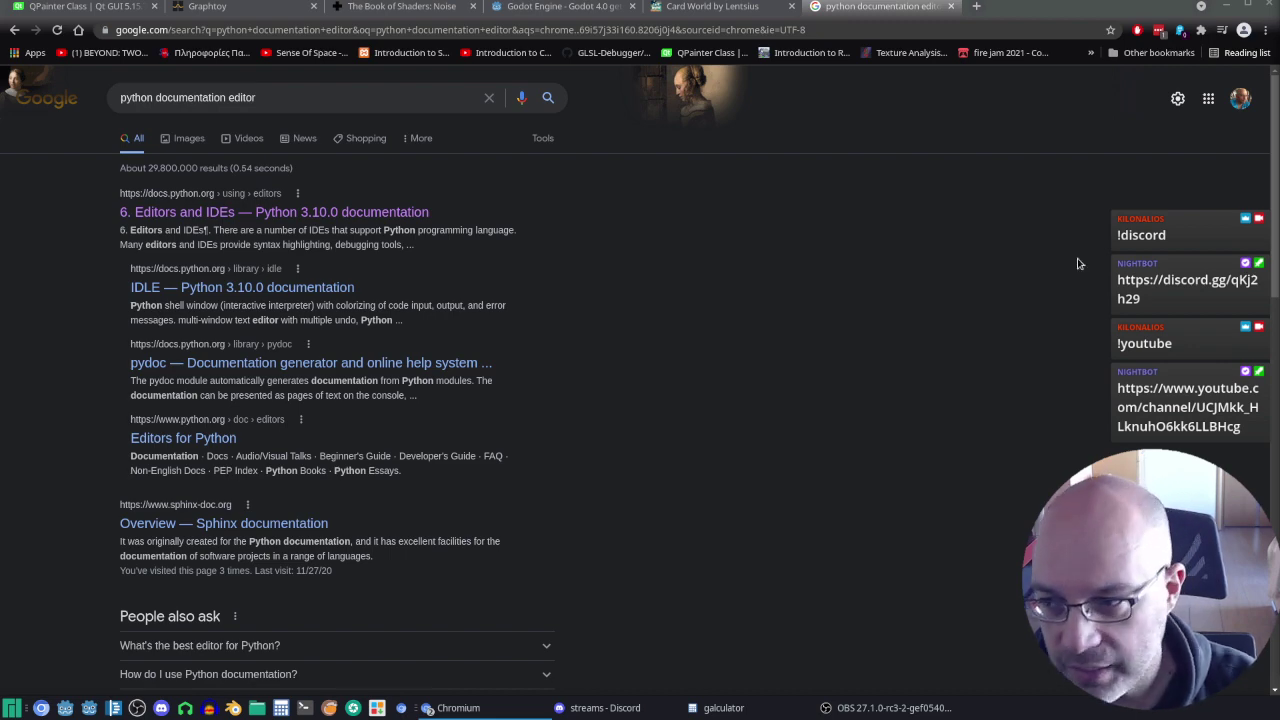
Step: Switch to 'The Book of Shaders: Noise' tab and skim down through the chapter's examples
{"action": "left_click", "coordinate": [410, 5]}
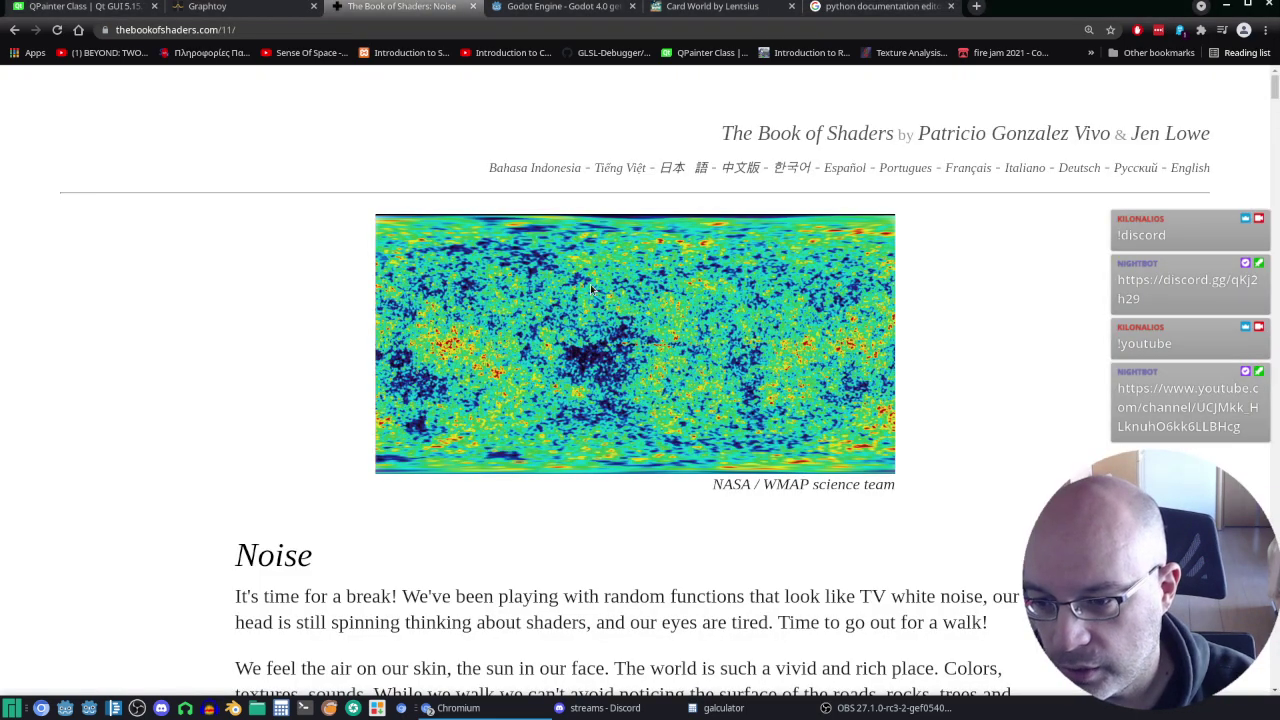
{"action": "scroll", "coordinate": [591, 287], "scroll_direction": "down", "scroll_amount": 3}
{"action": "scroll", "coordinate": [591, 287], "scroll_direction": "down", "scroll_amount": 4}
{"action": "scroll", "coordinate": [580, 280], "scroll_direction": "down", "scroll_amount": 4}
{"action": "scroll", "coordinate": [542, 270], "scroll_direction": "down", "scroll_amount": 5}
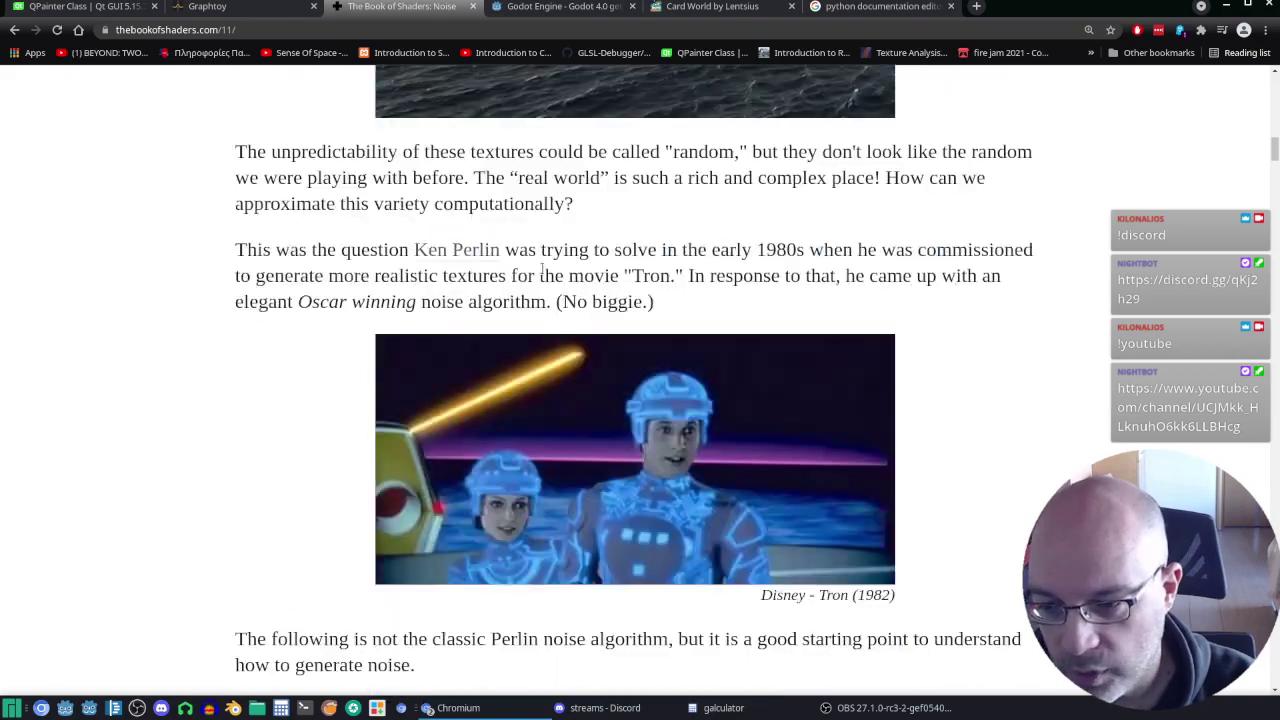
{"action": "scroll", "coordinate": [542, 270], "scroll_direction": "down", "scroll_amount": 4}
{"action": "scroll", "coordinate": [541, 255], "scroll_direction": "down", "scroll_amount": 4}
{"action": "scroll", "coordinate": [540, 245], "scroll_direction": "down", "scroll_amount": 3}
{"action": "scroll", "coordinate": [539, 233], "scroll_direction": "down", "scroll_amount": 5}
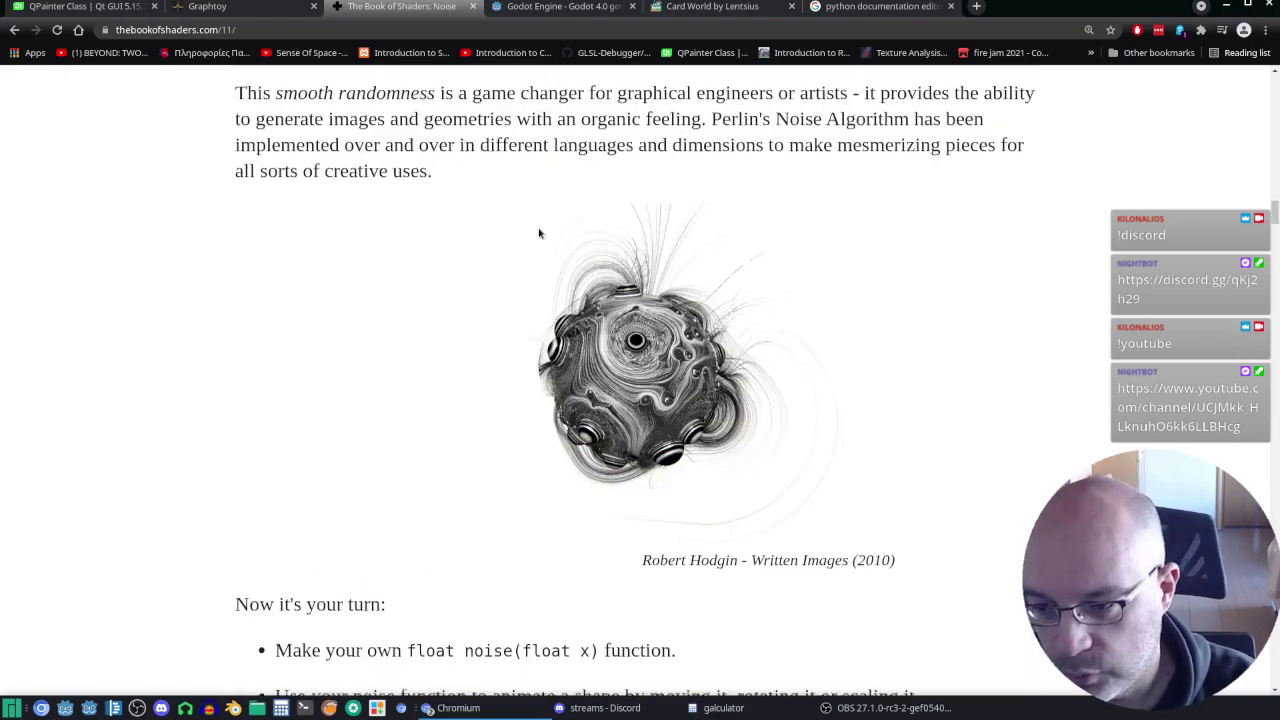
{"action": "scroll", "coordinate": [539, 233], "scroll_direction": "down", "scroll_amount": 3}
{"action": "scroll", "coordinate": [537, 229], "scroll_direction": "down", "scroll_amount": 4}
{"action": "scroll", "coordinate": [537, 220], "scroll_direction": "down", "scroll_amount": 4}
{"action": "scroll", "coordinate": [534, 206], "scroll_direction": "down", "scroll_amount": 3}
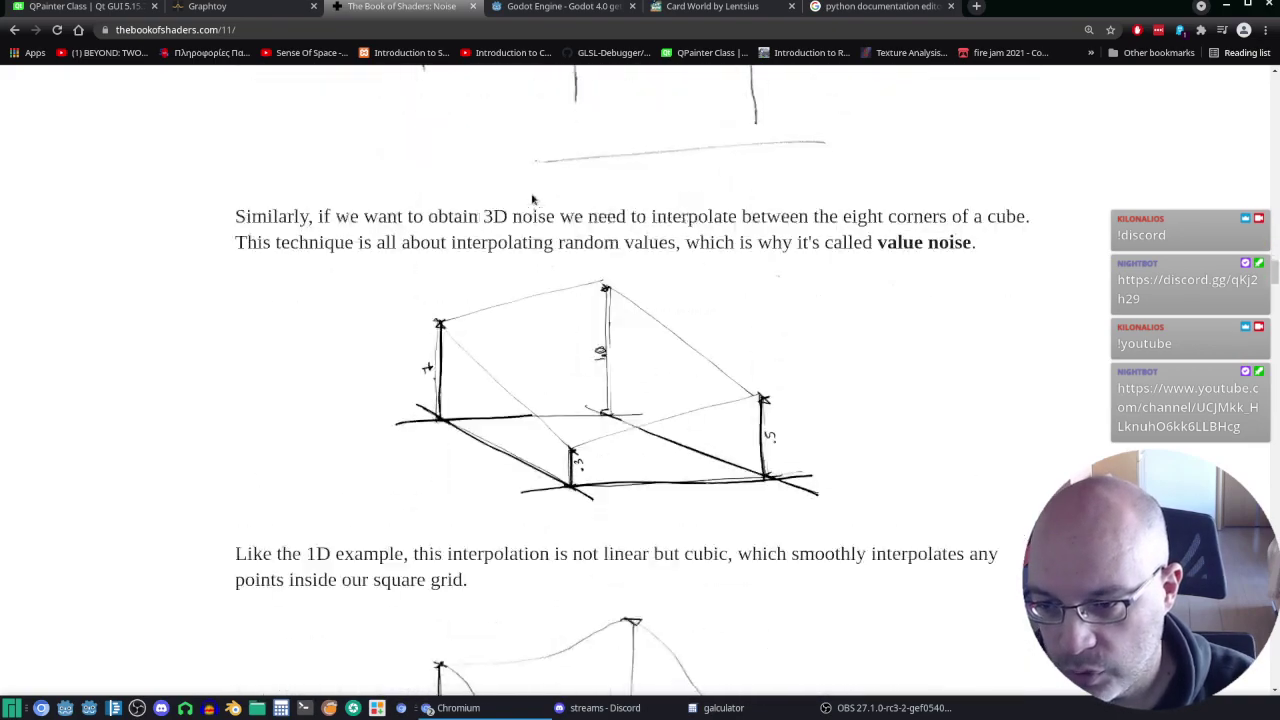
{"action": "scroll", "coordinate": [532, 199], "scroll_direction": "down", "scroll_amount": 5}
{"action": "scroll", "coordinate": [700, 250], "scroll_direction": "down", "scroll_amount": 3}
Step: Return to the top of the Noise chapter and bring up the book title link's menu
{"action": "scroll", "coordinate": [907, 298], "scroll_direction": "up", "scroll_amount": 3}
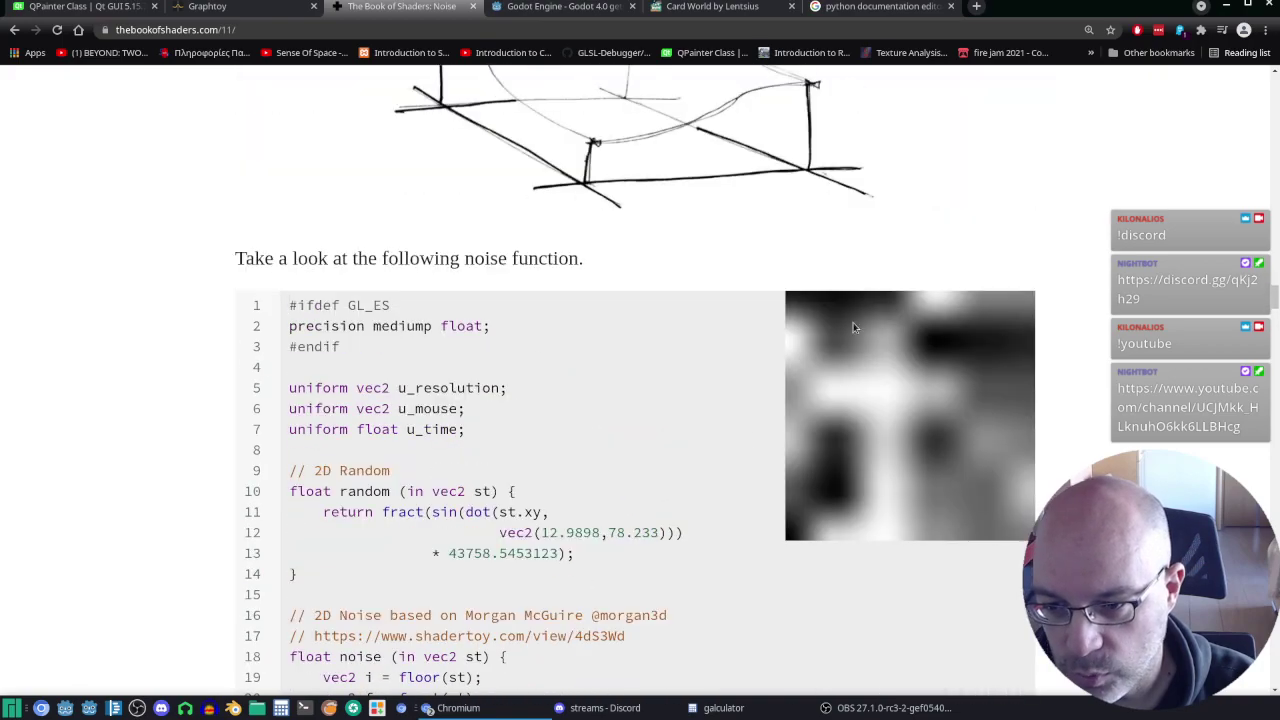
{"action": "scroll", "coordinate": [848, 340], "scroll_direction": "up", "scroll_amount": 3}
{"action": "scroll", "coordinate": [831, 320], "scroll_direction": "up", "scroll_amount": 6}
{"action": "scroll", "coordinate": [900, 300], "scroll_direction": "up", "scroll_amount": 1}
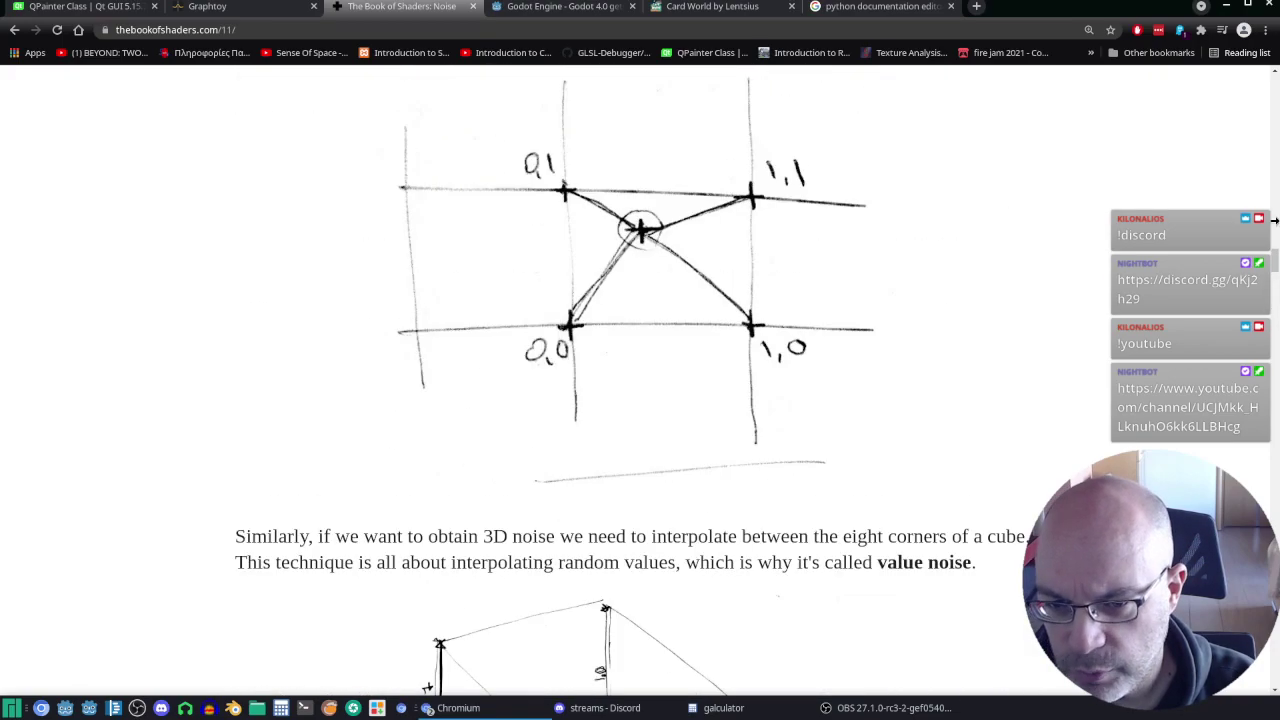
{"action": "mouse_move", "coordinate": [1275, 266]}
{"action": "left_mouse_down"}
{"action": "mouse_move", "coordinate": [1277, 168]}
{"action": "mouse_move", "coordinate": [1233, 358]}
{"action": "left_mouse_up"}
{"action": "scroll", "coordinate": [590, 94], "scroll_direction": "up", "scroll_amount": 3}
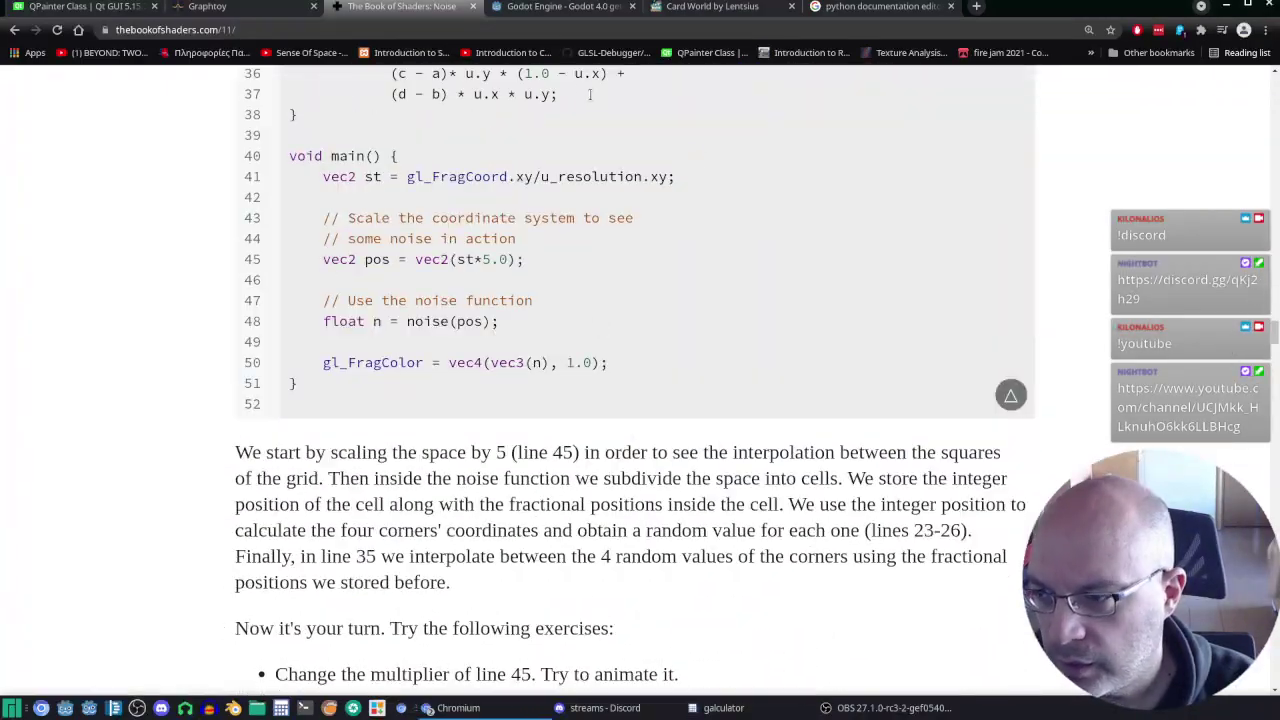
{"action": "left_click_drag", "start_coordinate": [1276, 334], "coordinate": [1268, 66]}
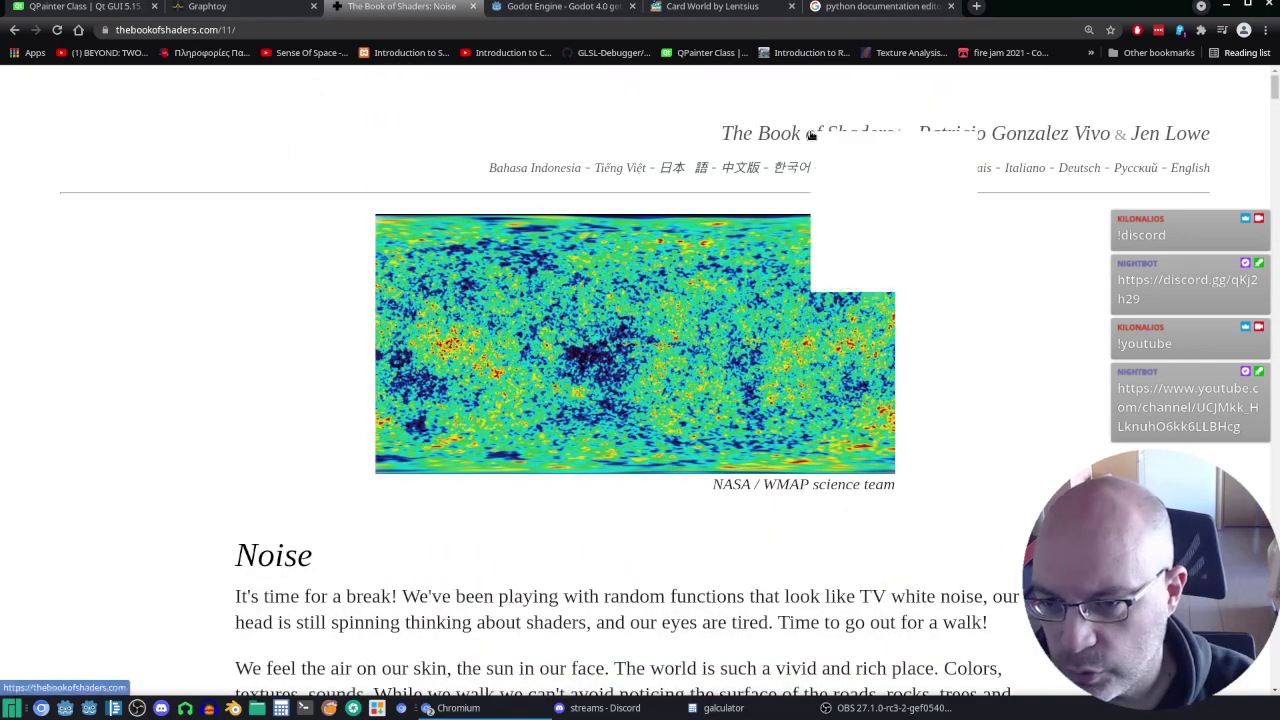
{"action": "right_click", "coordinate": [808, 136]}
Step: Open The Book of Shaders home page in a new tab and view its contents list
{"action": "left_click", "coordinate": [836, 150]}
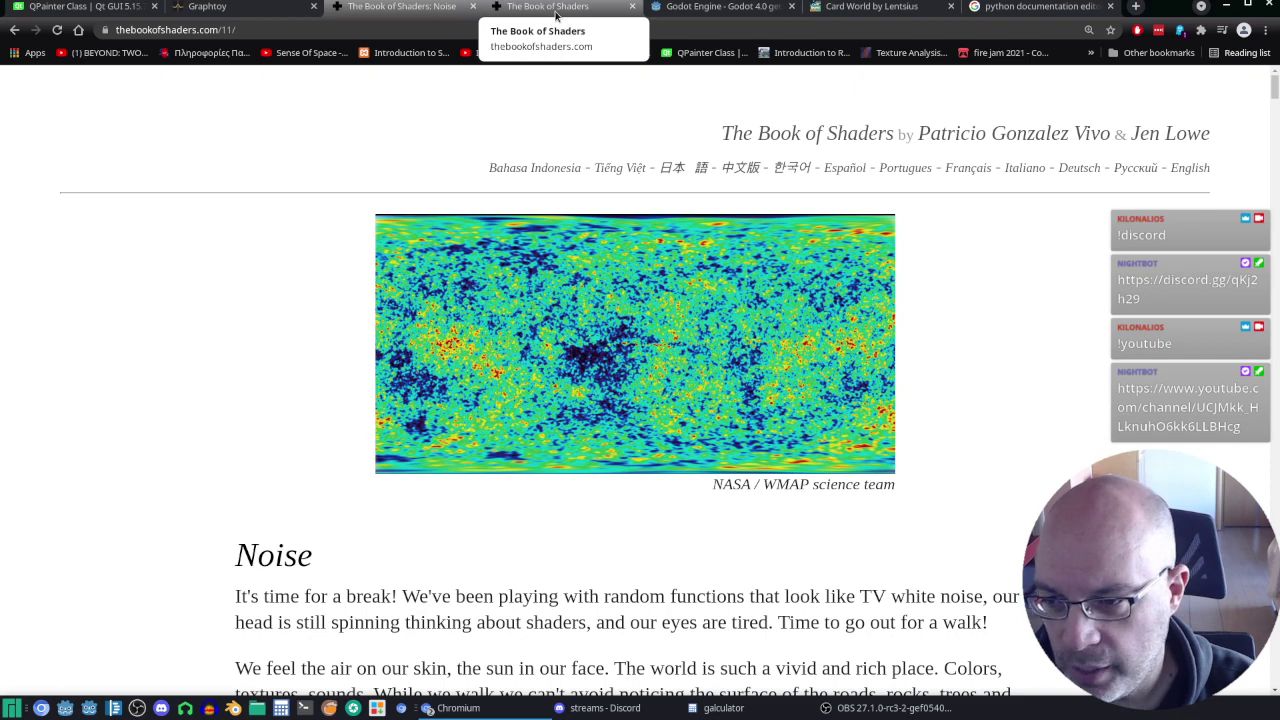
{"action": "left_click", "coordinate": [555, 14]}
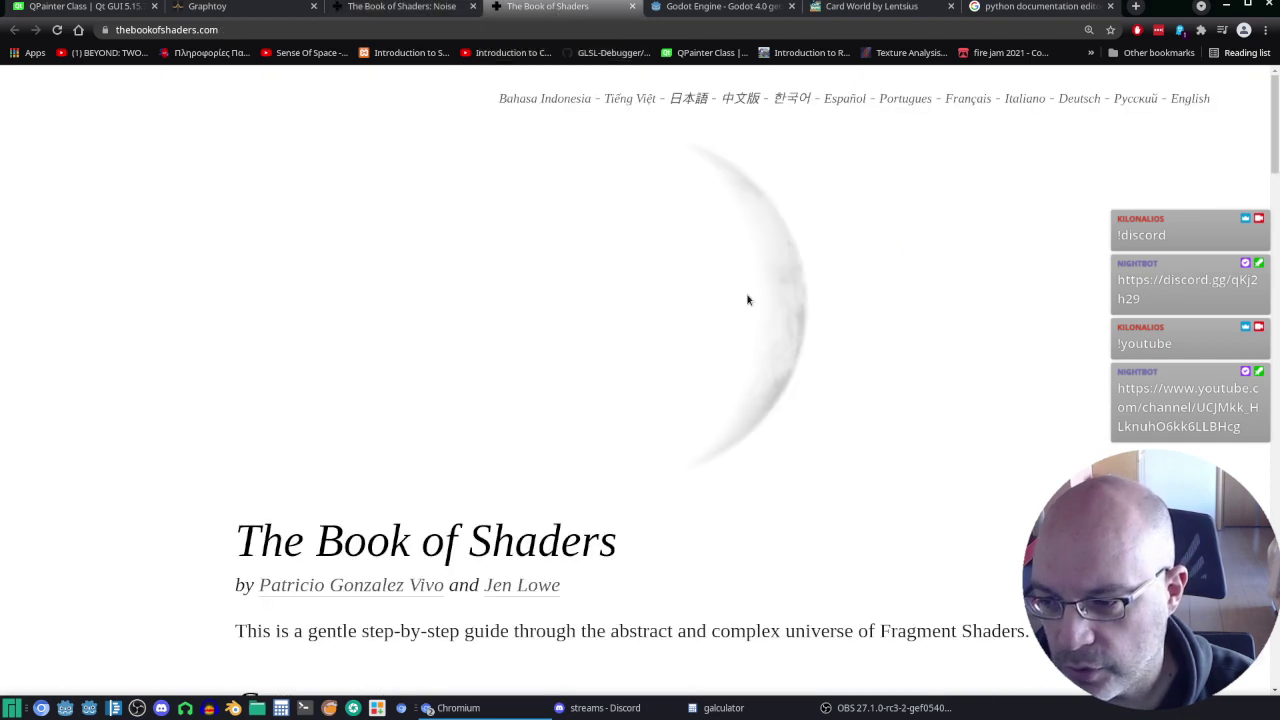
{"action": "scroll", "coordinate": [748, 297], "scroll_direction": "down", "scroll_amount": 3}
{"action": "scroll", "coordinate": [783, 240], "scroll_direction": "down", "scroll_amount": 7}
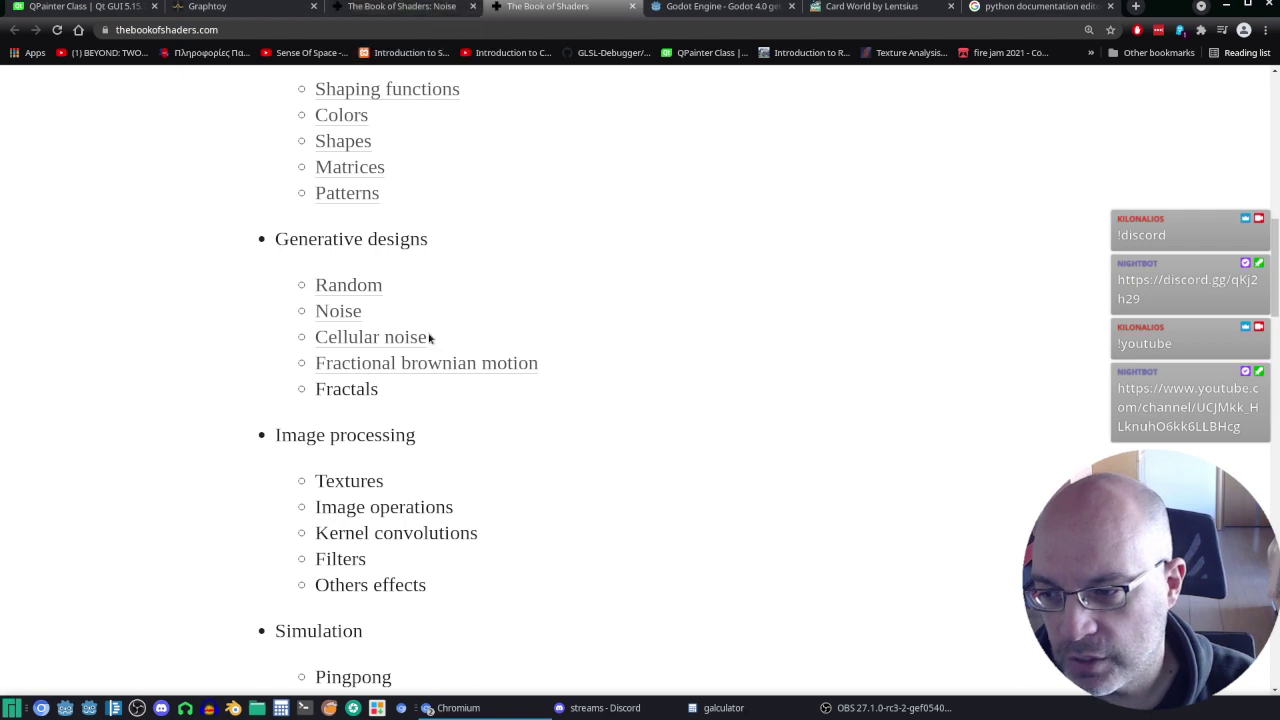
{"action": "scroll", "coordinate": [687, 268], "scroll_direction": "up", "scroll_amount": 2}
{"action": "scroll", "coordinate": [682, 266], "scroll_direction": "up", "scroll_amount": 2}
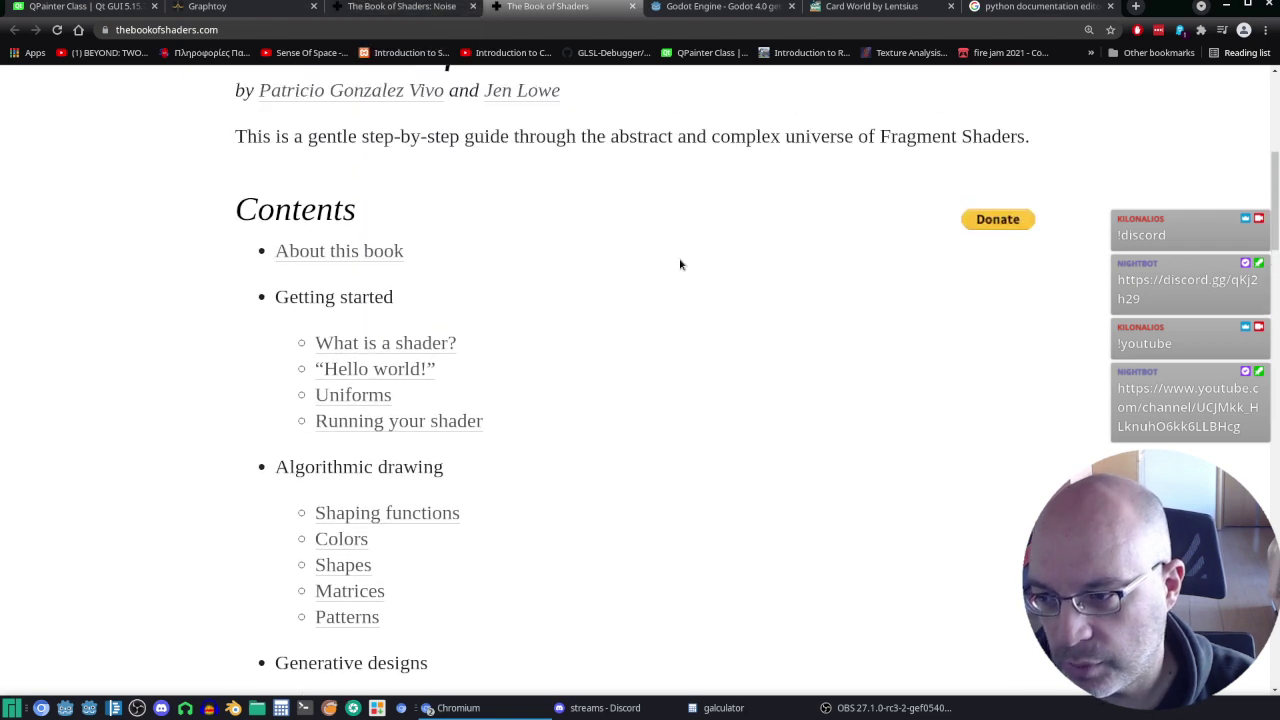
Step: Look further down the contents list, then go back to the Noise chapter tab
{"action": "scroll", "coordinate": [383, 340], "scroll_direction": "down", "scroll_amount": 1}
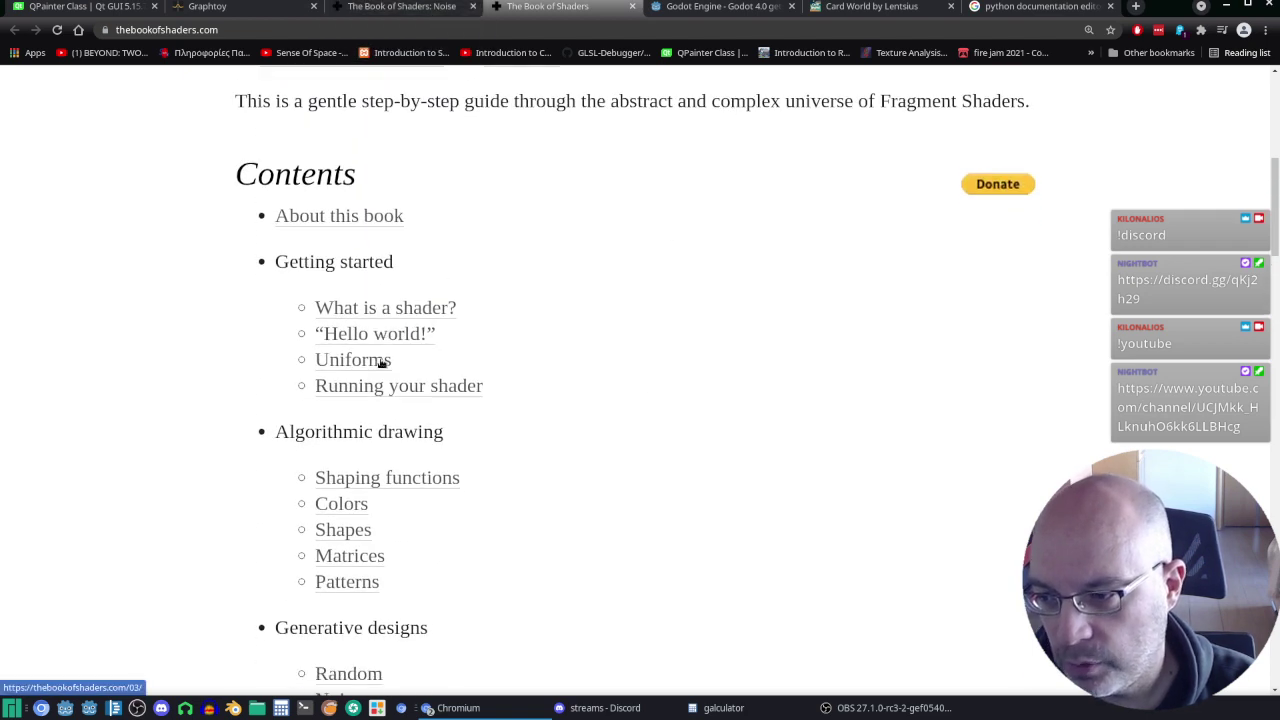
{"action": "scroll", "coordinate": [383, 363], "scroll_direction": "down", "scroll_amount": 1}
{"action": "scroll", "coordinate": [383, 366], "scroll_direction": "down", "scroll_amount": 1}
{"action": "scroll", "coordinate": [380, 366], "scroll_direction": "down", "scroll_amount": 1}
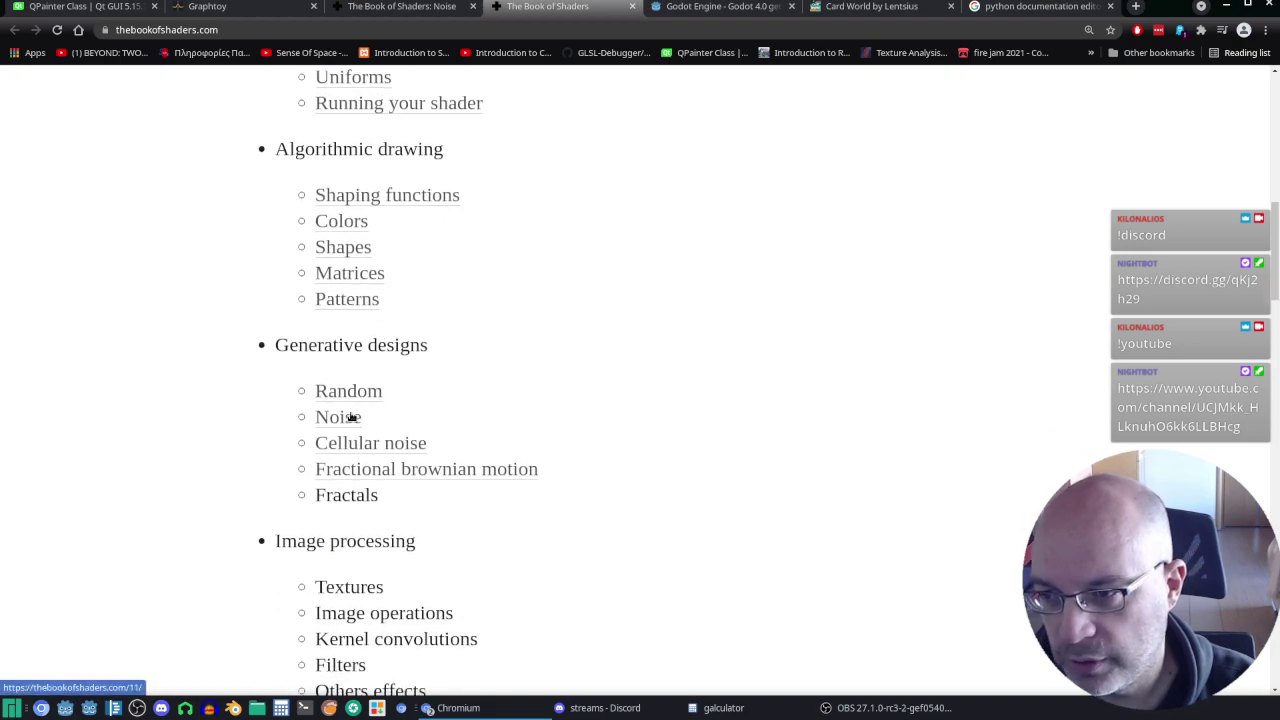
{"action": "left_click", "coordinate": [400, 7]}
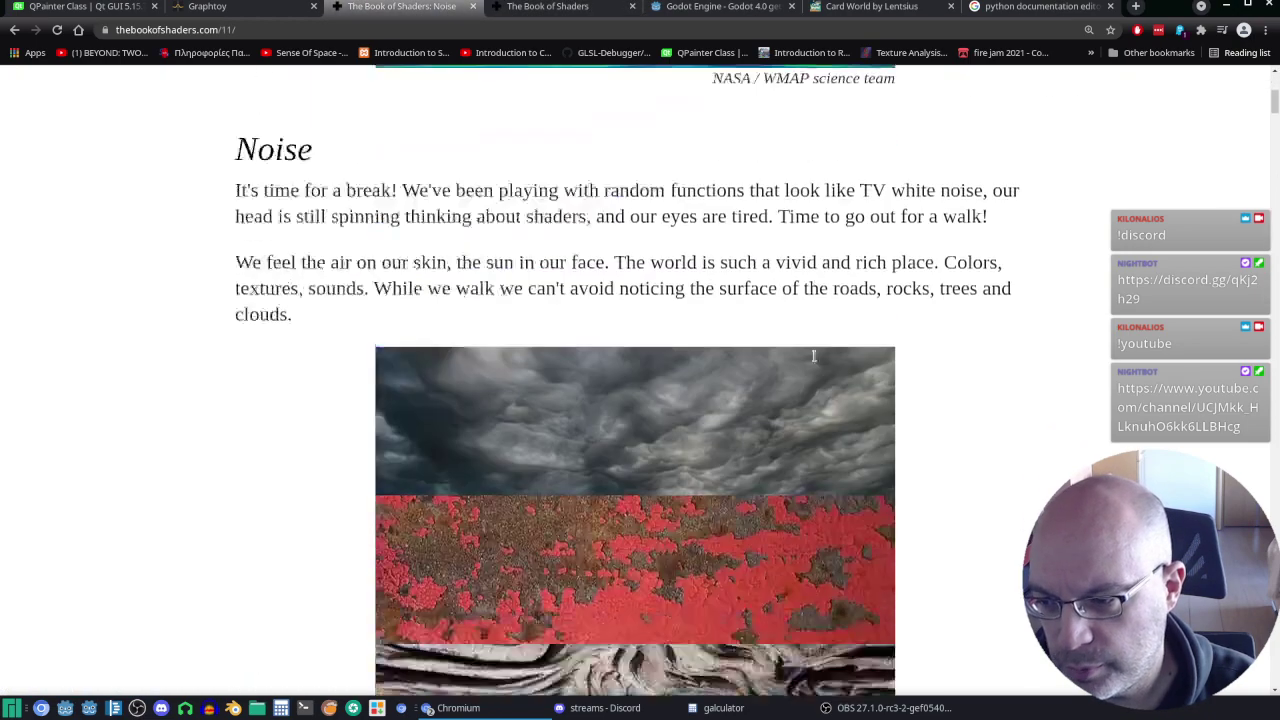
Step: Scroll past the noise code and exercises to 'Using Noise in Generative Designs' with Value Noise
{"action": "scroll", "coordinate": [805, 390], "scroll_direction": "down", "scroll_amount": 7}
{"action": "scroll", "coordinate": [795, 430], "scroll_direction": "down", "scroll_amount": 8}
{"action": "scroll", "coordinate": [785, 475], "scroll_direction": "down", "scroll_amount": 8}
{"action": "scroll", "coordinate": [775, 522], "scroll_direction": "down", "scroll_amount": 7}
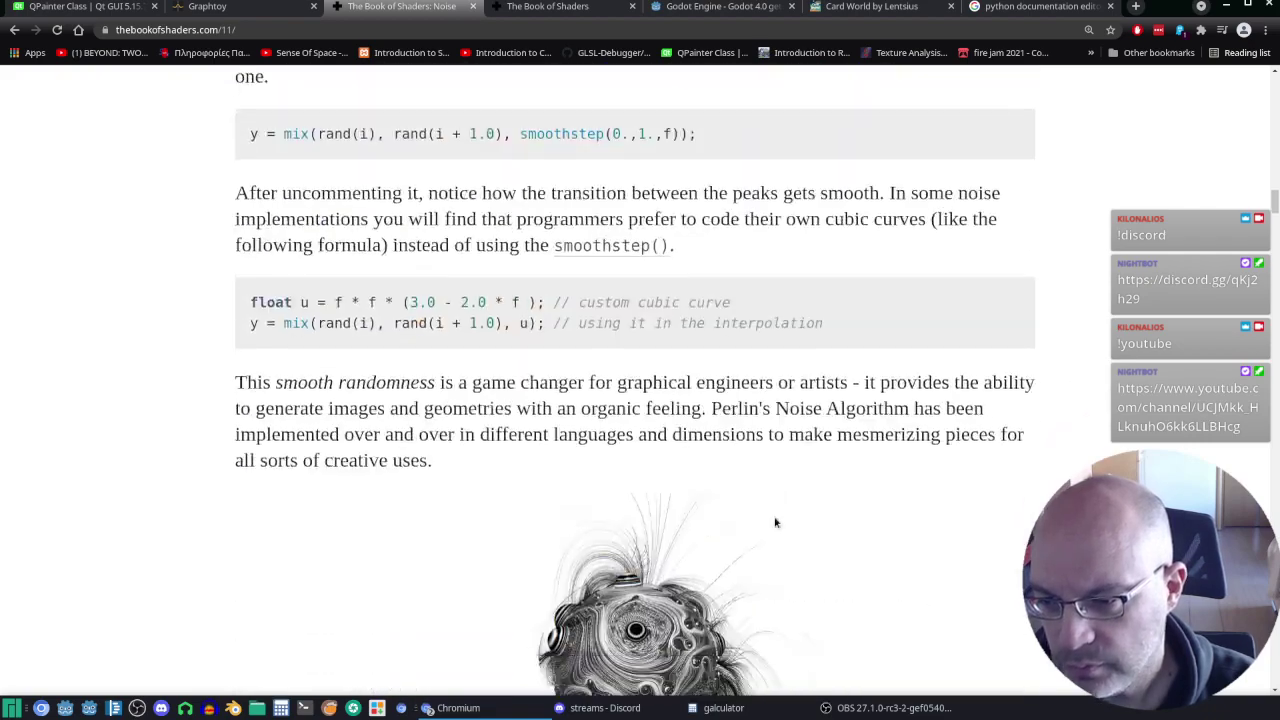
{"action": "scroll", "coordinate": [775, 522], "scroll_direction": "down", "scroll_amount": 8}
{"action": "scroll", "coordinate": [780, 514], "scroll_direction": "down", "scroll_amount": 8}
{"action": "scroll", "coordinate": [780, 510], "scroll_direction": "down", "scroll_amount": 8}
{"action": "scroll", "coordinate": [778, 518], "scroll_direction": "down", "scroll_amount": 7}
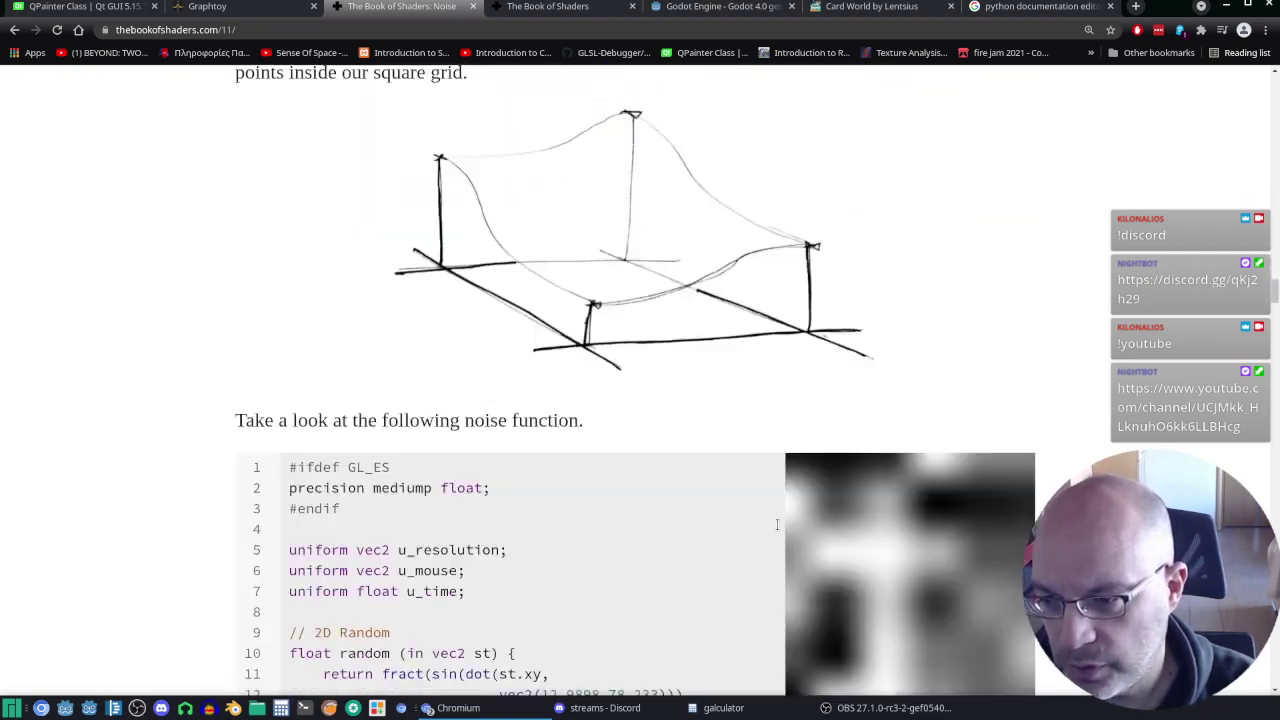
{"action": "scroll", "coordinate": [777, 524], "scroll_direction": "down", "scroll_amount": 4}
{"action": "scroll", "coordinate": [780, 495], "scroll_direction": "up", "scroll_amount": 1}
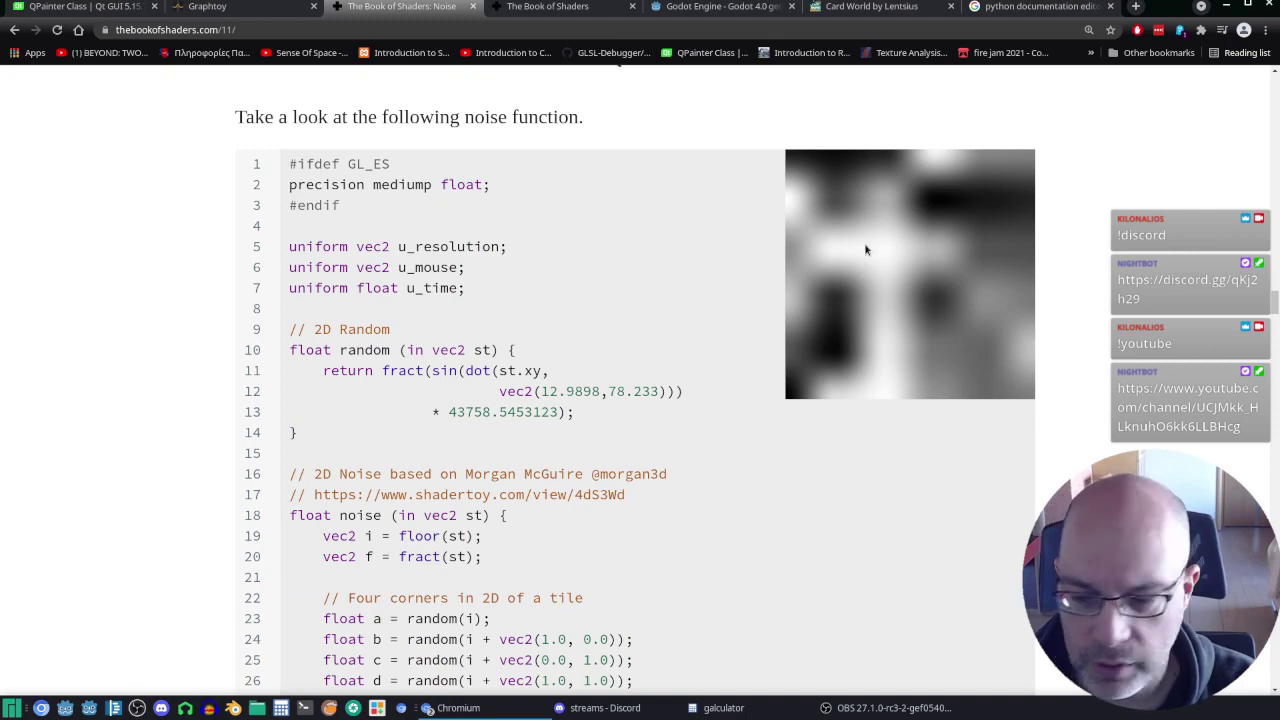
{"action": "scroll", "coordinate": [827, 347], "scroll_direction": "down", "scroll_amount": 4}
{"action": "scroll", "coordinate": [800, 434], "scroll_direction": "down", "scroll_amount": 7}
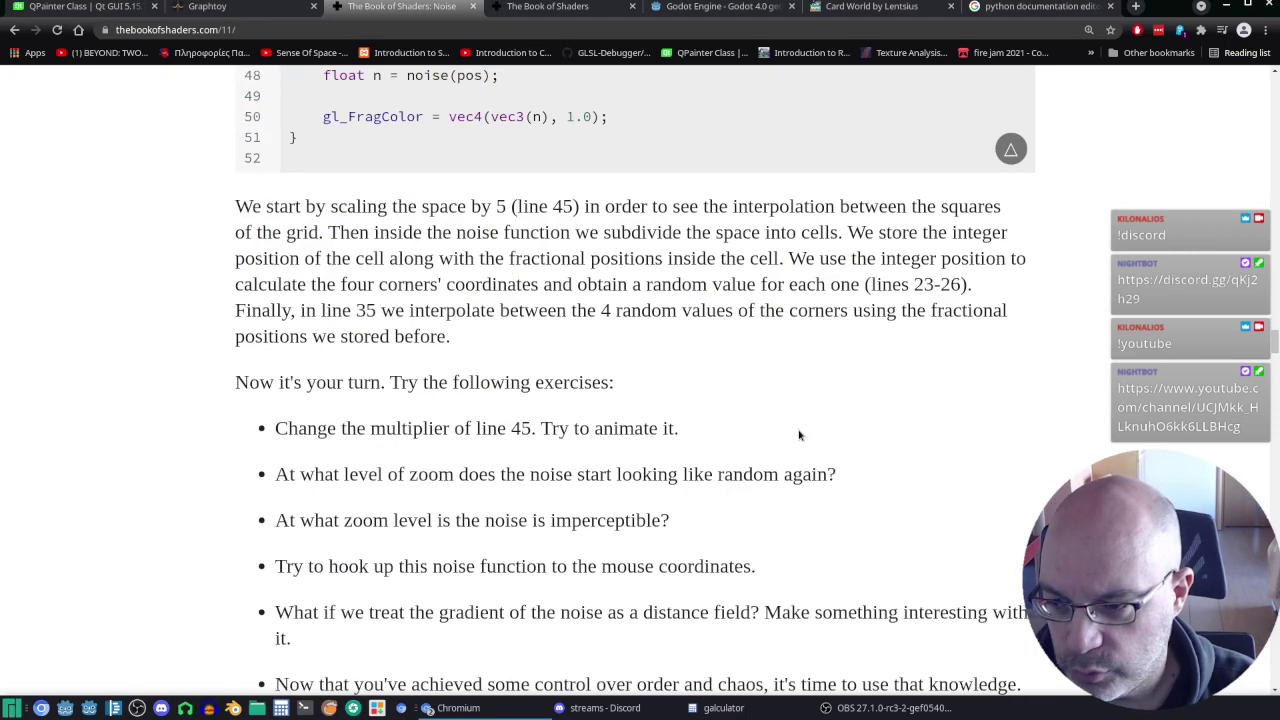
{"action": "scroll", "coordinate": [800, 434], "scroll_direction": "down", "scroll_amount": 3}
{"action": "scroll", "coordinate": [799, 424], "scroll_direction": "down", "scroll_amount": 4}
{"action": "scroll", "coordinate": [799, 418], "scroll_direction": "down", "scroll_amount": 3}
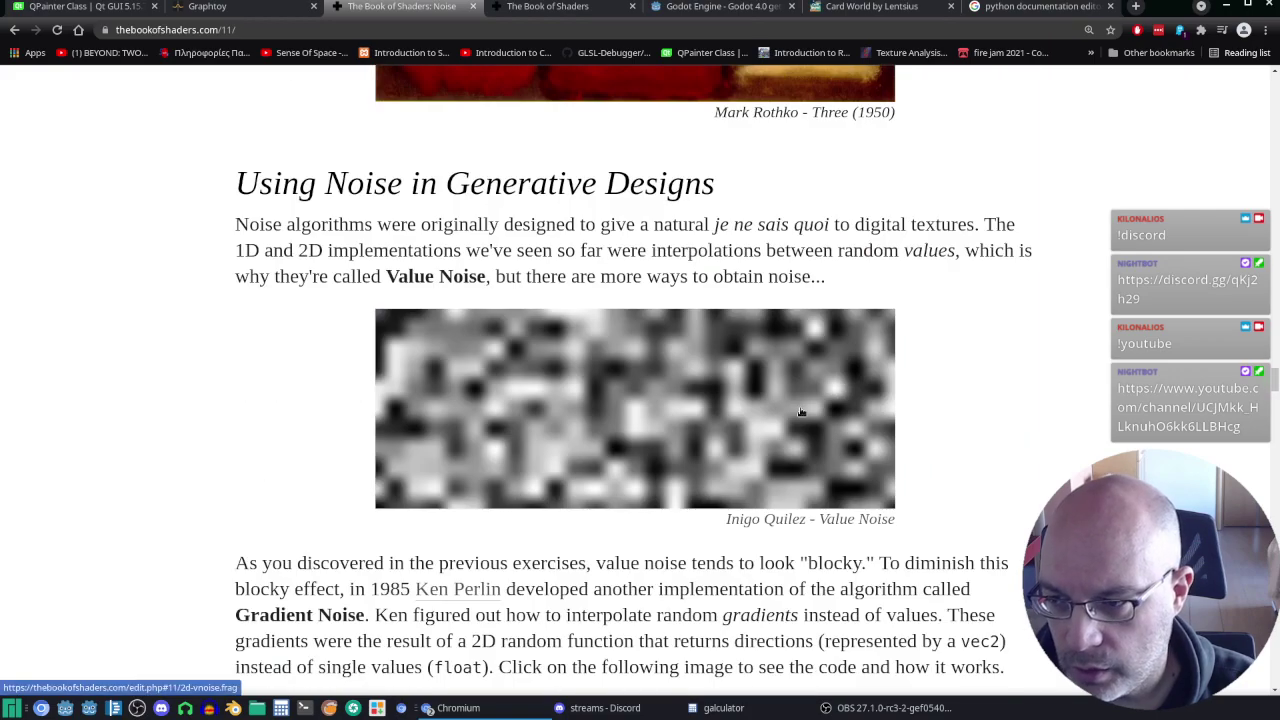
{"action": "scroll", "coordinate": [802, 398], "scroll_direction": "down", "scroll_amount": 1}
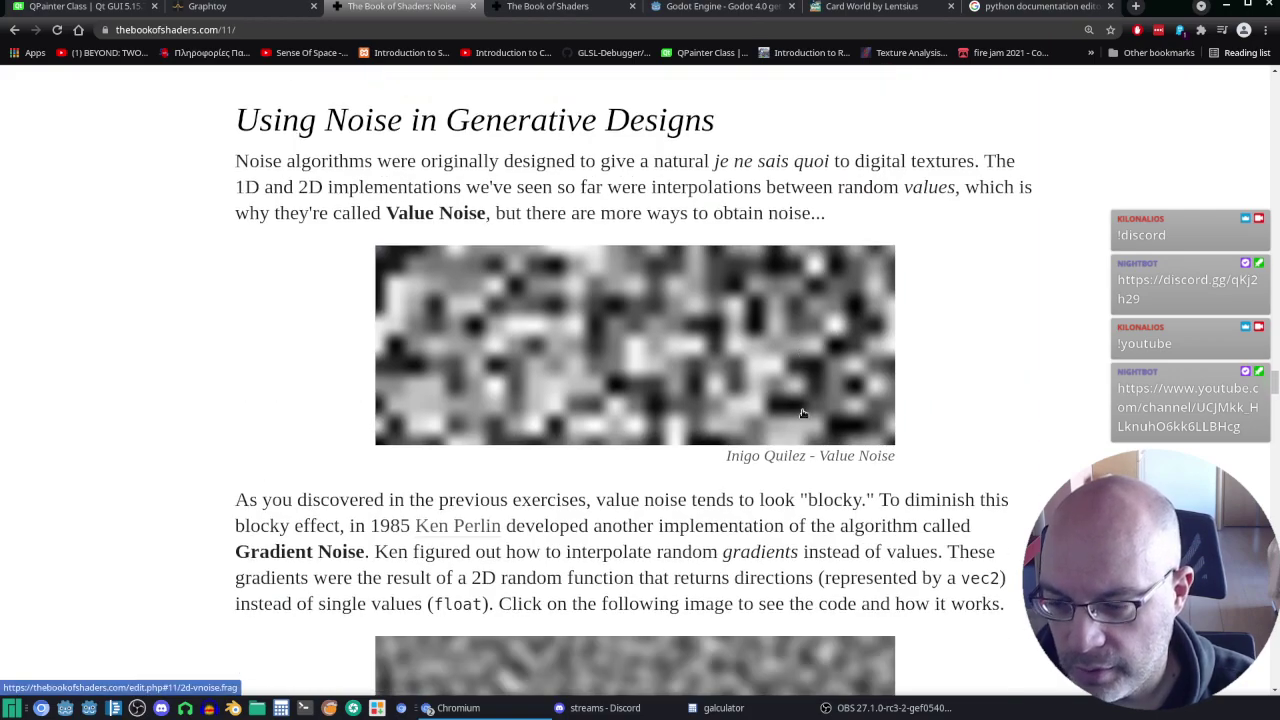
{"action": "scroll", "coordinate": [803, 405], "scroll_direction": "down", "scroll_amount": 6}
{"action": "scroll", "coordinate": [805, 414], "scroll_direction": "up", "scroll_amount": 3}
{"action": "scroll", "coordinate": [773, 354], "scroll_direction": "up", "scroll_amount": 4}
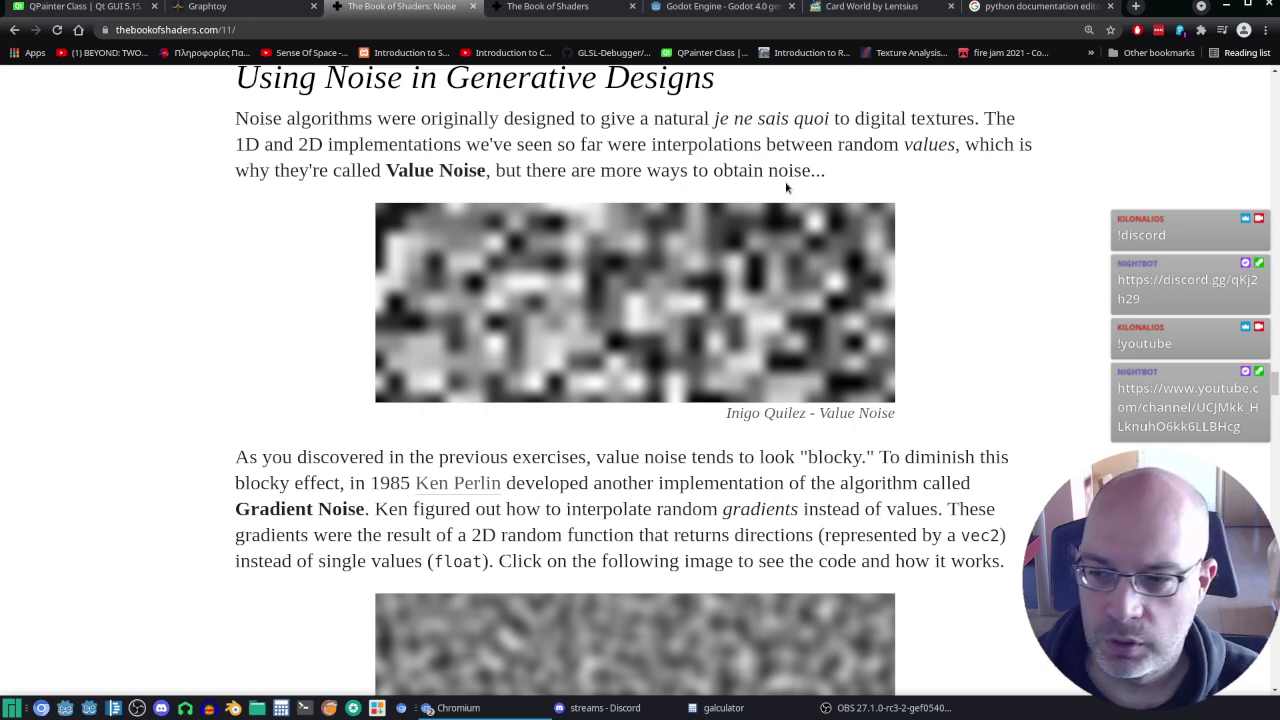
{"action": "scroll", "coordinate": [929, 211], "scroll_direction": "down", "scroll_amount": 4}
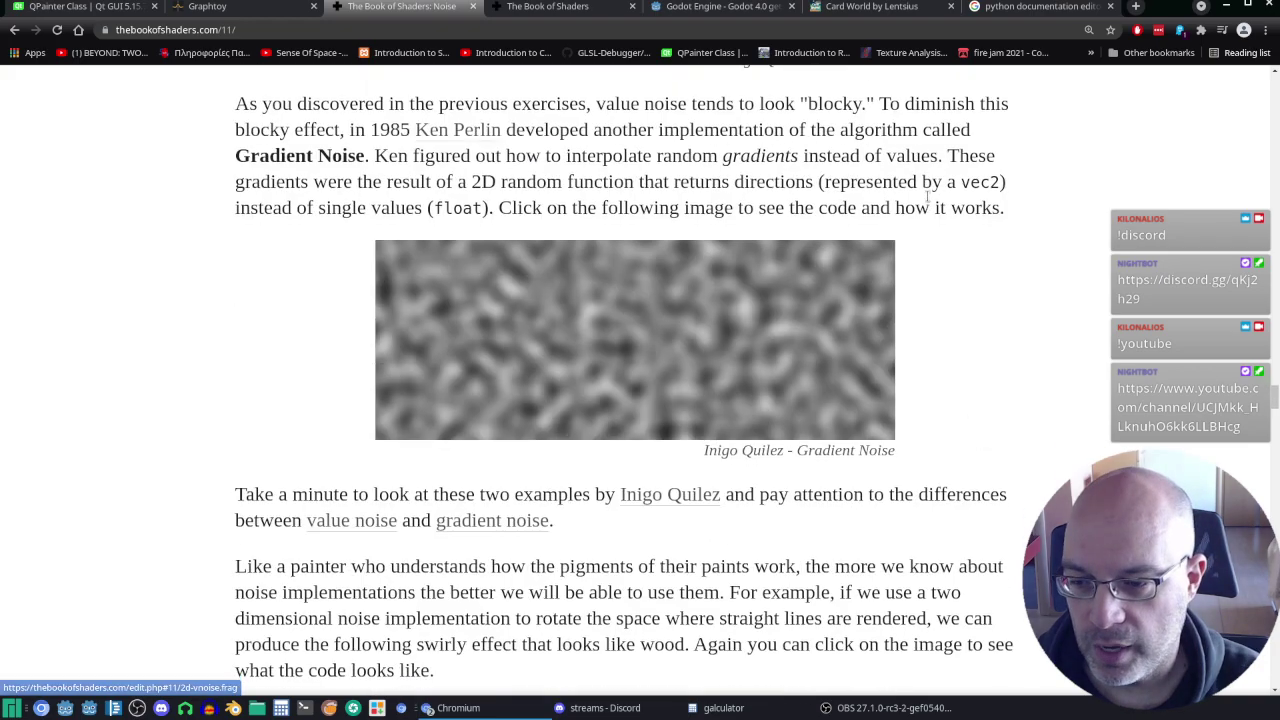
{"action": "scroll", "coordinate": [927, 197], "scroll_direction": "down", "scroll_amount": 4}
{"action": "scroll", "coordinate": [925, 183], "scroll_direction": "down", "scroll_amount": 3}
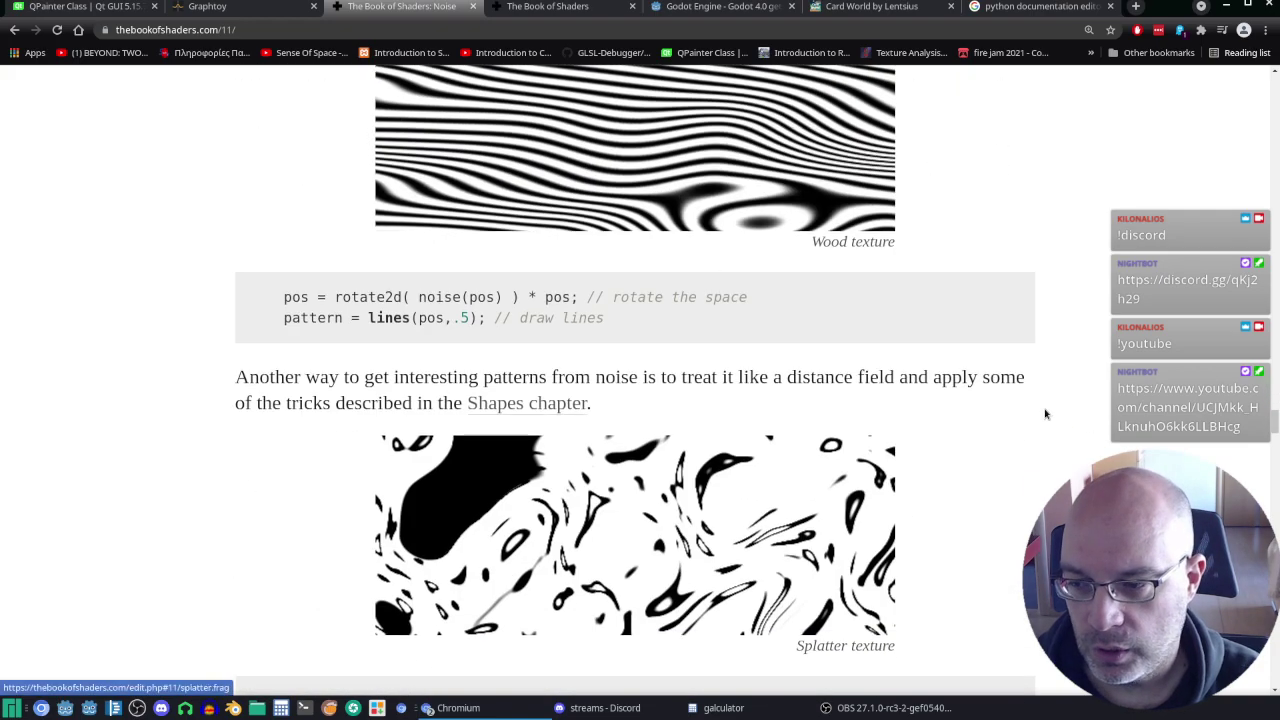
{"action": "scroll", "coordinate": [981, 223], "scroll_direction": "down", "scroll_amount": 4}
{"action": "scroll", "coordinate": [982, 222], "scroll_direction": "down", "scroll_amount": 4}
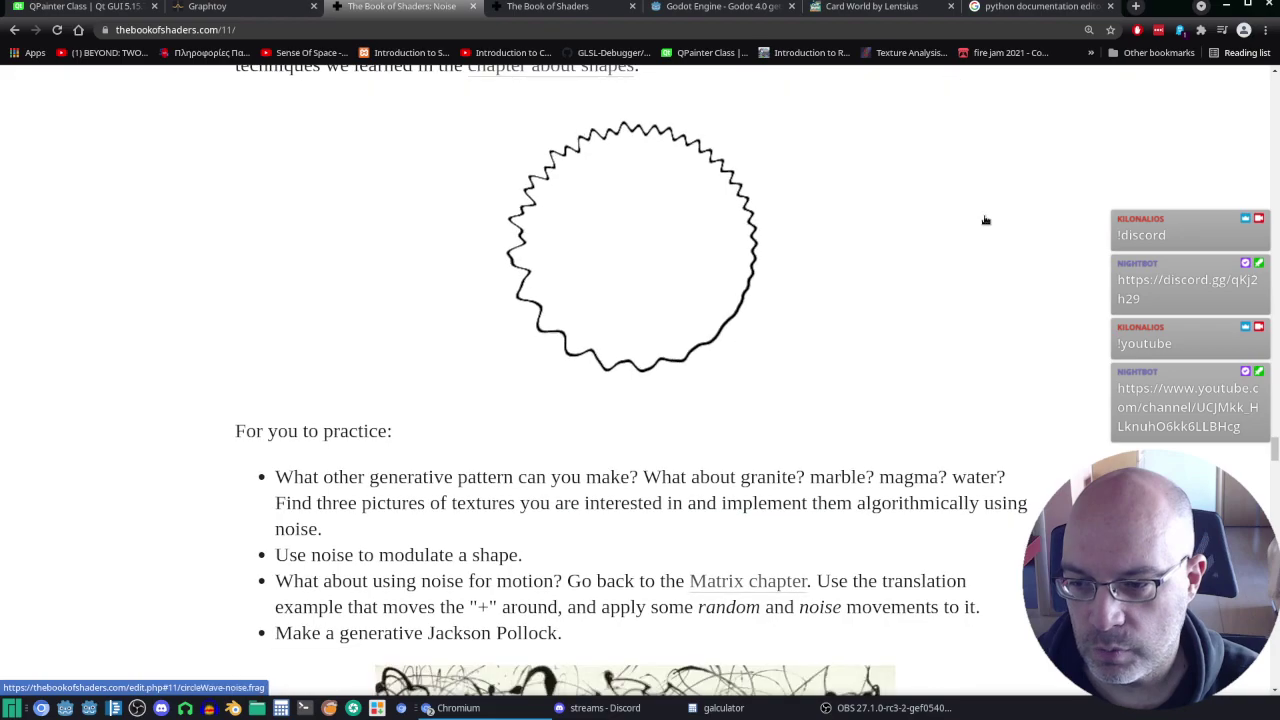
{"action": "scroll", "coordinate": [983, 220], "scroll_direction": "down", "scroll_amount": 1}
{"action": "scroll", "coordinate": [985, 217], "scroll_direction": "down", "scroll_amount": 3}
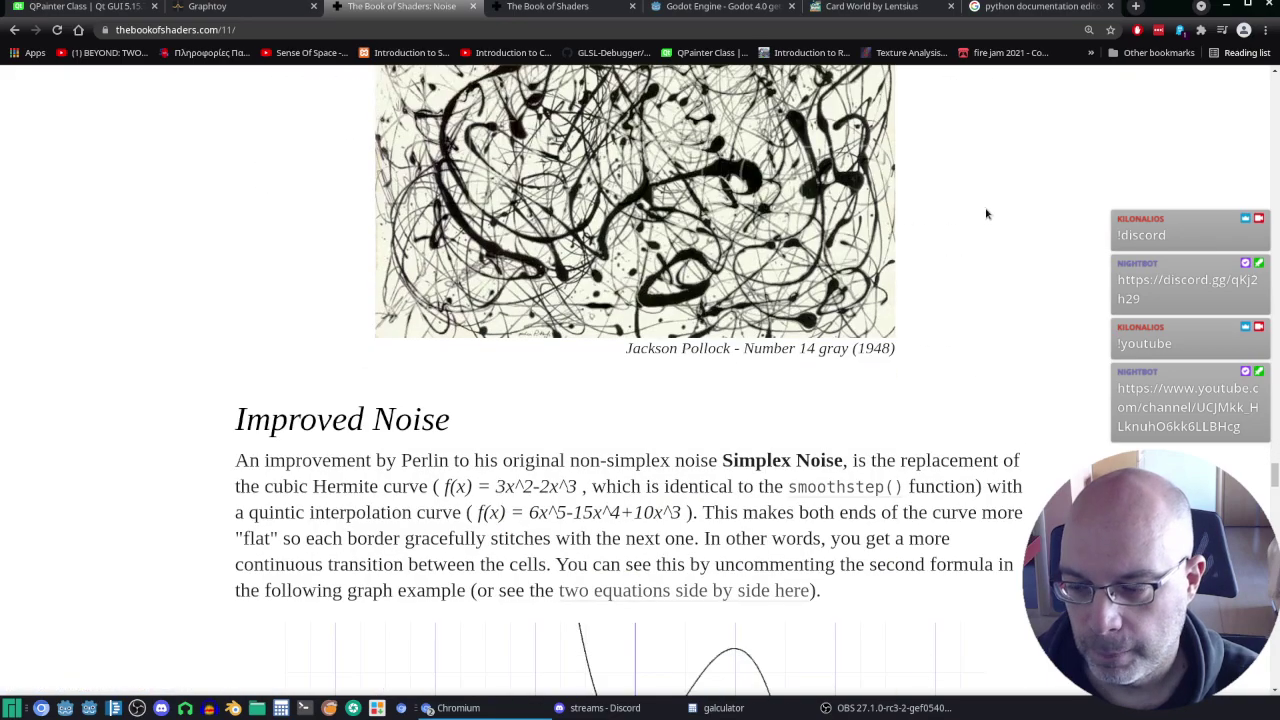
{"action": "scroll", "coordinate": [990, 204], "scroll_direction": "up", "scroll_amount": 1}
{"action": "scroll", "coordinate": [995, 196], "scroll_direction": "up", "scroll_amount": 5}
{"action": "scroll", "coordinate": [995, 192], "scroll_direction": "up", "scroll_amount": 3}
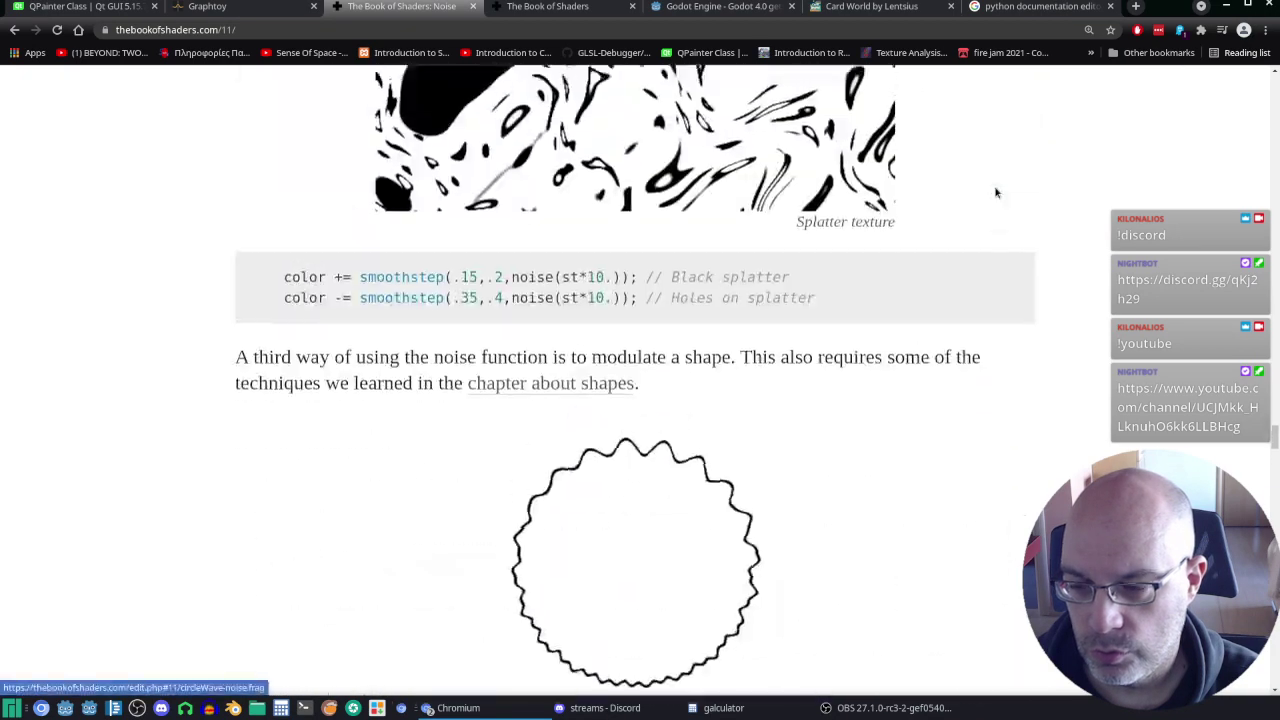
{"action": "scroll", "coordinate": [995, 190], "scroll_direction": "up", "scroll_amount": 4}
{"action": "scroll", "coordinate": [996, 190], "scroll_direction": "up", "scroll_amount": 3}
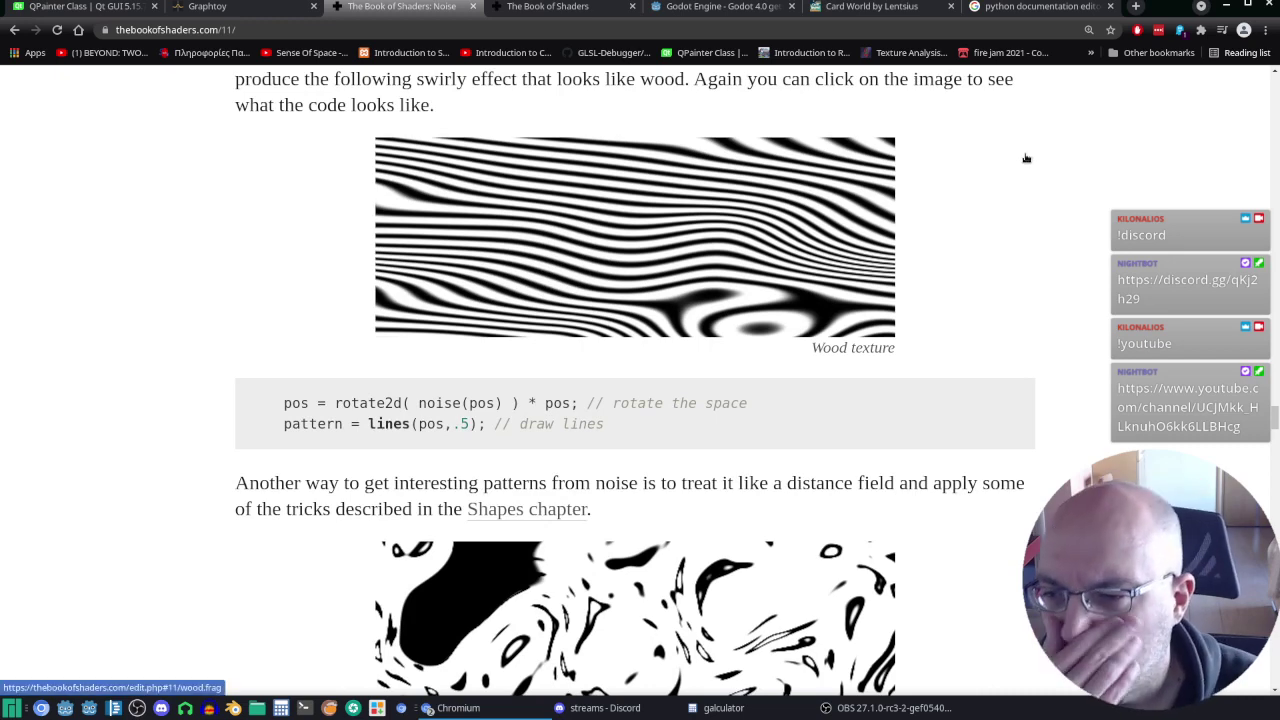
{"action": "scroll", "coordinate": [1026, 158], "scroll_direction": "down", "scroll_amount": 4}
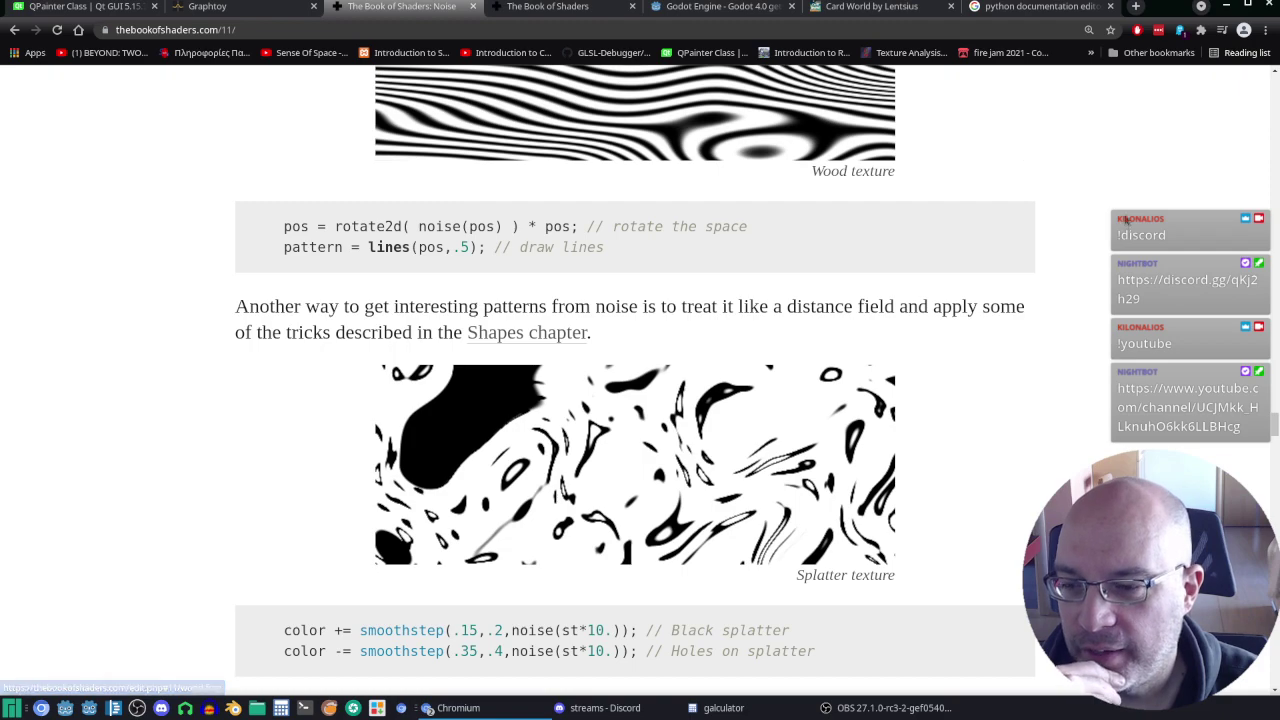
{"action": "scroll", "coordinate": [1125, 210], "scroll_direction": "up", "scroll_amount": 7}
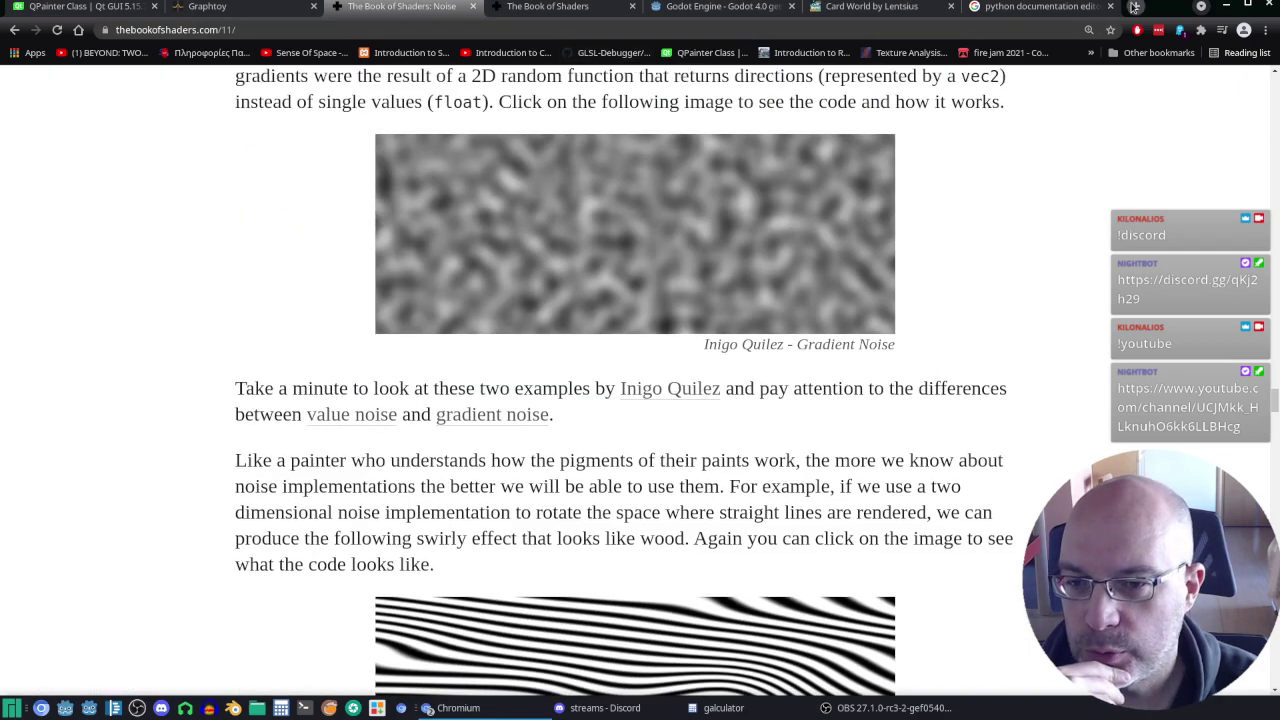
Step: Load shadertoy.com in a new tab from the 'shader' autocomplete and open the Browse gallery
{"action": "left_click", "coordinate": [1135, 7]}
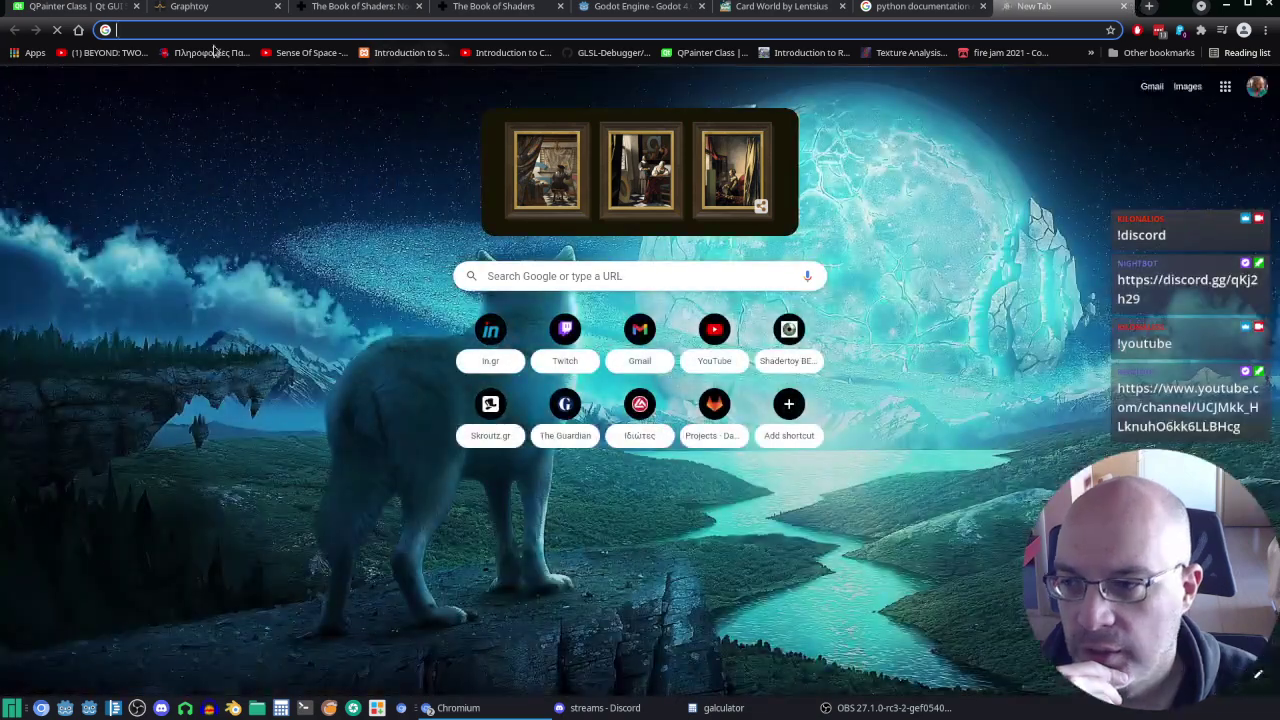
{"action": "left_click", "coordinate": [150, 30]}
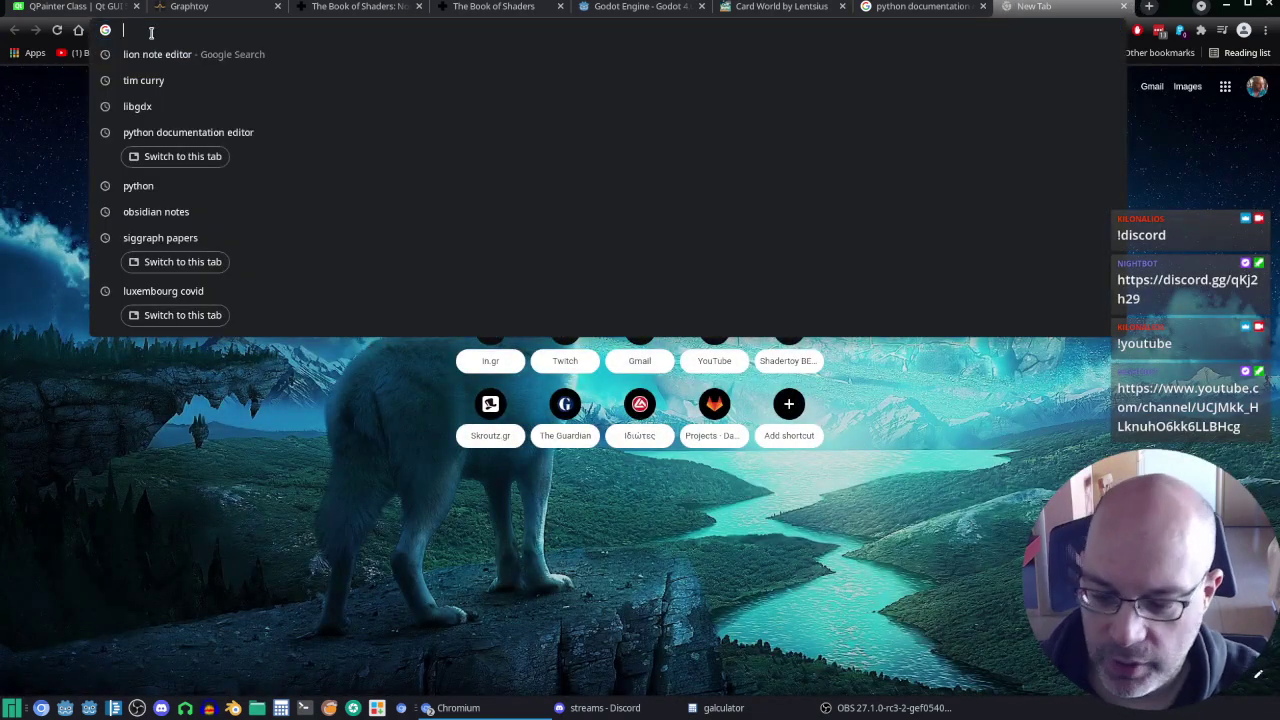
{"action": "type", "text": "shadertoy.com"}
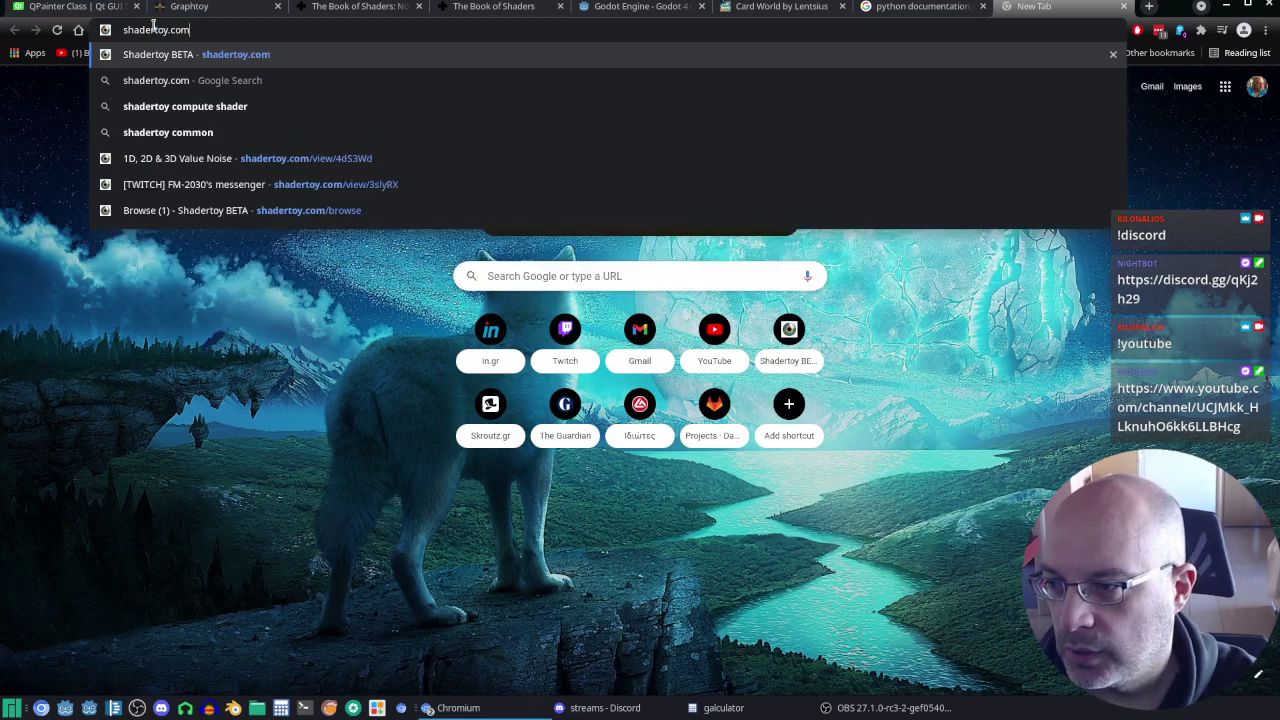
{"action": "key", "text": "Return"}
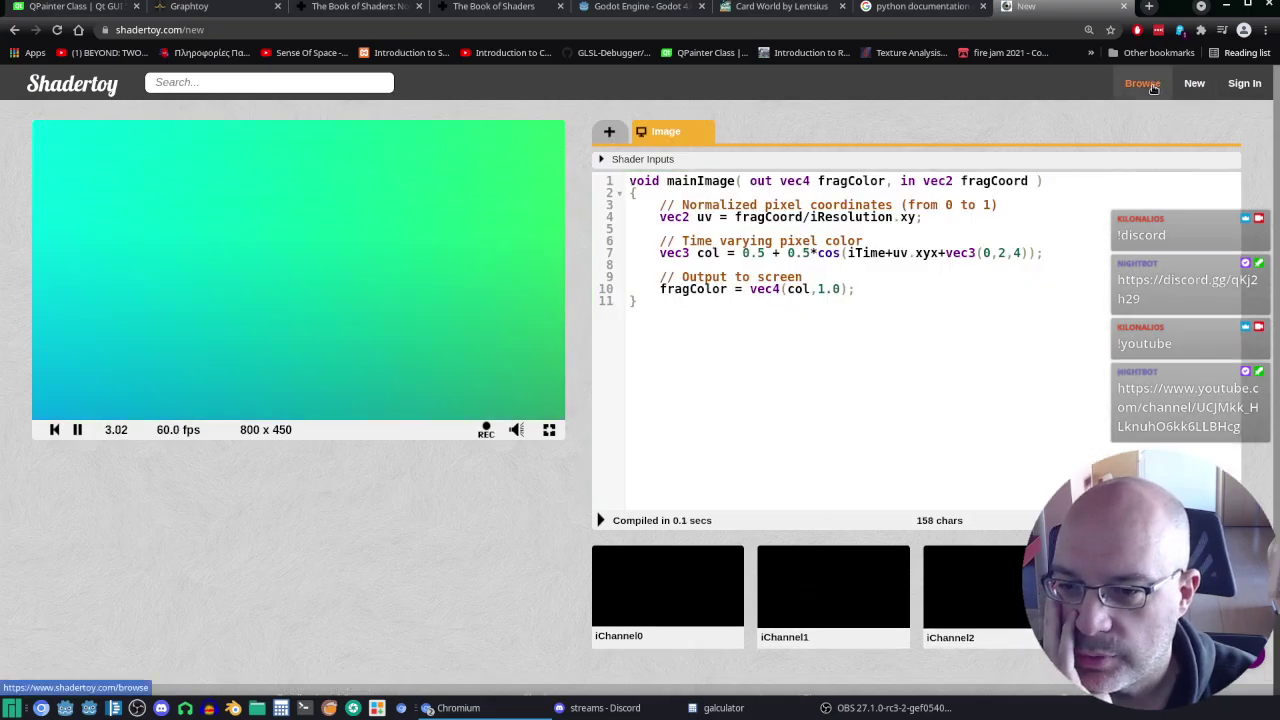
{"action": "left_click", "coordinate": [1150, 86]}
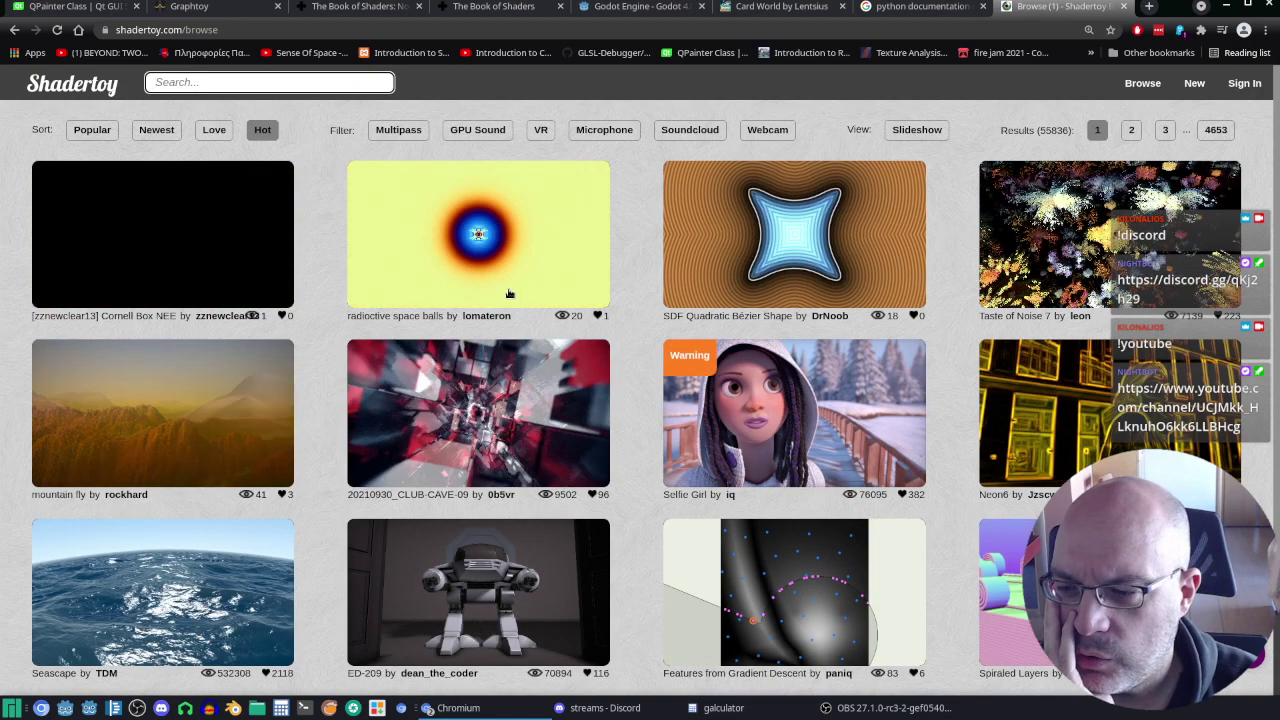
Step: Look over the Hot gallery thumbnails and open the Phantom Star for CineShader shader
{"action": "scroll", "coordinate": [714, 277], "scroll_direction": "down", "scroll_amount": 2}
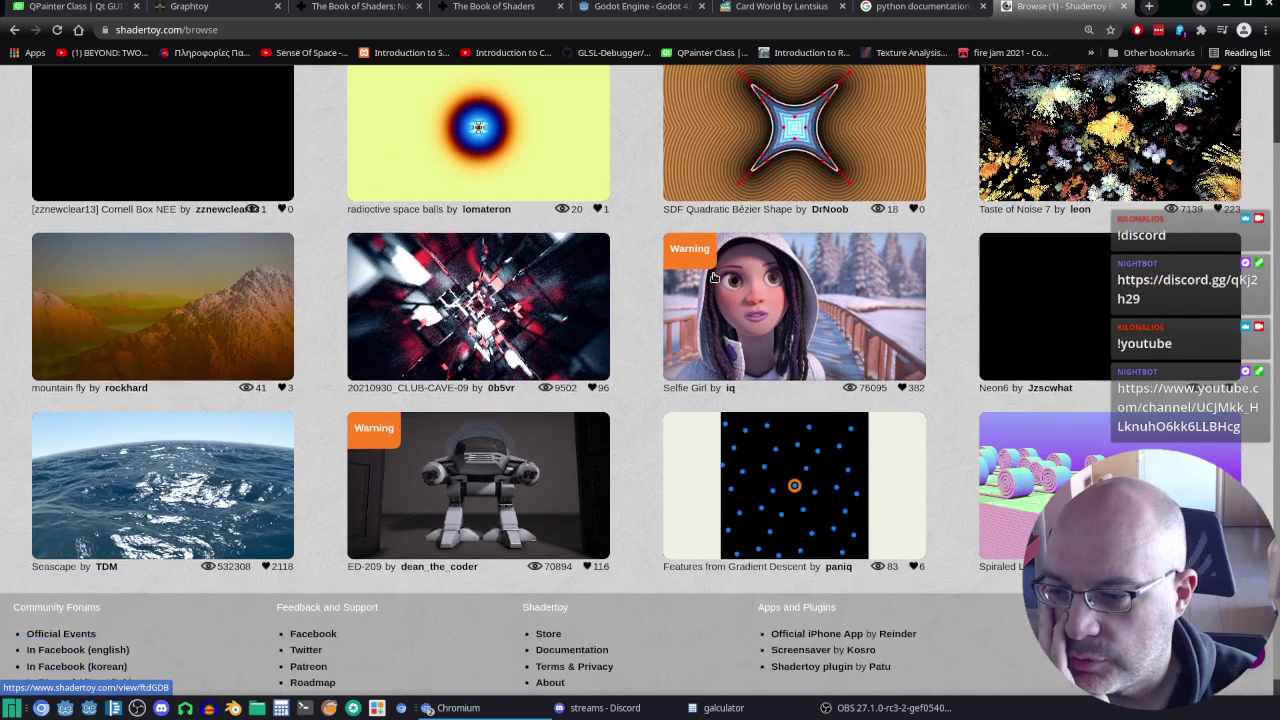
{"action": "scroll", "coordinate": [714, 277], "scroll_direction": "up", "scroll_amount": 2}
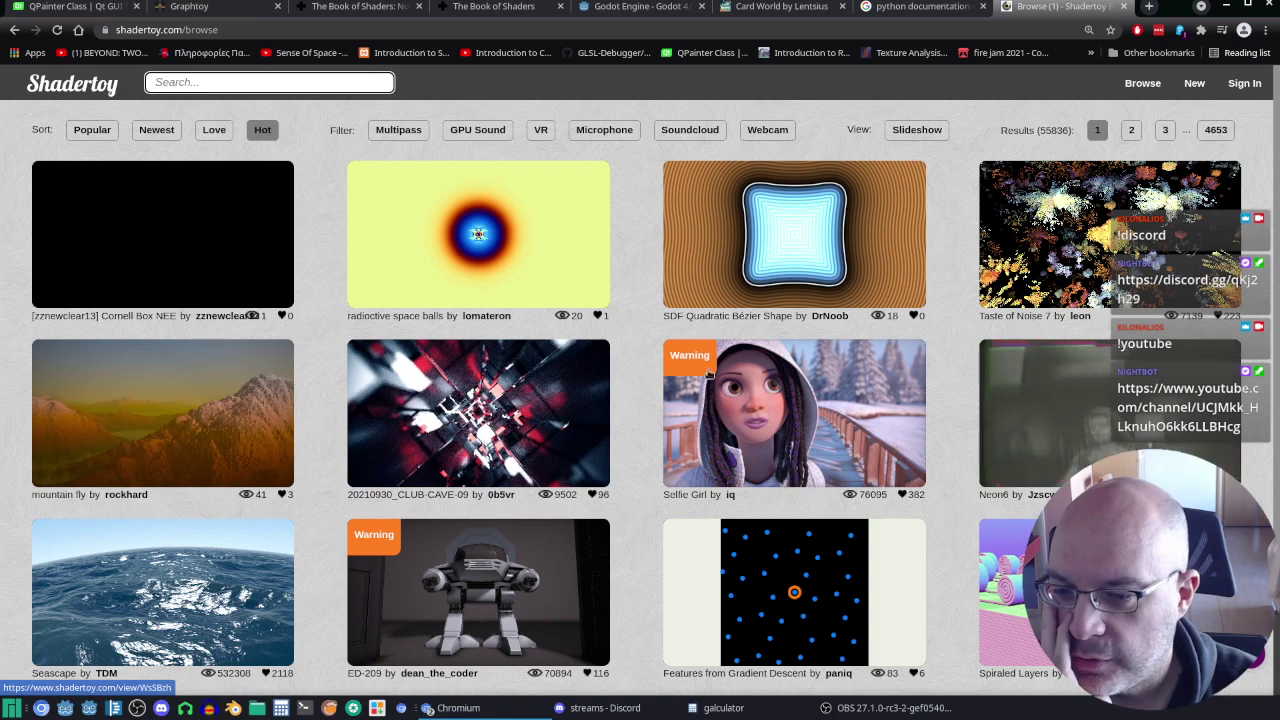
{"action": "scroll", "coordinate": [714, 340], "scroll_direction": "down", "scroll_amount": 2}
{"action": "scroll", "coordinate": [714, 340], "scroll_direction": "up", "scroll_amount": 2}
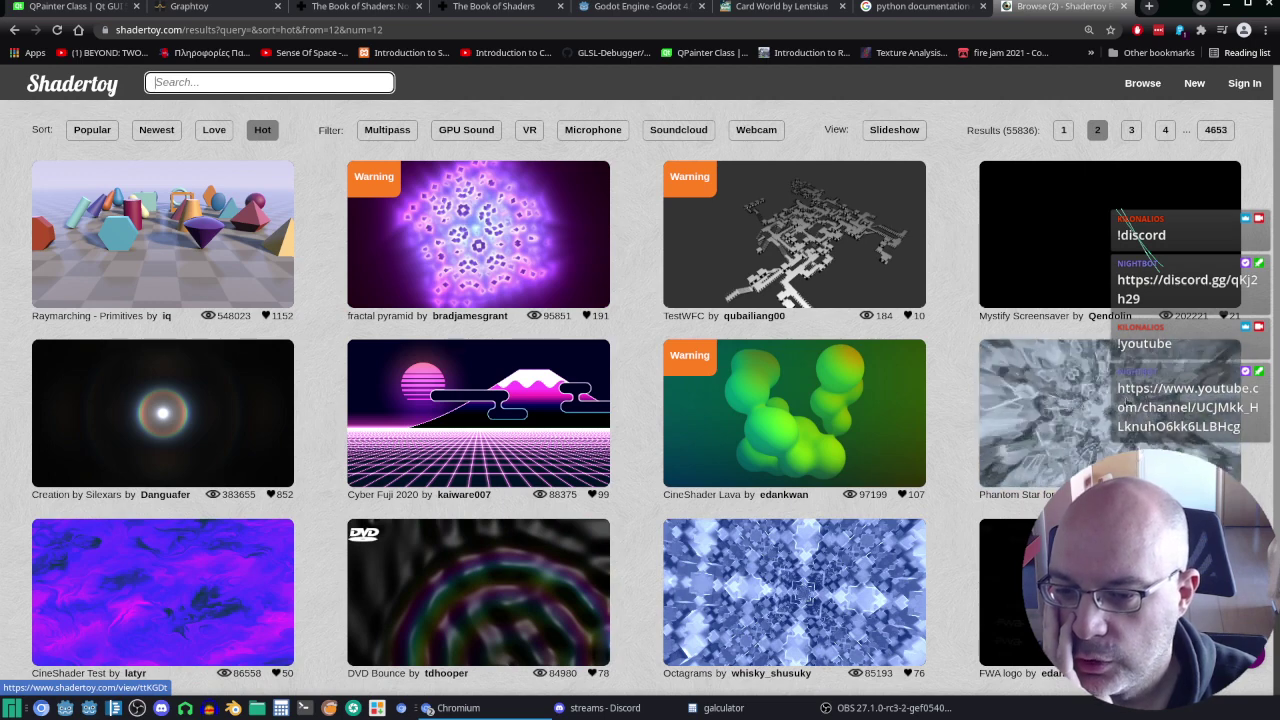
{"action": "left_click", "coordinate": [1127, 400]}
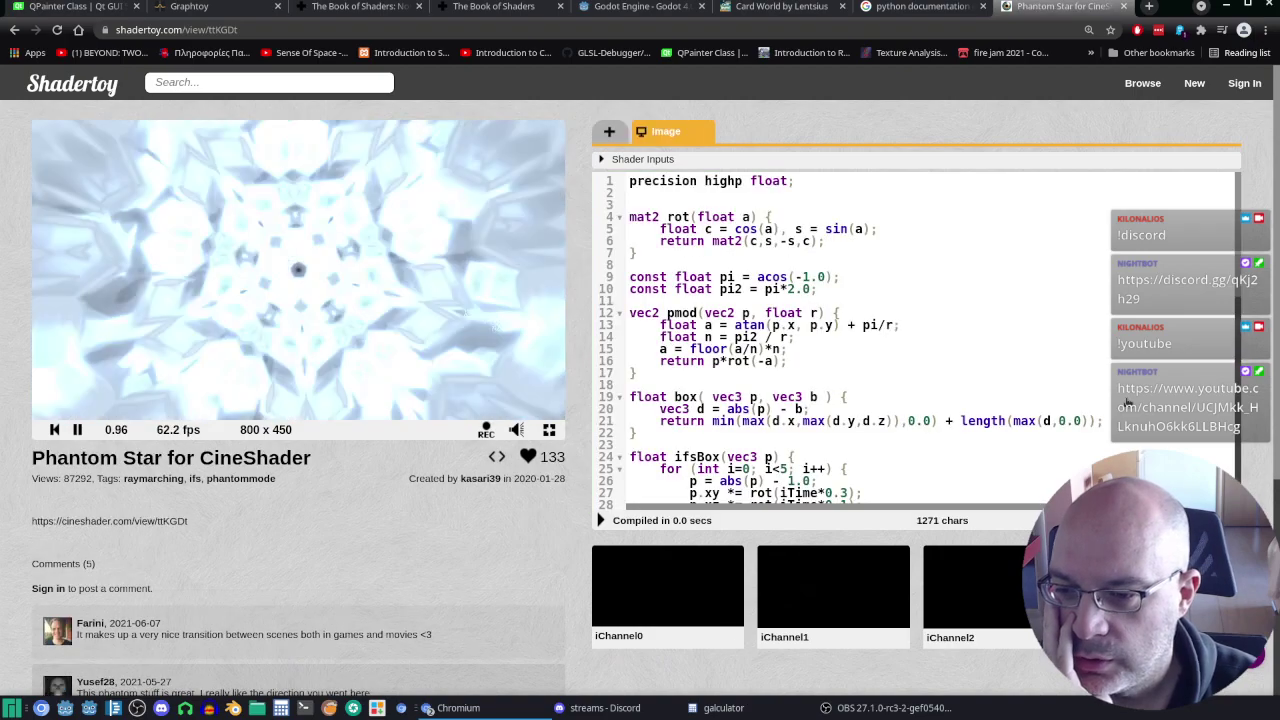
Step: Read through the Phantom Star for CineShader Image tab code
{"action": "scroll", "coordinate": [1005, 293], "scroll_direction": "down", "scroll_amount": 3}
{"action": "scroll", "coordinate": [1005, 293], "scroll_direction": "down", "scroll_amount": 1}
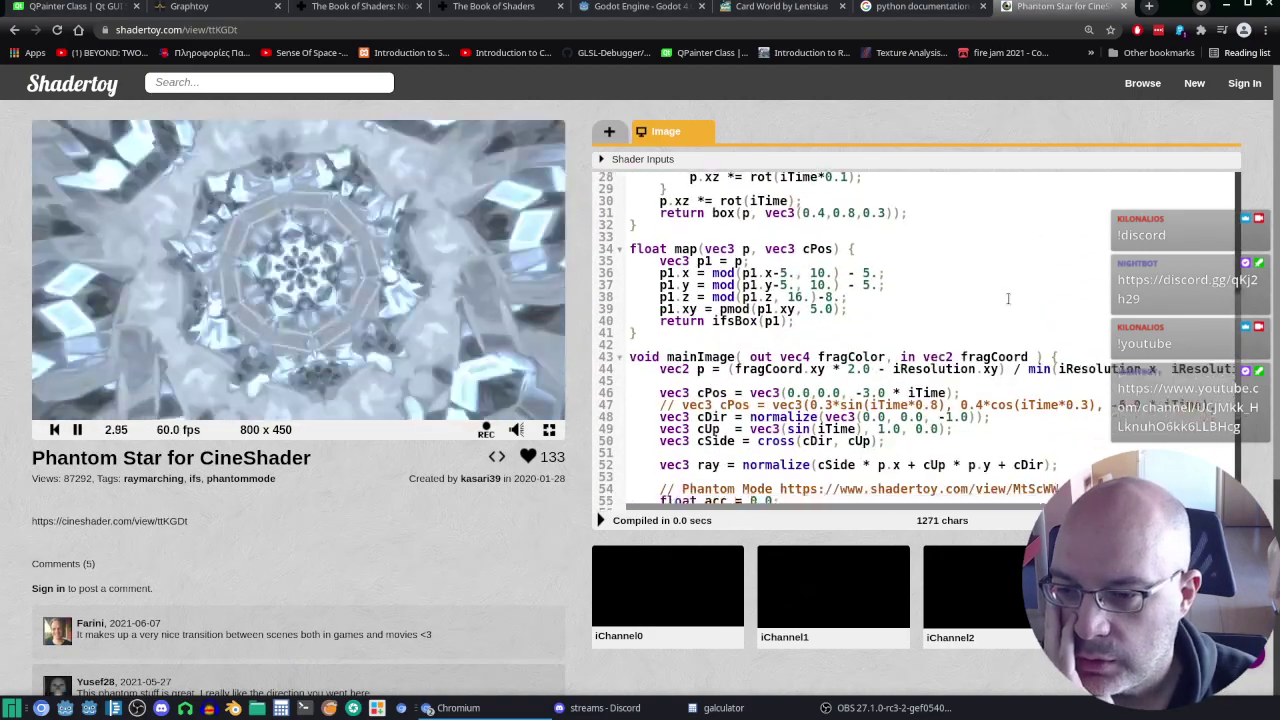
{"action": "scroll", "coordinate": [1006, 295], "scroll_direction": "down", "scroll_amount": 2}
{"action": "scroll", "coordinate": [1008, 297], "scroll_direction": "up", "scroll_amount": 1}
{"action": "scroll", "coordinate": [1008, 297], "scroll_direction": "down", "scroll_amount": 1}
{"action": "scroll", "coordinate": [1000, 305], "scroll_direction": "down", "scroll_amount": 1}
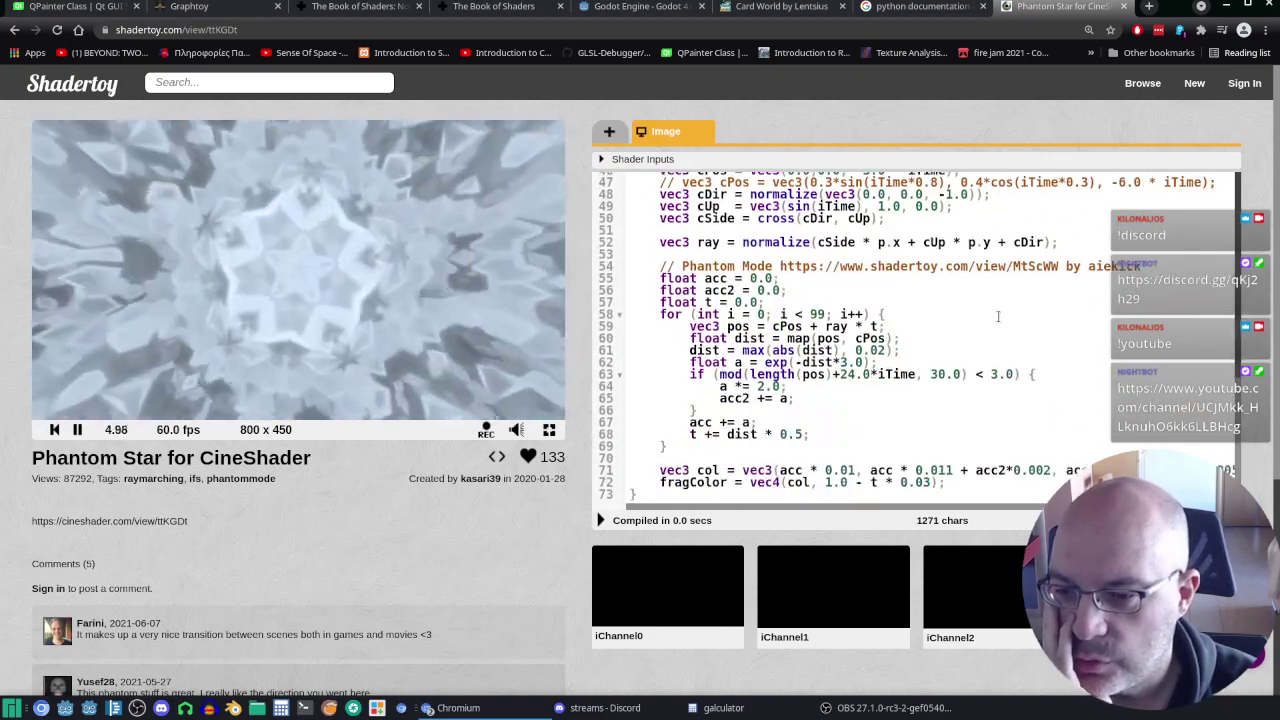
{"action": "scroll", "coordinate": [971, 323], "scroll_direction": "up", "scroll_amount": 5}
{"action": "scroll", "coordinate": [971, 323], "scroll_direction": "up", "scroll_amount": 5}
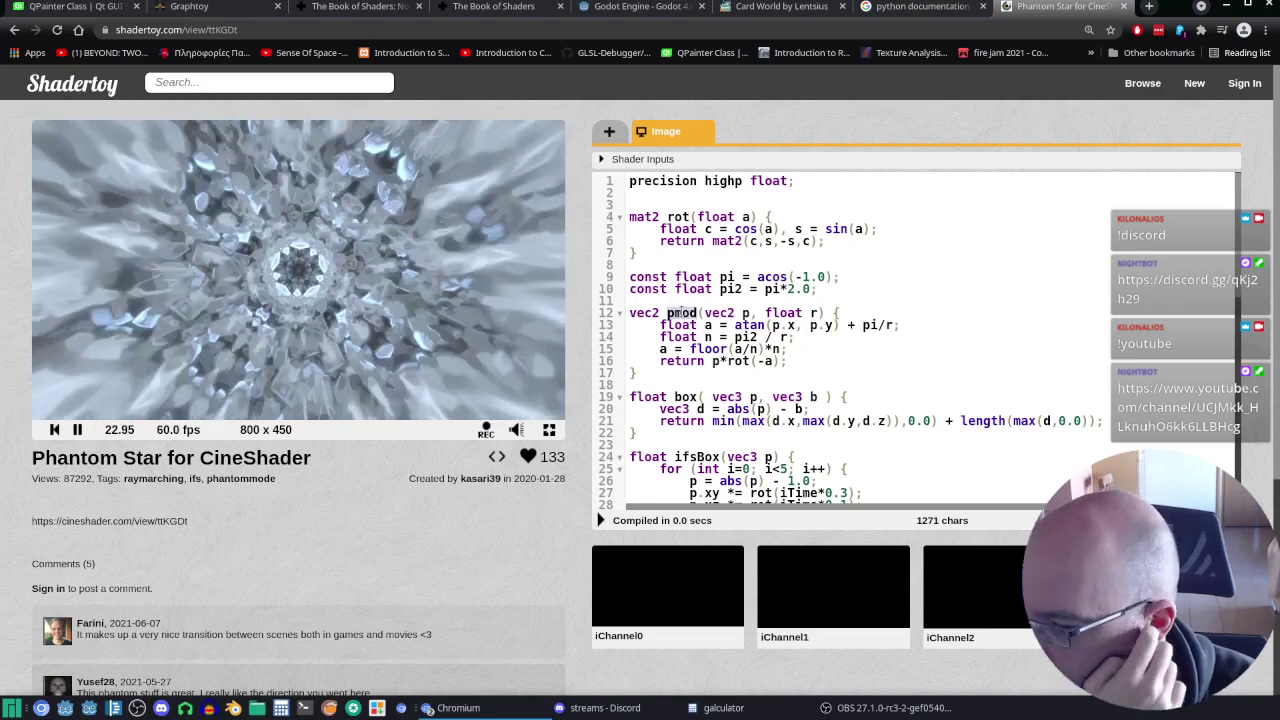
Step: Finish reviewing the code, then open the Browse gallery in a new tab and view it
{"action": "scroll", "coordinate": [700, 302], "scroll_direction": "down", "scroll_amount": 3}
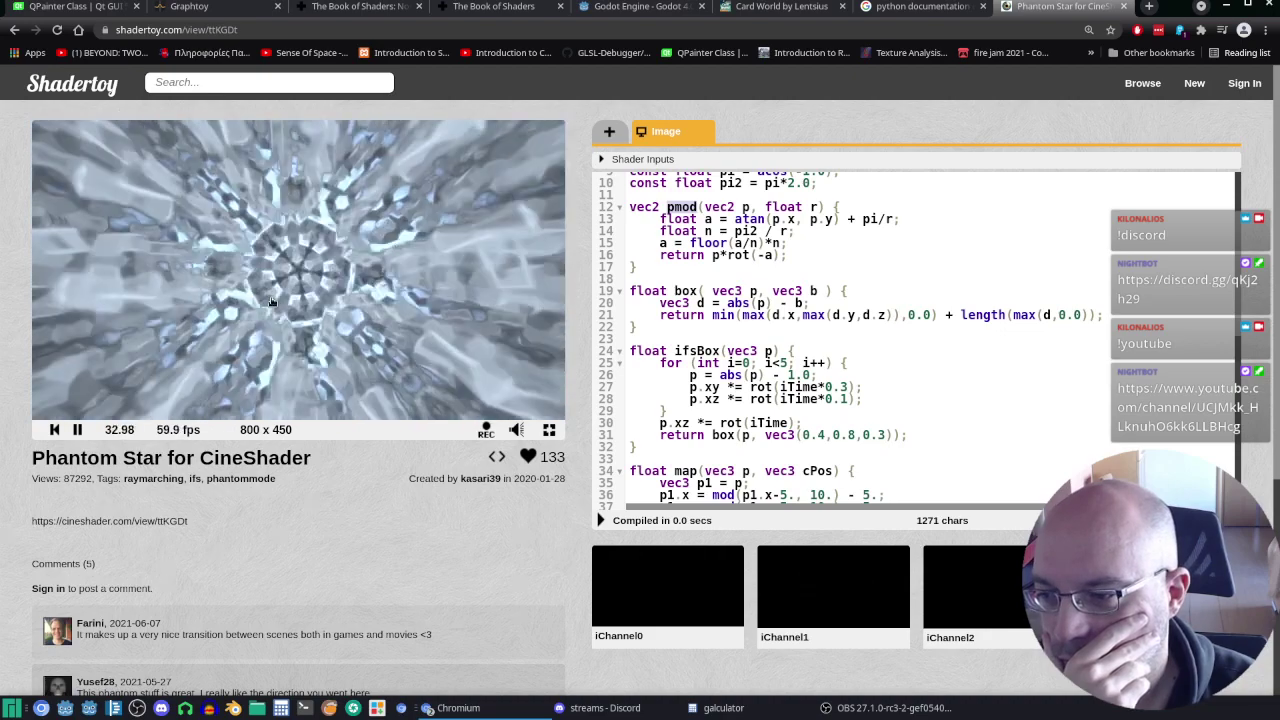
{"action": "scroll", "coordinate": [902, 334], "scroll_direction": "down", "scroll_amount": 3}
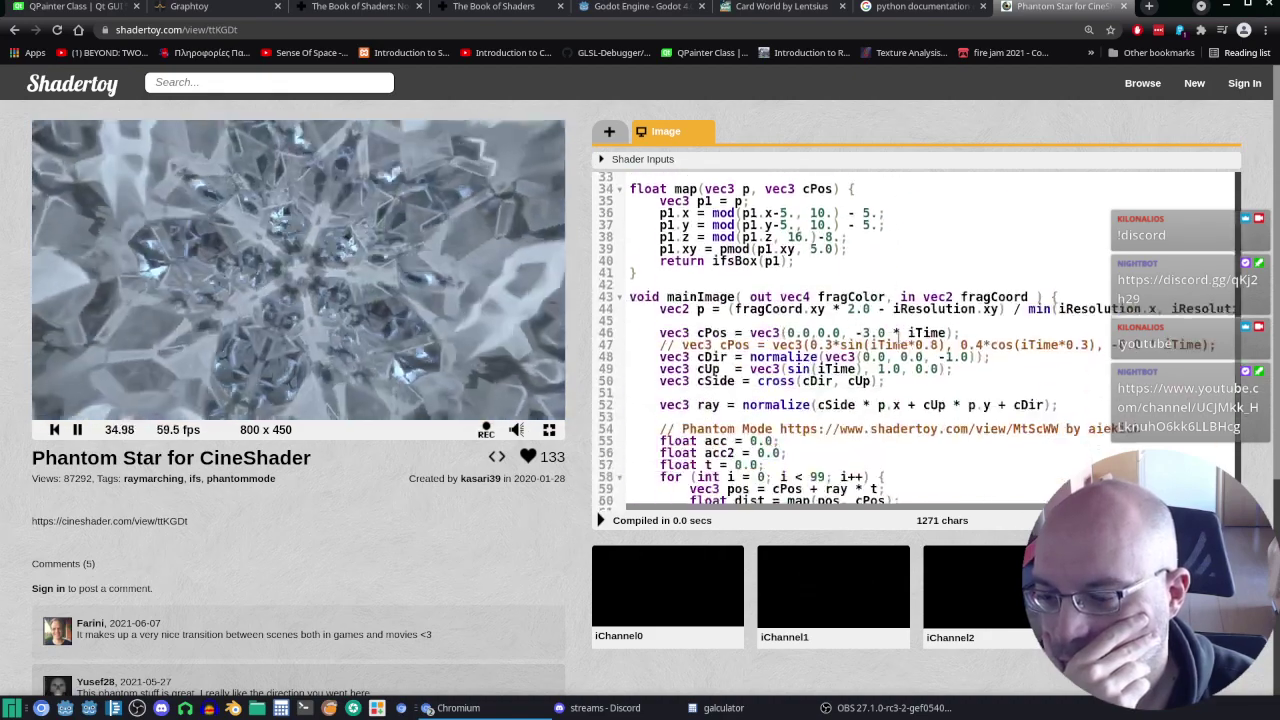
{"action": "scroll", "coordinate": [890, 340], "scroll_direction": "down", "scroll_amount": 2}
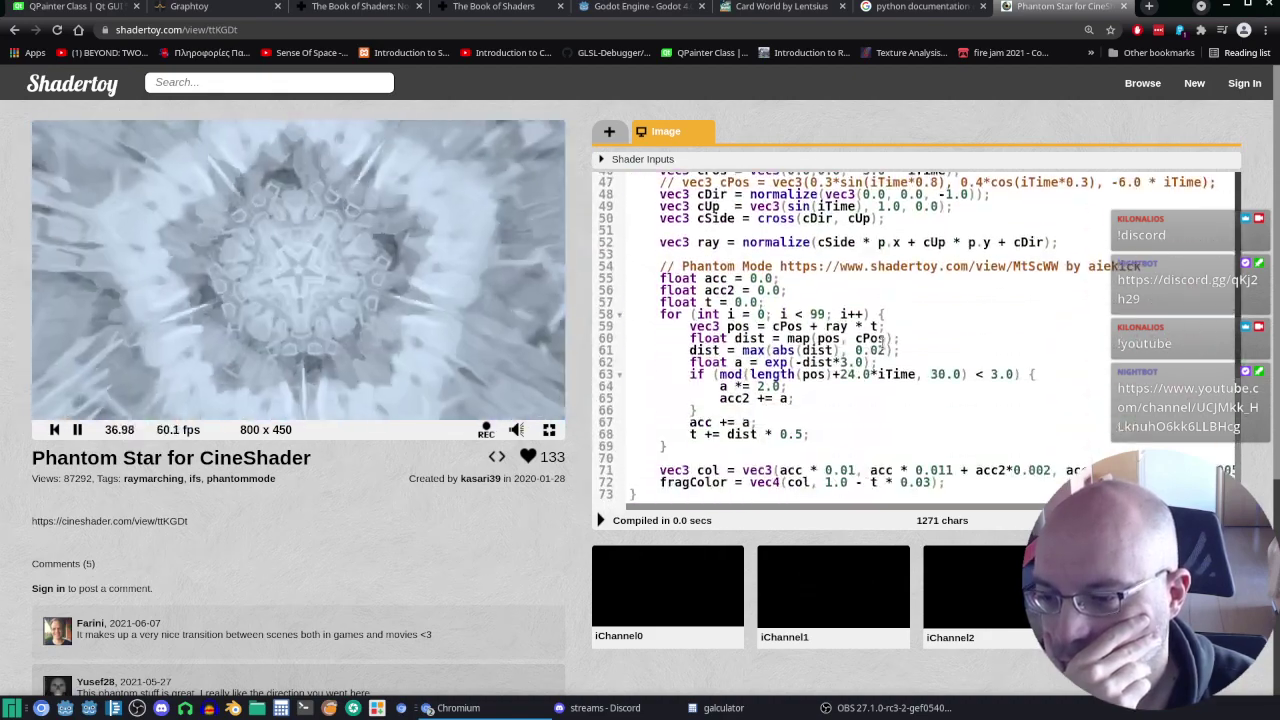
{"action": "scroll", "coordinate": [873, 372], "scroll_direction": "up", "scroll_amount": 2}
{"action": "scroll", "coordinate": [874, 350], "scroll_direction": "up", "scroll_amount": 1}
{"action": "scroll", "coordinate": [876, 324], "scroll_direction": "up", "scroll_amount": 3}
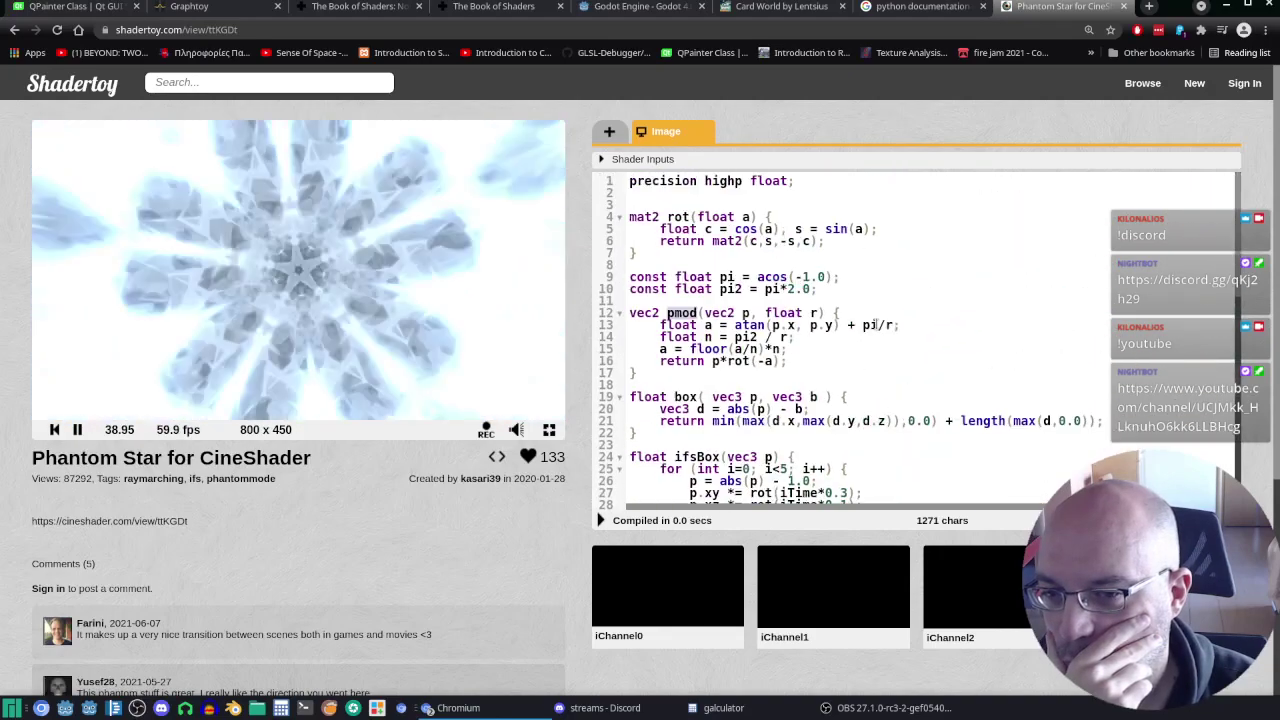
{"action": "middle_click", "coordinate": [1142, 83]}
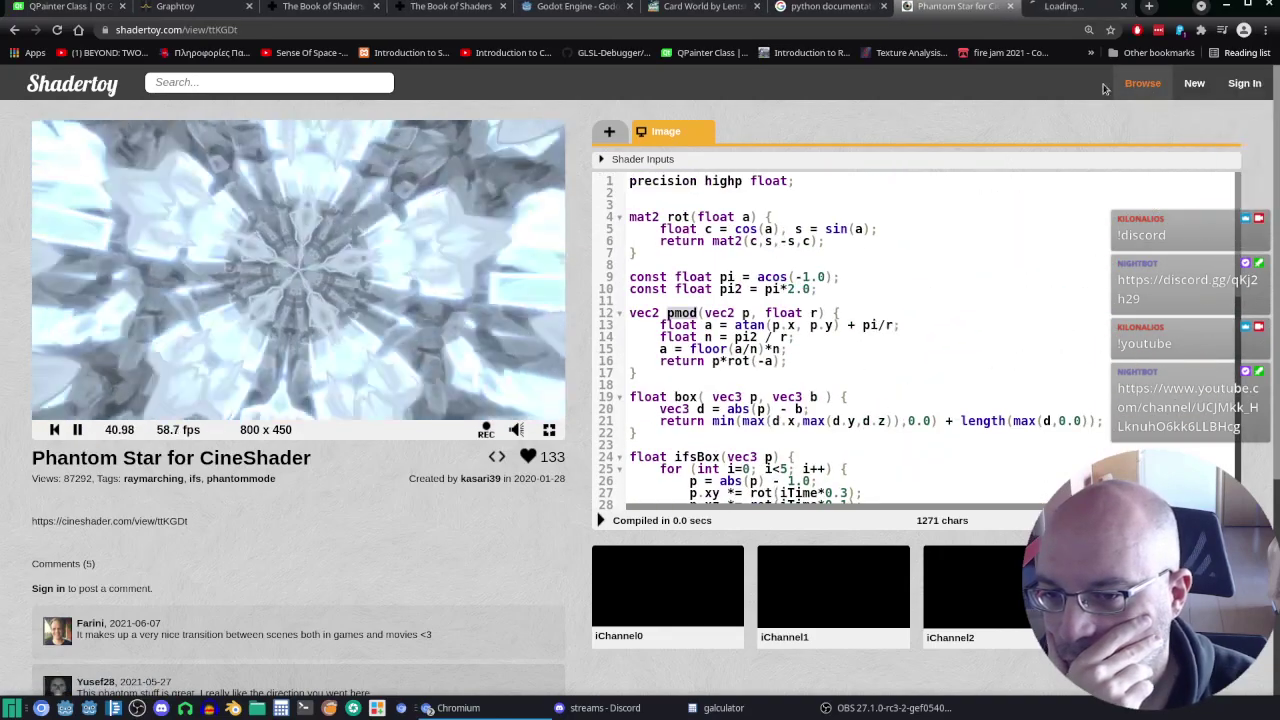
{"action": "left_click", "coordinate": [1066, 12]}
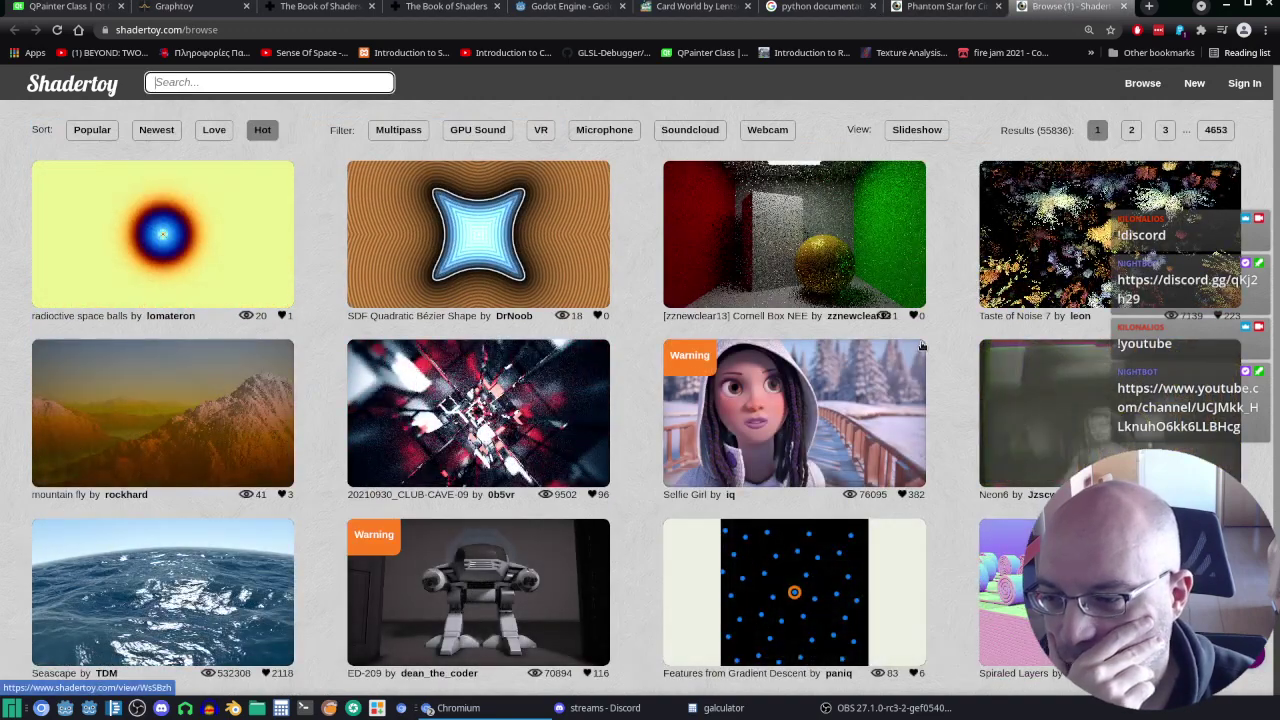
Step: Scan each page of Hot results, advancing through the pager up to page 7
{"action": "scroll", "coordinate": [922, 346], "scroll_direction": "down", "scroll_amount": 2}
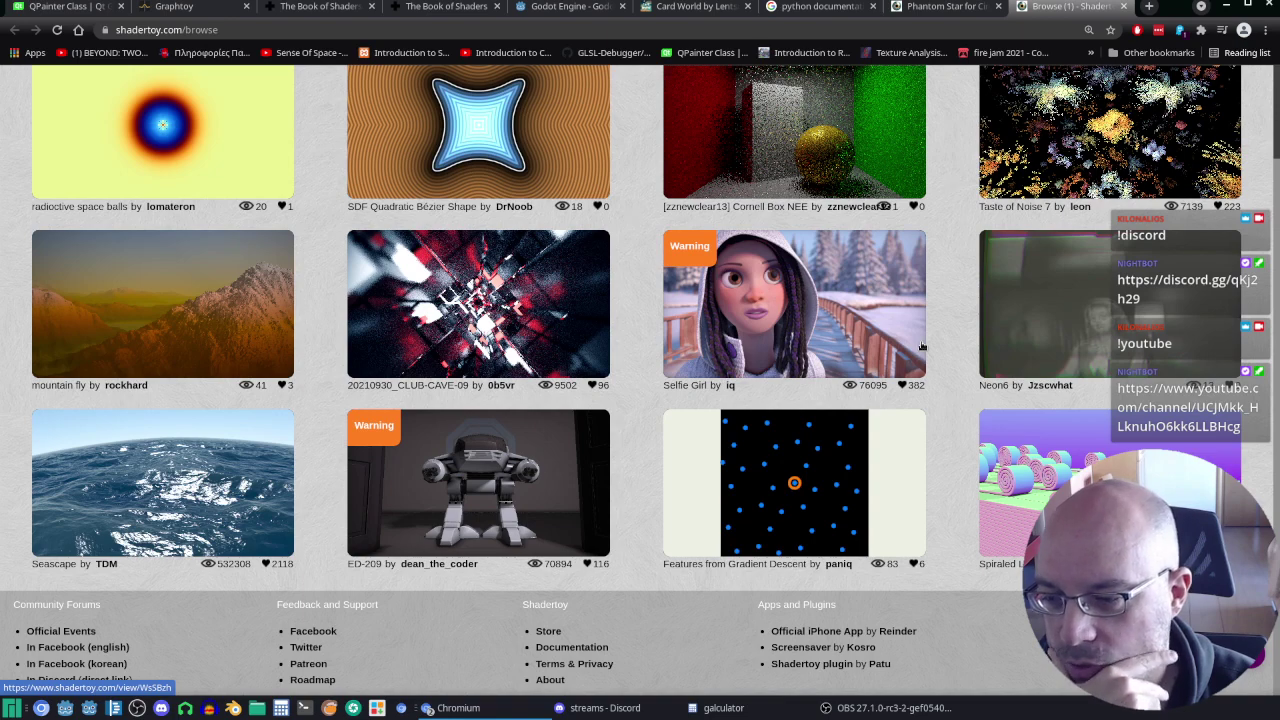
{"action": "scroll", "coordinate": [800, 500], "scroll_direction": "up", "scroll_amount": 2}
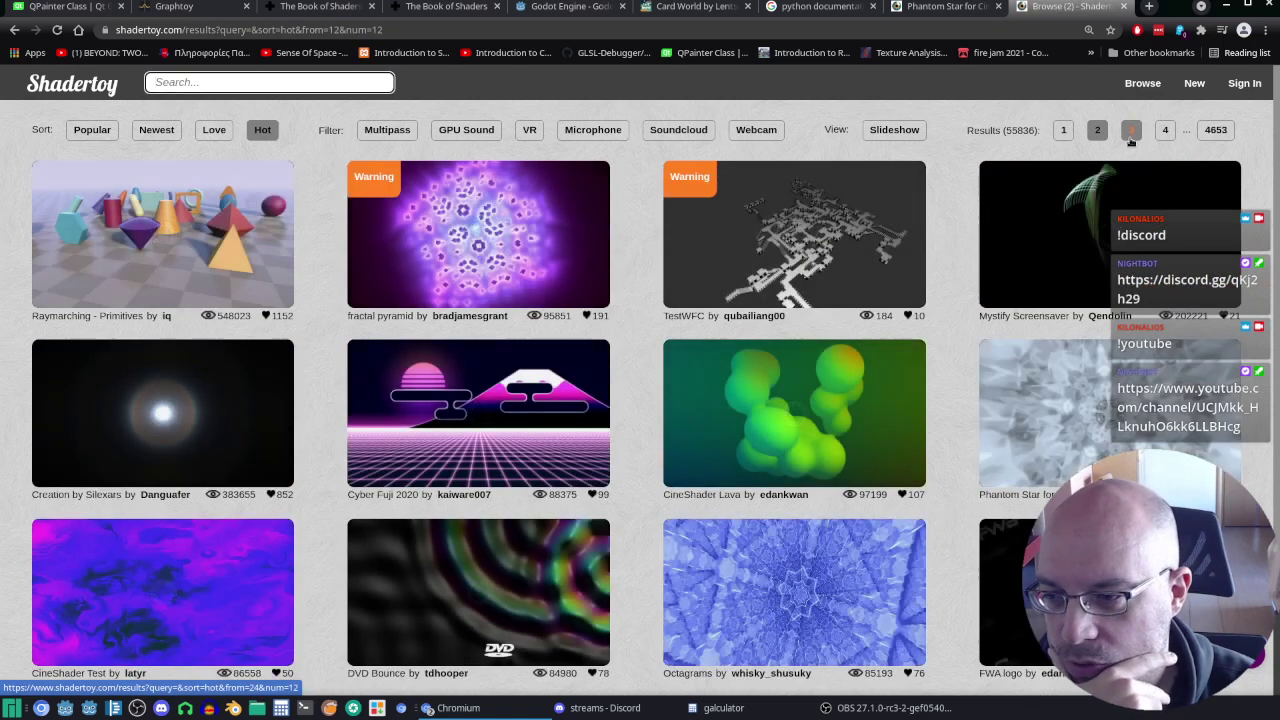
{"action": "scroll", "coordinate": [1032, 280], "scroll_direction": "down", "scroll_amount": 2}
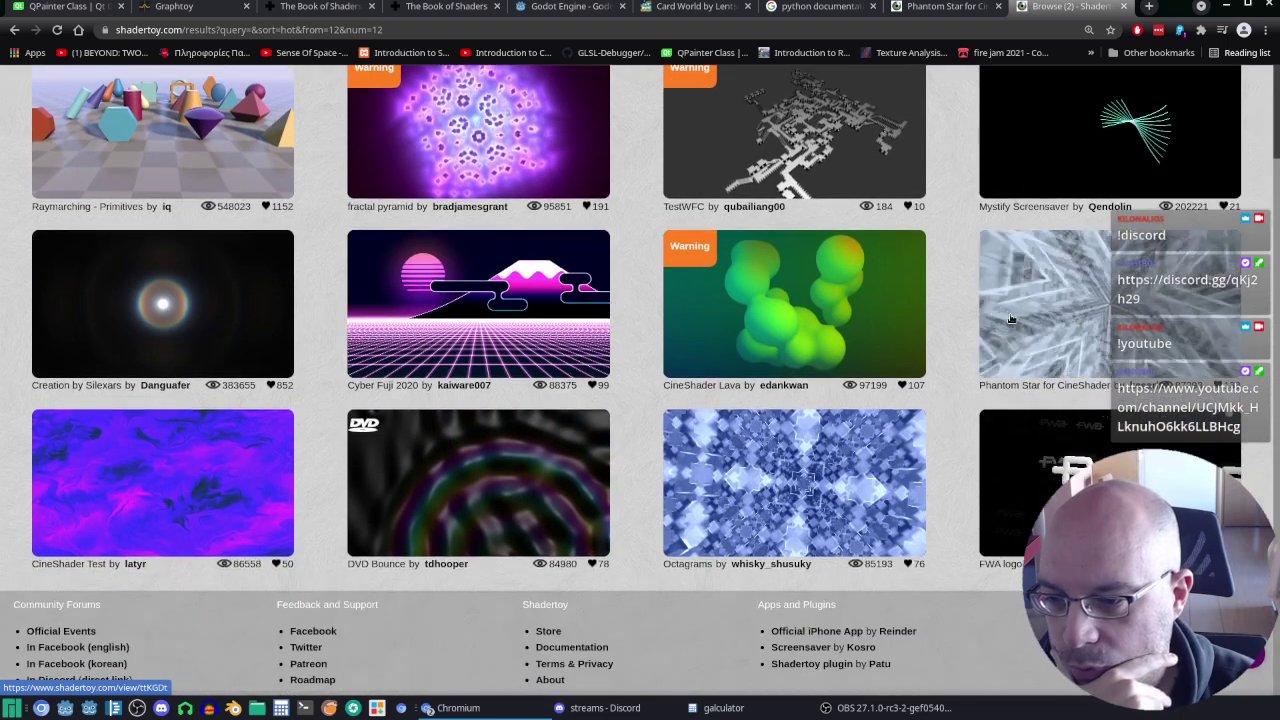
{"action": "scroll", "coordinate": [1032, 280], "scroll_direction": "up", "scroll_amount": 2}
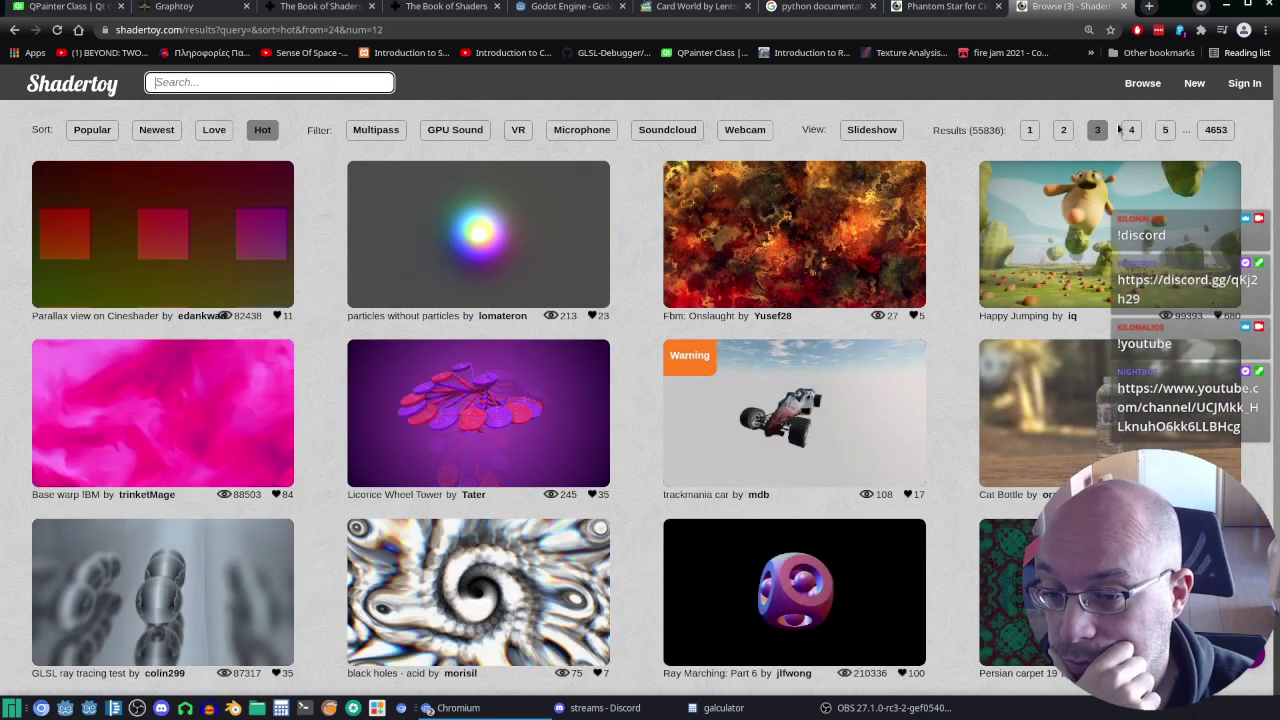
{"action": "scroll", "coordinate": [1039, 331], "scroll_direction": "down", "scroll_amount": 2}
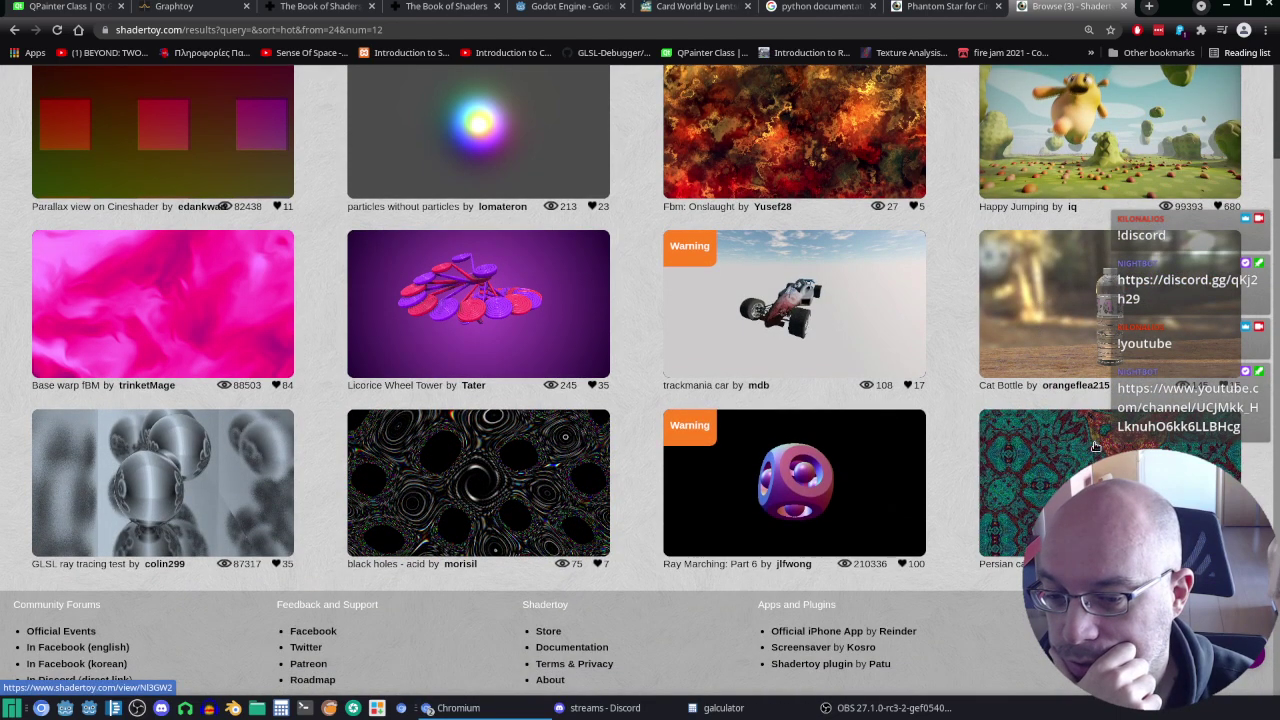
{"action": "scroll", "coordinate": [1096, 452], "scroll_direction": "up", "scroll_amount": 2}
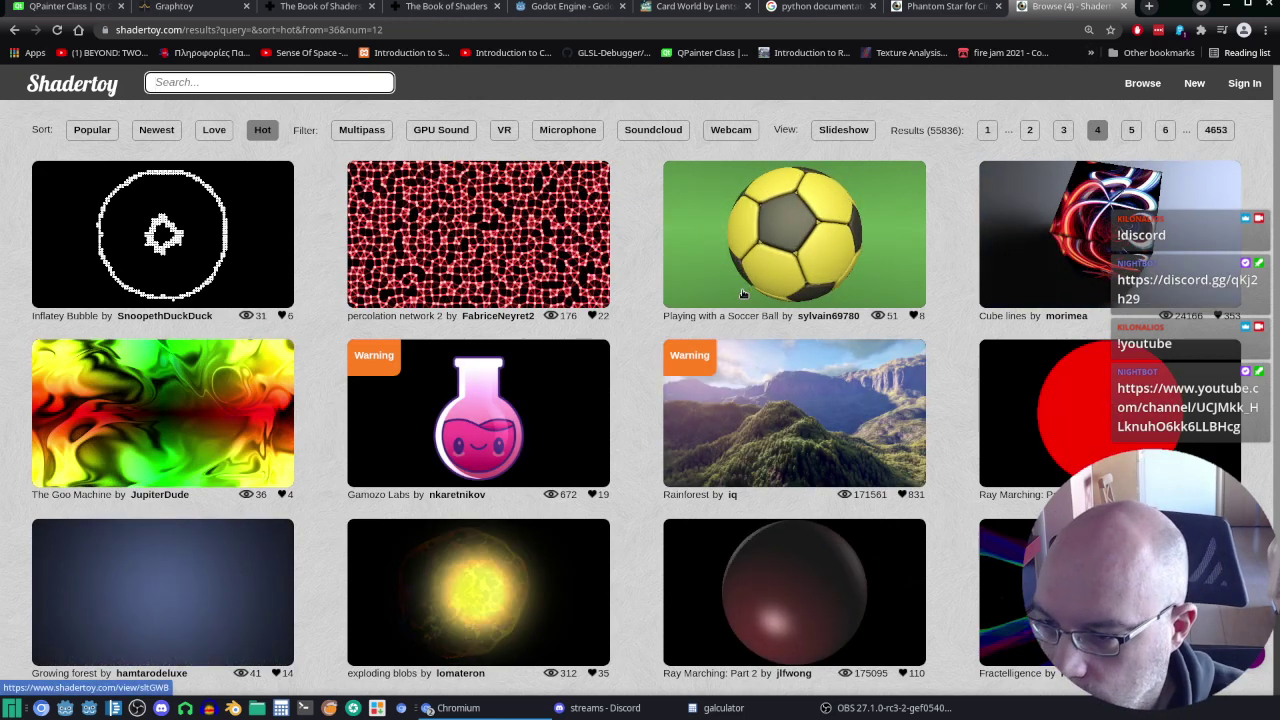
{"action": "scroll", "coordinate": [750, 270], "scroll_direction": "down", "scroll_amount": 2}
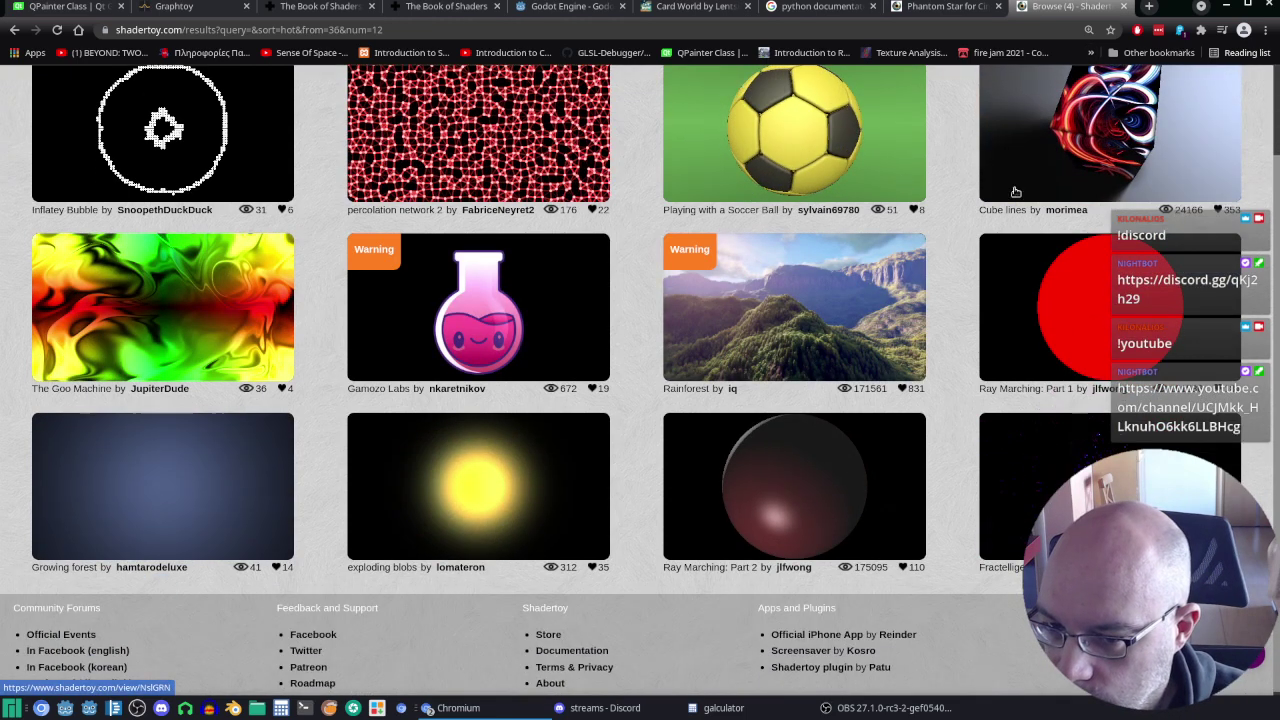
{"action": "scroll", "coordinate": [1235, 90], "scroll_direction": "up", "scroll_amount": 2}
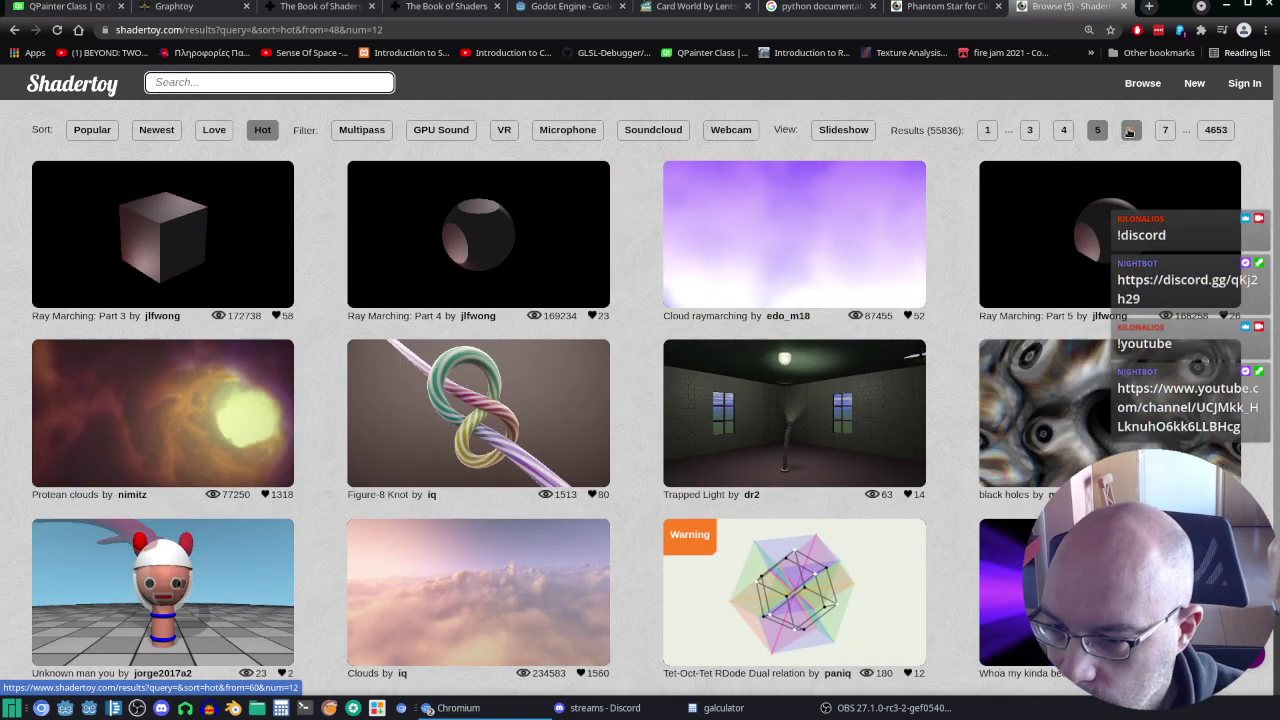
{"action": "scroll", "coordinate": [1130, 133], "scroll_direction": "down", "scroll_amount": 2}
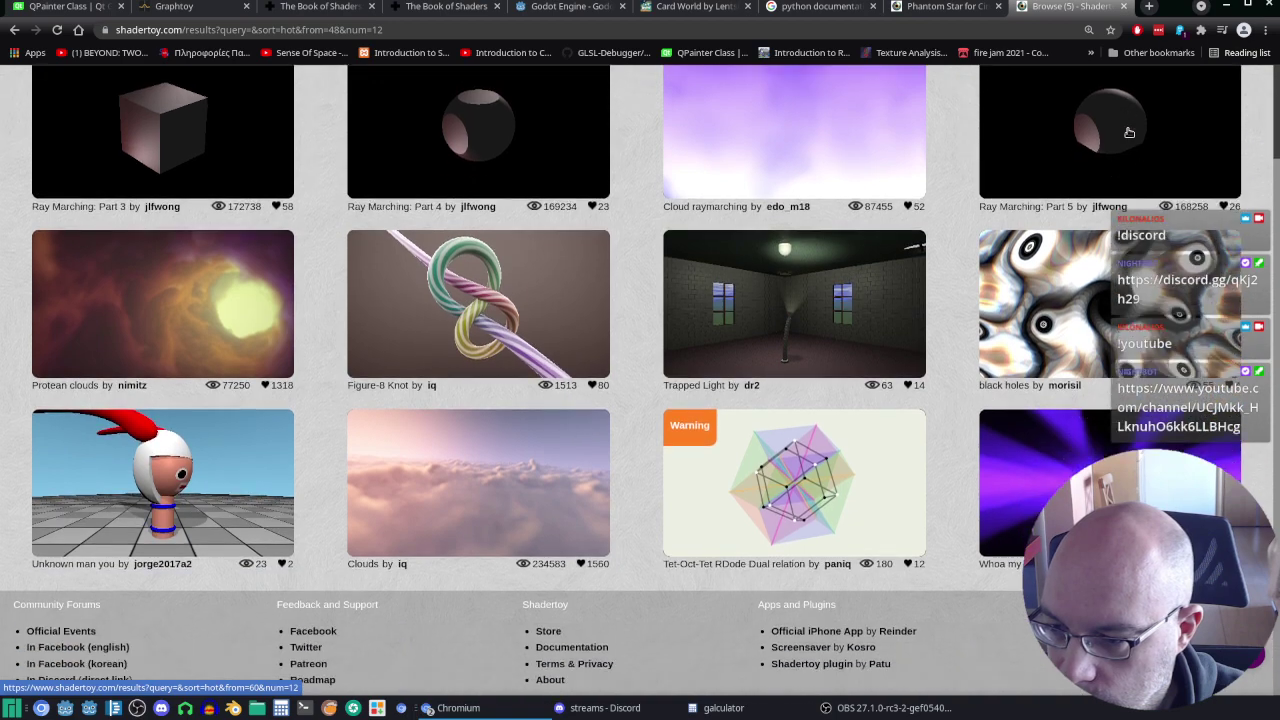
{"action": "scroll", "coordinate": [1130, 133], "scroll_direction": "up", "scroll_amount": 2}
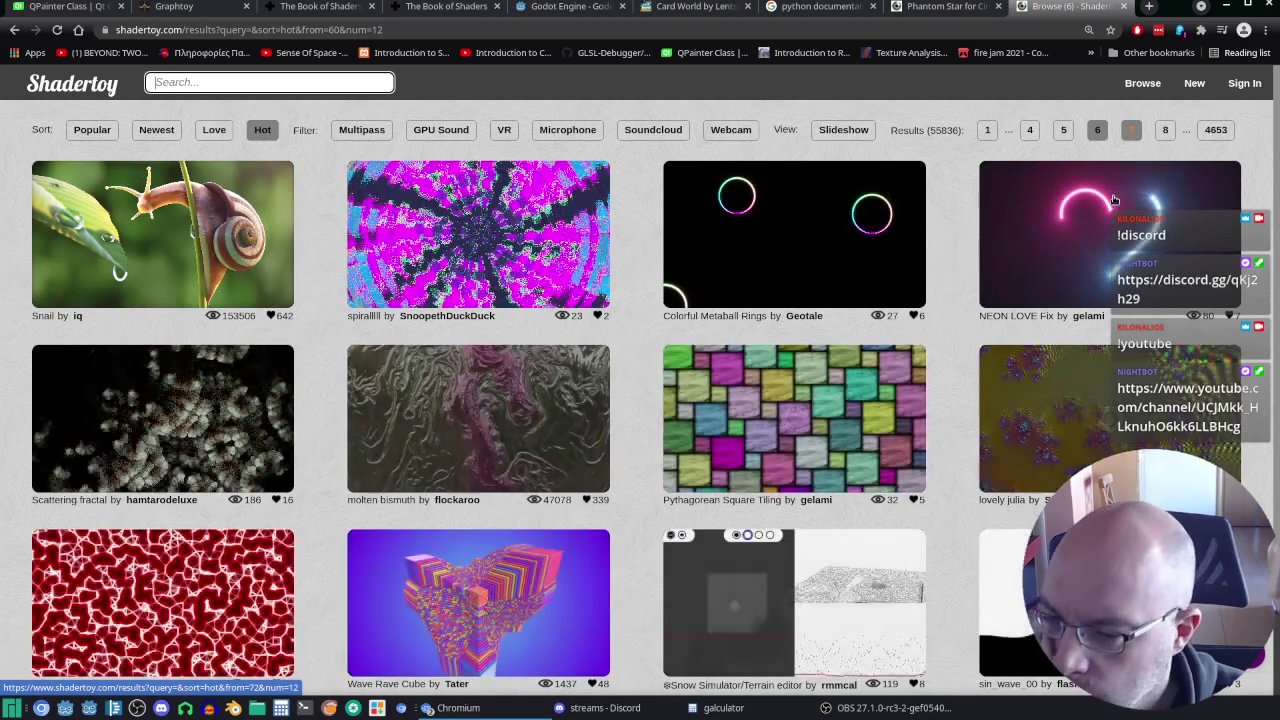
{"action": "scroll", "coordinate": [1101, 294], "scroll_direction": "down", "scroll_amount": 2}
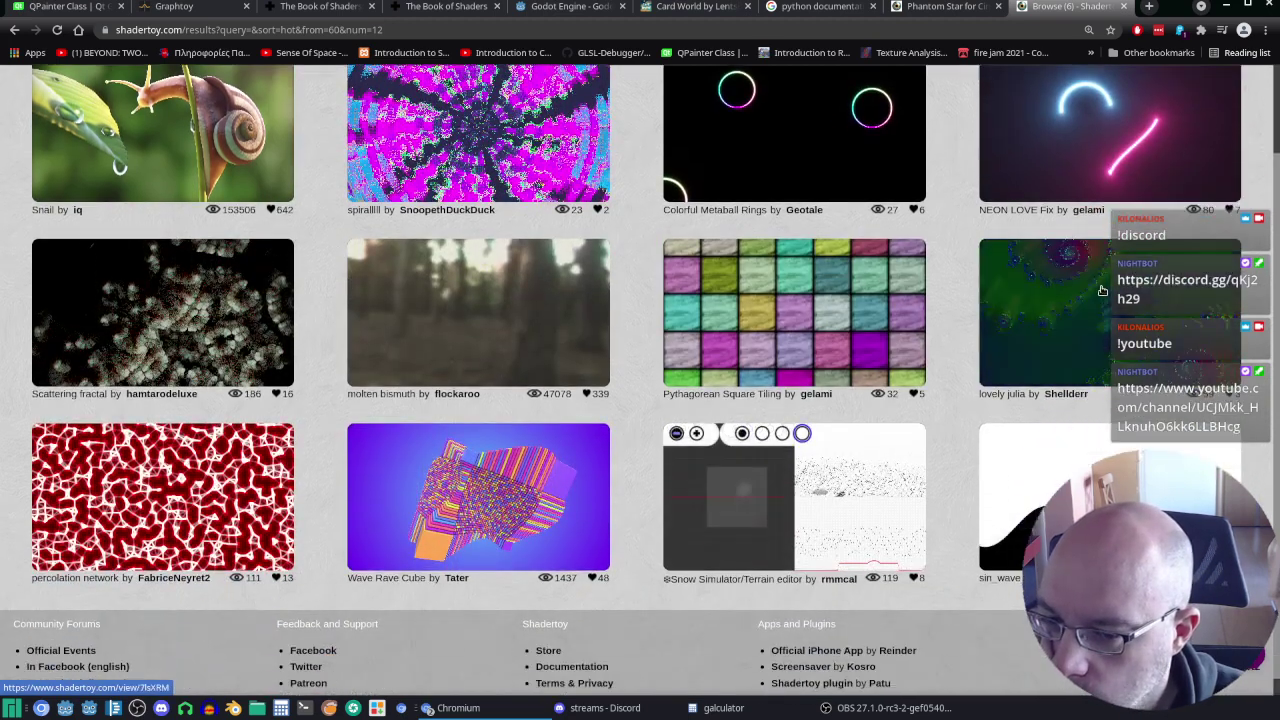
{"action": "scroll", "coordinate": [1101, 290], "scroll_direction": "up", "scroll_amount": 2}
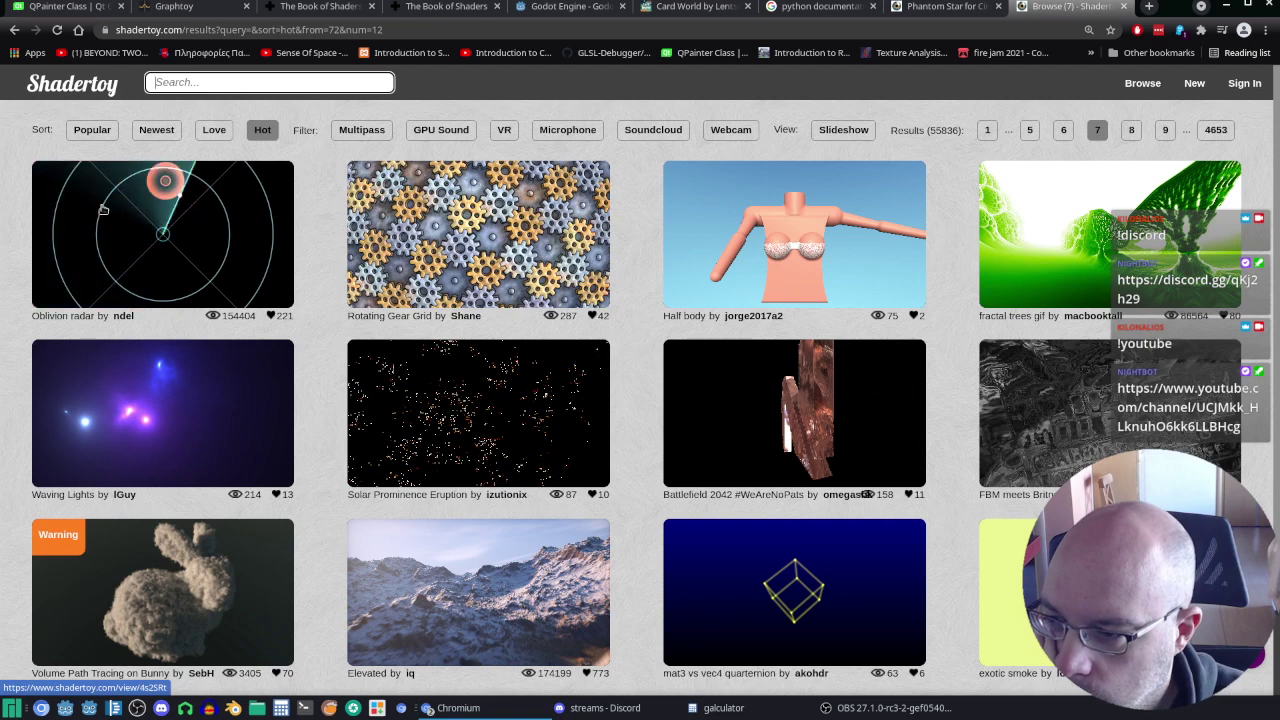
Step: Open the Oblivion radar shader in a new tab and scan the current results page
{"action": "right_click", "coordinate": [140, 233]}
{"action": "left_click", "coordinate": [190, 238]}
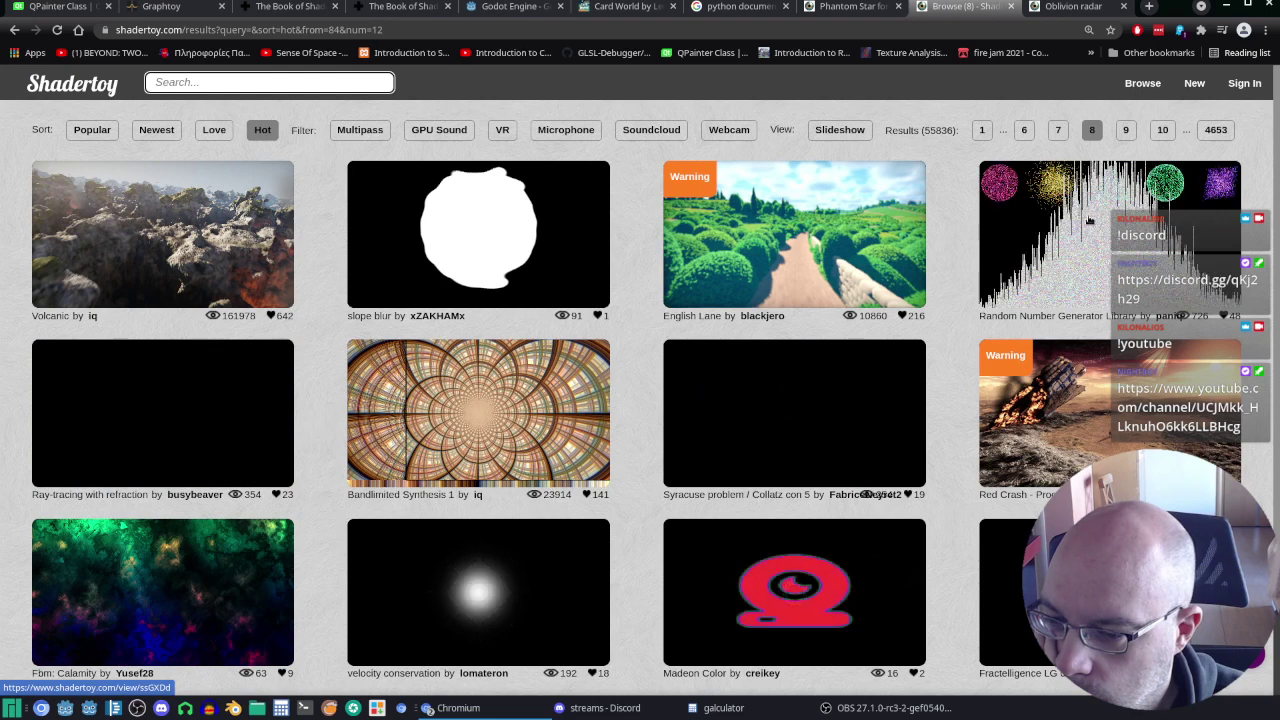
{"action": "scroll", "coordinate": [1088, 222], "scroll_direction": "down", "scroll_amount": 2}
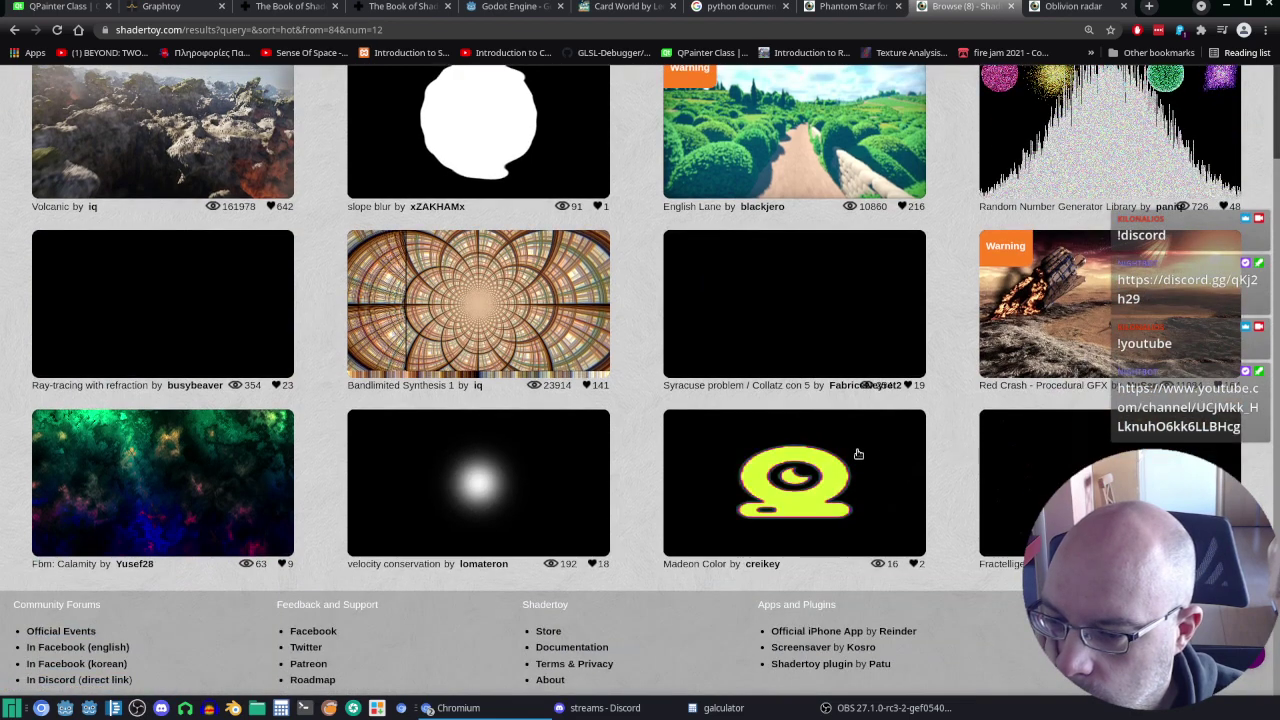
{"action": "scroll", "coordinate": [640, 380], "scroll_direction": "up", "scroll_amount": 2}
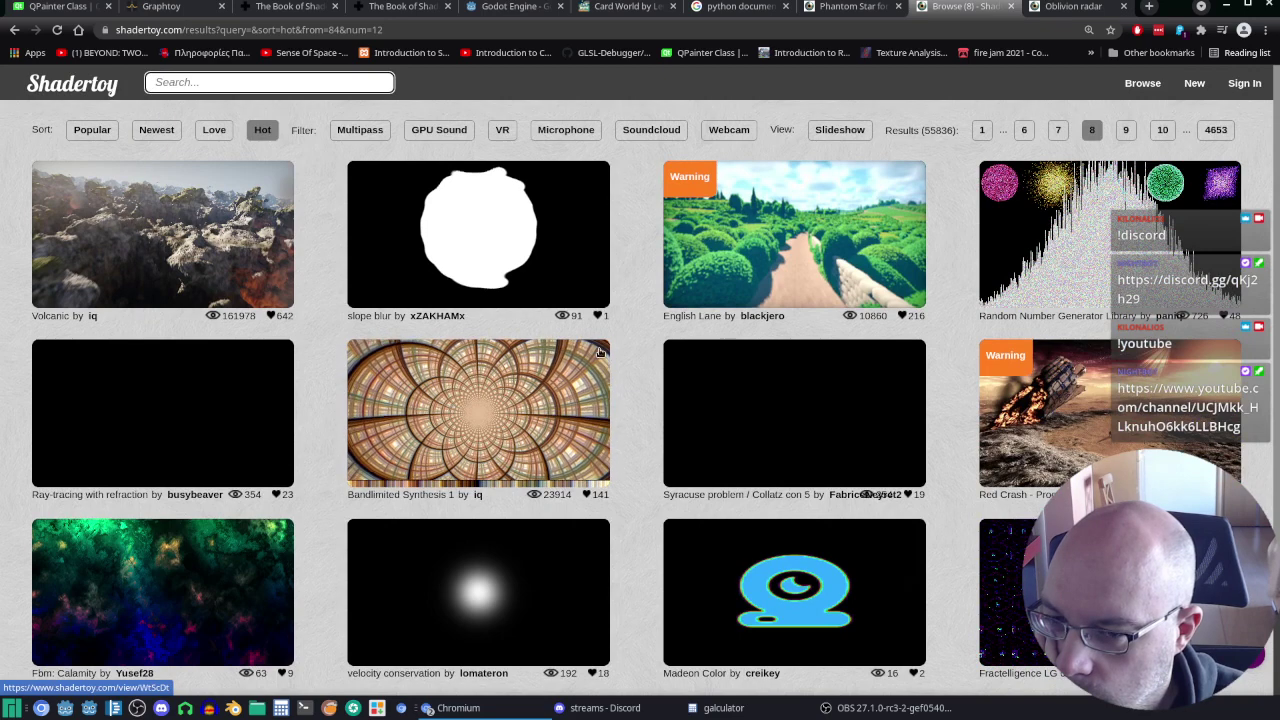
Step: Go to results page 9, keep Onewarp open in a background tab, then move to page 10
{"action": "left_click", "coordinate": [1126, 128]}
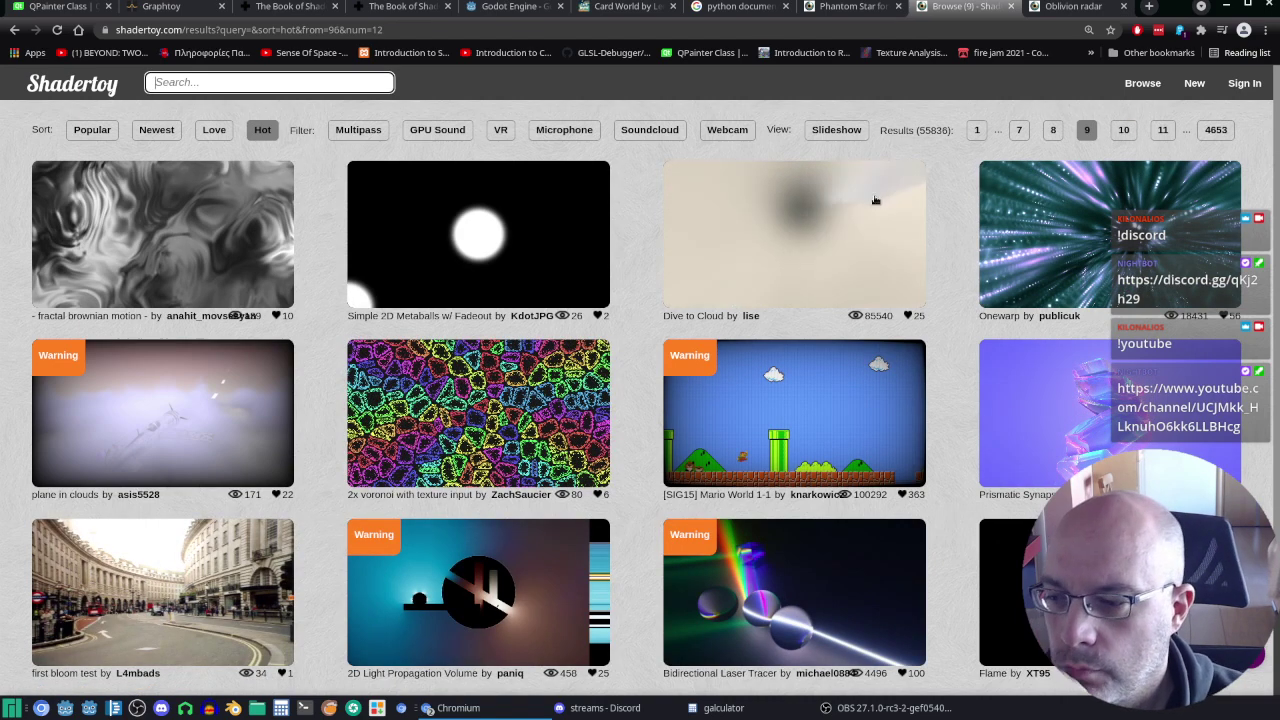
{"action": "scroll", "coordinate": [994, 310], "scroll_direction": "down", "scroll_amount": 2}
{"action": "scroll", "coordinate": [995, 310], "scroll_direction": "up", "scroll_amount": 2}
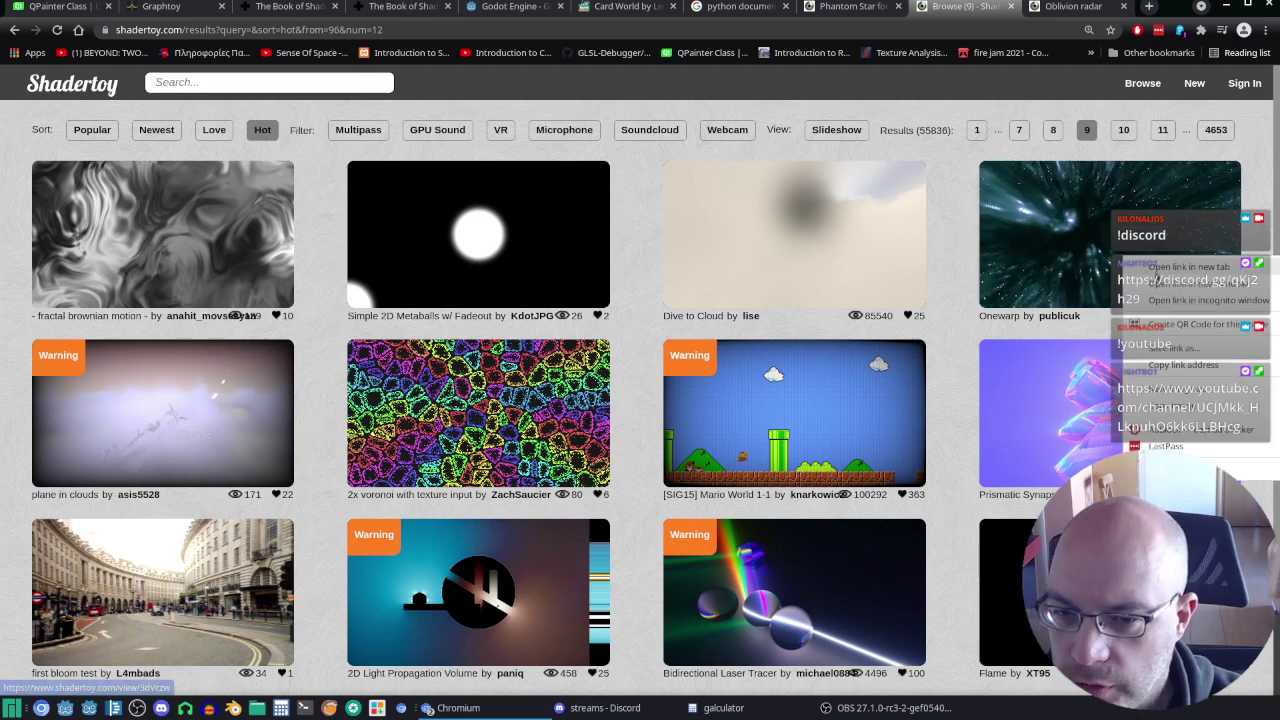
{"action": "middle_click", "coordinate": [1158, 130]}
{"action": "left_click", "coordinate": [1120, 130]}
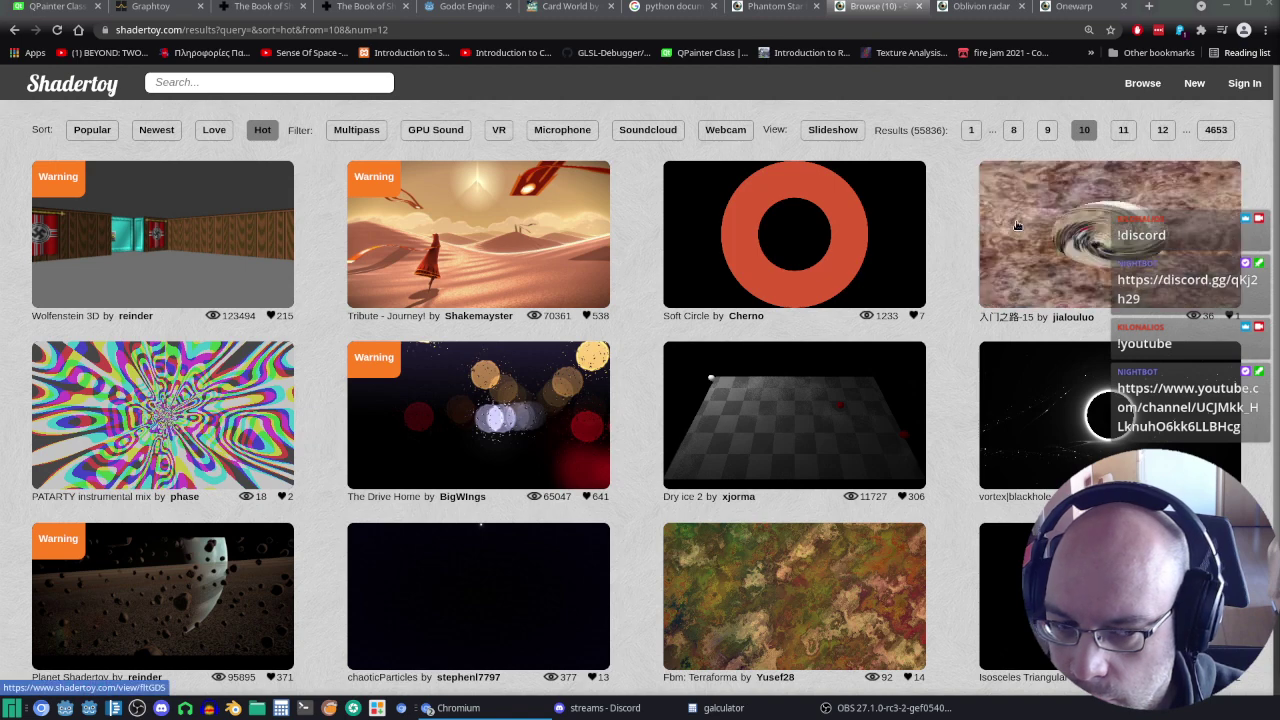
Step: Scan the page 10 results and open The Drive Home thumbnail in a new tab
{"action": "scroll", "coordinate": [1017, 226], "scroll_direction": "down", "scroll_amount": 1}
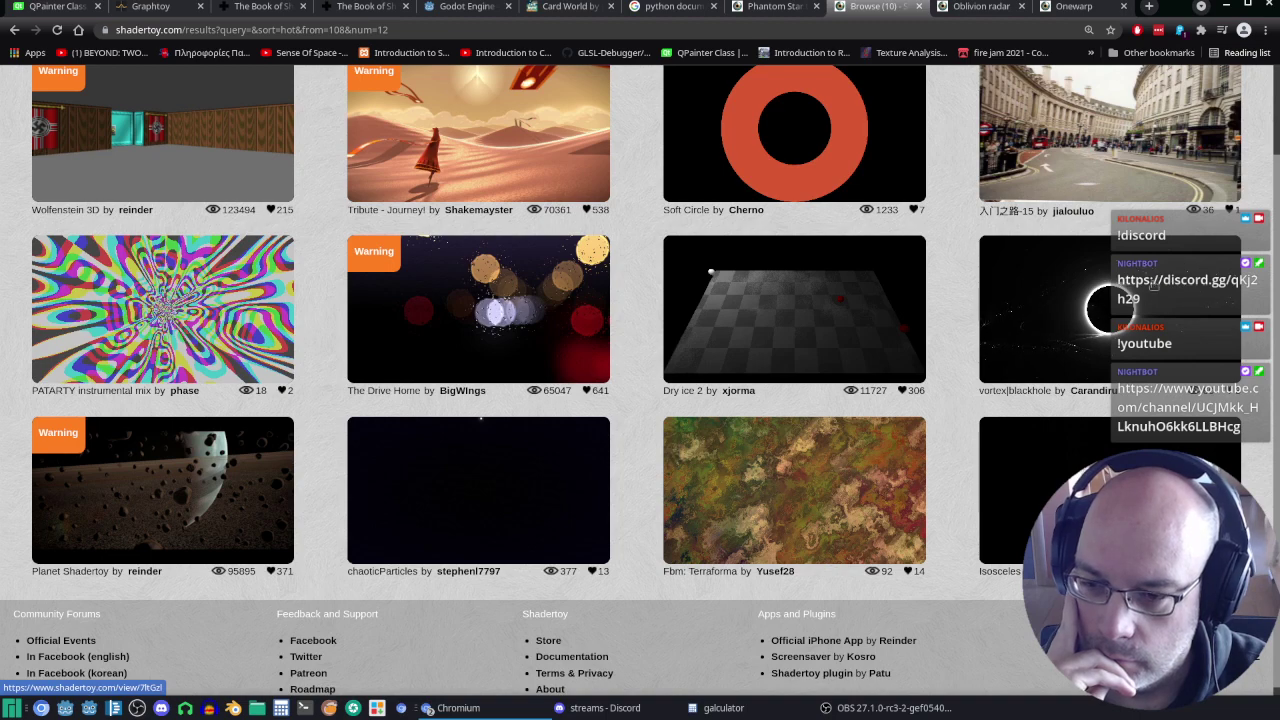
{"action": "scroll", "coordinate": [708, 340], "scroll_direction": "up", "scroll_amount": 1}
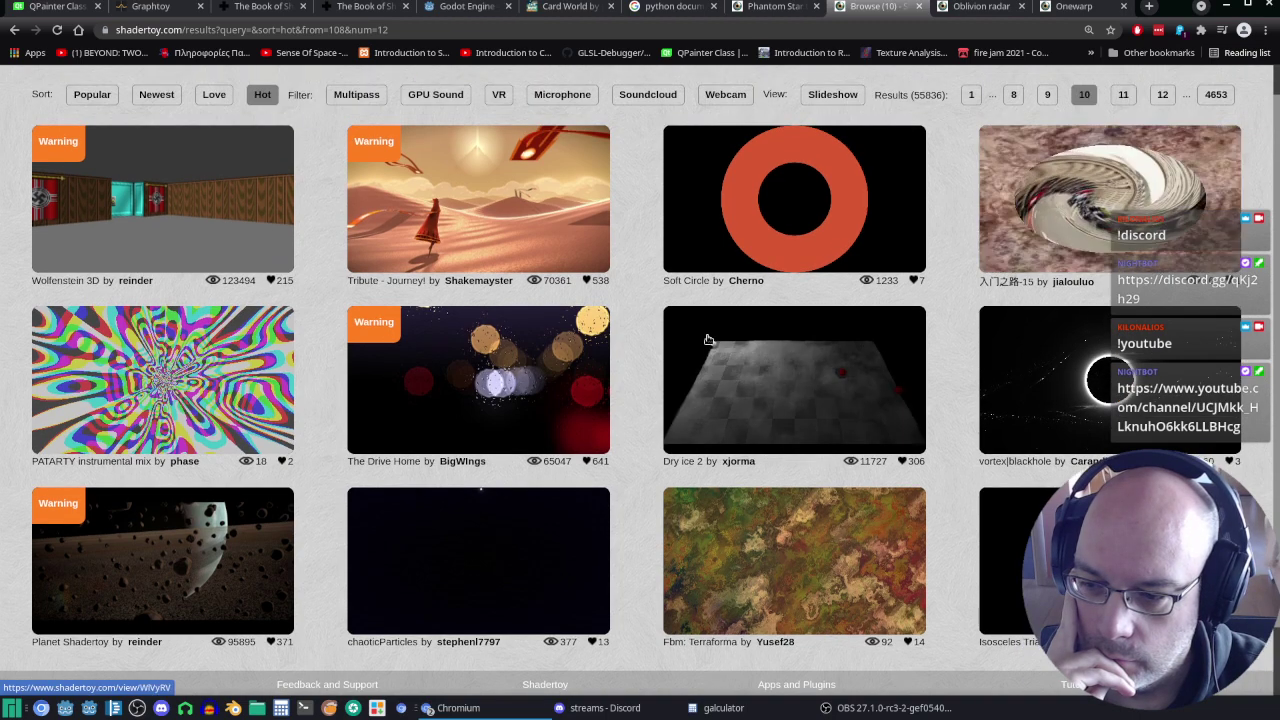
{"action": "right_click", "coordinate": [490, 360]}
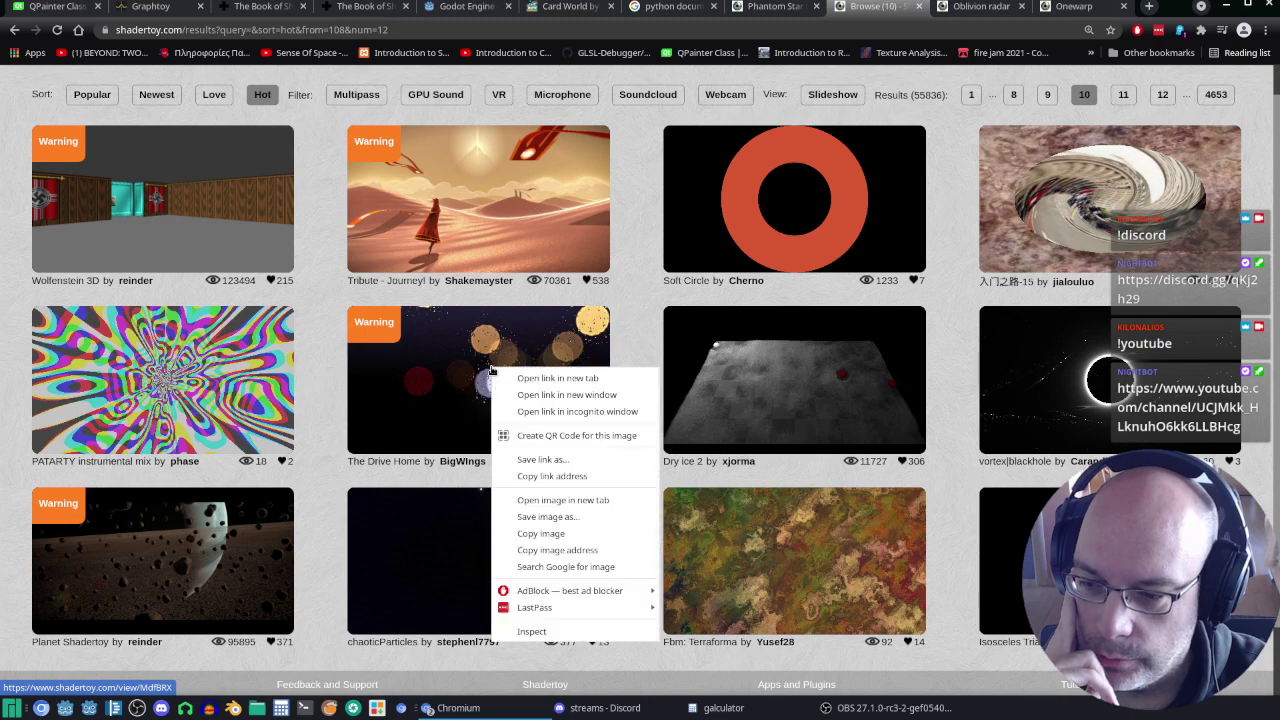
{"action": "left_click", "coordinate": [520, 375]}
Step: View The Drive Home, dismiss its Soundcloud alert, then show the 'python documentation editor' search tab
{"action": "left_click", "coordinate": [1092, 8]}
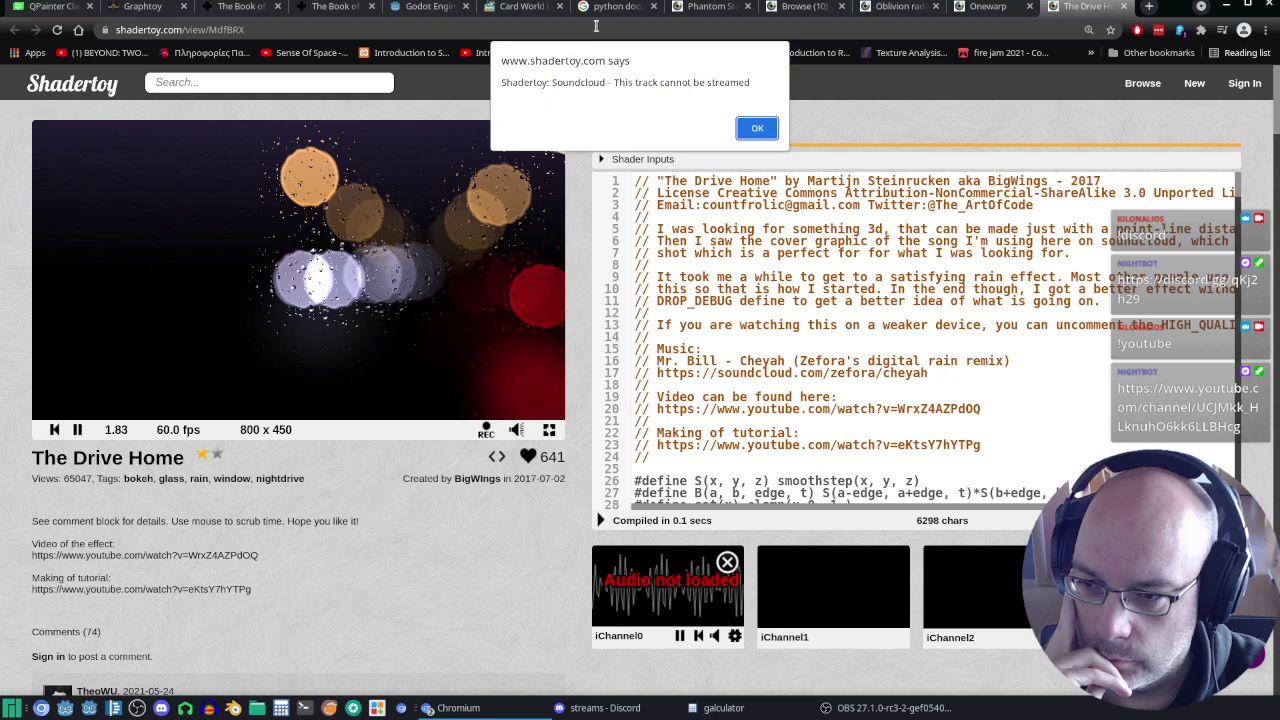
{"action": "left_click", "coordinate": [758, 129]}
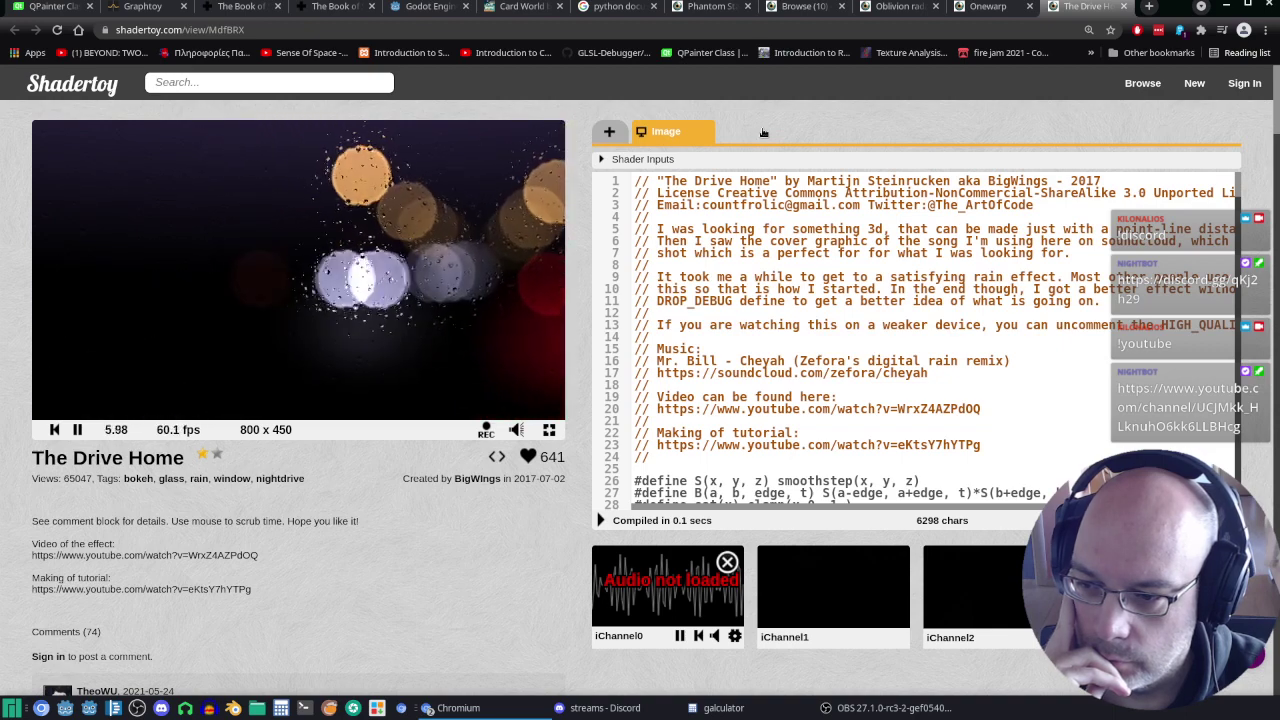
{"action": "left_click", "coordinate": [612, 11]}
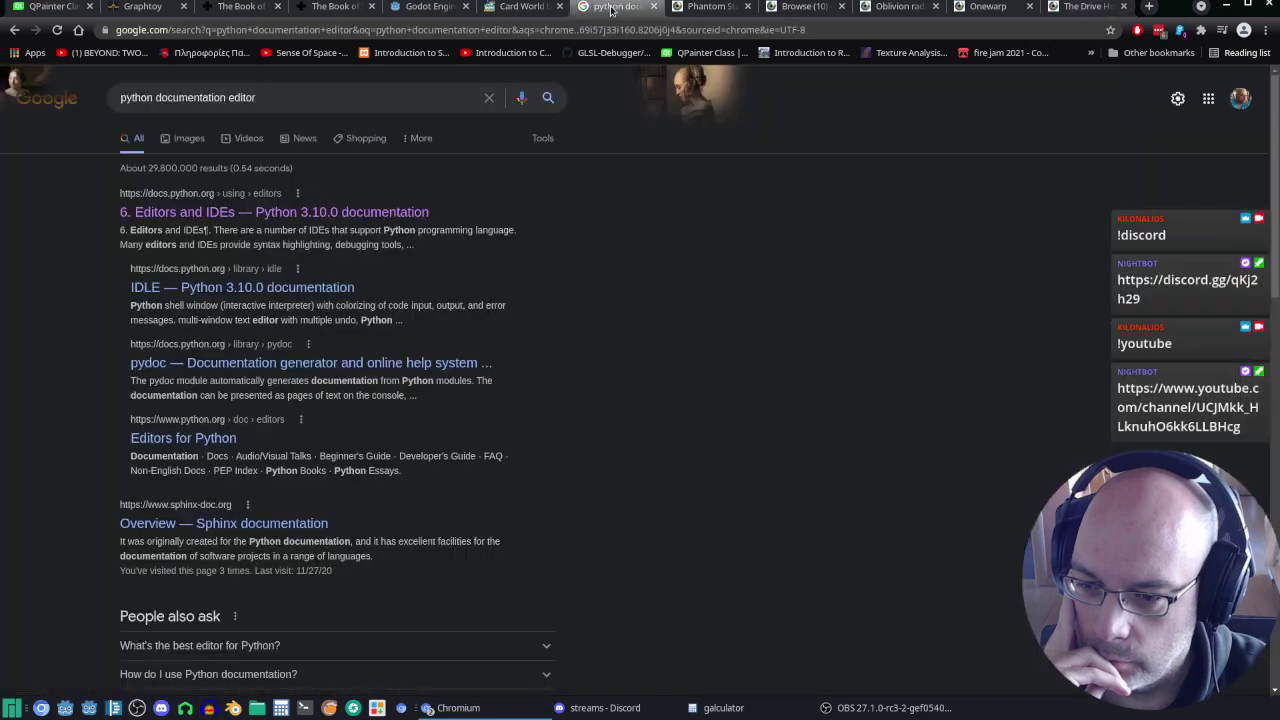
Step: Move the shader results tab next to the Card World tab
{"action": "left_click", "coordinate": [676, 14]}
{"action": "left_click", "coordinate": [805, 14]}
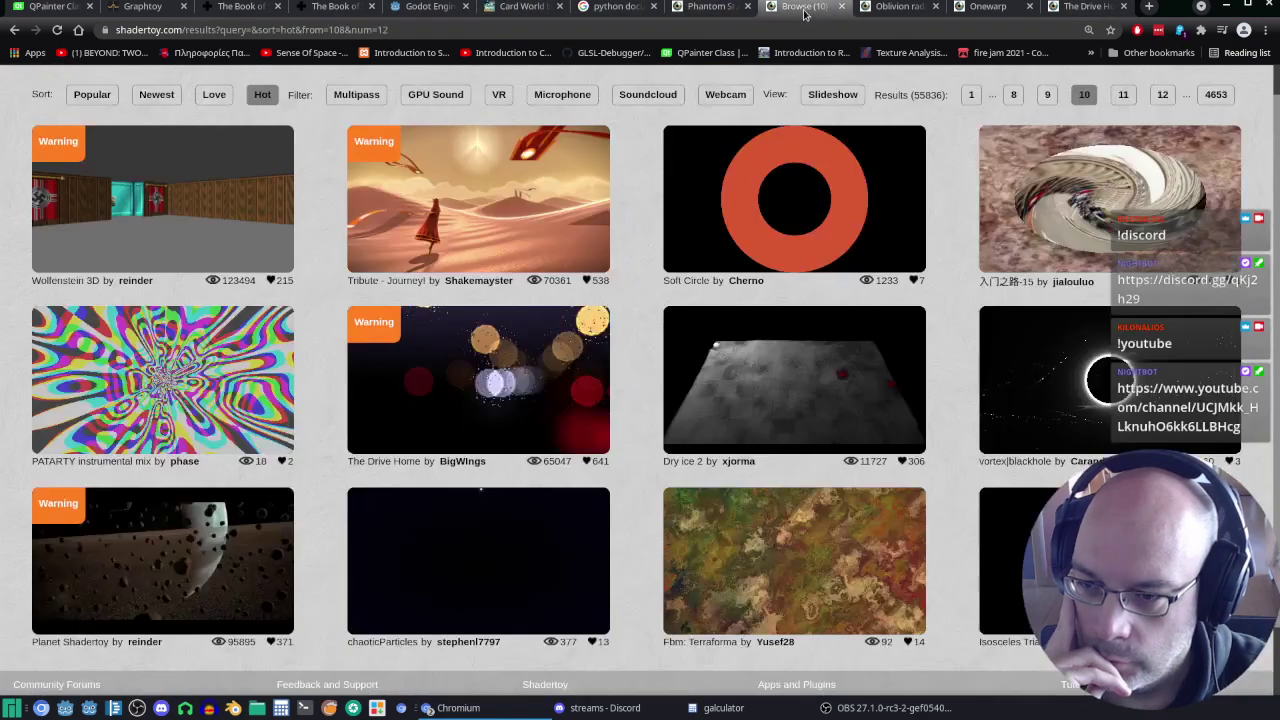
{"action": "left_click_drag", "start_coordinate": [797, 8], "coordinate": [645, 7]}
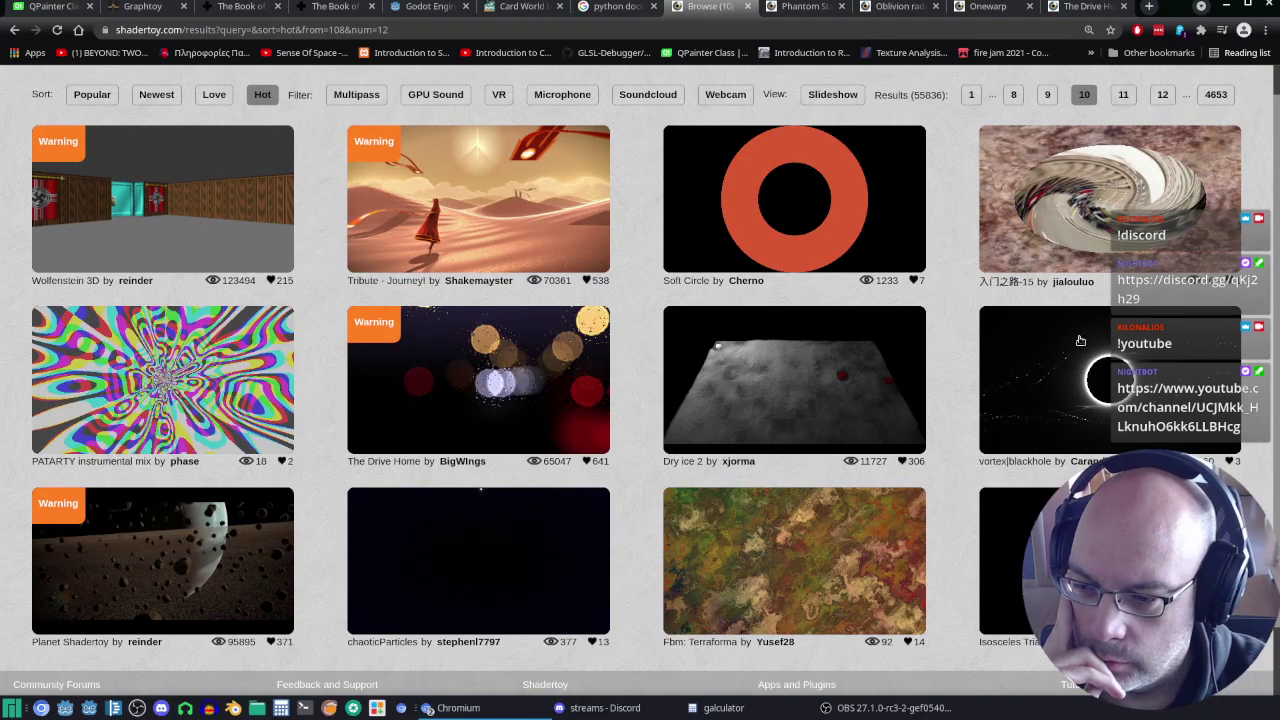
Step: On results page 11, open Look mom i'm evvvvil in a new tab, then go back
{"action": "scroll", "coordinate": [1080, 341], "scroll_direction": "down", "scroll_amount": 2}
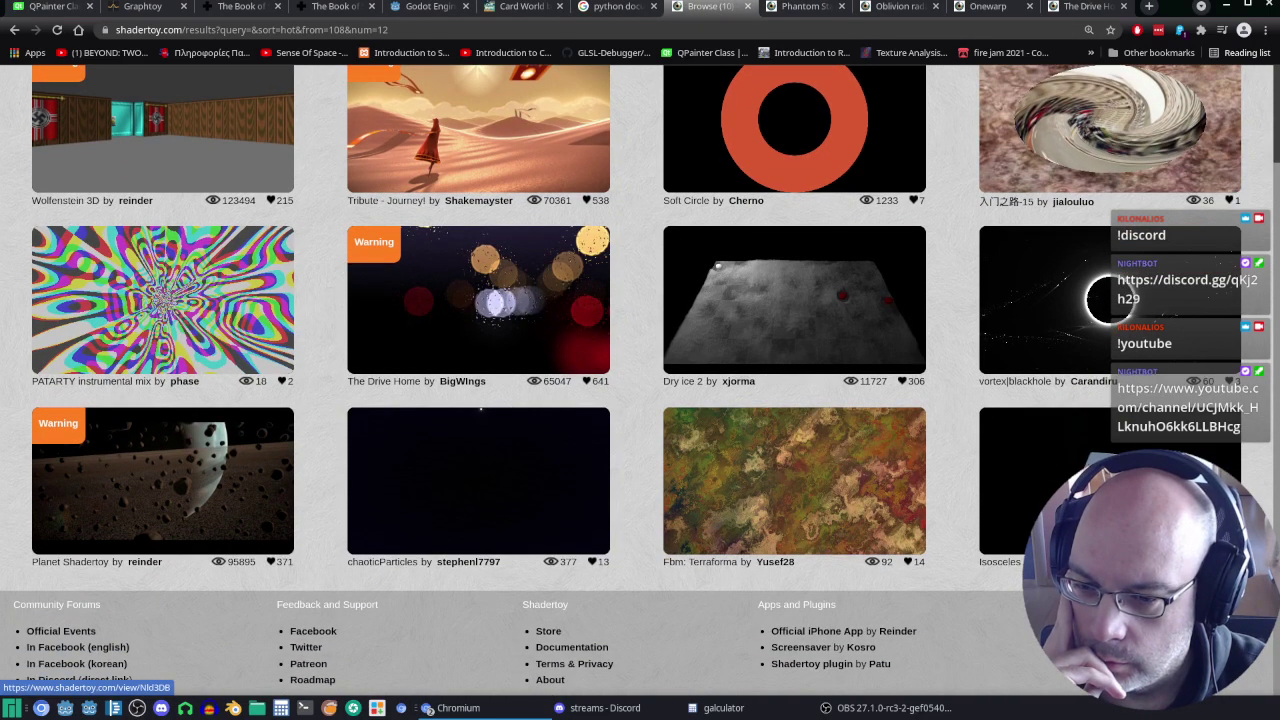
{"action": "scroll", "coordinate": [1089, 284], "scroll_direction": "up", "scroll_amount": 2}
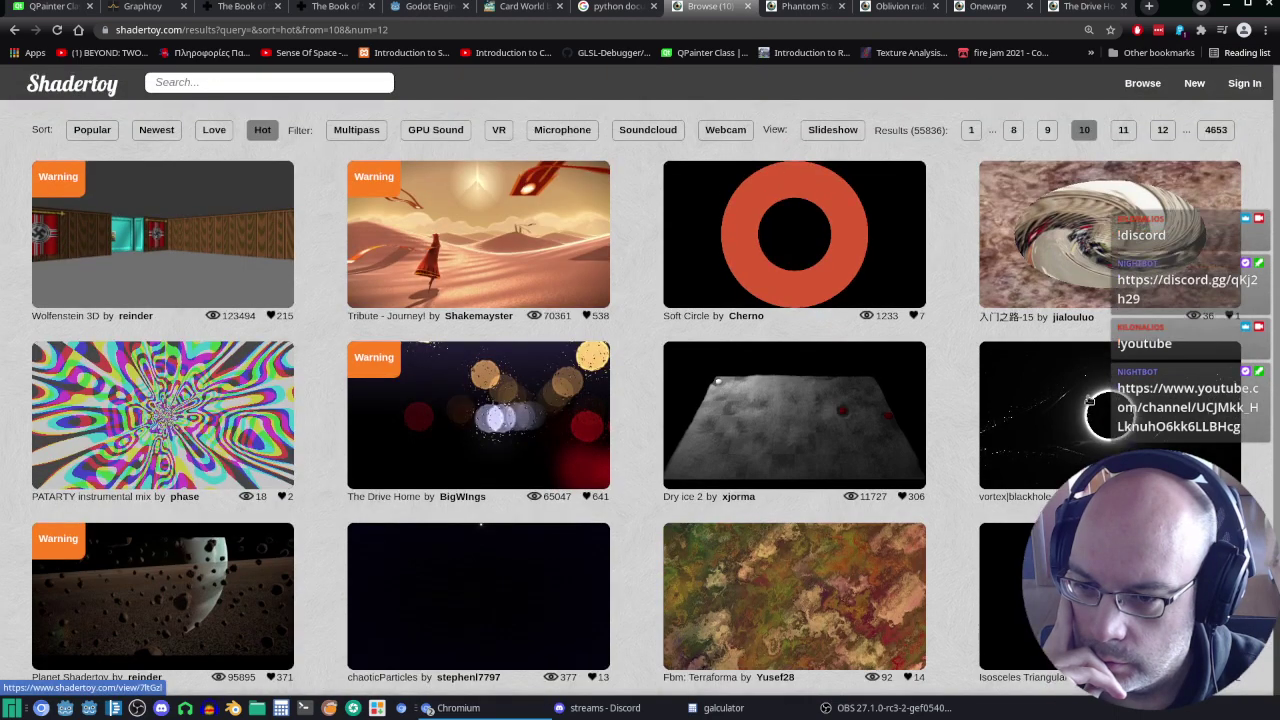
{"action": "scroll", "coordinate": [1089, 399], "scroll_direction": "down", "scroll_amount": 2}
{"action": "scroll", "coordinate": [1166, 157], "scroll_direction": "up", "scroll_amount": 2}
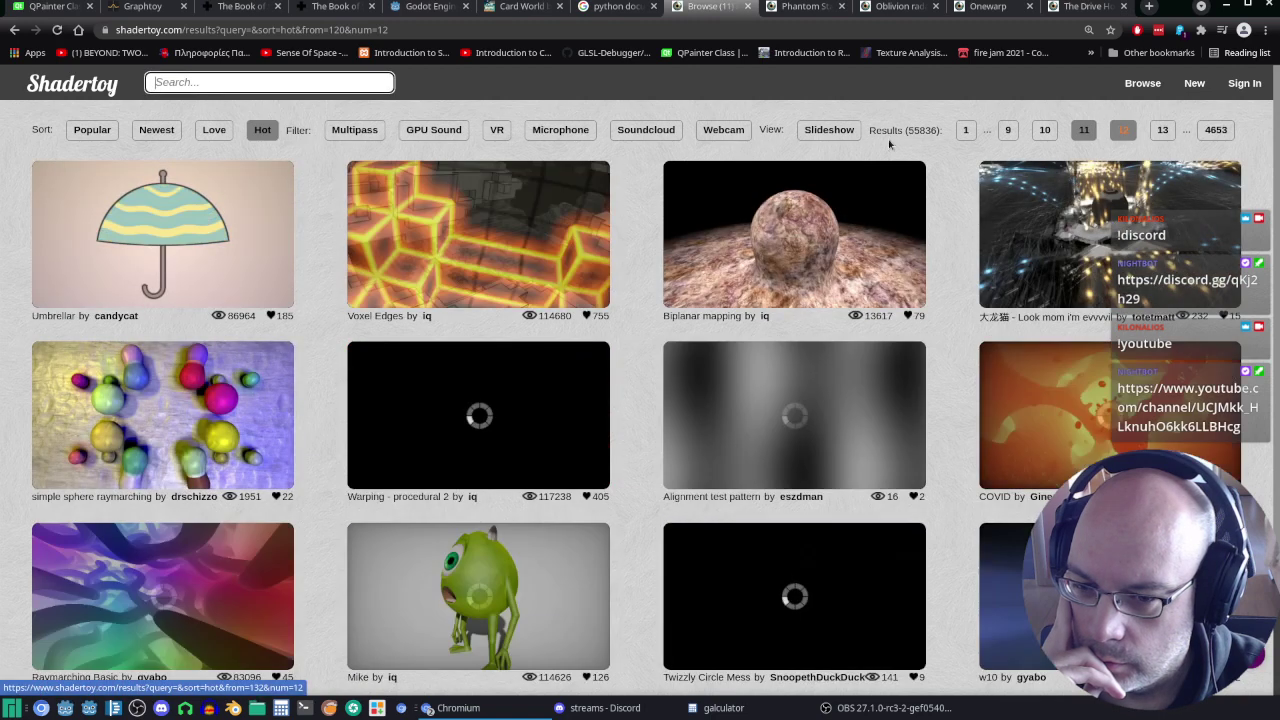
{"action": "scroll", "coordinate": [985, 197], "scroll_direction": "down", "scroll_amount": 1}
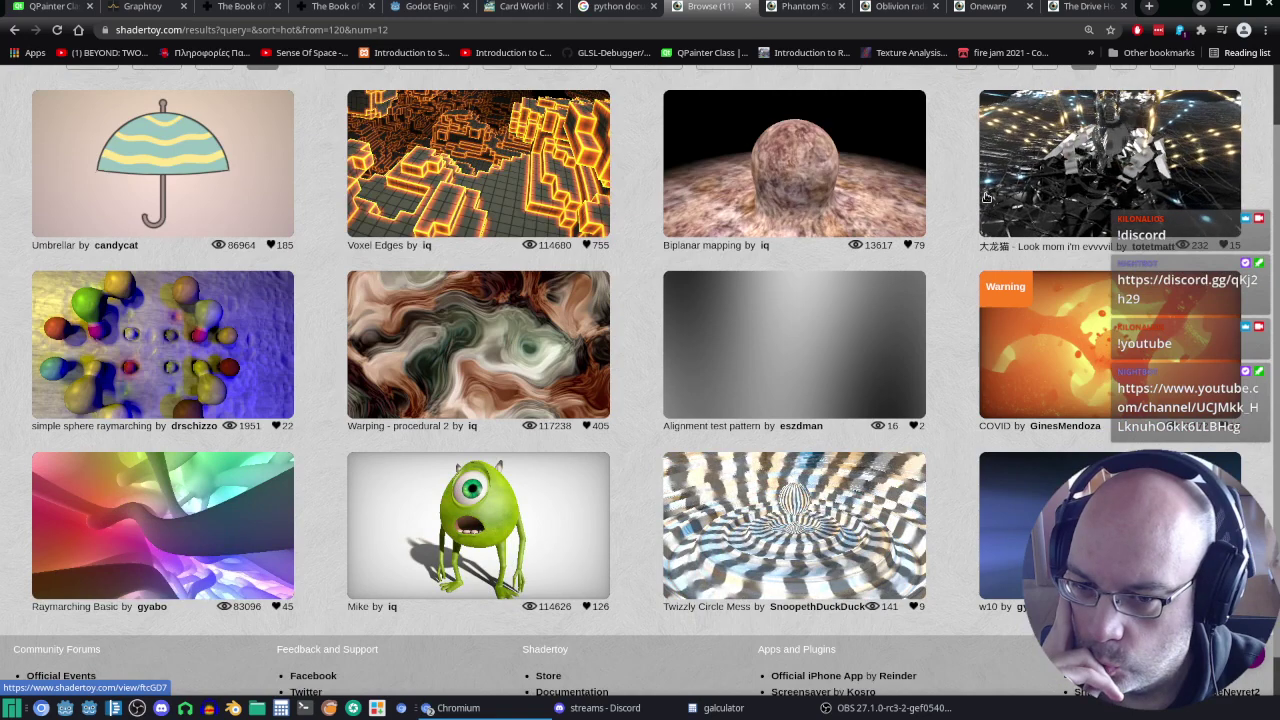
{"action": "scroll", "coordinate": [985, 197], "scroll_direction": "down", "scroll_amount": 1}
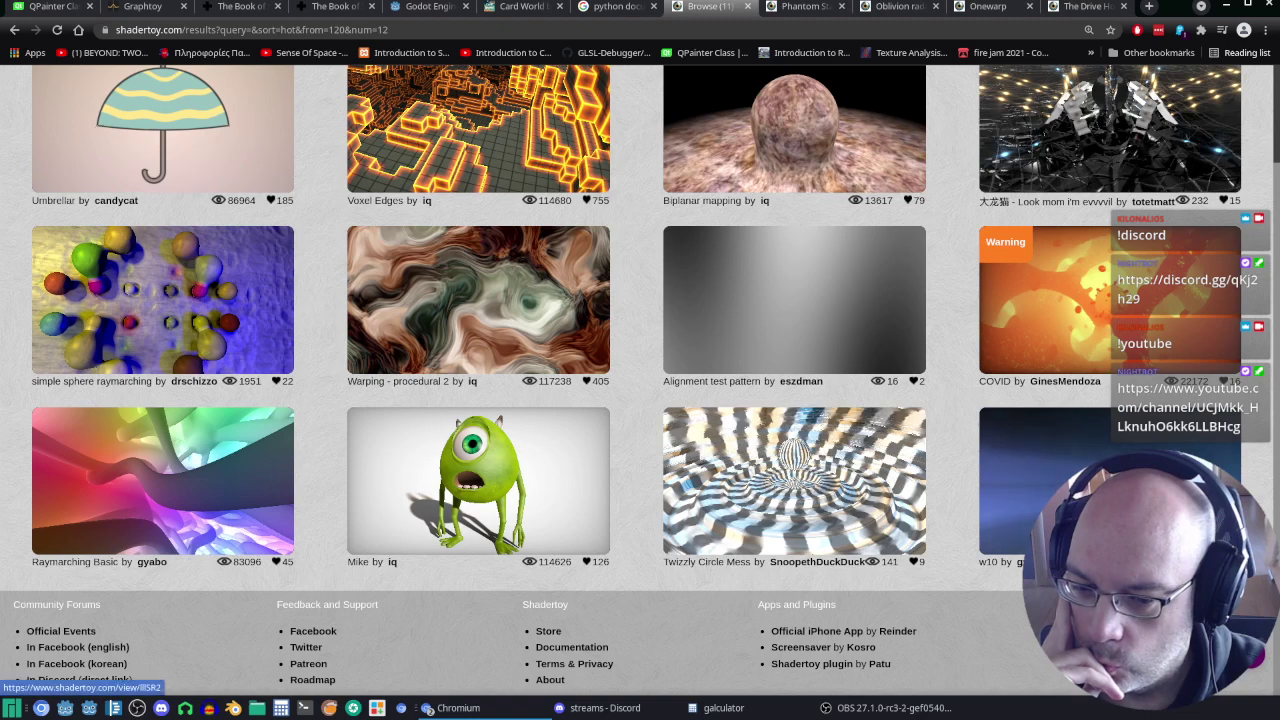
{"action": "scroll", "coordinate": [1110, 135], "scroll_direction": "up", "scroll_amount": 2}
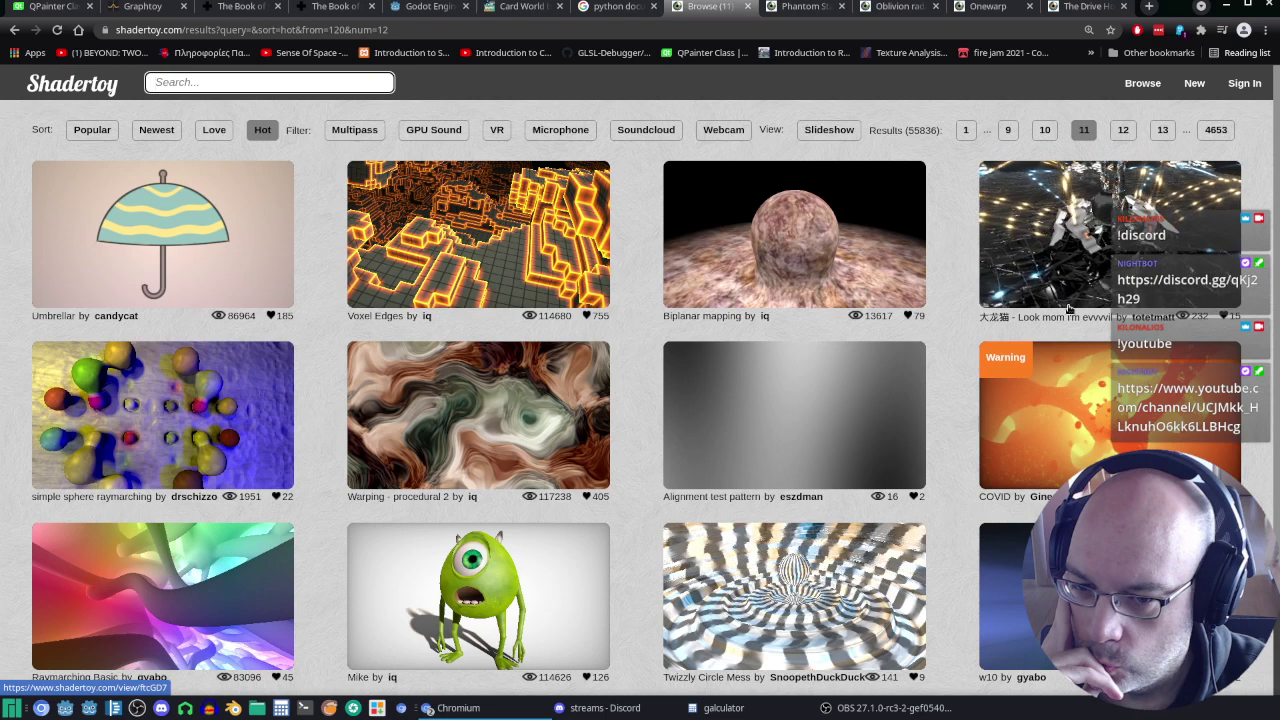
{"action": "right_click", "coordinate": [1110, 236]}
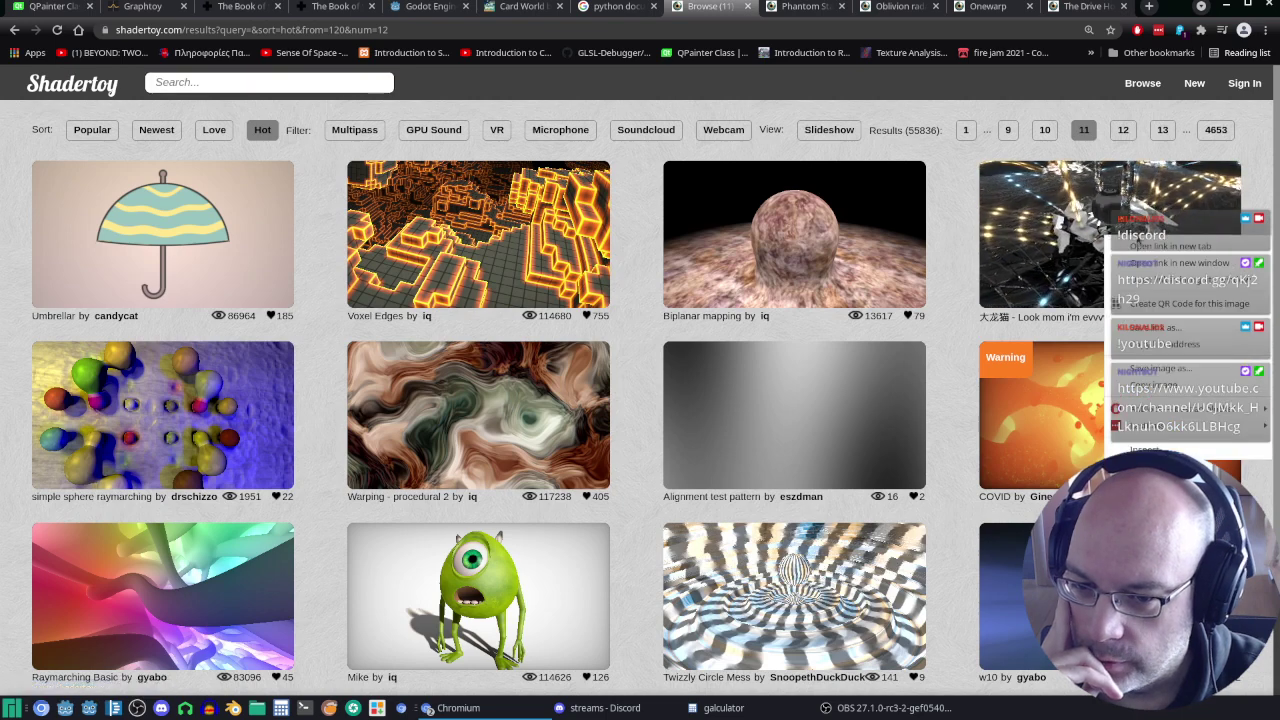
{"action": "left_click", "coordinate": [1160, 245]}
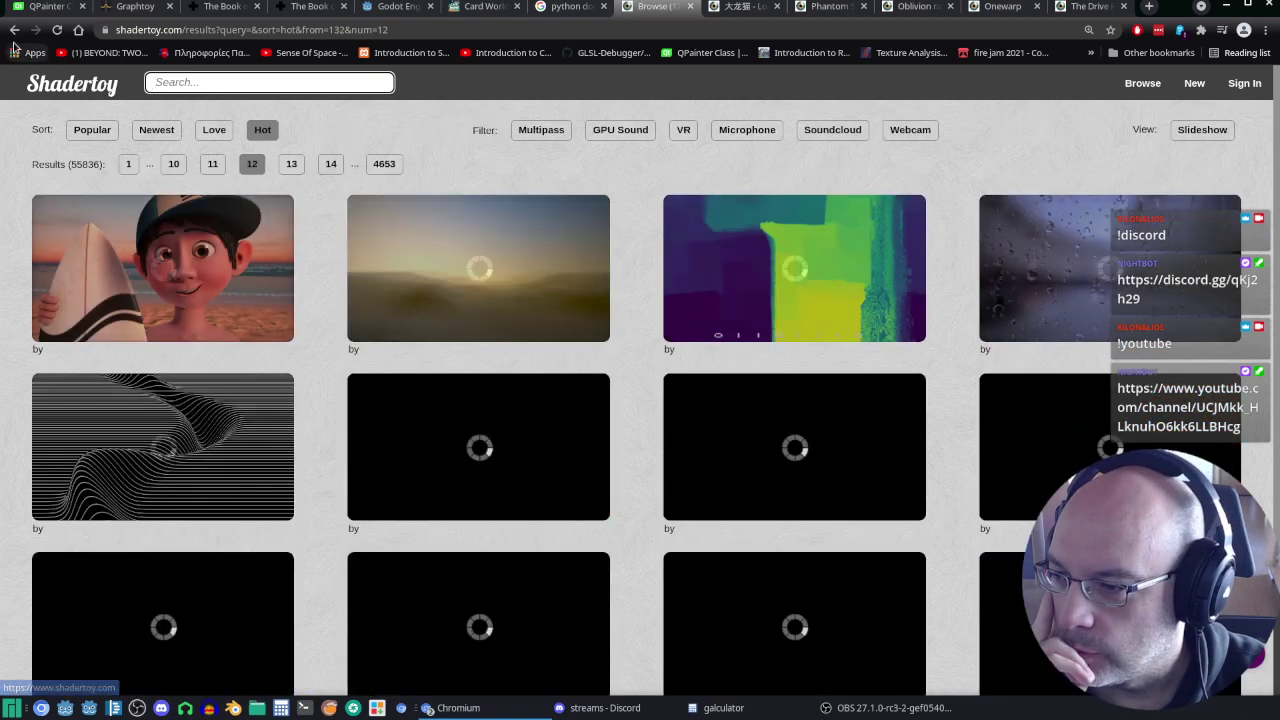
{"action": "left_click", "coordinate": [15, 30]}
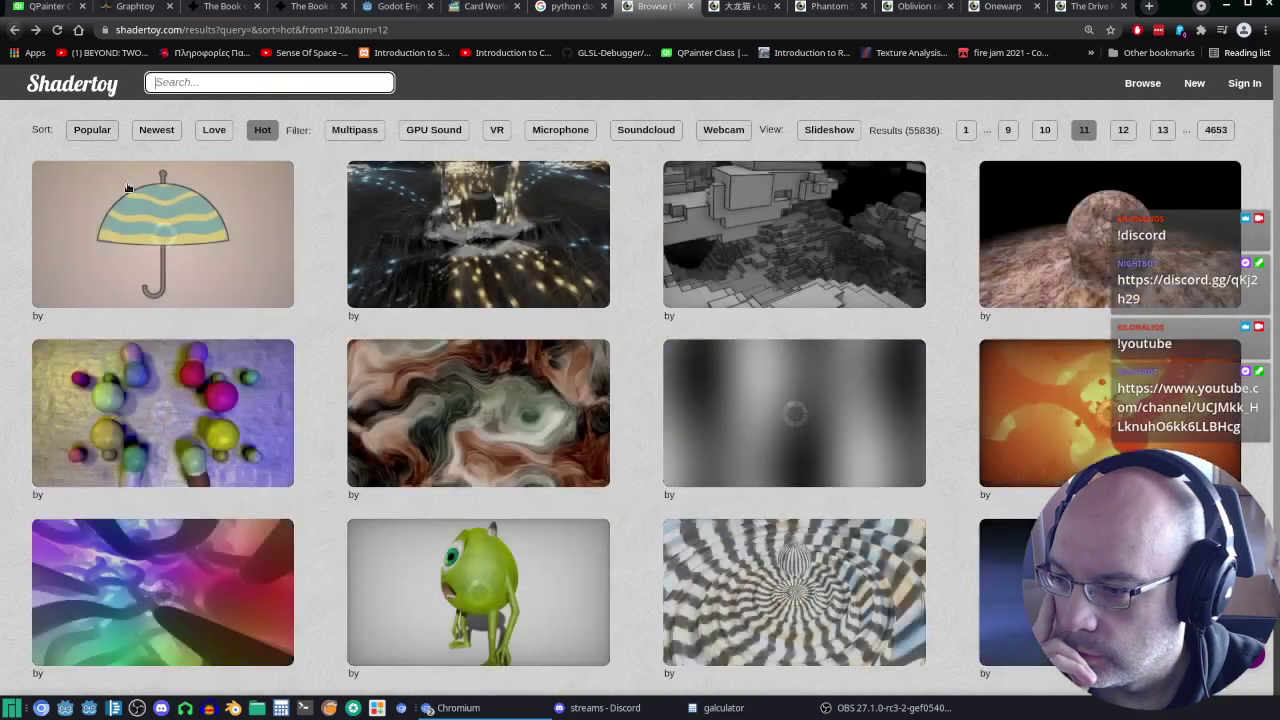
{"action": "right_click", "coordinate": [153, 240]}
{"action": "key", "text": "Escape"}
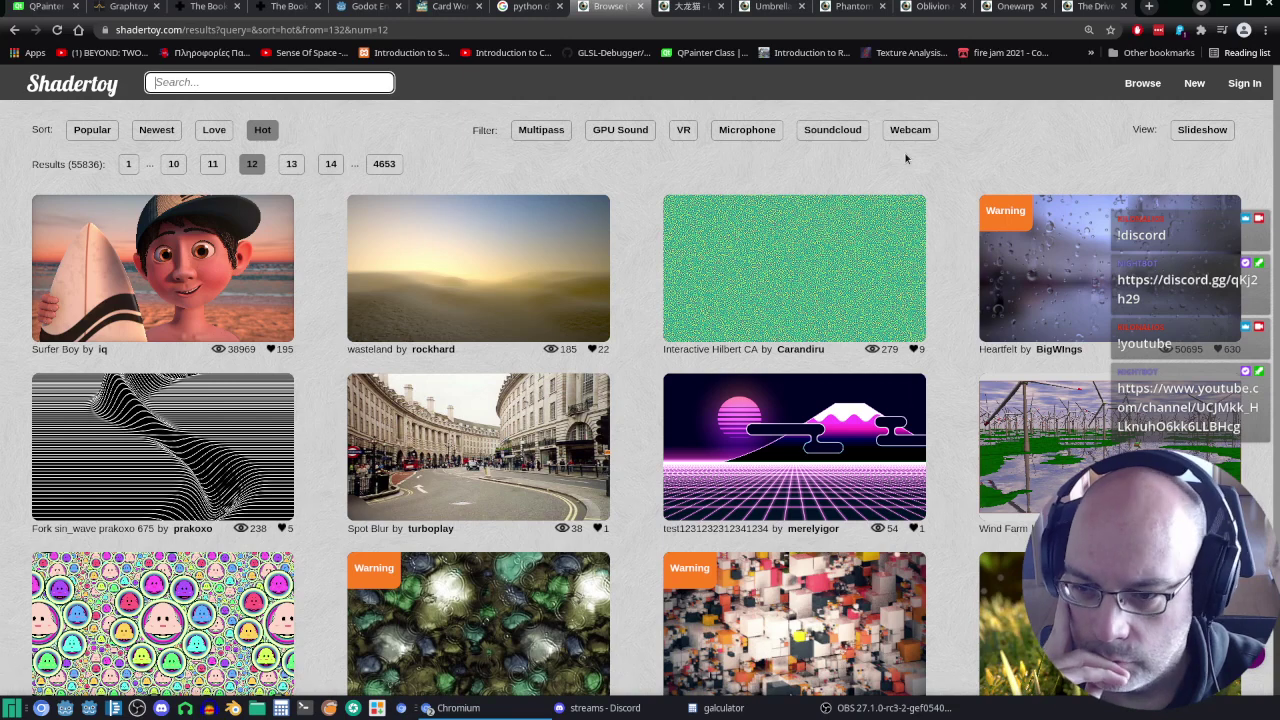
{"action": "scroll", "coordinate": [1205, 440], "scroll_direction": "down", "scroll_amount": 2}
{"action": "scroll", "coordinate": [1205, 437], "scroll_direction": "up", "scroll_amount": 2}
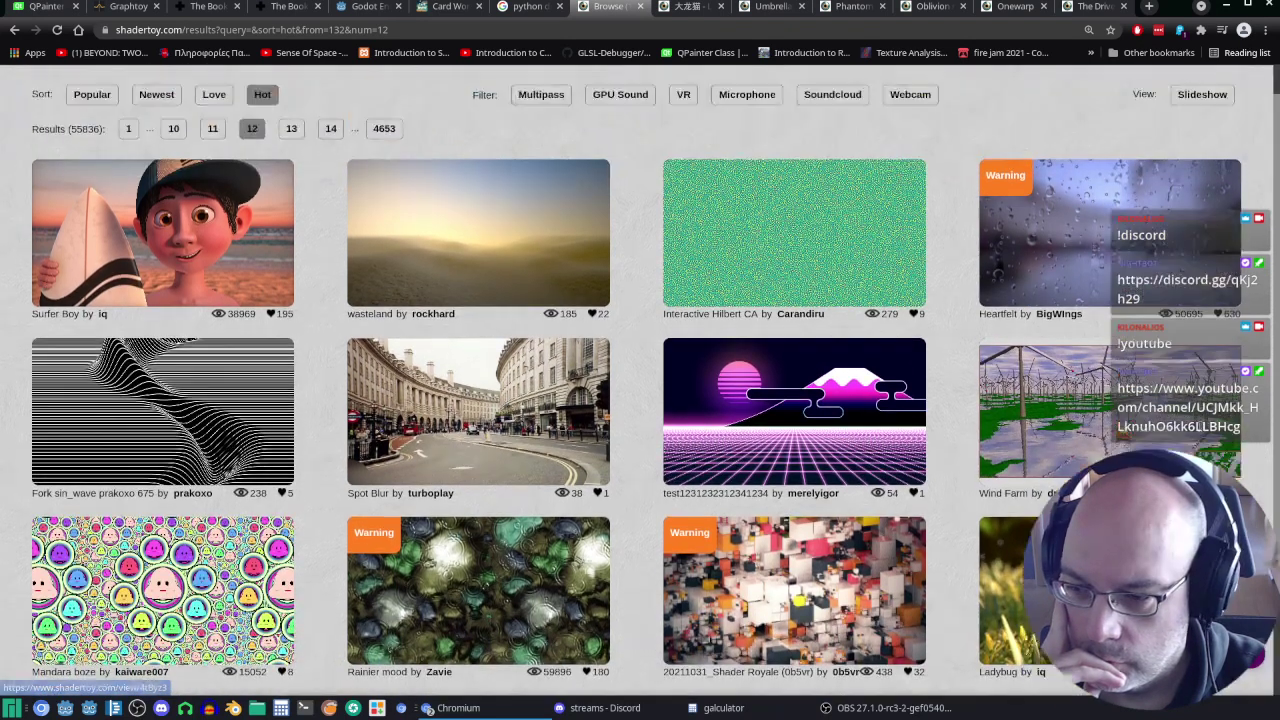
{"action": "scroll", "coordinate": [787, 358], "scroll_direction": "down", "scroll_amount": 1}
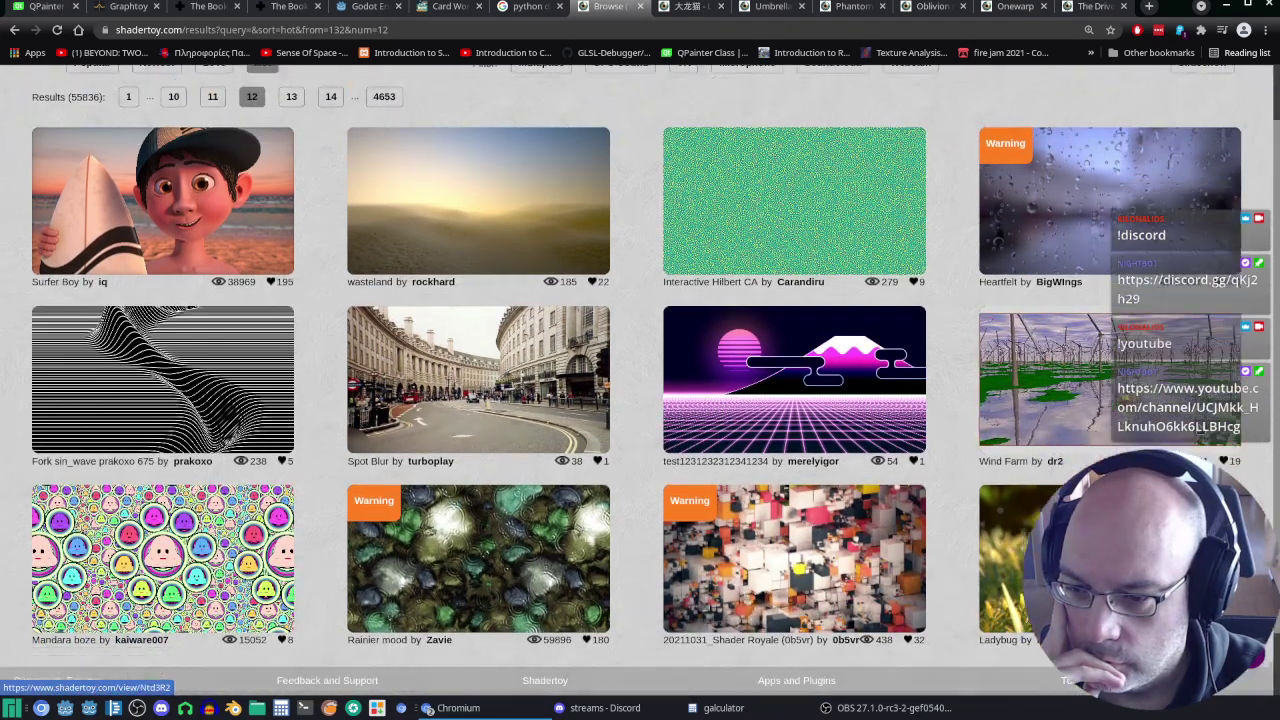
{"action": "right_click", "coordinate": [807, 336]}
{"action": "left_click", "coordinate": [840, 345]}
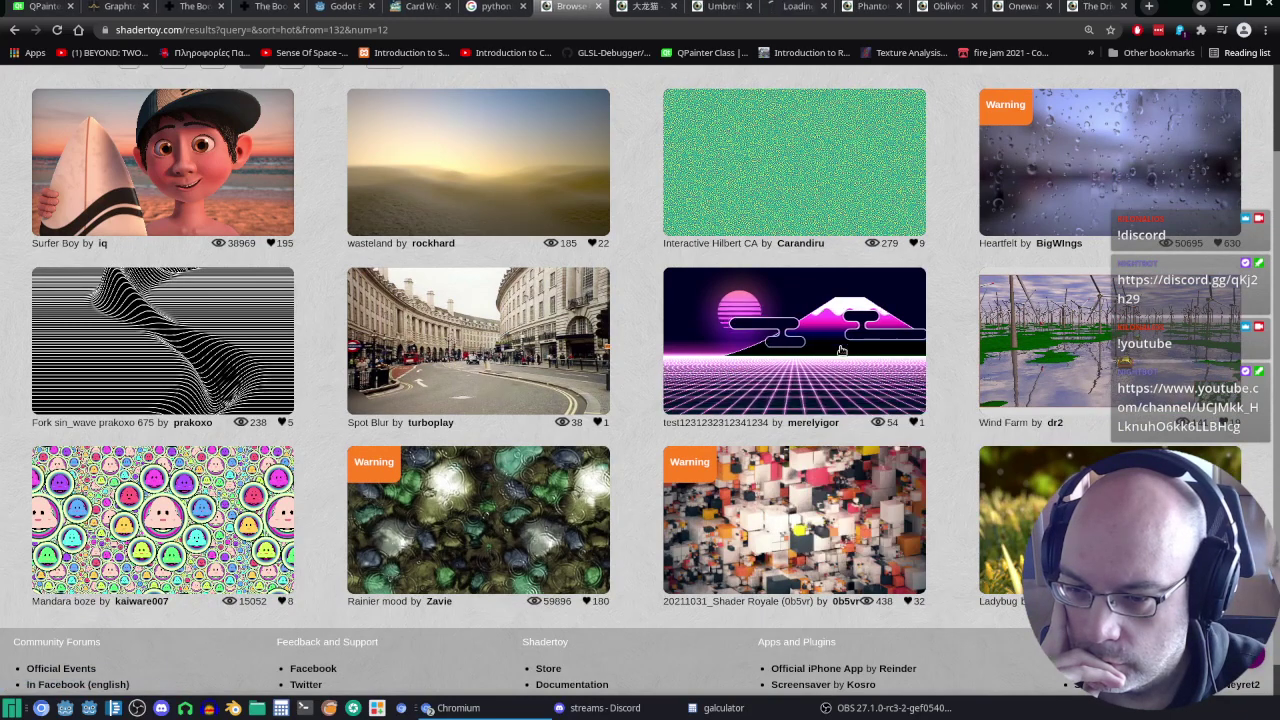
Step: Switch to the Look mom i'm evvvvil shader tab
{"action": "scroll", "coordinate": [853, 343], "scroll_direction": "down", "scroll_amount": 1}
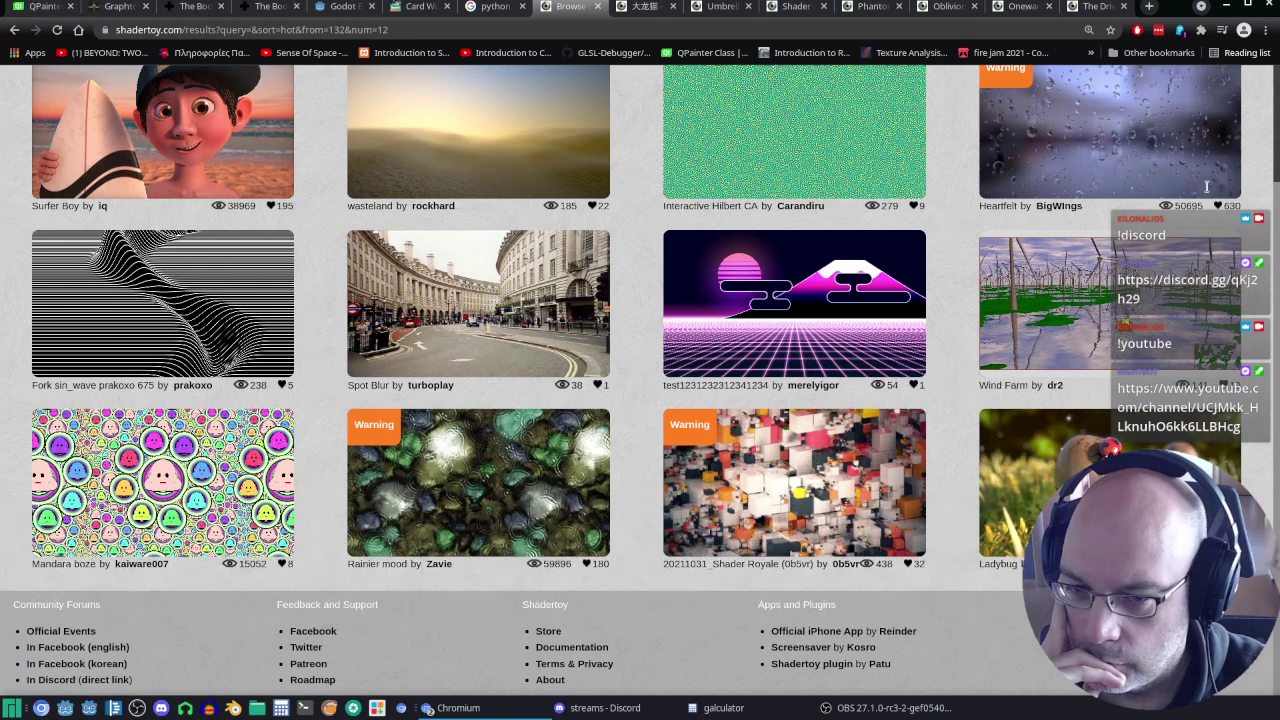
{"action": "scroll", "coordinate": [1138, 142], "scroll_direction": "up", "scroll_amount": 3}
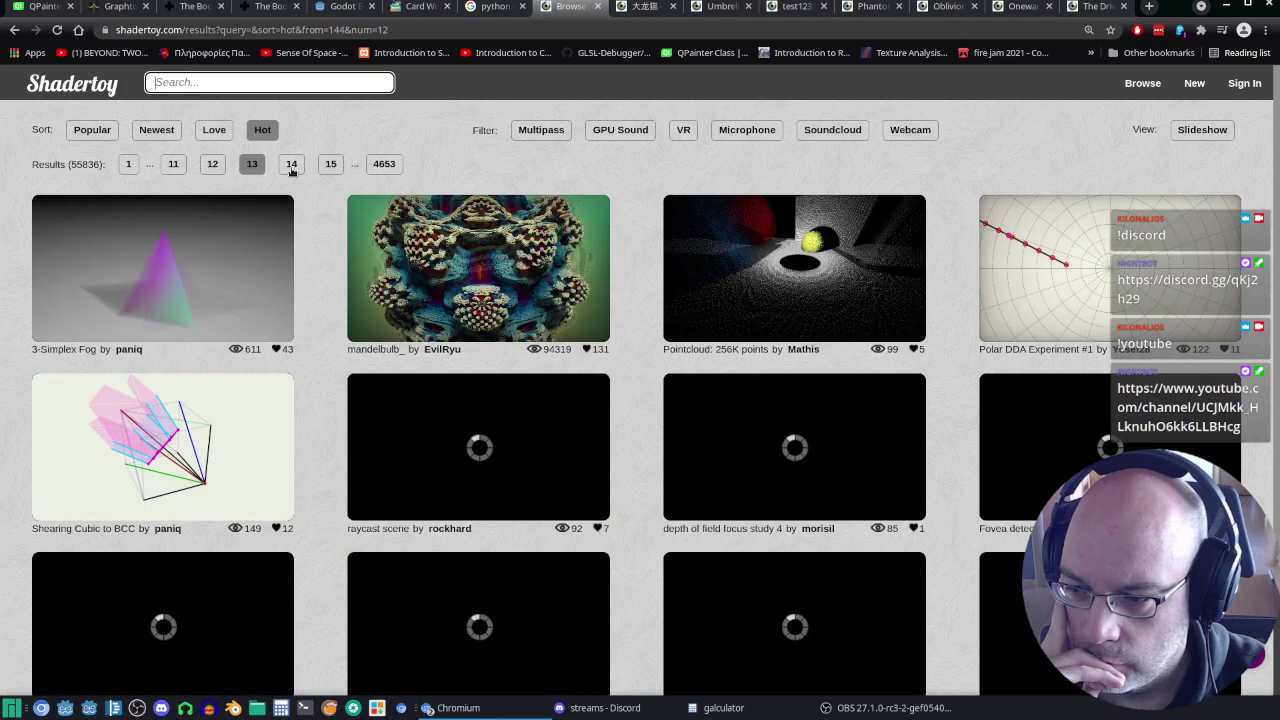
{"action": "scroll", "coordinate": [508, 366], "scroll_direction": "down", "scroll_amount": 1}
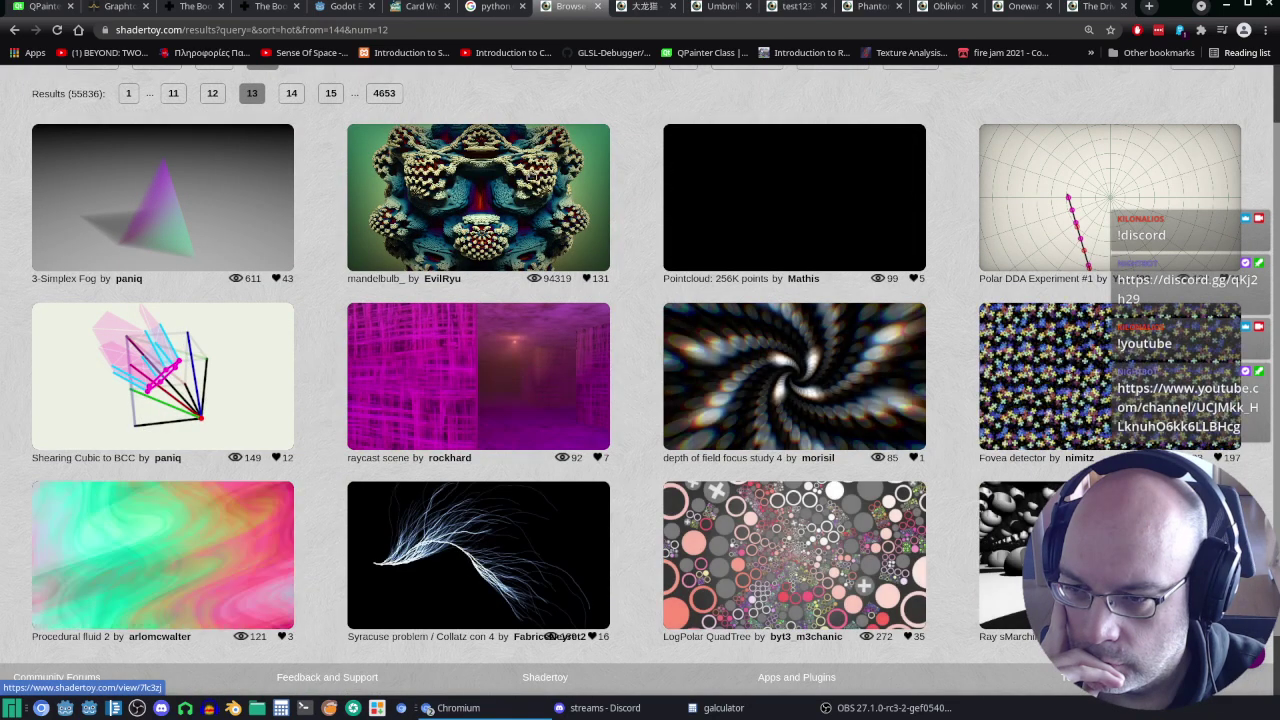
{"action": "left_click", "coordinate": [643, 6]}
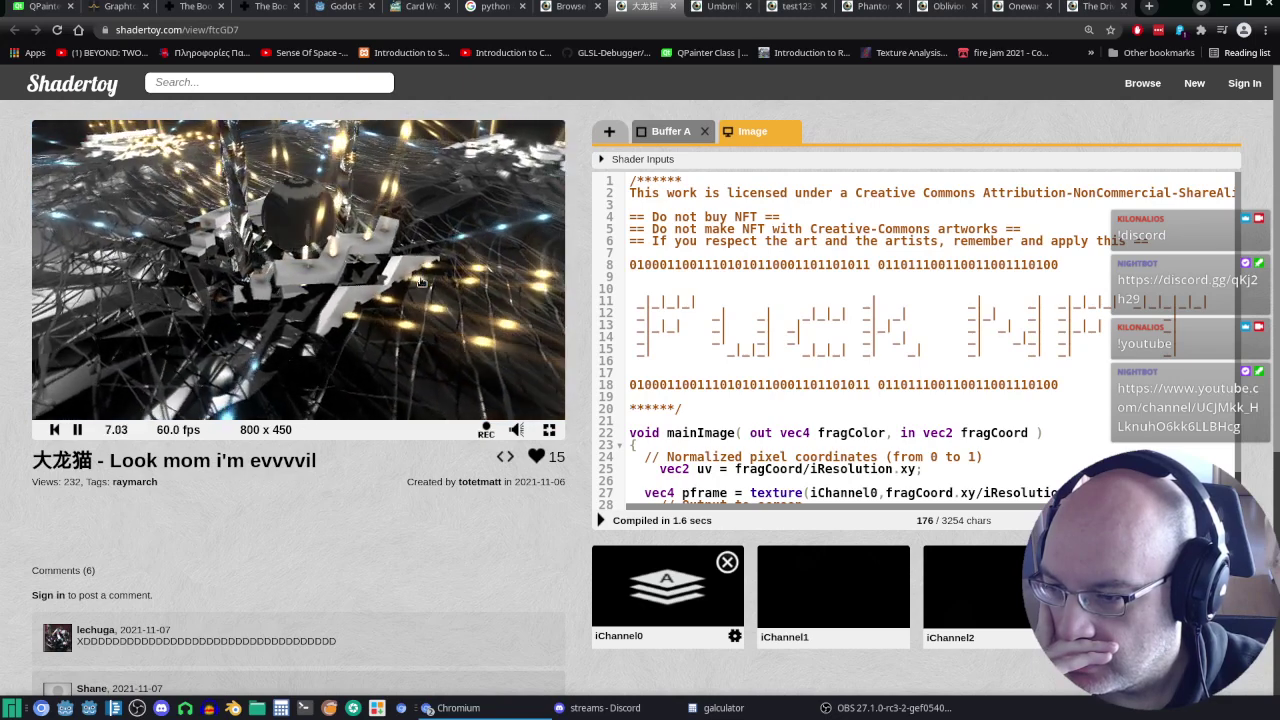
Step: Close the Look mom i'm evvvvil tab to reveal the Umbrellar shader
{"action": "left_click", "coordinate": [672, 7]}
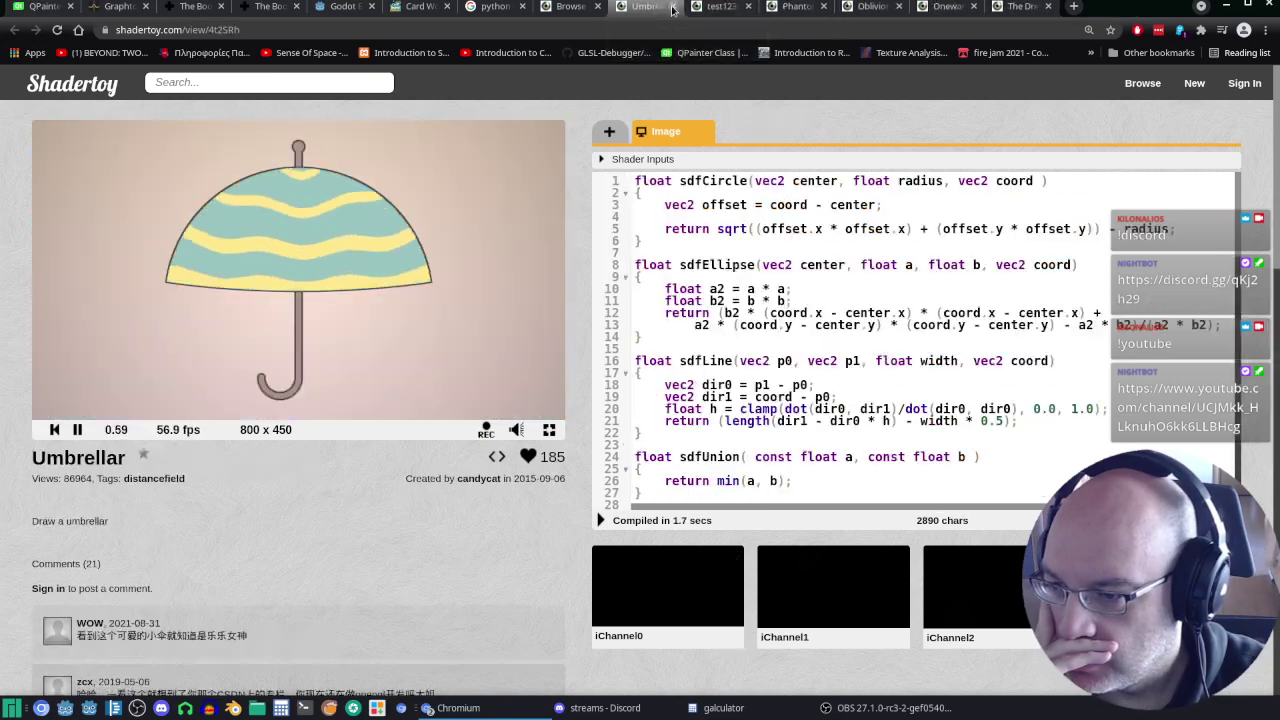
{"action": "scroll", "coordinate": [1000, 327], "scroll_direction": "down", "scroll_amount": 1}
{"action": "scroll", "coordinate": [1047, 347], "scroll_direction": "down", "scroll_amount": 4}
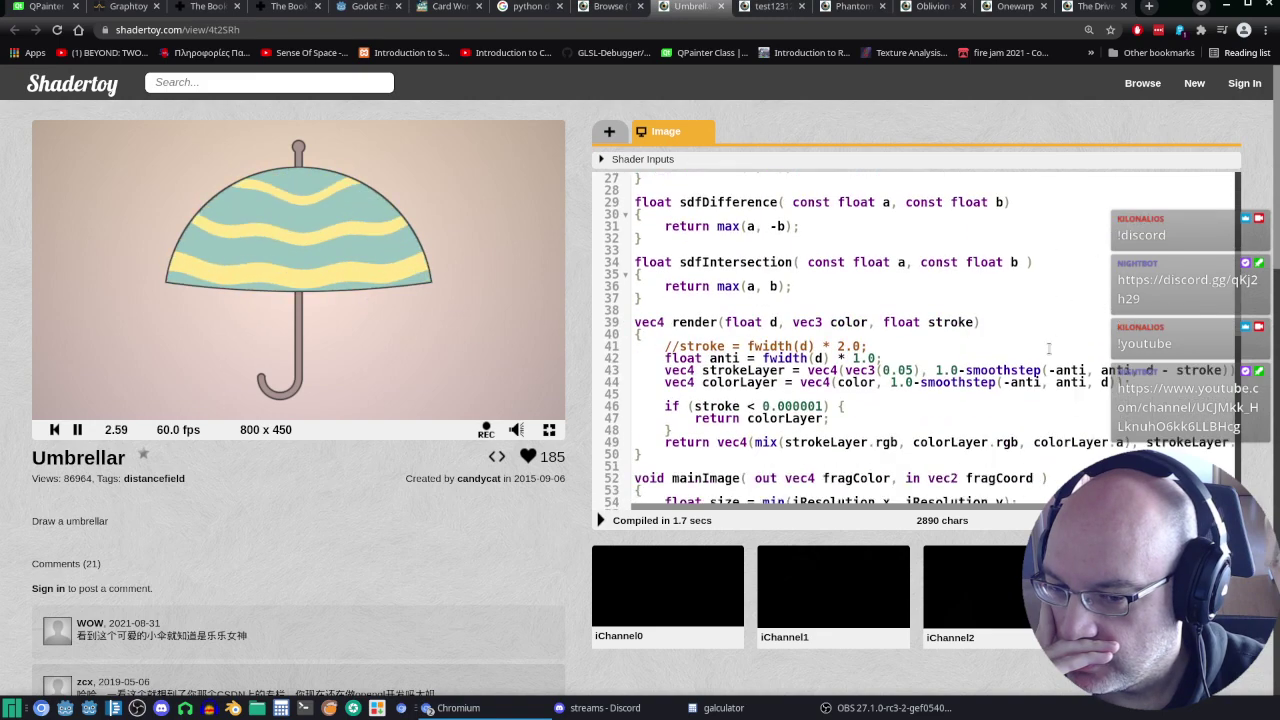
{"action": "scroll", "coordinate": [1047, 347], "scroll_direction": "down", "scroll_amount": 3}
{"action": "scroll", "coordinate": [1047, 347], "scroll_direction": "down", "scroll_amount": 2}
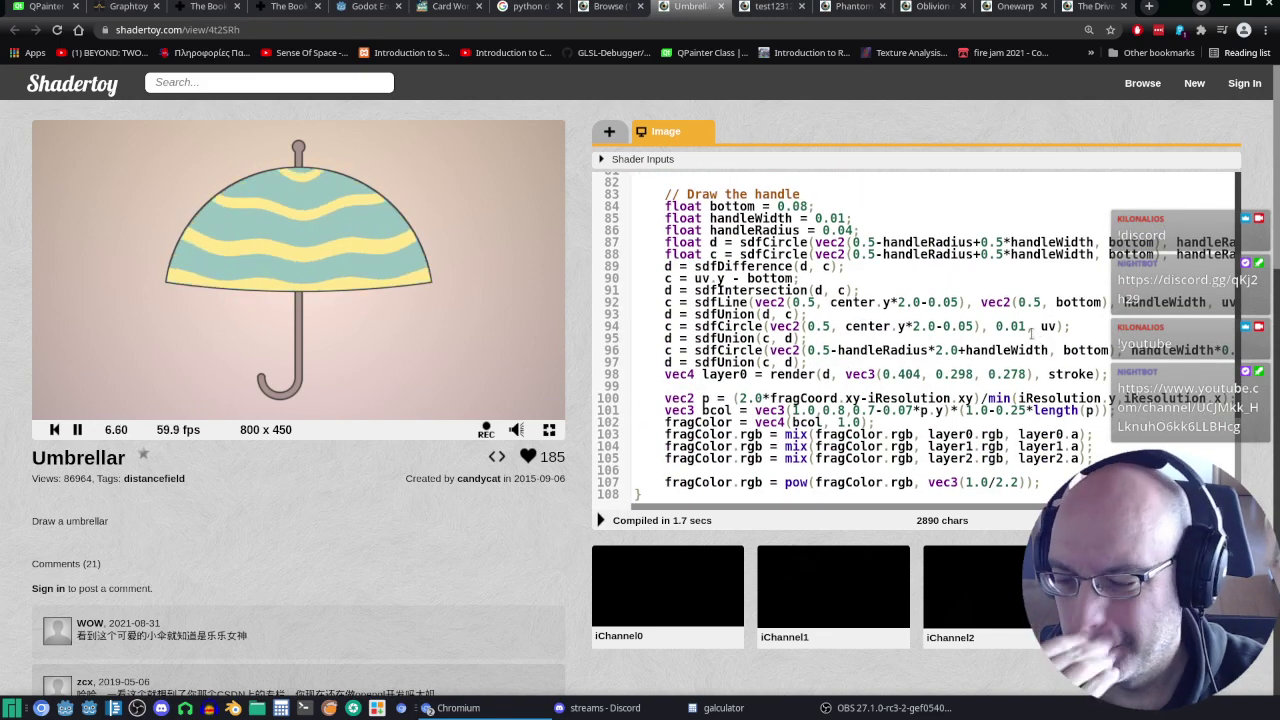
{"action": "scroll", "coordinate": [1030, 338], "scroll_direction": "up", "scroll_amount": 4}
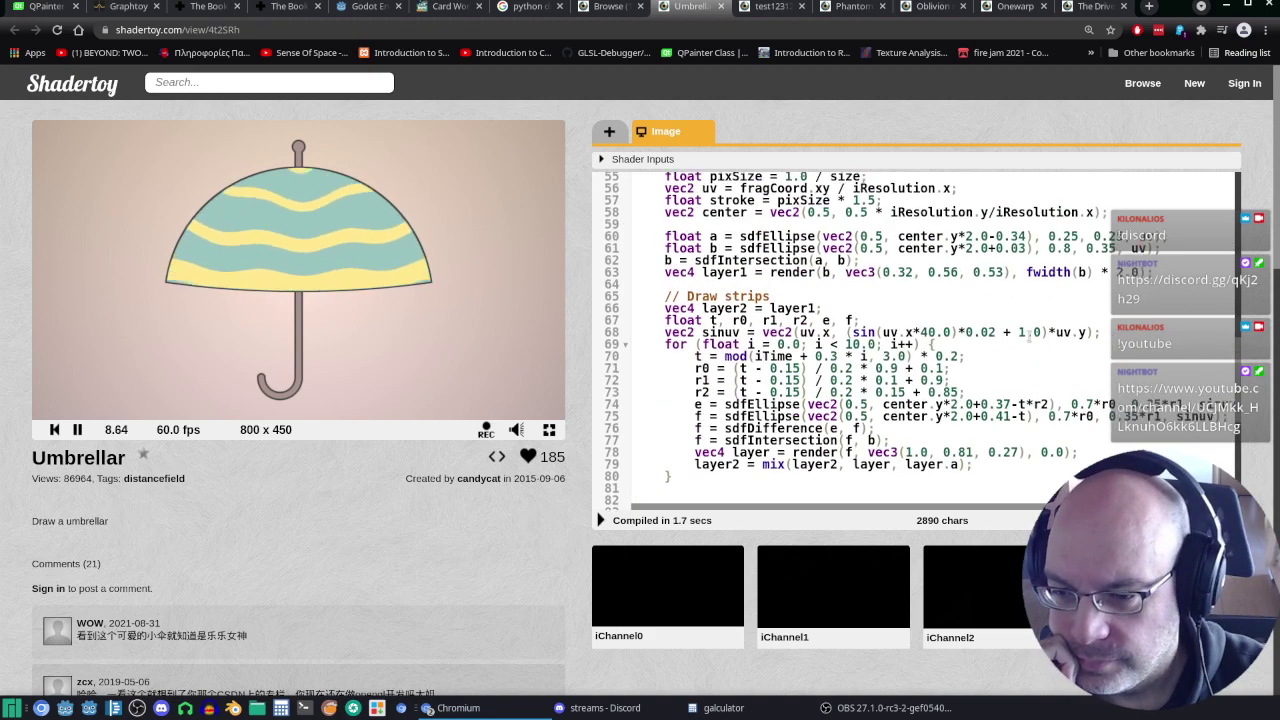
{"action": "scroll", "coordinate": [1030, 338], "scroll_direction": "up", "scroll_amount": 3}
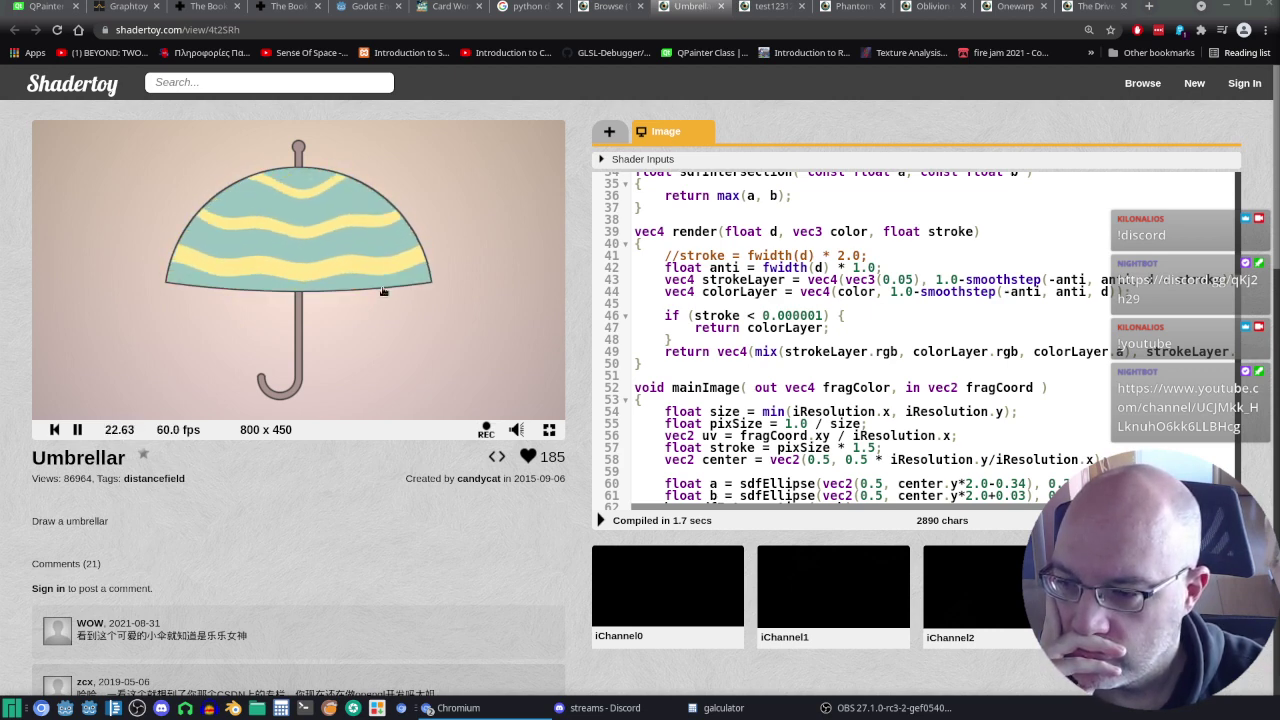
{"action": "scroll", "coordinate": [907, 325], "scroll_direction": "down", "scroll_amount": 1}
{"action": "scroll", "coordinate": [907, 325], "scroll_direction": "up", "scroll_amount": 2}
{"action": "scroll", "coordinate": [907, 325], "scroll_direction": "up", "scroll_amount": 2}
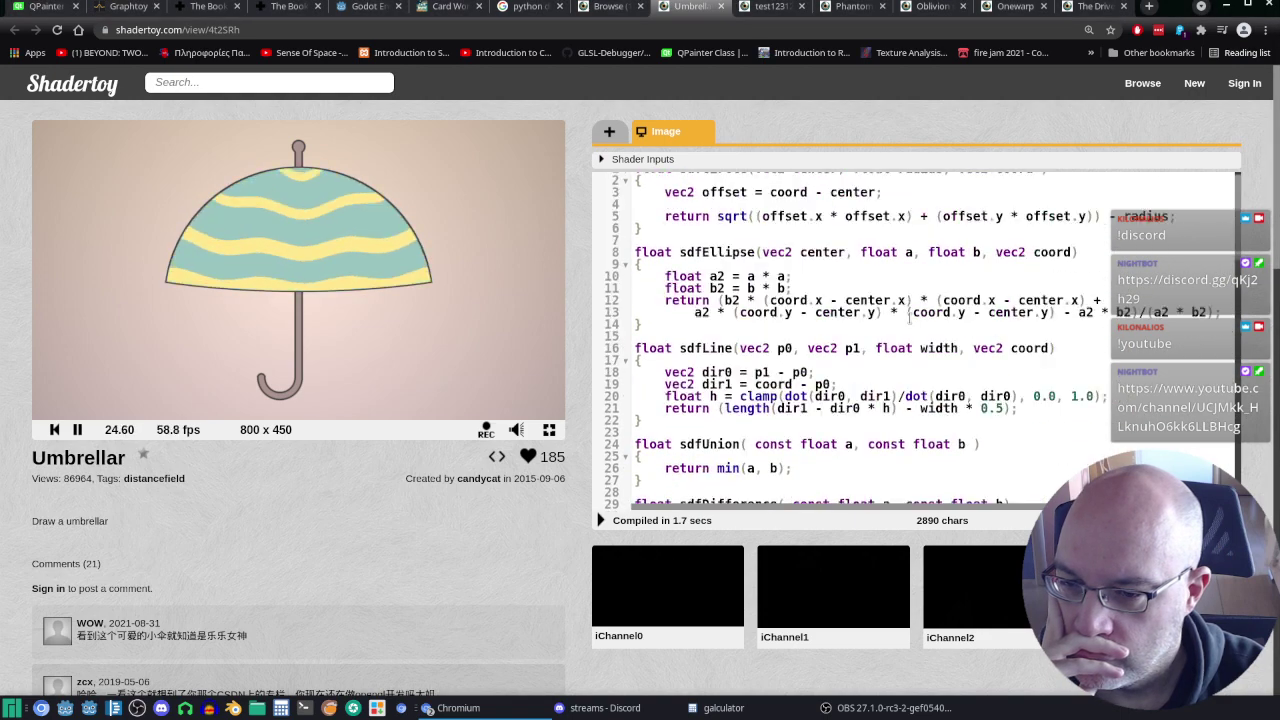
{"action": "scroll", "coordinate": [907, 325], "scroll_direction": "up", "scroll_amount": 1}
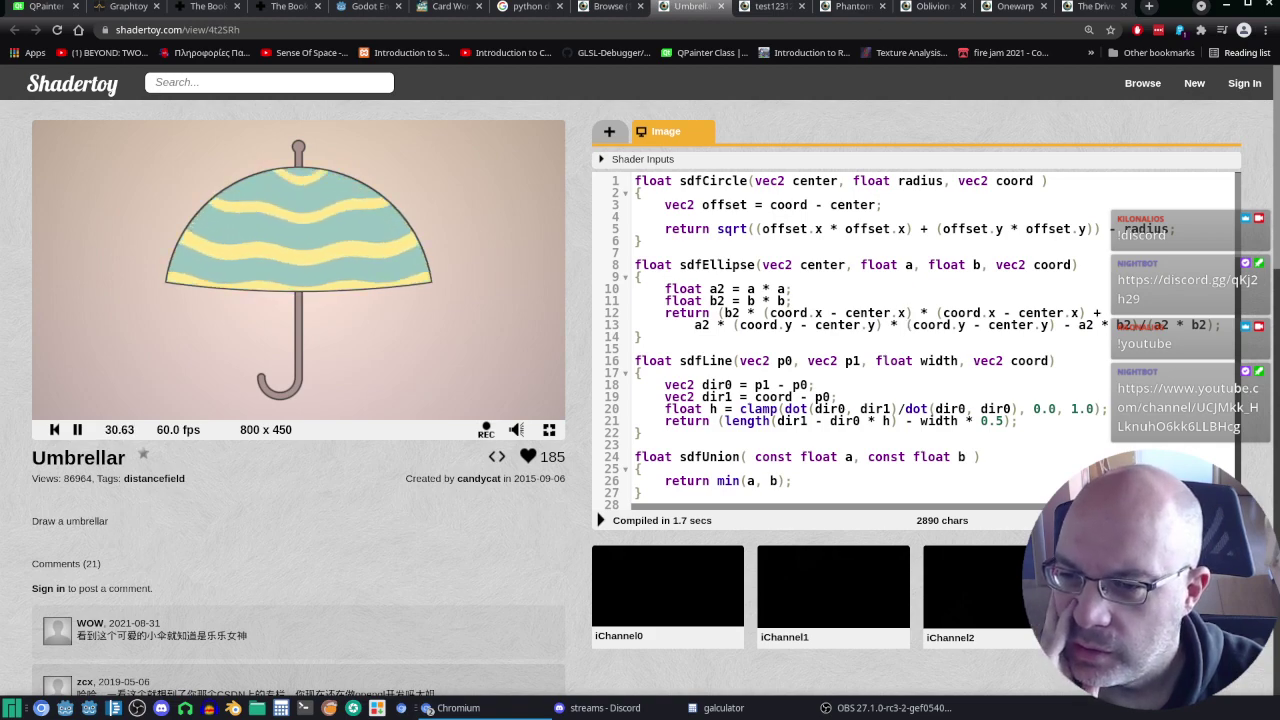
{"action": "left_click", "coordinate": [772, 13]}
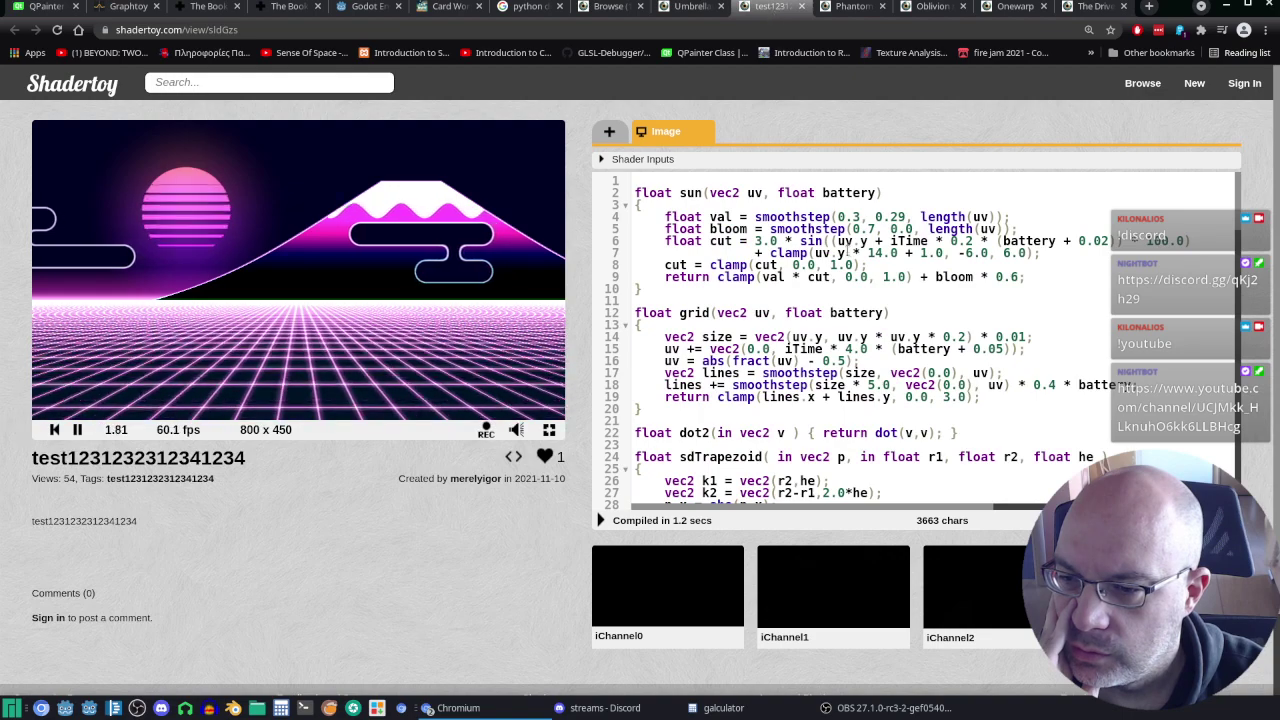
Step: Look over the synthwave shader's Image code, then switch to the Phantom Star for CineShader tab
{"action": "scroll", "coordinate": [935, 307], "scroll_direction": "down", "scroll_amount": 3}
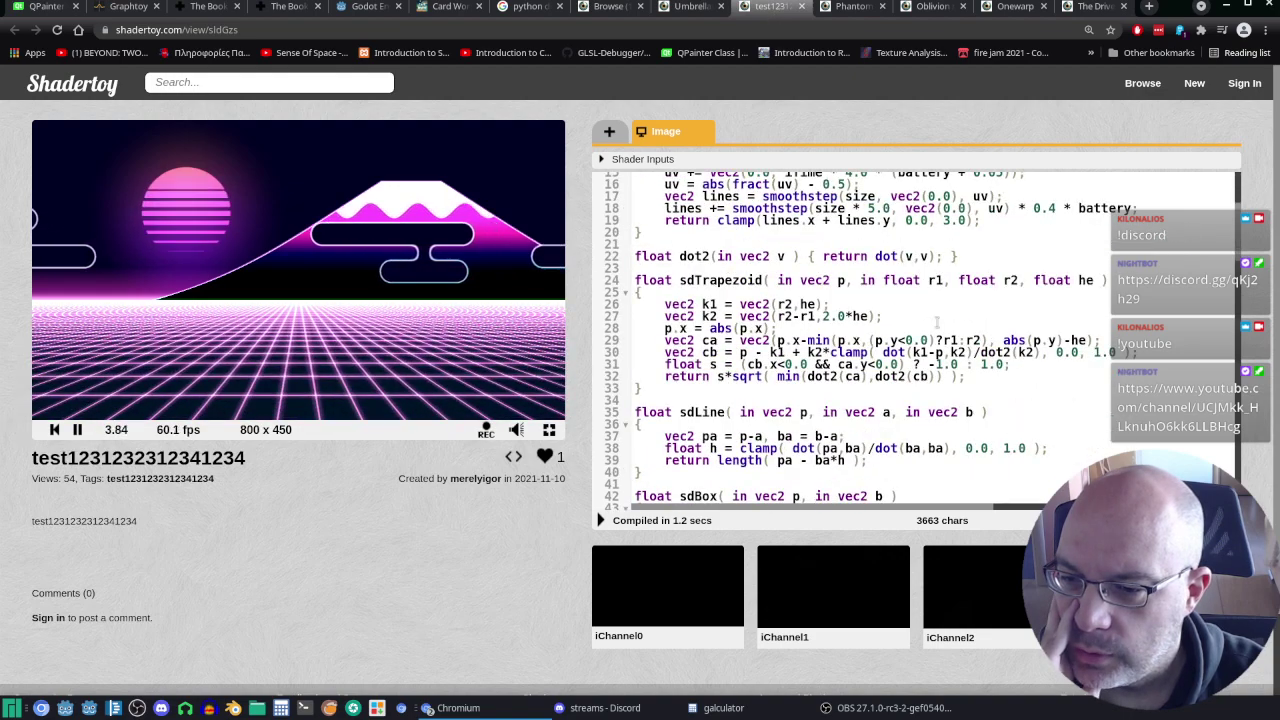
{"action": "scroll", "coordinate": [937, 321], "scroll_direction": "down", "scroll_amount": 5}
{"action": "scroll", "coordinate": [935, 315], "scroll_direction": "down", "scroll_amount": 7}
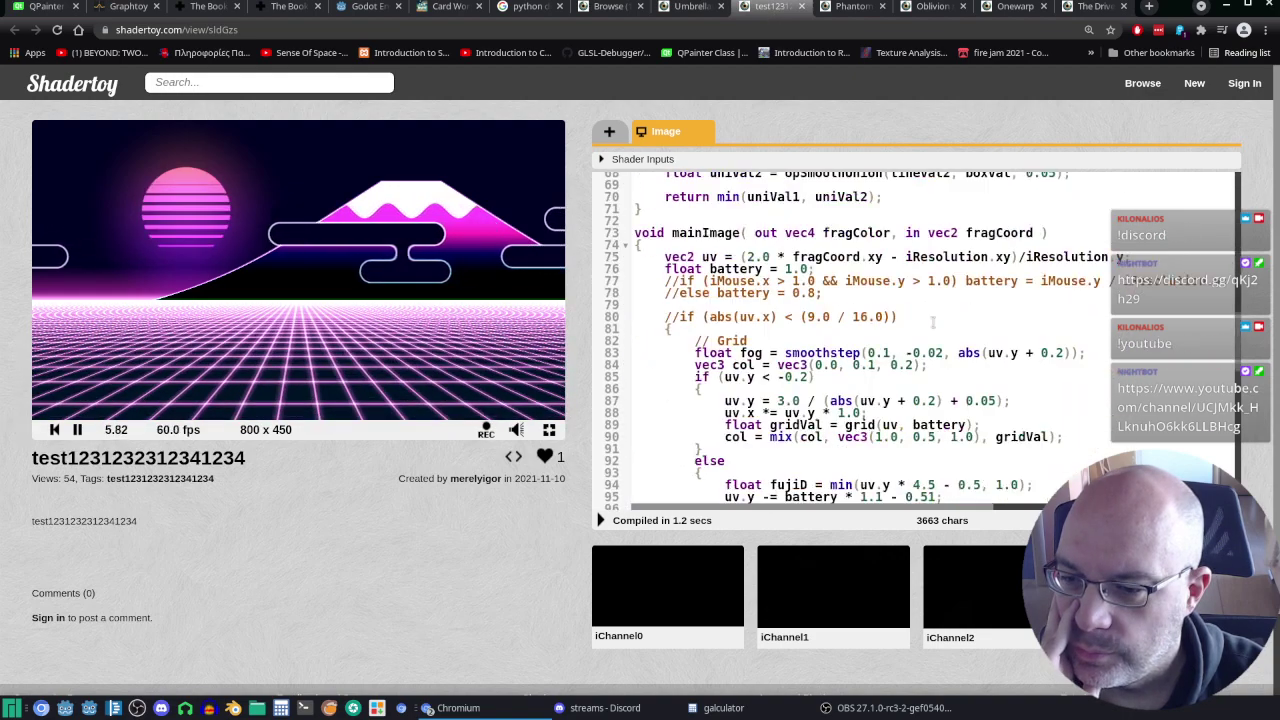
{"action": "scroll", "coordinate": [935, 318], "scroll_direction": "up", "scroll_amount": 5}
{"action": "scroll", "coordinate": [932, 323], "scroll_direction": "up", "scroll_amount": 2}
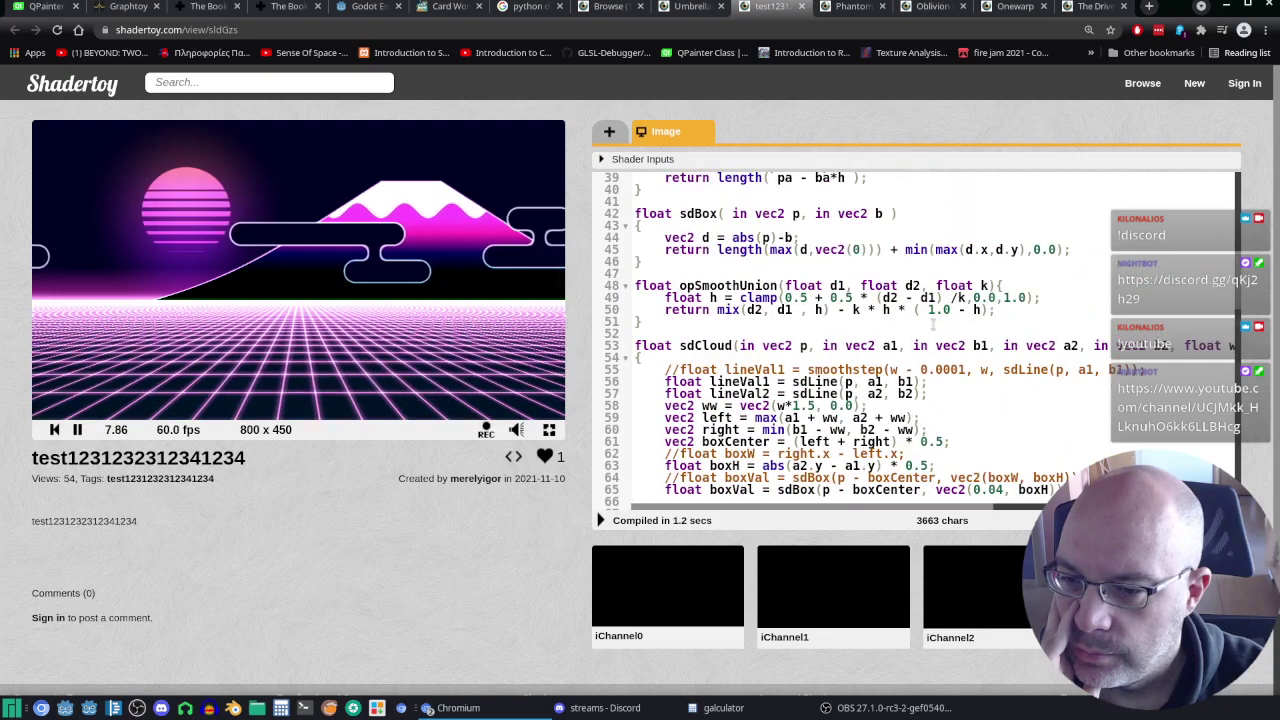
{"action": "scroll", "coordinate": [932, 323], "scroll_direction": "up", "scroll_amount": 1}
{"action": "scroll", "coordinate": [932, 323], "scroll_direction": "up", "scroll_amount": 3}
{"action": "scroll", "coordinate": [932, 323], "scroll_direction": "up", "scroll_amount": 1}
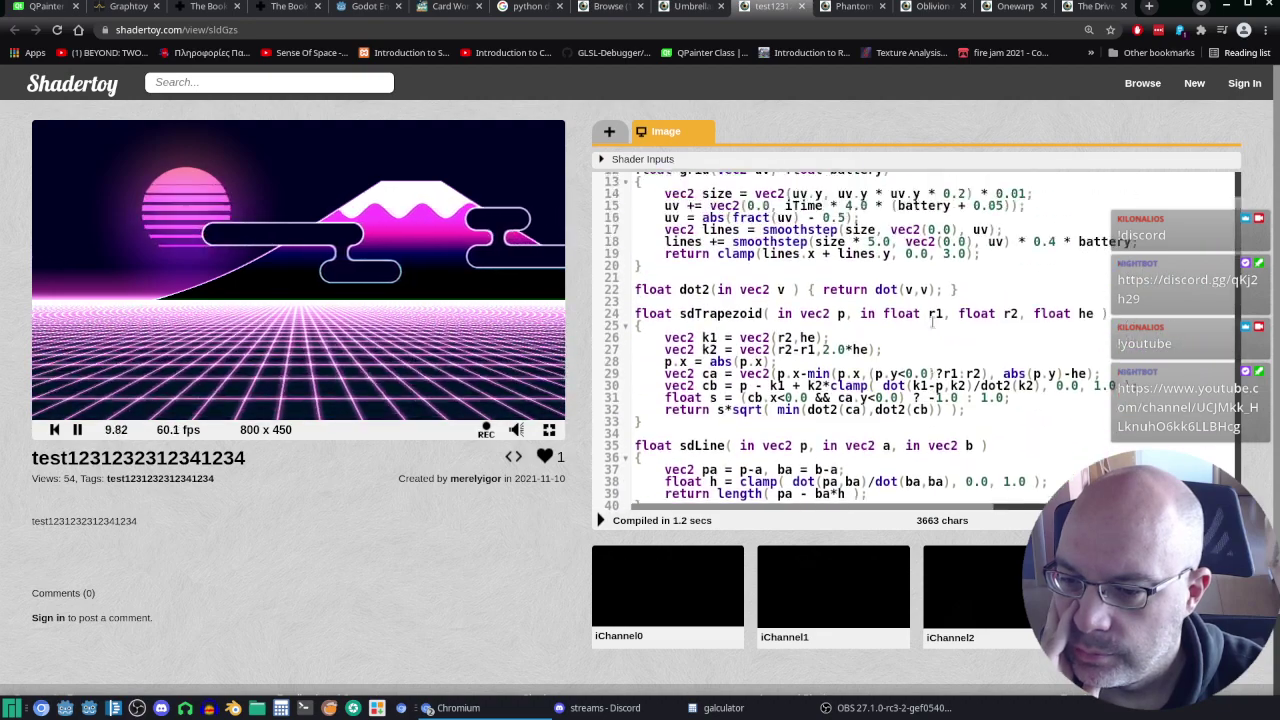
{"action": "scroll", "coordinate": [932, 326], "scroll_direction": "up", "scroll_amount": 2}
{"action": "scroll", "coordinate": [932, 326], "scroll_direction": "up", "scroll_amount": 1}
{"action": "scroll", "coordinate": [935, 320], "scroll_direction": "down", "scroll_amount": 1}
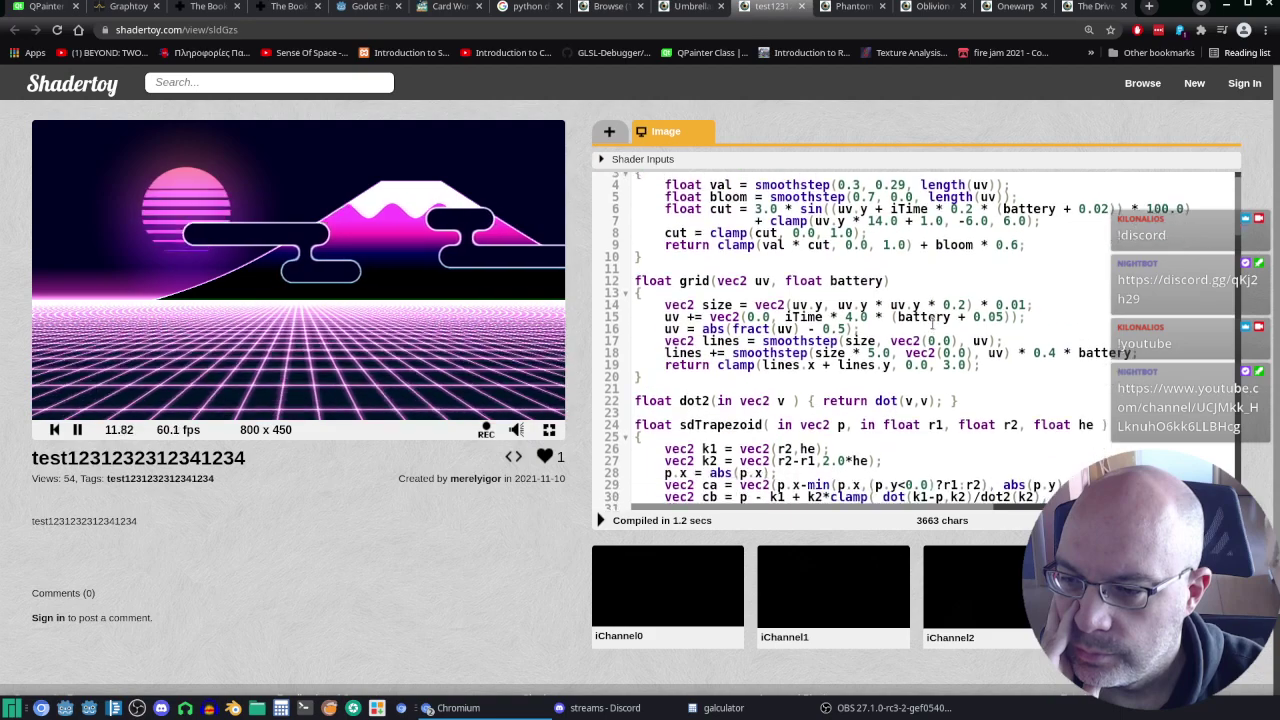
{"action": "scroll", "coordinate": [945, 305], "scroll_direction": "down", "scroll_amount": 7}
{"action": "scroll", "coordinate": [960, 287], "scroll_direction": "down", "scroll_amount": 6}
{"action": "scroll", "coordinate": [958, 285], "scroll_direction": "down", "scroll_amount": 5}
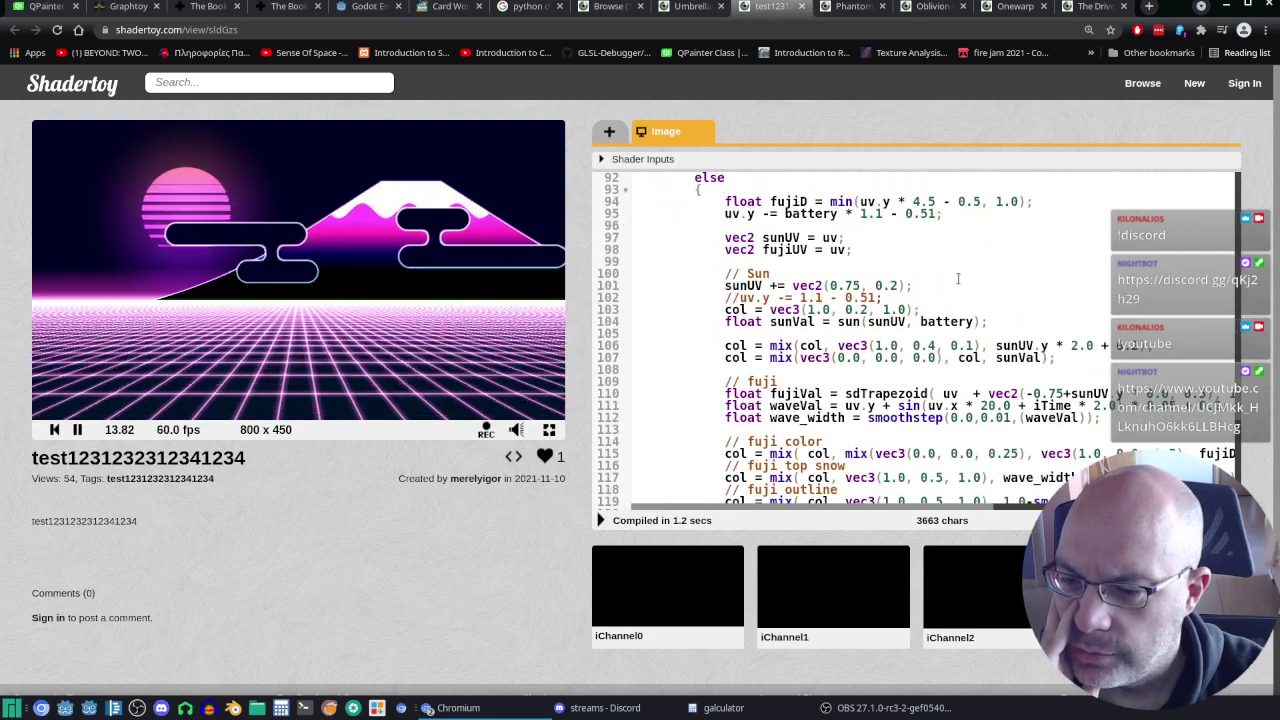
{"action": "scroll", "coordinate": [958, 279], "scroll_direction": "down", "scroll_amount": 6}
{"action": "scroll", "coordinate": [955, 282], "scroll_direction": "down", "scroll_amount": 3}
{"action": "scroll", "coordinate": [948, 287], "scroll_direction": "up", "scroll_amount": 6}
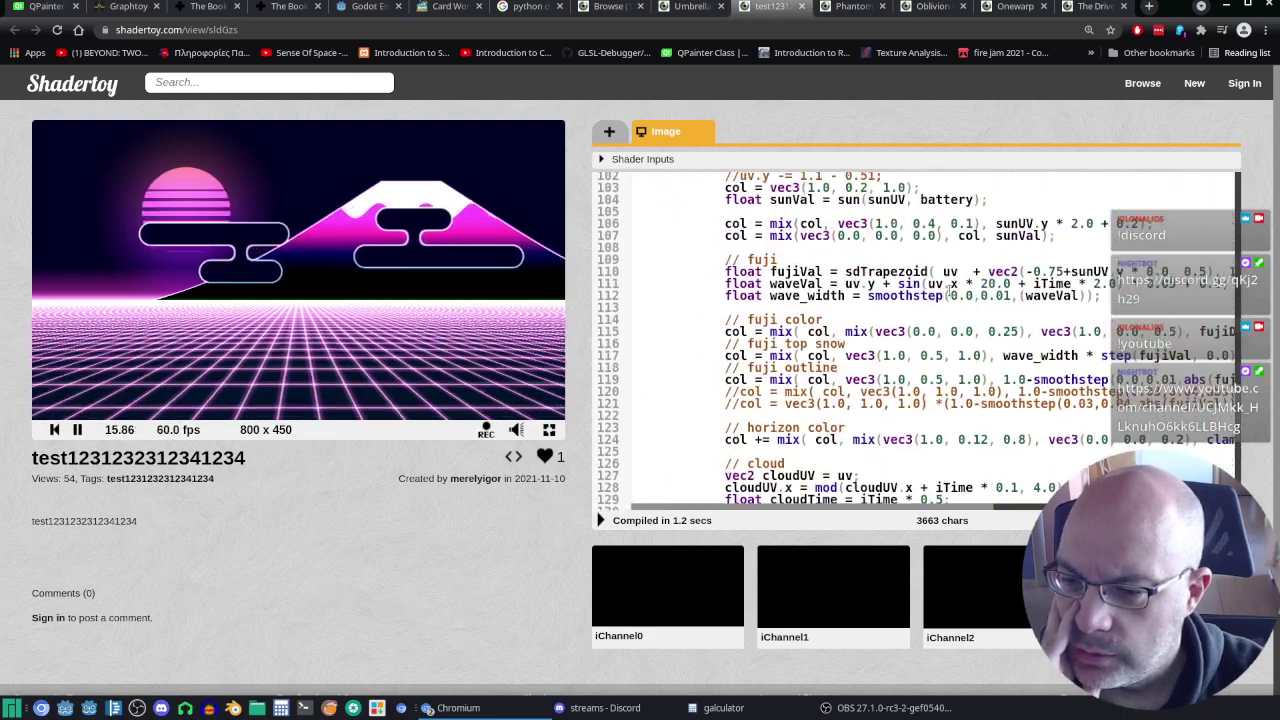
{"action": "scroll", "coordinate": [948, 288], "scroll_direction": "up", "scroll_amount": 3}
{"action": "scroll", "coordinate": [948, 289], "scroll_direction": "up", "scroll_amount": 1}
{"action": "scroll", "coordinate": [949, 290], "scroll_direction": "up", "scroll_amount": 1}
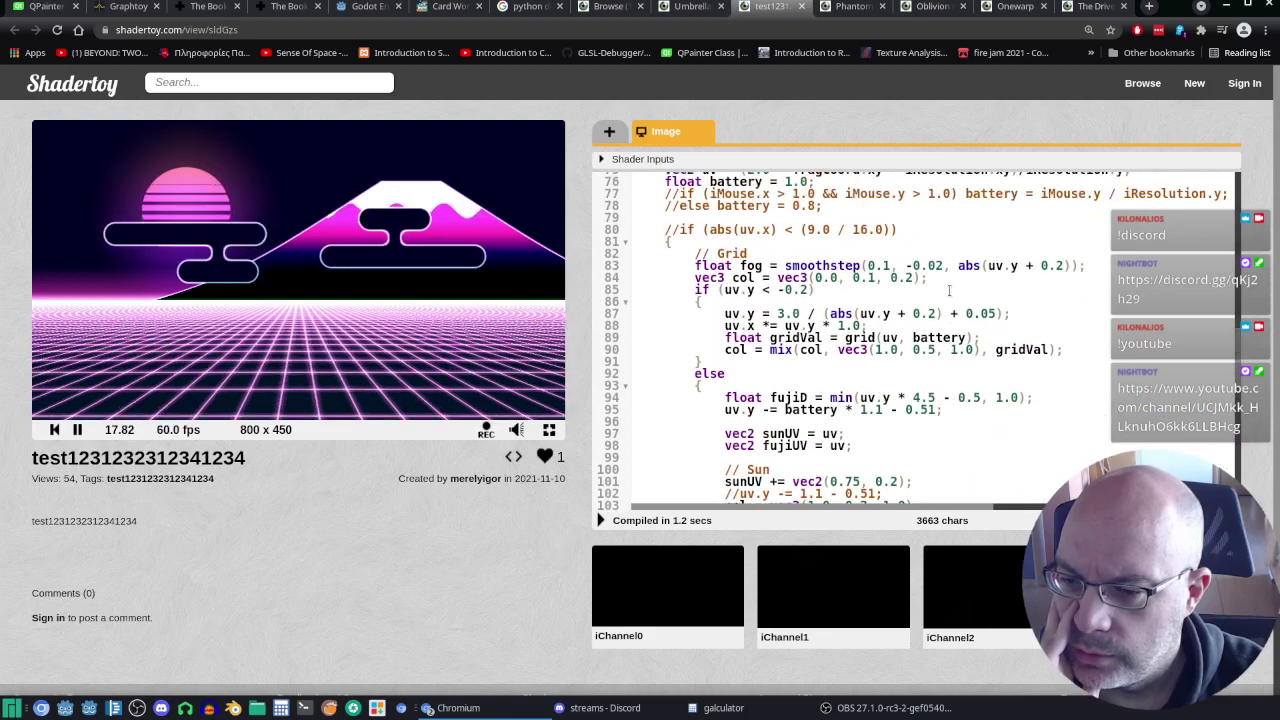
{"action": "scroll", "coordinate": [948, 290], "scroll_direction": "up", "scroll_amount": 1}
{"action": "scroll", "coordinate": [948, 290], "scroll_direction": "up", "scroll_amount": 2}
{"action": "scroll", "coordinate": [948, 290], "scroll_direction": "up", "scroll_amount": 3}
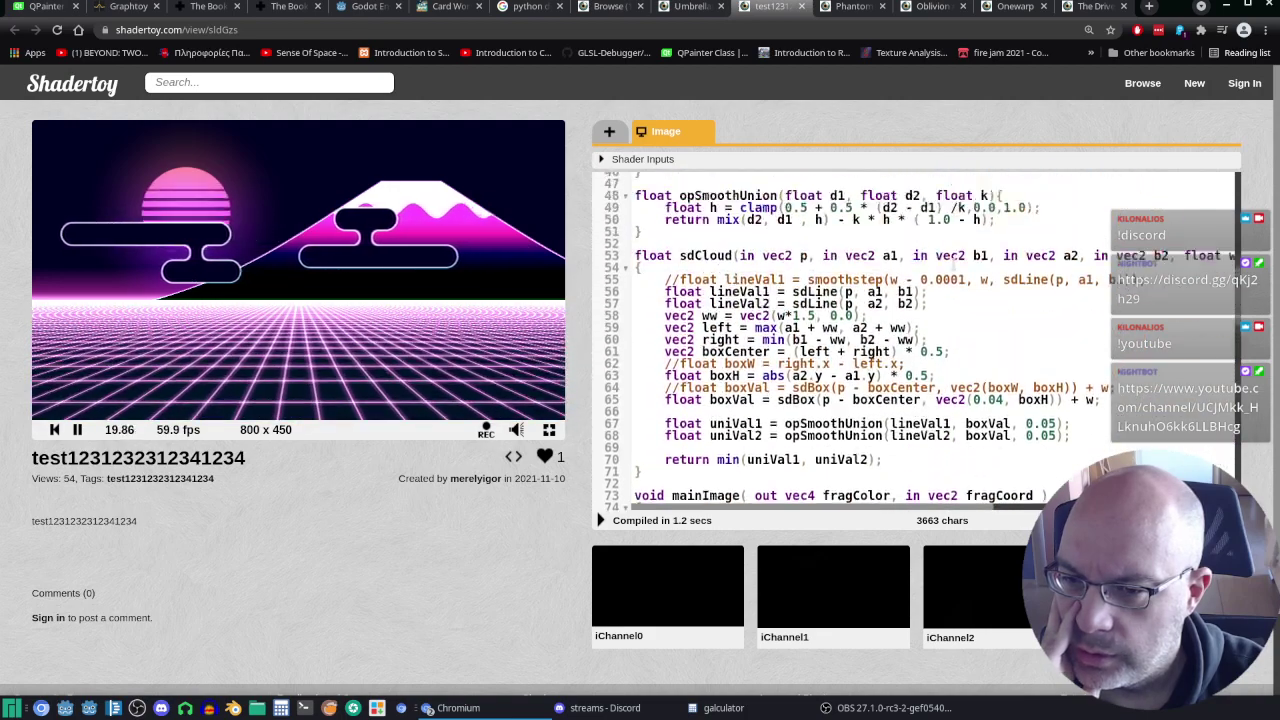
{"action": "scroll", "coordinate": [948, 290], "scroll_direction": "up", "scroll_amount": 2}
{"action": "left_click", "coordinate": [843, 8]}
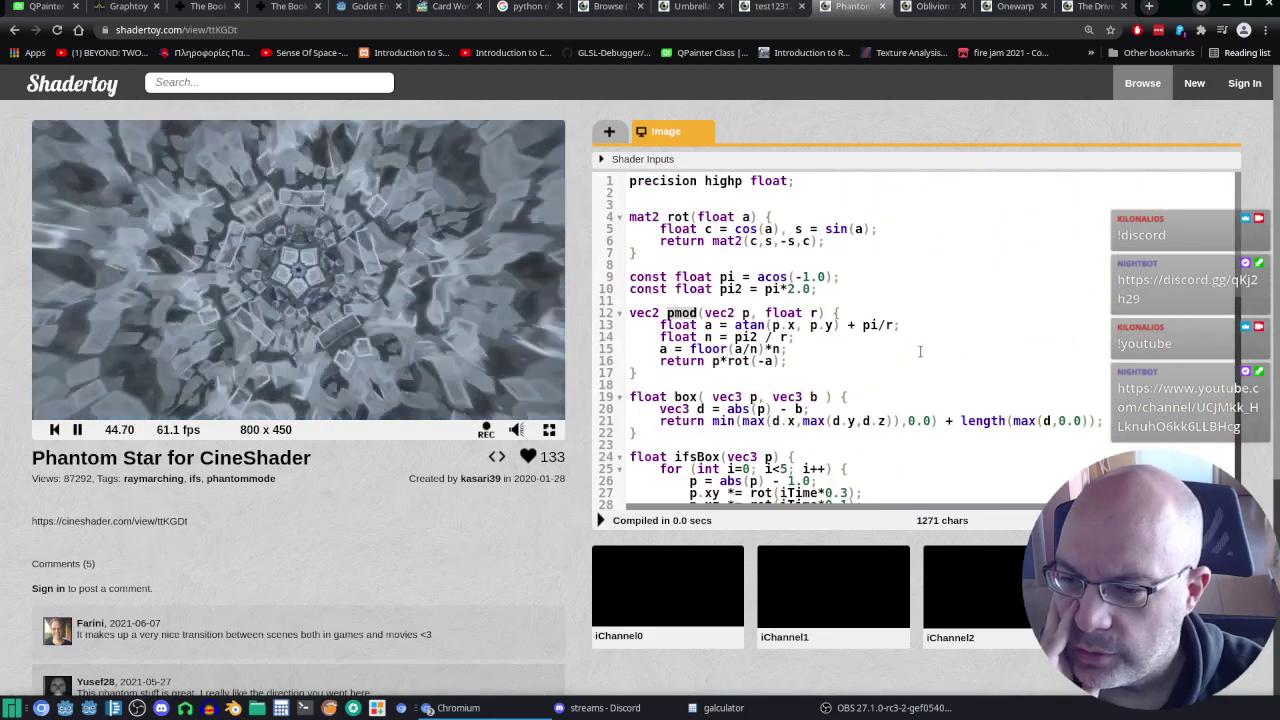
Step: Skim the Phantom Star and Oblivion radar code, ending back at line 1
{"action": "scroll", "coordinate": [979, 410], "scroll_direction": "down", "scroll_amount": 5}
{"action": "scroll", "coordinate": [979, 410], "scroll_direction": "down", "scroll_amount": 4}
{"action": "scroll", "coordinate": [979, 410], "scroll_direction": "down", "scroll_amount": 2}
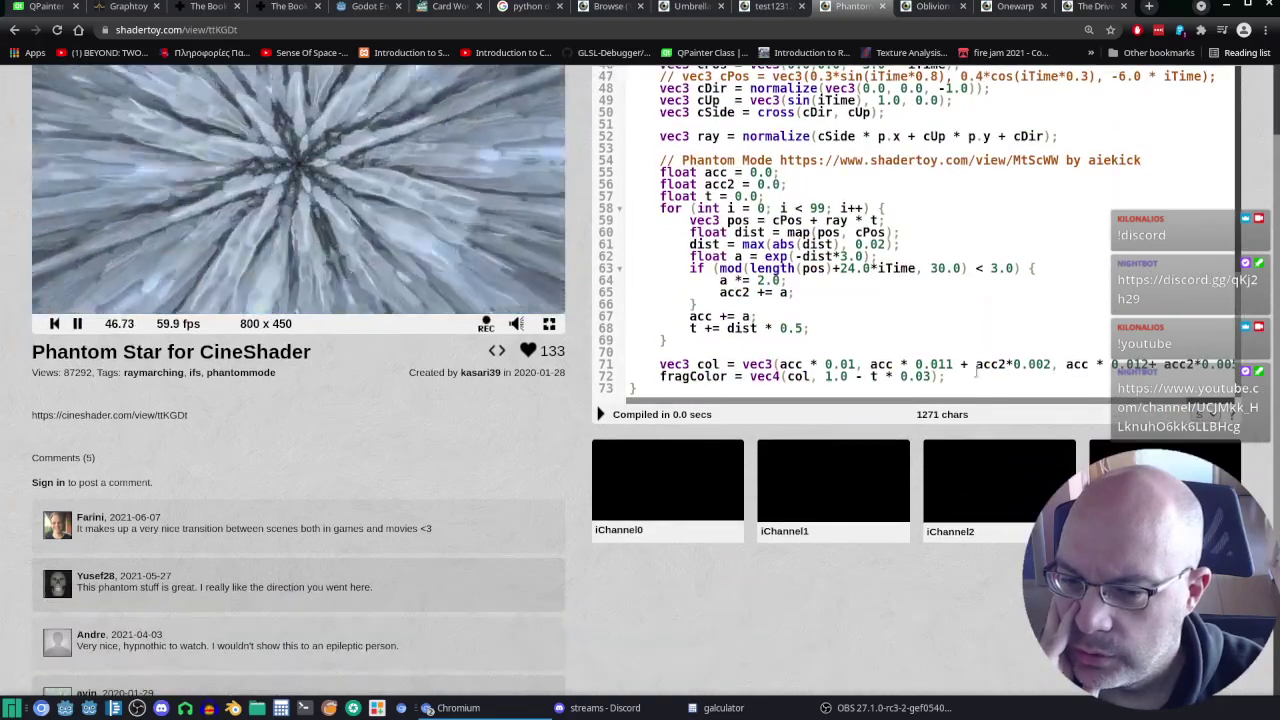
{"action": "scroll", "coordinate": [990, 360], "scroll_direction": "up", "scroll_amount": 5}
{"action": "scroll", "coordinate": [997, 342], "scroll_direction": "up", "scroll_amount": 6}
{"action": "scroll", "coordinate": [997, 342], "scroll_direction": "up", "scroll_amount": 1}
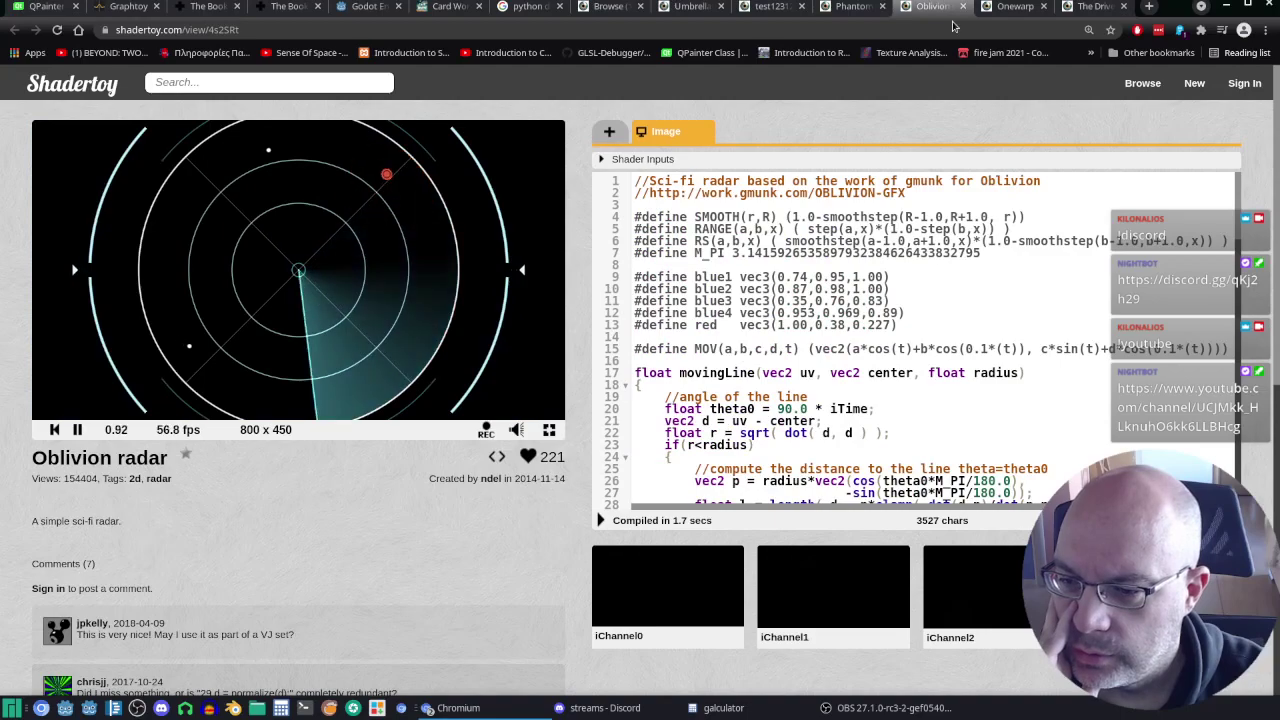
{"action": "scroll", "coordinate": [1000, 295], "scroll_direction": "down", "scroll_amount": 1}
{"action": "scroll", "coordinate": [1000, 295], "scroll_direction": "down", "scroll_amount": 3}
{"action": "scroll", "coordinate": [1000, 295], "scroll_direction": "down", "scroll_amount": 4}
{"action": "scroll", "coordinate": [1002, 297], "scroll_direction": "down", "scroll_amount": 3}
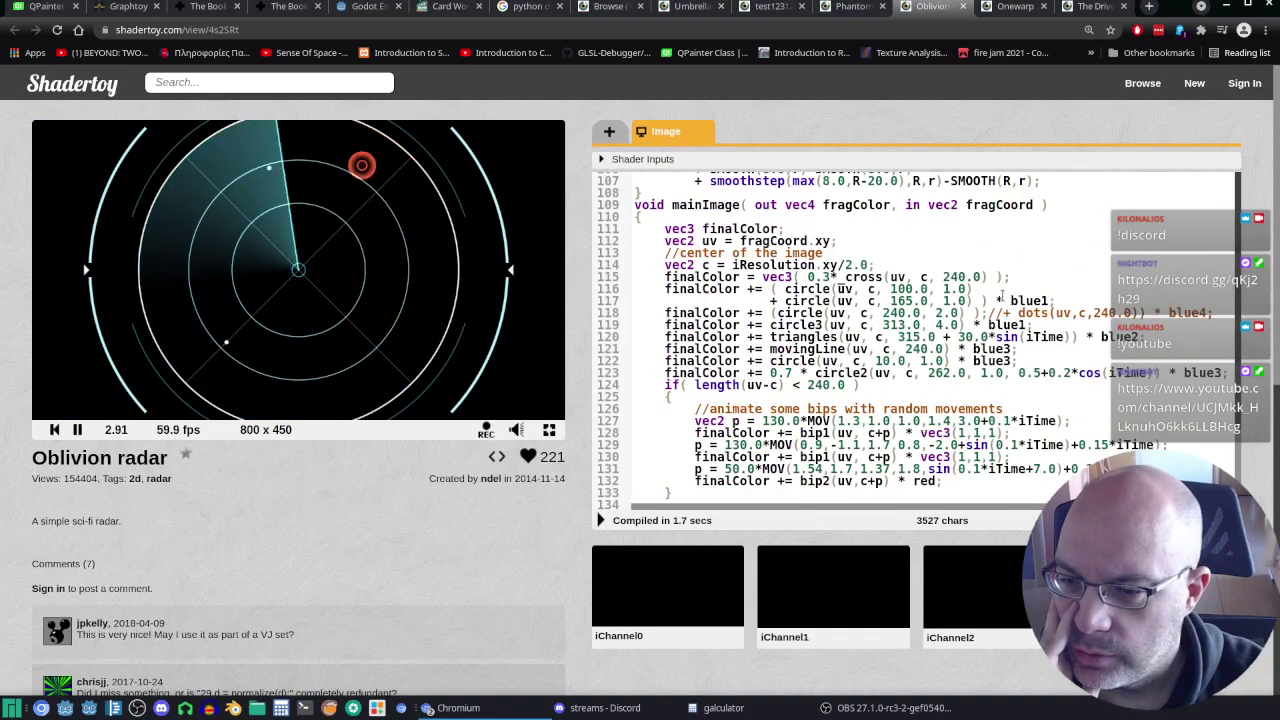
{"action": "scroll", "coordinate": [1002, 297], "scroll_direction": "up", "scroll_amount": 2}
{"action": "scroll", "coordinate": [1001, 293], "scroll_direction": "up", "scroll_amount": 1}
{"action": "scroll", "coordinate": [1000, 293], "scroll_direction": "up", "scroll_amount": 2}
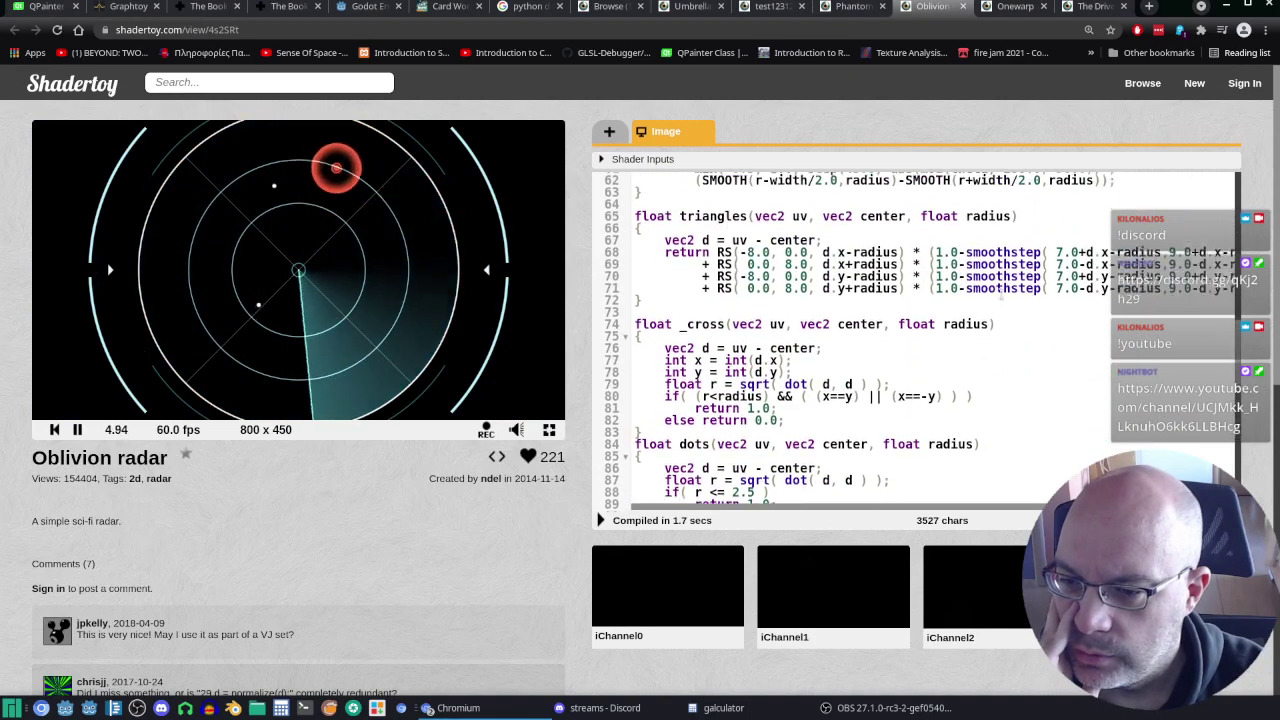
{"action": "scroll", "coordinate": [1000, 290], "scroll_direction": "up", "scroll_amount": 1}
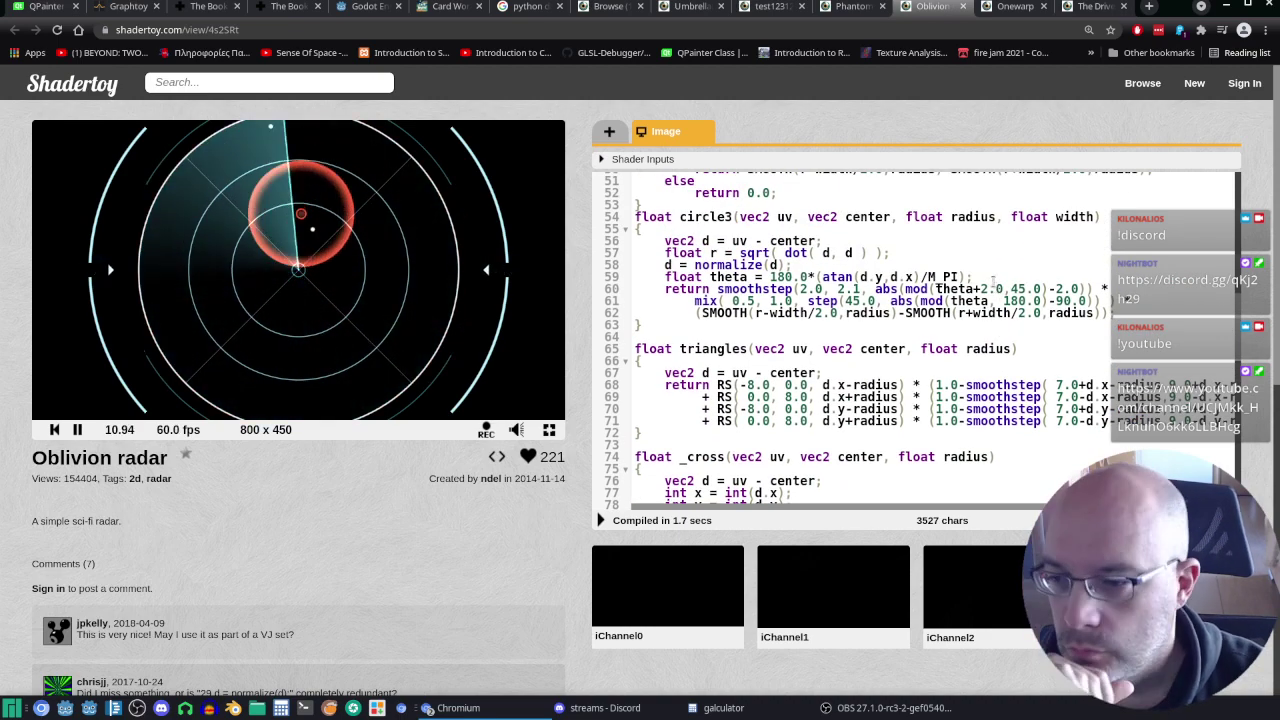
{"action": "scroll", "coordinate": [993, 282], "scroll_direction": "up", "scroll_amount": 1}
{"action": "scroll", "coordinate": [993, 282], "scroll_direction": "up", "scroll_amount": 3}
{"action": "scroll", "coordinate": [993, 278], "scroll_direction": "up", "scroll_amount": 2}
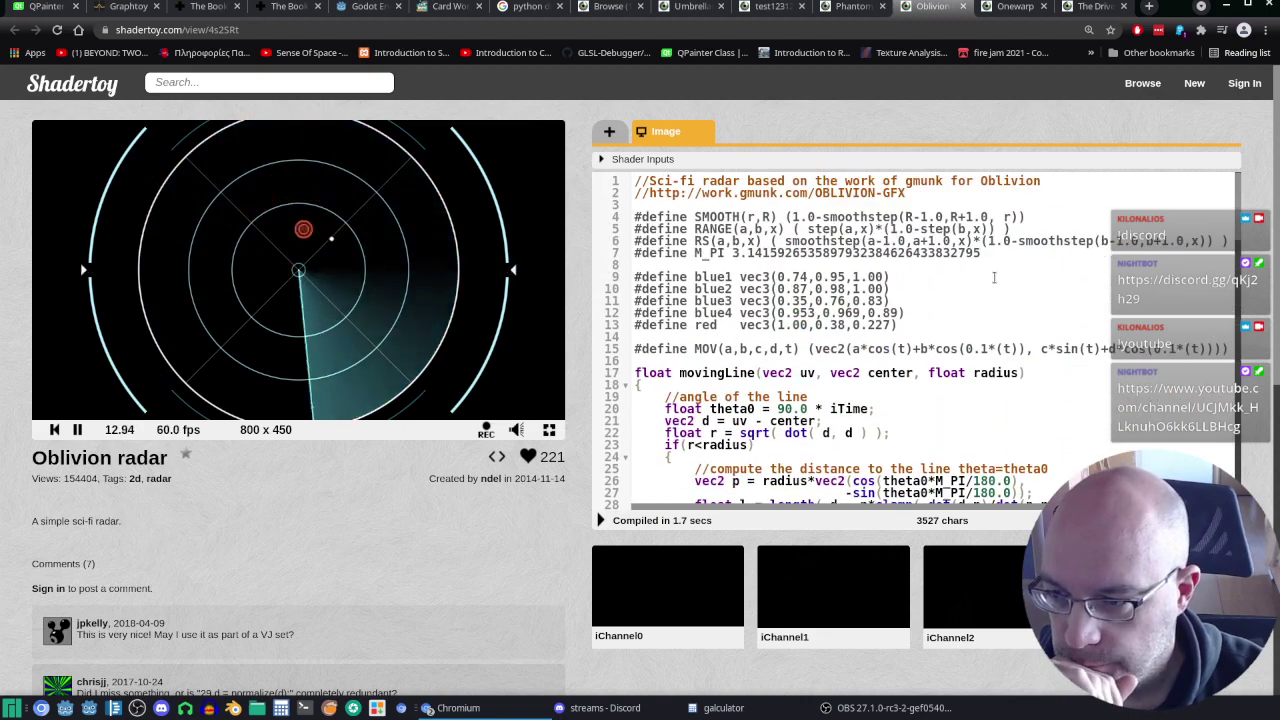
Step: Switch to the Onewarp shader tab to read its Image code
{"action": "left_click", "coordinate": [1013, 8]}
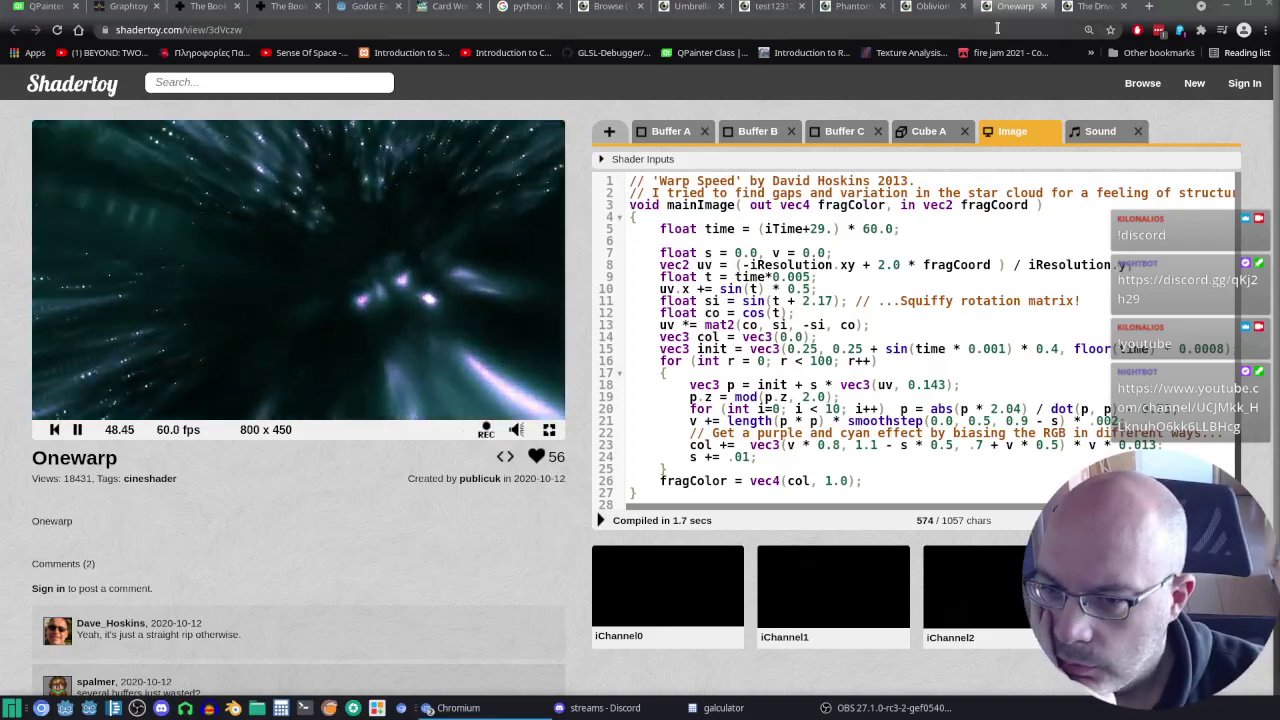
Step: Read through The Drive Home rain shader's Image code, then close its tab
{"action": "left_click", "coordinate": [1085, 8]}
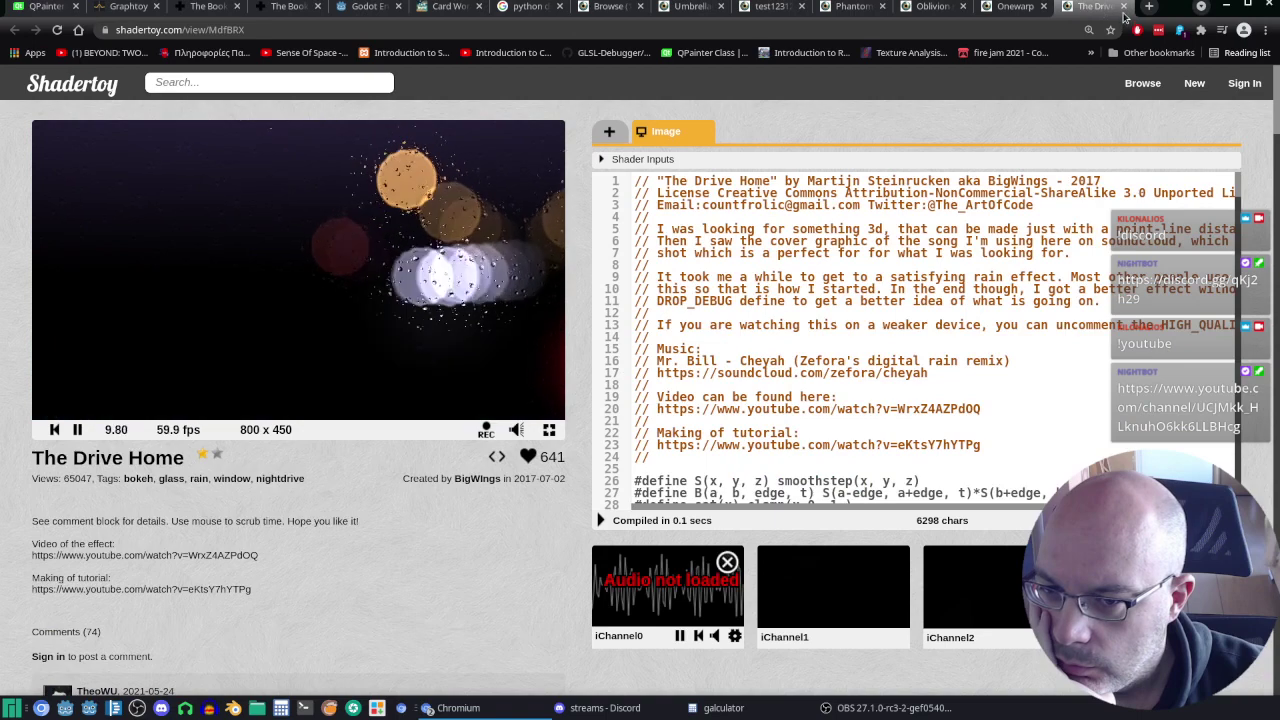
{"action": "scroll", "coordinate": [1035, 348], "scroll_direction": "down", "scroll_amount": 2}
{"action": "scroll", "coordinate": [1035, 348], "scroll_direction": "down", "scroll_amount": 1}
{"action": "scroll", "coordinate": [1035, 348], "scroll_direction": "down", "scroll_amount": 2}
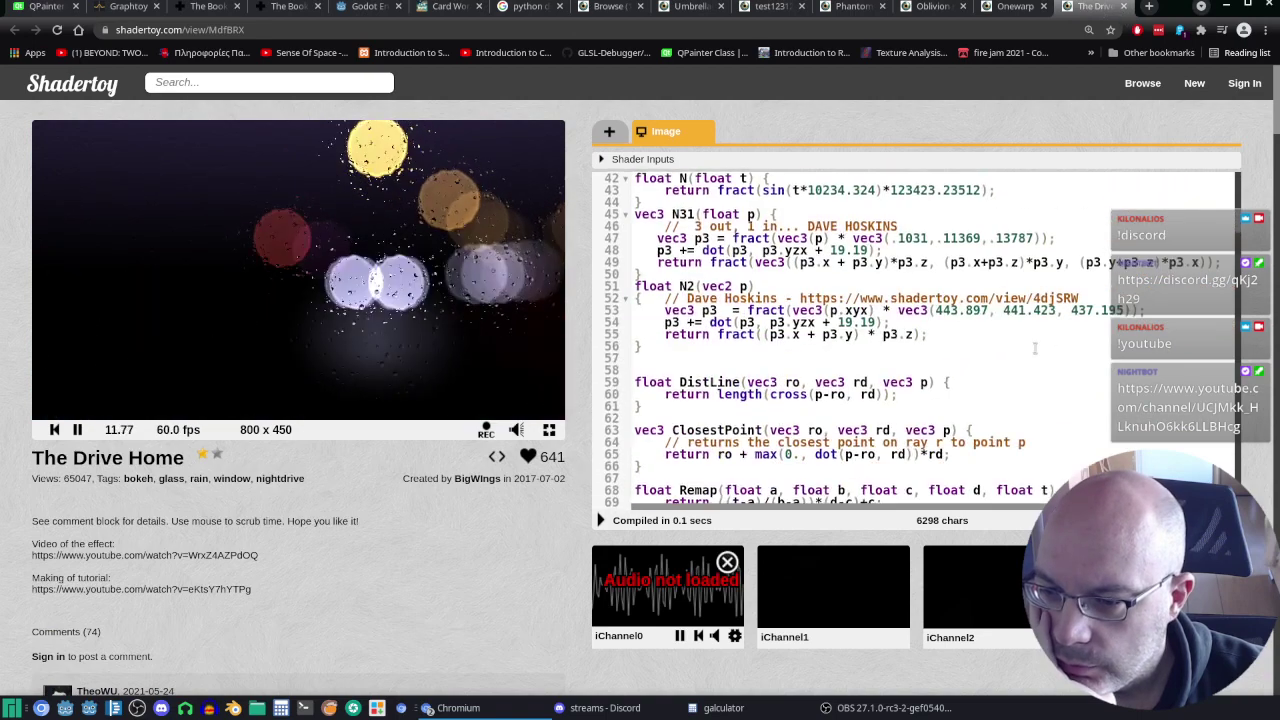
{"action": "scroll", "coordinate": [1035, 348], "scroll_direction": "down", "scroll_amount": 1}
{"action": "scroll", "coordinate": [1035, 345], "scroll_direction": "down", "scroll_amount": 2}
{"action": "scroll", "coordinate": [1034, 340], "scroll_direction": "down", "scroll_amount": 1}
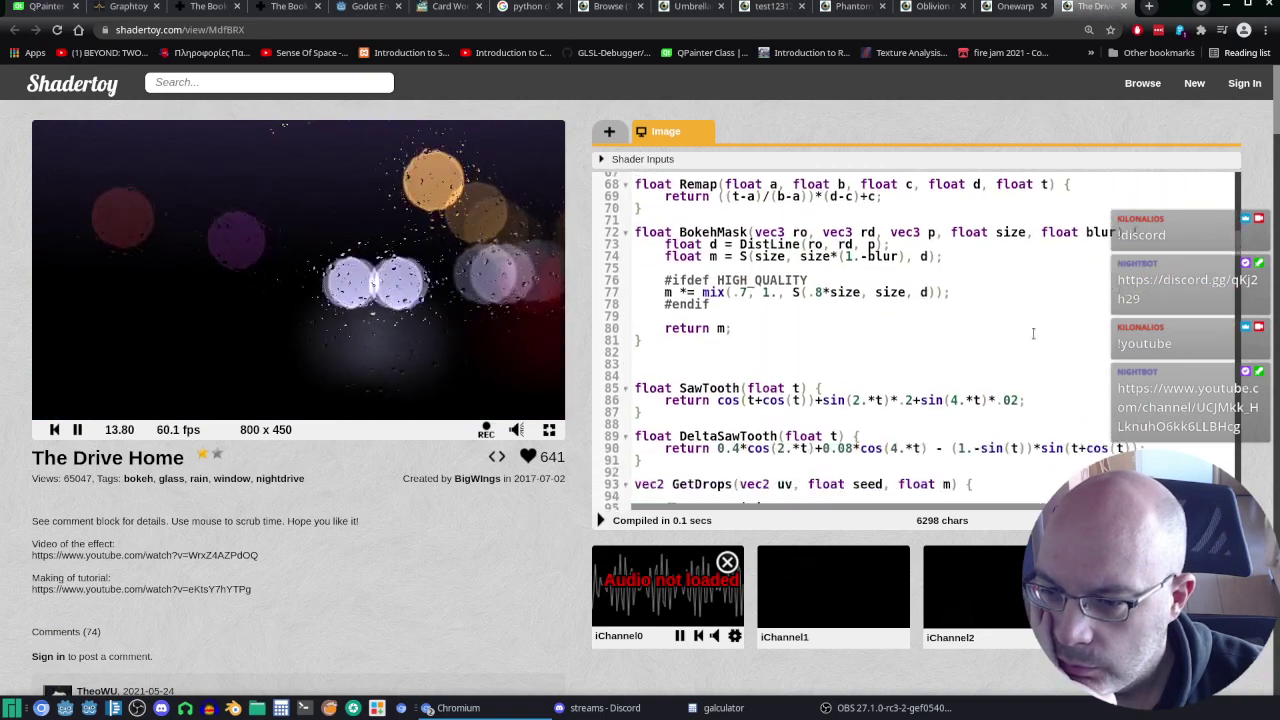
{"action": "scroll", "coordinate": [1033, 335], "scroll_direction": "down", "scroll_amount": 1}
{"action": "scroll", "coordinate": [1033, 335], "scroll_direction": "down", "scroll_amount": 1}
{"action": "scroll", "coordinate": [1031, 330], "scroll_direction": "down", "scroll_amount": 2}
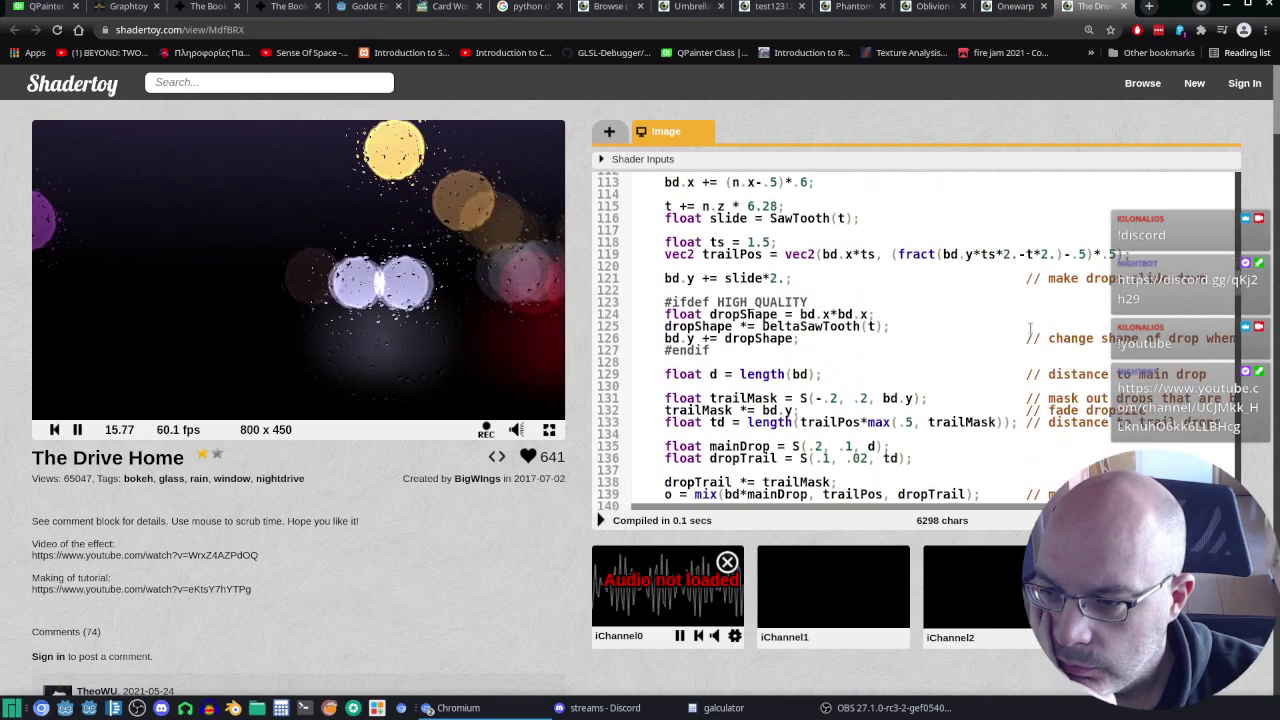
{"action": "scroll", "coordinate": [1030, 330], "scroll_direction": "down", "scroll_amount": 1}
{"action": "scroll", "coordinate": [1029, 328], "scroll_direction": "down", "scroll_amount": 2}
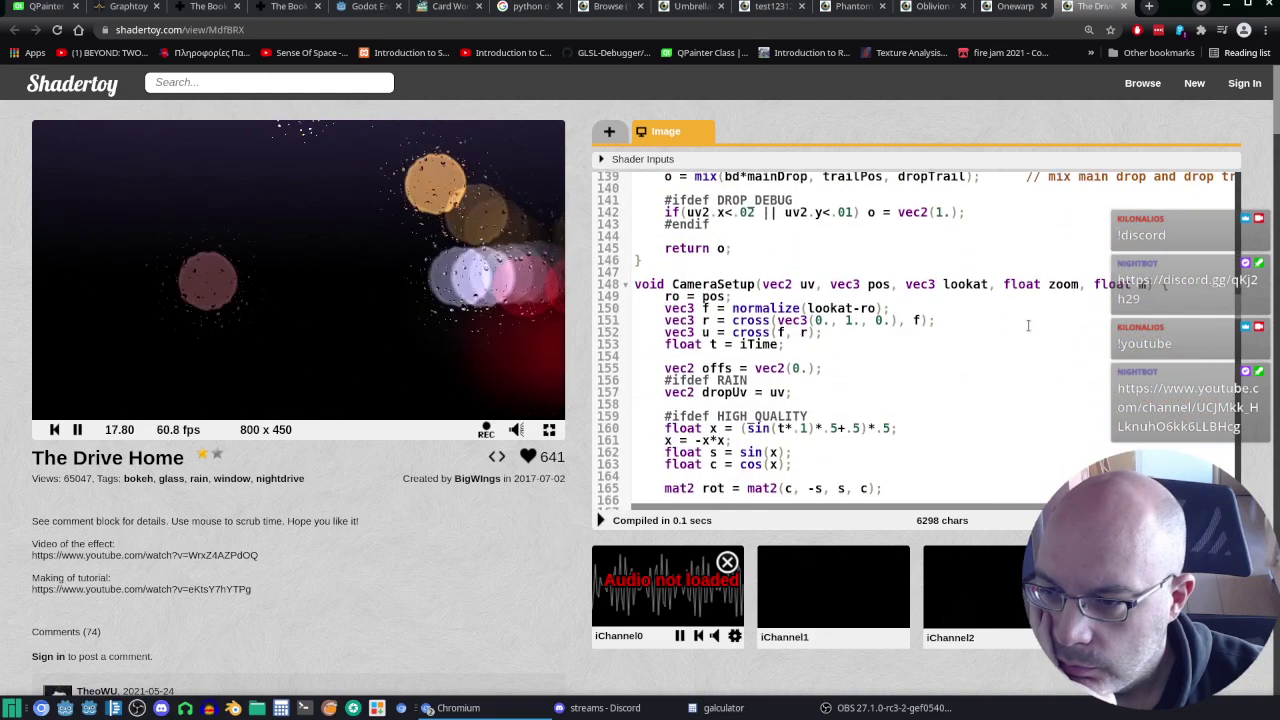
{"action": "scroll", "coordinate": [1022, 322], "scroll_direction": "down", "scroll_amount": 2}
{"action": "scroll", "coordinate": [1018, 326], "scroll_direction": "down", "scroll_amount": 1}
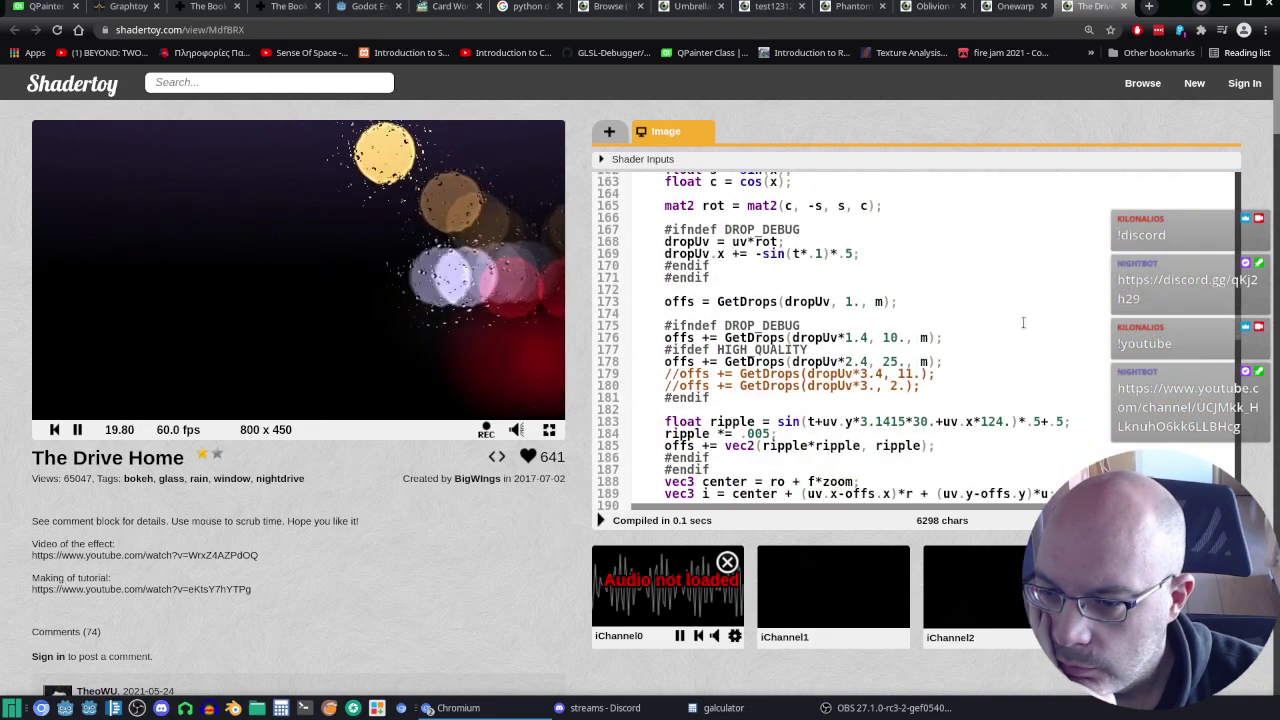
{"action": "scroll", "coordinate": [1010, 334], "scroll_direction": "down", "scroll_amount": 2}
{"action": "scroll", "coordinate": [1008, 335], "scroll_direction": "down", "scroll_amount": 1}
{"action": "scroll", "coordinate": [1008, 335], "scroll_direction": "down", "scroll_amount": 3}
{"action": "scroll", "coordinate": [1008, 335], "scroll_direction": "down", "scroll_amount": 3}
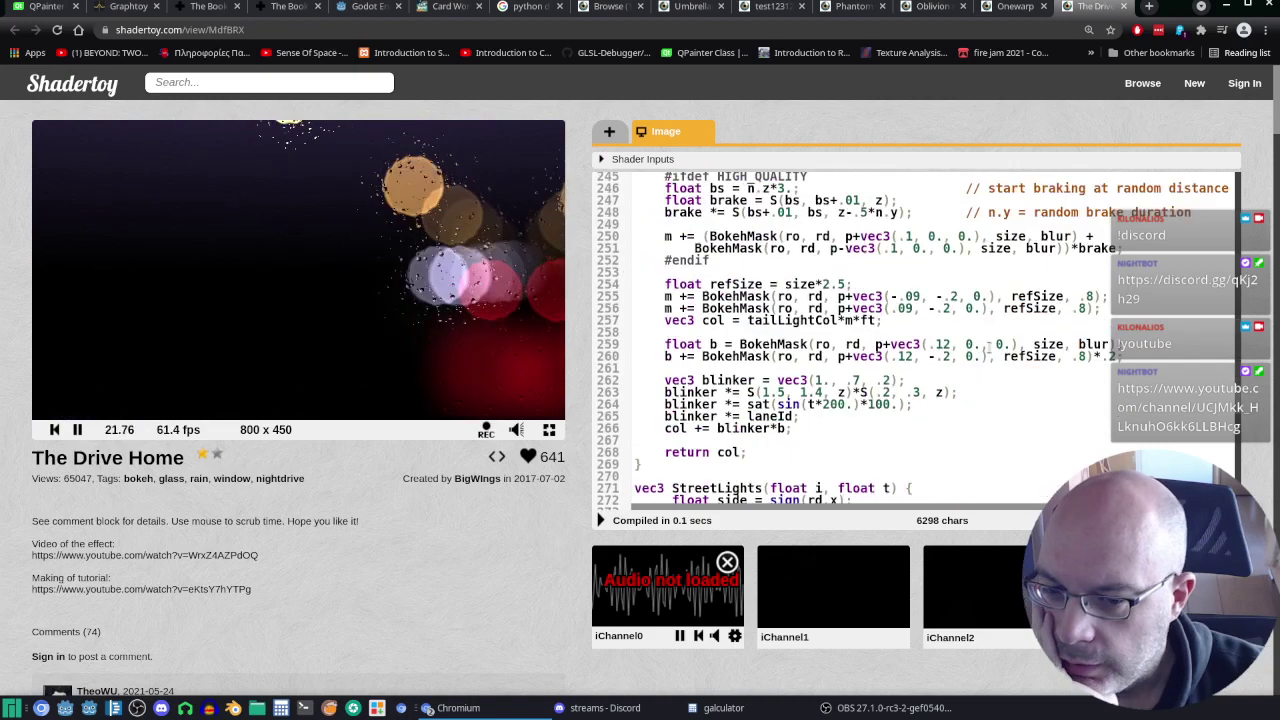
{"action": "scroll", "coordinate": [1008, 335], "scroll_direction": "down", "scroll_amount": 3}
{"action": "left_click", "coordinate": [1123, 7]}
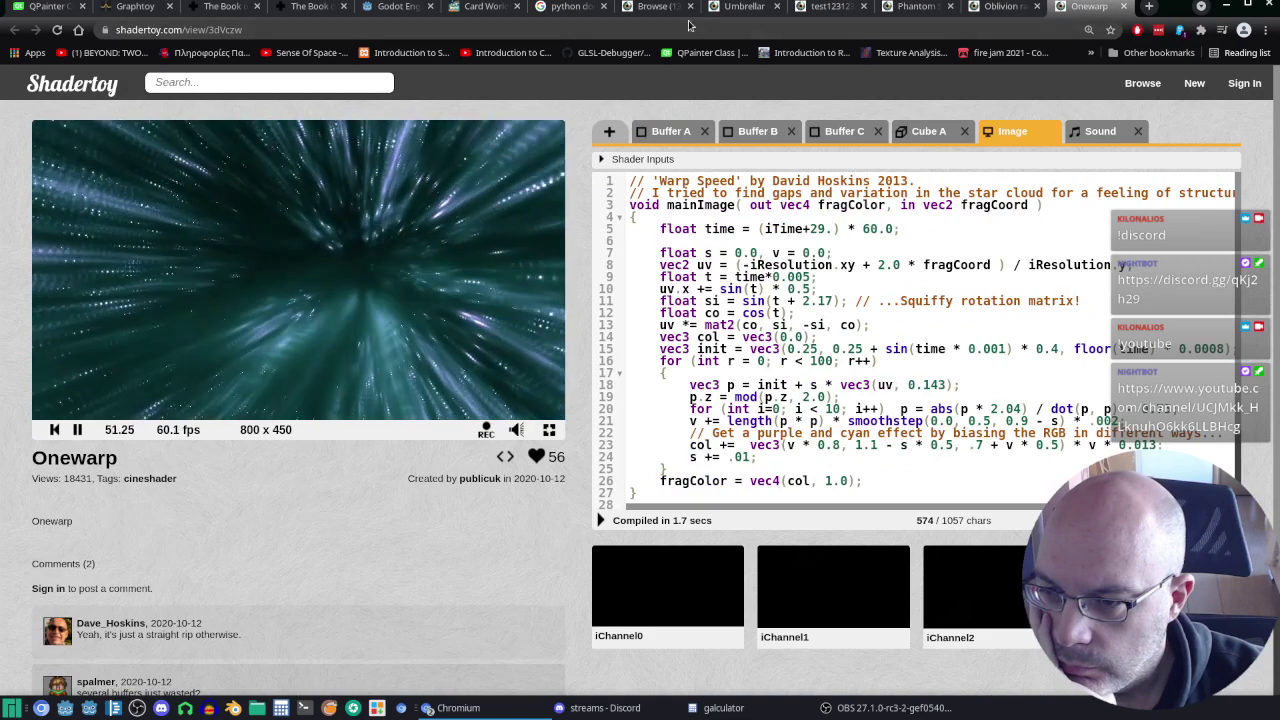
Step: Return to the Hot browse results and go to page 14
{"action": "left_click", "coordinate": [660, 7]}
{"action": "scroll", "coordinate": [931, 254], "scroll_direction": "down", "scroll_amount": 1}
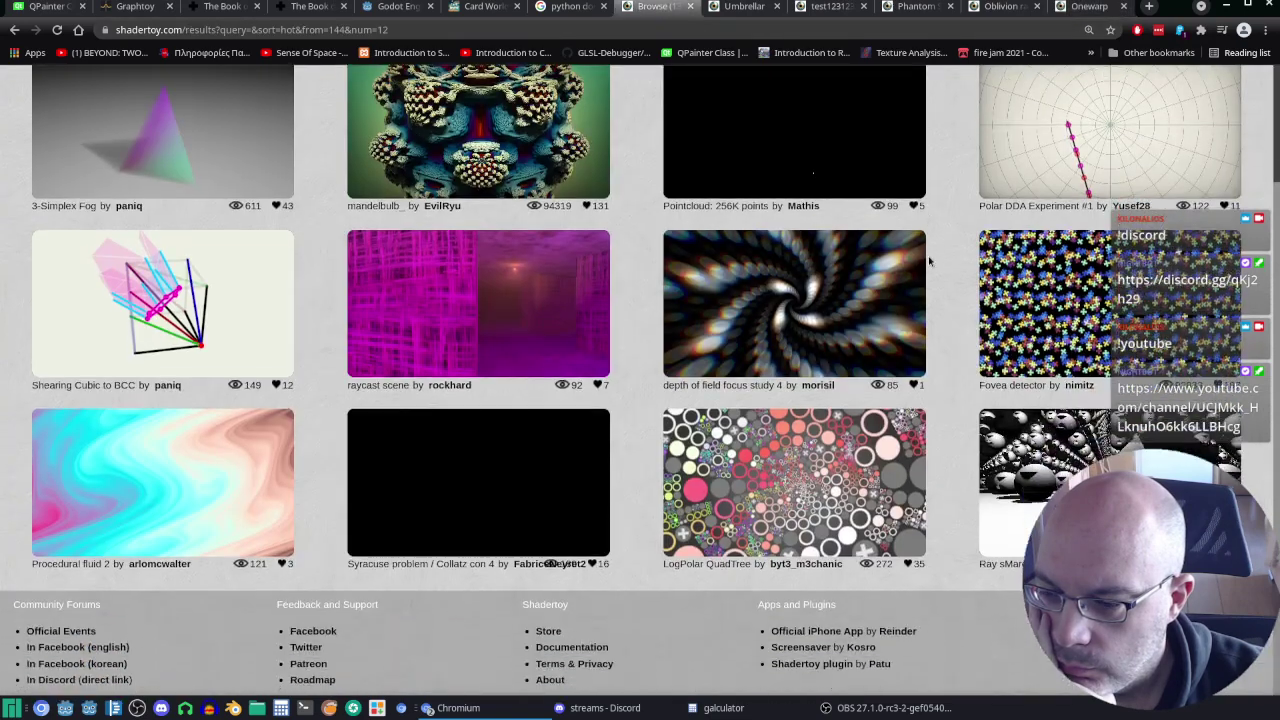
{"action": "scroll", "coordinate": [929, 257], "scroll_direction": "up", "scroll_amount": 3}
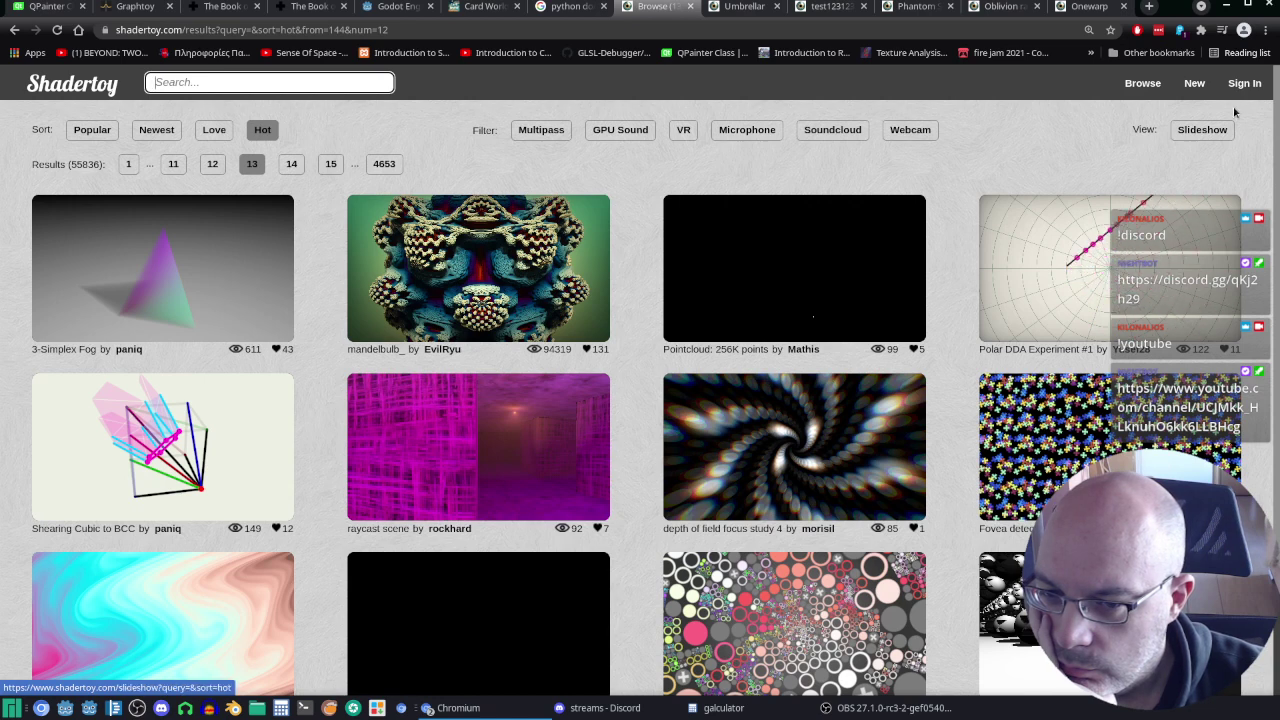
{"action": "left_click", "coordinate": [297, 163]}
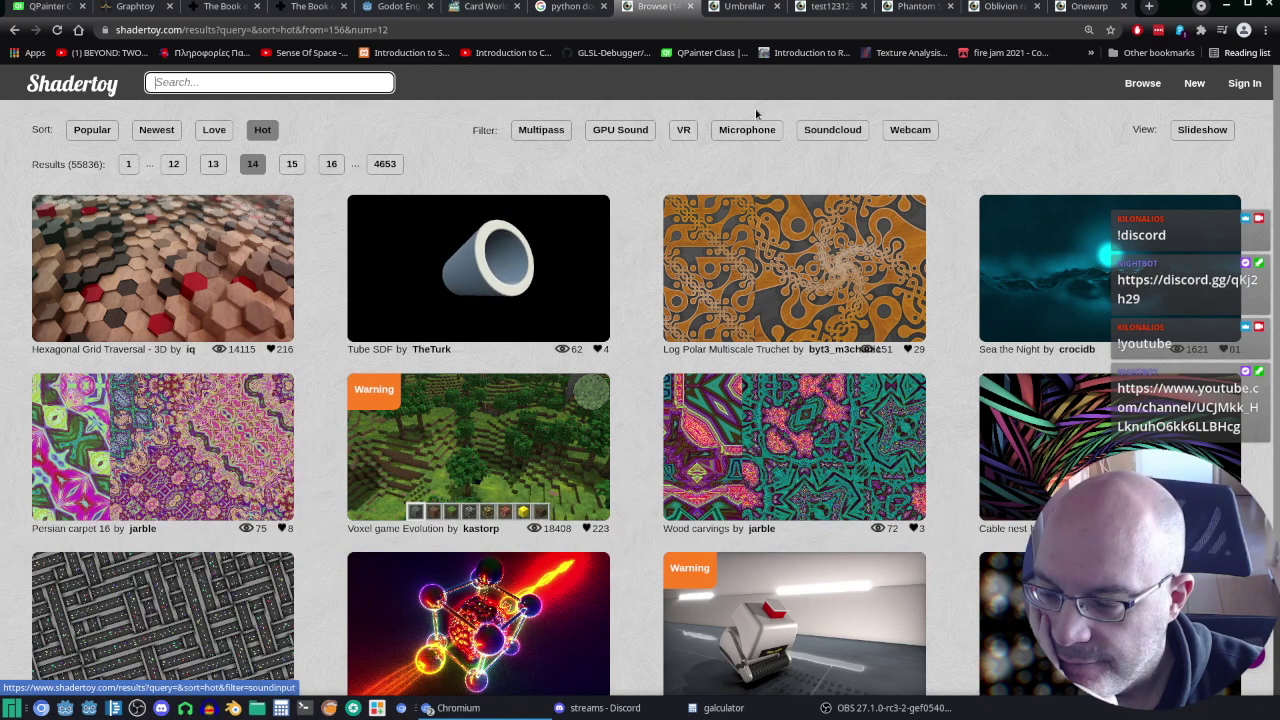
{"action": "scroll", "coordinate": [757, 277], "scroll_direction": "down", "scroll_amount": 3}
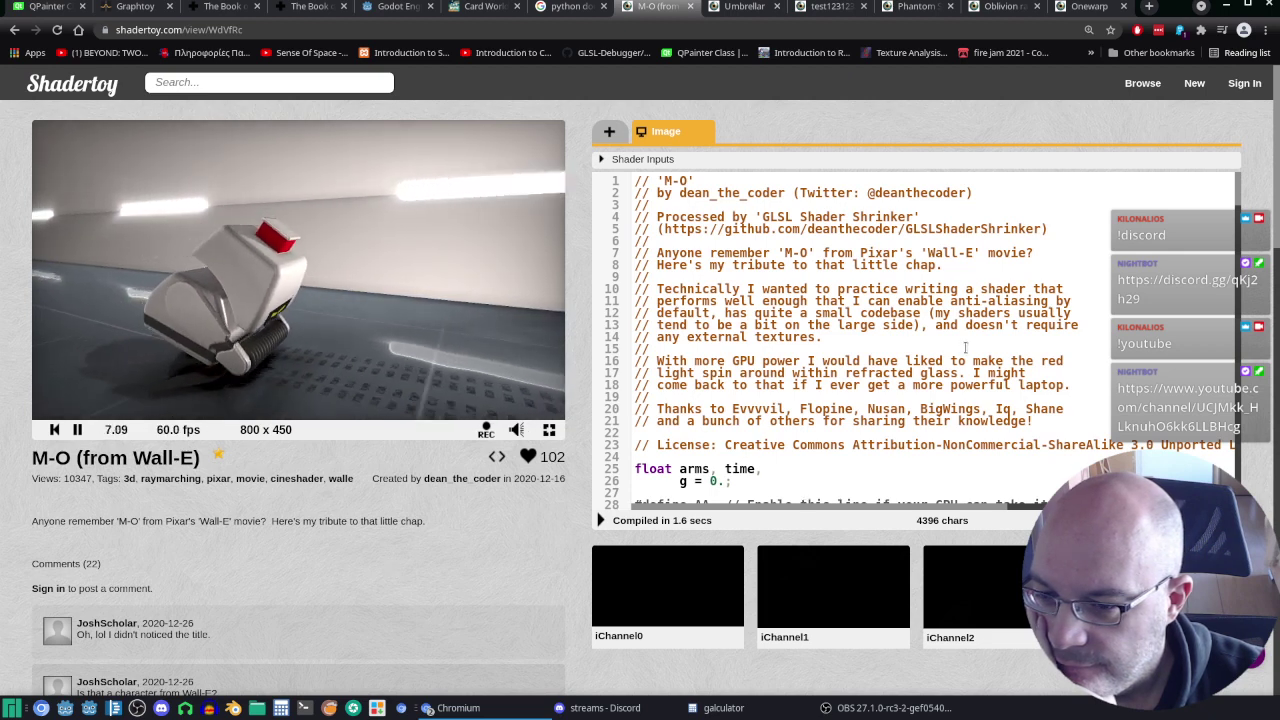
{"action": "scroll", "coordinate": [975, 335], "scroll_direction": "down", "scroll_amount": 3}
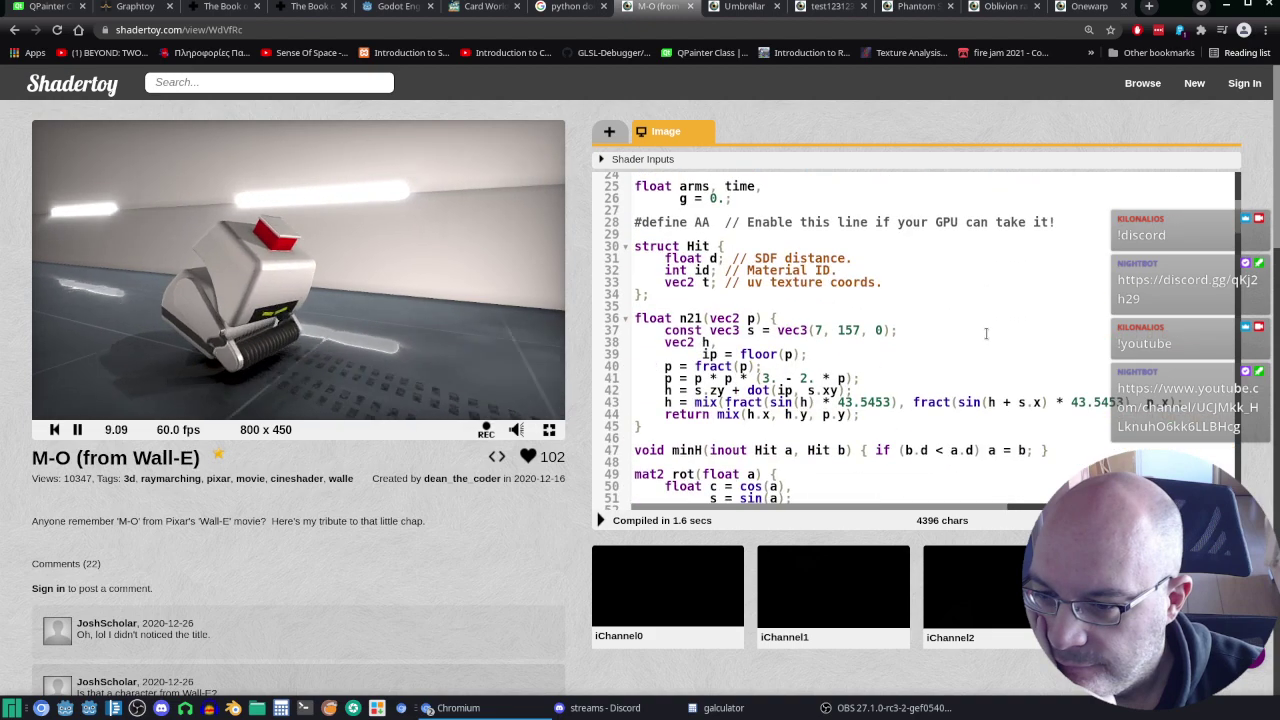
{"action": "scroll", "coordinate": [988, 322], "scroll_direction": "down", "scroll_amount": 4}
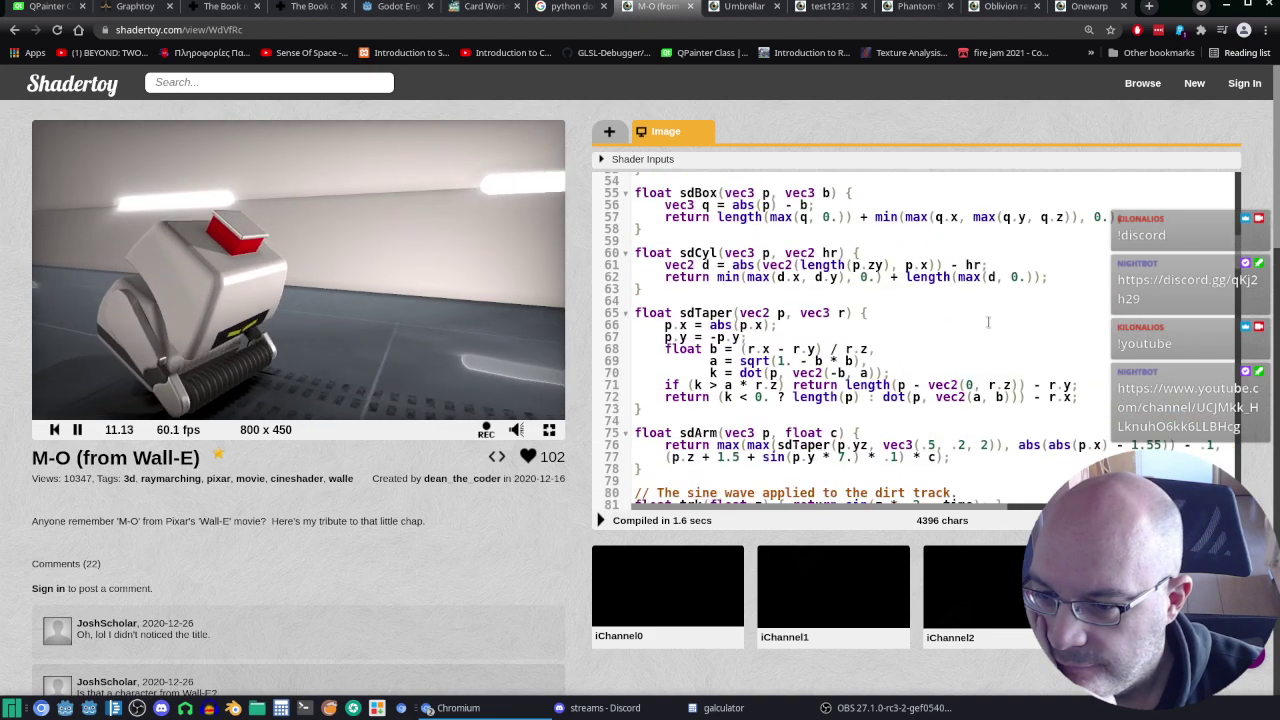
{"action": "scroll", "coordinate": [988, 321], "scroll_direction": "down", "scroll_amount": 1}
{"action": "scroll", "coordinate": [988, 321], "scroll_direction": "down", "scroll_amount": 2}
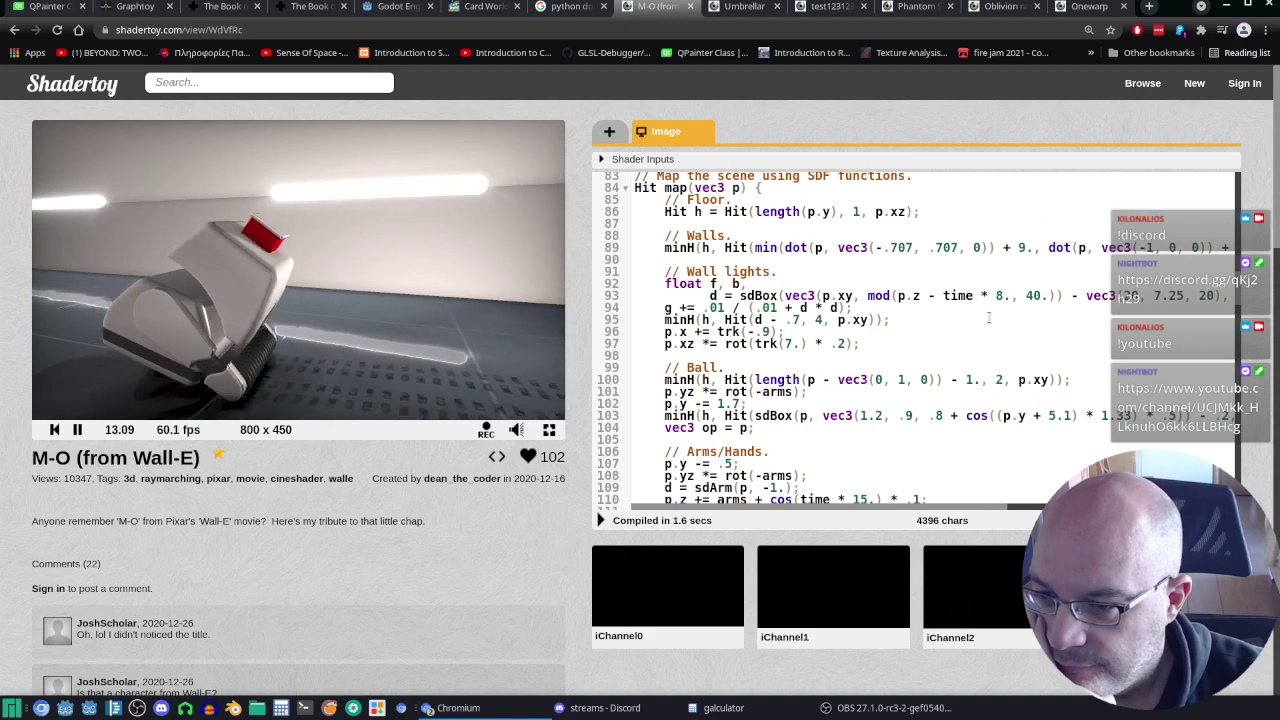
{"action": "scroll", "coordinate": [988, 324], "scroll_direction": "down", "scroll_amount": 4}
{"action": "scroll", "coordinate": [988, 324], "scroll_direction": "down", "scroll_amount": 3}
{"action": "scroll", "coordinate": [988, 326], "scroll_direction": "down", "scroll_amount": 3}
{"action": "scroll", "coordinate": [989, 329], "scroll_direction": "down", "scroll_amount": 3}
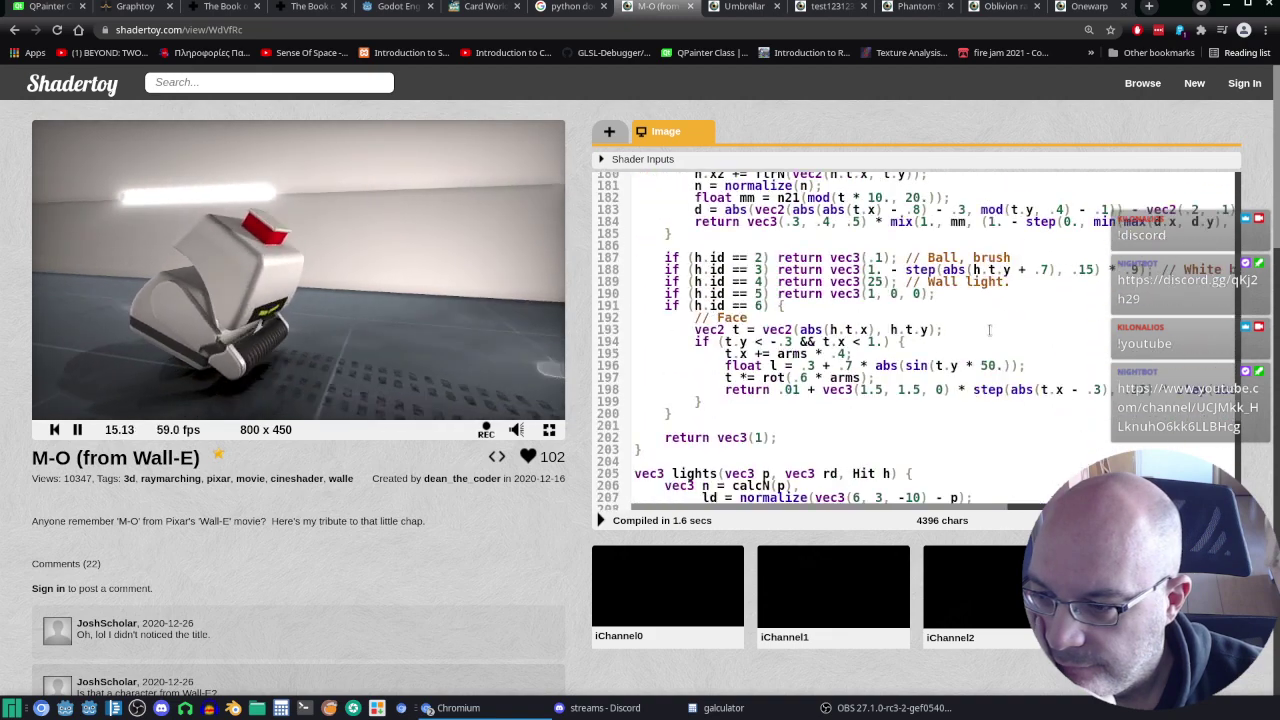
{"action": "scroll", "coordinate": [990, 334], "scroll_direction": "down", "scroll_amount": 3}
{"action": "scroll", "coordinate": [988, 334], "scroll_direction": "down", "scroll_amount": 2}
{"action": "scroll", "coordinate": [988, 333], "scroll_direction": "down", "scroll_amount": 2}
{"action": "scroll", "coordinate": [988, 332], "scroll_direction": "down", "scroll_amount": 2}
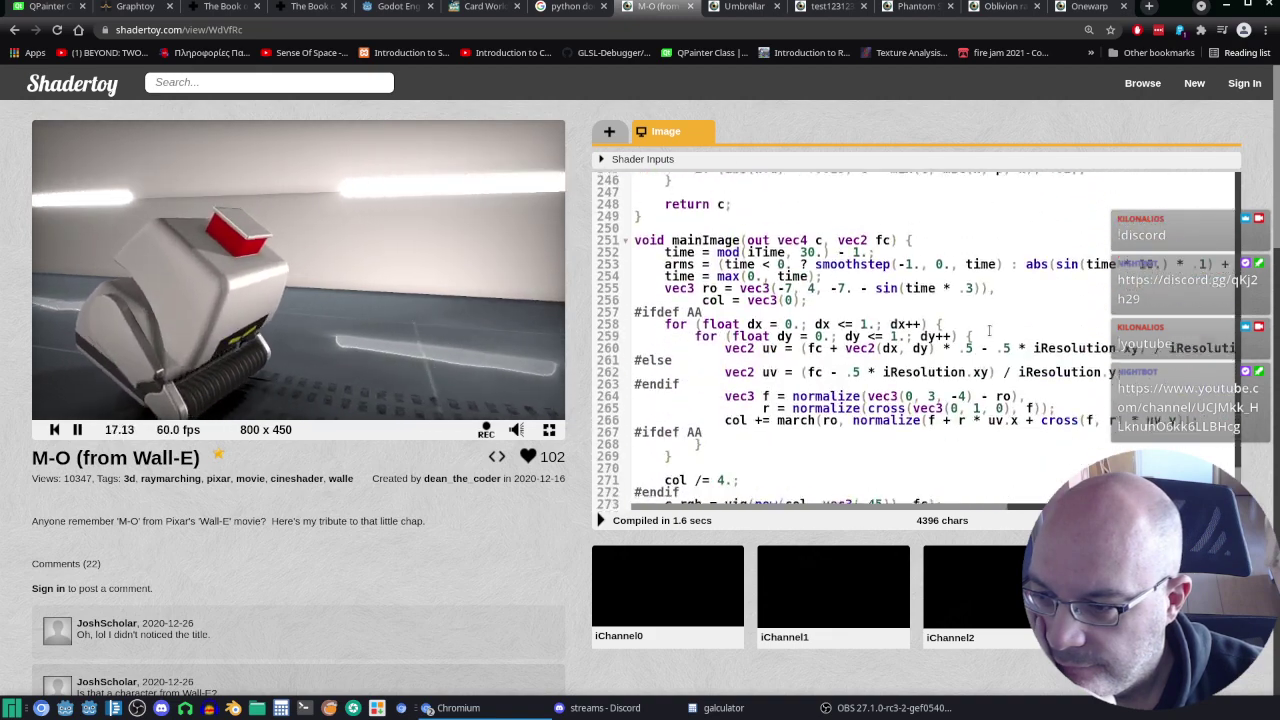
{"action": "scroll", "coordinate": [988, 330], "scroll_direction": "down", "scroll_amount": 1}
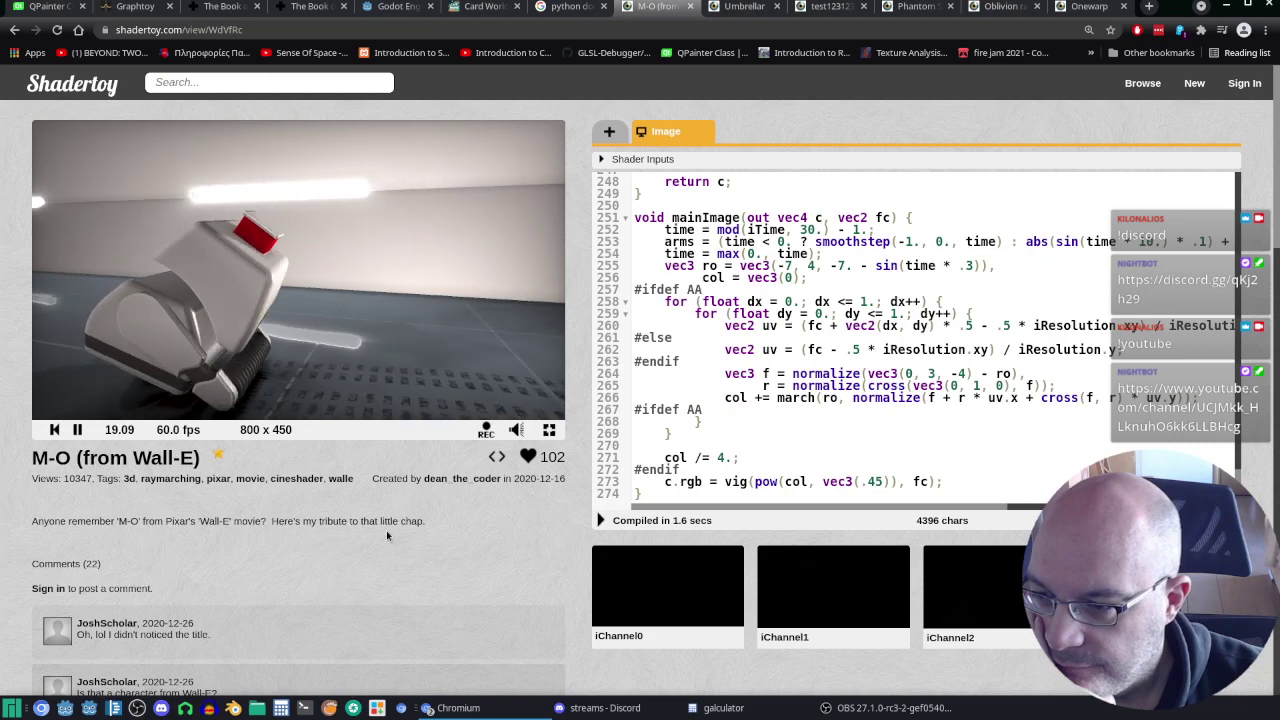
{"action": "scroll", "coordinate": [386, 530], "scroll_direction": "down", "scroll_amount": 3}
{"action": "scroll", "coordinate": [436, 520], "scroll_direction": "down", "scroll_amount": 2}
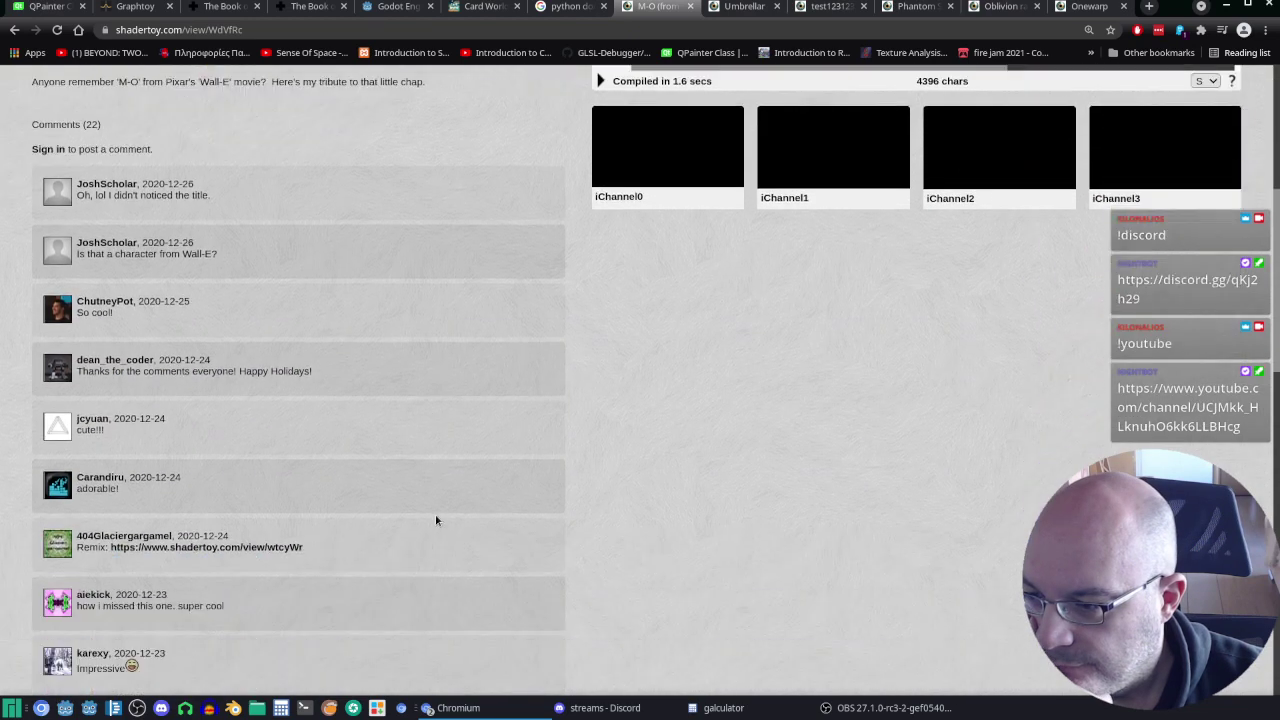
{"action": "scroll", "coordinate": [446, 512], "scroll_direction": "down", "scroll_amount": 2}
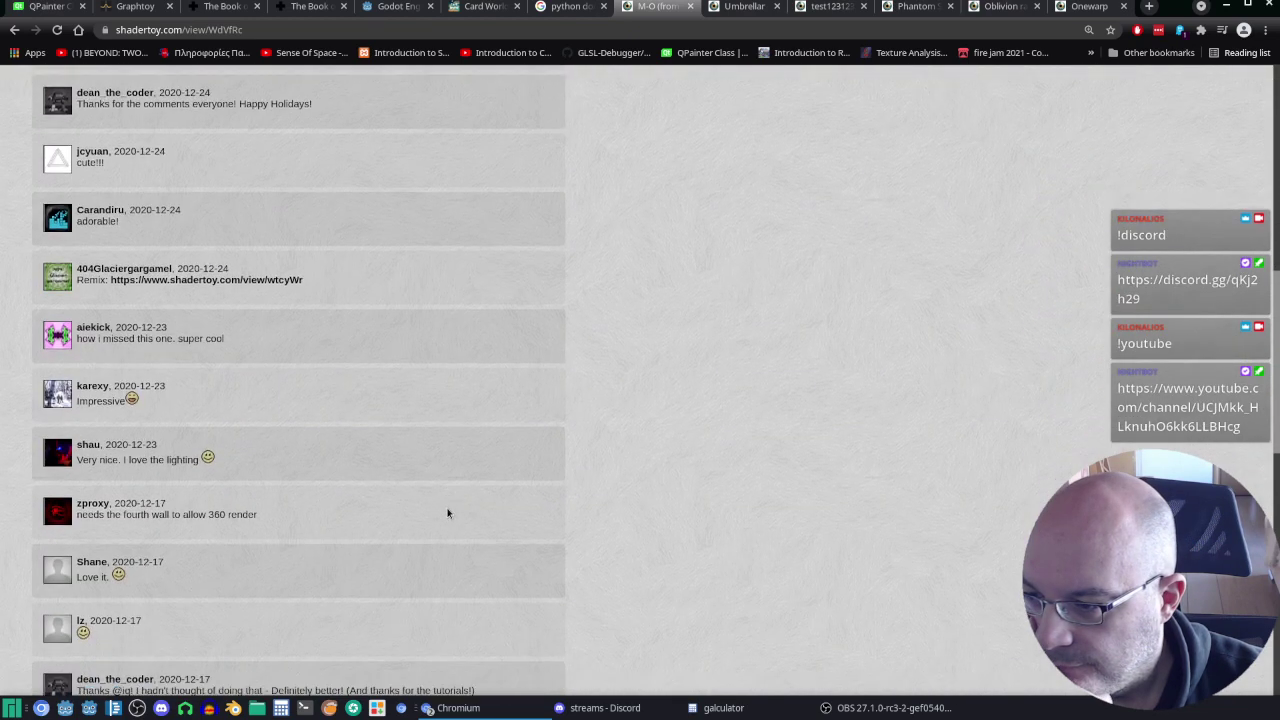
{"action": "scroll", "coordinate": [450, 510], "scroll_direction": "down", "scroll_amount": 3}
{"action": "scroll", "coordinate": [452, 507], "scroll_direction": "down", "scroll_amount": 2}
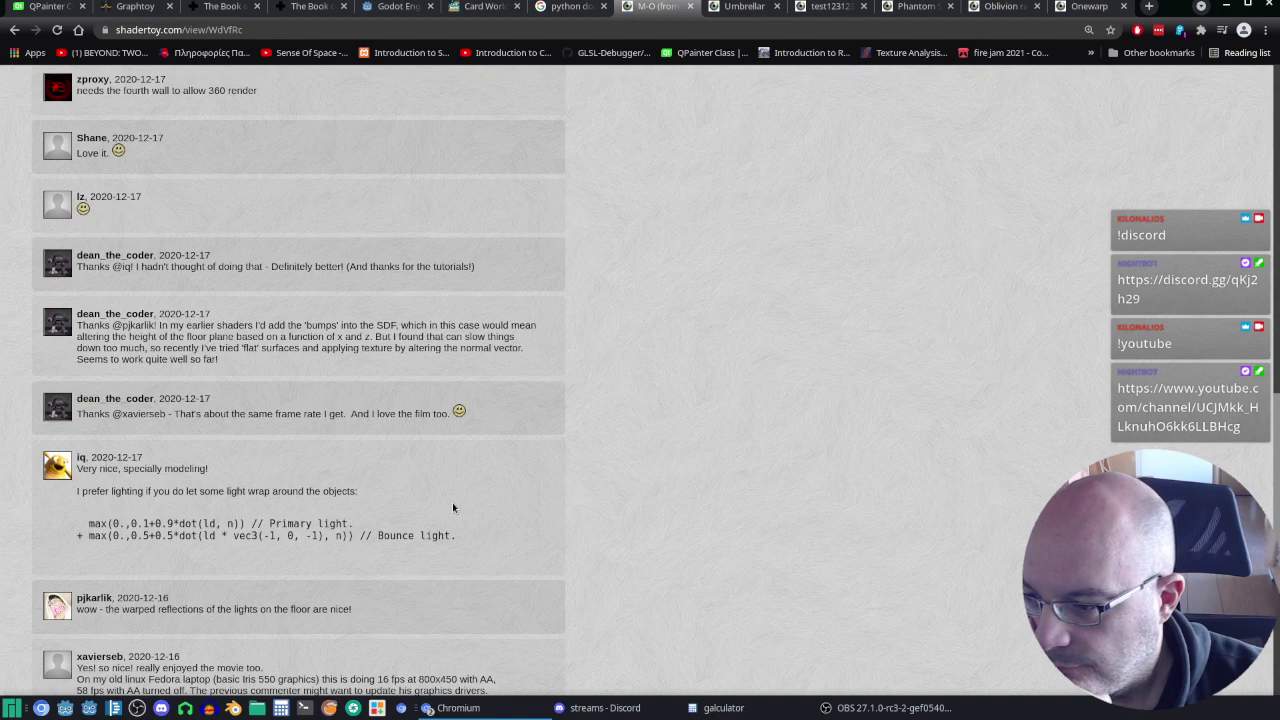
{"action": "scroll", "coordinate": [452, 507], "scroll_direction": "down", "scroll_amount": 1}
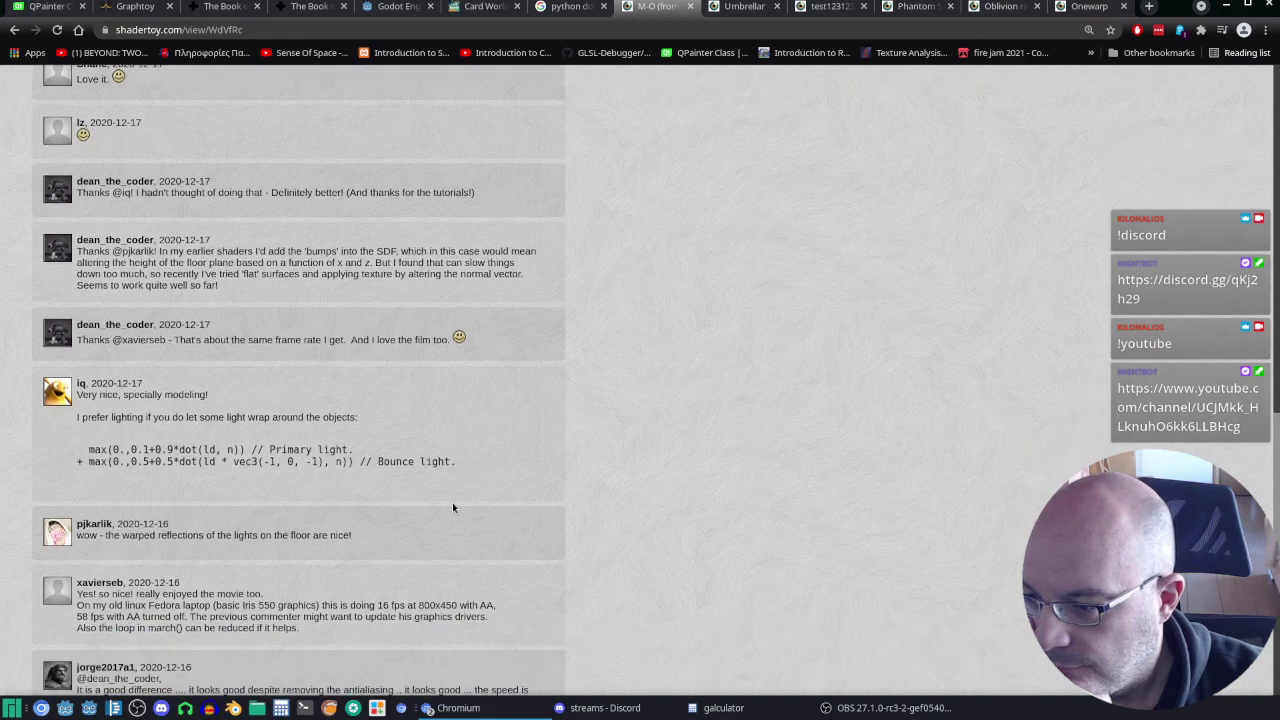
{"action": "scroll", "coordinate": [452, 507], "scroll_direction": "down", "scroll_amount": 2}
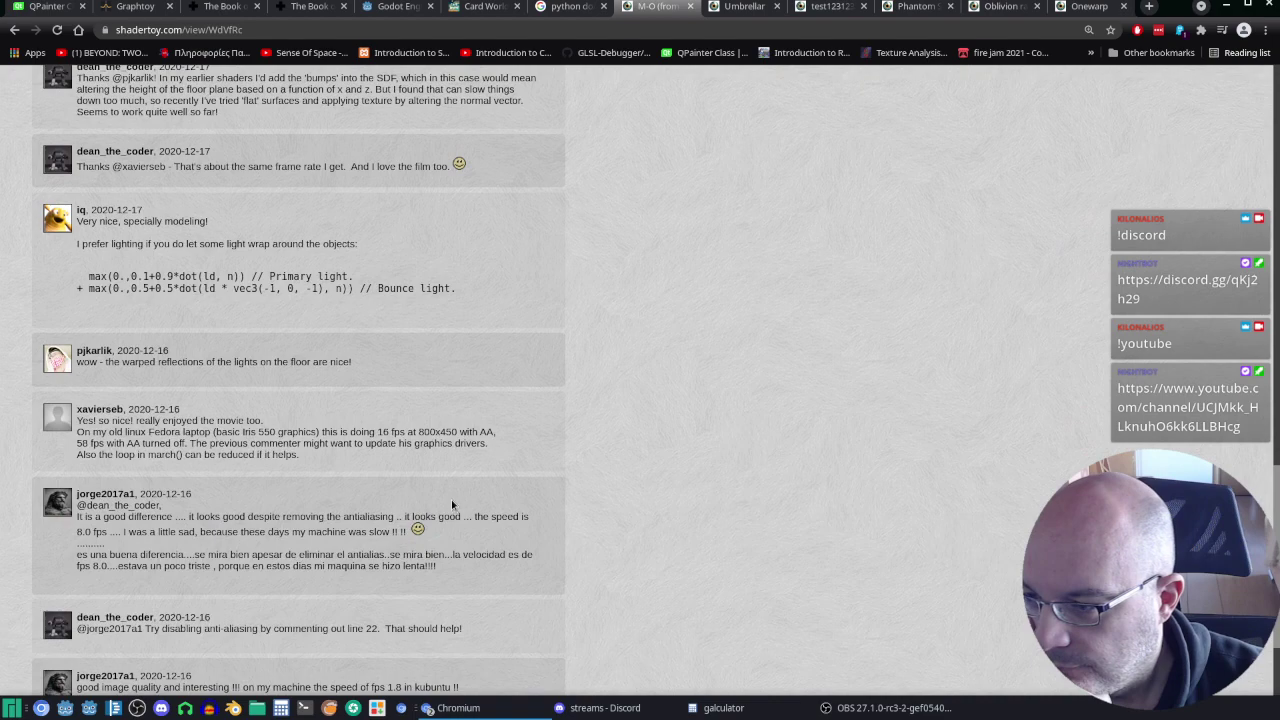
{"action": "scroll", "coordinate": [451, 502], "scroll_direction": "down", "scroll_amount": 2}
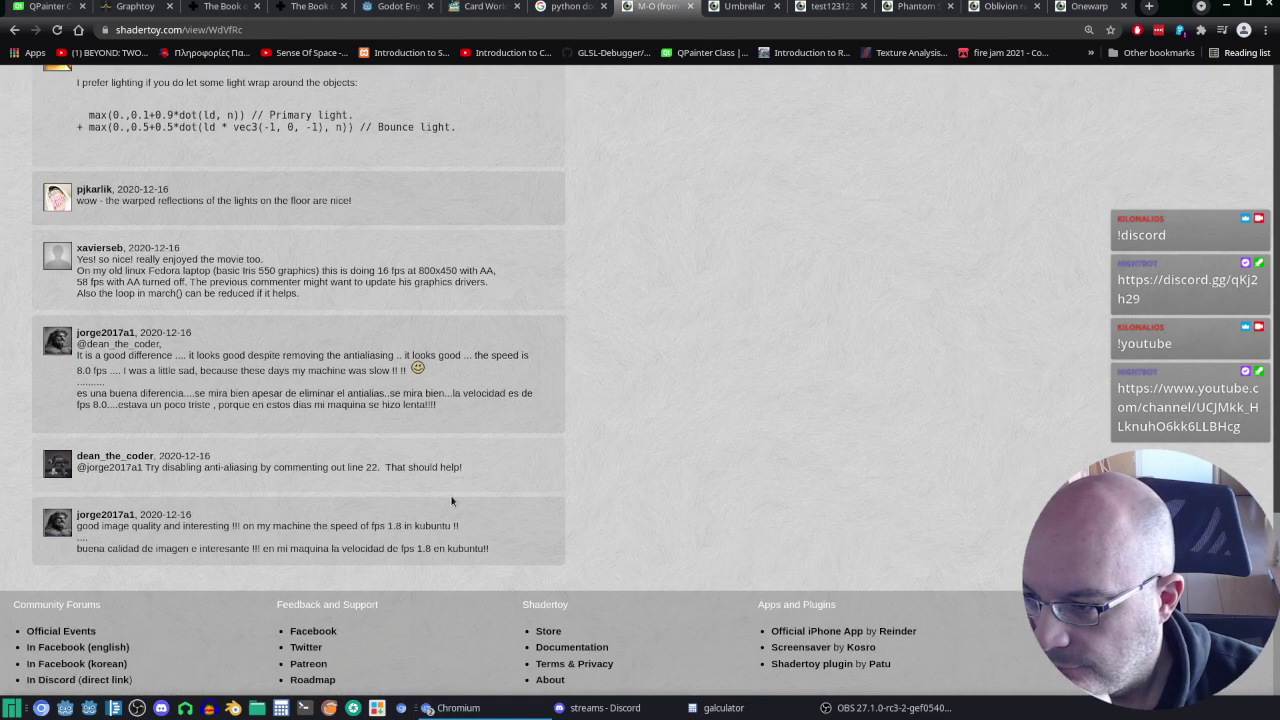
{"action": "scroll", "coordinate": [451, 500], "scroll_direction": "up", "scroll_amount": 3}
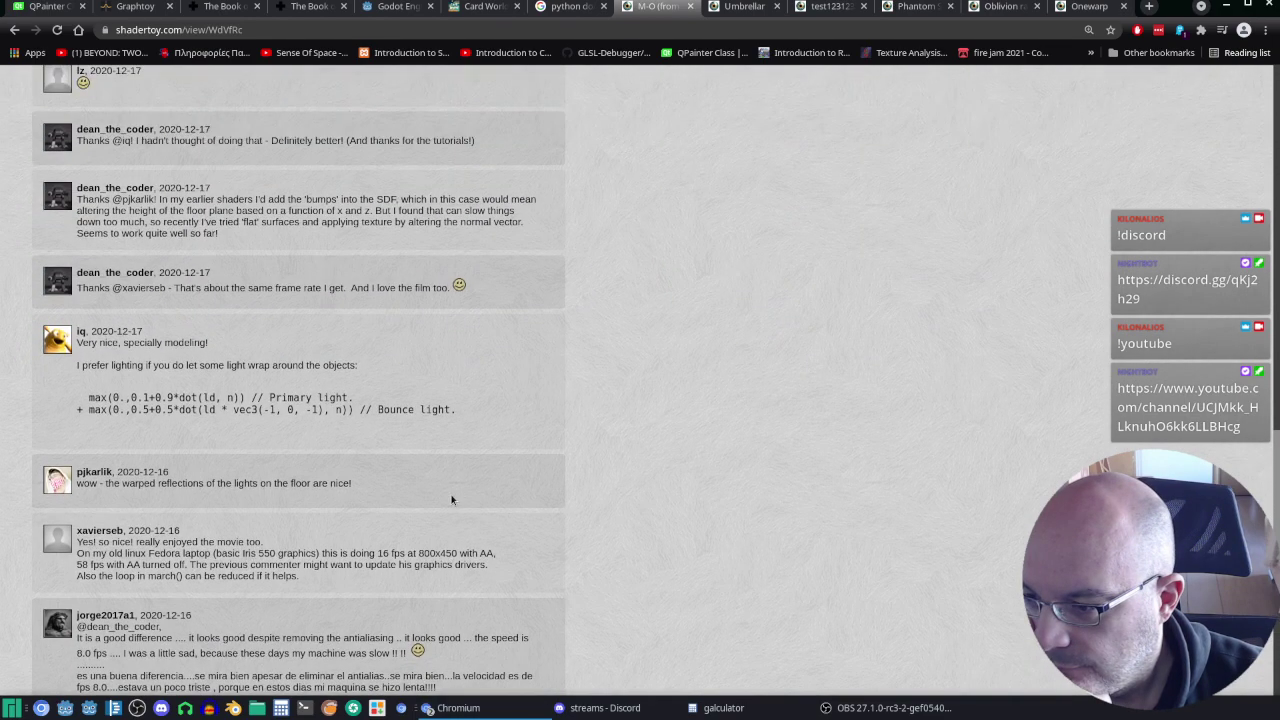
{"action": "scroll", "coordinate": [451, 500], "scroll_direction": "up", "scroll_amount": 5}
{"action": "scroll", "coordinate": [451, 498], "scroll_direction": "up", "scroll_amount": 10}
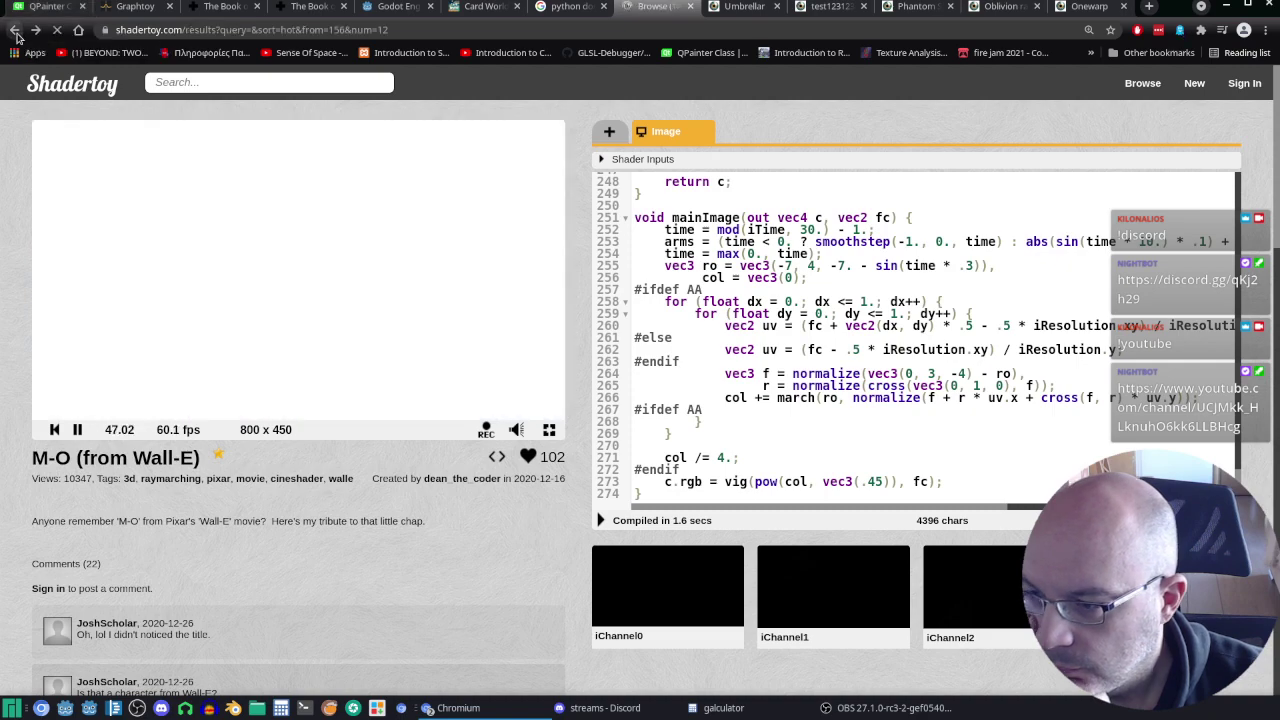
Step: Open prism liquid from Hot results page 15 in a new tab, then load page 16
{"action": "left_click", "coordinate": [16, 33]}
{"action": "scroll", "coordinate": [667, 428], "scroll_direction": "down", "scroll_amount": 3}
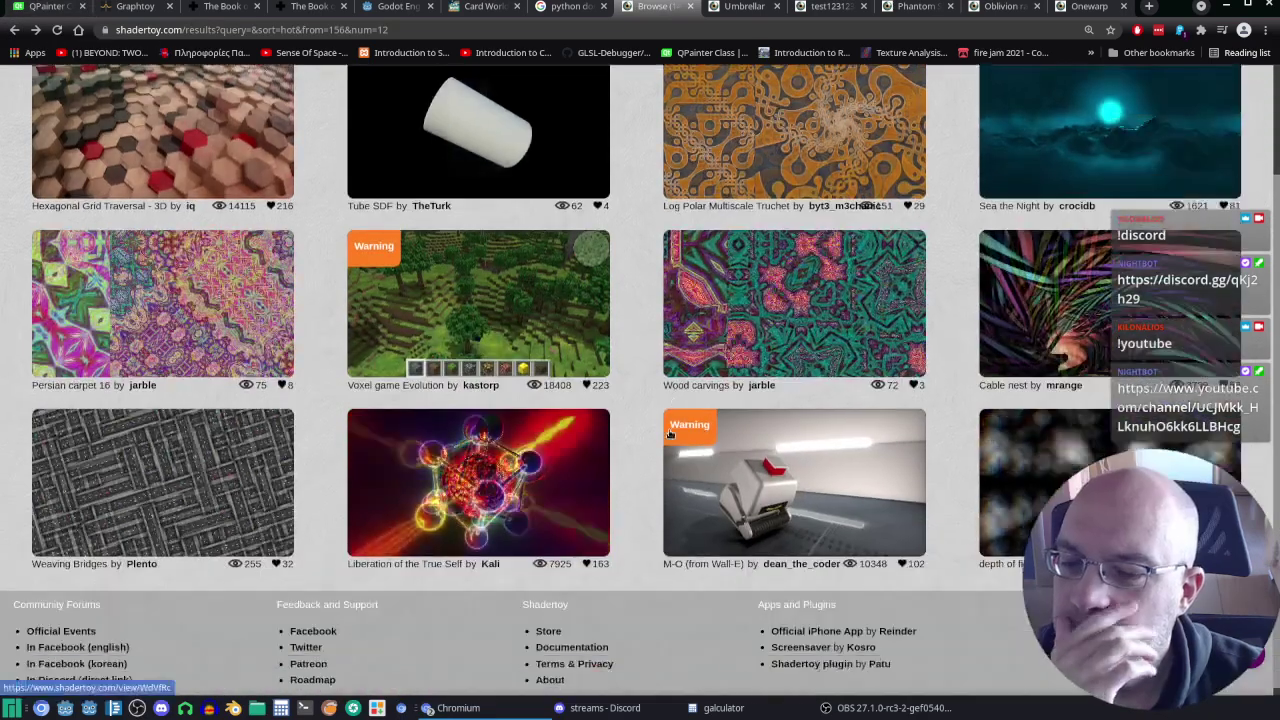
{"action": "scroll", "coordinate": [667, 428], "scroll_direction": "up", "scroll_amount": 3}
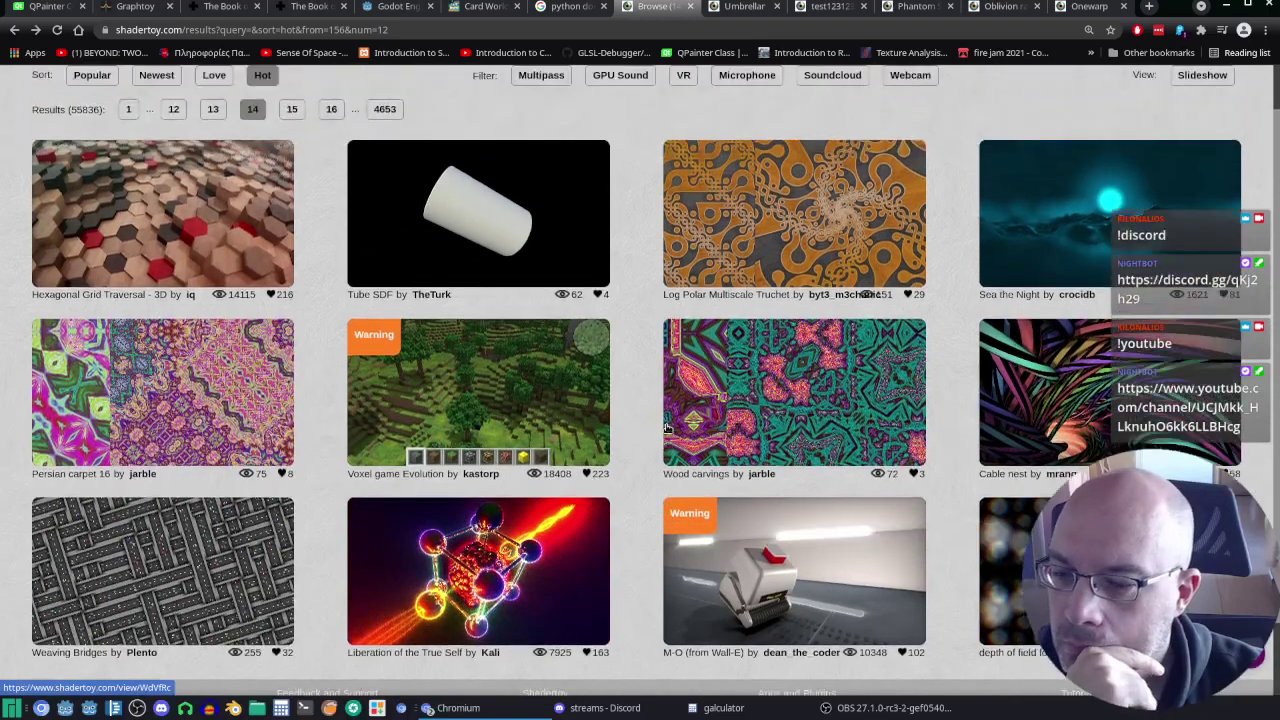
{"action": "left_click", "coordinate": [292, 165]}
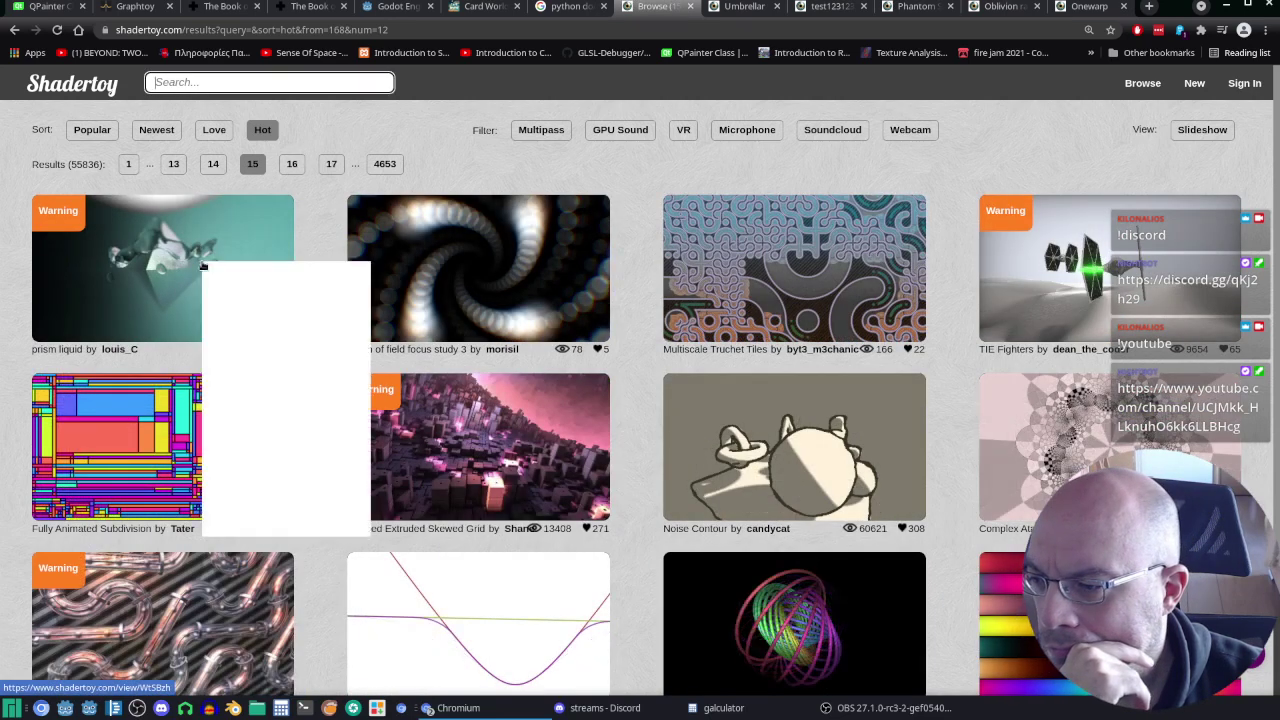
{"action": "left_click", "coordinate": [232, 271]}
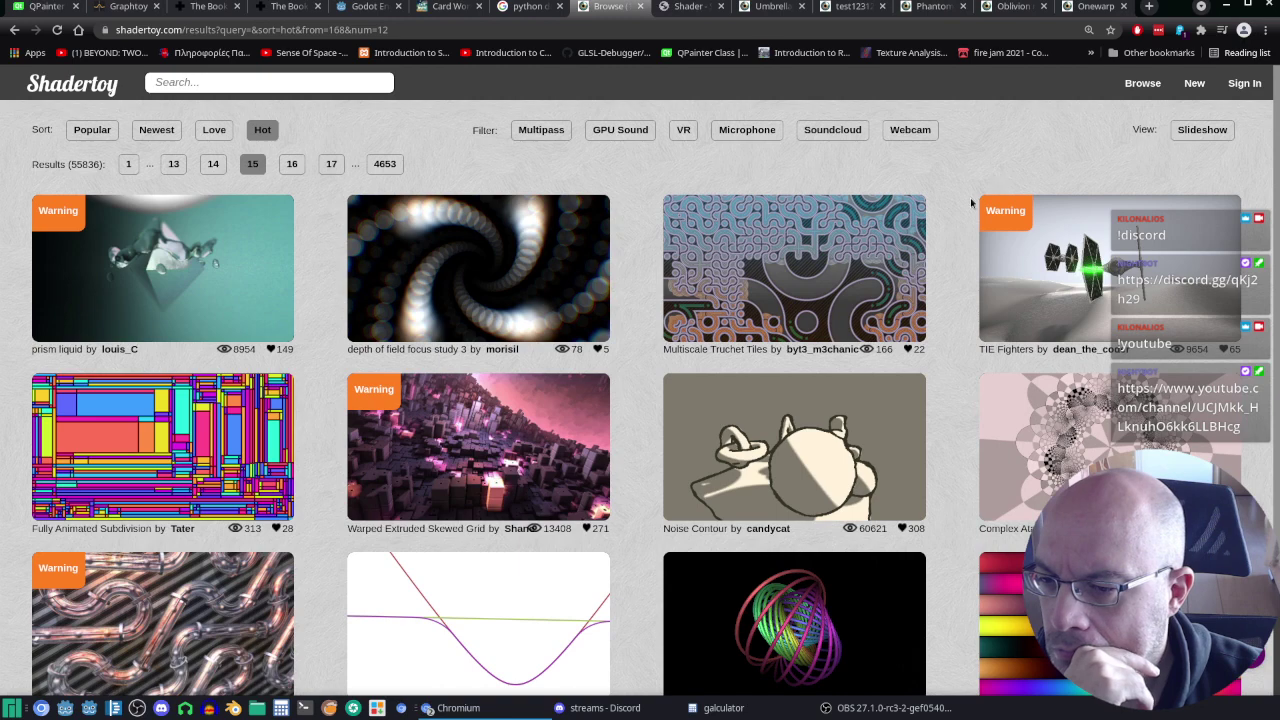
{"action": "scroll", "coordinate": [817, 291], "scroll_direction": "down", "scroll_amount": 3}
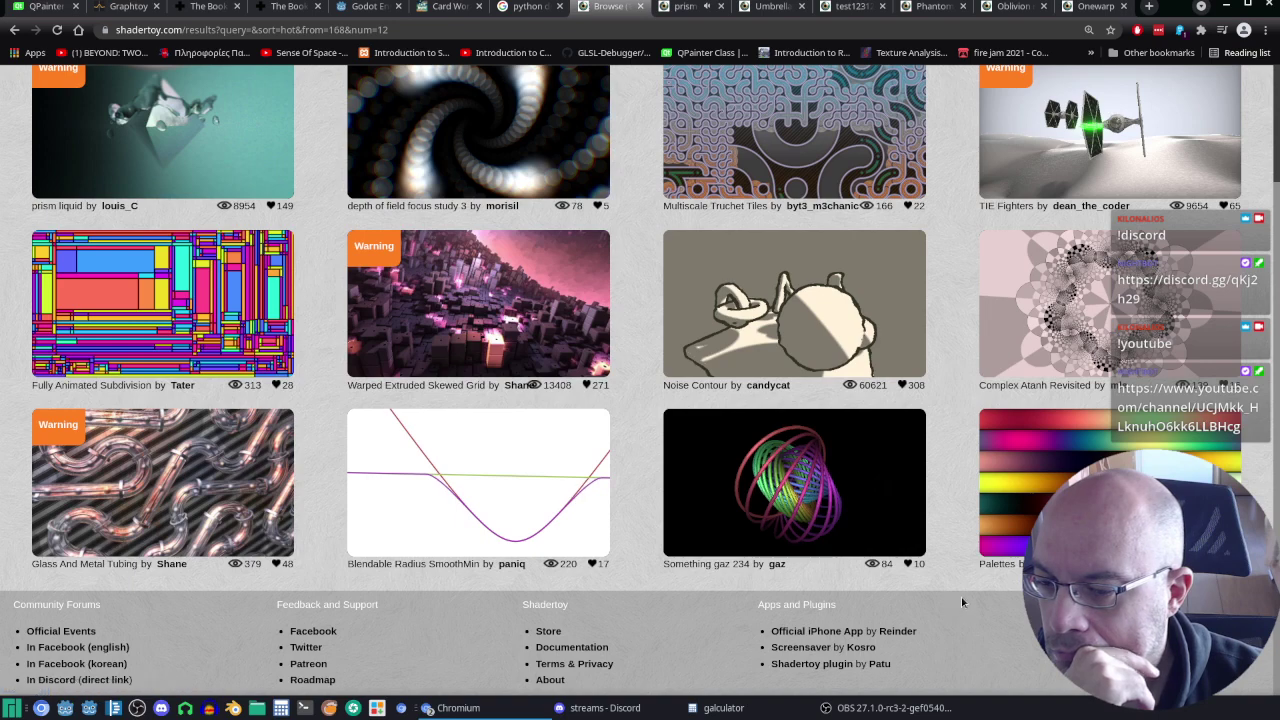
{"action": "scroll", "coordinate": [90, 607], "scroll_direction": "up", "scroll_amount": 3}
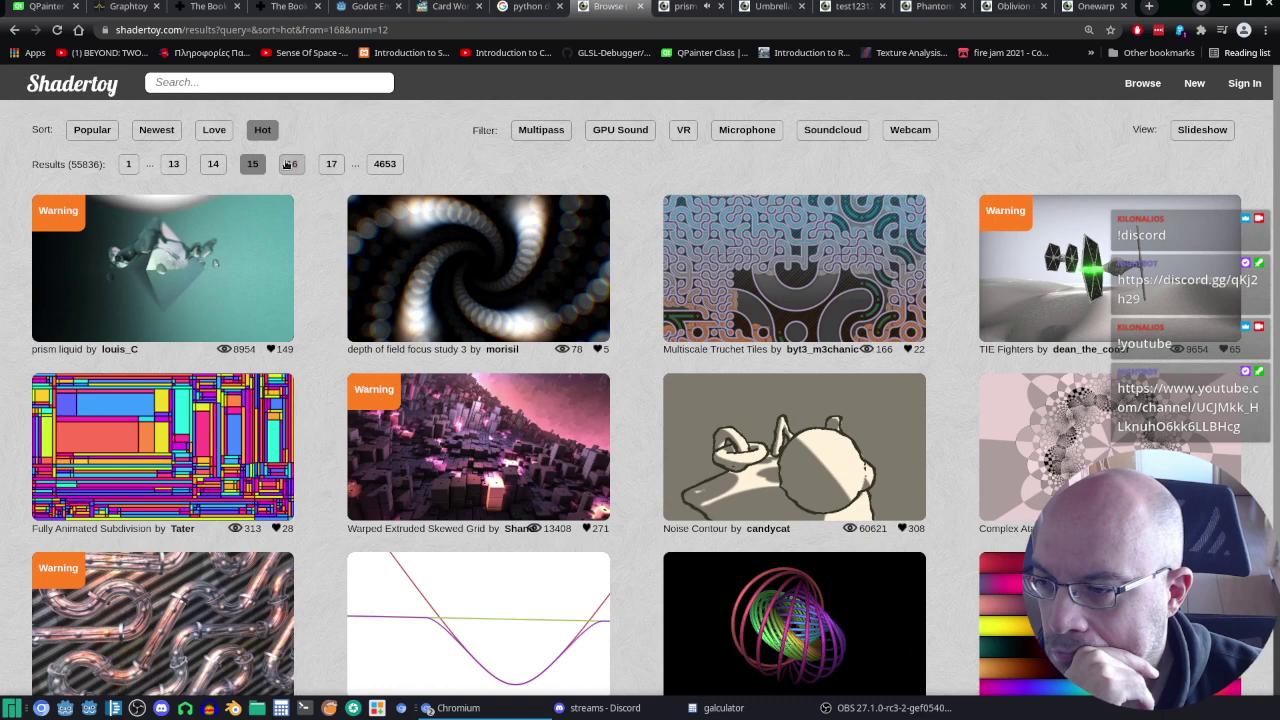
{"action": "left_click", "coordinate": [287, 165]}
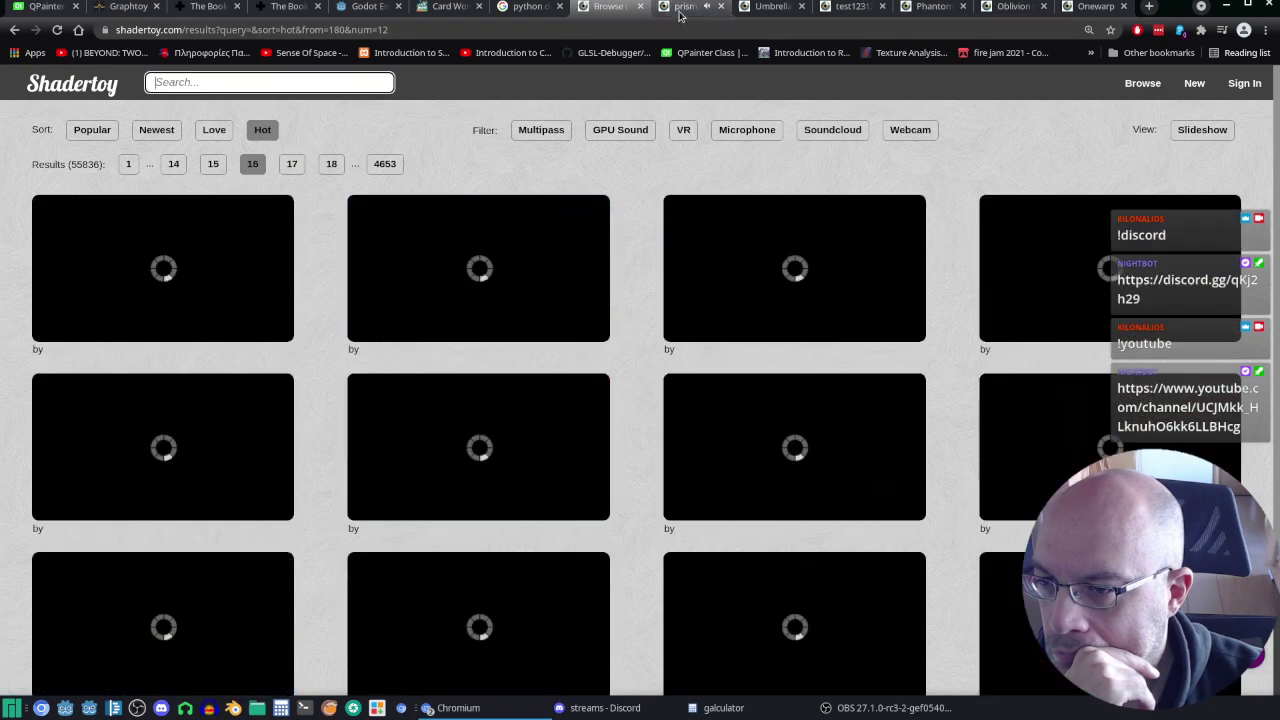
Step: Pause the prism liquid shader's animation, then return to Hot results page 16
{"action": "left_click", "coordinate": [680, 13]}
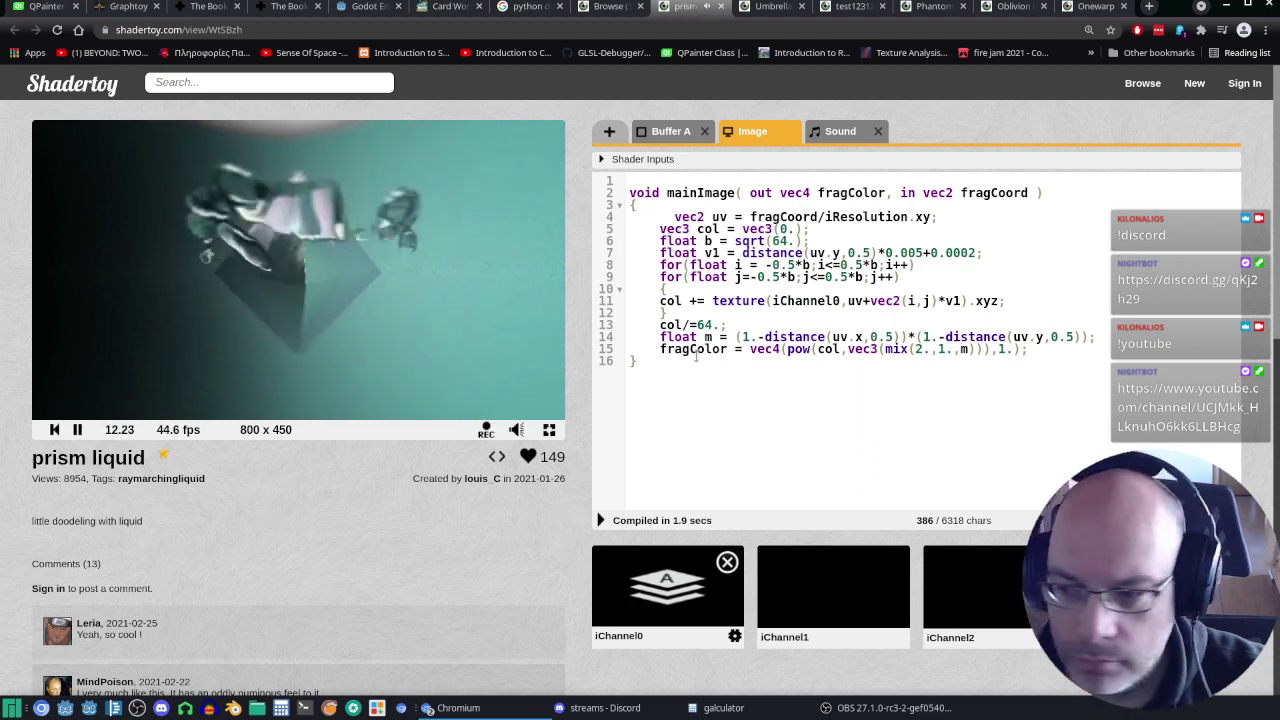
{"action": "left_click", "coordinate": [78, 430]}
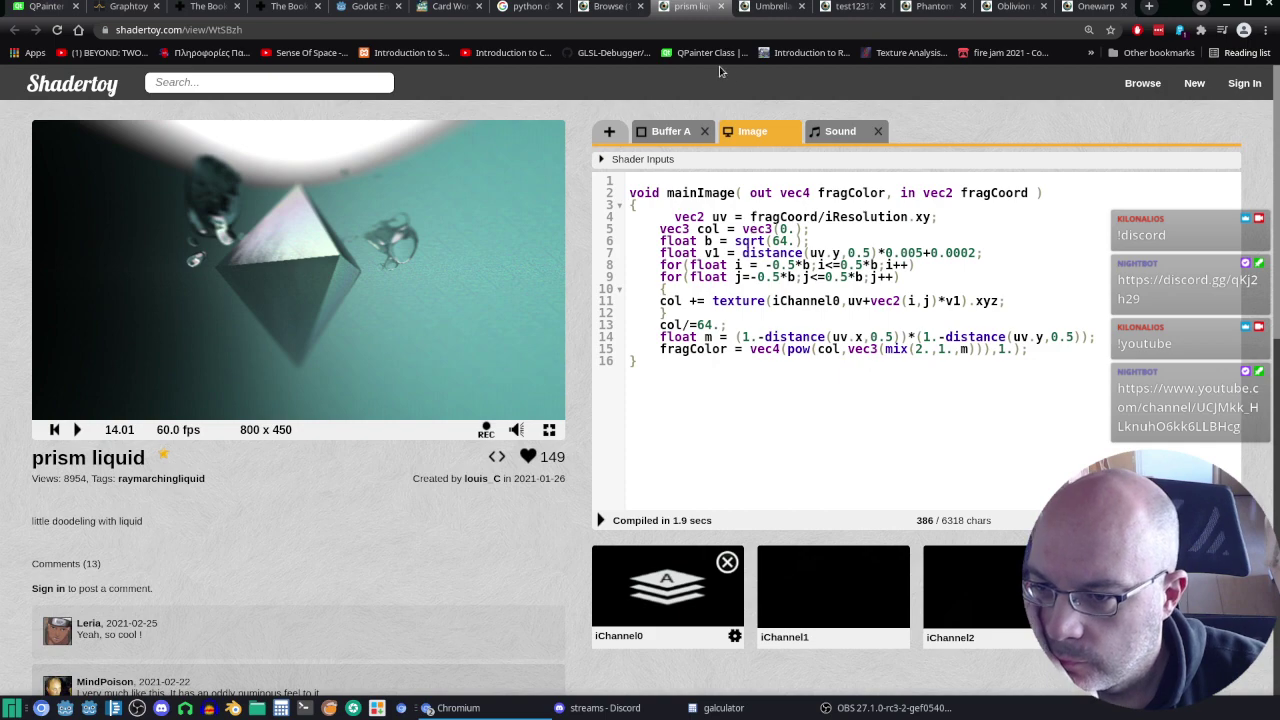
{"action": "left_click", "coordinate": [598, 8]}
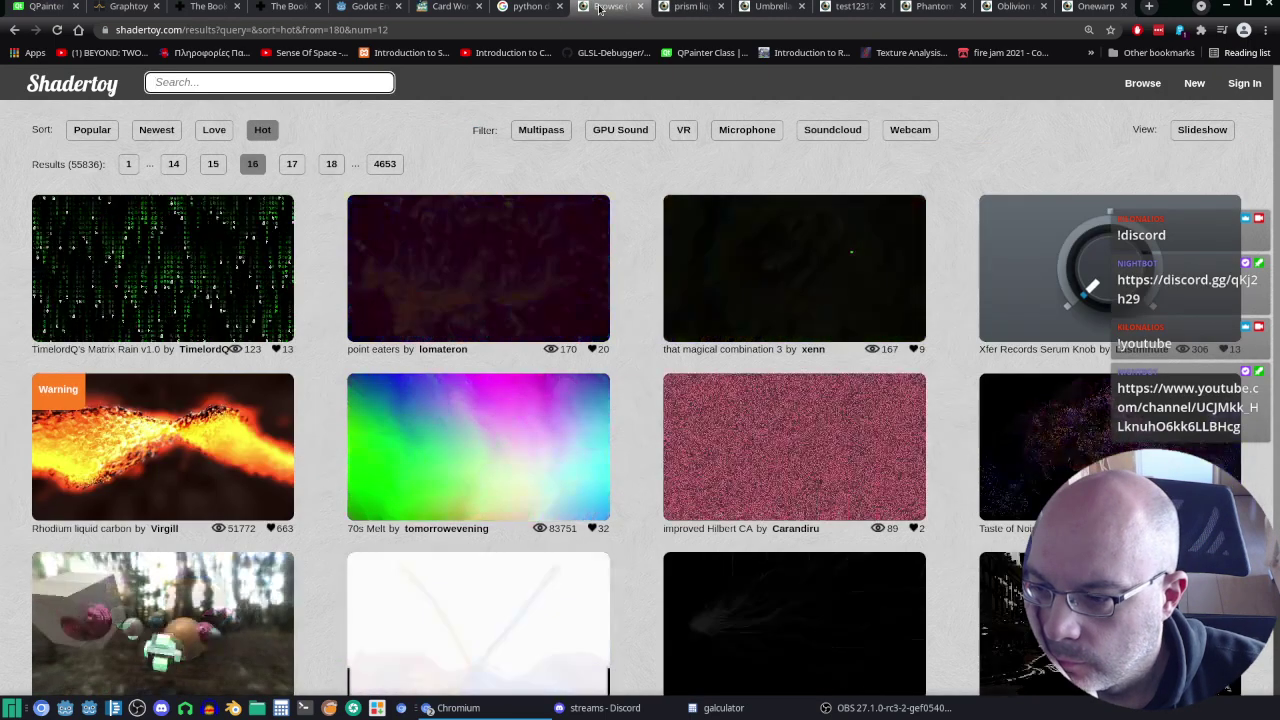
Step: Open Rhodium liquid carbon from the page 16 results in a new tab and switch to it
{"action": "scroll", "coordinate": [674, 236], "scroll_direction": "down", "scroll_amount": 2}
{"action": "scroll", "coordinate": [674, 236], "scroll_direction": "up", "scroll_amount": 2}
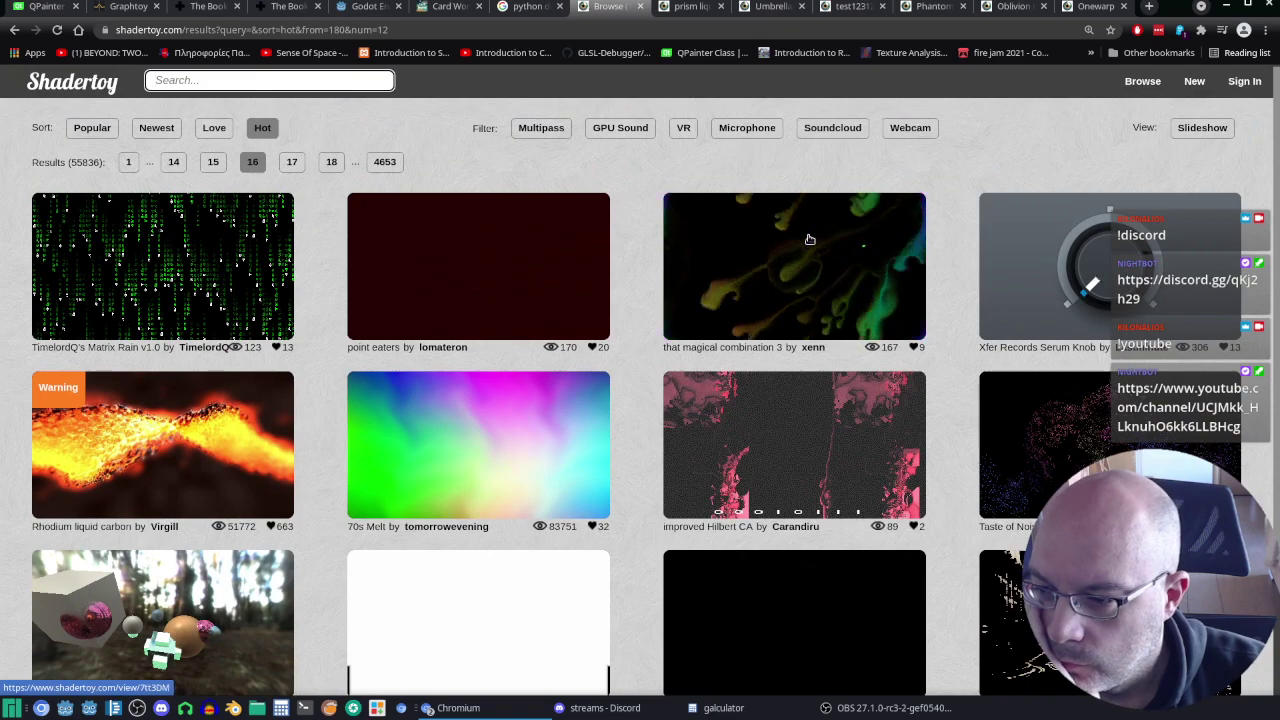
{"action": "scroll", "coordinate": [812, 236], "scroll_direction": "down", "scroll_amount": 1}
{"action": "scroll", "coordinate": [216, 440], "scroll_direction": "up", "scroll_amount": 1}
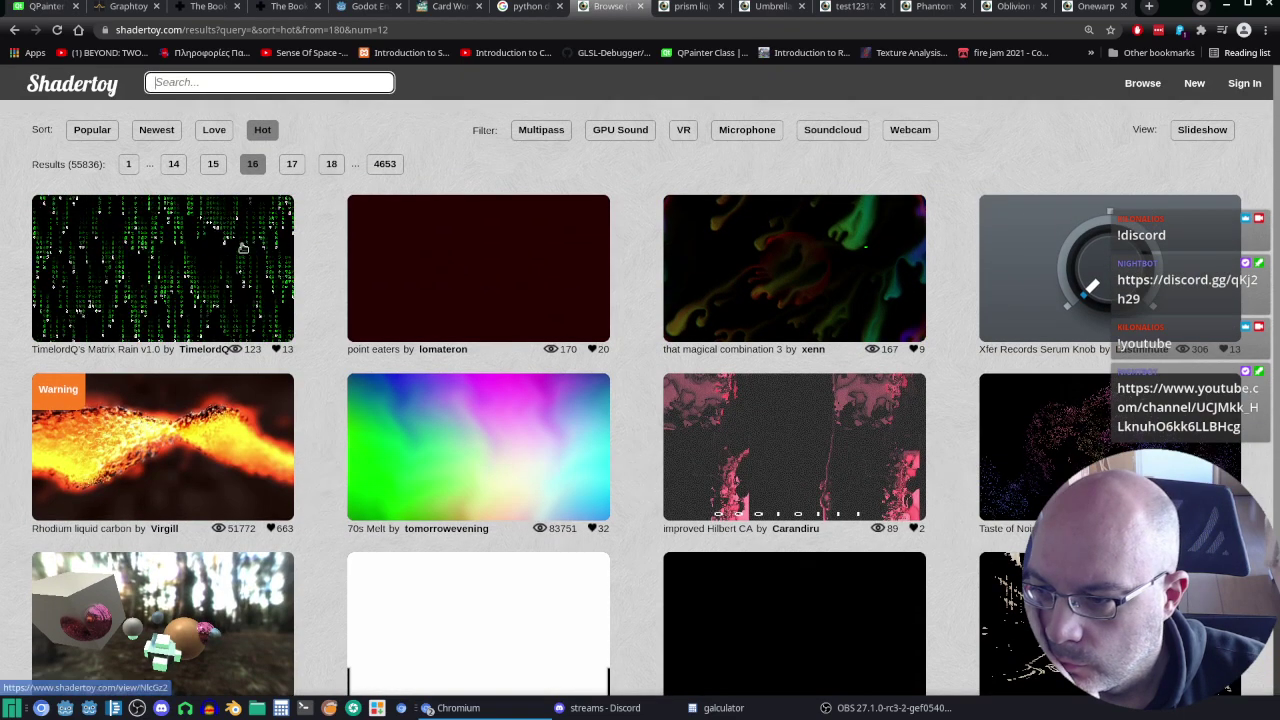
{"action": "right_click", "coordinate": [179, 445]}
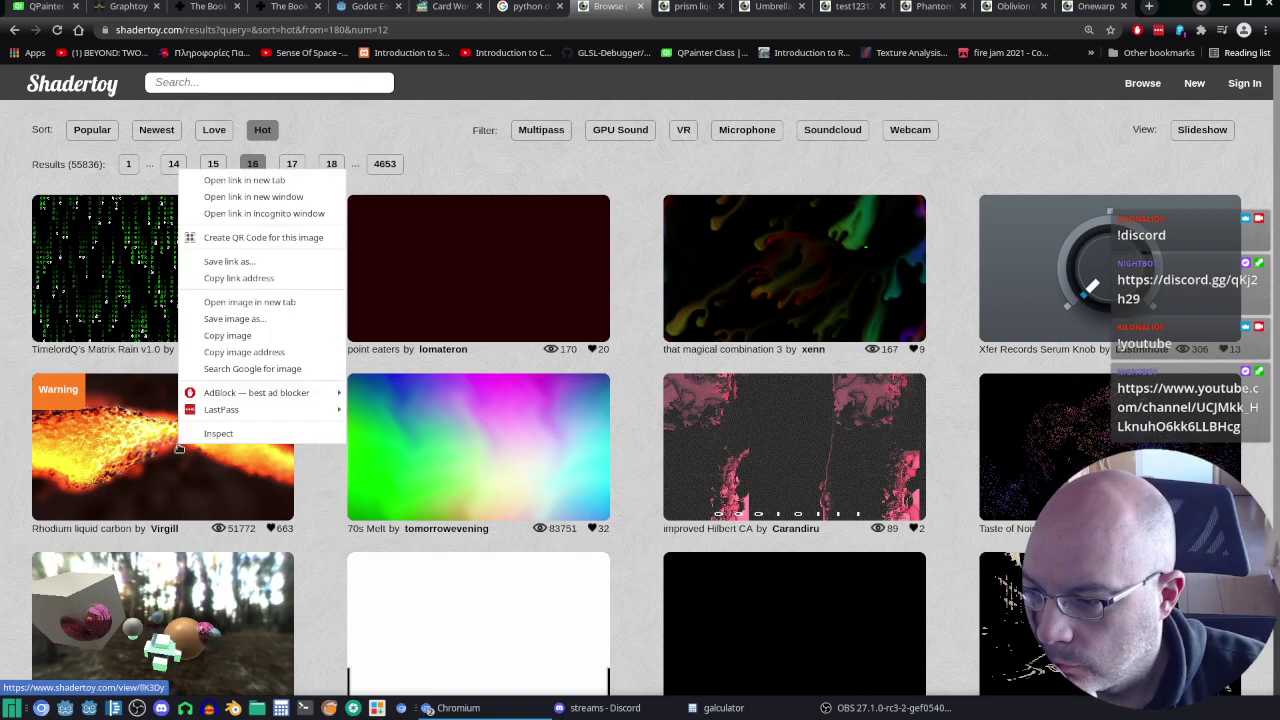
{"action": "left_click", "coordinate": [277, 182]}
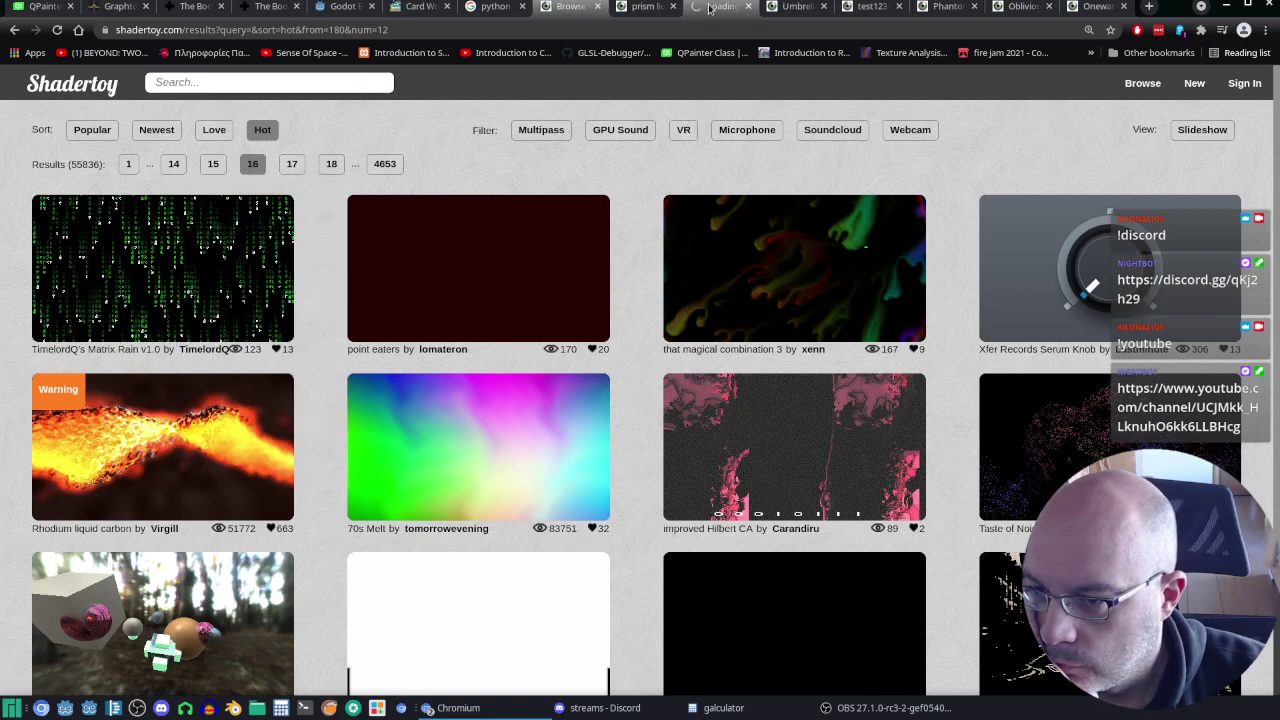
{"action": "left_click", "coordinate": [713, 7]}
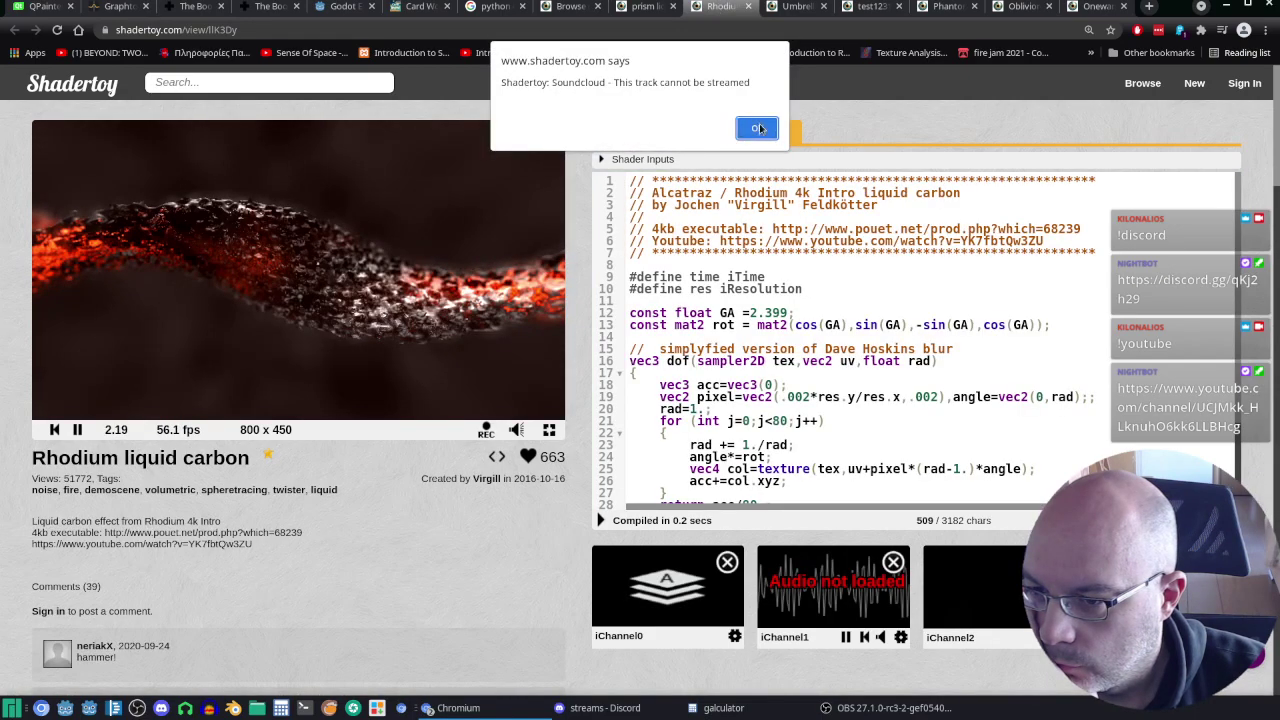
Step: Dismiss the Soundcloud streaming alert and close the Rhodium liquid carbon tab
{"action": "left_click", "coordinate": [757, 128]}
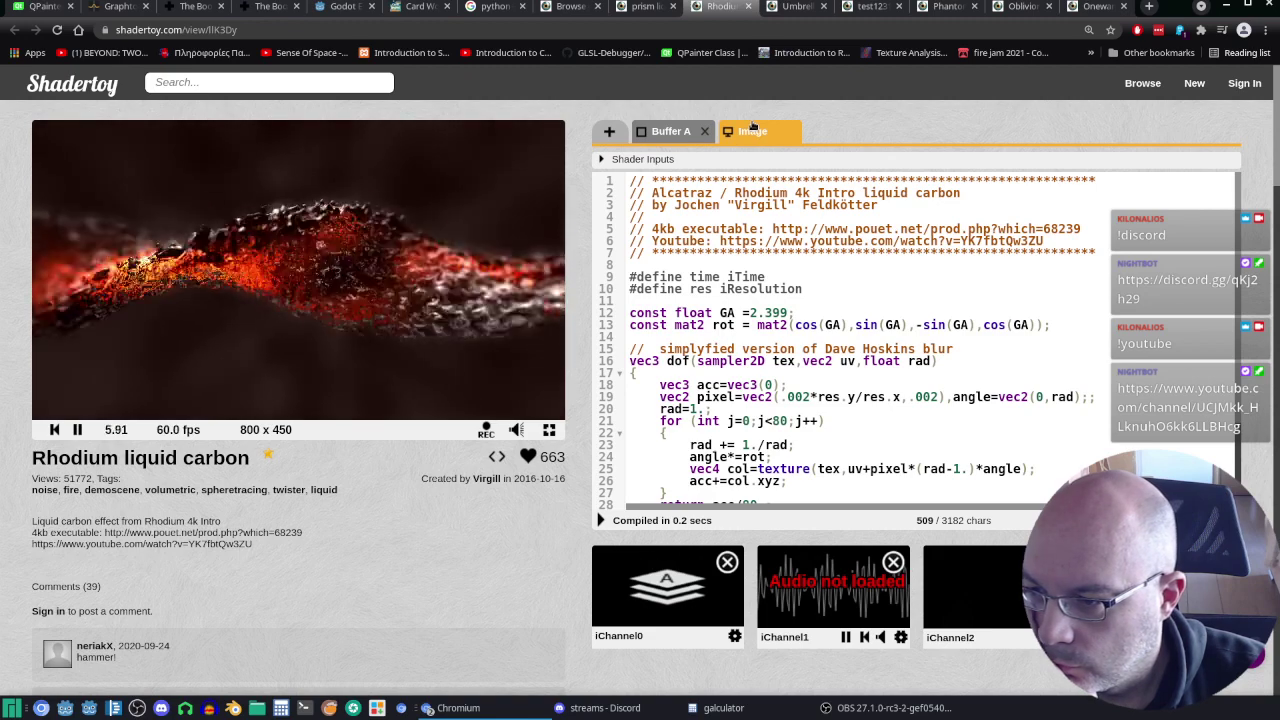
{"action": "left_click", "coordinate": [748, 6]}
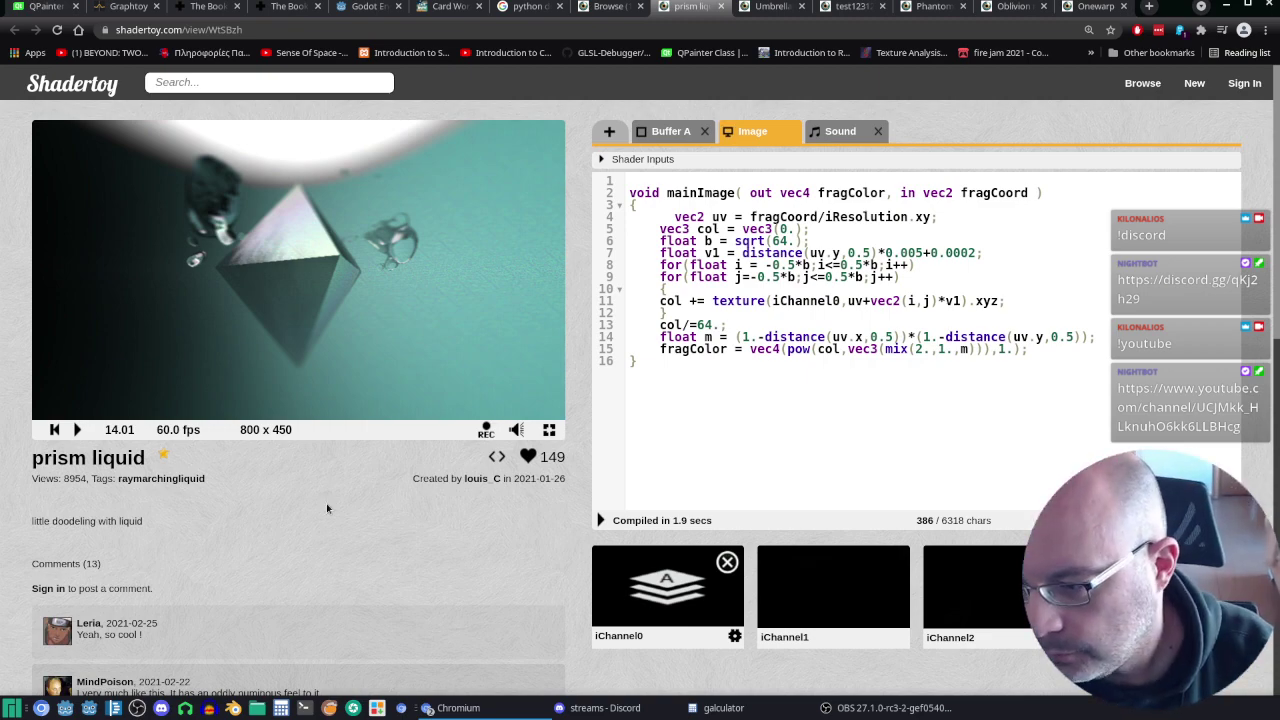
Step: Scroll through prism liquid's Buffer A code, check its Sound pass, and return to the Image pass
{"action": "scroll", "coordinate": [326, 508], "scroll_direction": "down", "scroll_amount": 2}
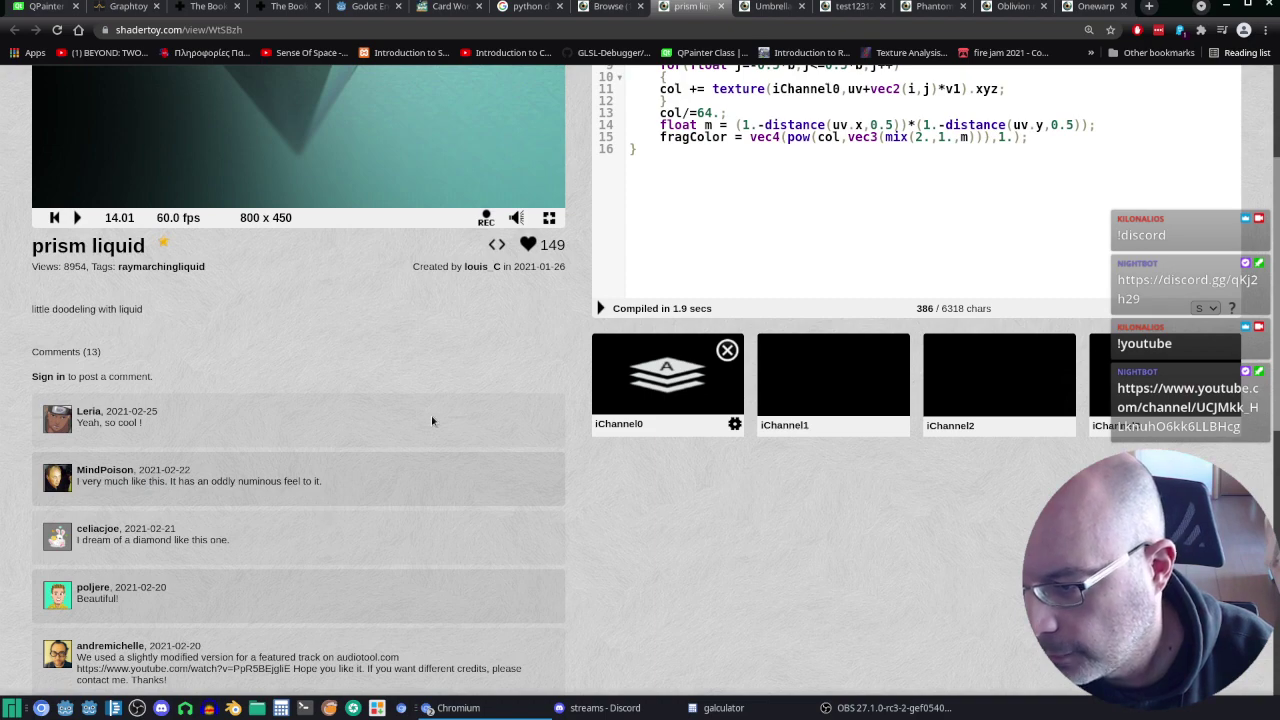
{"action": "scroll", "coordinate": [432, 421], "scroll_direction": "up", "scroll_amount": 2}
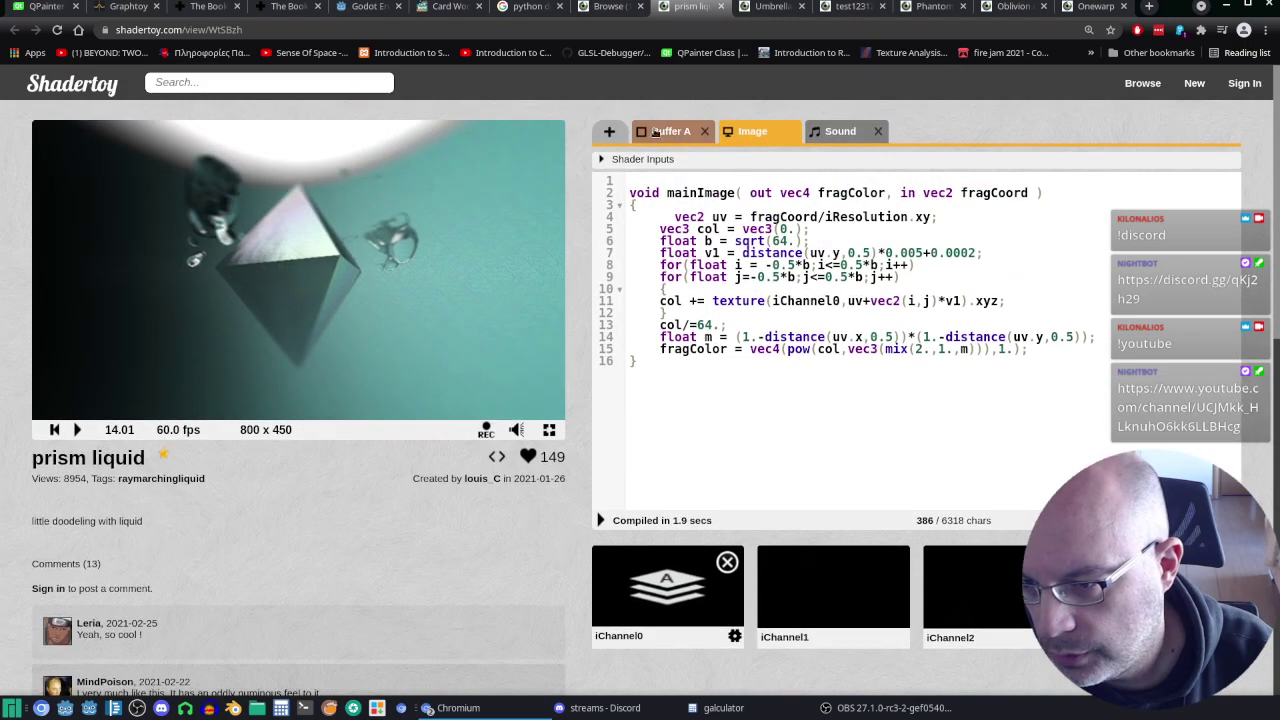
{"action": "left_click", "coordinate": [667, 133]}
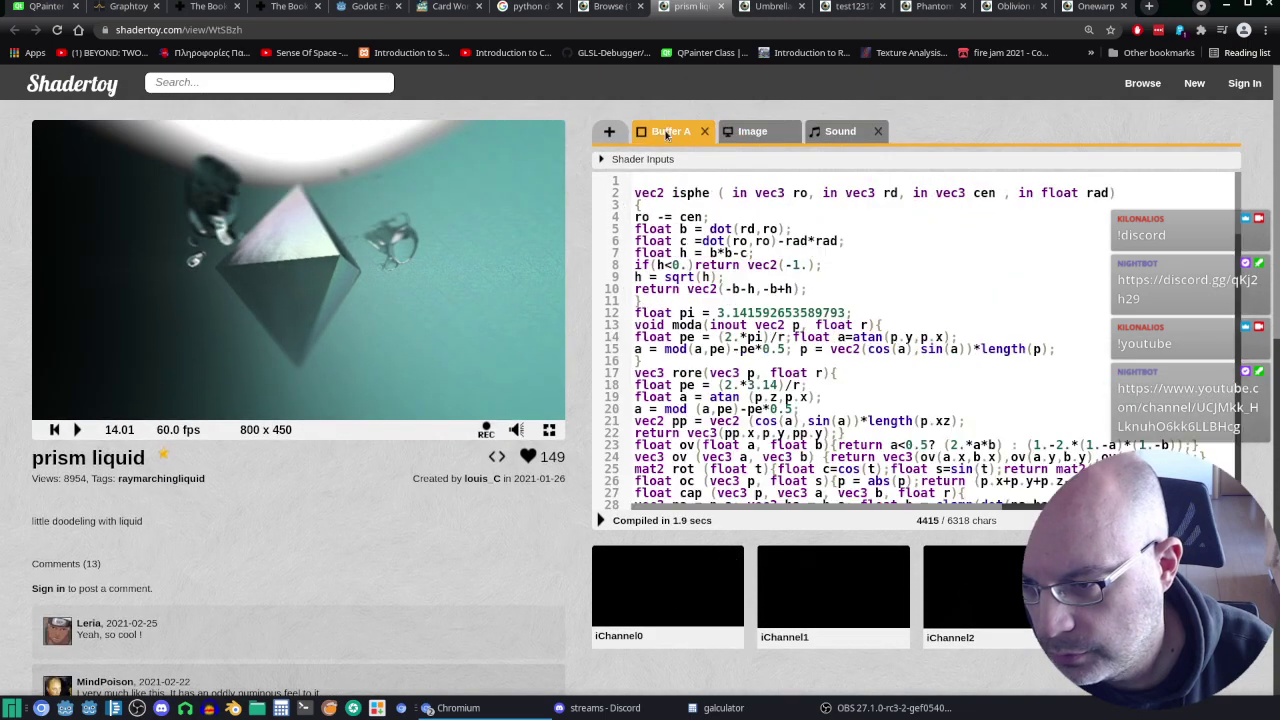
{"action": "scroll", "coordinate": [1016, 366], "scroll_direction": "down", "scroll_amount": 3}
{"action": "scroll", "coordinate": [1012, 360], "scroll_direction": "down", "scroll_amount": 5}
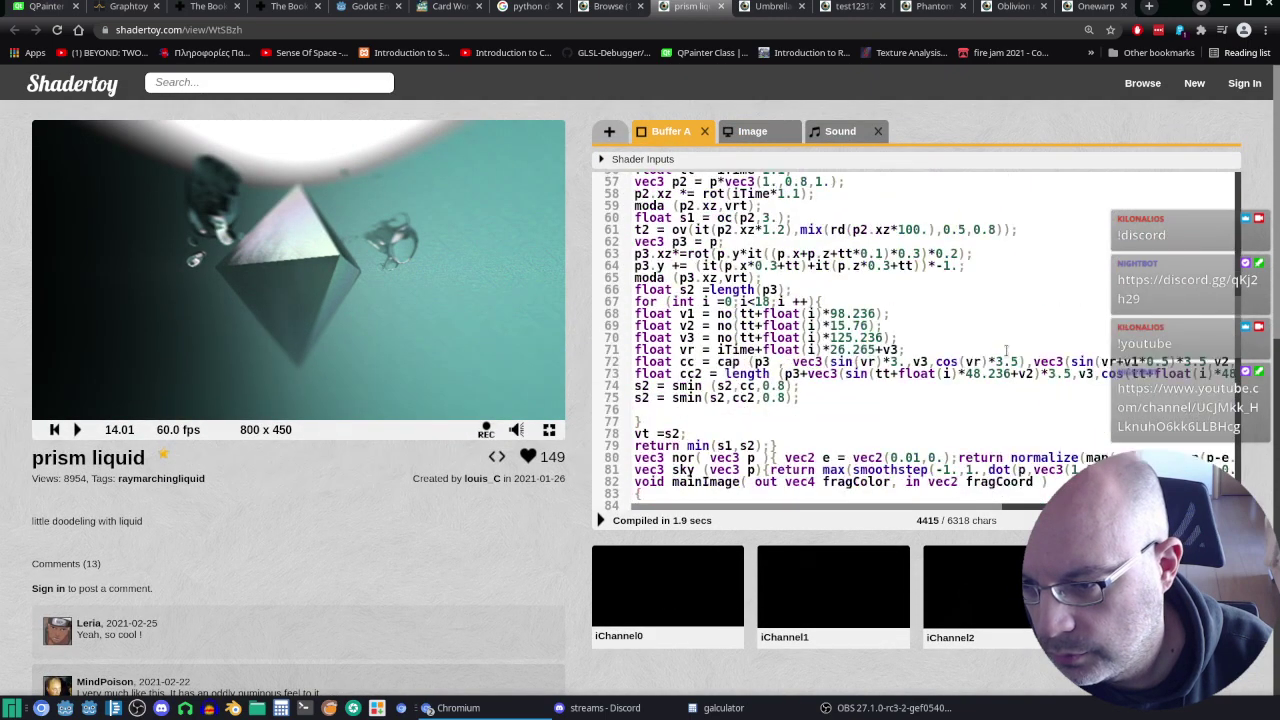
{"action": "scroll", "coordinate": [1006, 350], "scroll_direction": "down", "scroll_amount": 4}
{"action": "scroll", "coordinate": [1001, 341], "scroll_direction": "down", "scroll_amount": 3}
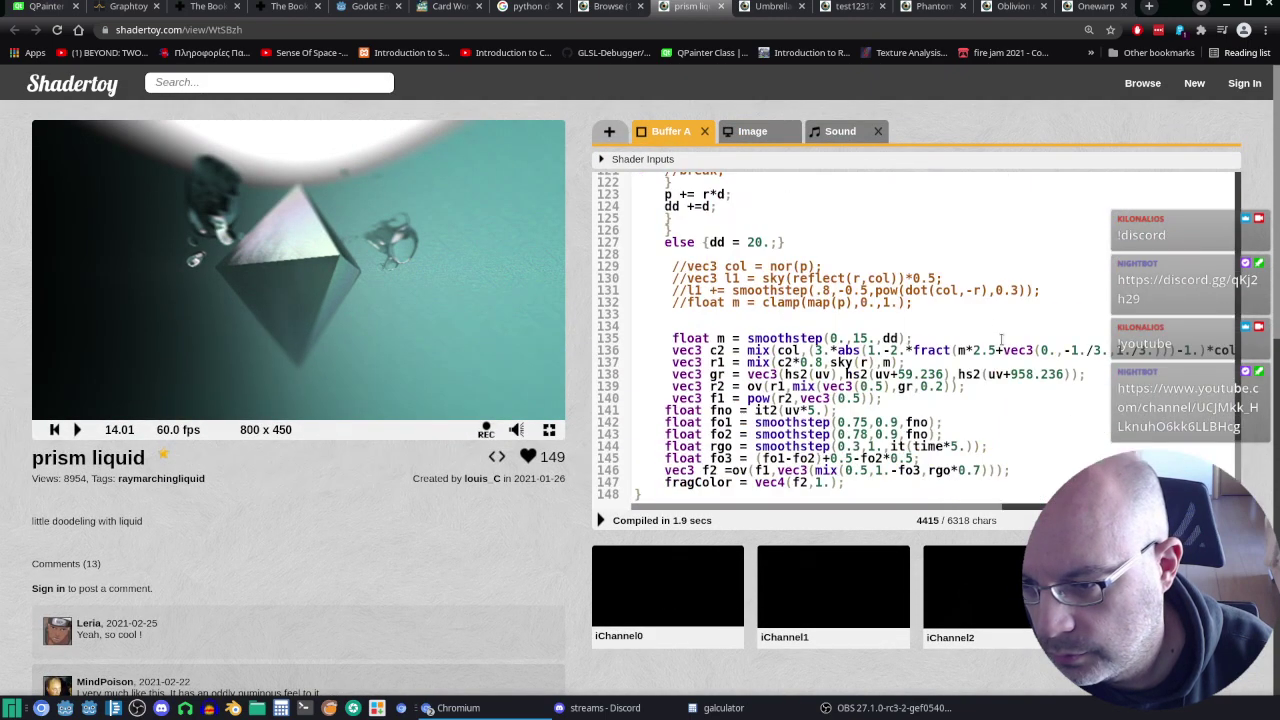
{"action": "left_click", "coordinate": [833, 136]}
{"action": "left_click", "coordinate": [744, 135]}
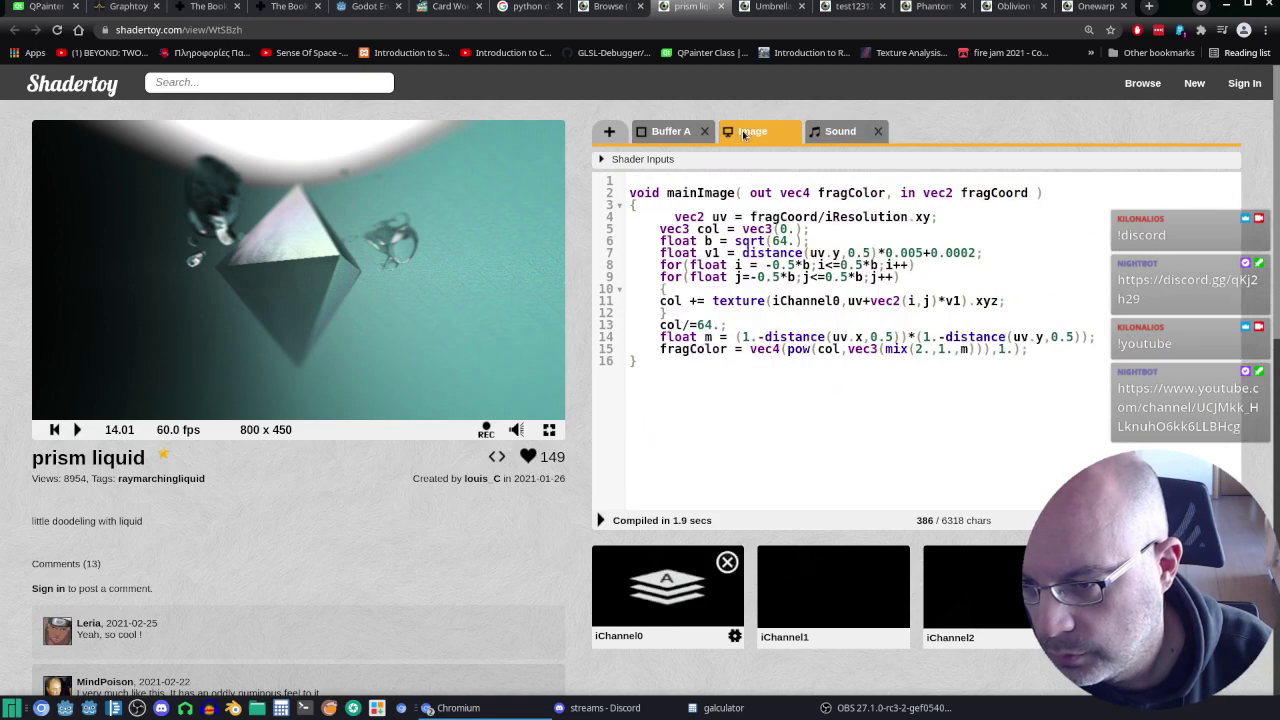
{"action": "left_click", "coordinate": [723, 7]}
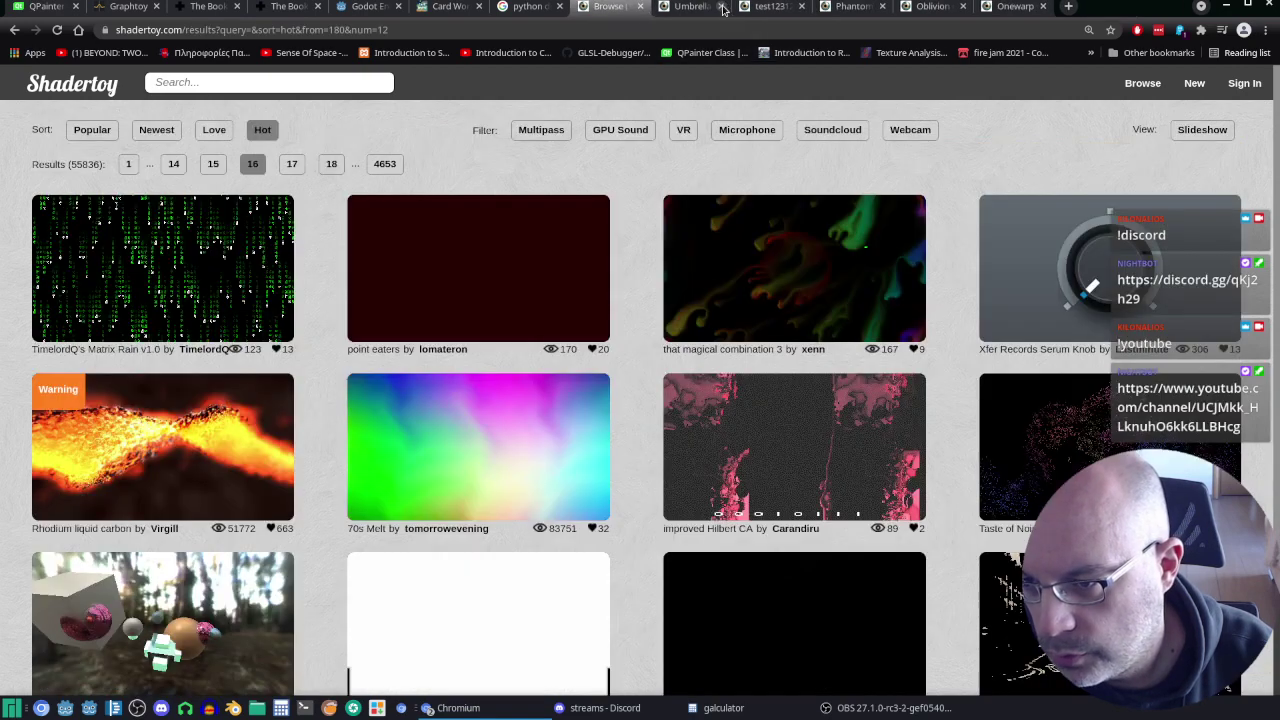
{"action": "left_click", "coordinate": [697, 6]}
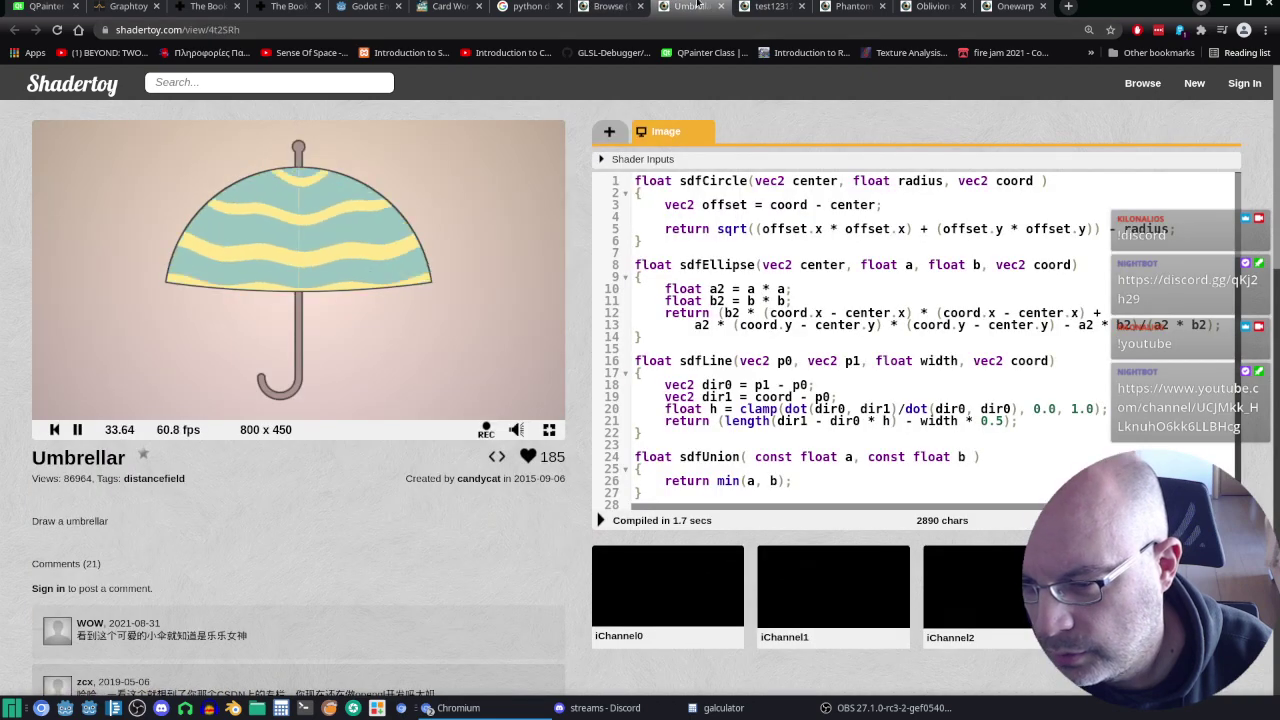
{"action": "left_click", "coordinate": [772, 8]}
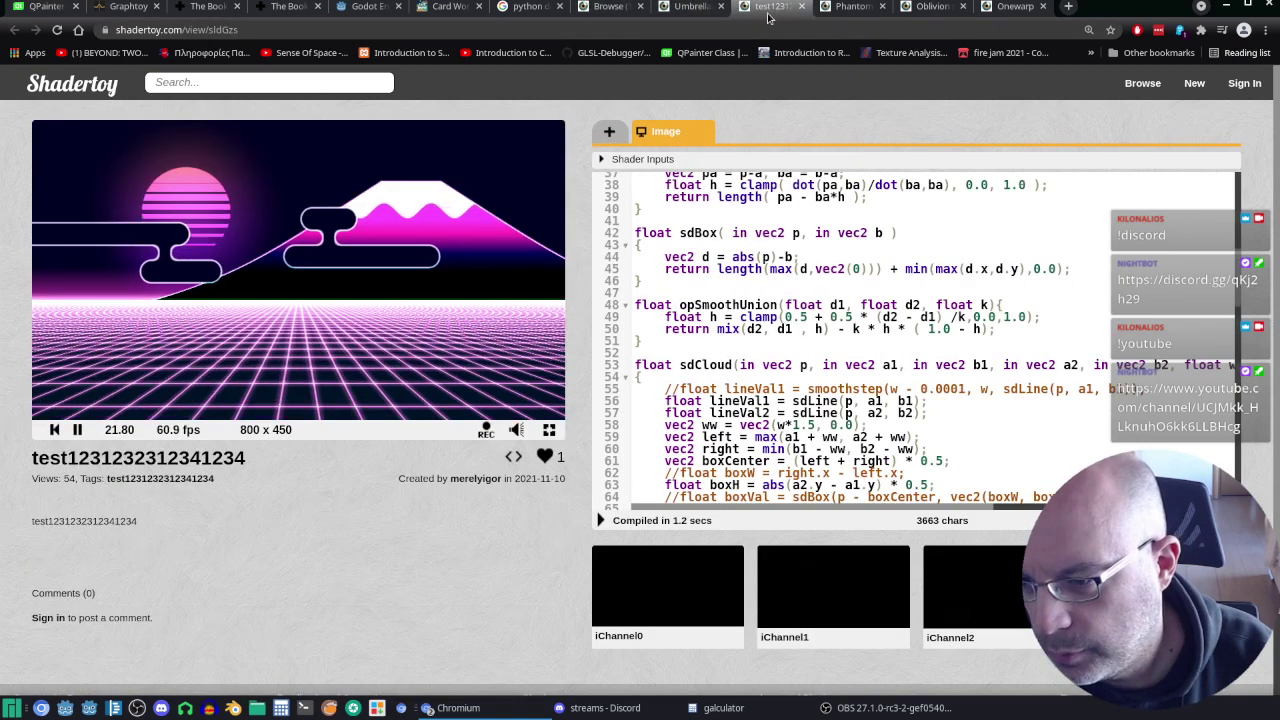
{"action": "left_click", "coordinate": [852, 8]}
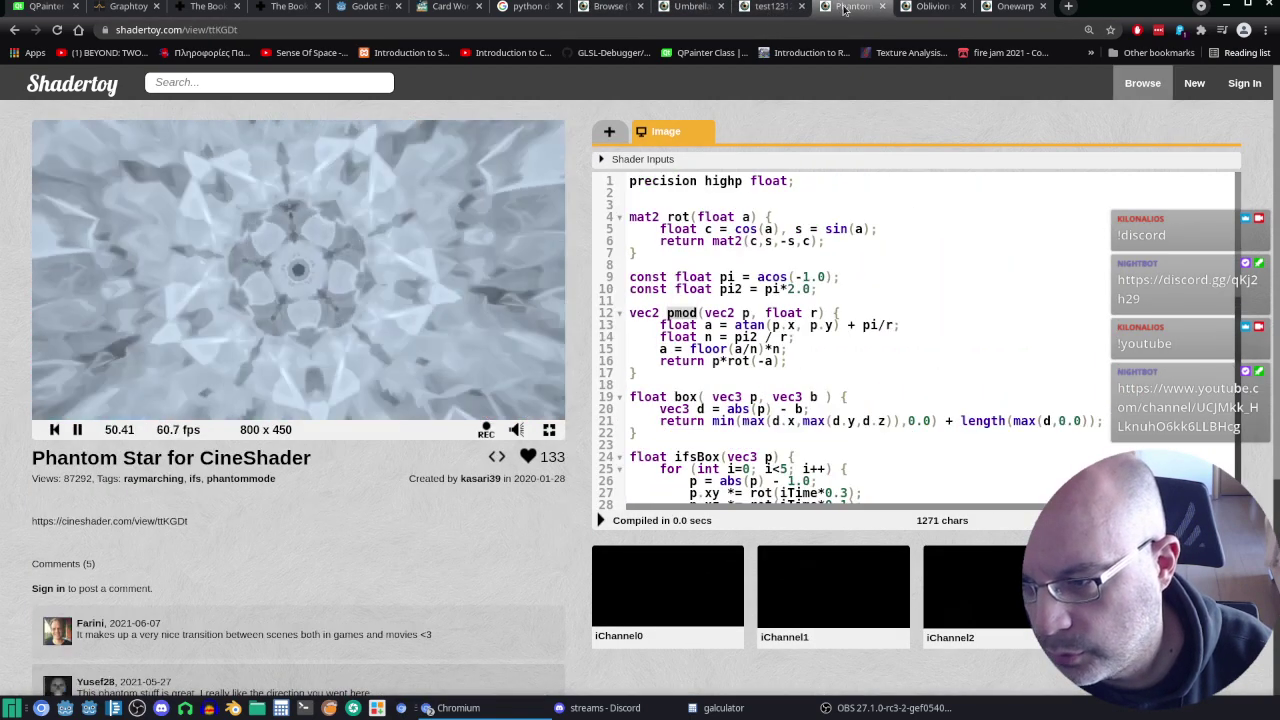
{"action": "left_click", "coordinate": [927, 10]}
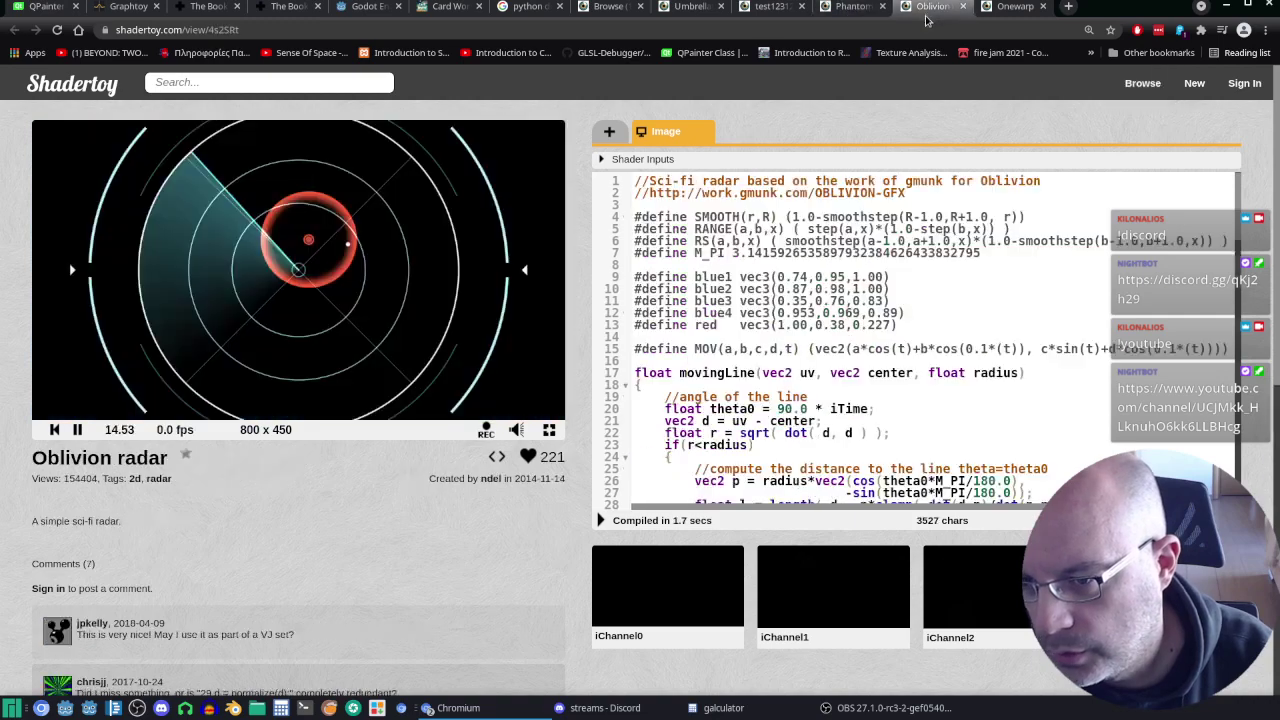
{"action": "left_click", "coordinate": [1010, 8]}
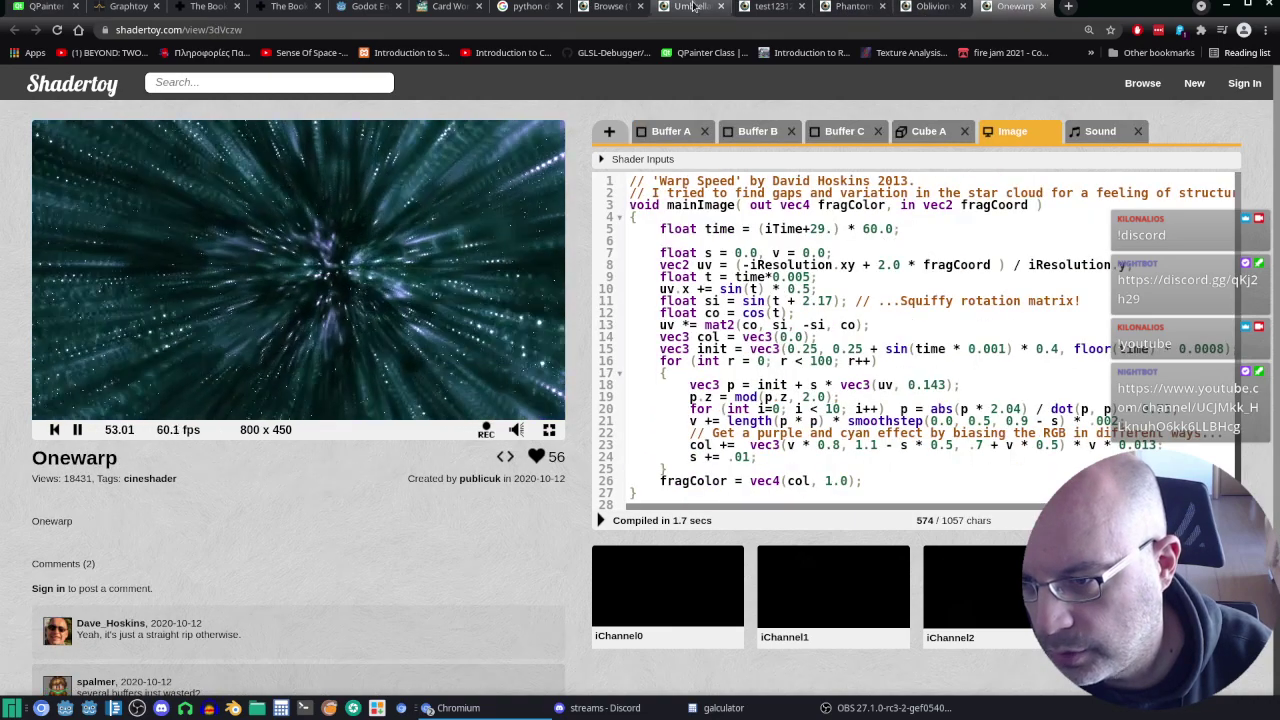
{"action": "left_click", "coordinate": [690, 8]}
{"action": "left_click", "coordinate": [612, 8]}
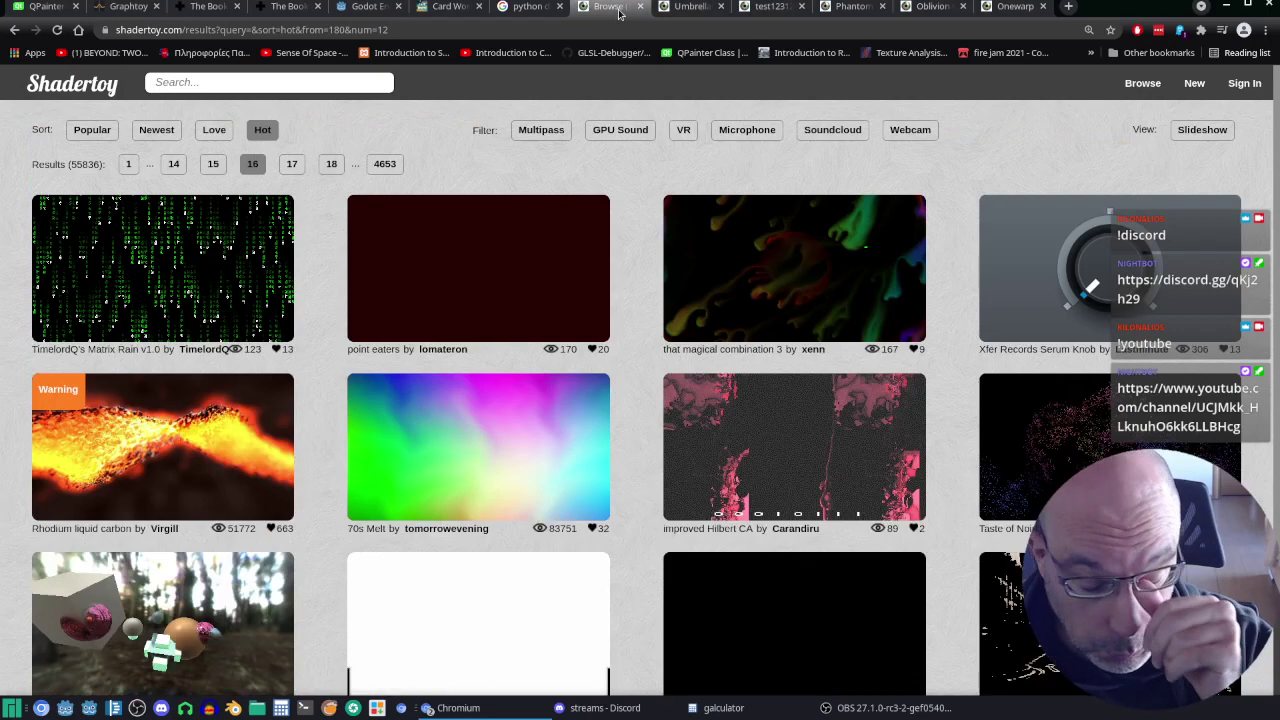
Step: Go to page 17 of the Hot results
{"action": "scroll", "coordinate": [643, 274], "scroll_direction": "down", "scroll_amount": 2}
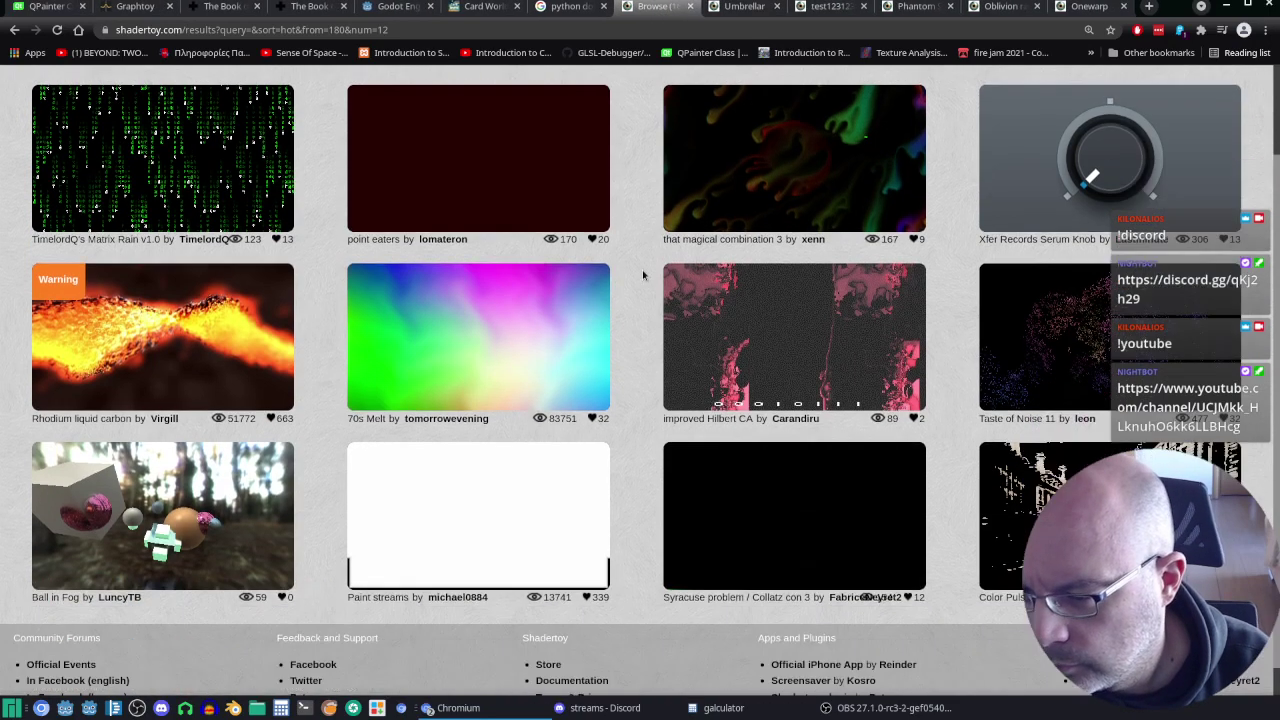
{"action": "scroll", "coordinate": [637, 270], "scroll_direction": "up", "scroll_amount": 2}
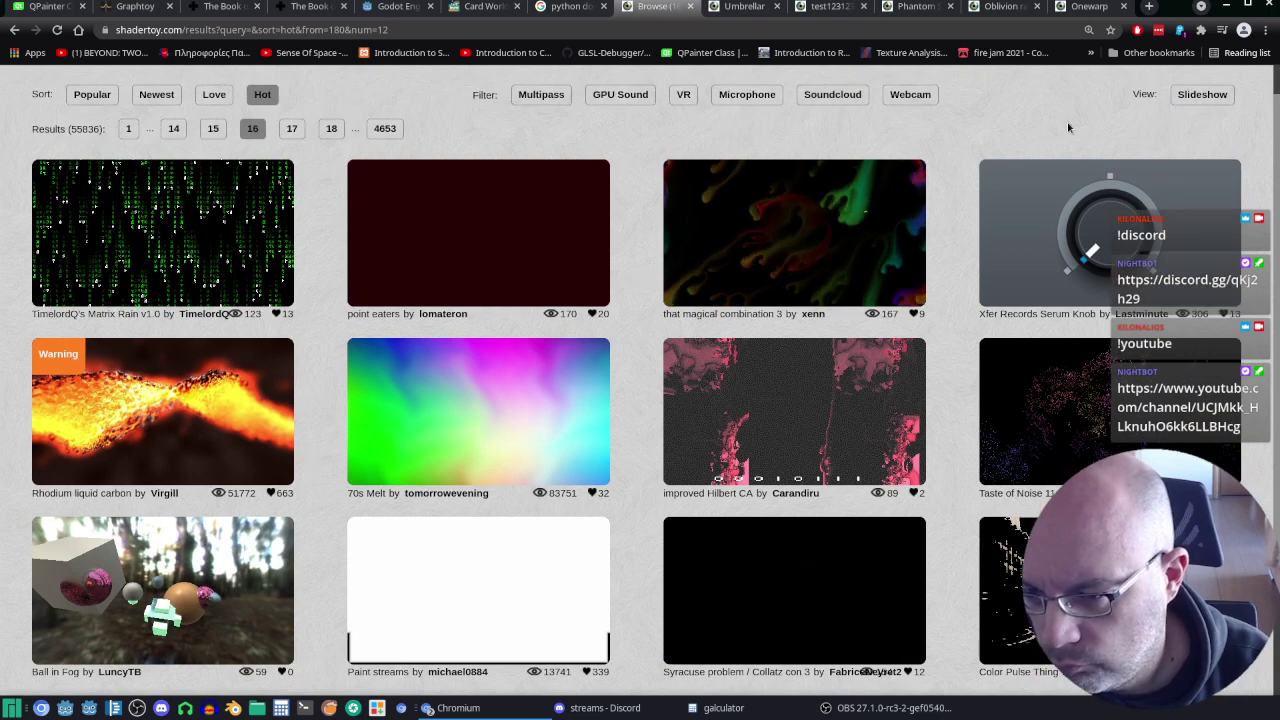
{"action": "left_click", "coordinate": [290, 130]}
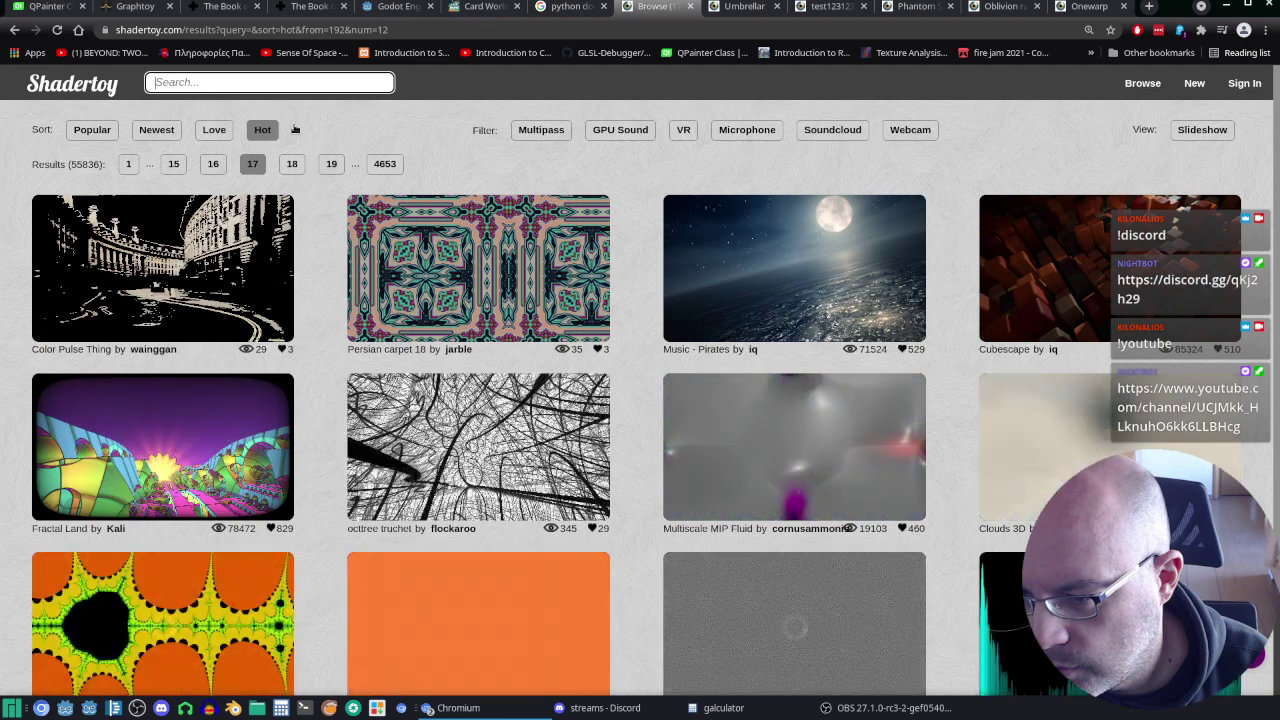
Step: Open the Bricks Game shader in a new tab
{"action": "scroll", "coordinate": [707, 327], "scroll_direction": "down", "scroll_amount": 3}
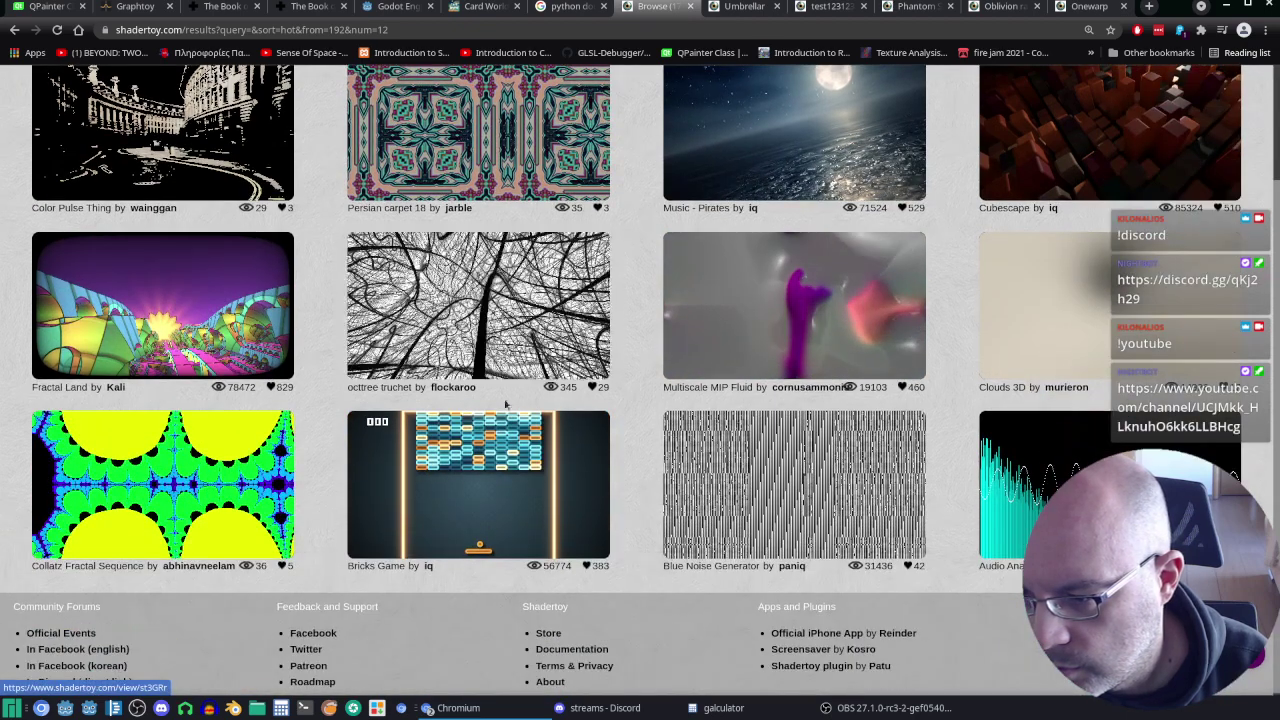
{"action": "right_click", "coordinate": [506, 465]}
{"action": "left_click", "coordinate": [535, 479]}
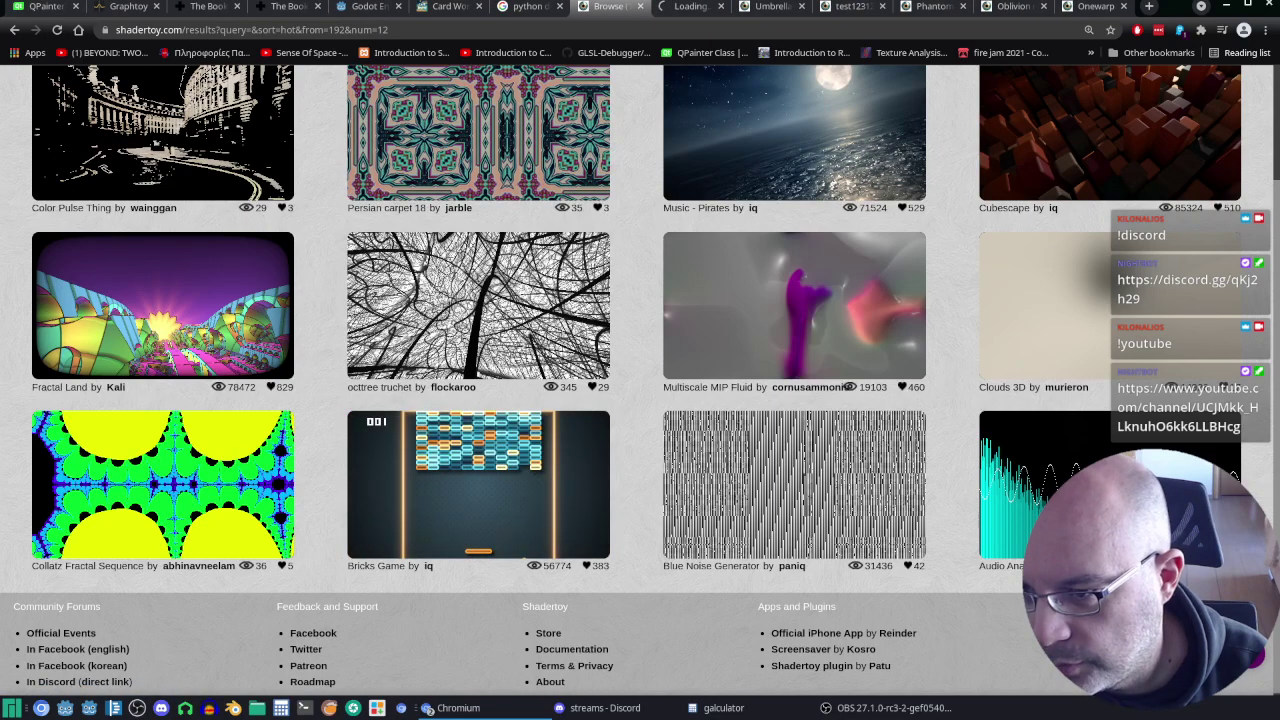
Step: Switch to the Bricks Game tab, reloading it three times and dismissing each Soundcloud alert
{"action": "left_click", "coordinate": [687, 8]}
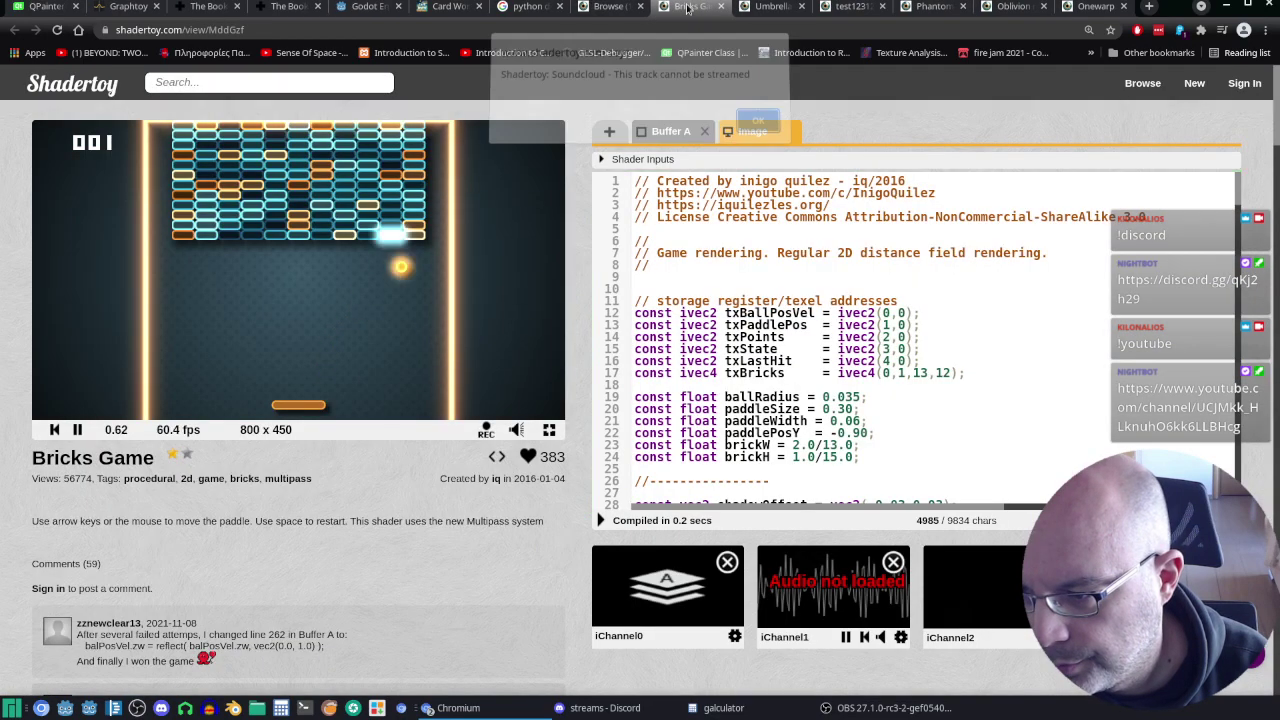
{"action": "left_click", "coordinate": [757, 130]}
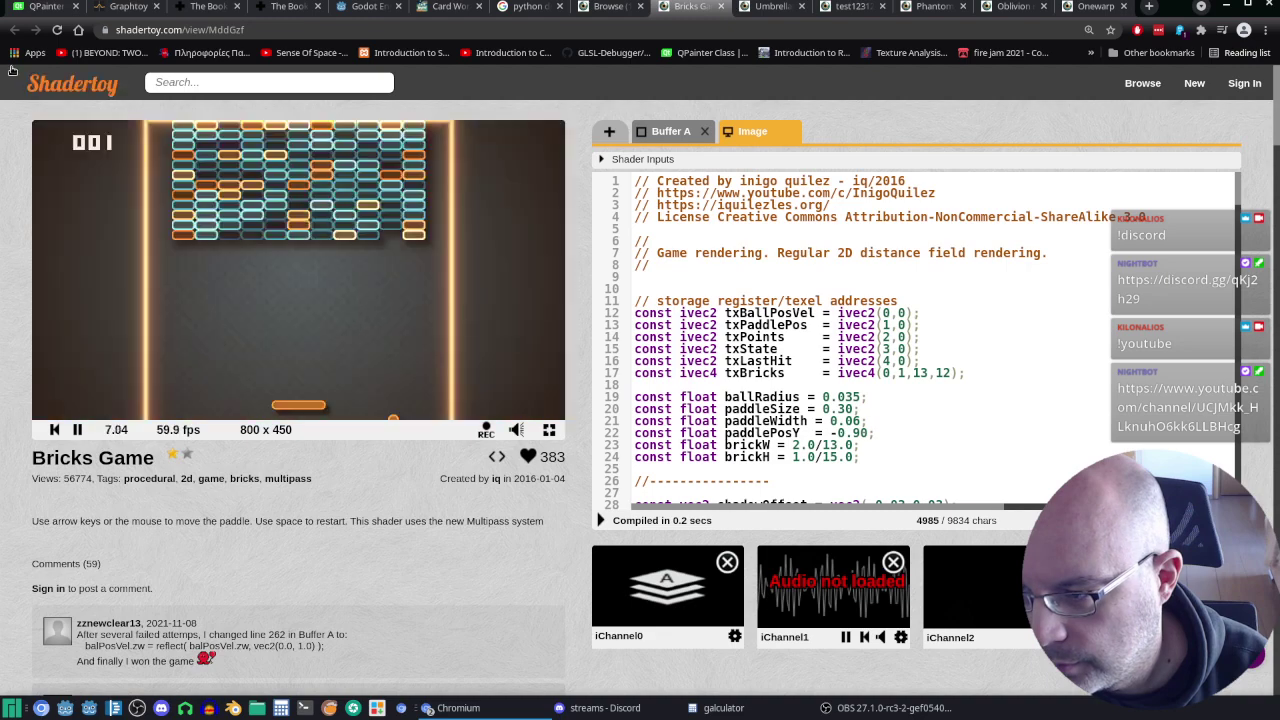
{"action": "left_click", "coordinate": [60, 31]}
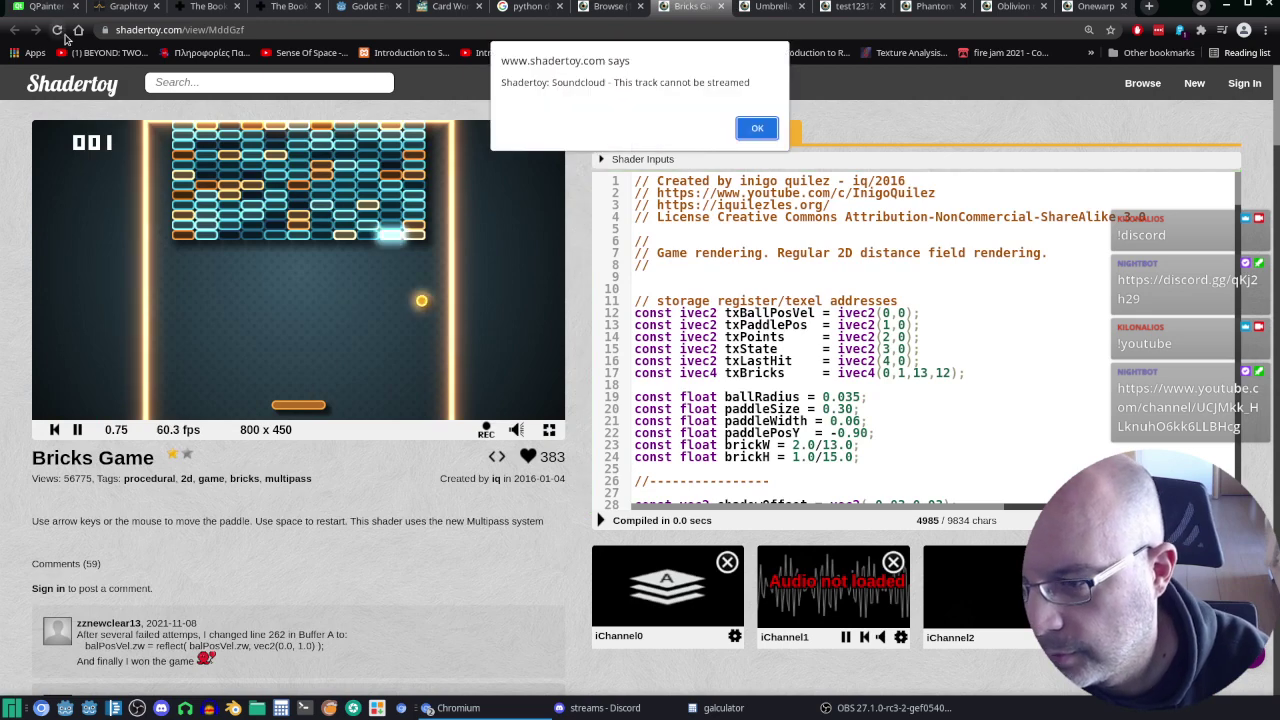
{"action": "left_click", "coordinate": [758, 130]}
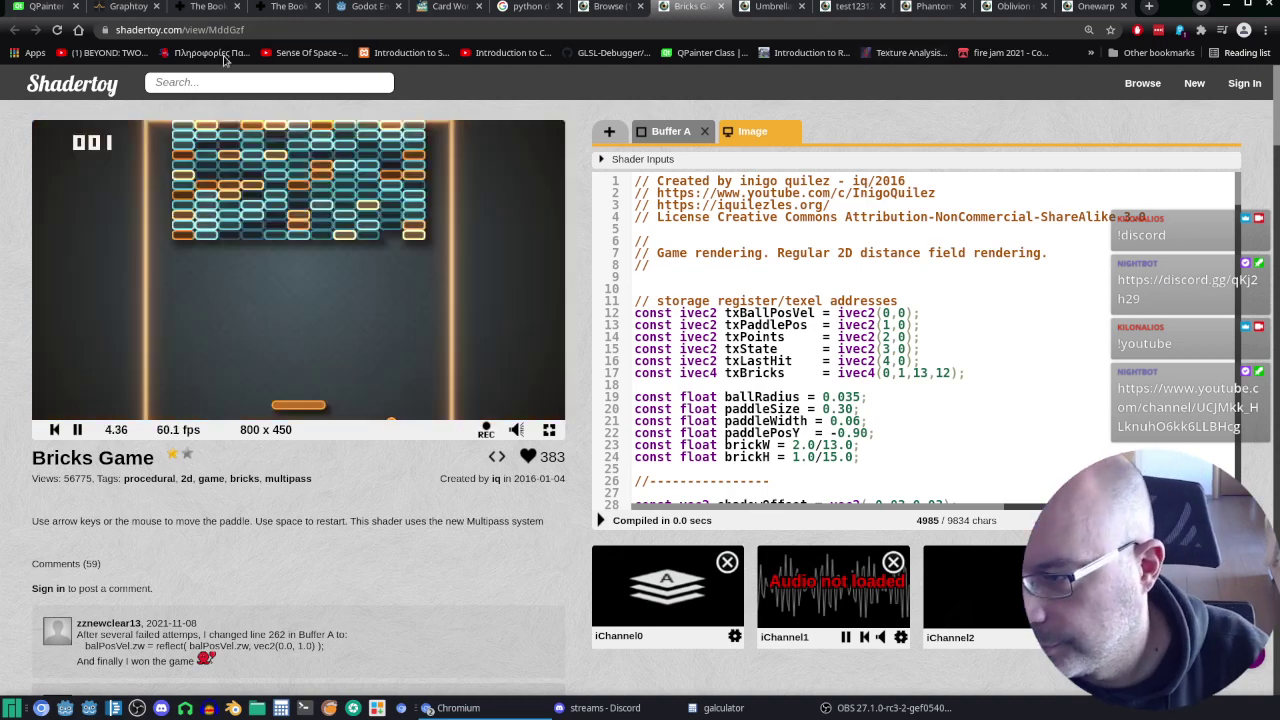
{"action": "left_click", "coordinate": [57, 30]}
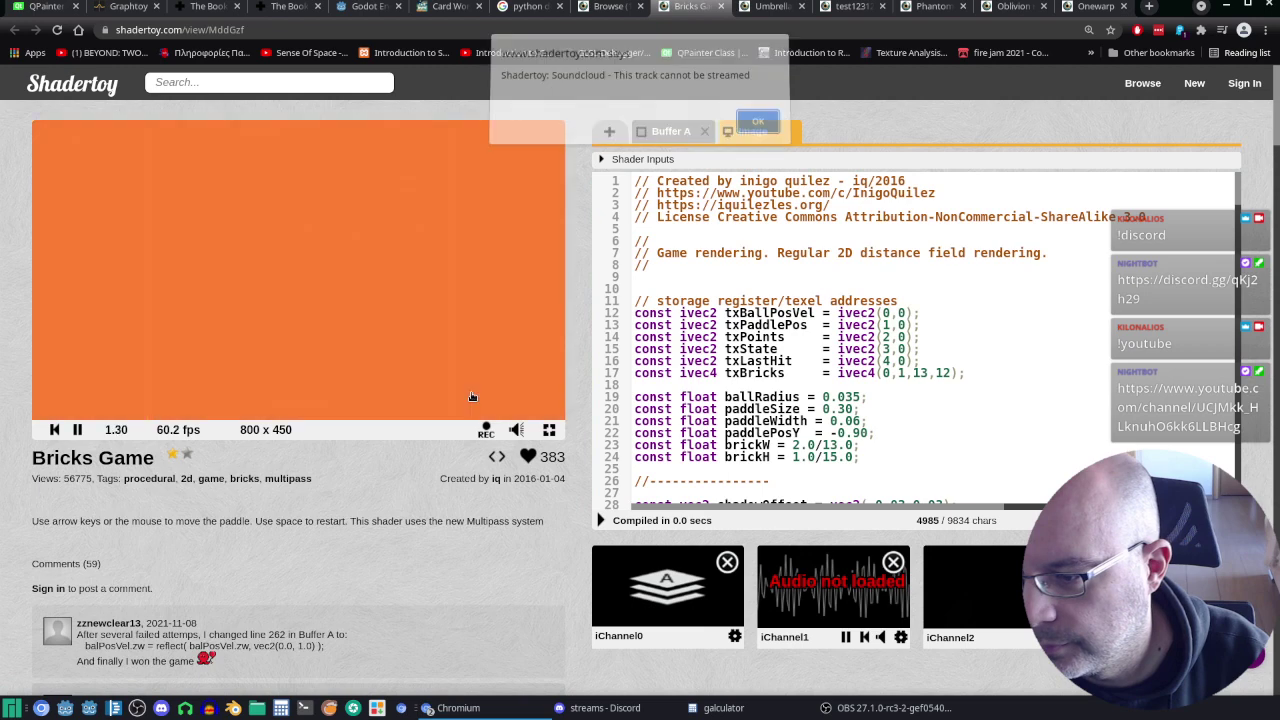
{"action": "left_click", "coordinate": [760, 130]}
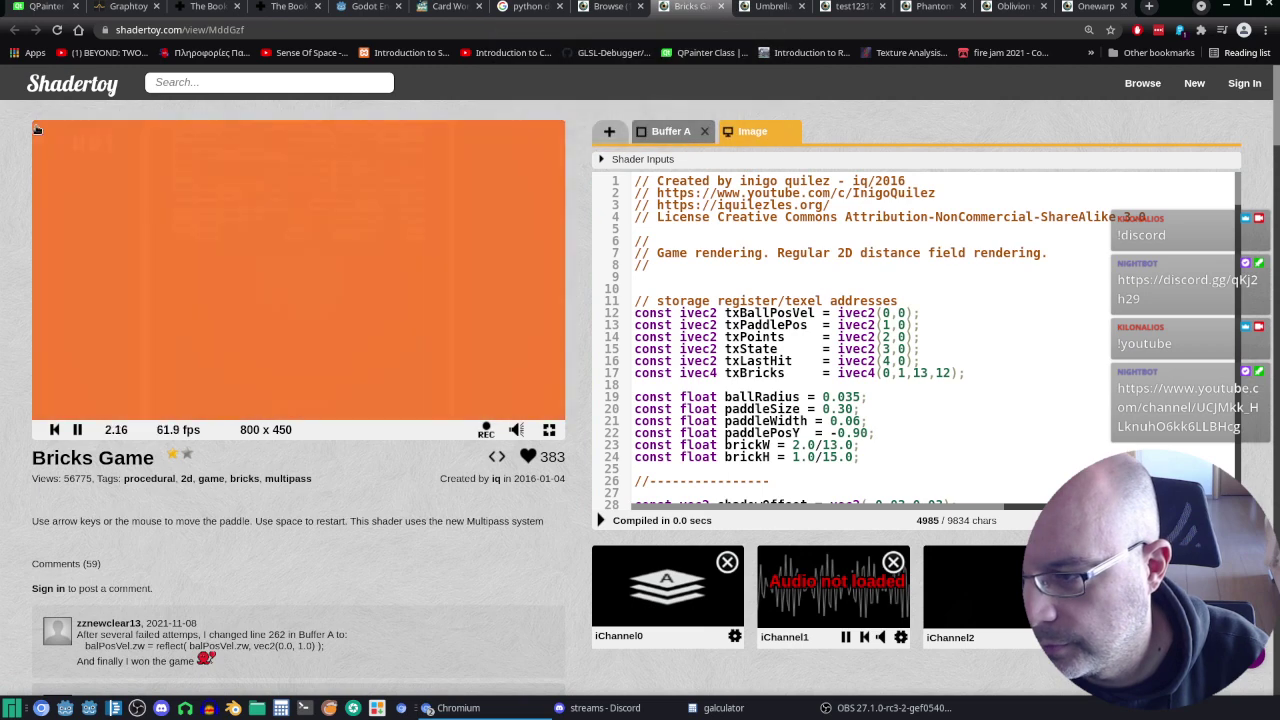
{"action": "left_click", "coordinate": [58, 31]}
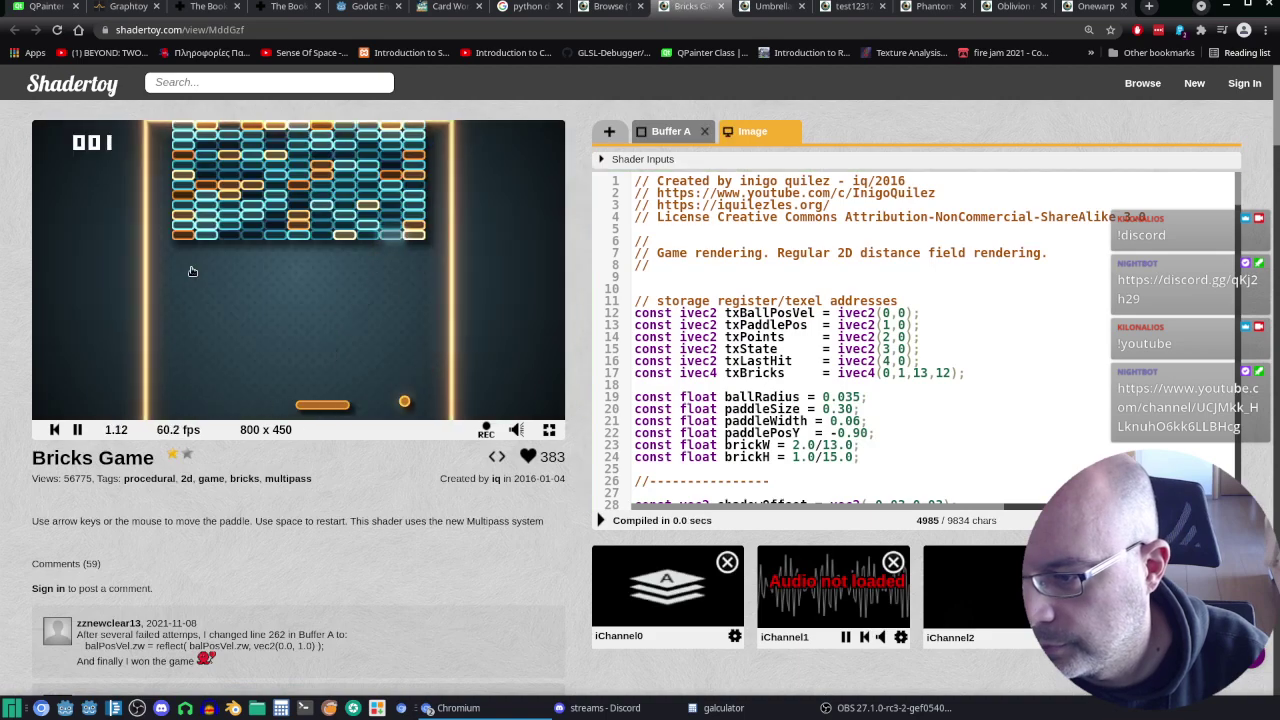
{"action": "left_click", "coordinate": [770, 129]}
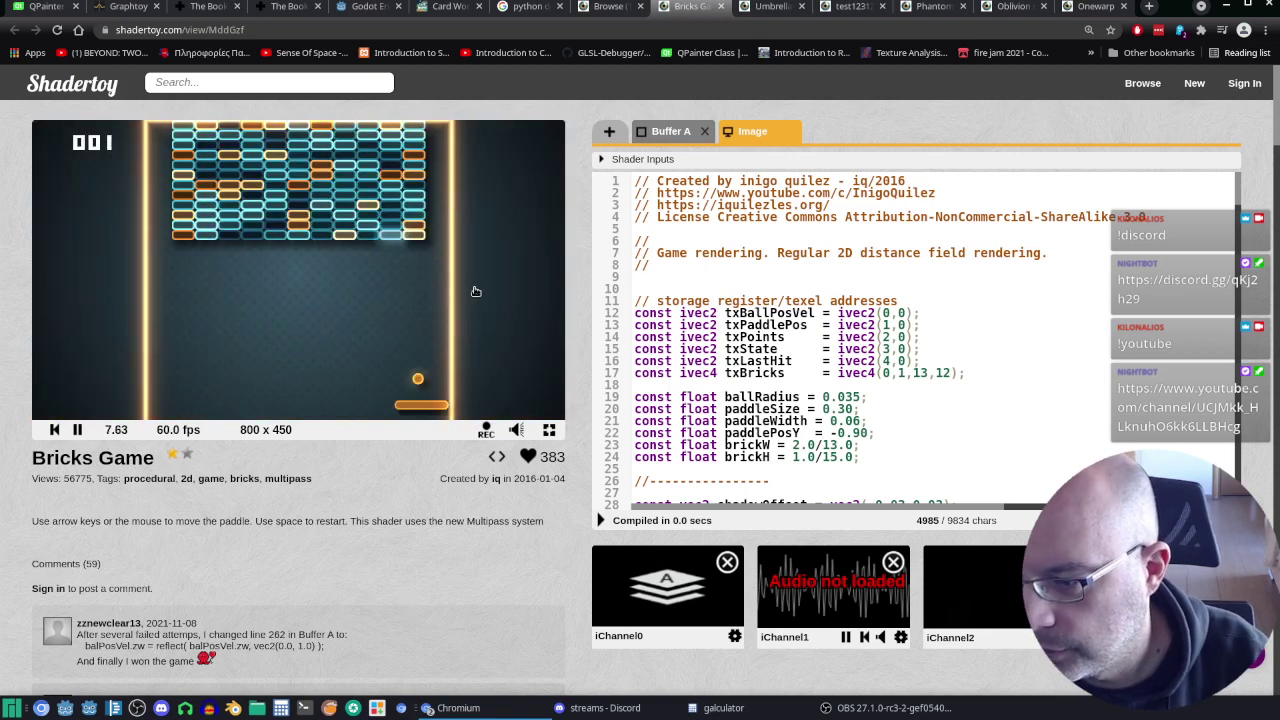
Step: Steer the paddle with the left and right arrow keys to keep the ball bouncing
{"action": "key", "text": "Right"}
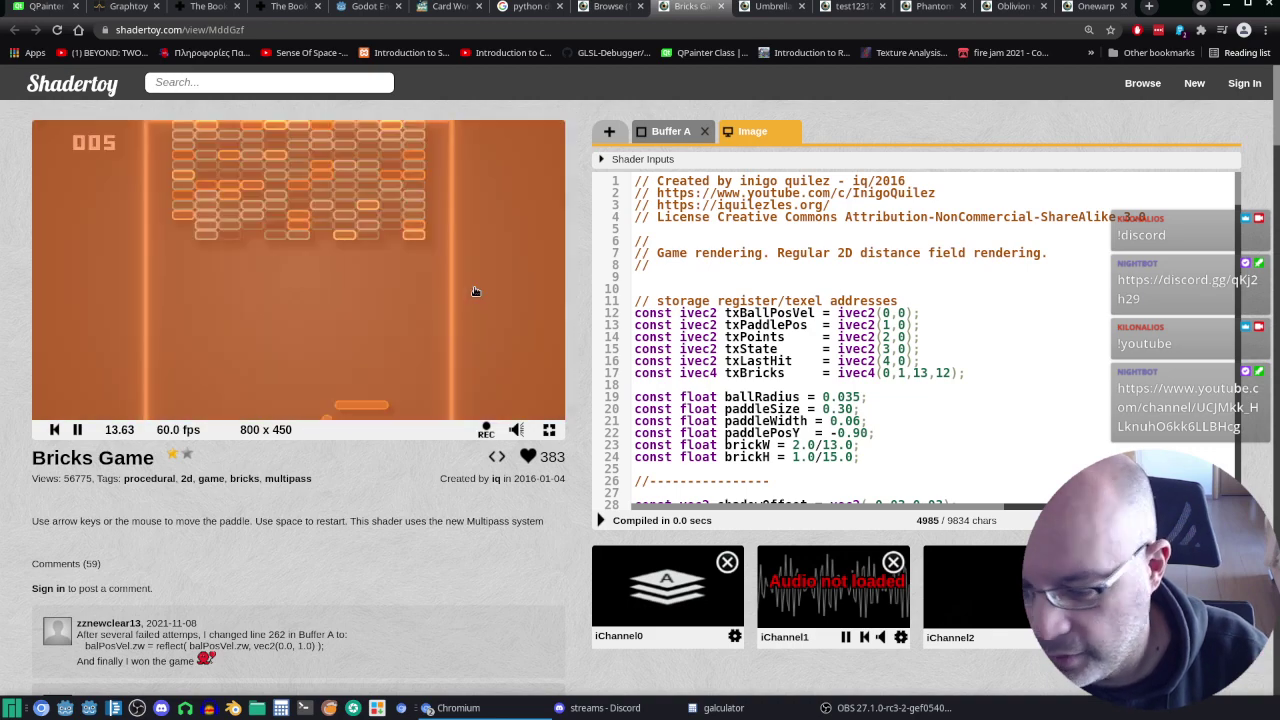
{"action": "key", "text": "Right"}
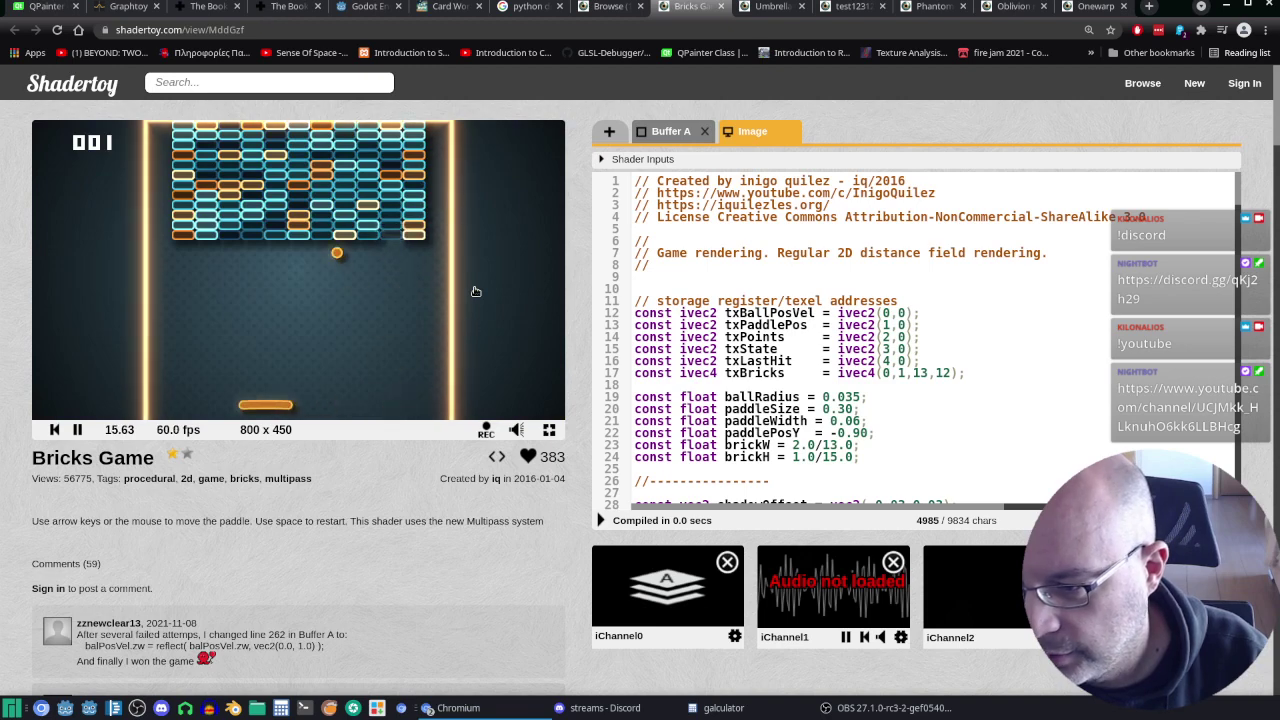
{"action": "key", "text": "Left"}
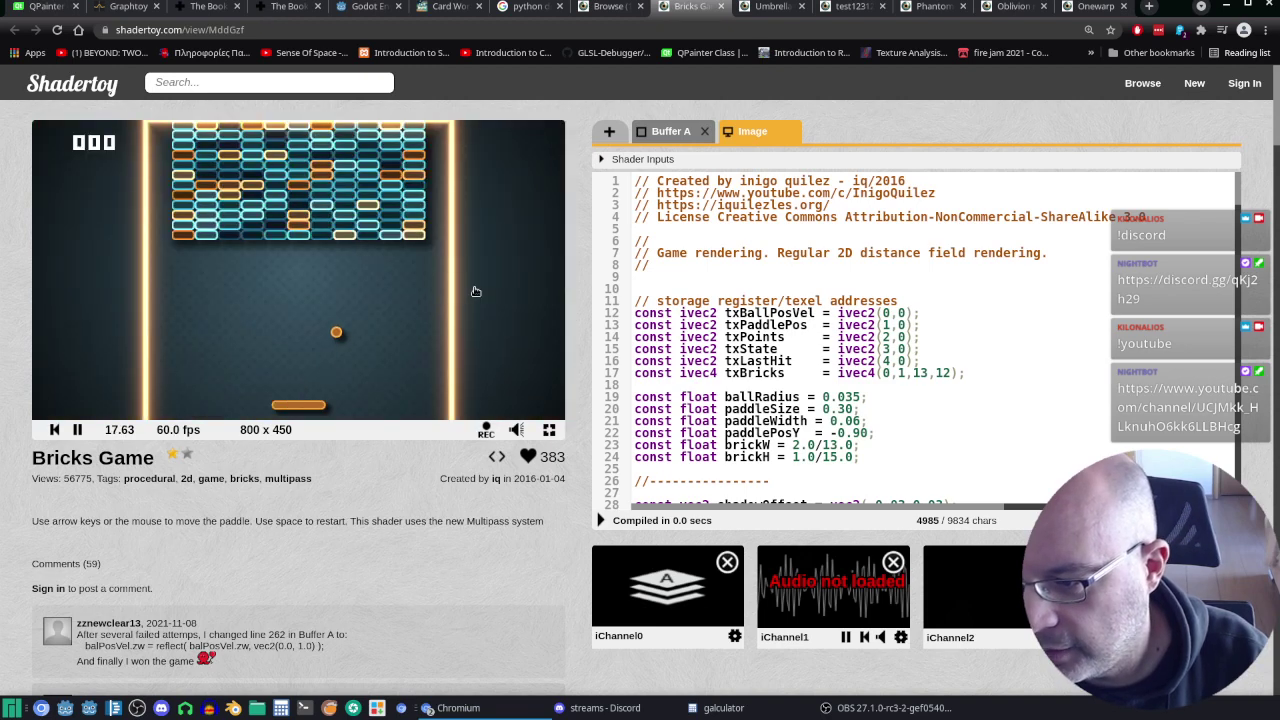
{"action": "key", "text": "Right"}
{"action": "key", "text": "Left"}
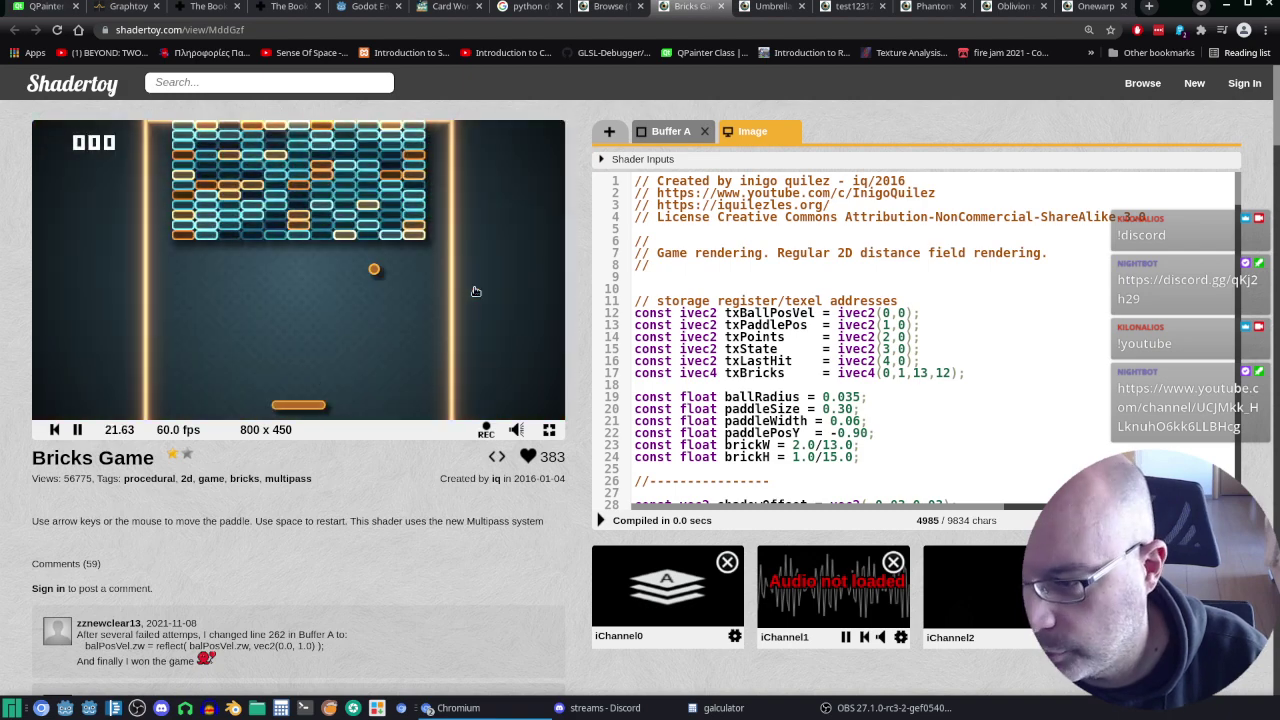
{"action": "key", "text": "Right"}
{"action": "key", "text": "Left"}
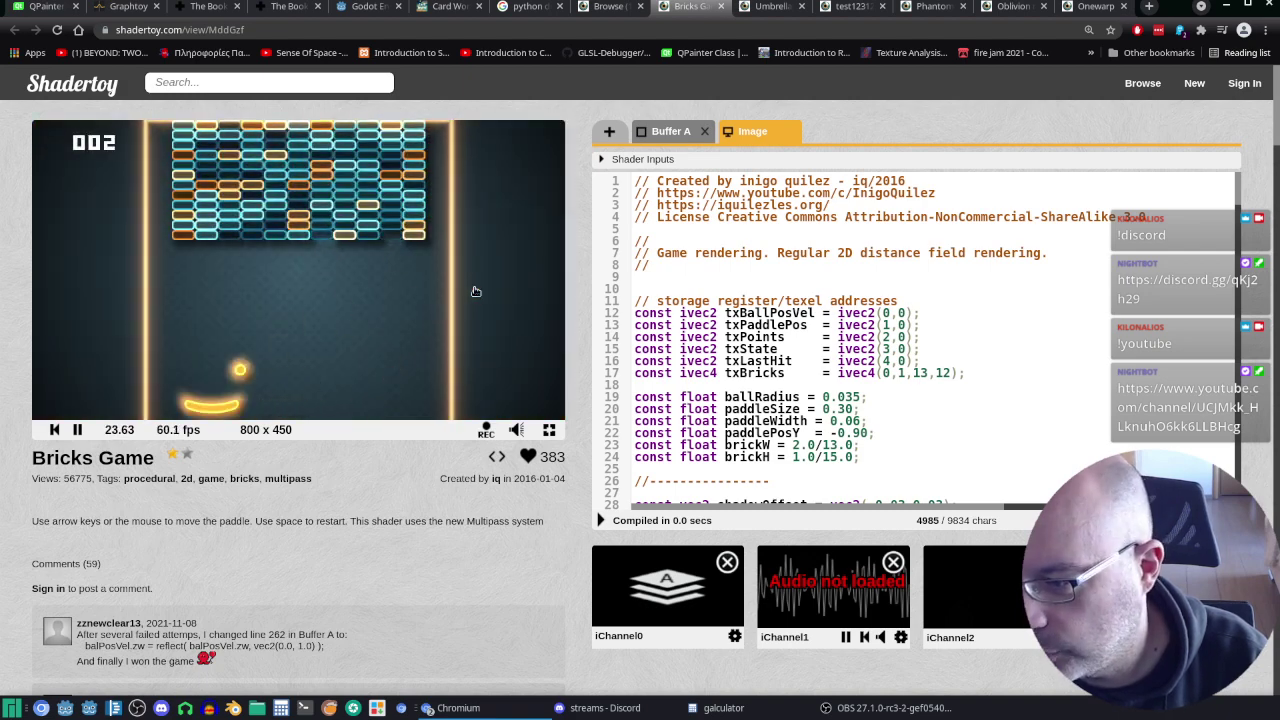
{"action": "key", "text": "Right"}
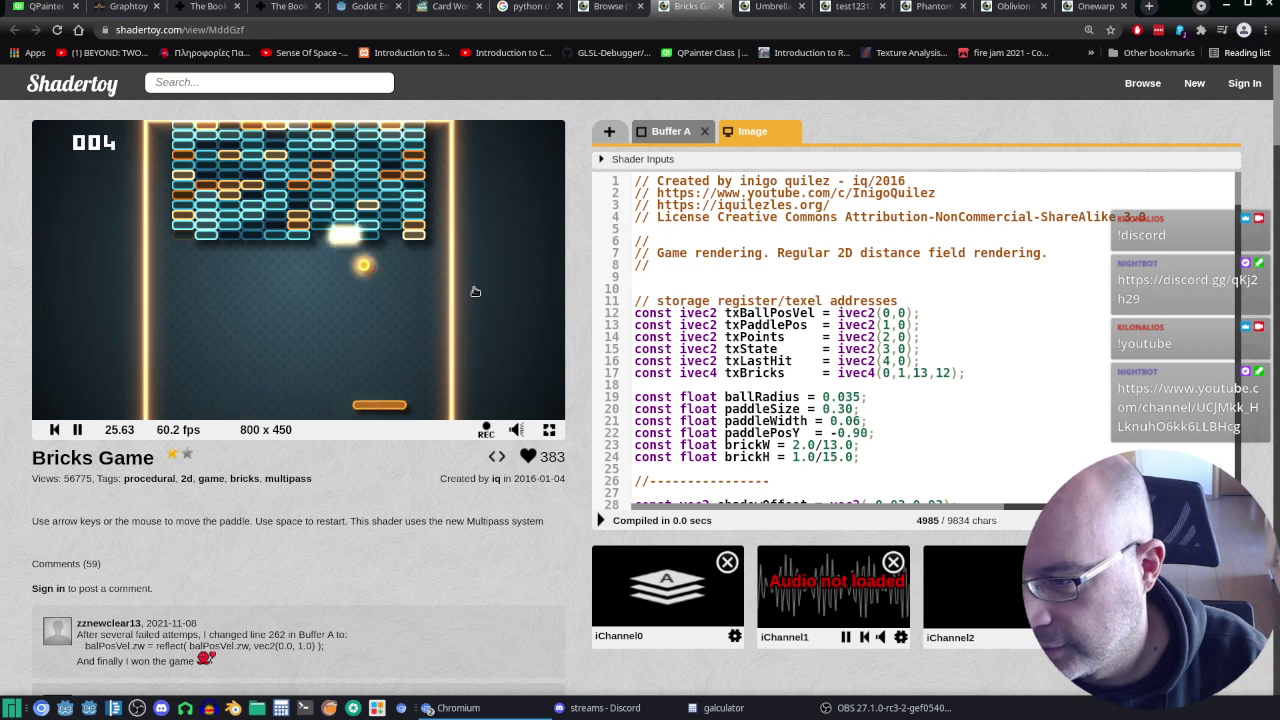
{"action": "key", "text": "Left"}
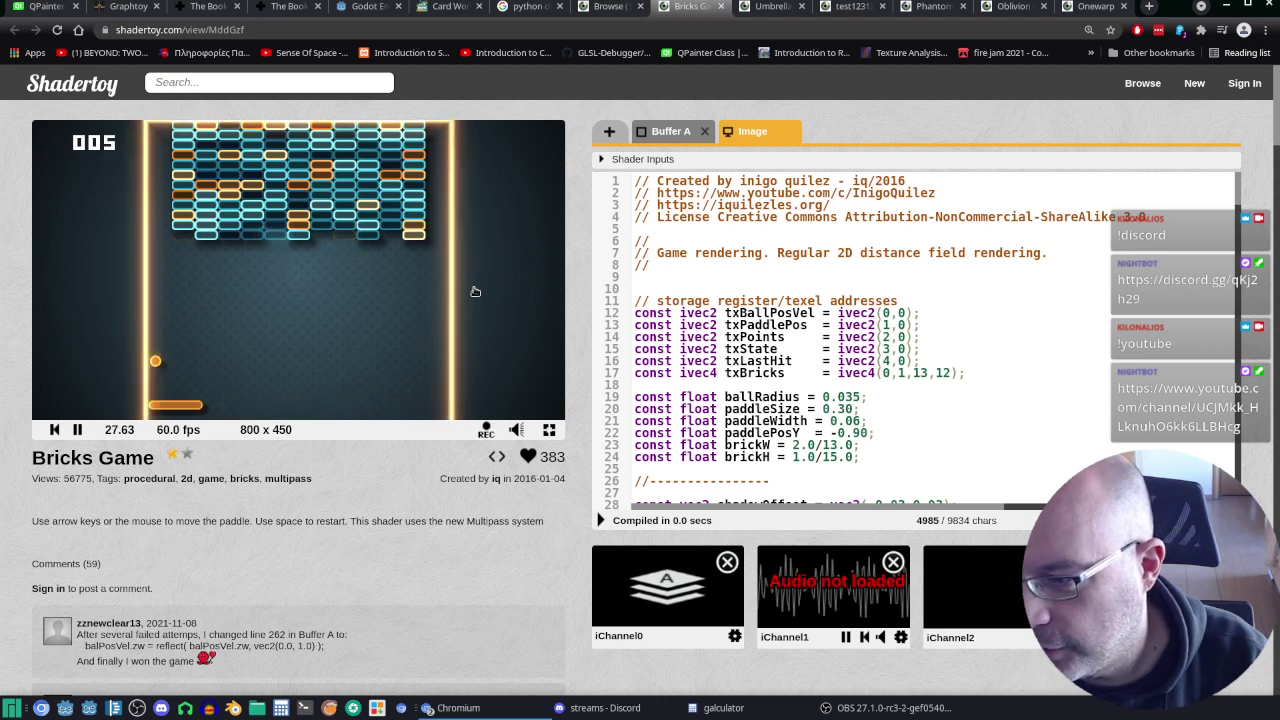
{"action": "key", "text": "Left"}
{"action": "key", "text": "Right"}
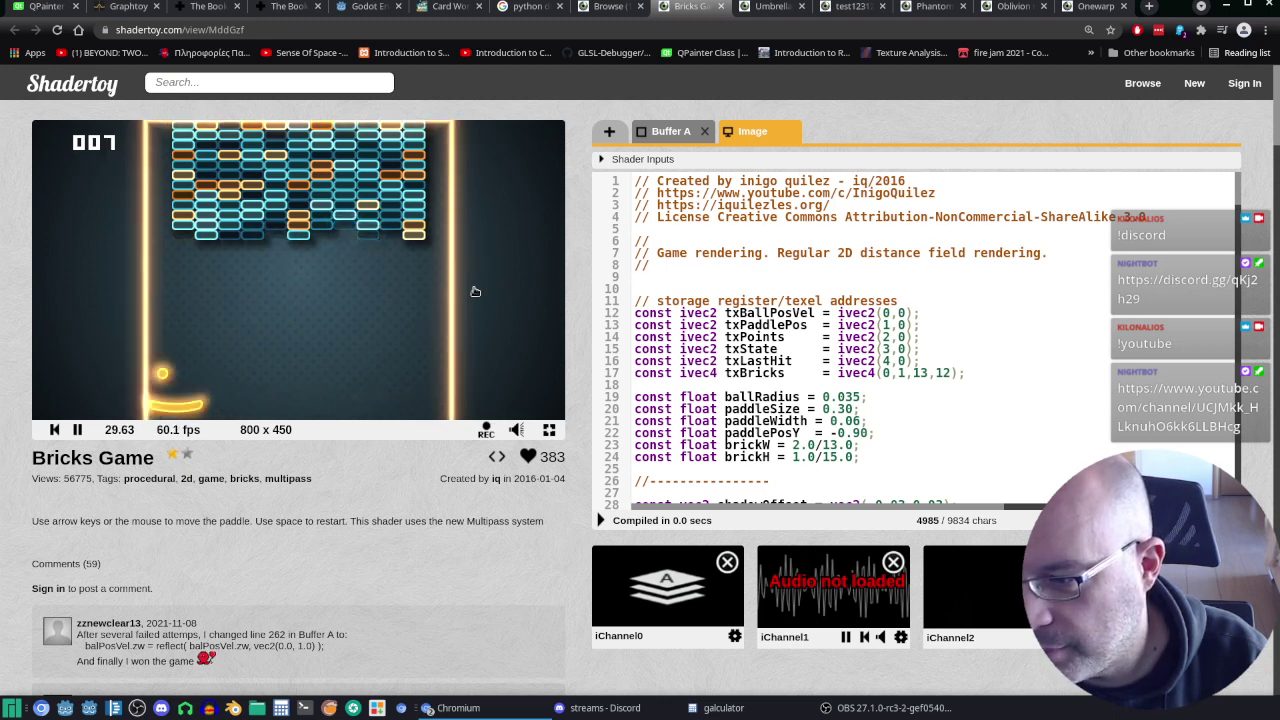
{"action": "key", "text": "Right"}
{"action": "key", "text": "Left"}
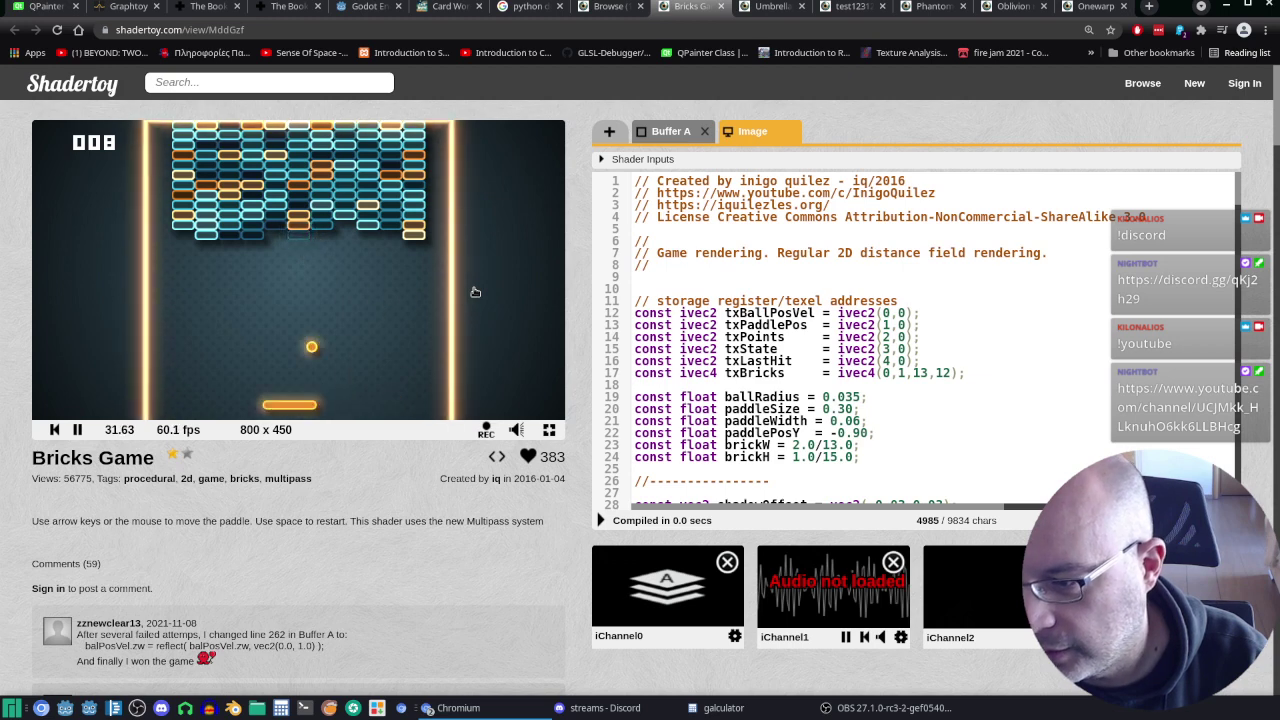
{"action": "key", "text": "Right"}
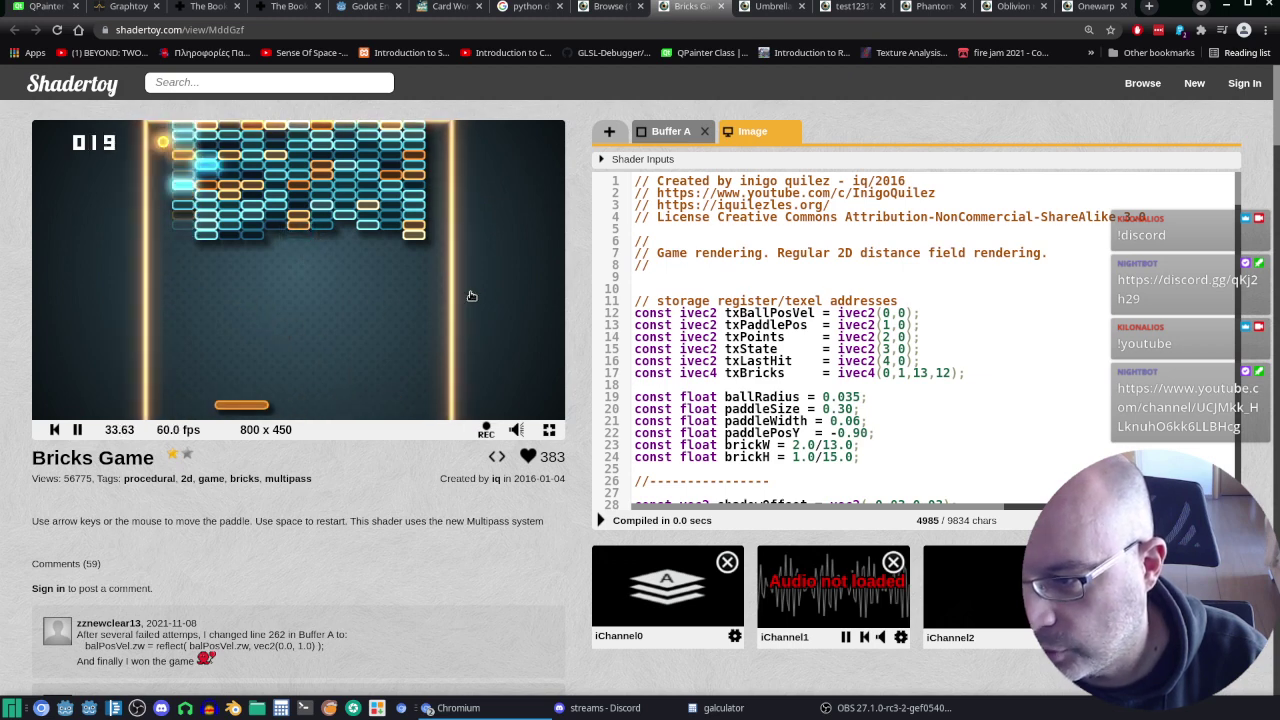
{"action": "key", "text": "Right"}
{"action": "key", "text": "Left"}
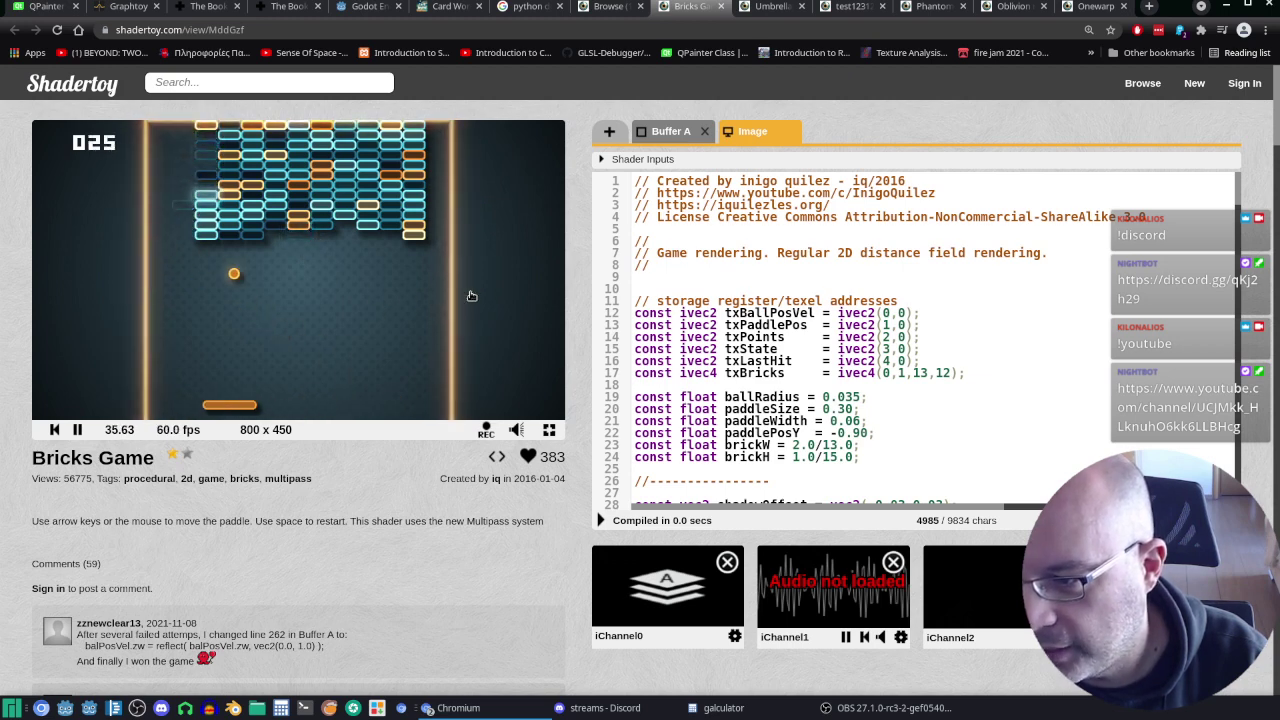
{"action": "key", "text": "Right"}
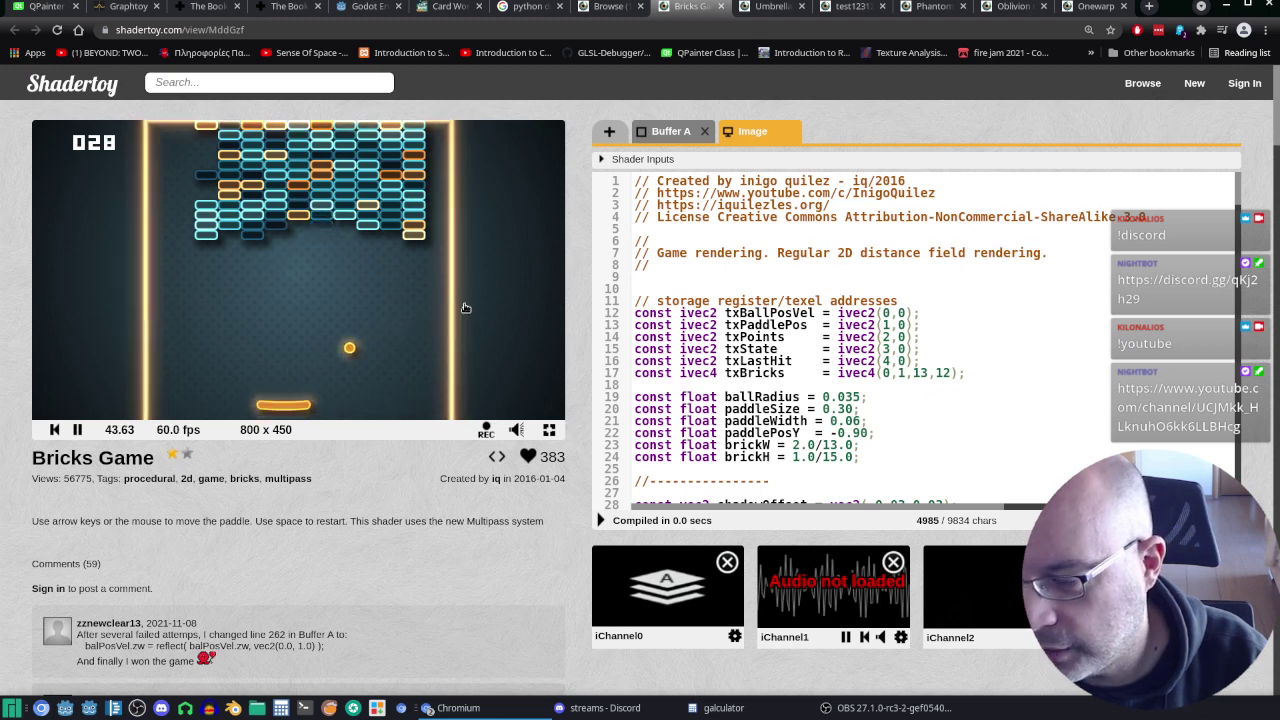
{"action": "key", "text": "Right"}
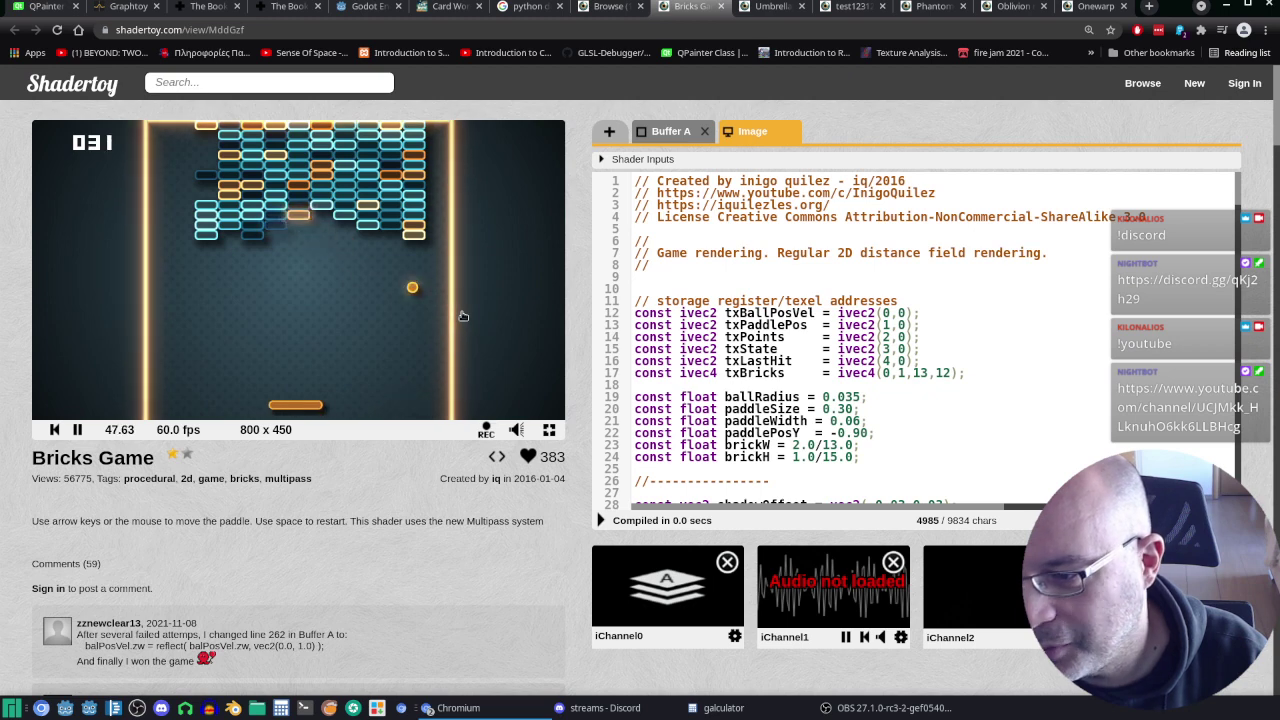
{"action": "key", "text": "Left"}
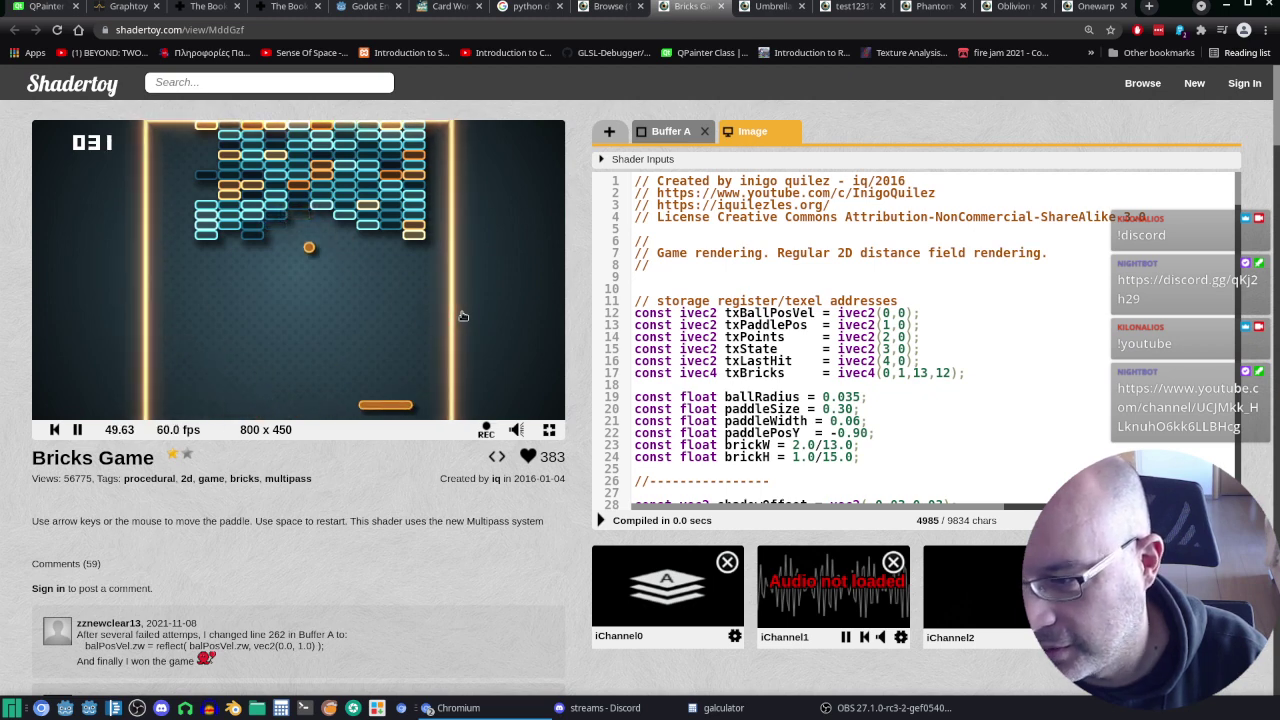
{"action": "key", "text": "Left"}
{"action": "key", "text": "Right"}
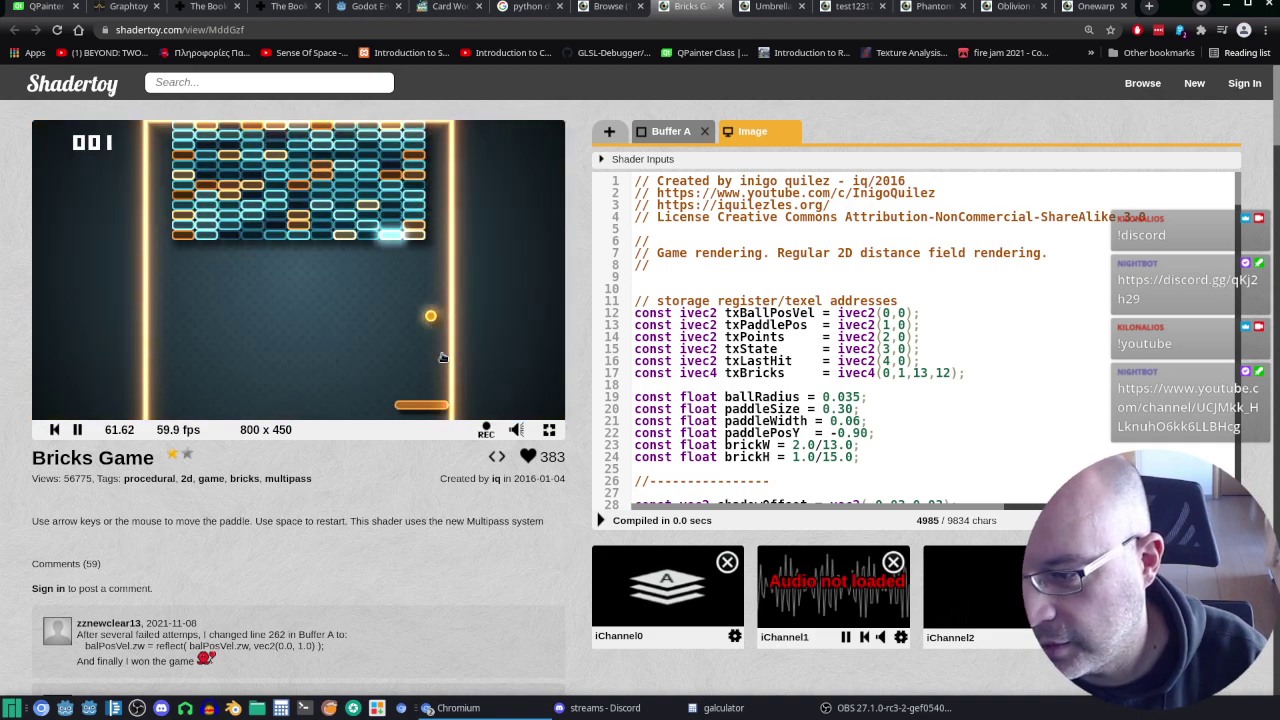
Step: Keep the ball in play with arrow keys and paddle clicks, reaching 006 points before missing
{"action": "key", "text": "Left"}
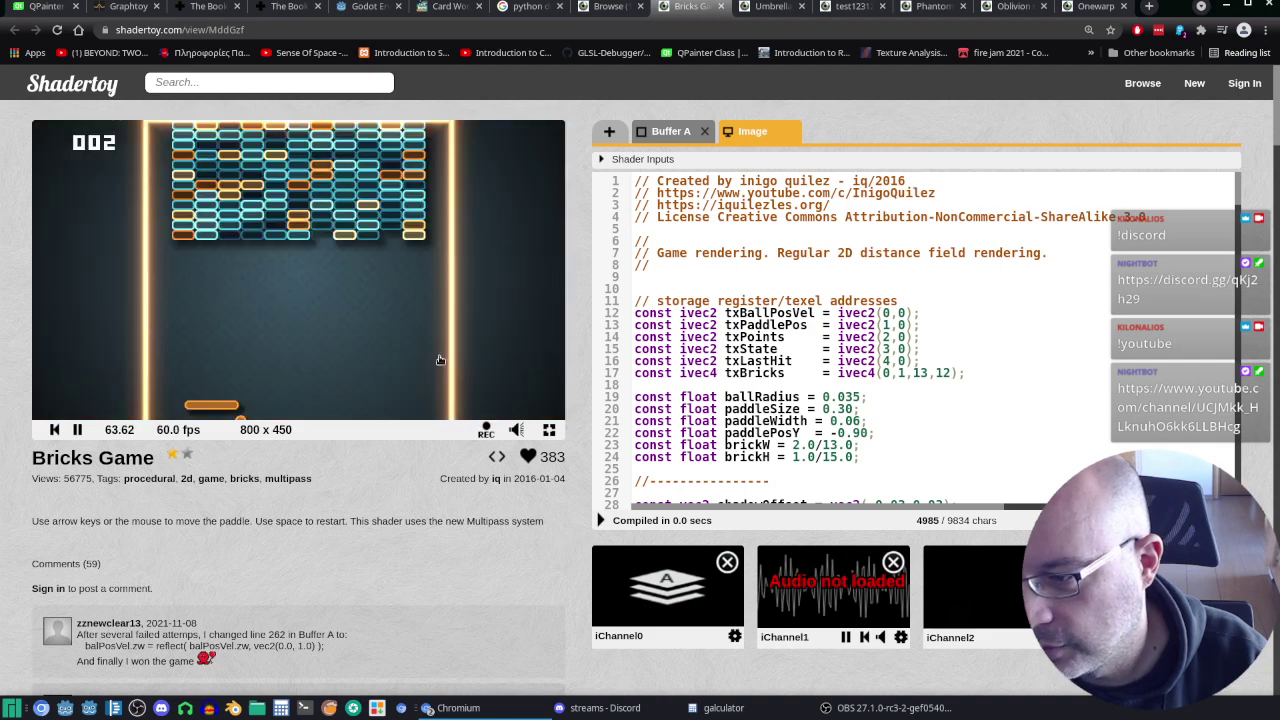
{"action": "key", "text": "Right"}
{"action": "key", "text": "Left"}
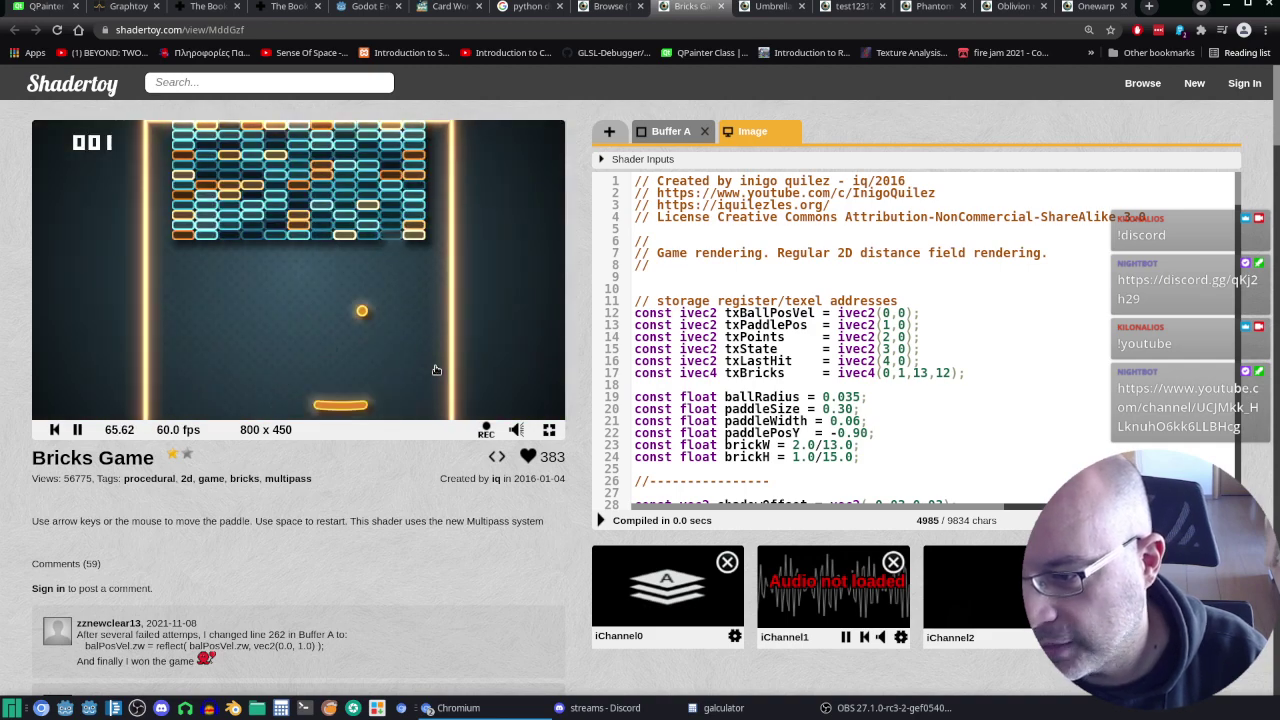
{"action": "key", "text": "Right"}
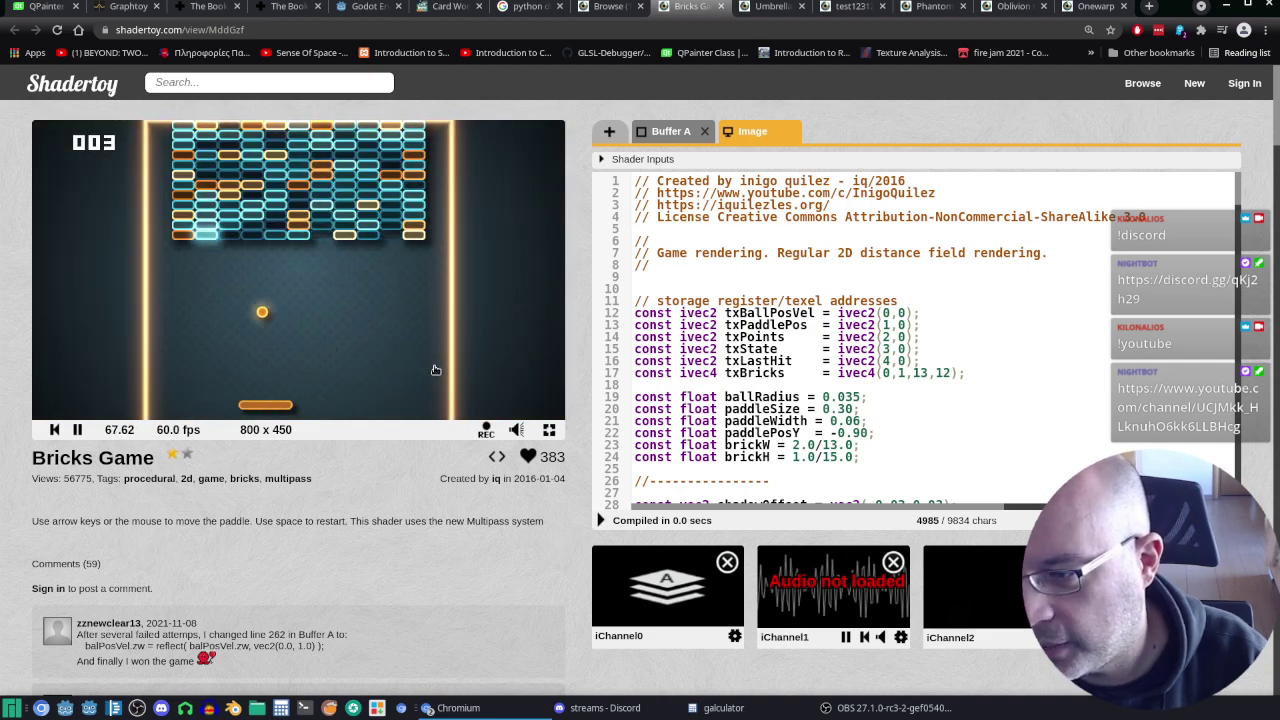
{"action": "key", "text": "Left"}
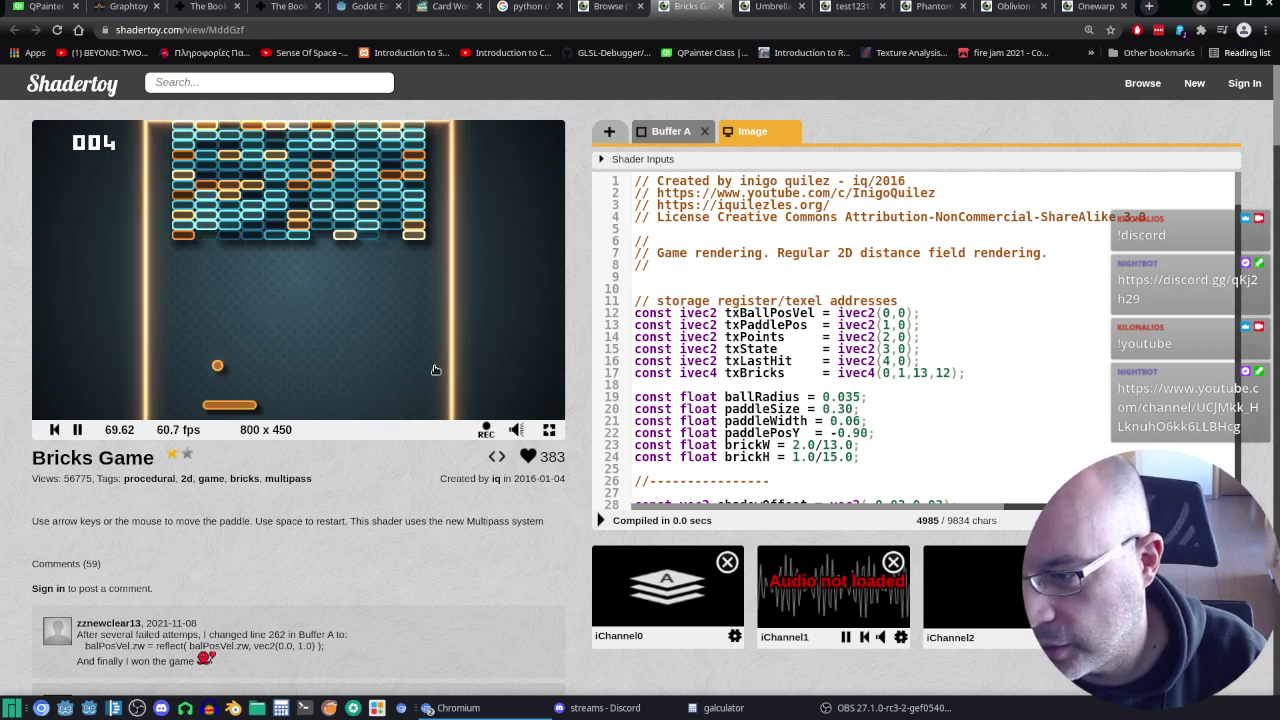
{"action": "key", "text": "Right"}
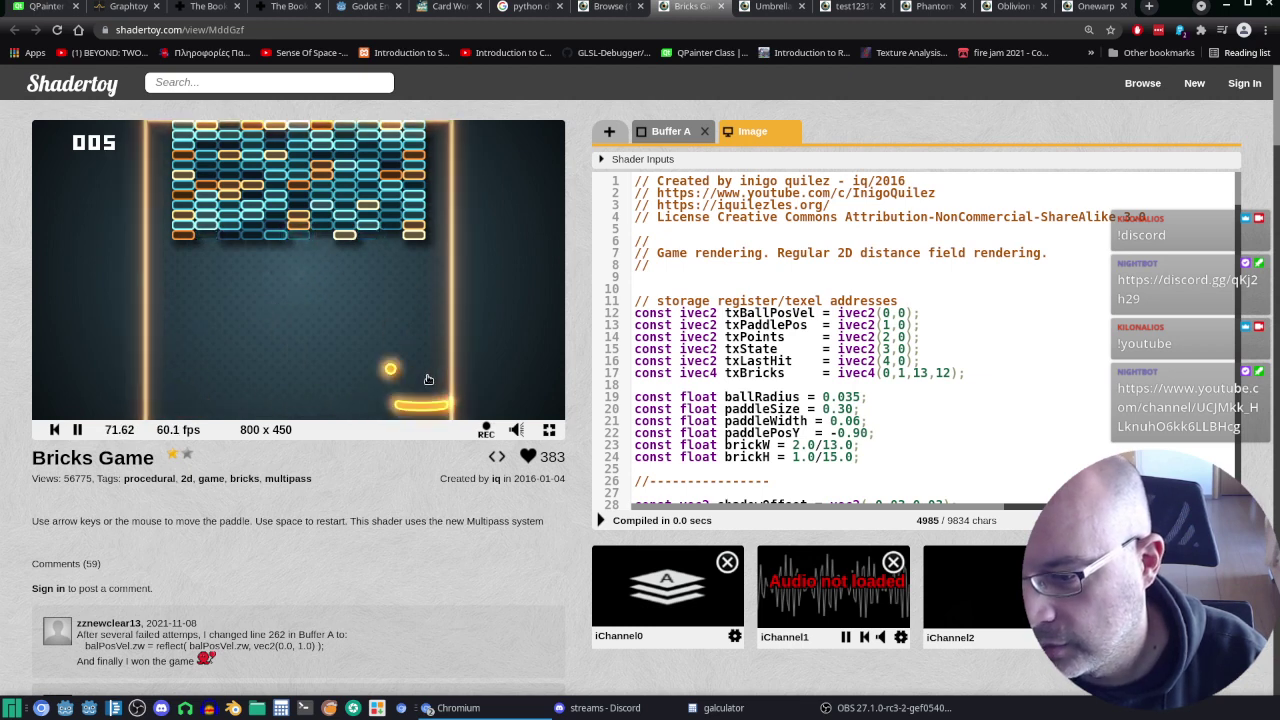
{"action": "key", "text": "Left"}
{"action": "key", "text": "Right"}
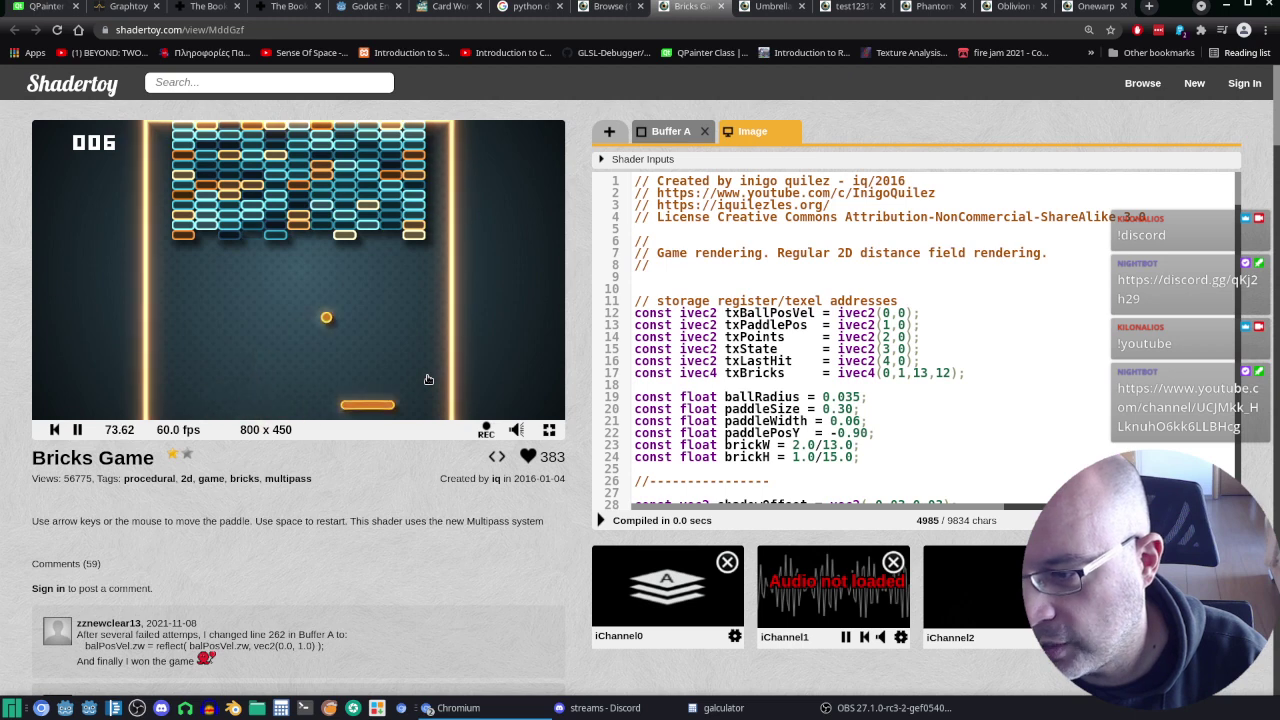
{"action": "key", "text": "Left"}
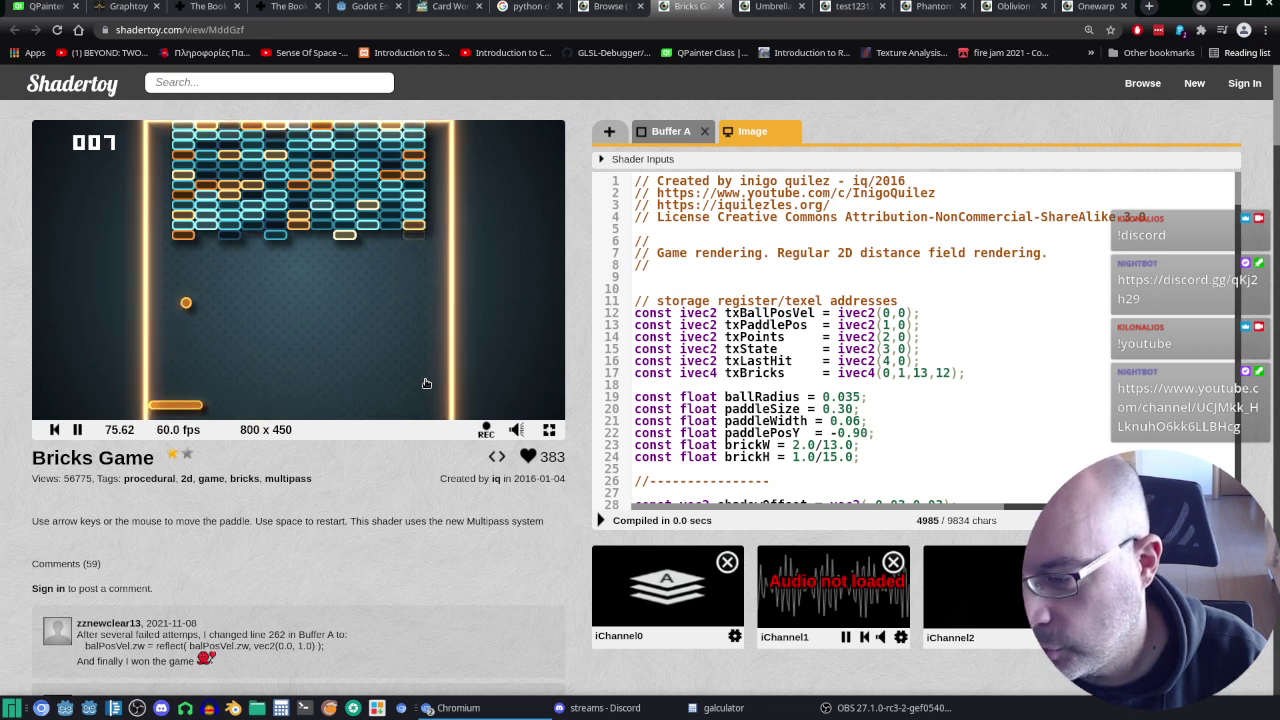
{"action": "key", "text": "Right"}
{"action": "key", "text": "Left"}
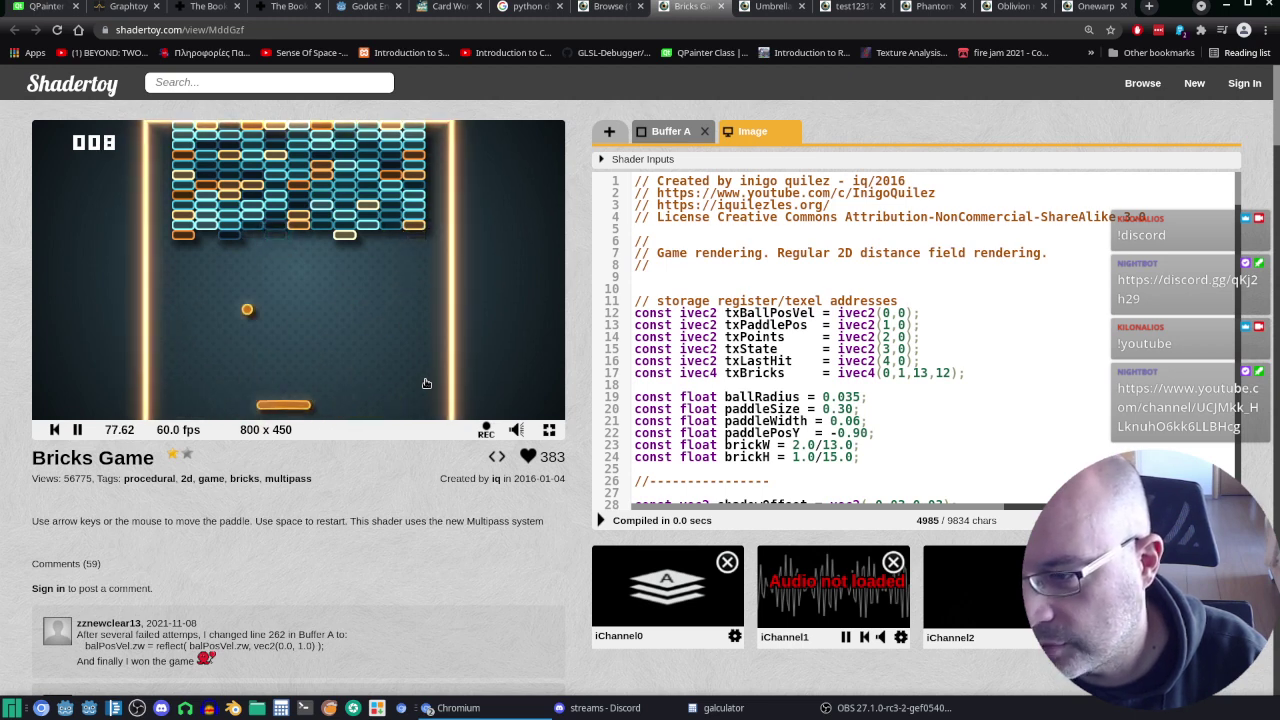
{"action": "key", "text": "Right"}
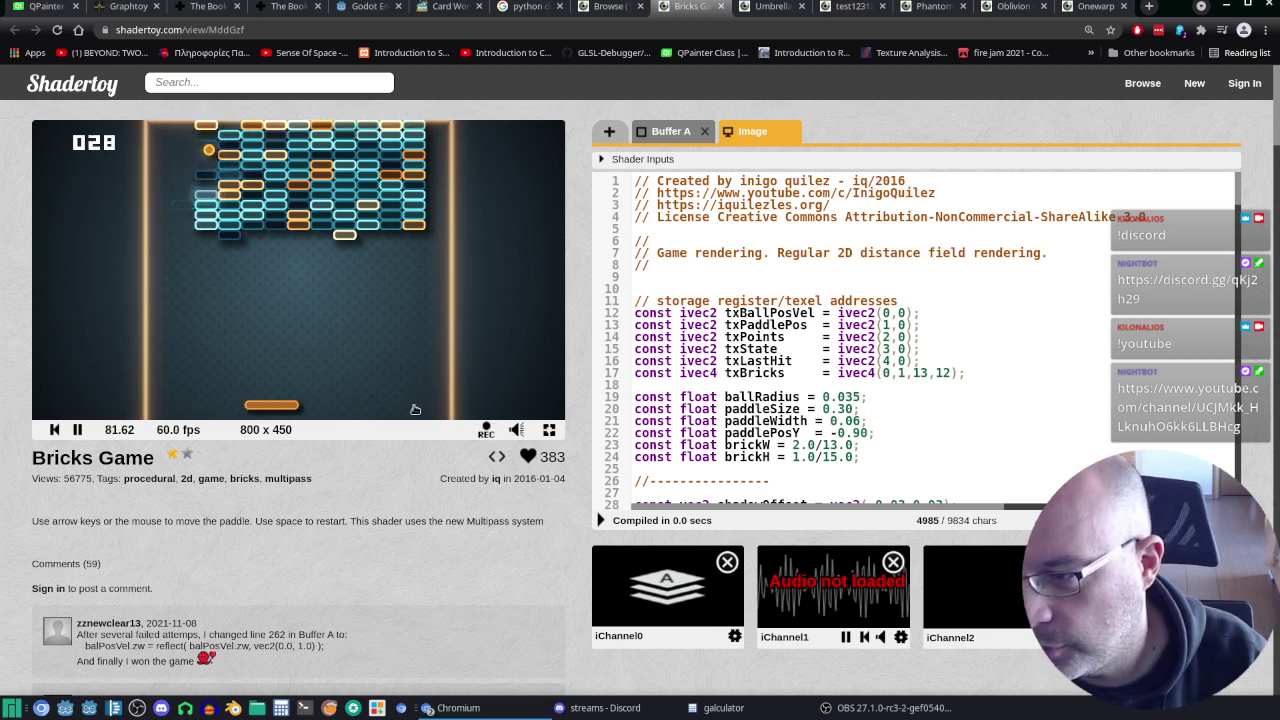
{"action": "left_click", "coordinate": [415, 410]}
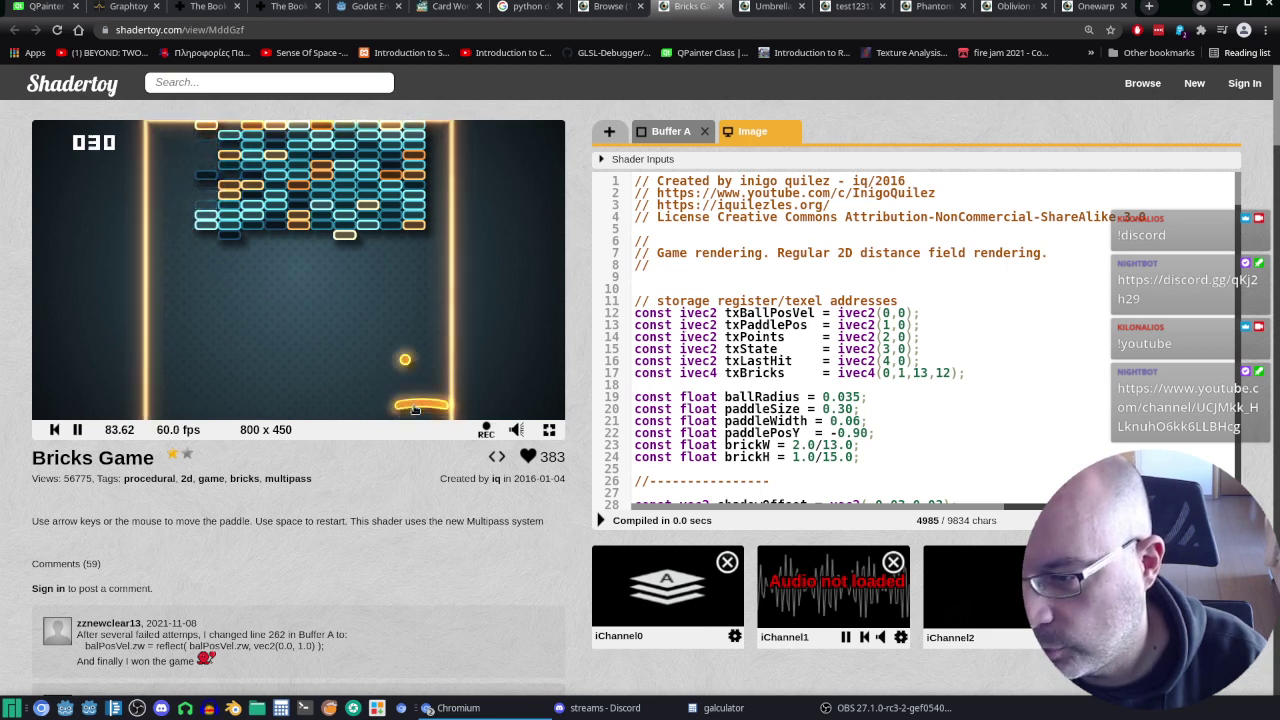
{"action": "left_click", "coordinate": [413, 411]}
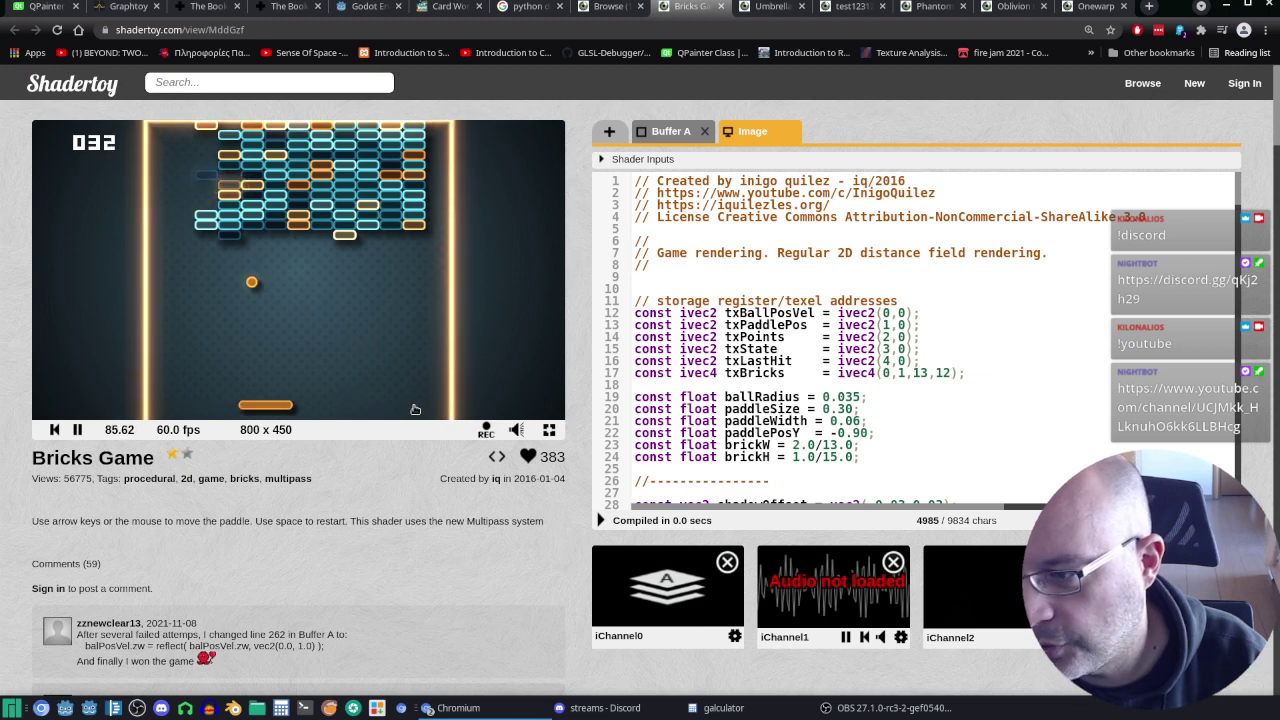
{"action": "key", "text": "Left"}
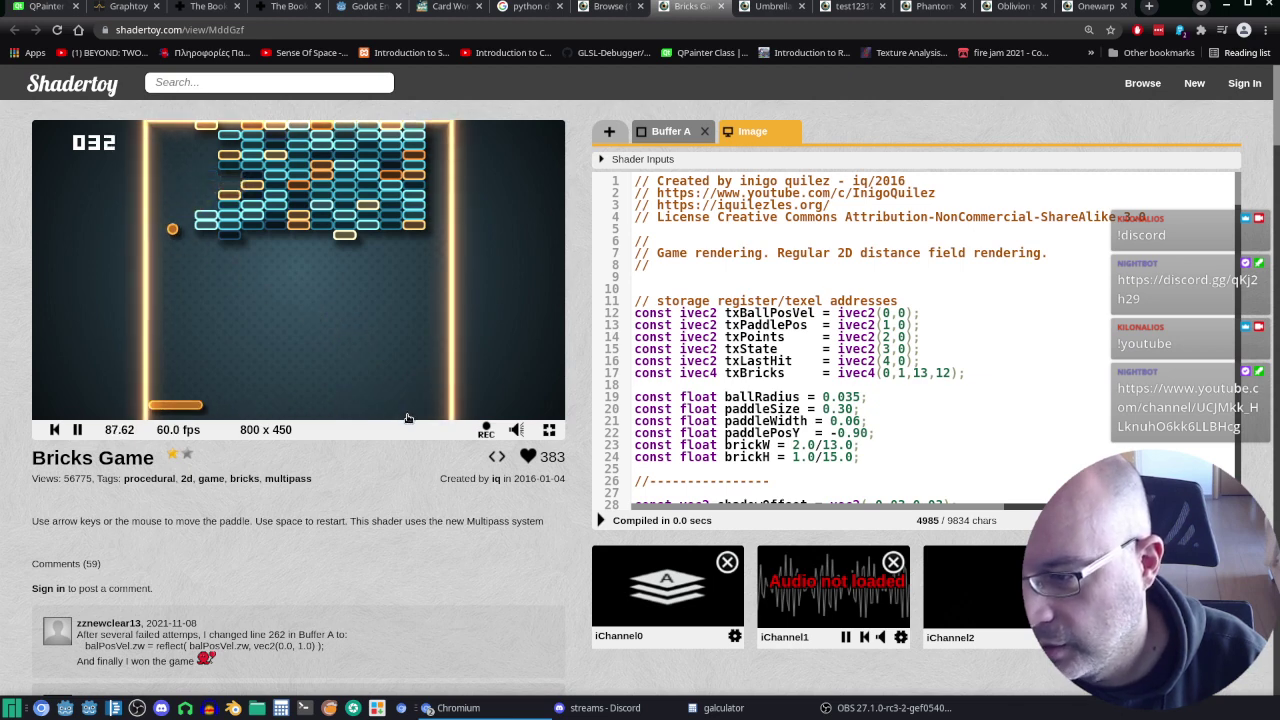
{"action": "key", "text": "Right"}
{"action": "key", "text": "Right"}
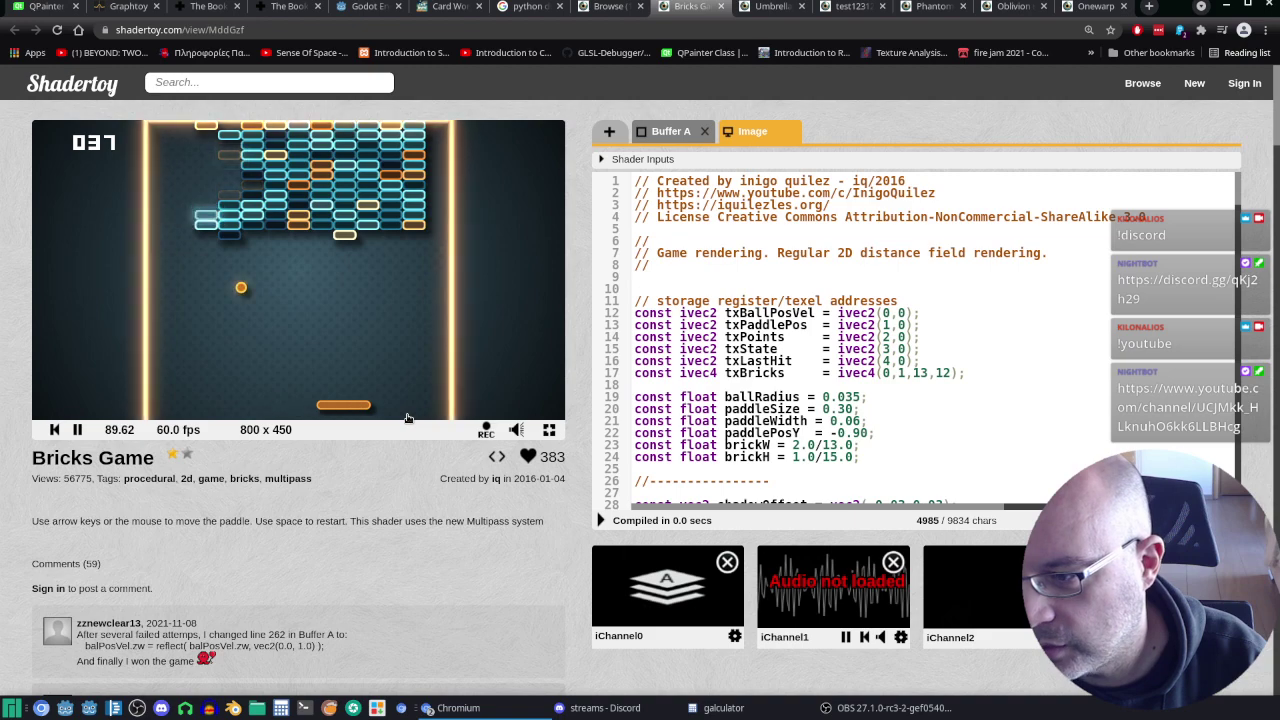
{"action": "key", "text": "Left"}
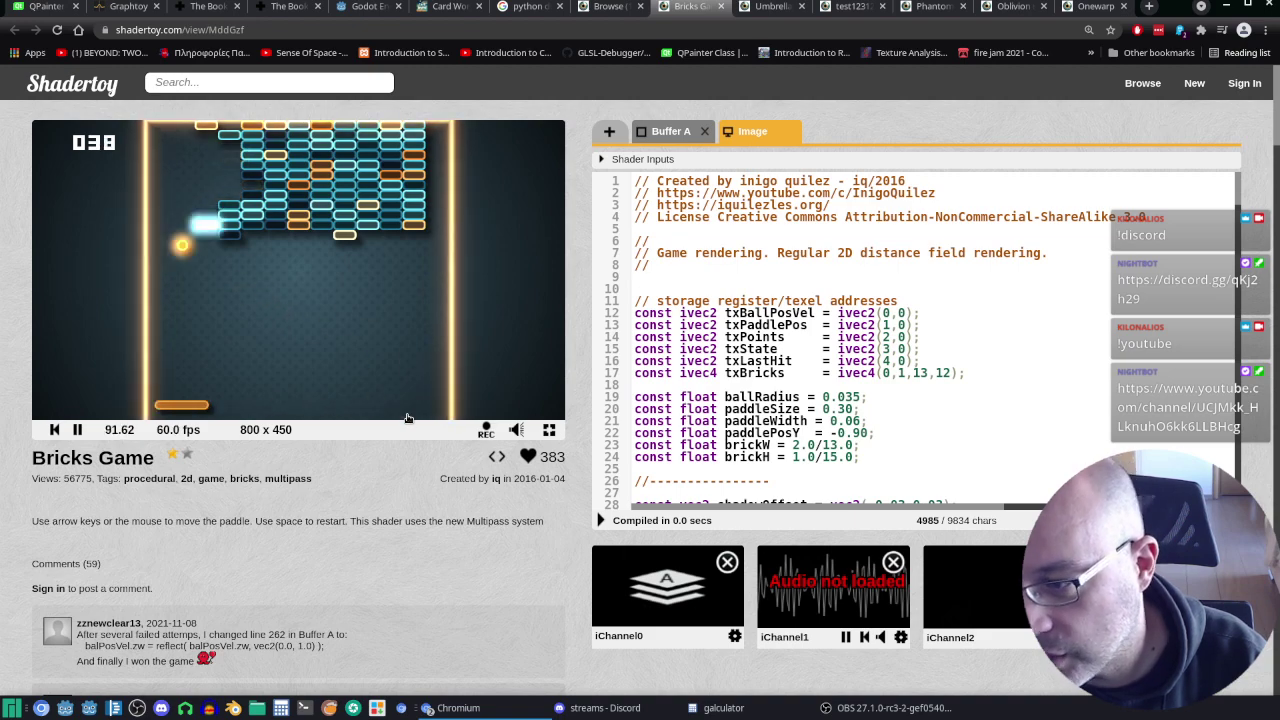
{"action": "key", "text": "Right"}
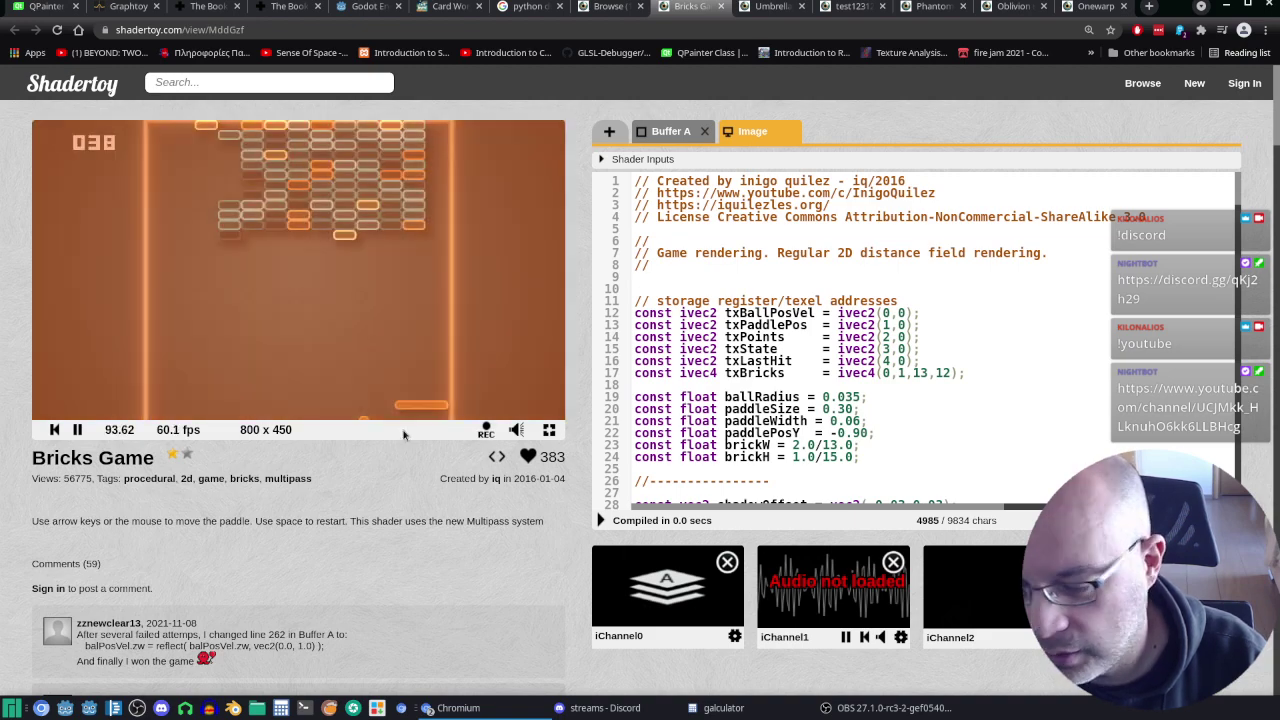
{"action": "key", "text": "Left"}
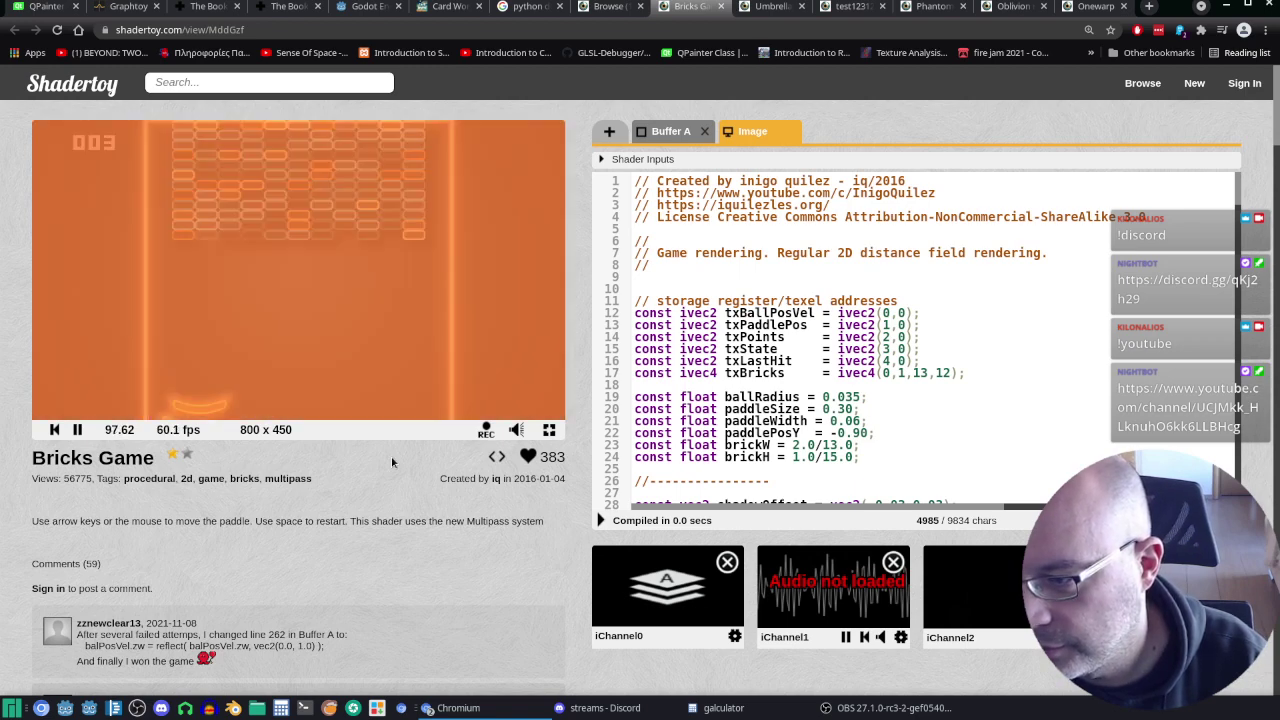
{"action": "key", "text": "Right"}
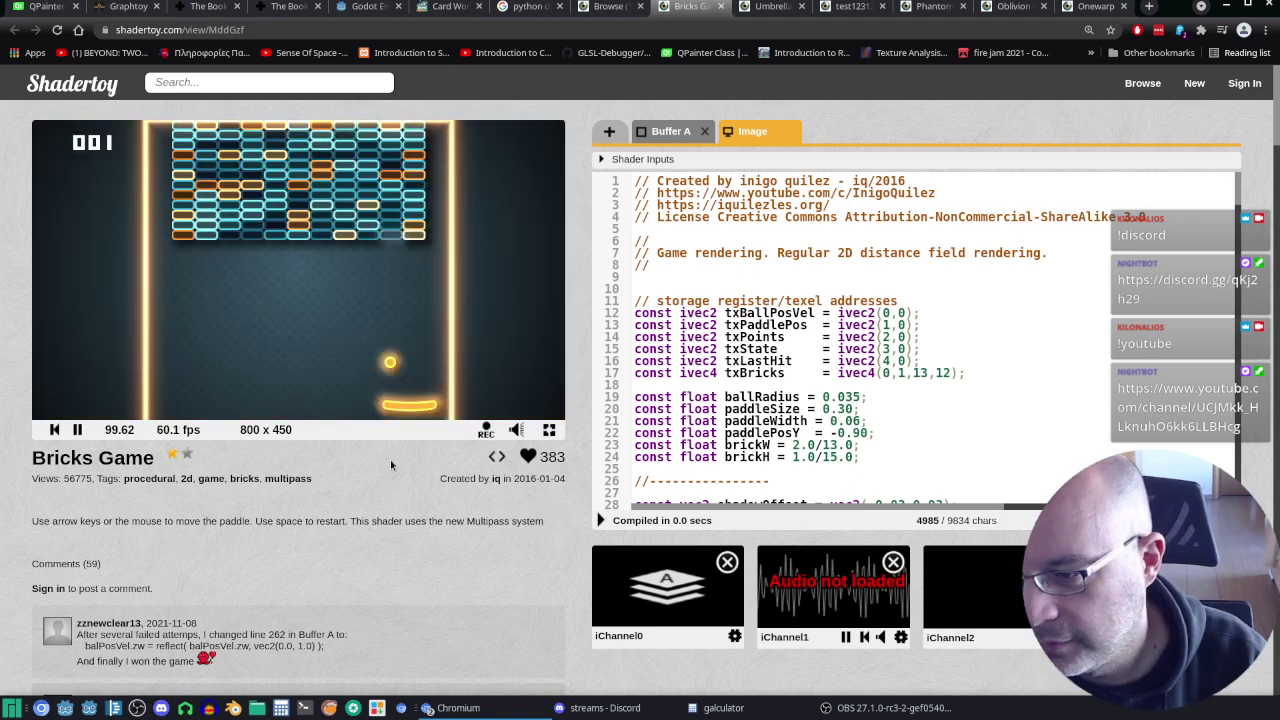
{"action": "key", "text": "Left"}
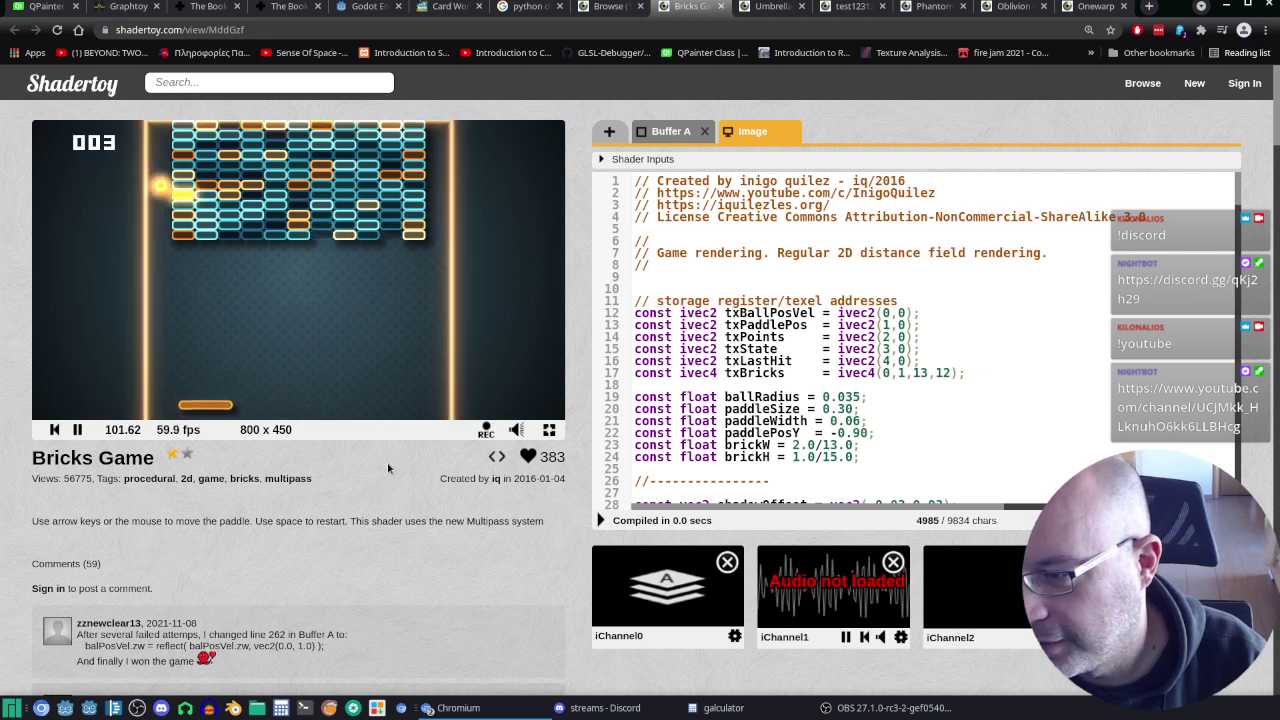
{"action": "key", "text": "Right"}
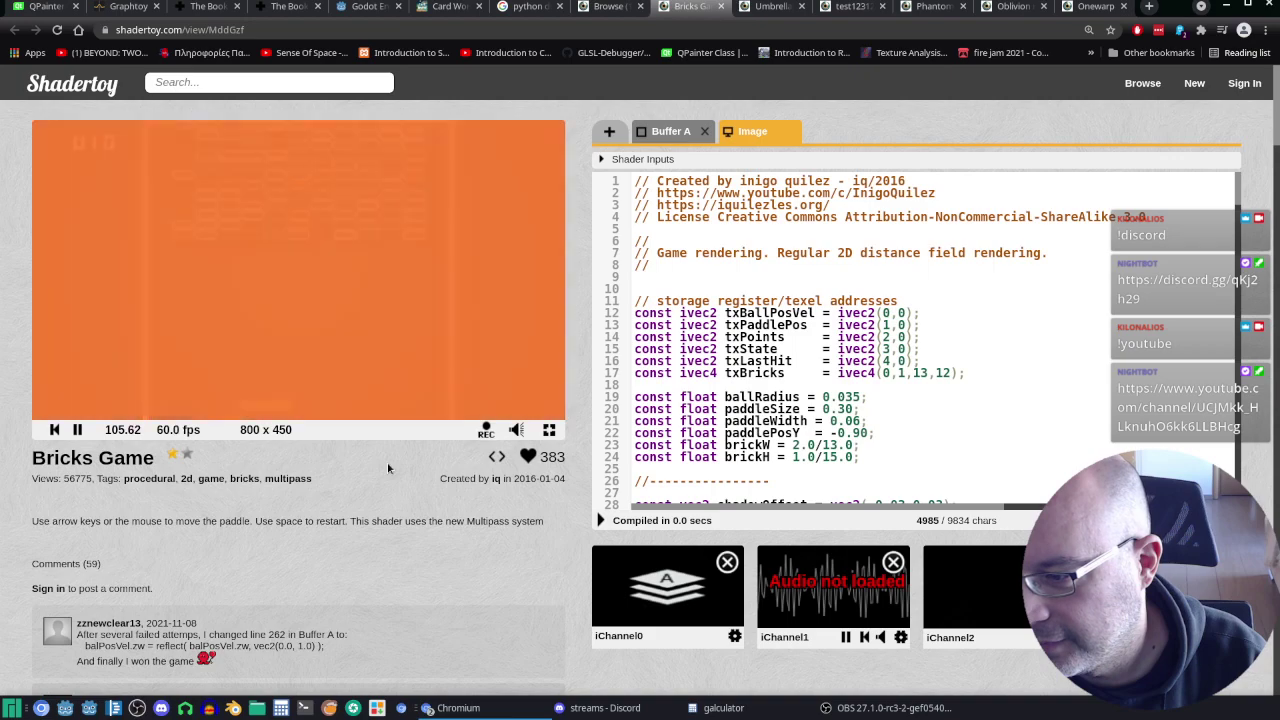
Step: Play a new Bricks Game round with the arrow keys, breaking bricks up to a score of 017
{"action": "scroll", "coordinate": [388, 466], "scroll_direction": "down", "scroll_amount": 5}
{"action": "scroll", "coordinate": [464, 277], "scroll_direction": "up", "scroll_amount": 5}
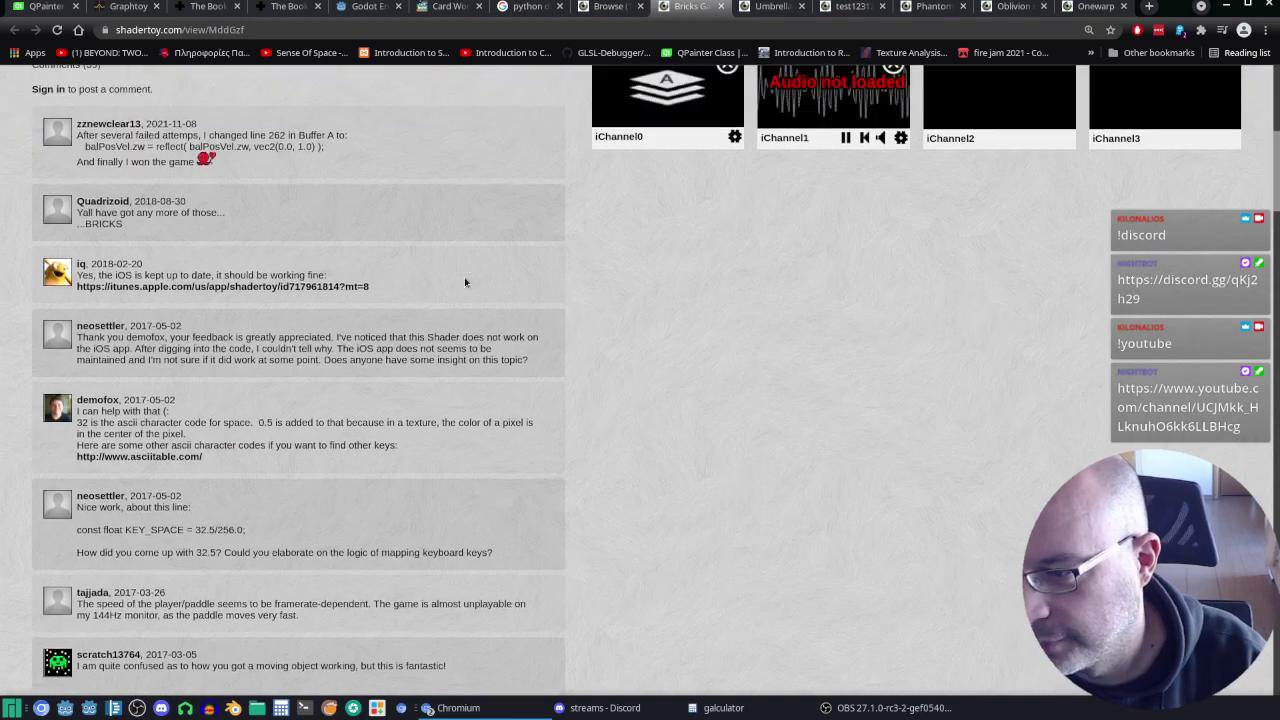
{"action": "key", "text": "Right"}
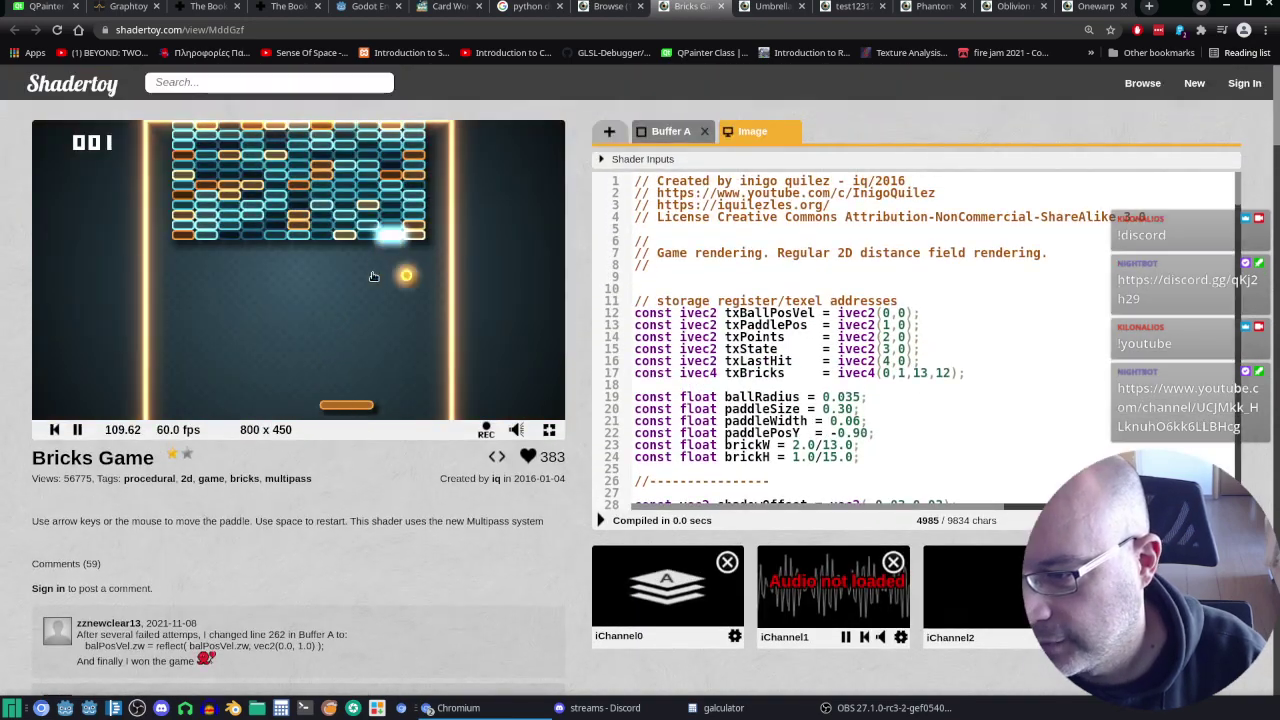
{"action": "key", "text": "Left"}
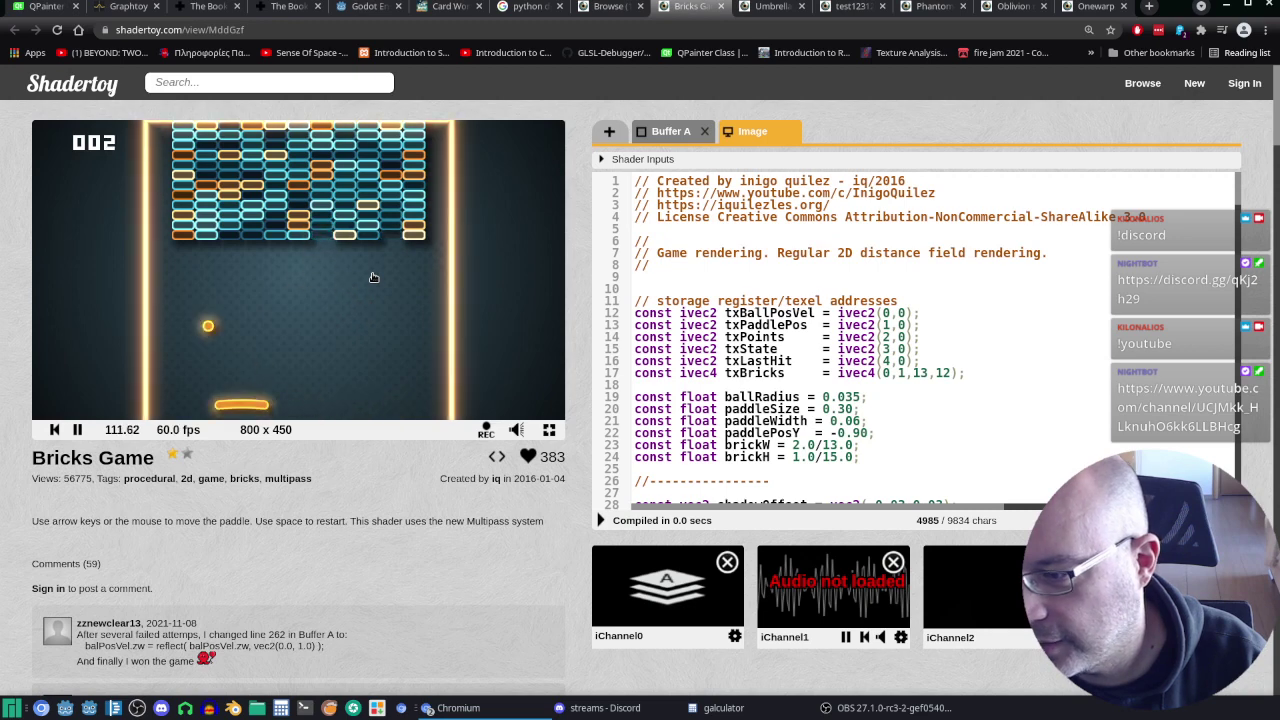
{"action": "key", "text": "Left"}
{"action": "key", "text": "Right"}
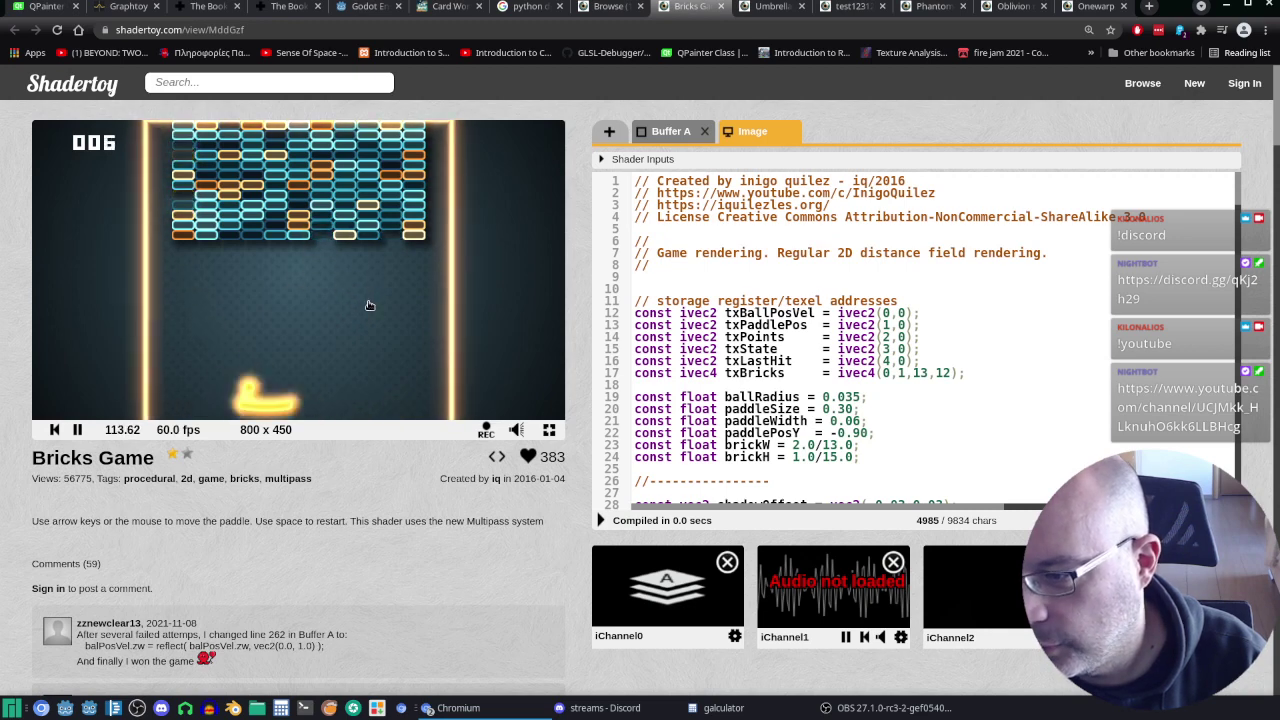
{"action": "key", "text": "Left"}
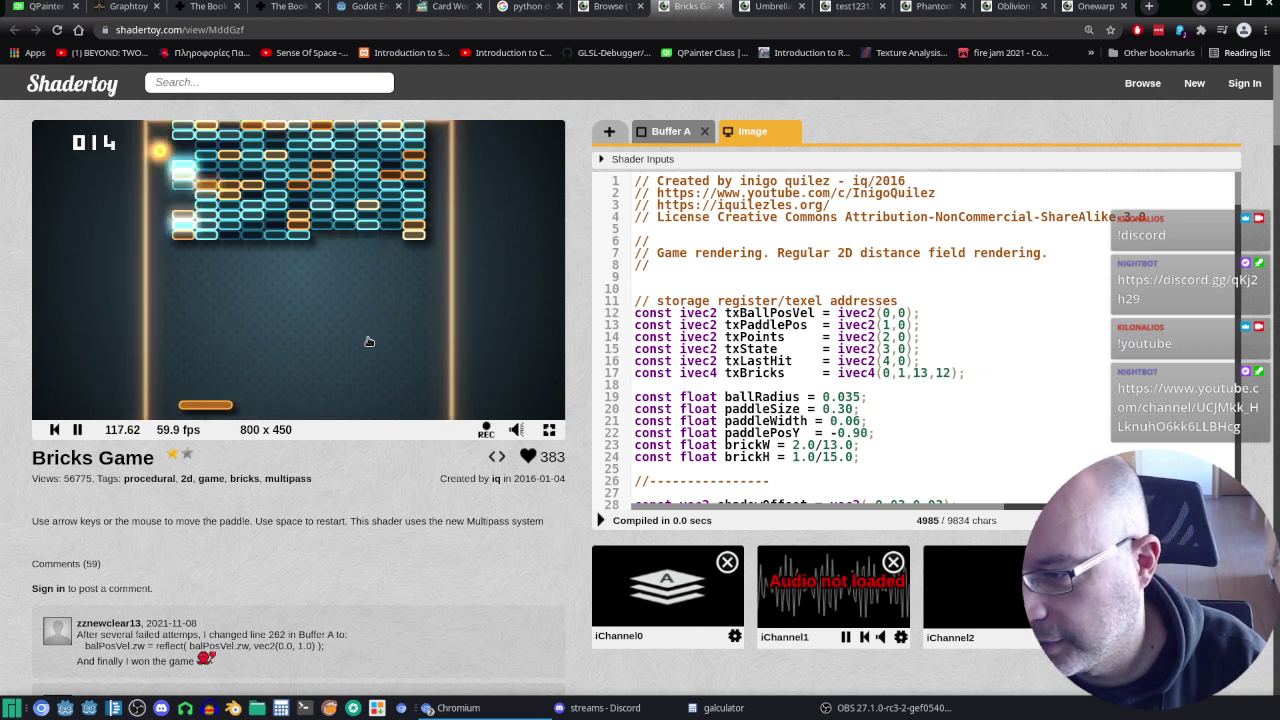
{"action": "key", "text": "Right"}
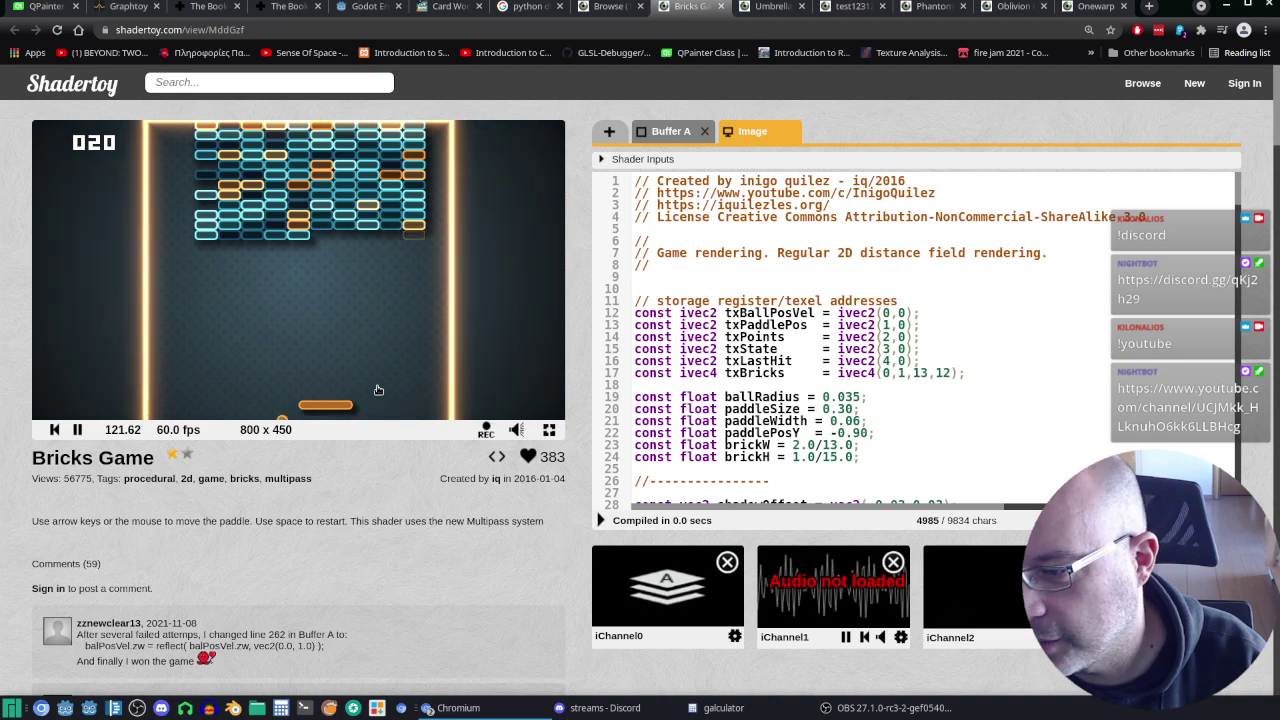
{"action": "key", "text": "Right"}
{"action": "key", "text": "Left"}
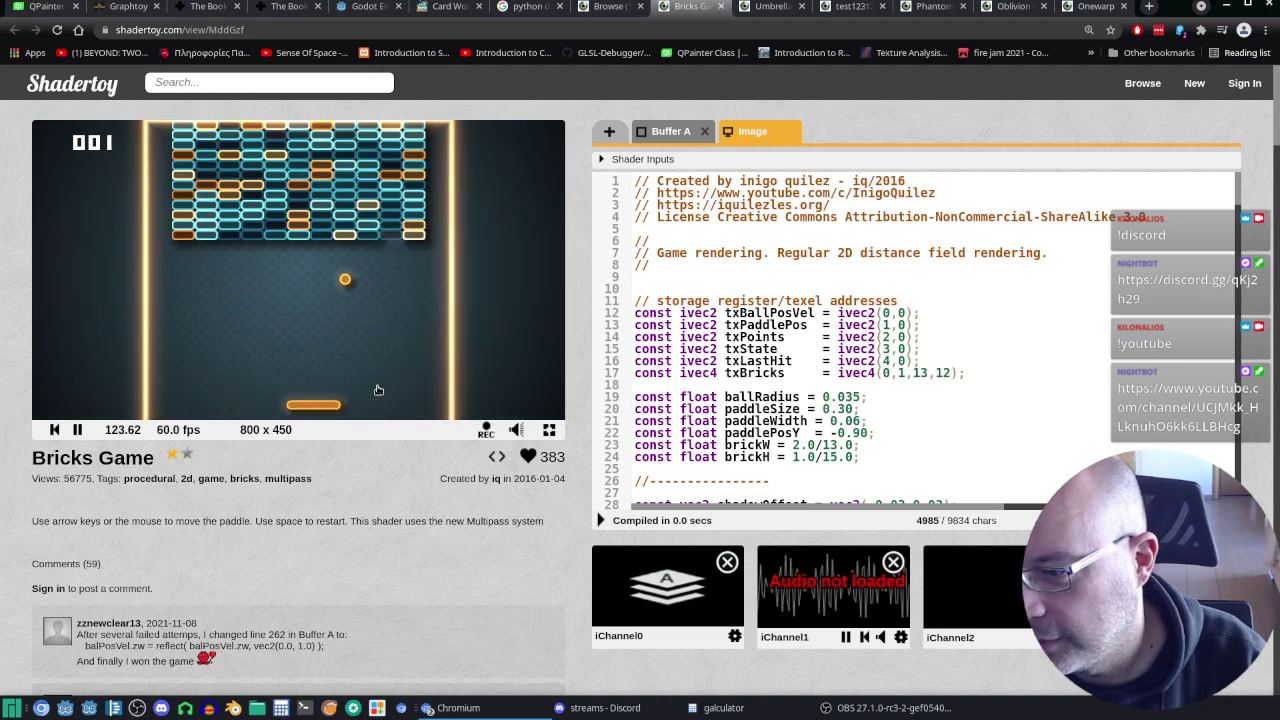
{"action": "key", "text": "Right"}
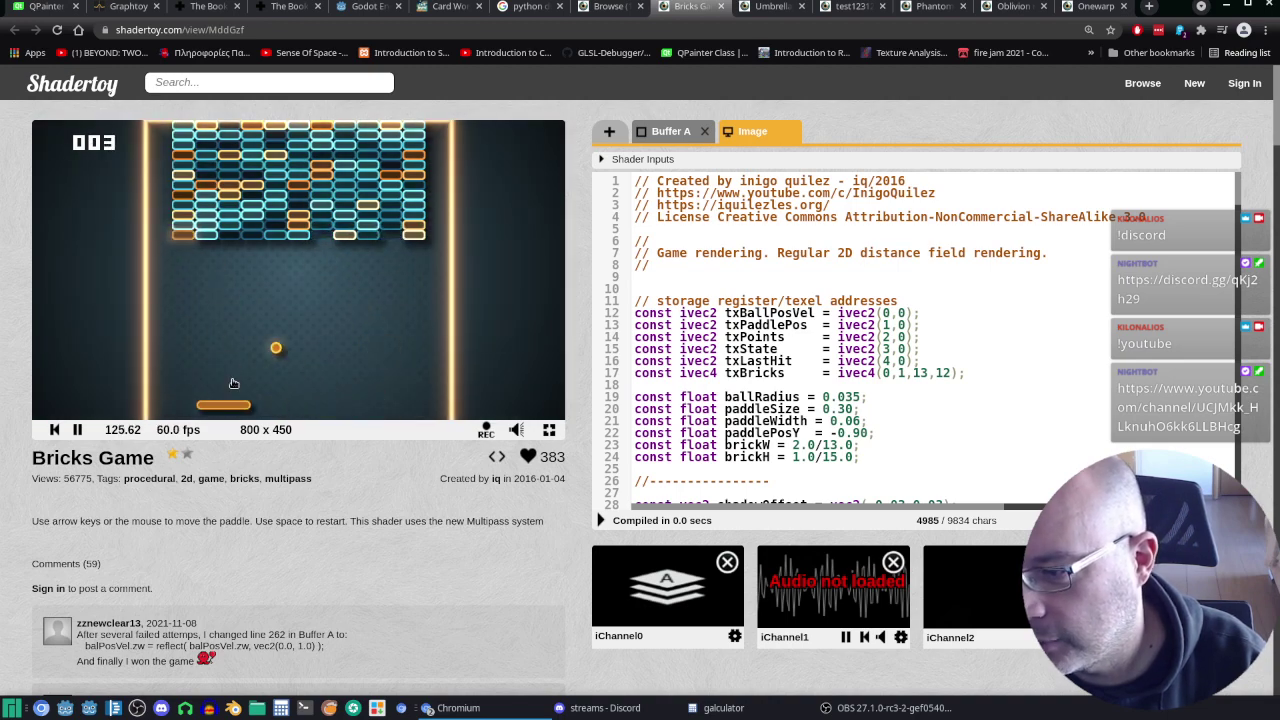
{"action": "key", "text": "Left"}
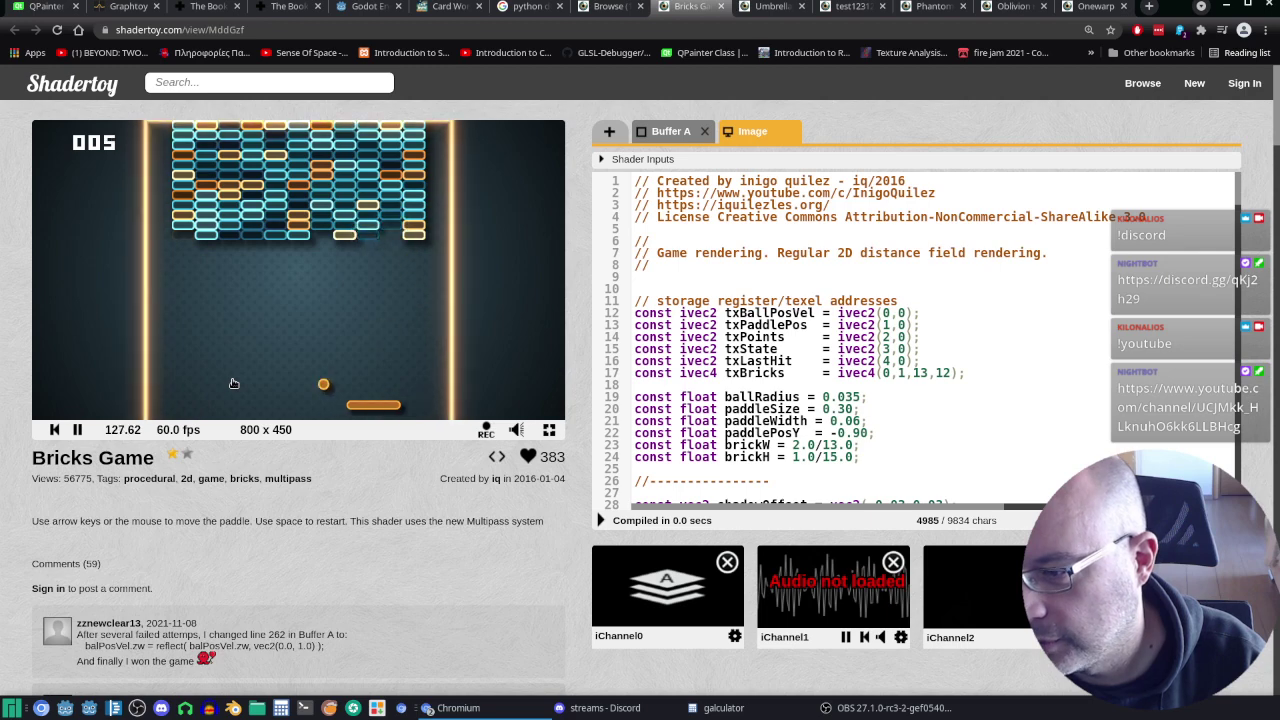
{"action": "key", "text": "Right"}
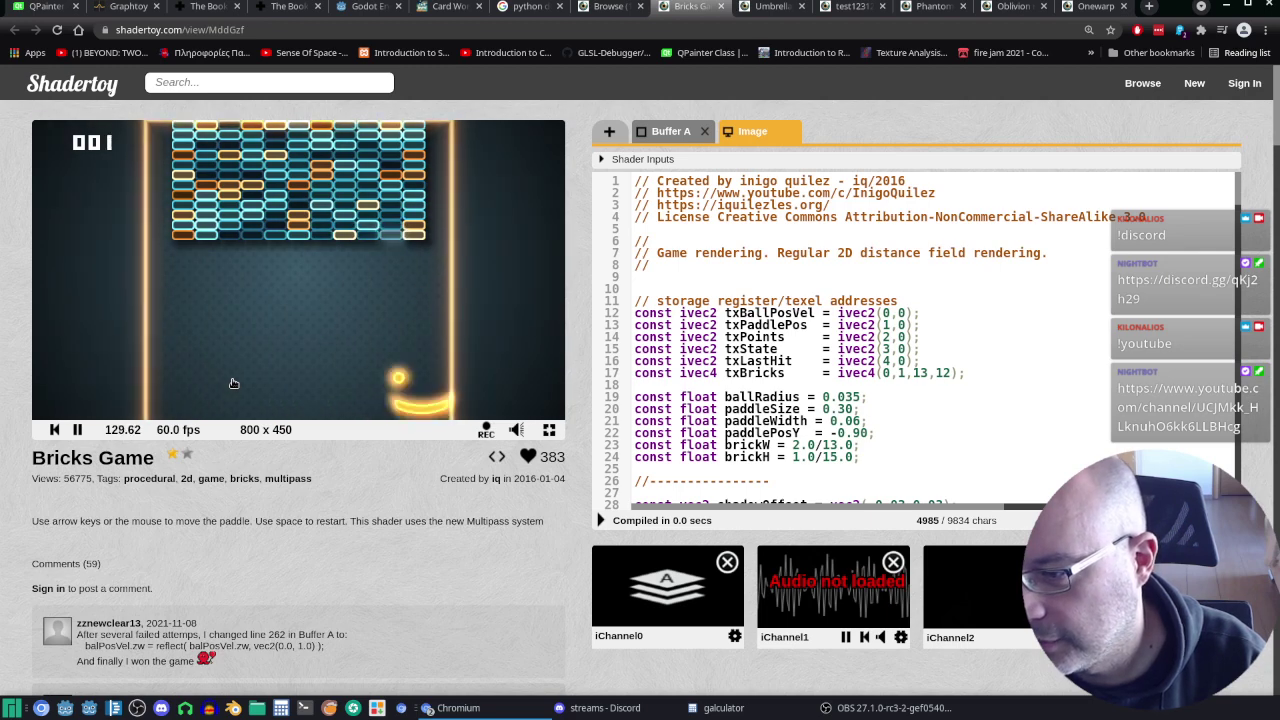
{"action": "key", "text": "Left"}
{"action": "key", "text": "Left"}
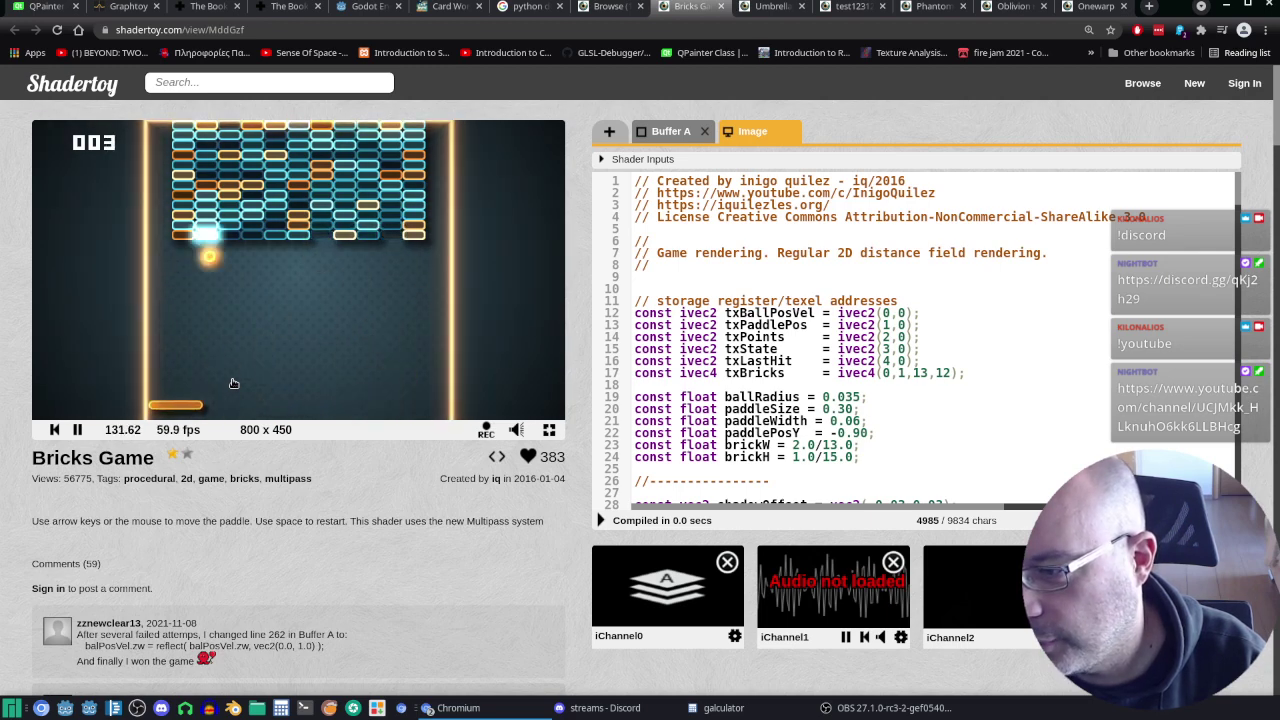
{"action": "key", "text": "Right"}
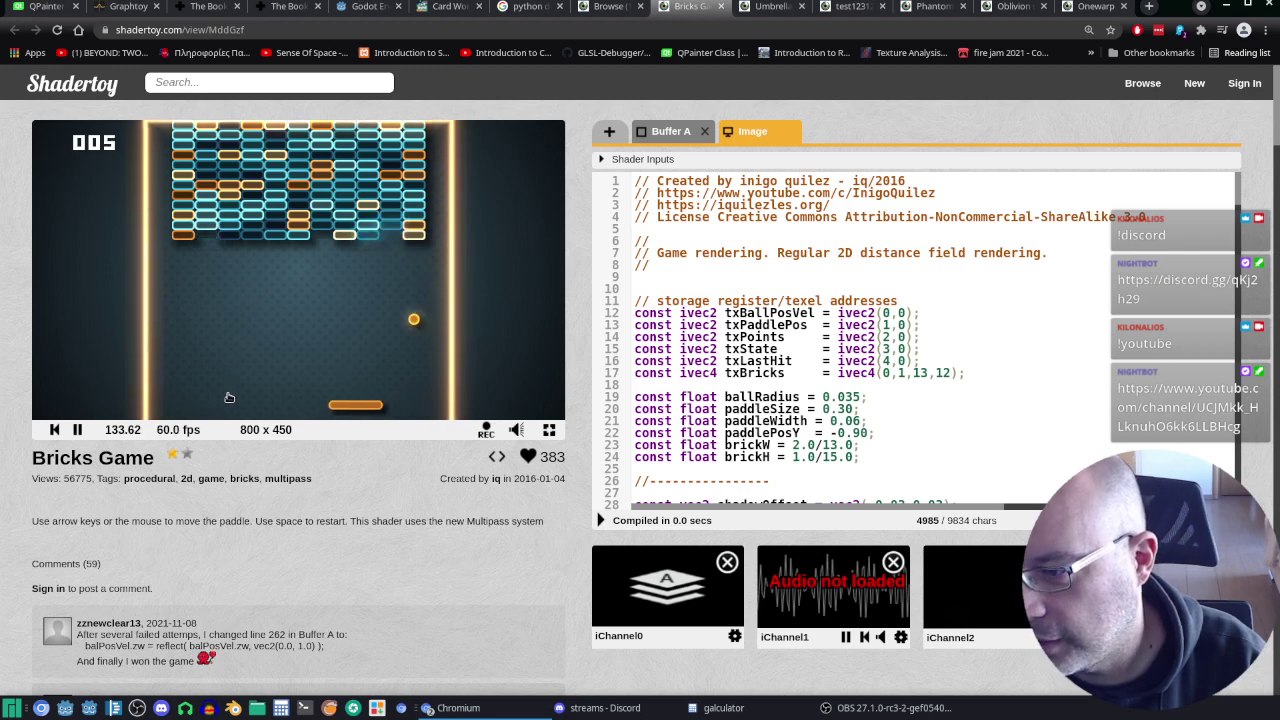
{"action": "key", "text": "Right"}
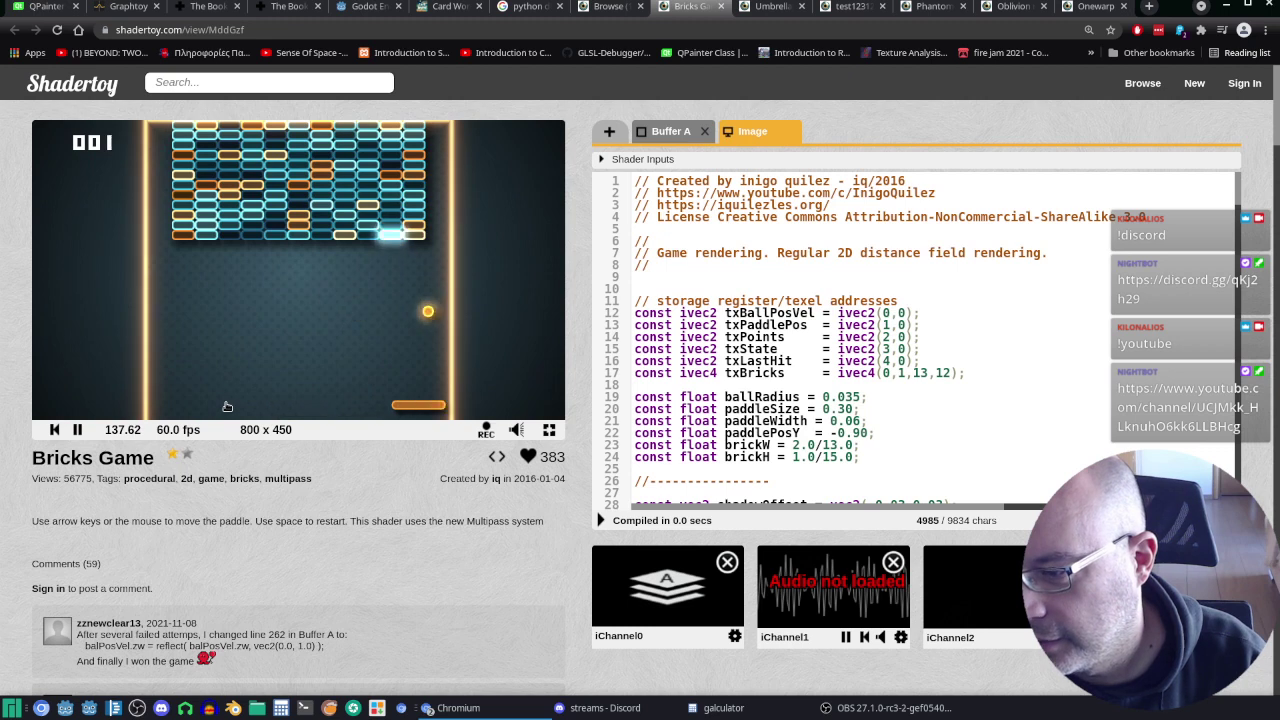
{"action": "key", "text": "Left"}
{"action": "key", "text": "Left"}
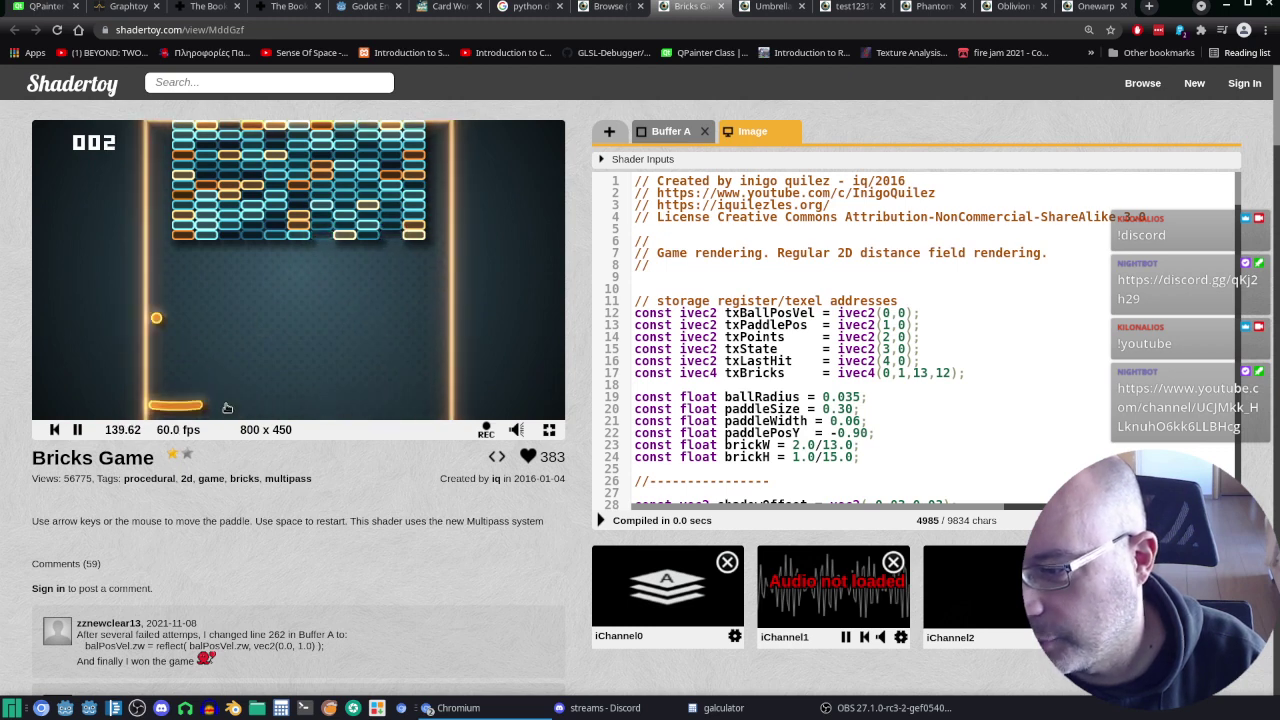
{"action": "key", "text": "Right"}
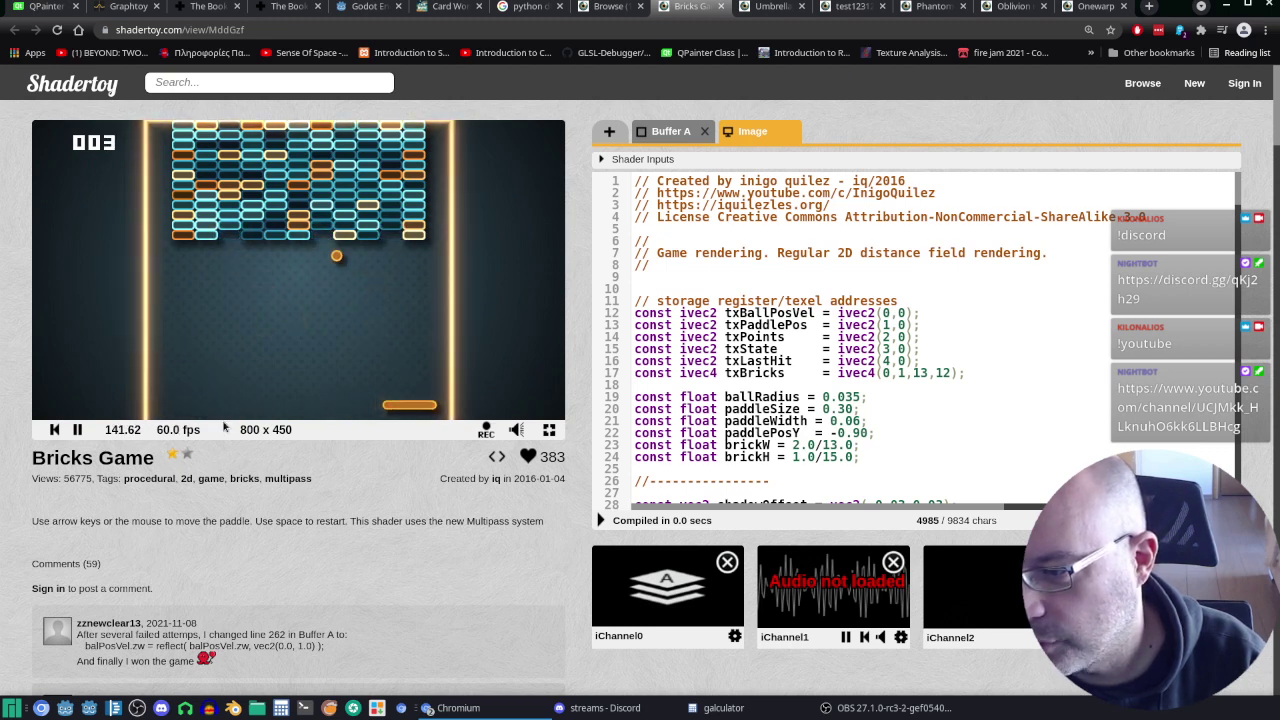
{"action": "key", "text": "Left"}
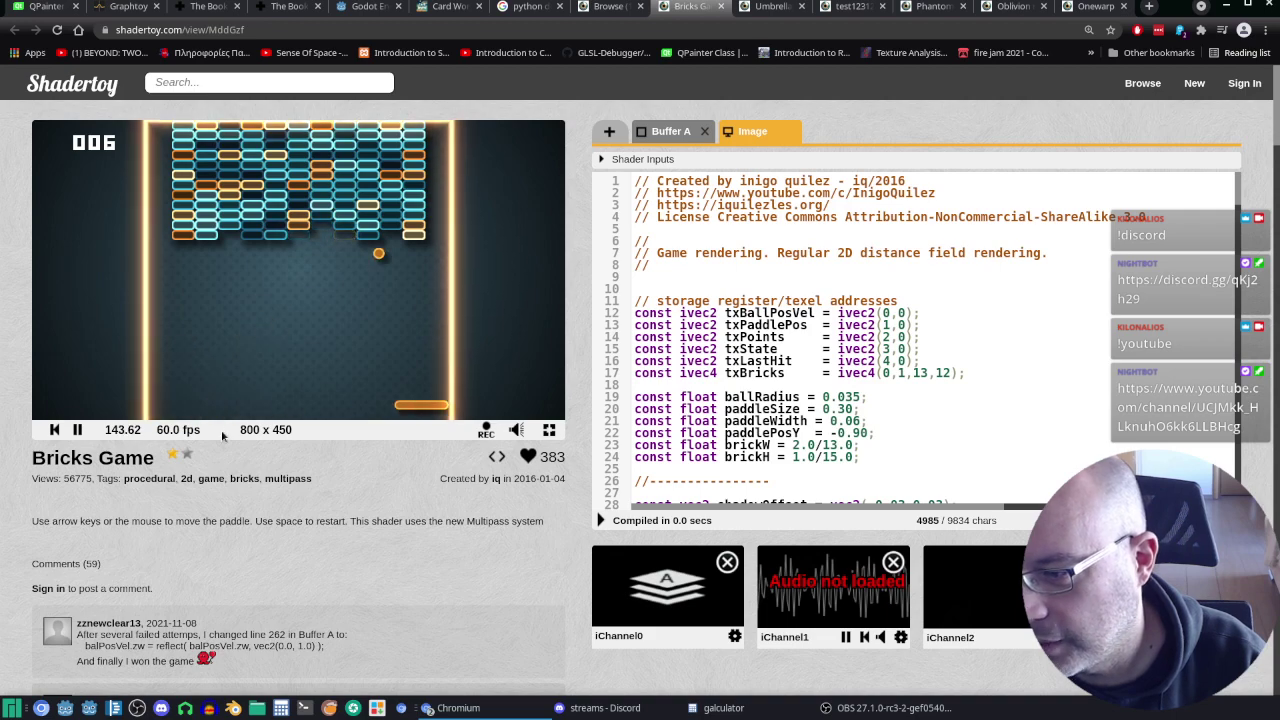
{"action": "key", "text": "Left"}
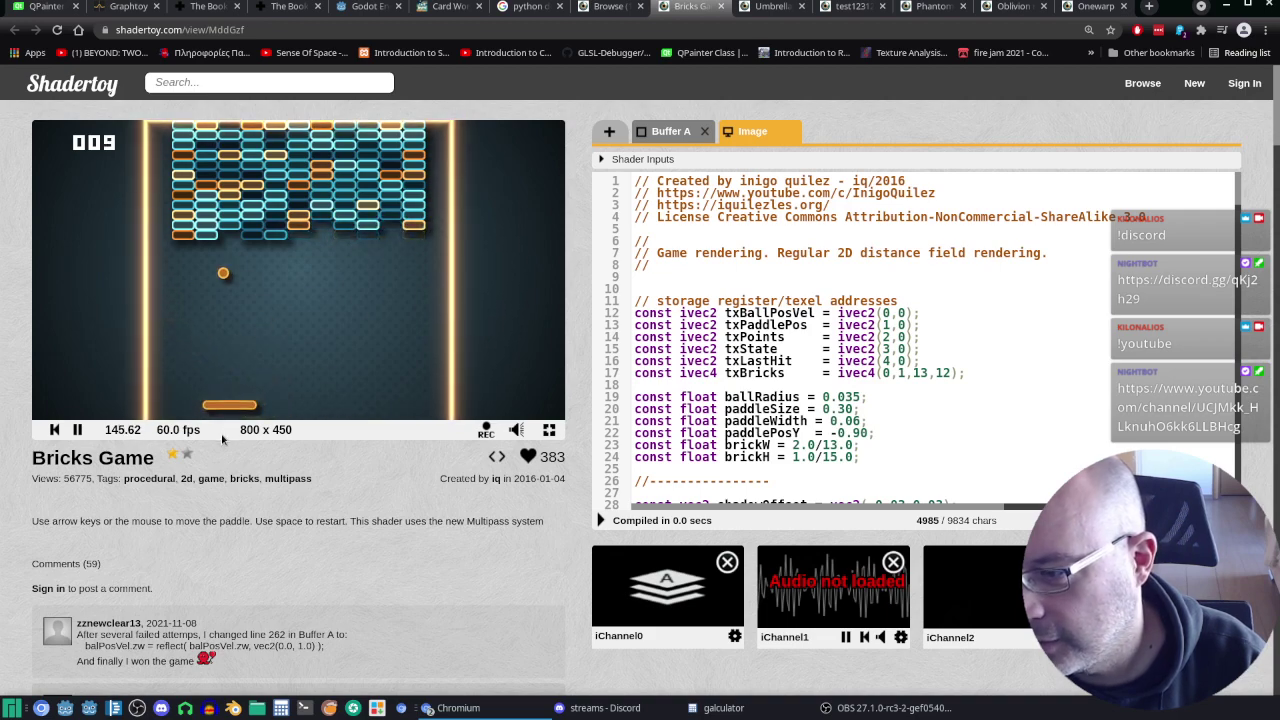
{"action": "key", "text": "Right"}
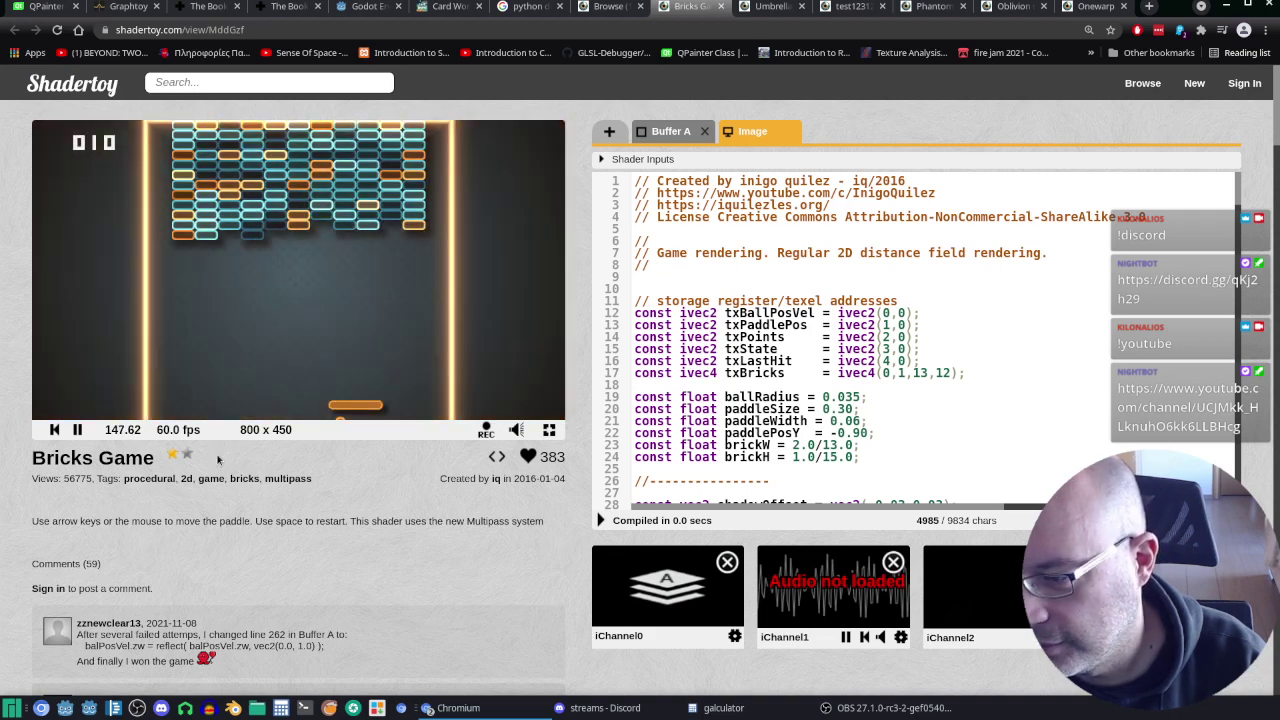
{"action": "key", "text": "Right"}
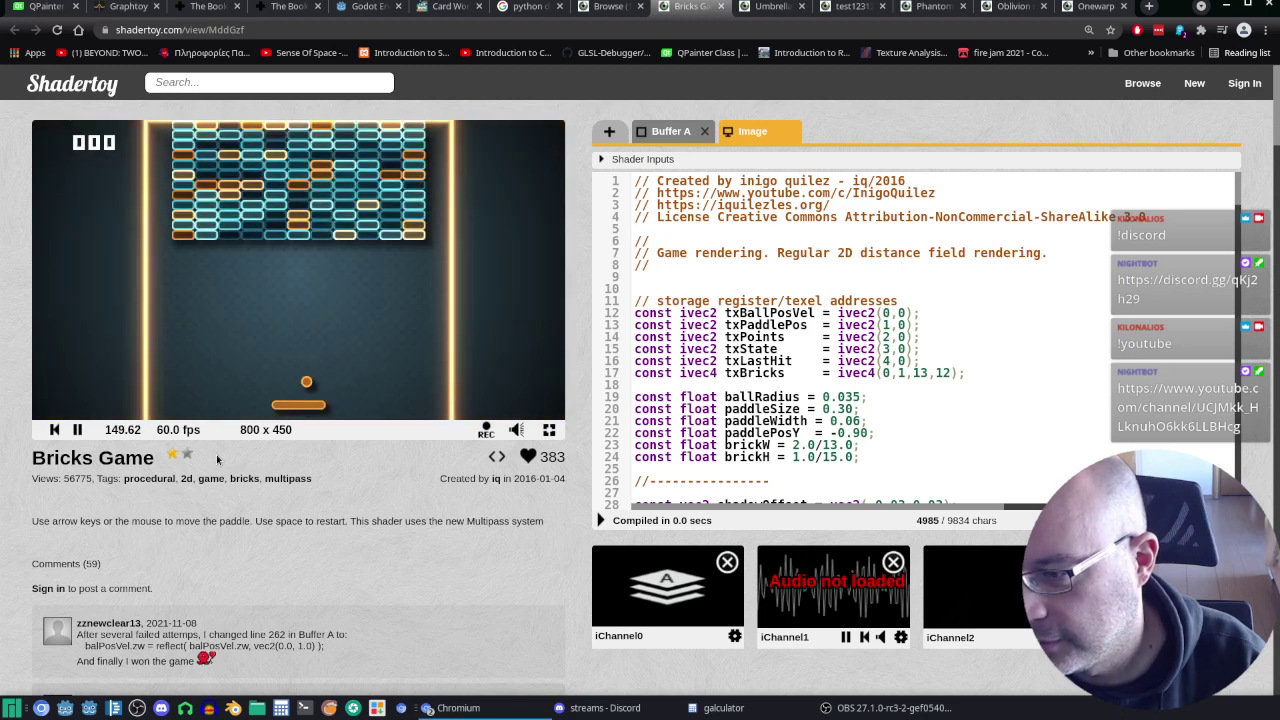
{"action": "key", "text": "Left"}
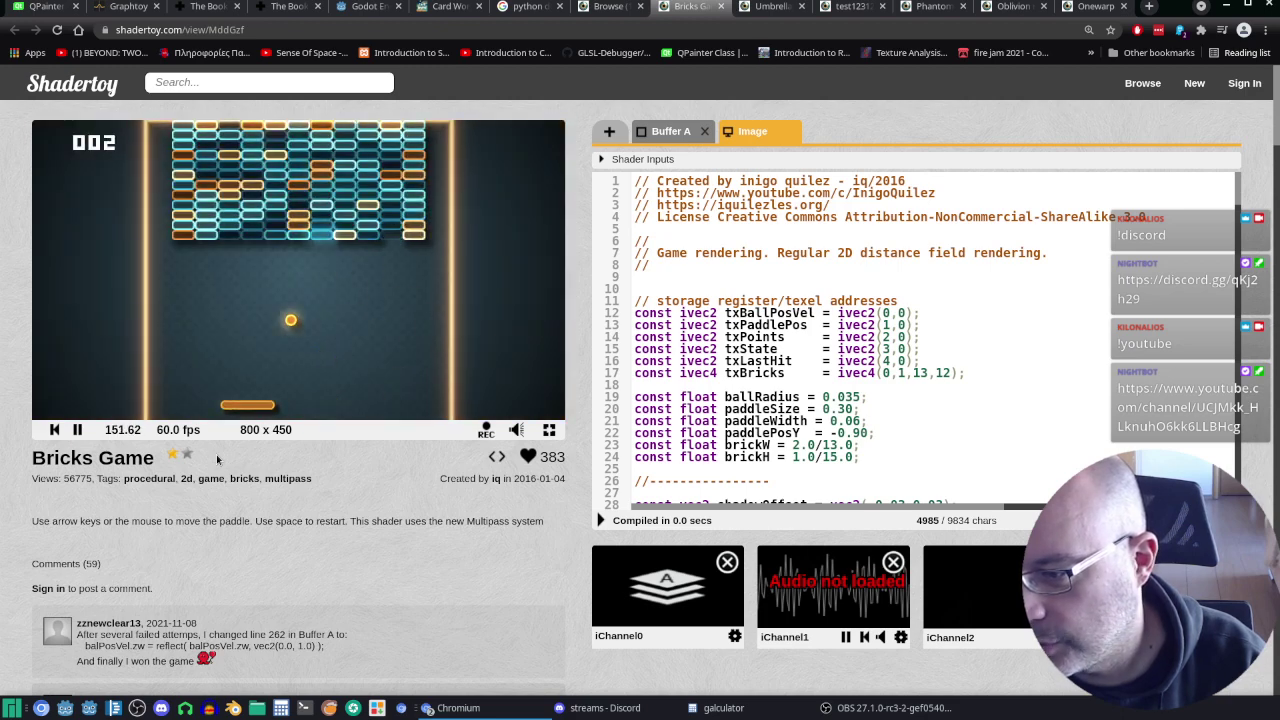
{"action": "key", "text": "Right"}
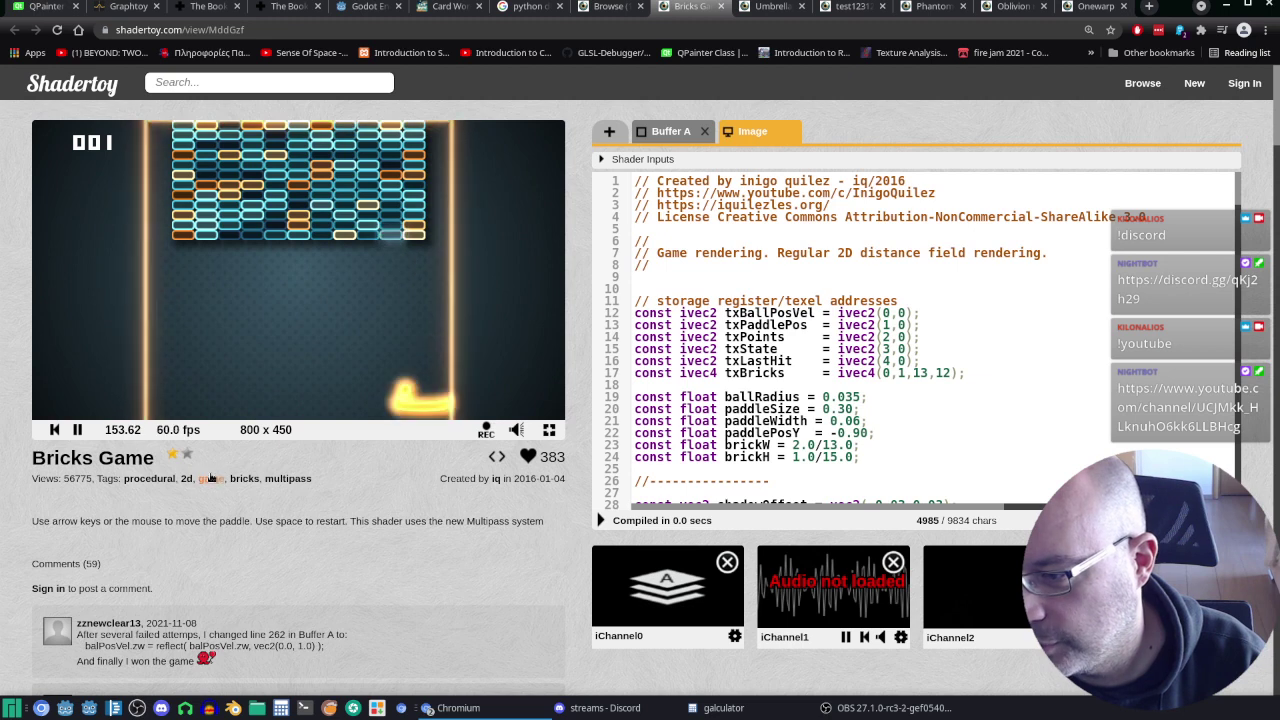
{"action": "key", "text": "Left"}
{"action": "key", "text": "Left"}
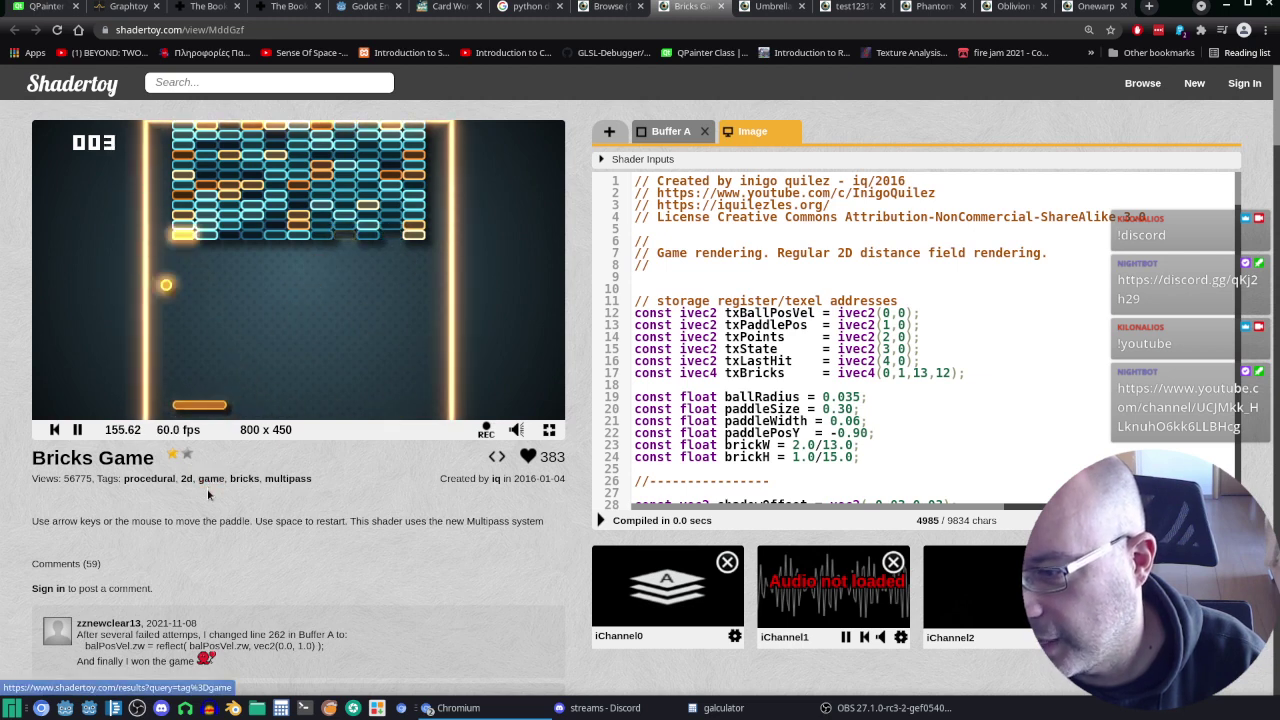
{"action": "key", "text": "Right"}
{"action": "key", "text": "Right"}
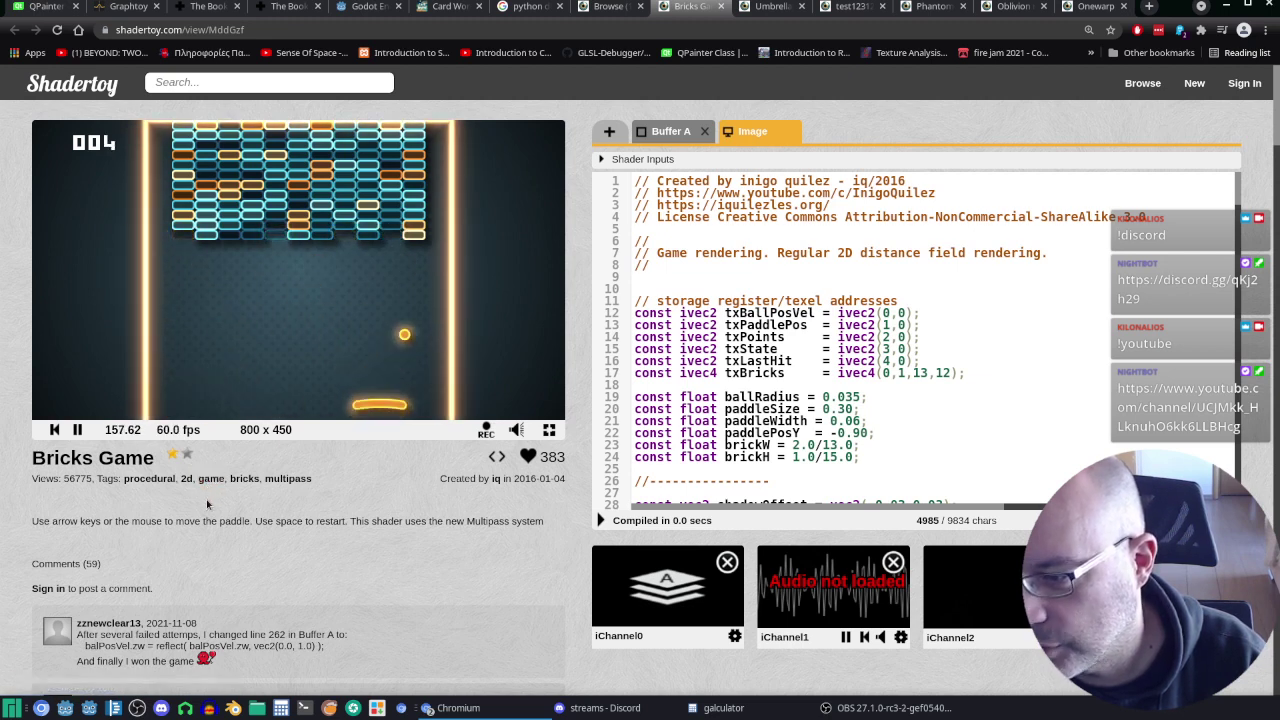
{"action": "key", "text": "Left"}
{"action": "key", "text": "Left"}
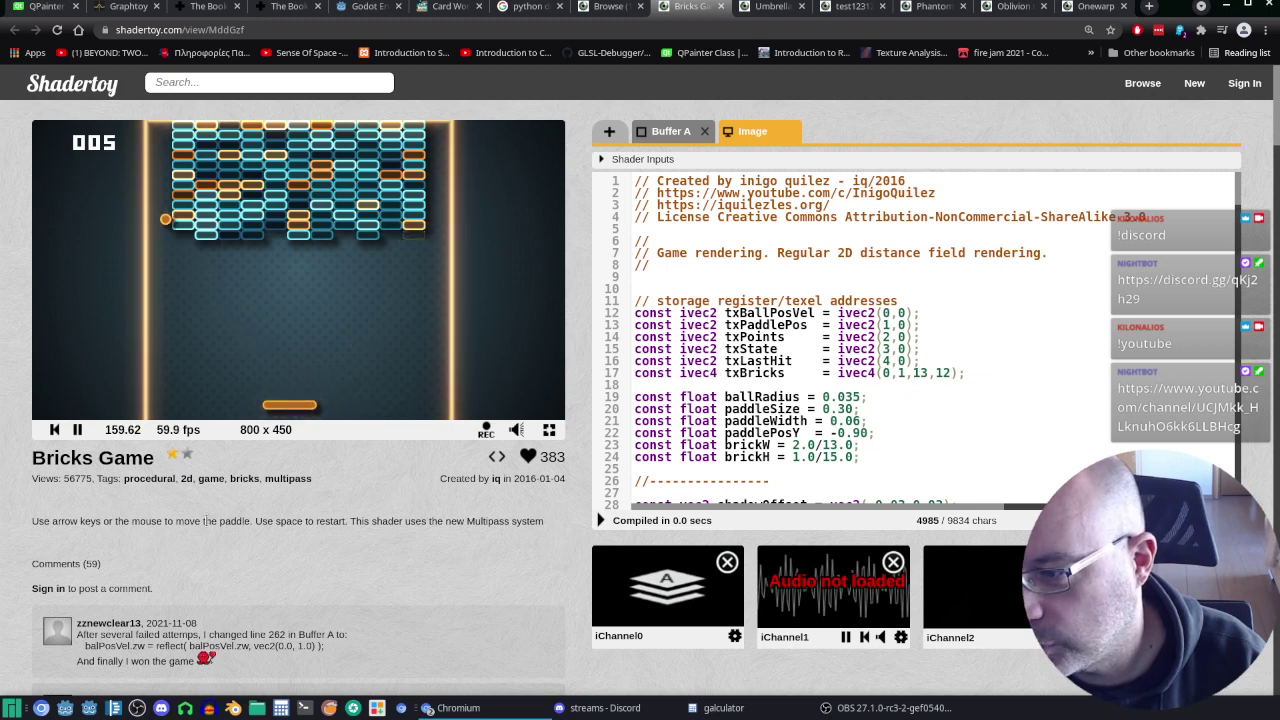
{"action": "key", "text": "Right"}
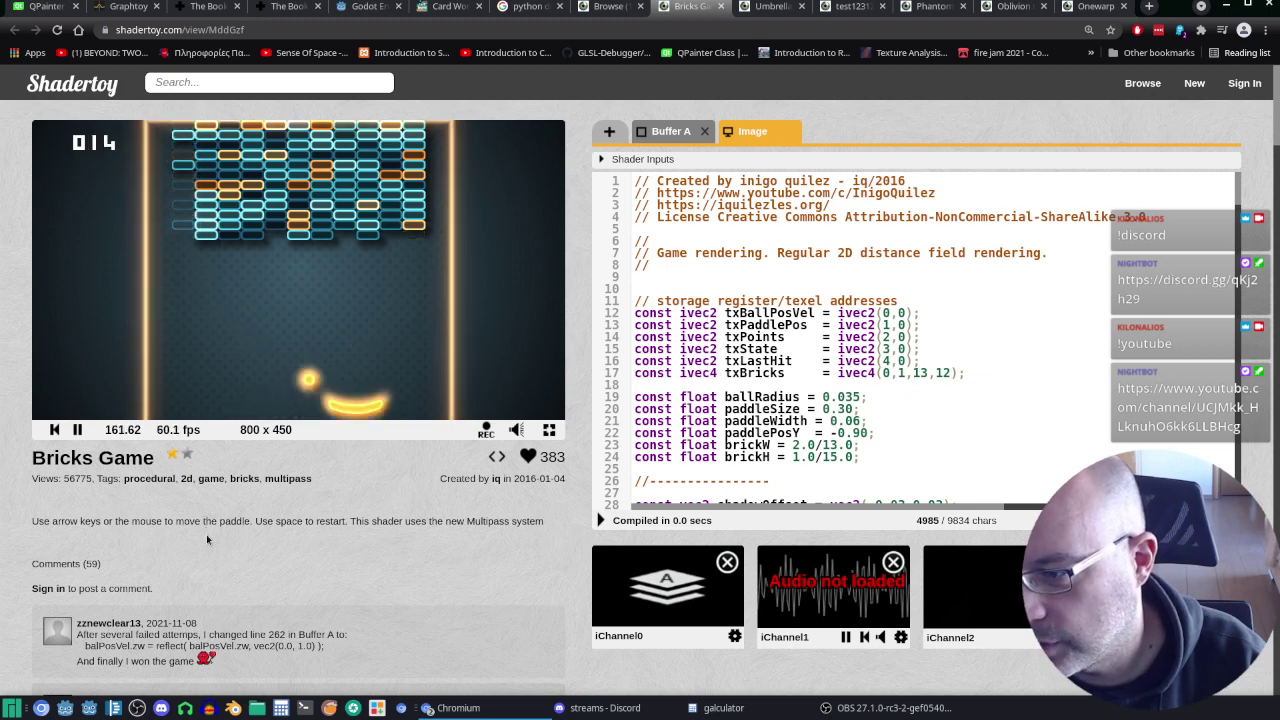
{"action": "key", "text": "Left"}
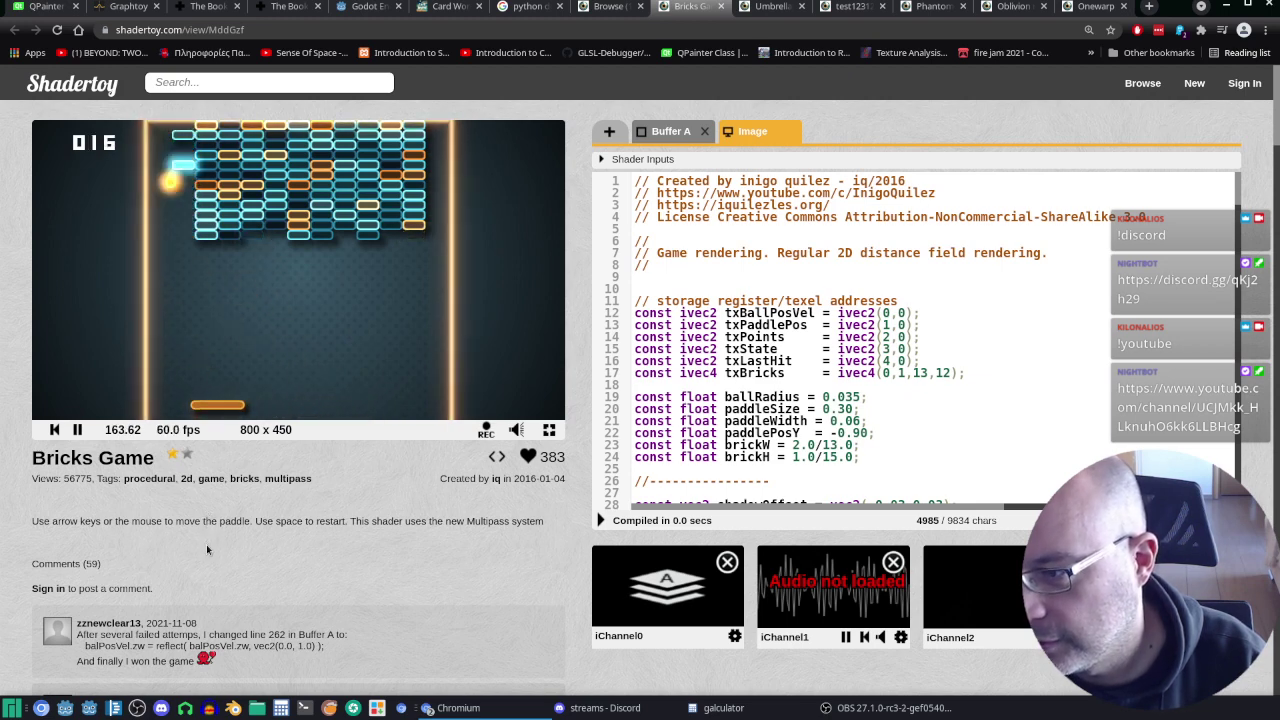
{"action": "key", "text": "Right"}
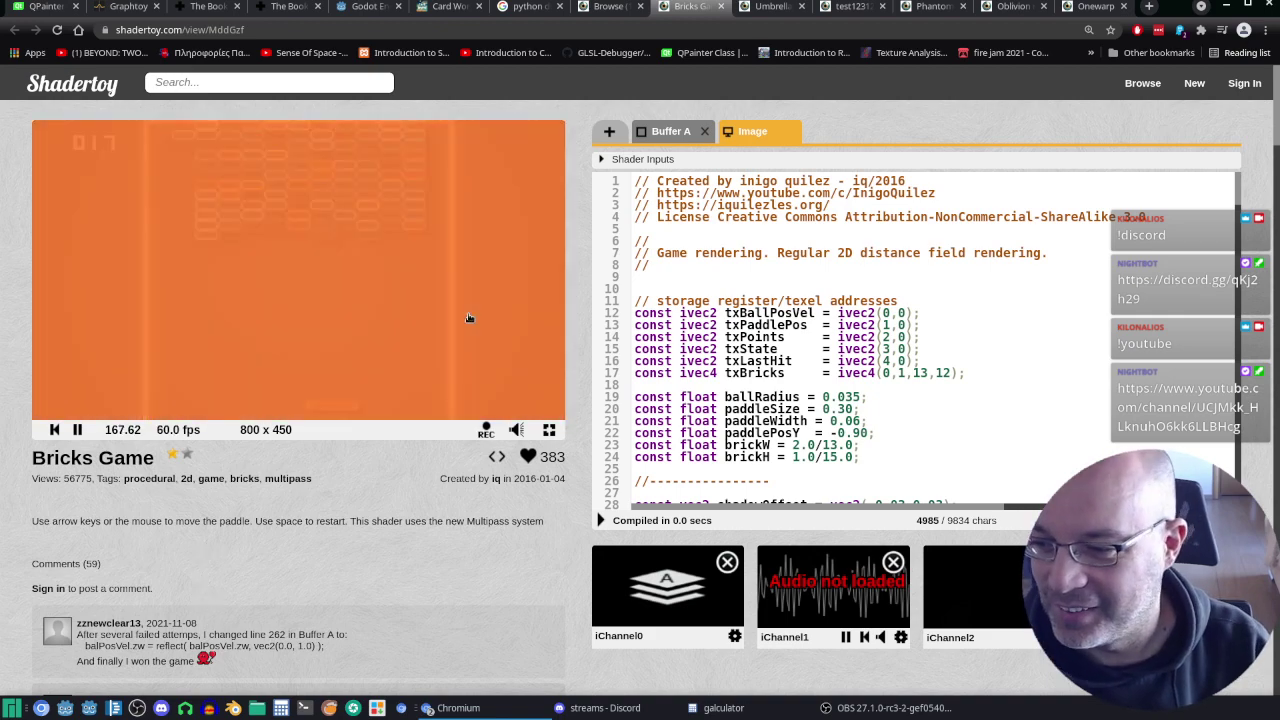
Step: Pause the running Bricks Game preview
{"action": "scroll", "coordinate": [414, 565], "scroll_direction": "down", "scroll_amount": 3}
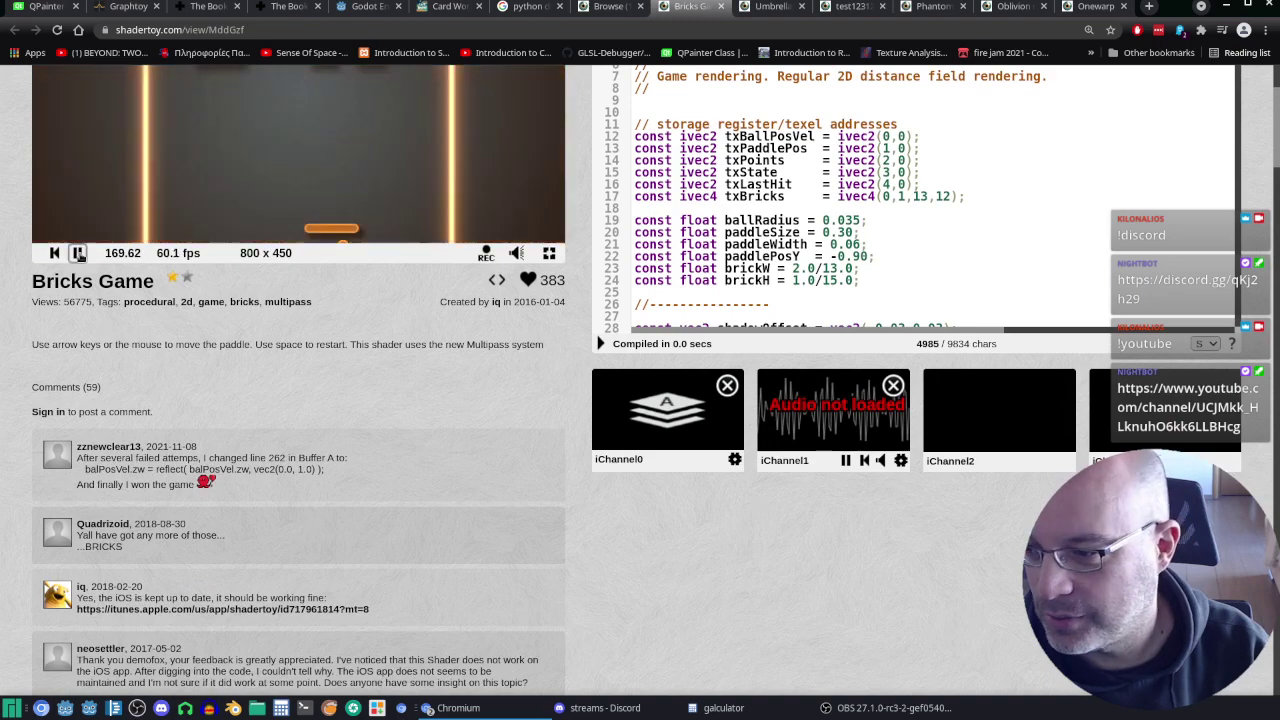
{"action": "left_click", "coordinate": [78, 253]}
{"action": "scroll", "coordinate": [321, 443], "scroll_direction": "up", "scroll_amount": 3}
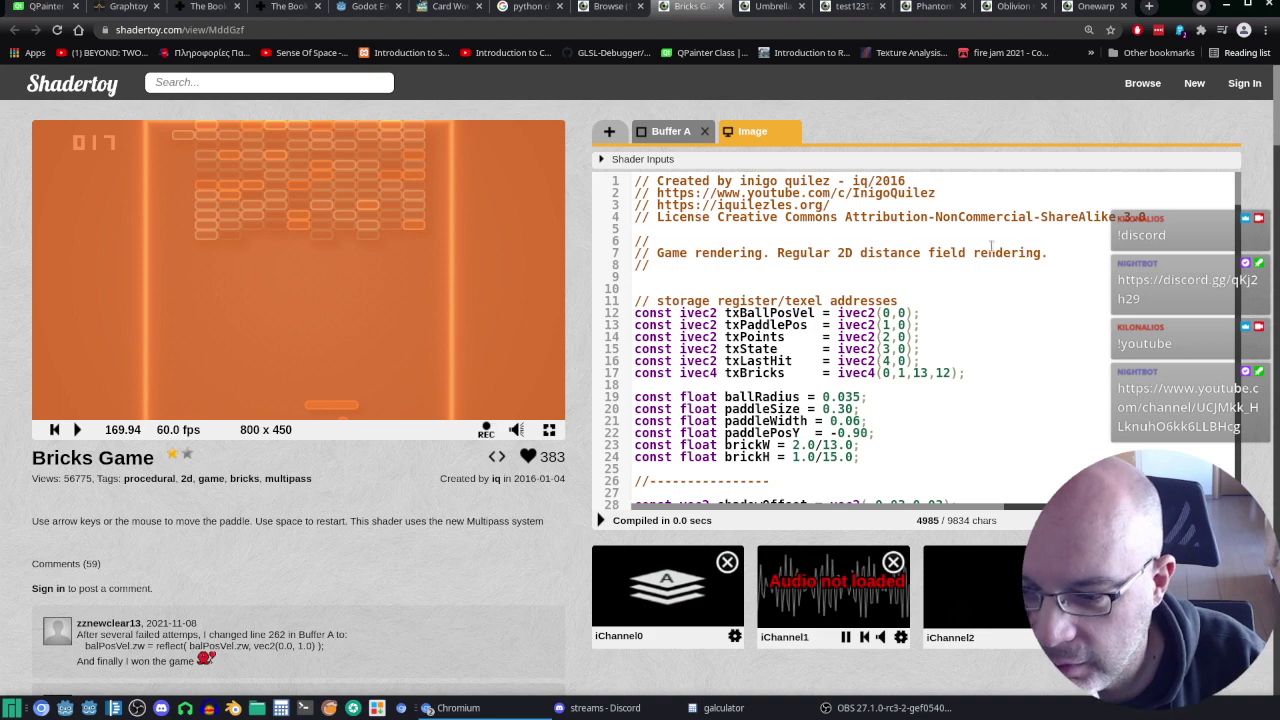
Step: Read the Image code down to the fragColor line, then open the 4849-character Buffer A code
{"action": "scroll", "coordinate": [991, 245], "scroll_direction": "down", "scroll_amount": 3}
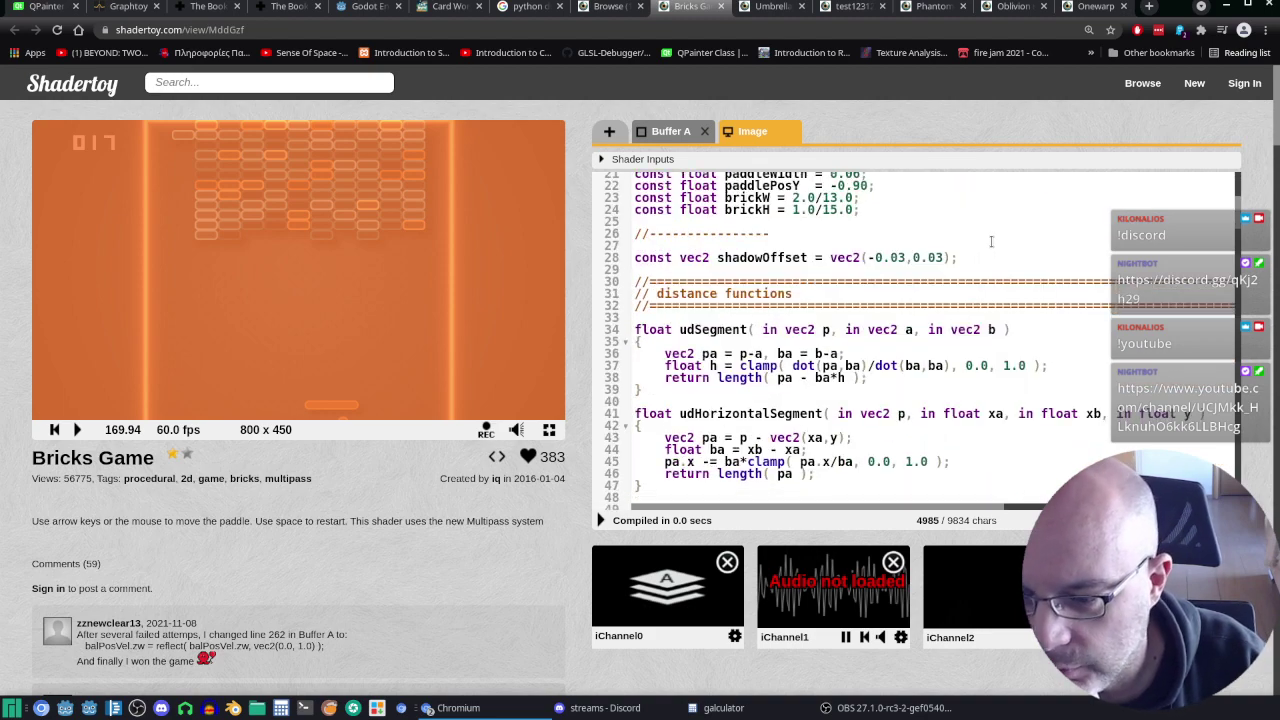
{"action": "scroll", "coordinate": [991, 241], "scroll_direction": "down", "scroll_amount": 3}
{"action": "scroll", "coordinate": [991, 241], "scroll_direction": "down", "scroll_amount": 1}
{"action": "scroll", "coordinate": [991, 241], "scroll_direction": "down", "scroll_amount": 1}
{"action": "scroll", "coordinate": [991, 241], "scroll_direction": "down", "scroll_amount": 2}
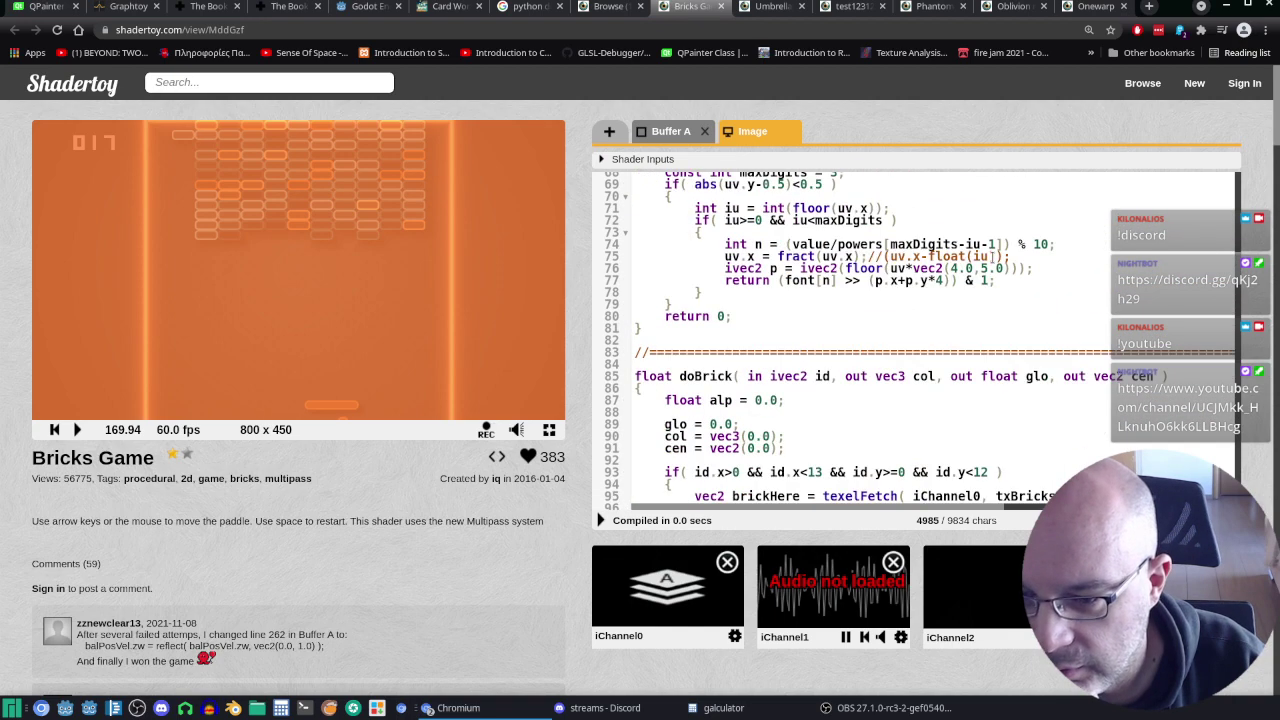
{"action": "scroll", "coordinate": [994, 257], "scroll_direction": "down", "scroll_amount": 4}
{"action": "scroll", "coordinate": [996, 268], "scroll_direction": "down", "scroll_amount": 3}
{"action": "scroll", "coordinate": [996, 272], "scroll_direction": "down", "scroll_amount": 3}
{"action": "scroll", "coordinate": [998, 280], "scroll_direction": "down", "scroll_amount": 4}
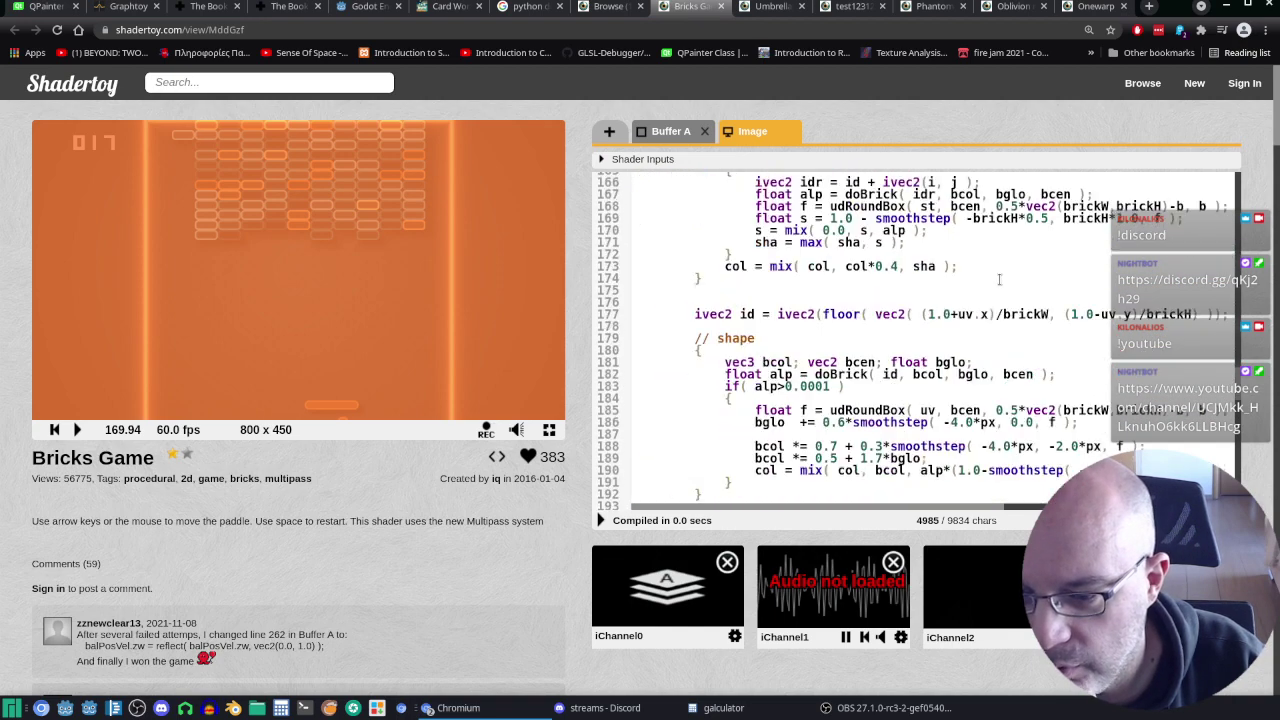
{"action": "scroll", "coordinate": [998, 280], "scroll_direction": "down", "scroll_amount": 3}
{"action": "scroll", "coordinate": [999, 282], "scroll_direction": "down", "scroll_amount": 3}
{"action": "scroll", "coordinate": [999, 284], "scroll_direction": "down", "scroll_amount": 3}
{"action": "scroll", "coordinate": [1000, 286], "scroll_direction": "down", "scroll_amount": 4}
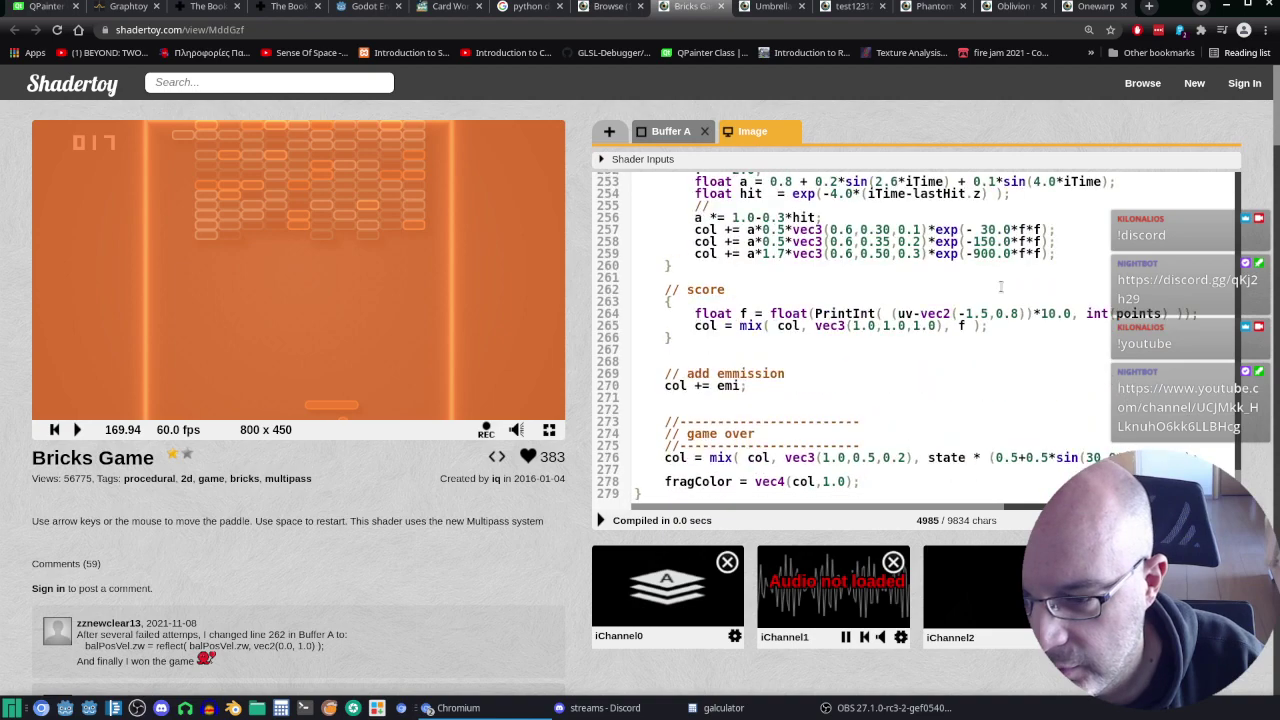
{"action": "scroll", "coordinate": [1000, 286], "scroll_direction": "up", "scroll_amount": 4}
{"action": "scroll", "coordinate": [1000, 286], "scroll_direction": "up", "scroll_amount": 2}
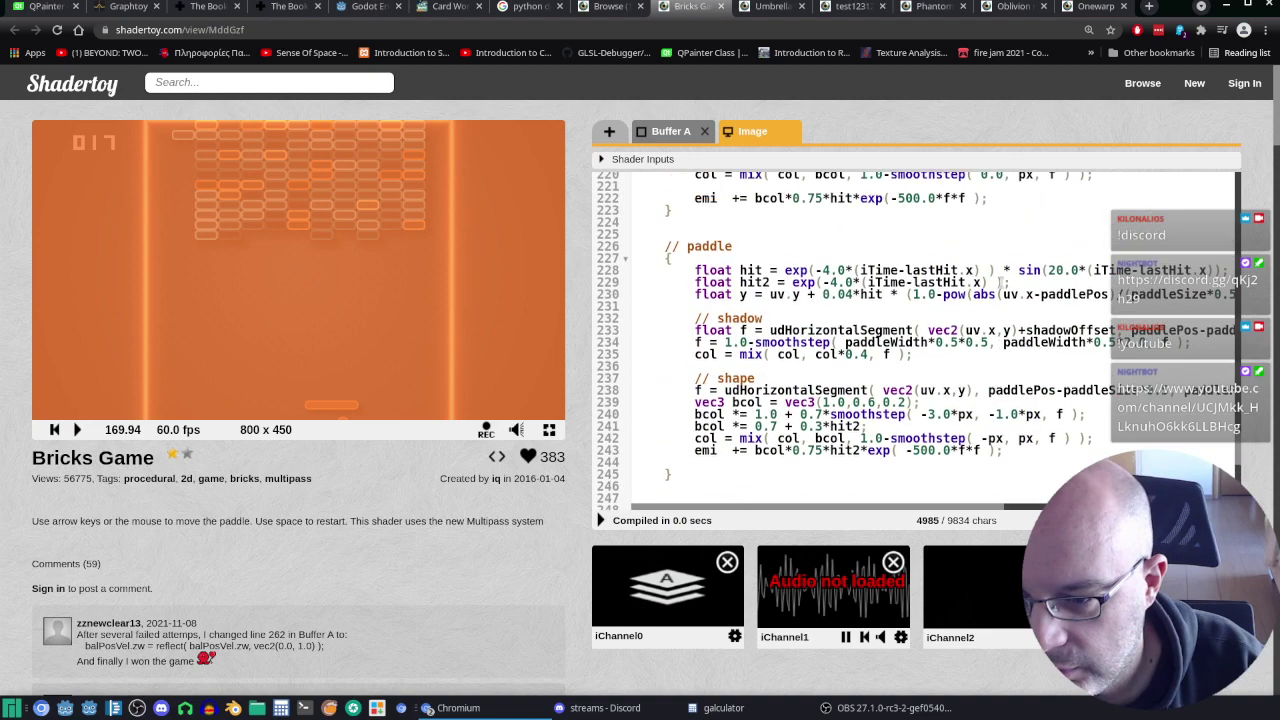
{"action": "scroll", "coordinate": [1000, 288], "scroll_direction": "down", "scroll_amount": 5}
{"action": "scroll", "coordinate": [1000, 290], "scroll_direction": "down", "scroll_amount": 1}
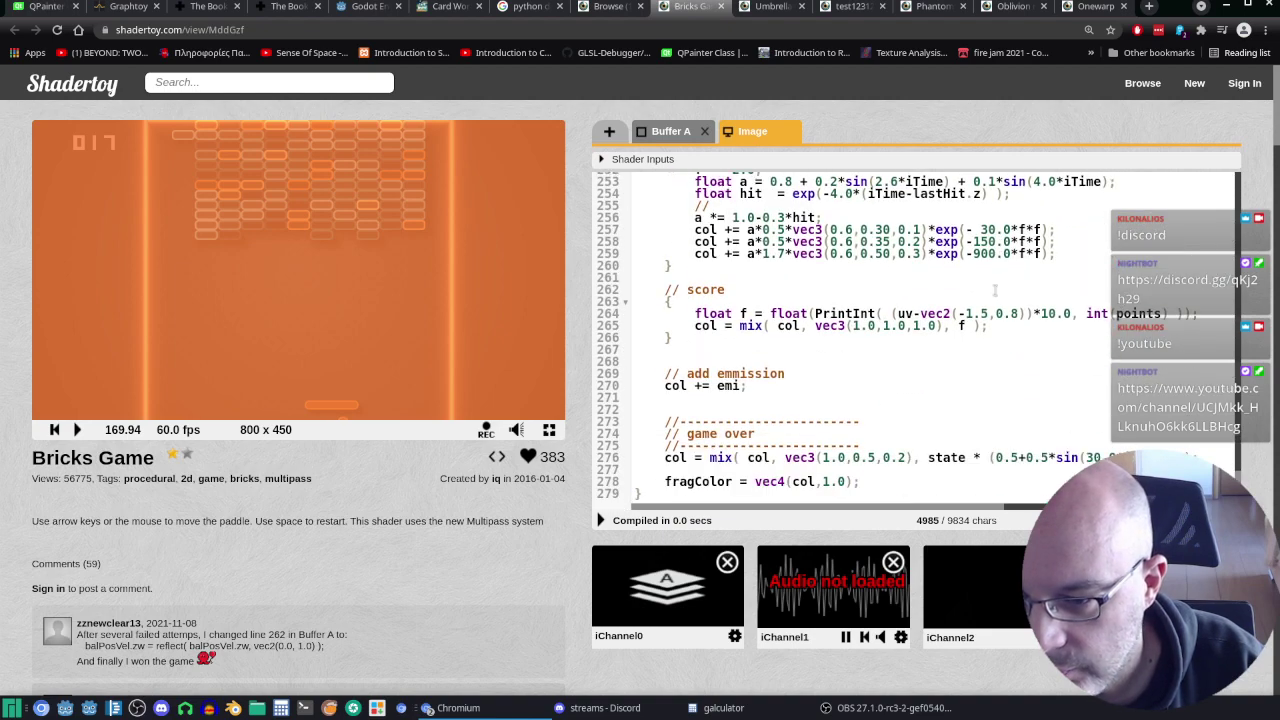
{"action": "left_click", "coordinate": [671, 134]}
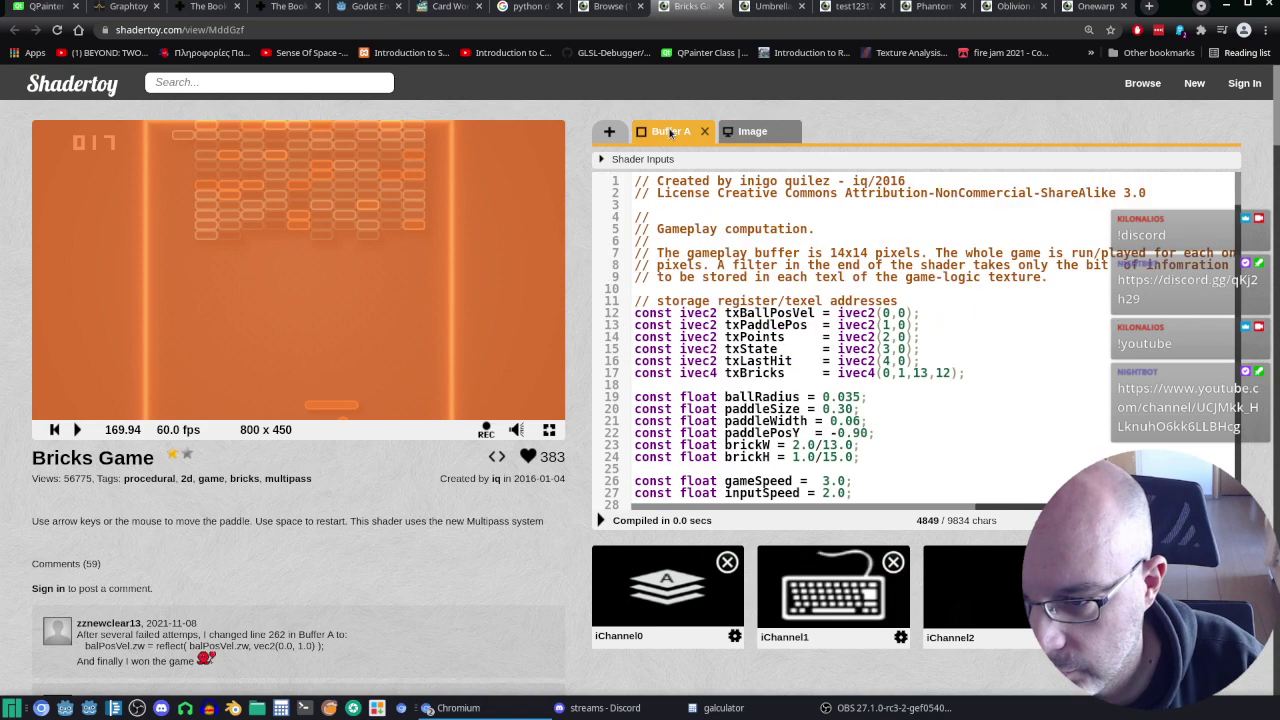
{"action": "left_click", "coordinate": [764, 133]}
{"action": "scroll", "coordinate": [679, 340], "scroll_direction": "up", "scroll_amount": 3}
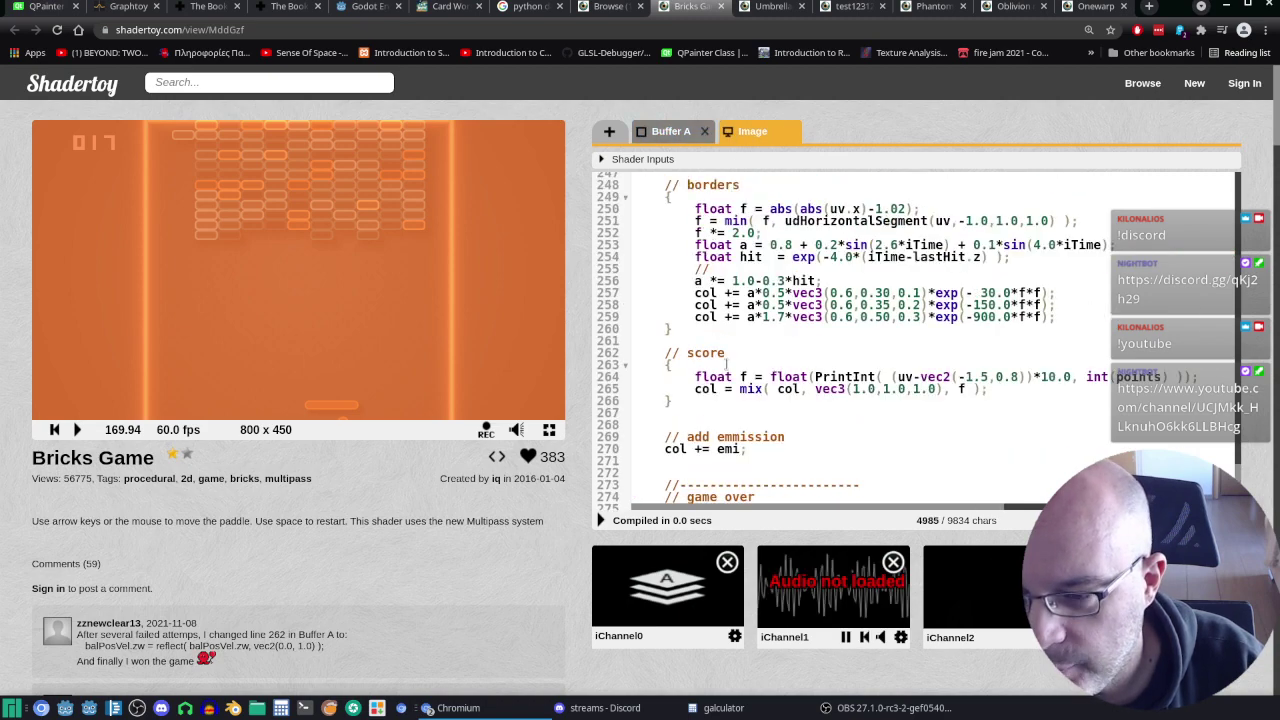
{"action": "scroll", "coordinate": [679, 340], "scroll_direction": "up", "scroll_amount": 3}
{"action": "left_click", "coordinate": [684, 134]}
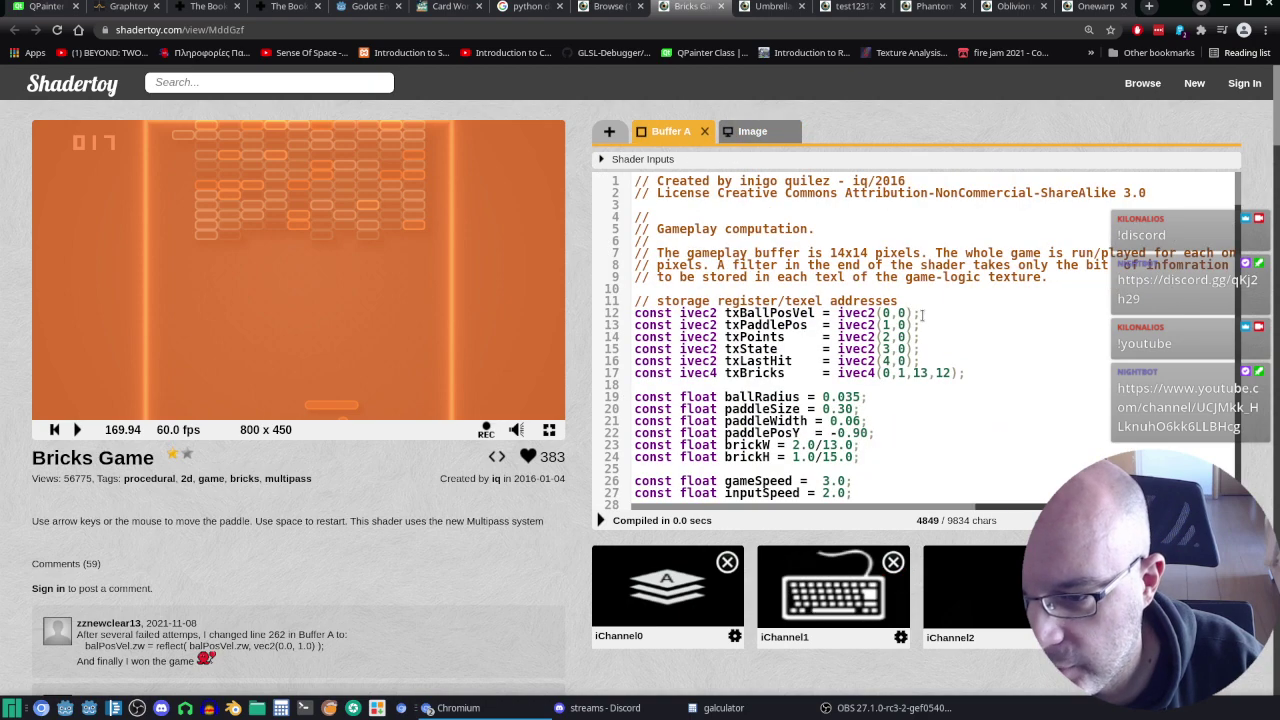
{"action": "scroll", "coordinate": [927, 315], "scroll_direction": "down", "scroll_amount": 1}
{"action": "scroll", "coordinate": [940, 312], "scroll_direction": "down", "scroll_amount": 5}
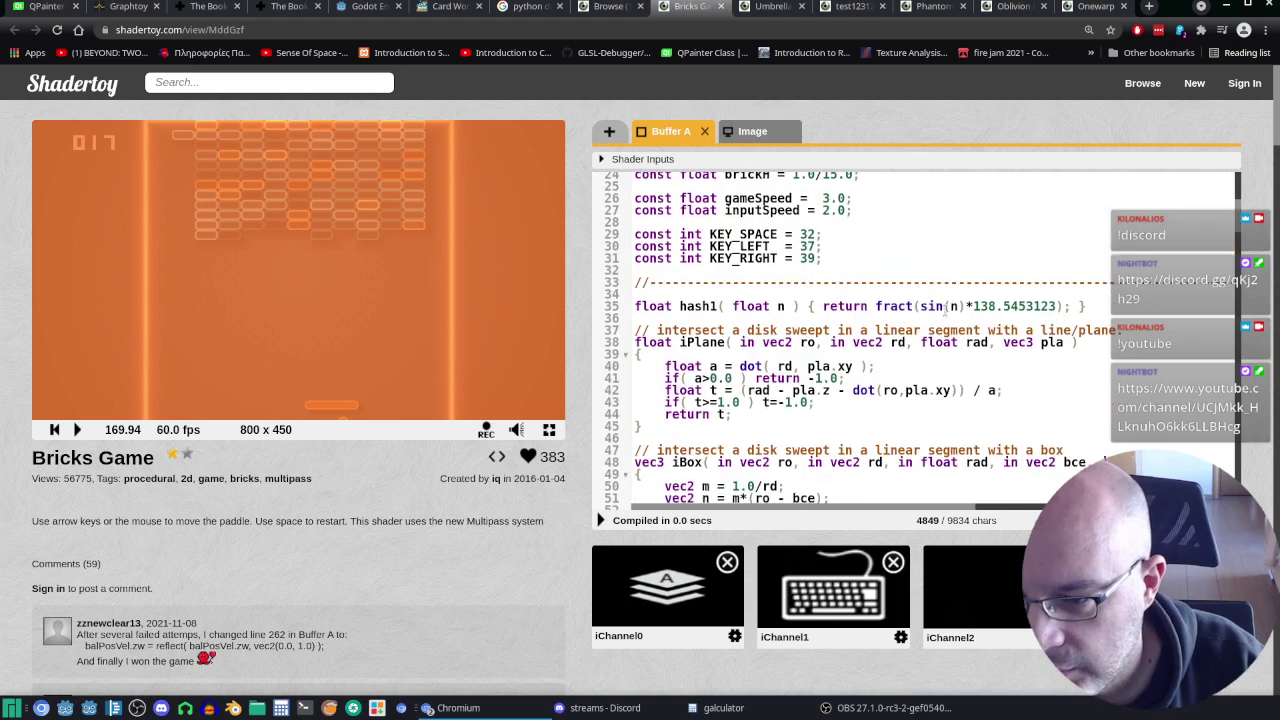
{"action": "scroll", "coordinate": [945, 310], "scroll_direction": "up", "scroll_amount": 3}
{"action": "scroll", "coordinate": [945, 312], "scroll_direction": "up", "scroll_amount": 3}
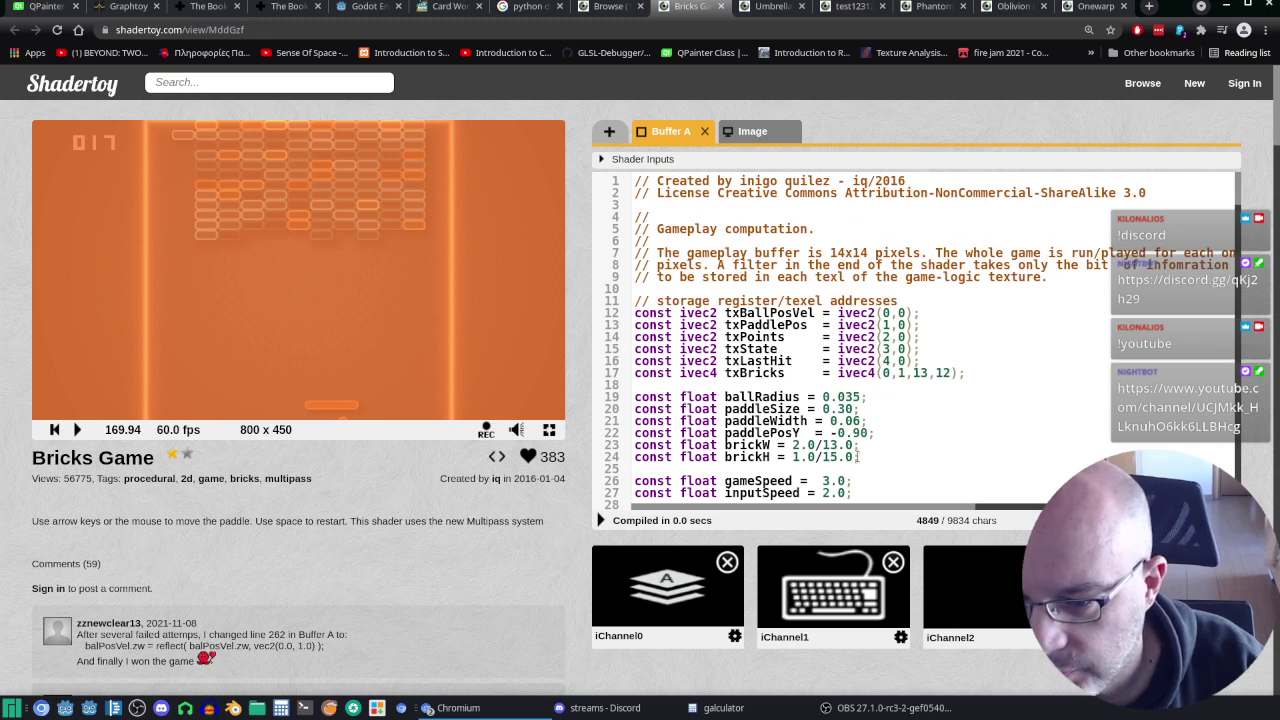
{"action": "mouse_move", "coordinate": [900, 510]}
{"action": "left_mouse_down"}
{"action": "mouse_move", "coordinate": [1016, 513]}
{"action": "mouse_move", "coordinate": [894, 502]}
{"action": "mouse_move", "coordinate": [943, 512]}
{"action": "left_mouse_up"}
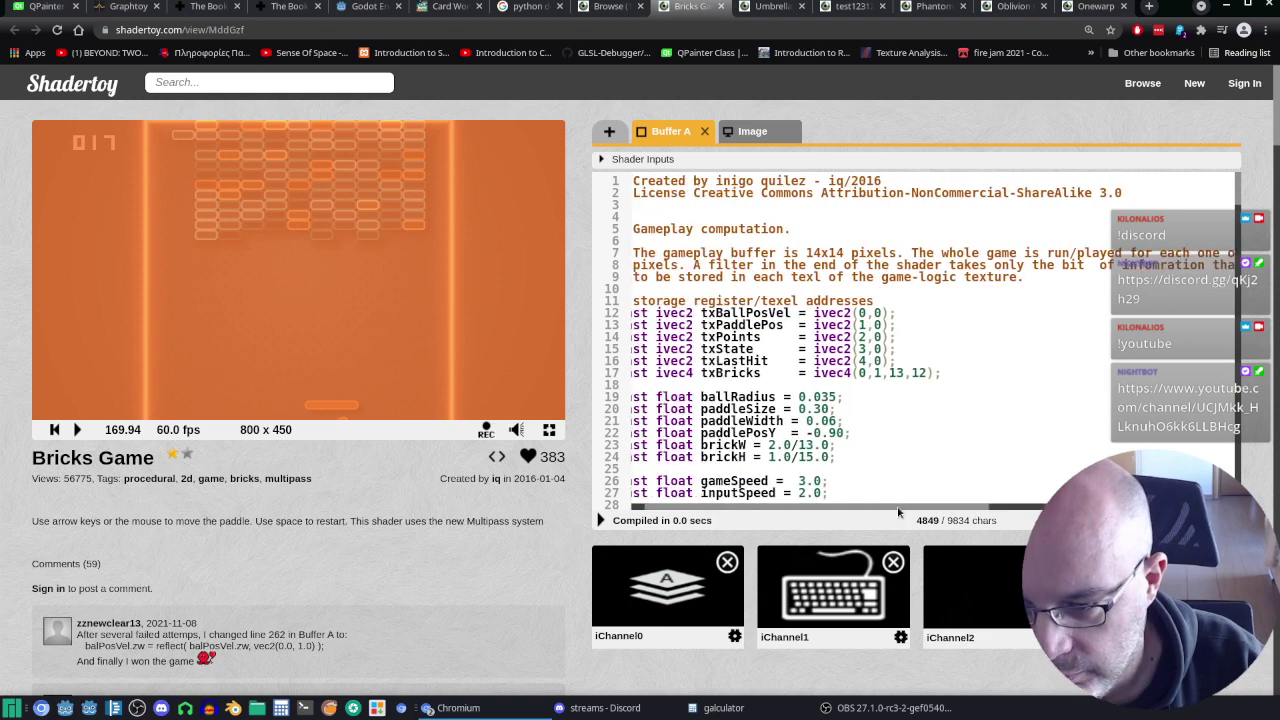
{"action": "left_click_drag", "start_coordinate": [943, 512], "coordinate": [867, 512]}
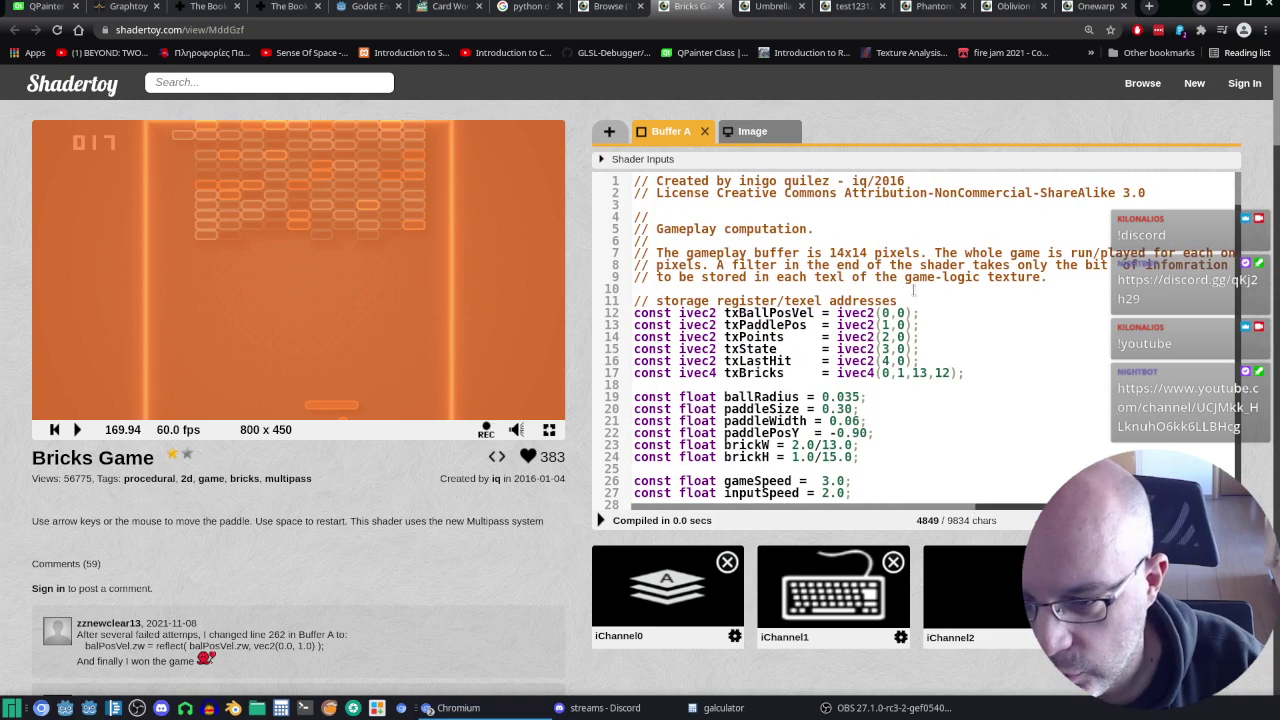
{"action": "scroll", "coordinate": [913, 290], "scroll_direction": "down", "scroll_amount": 3}
{"action": "scroll", "coordinate": [913, 290], "scroll_direction": "up", "scroll_amount": 3}
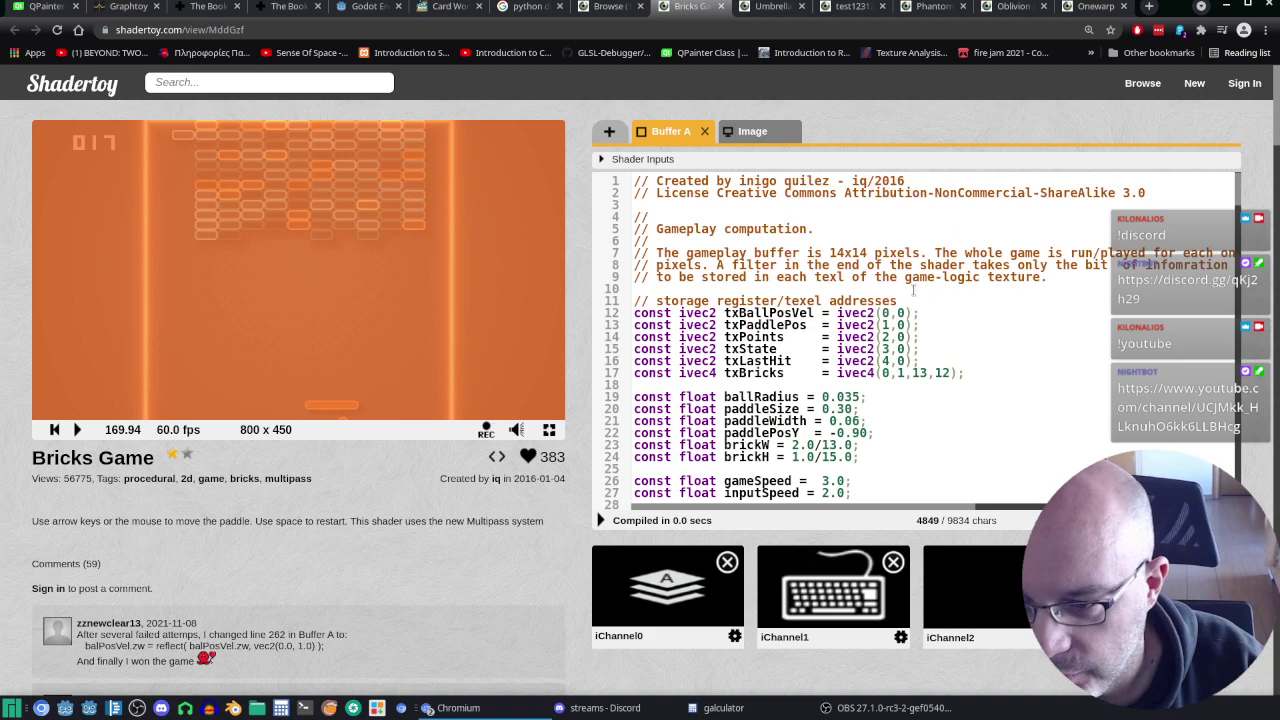
{"action": "scroll", "coordinate": [913, 290], "scroll_direction": "down", "scroll_amount": 2}
{"action": "scroll", "coordinate": [913, 290], "scroll_direction": "down", "scroll_amount": 1}
{"action": "scroll", "coordinate": [913, 290], "scroll_direction": "down", "scroll_amount": 1}
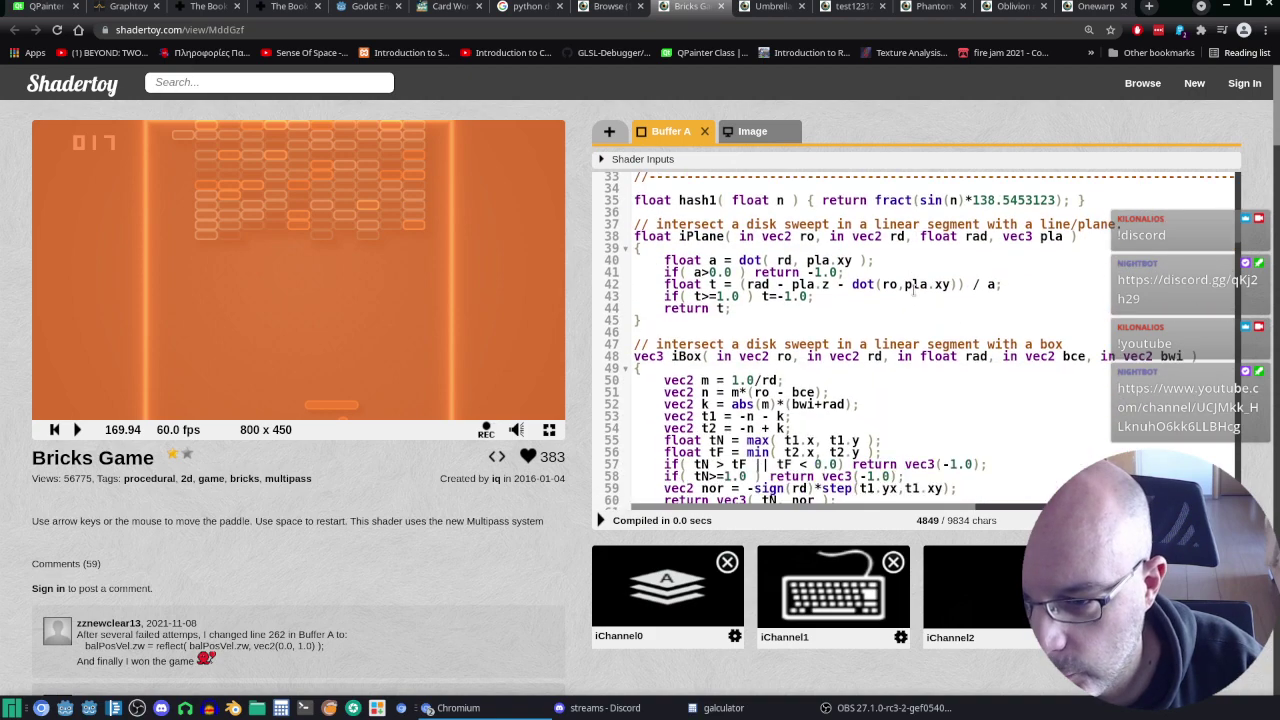
{"action": "scroll", "coordinate": [913, 290], "scroll_direction": "down", "scroll_amount": 2}
{"action": "scroll", "coordinate": [913, 290], "scroll_direction": "down", "scroll_amount": 2}
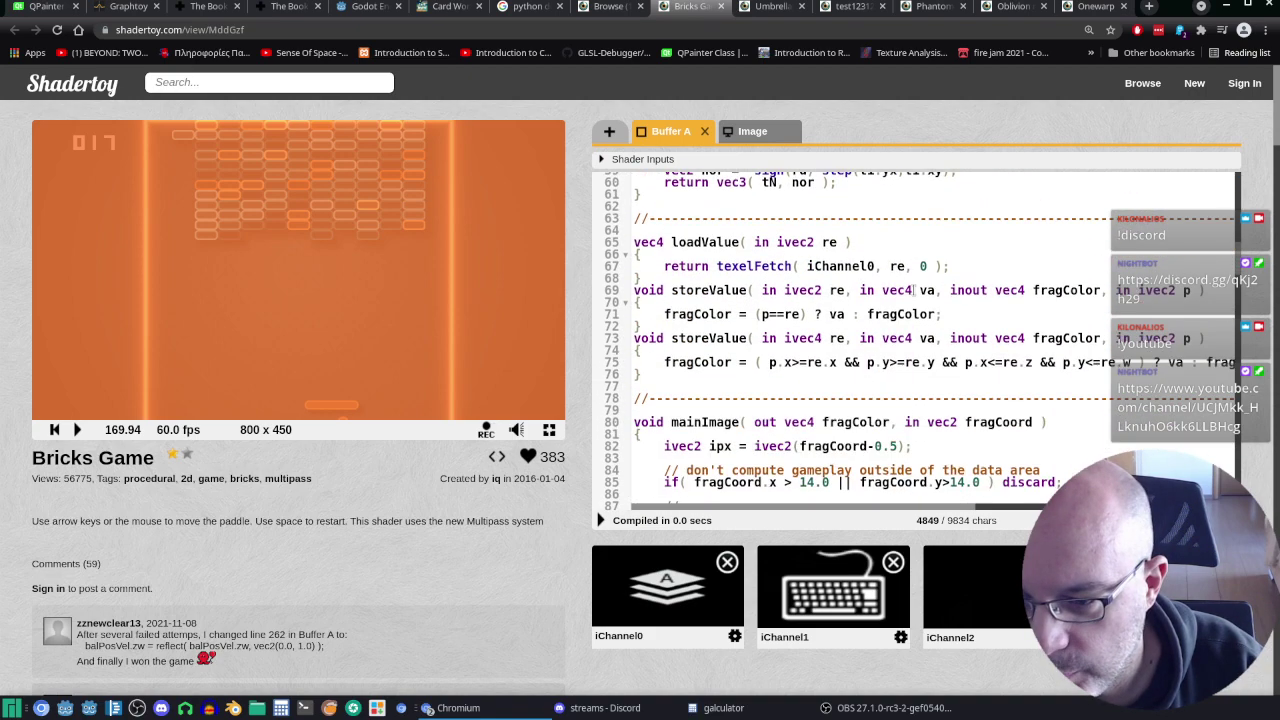
{"action": "scroll", "coordinate": [913, 290], "scroll_direction": "down", "scroll_amount": 2}
{"action": "scroll", "coordinate": [913, 290], "scroll_direction": "down", "scroll_amount": 1}
{"action": "scroll", "coordinate": [913, 290], "scroll_direction": "up", "scroll_amount": 3}
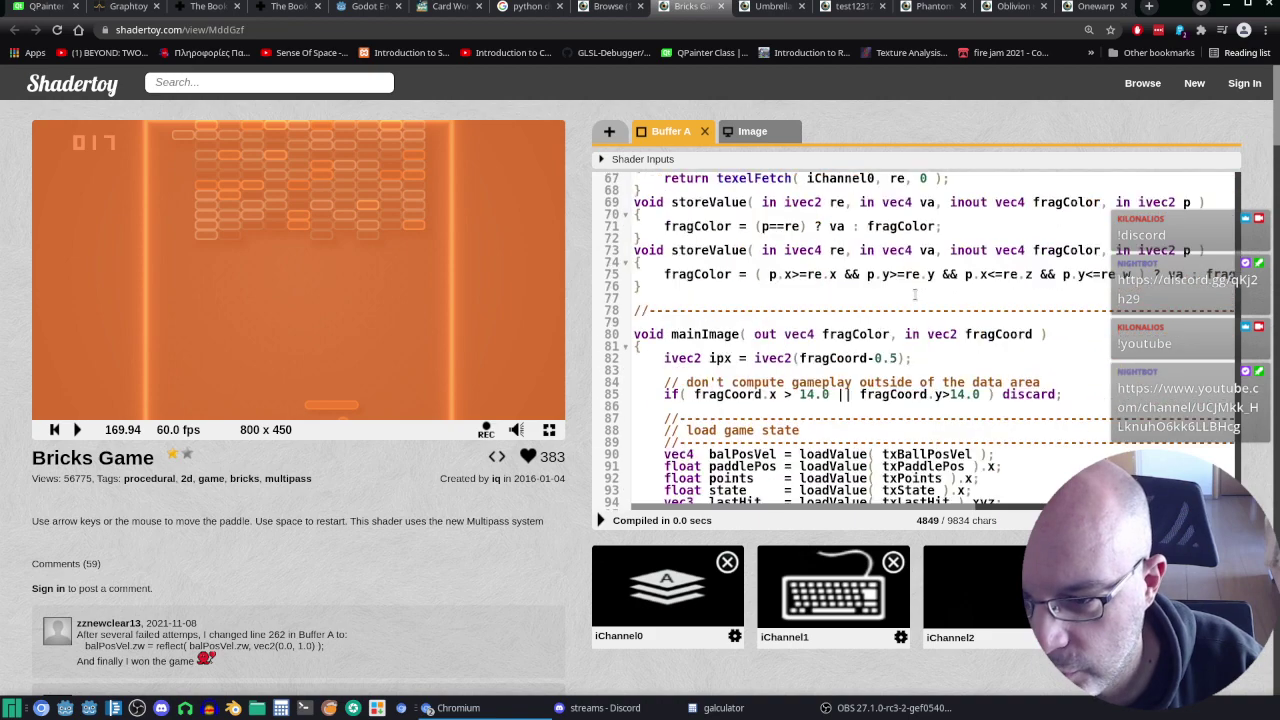
{"action": "scroll", "coordinate": [913, 292], "scroll_direction": "up", "scroll_amount": 2}
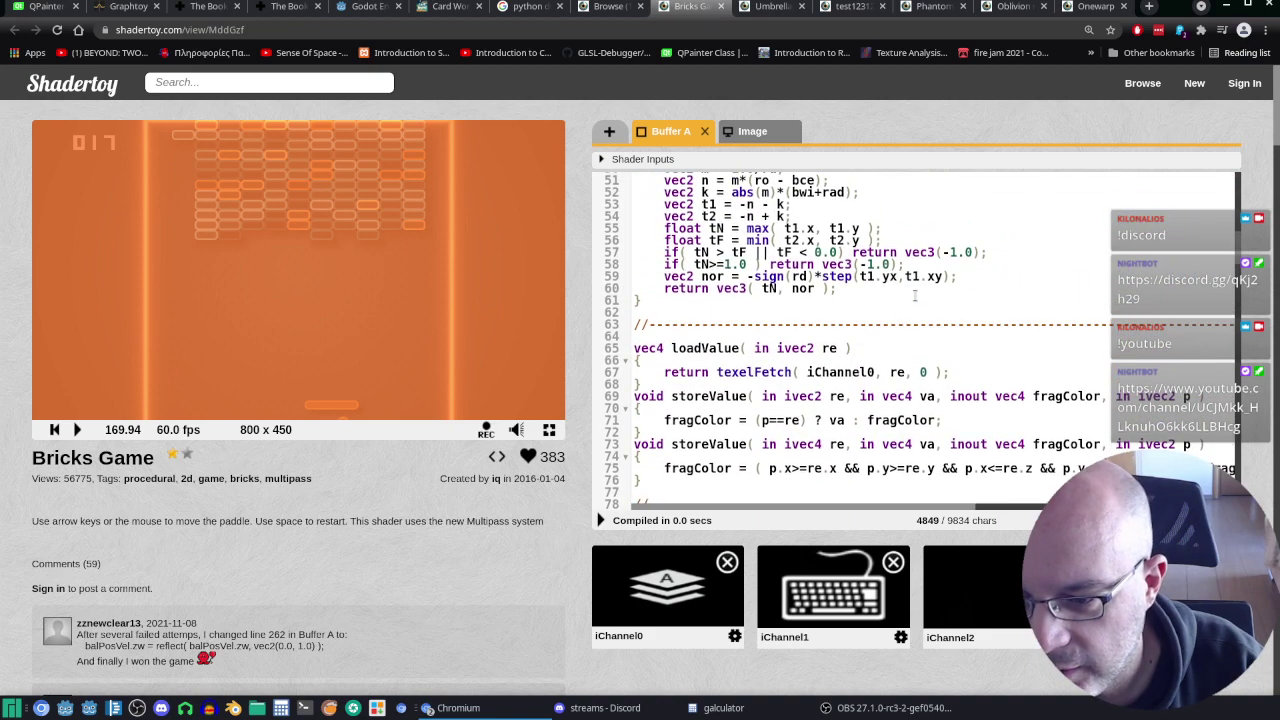
{"action": "scroll", "coordinate": [914, 295], "scroll_direction": "down", "scroll_amount": 2}
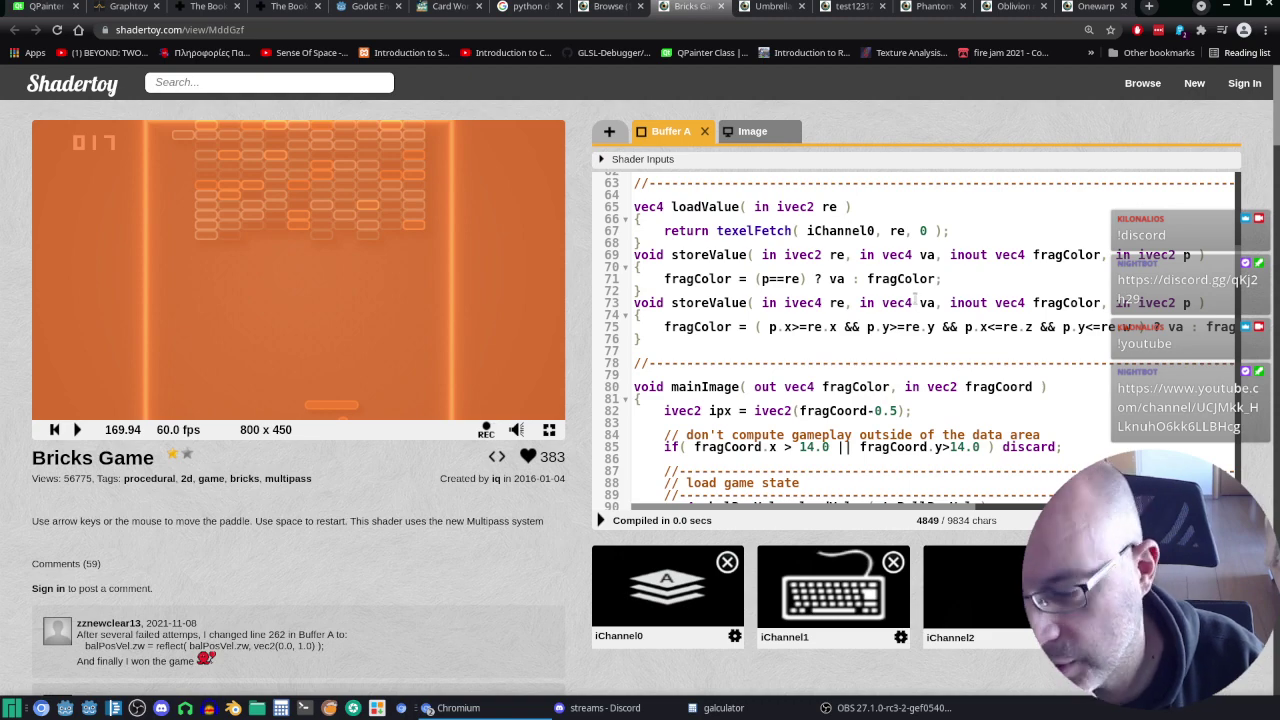
{"action": "scroll", "coordinate": [913, 293], "scroll_direction": "down", "scroll_amount": 3}
{"action": "scroll", "coordinate": [914, 289], "scroll_direction": "up", "scroll_amount": 2}
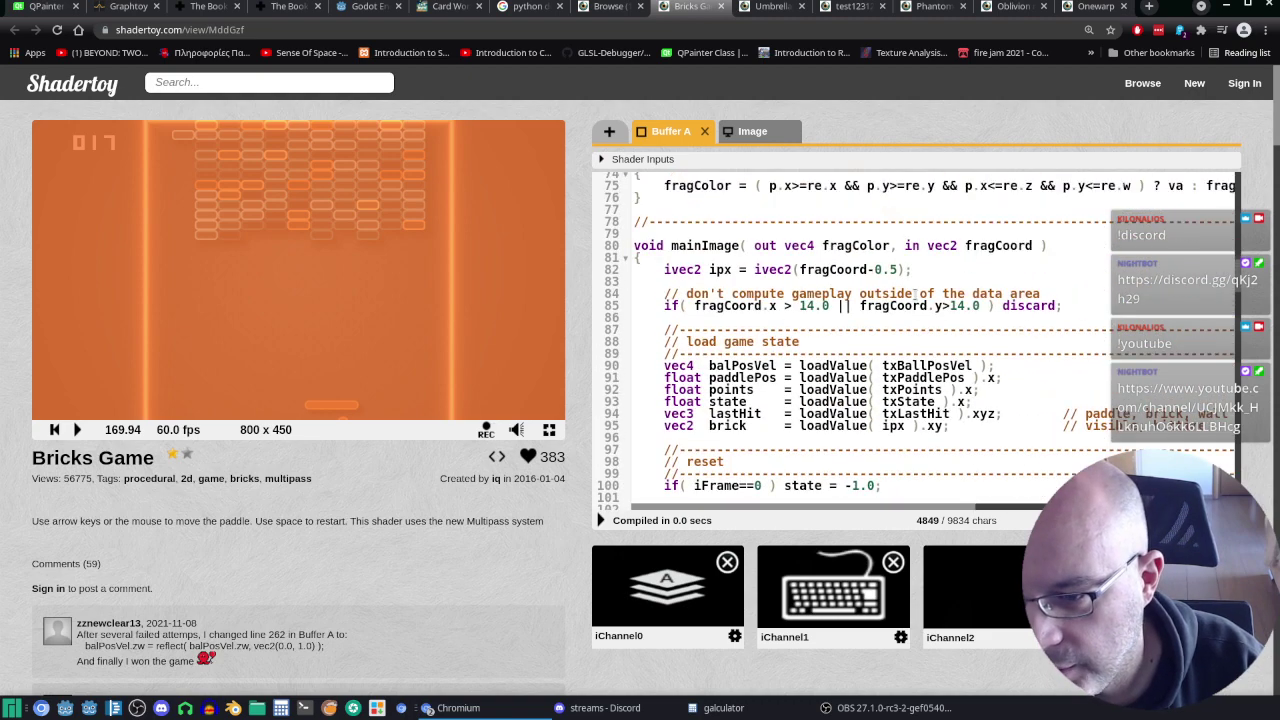
{"action": "scroll", "coordinate": [914, 293], "scroll_direction": "down", "scroll_amount": 4}
{"action": "scroll", "coordinate": [913, 298], "scroll_direction": "down", "scroll_amount": 2}
{"action": "scroll", "coordinate": [911, 305], "scroll_direction": "down", "scroll_amount": 2}
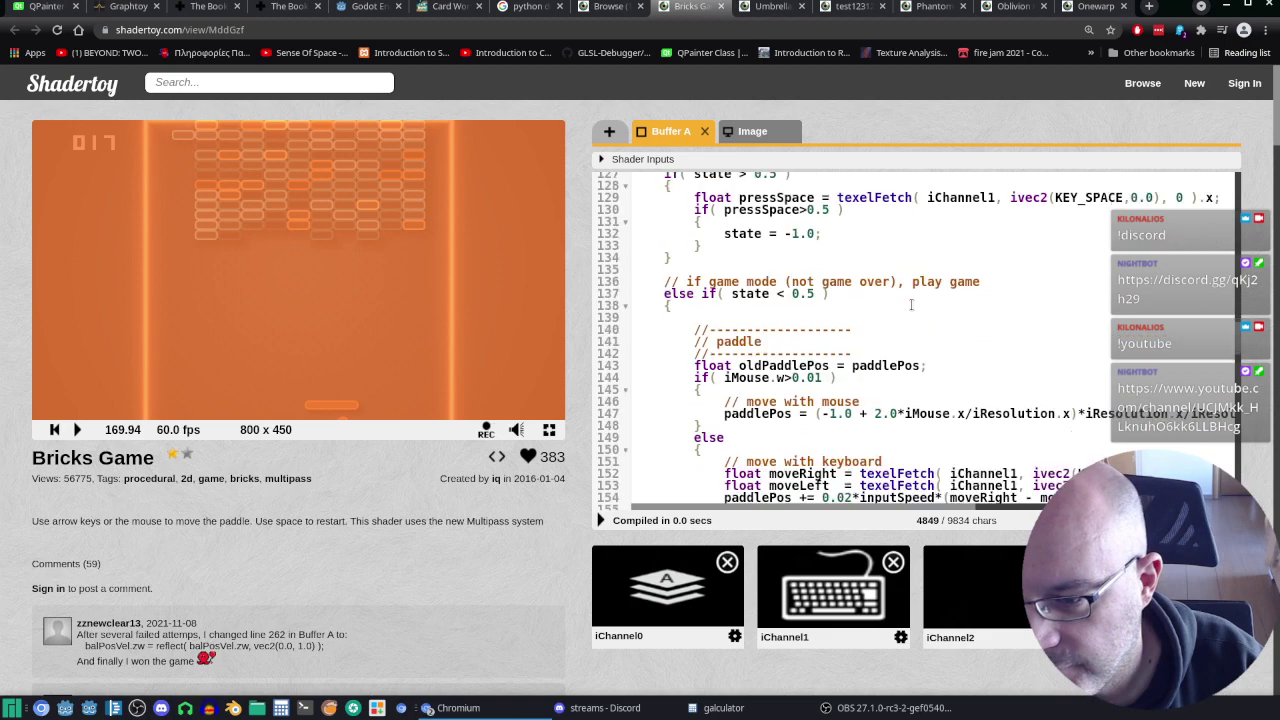
{"action": "scroll", "coordinate": [911, 305], "scroll_direction": "down", "scroll_amount": 1}
{"action": "scroll", "coordinate": [911, 304], "scroll_direction": "down", "scroll_amount": 3}
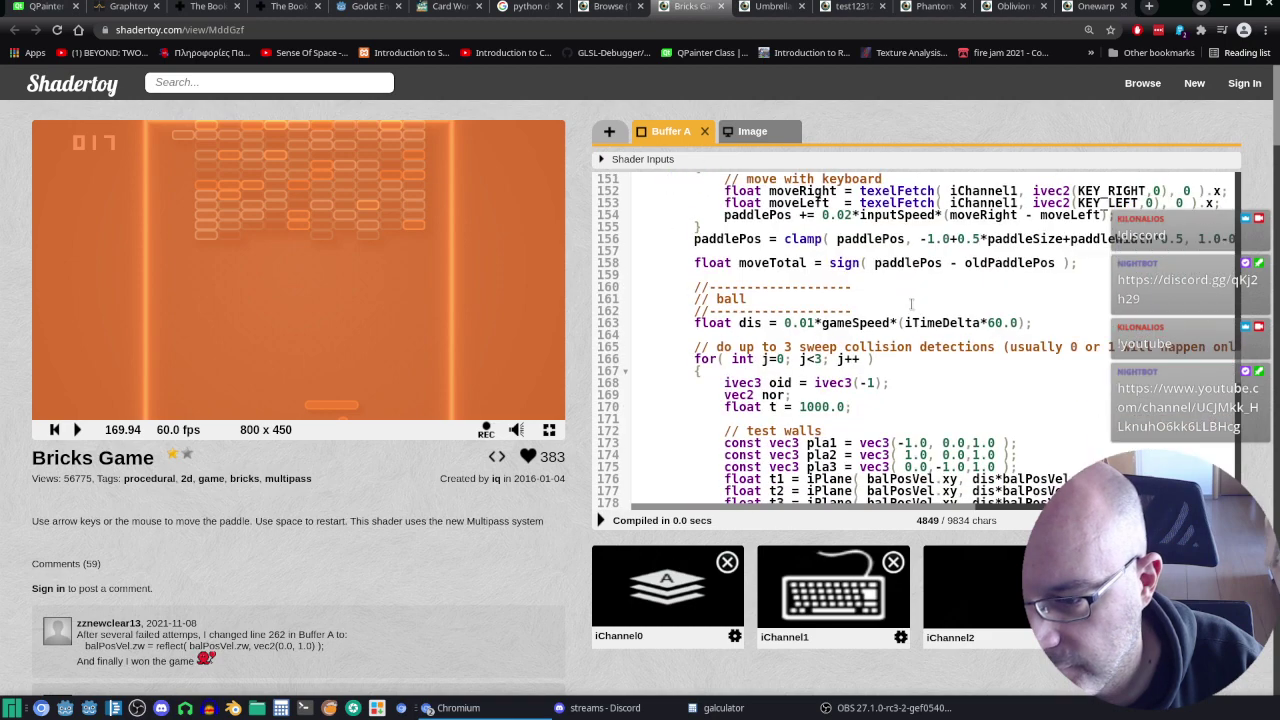
{"action": "scroll", "coordinate": [911, 304], "scroll_direction": "down", "scroll_amount": 4}
{"action": "scroll", "coordinate": [912, 304], "scroll_direction": "down", "scroll_amount": 4}
{"action": "scroll", "coordinate": [914, 304], "scroll_direction": "down", "scroll_amount": 2}
{"action": "scroll", "coordinate": [918, 304], "scroll_direction": "down", "scroll_amount": 3}
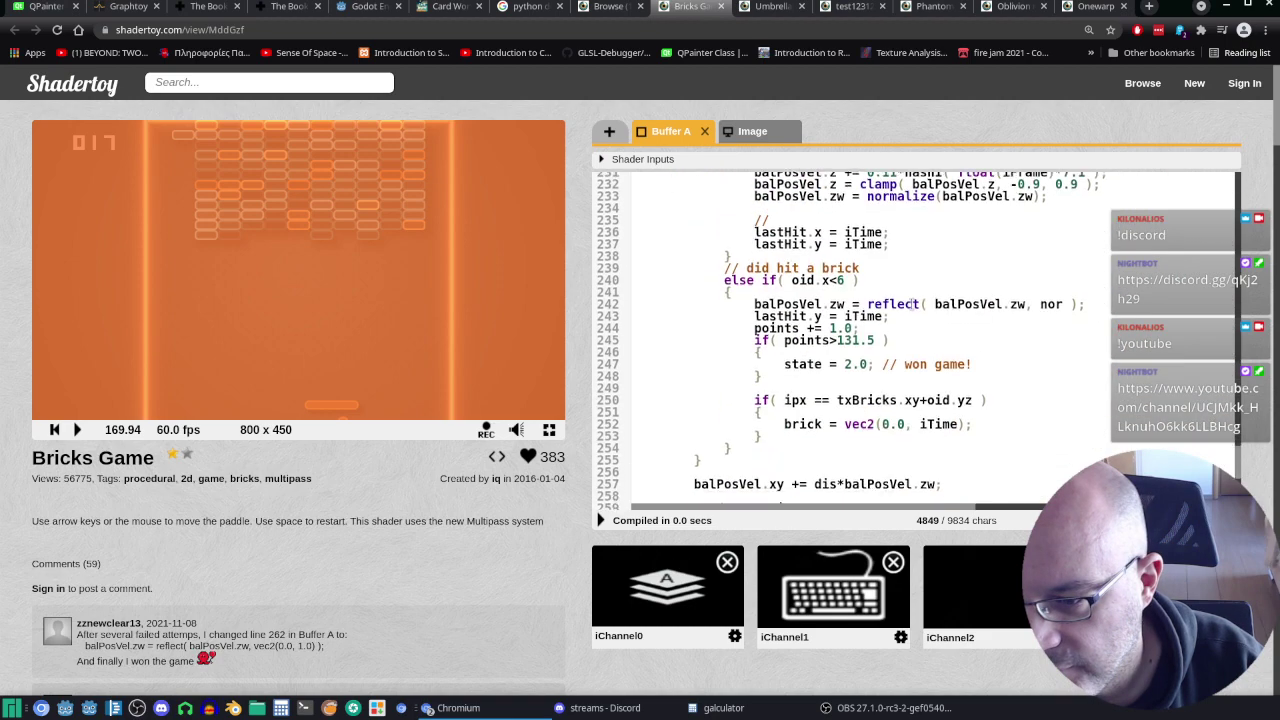
{"action": "scroll", "coordinate": [913, 304], "scroll_direction": "down", "scroll_amount": 3}
{"action": "scroll", "coordinate": [912, 302], "scroll_direction": "up", "scroll_amount": 1}
{"action": "scroll", "coordinate": [912, 302], "scroll_direction": "up", "scroll_amount": 5}
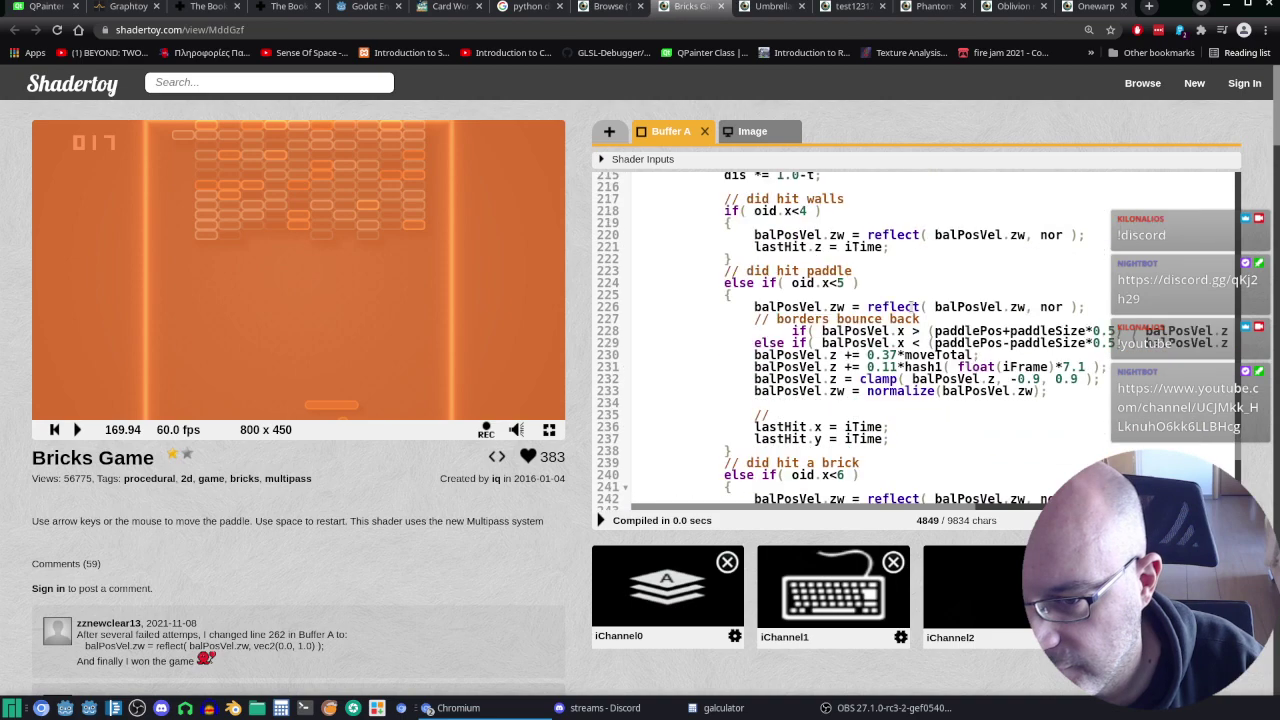
{"action": "scroll", "coordinate": [912, 302], "scroll_direction": "up", "scroll_amount": 6}
{"action": "scroll", "coordinate": [911, 300], "scroll_direction": "up", "scroll_amount": 4}
{"action": "scroll", "coordinate": [911, 298], "scroll_direction": "up", "scroll_amount": 5}
{"action": "scroll", "coordinate": [911, 297], "scroll_direction": "up", "scroll_amount": 5}
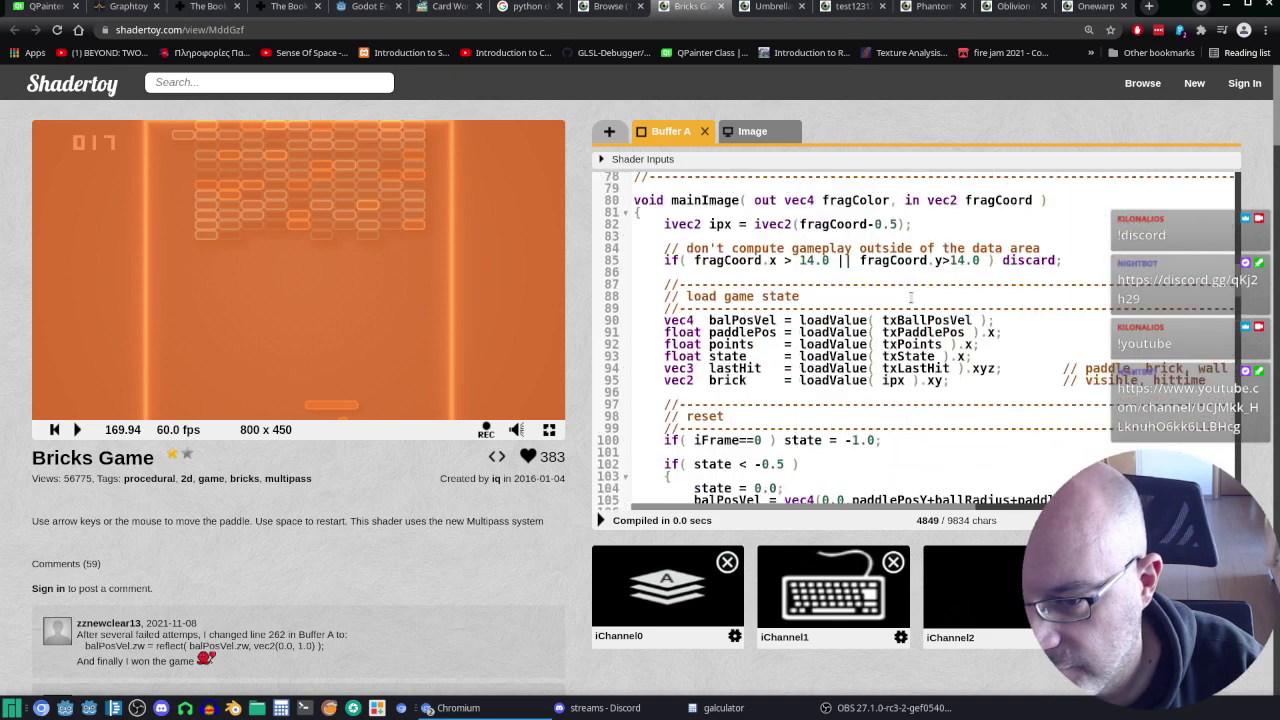
{"action": "scroll", "coordinate": [911, 296], "scroll_direction": "up", "scroll_amount": 5}
{"action": "scroll", "coordinate": [911, 294], "scroll_direction": "up", "scroll_amount": 5}
{"action": "scroll", "coordinate": [911, 294], "scroll_direction": "up", "scroll_amount": 4}
{"action": "scroll", "coordinate": [911, 294], "scroll_direction": "up", "scroll_amount": 1}
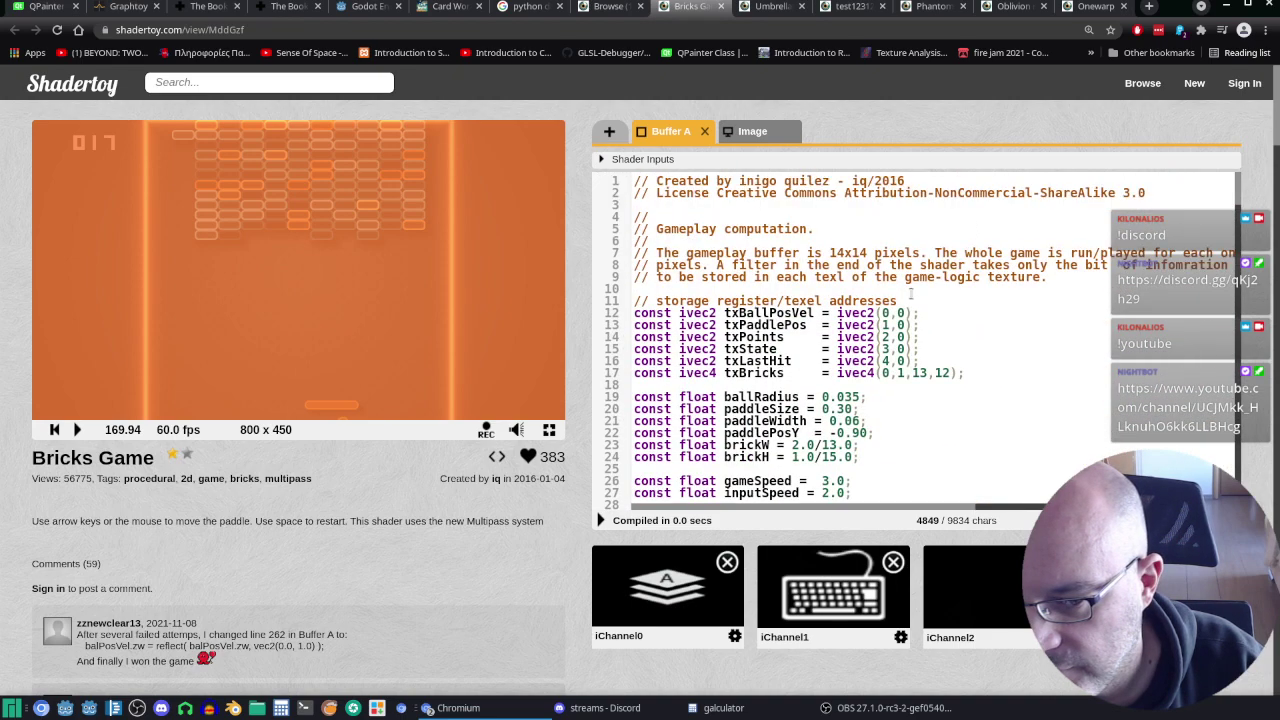
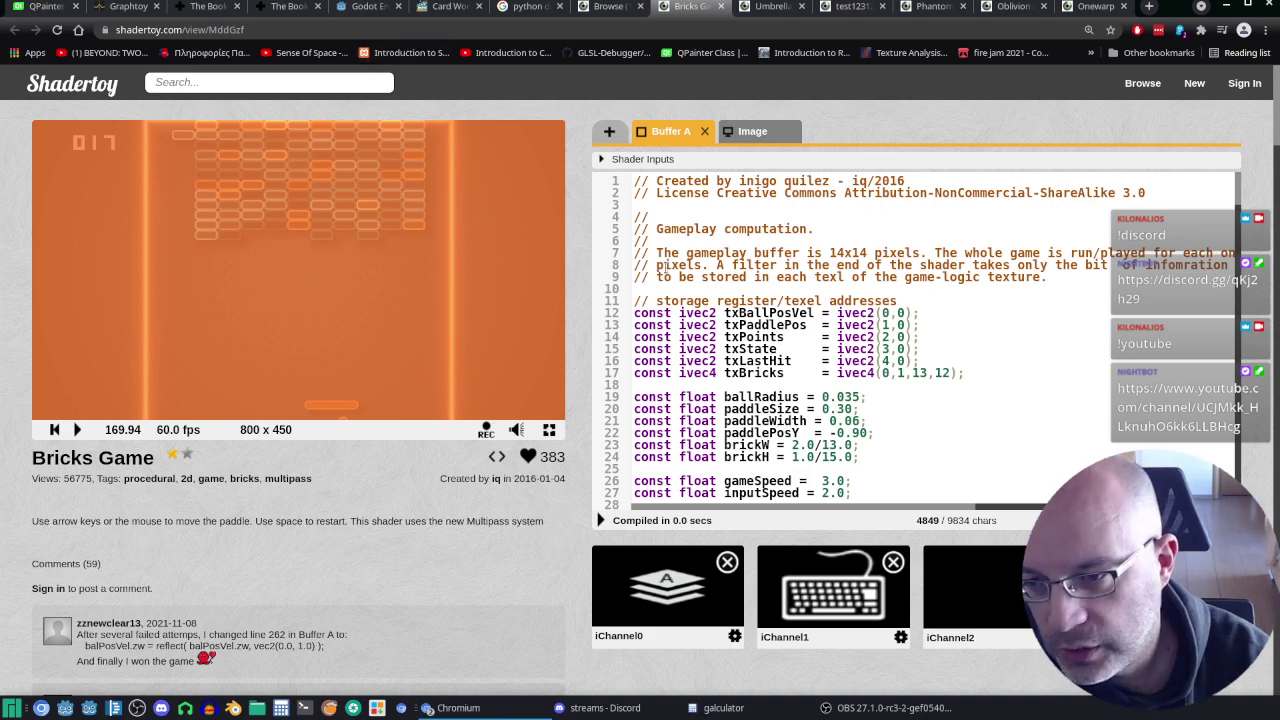
Step: Show the Image pass code of the Bricks Game shader and skim down through it
{"action": "left_click", "coordinate": [762, 140]}
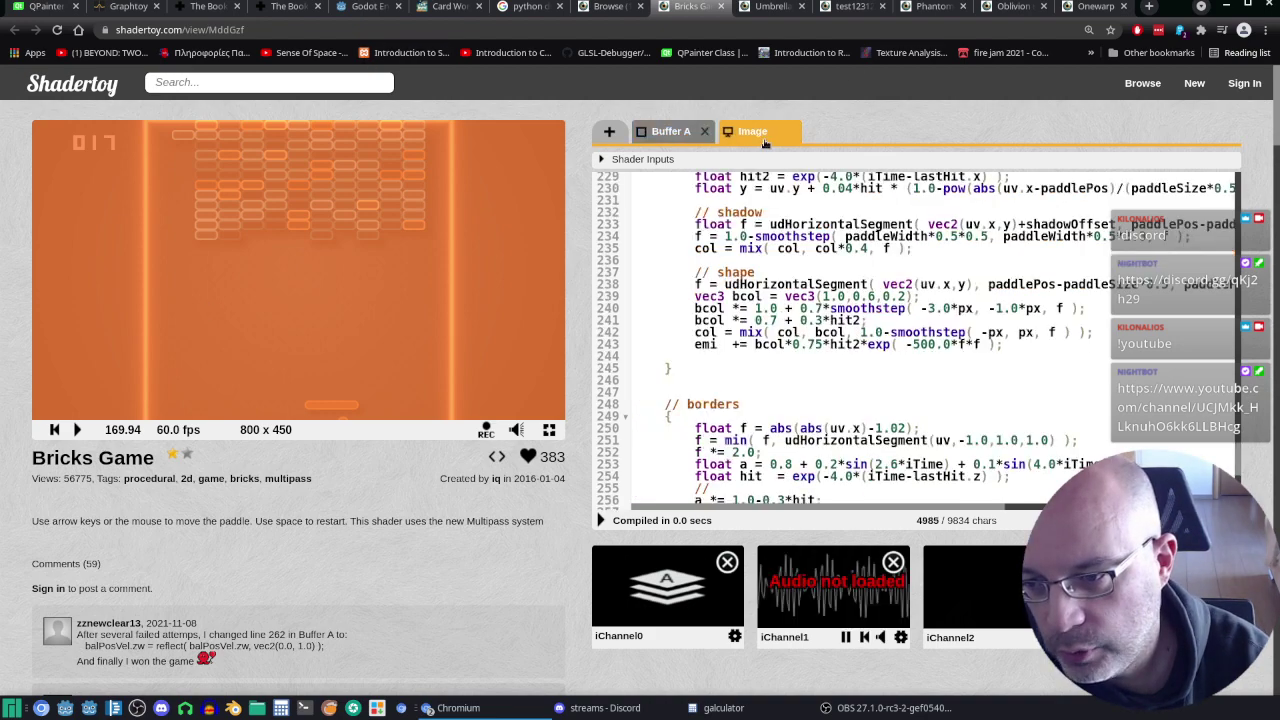
{"action": "scroll", "coordinate": [921, 486], "scroll_direction": "up", "scroll_amount": 3}
{"action": "scroll", "coordinate": [940, 500], "scroll_direction": "down", "scroll_amount": 1}
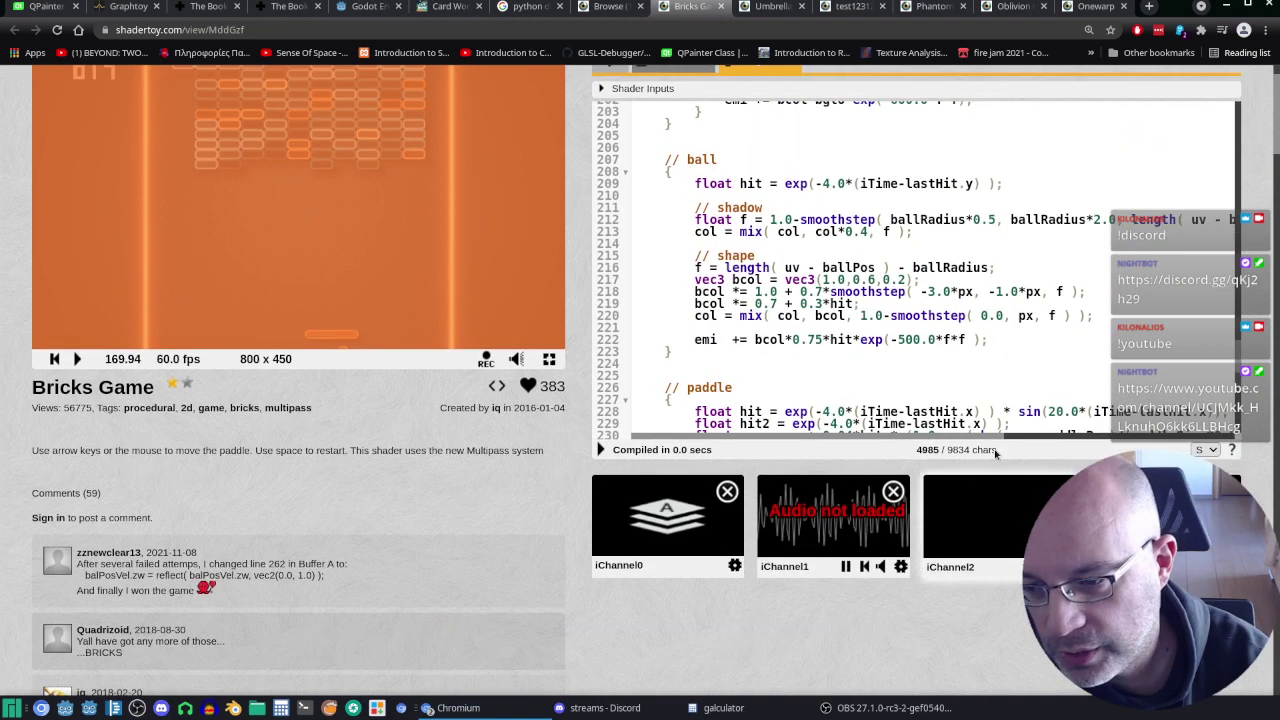
{"action": "scroll", "coordinate": [973, 210], "scroll_direction": "down", "scroll_amount": 1}
{"action": "scroll", "coordinate": [973, 210], "scroll_direction": "down", "scroll_amount": 1}
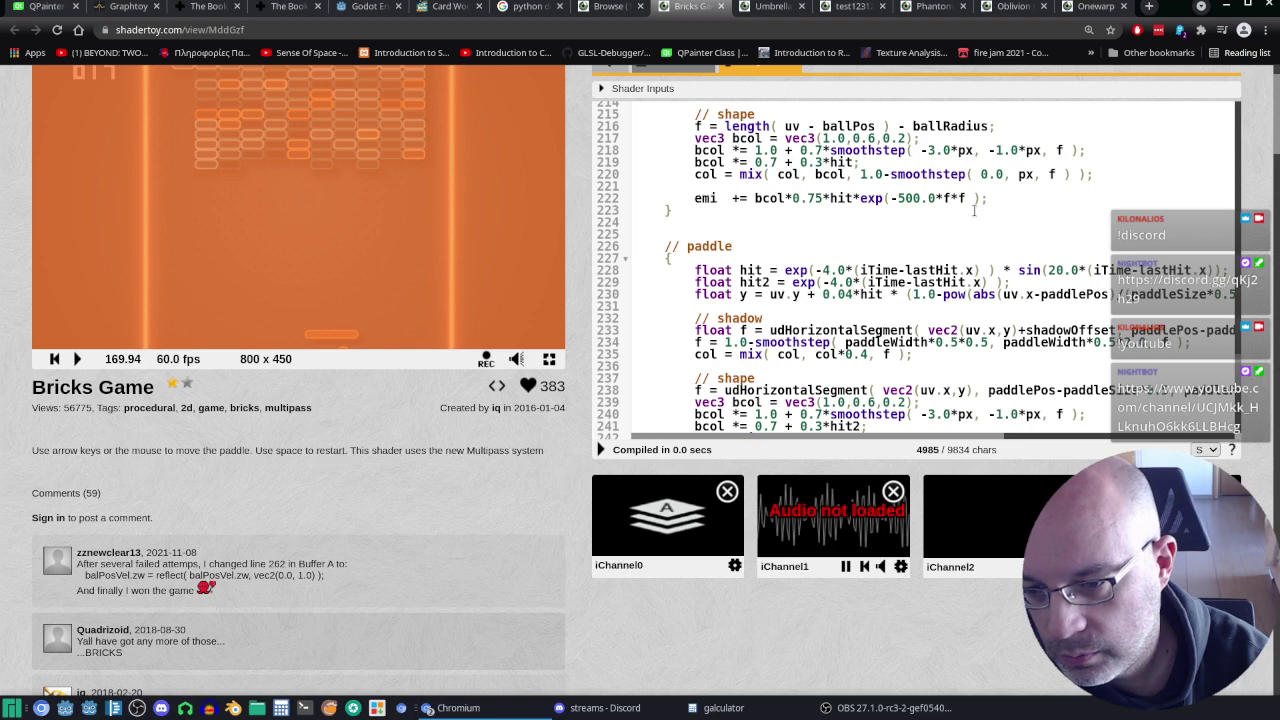
{"action": "scroll", "coordinate": [973, 210], "scroll_direction": "up", "scroll_amount": 3}
{"action": "scroll", "coordinate": [973, 215], "scroll_direction": "up", "scroll_amount": 1}
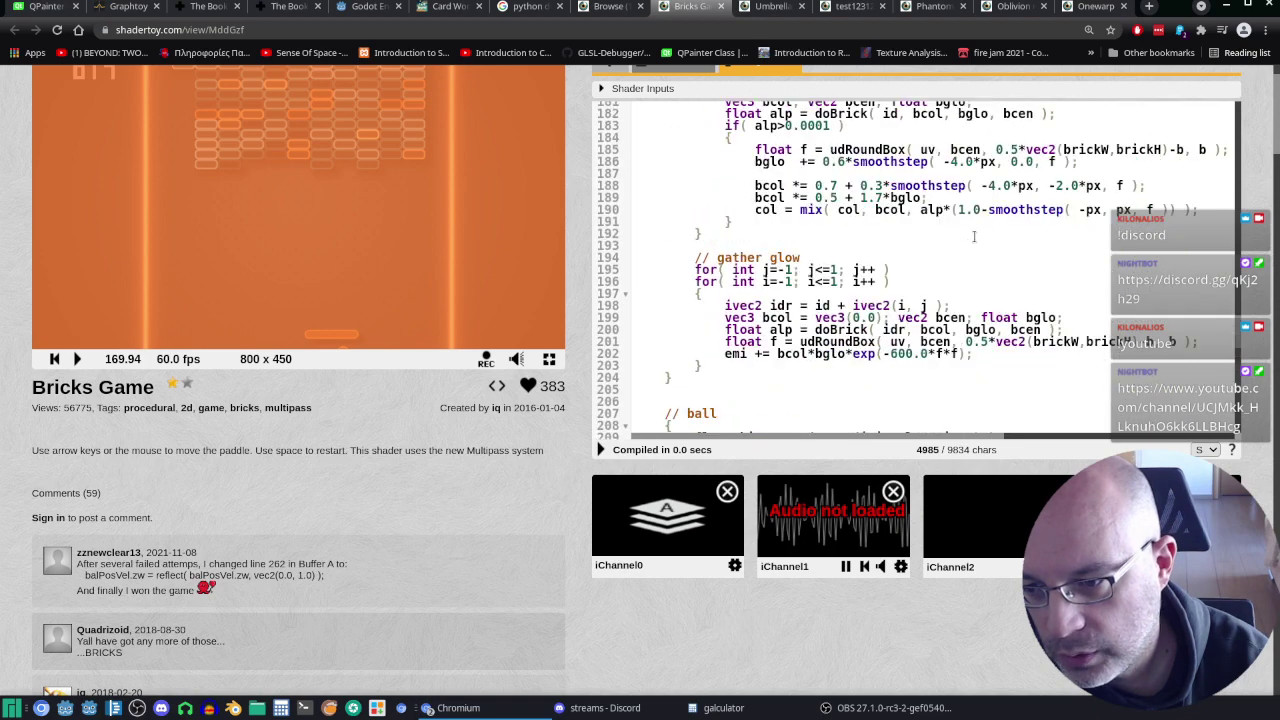
{"action": "scroll", "coordinate": [973, 237], "scroll_direction": "down", "scroll_amount": 1}
{"action": "scroll", "coordinate": [973, 237], "scroll_direction": "down", "scroll_amount": 2}
{"action": "scroll", "coordinate": [973, 237], "scroll_direction": "down", "scroll_amount": 1}
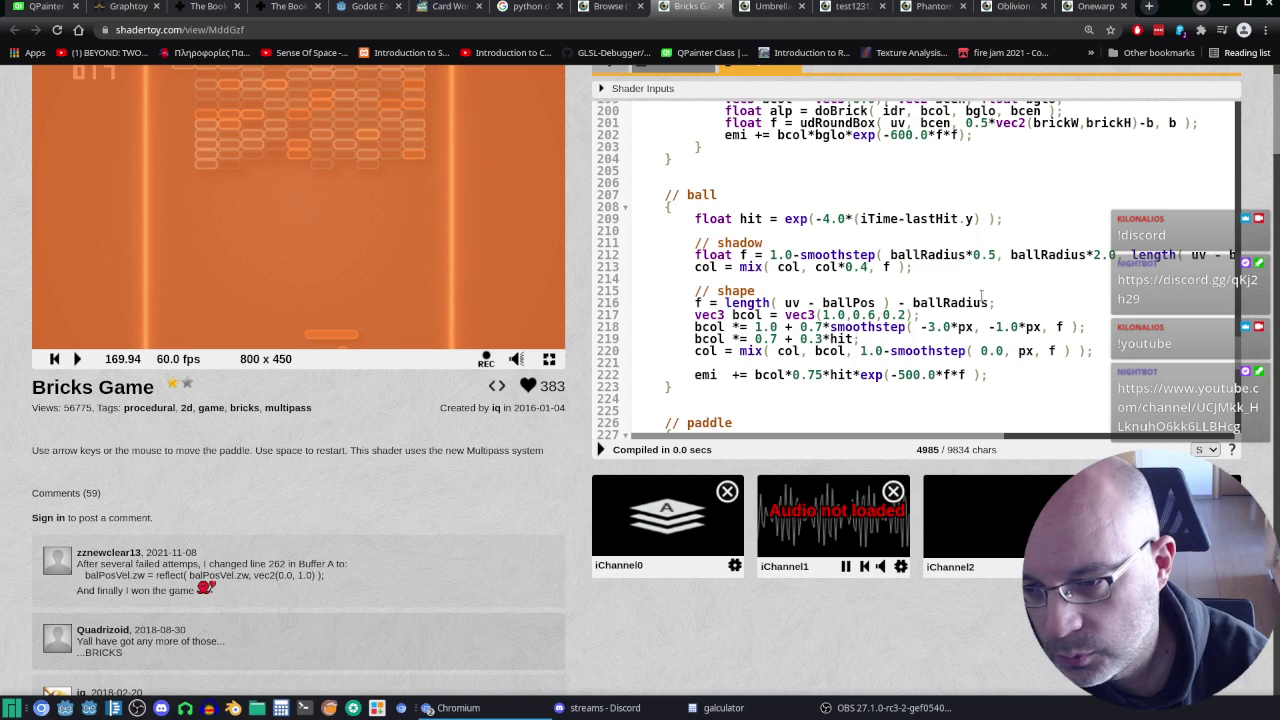
Step: Scroll the Image pass code back up to line 1
{"action": "scroll", "coordinate": [928, 302], "scroll_direction": "up", "scroll_amount": 2}
{"action": "scroll", "coordinate": [928, 302], "scroll_direction": "up", "scroll_amount": 2}
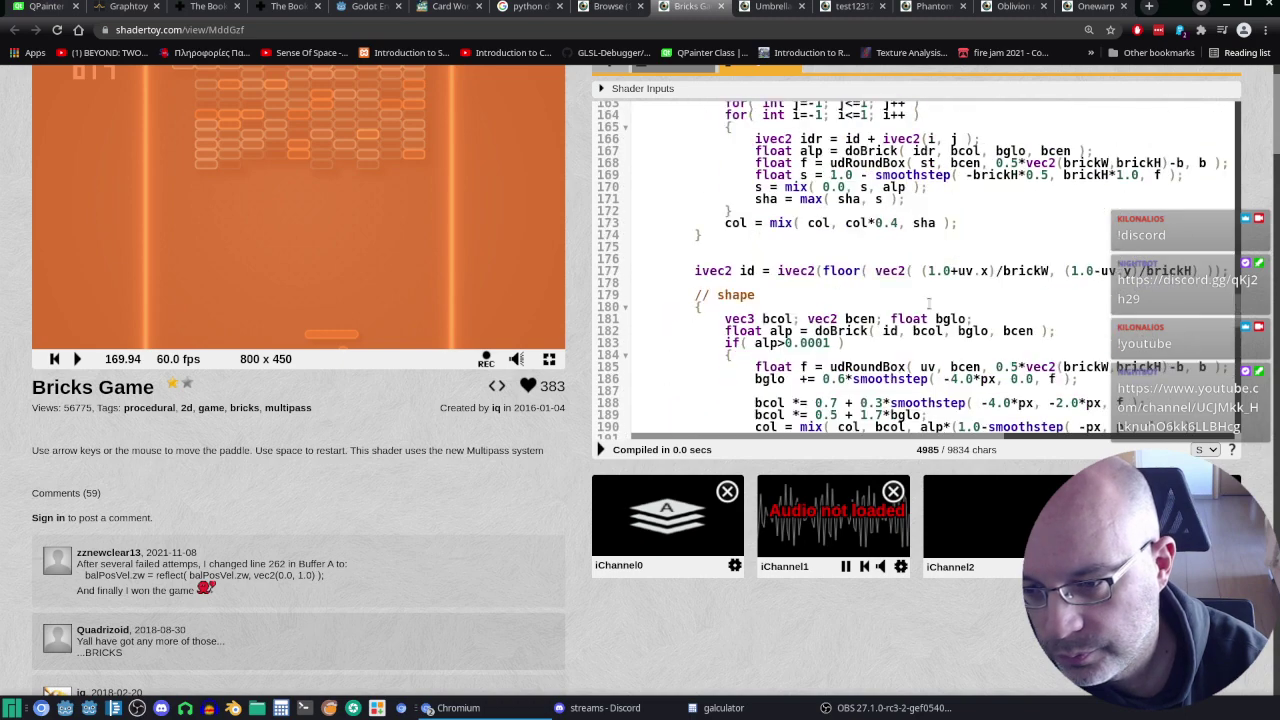
{"action": "scroll", "coordinate": [928, 302], "scroll_direction": "up", "scroll_amount": 1}
{"action": "scroll", "coordinate": [928, 302], "scroll_direction": "up", "scroll_amount": 3}
{"action": "scroll", "coordinate": [928, 302], "scroll_direction": "up", "scroll_amount": 1}
{"action": "scroll", "coordinate": [928, 302], "scroll_direction": "up", "scroll_amount": 2}
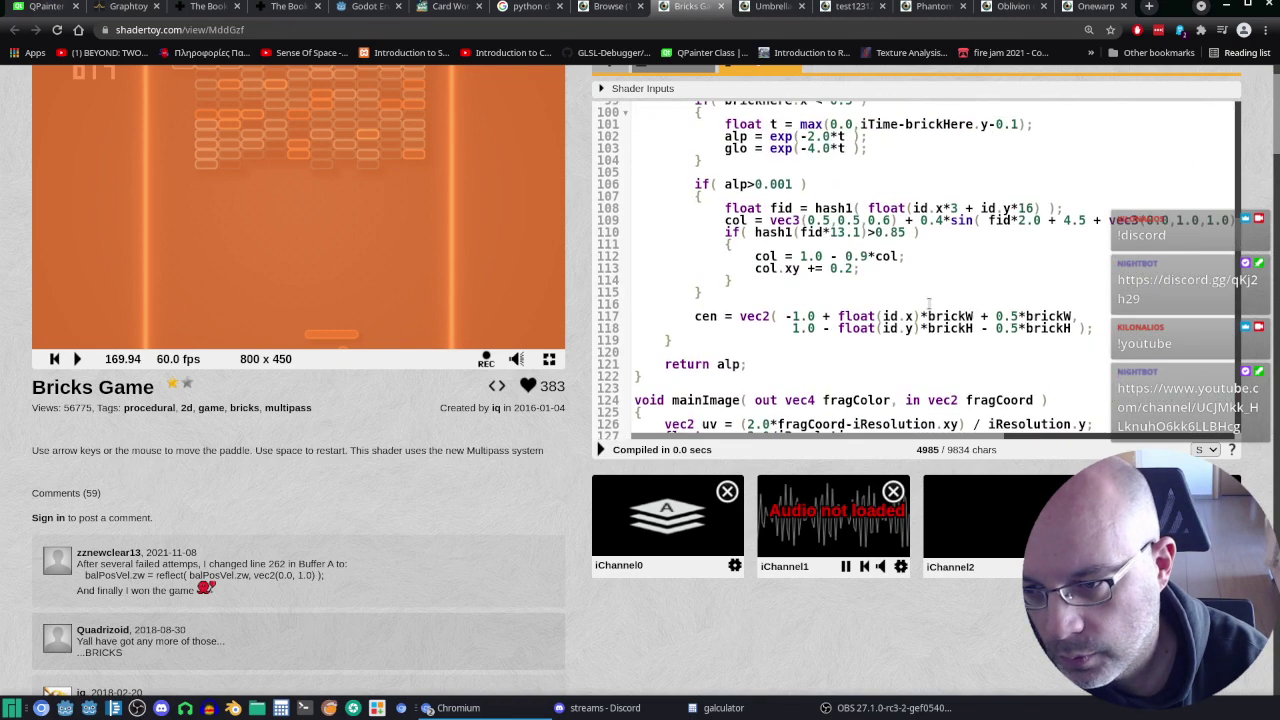
{"action": "scroll", "coordinate": [928, 302], "scroll_direction": "up", "scroll_amount": 3}
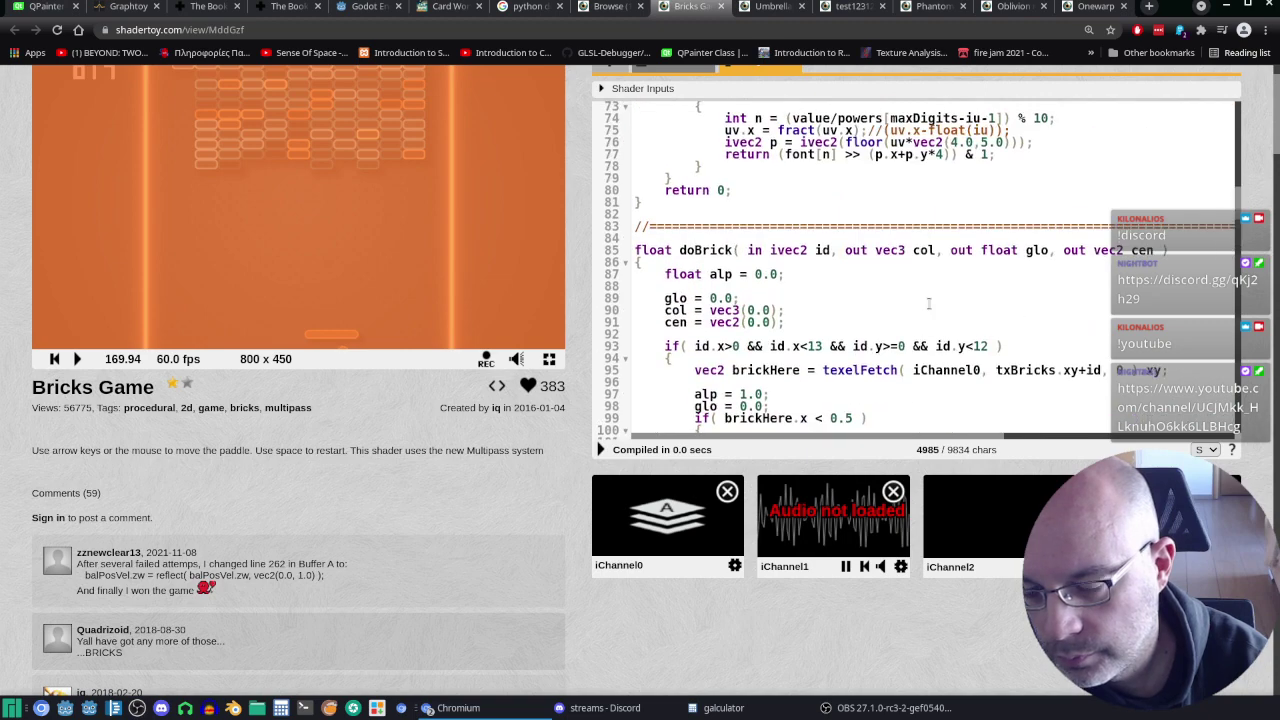
{"action": "scroll", "coordinate": [928, 303], "scroll_direction": "up", "scroll_amount": 3}
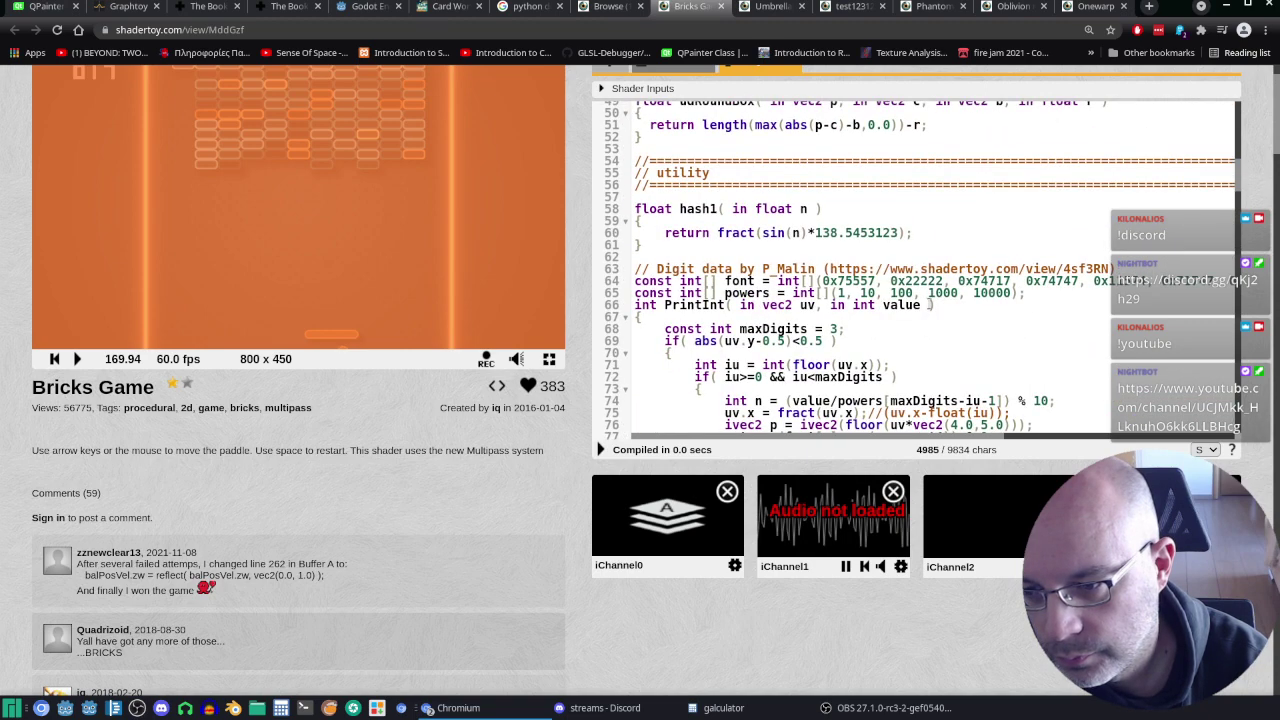
{"action": "scroll", "coordinate": [929, 304], "scroll_direction": "up", "scroll_amount": 4}
{"action": "scroll", "coordinate": [929, 304], "scroll_direction": "up", "scroll_amount": 2}
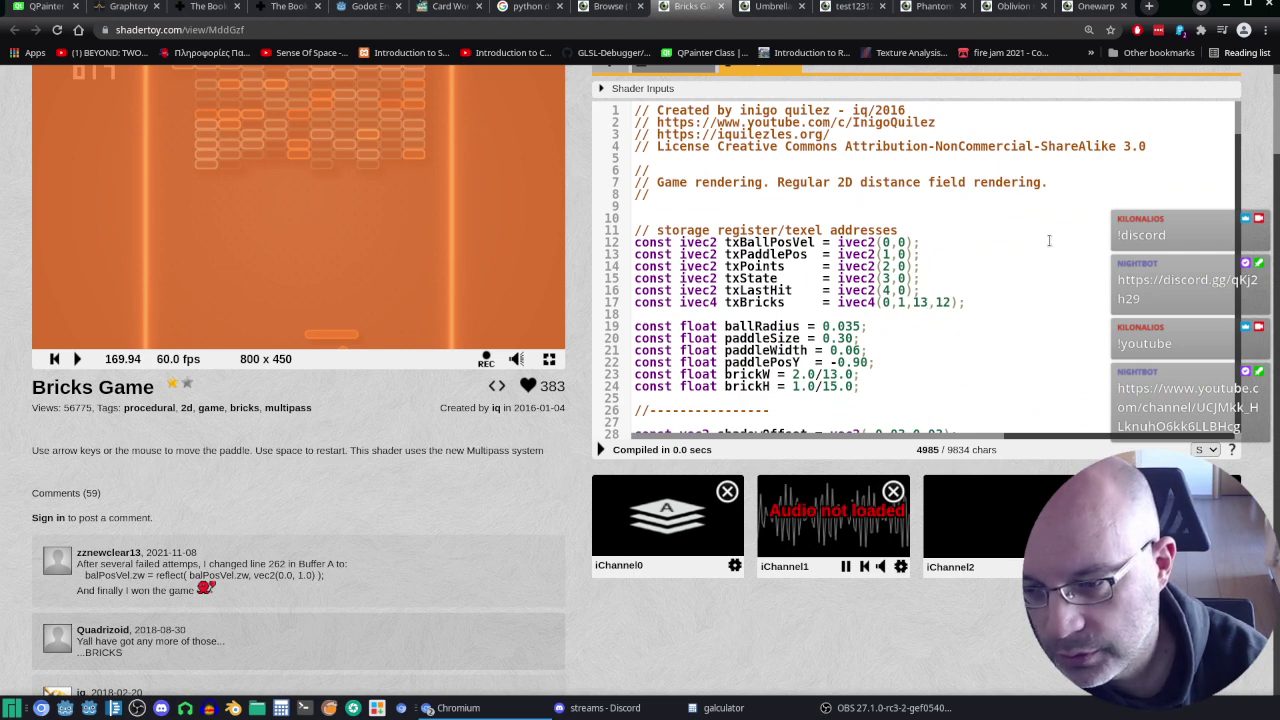
{"action": "scroll", "coordinate": [1049, 240], "scroll_direction": "down", "scroll_amount": 2}
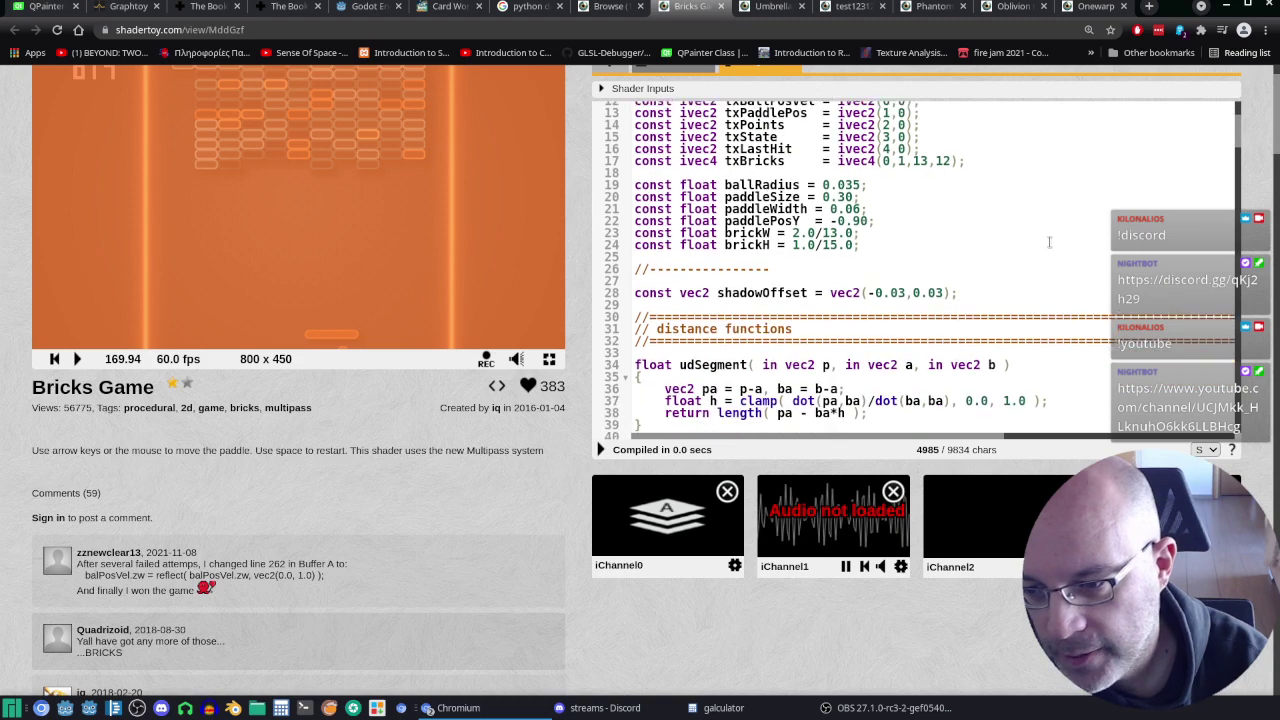
{"action": "scroll", "coordinate": [1049, 240], "scroll_direction": "down", "scroll_amount": 1}
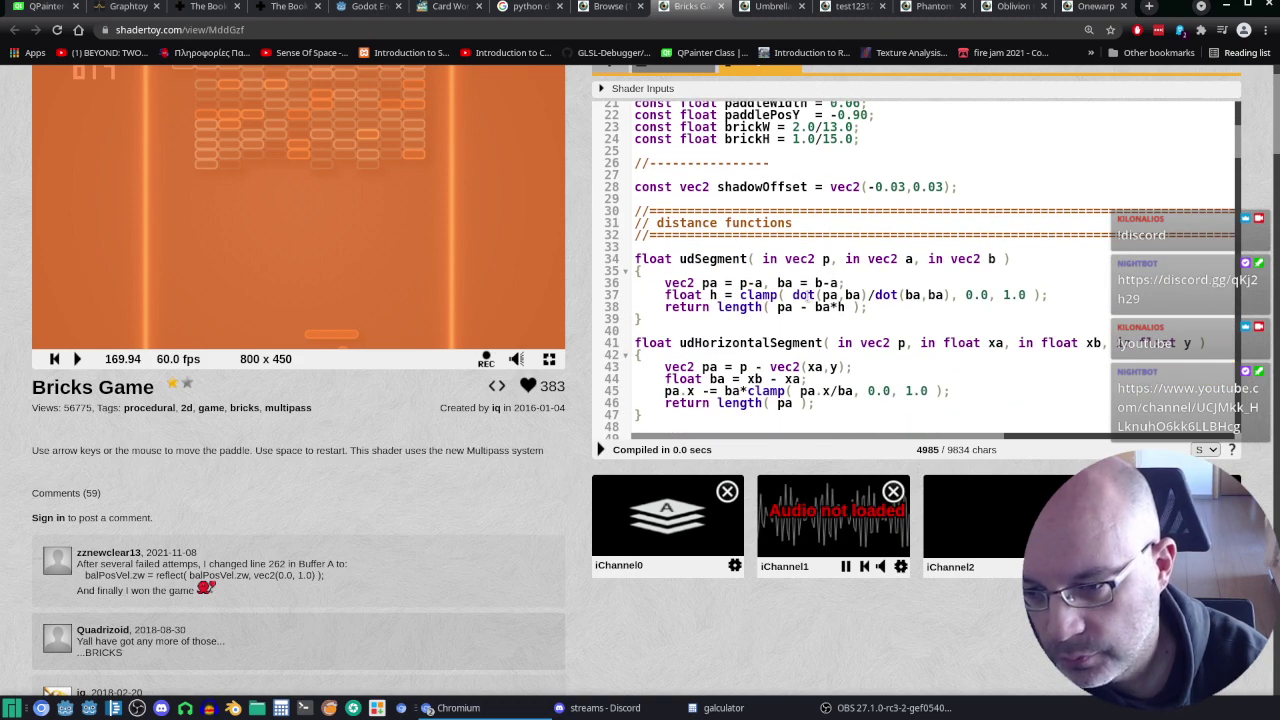
{"action": "double_click", "coordinate": [800, 294]}
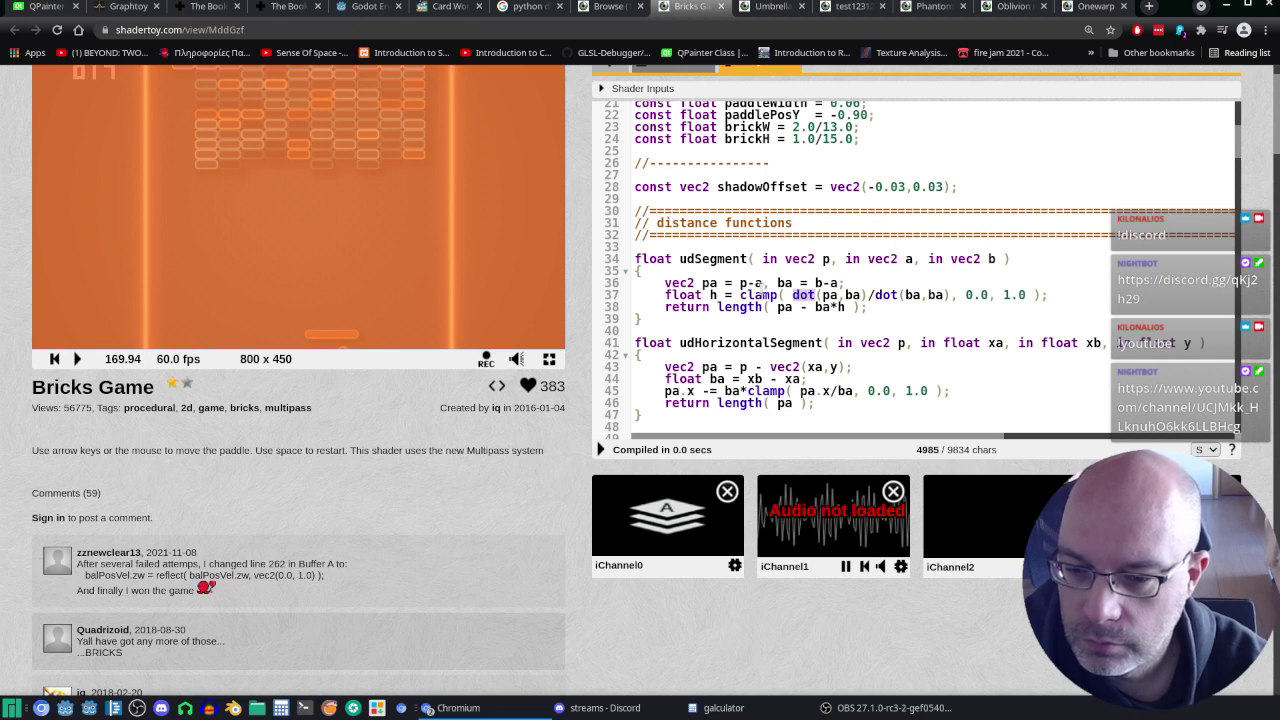
{"action": "scroll", "coordinate": [763, 287], "scroll_direction": "down", "scroll_amount": 2}
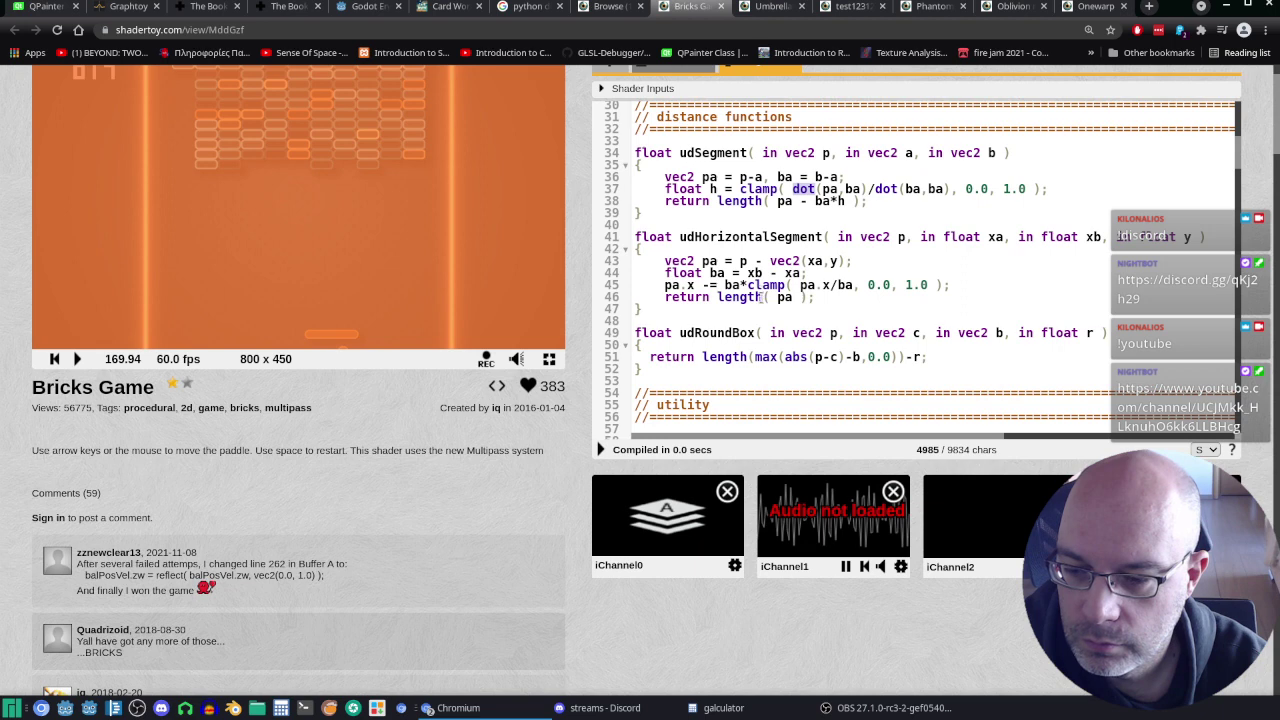
{"action": "scroll", "coordinate": [761, 296], "scroll_direction": "down", "scroll_amount": 1}
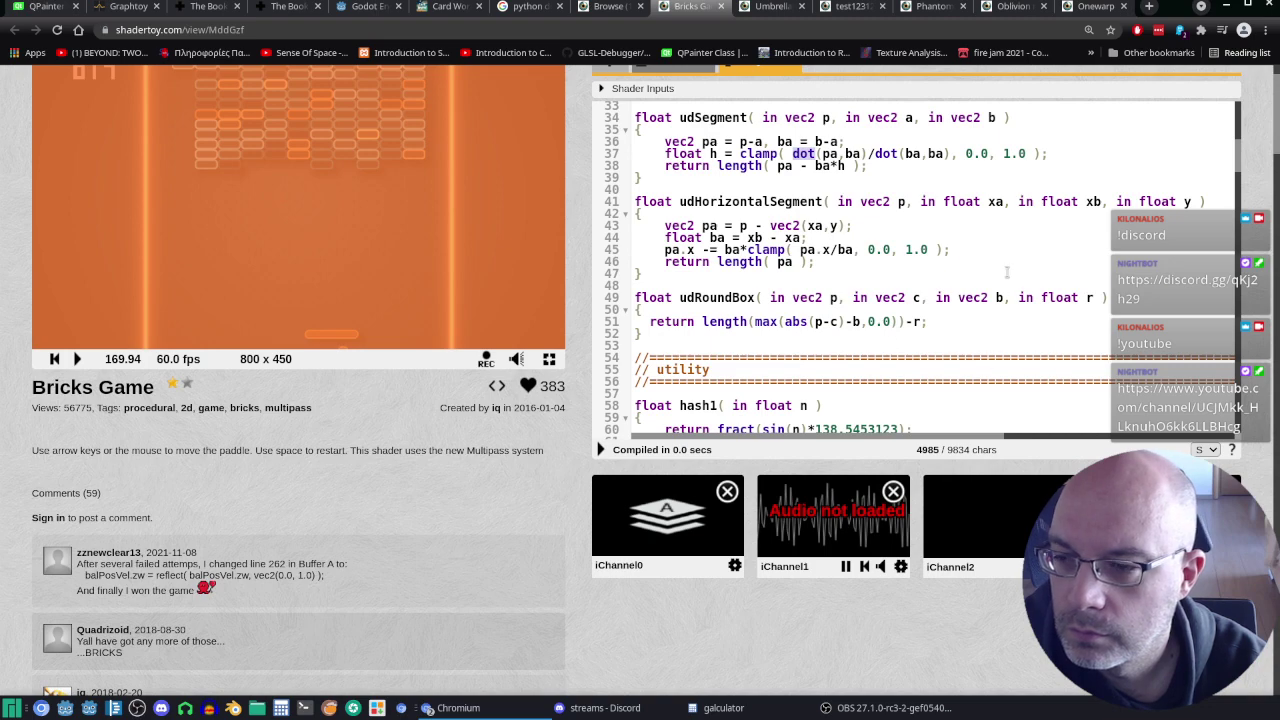
{"action": "scroll", "coordinate": [1007, 259], "scroll_direction": "down", "scroll_amount": 2}
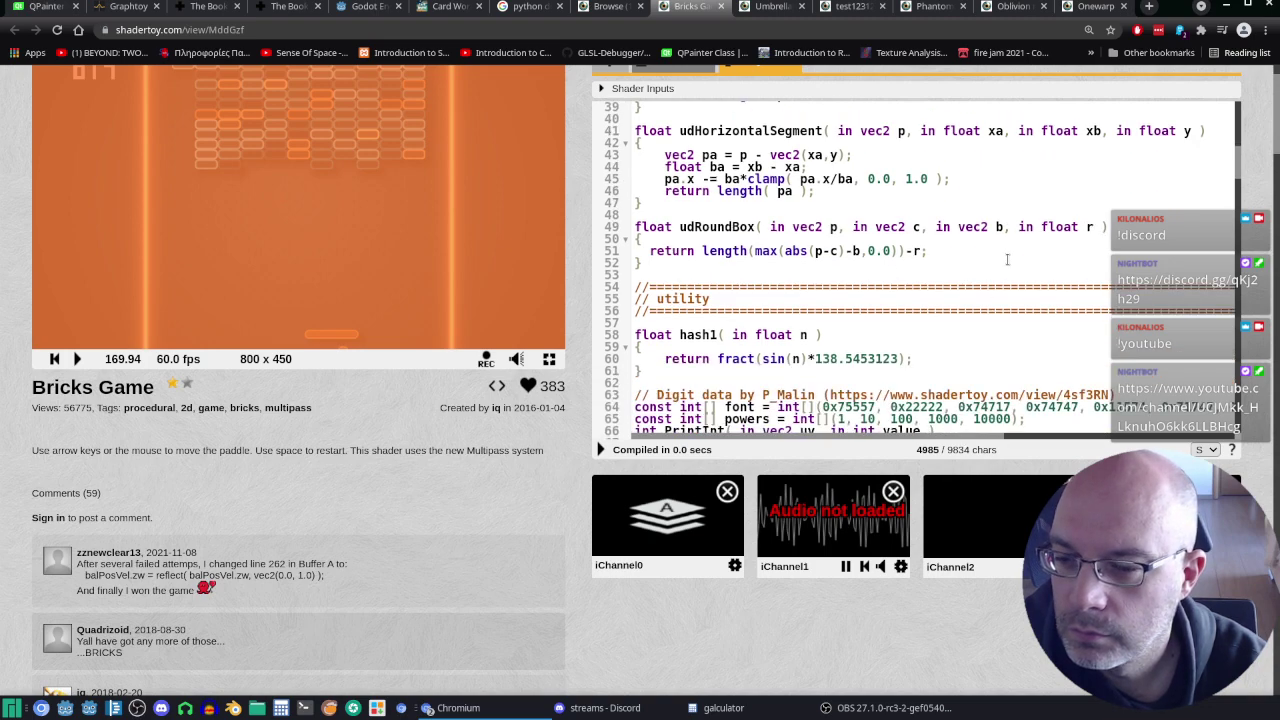
{"action": "scroll", "coordinate": [1007, 259], "scroll_direction": "down", "scroll_amount": 3}
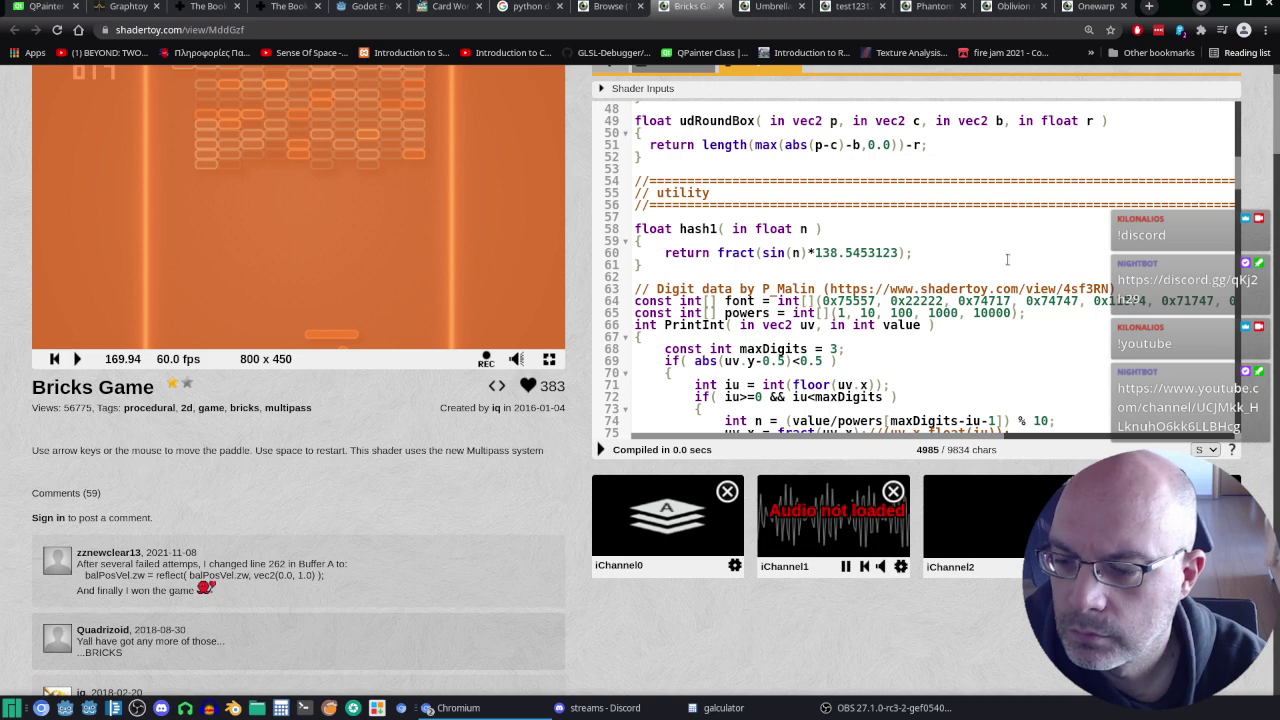
{"action": "scroll", "coordinate": [1007, 259], "scroll_direction": "down", "scroll_amount": 2}
{"action": "scroll", "coordinate": [1007, 259], "scroll_direction": "down", "scroll_amount": 1}
{"action": "scroll", "coordinate": [1010, 284], "scroll_direction": "up", "scroll_amount": 1}
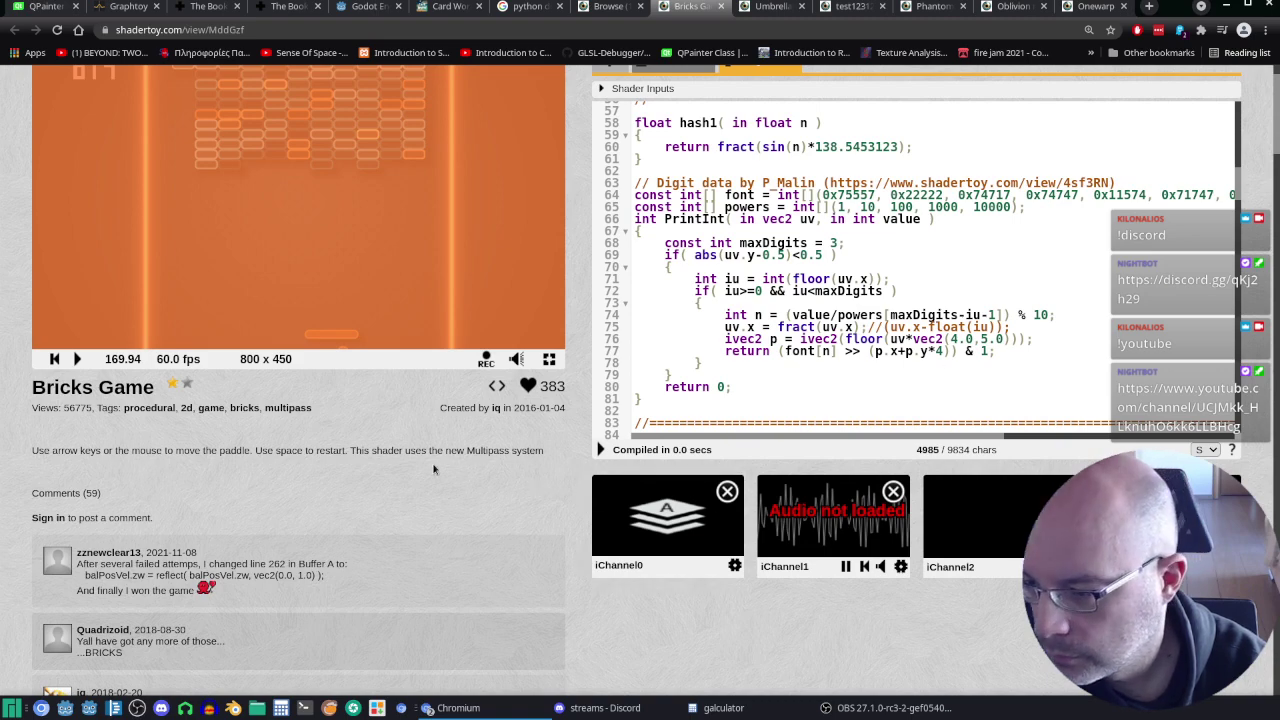
{"action": "scroll", "coordinate": [433, 467], "scroll_direction": "down", "scroll_amount": 1}
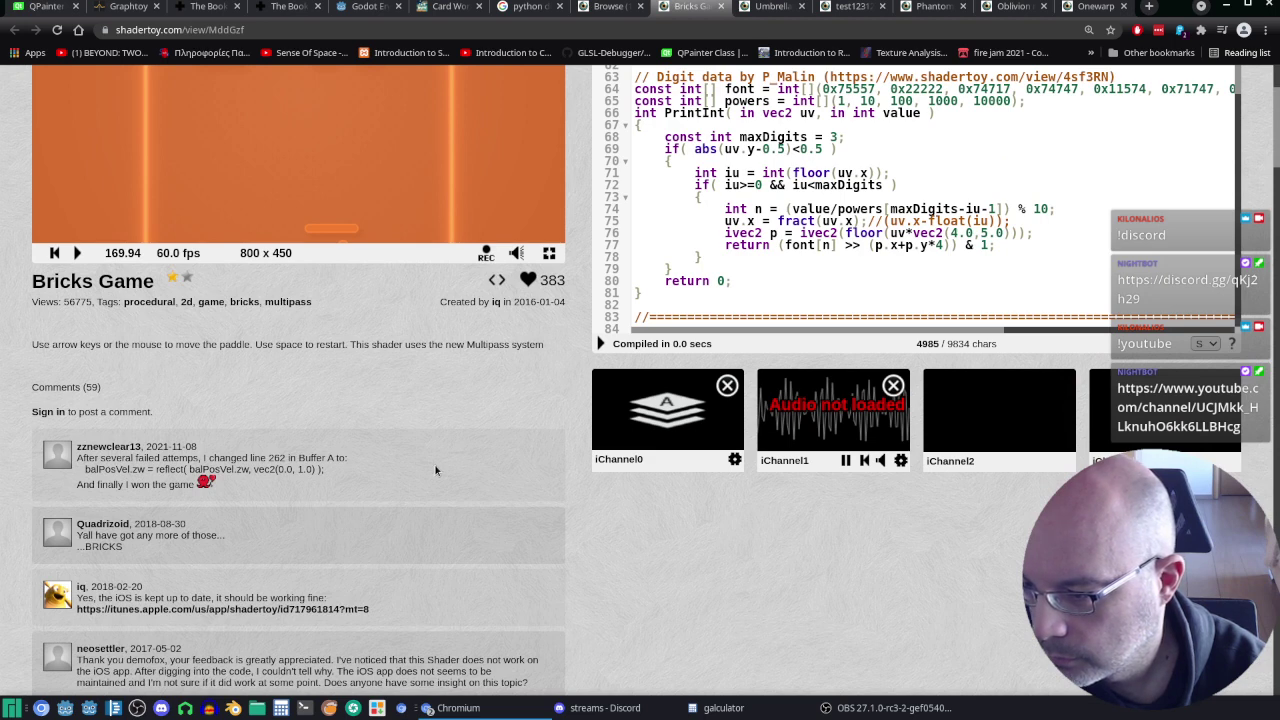
{"action": "scroll", "coordinate": [435, 470], "scroll_direction": "down", "scroll_amount": 2}
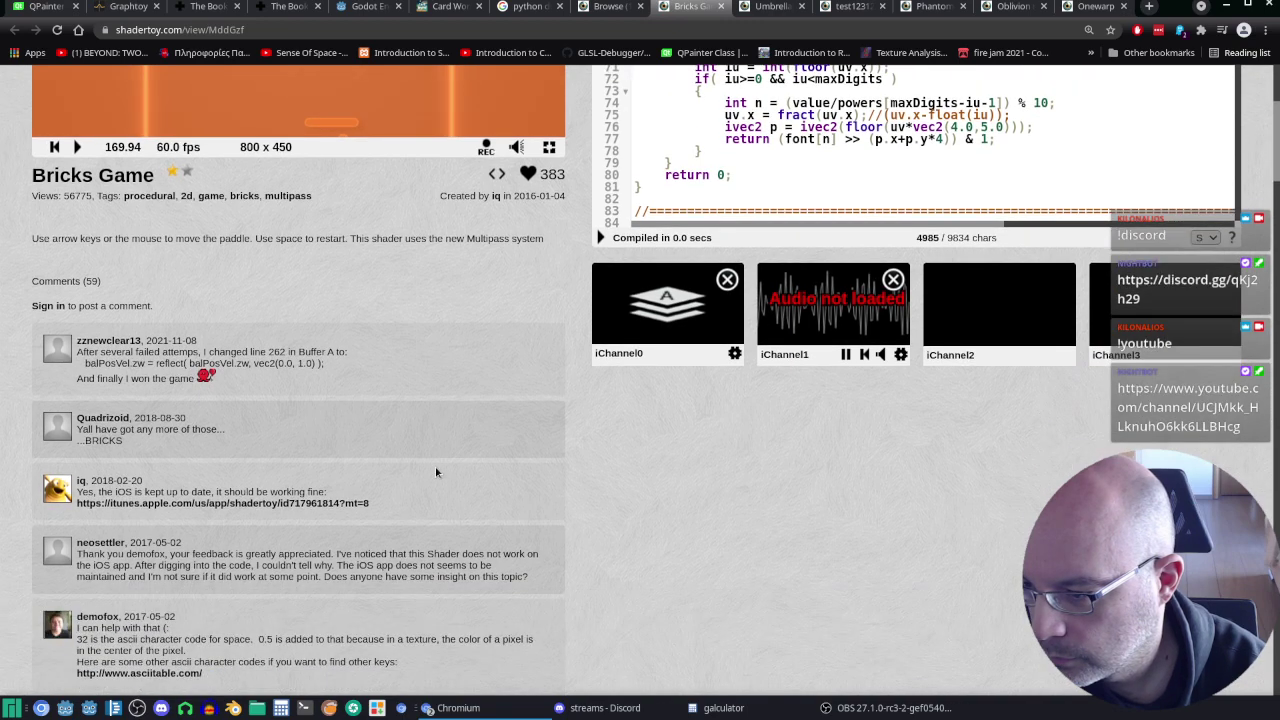
{"action": "scroll", "coordinate": [435, 472], "scroll_direction": "down", "scroll_amount": 2}
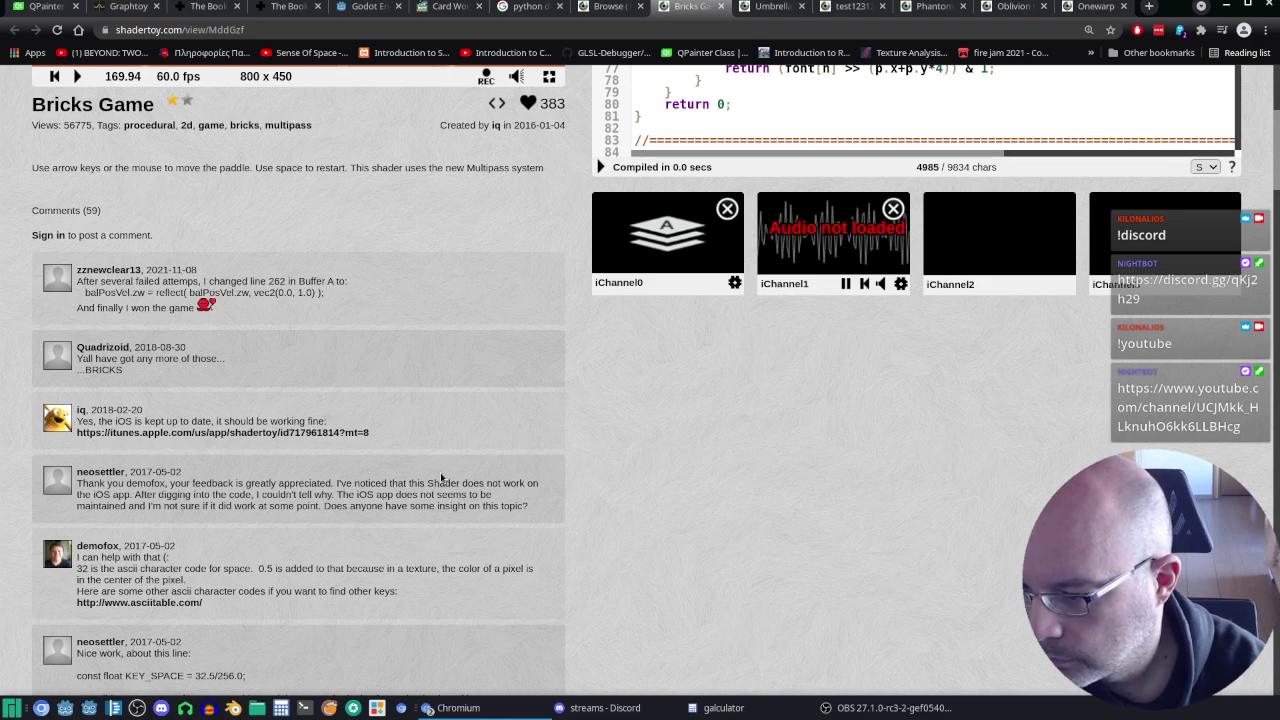
{"action": "scroll", "coordinate": [441, 478], "scroll_direction": "down", "scroll_amount": 3}
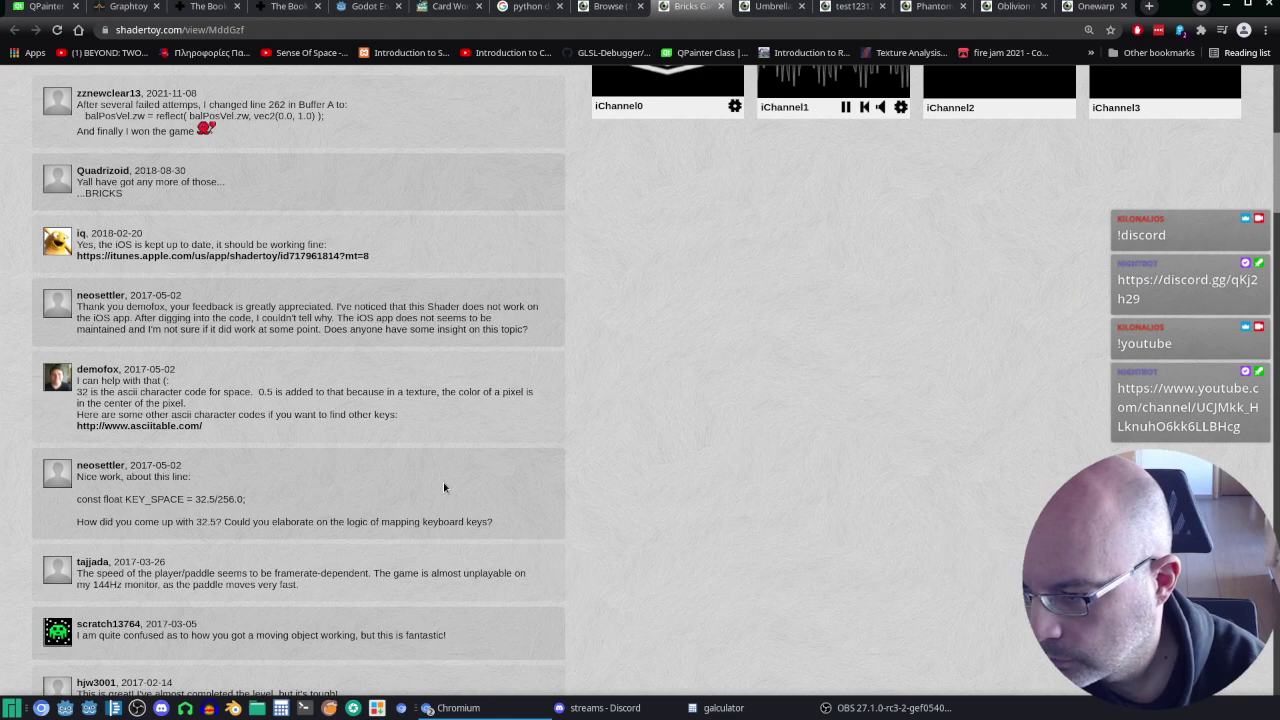
{"action": "scroll", "coordinate": [467, 550], "scroll_direction": "down", "scroll_amount": 2}
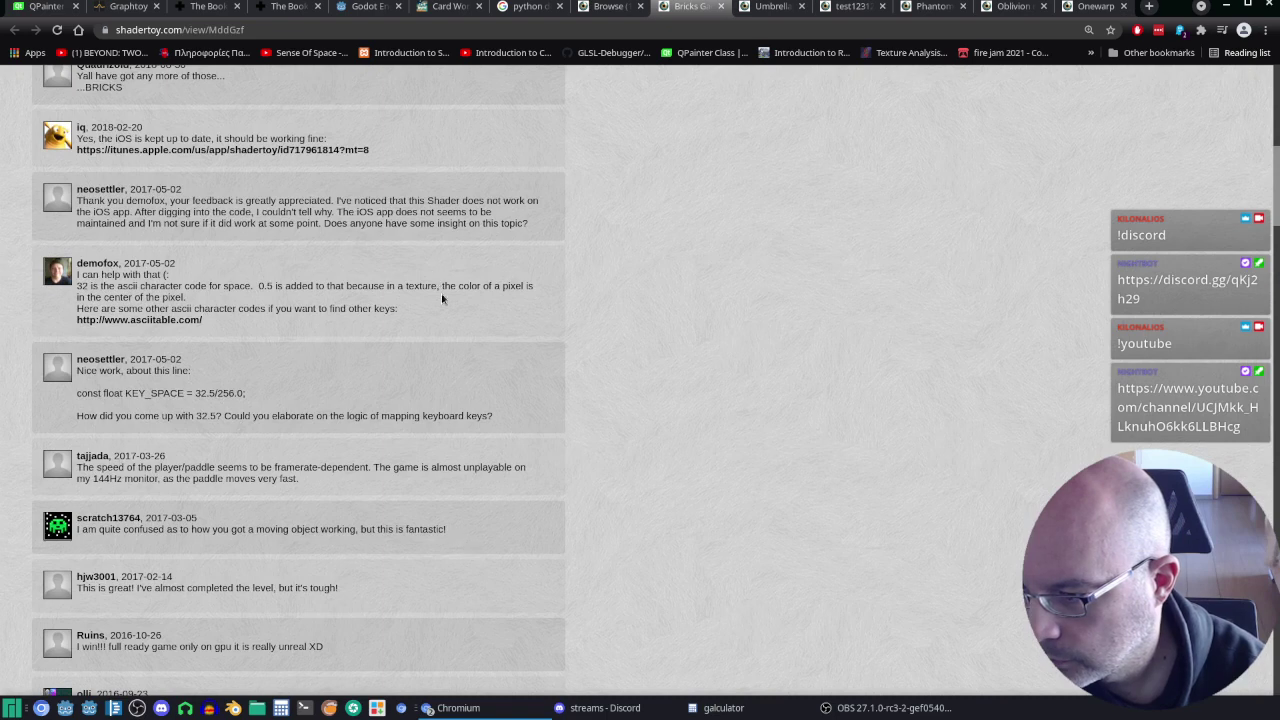
{"action": "scroll", "coordinate": [443, 305], "scroll_direction": "down", "scroll_amount": 3}
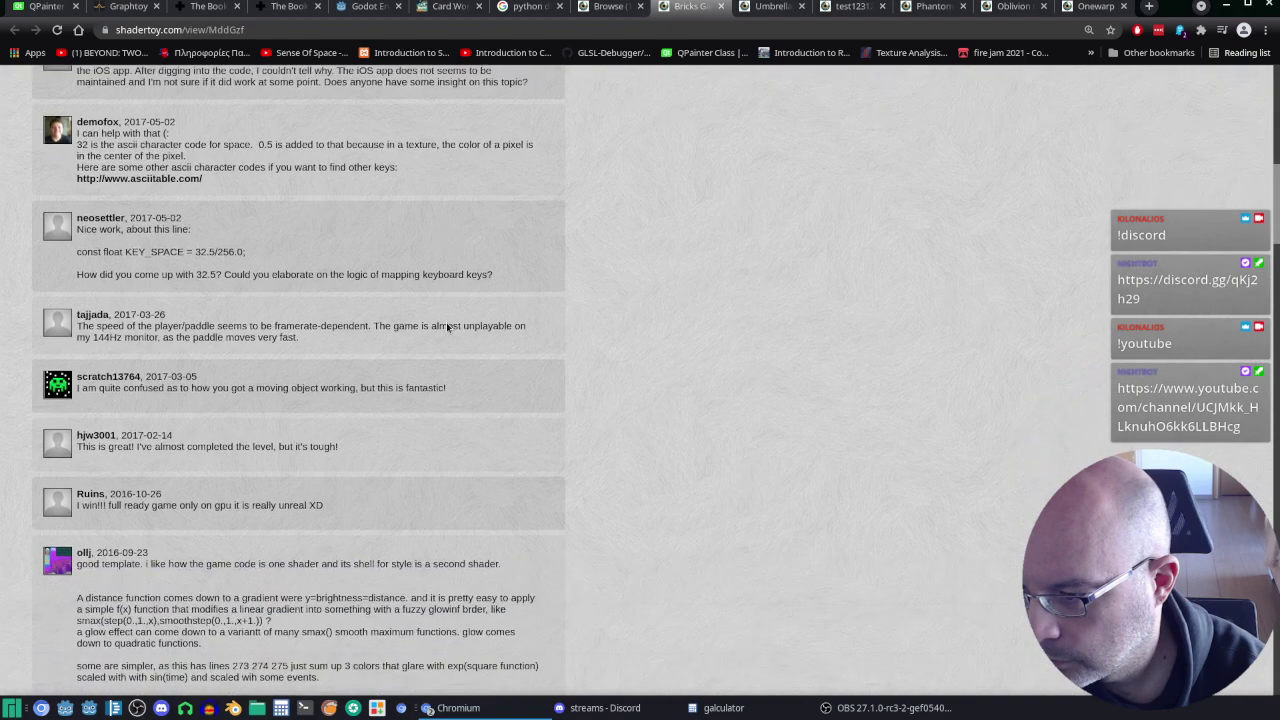
{"action": "scroll", "coordinate": [446, 322], "scroll_direction": "down", "scroll_amount": 3}
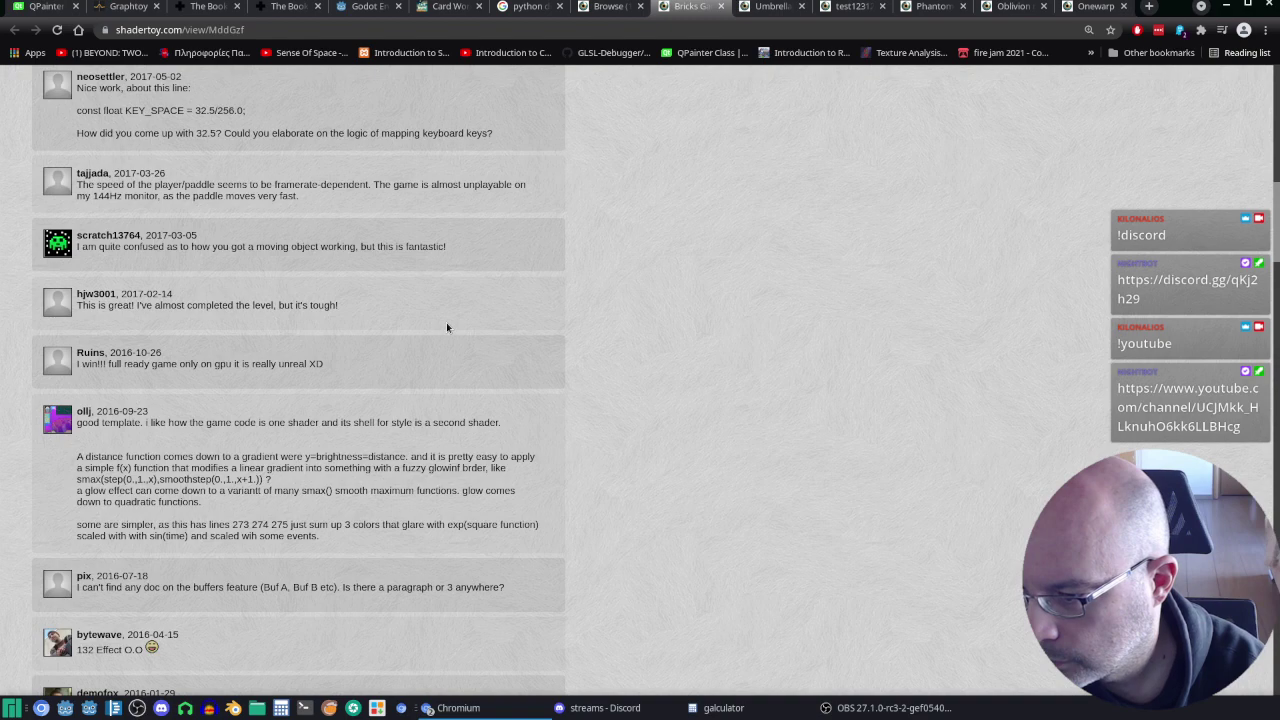
{"action": "scroll", "coordinate": [446, 322], "scroll_direction": "down", "scroll_amount": 2}
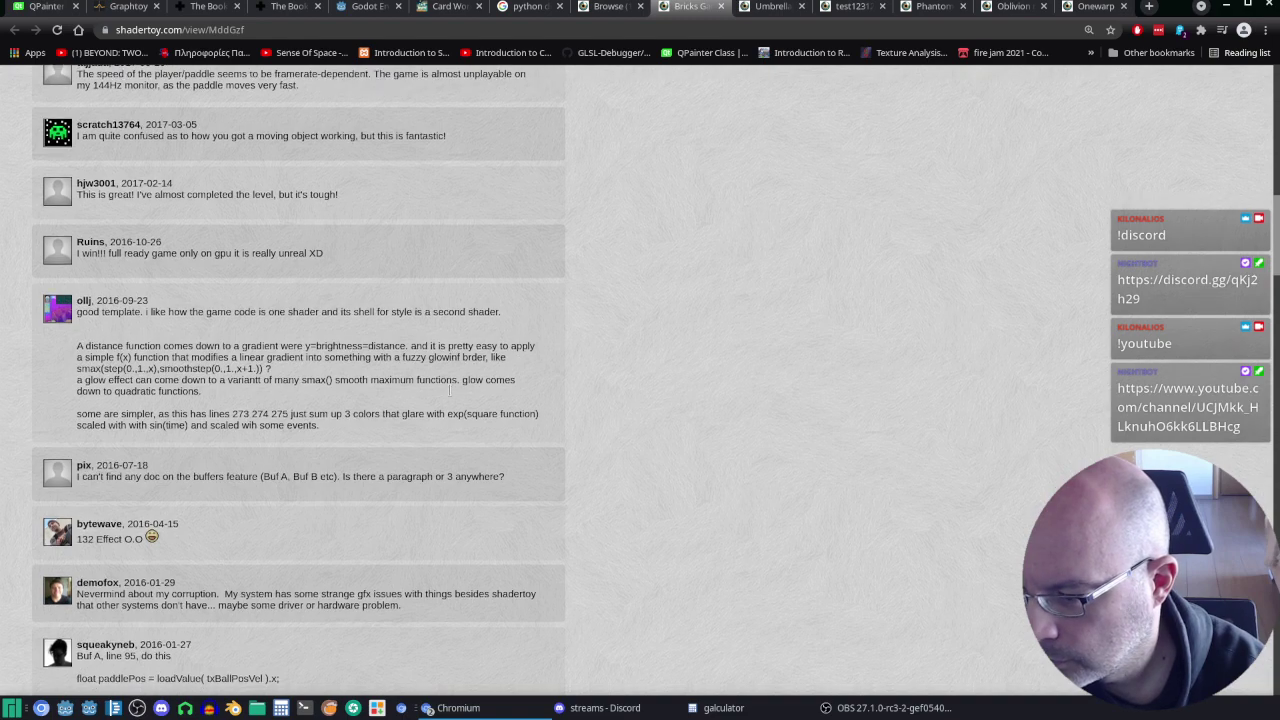
{"action": "scroll", "coordinate": [449, 398], "scroll_direction": "down", "scroll_amount": 1}
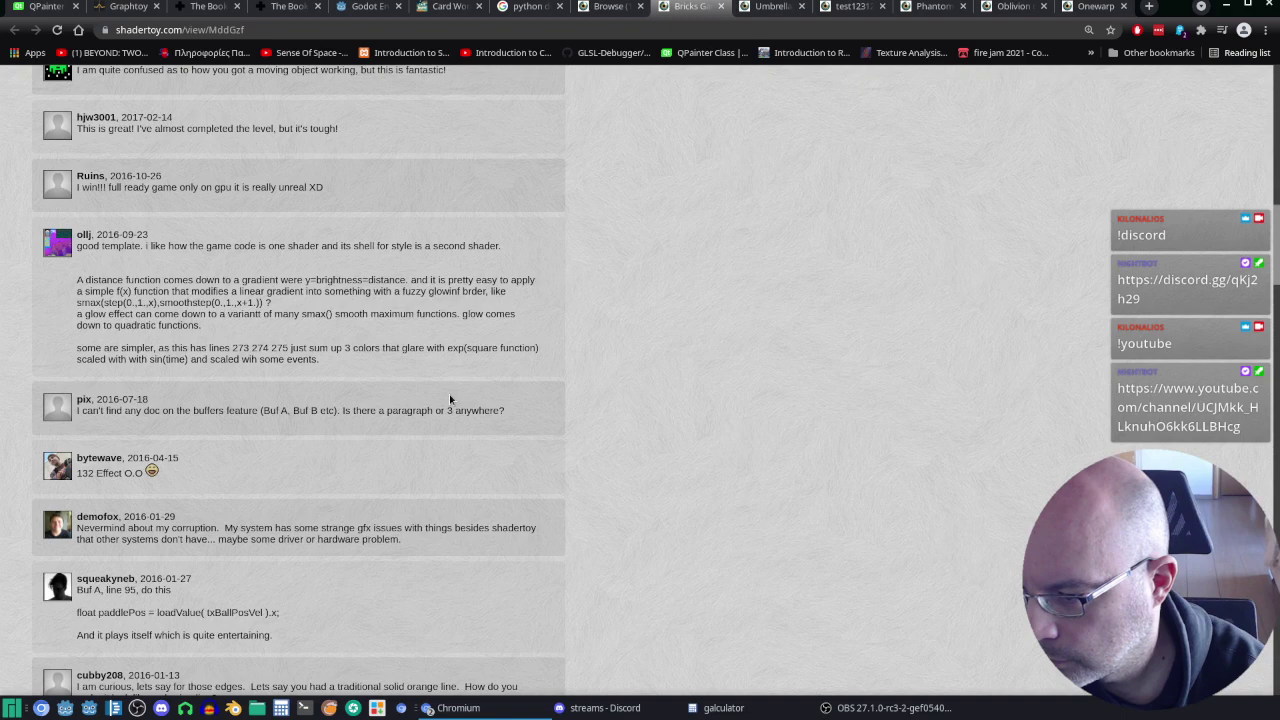
{"action": "scroll", "coordinate": [449, 399], "scroll_direction": "down", "scroll_amount": 1}
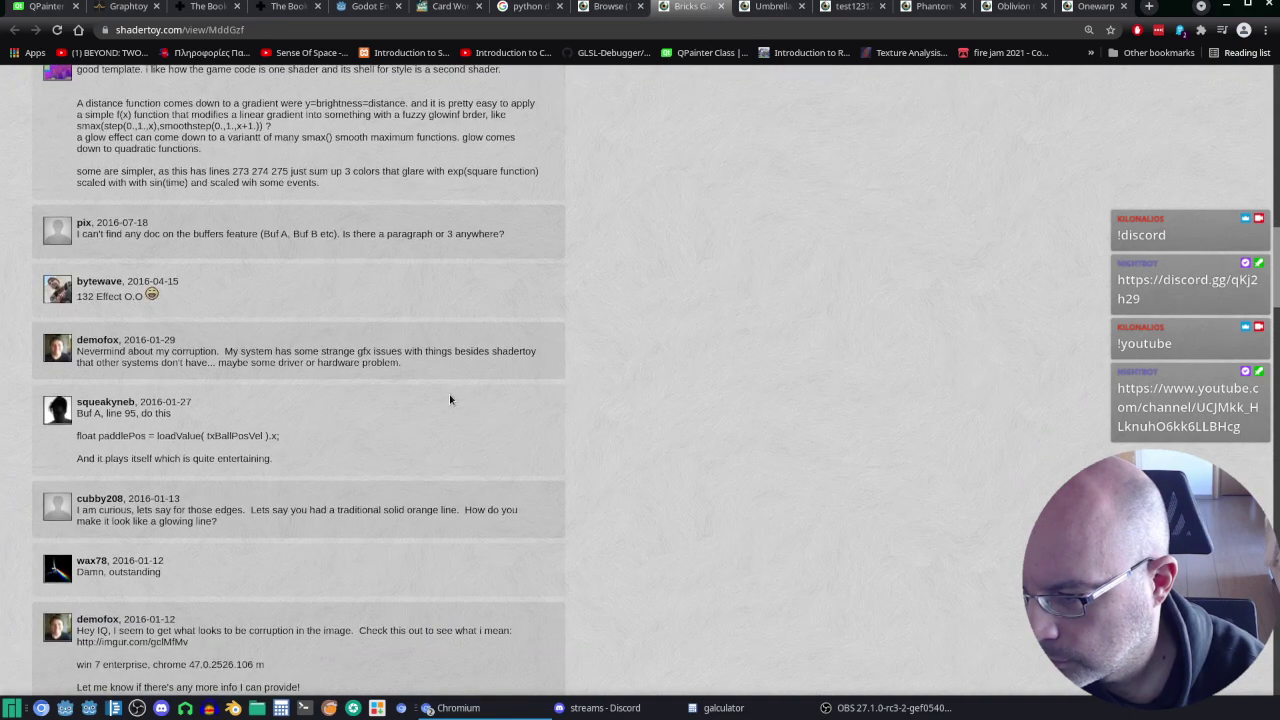
{"action": "scroll", "coordinate": [449, 399], "scroll_direction": "down", "scroll_amount": 1}
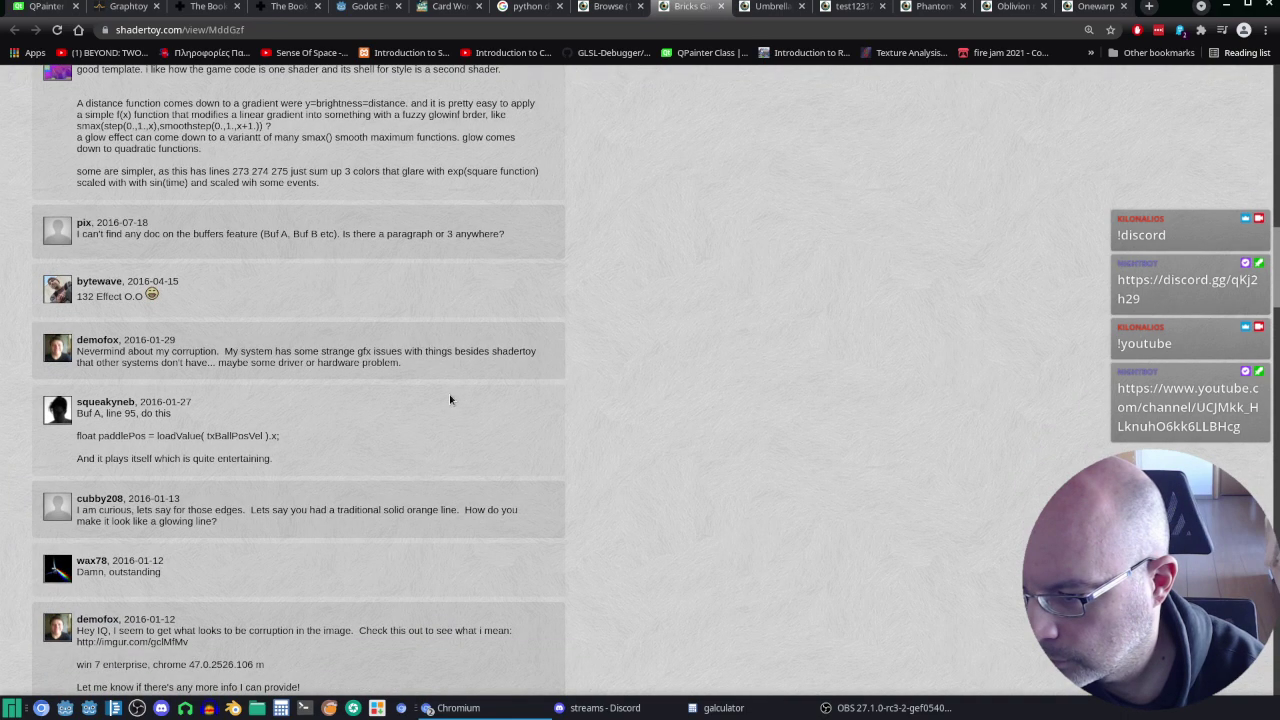
{"action": "scroll", "coordinate": [449, 399], "scroll_direction": "down", "scroll_amount": 2}
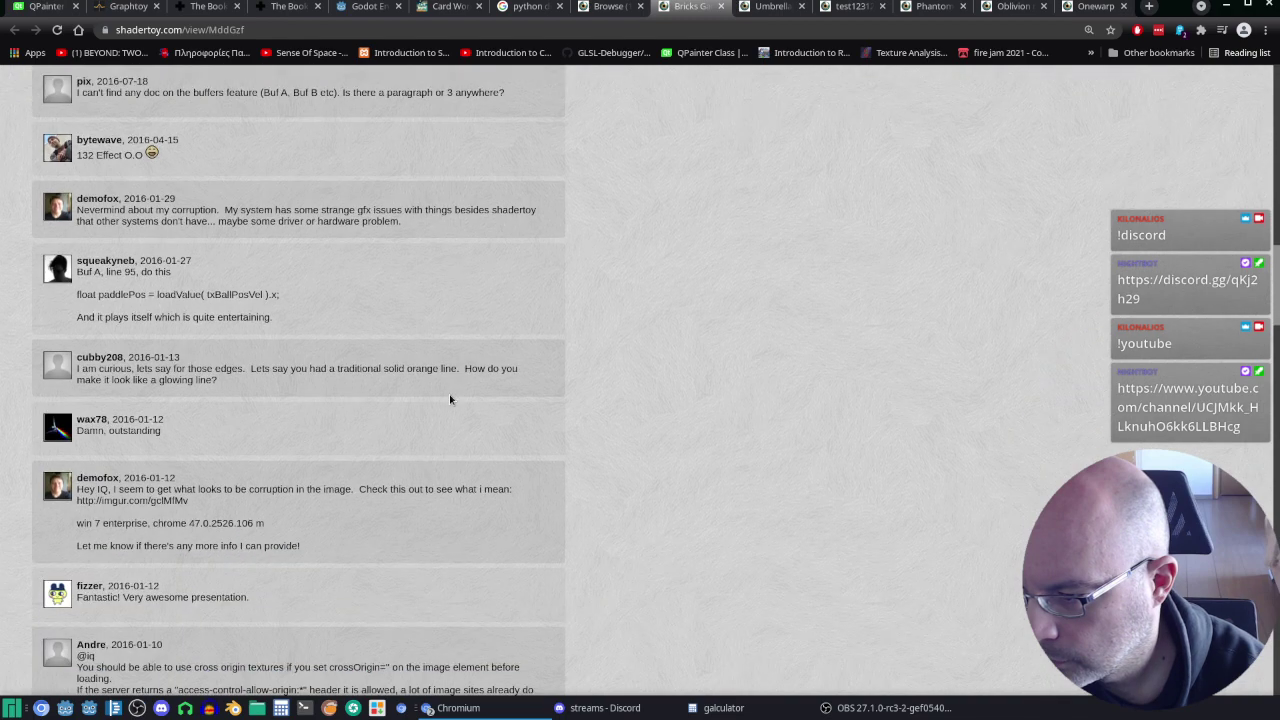
{"action": "scroll", "coordinate": [449, 424], "scroll_direction": "down", "scroll_amount": 3}
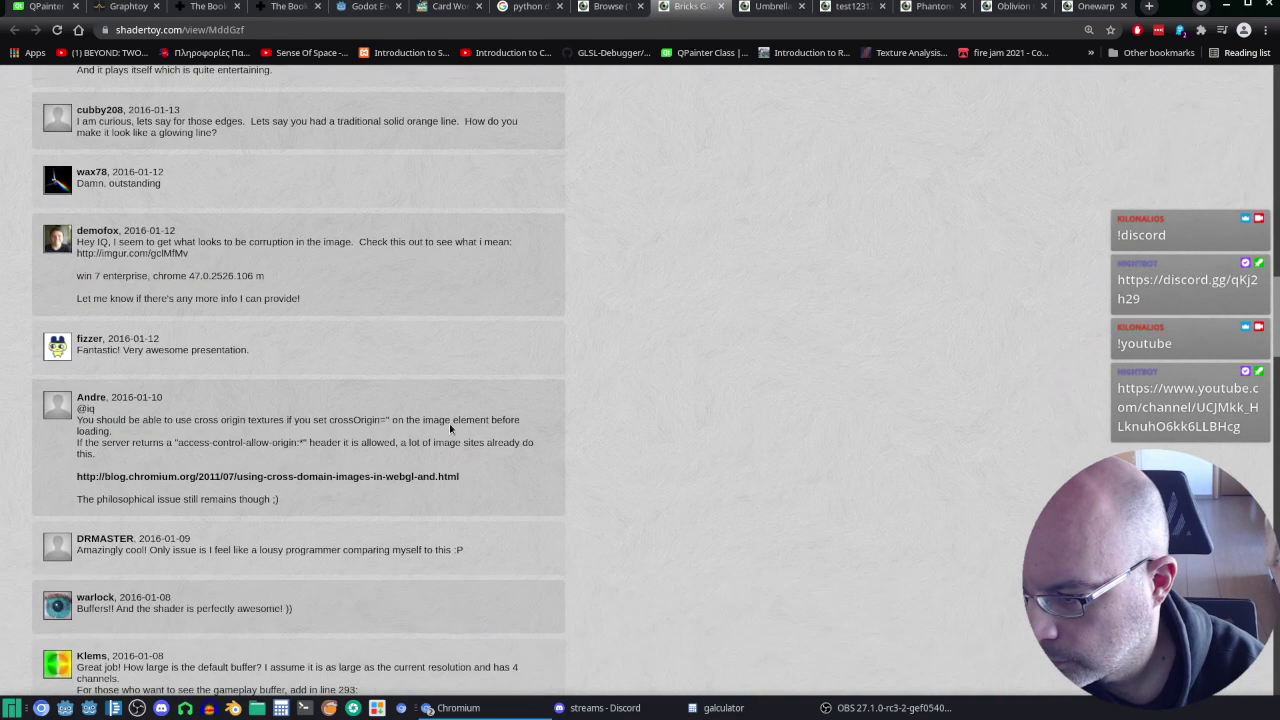
{"action": "scroll", "coordinate": [449, 424], "scroll_direction": "down", "scroll_amount": 2}
{"action": "scroll", "coordinate": [449, 424], "scroll_direction": "down", "scroll_amount": 1}
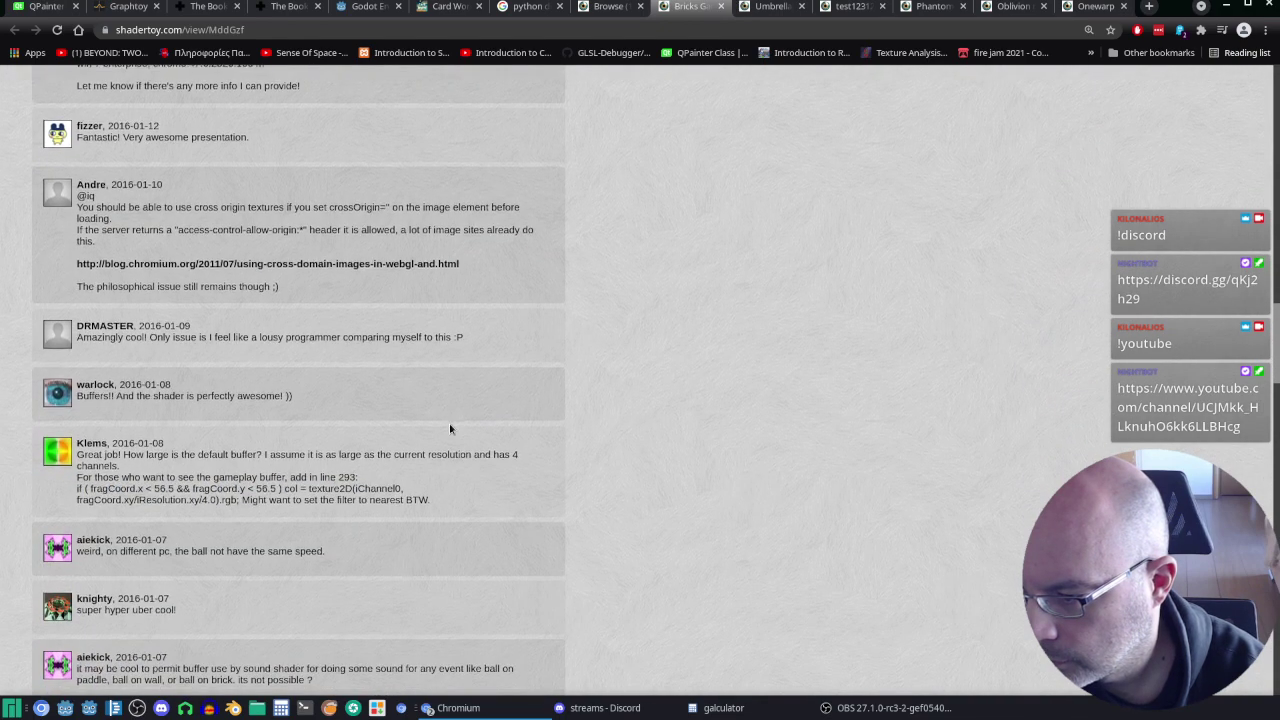
{"action": "scroll", "coordinate": [449, 424], "scroll_direction": "down", "scroll_amount": 3}
{"action": "scroll", "coordinate": [449, 428], "scroll_direction": "down", "scroll_amount": 2}
{"action": "scroll", "coordinate": [449, 428], "scroll_direction": "down", "scroll_amount": 1}
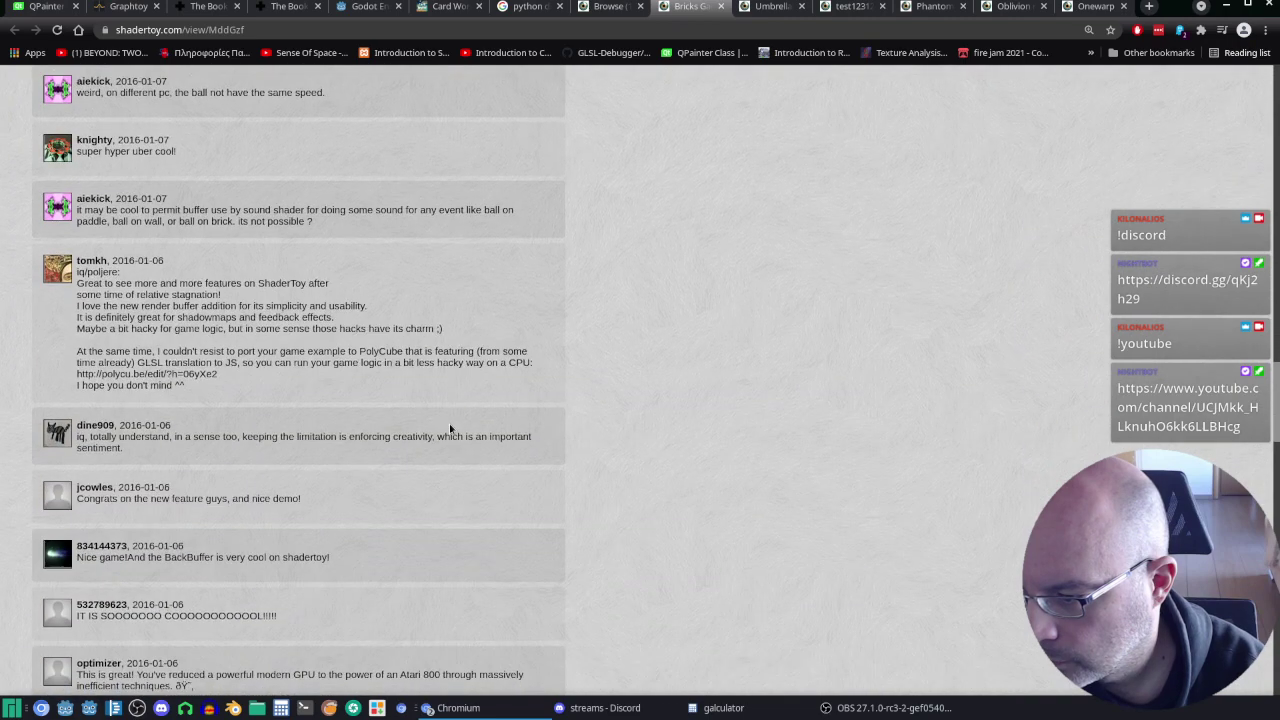
{"action": "scroll", "coordinate": [449, 435], "scroll_direction": "down", "scroll_amount": 2}
{"action": "scroll", "coordinate": [455, 462], "scroll_direction": "down", "scroll_amount": 2}
{"action": "scroll", "coordinate": [455, 462], "scroll_direction": "down", "scroll_amount": 1}
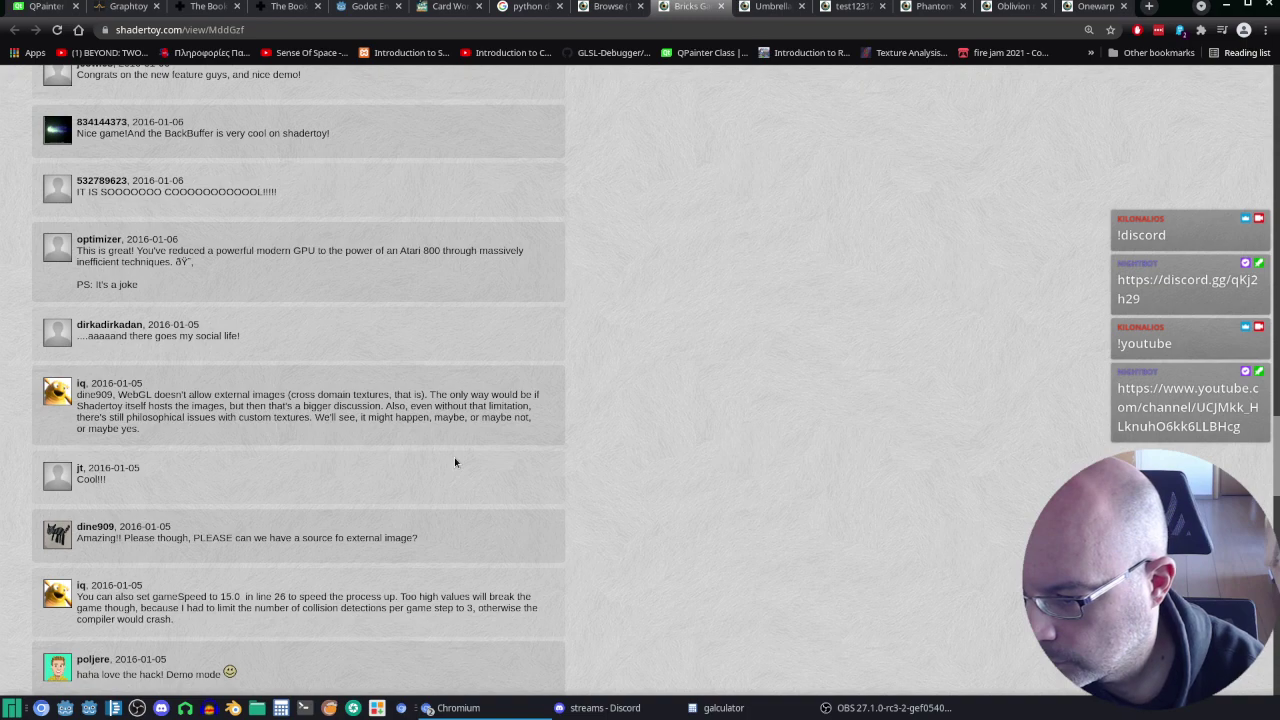
{"action": "scroll", "coordinate": [455, 461], "scroll_direction": "down", "scroll_amount": 3}
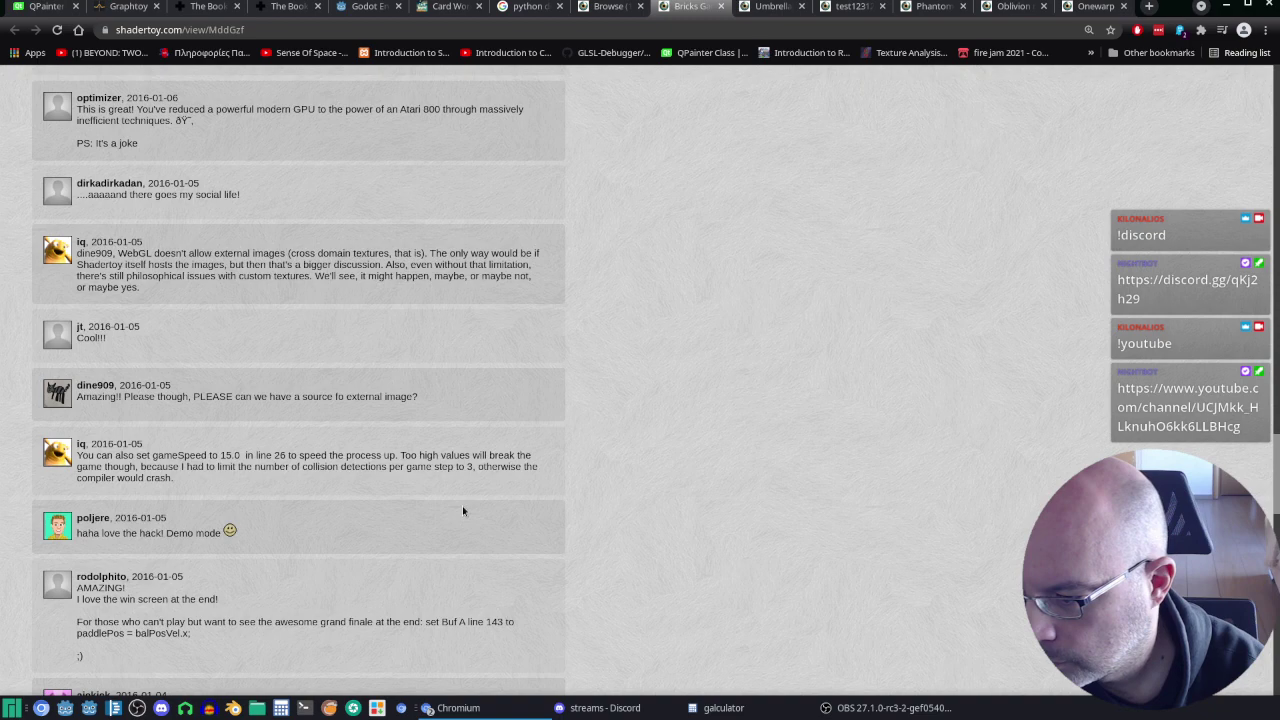
{"action": "scroll", "coordinate": [463, 511], "scroll_direction": "down", "scroll_amount": 2}
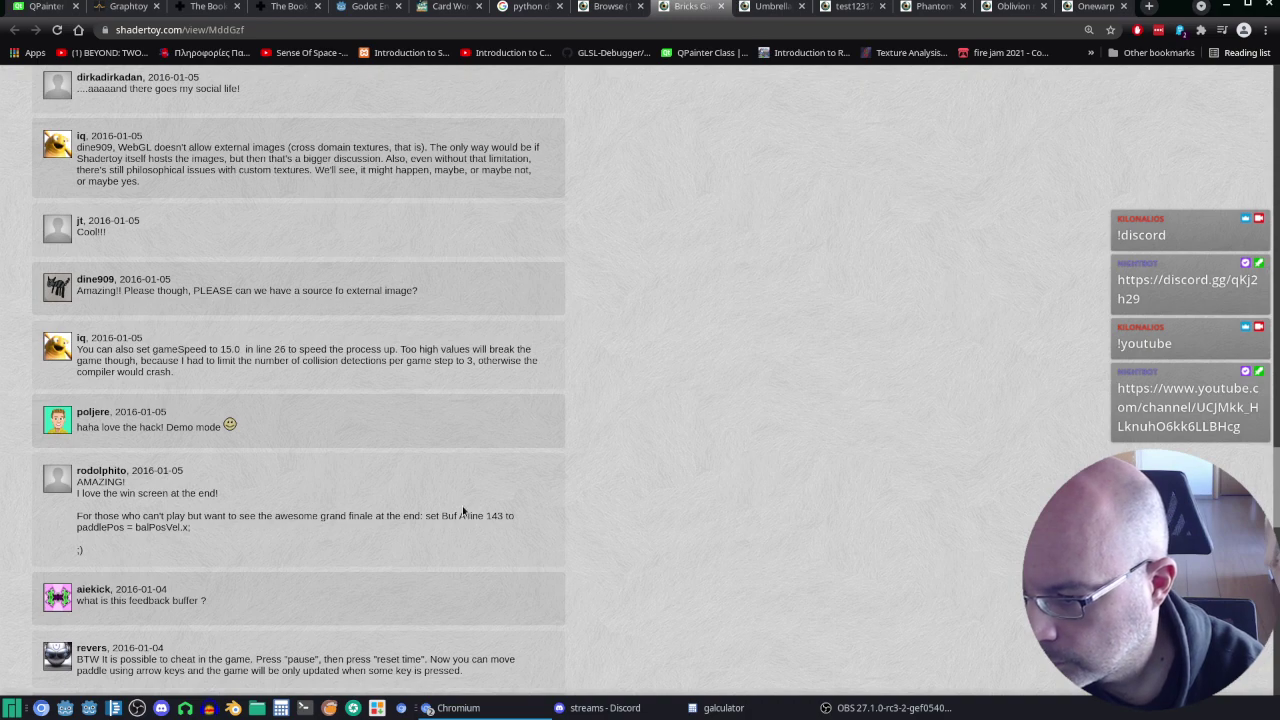
{"action": "scroll", "coordinate": [485, 567], "scroll_direction": "down", "scroll_amount": 1}
{"action": "scroll", "coordinate": [485, 567], "scroll_direction": "down", "scroll_amount": 4}
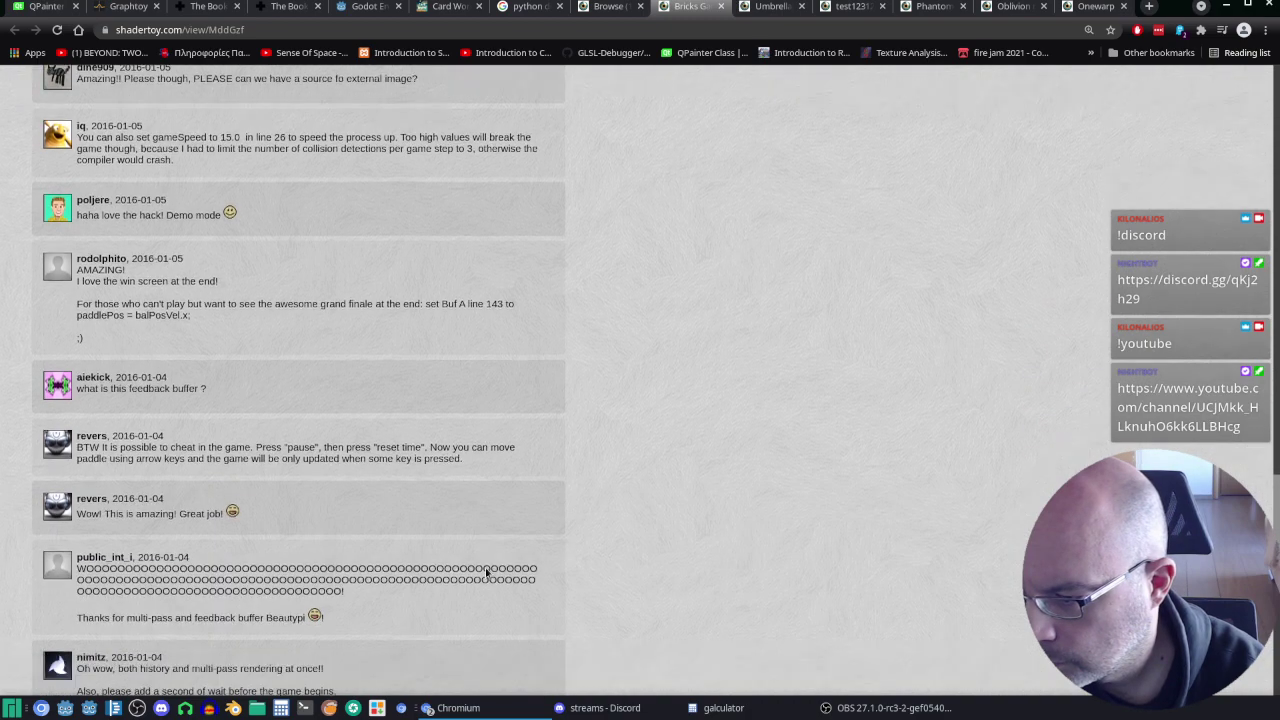
{"action": "scroll", "coordinate": [485, 567], "scroll_direction": "down", "scroll_amount": 5}
{"action": "scroll", "coordinate": [497, 627], "scroll_direction": "down", "scroll_amount": 6}
{"action": "scroll", "coordinate": [497, 628], "scroll_direction": "down", "scroll_amount": 5}
{"action": "scroll", "coordinate": [491, 530], "scroll_direction": "down", "scroll_amount": 5}
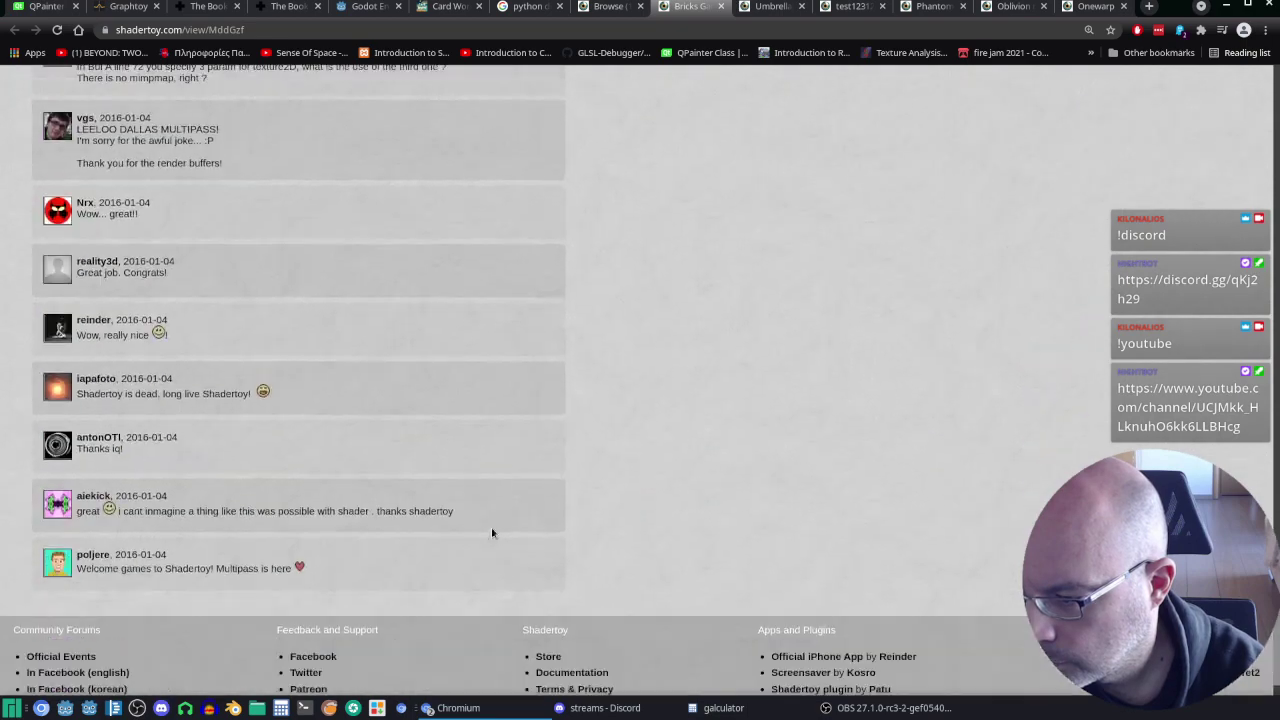
{"action": "scroll", "coordinate": [491, 530], "scroll_direction": "up", "scroll_amount": 4}
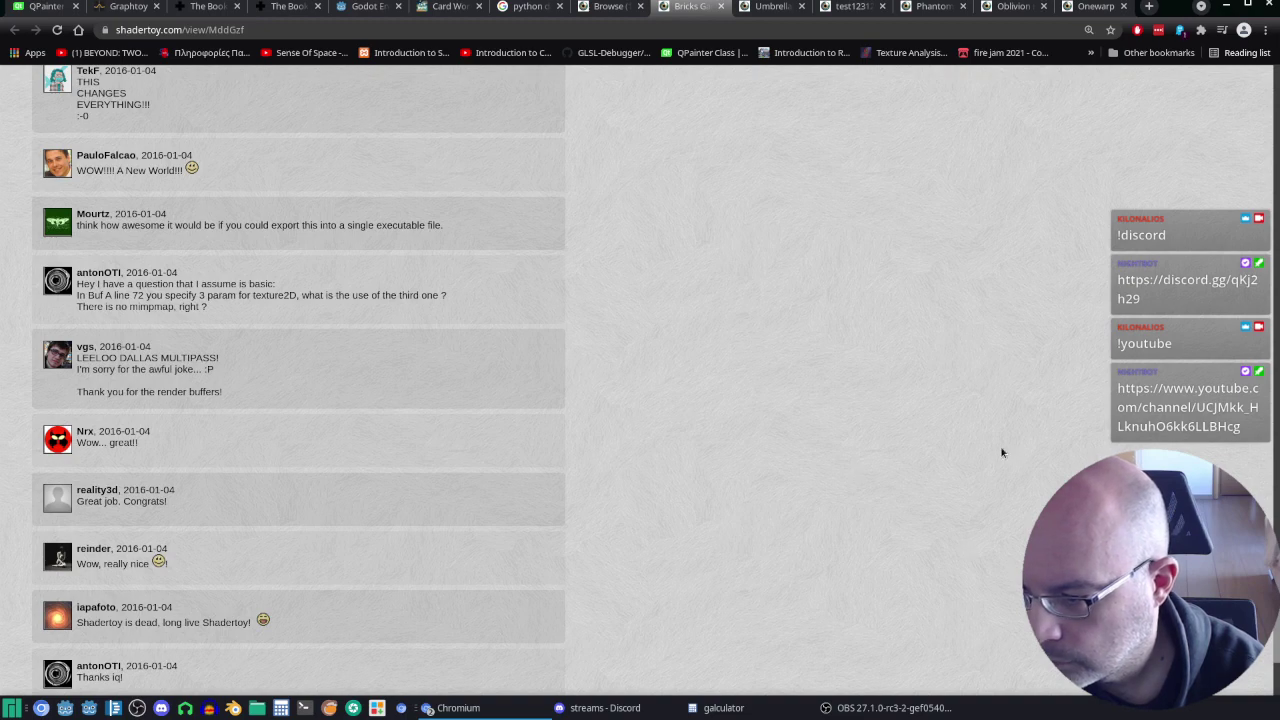
{"action": "scroll", "coordinate": [413, 324], "scroll_direction": "down", "scroll_amount": 3}
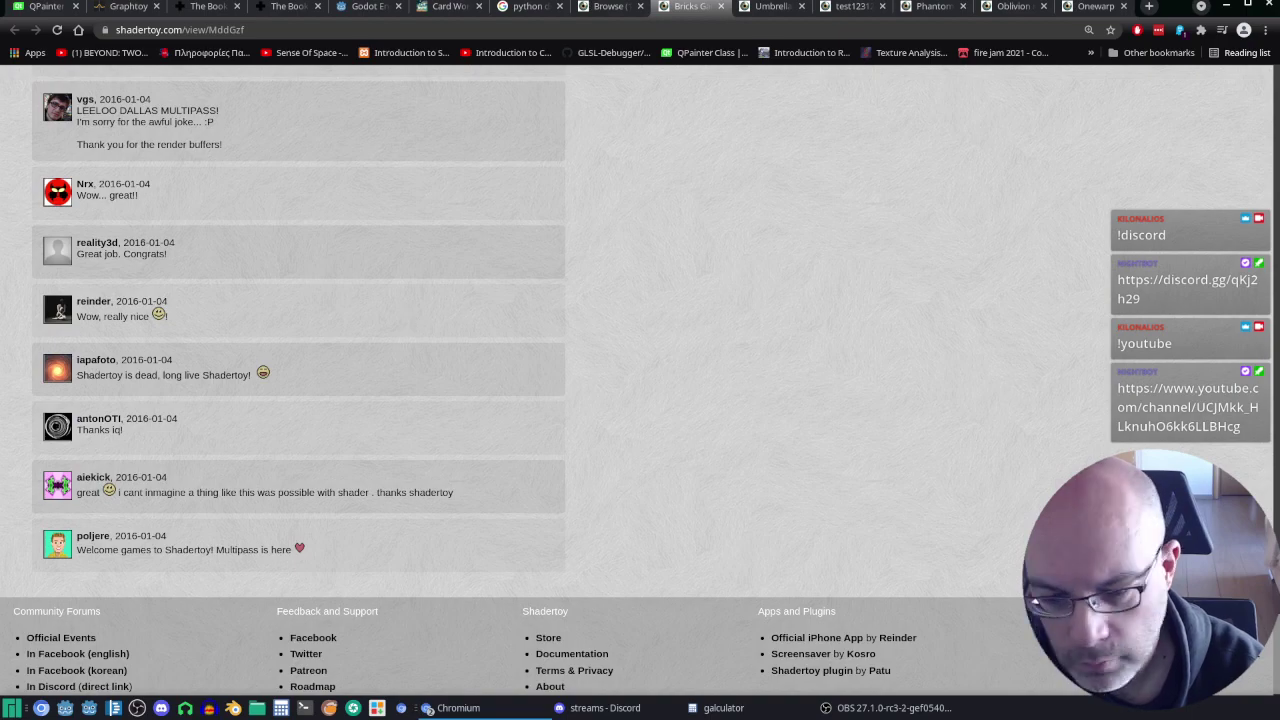
Step: Return to the top of the page showing the shader and its Image pass code
{"action": "key", "text": "Home"}
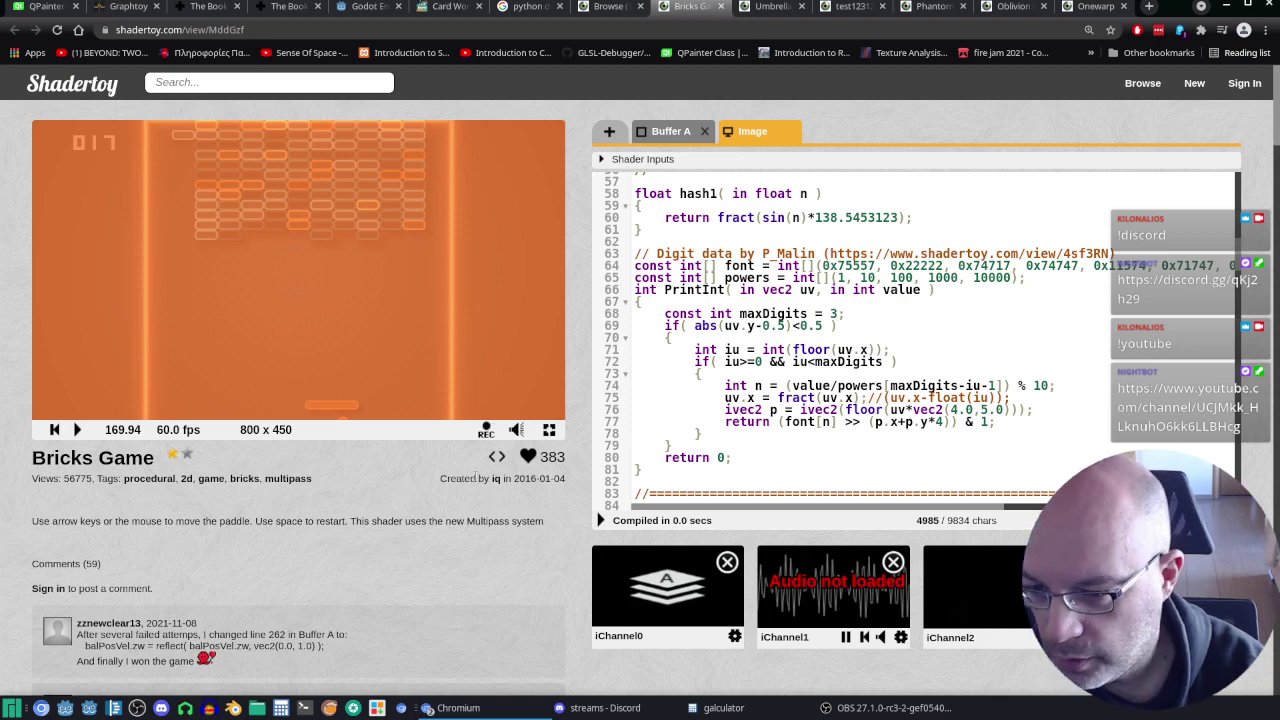
{"action": "scroll", "coordinate": [945, 297], "scroll_direction": "down", "scroll_amount": 1}
{"action": "scroll", "coordinate": [950, 297], "scroll_direction": "up", "scroll_amount": 2}
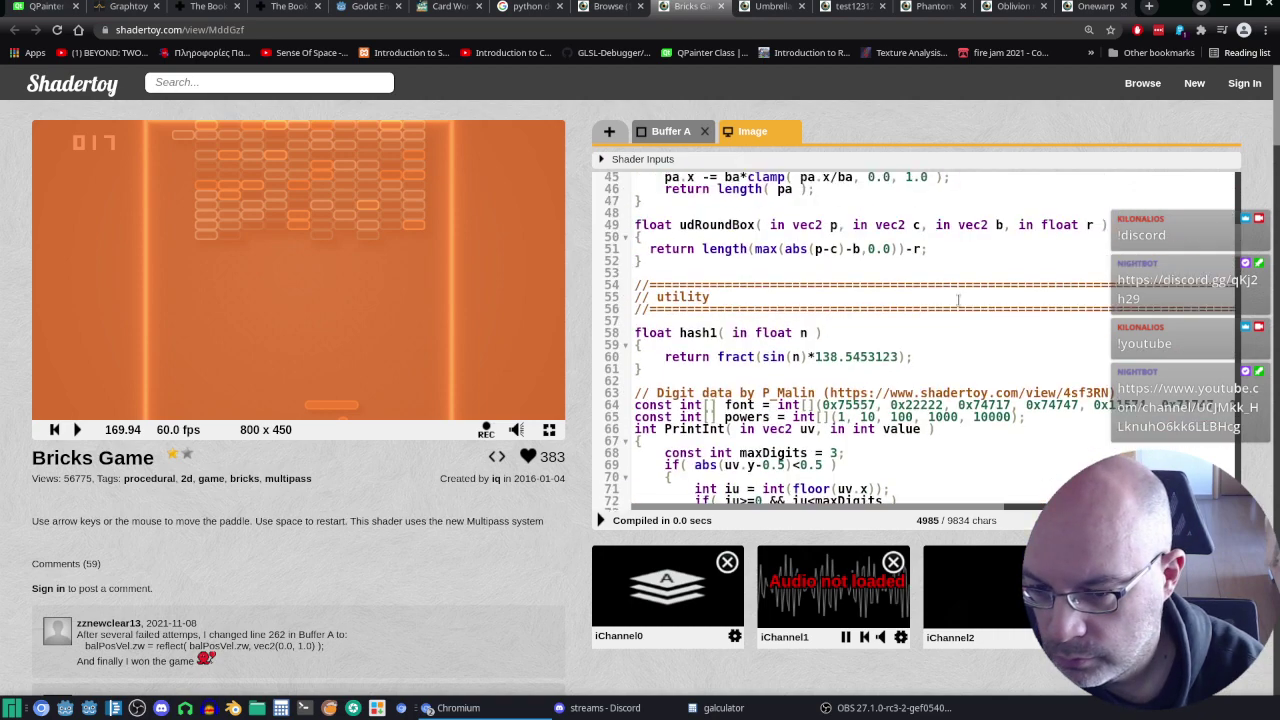
{"action": "scroll", "coordinate": [955, 298], "scroll_direction": "up", "scroll_amount": 3}
{"action": "scroll", "coordinate": [957, 298], "scroll_direction": "up", "scroll_amount": 3}
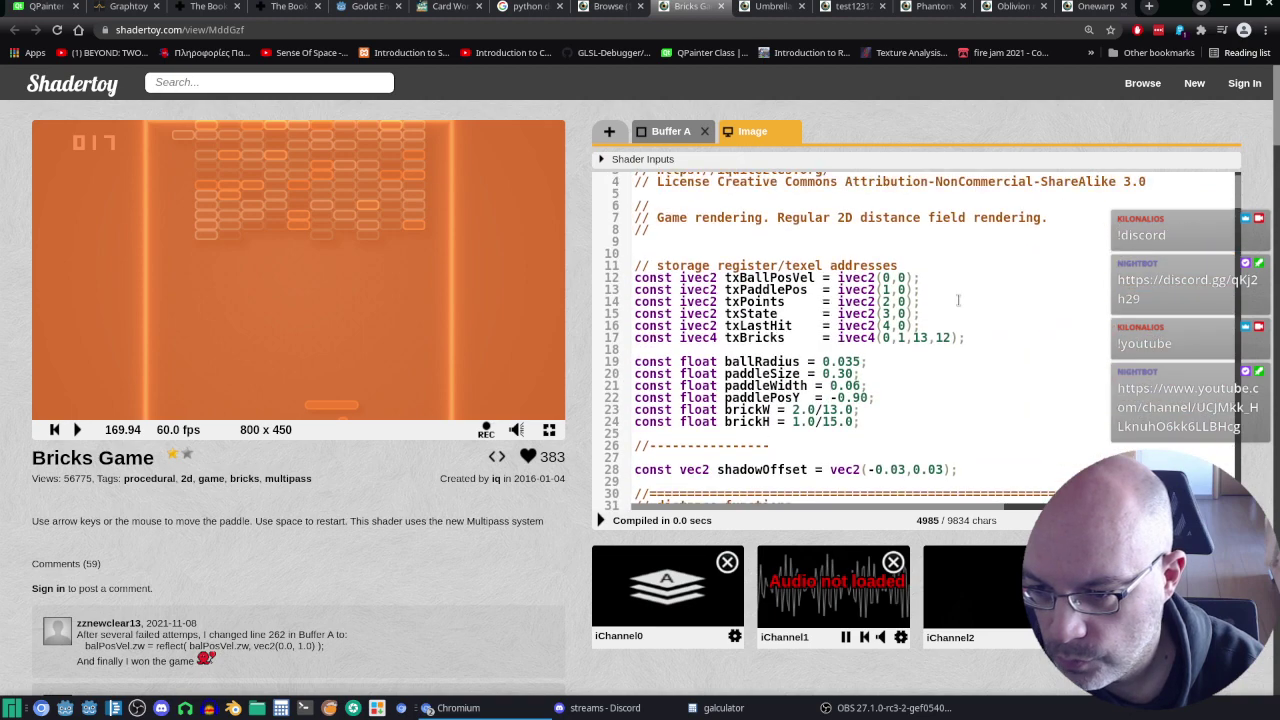
{"action": "scroll", "coordinate": [958, 299], "scroll_direction": "up", "scroll_amount": 1}
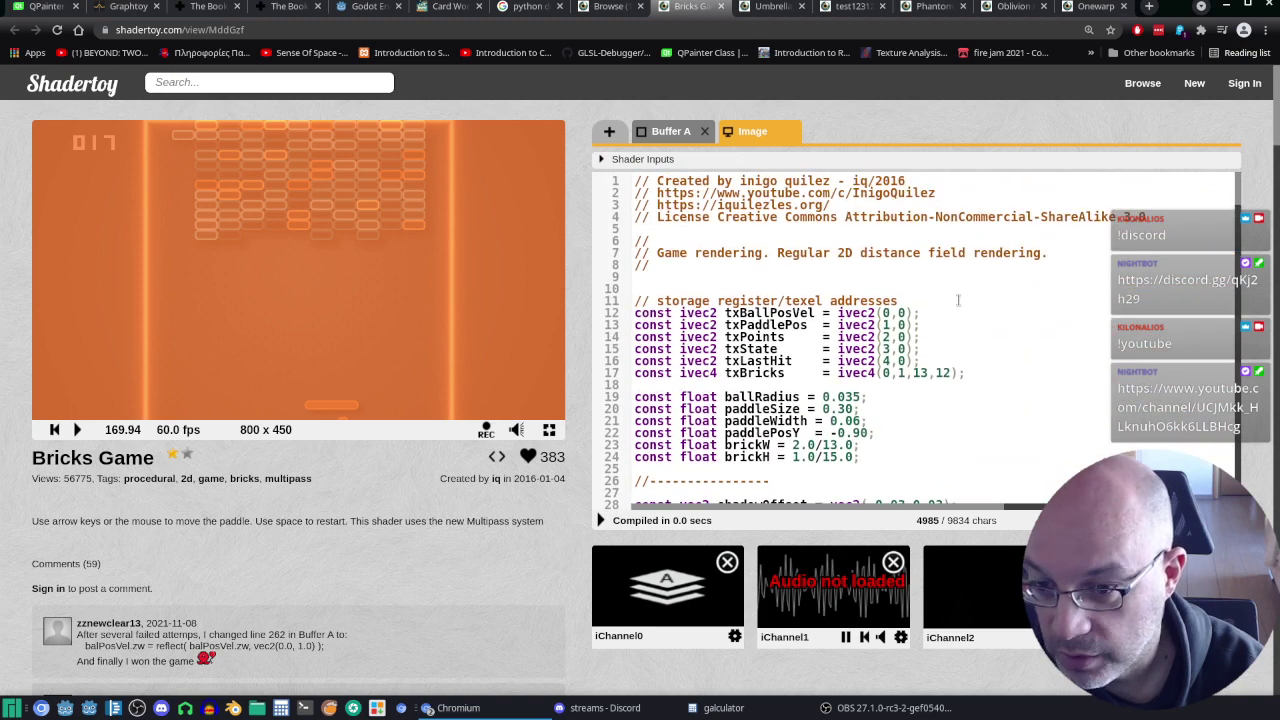
{"action": "scroll", "coordinate": [958, 300], "scroll_direction": "down", "scroll_amount": 1}
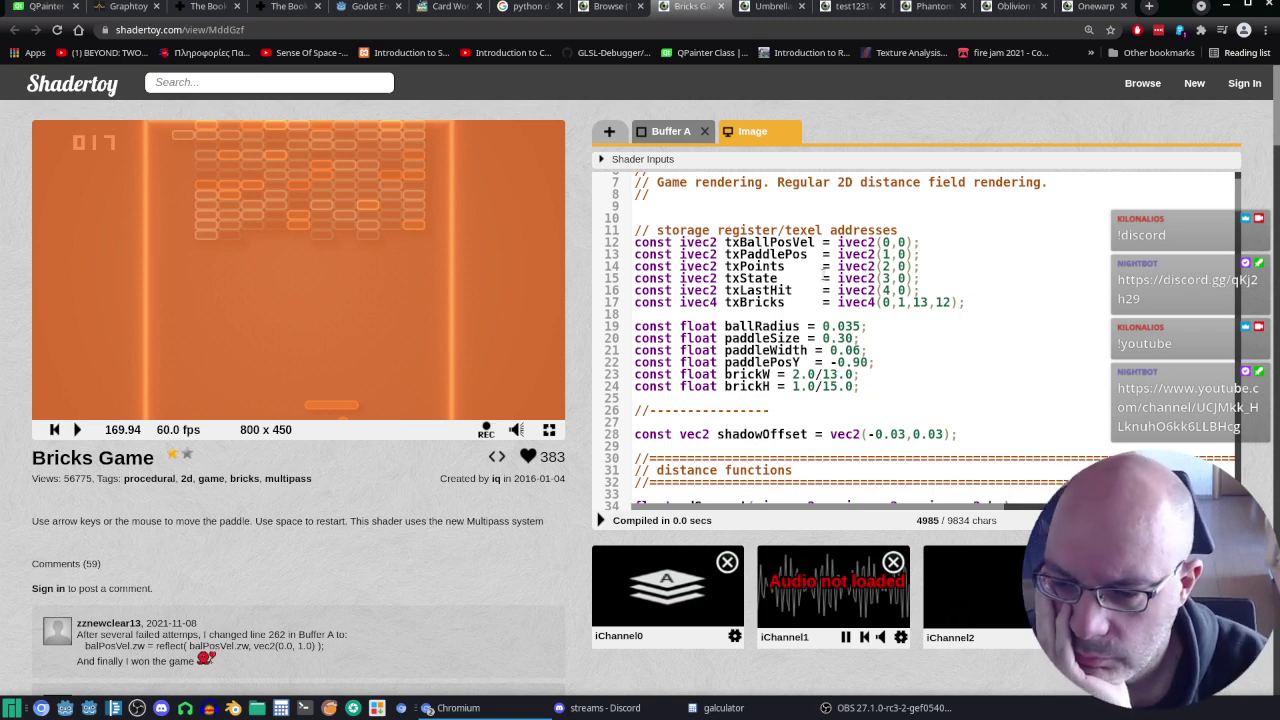
Step: Scroll down and highlight the udHorizontalSegment function name
{"action": "scroll", "coordinate": [824, 268], "scroll_direction": "down", "scroll_amount": 3}
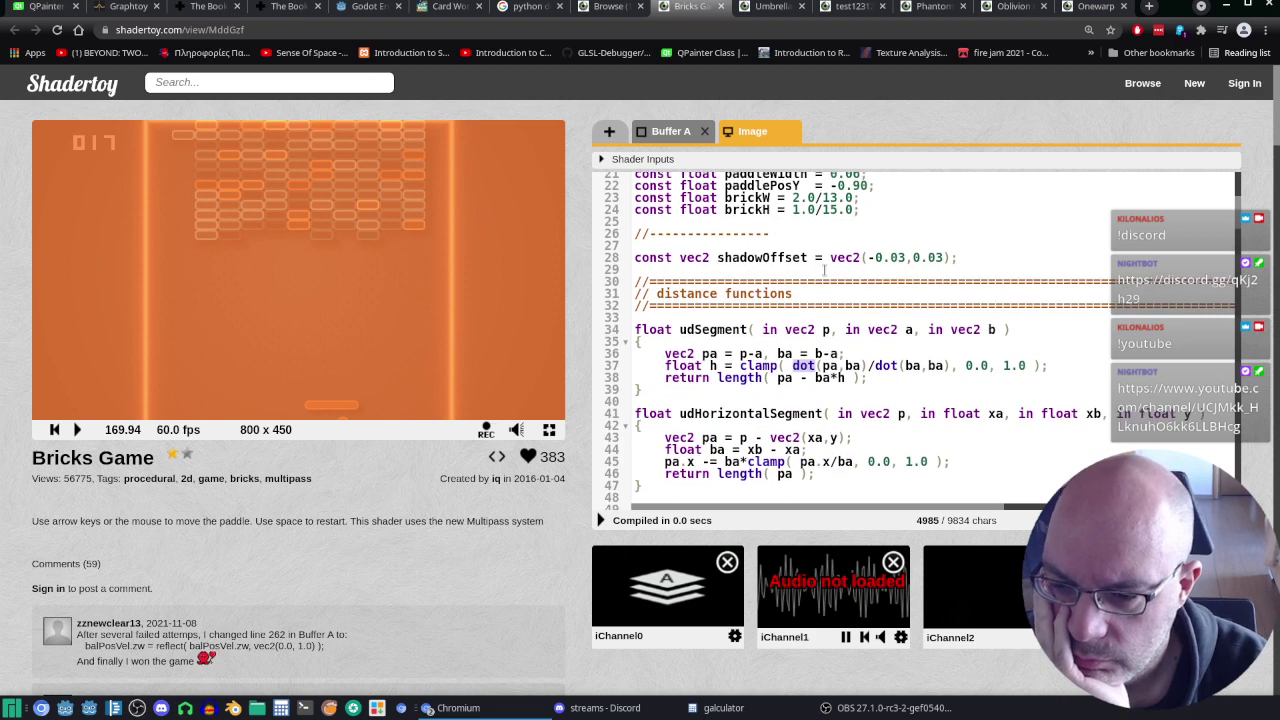
{"action": "scroll", "coordinate": [824, 268], "scroll_direction": "down", "scroll_amount": 2}
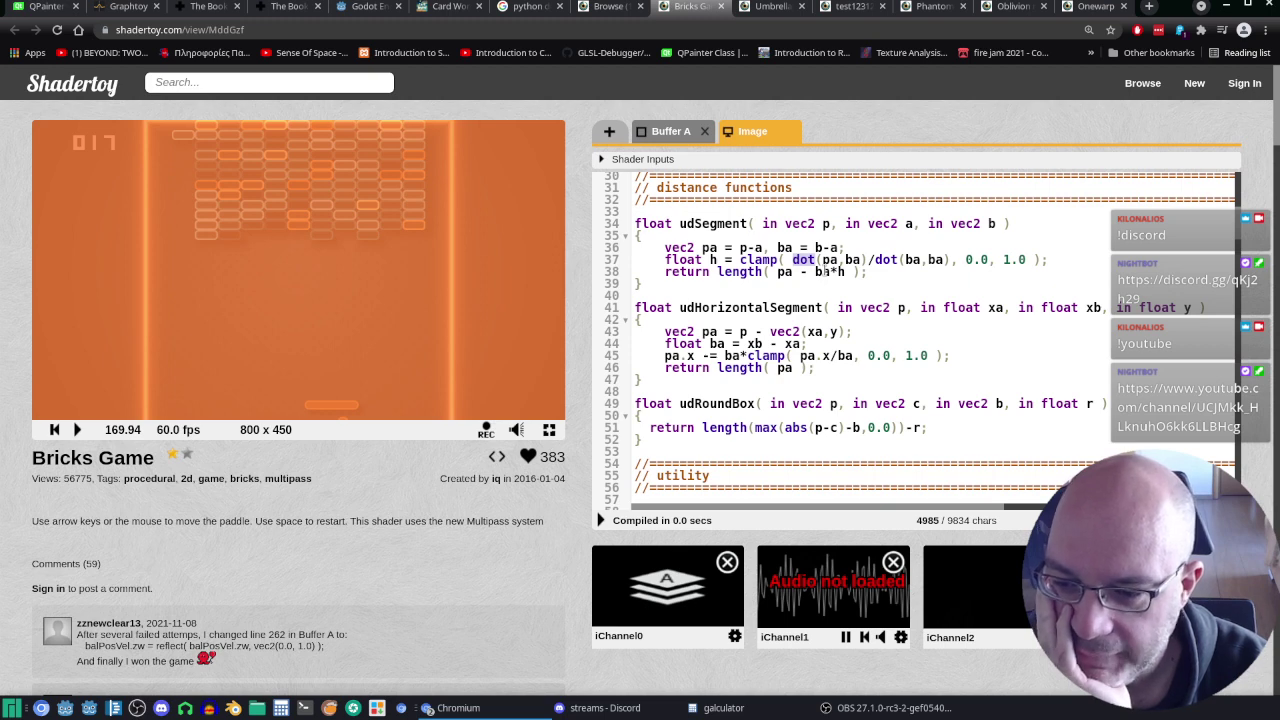
{"action": "scroll", "coordinate": [824, 271], "scroll_direction": "down", "scroll_amount": 1}
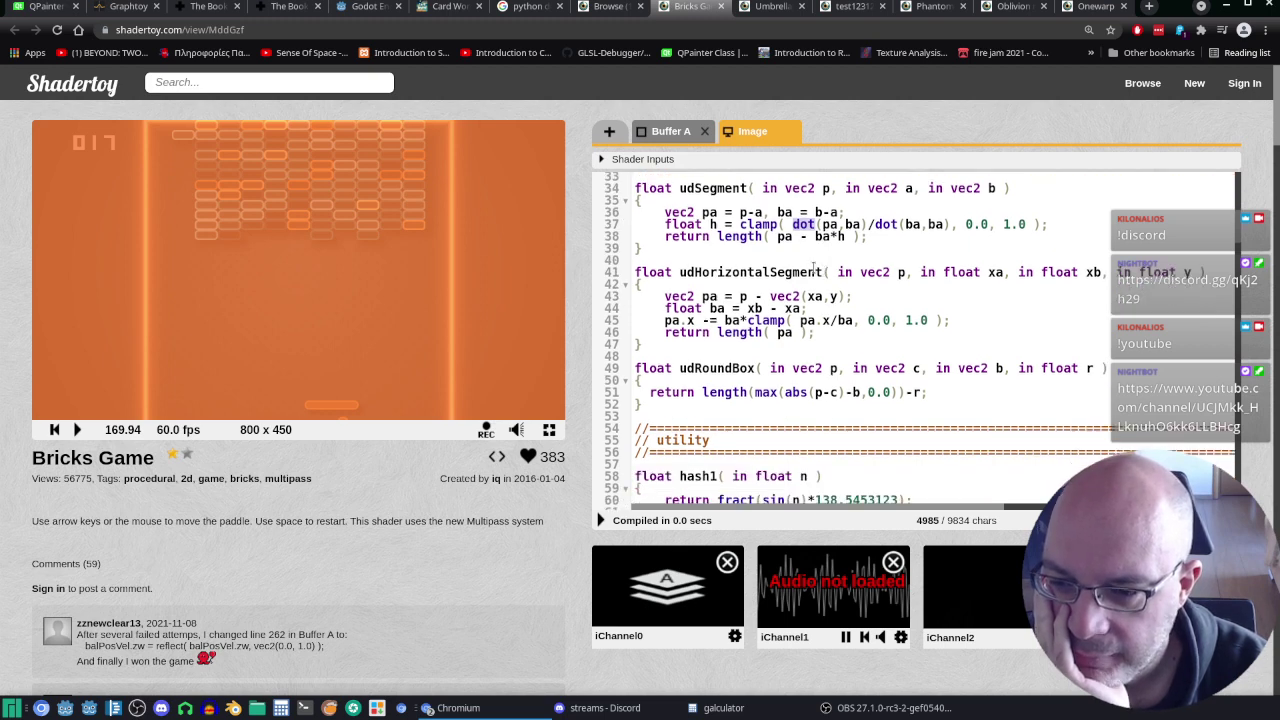
{"action": "double_click", "coordinate": [742, 272]}
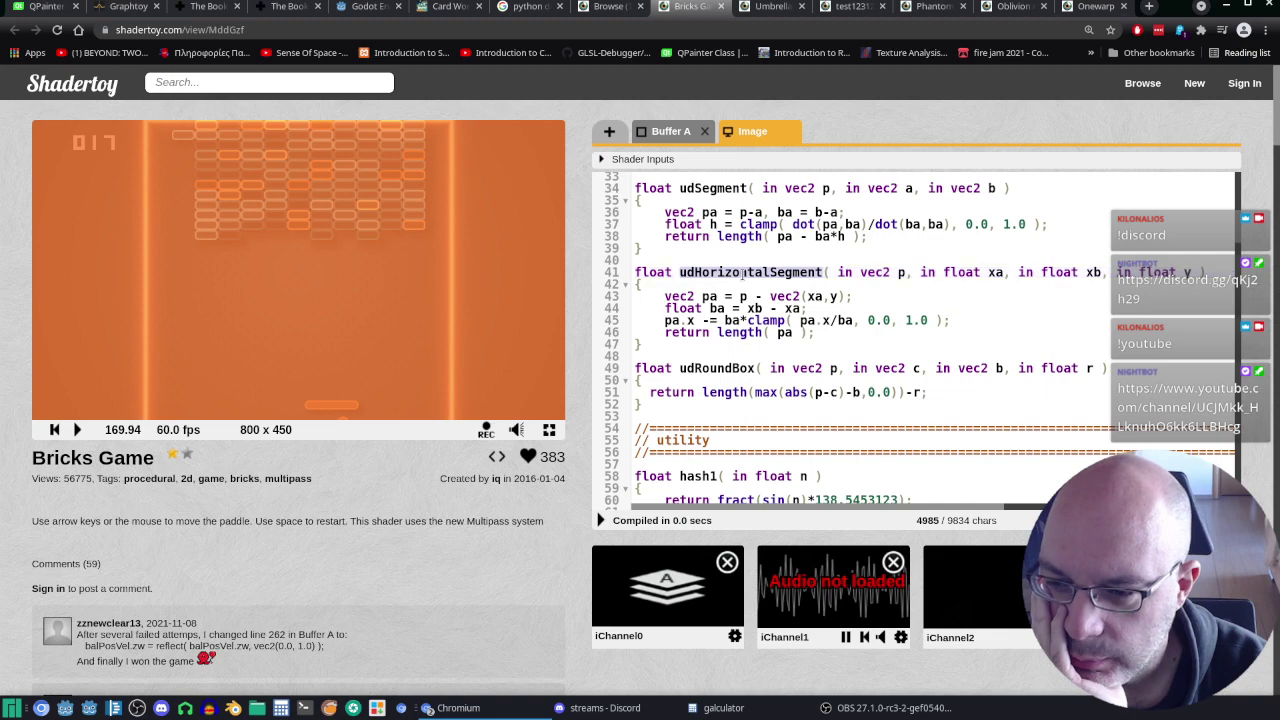
Step: Highlight the udSegment function name instead
{"action": "scroll", "coordinate": [742, 272], "scroll_direction": "up", "scroll_amount": 5}
{"action": "scroll", "coordinate": [742, 272], "scroll_direction": "up", "scroll_amount": 5}
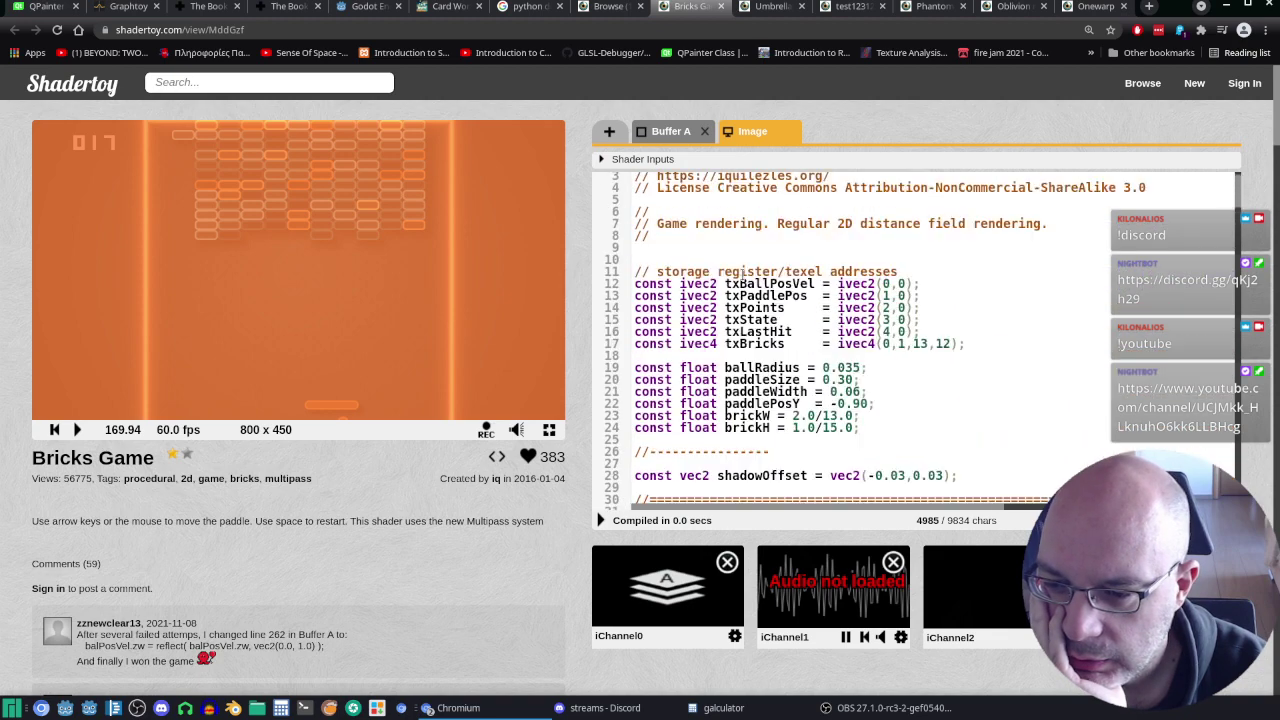
{"action": "scroll", "coordinate": [742, 272], "scroll_direction": "down", "scroll_amount": 5}
{"action": "scroll", "coordinate": [742, 272], "scroll_direction": "down", "scroll_amount": 1}
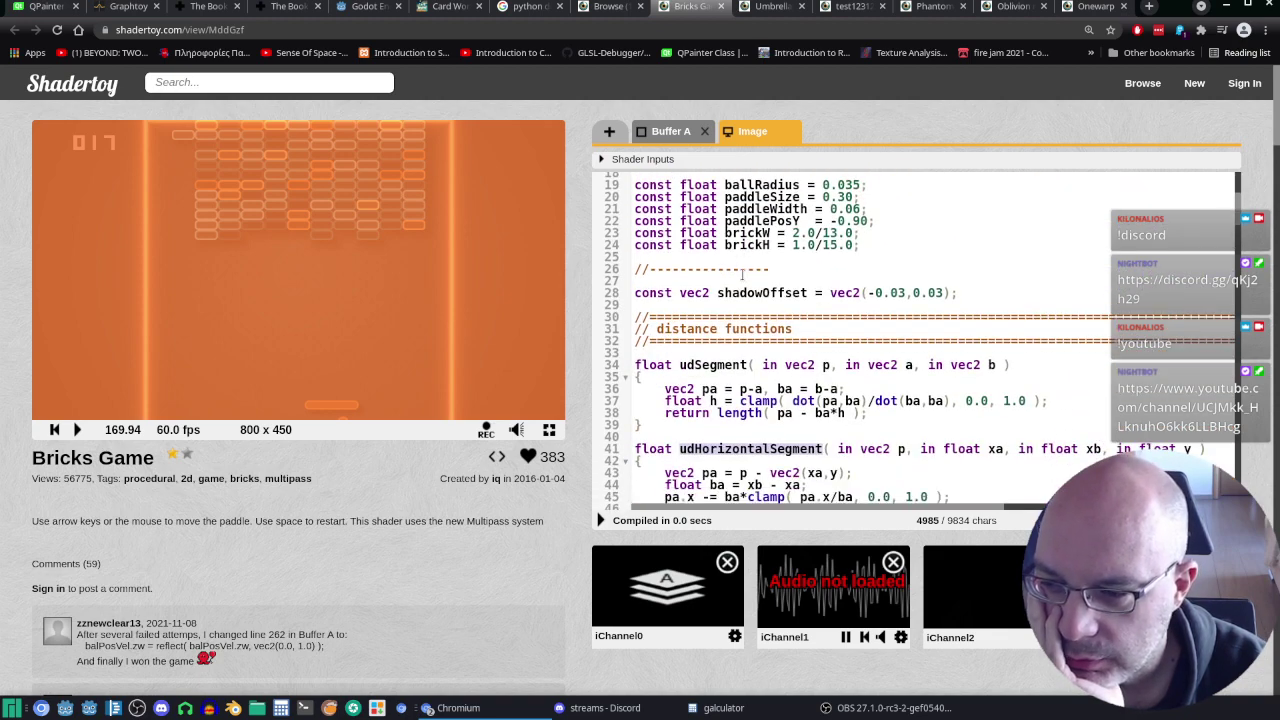
{"action": "double_click", "coordinate": [720, 365]}
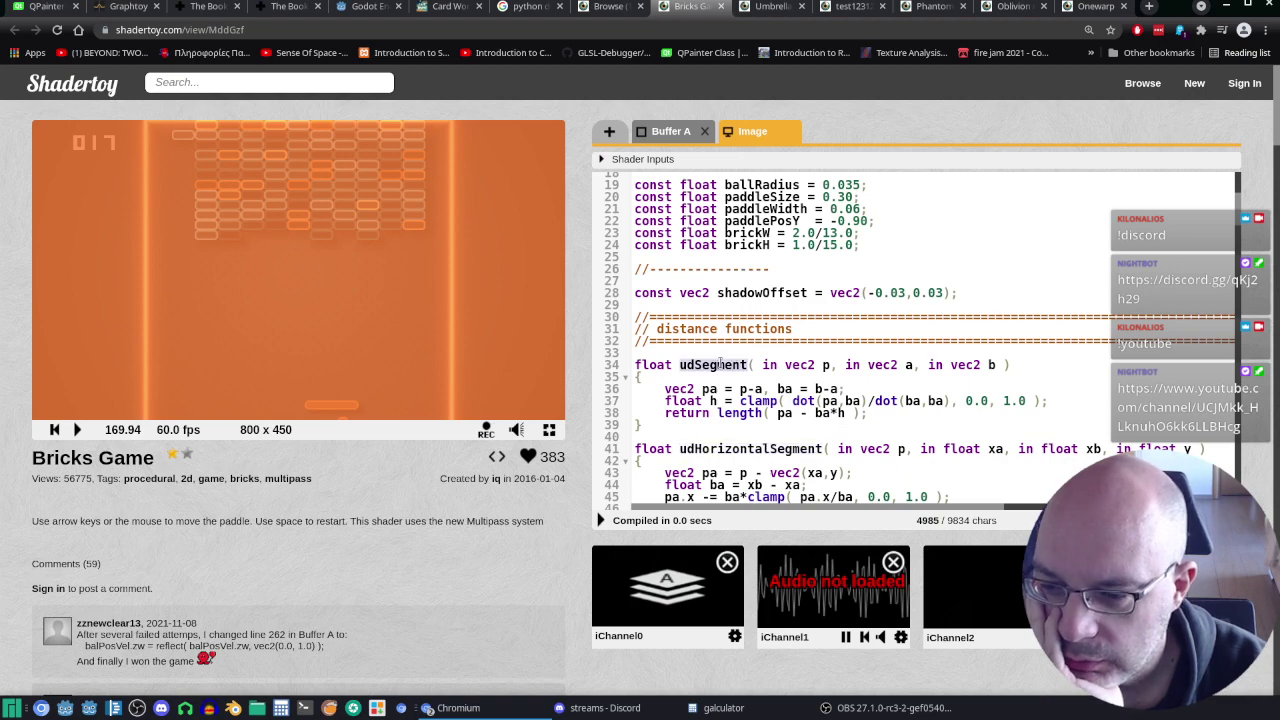
{"action": "scroll", "coordinate": [720, 365], "scroll_direction": "down", "scroll_amount": 3}
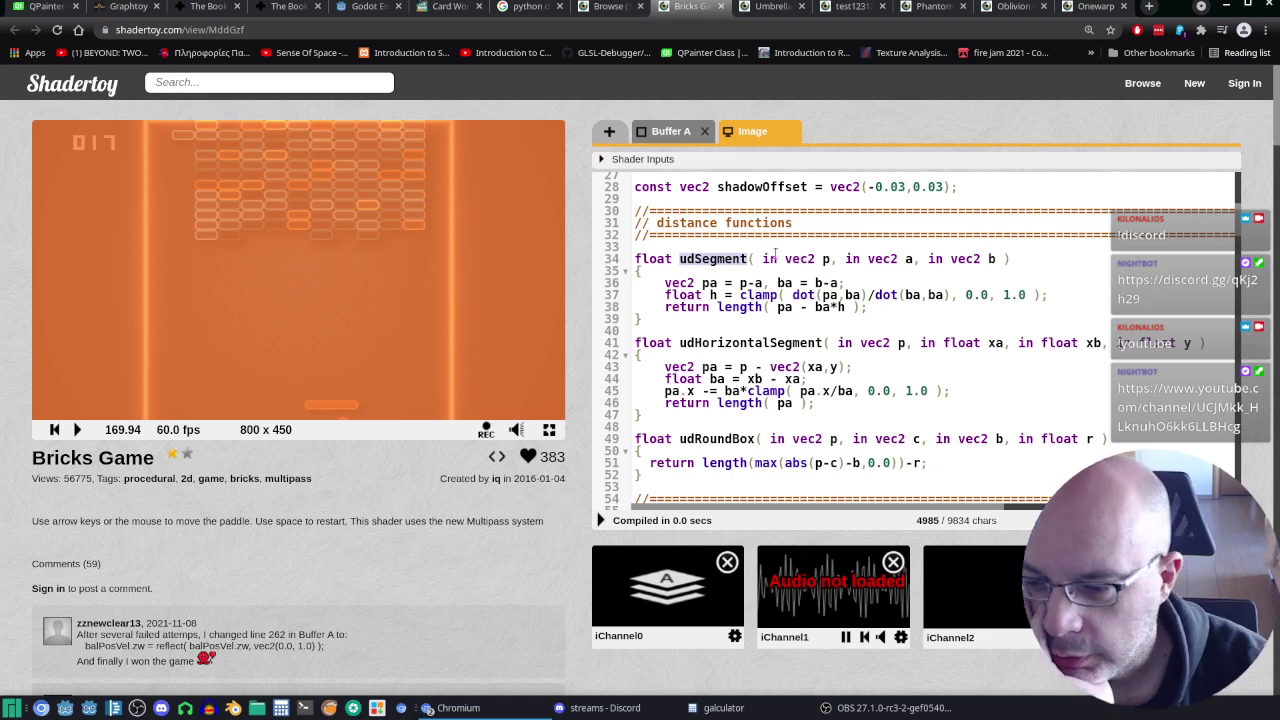
{"action": "scroll", "coordinate": [805, 292], "scroll_direction": "down", "scroll_amount": 3}
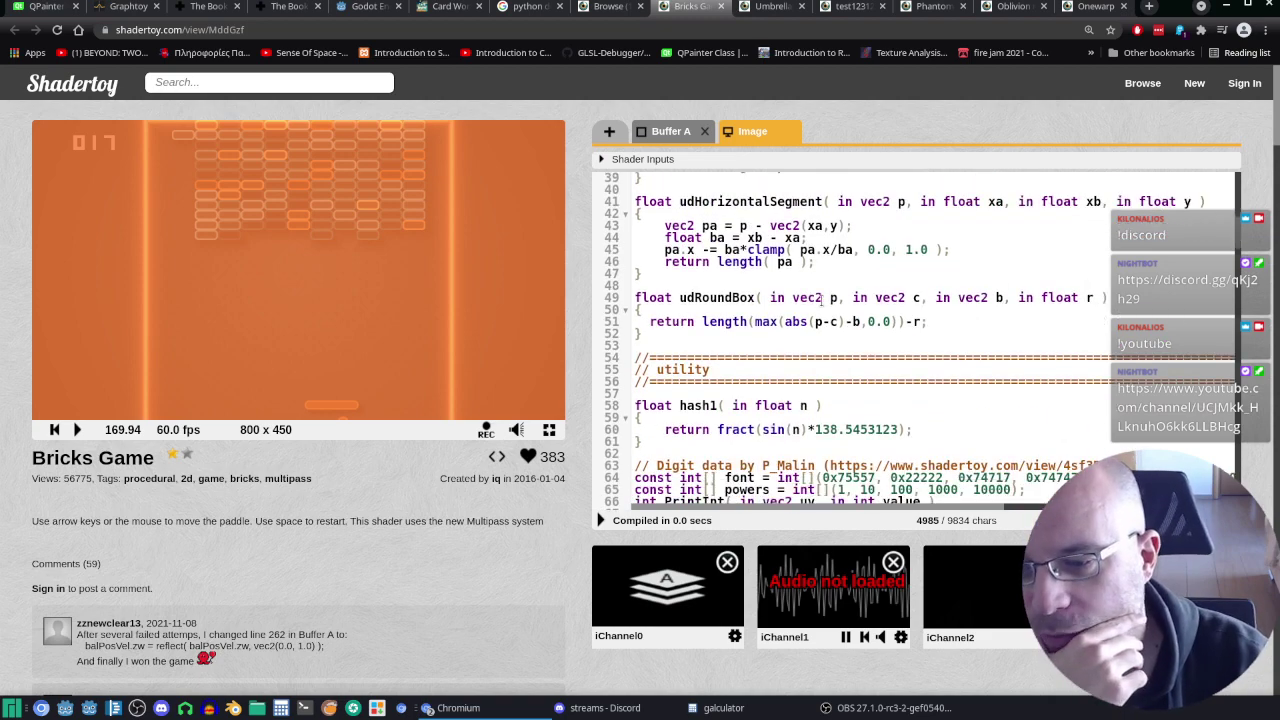
{"action": "scroll", "coordinate": [815, 298], "scroll_direction": "down", "scroll_amount": 2}
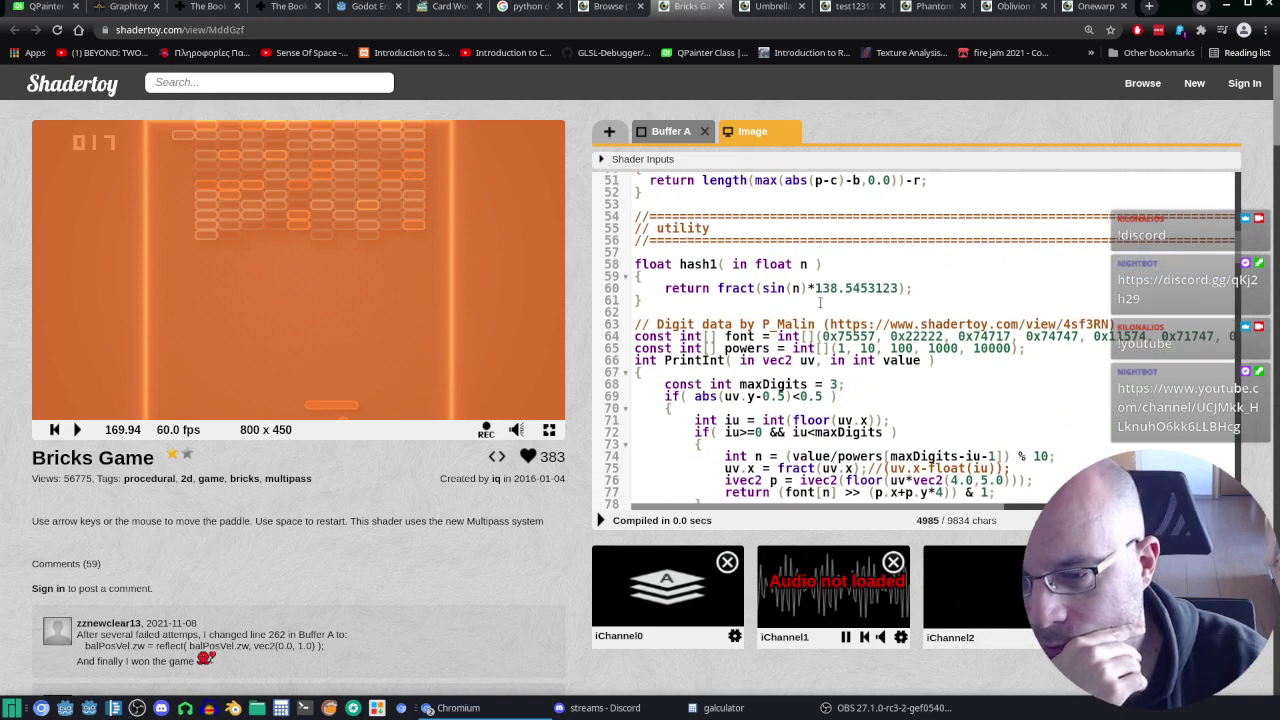
{"action": "scroll", "coordinate": [818, 304], "scroll_direction": "down", "scroll_amount": 3}
{"action": "scroll", "coordinate": [810, 312], "scroll_direction": "down", "scroll_amount": 3}
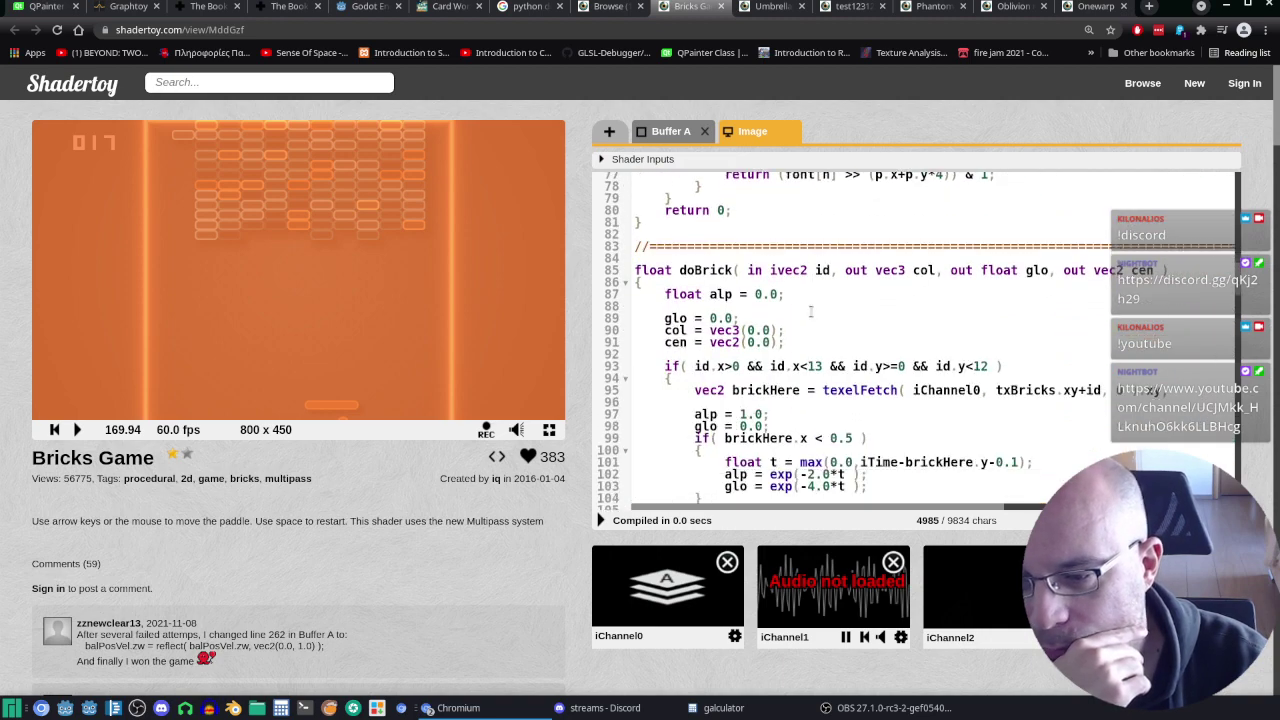
{"action": "scroll", "coordinate": [811, 312], "scroll_direction": "down", "scroll_amount": 2}
{"action": "scroll", "coordinate": [812, 311], "scroll_direction": "down", "scroll_amount": 3}
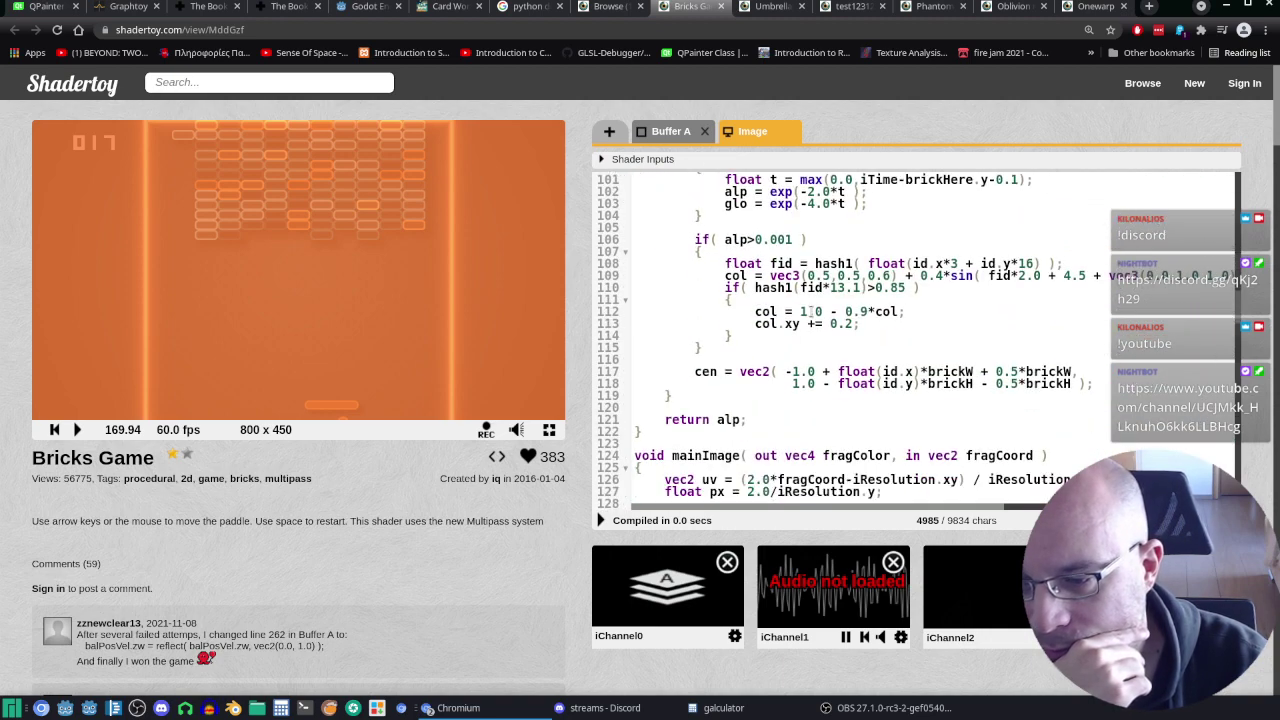
{"action": "scroll", "coordinate": [812, 311], "scroll_direction": "down", "scroll_amount": 3}
{"action": "scroll", "coordinate": [811, 312], "scroll_direction": "down", "scroll_amount": 3}
{"action": "scroll", "coordinate": [810, 313], "scroll_direction": "down", "scroll_amount": 2}
{"action": "scroll", "coordinate": [810, 313], "scroll_direction": "down", "scroll_amount": 1}
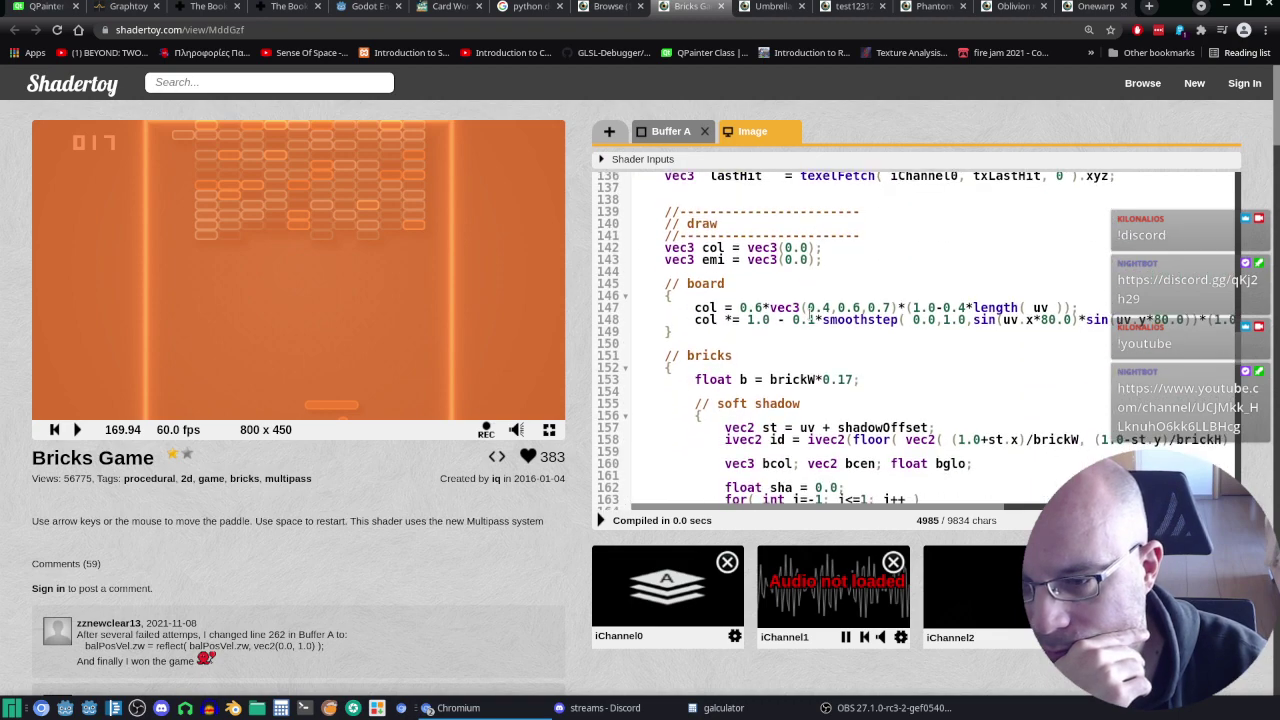
{"action": "scroll", "coordinate": [810, 313], "scroll_direction": "down", "scroll_amount": 1}
{"action": "scroll", "coordinate": [810, 312], "scroll_direction": "down", "scroll_amount": 1}
{"action": "scroll", "coordinate": [810, 312], "scroll_direction": "down", "scroll_amount": 1}
{"action": "scroll", "coordinate": [809, 312], "scroll_direction": "down", "scroll_amount": 2}
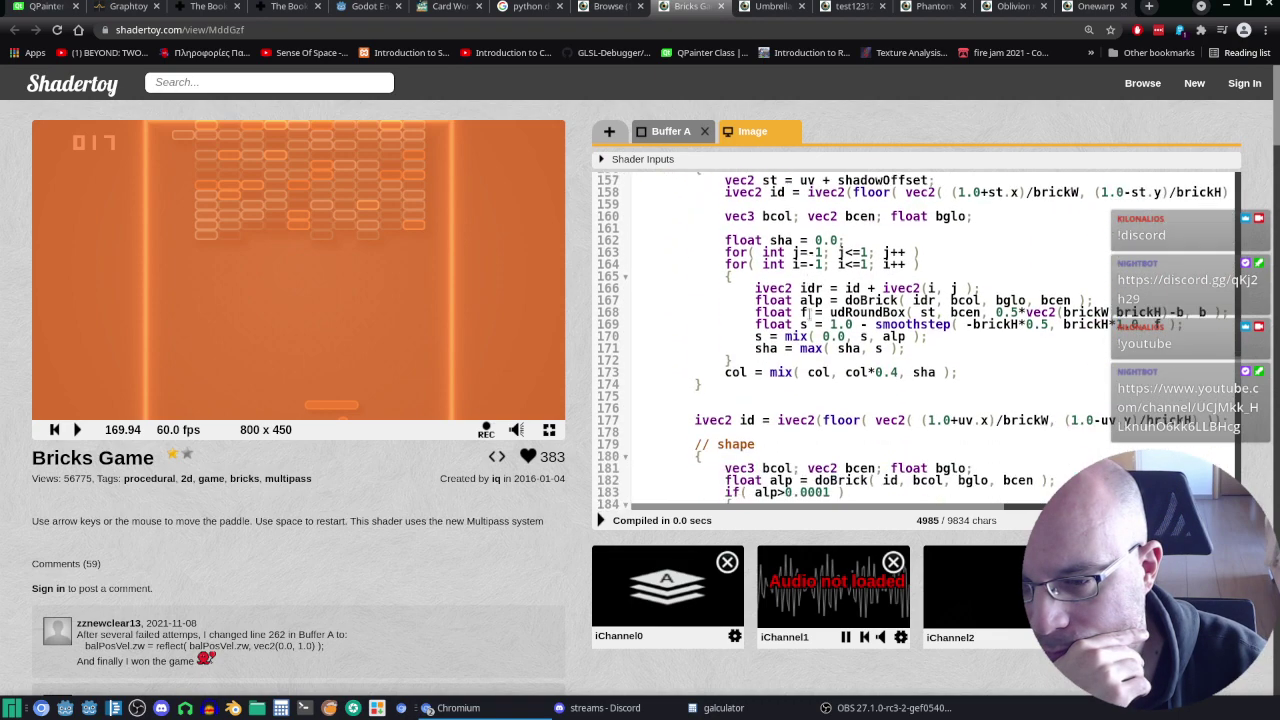
{"action": "scroll", "coordinate": [810, 312], "scroll_direction": "down", "scroll_amount": 2}
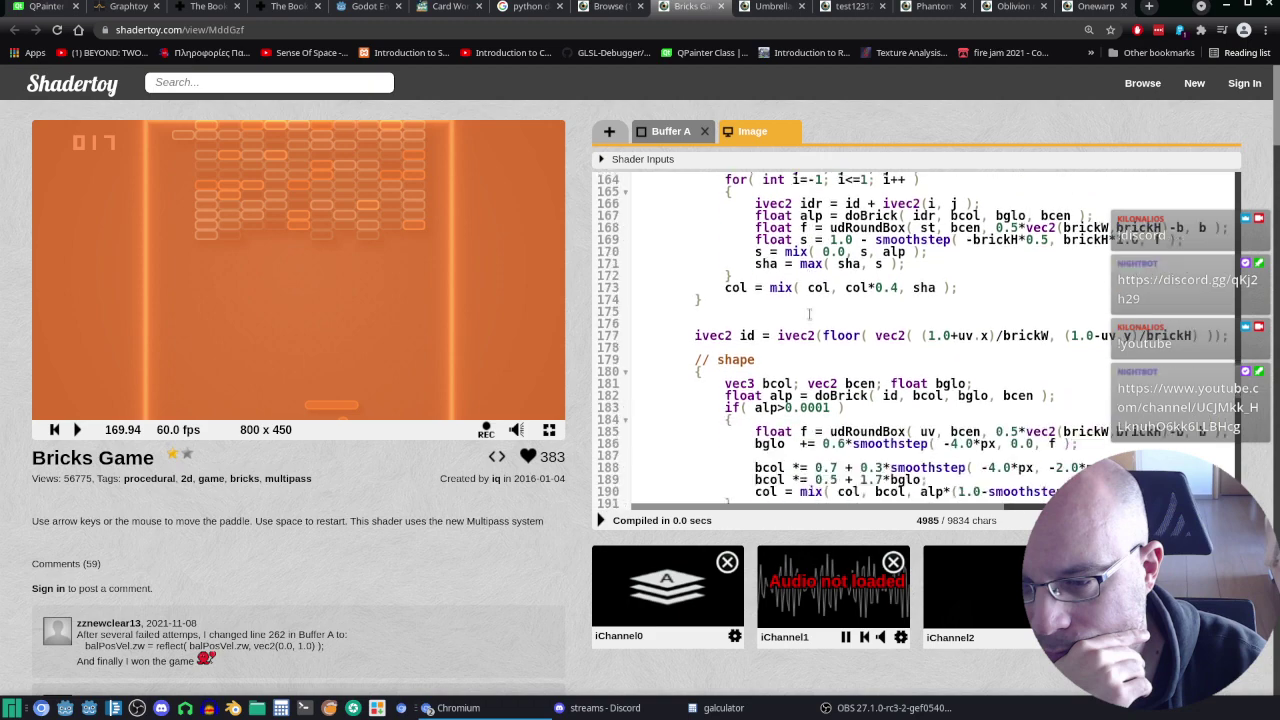
{"action": "scroll", "coordinate": [811, 313], "scroll_direction": "down", "scroll_amount": 1}
{"action": "scroll", "coordinate": [810, 314], "scroll_direction": "down", "scroll_amount": 2}
{"action": "scroll", "coordinate": [809, 316], "scroll_direction": "down", "scroll_amount": 1}
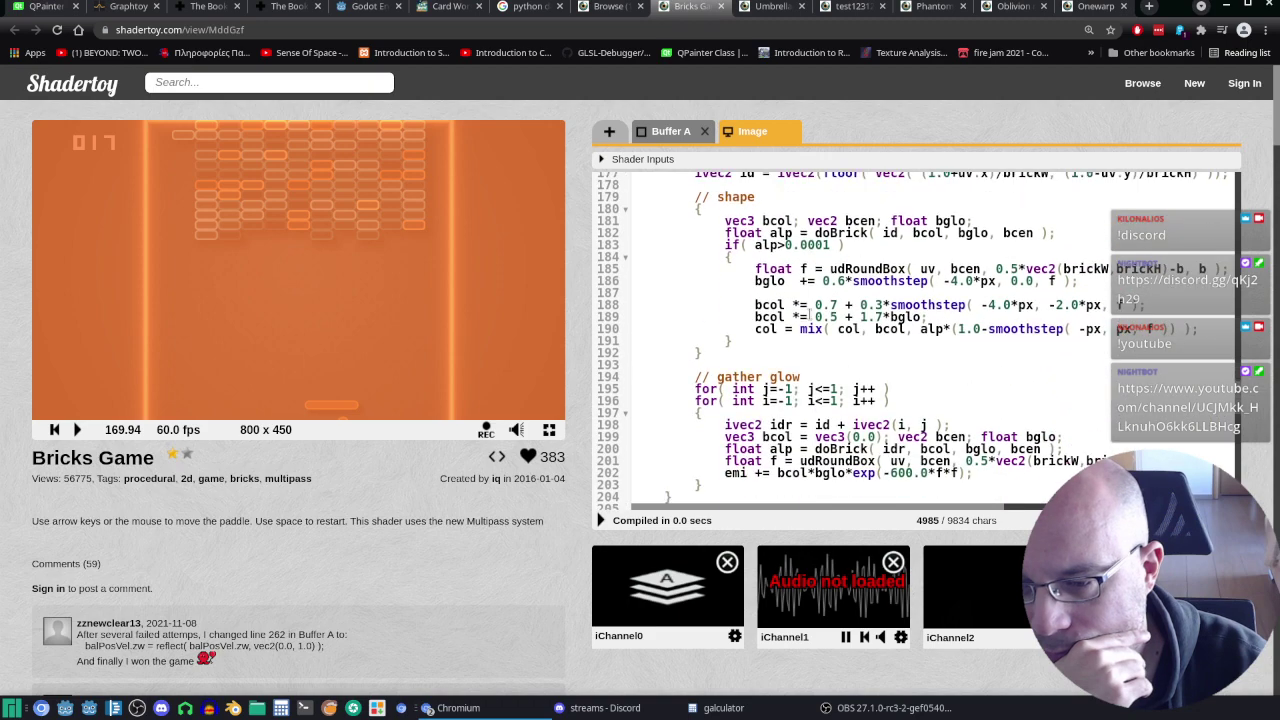
{"action": "scroll", "coordinate": [809, 316], "scroll_direction": "down", "scroll_amount": 3}
{"action": "scroll", "coordinate": [809, 314], "scroll_direction": "down", "scroll_amount": 1}
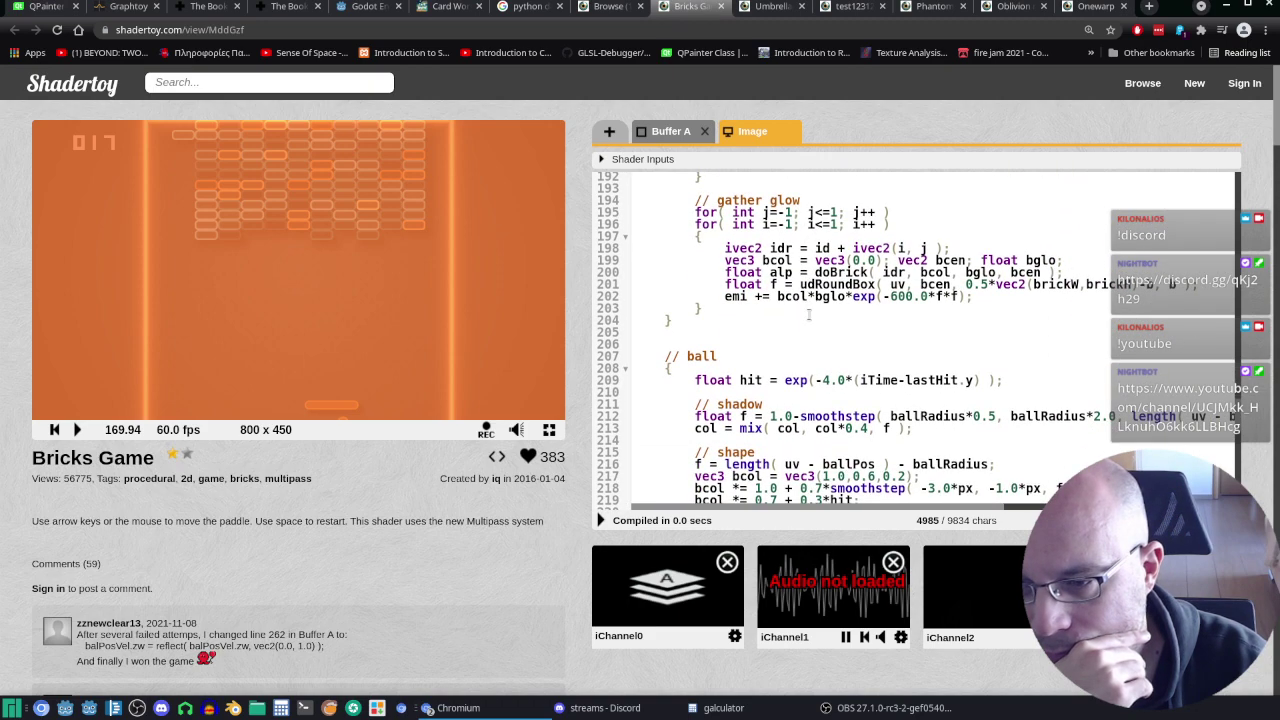
{"action": "scroll", "coordinate": [809, 316], "scroll_direction": "up", "scroll_amount": 3}
{"action": "scroll", "coordinate": [809, 316], "scroll_direction": "up", "scroll_amount": 3}
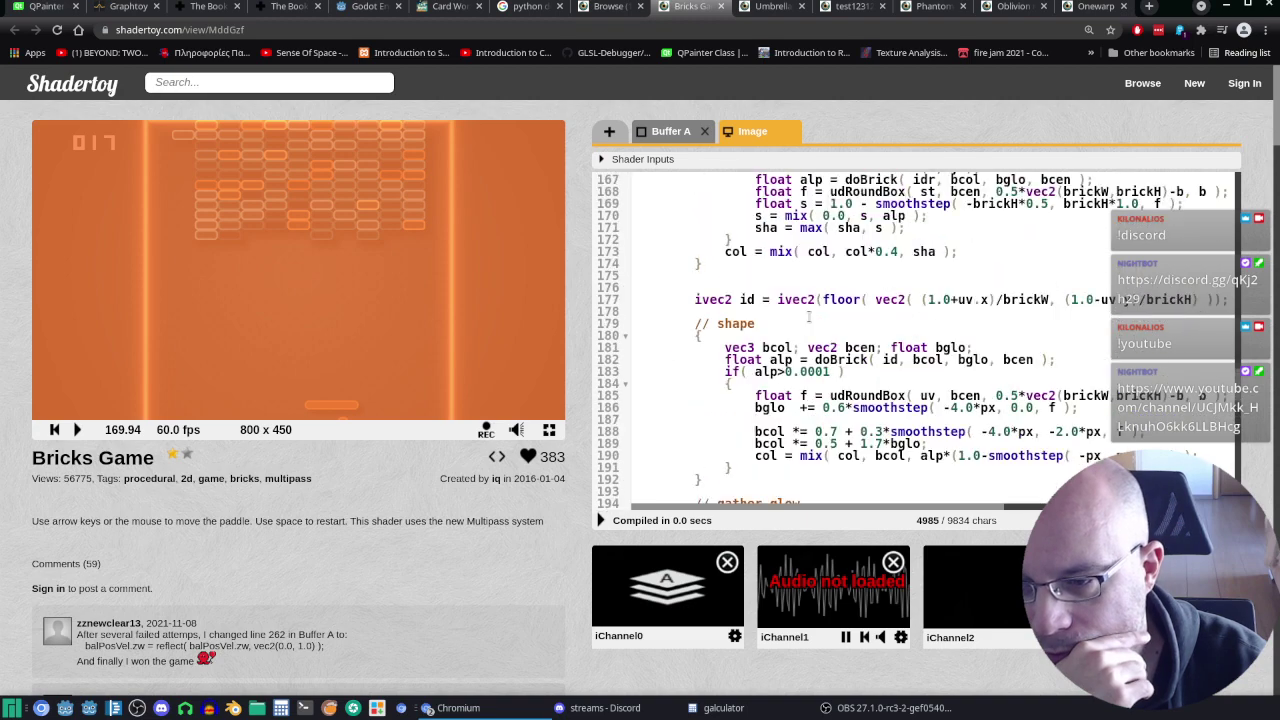
{"action": "scroll", "coordinate": [809, 316], "scroll_direction": "up", "scroll_amount": 3}
{"action": "scroll", "coordinate": [809, 316], "scroll_direction": "up", "scroll_amount": 6}
{"action": "scroll", "coordinate": [806, 316], "scroll_direction": "down", "scroll_amount": 6}
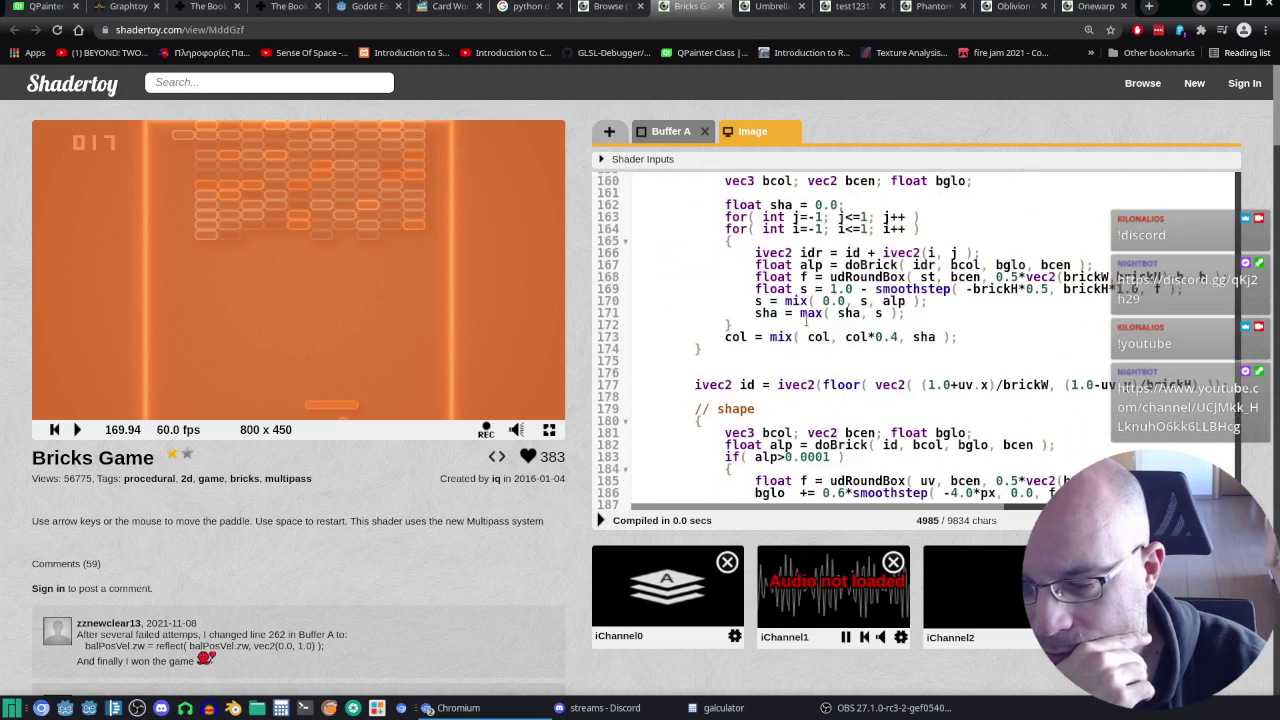
{"action": "scroll", "coordinate": [806, 316], "scroll_direction": "down", "scroll_amount": 5}
{"action": "scroll", "coordinate": [806, 320], "scroll_direction": "down", "scroll_amount": 4}
{"action": "scroll", "coordinate": [806, 320], "scroll_direction": "down", "scroll_amount": 3}
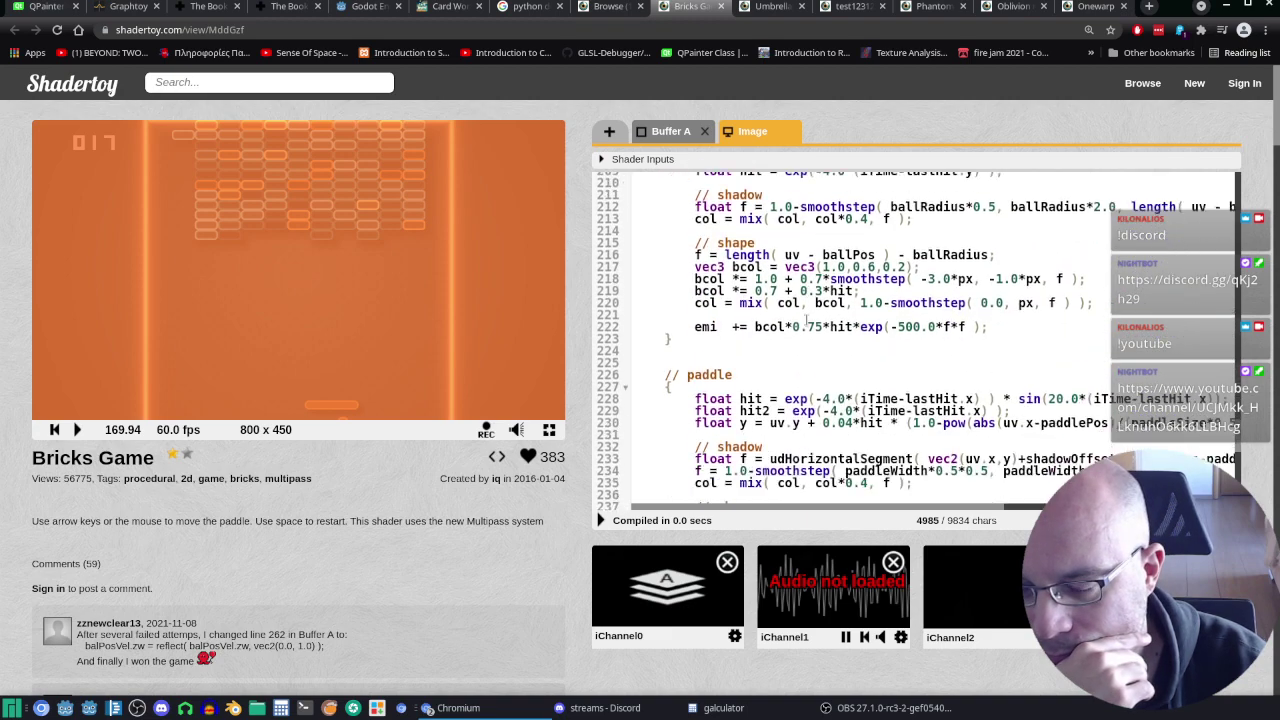
{"action": "scroll", "coordinate": [800, 318], "scroll_direction": "down", "scroll_amount": 4}
{"action": "scroll", "coordinate": [796, 316], "scroll_direction": "down", "scroll_amount": 5}
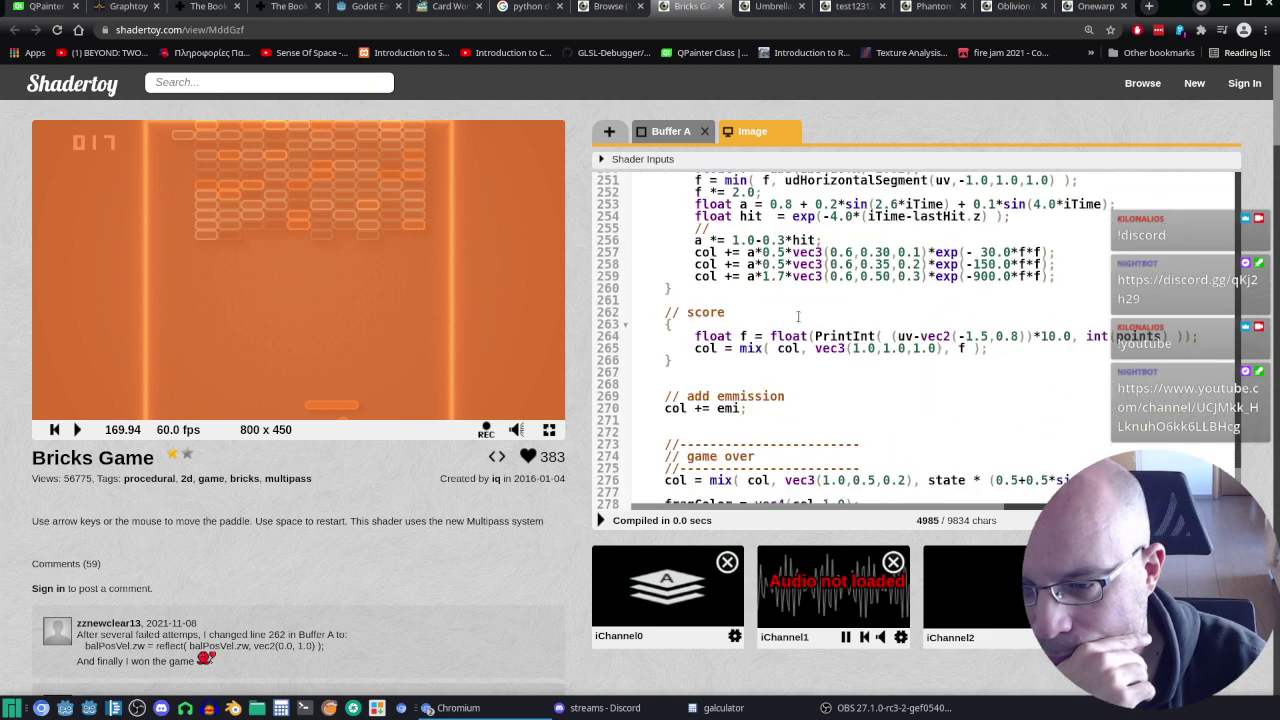
{"action": "scroll", "coordinate": [797, 316], "scroll_direction": "down", "scroll_amount": 1}
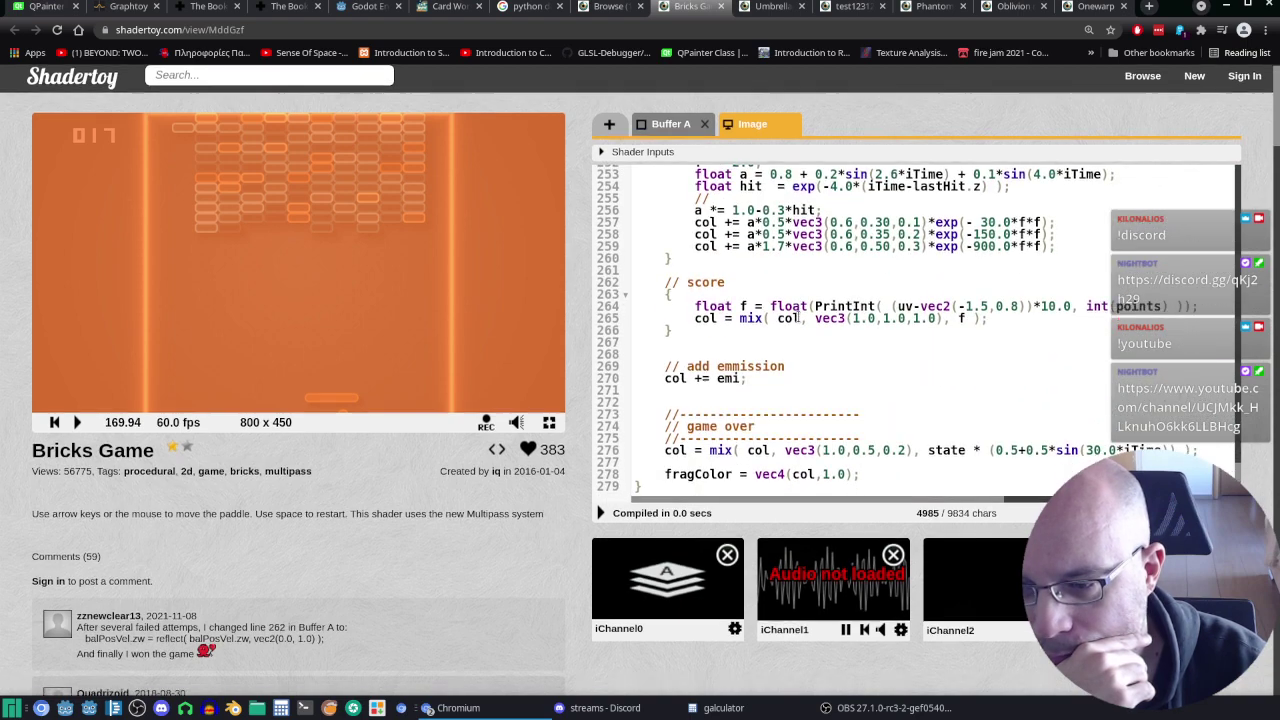
{"action": "scroll", "coordinate": [790, 316], "scroll_direction": "down", "scroll_amount": 1}
{"action": "scroll", "coordinate": [796, 330], "scroll_direction": "up", "scroll_amount": 1}
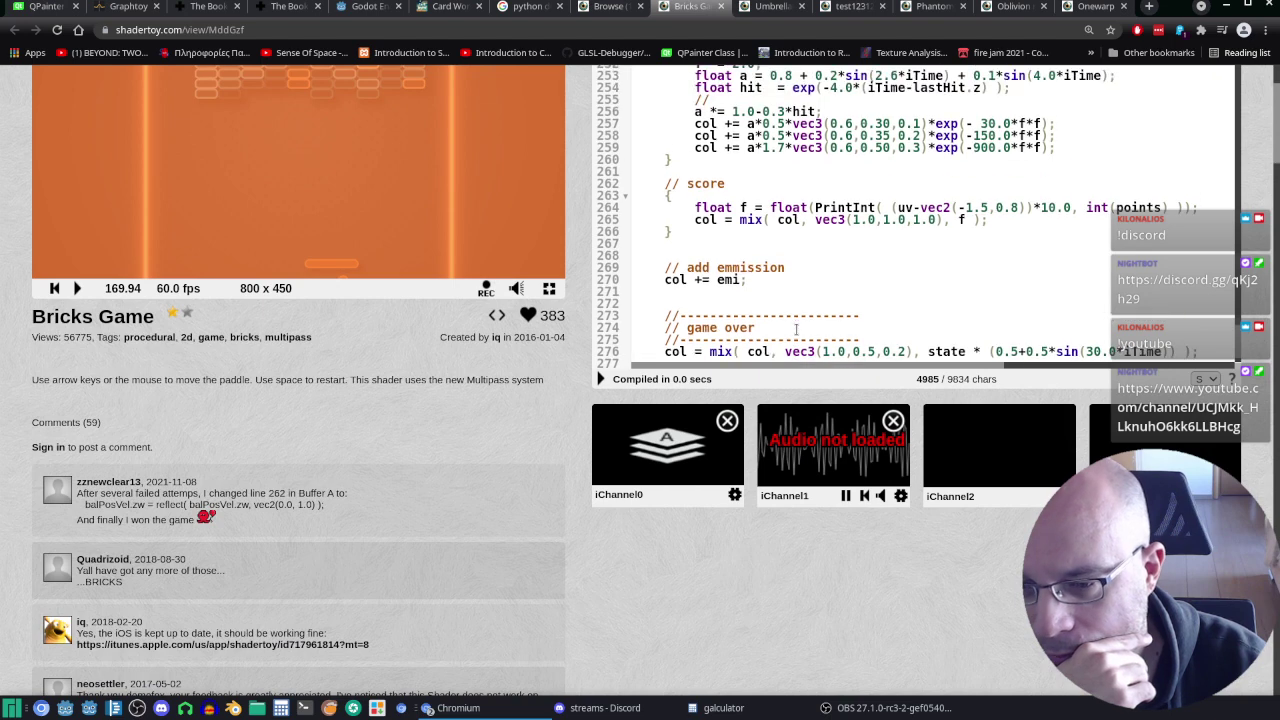
{"action": "scroll", "coordinate": [796, 330], "scroll_direction": "down", "scroll_amount": 1}
{"action": "scroll", "coordinate": [882, 232], "scroll_direction": "up", "scroll_amount": 1}
{"action": "scroll", "coordinate": [882, 232], "scroll_direction": "down", "scroll_amount": 1}
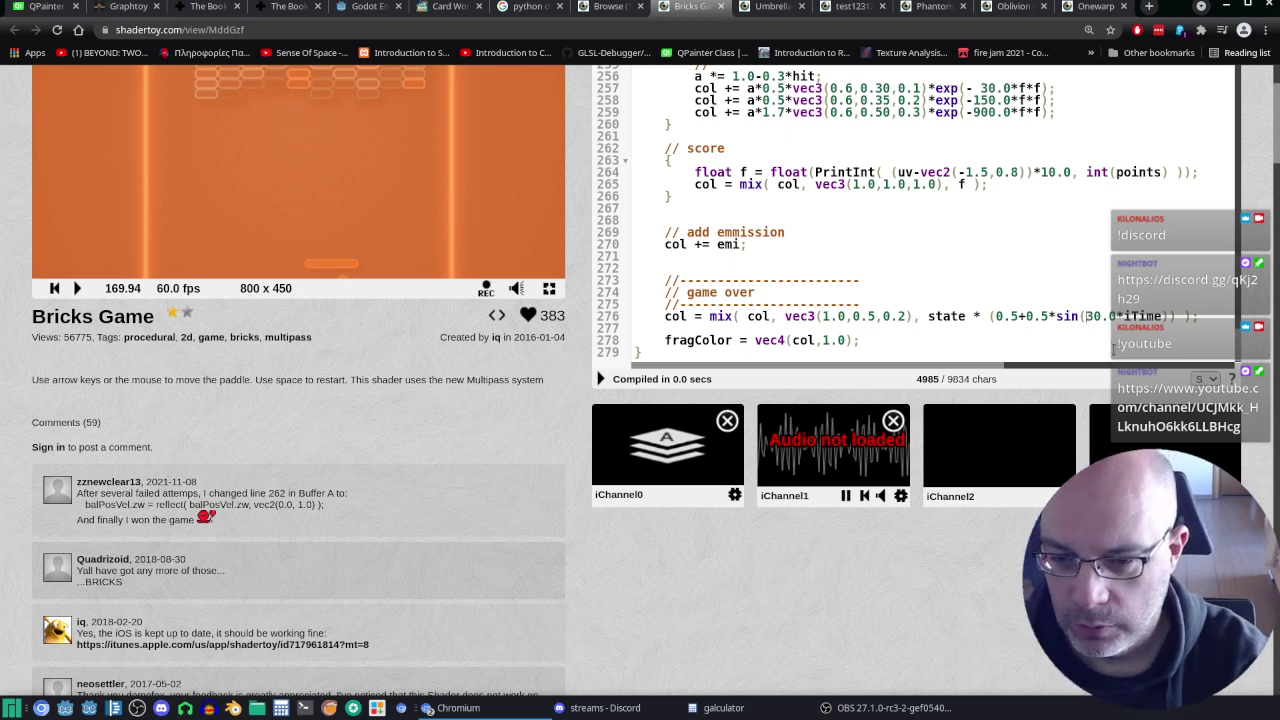
Step: Change line 276's sin(30.0*iTime) to sin(3.0*iTime) and resume the game preview
{"action": "key", "text": "Delete"}
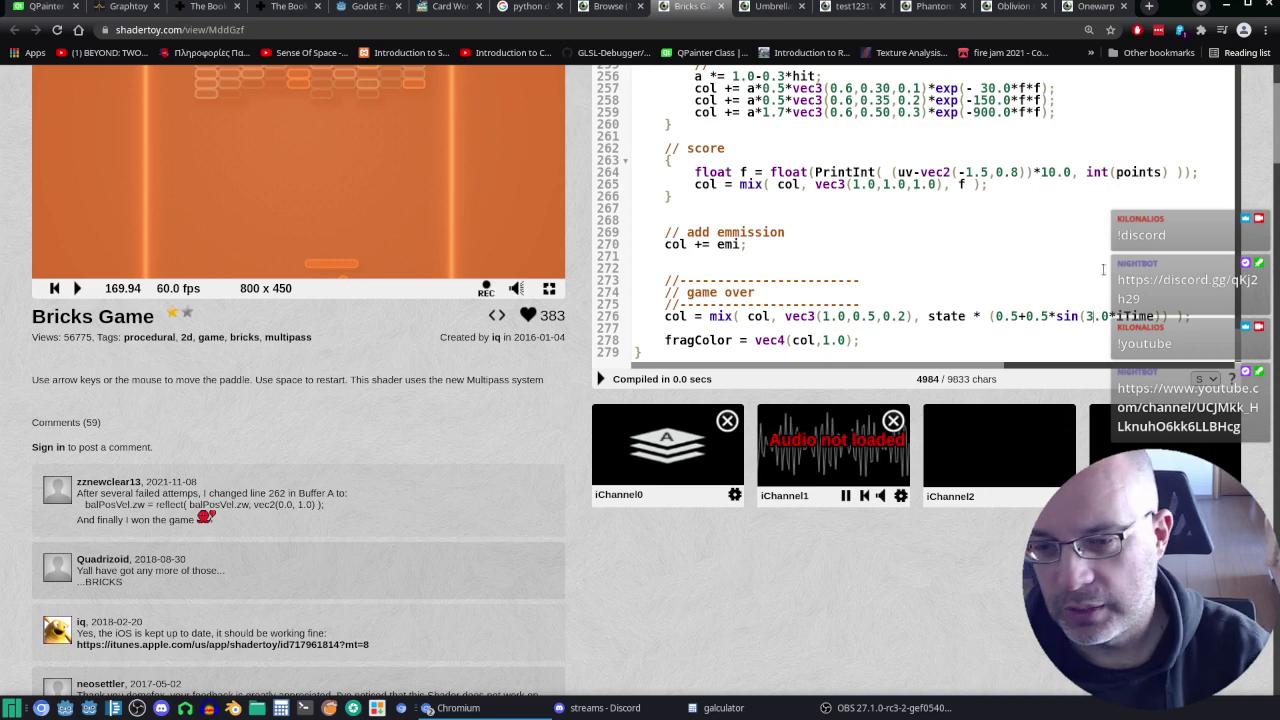
{"action": "scroll", "coordinate": [275, 495], "scroll_direction": "up", "scroll_amount": 3}
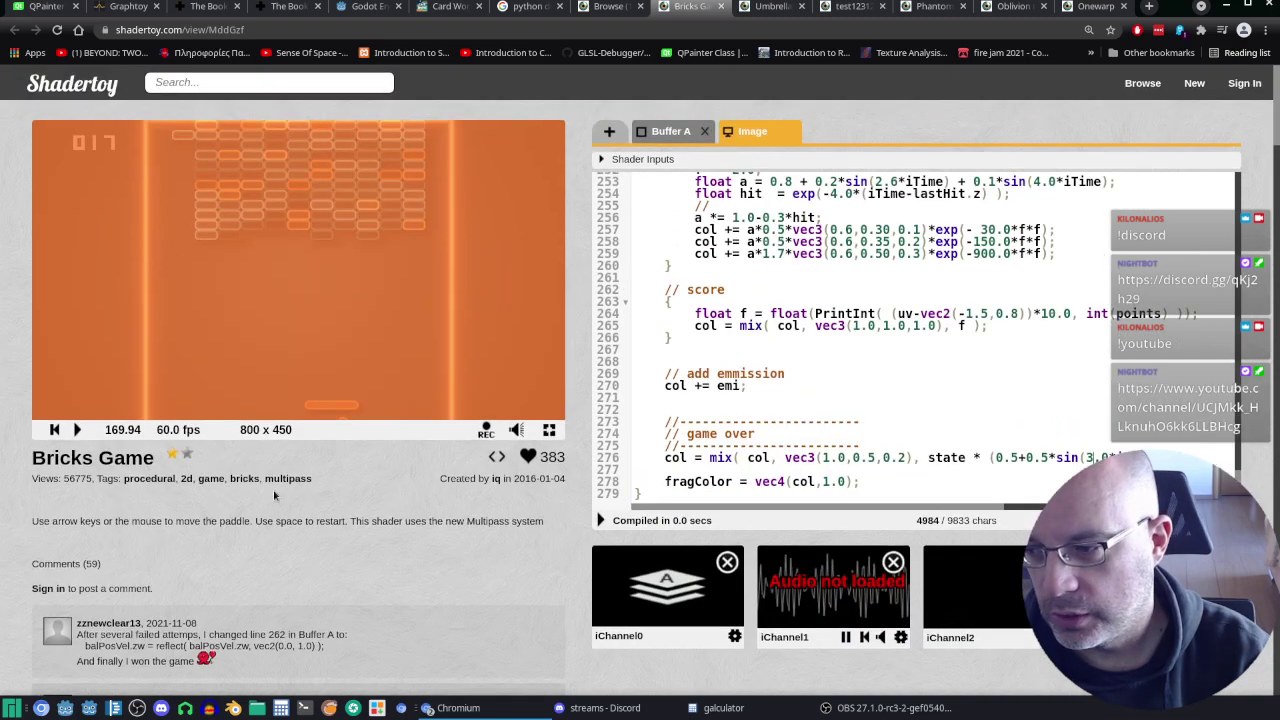
{"action": "left_click", "coordinate": [76, 429]}
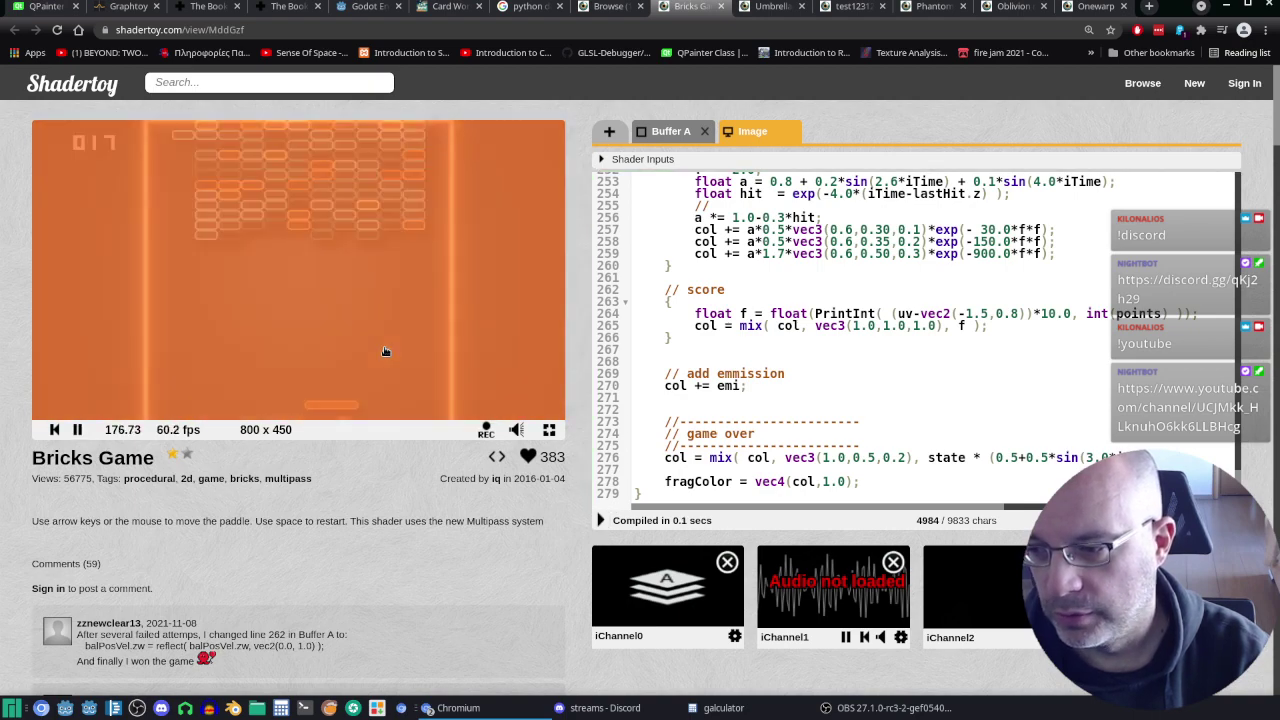
{"action": "scroll", "coordinate": [1013, 365], "scroll_direction": "down", "scroll_amount": 2}
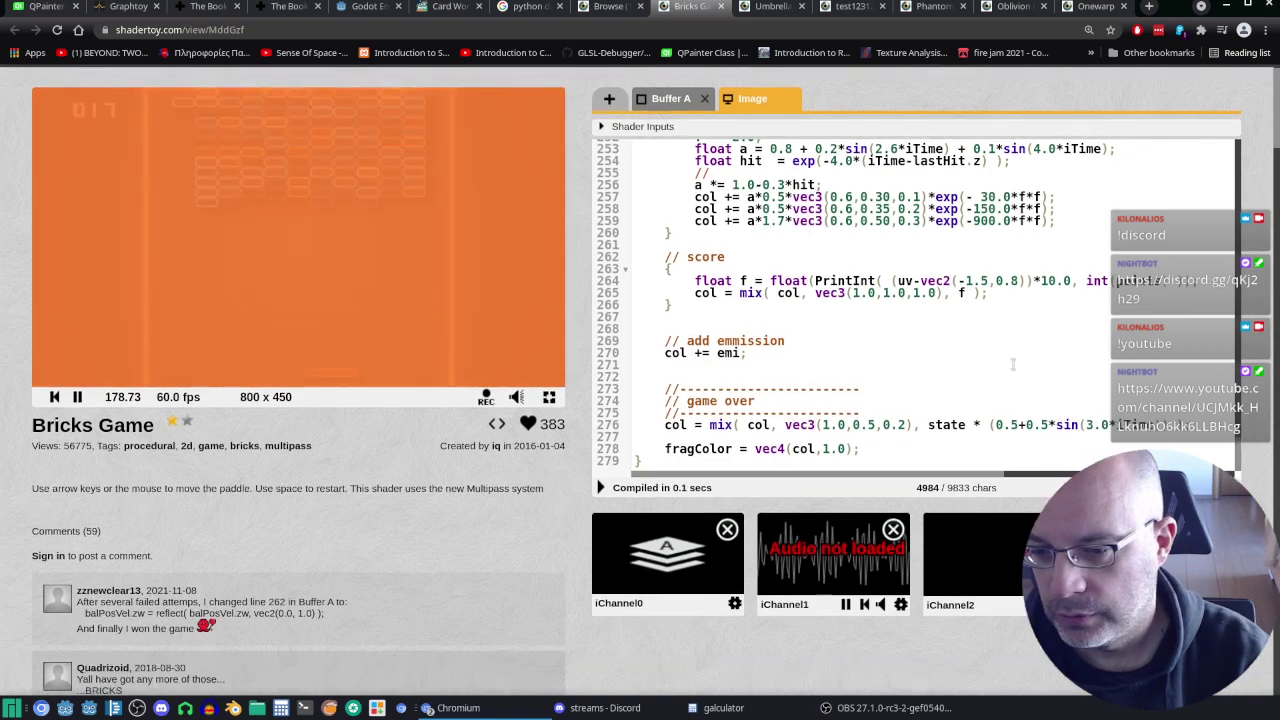
{"action": "scroll", "coordinate": [1013, 365], "scroll_direction": "down", "scroll_amount": 3}
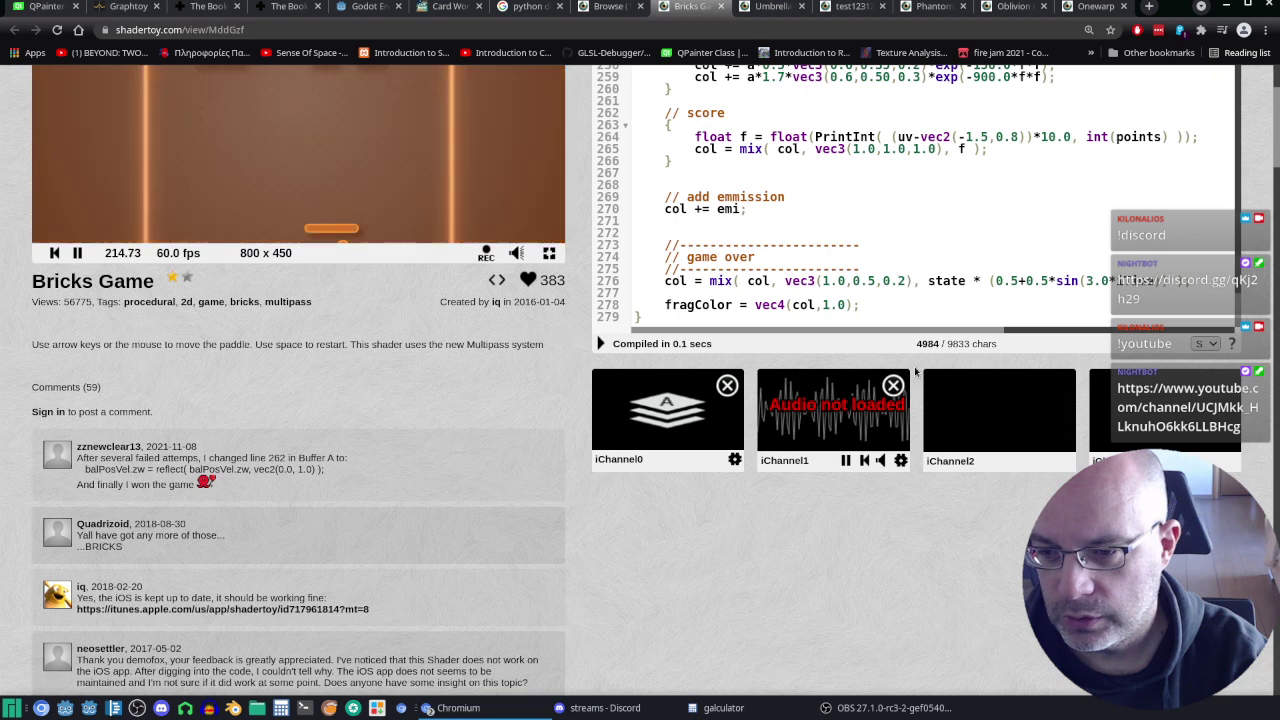
Step: Try game-over colour blue values of 0.1 and then 0.5, recompiling after each
{"action": "key", "text": "BackSpace"}
{"action": "type", "text": "1"}
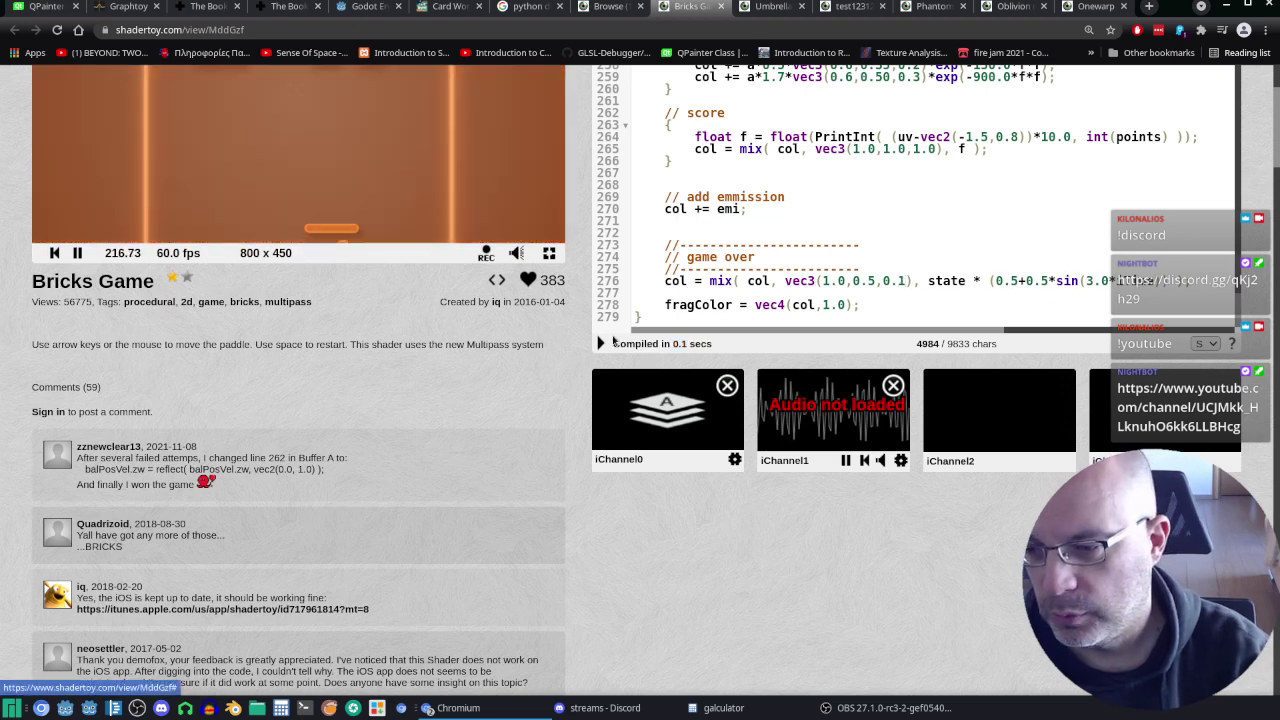
{"action": "left_click", "coordinate": [601, 343]}
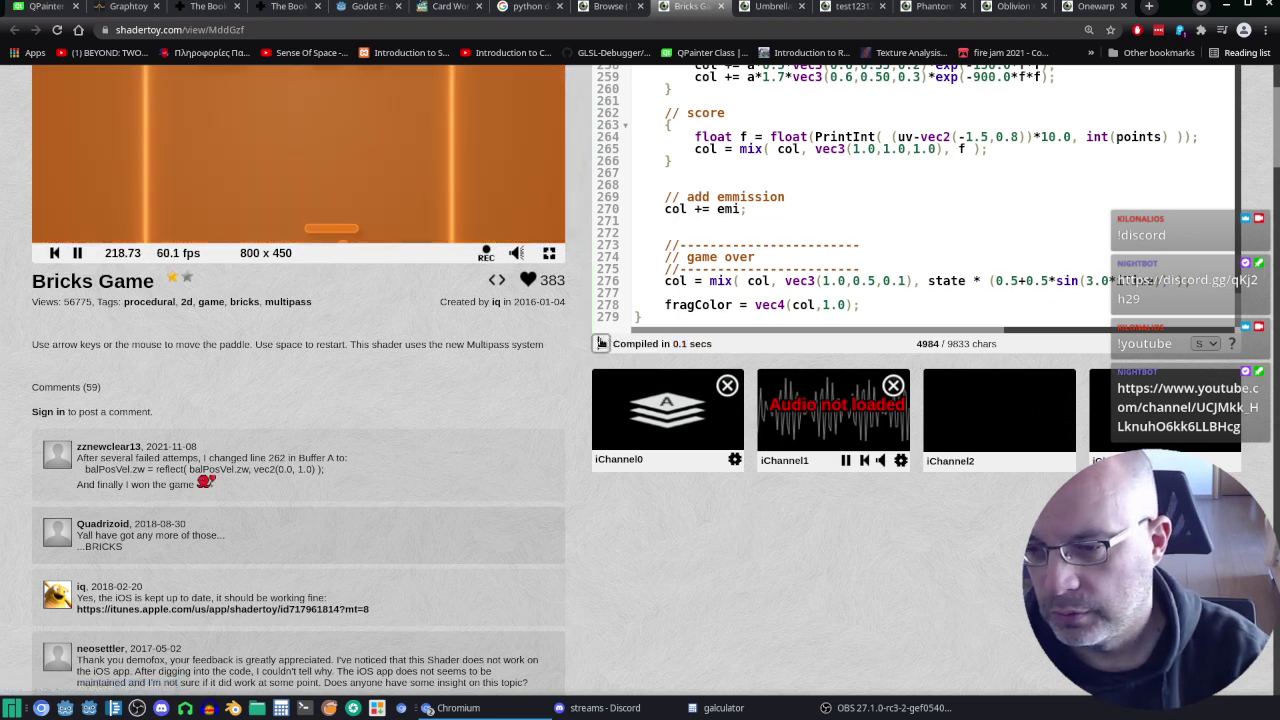
{"action": "scroll", "coordinate": [470, 394], "scroll_direction": "up", "scroll_amount": 2}
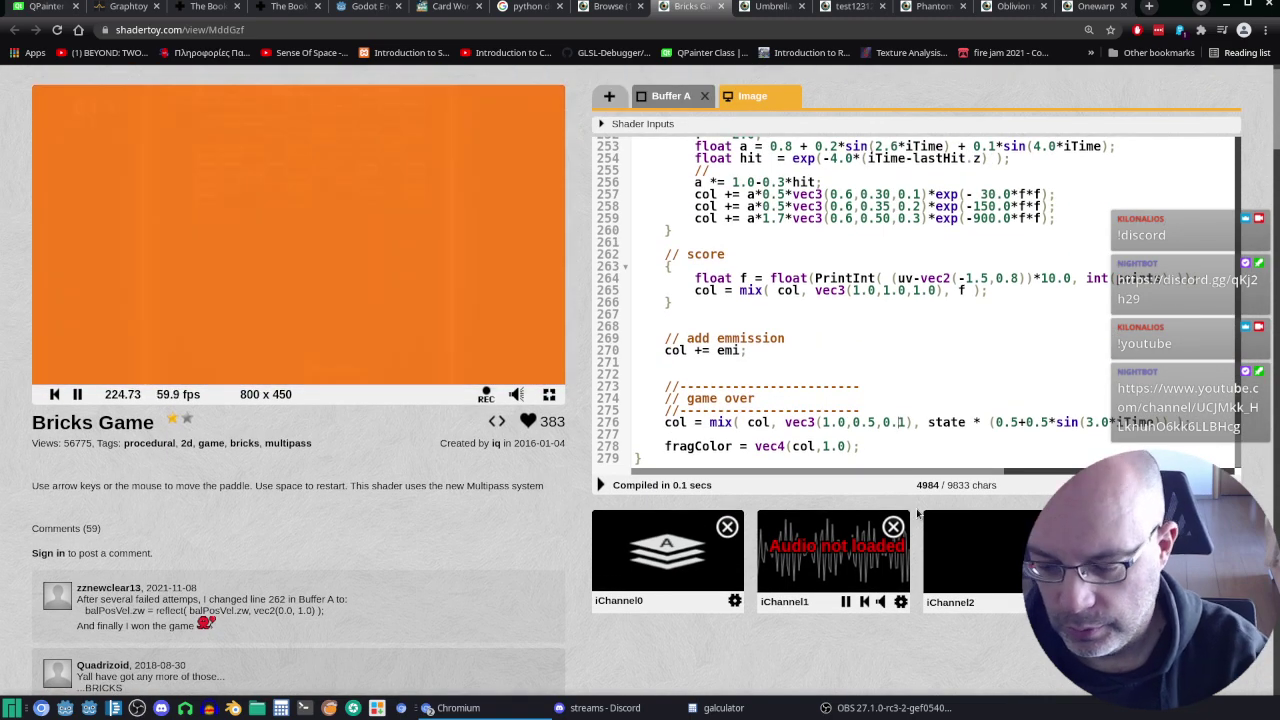
{"action": "key", "text": "BackSpace"}
{"action": "type", "text": "5"}
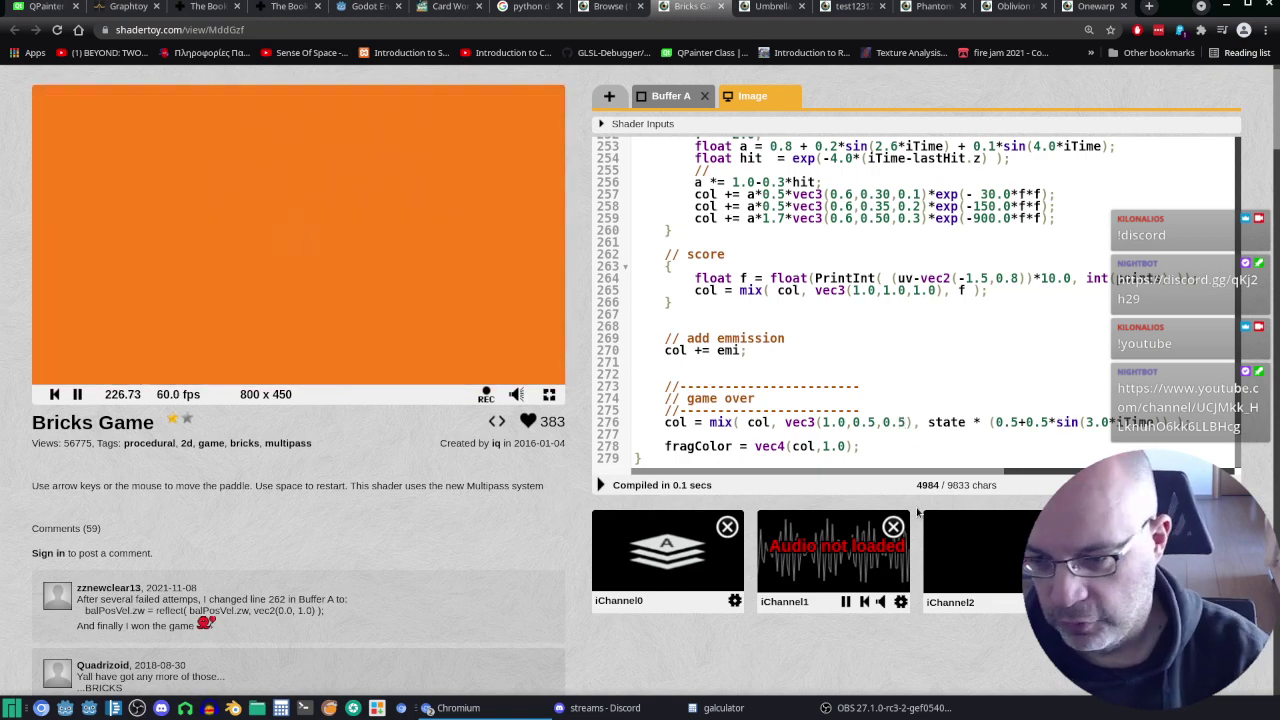
{"action": "left_click", "coordinate": [600, 485]}
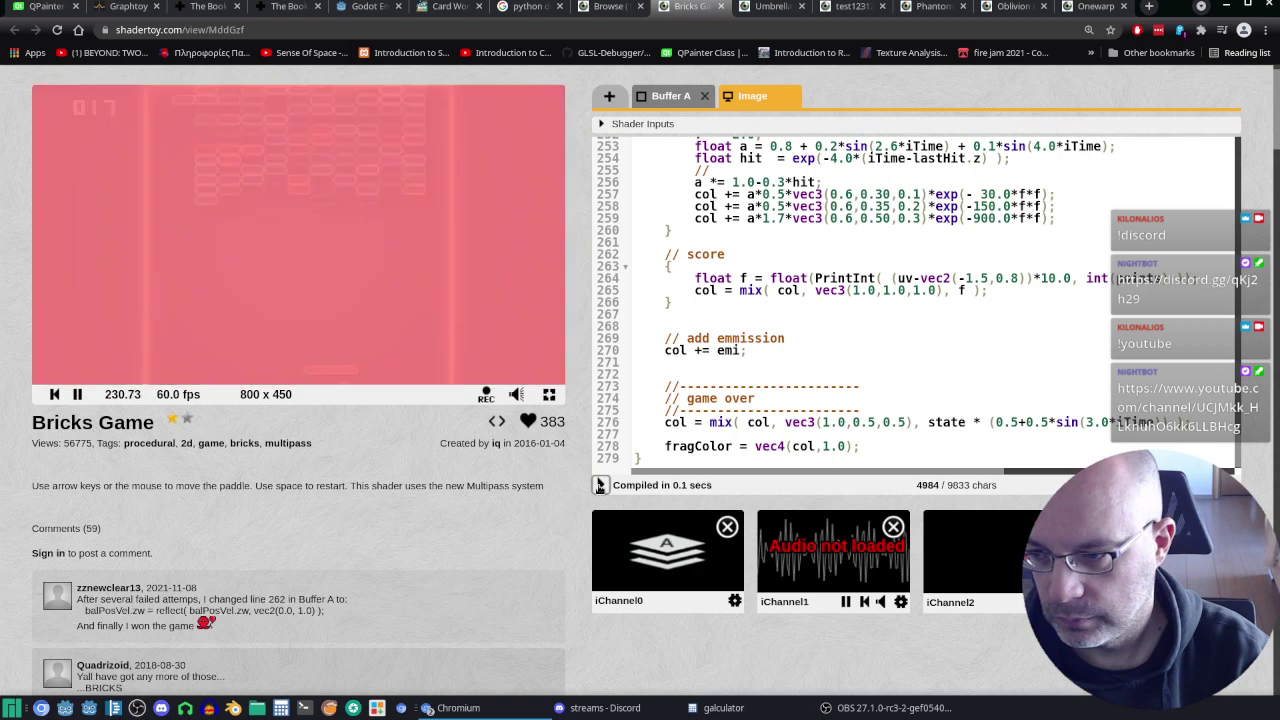
Step: Set the blue to 0.3 for vec3(1.0,0.5,0.3), recompile, and scroll back up
{"action": "key", "text": "BackSpace"}
{"action": "type", "text": "3"}
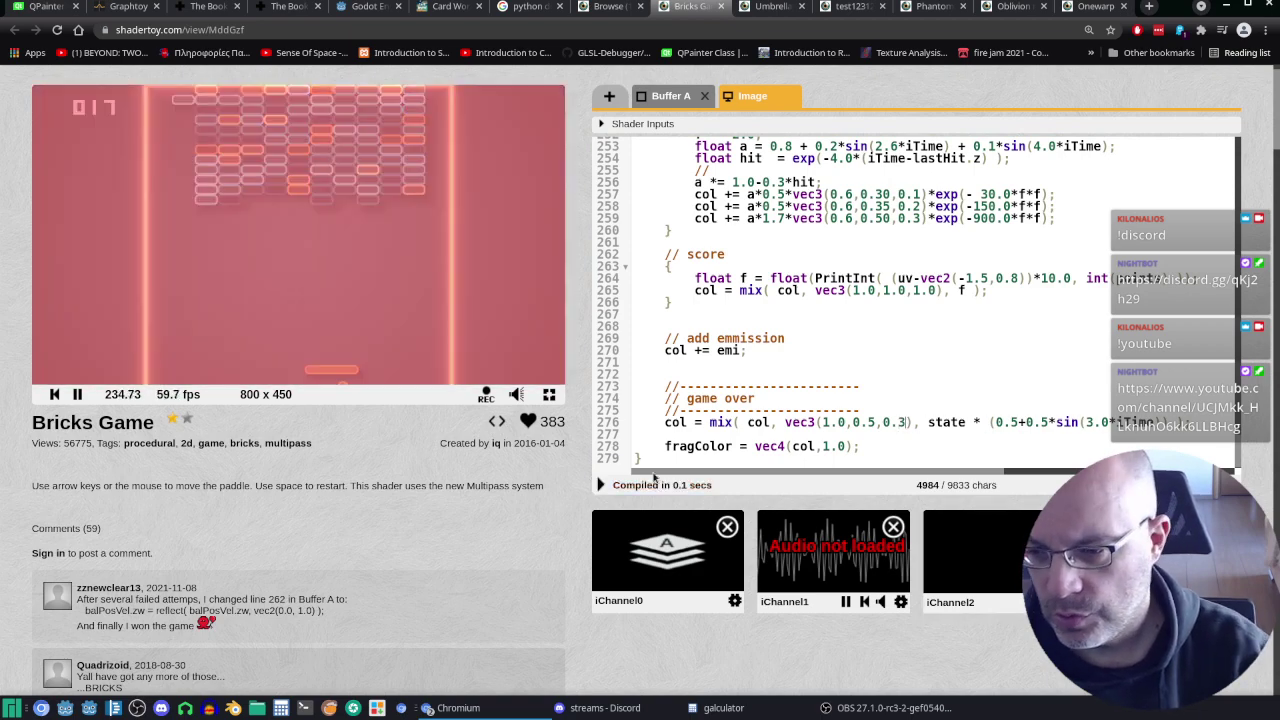
{"action": "left_click", "coordinate": [600, 485]}
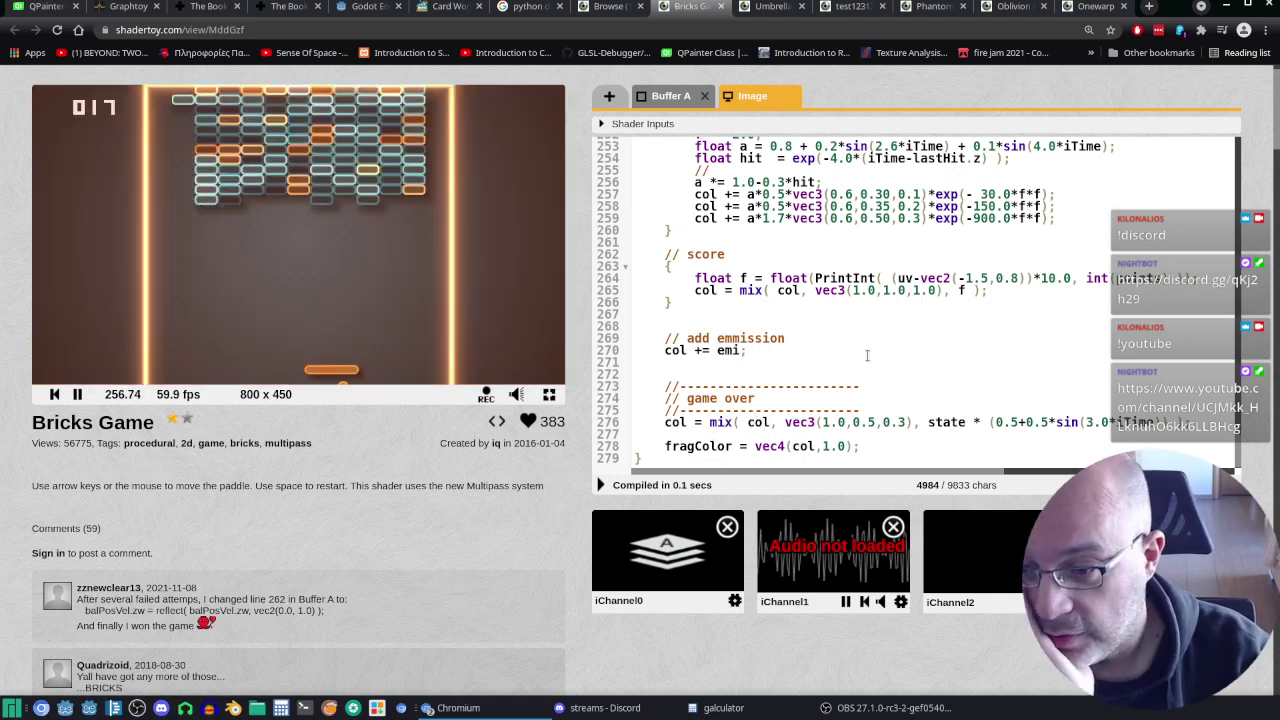
{"action": "scroll", "coordinate": [866, 356], "scroll_direction": "up", "scroll_amount": 2}
{"action": "scroll", "coordinate": [866, 356], "scroll_direction": "up", "scroll_amount": 1}
{"action": "scroll", "coordinate": [866, 352], "scroll_direction": "up", "scroll_amount": 1}
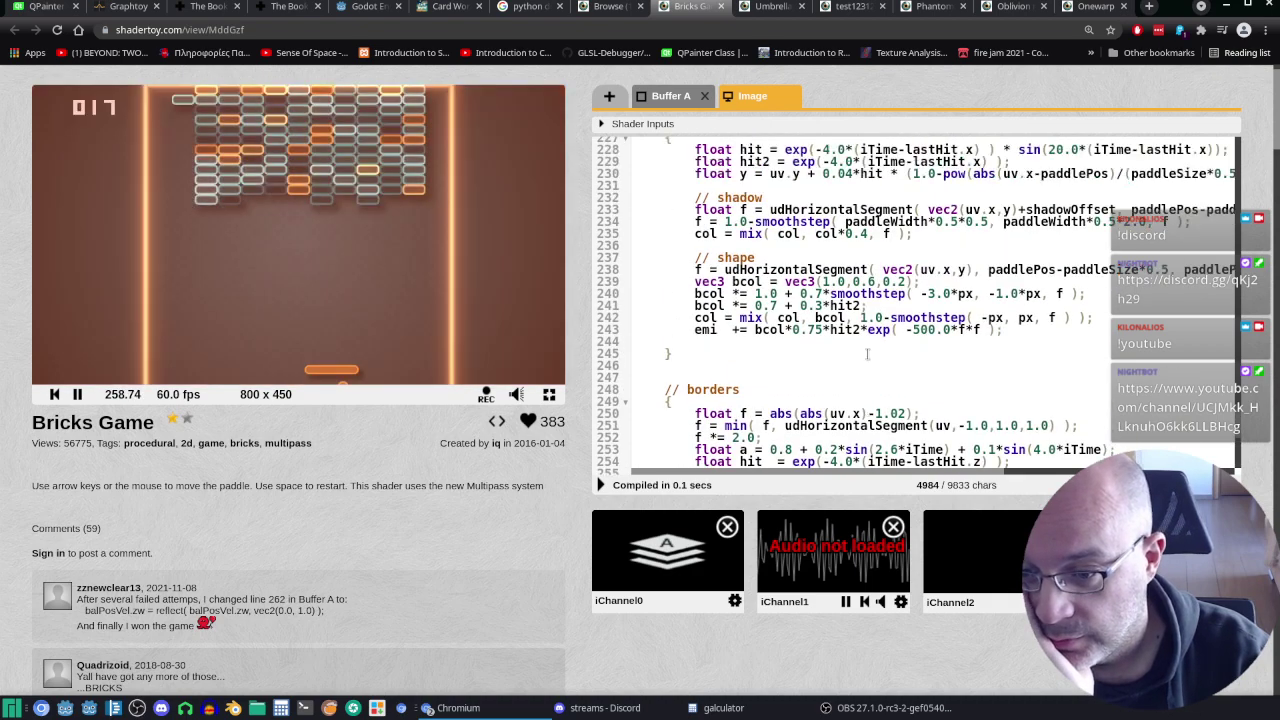
{"action": "scroll", "coordinate": [866, 352], "scroll_direction": "up", "scroll_amount": 1}
{"action": "scroll", "coordinate": [866, 352], "scroll_direction": "up", "scroll_amount": 1}
{"action": "scroll", "coordinate": [866, 352], "scroll_direction": "up", "scroll_amount": 1}
{"action": "scroll", "coordinate": [867, 352], "scroll_direction": "up", "scroll_amount": 2}
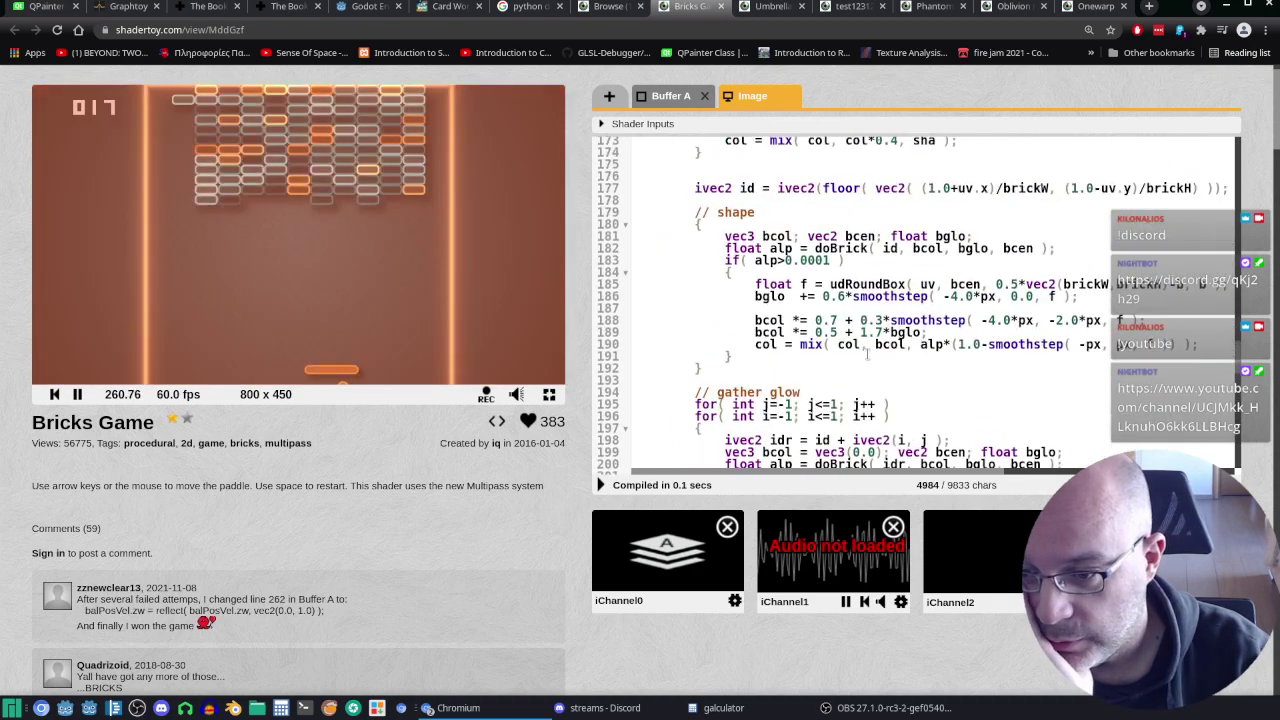
{"action": "scroll", "coordinate": [867, 352], "scroll_direction": "up", "scroll_amount": 2}
{"action": "scroll", "coordinate": [867, 352], "scroll_direction": "up", "scroll_amount": 2}
{"action": "scroll", "coordinate": [867, 352], "scroll_direction": "up", "scroll_amount": 2}
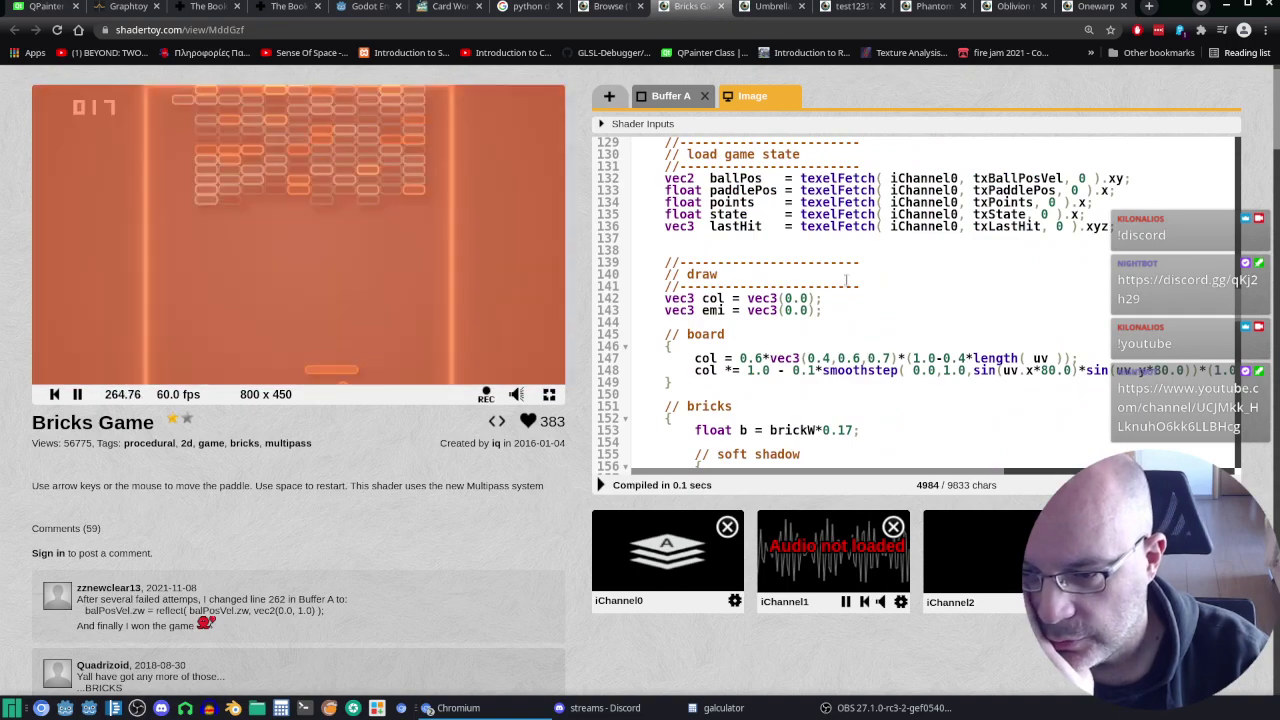
{"action": "scroll", "coordinate": [846, 280], "scroll_direction": "down", "scroll_amount": 3}
{"action": "scroll", "coordinate": [846, 280], "scroll_direction": "down", "scroll_amount": 3}
{"action": "scroll", "coordinate": [893, 352], "scroll_direction": "down", "scroll_amount": 3}
{"action": "scroll", "coordinate": [893, 352], "scroll_direction": "down", "scroll_amount": 3}
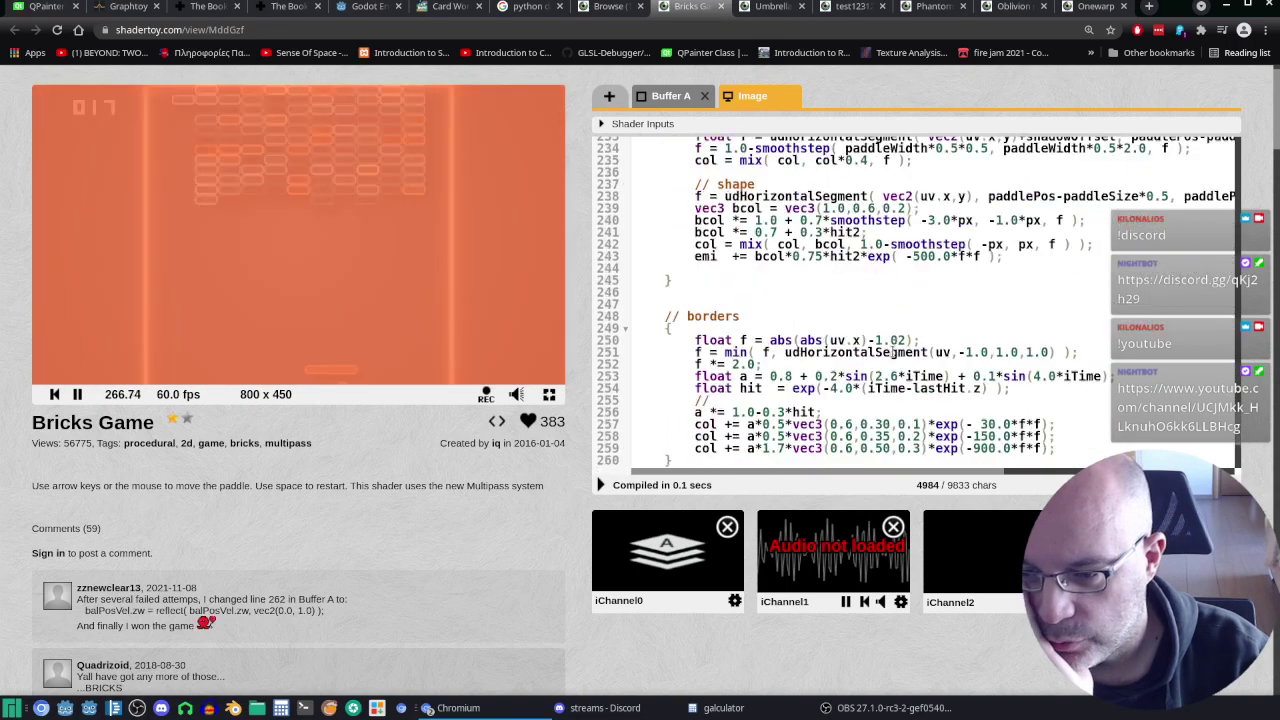
{"action": "scroll", "coordinate": [893, 352], "scroll_direction": "down", "scroll_amount": 2}
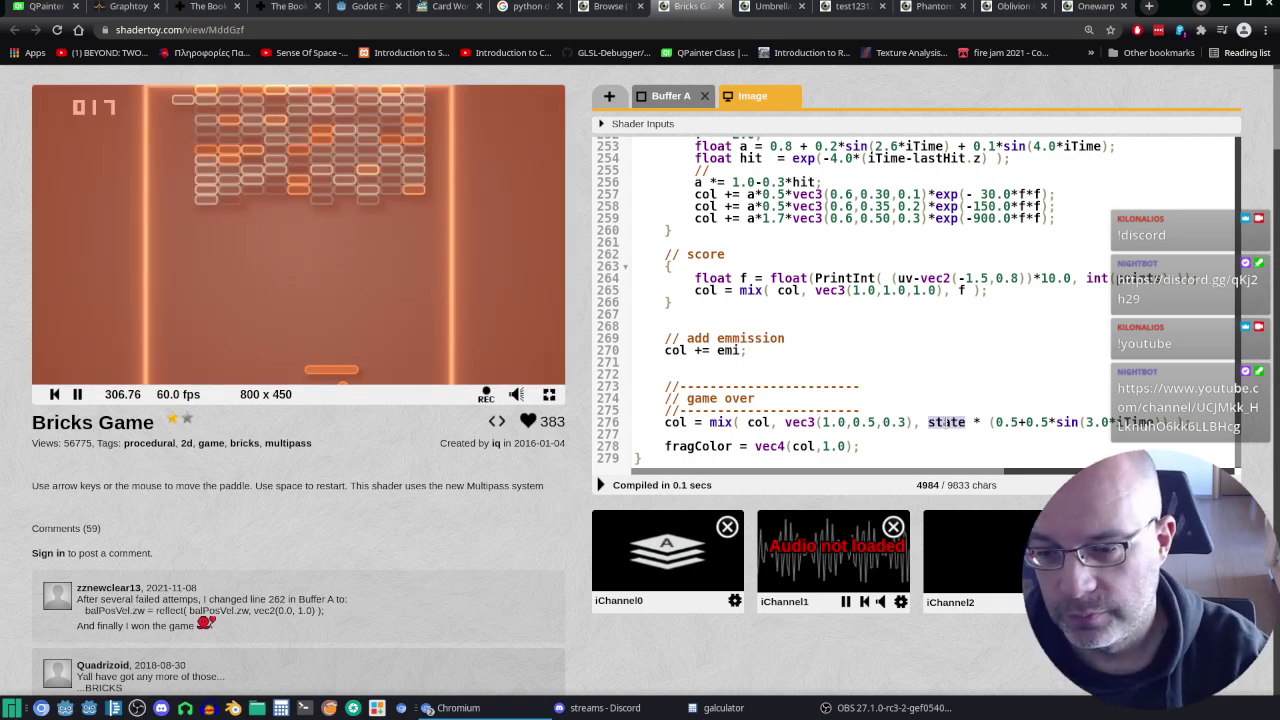
Step: Zero the game-over tint factor on line 276 as float 0.0 and recompile
{"action": "type", "text": "0"}
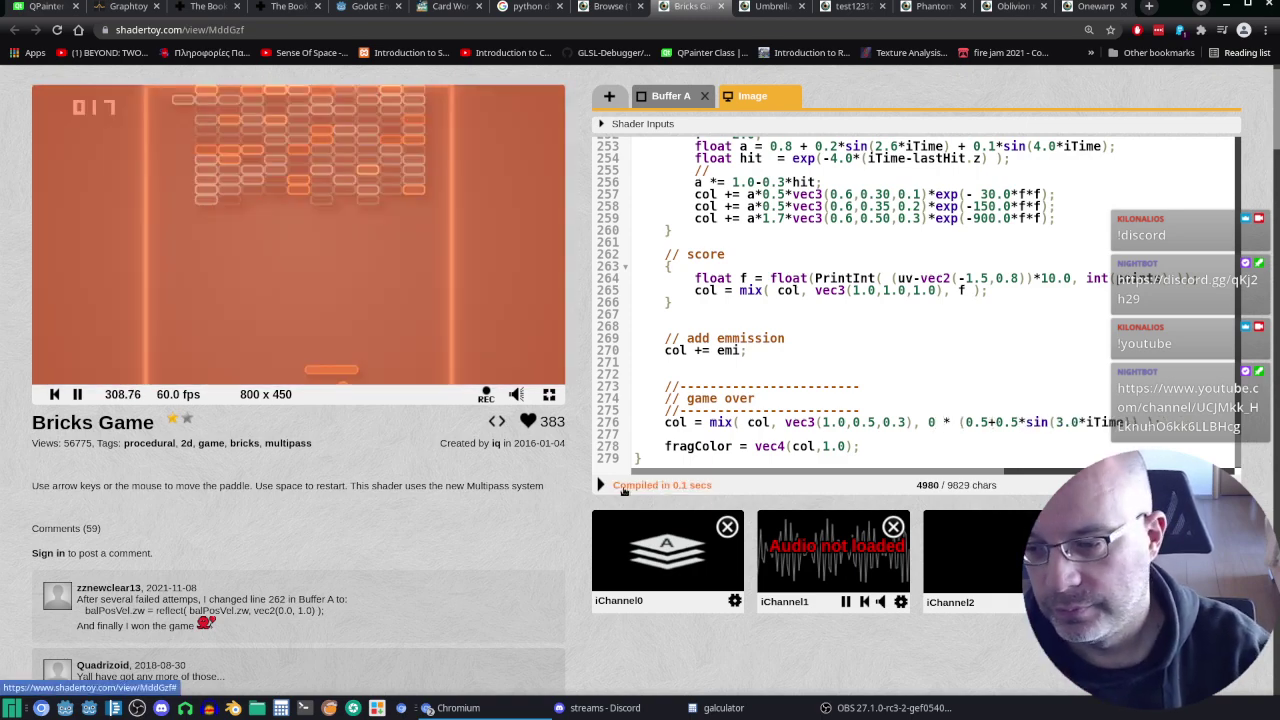
{"action": "left_click", "coordinate": [601, 485]}
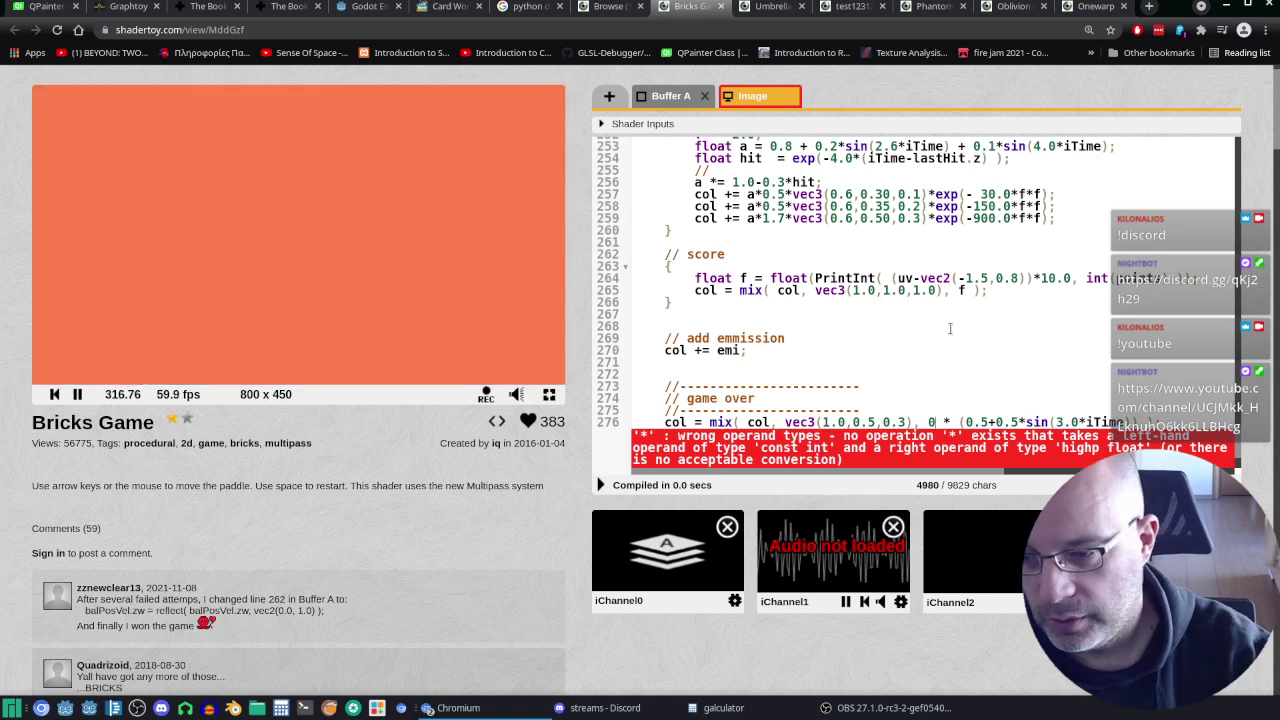
{"action": "type", "text": ".0"}
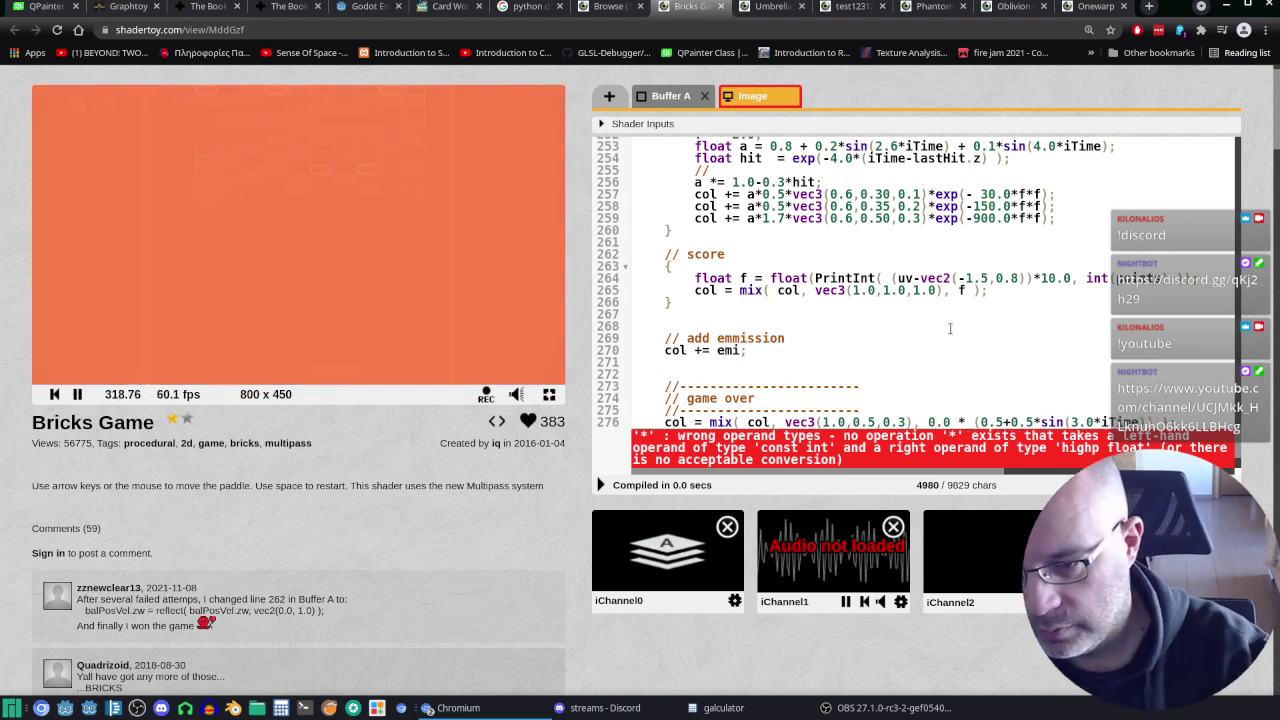
{"action": "left_click", "coordinate": [600, 485]}
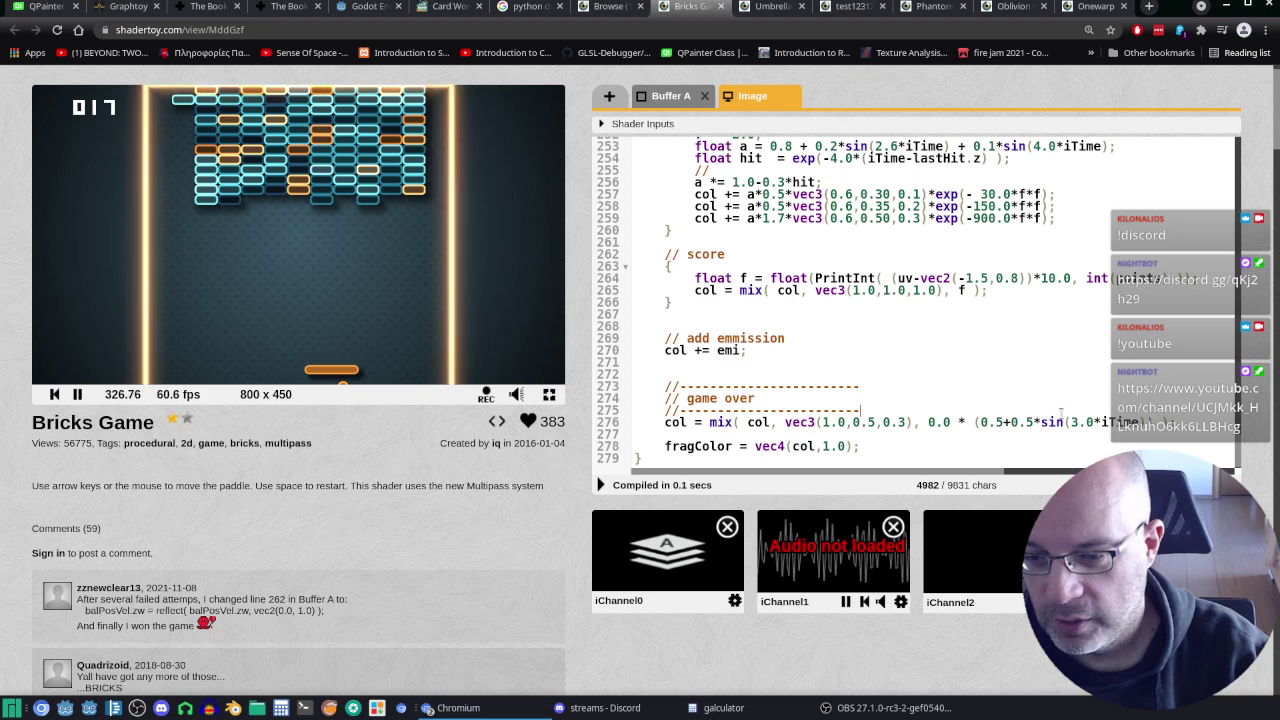
Step: Select the zeroed 0.0 game-over factor on line 276
{"action": "left_click_drag", "start_coordinate": [1059, 413], "coordinate": [1140, 422]}
{"action": "left_click", "coordinate": [1140, 422]}
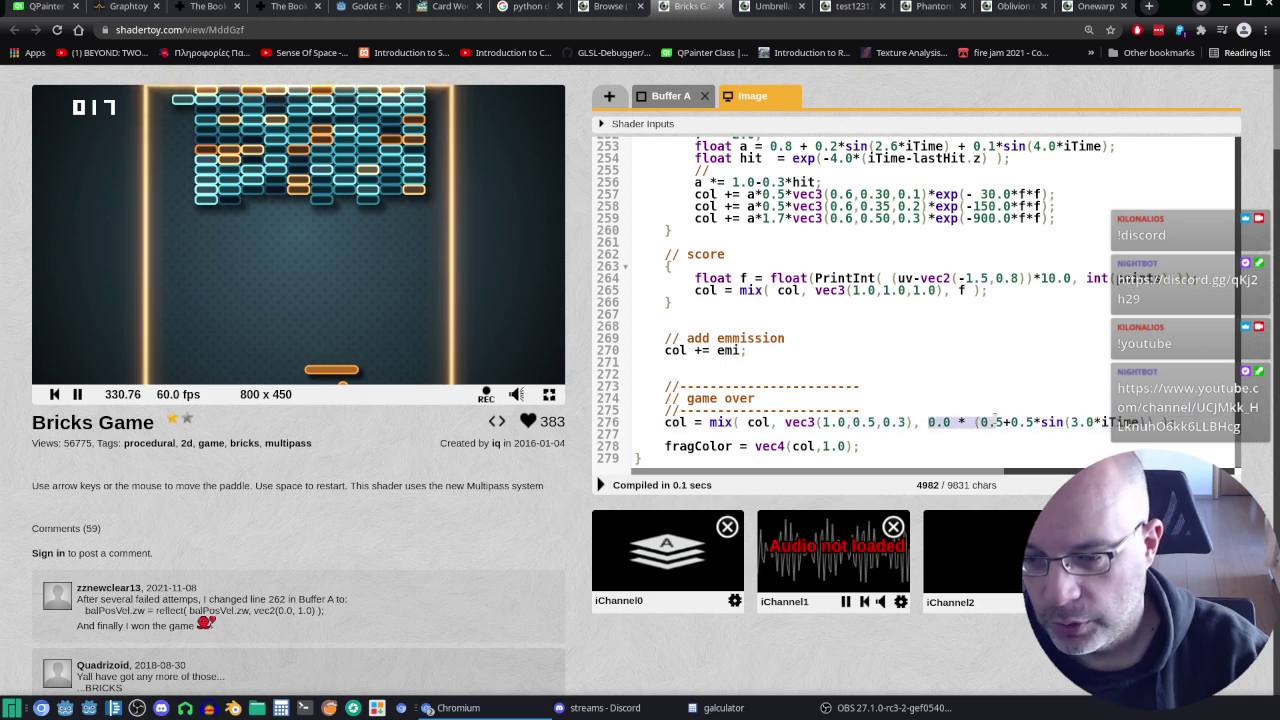
{"action": "left_click_drag", "start_coordinate": [995, 420], "coordinate": [1140, 422]}
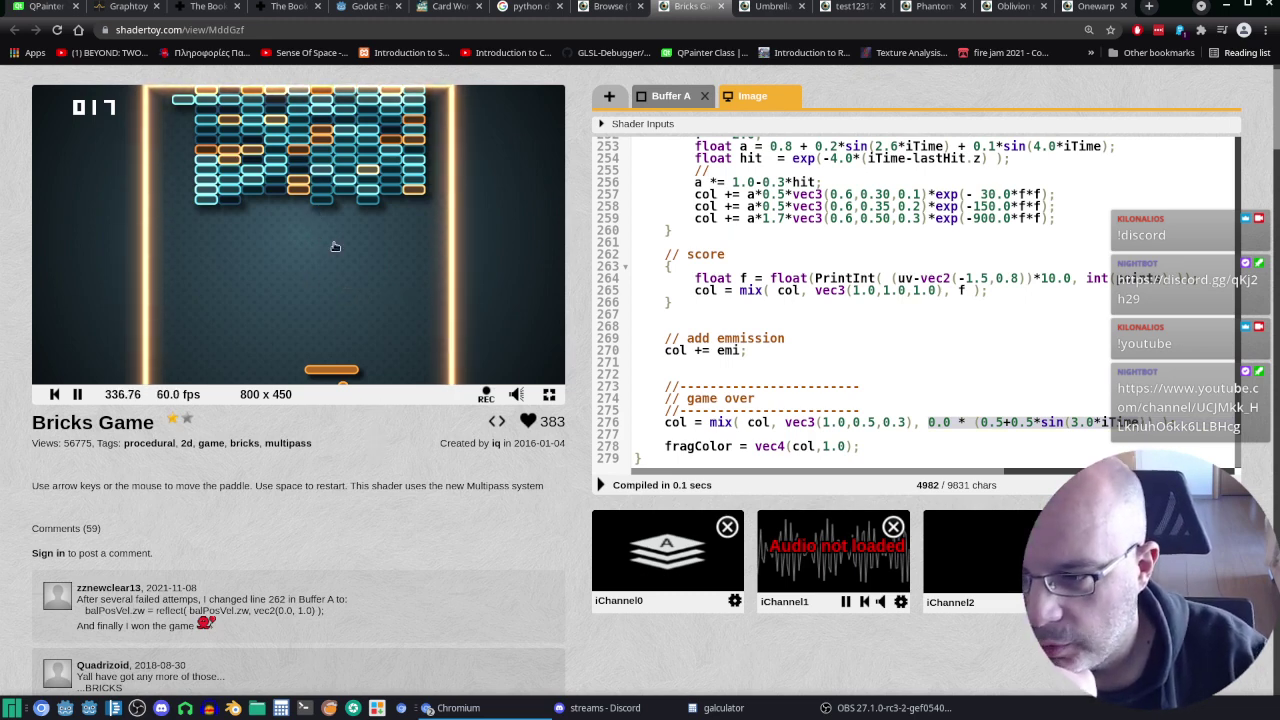
{"action": "scroll", "coordinate": [915, 363], "scroll_direction": "up", "scroll_amount": 1}
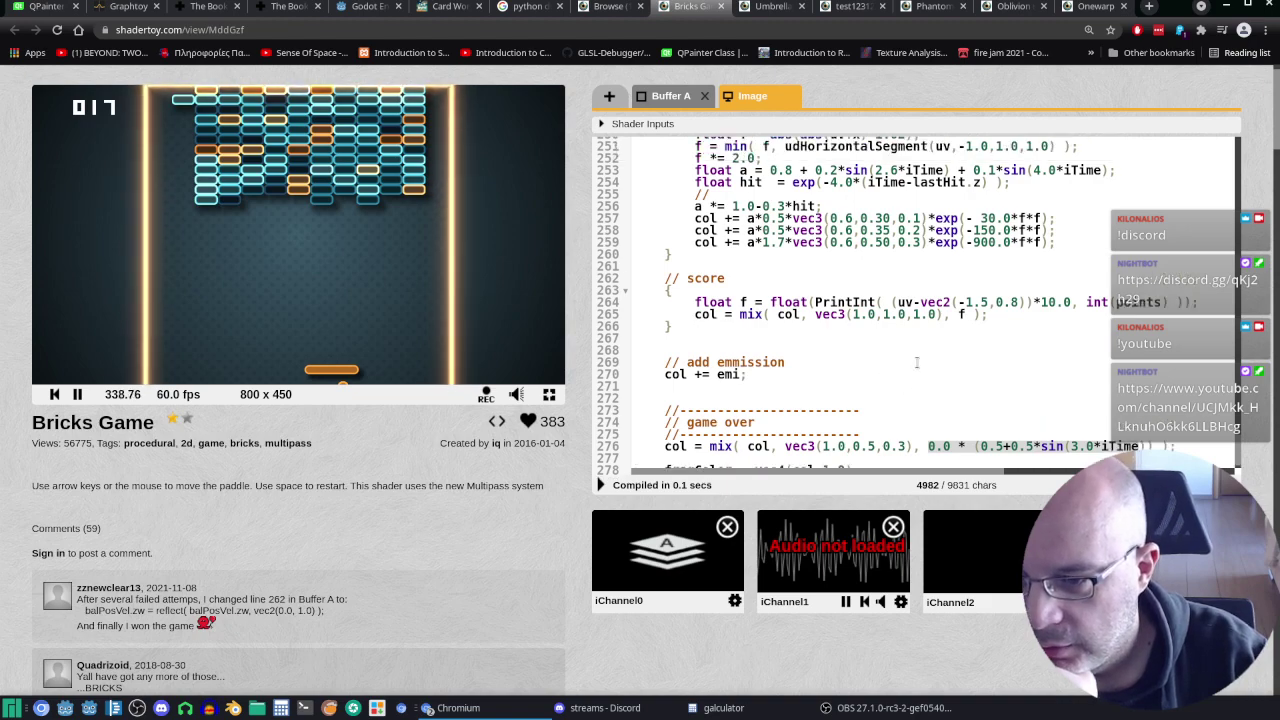
{"action": "scroll", "coordinate": [915, 363], "scroll_direction": "up", "scroll_amount": 4}
{"action": "scroll", "coordinate": [916, 361], "scroll_direction": "up", "scroll_amount": 4}
{"action": "scroll", "coordinate": [918, 358], "scroll_direction": "up", "scroll_amount": 4}
{"action": "scroll", "coordinate": [918, 358], "scroll_direction": "up", "scroll_amount": 4}
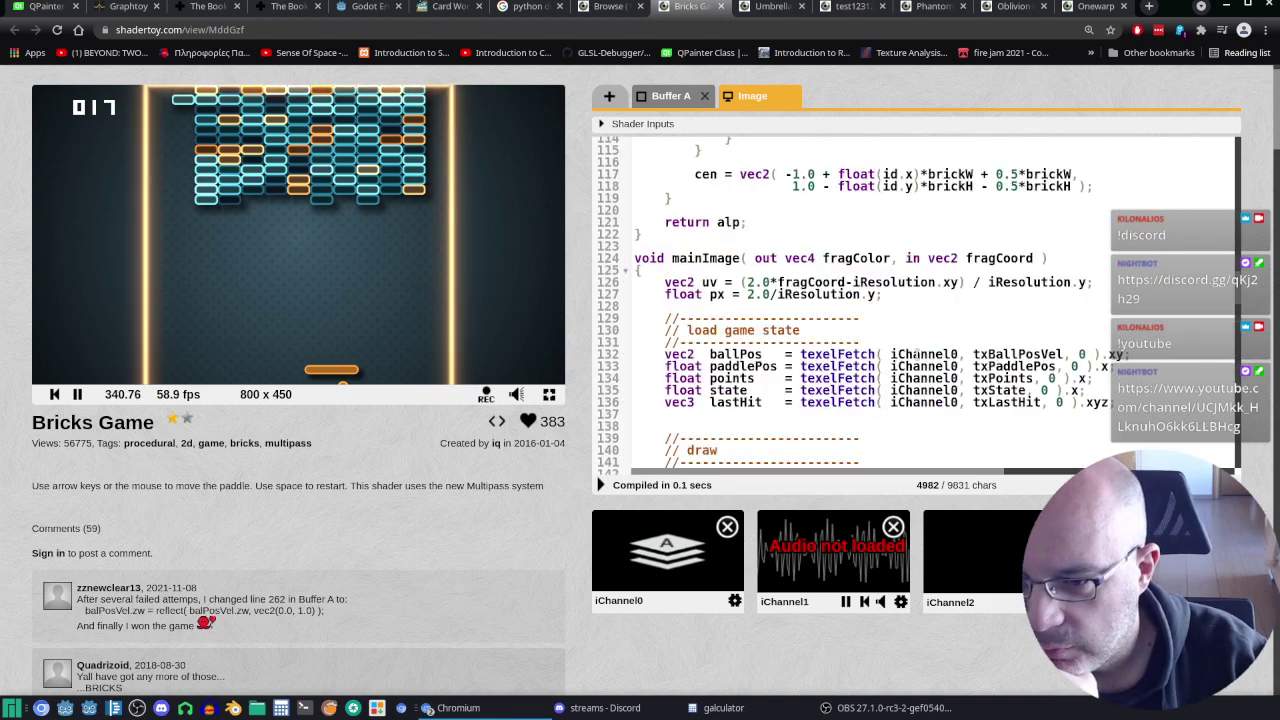
{"action": "scroll", "coordinate": [916, 352], "scroll_direction": "up", "scroll_amount": 4}
{"action": "scroll", "coordinate": [913, 346], "scroll_direction": "up", "scroll_amount": 5}
{"action": "scroll", "coordinate": [911, 342], "scroll_direction": "up", "scroll_amount": 2}
{"action": "scroll", "coordinate": [911, 342], "scroll_direction": "up", "scroll_amount": 3}
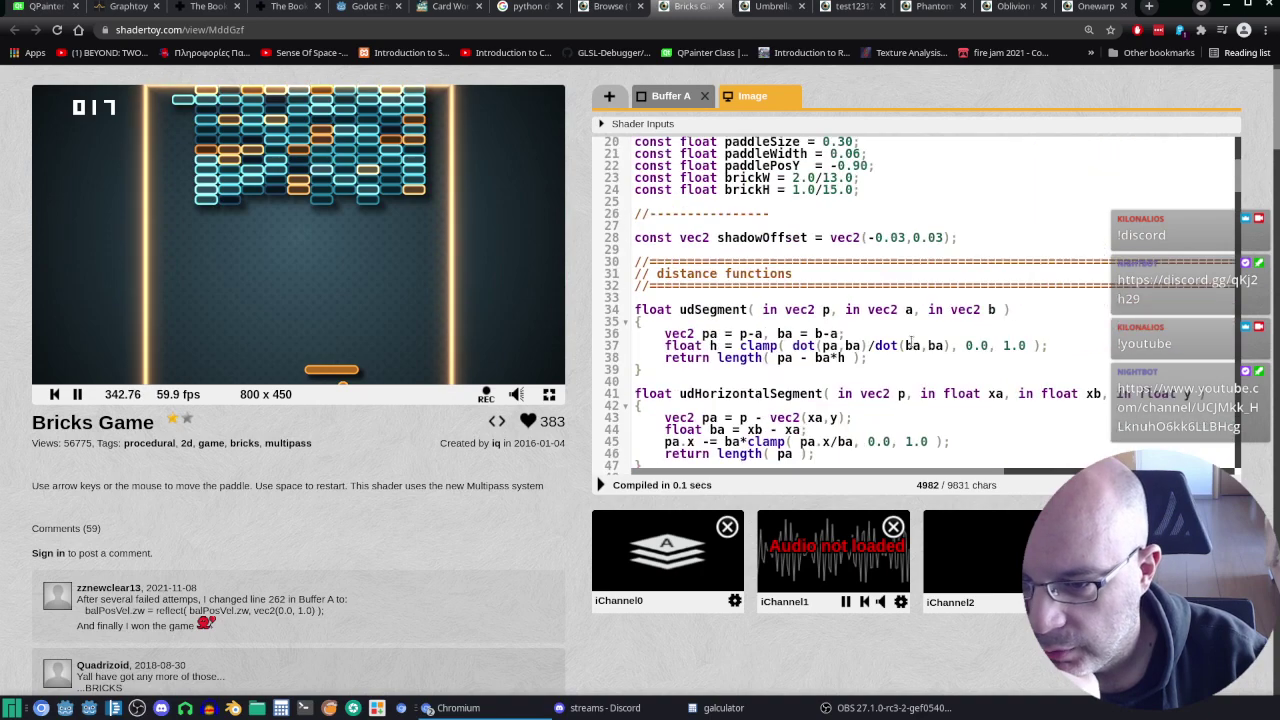
{"action": "scroll", "coordinate": [911, 342], "scroll_direction": "up", "scroll_amount": 3}
{"action": "scroll", "coordinate": [912, 343], "scroll_direction": "down", "scroll_amount": 3}
{"action": "scroll", "coordinate": [912, 343], "scroll_direction": "down", "scroll_amount": 2}
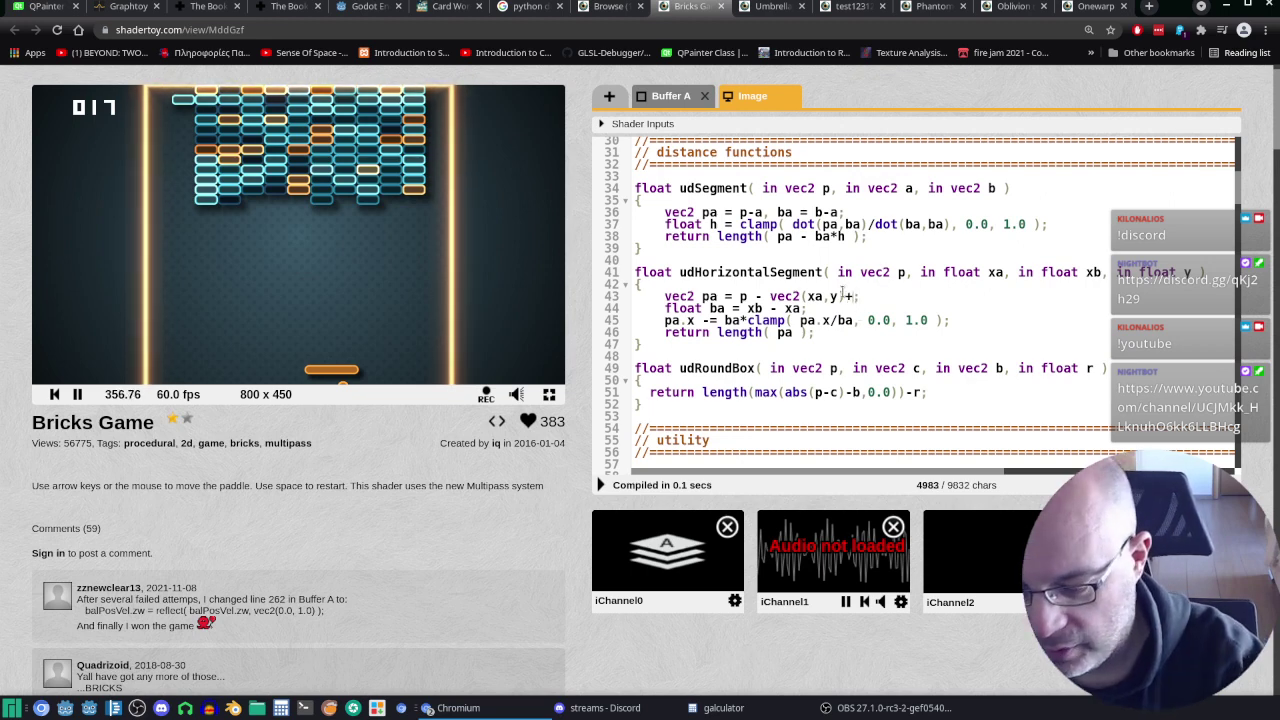
{"action": "type", "text": "+10"}
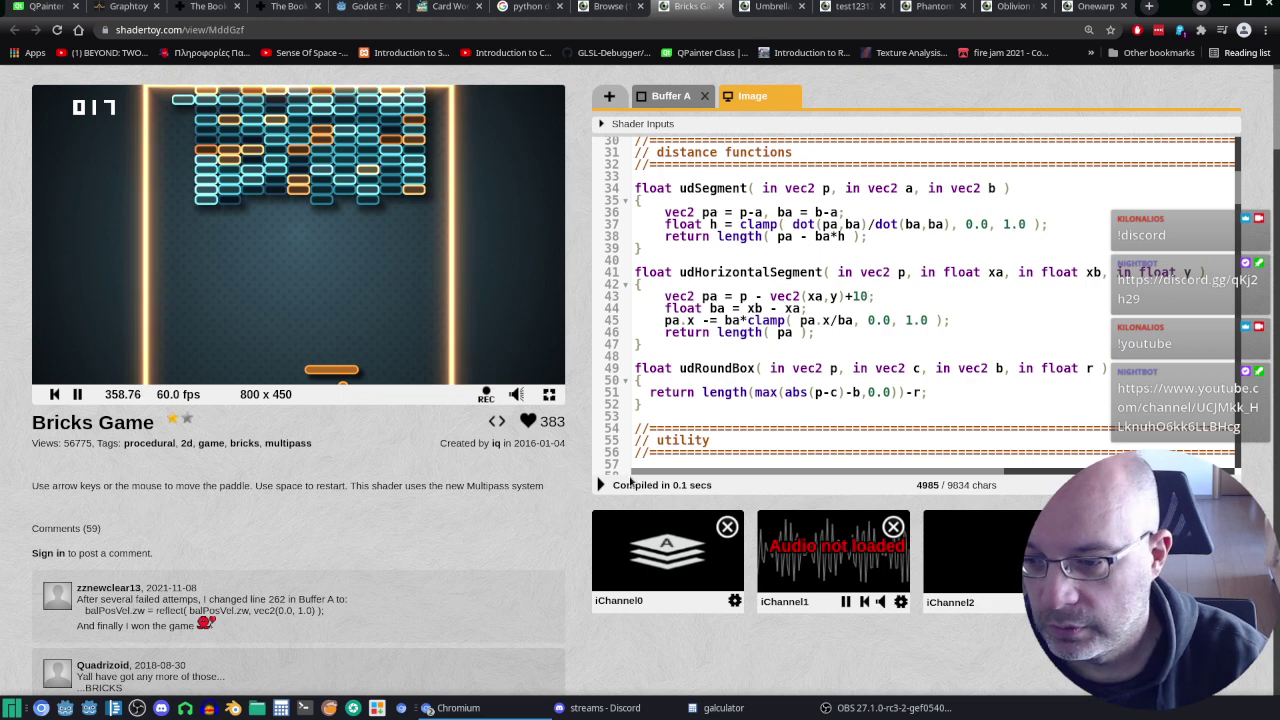
{"action": "key", "text": "alt+Return"}
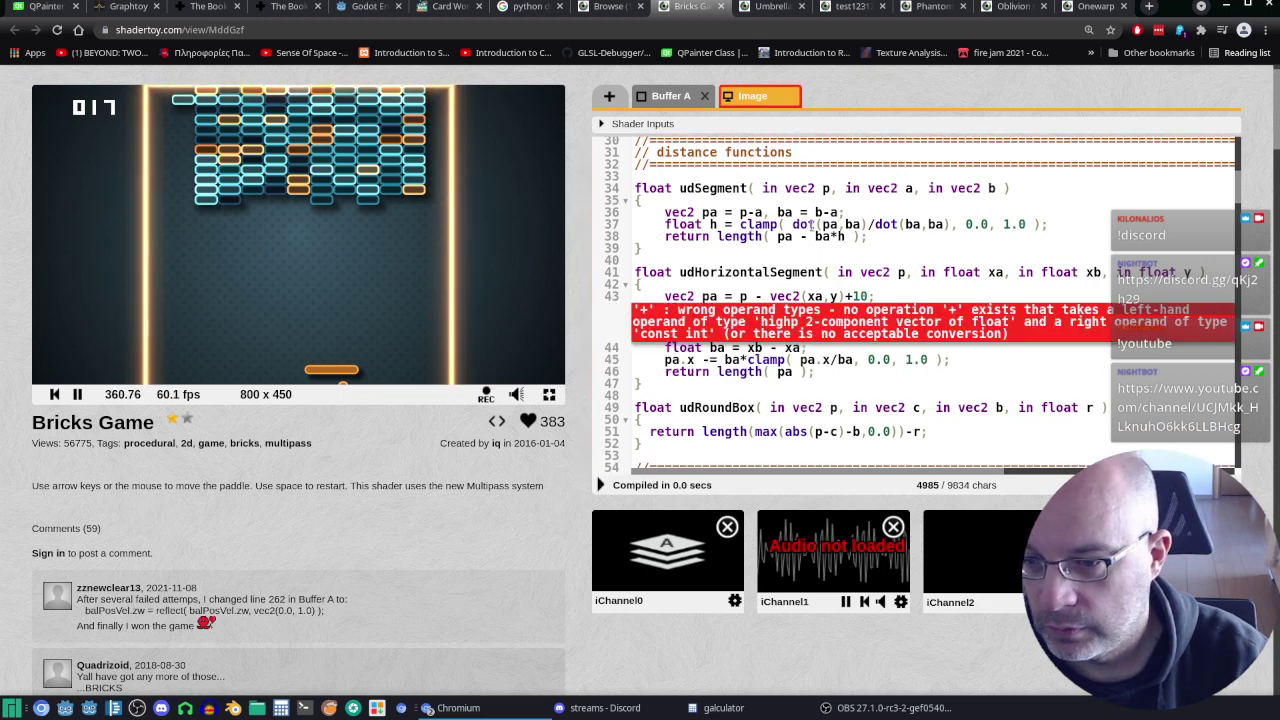
{"action": "type", "text": ".0"}
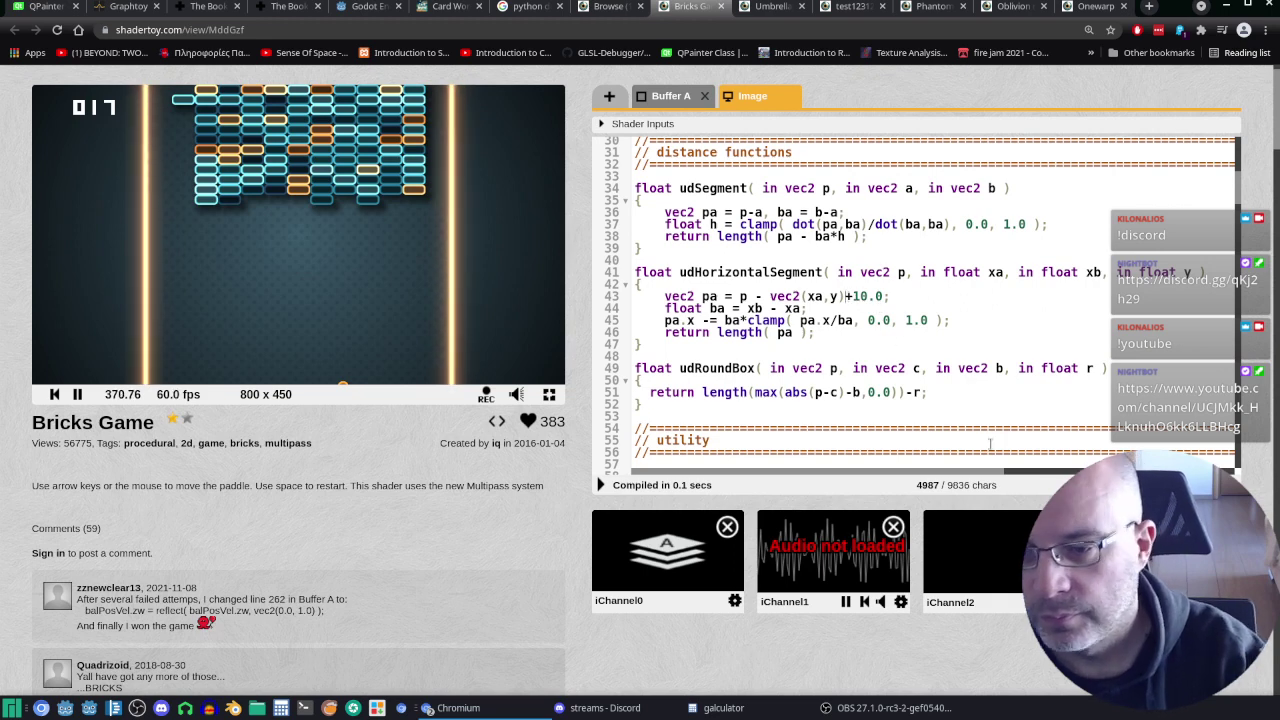
{"action": "key", "text": "Delete"}
{"action": "key", "text": "Delete"}
{"action": "key", "text": "Delete"}
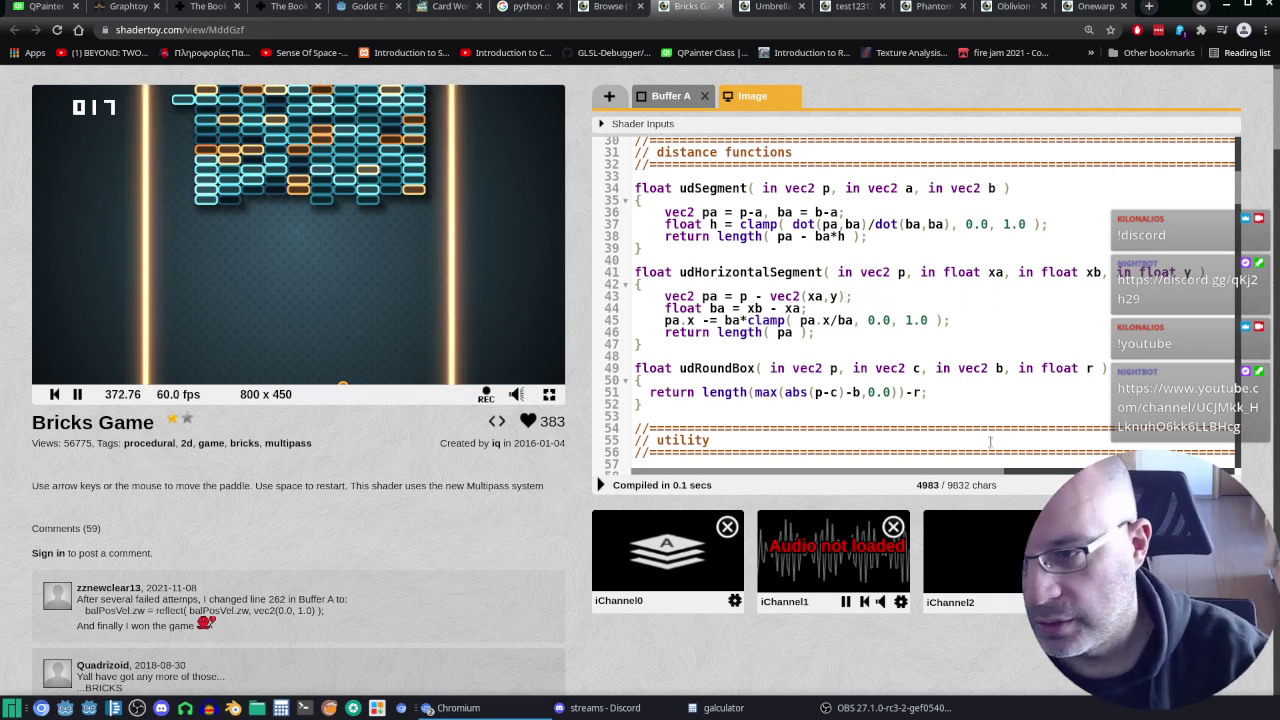
{"action": "left_click", "coordinate": [597, 484]}
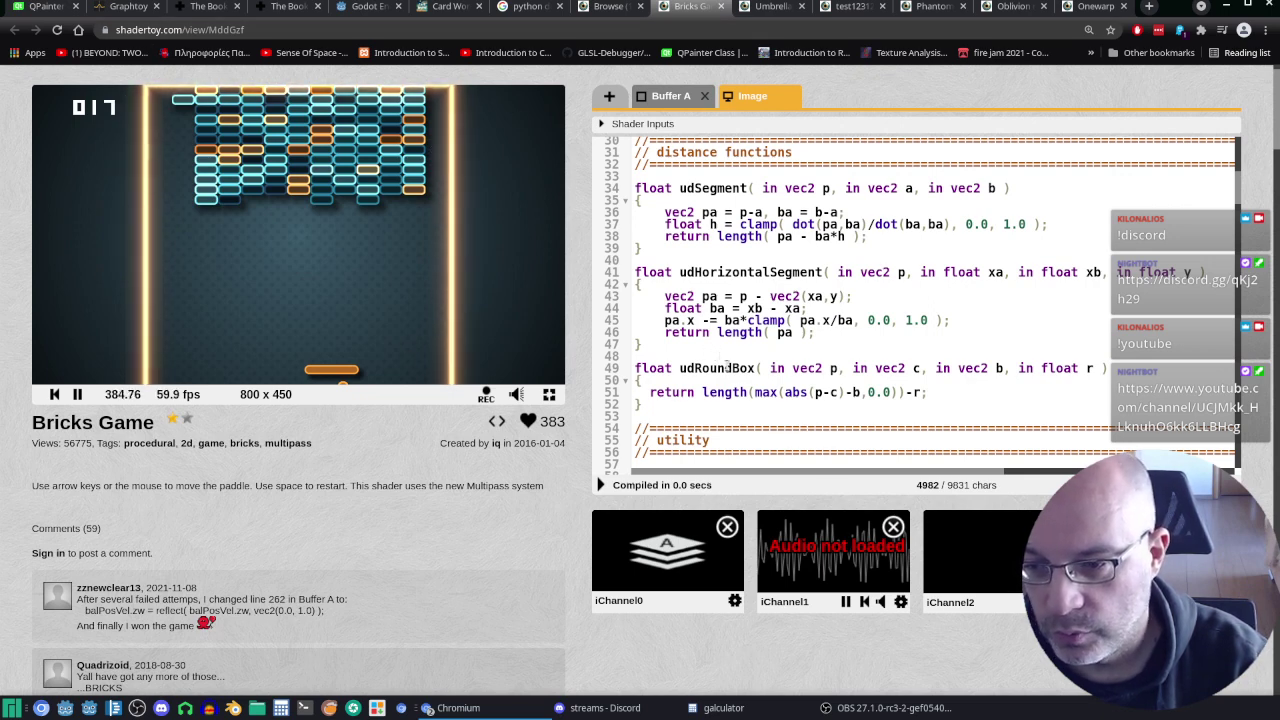
{"action": "scroll", "coordinate": [900, 365], "scroll_direction": "down", "scroll_amount": 2}
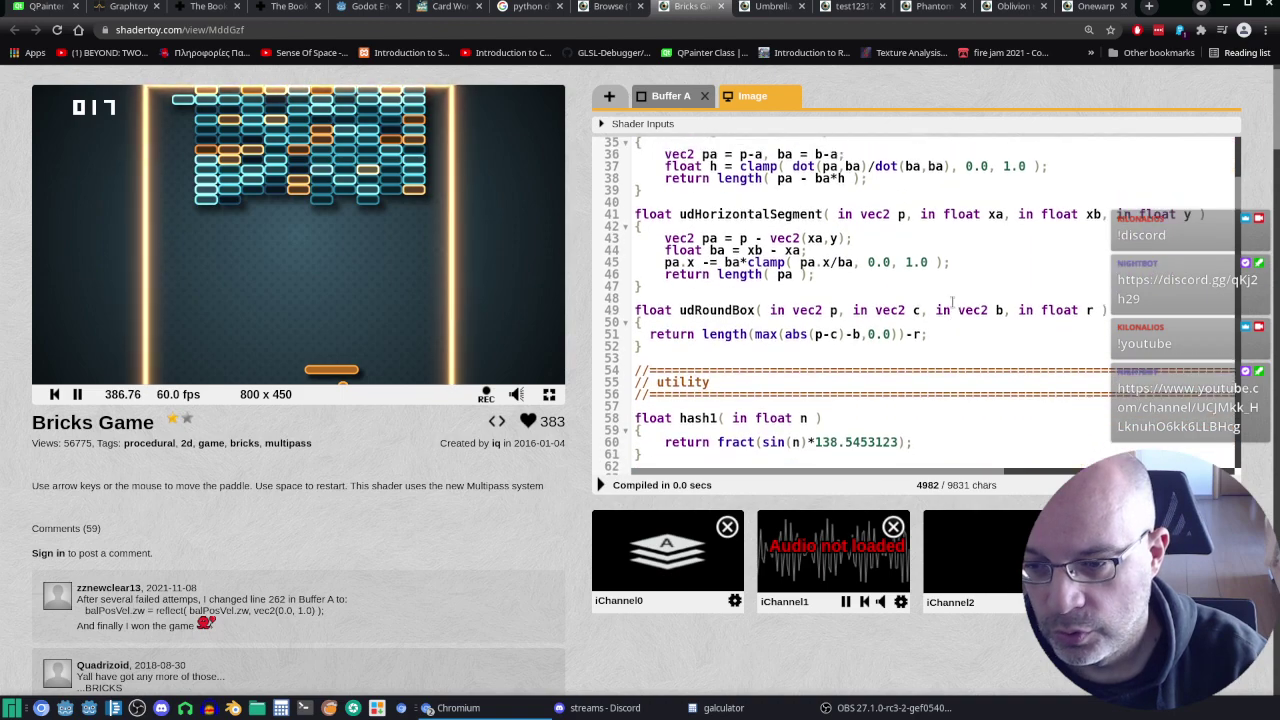
{"action": "scroll", "coordinate": [911, 390], "scroll_direction": "up", "scroll_amount": 1}
{"action": "type", "text": "+"}
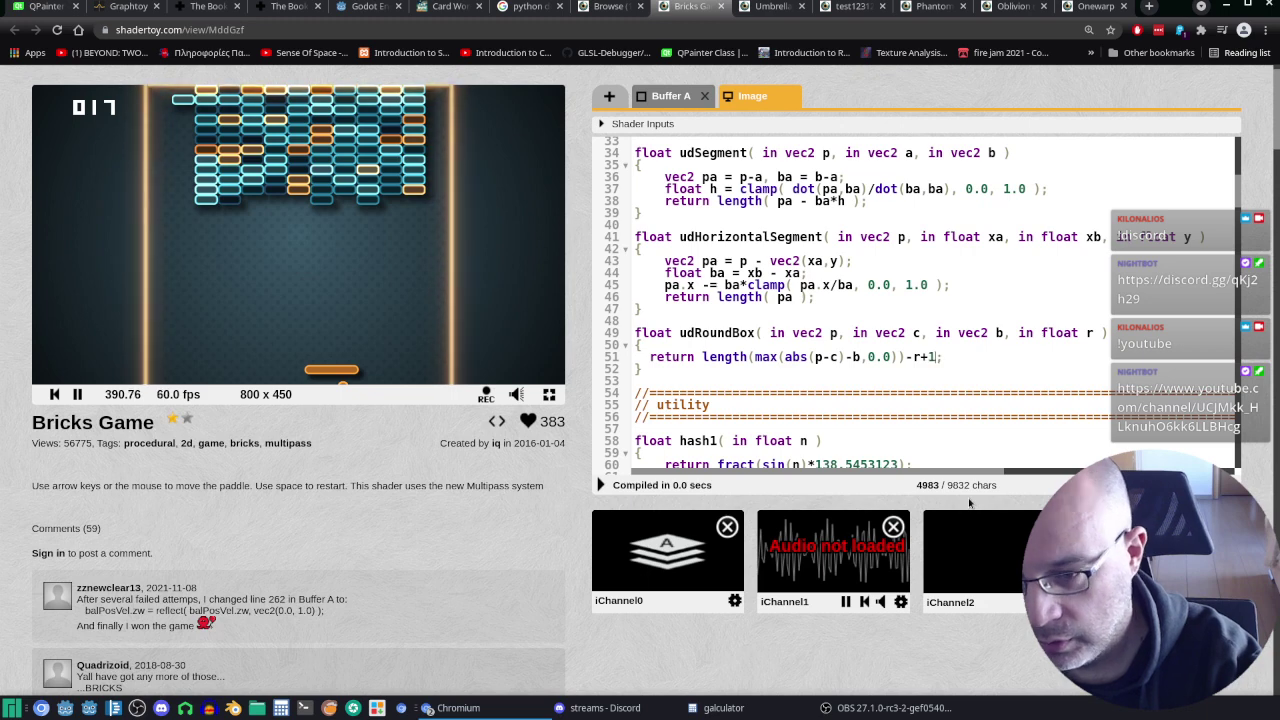
{"action": "type", "text": "10.0"}
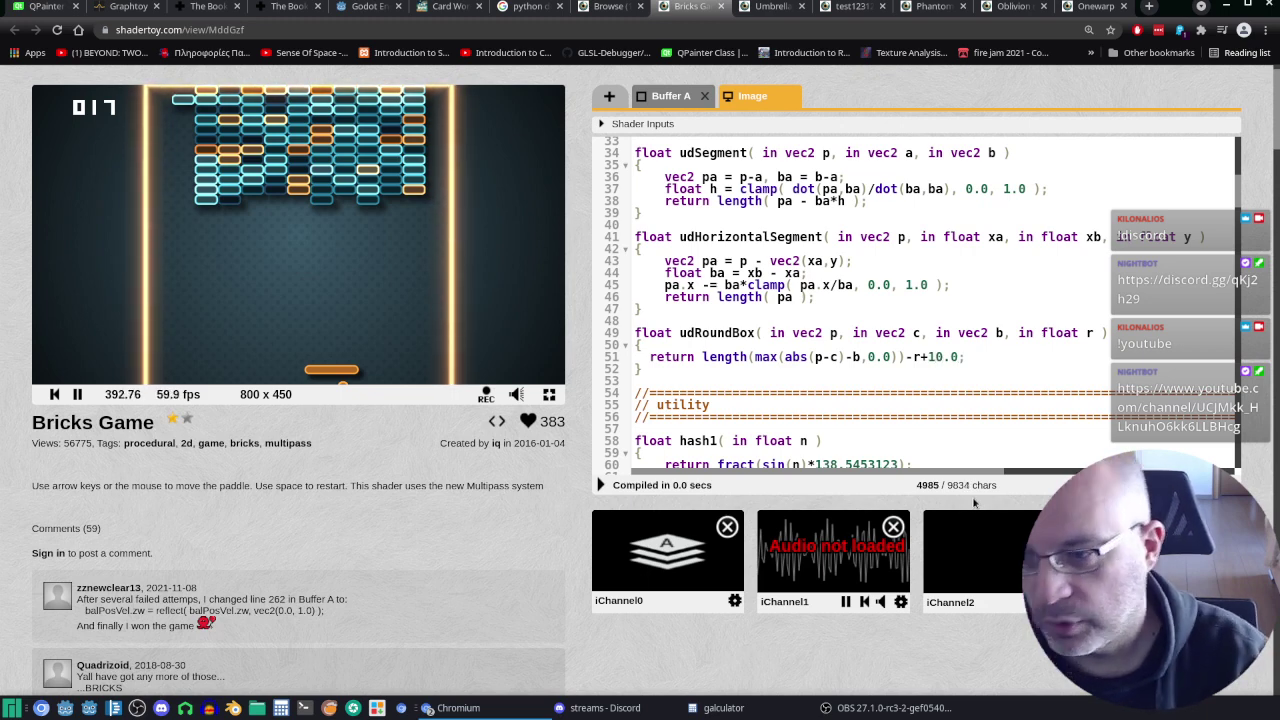
{"action": "left_click", "coordinate": [600, 485]}
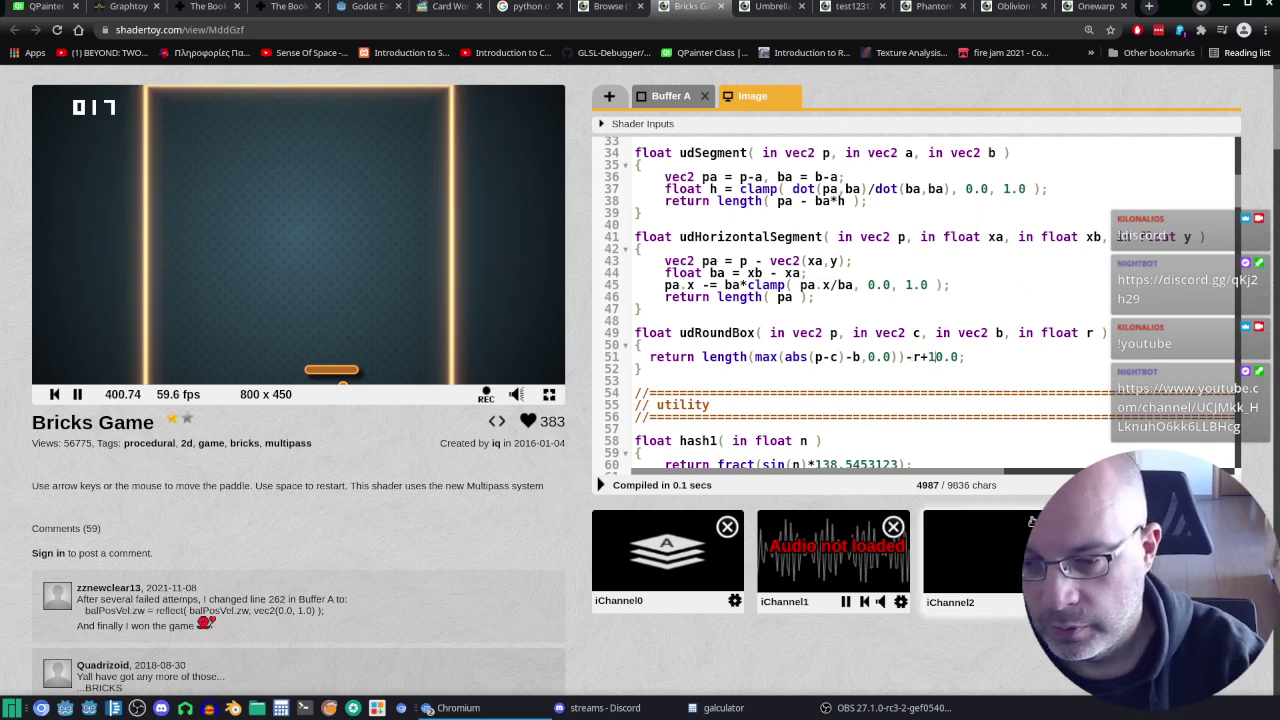
{"action": "key", "text": "Delete"}
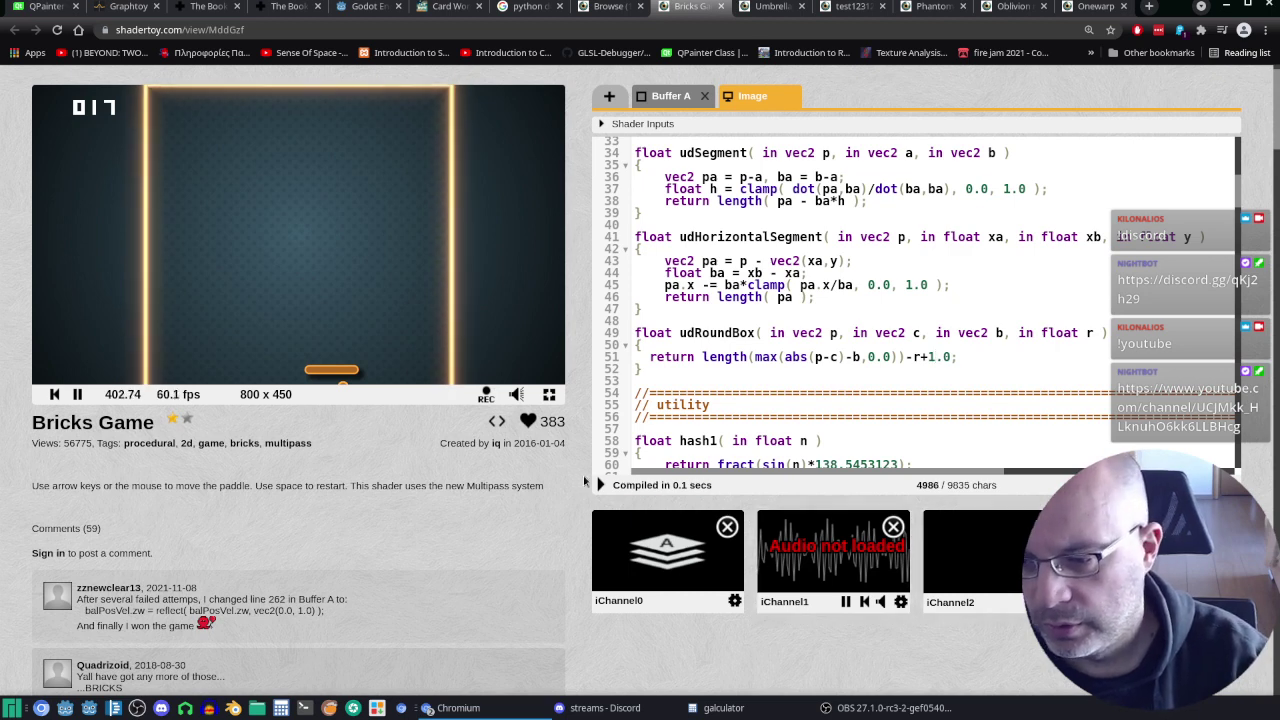
{"action": "left_click", "coordinate": [597, 484]}
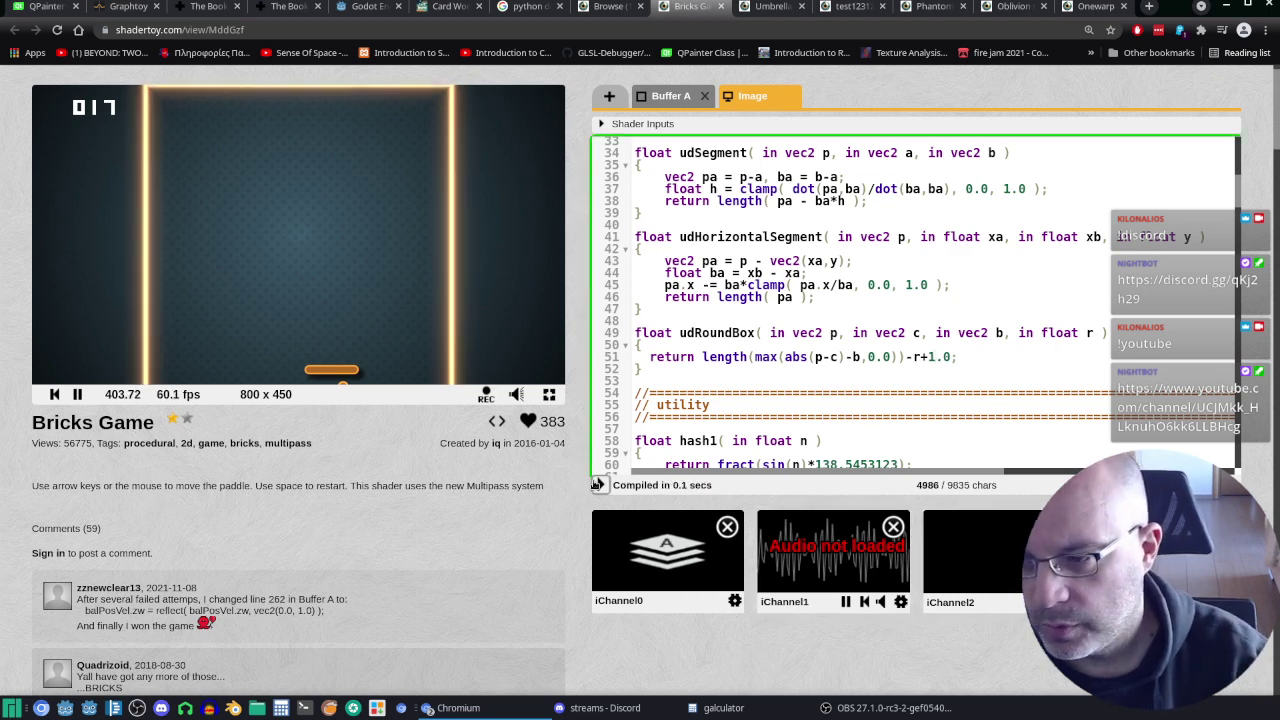
{"action": "left_click", "coordinate": [599, 484]}
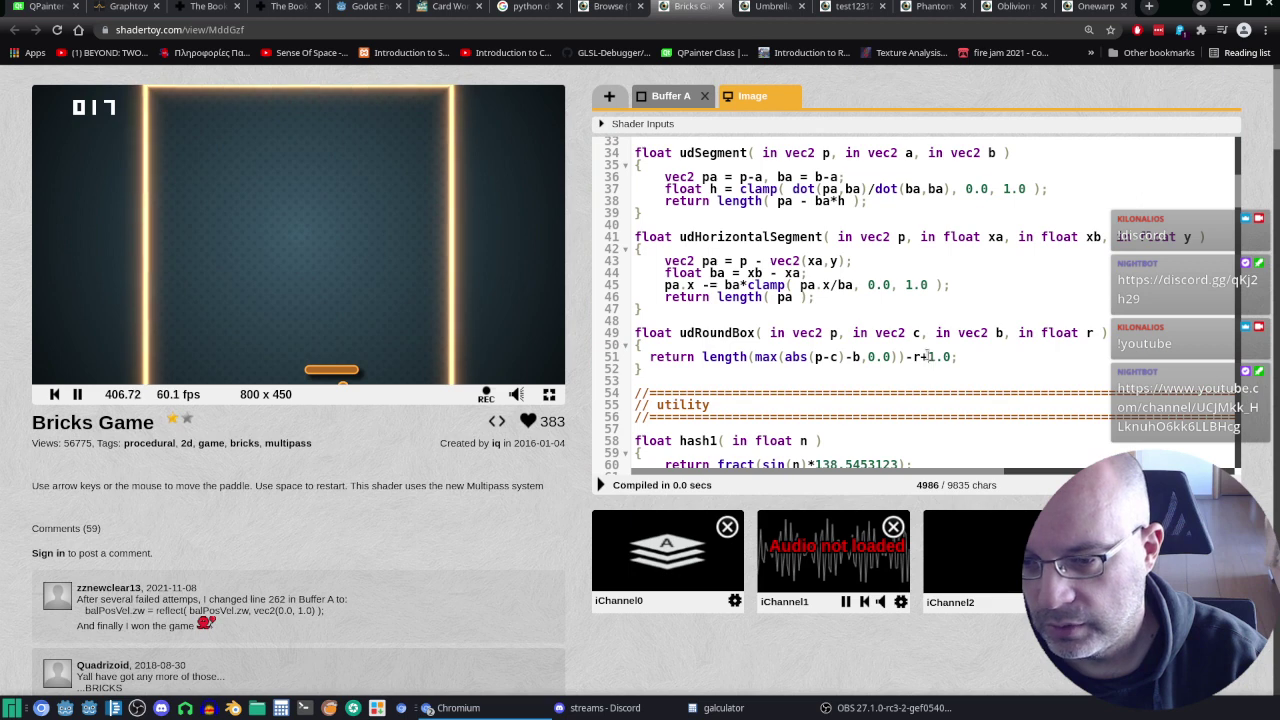
{"action": "key", "text": "Delete"}
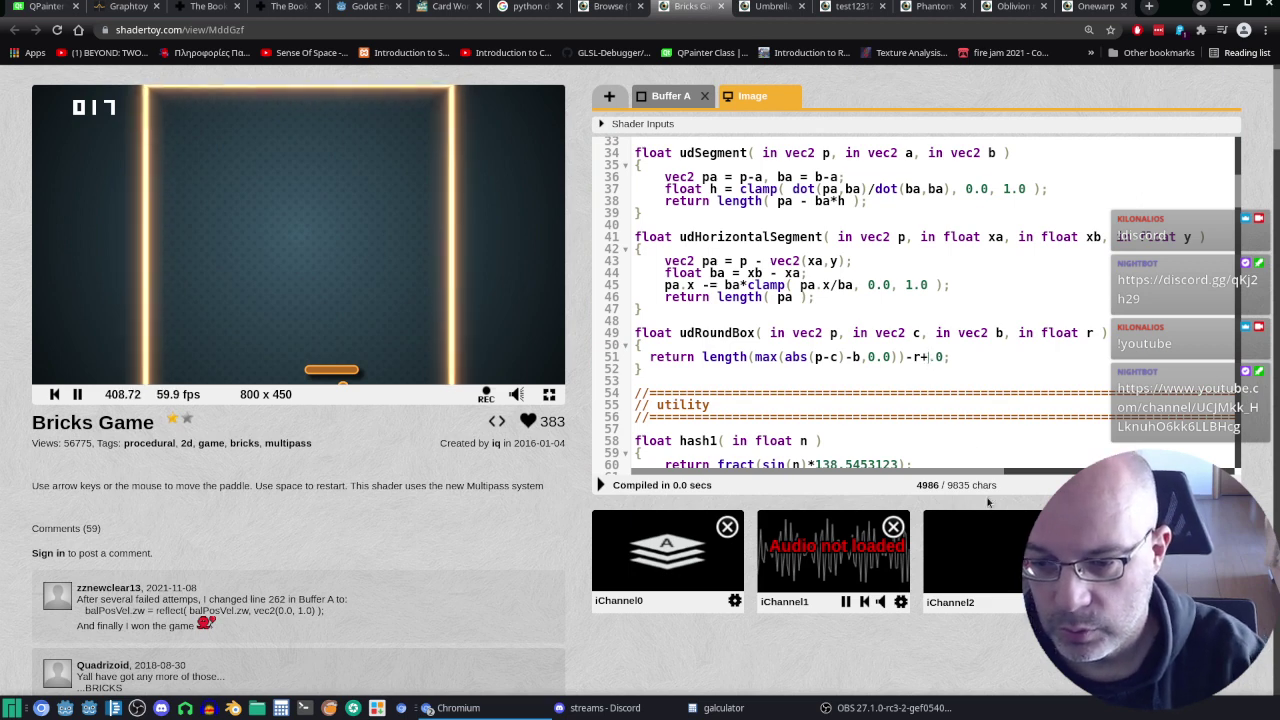
{"action": "type", "text": "0"}
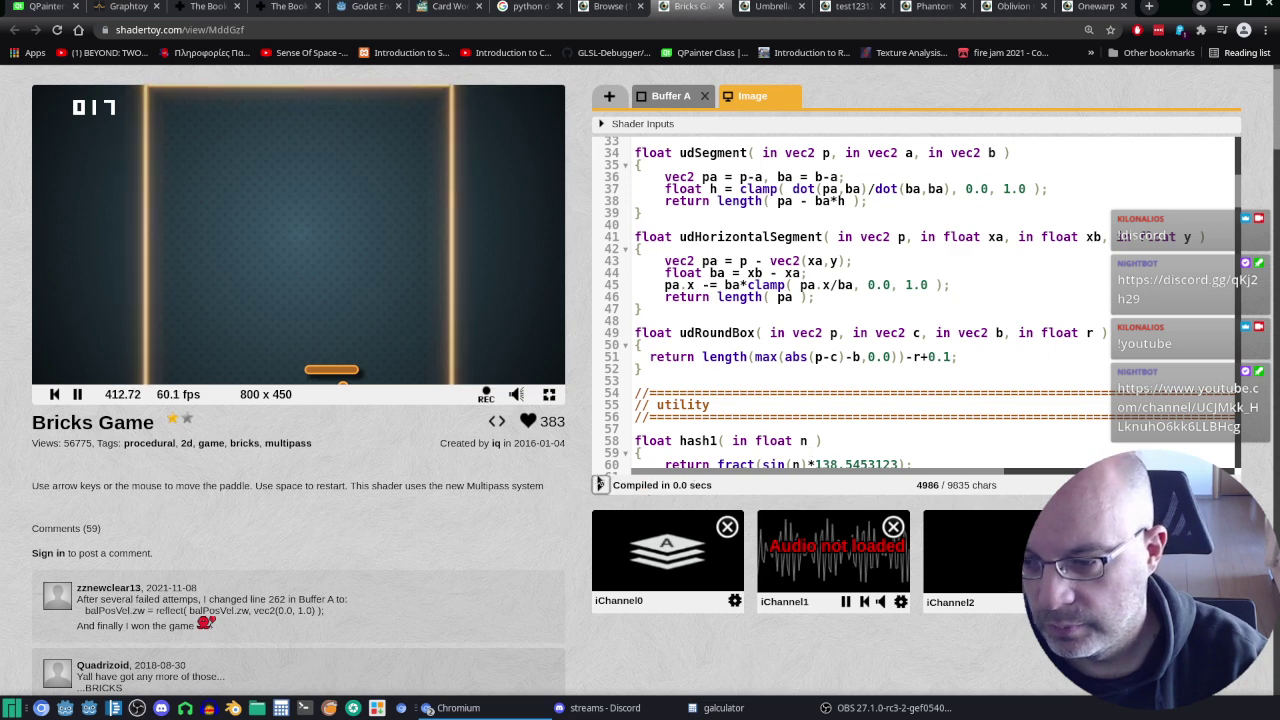
{"action": "left_click", "coordinate": [600, 484]}
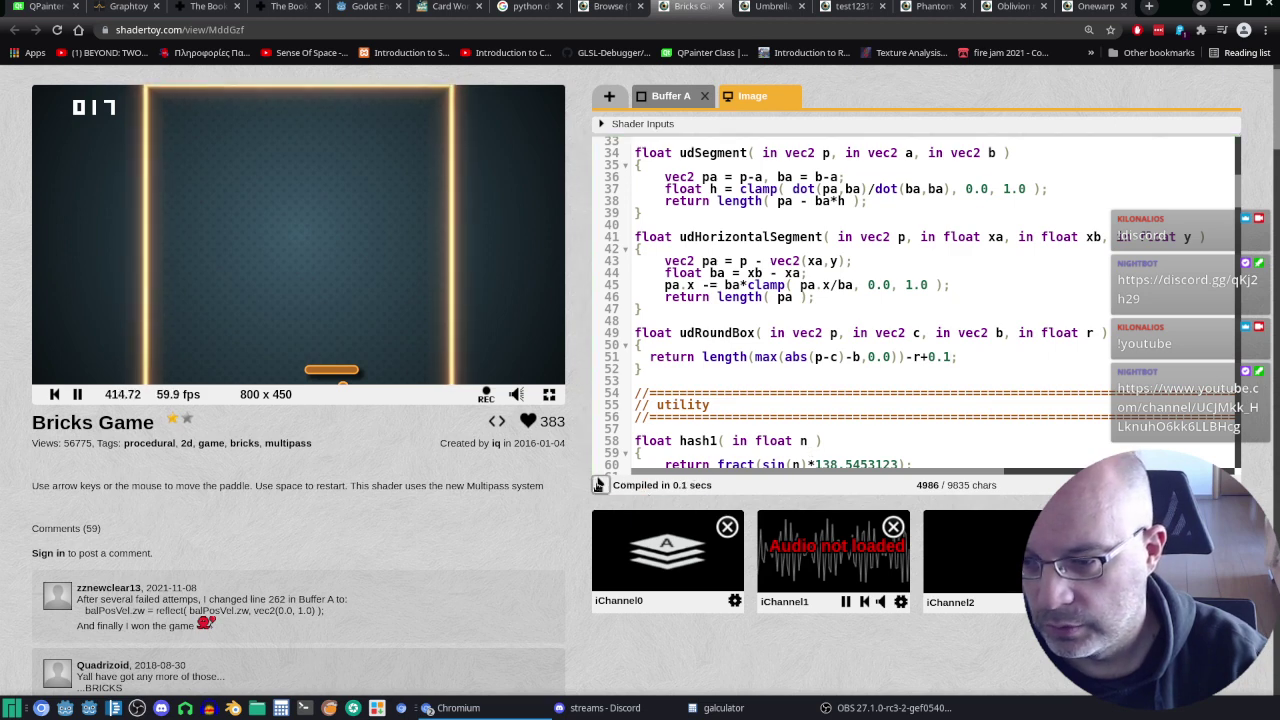
{"action": "left_click", "coordinate": [599, 484]}
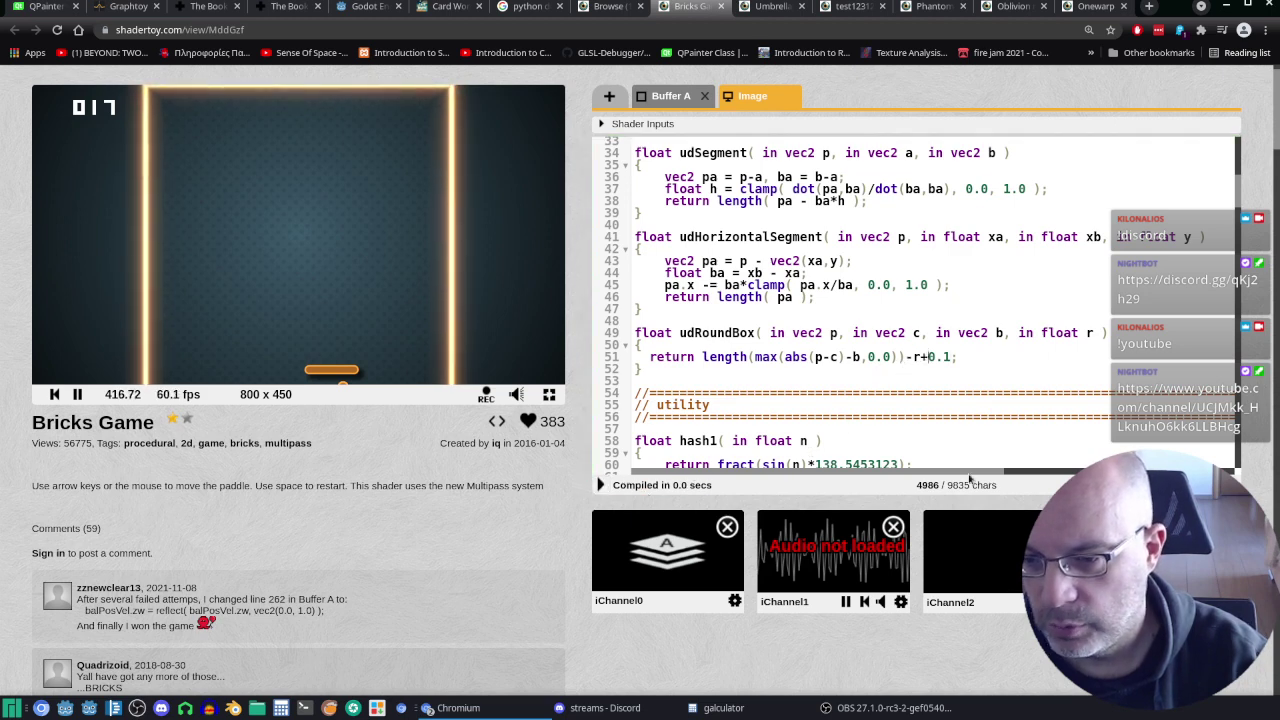
{"action": "key", "text": "BackSpace"}
{"action": "key", "text": "BackSpace"}
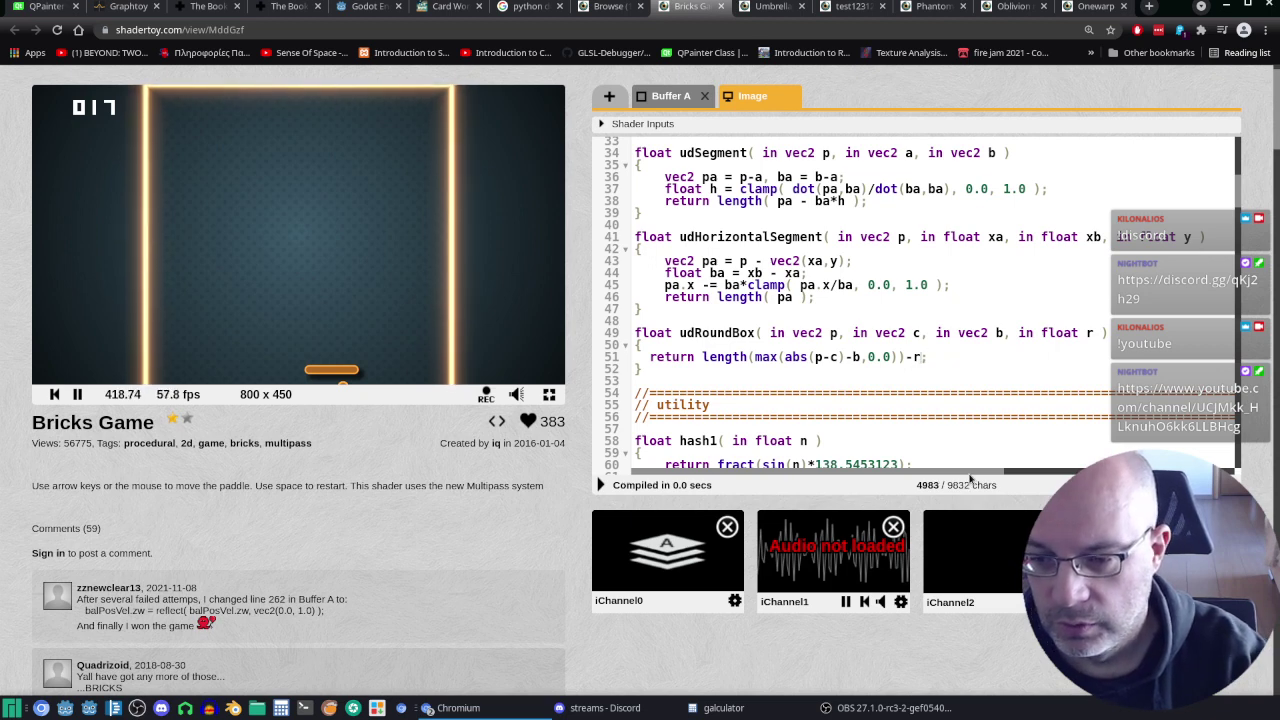
Step: Recompile the original brick shape, then try udRoundBox offsets of +0.01 and +0.001
{"action": "left_click", "coordinate": [601, 485]}
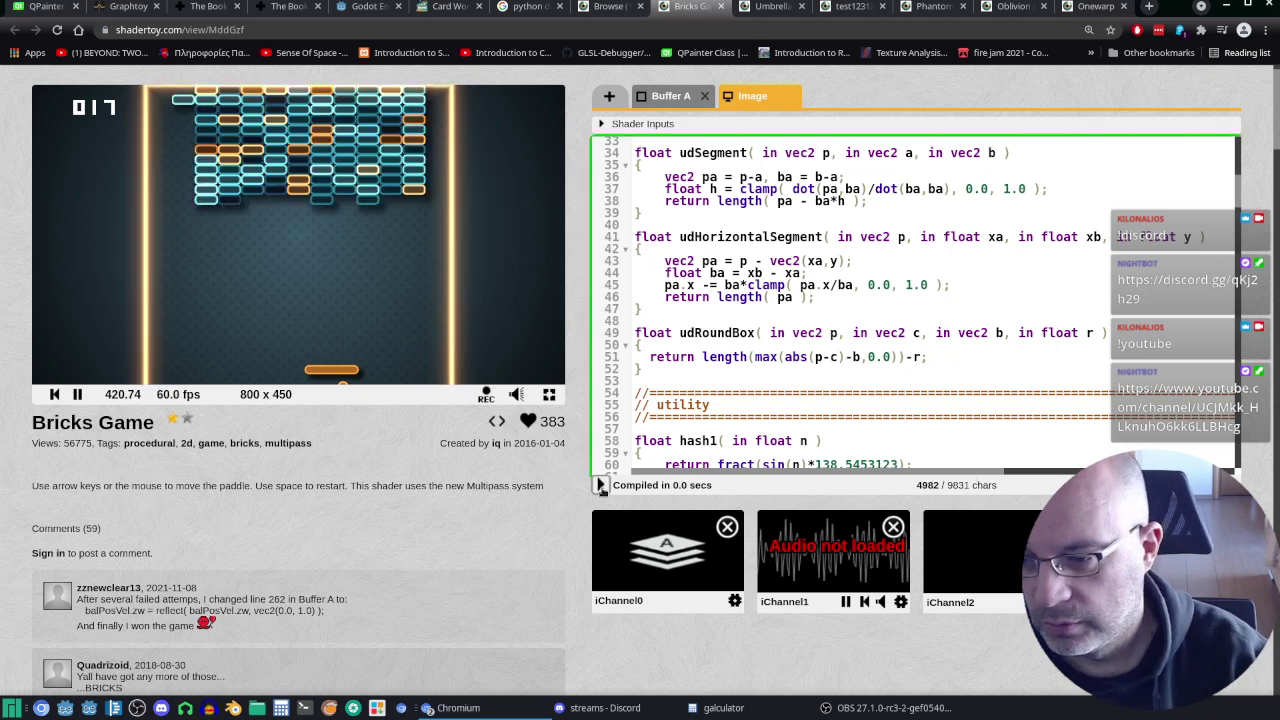
{"action": "type", "text": "+0"}
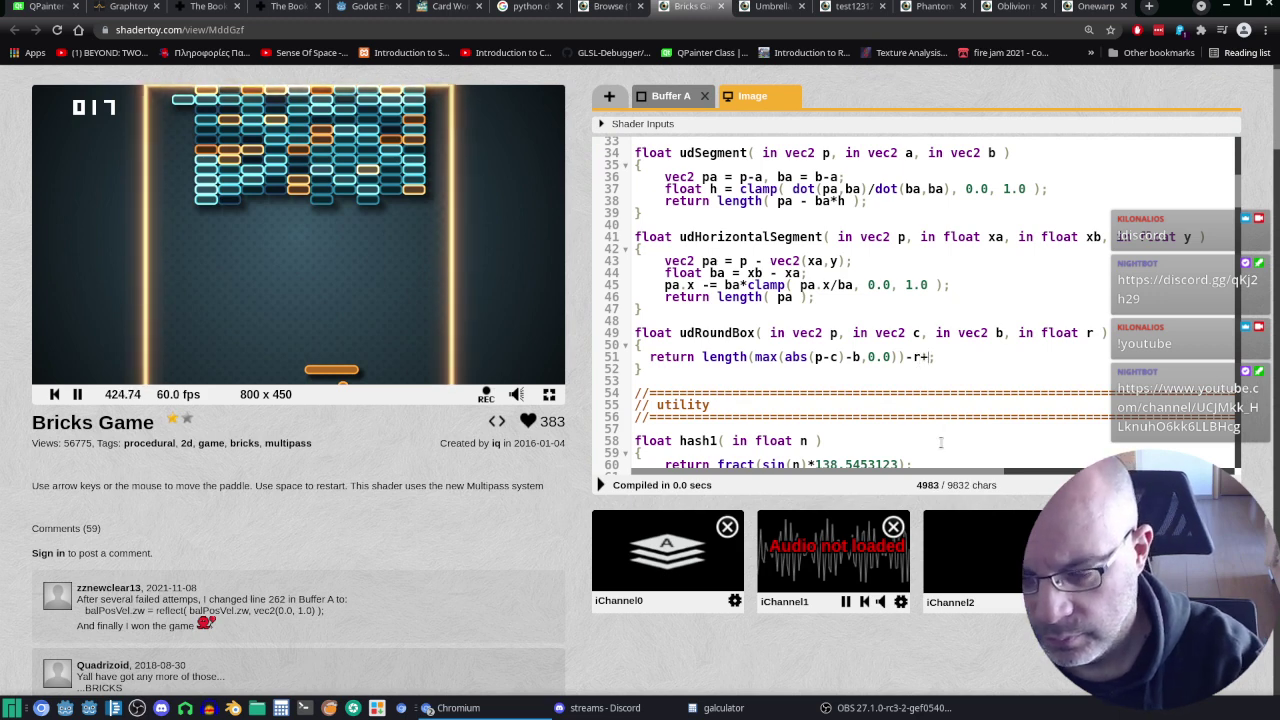
{"action": "type", "text": ".01"}
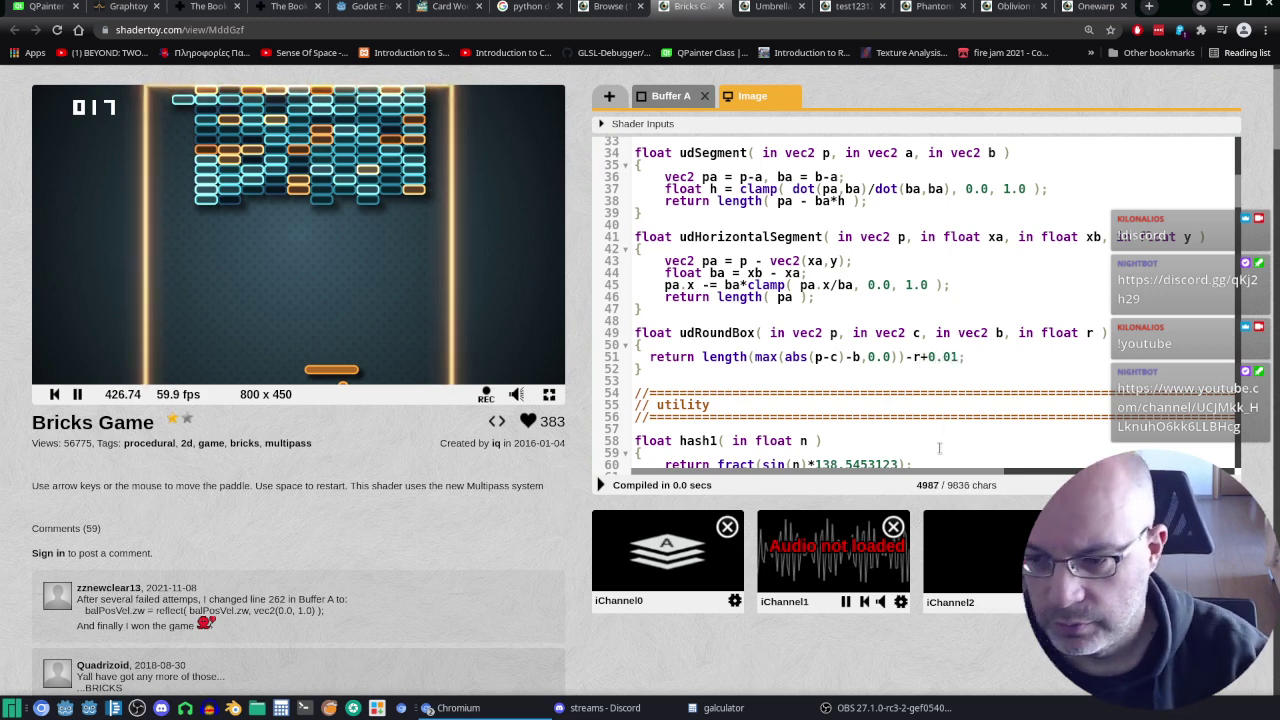
{"action": "left_click", "coordinate": [599, 486]}
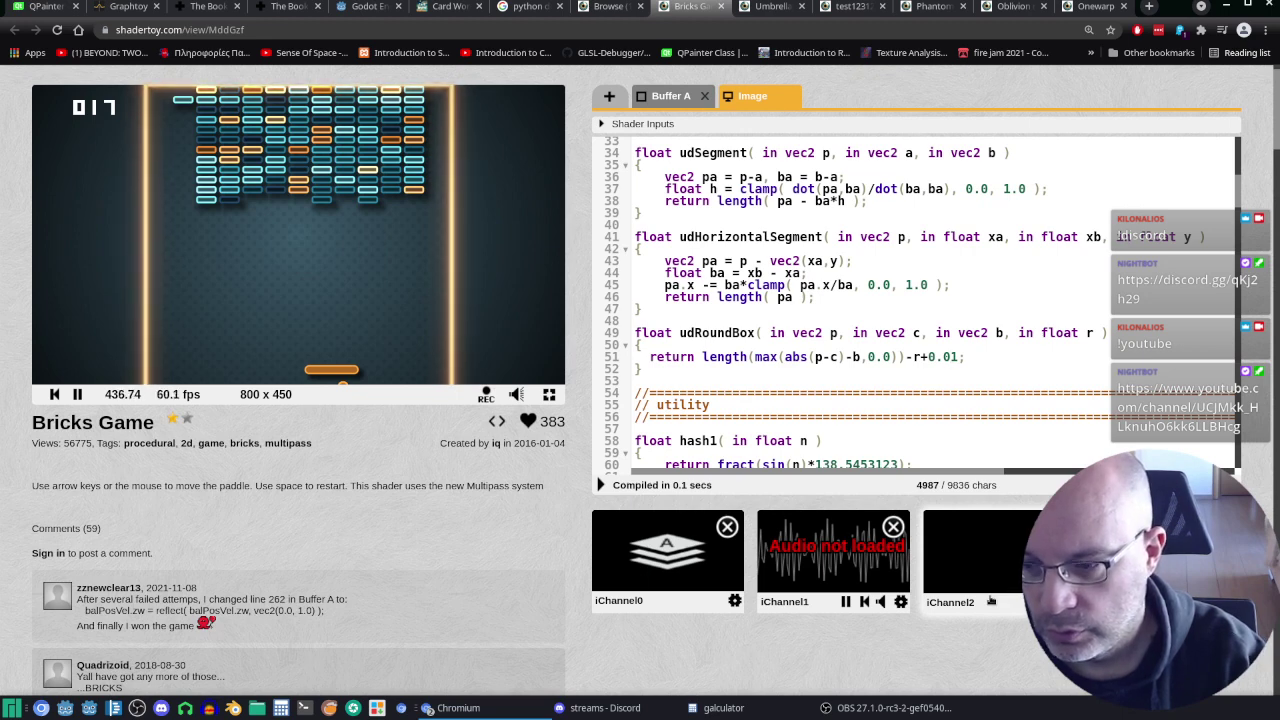
{"action": "type", "text": "0"}
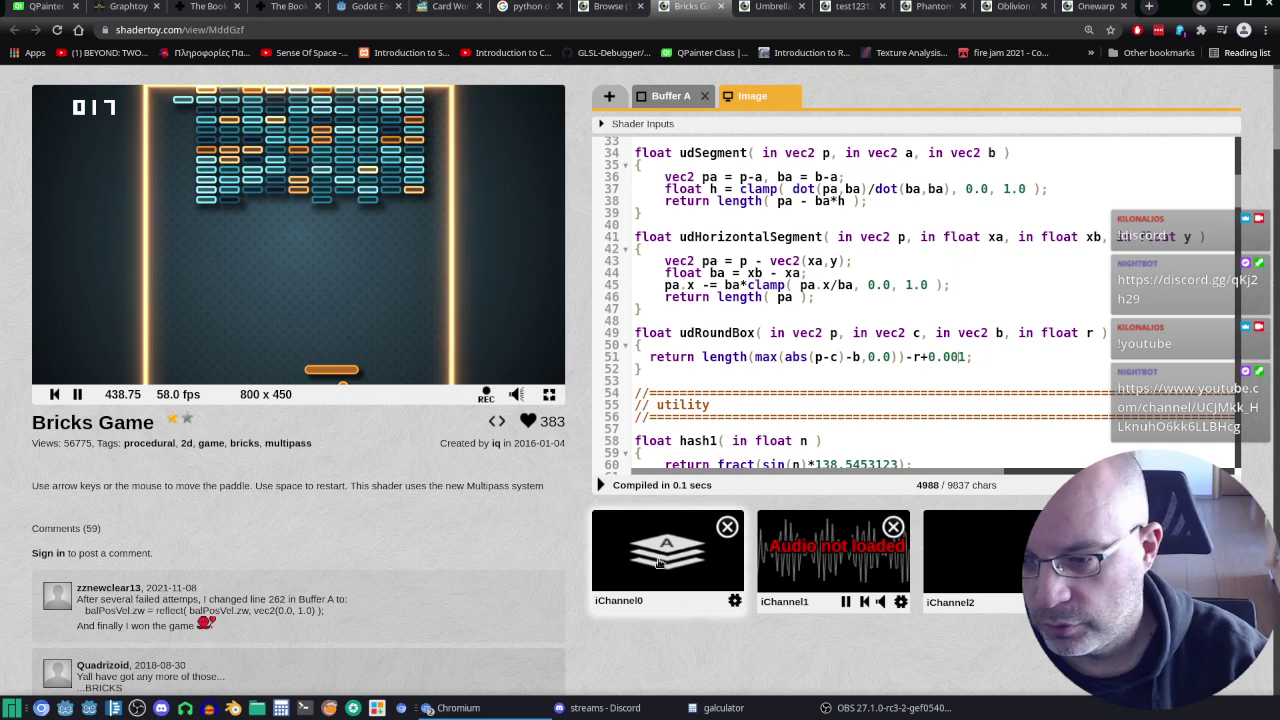
{"action": "left_click", "coordinate": [599, 484]}
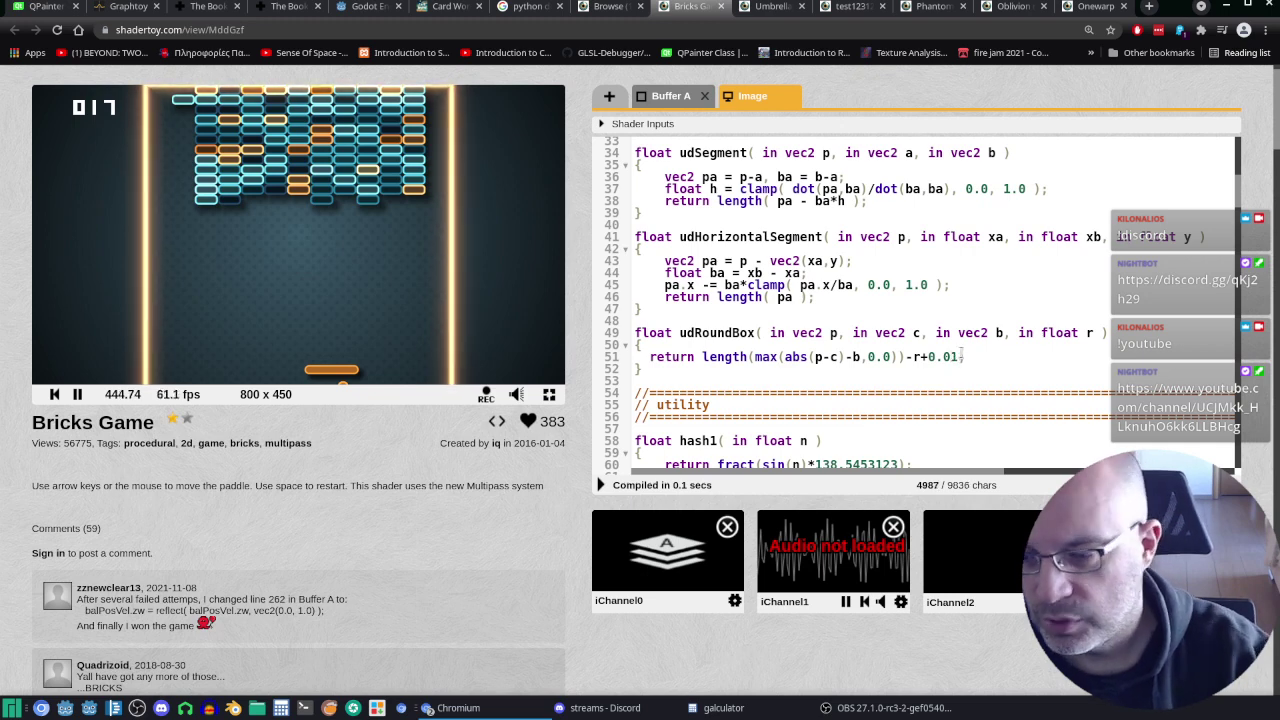
{"action": "left_click", "coordinate": [601, 486]}
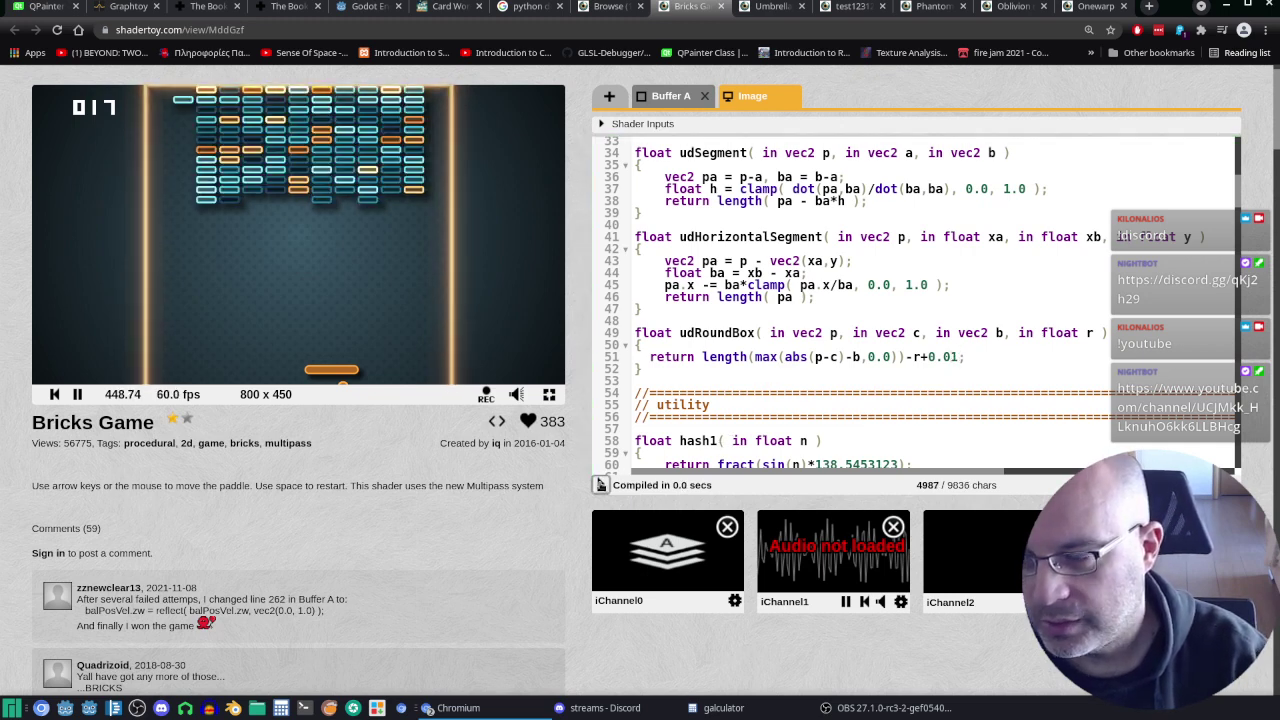
Step: Try udRoundBox offsets of 0.02 and 0.03 on line 51, recompiling each
{"action": "left_click", "coordinate": [957, 357]}
{"action": "key", "text": "BackSpace"}
{"action": "type", "text": "2"}
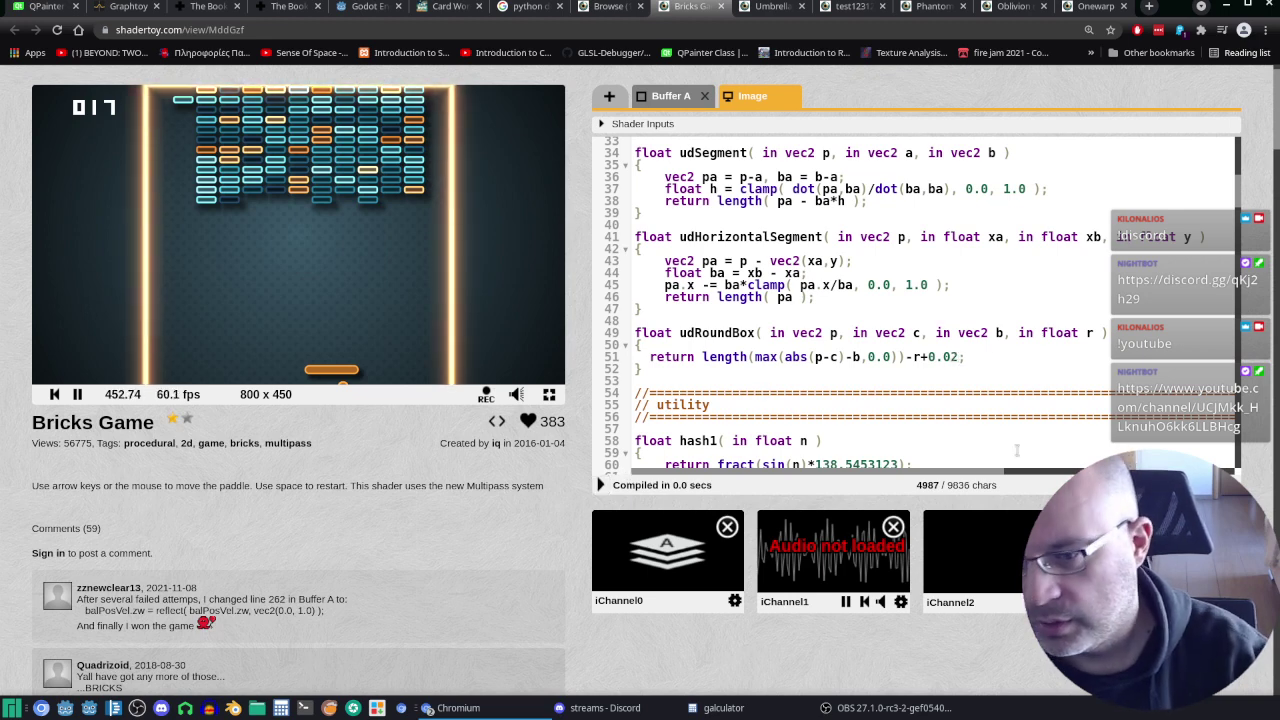
{"action": "left_click", "coordinate": [601, 485]}
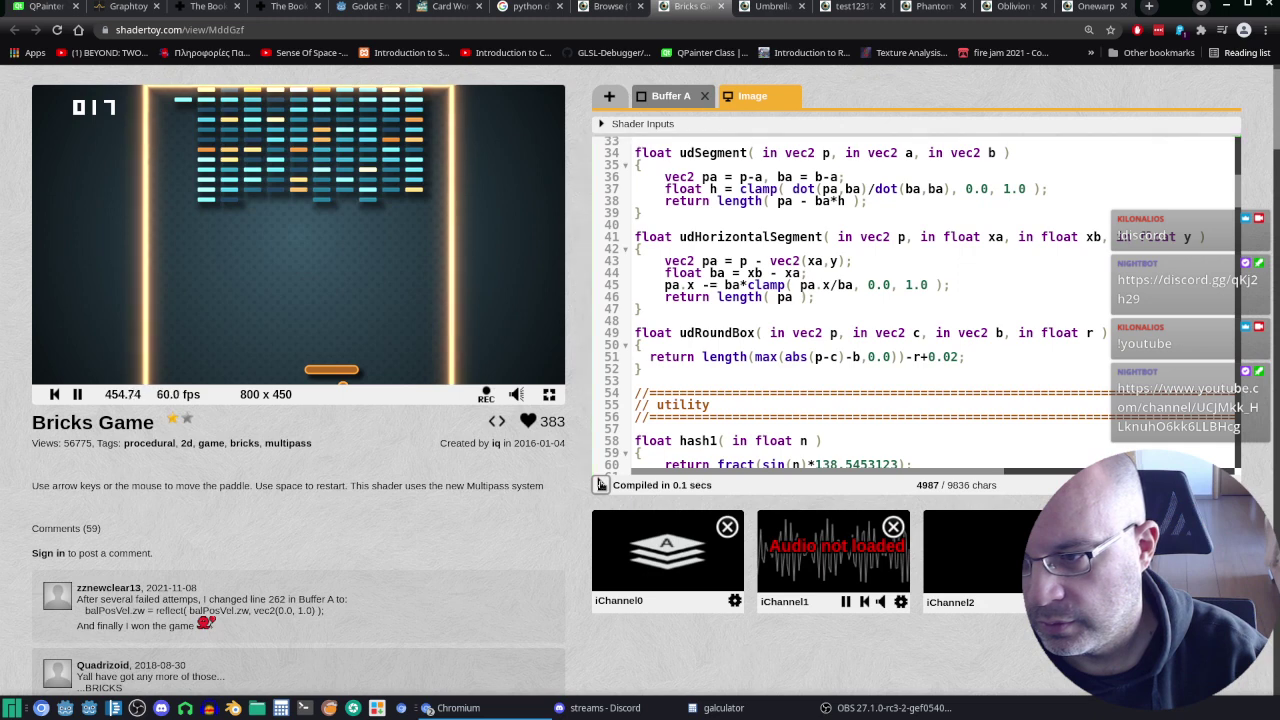
{"action": "left_click", "coordinate": [957, 357]}
{"action": "key", "text": "BackSpace"}
{"action": "type", "text": "3"}
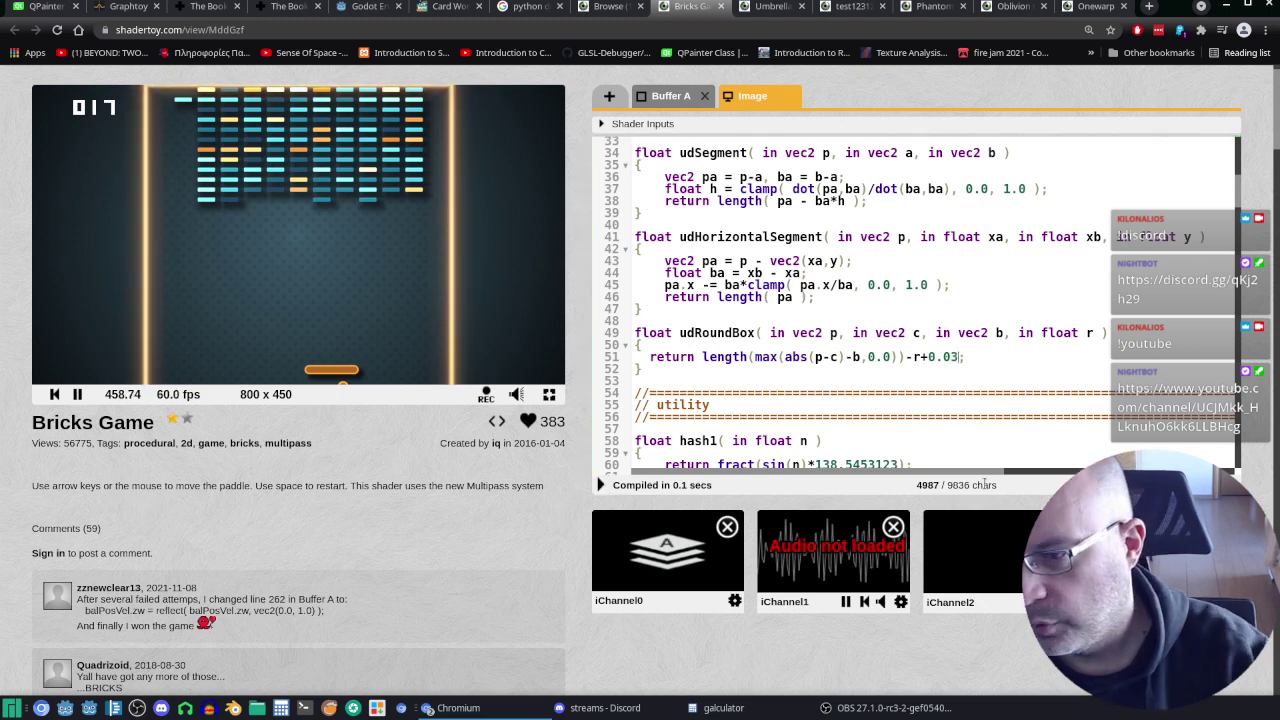
{"action": "left_click", "coordinate": [601, 485]}
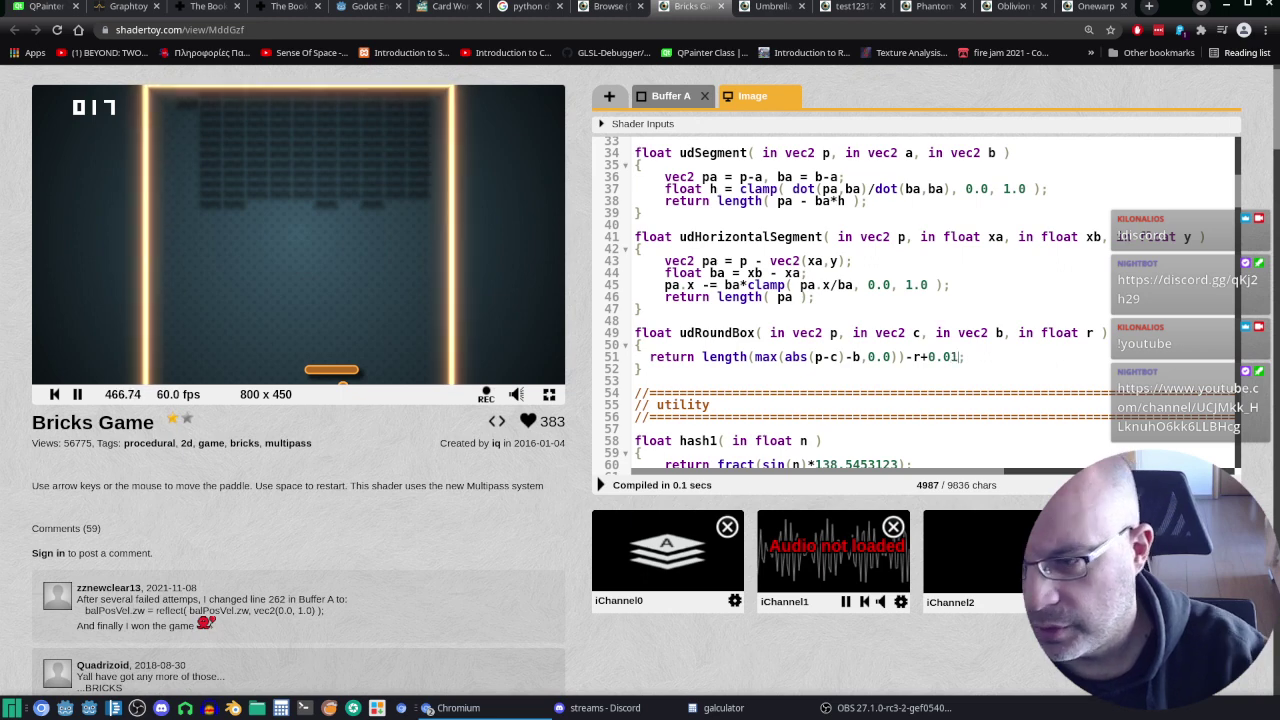
Step: Compare udRoundBox offsets of 0.01 and 0.02, recompiling each
{"action": "type", "text": "1"}
{"action": "left_click", "coordinate": [599, 484]}
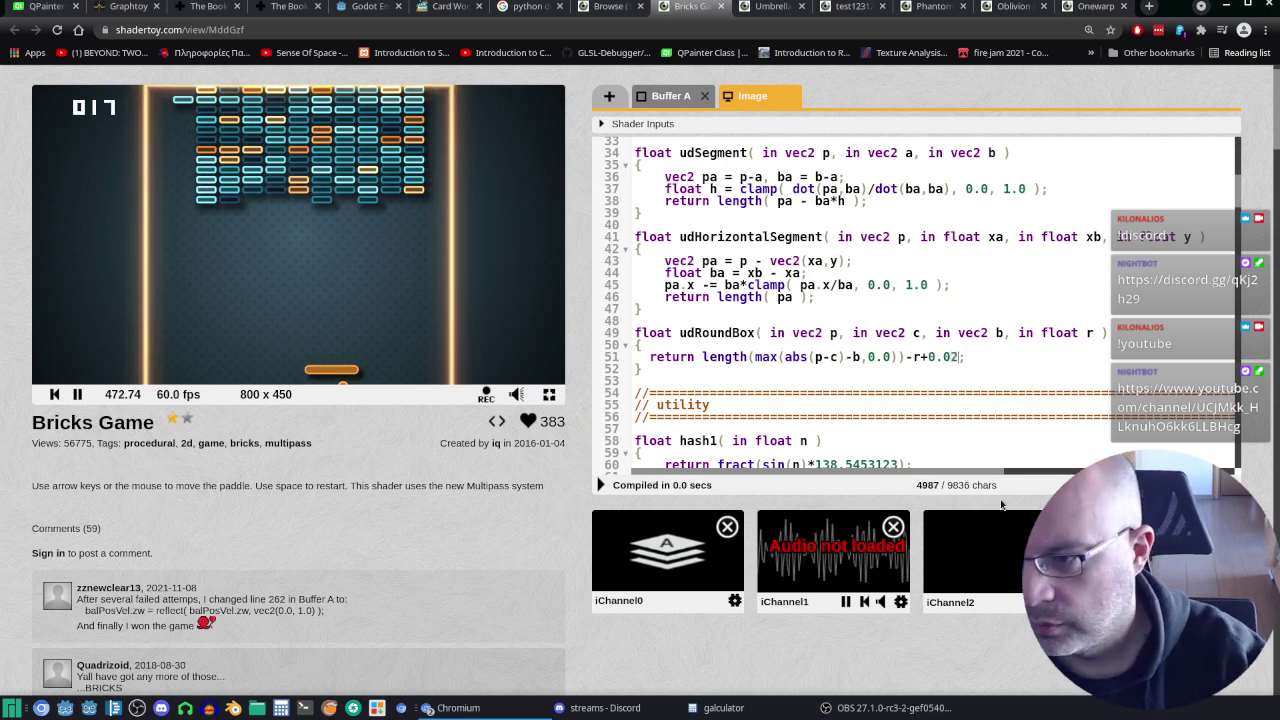
{"action": "key", "text": "BackSpace"}
{"action": "type", "text": "2"}
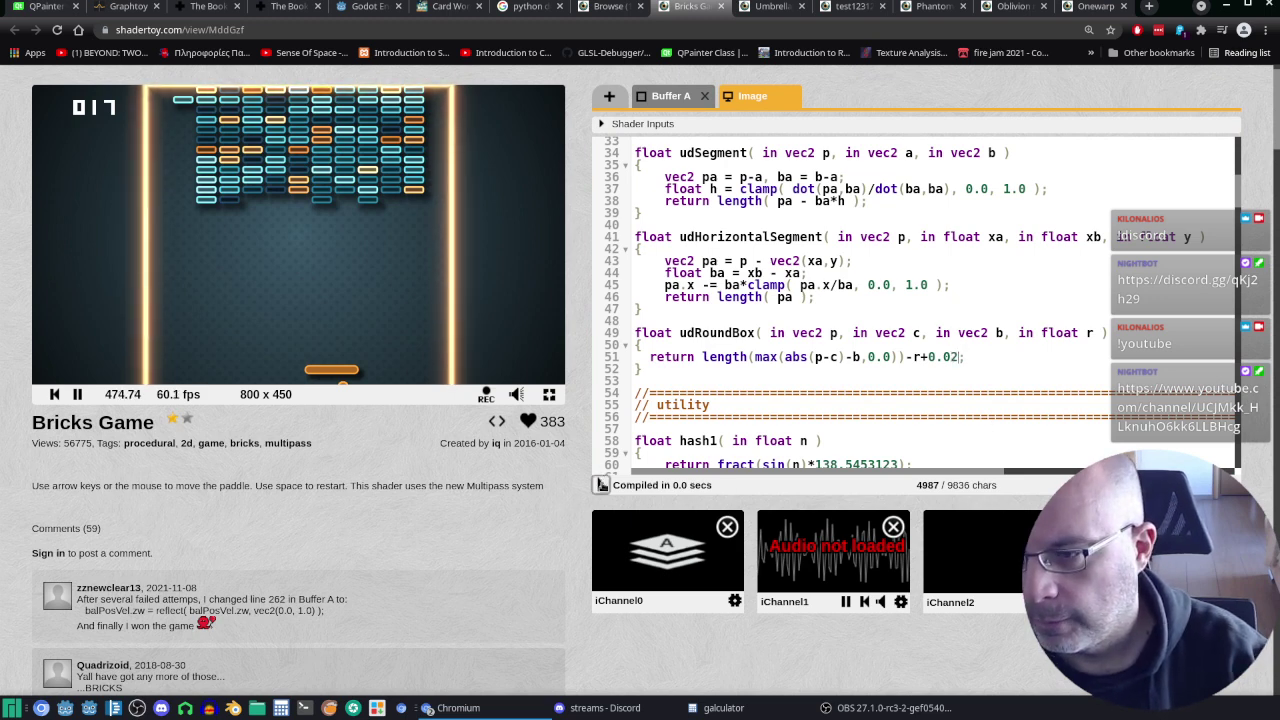
{"action": "left_click", "coordinate": [601, 485]}
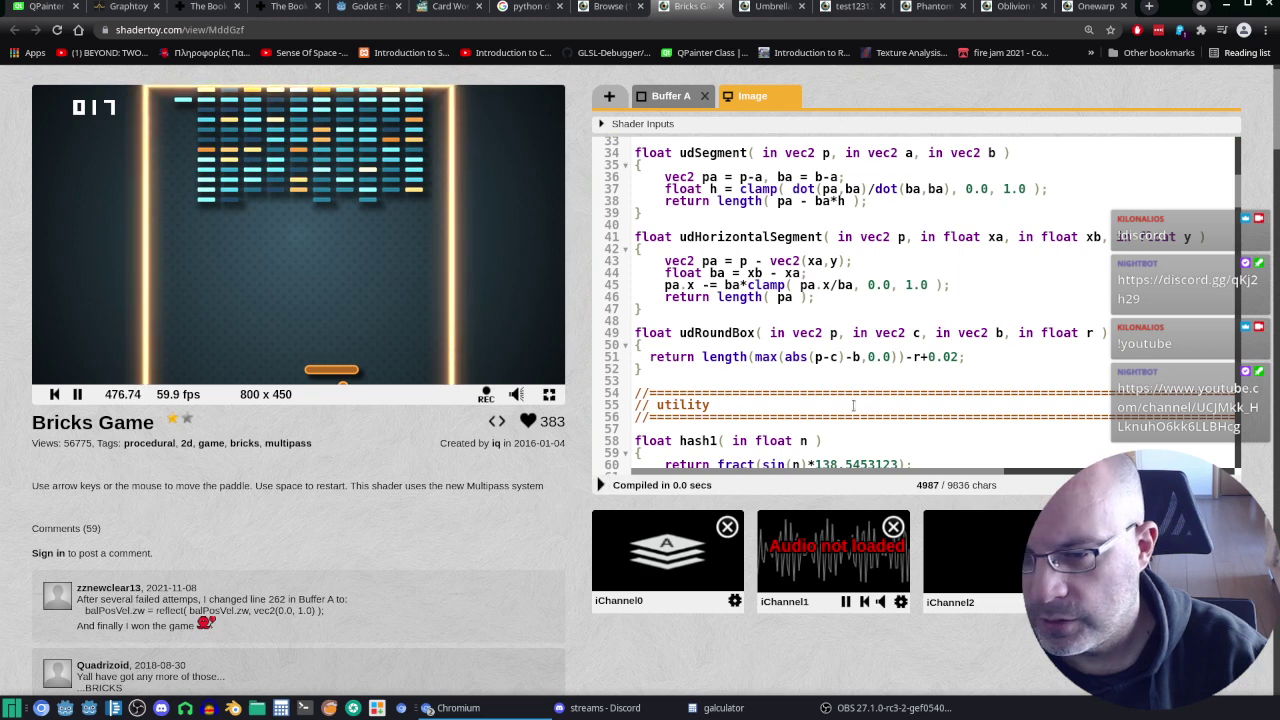
{"action": "key", "text": "BackSpace"}
Step: Try 0.01 and 0.001 again, then remove the offset so udRoundBox returns length(...)-r
{"action": "type", "text": "1"}
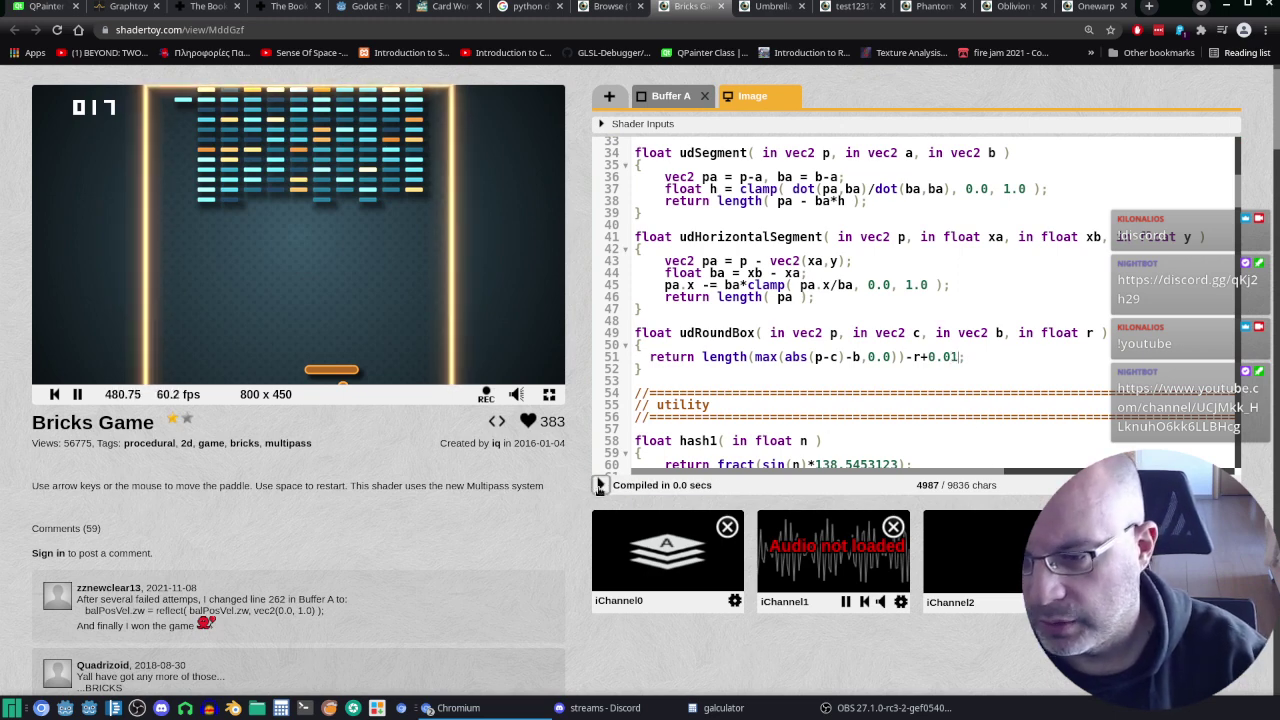
{"action": "left_click", "coordinate": [601, 485]}
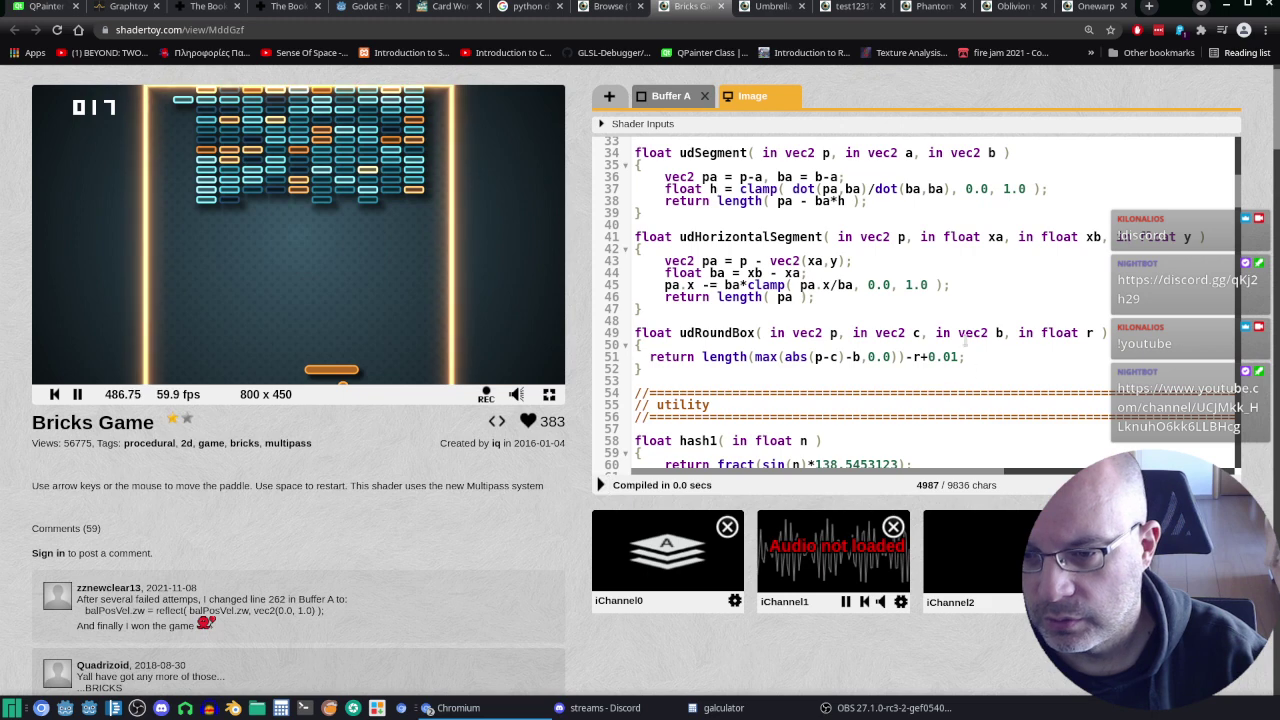
{"action": "type", "text": "0"}
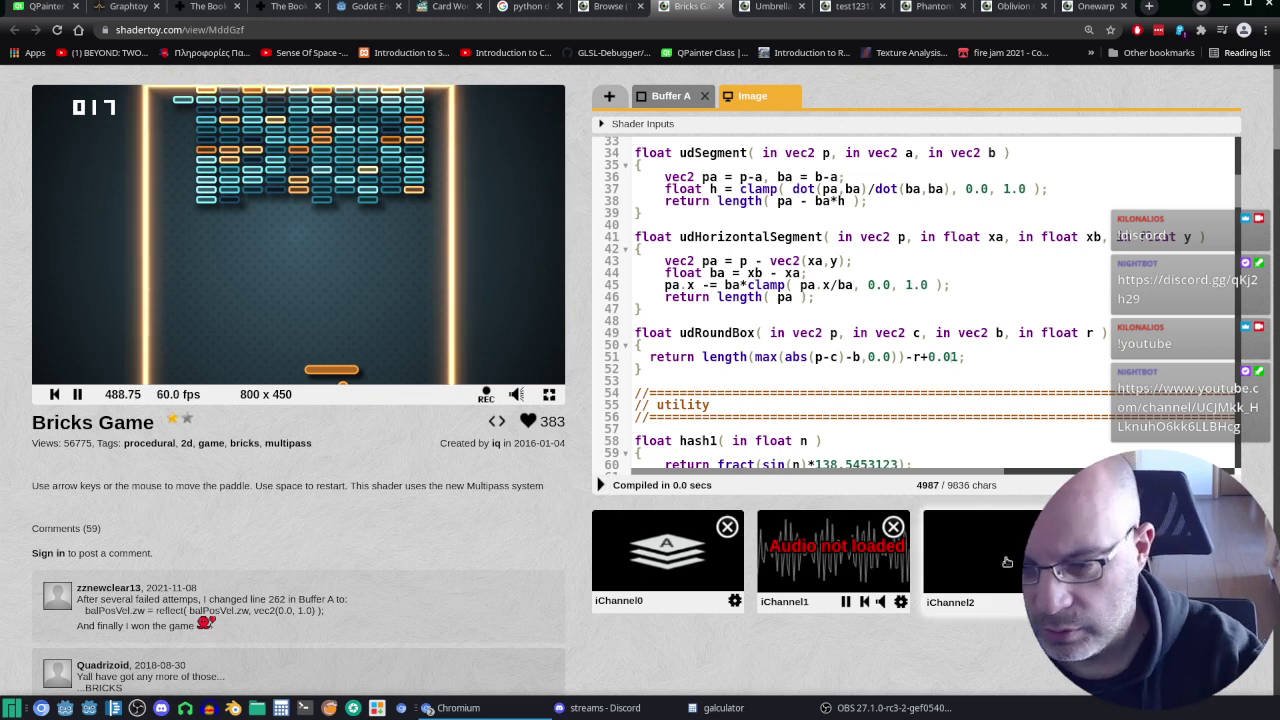
{"action": "left_click", "coordinate": [598, 485]}
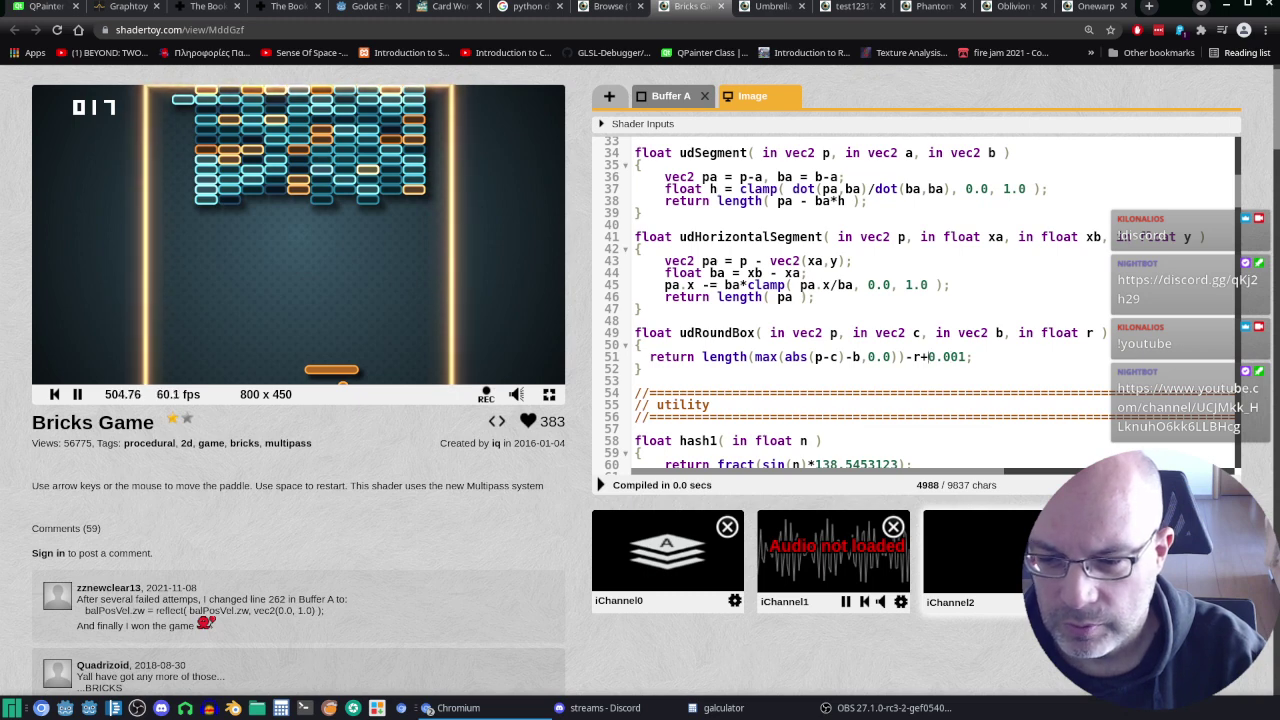
{"action": "key", "text": "BackSpace"}
{"action": "key", "text": "BackSpace"}
{"action": "key", "text": "BackSpace"}
{"action": "key", "text": "BackSpace"}
{"action": "key", "text": "BackSpace"}
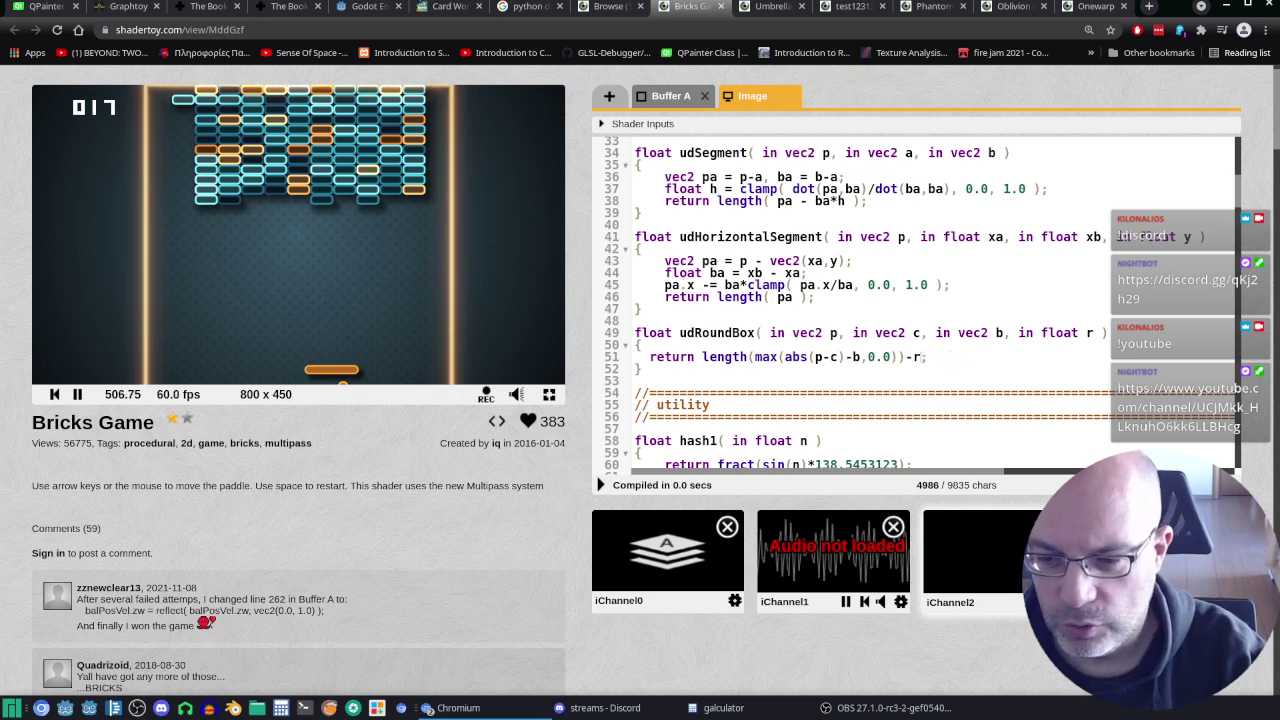
{"action": "left_click", "coordinate": [601, 485]}
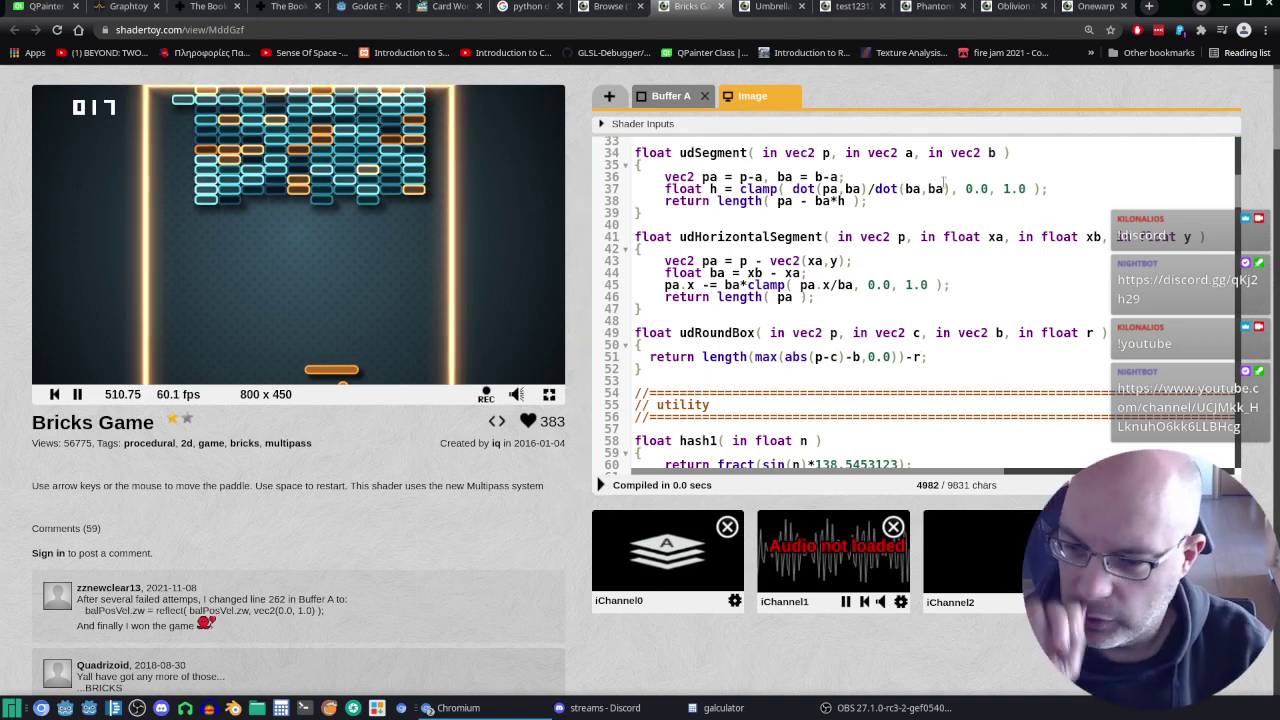
{"action": "scroll", "coordinate": [1052, 184], "scroll_direction": "down", "scroll_amount": 2}
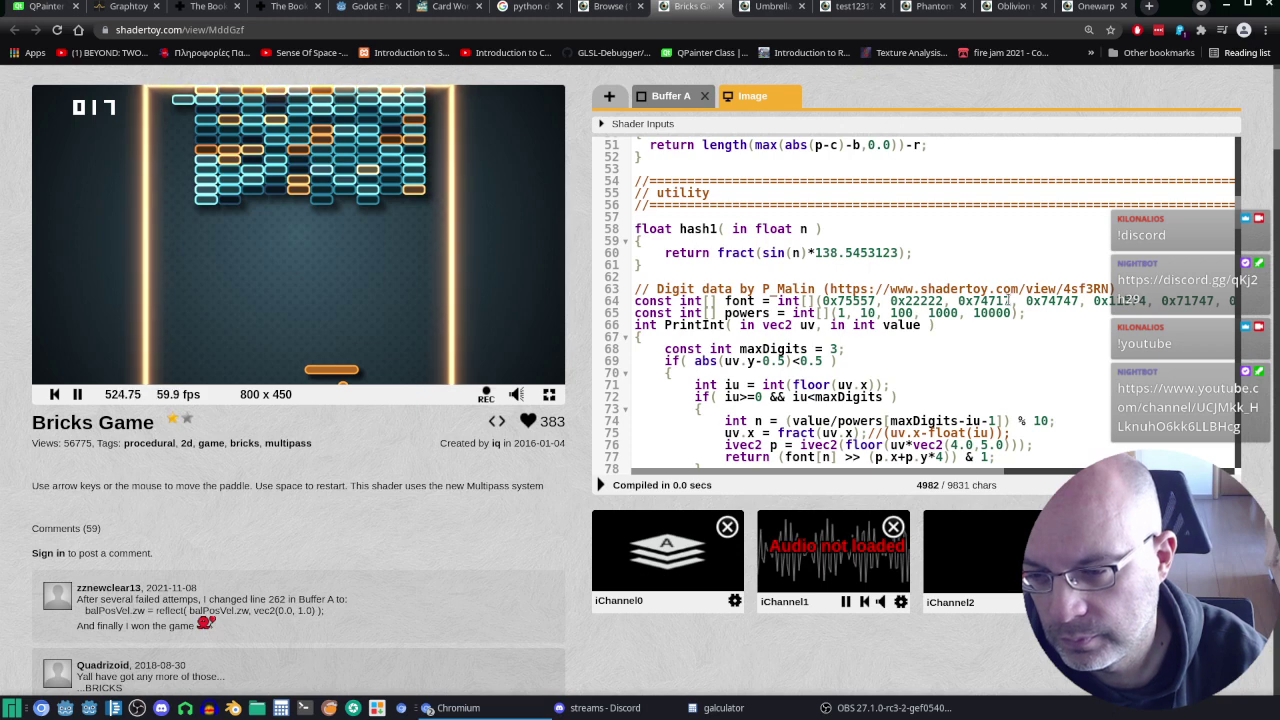
{"action": "scroll", "coordinate": [1008, 300], "scroll_direction": "down", "scroll_amount": 3}
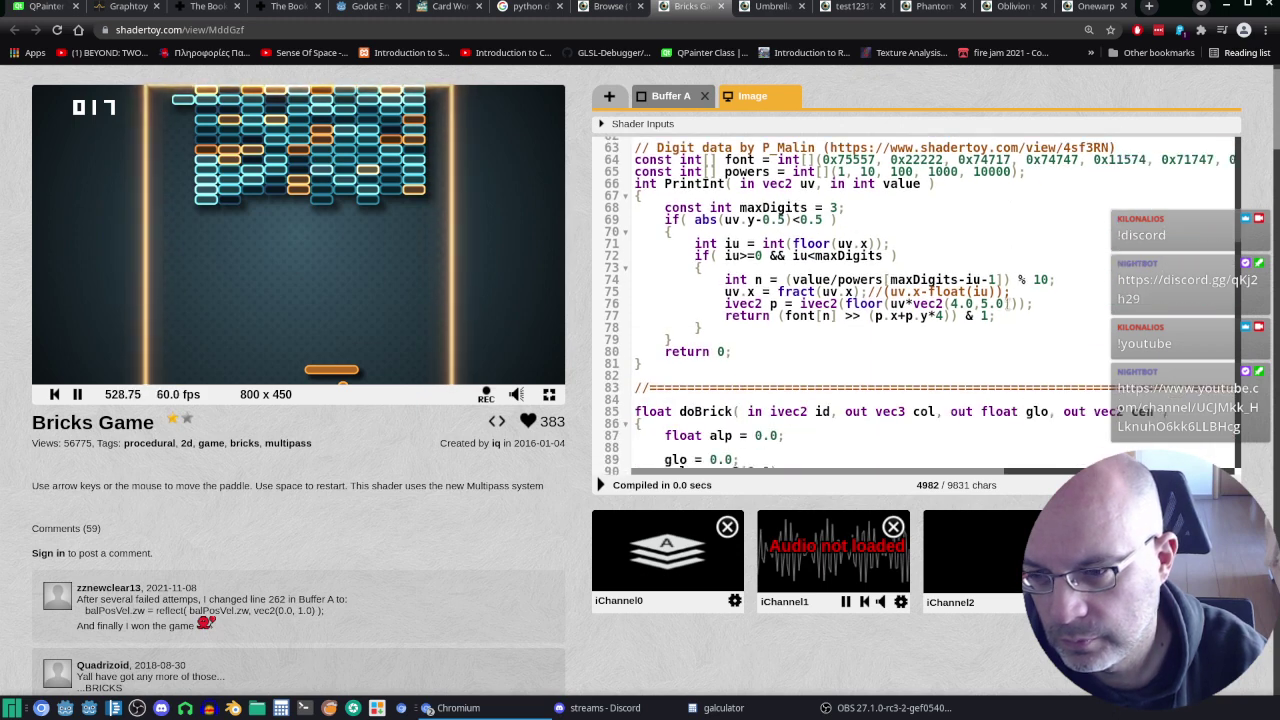
{"action": "scroll", "coordinate": [600, 210], "scroll_direction": "up", "scroll_amount": 1}
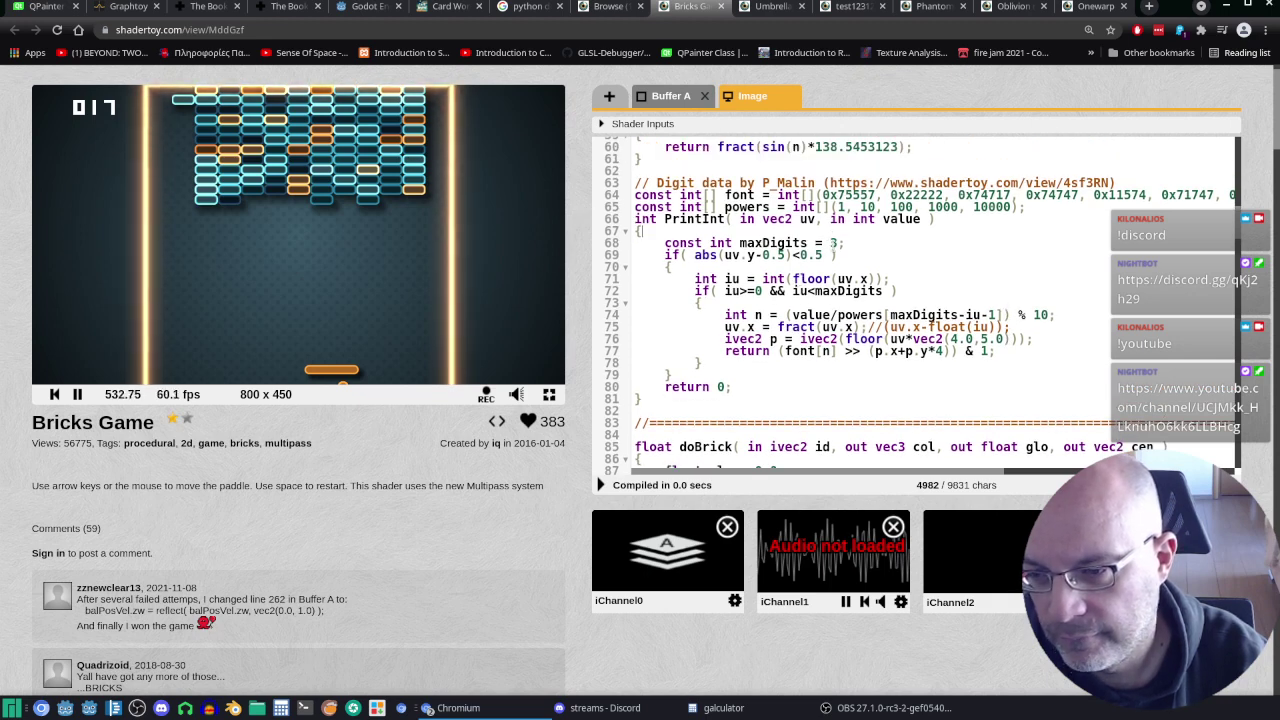
{"action": "double_click", "coordinate": [833, 243]}
{"action": "type", "text": "17"}
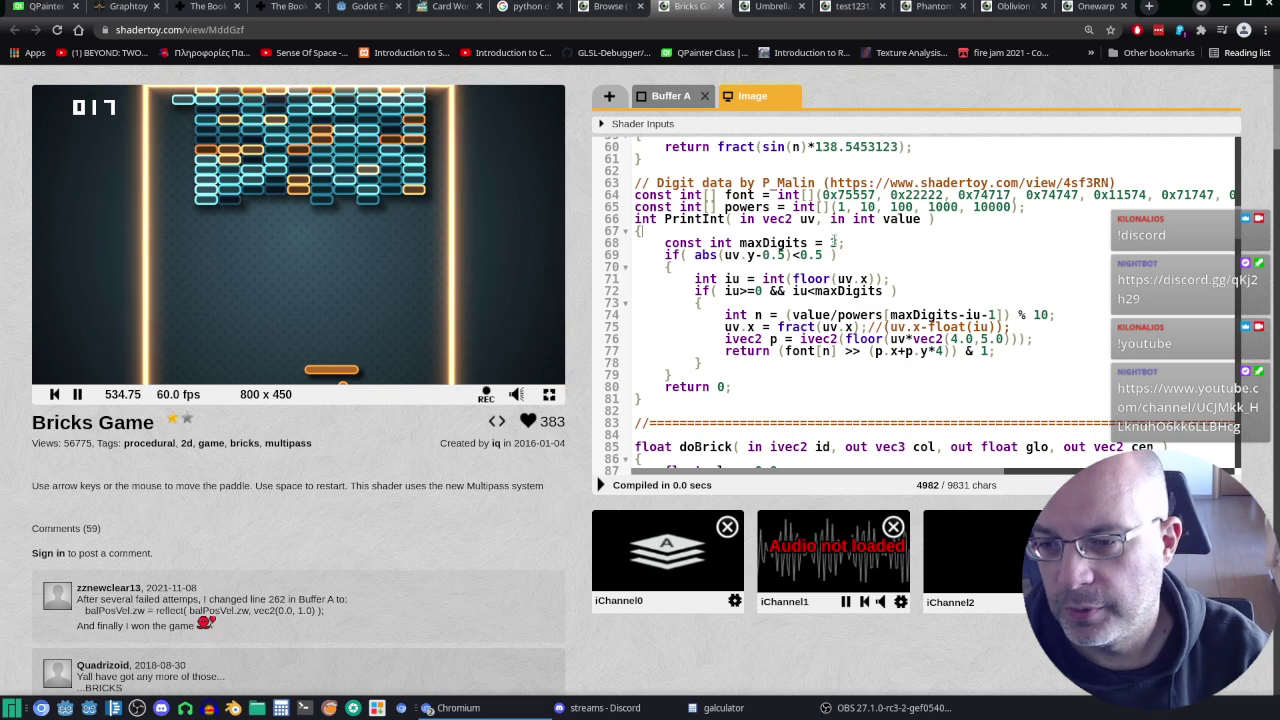
{"action": "type", "text": "4"}
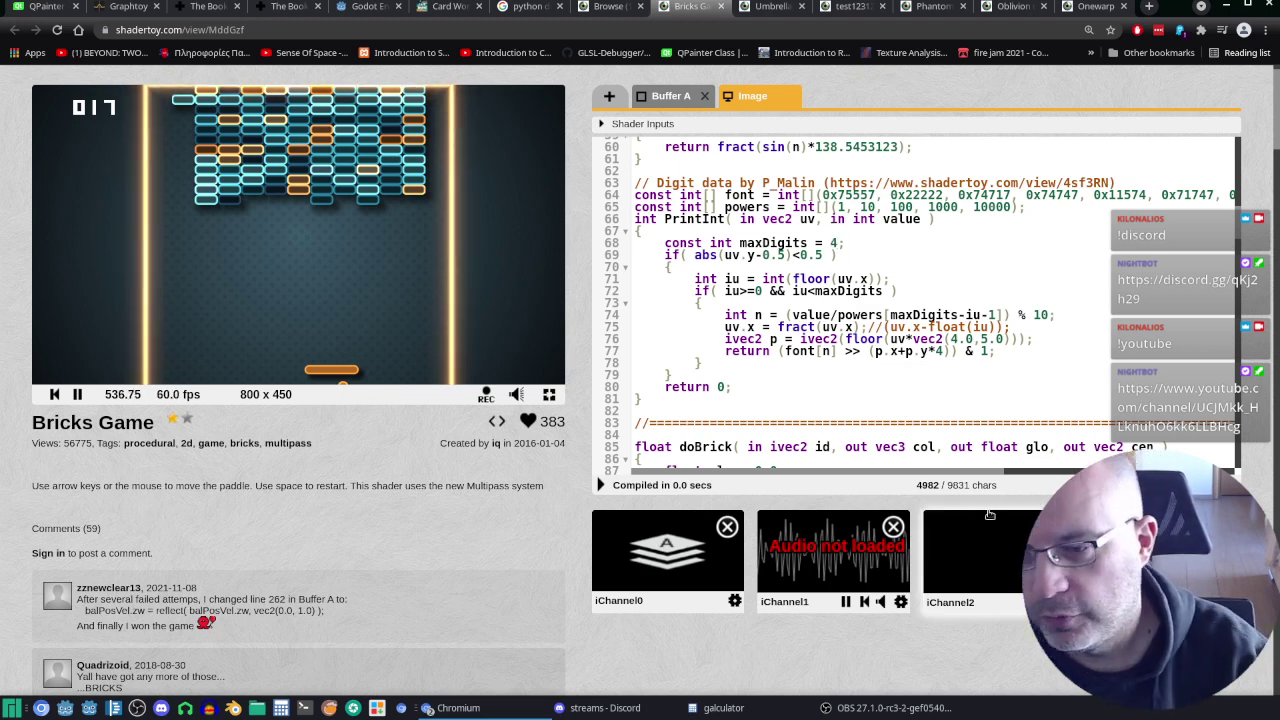
{"action": "left_click", "coordinate": [602, 484]}
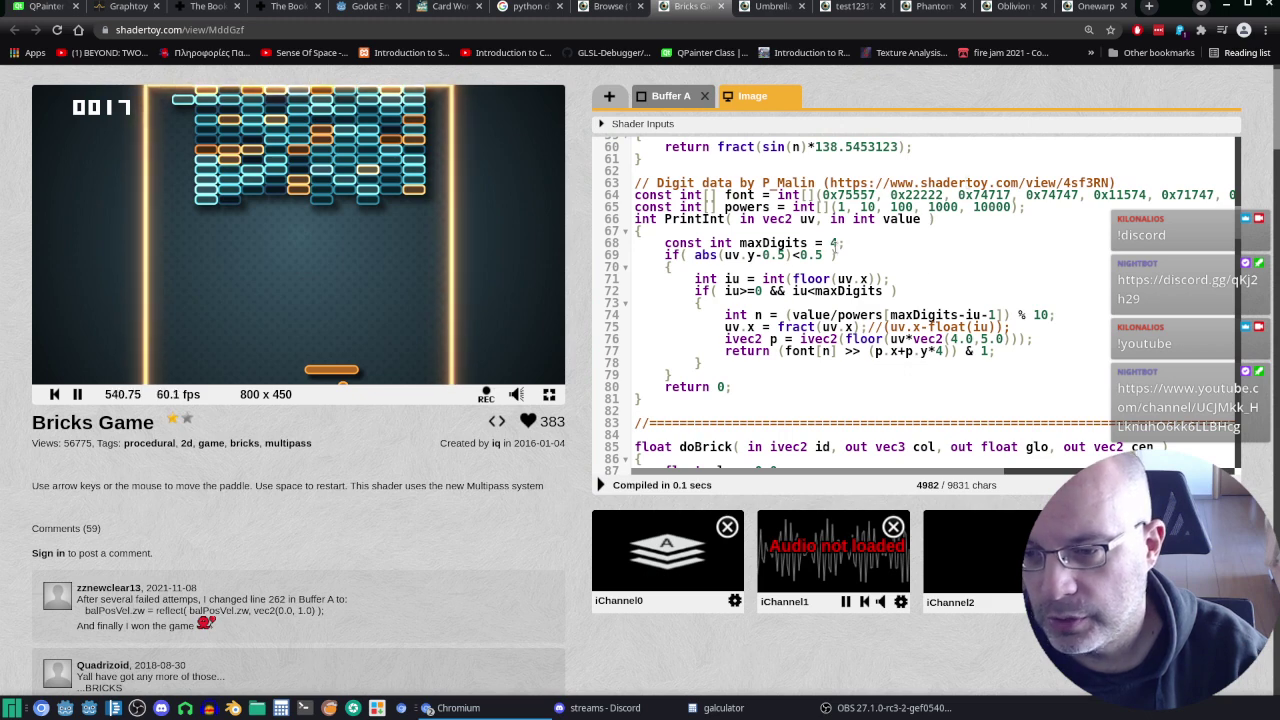
{"action": "key", "text": "BackSpace"}
{"action": "type", "text": "3"}
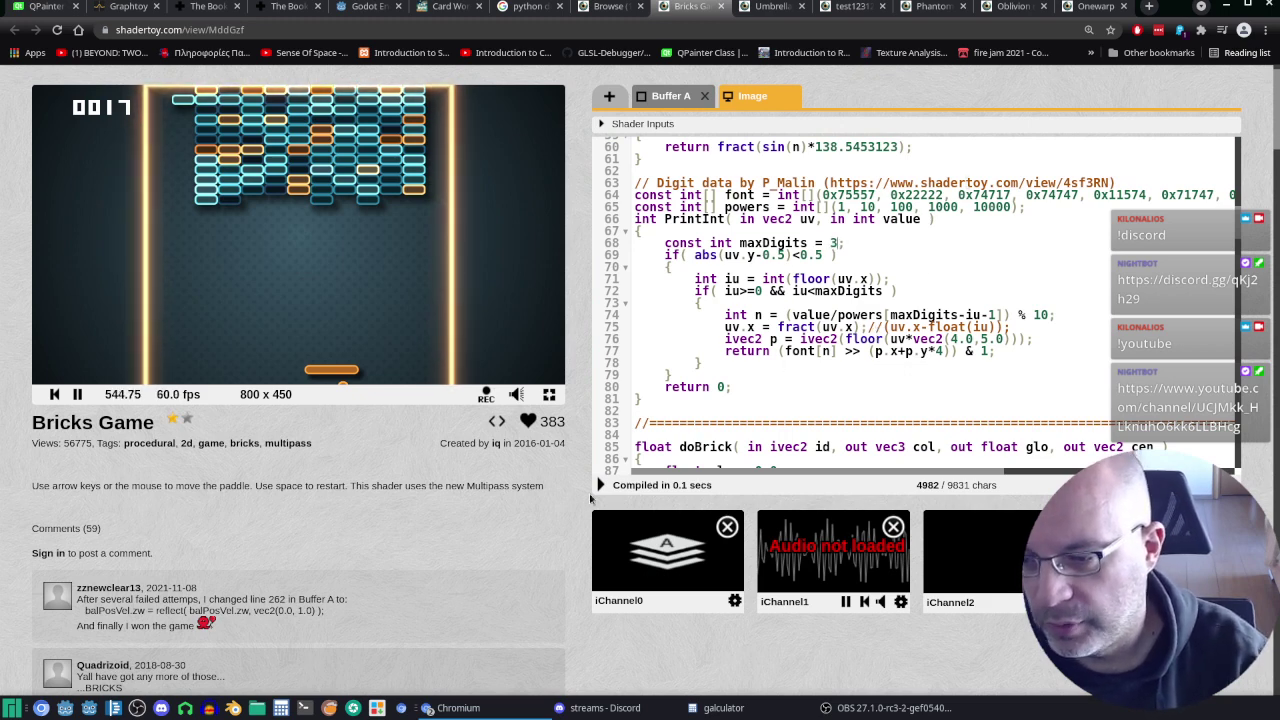
{"action": "left_click", "coordinate": [597, 484]}
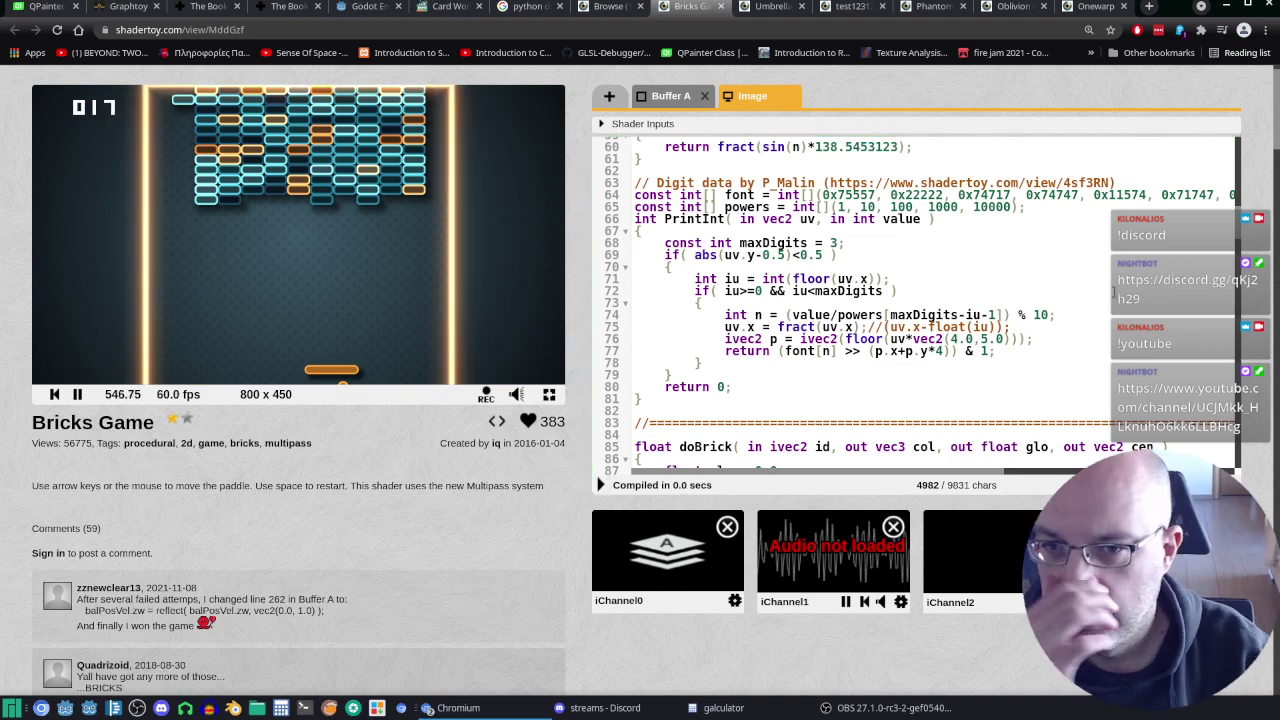
{"action": "scroll", "coordinate": [994, 274], "scroll_direction": "down", "scroll_amount": 1}
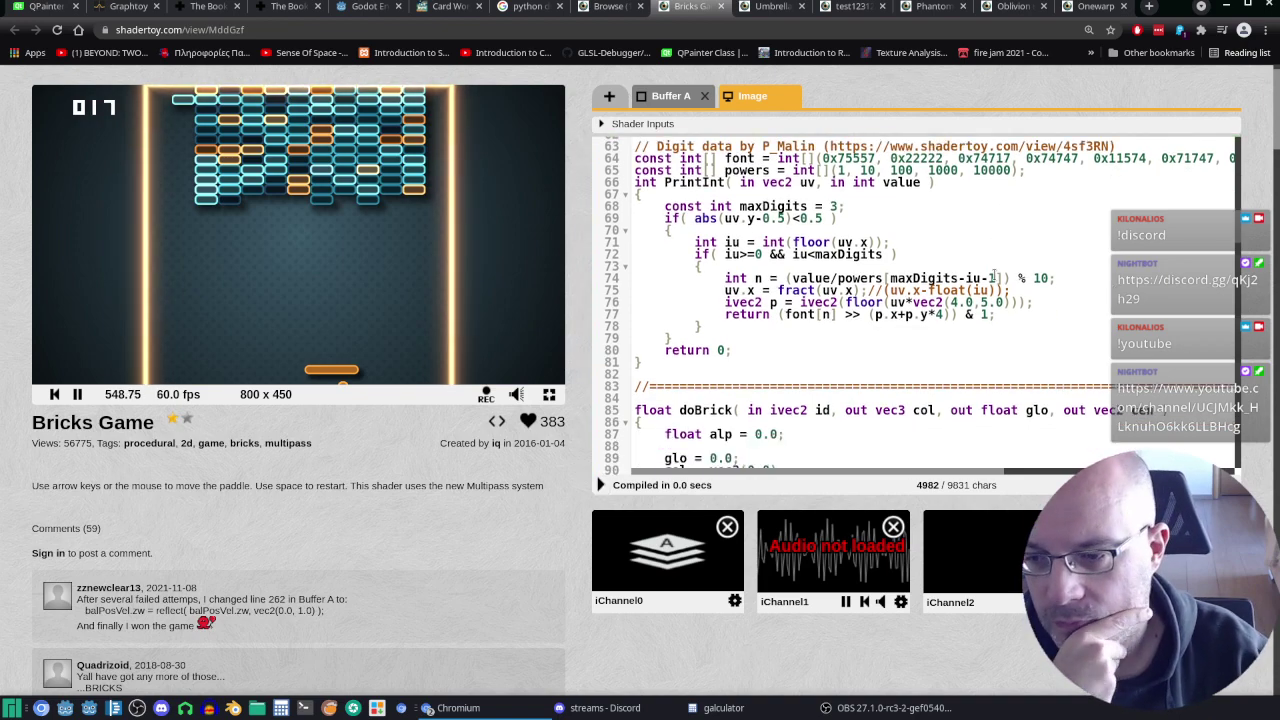
{"action": "scroll", "coordinate": [994, 274], "scroll_direction": "down", "scroll_amount": 3}
{"action": "scroll", "coordinate": [994, 266], "scroll_direction": "down", "scroll_amount": 2}
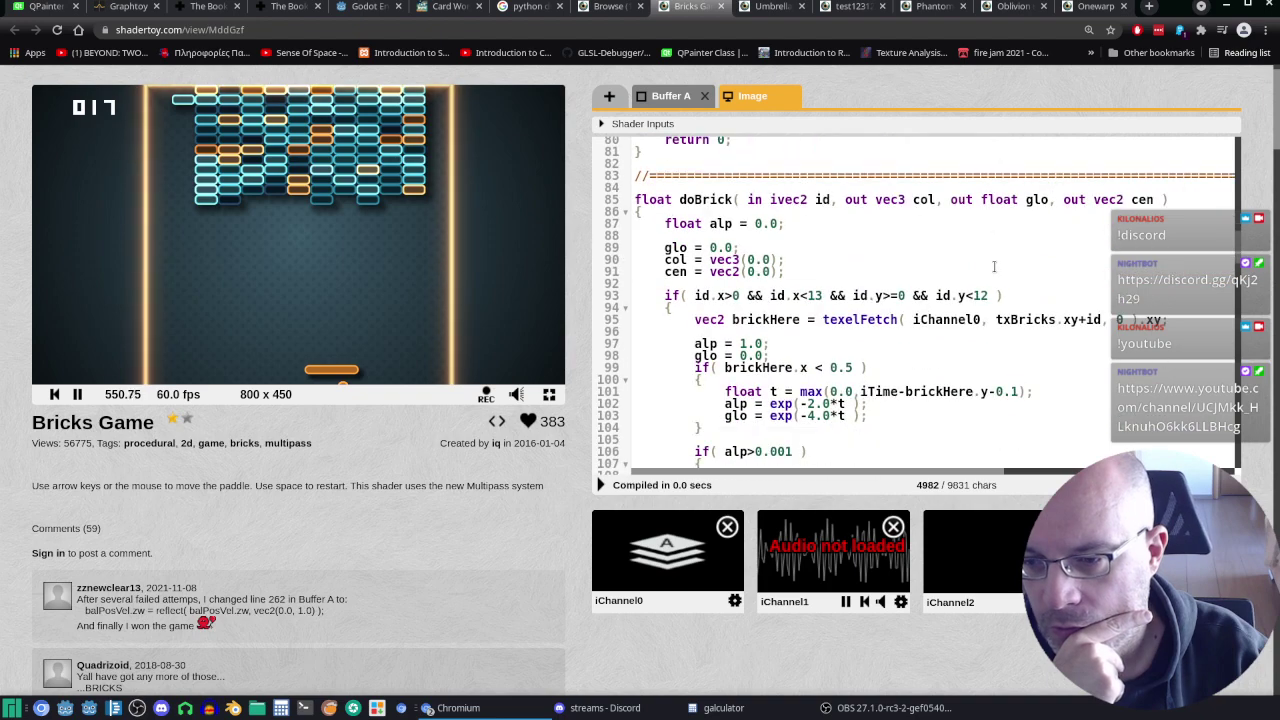
{"action": "scroll", "coordinate": [978, 264], "scroll_direction": "up", "scroll_amount": 5}
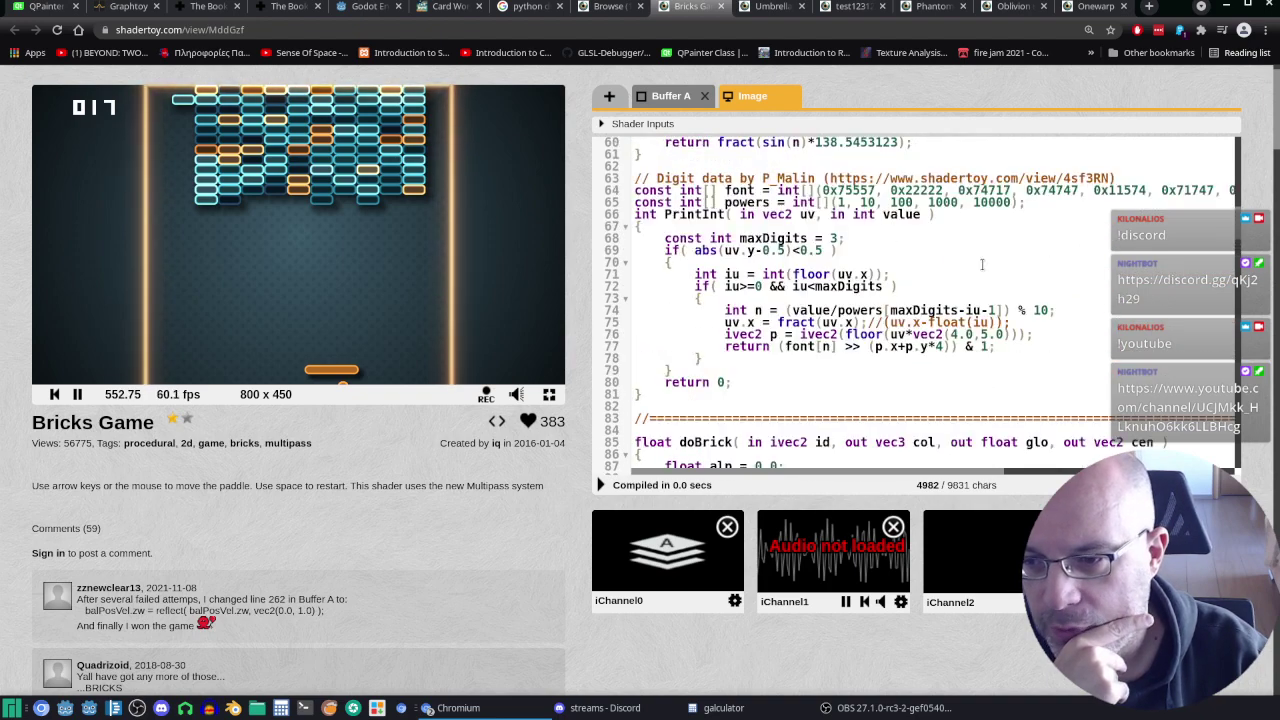
{"action": "scroll", "coordinate": [980, 266], "scroll_direction": "up", "scroll_amount": 5}
{"action": "scroll", "coordinate": [983, 269], "scroll_direction": "up", "scroll_amount": 1}
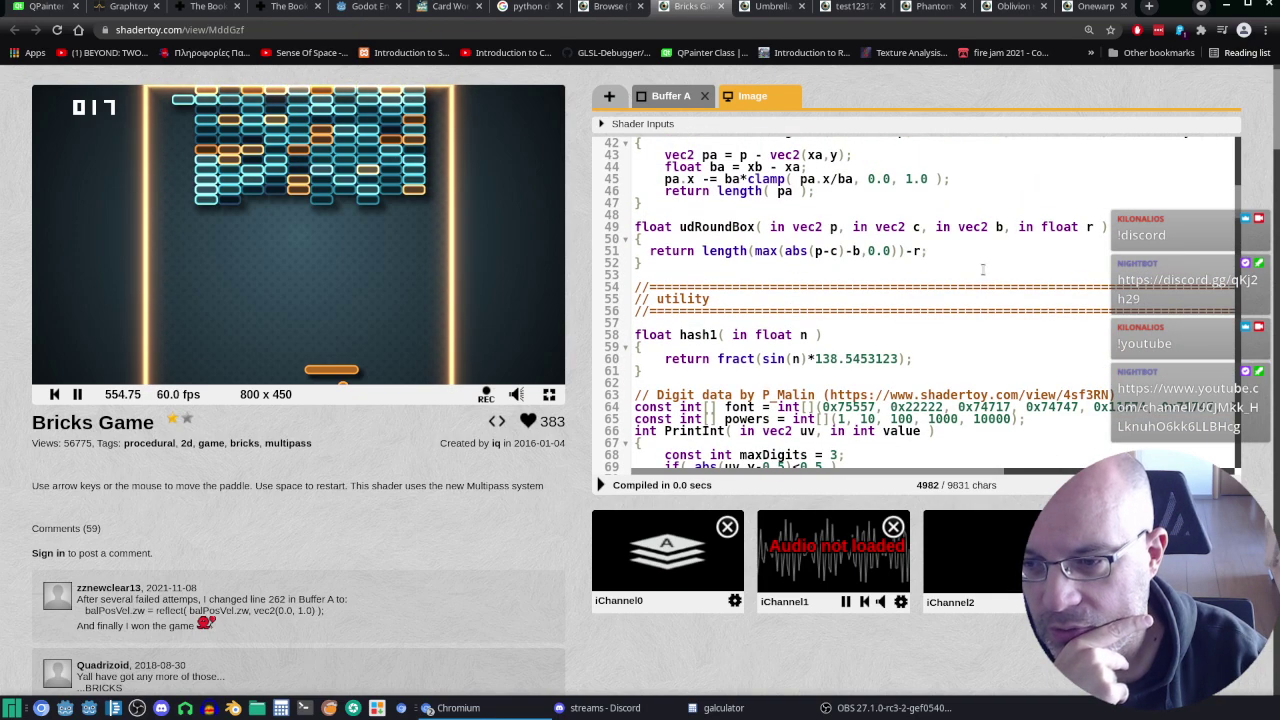
{"action": "scroll", "coordinate": [983, 269], "scroll_direction": "down", "scroll_amount": 1}
{"action": "scroll", "coordinate": [983, 268], "scroll_direction": "down", "scroll_amount": 3}
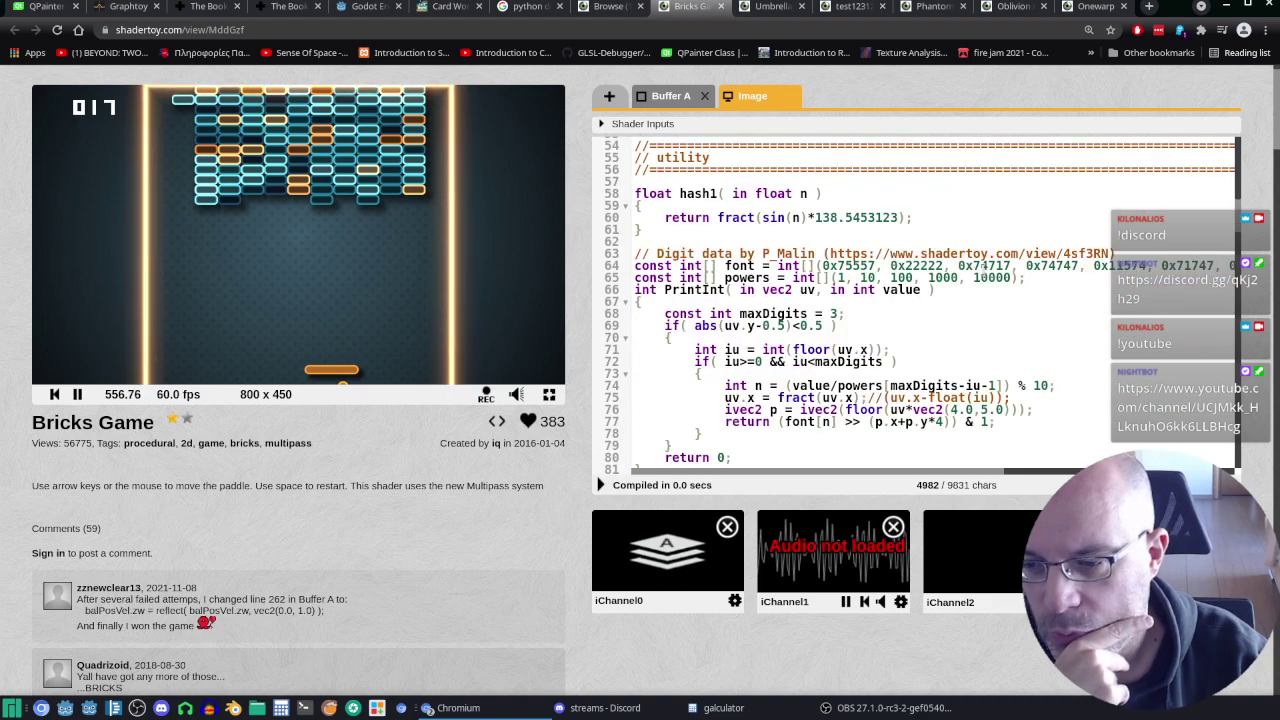
{"action": "scroll", "coordinate": [983, 269], "scroll_direction": "down", "scroll_amount": 7}
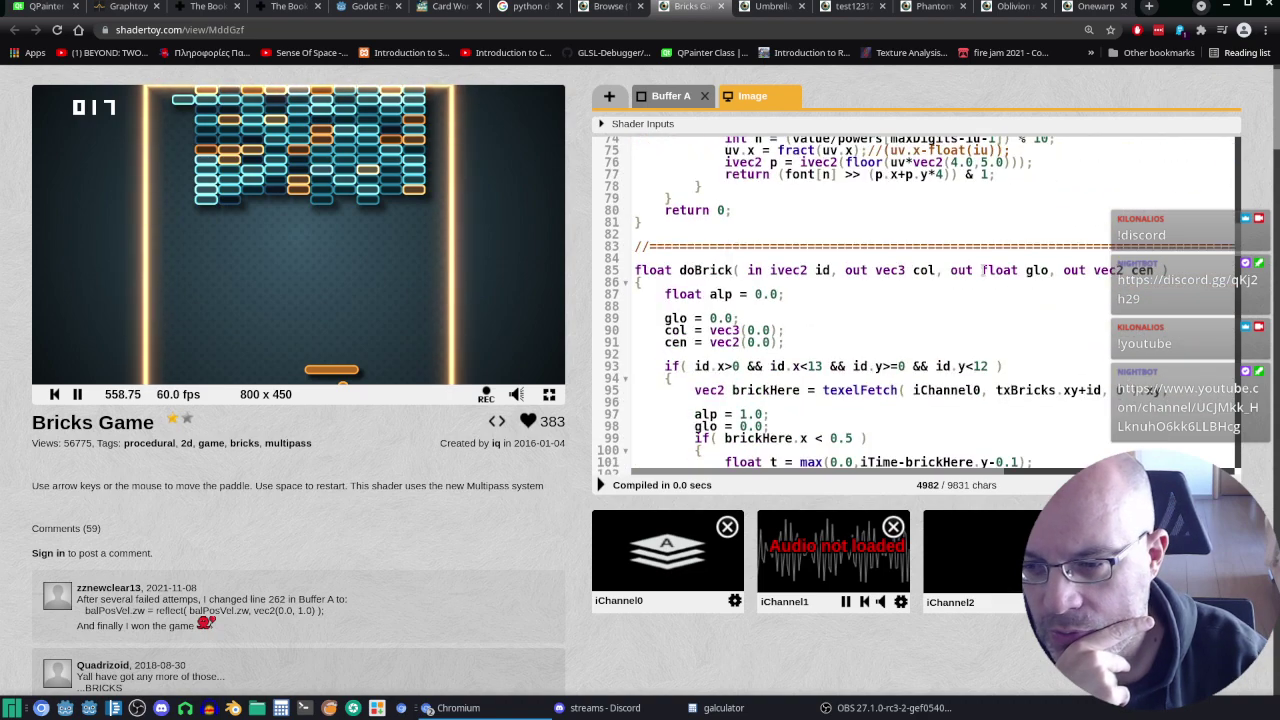
{"action": "scroll", "coordinate": [983, 269], "scroll_direction": "down", "scroll_amount": 2}
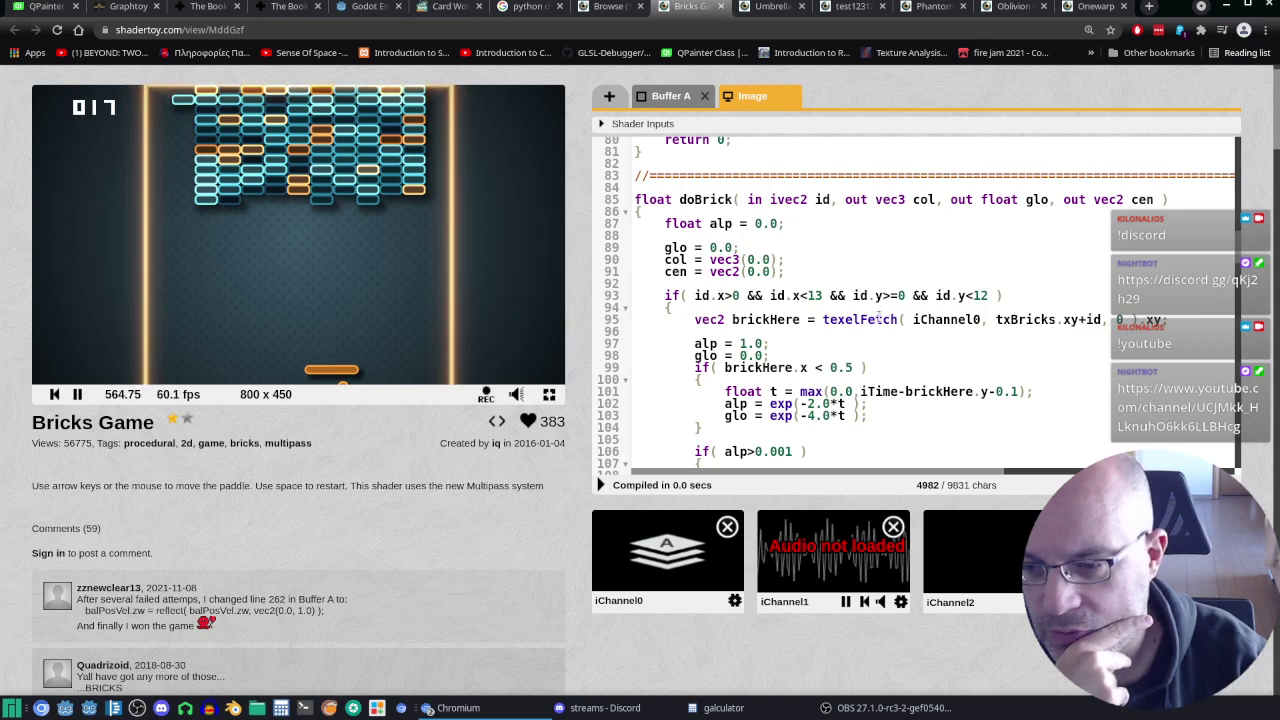
{"action": "scroll", "coordinate": [881, 319], "scroll_direction": "up", "scroll_amount": 7}
{"action": "scroll", "coordinate": [890, 320], "scroll_direction": "up", "scroll_amount": 6}
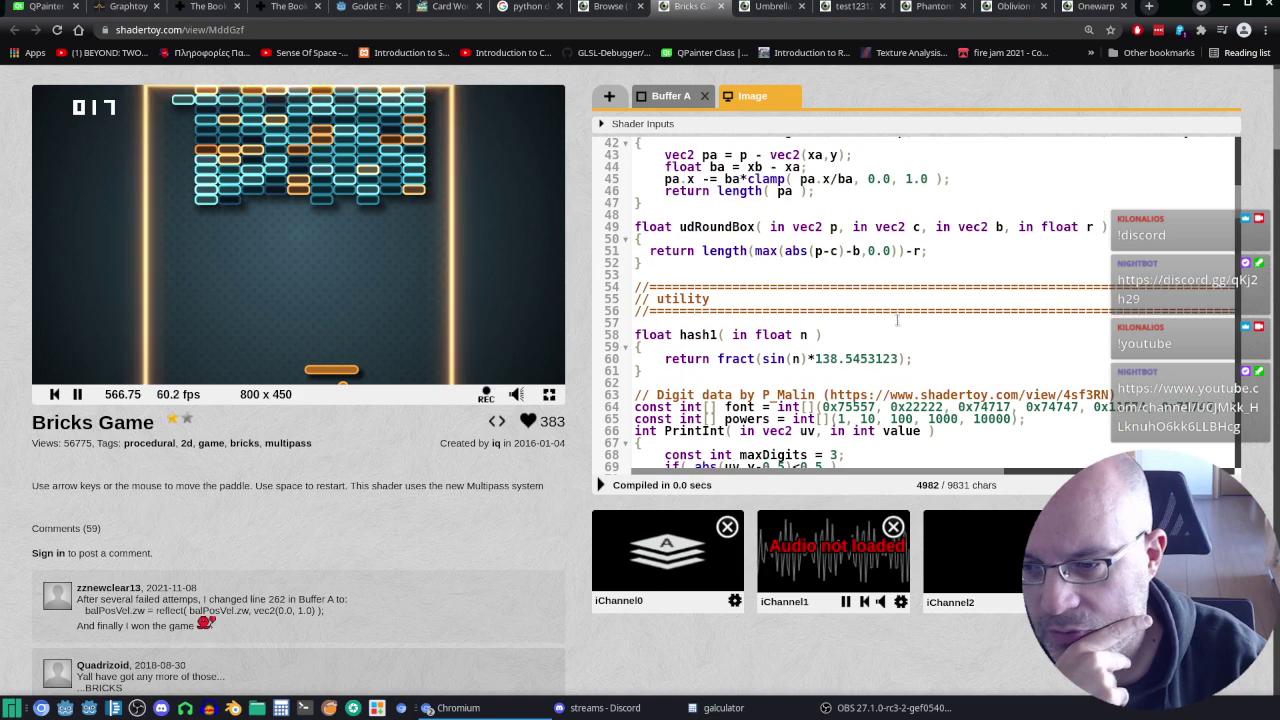
{"action": "scroll", "coordinate": [897, 320], "scroll_direction": "up", "scroll_amount": 7}
{"action": "scroll", "coordinate": [901, 329], "scroll_direction": "up", "scroll_amount": 6}
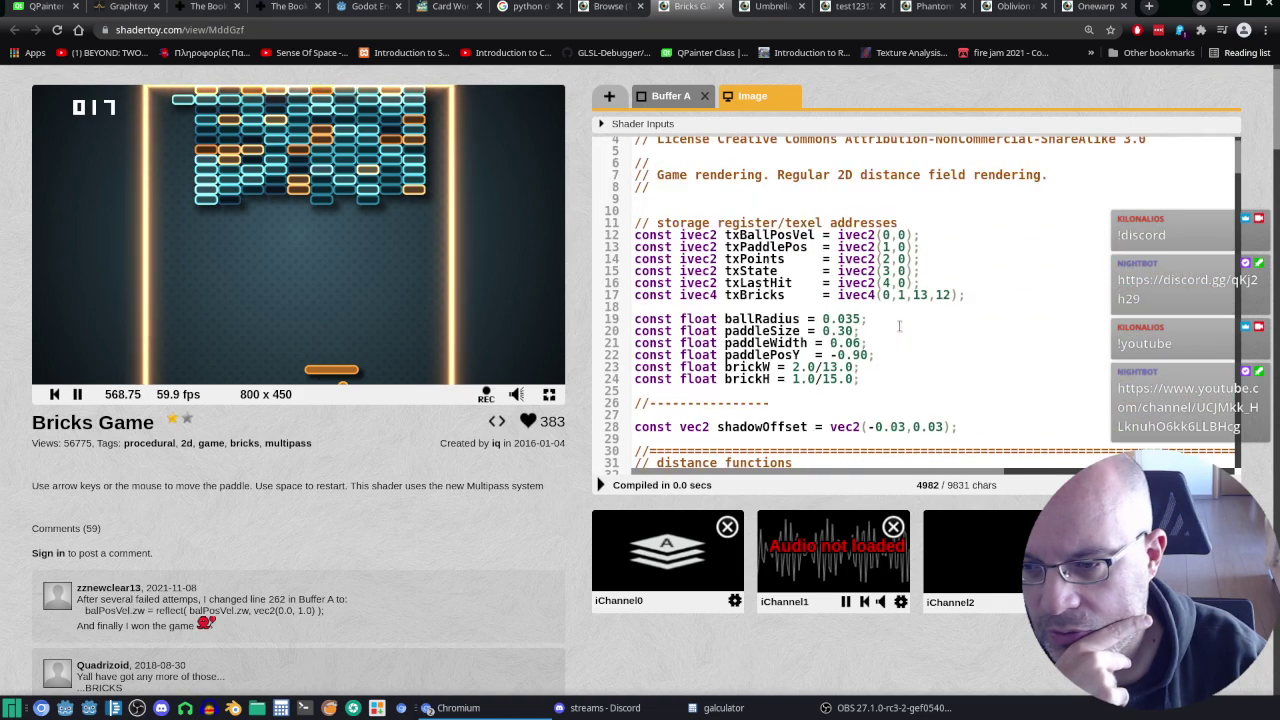
{"action": "scroll", "coordinate": [901, 329], "scroll_direction": "up", "scroll_amount": 1}
{"action": "scroll", "coordinate": [903, 320], "scroll_direction": "up", "scroll_amount": 1}
{"action": "scroll", "coordinate": [907, 305], "scroll_direction": "down", "scroll_amount": 3}
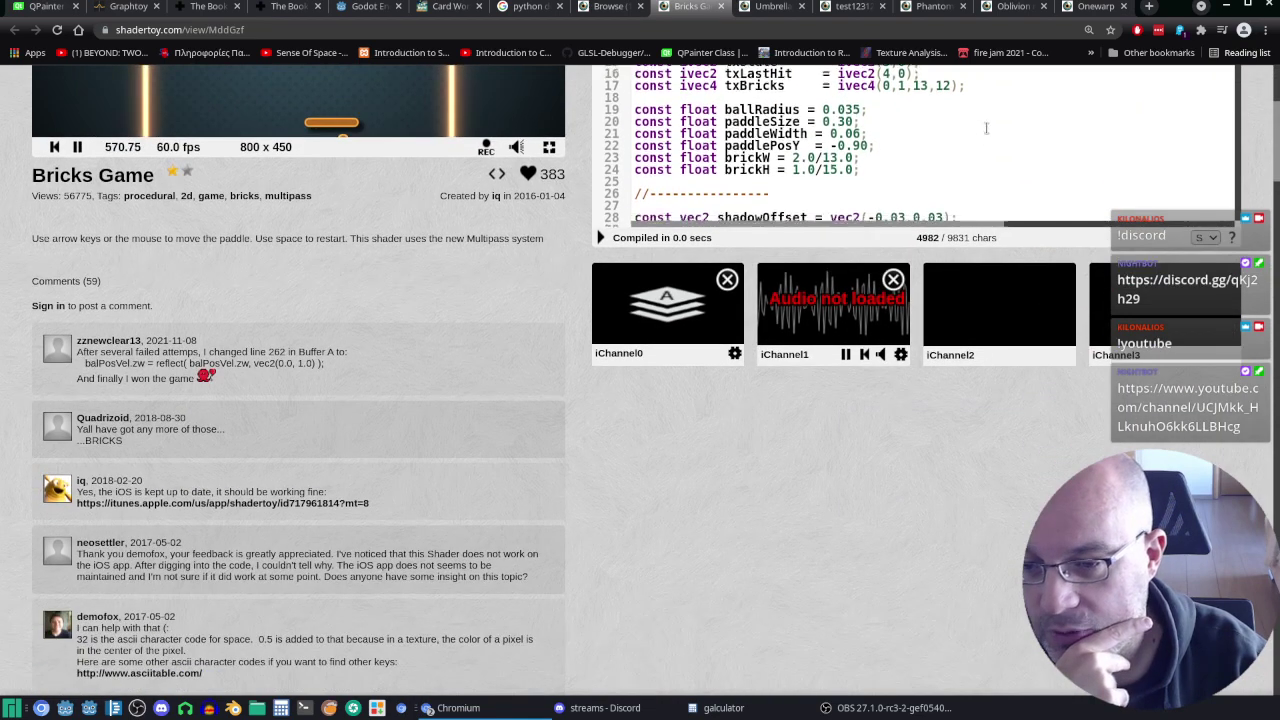
{"action": "scroll", "coordinate": [905, 160], "scroll_direction": "down", "scroll_amount": 3}
{"action": "scroll", "coordinate": [905, 160], "scroll_direction": "down", "scroll_amount": 2}
{"action": "scroll", "coordinate": [978, 514], "scroll_direction": "up", "scroll_amount": 2}
{"action": "scroll", "coordinate": [995, 300], "scroll_direction": "down", "scroll_amount": 1}
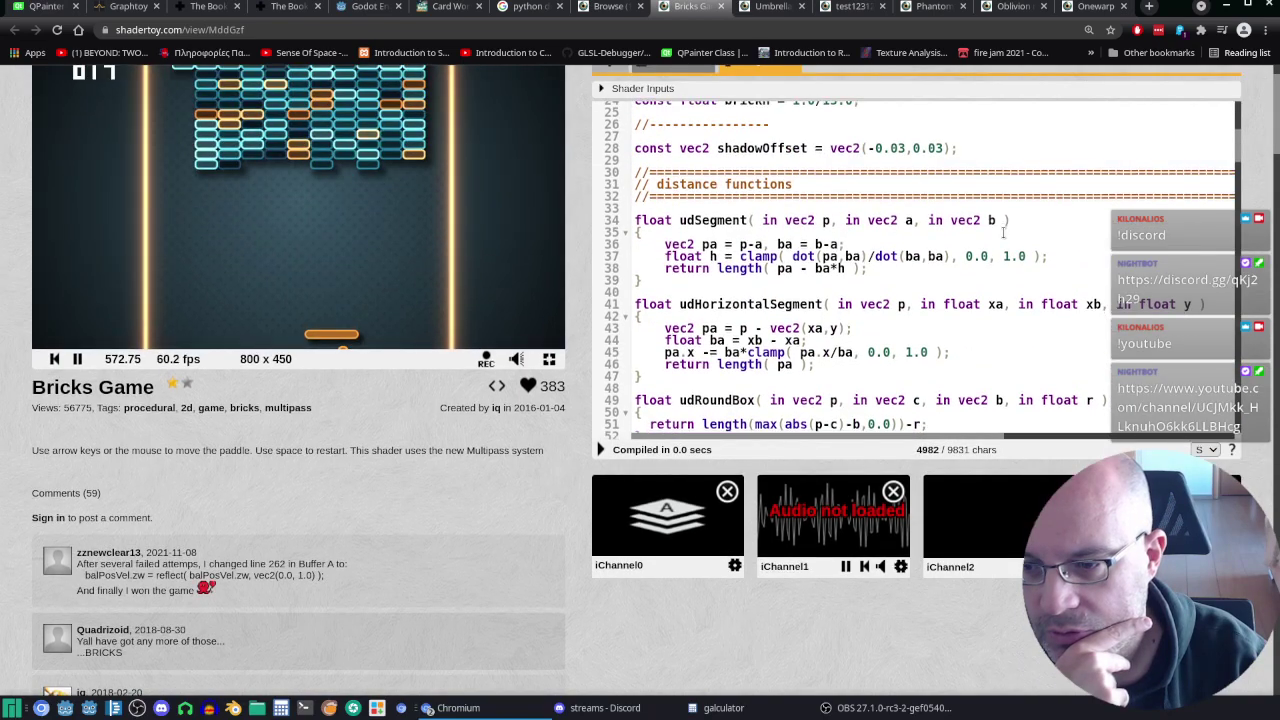
{"action": "scroll", "coordinate": [1000, 260], "scroll_direction": "down", "scroll_amount": 1}
{"action": "scroll", "coordinate": [1003, 240], "scroll_direction": "down", "scroll_amount": 1}
{"action": "scroll", "coordinate": [1003, 232], "scroll_direction": "down", "scroll_amount": 1}
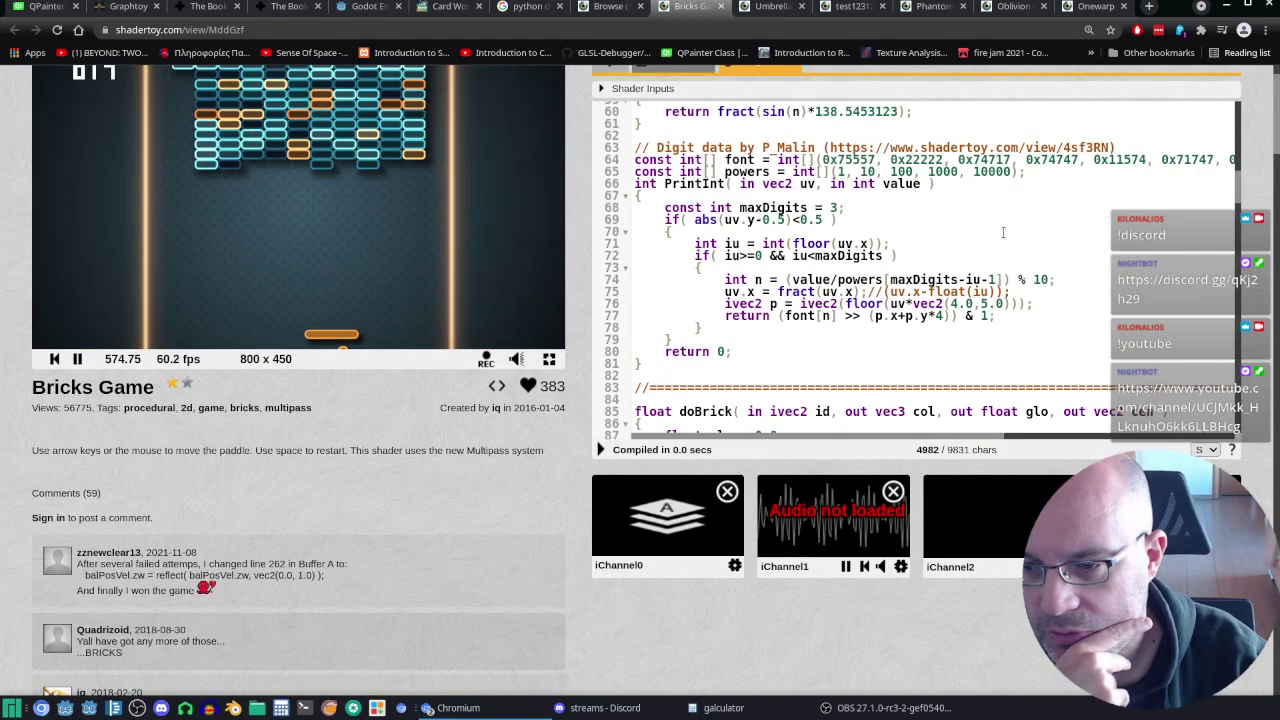
{"action": "scroll", "coordinate": [1003, 232], "scroll_direction": "down", "scroll_amount": 2}
{"action": "scroll", "coordinate": [1003, 231], "scroll_direction": "down", "scroll_amount": 2}
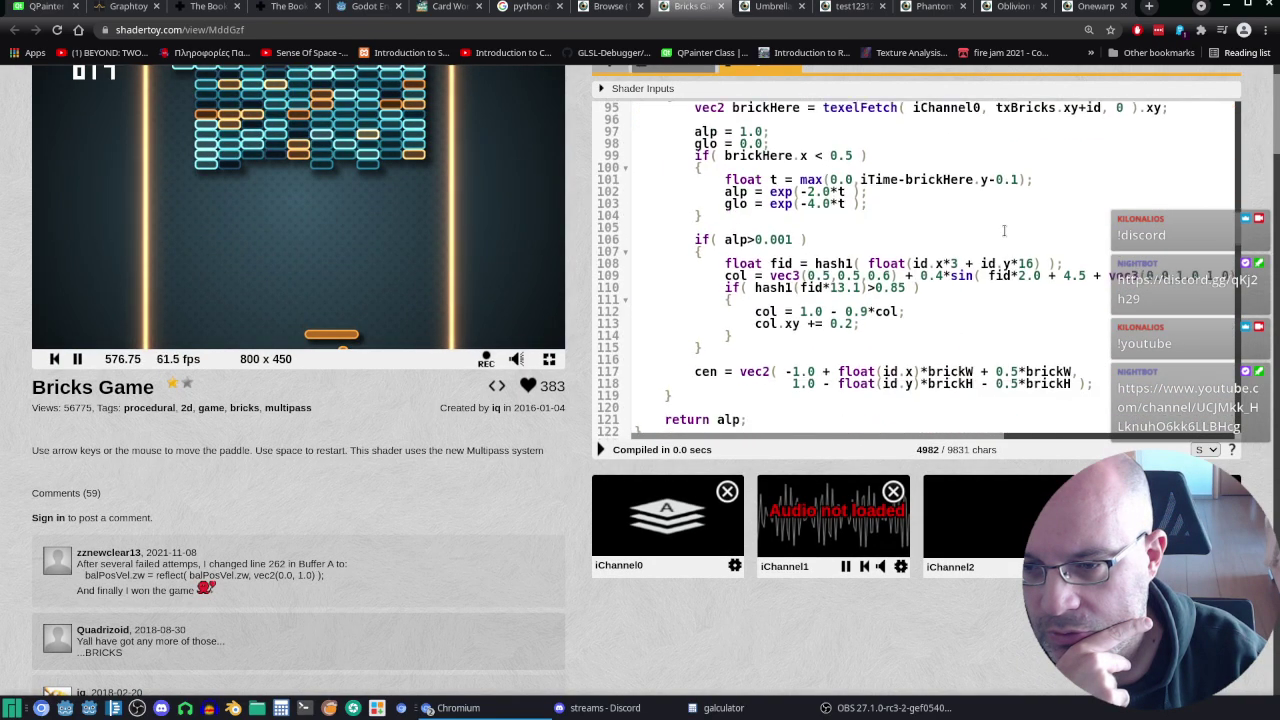
{"action": "scroll", "coordinate": [1003, 231], "scroll_direction": "down", "scroll_amount": 1}
{"action": "scroll", "coordinate": [1003, 231], "scroll_direction": "down", "scroll_amount": 2}
{"action": "scroll", "coordinate": [1003, 231], "scroll_direction": "down", "scroll_amount": 1}
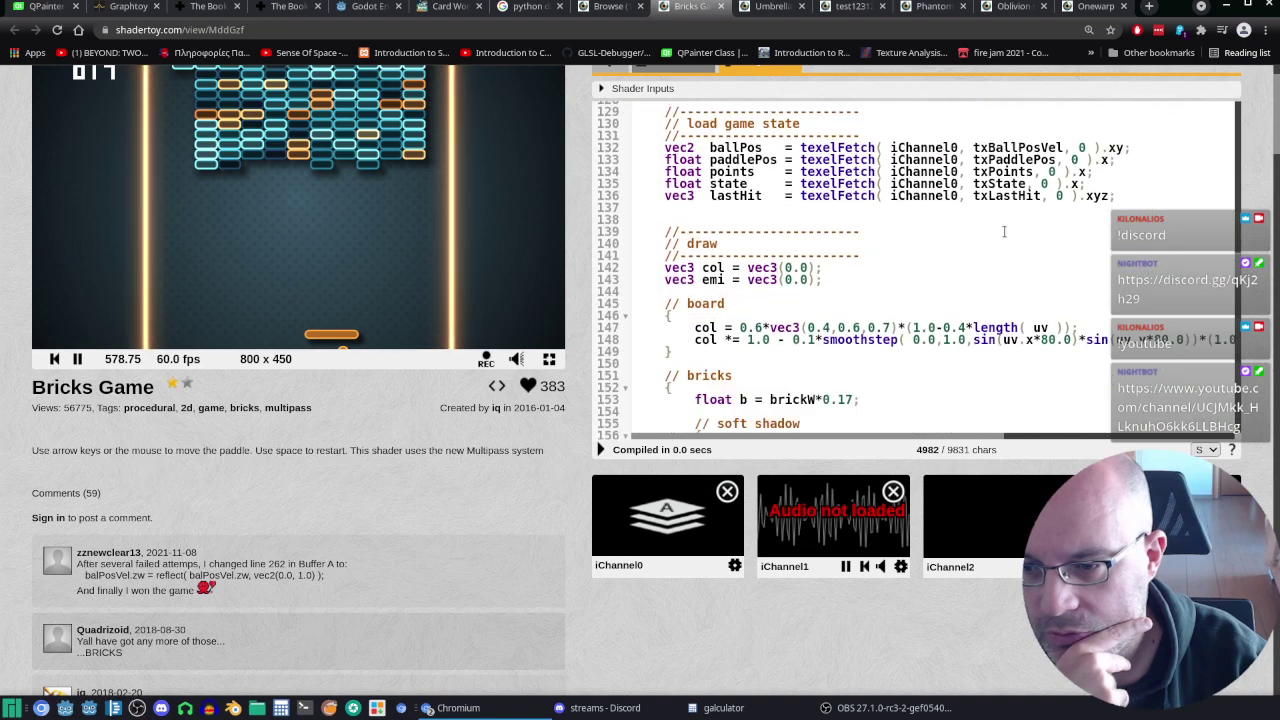
{"action": "scroll", "coordinate": [1003, 231], "scroll_direction": "down", "scroll_amount": 1}
{"action": "scroll", "coordinate": [1003, 231], "scroll_direction": "up", "scroll_amount": 3}
{"action": "scroll", "coordinate": [1003, 232], "scroll_direction": "up", "scroll_amount": 2}
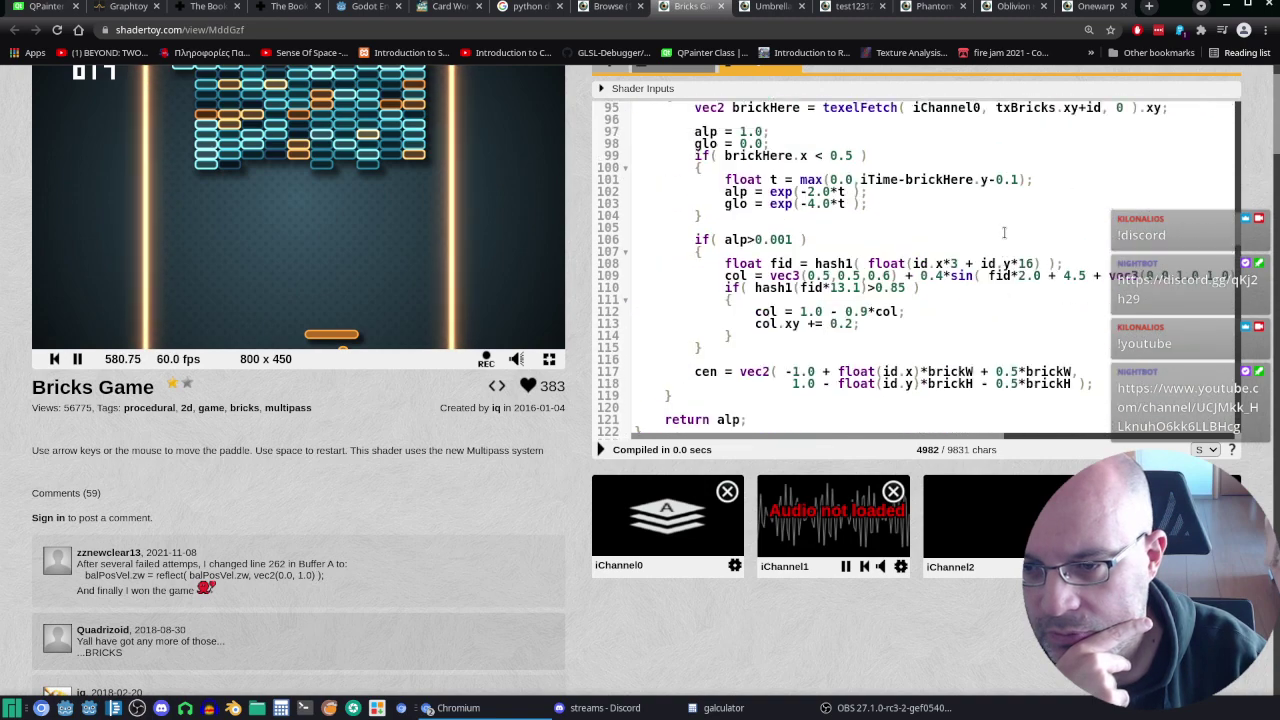
{"action": "scroll", "coordinate": [1003, 232], "scroll_direction": "up", "scroll_amount": 2}
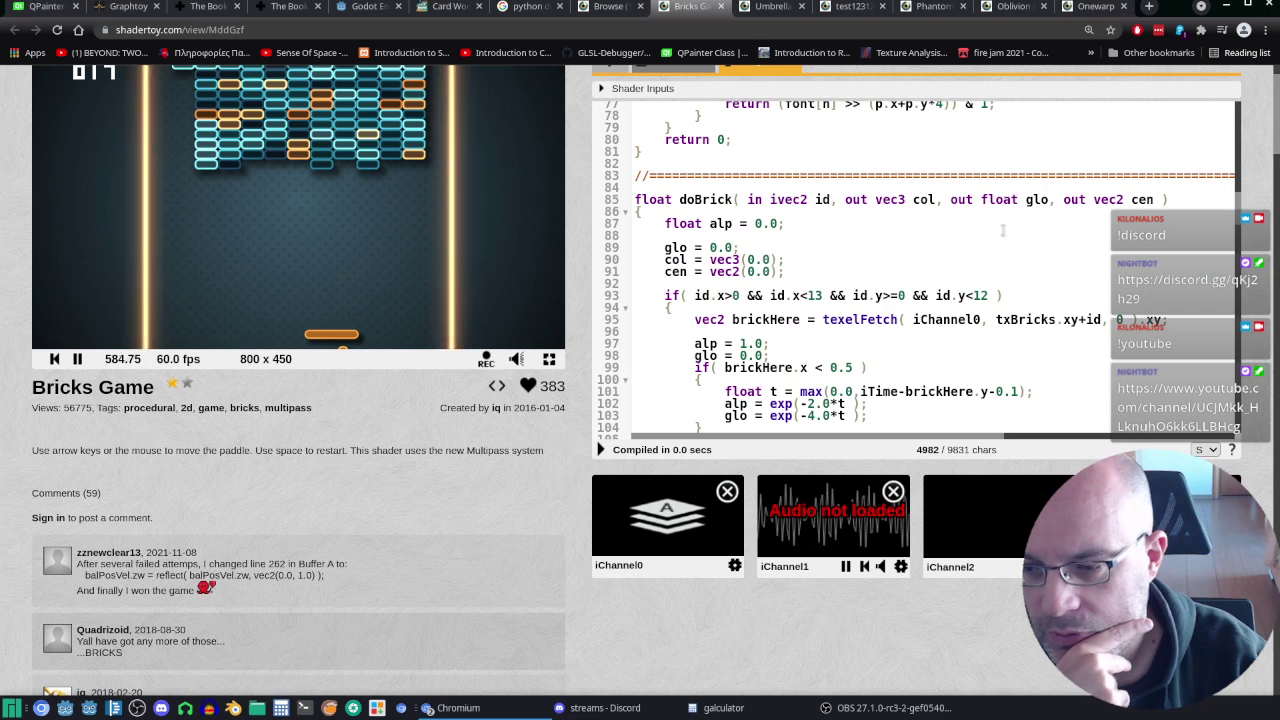
{"action": "scroll", "coordinate": [1003, 232], "scroll_direction": "down", "scroll_amount": 1}
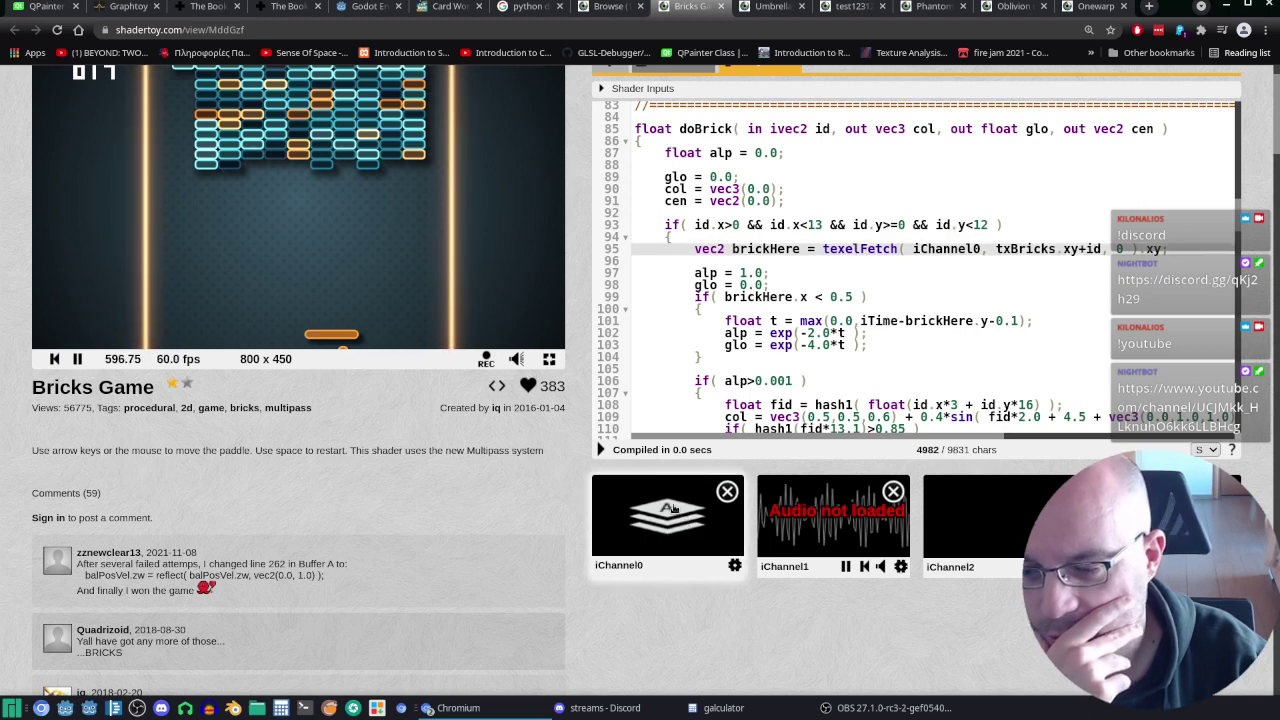
{"action": "left_click", "coordinate": [607, 504]}
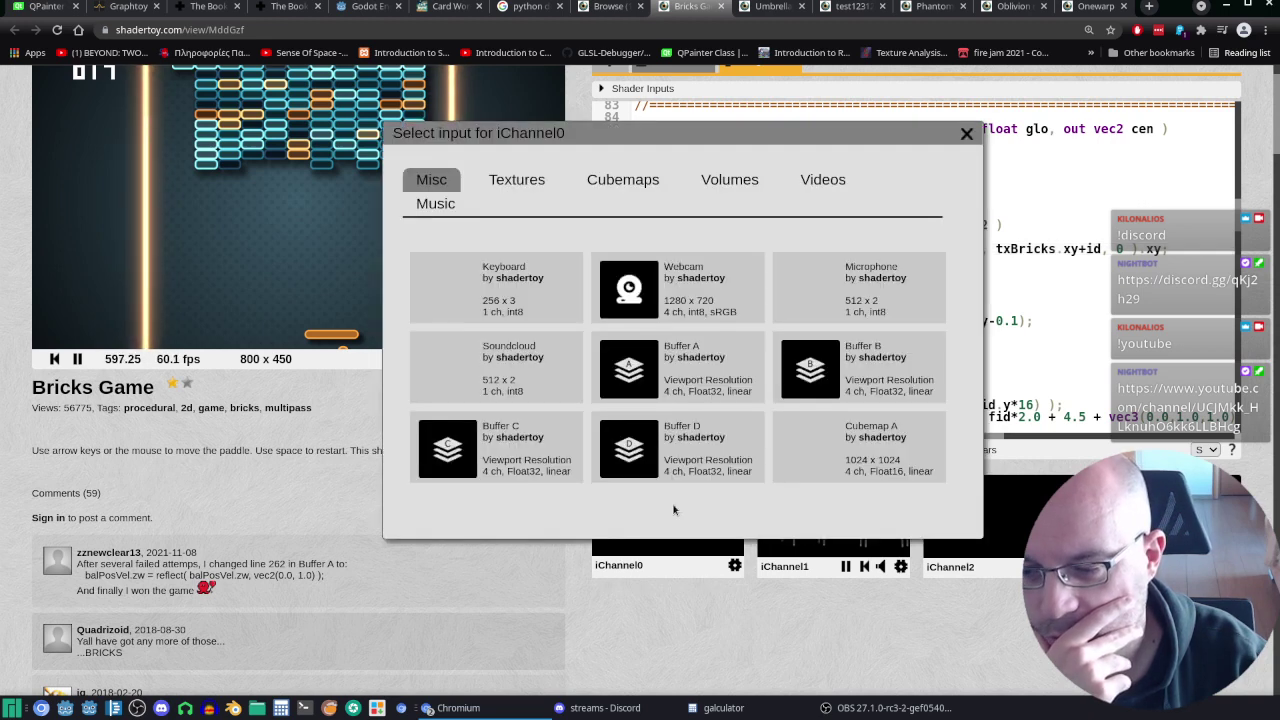
{"action": "left_click", "coordinate": [966, 133]}
{"action": "scroll", "coordinate": [800, 300], "scroll_direction": "up", "scroll_amount": 3}
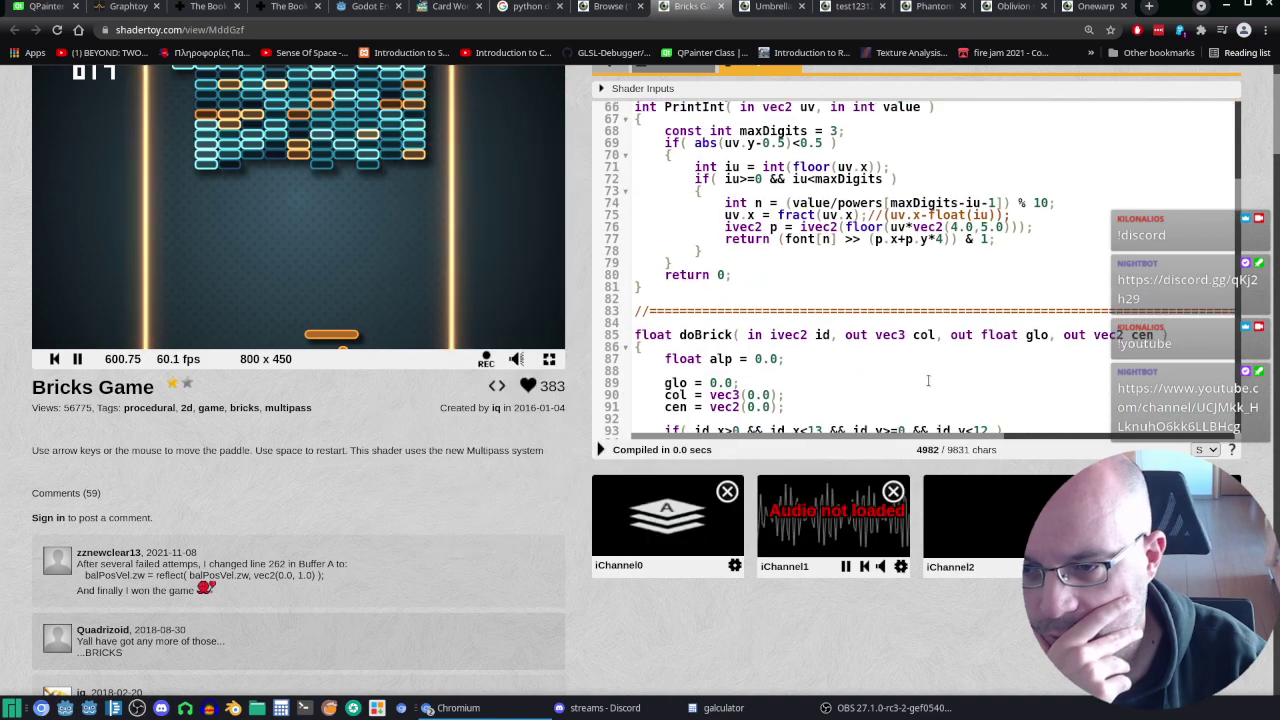
{"action": "scroll", "coordinate": [800, 300], "scroll_direction": "down", "scroll_amount": 3}
{"action": "scroll", "coordinate": [720, 640], "scroll_direction": "up", "scroll_amount": 1}
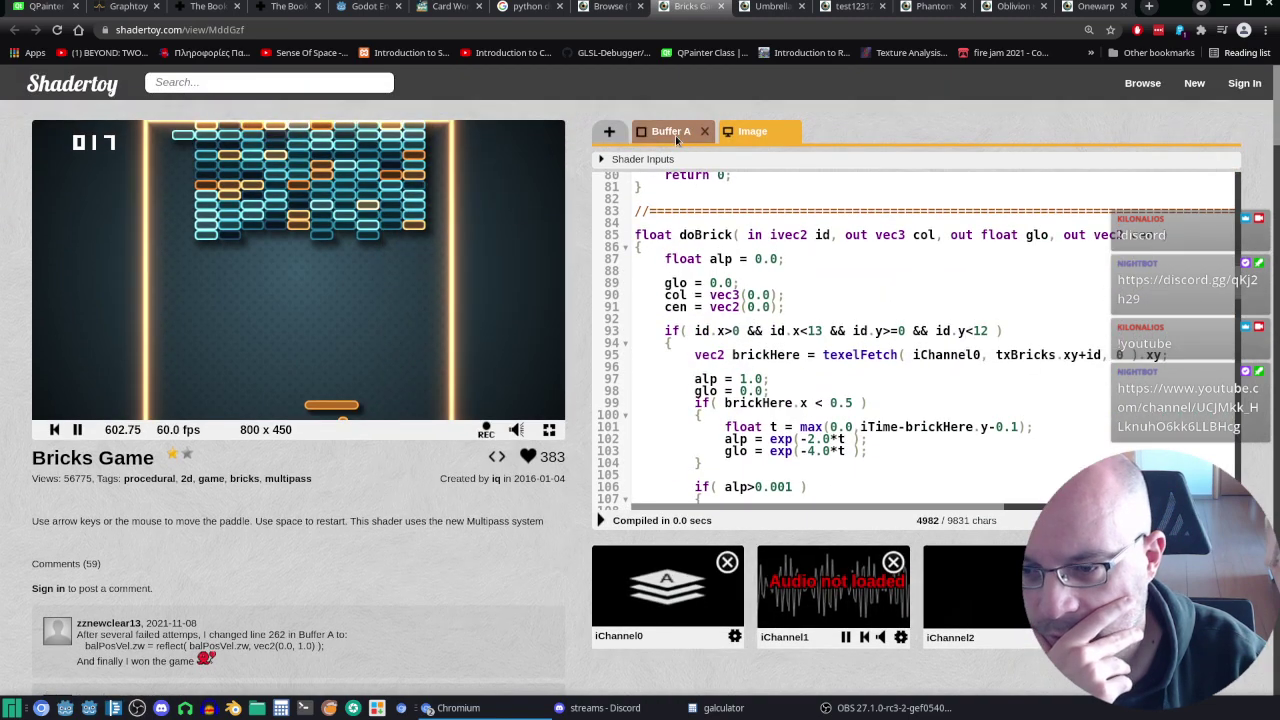
{"action": "left_click", "coordinate": [678, 578]}
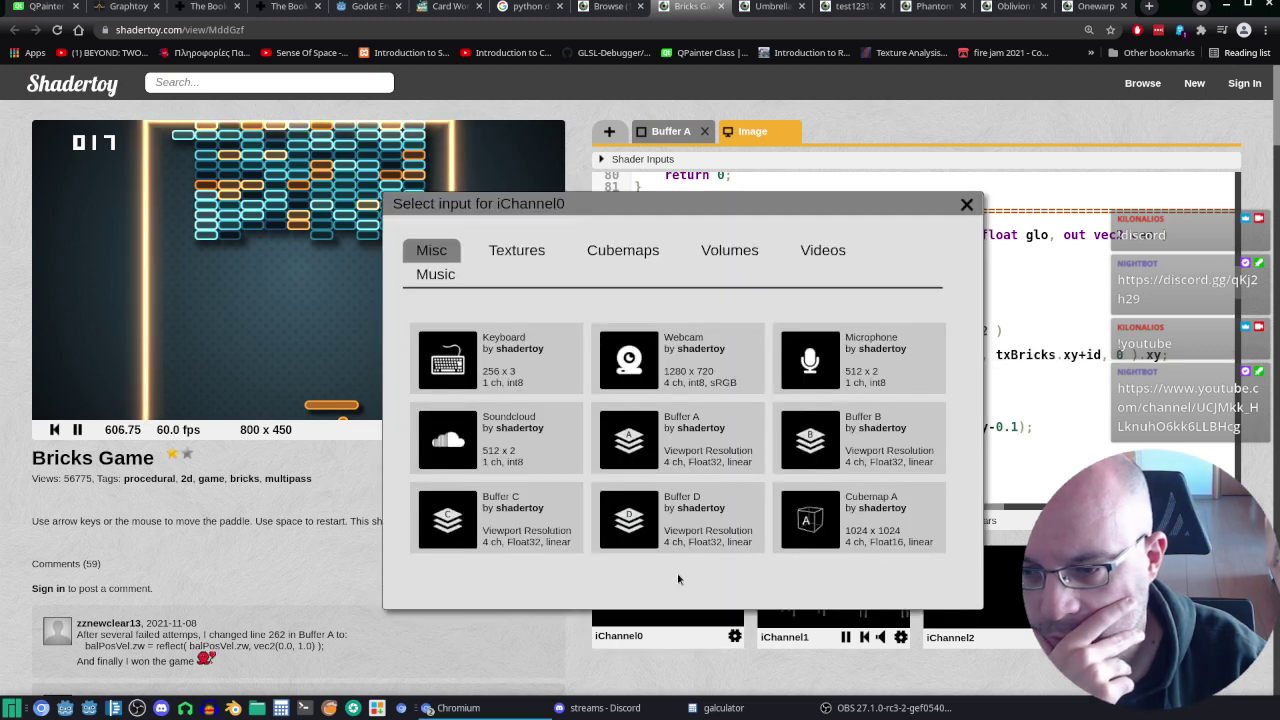
{"action": "left_click", "coordinate": [500, 251]}
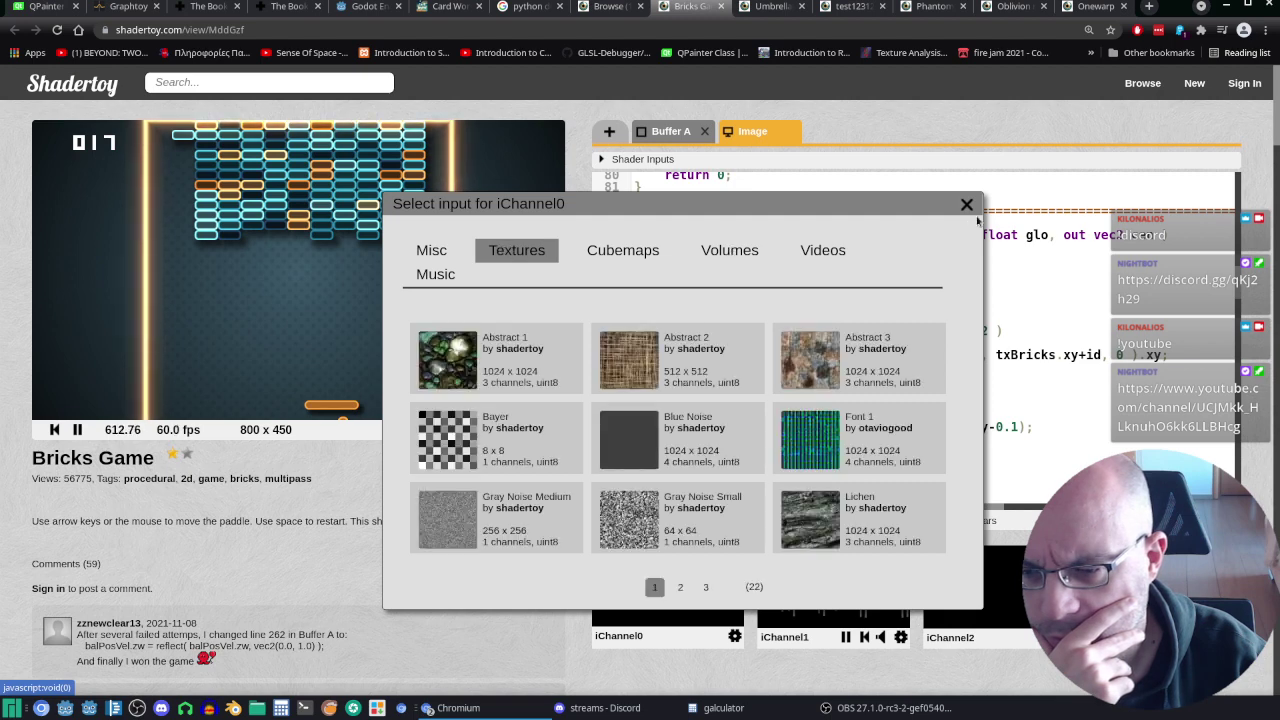
{"action": "left_click", "coordinate": [643, 252]}
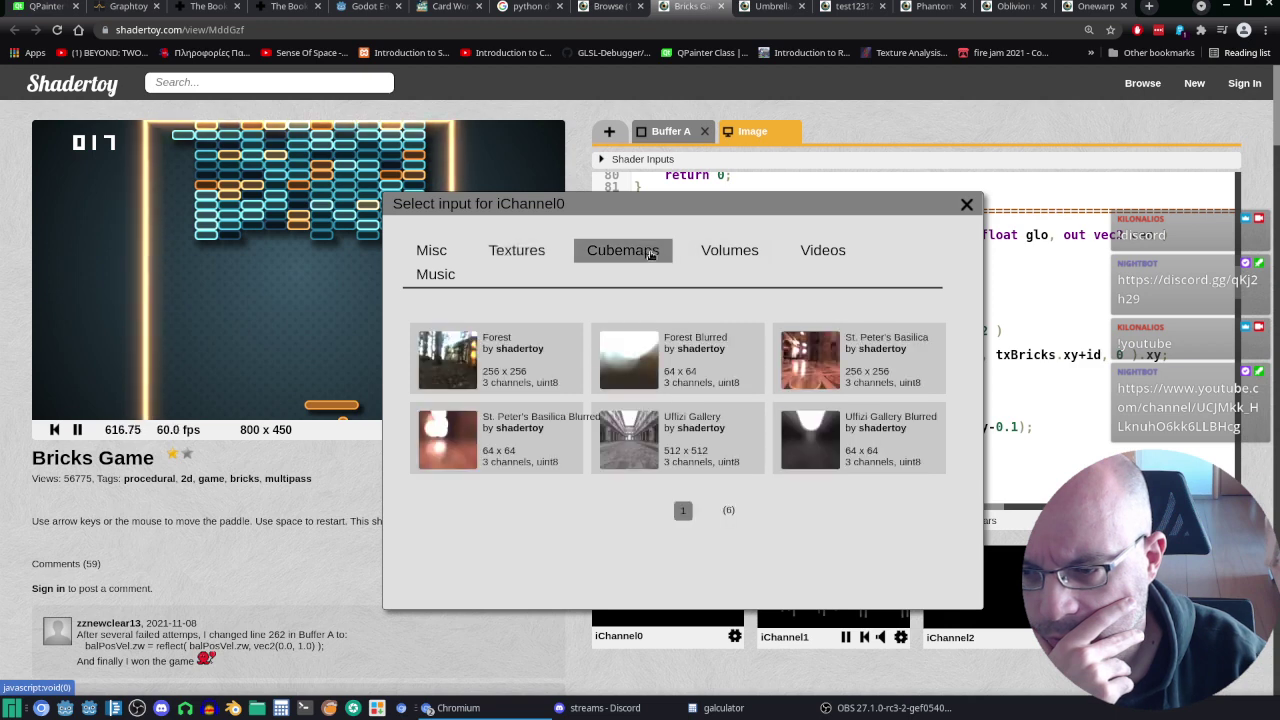
{"action": "left_click", "coordinate": [743, 257]}
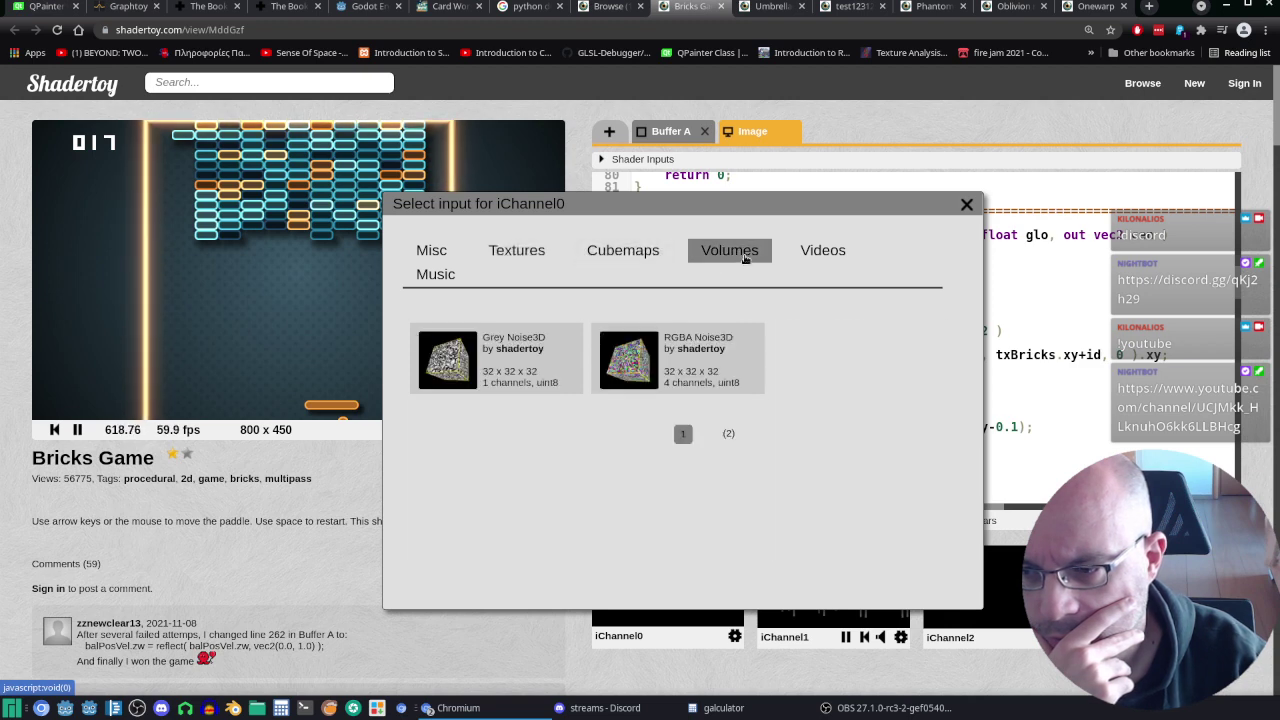
{"action": "left_click", "coordinate": [966, 204]}
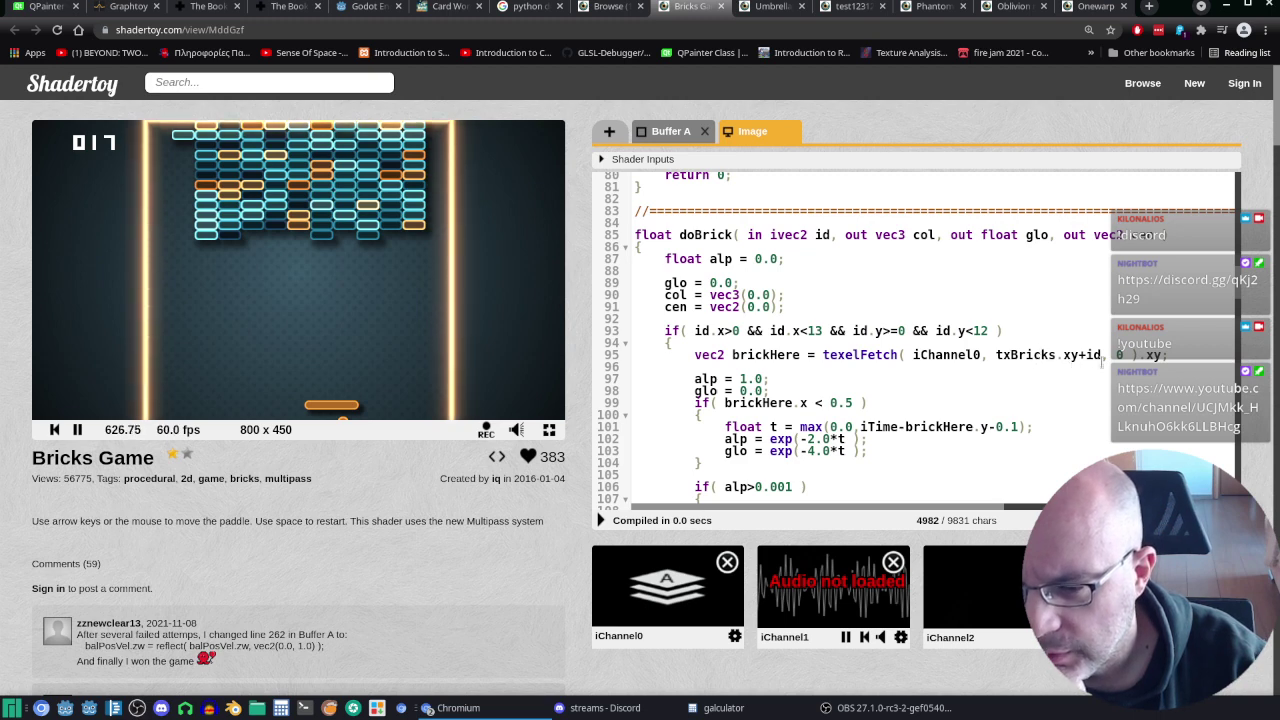
{"action": "double_click", "coordinate": [856, 354]}
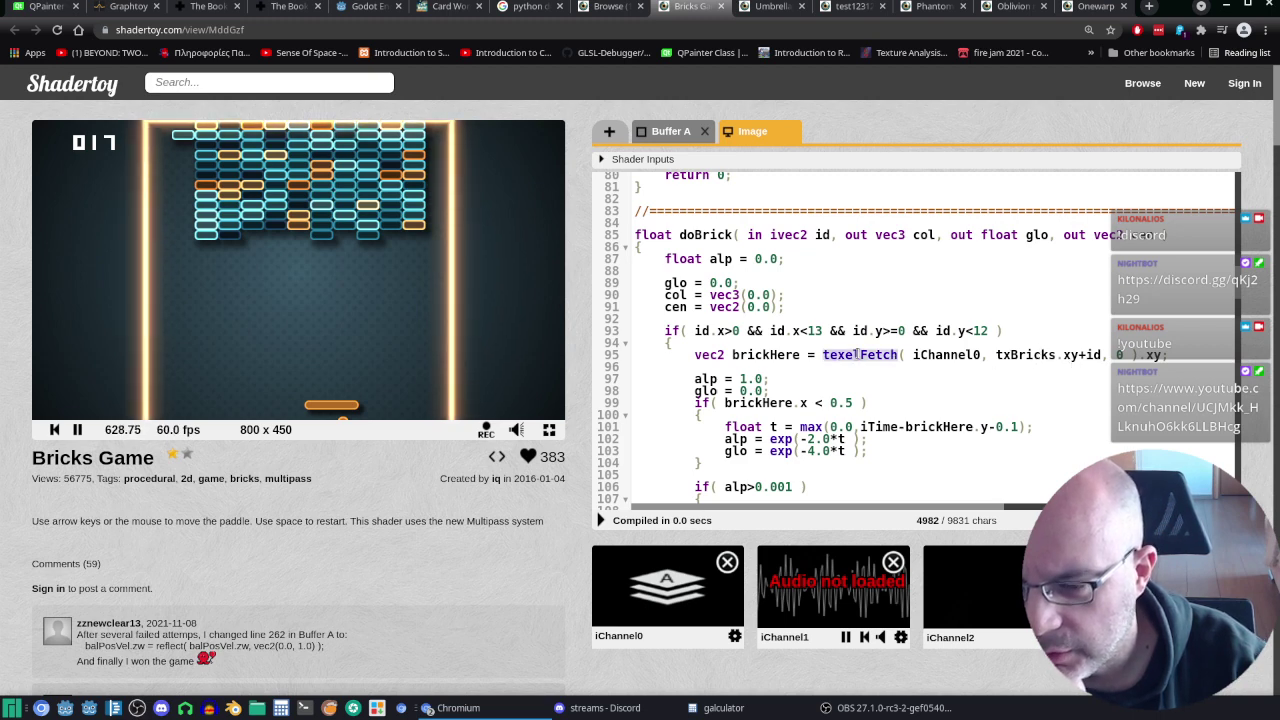
Step: Look through the Buffer A pass code
{"action": "left_click", "coordinate": [671, 133]}
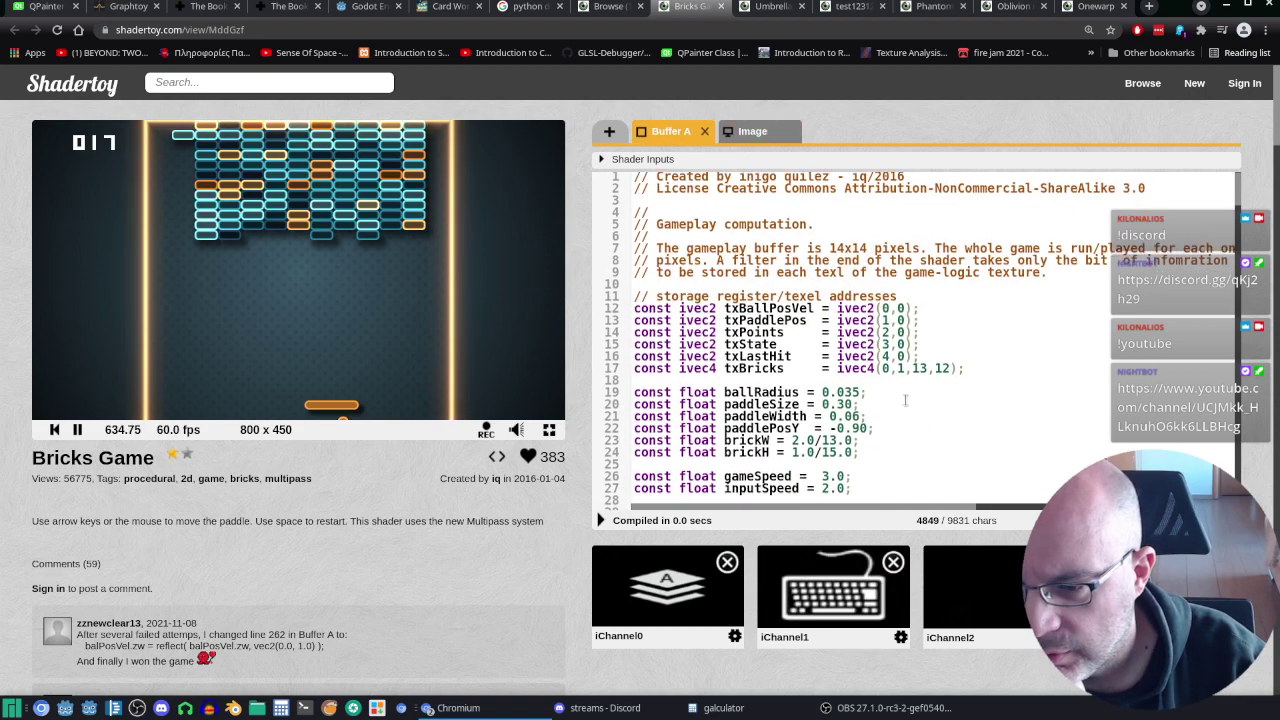
{"action": "scroll", "coordinate": [906, 398], "scroll_direction": "down", "scroll_amount": 5}
{"action": "scroll", "coordinate": [903, 387], "scroll_direction": "down", "scroll_amount": 5}
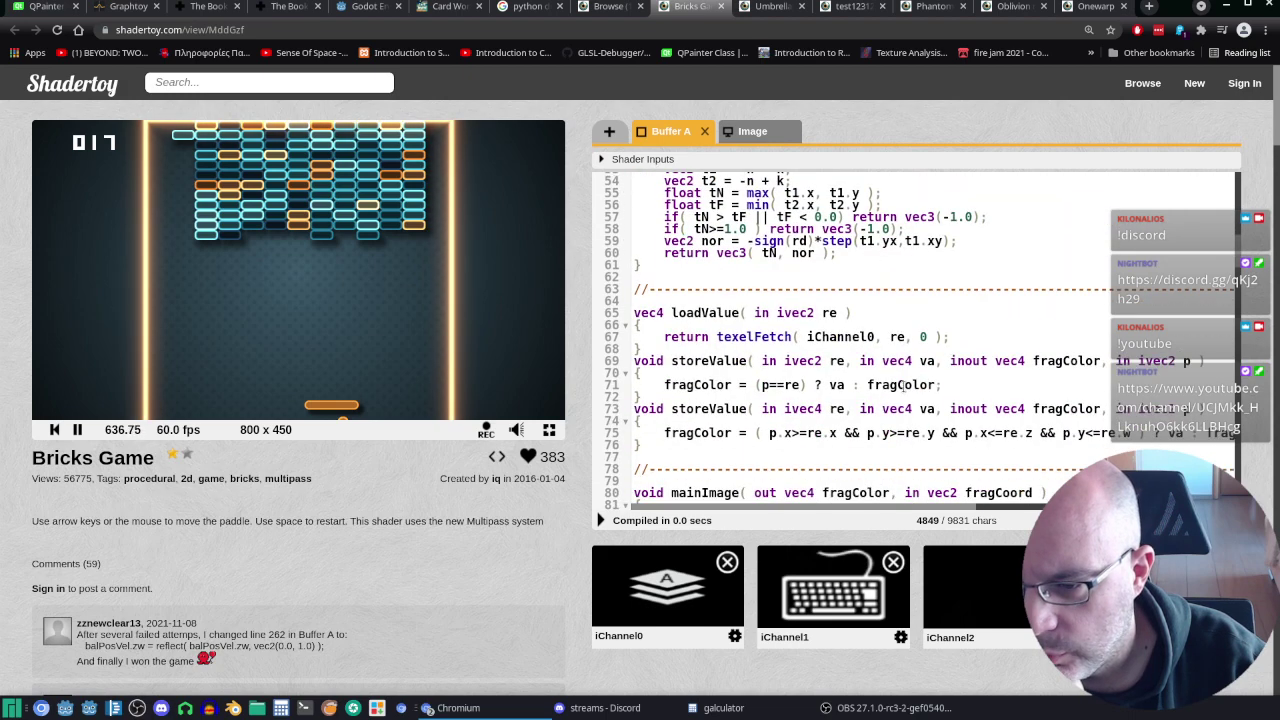
{"action": "scroll", "coordinate": [903, 385], "scroll_direction": "down", "scroll_amount": 3}
{"action": "scroll", "coordinate": [903, 381], "scroll_direction": "down", "scroll_amount": 1}
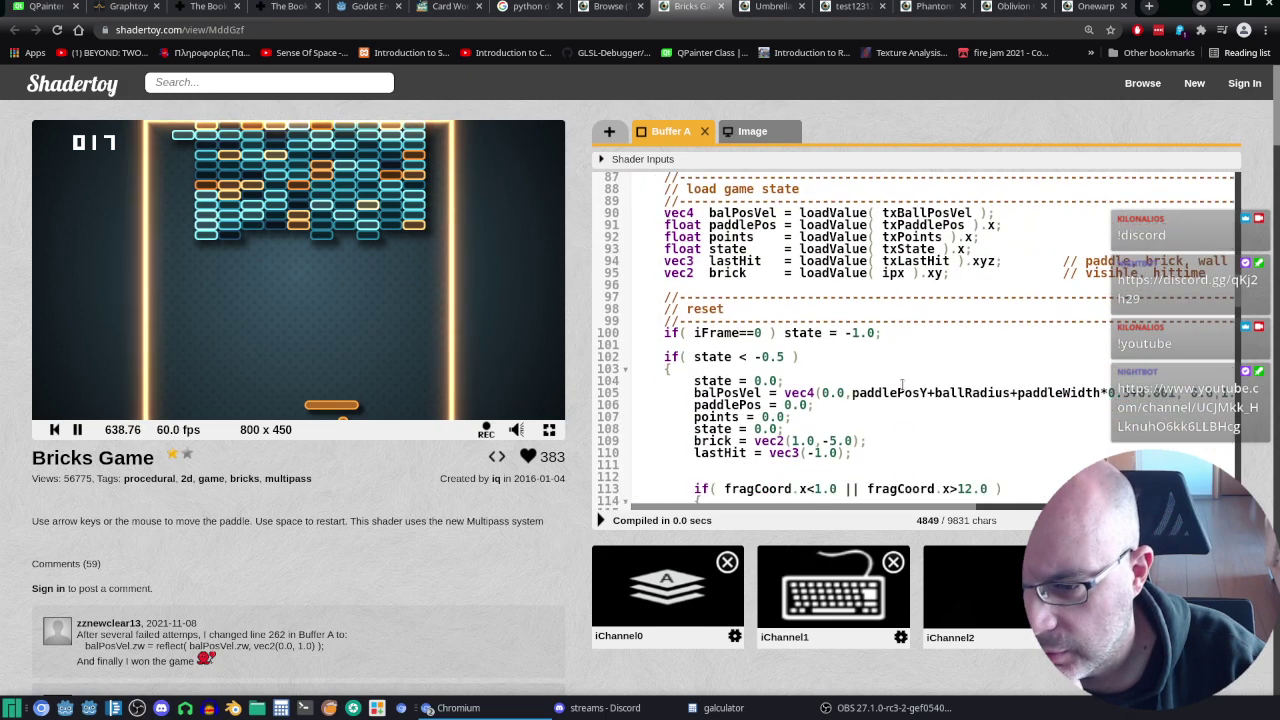
{"action": "scroll", "coordinate": [903, 381], "scroll_direction": "down", "scroll_amount": 3}
{"action": "scroll", "coordinate": [903, 381], "scroll_direction": "down", "scroll_amount": 3}
{"action": "scroll", "coordinate": [901, 385], "scroll_direction": "down", "scroll_amount": 4}
{"action": "scroll", "coordinate": [901, 385], "scroll_direction": "down", "scroll_amount": 3}
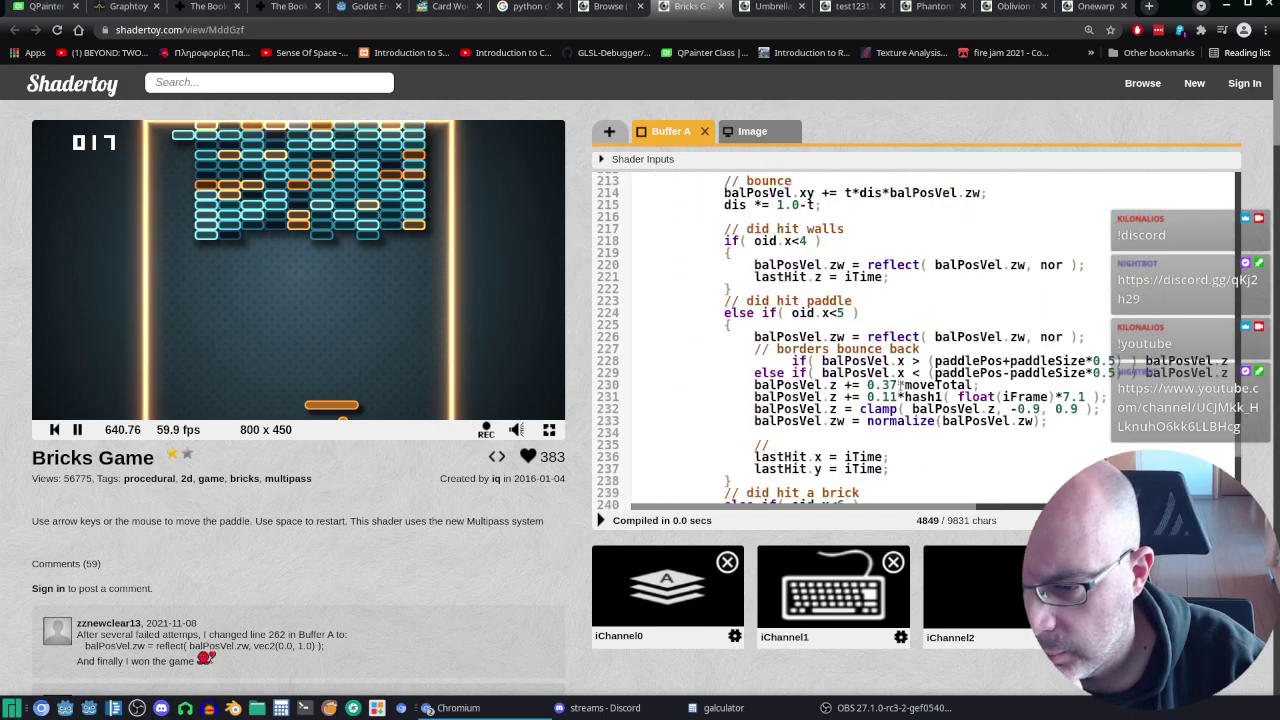
{"action": "scroll", "coordinate": [901, 385], "scroll_direction": "down", "scroll_amount": 3}
{"action": "scroll", "coordinate": [905, 370], "scroll_direction": "down", "scroll_amount": 1}
{"action": "scroll", "coordinate": [910, 353], "scroll_direction": "up", "scroll_amount": 3}
{"action": "scroll", "coordinate": [910, 353], "scroll_direction": "up", "scroll_amount": 5}
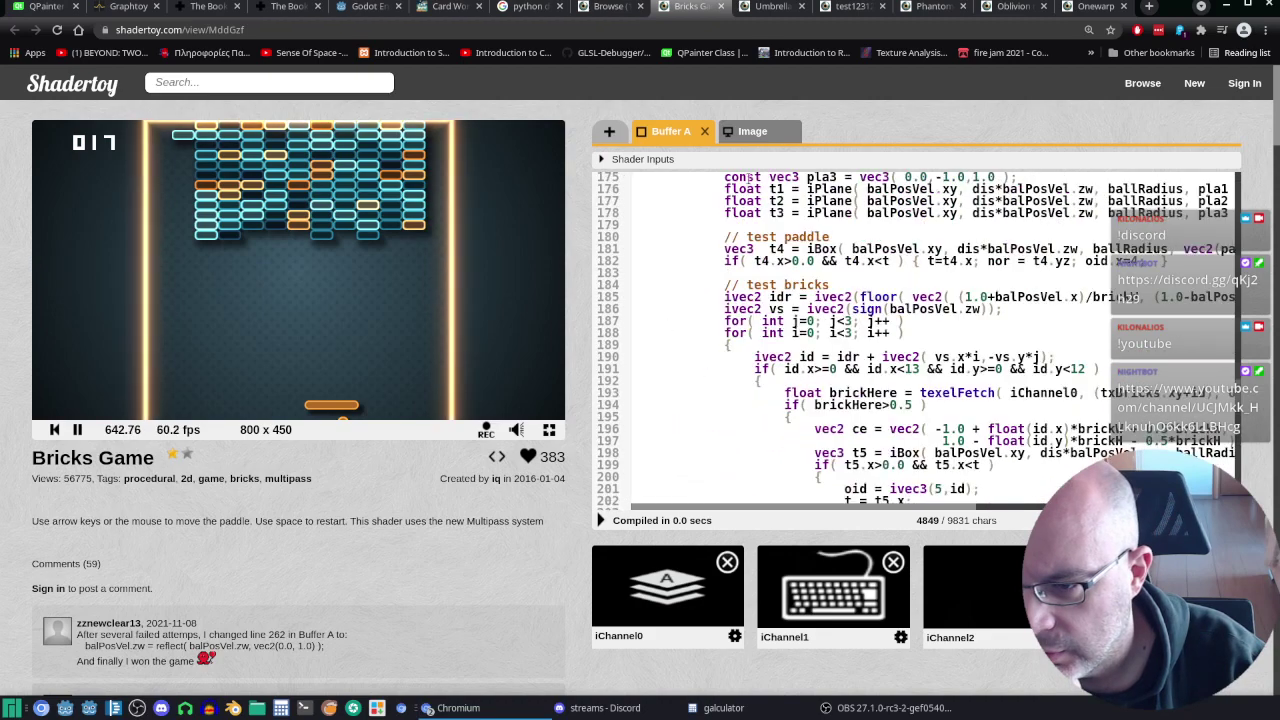
Step: Back in the Image pass, expand and then collapse the Shader Inputs uniform list
{"action": "left_click", "coordinate": [755, 130]}
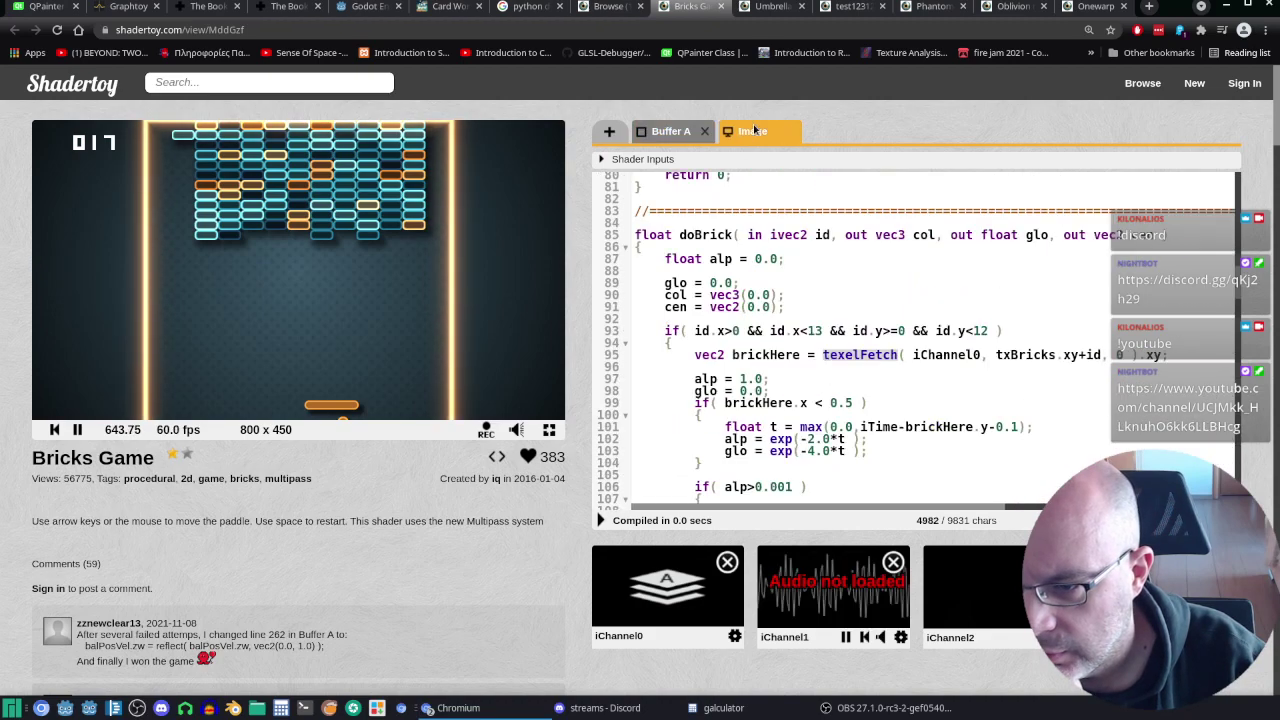
{"action": "left_click", "coordinate": [614, 159]}
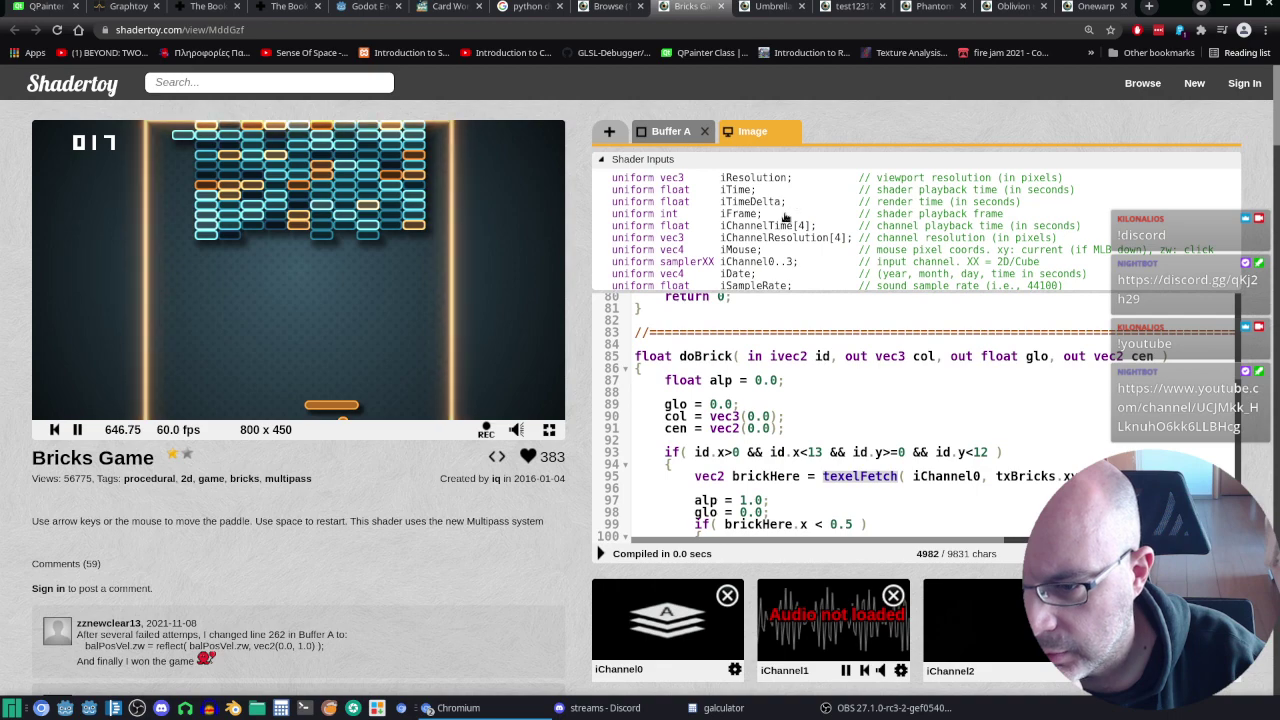
{"action": "scroll", "coordinate": [820, 156], "scroll_direction": "down", "scroll_amount": 3}
{"action": "scroll", "coordinate": [848, 120], "scroll_direction": "up", "scroll_amount": 3}
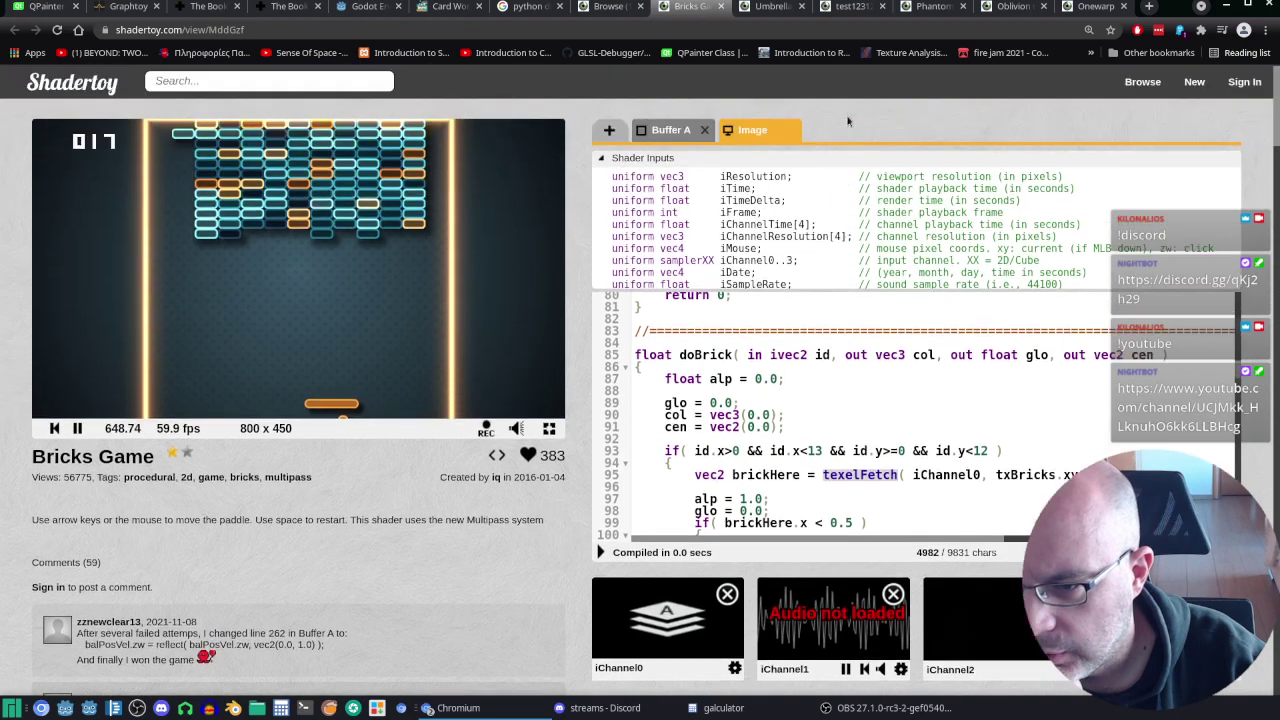
{"action": "left_click", "coordinate": [620, 159]}
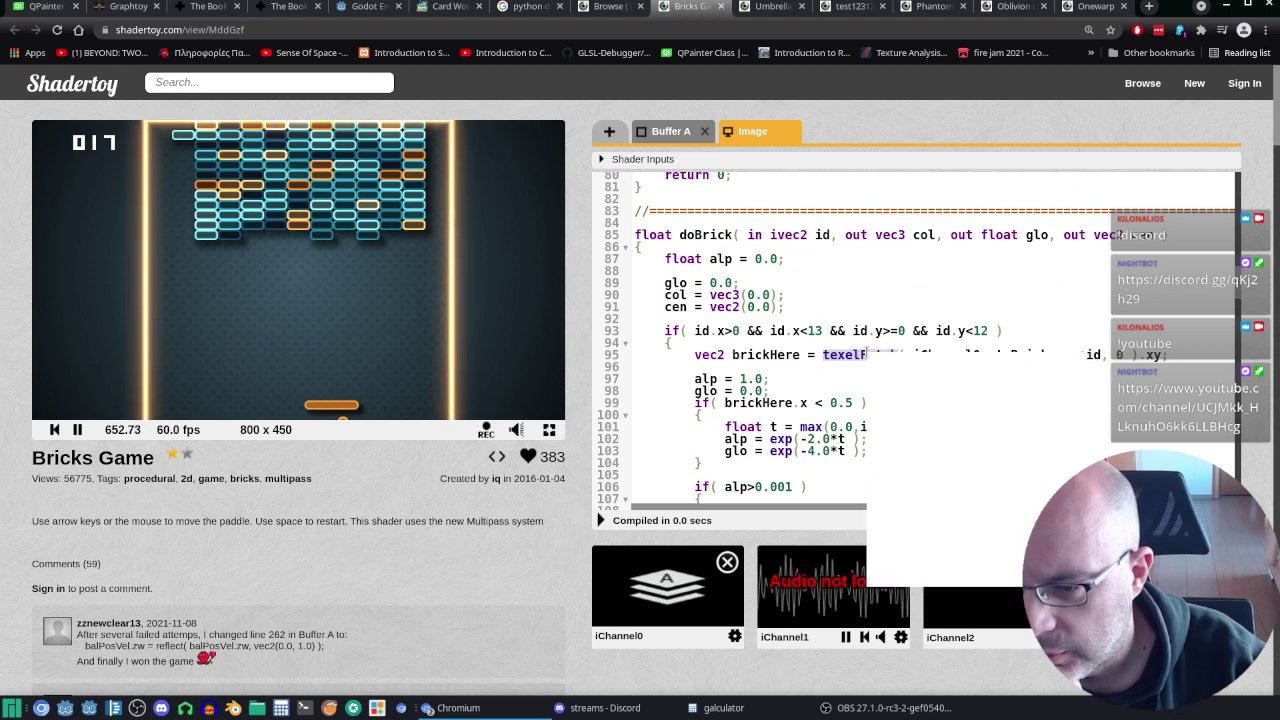
Step: Place the edit point on line 95 and open the iChannel0 input picker
{"action": "right_click", "coordinate": [866, 350]}
{"action": "left_click", "coordinate": [856, 366]}
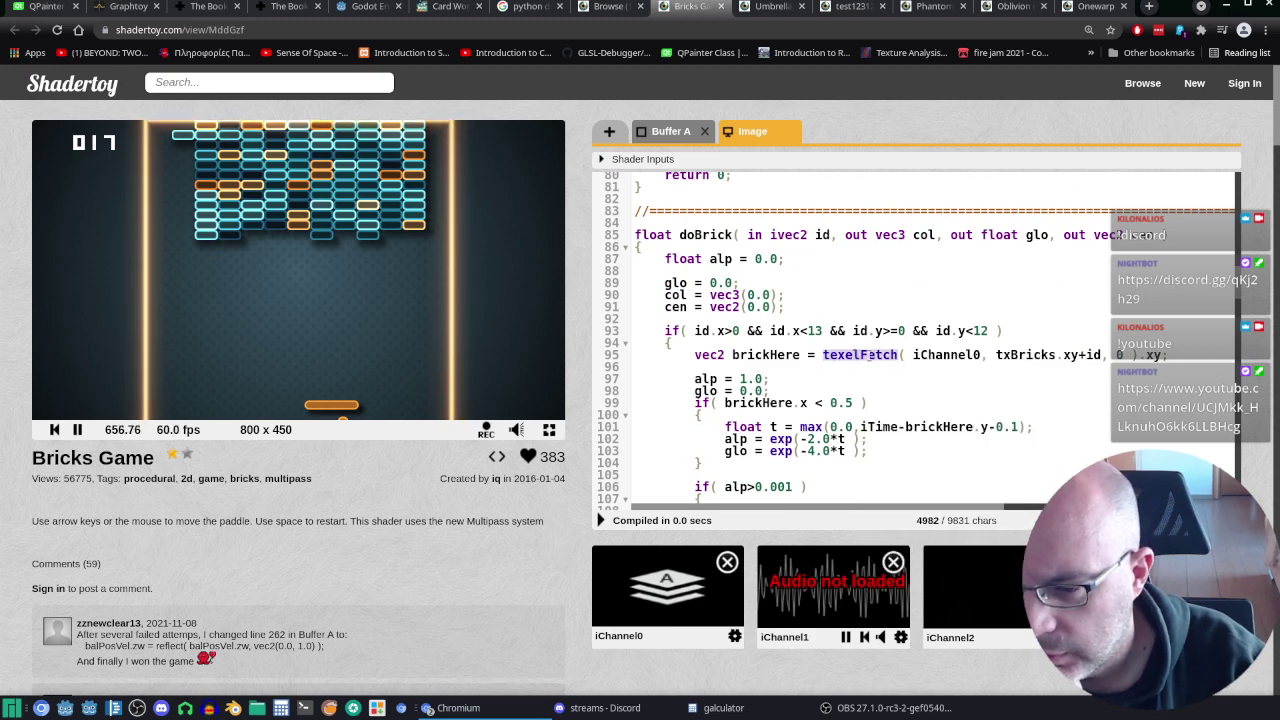
{"action": "left_click", "coordinate": [947, 358]}
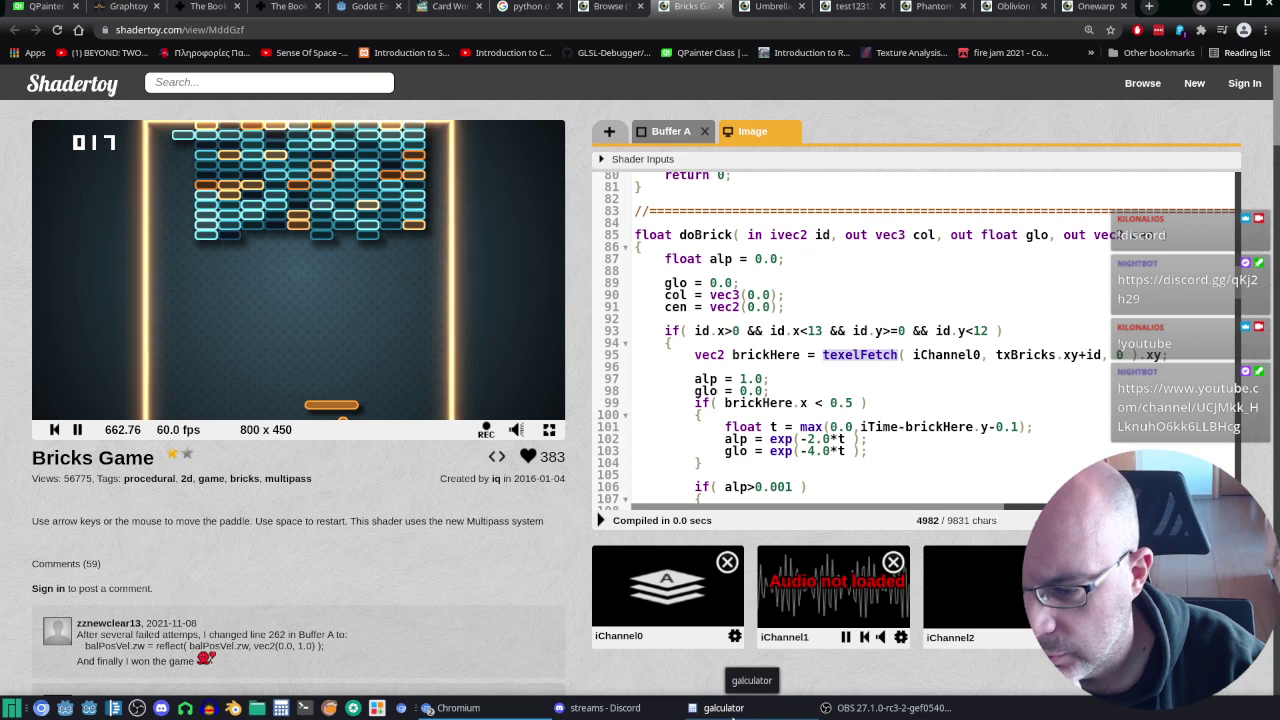
{"action": "left_click", "coordinate": [651, 598]}
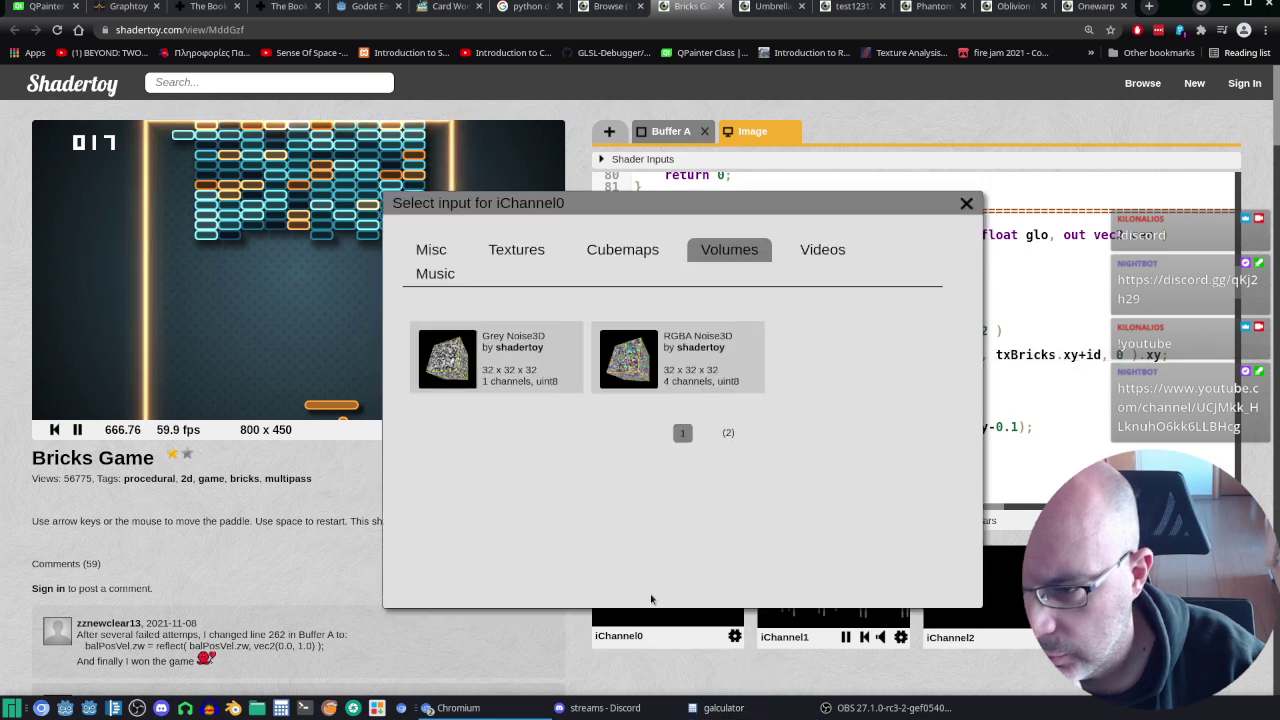
Step: Browse the iChannel0 picker's Misc inputs and close it, keeping Buffer A as input
{"action": "left_click", "coordinate": [966, 203]}
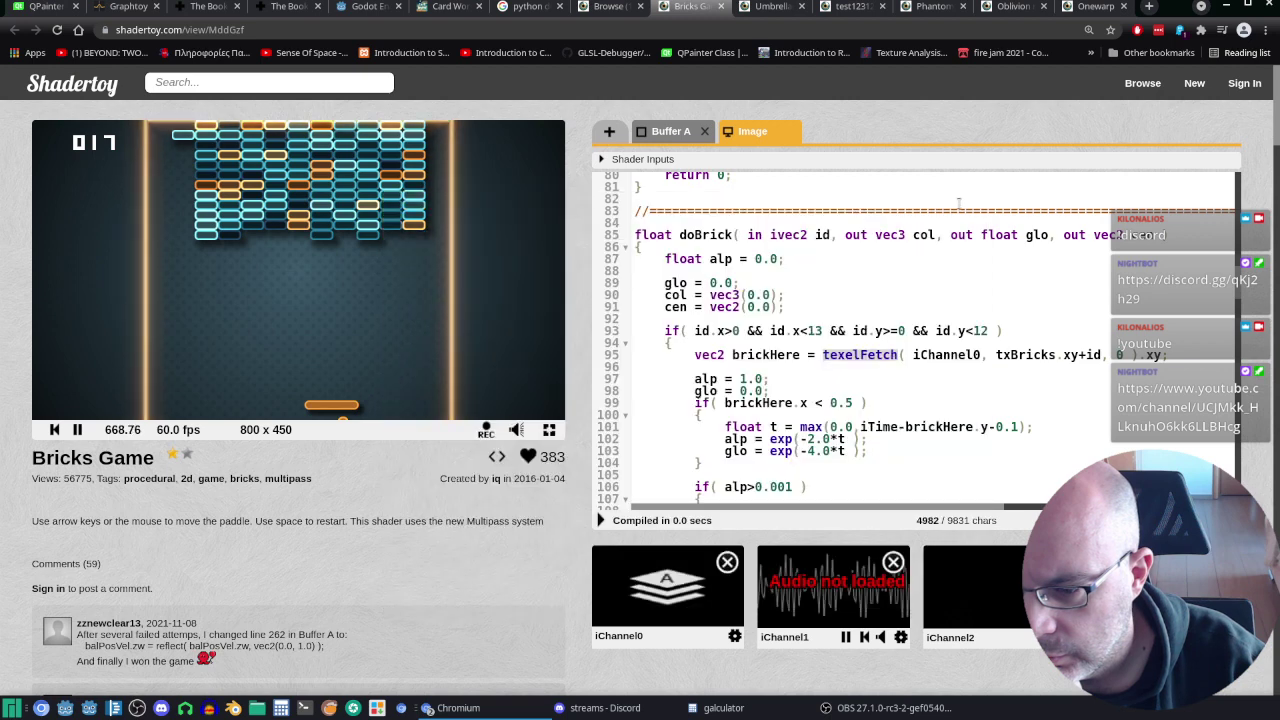
{"action": "left_click", "coordinate": [661, 592]}
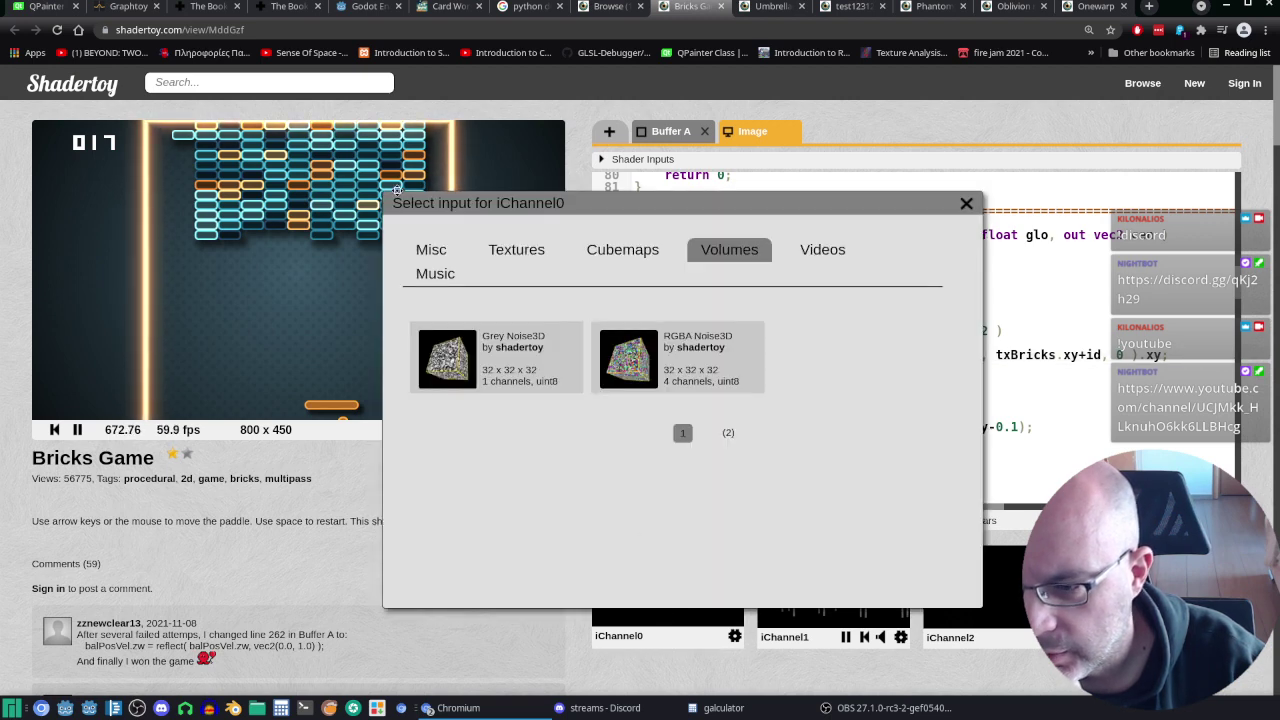
{"action": "left_click", "coordinate": [432, 250]}
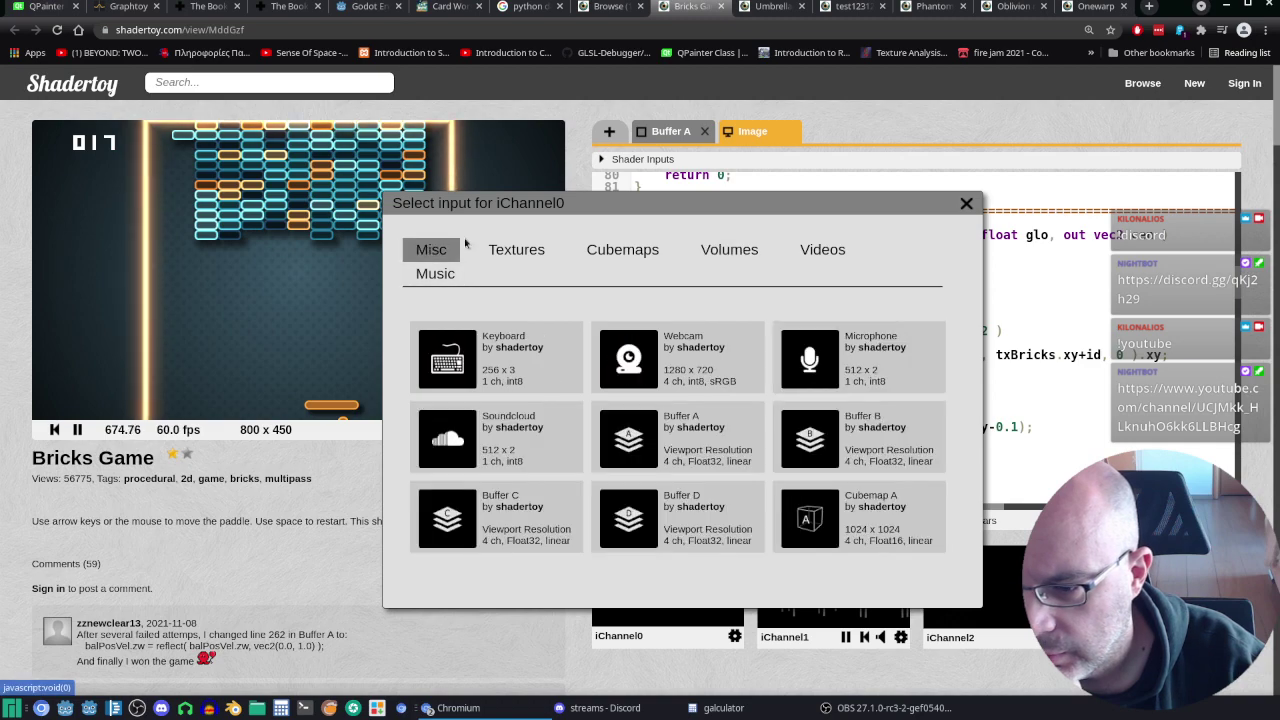
{"action": "left_click", "coordinate": [966, 203]}
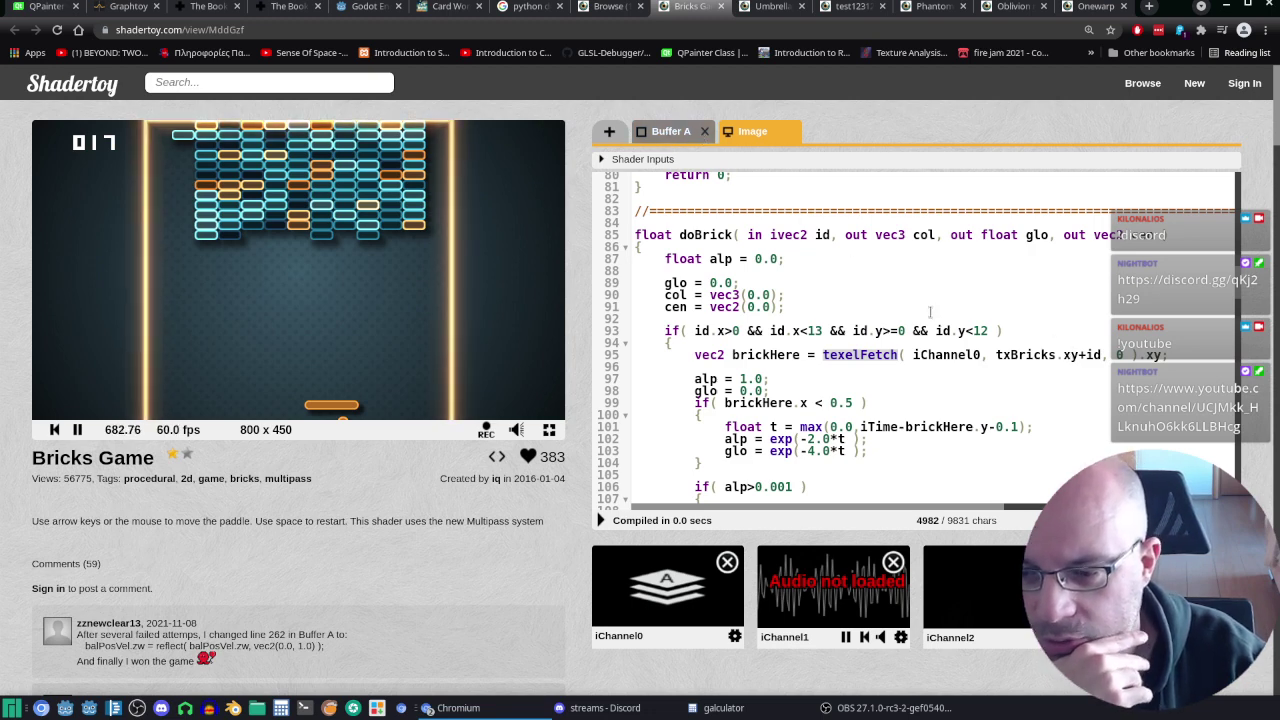
Step: Read through the Image pass's doBrick function and mainImage texelFetch loads
{"action": "scroll", "coordinate": [930, 313], "scroll_direction": "down", "scroll_amount": 1}
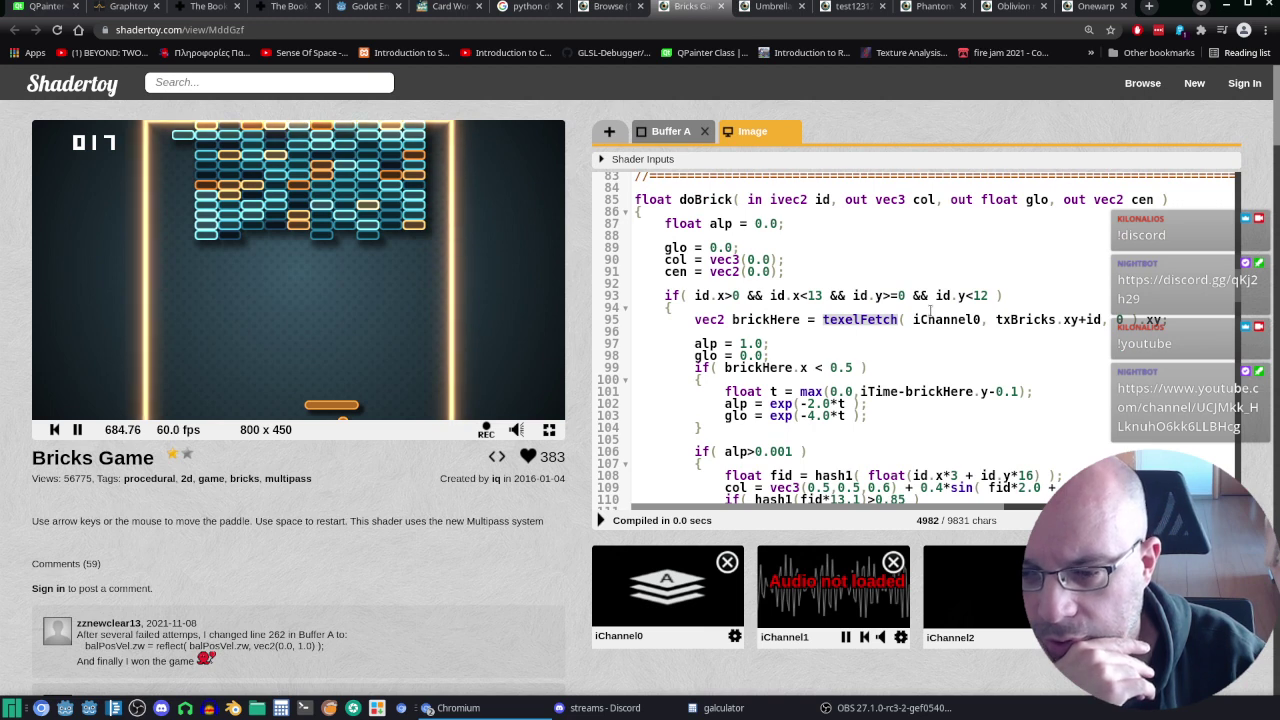
{"action": "scroll", "coordinate": [930, 313], "scroll_direction": "down", "scroll_amount": 2}
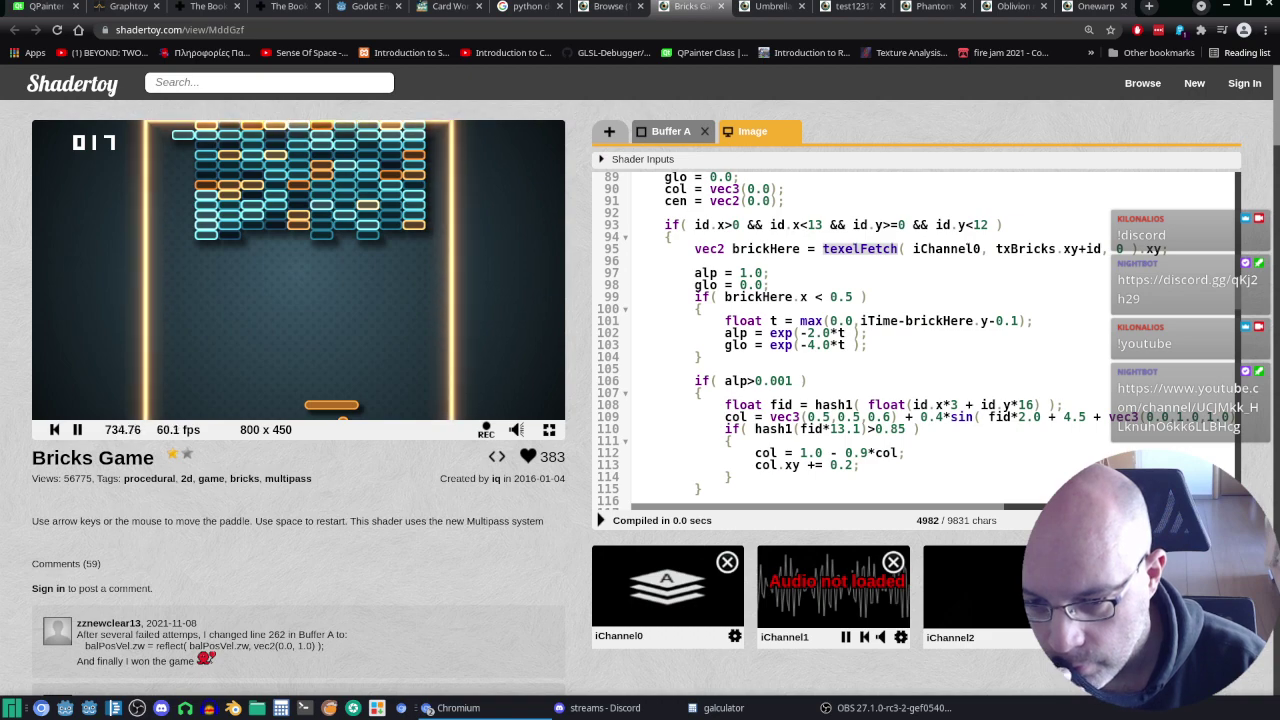
{"action": "scroll", "coordinate": [915, 340], "scroll_direction": "up", "scroll_amount": 2, "text": "ctrl"}
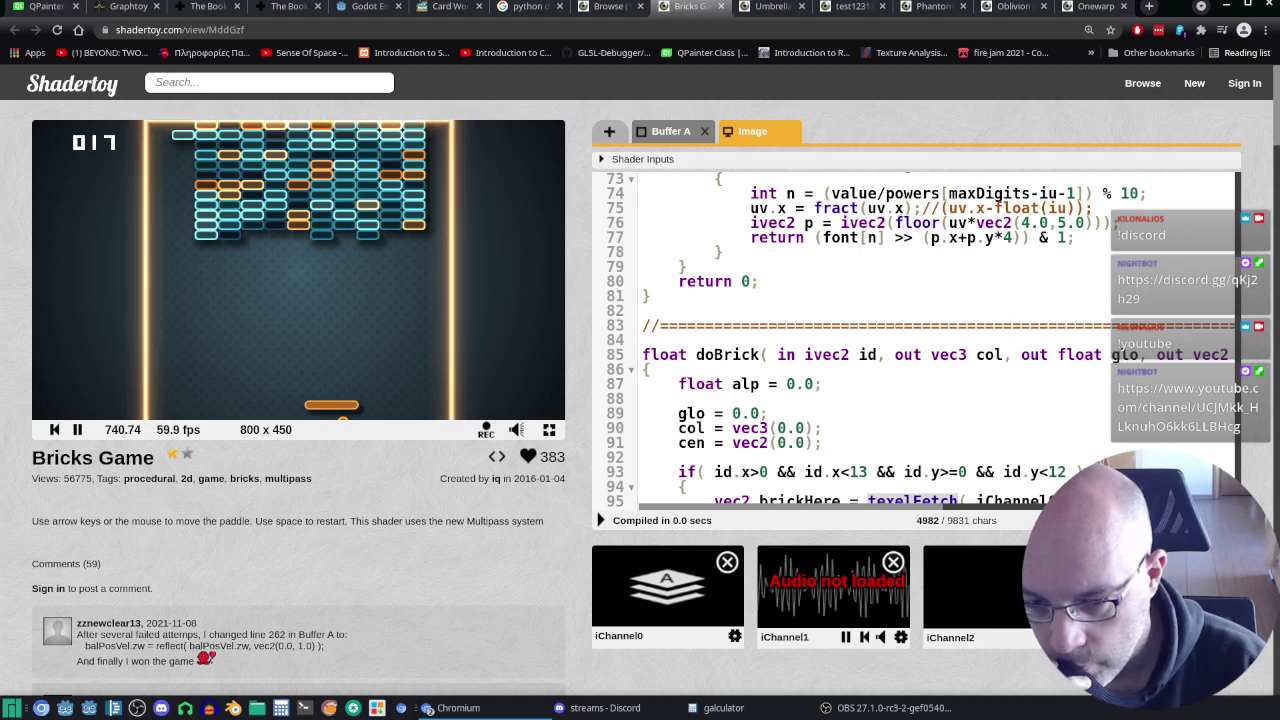
{"action": "scroll", "coordinate": [915, 340], "scroll_direction": "down", "scroll_amount": 2, "text": "ctrl"}
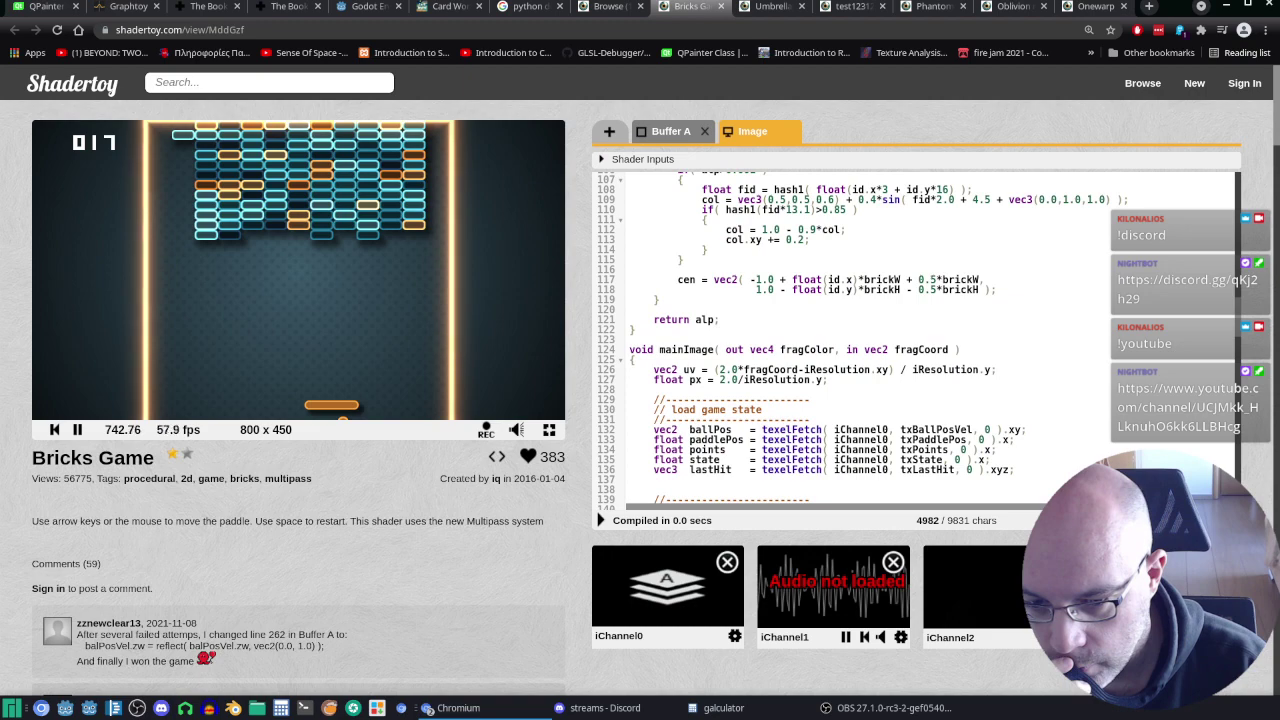
{"action": "scroll", "coordinate": [1165, 345], "scroll_direction": "up", "scroll_amount": 2, "text": "ctrl"}
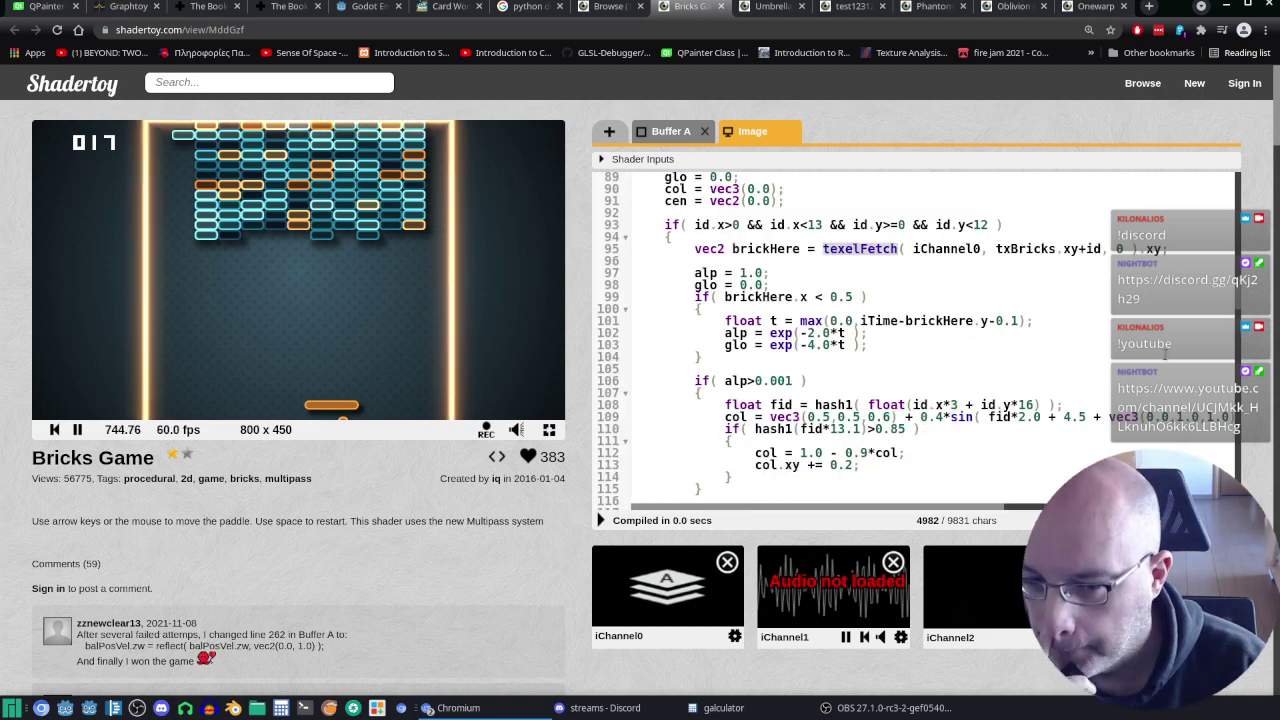
{"action": "scroll", "coordinate": [1165, 354], "scroll_direction": "down", "scroll_amount": 3}
{"action": "scroll", "coordinate": [1165, 354], "scroll_direction": "up", "scroll_amount": 2}
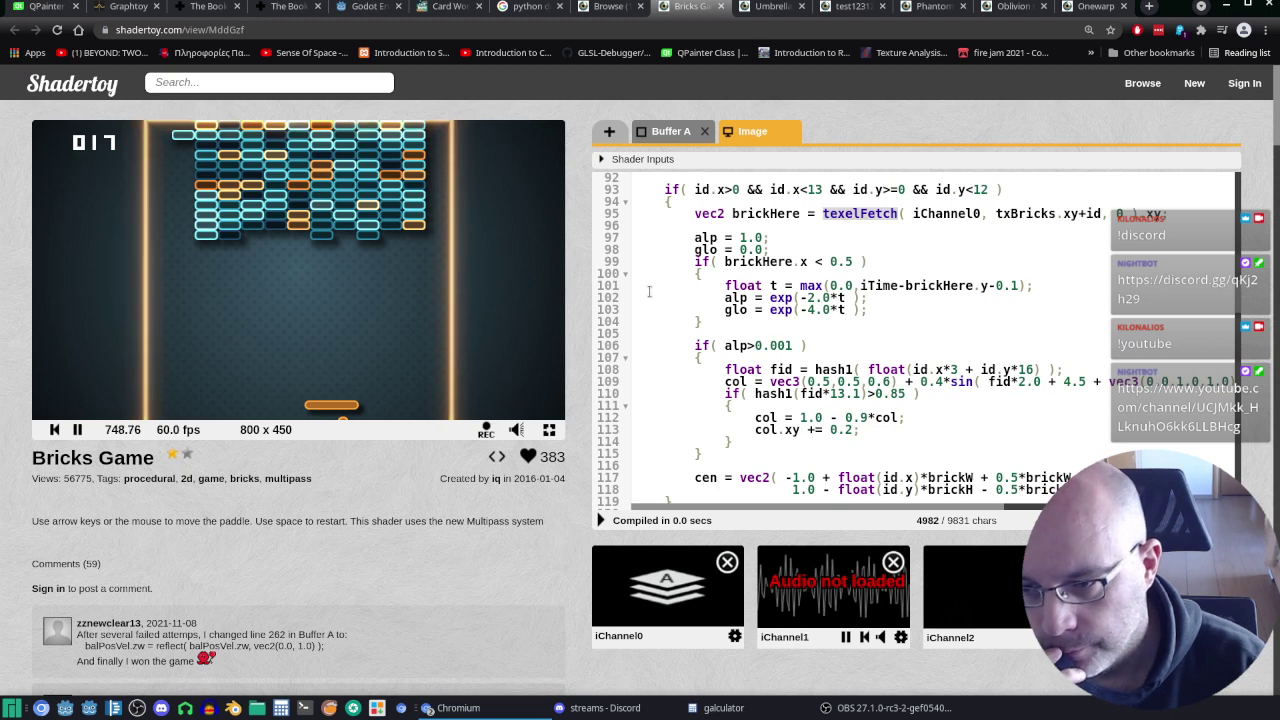
{"action": "scroll", "coordinate": [648, 291], "scroll_direction": "up", "scroll_amount": 1}
{"action": "scroll", "coordinate": [700, 290], "scroll_direction": "up", "scroll_amount": 1}
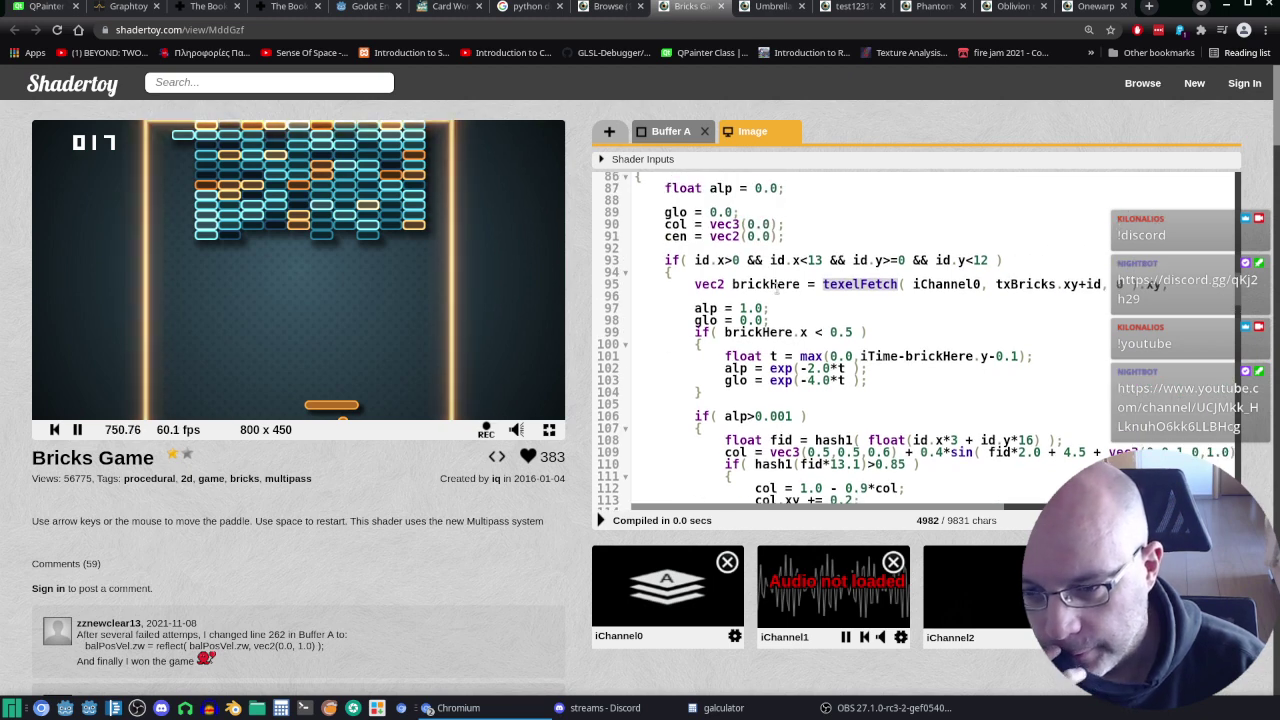
{"action": "scroll", "coordinate": [773, 284], "scroll_direction": "down", "scroll_amount": 2}
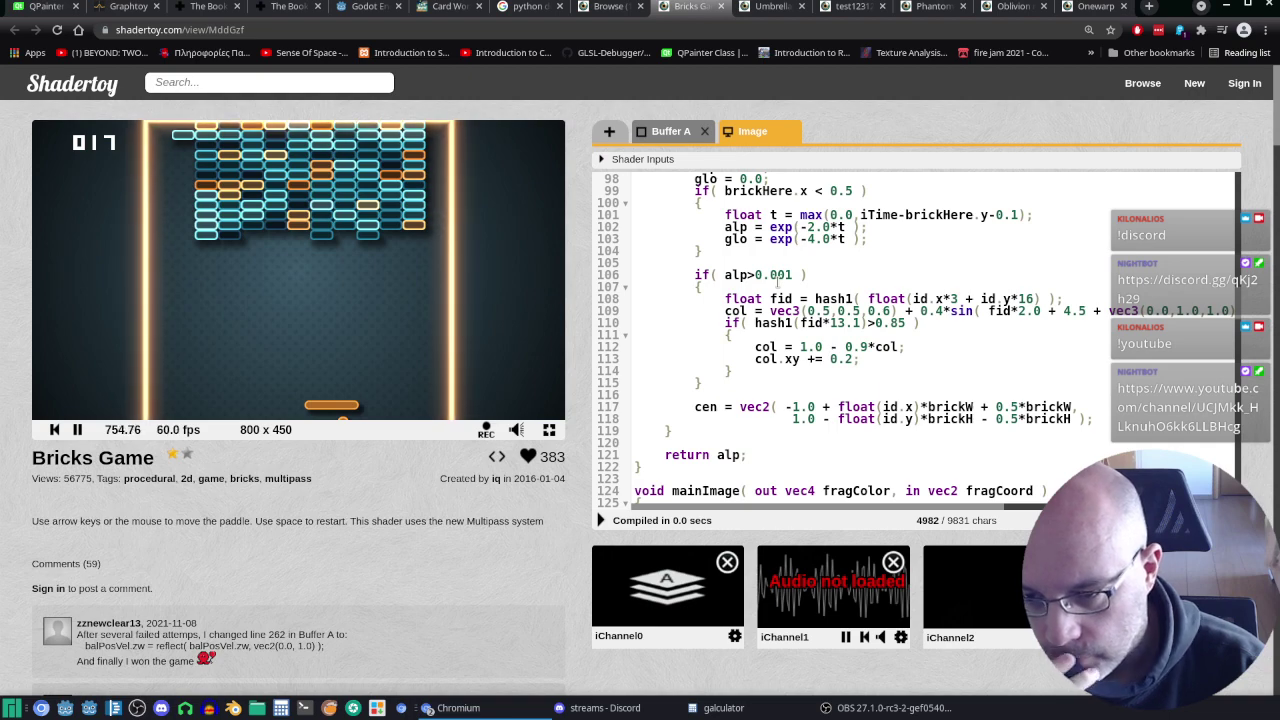
{"action": "scroll", "coordinate": [778, 284], "scroll_direction": "down", "scroll_amount": 2}
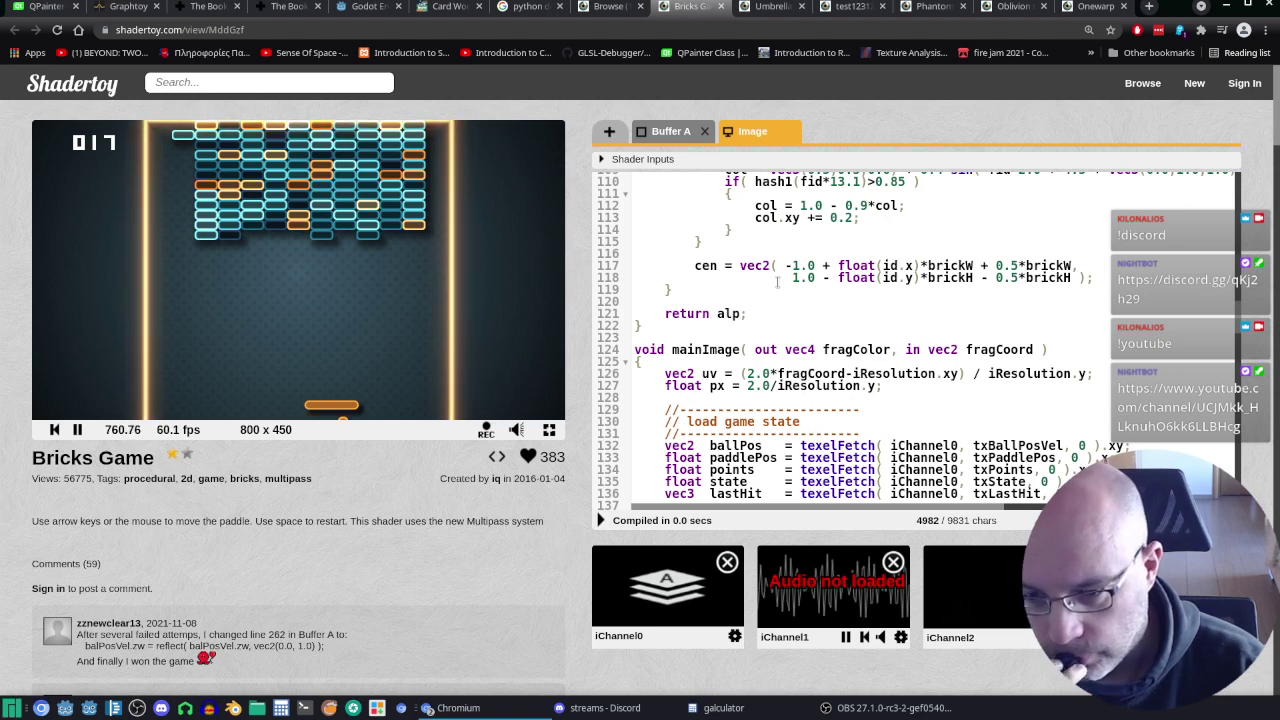
{"action": "scroll", "coordinate": [777, 283], "scroll_direction": "down", "scroll_amount": 3}
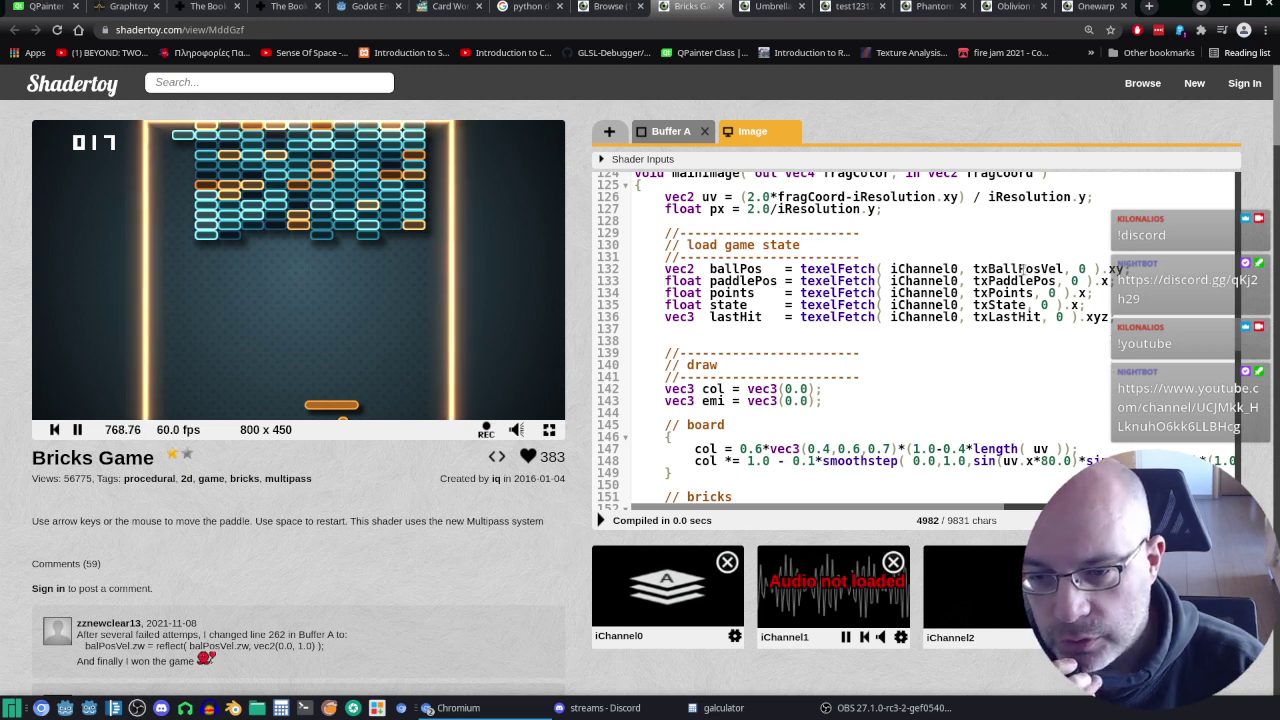
Step: Look through the Buffer A gameplay code, scrolling up to its top
{"action": "left_click", "coordinate": [679, 127]}
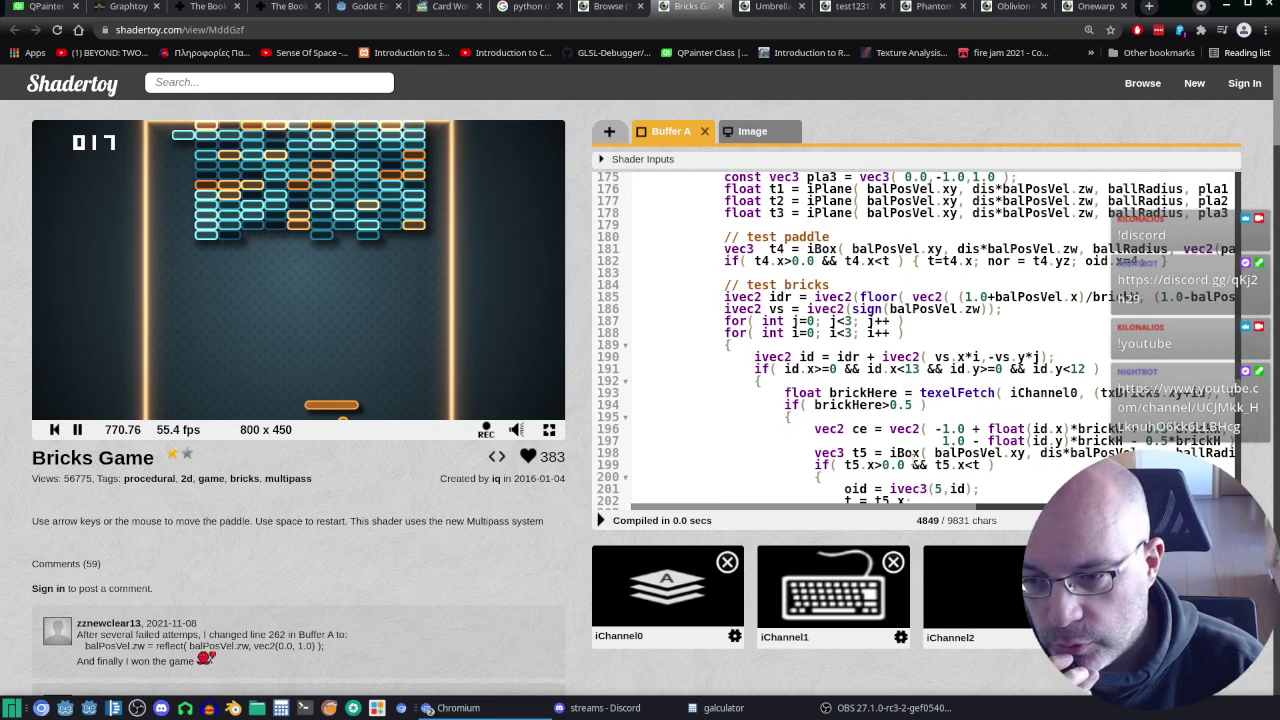
{"action": "scroll", "coordinate": [880, 371], "scroll_direction": "up", "scroll_amount": 5}
{"action": "scroll", "coordinate": [880, 371], "scroll_direction": "up", "scroll_amount": 5}
{"action": "scroll", "coordinate": [880, 371], "scroll_direction": "up", "scroll_amount": 5}
{"action": "scroll", "coordinate": [880, 371], "scroll_direction": "up", "scroll_amount": 5}
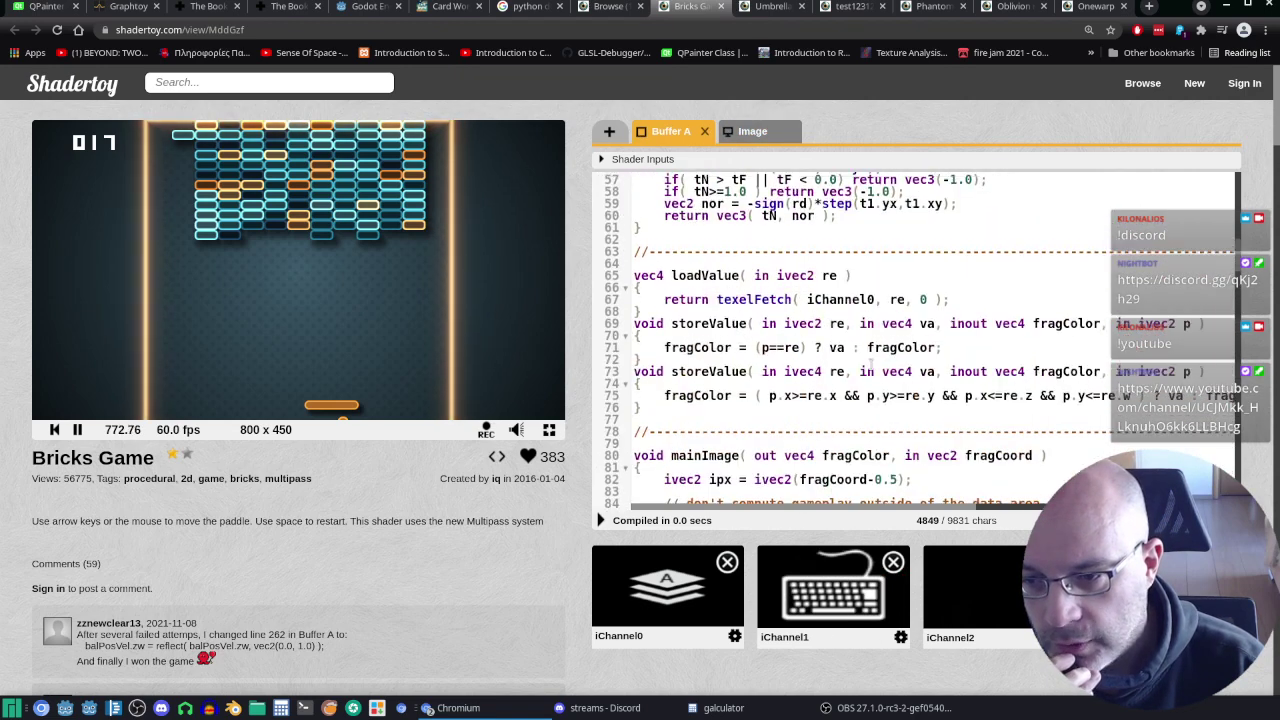
{"action": "scroll", "coordinate": [880, 371], "scroll_direction": "up", "scroll_amount": 4}
{"action": "scroll", "coordinate": [861, 356], "scroll_direction": "up", "scroll_amount": 3}
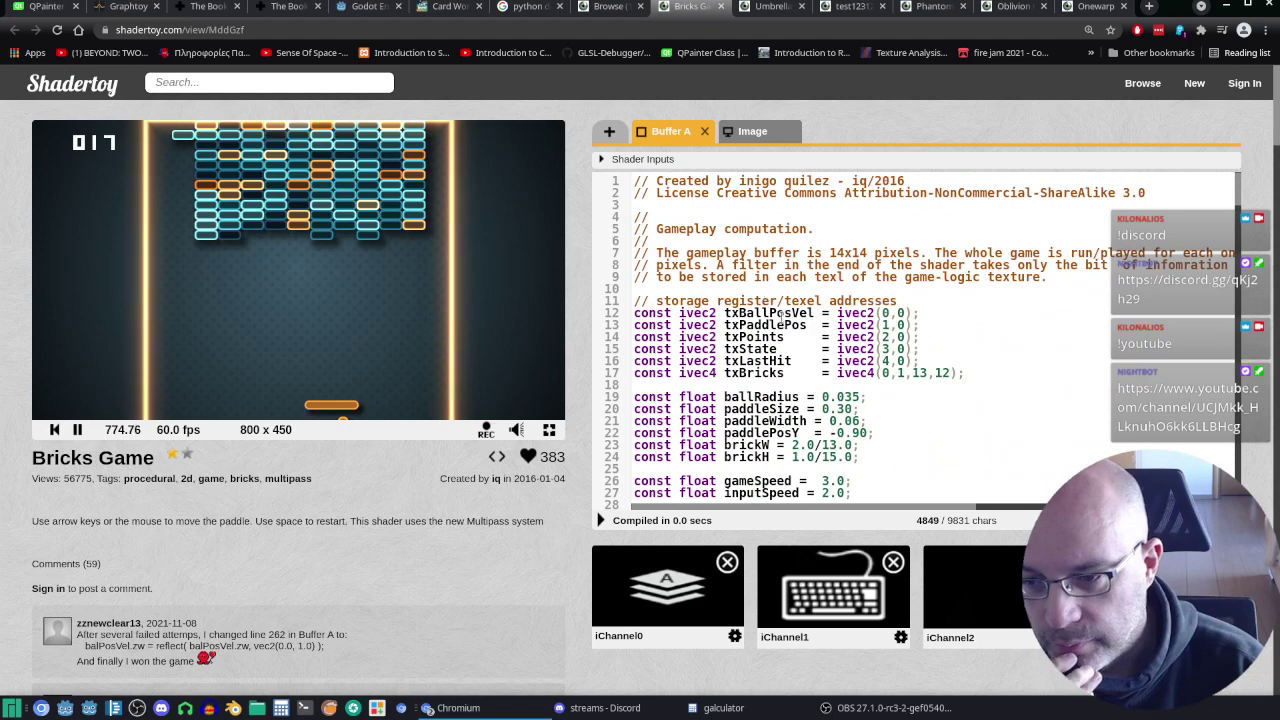
Step: Back in the Image pass, select txBallPosVel on line 132 and scroll through the surrounding code
{"action": "left_click", "coordinate": [758, 140]}
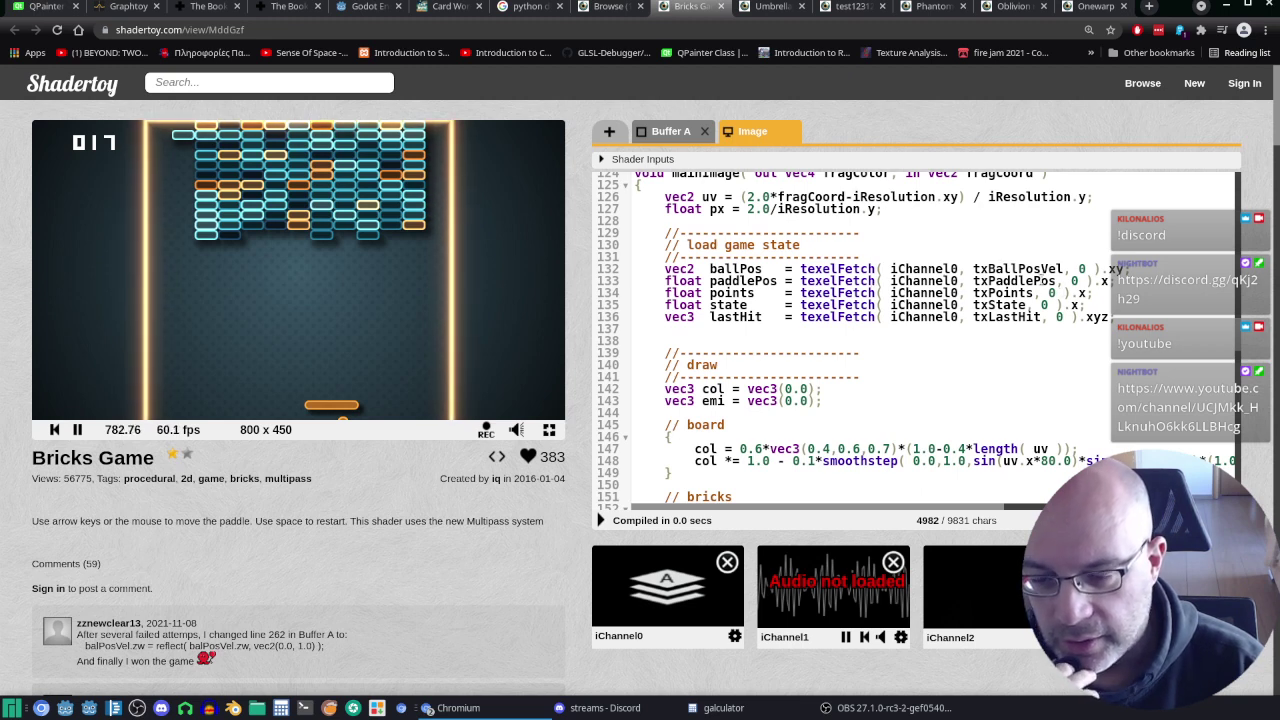
{"action": "double_click", "coordinate": [1006, 268]}
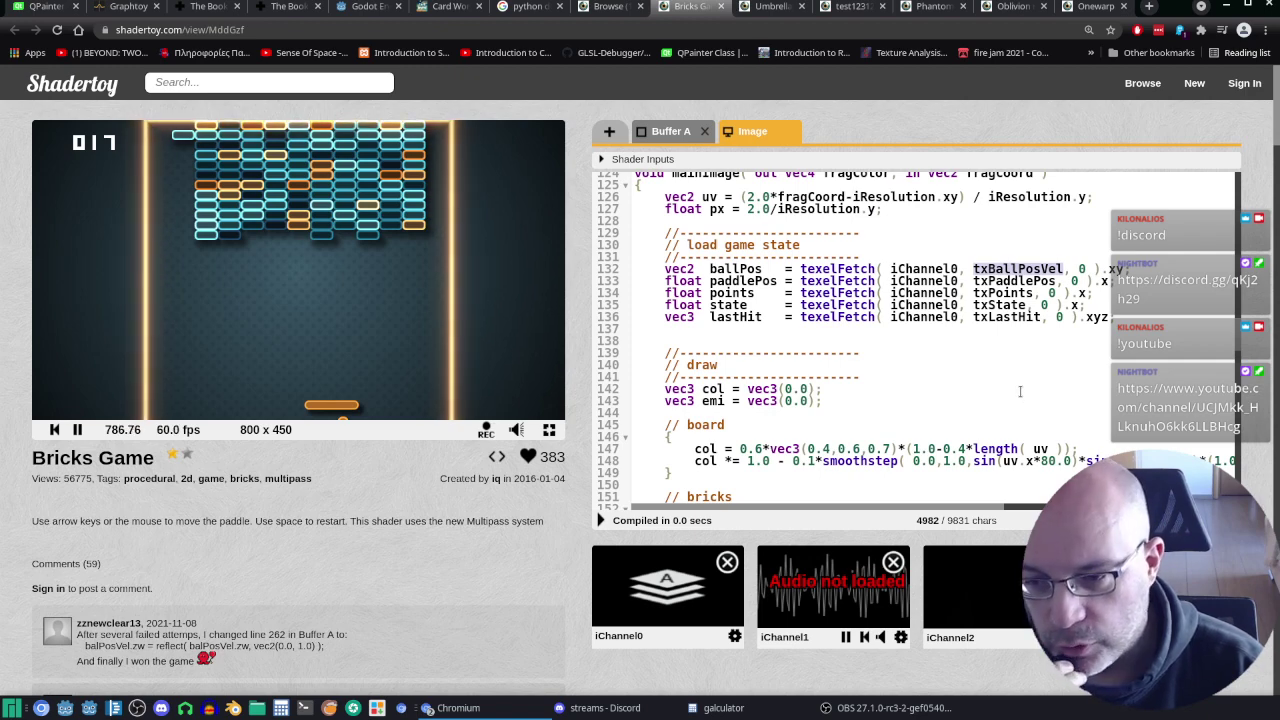
{"action": "scroll", "coordinate": [1017, 391], "scroll_direction": "up", "scroll_amount": 2}
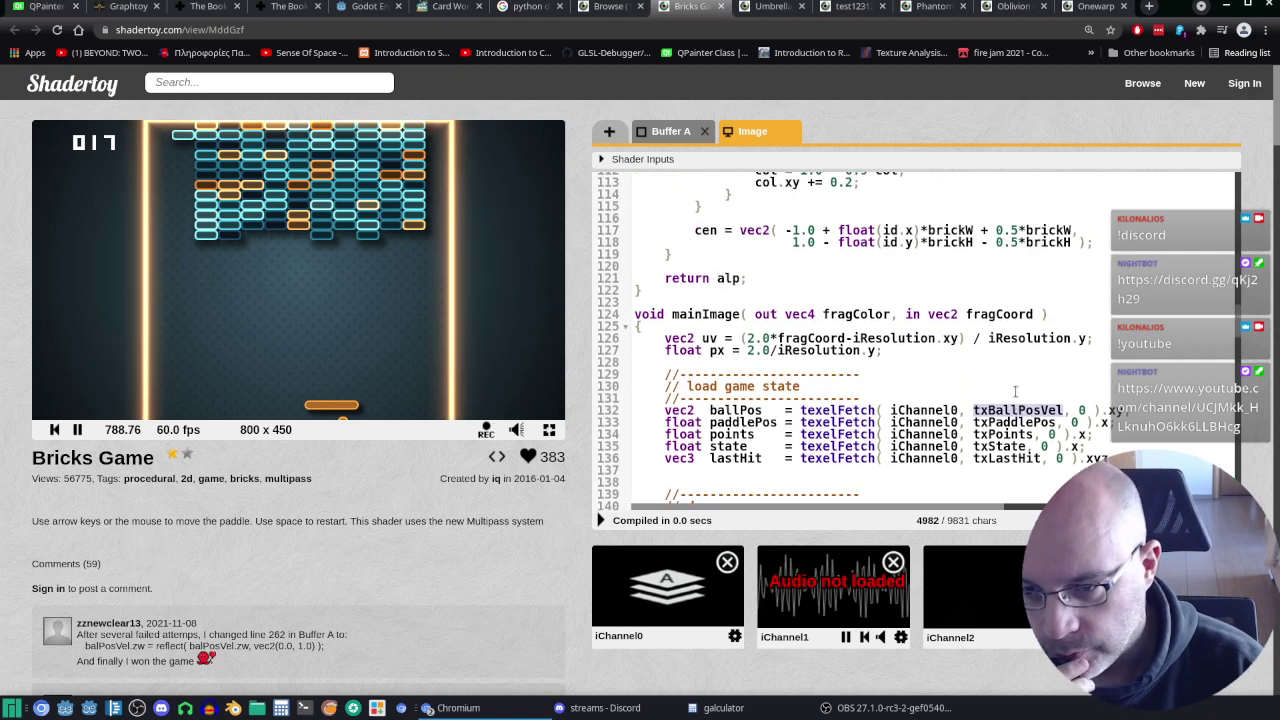
{"action": "scroll", "coordinate": [1016, 391], "scroll_direction": "up", "scroll_amount": 2}
{"action": "scroll", "coordinate": [1015, 392], "scroll_direction": "up", "scroll_amount": 3}
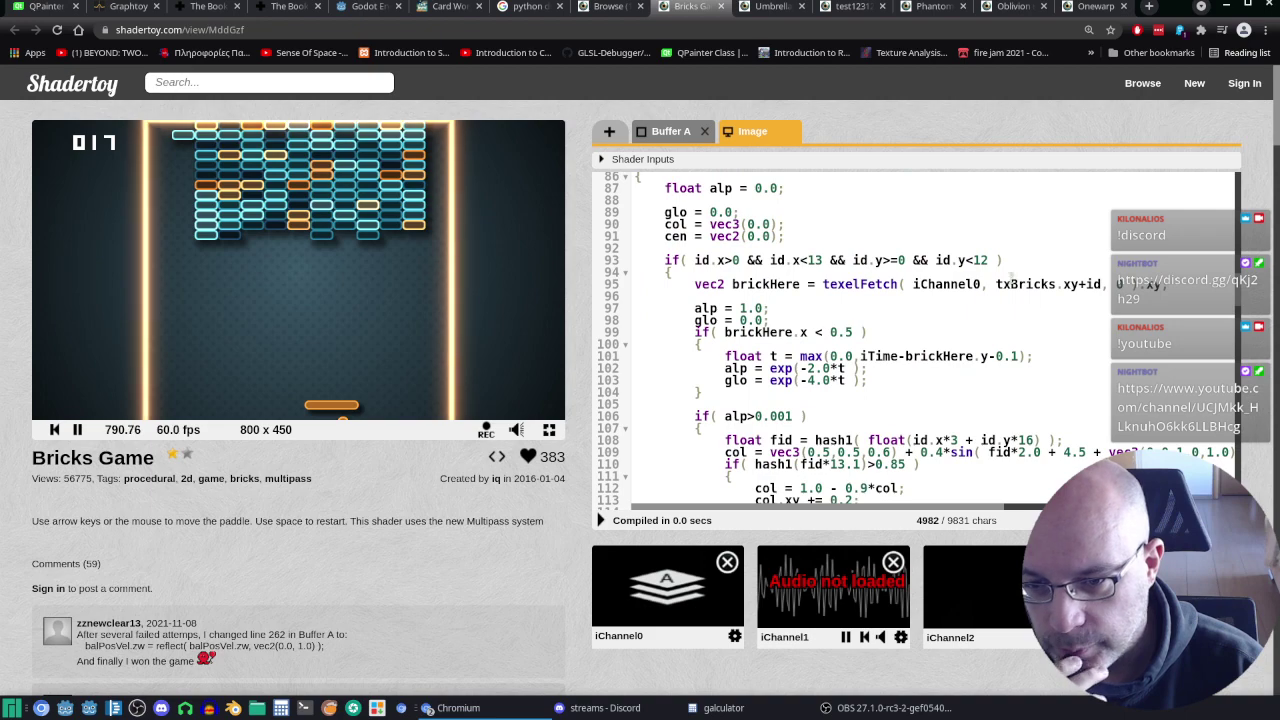
{"action": "scroll", "coordinate": [1011, 283], "scroll_direction": "down", "scroll_amount": 1}
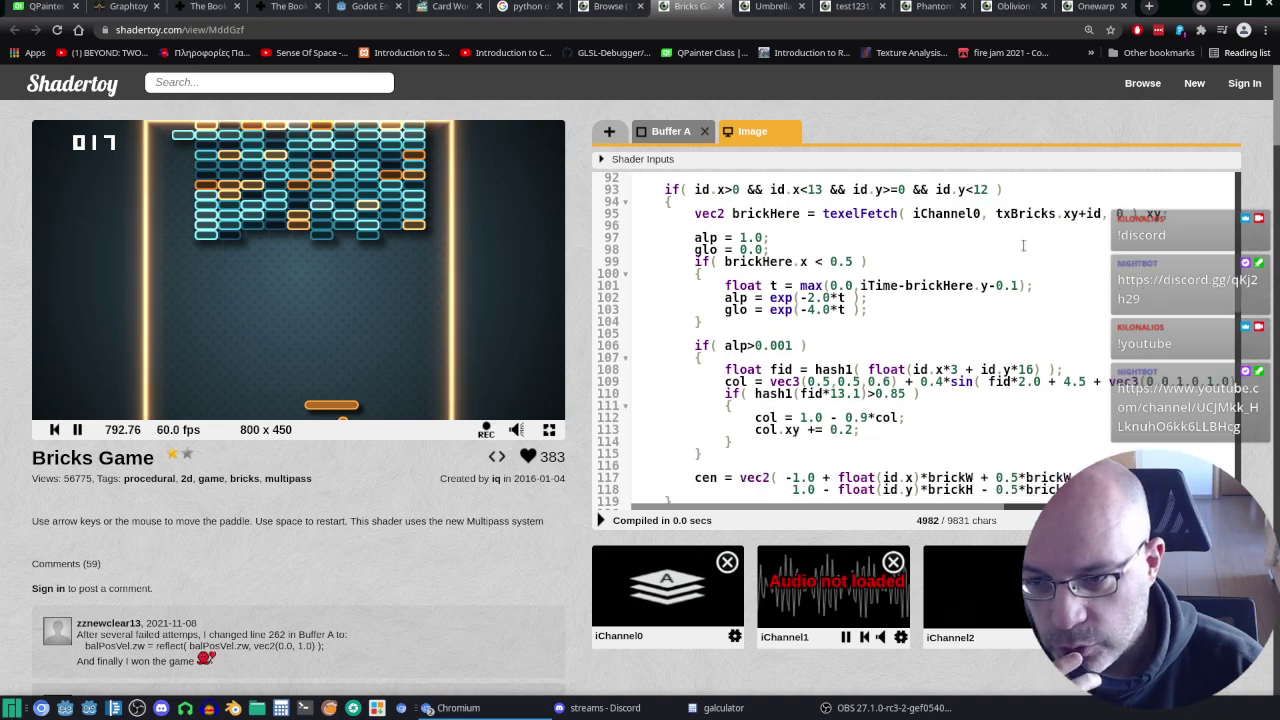
Step: Glance at Buffer A once more, then return to the Image pass showing doBrick
{"action": "left_click", "coordinate": [652, 133]}
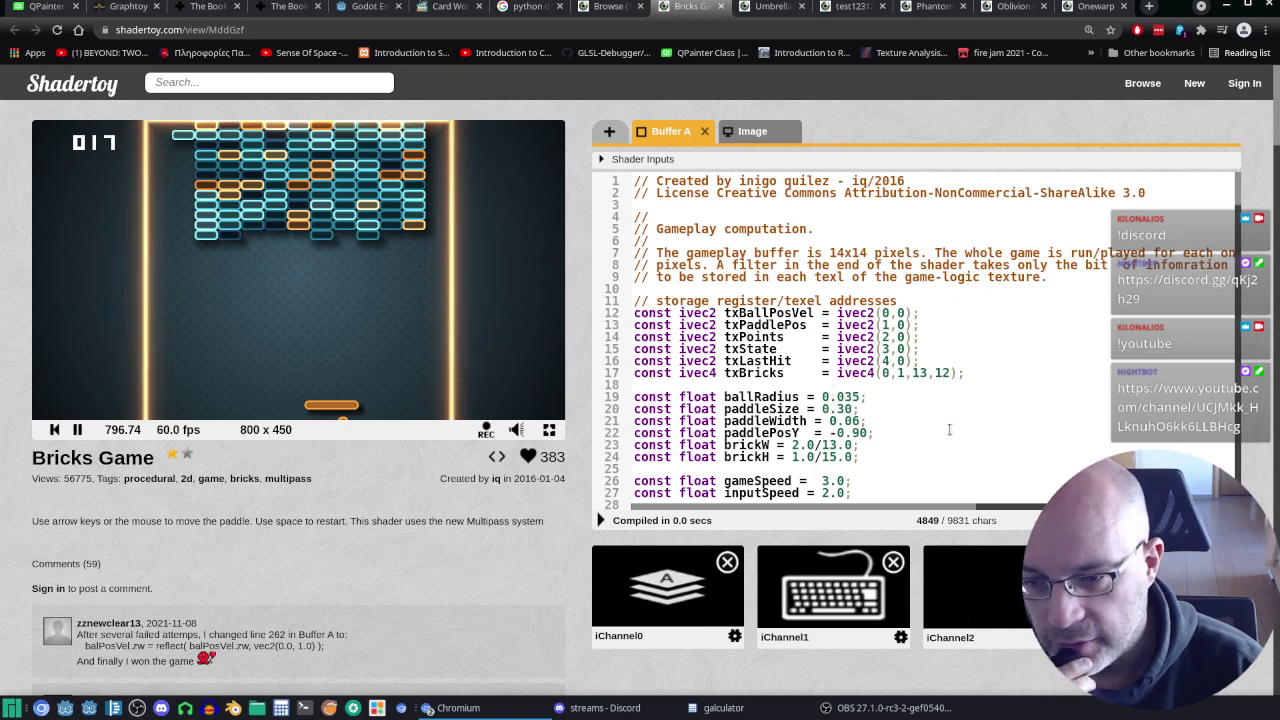
{"action": "scroll", "coordinate": [919, 397], "scroll_direction": "down", "scroll_amount": 3}
{"action": "scroll", "coordinate": [919, 397], "scroll_direction": "up", "scroll_amount": 2}
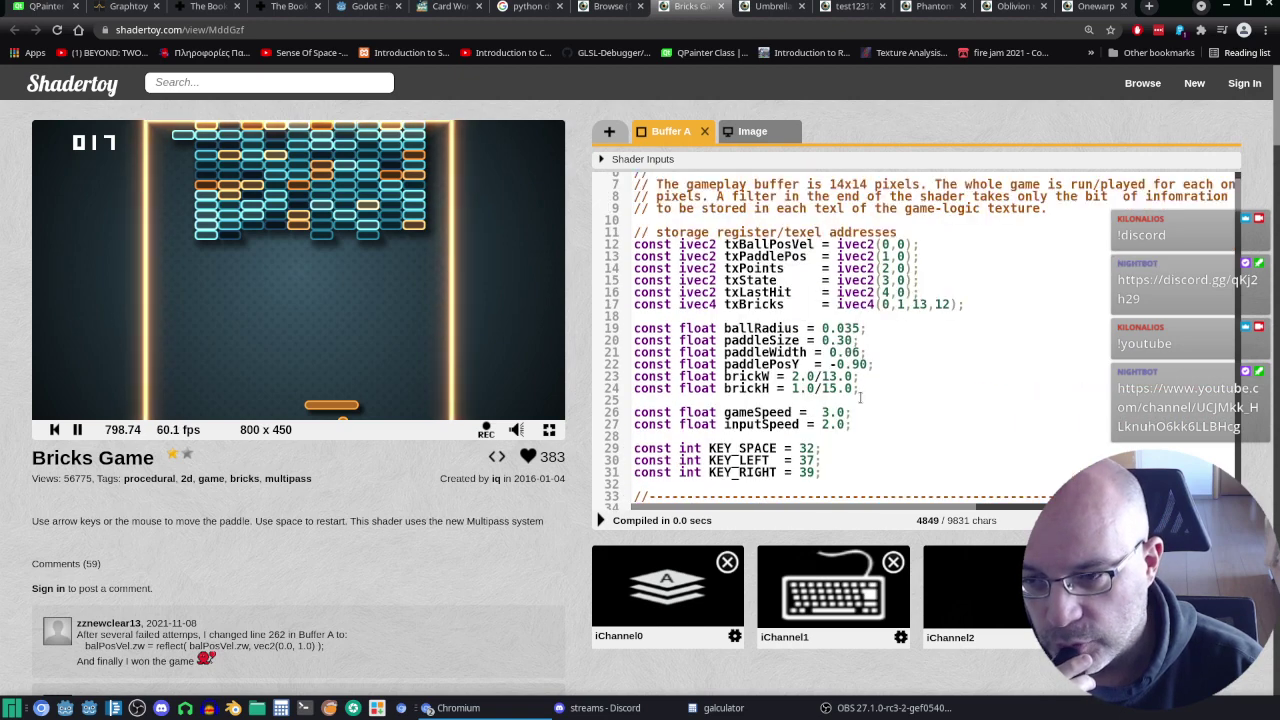
{"action": "left_click", "coordinate": [765, 128]}
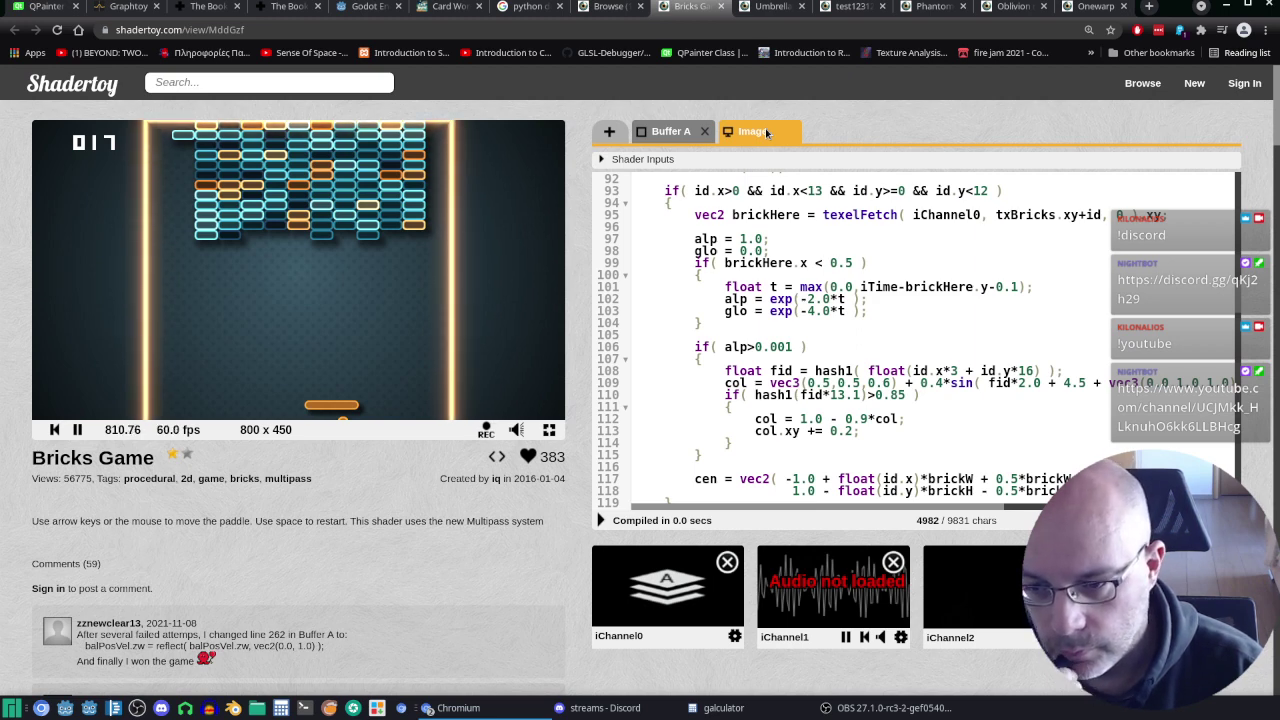
{"action": "scroll", "coordinate": [1062, 385], "scroll_direction": "down", "scroll_amount": 2}
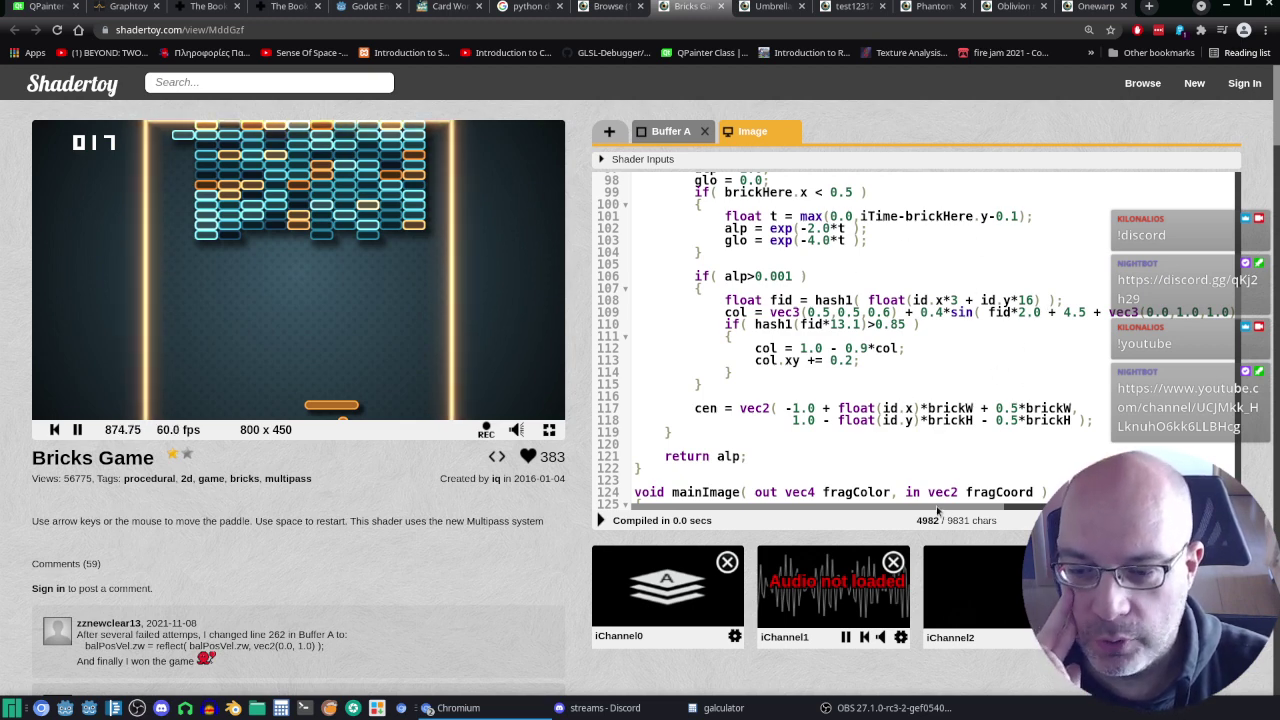
{"action": "left_click_drag", "start_coordinate": [937, 510], "coordinate": [897, 531]}
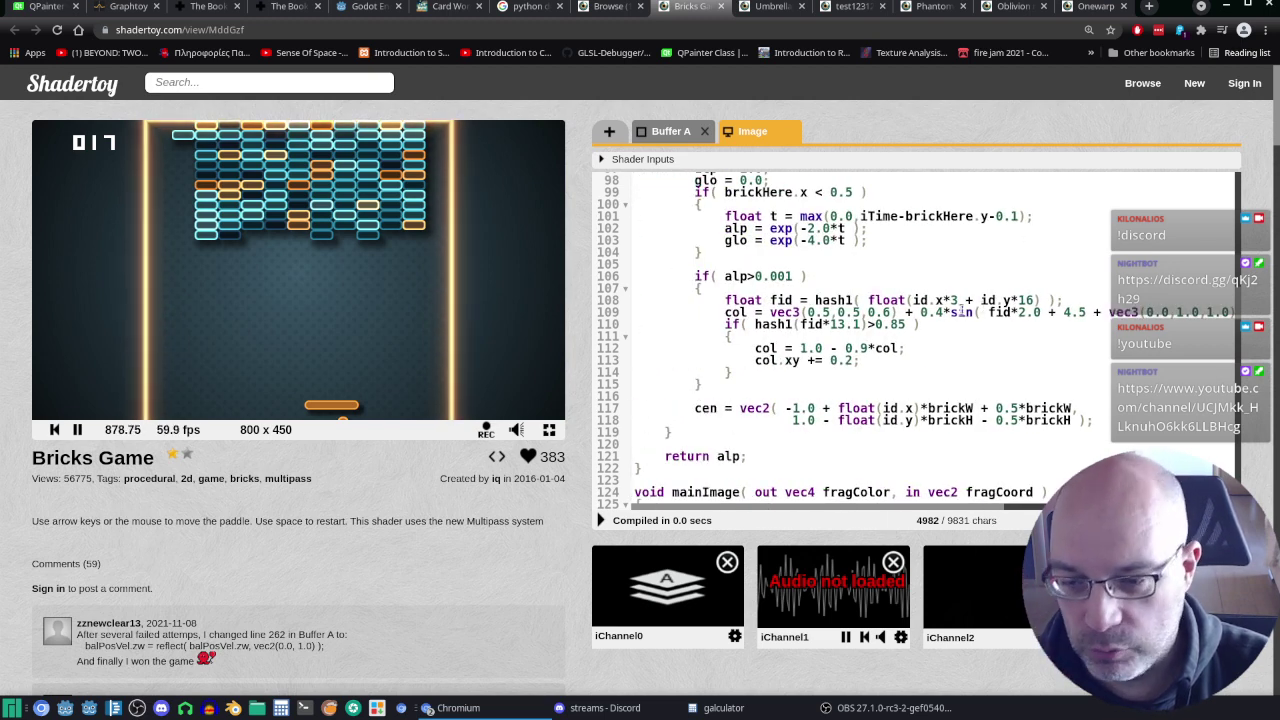
{"action": "double_click", "coordinate": [955, 312]}
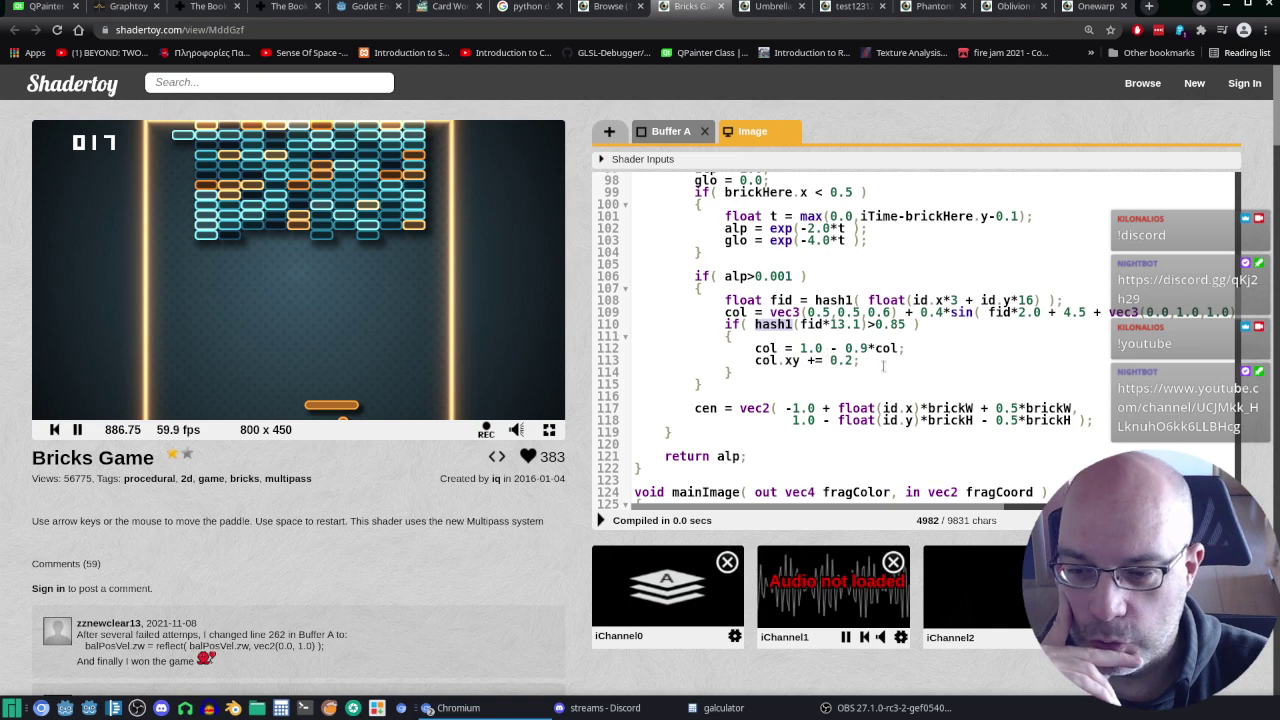
{"action": "scroll", "coordinate": [973, 361], "scroll_direction": "down", "scroll_amount": 2}
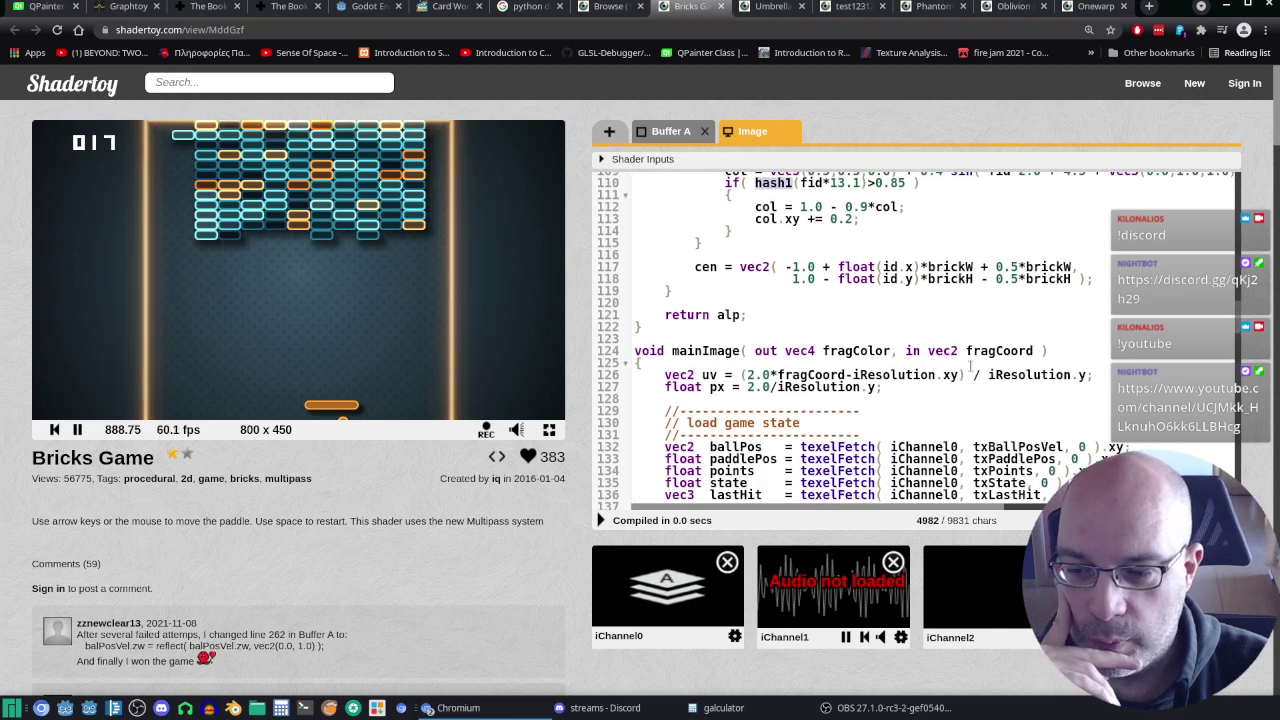
{"action": "scroll", "coordinate": [970, 367], "scroll_direction": "up", "scroll_amount": 2}
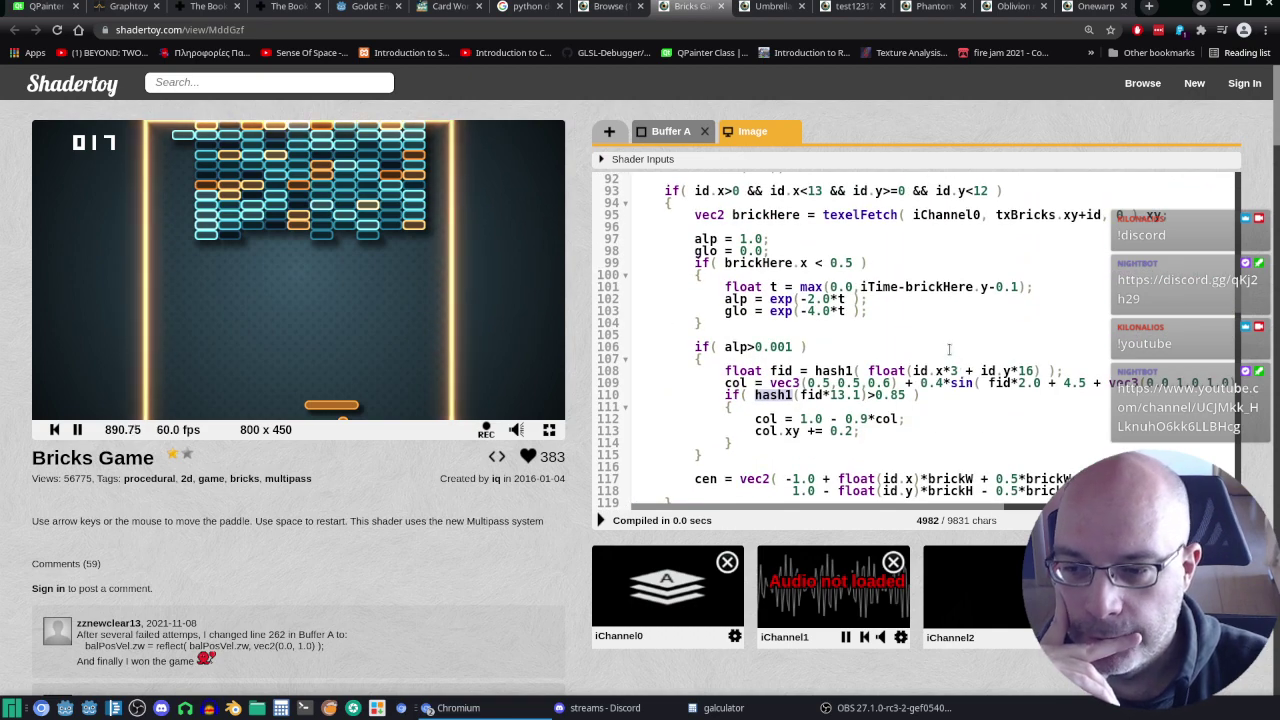
{"action": "scroll", "coordinate": [948, 347], "scroll_direction": "down", "scroll_amount": 1}
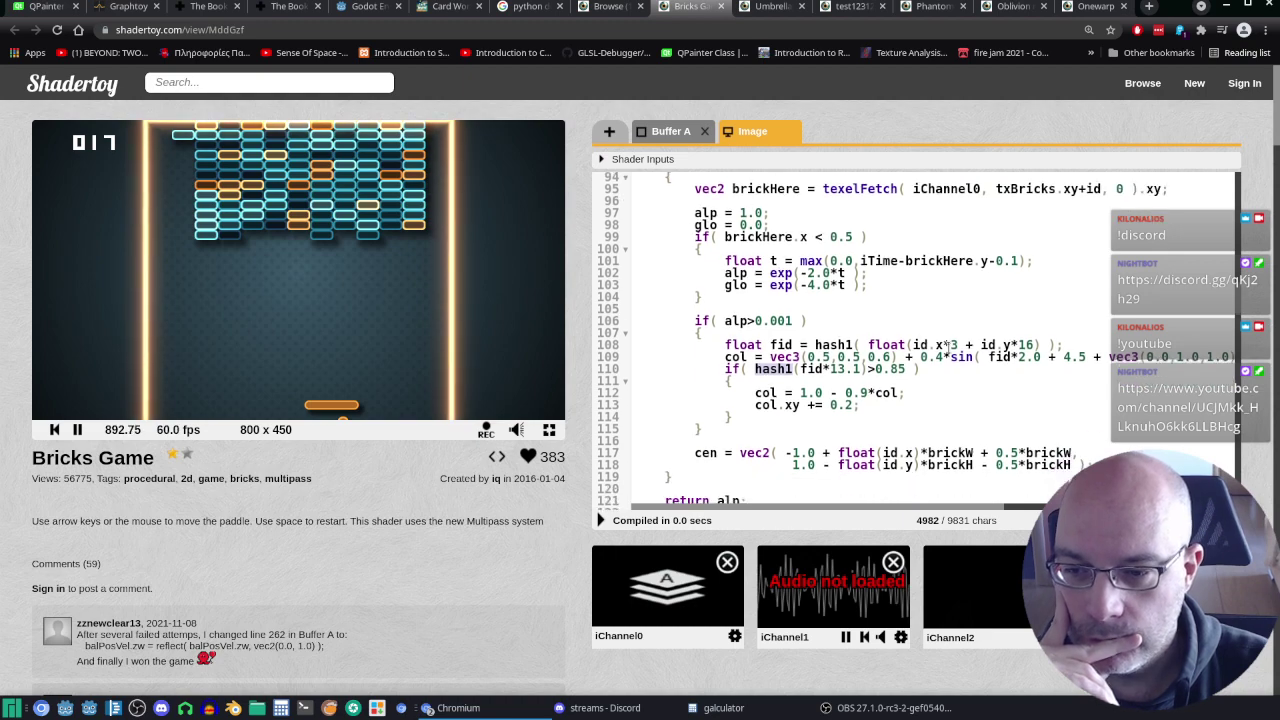
{"action": "scroll", "coordinate": [945, 343], "scroll_direction": "up", "scroll_amount": 3}
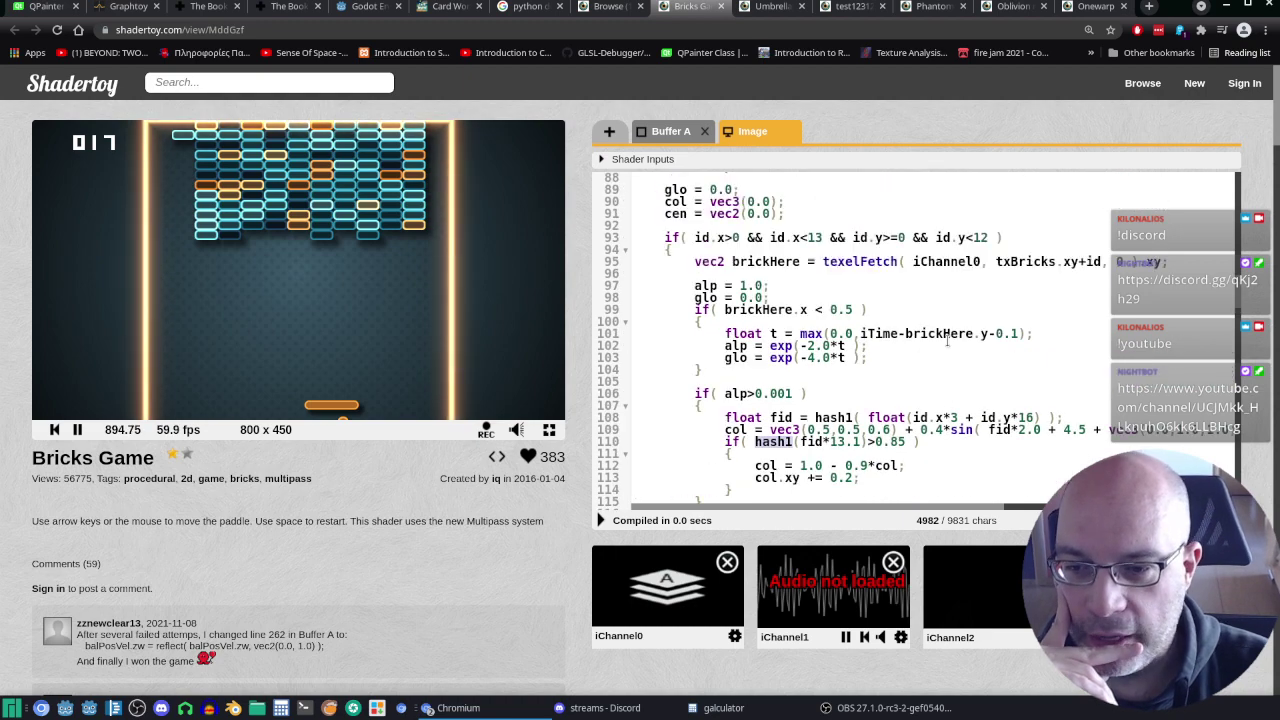
{"action": "scroll", "coordinate": [847, 280], "scroll_direction": "down", "scroll_amount": 2}
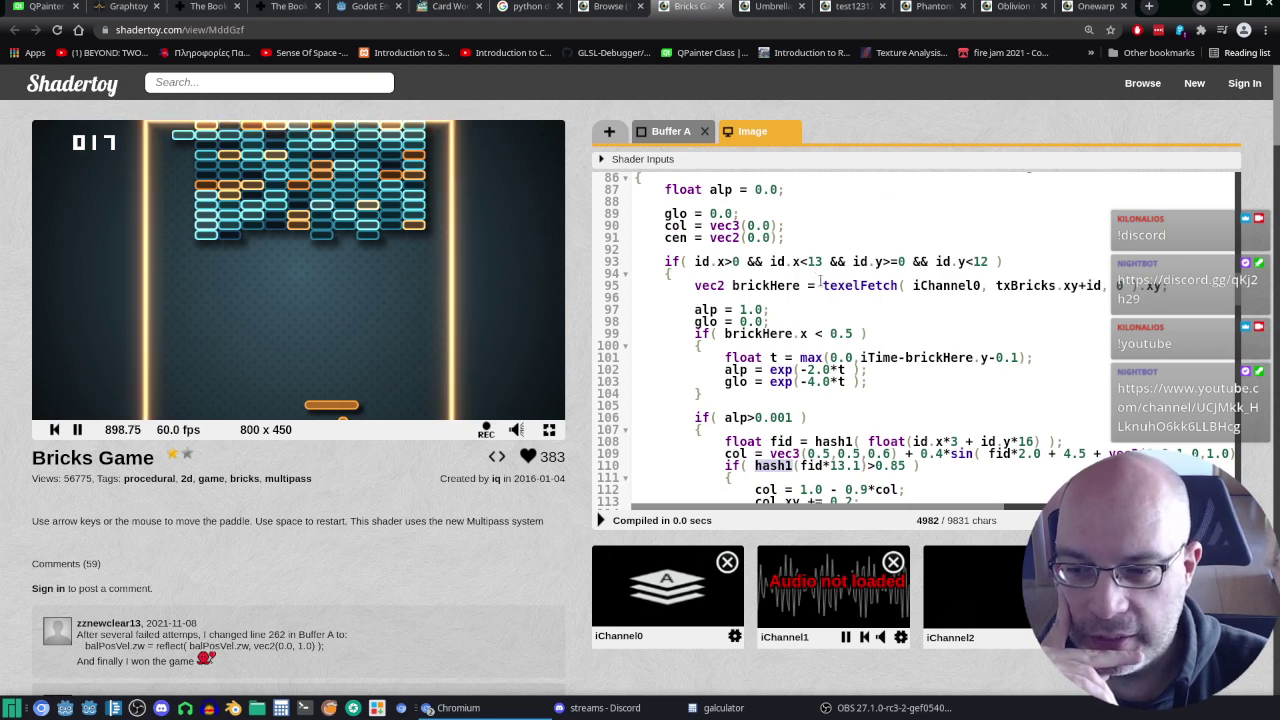
{"action": "scroll", "coordinate": [856, 368], "scroll_direction": "up", "scroll_amount": 2}
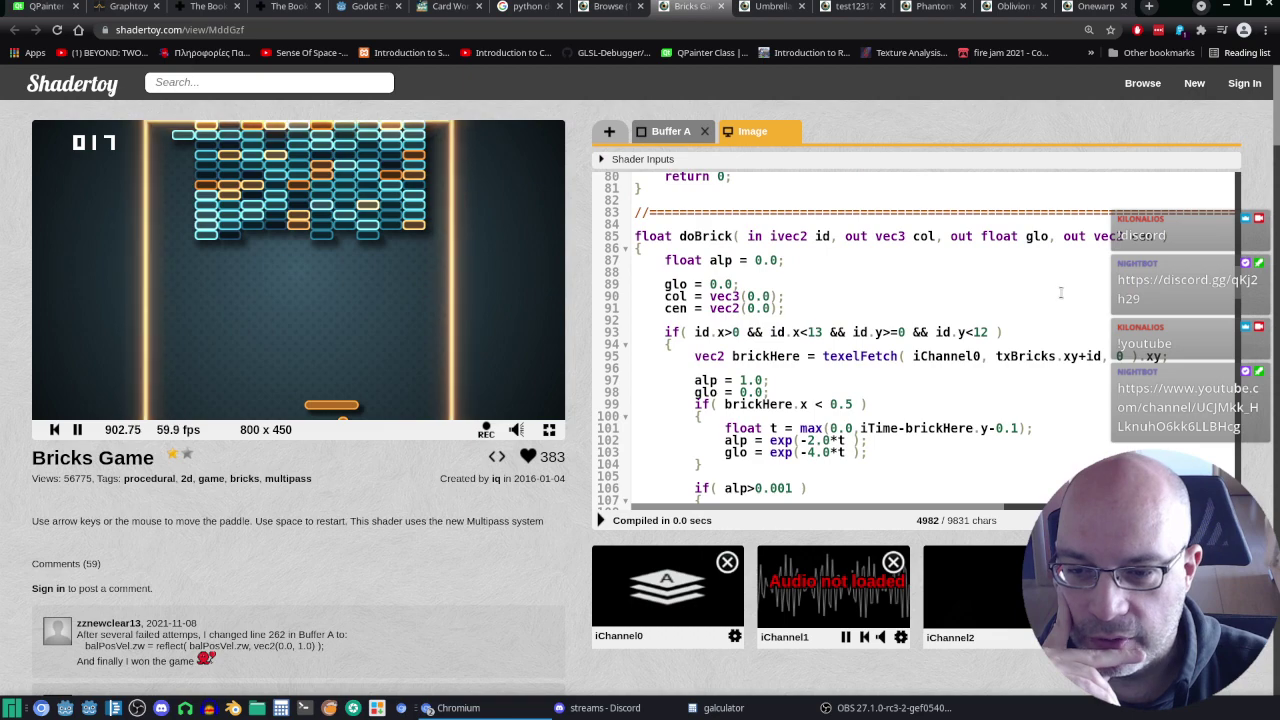
{"action": "scroll", "coordinate": [1026, 288], "scroll_direction": "down", "scroll_amount": 2}
{"action": "scroll", "coordinate": [900, 260], "scroll_direction": "down", "scroll_amount": 2}
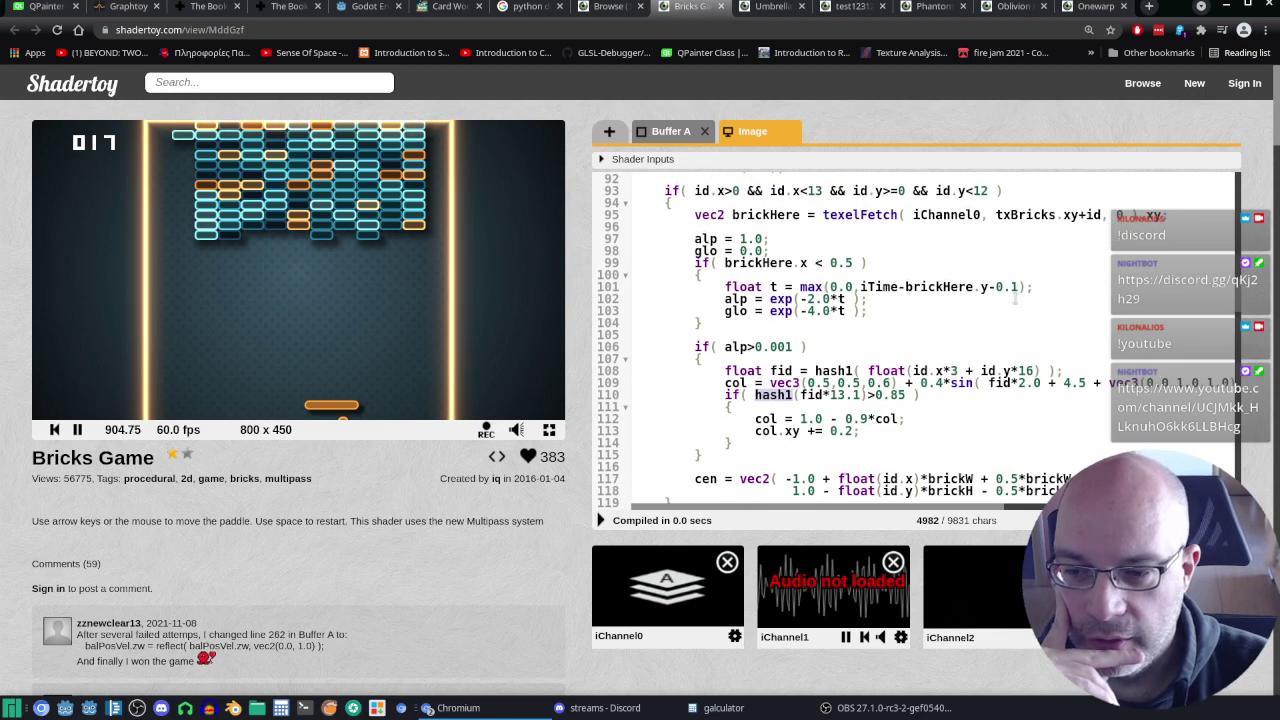
{"action": "scroll", "coordinate": [756, 236], "scroll_direction": "up", "scroll_amount": 4}
{"action": "scroll", "coordinate": [910, 330], "scroll_direction": "down", "scroll_amount": 1}
{"action": "scroll", "coordinate": [905, 325], "scroll_direction": "down", "scroll_amount": 1}
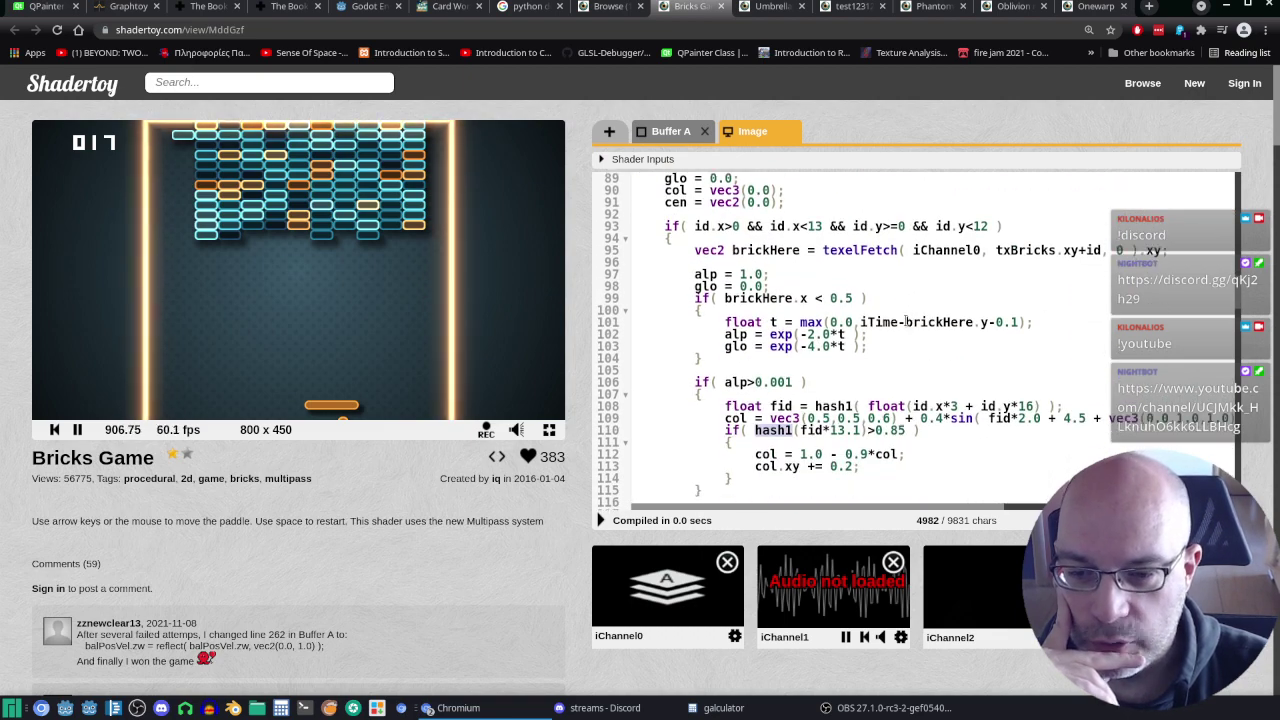
{"action": "scroll", "coordinate": [903, 323], "scroll_direction": "down", "scroll_amount": 3}
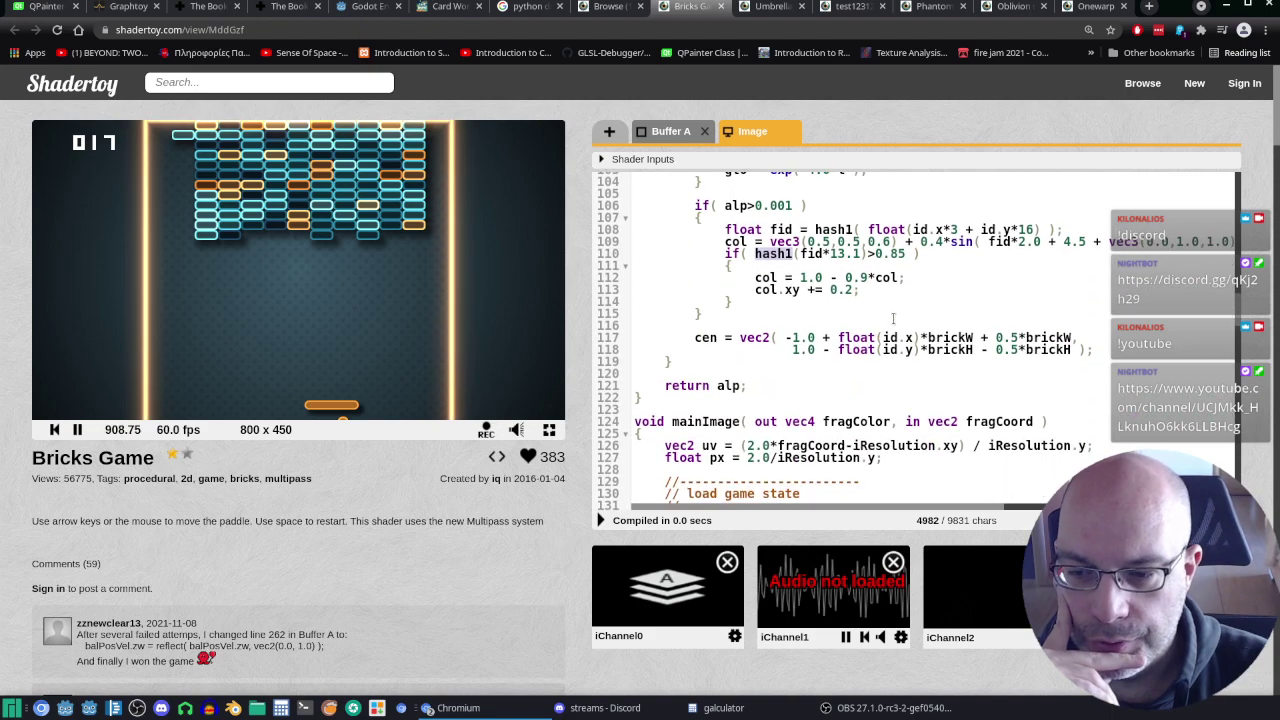
{"action": "scroll", "coordinate": [887, 316], "scroll_direction": "up", "scroll_amount": 3}
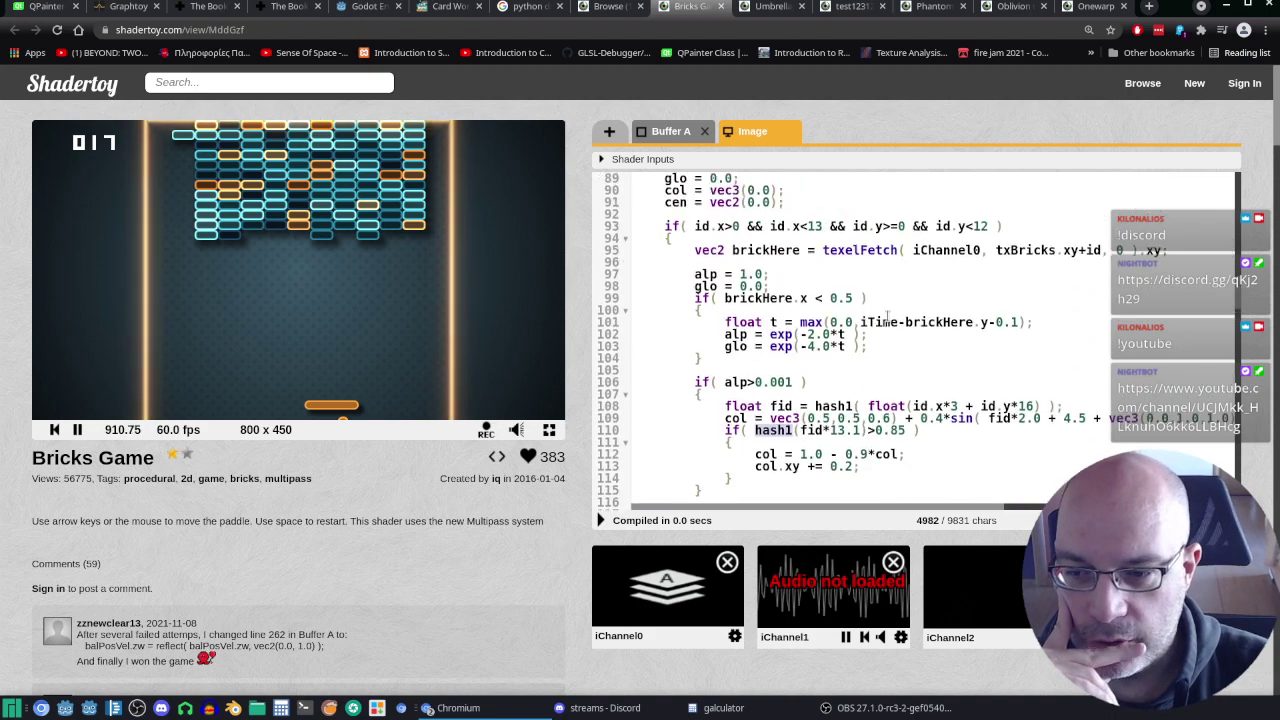
{"action": "scroll", "coordinate": [885, 310], "scroll_direction": "up", "scroll_amount": 1}
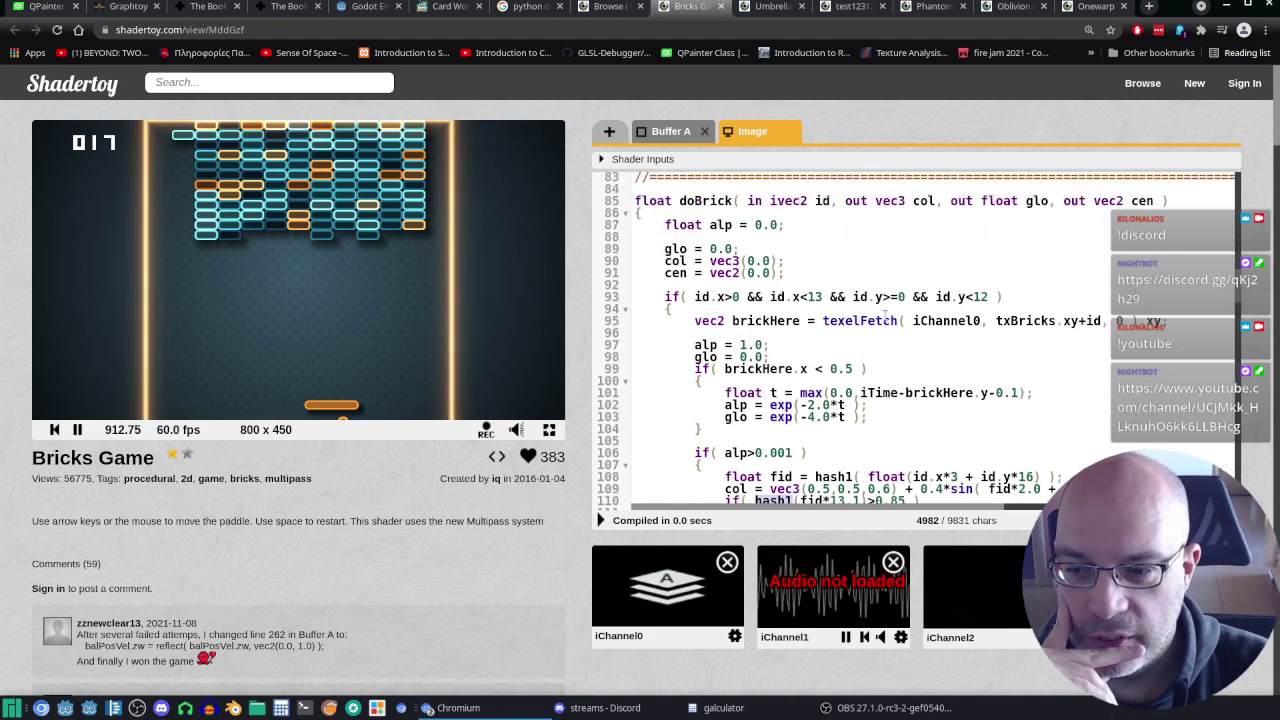
{"action": "scroll", "coordinate": [882, 300], "scroll_direction": "down", "scroll_amount": 5}
{"action": "scroll", "coordinate": [878, 286], "scroll_direction": "down", "scroll_amount": 13}
{"action": "scroll", "coordinate": [860, 280], "scroll_direction": "down", "scroll_amount": 8}
{"action": "scroll", "coordinate": [720, 240], "scroll_direction": "down", "scroll_amount": 7}
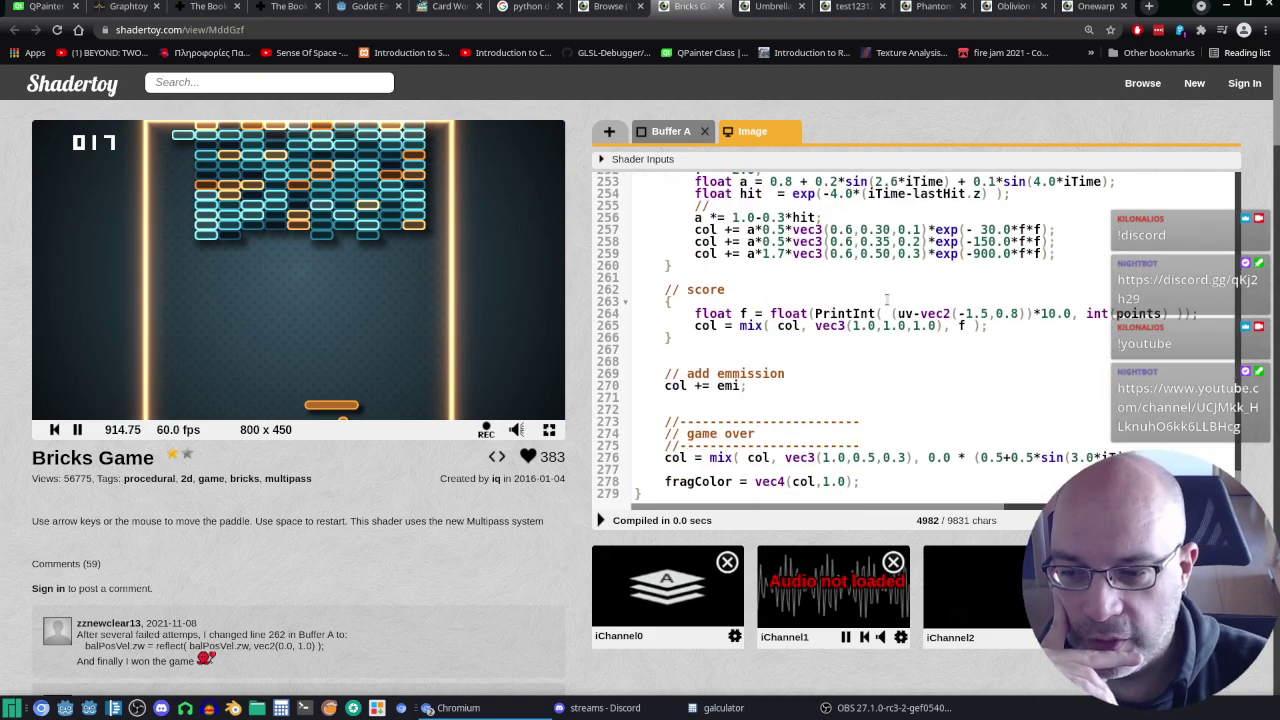
{"action": "double_click", "coordinate": [708, 229]}
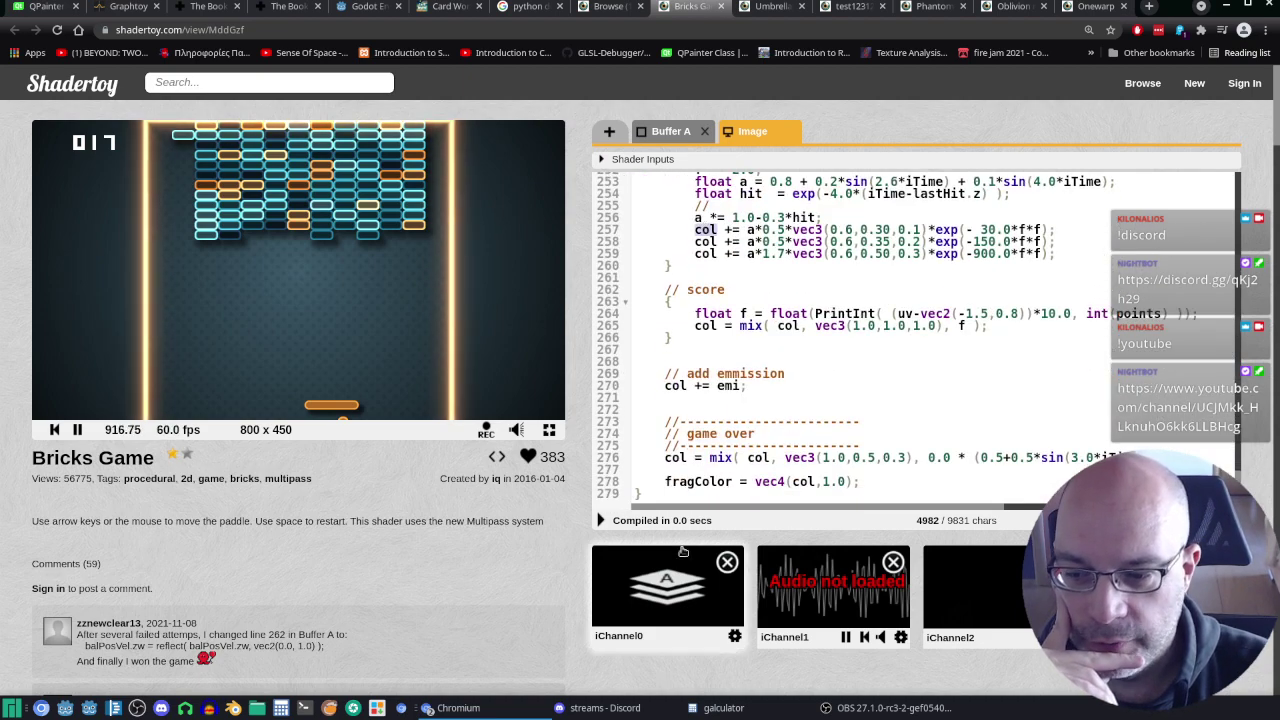
{"action": "left_click", "coordinate": [688, 482]}
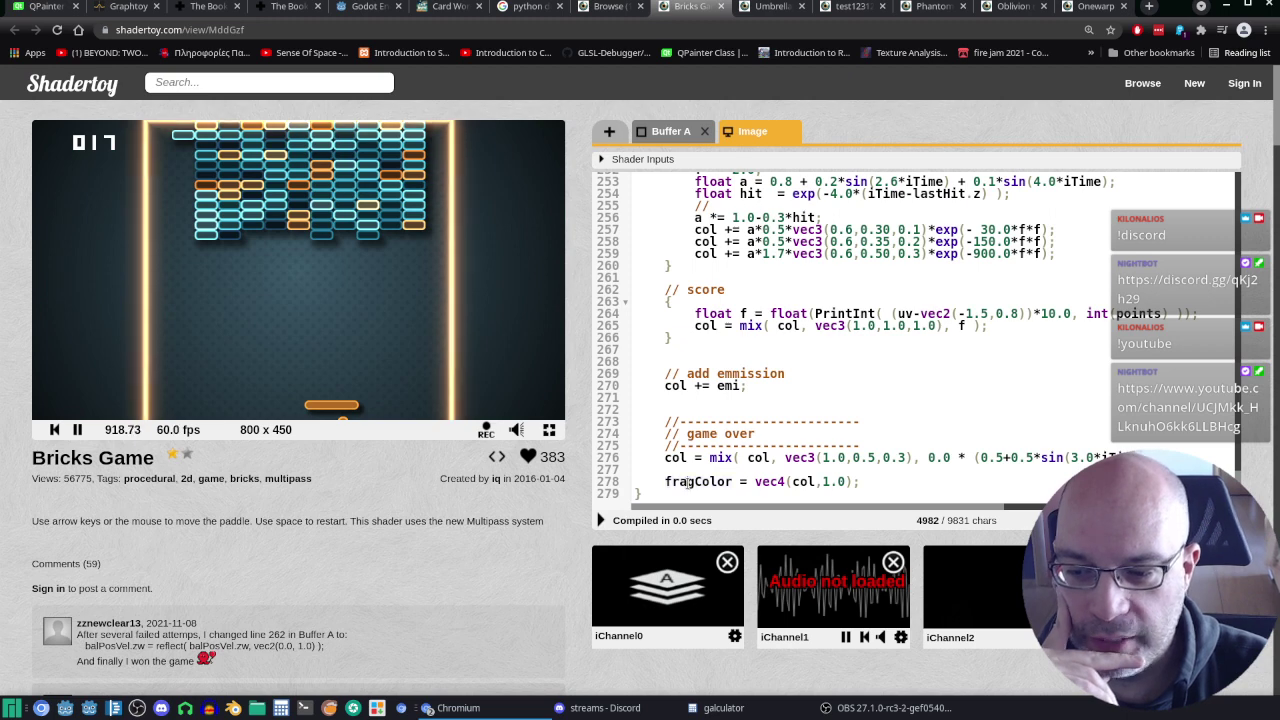
{"action": "left_click_drag", "start_coordinate": [665, 481], "coordinate": [869, 489]}
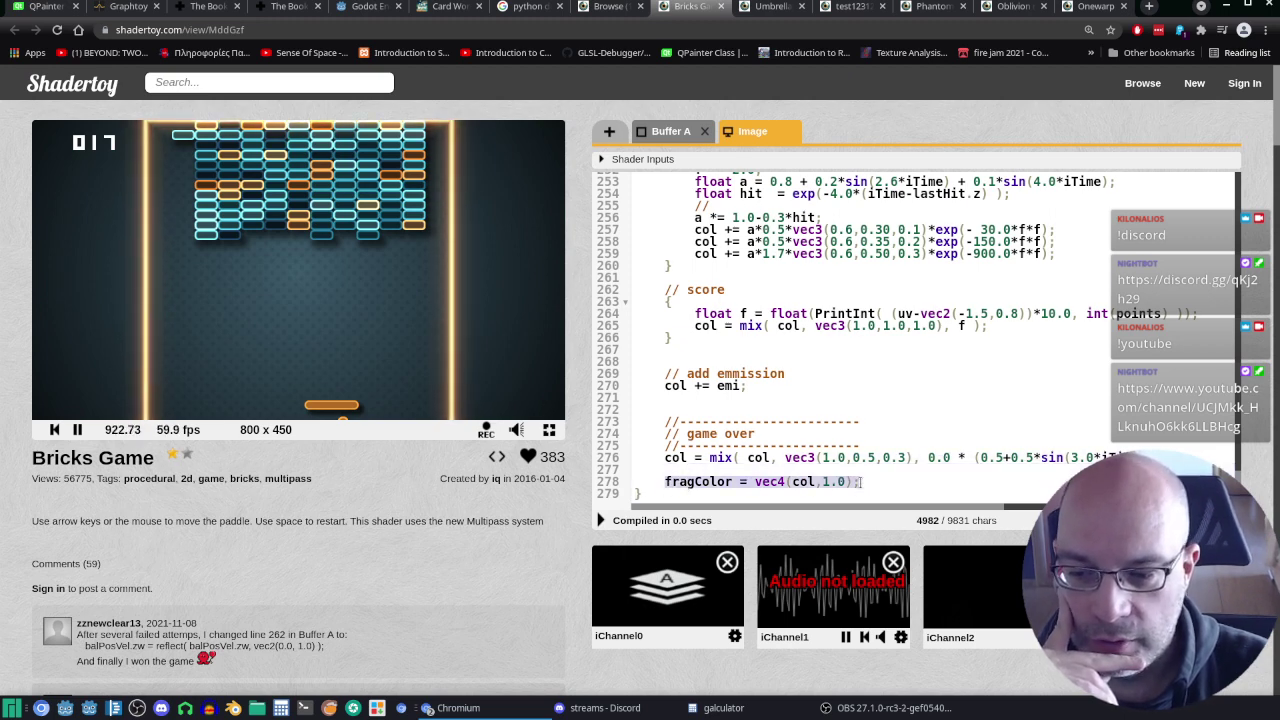
{"action": "double_click", "coordinate": [803, 485]}
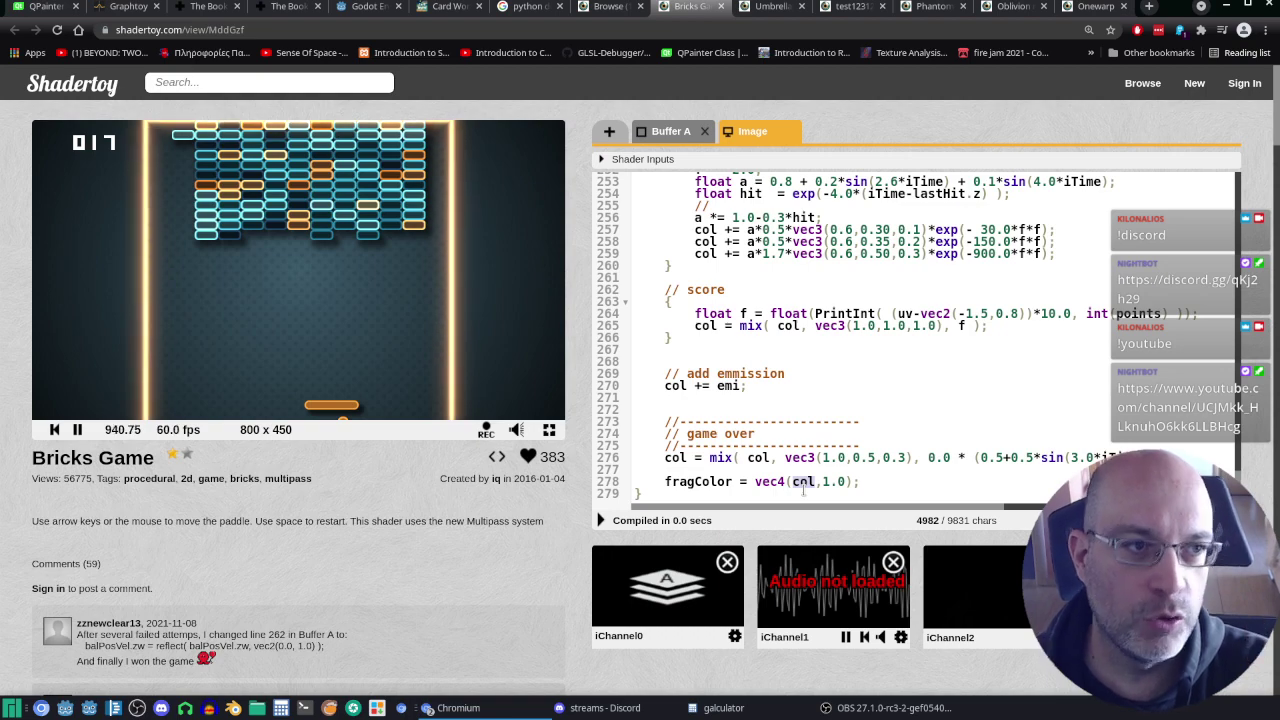
{"action": "scroll", "coordinate": [1008, 305], "scroll_direction": "up", "scroll_amount": 1}
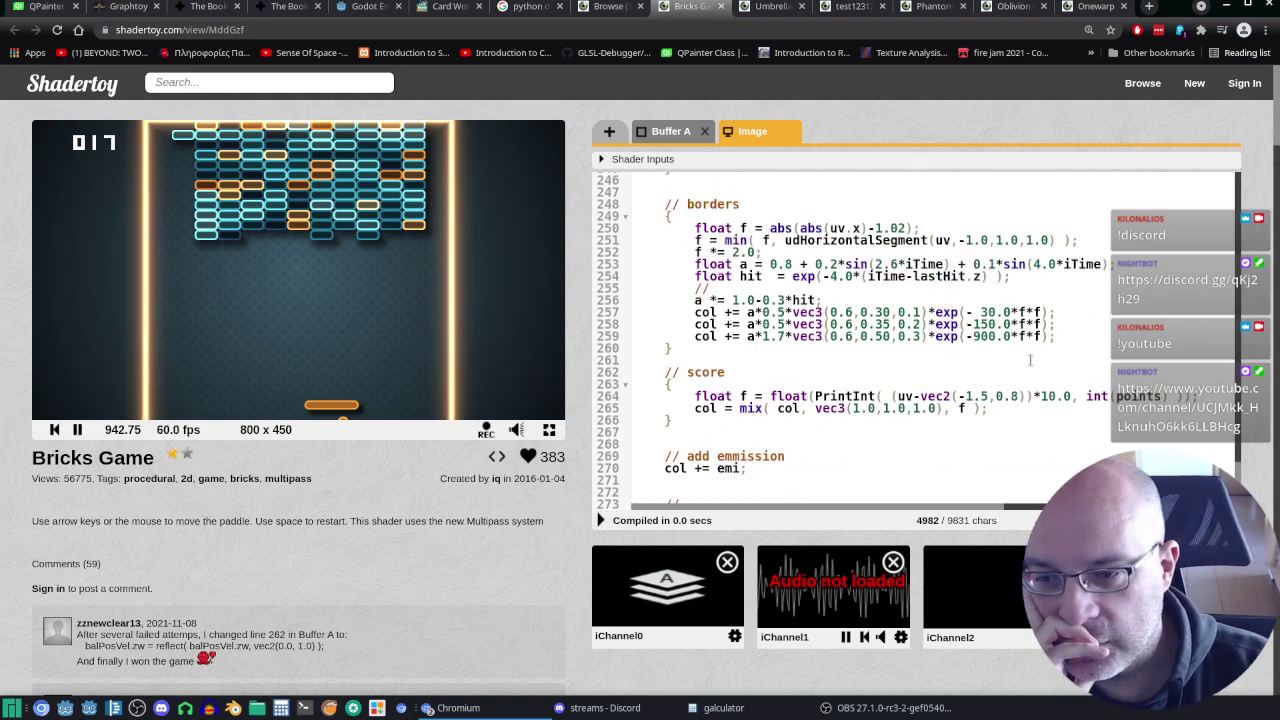
{"action": "scroll", "coordinate": [1012, 320], "scroll_direction": "up", "scroll_amount": 1}
{"action": "scroll", "coordinate": [1020, 340], "scroll_direction": "up", "scroll_amount": 1}
{"action": "scroll", "coordinate": [1029, 364], "scroll_direction": "up", "scroll_amount": 2}
{"action": "scroll", "coordinate": [1029, 364], "scroll_direction": "up", "scroll_amount": 2}
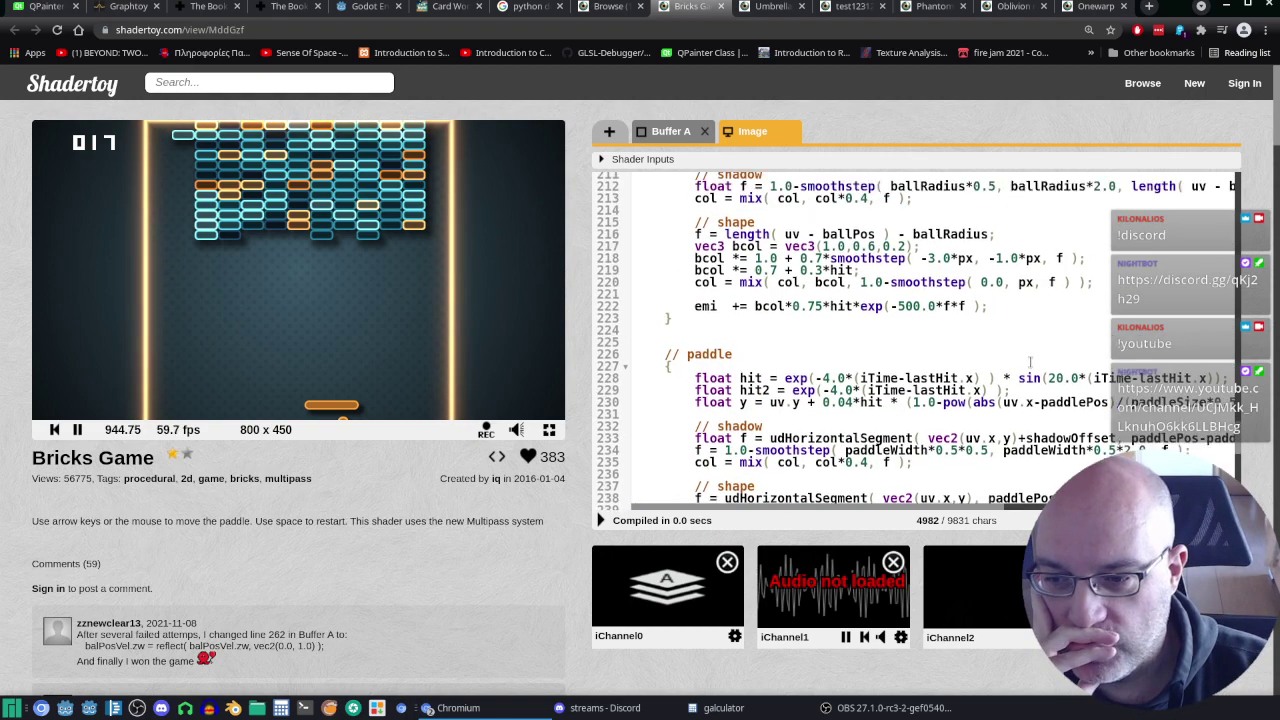
{"action": "scroll", "coordinate": [1029, 364], "scroll_direction": "up", "scroll_amount": 2}
{"action": "scroll", "coordinate": [1029, 364], "scroll_direction": "up", "scroll_amount": 2}
{"action": "scroll", "coordinate": [1030, 364], "scroll_direction": "up", "scroll_amount": 2}
{"action": "scroll", "coordinate": [1030, 364], "scroll_direction": "up", "scroll_amount": 4}
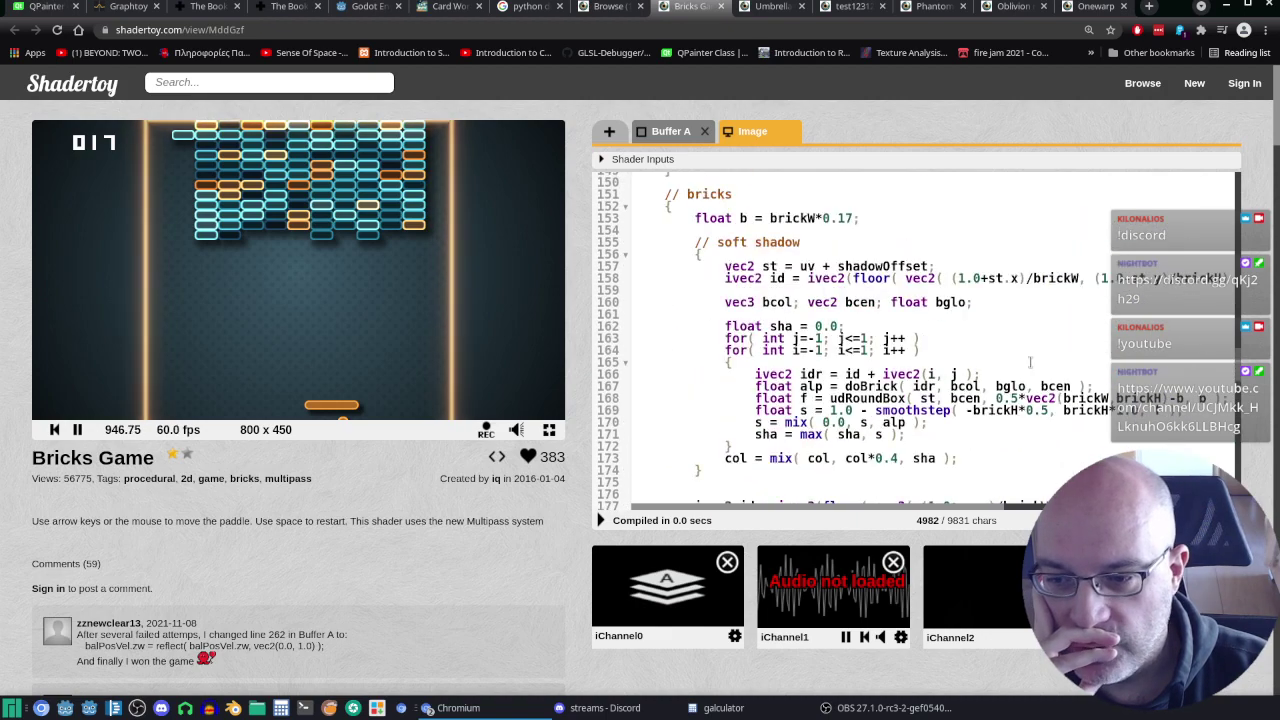
{"action": "scroll", "coordinate": [1030, 364], "scroll_direction": "up", "scroll_amount": 2}
{"action": "scroll", "coordinate": [1030, 364], "scroll_direction": "up", "scroll_amount": 1}
{"action": "scroll", "coordinate": [1030, 364], "scroll_direction": "up", "scroll_amount": 1}
{"action": "scroll", "coordinate": [1030, 364], "scroll_direction": "down", "scroll_amount": 2}
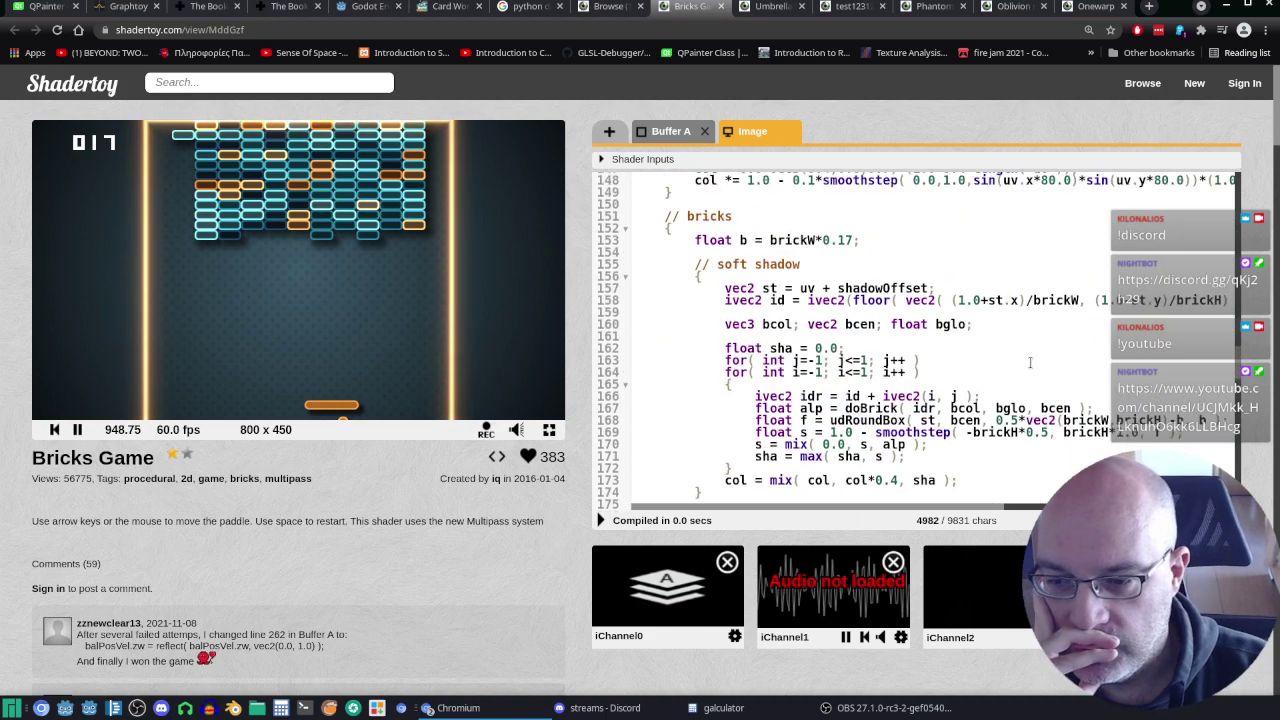
{"action": "scroll", "coordinate": [1030, 364], "scroll_direction": "up", "scroll_amount": 3}
{"action": "scroll", "coordinate": [1030, 364], "scroll_direction": "up", "scroll_amount": 3}
{"action": "scroll", "coordinate": [1030, 364], "scroll_direction": "up", "scroll_amount": 3}
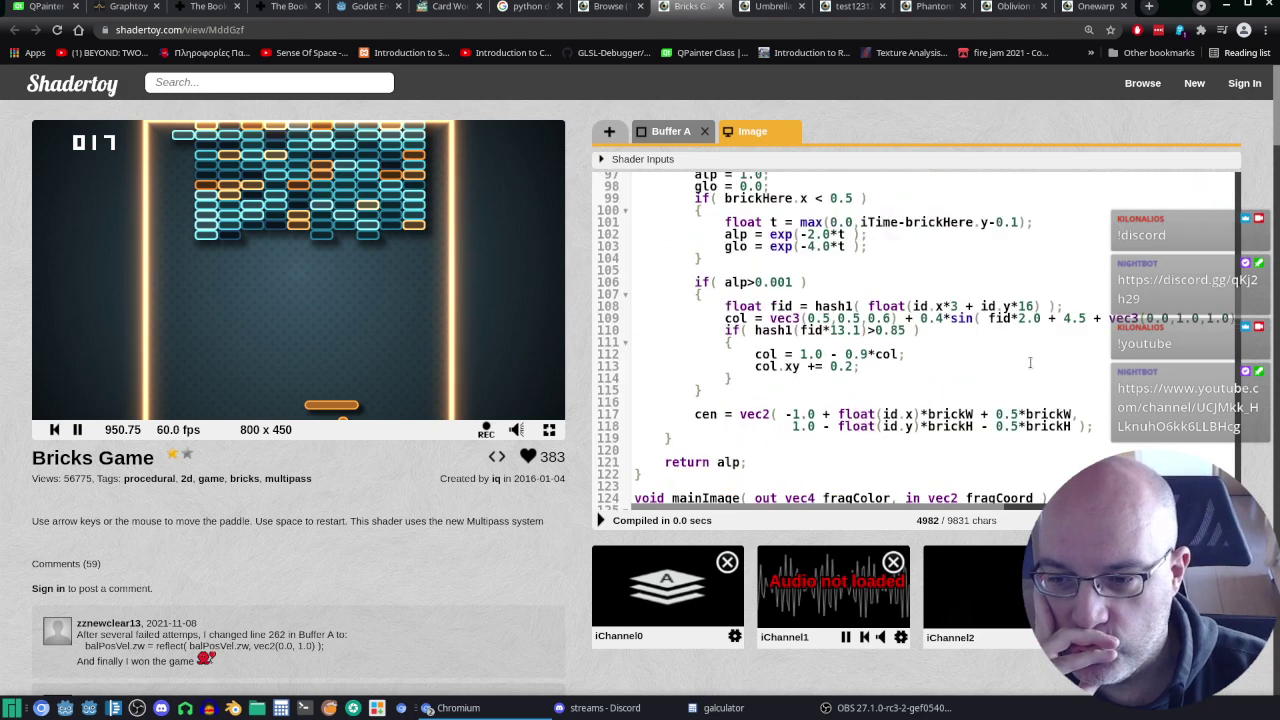
{"action": "scroll", "coordinate": [1030, 364], "scroll_direction": "up", "scroll_amount": 3}
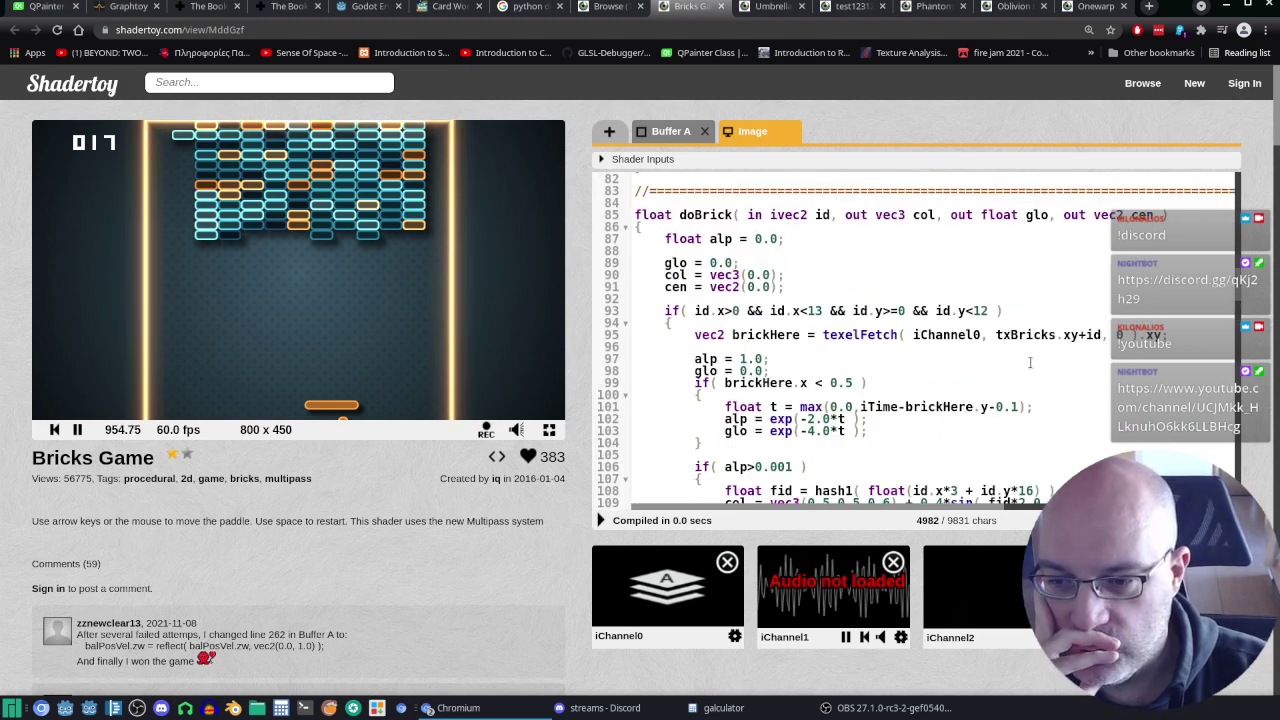
{"action": "scroll", "coordinate": [1030, 364], "scroll_direction": "down", "scroll_amount": 2}
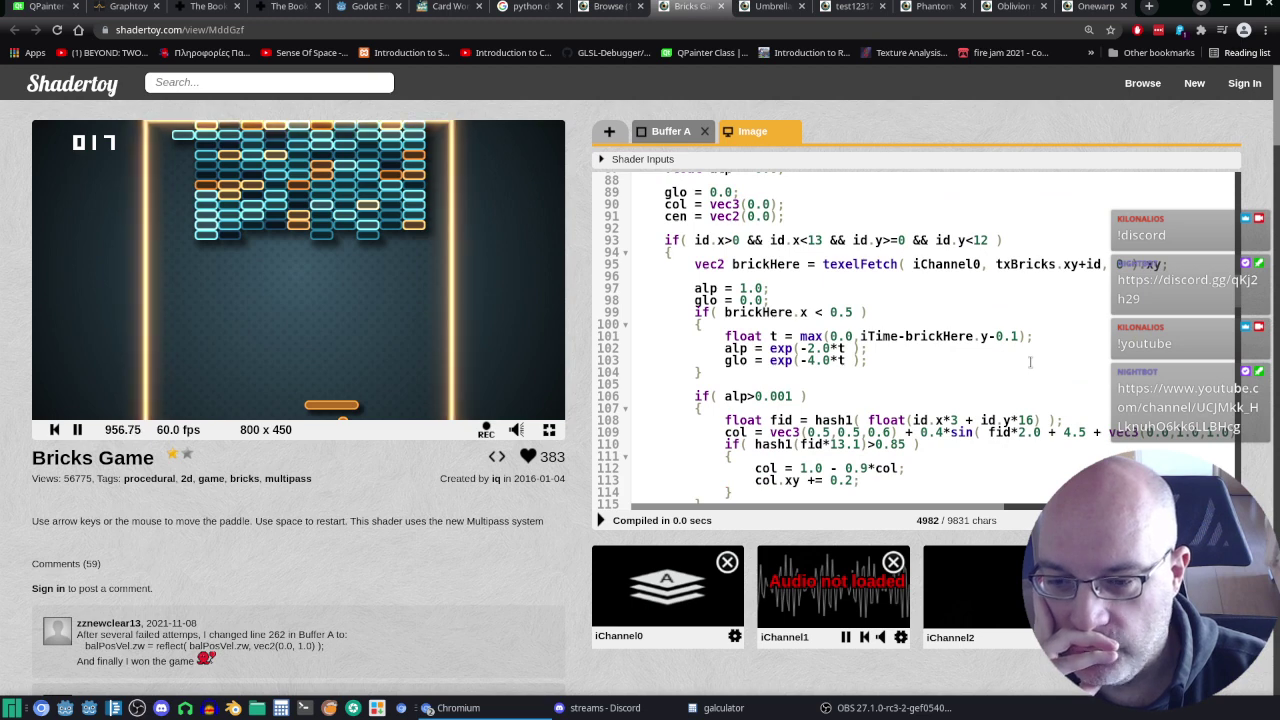
{"action": "scroll", "coordinate": [1030, 364], "scroll_direction": "down", "scroll_amount": 3}
{"action": "scroll", "coordinate": [1030, 364], "scroll_direction": "up", "scroll_amount": 1}
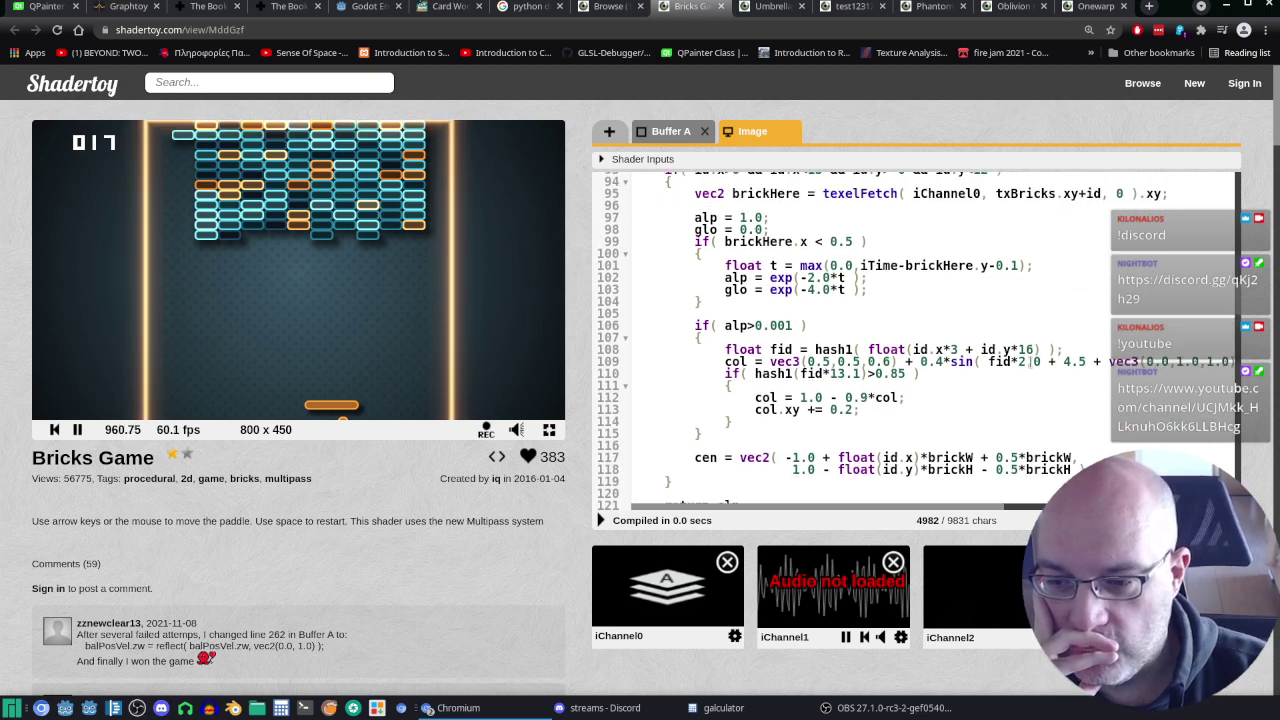
{"action": "scroll", "coordinate": [1030, 362], "scroll_direction": "down", "scroll_amount": 5}
{"action": "scroll", "coordinate": [1030, 362], "scroll_direction": "up", "scroll_amount": 4}
{"action": "scroll", "coordinate": [1030, 362], "scroll_direction": "up", "scroll_amount": 3}
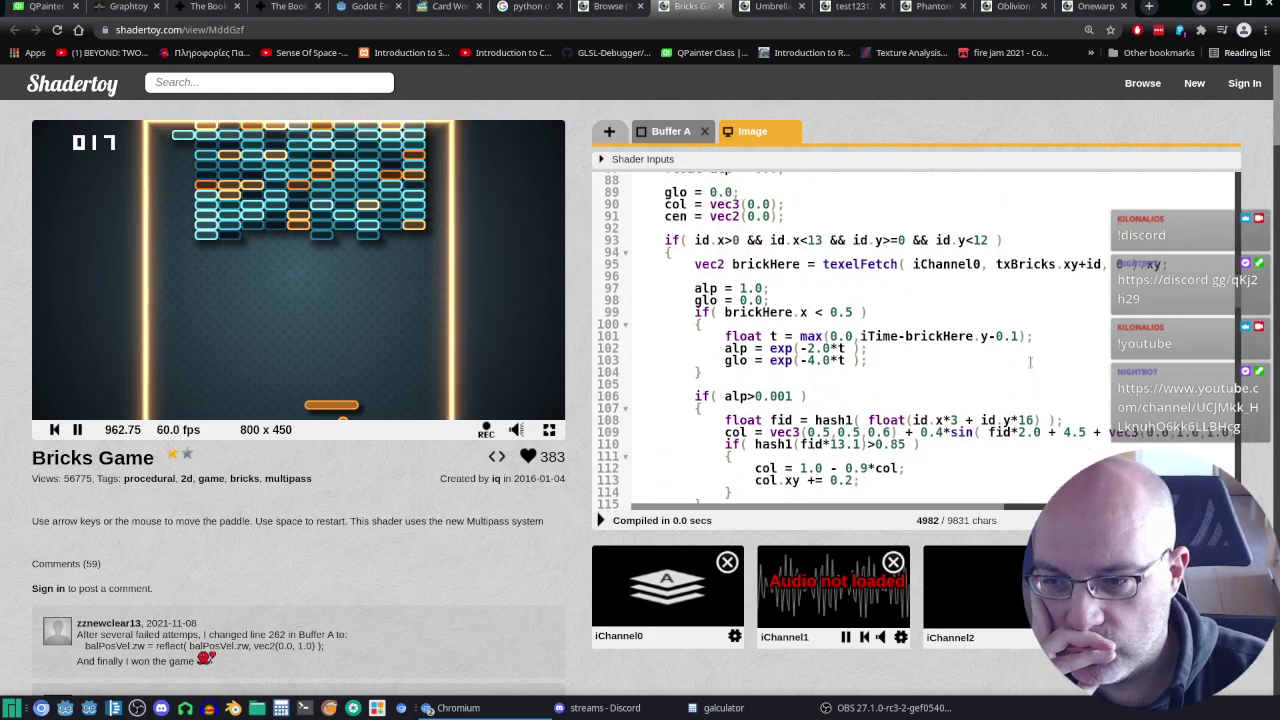
{"action": "scroll", "coordinate": [1030, 362], "scroll_direction": "up", "scroll_amount": 4}
{"action": "scroll", "coordinate": [1030, 362], "scroll_direction": "down", "scroll_amount": 1}
{"action": "scroll", "coordinate": [1030, 362], "scroll_direction": "down", "scroll_amount": 3}
{"action": "scroll", "coordinate": [1030, 362], "scroll_direction": "down", "scroll_amount": 1}
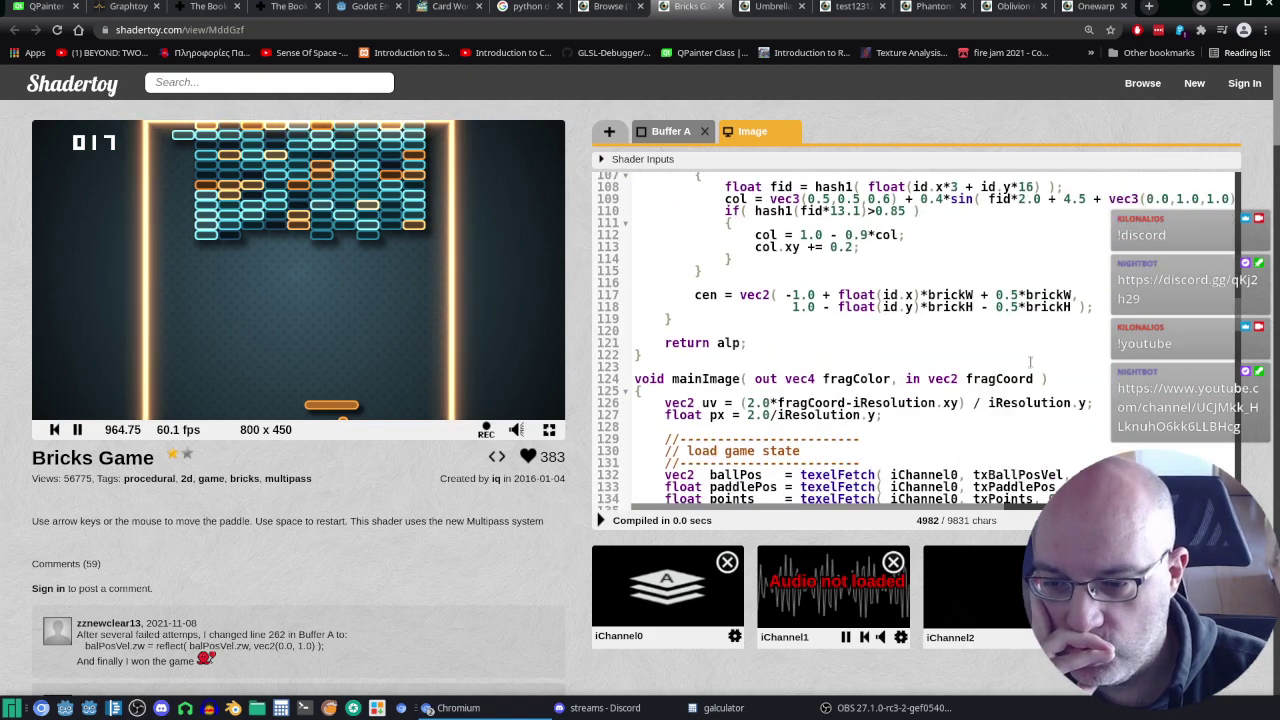
{"action": "scroll", "coordinate": [939, 275], "scroll_direction": "down", "scroll_amount": 1}
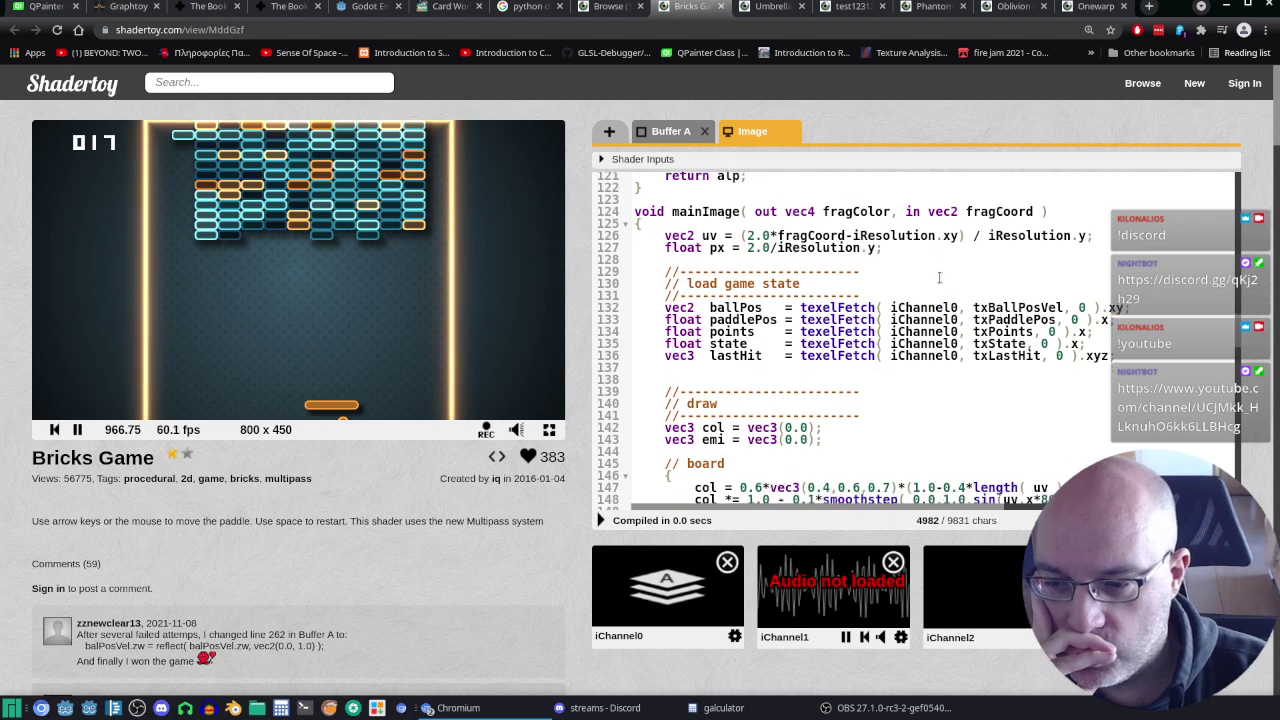
{"action": "scroll", "coordinate": [939, 275], "scroll_direction": "down", "scroll_amount": 1}
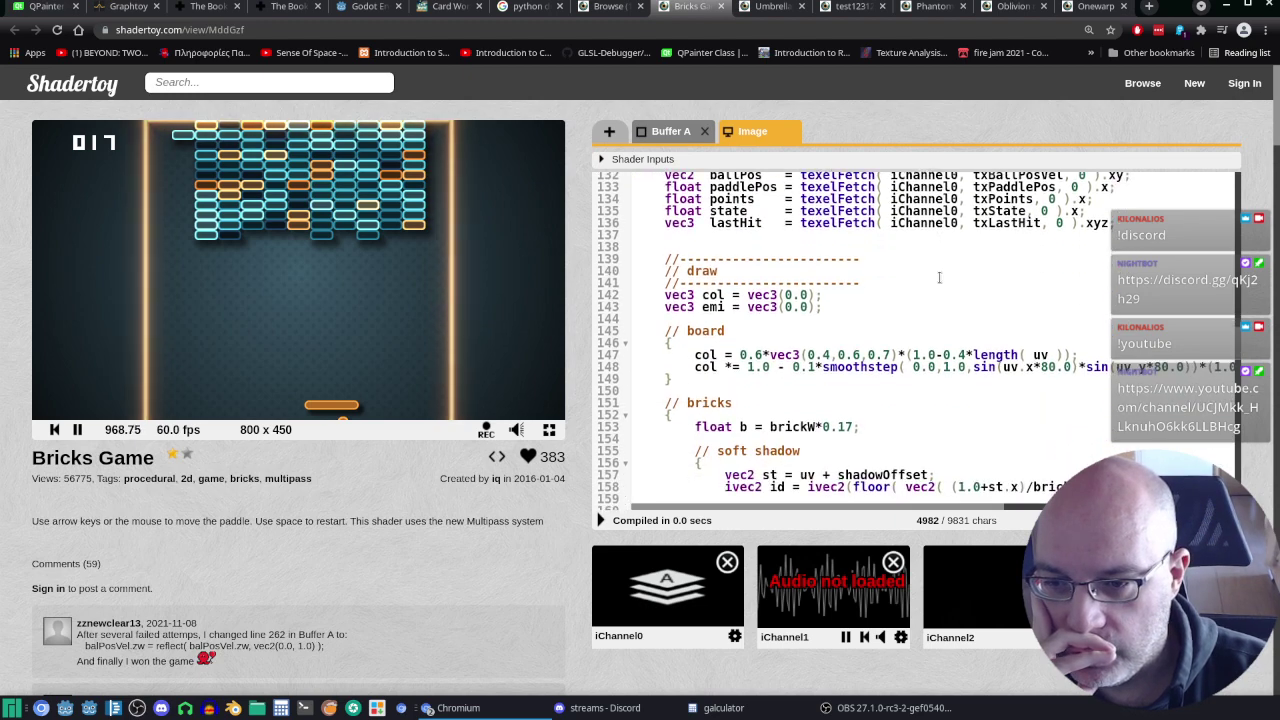
{"action": "scroll", "coordinate": [939, 277], "scroll_direction": "down", "scroll_amount": 2}
{"action": "scroll", "coordinate": [939, 277], "scroll_direction": "up", "scroll_amount": 2}
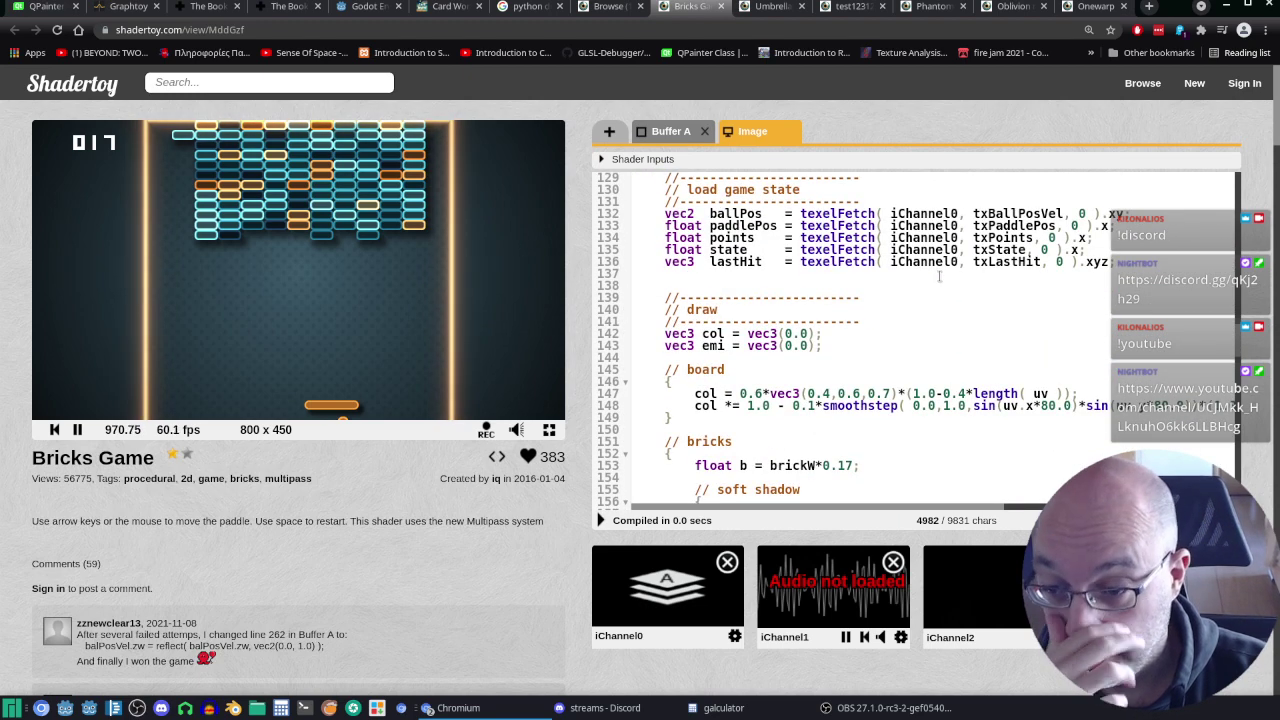
{"action": "scroll", "coordinate": [939, 275], "scroll_direction": "down", "scroll_amount": 1}
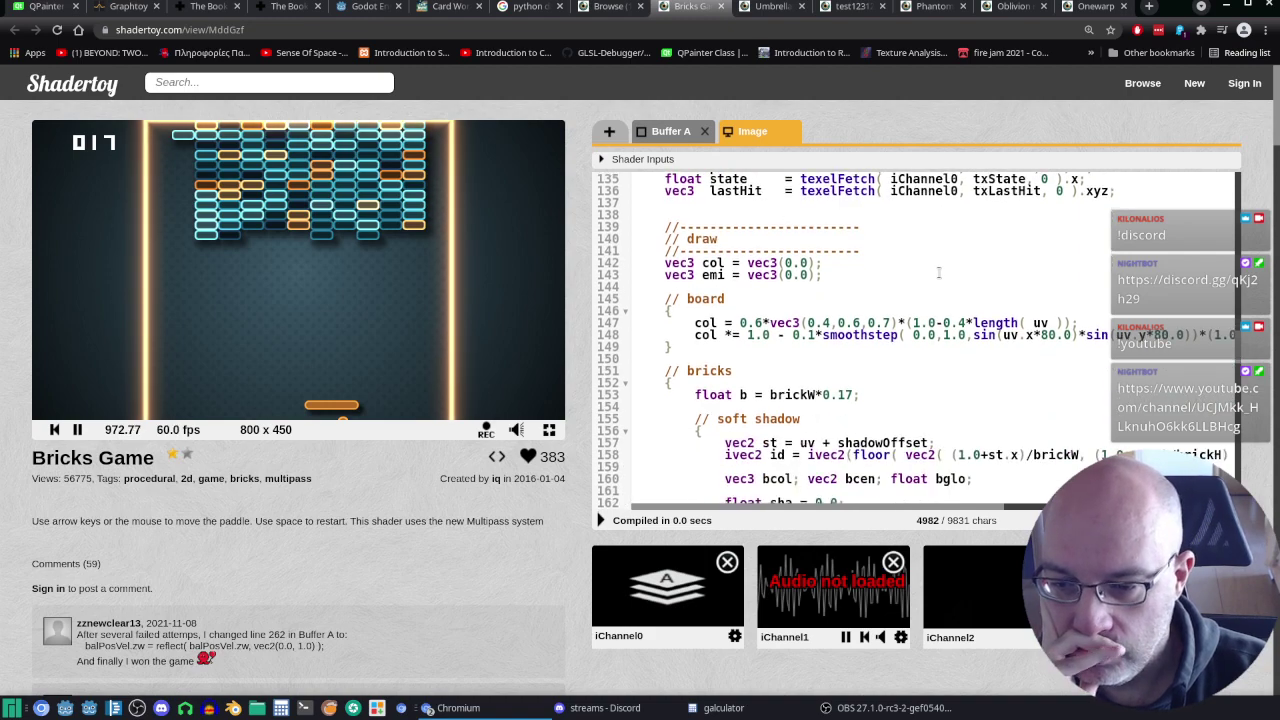
{"action": "scroll", "coordinate": [939, 272], "scroll_direction": "up", "scroll_amount": 1}
{"action": "scroll", "coordinate": [939, 272], "scroll_direction": "up", "scroll_amount": 1}
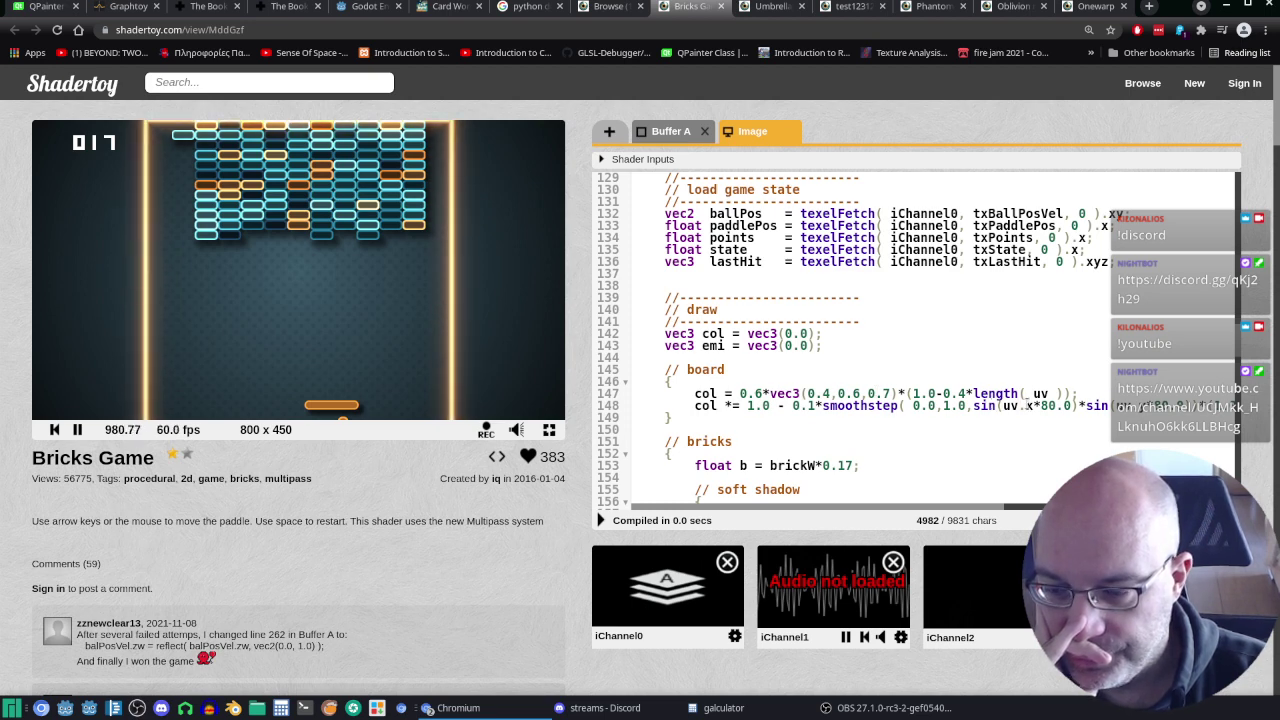
{"action": "scroll", "coordinate": [1021, 407], "scroll_direction": "down", "scroll_amount": 2}
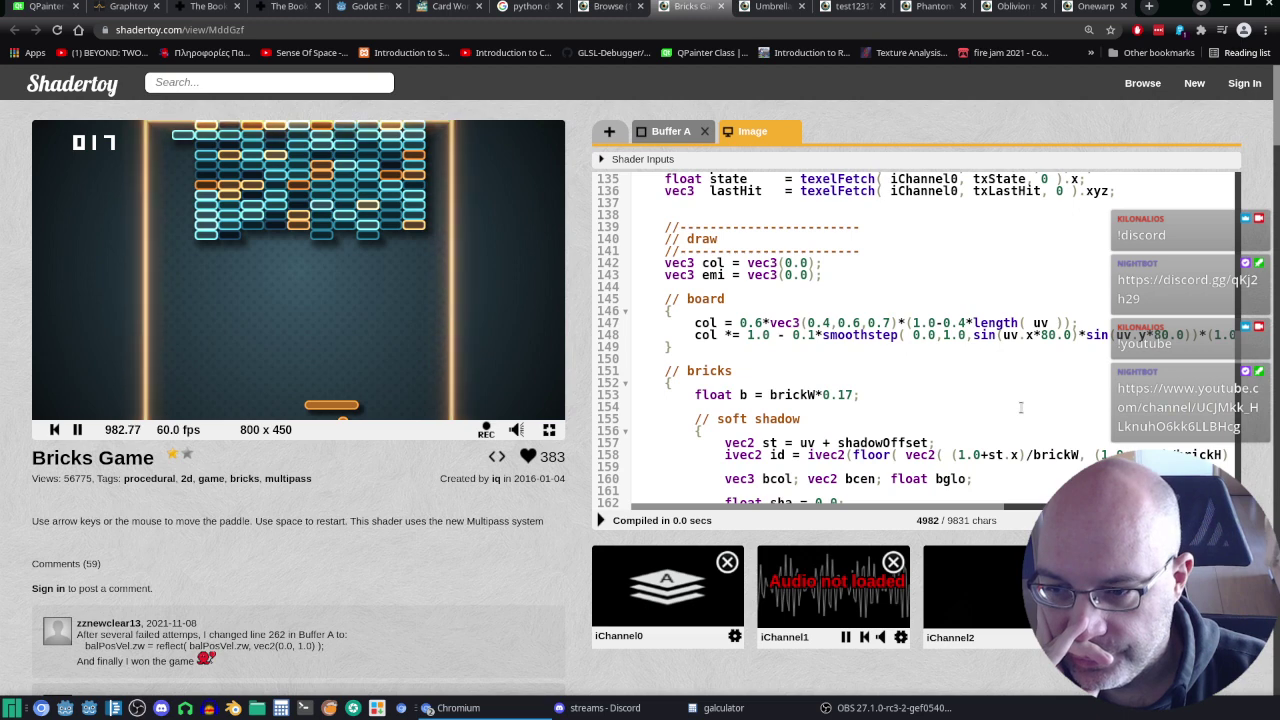
{"action": "scroll", "coordinate": [1021, 407], "scroll_direction": "down", "scroll_amount": 2}
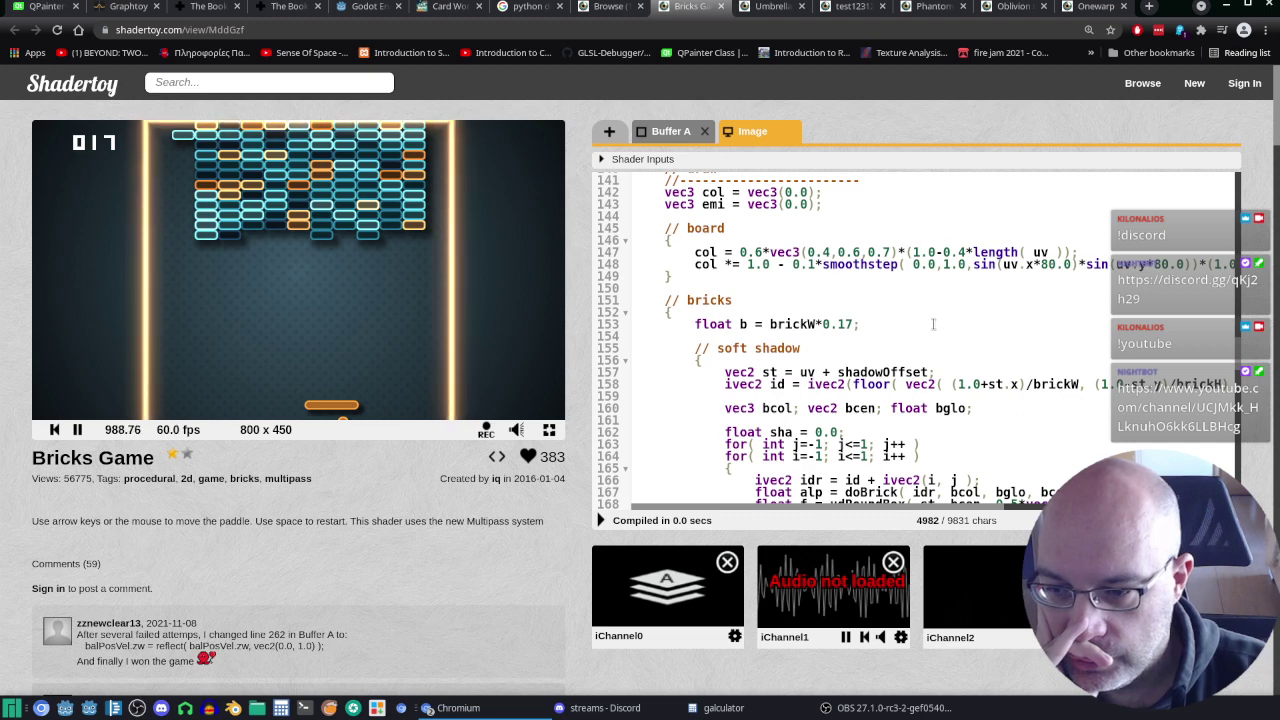
{"action": "scroll", "coordinate": [933, 324], "scroll_direction": "down", "scroll_amount": 2}
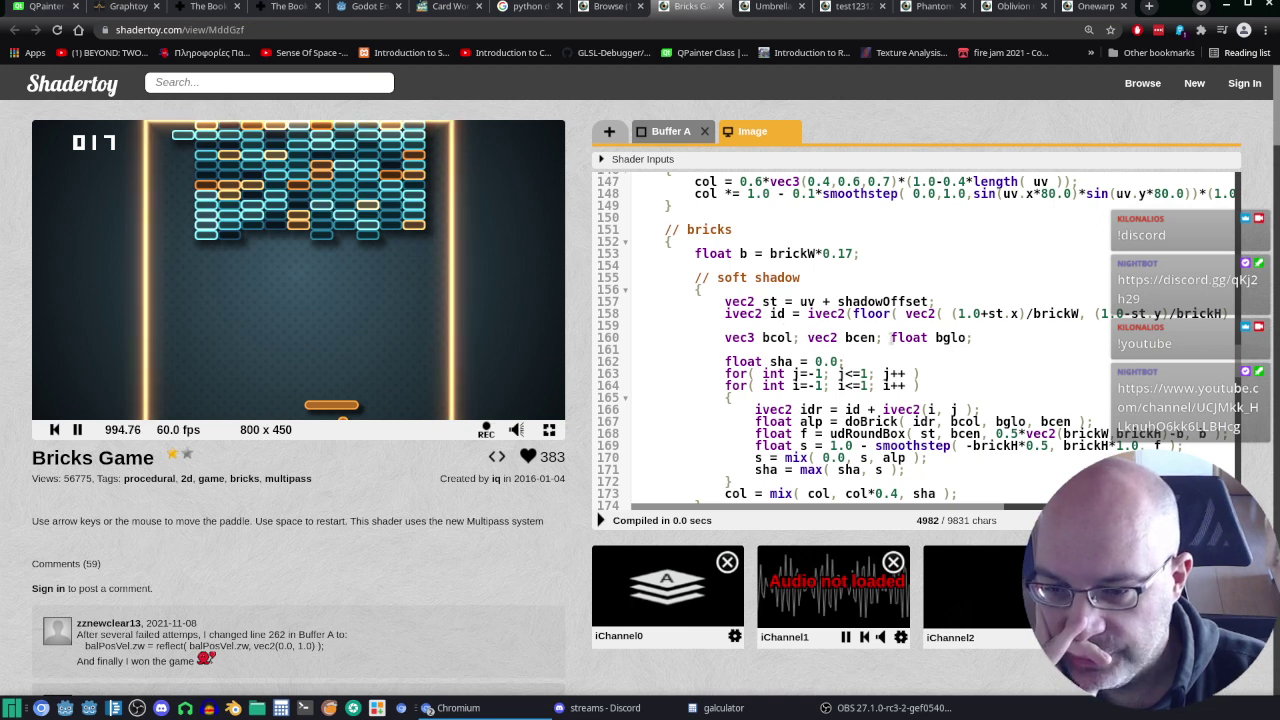
{"action": "scroll", "coordinate": [890, 337], "scroll_direction": "down", "scroll_amount": 2}
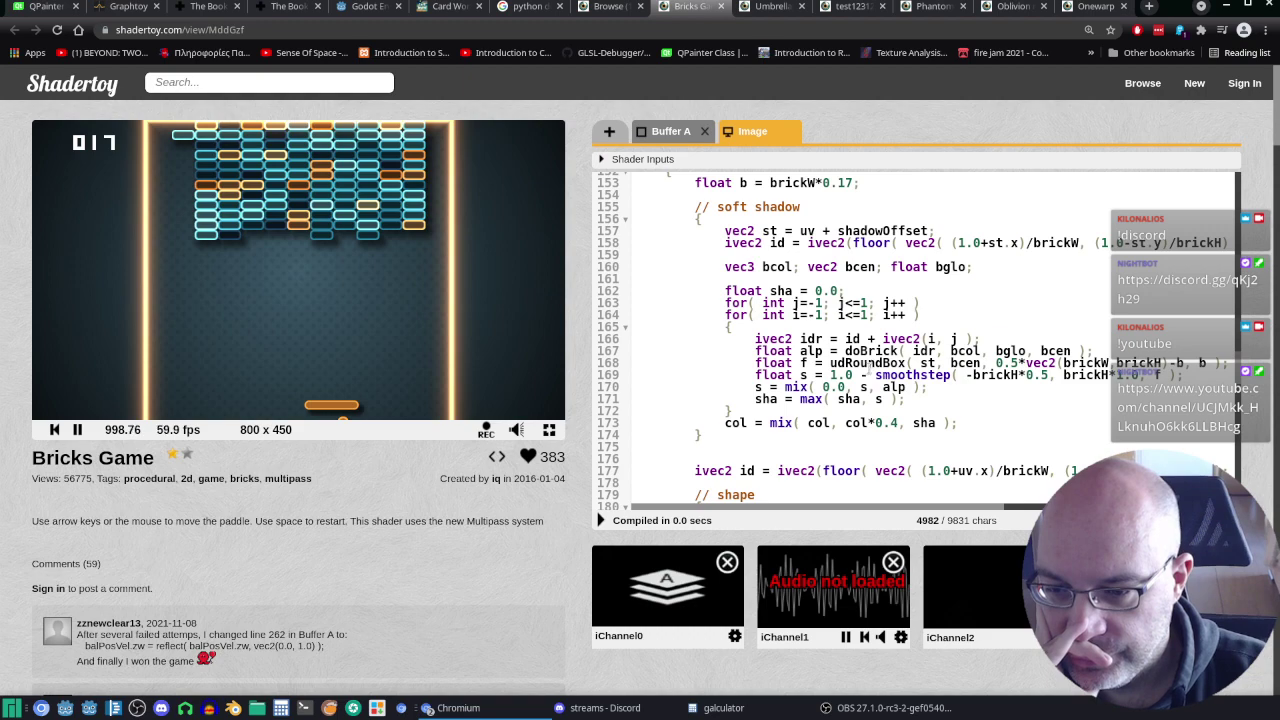
Step: Select udRoundBox and scroll up to its definition, then back down to the shadow code
{"action": "double_click", "coordinate": [868, 364]}
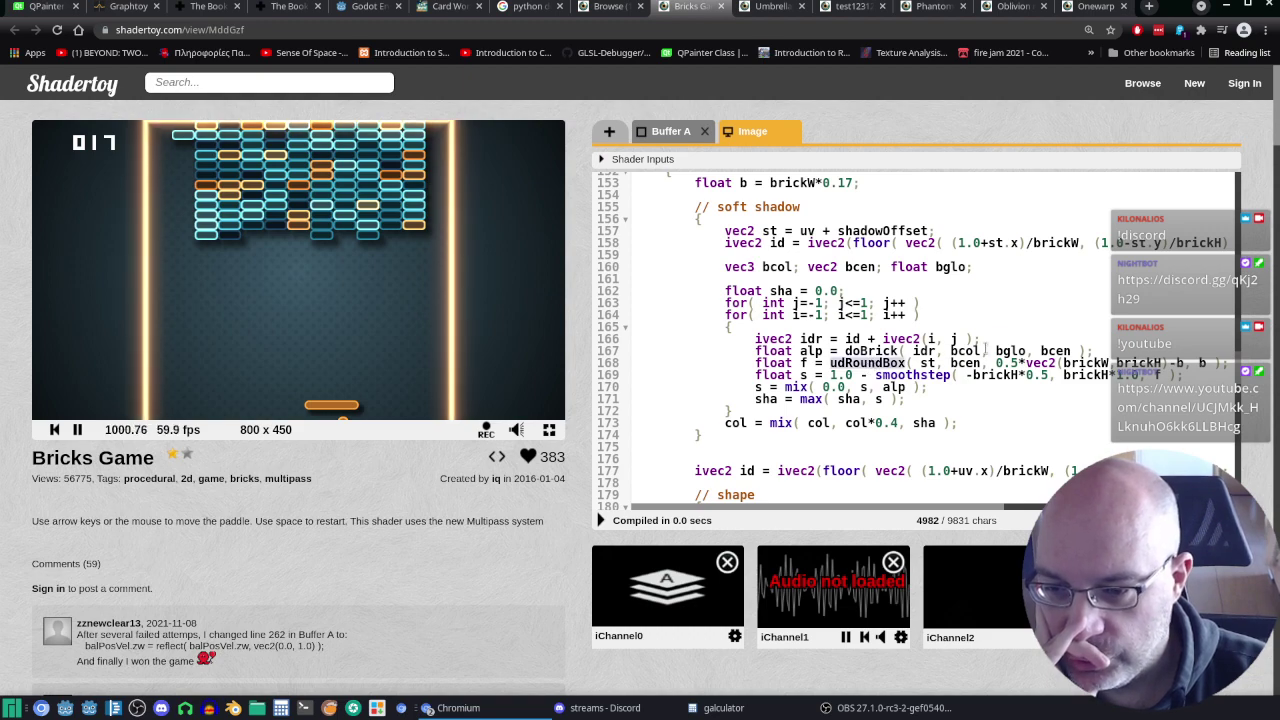
{"action": "scroll", "coordinate": [990, 373], "scroll_direction": "up", "scroll_amount": 2}
{"action": "scroll", "coordinate": [990, 373], "scroll_direction": "up", "scroll_amount": 3}
{"action": "scroll", "coordinate": [990, 373], "scroll_direction": "up", "scroll_amount": 5}
{"action": "scroll", "coordinate": [990, 375], "scroll_direction": "up", "scroll_amount": 7}
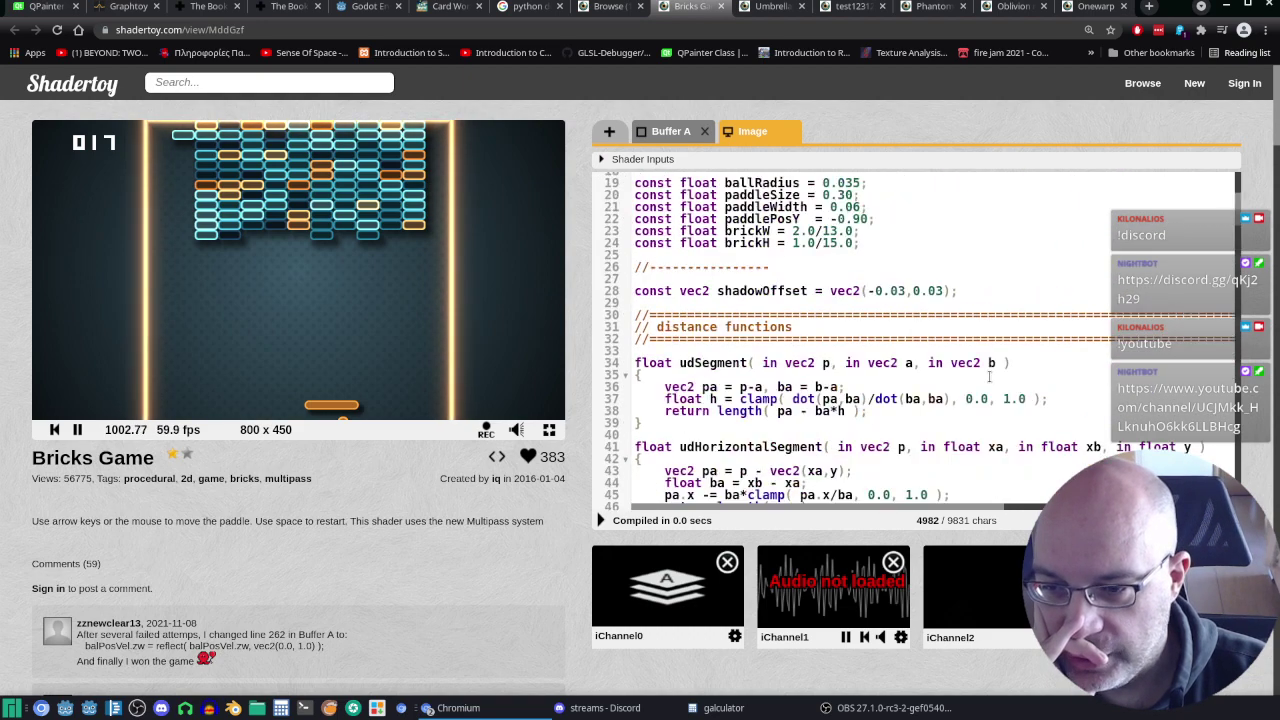
{"action": "scroll", "coordinate": [990, 378], "scroll_direction": "up", "scroll_amount": 3}
{"action": "scroll", "coordinate": [988, 385], "scroll_direction": "down", "scroll_amount": 3}
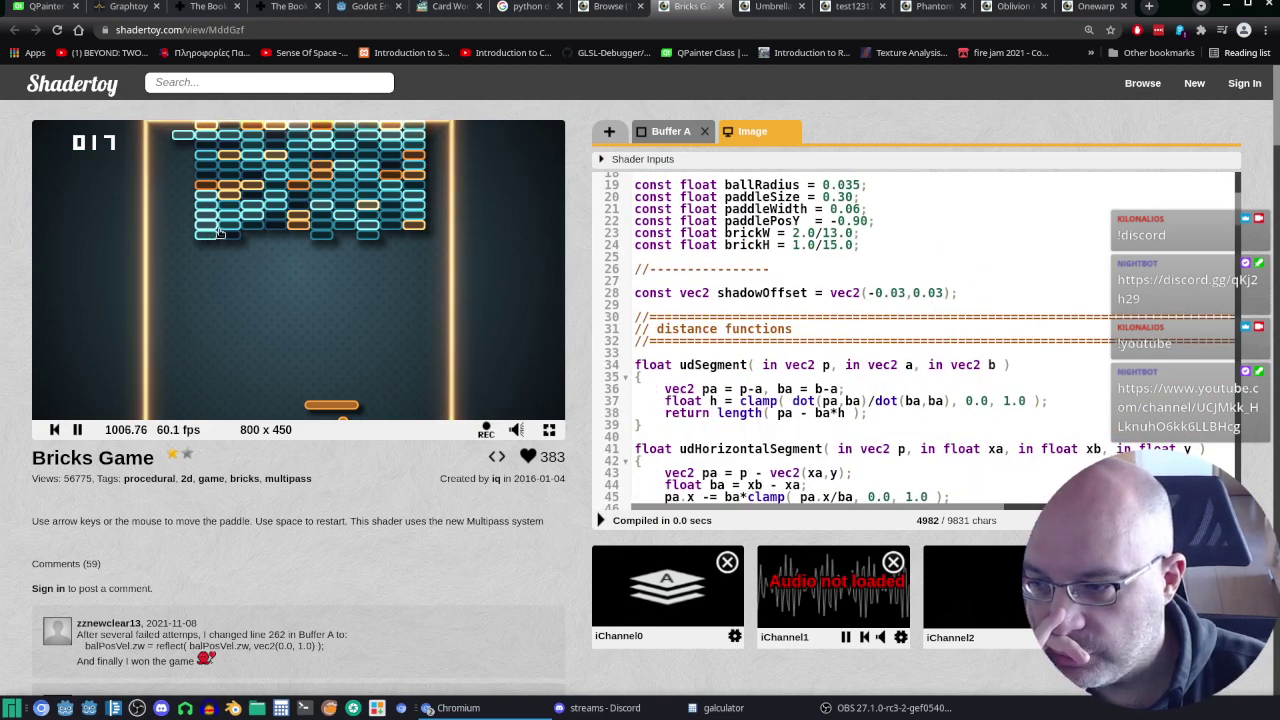
{"action": "scroll", "coordinate": [880, 285], "scroll_direction": "down", "scroll_amount": 5}
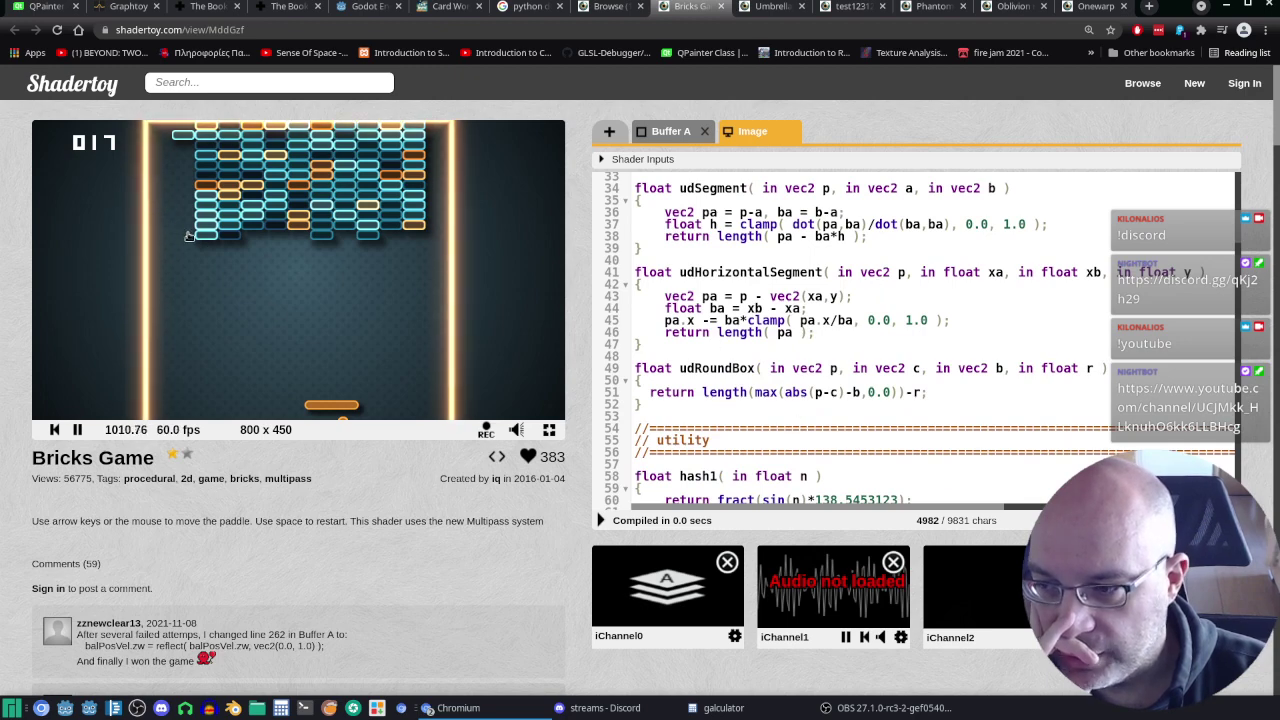
{"action": "scroll", "coordinate": [835, 305], "scroll_direction": "down", "scroll_amount": 8}
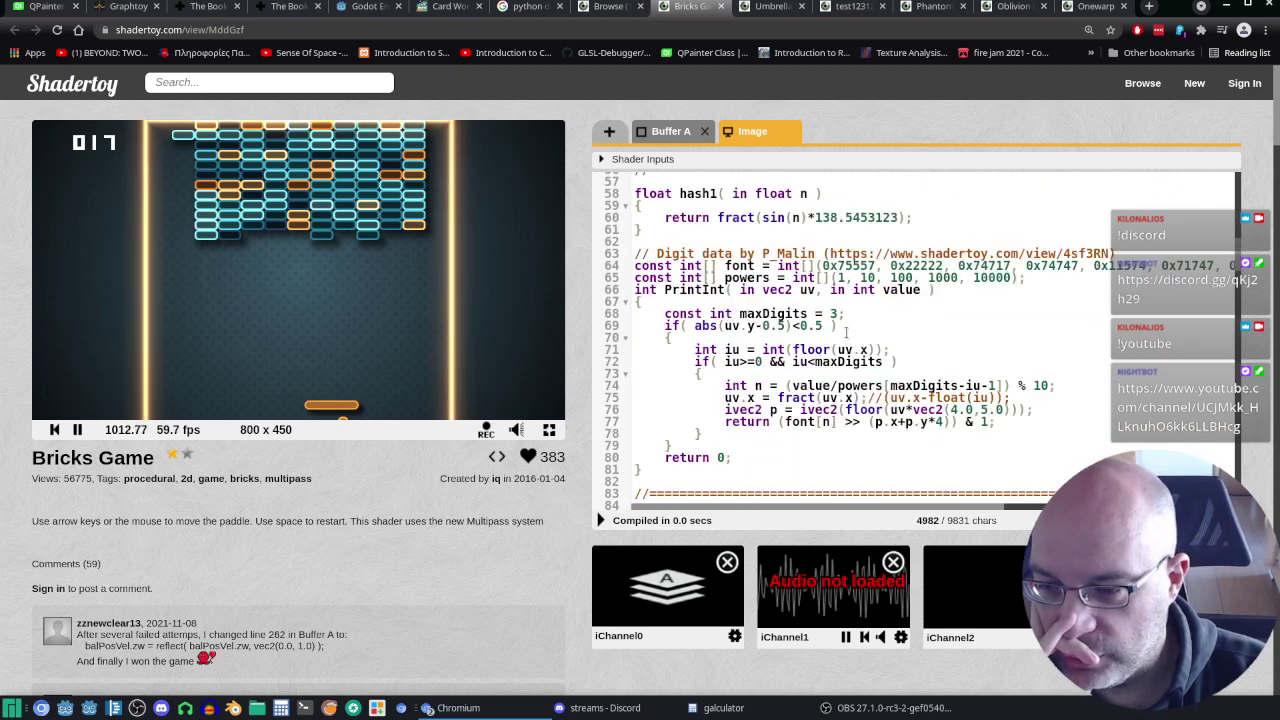
{"action": "scroll", "coordinate": [833, 310], "scroll_direction": "down", "scroll_amount": 14}
{"action": "scroll", "coordinate": [830, 315], "scroll_direction": "down", "scroll_amount": 6}
{"action": "scroll", "coordinate": [828, 323], "scroll_direction": "down", "scroll_amount": 5}
{"action": "scroll", "coordinate": [828, 323], "scroll_direction": "down", "scroll_amount": 7}
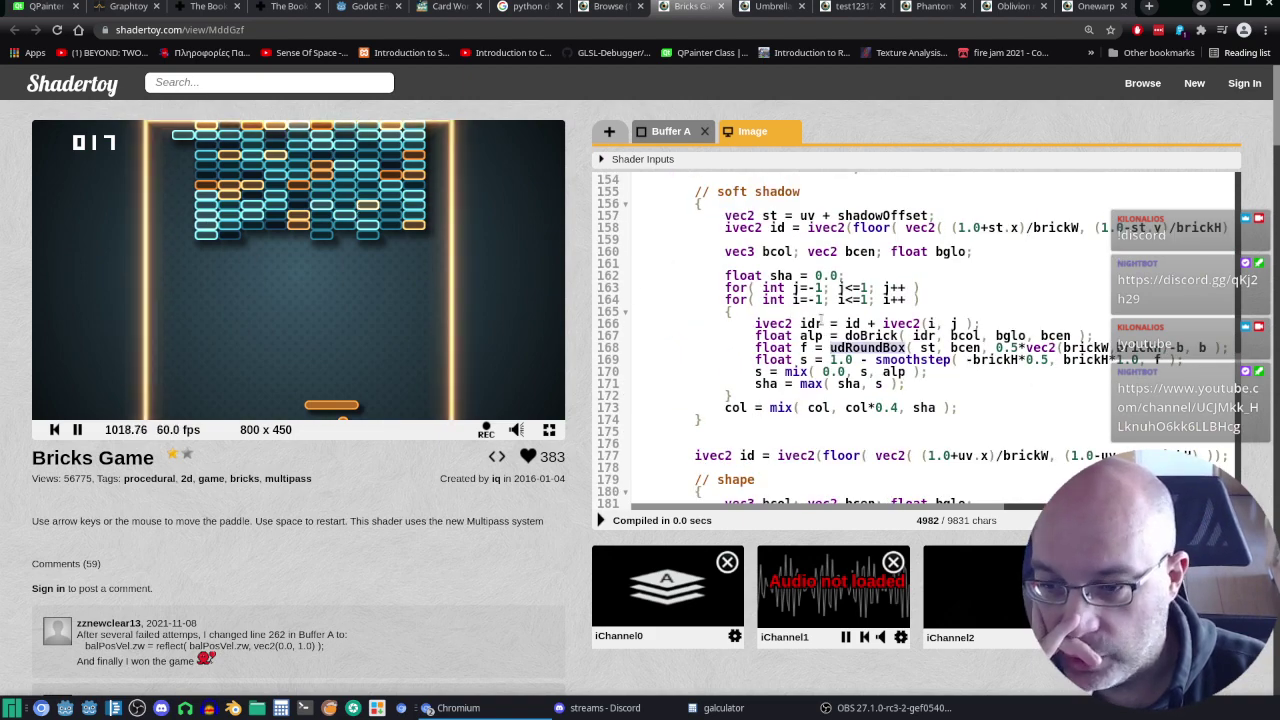
{"action": "scroll", "coordinate": [802, 262], "scroll_direction": "up", "scroll_amount": 1}
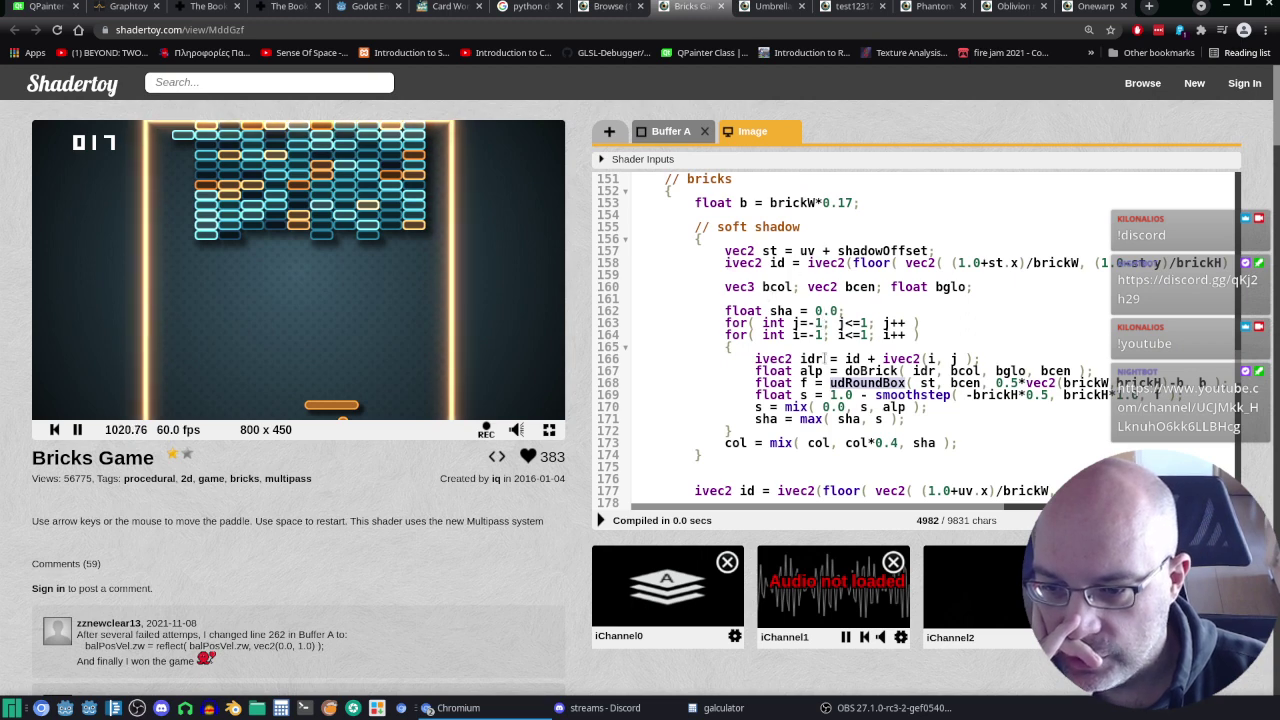
Step: Delete the 5 from -brickH*0.5 in line 169's shadow smoothstep
{"action": "left_click", "coordinate": [898, 395]}
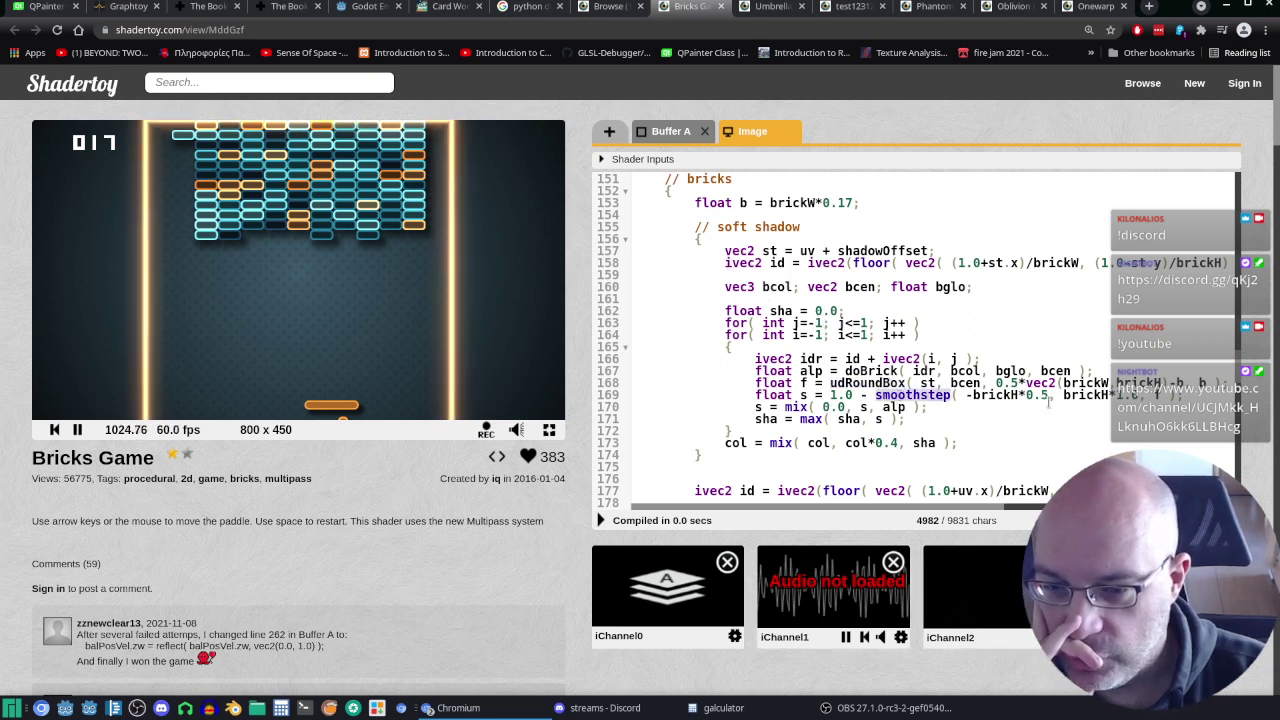
{"action": "left_click", "coordinate": [1039, 395]}
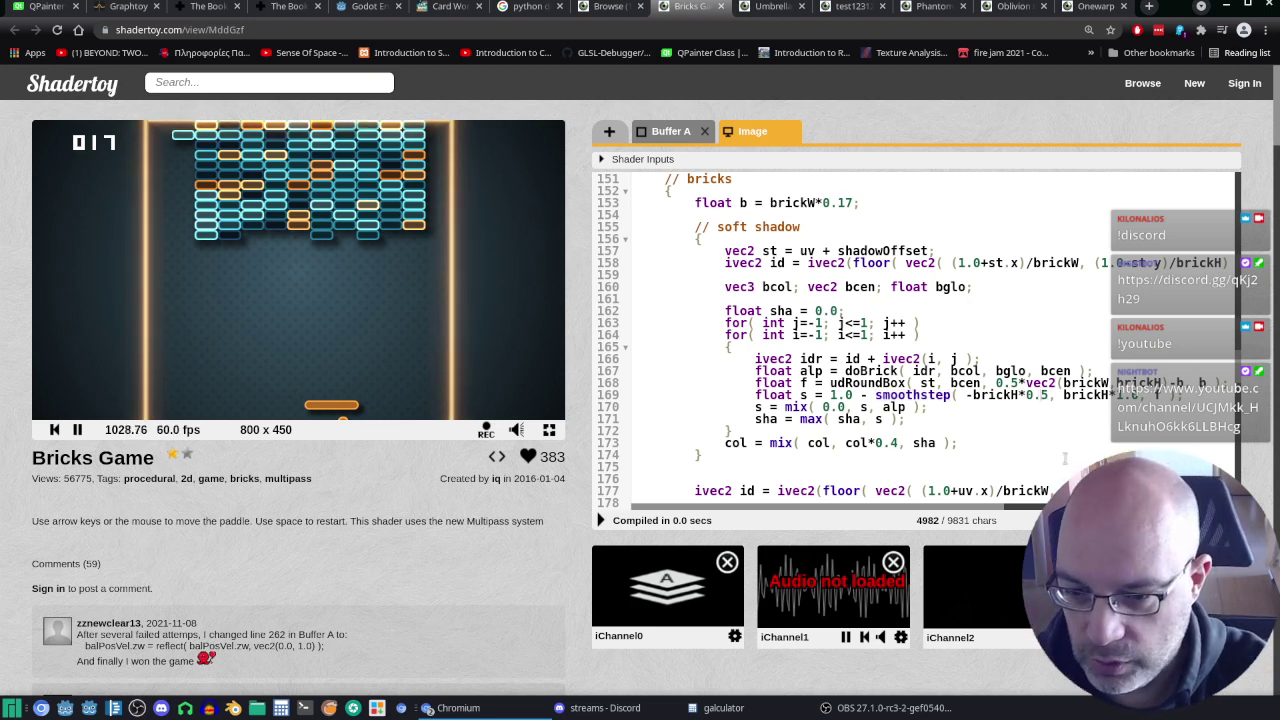
{"action": "key", "text": "BackSpace"}
Step: Compile the shadow smoothstep with -brickH*0.1, then restore -brickH*0.5 and recompile
{"action": "type", "text": "1"}
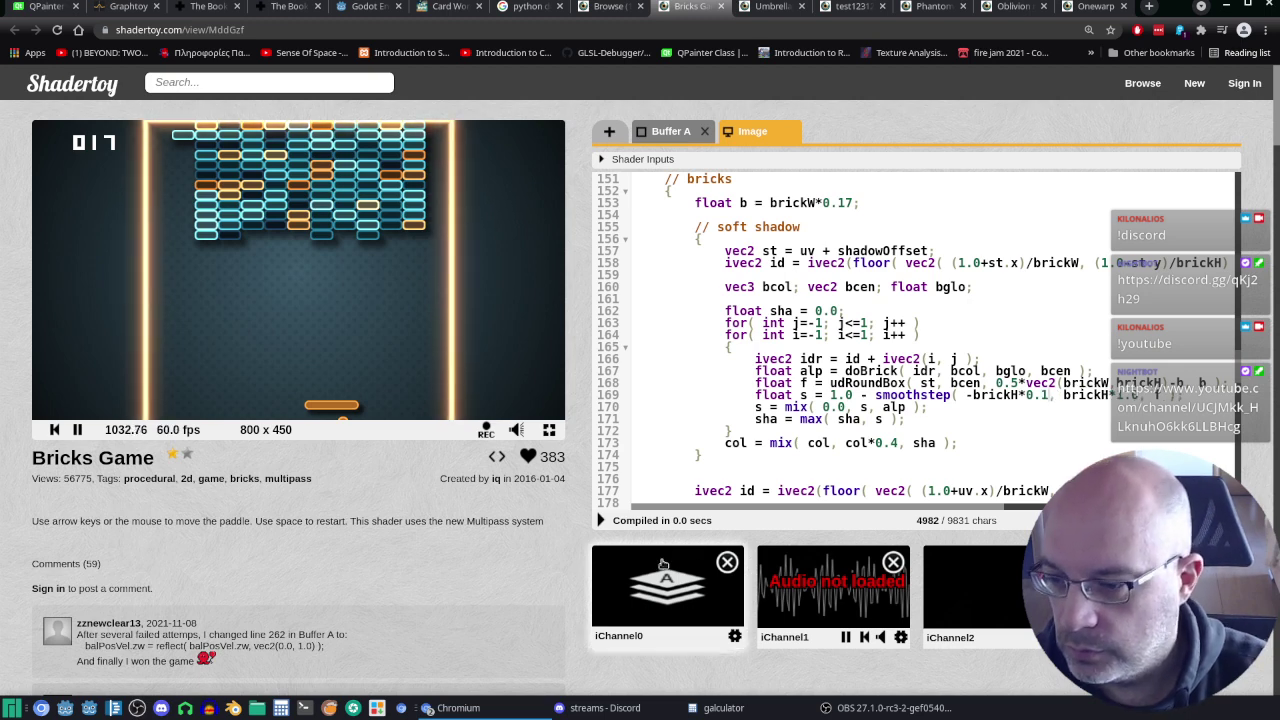
{"action": "left_click", "coordinate": [603, 520]}
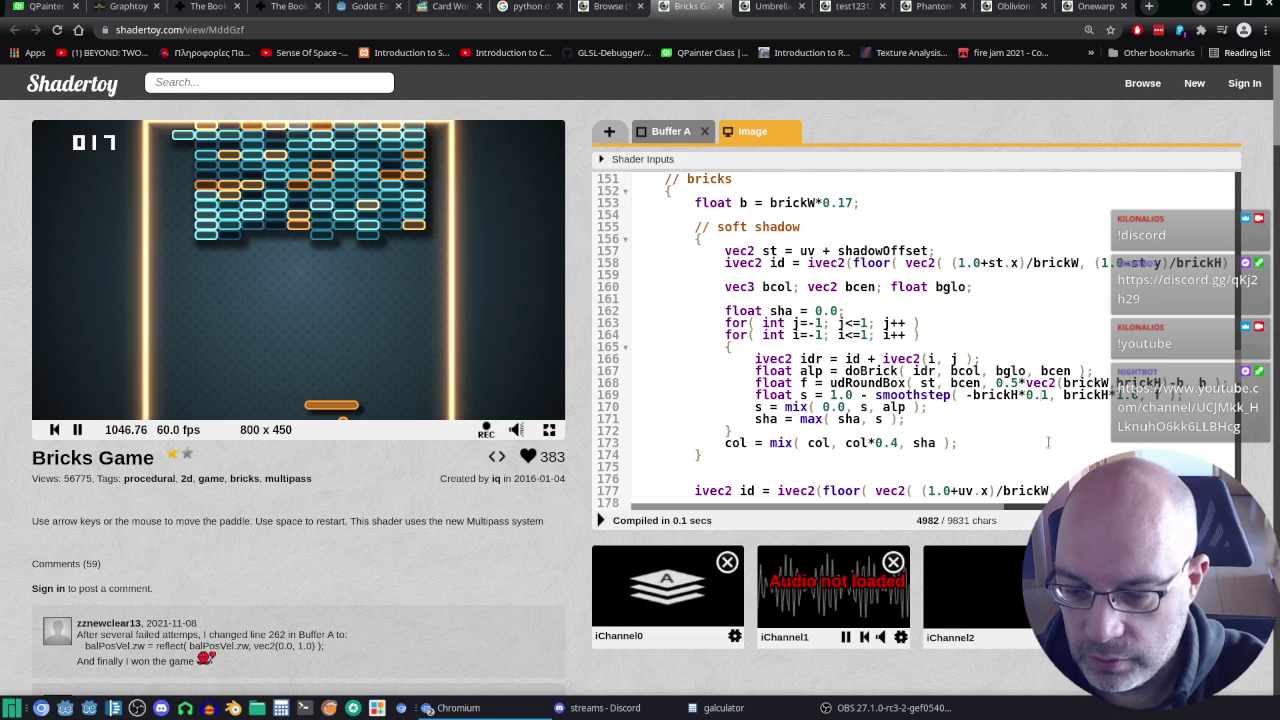
{"action": "key", "text": "BackSpace"}
{"action": "type", "text": "5"}
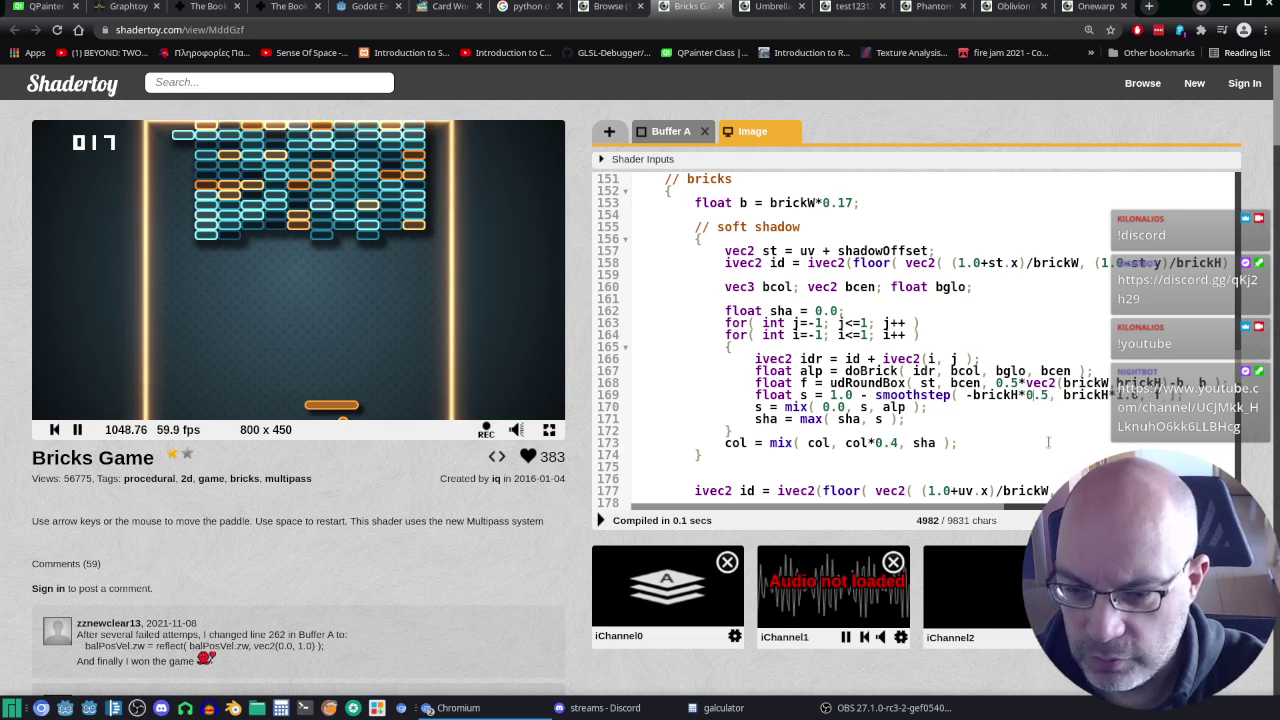
{"action": "key", "text": "Left"}
{"action": "key", "text": "Left"}
{"action": "key", "text": "BackSpace"}
{"action": "type", "text": "1"}
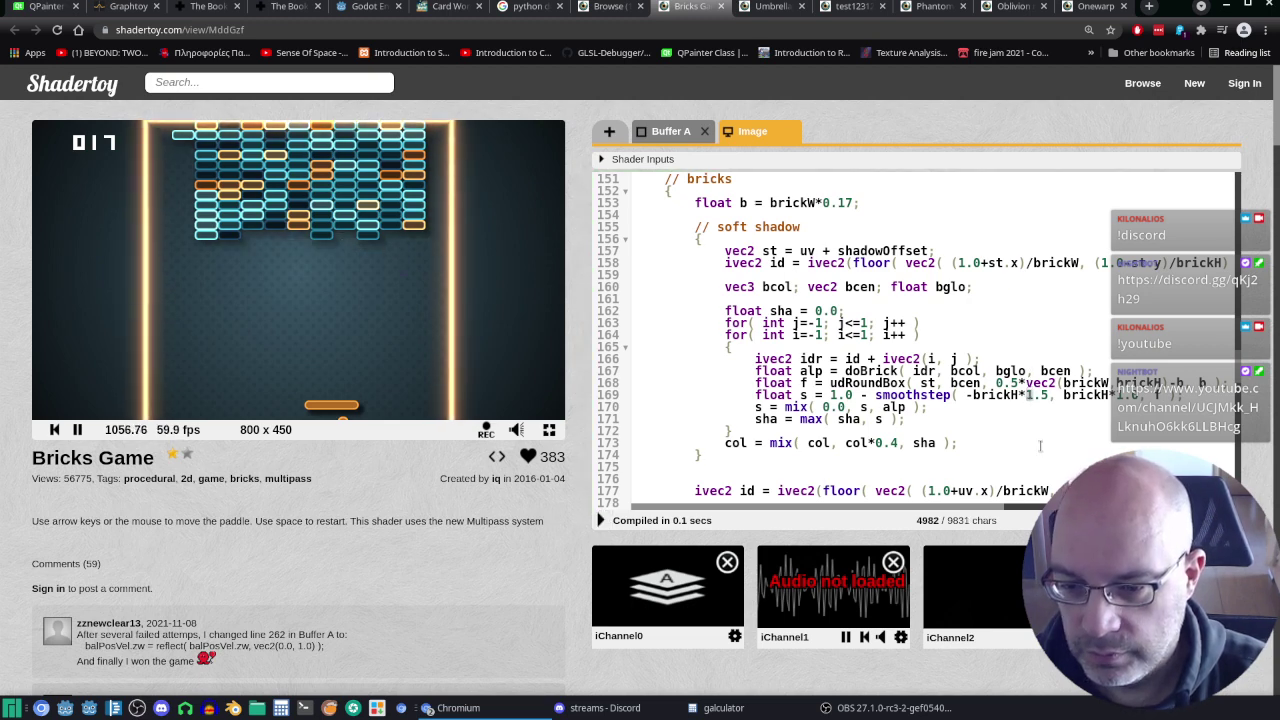
{"action": "key", "text": "BackSpace"}
{"action": "type", "text": "0"}
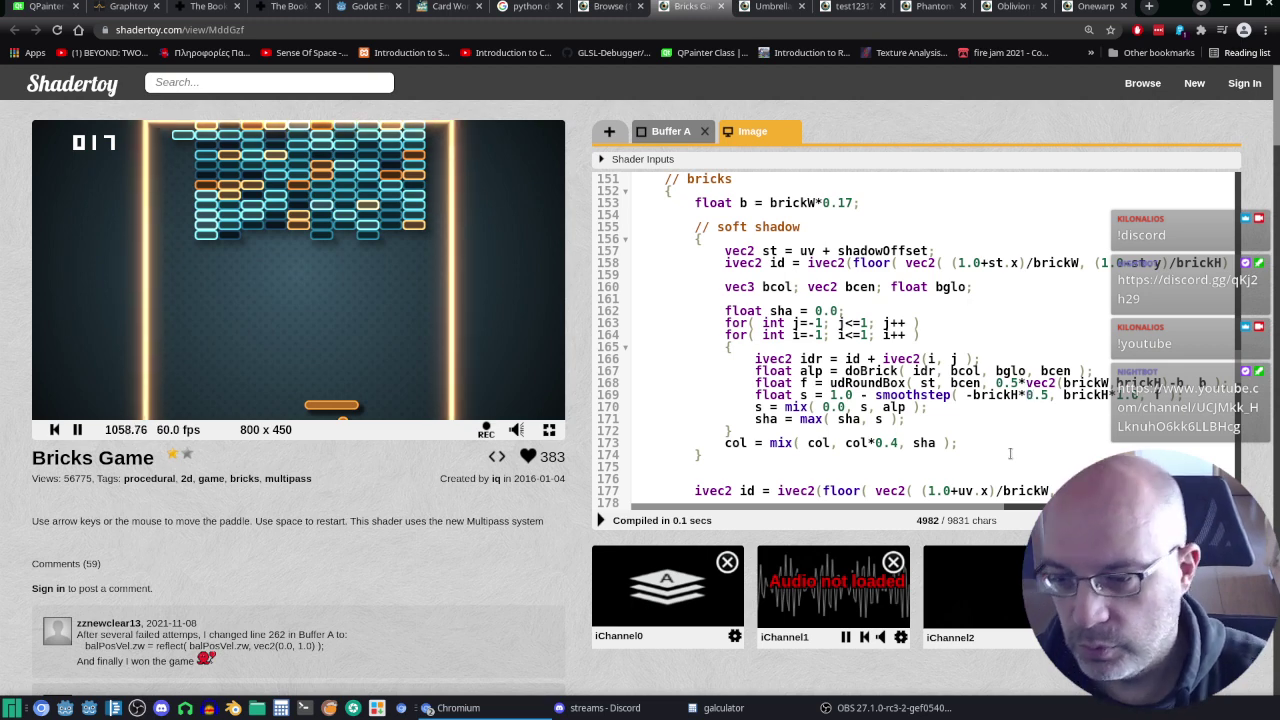
{"action": "left_click", "coordinate": [601, 520]}
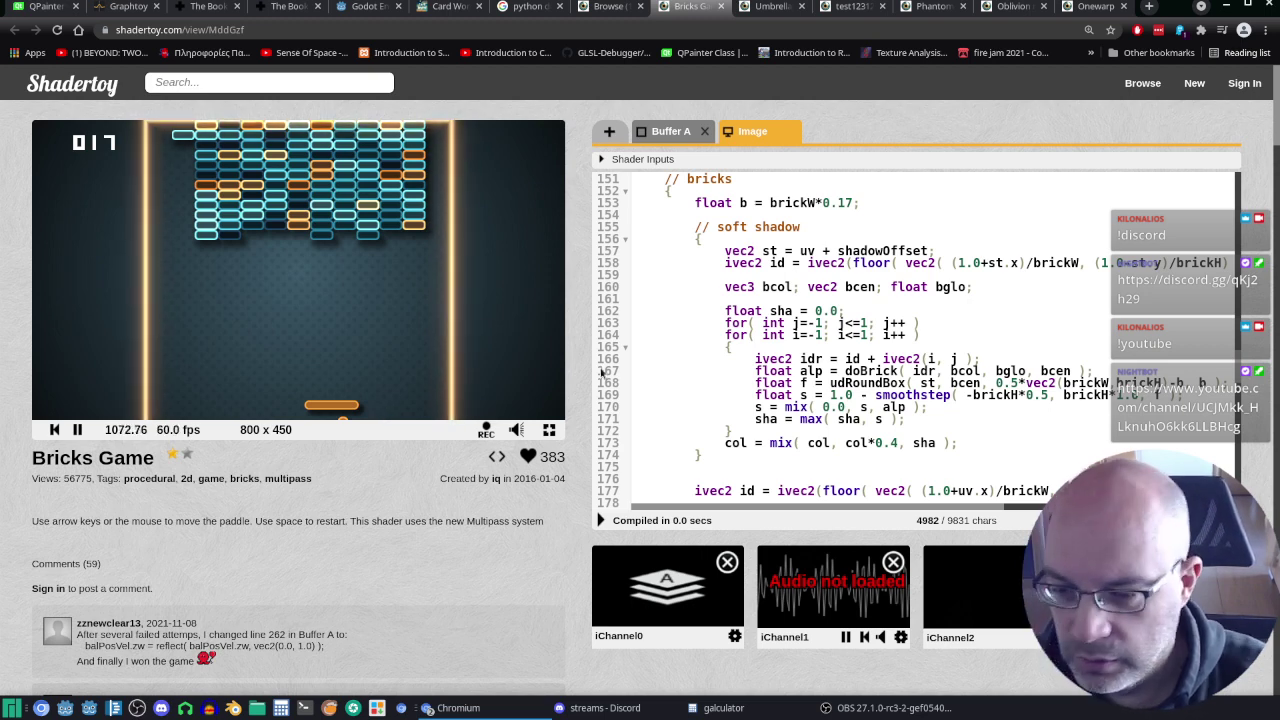
Step: Preview the 0.1 shadow edge again, return to 0.5 and recompile, then select brickH and doBrick
{"action": "scroll", "coordinate": [961, 371], "scroll_direction": "down", "scroll_amount": 1}
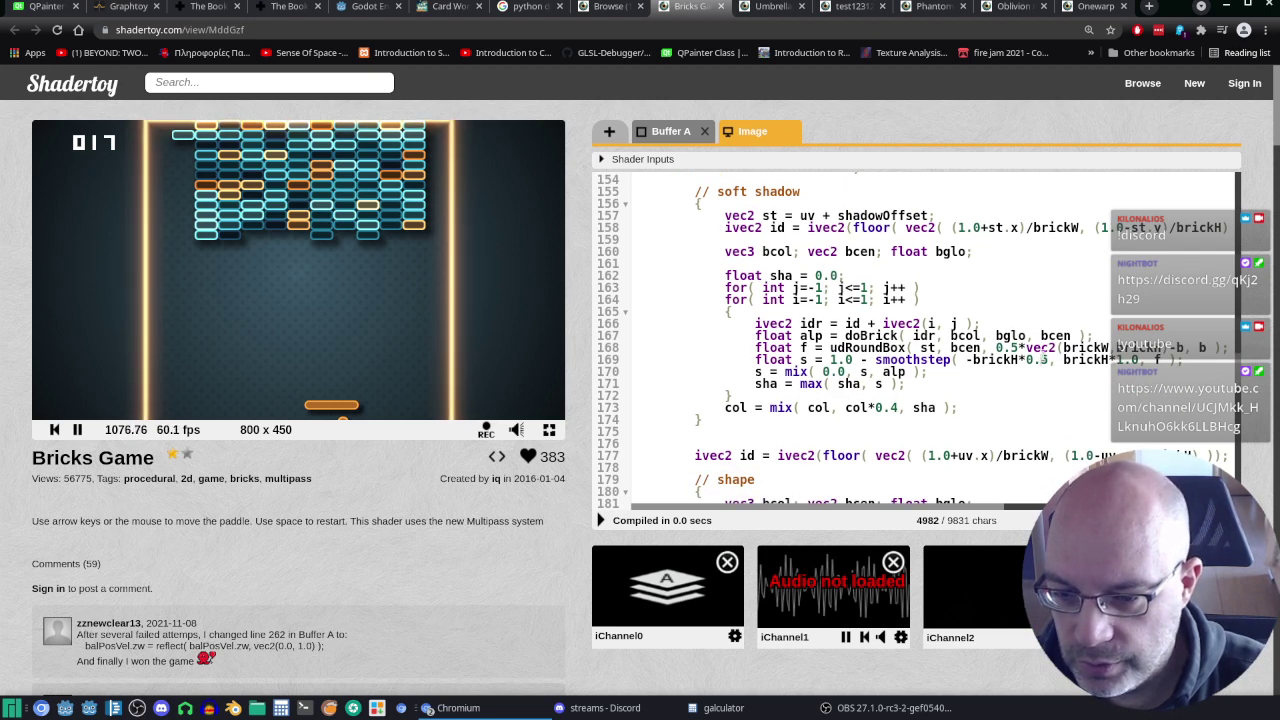
{"action": "key", "text": "BackSpace"}
{"action": "type", "text": "1"}
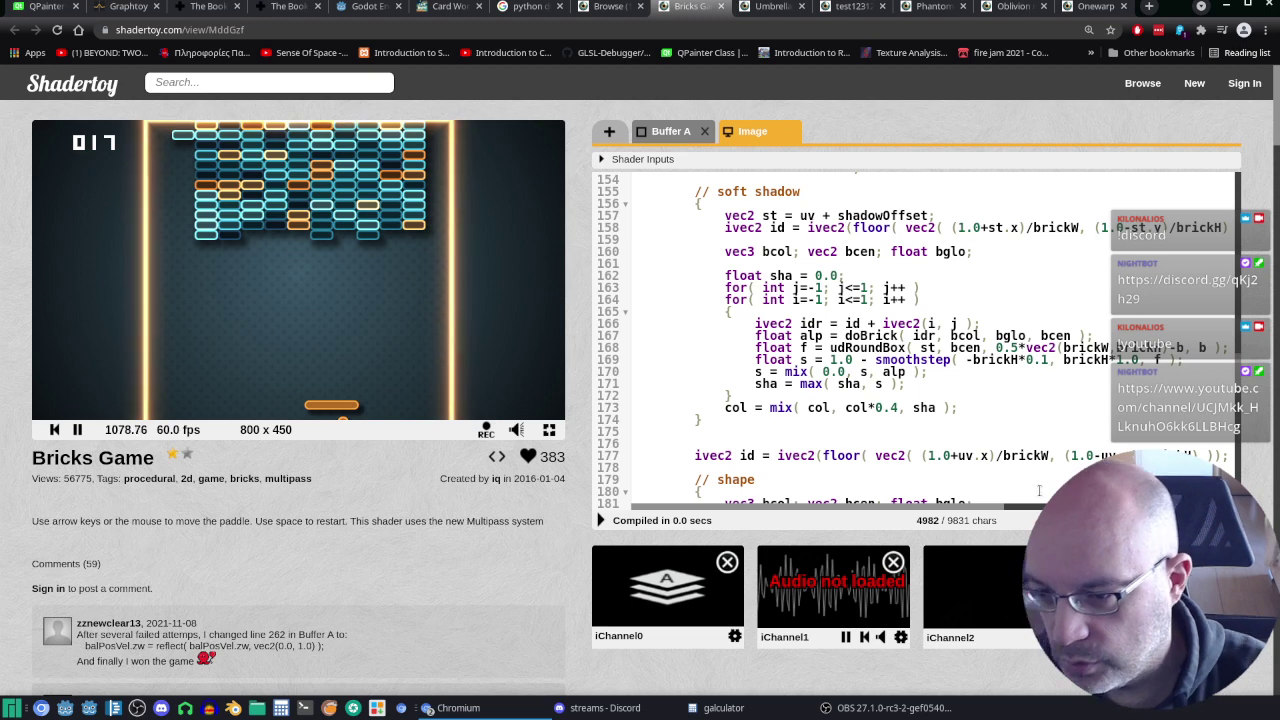
{"action": "left_click", "coordinate": [603, 520]}
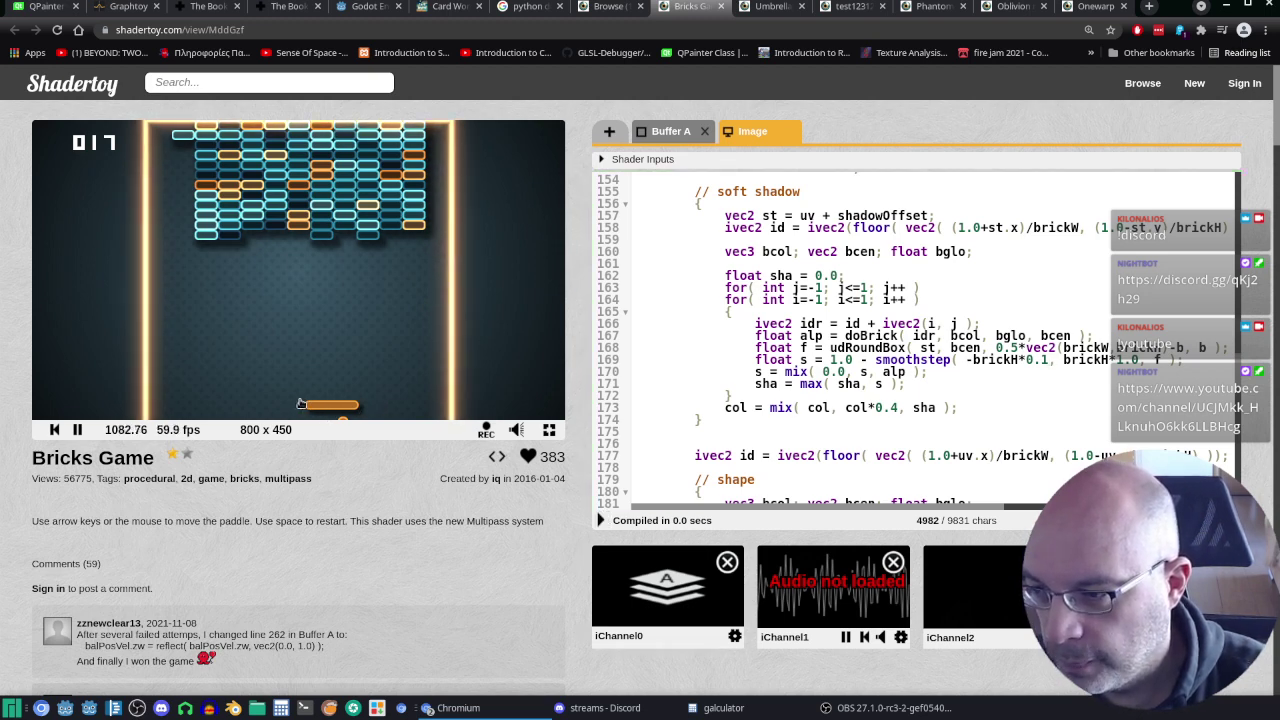
{"action": "left_click", "coordinate": [1040, 363]}
{"action": "key", "text": "Delete"}
{"action": "type", "text": "5"}
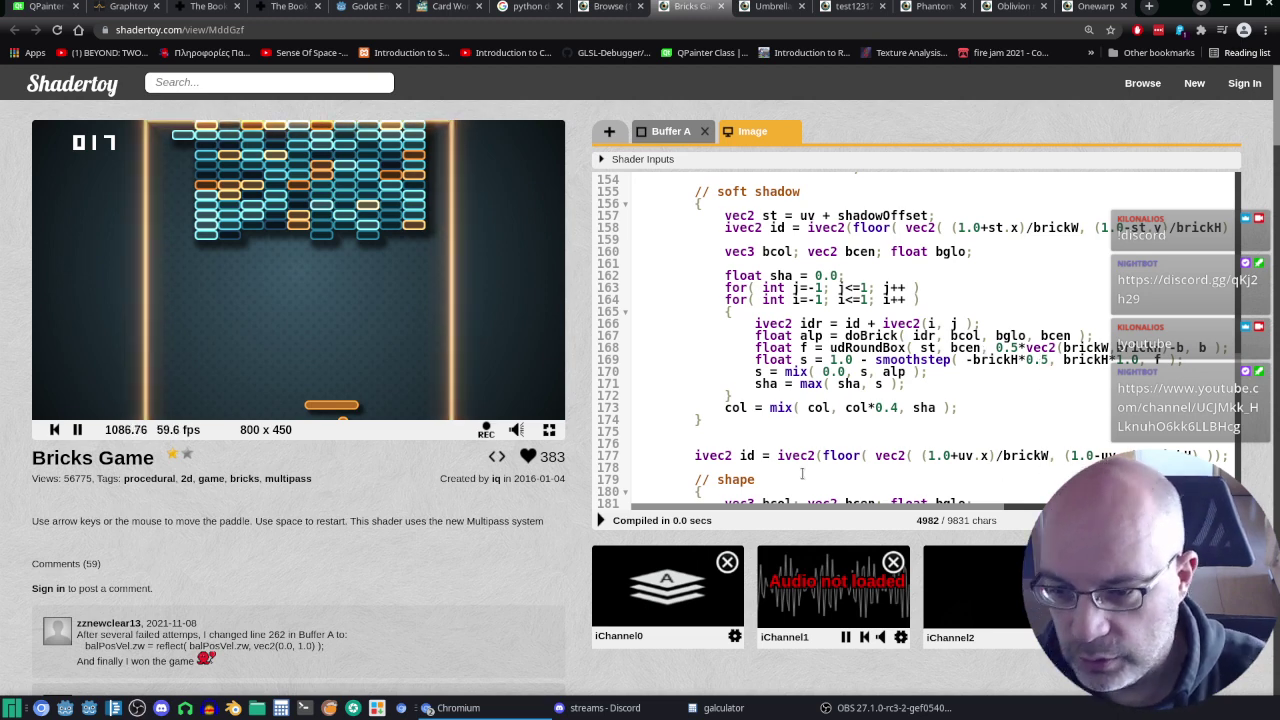
{"action": "left_click", "coordinate": [603, 520]}
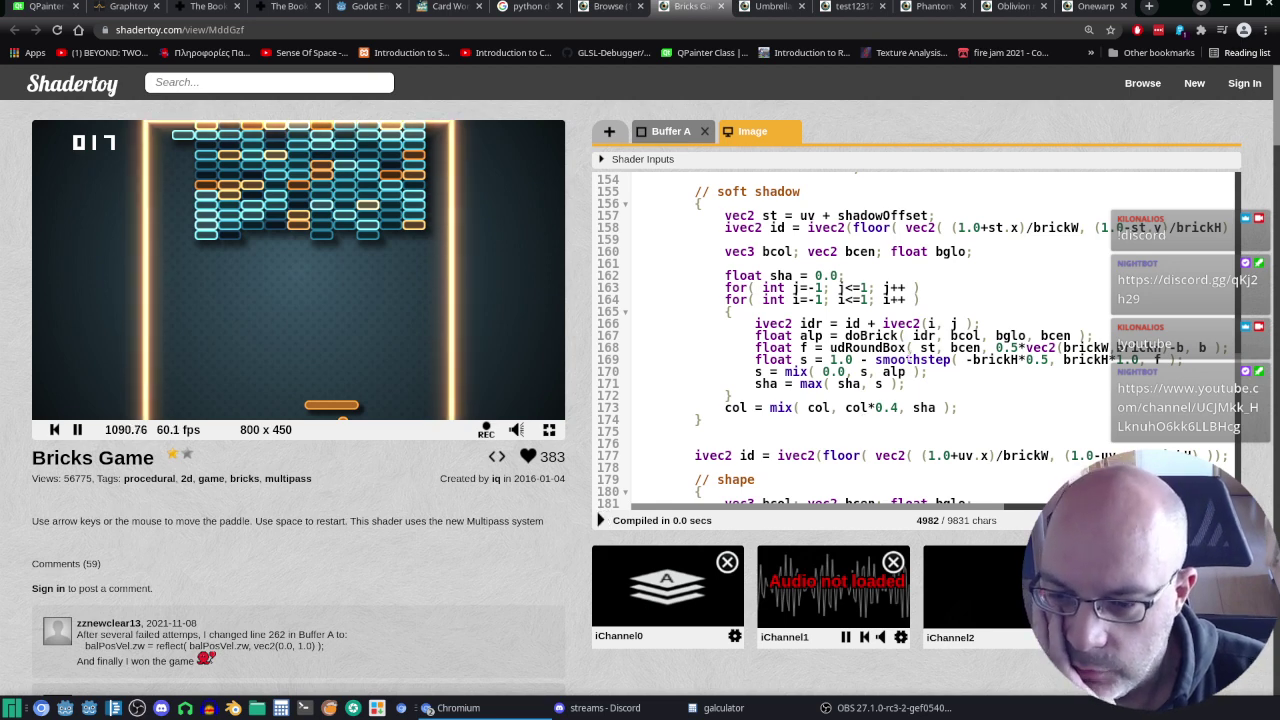
{"action": "double_click", "coordinate": [1000, 360]}
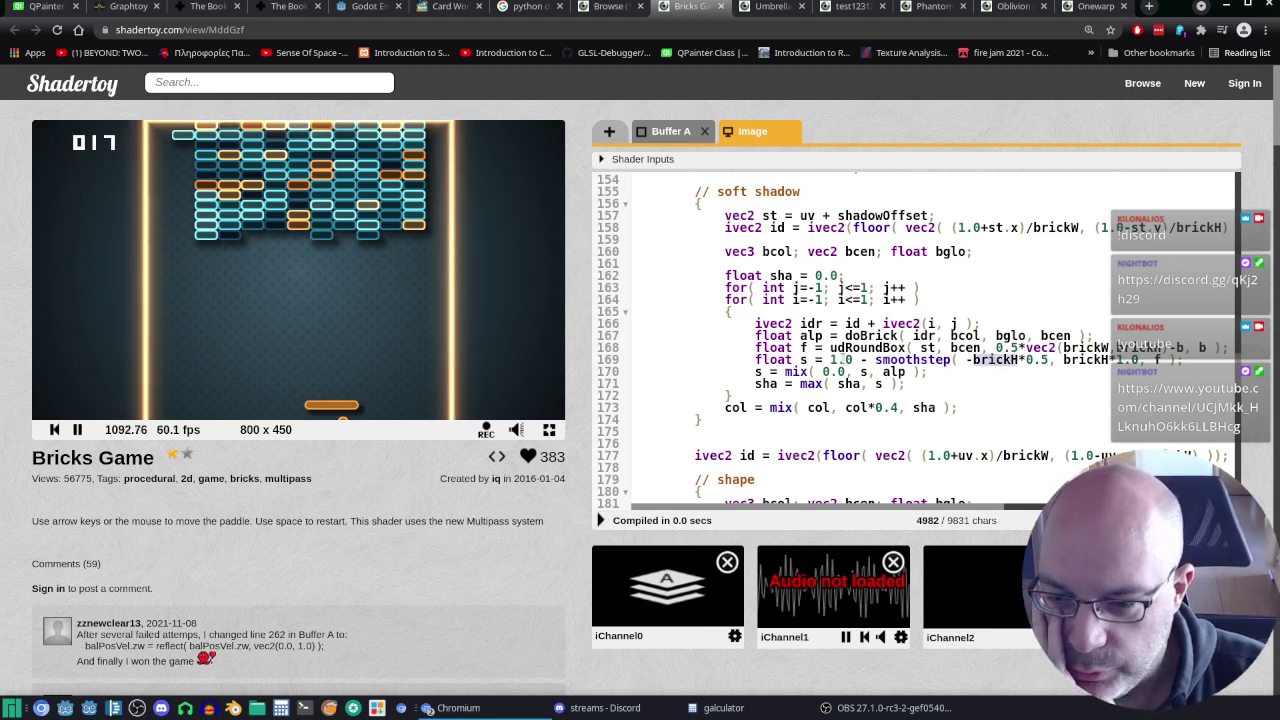
{"action": "double_click", "coordinate": [866, 336]}
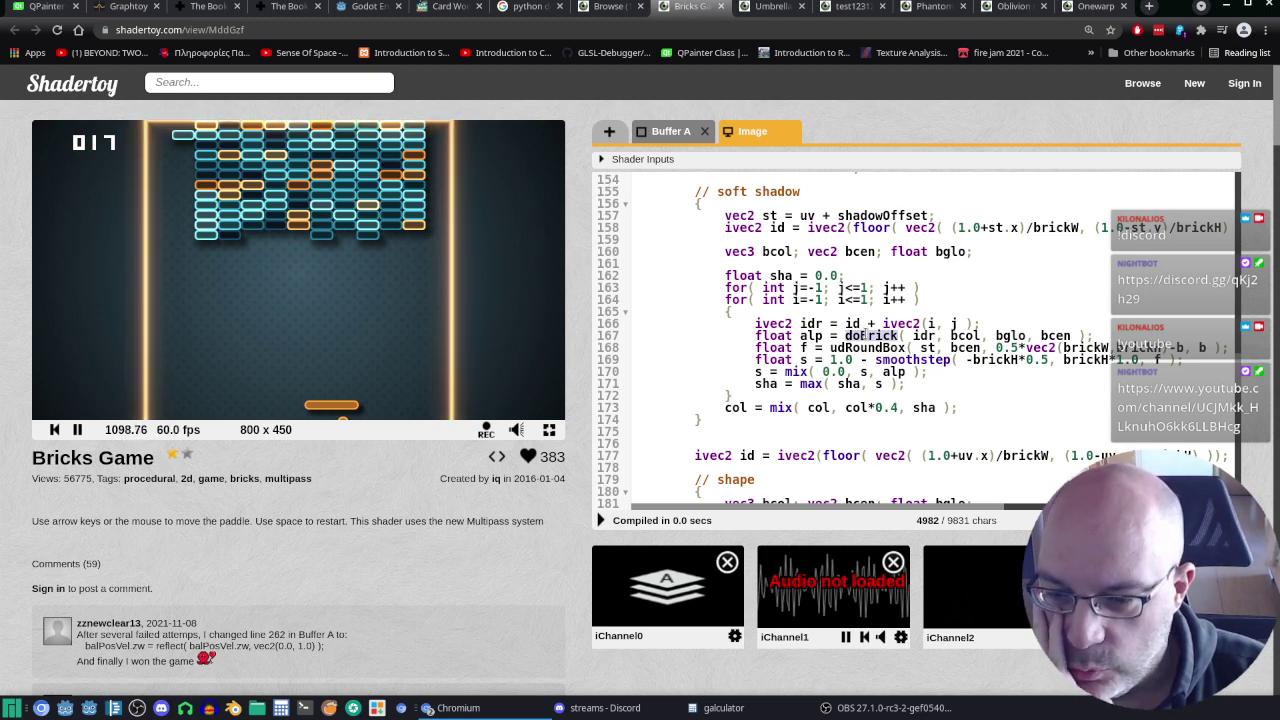
Step: Append '+ 1.0' to line 167's doBrick shadow alpha and compile with Alt+Enter
{"action": "scroll", "coordinate": [1100, 404], "scroll_direction": "up", "scroll_amount": 2}
{"action": "scroll", "coordinate": [1100, 404], "scroll_direction": "up", "scroll_amount": 1}
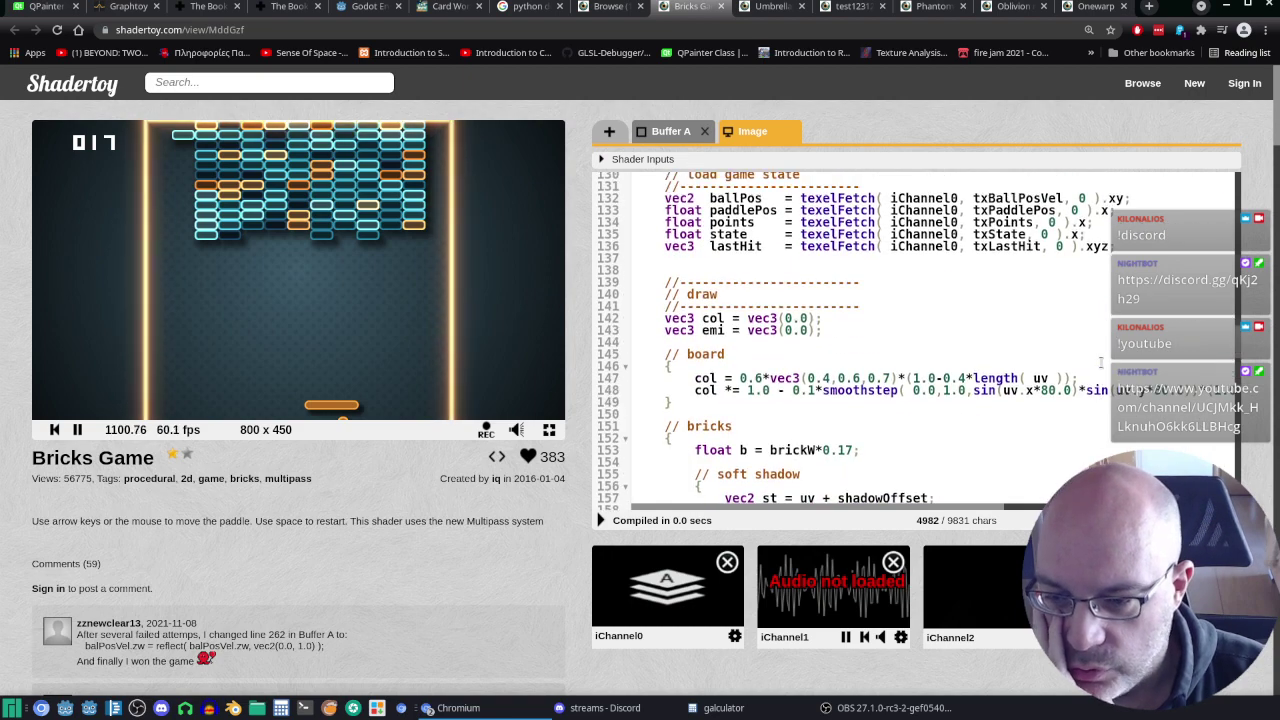
{"action": "scroll", "coordinate": [1100, 404], "scroll_direction": "down", "scroll_amount": 1}
{"action": "scroll", "coordinate": [1100, 404], "scroll_direction": "down", "scroll_amount": 2}
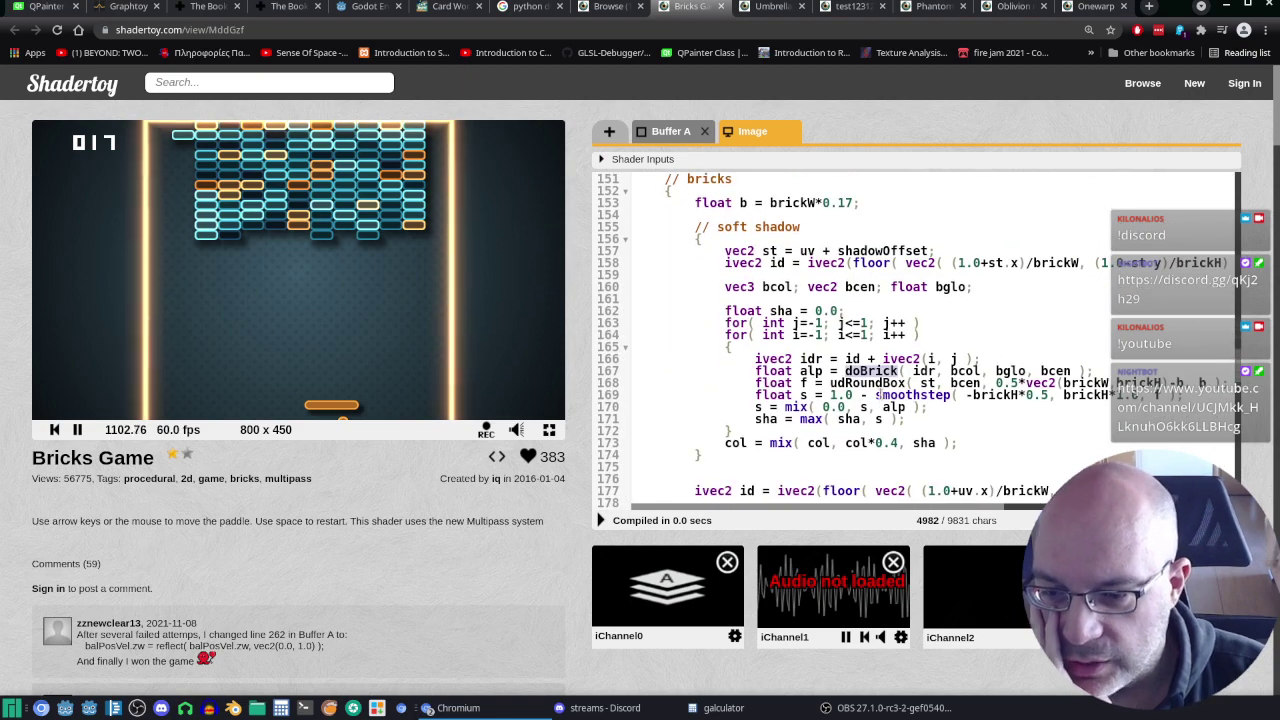
{"action": "scroll", "coordinate": [900, 390], "scroll_direction": "up", "scroll_amount": 2}
{"action": "scroll", "coordinate": [899, 383], "scroll_direction": "down", "scroll_amount": 1}
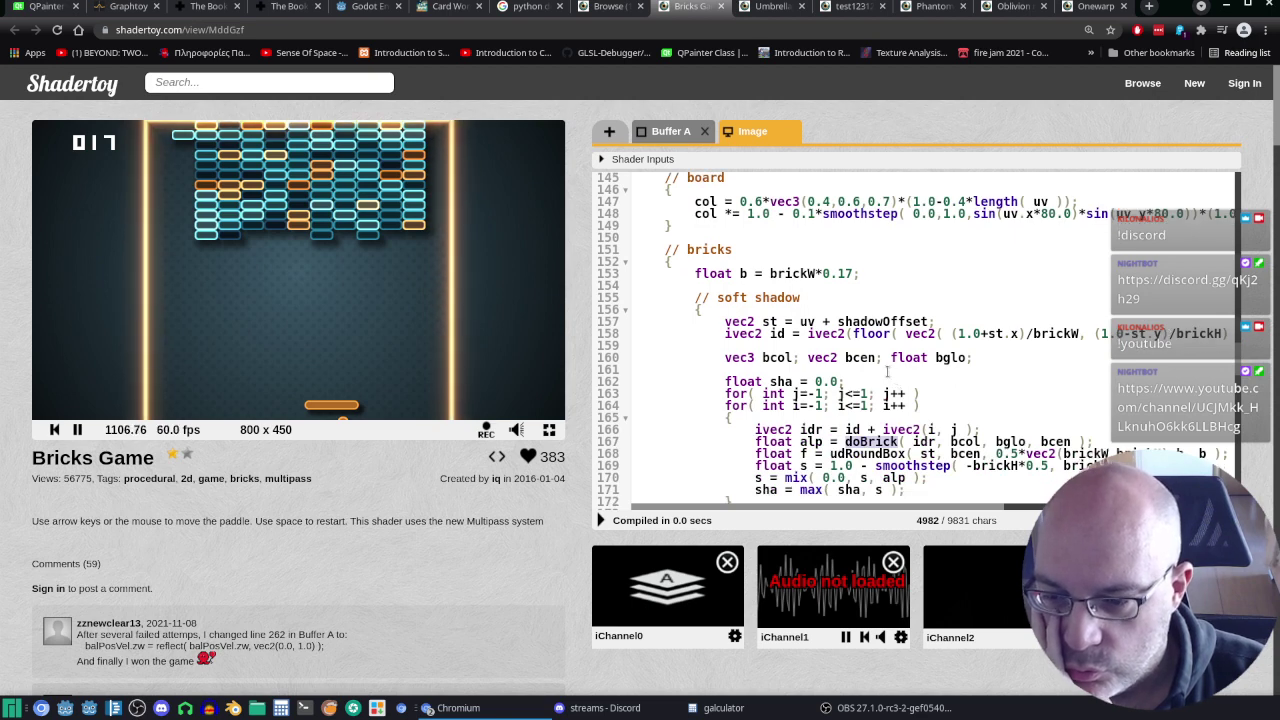
{"action": "scroll", "coordinate": [885, 369], "scroll_direction": "down", "scroll_amount": 2}
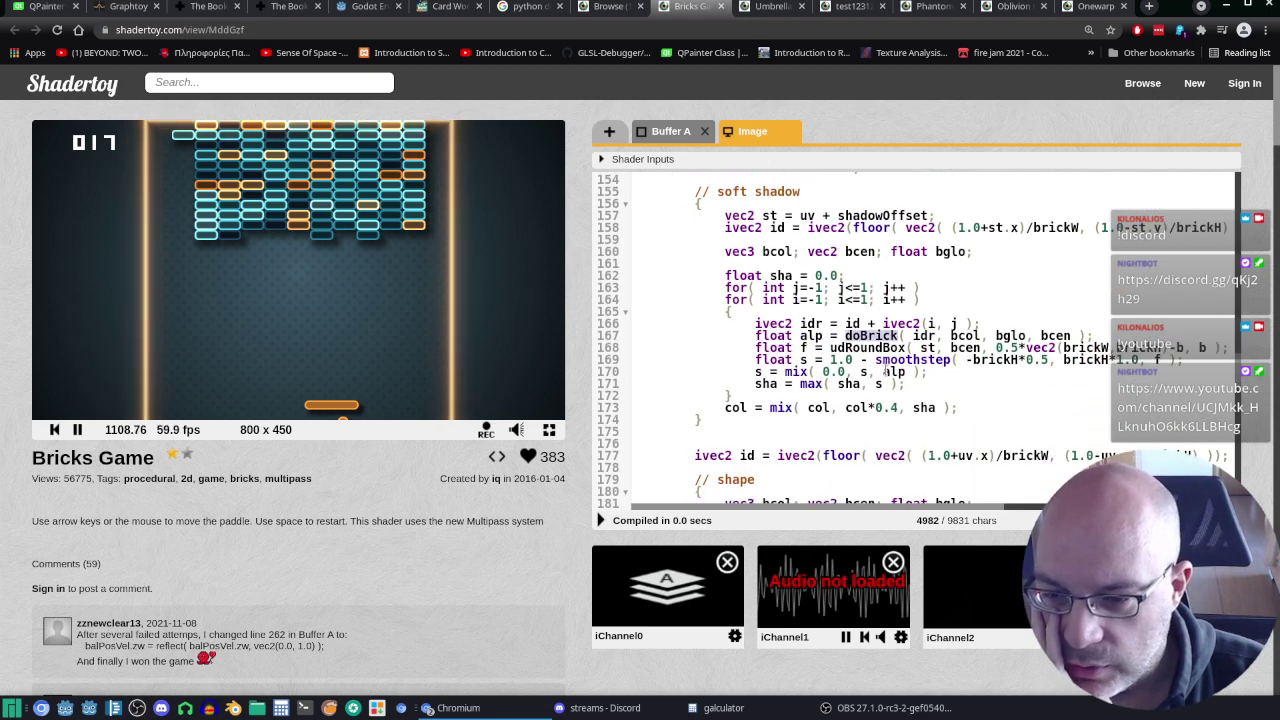
{"action": "left_click", "coordinate": [757, 338]}
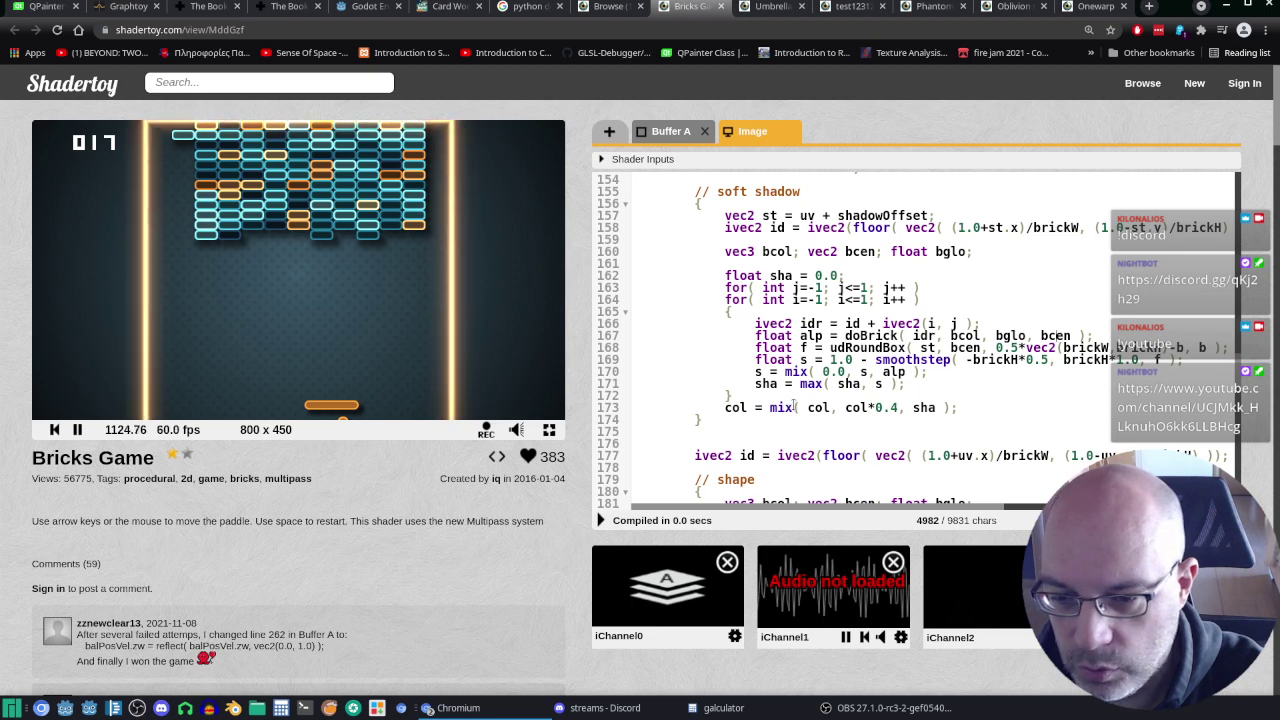
{"action": "type", "text": "+"}
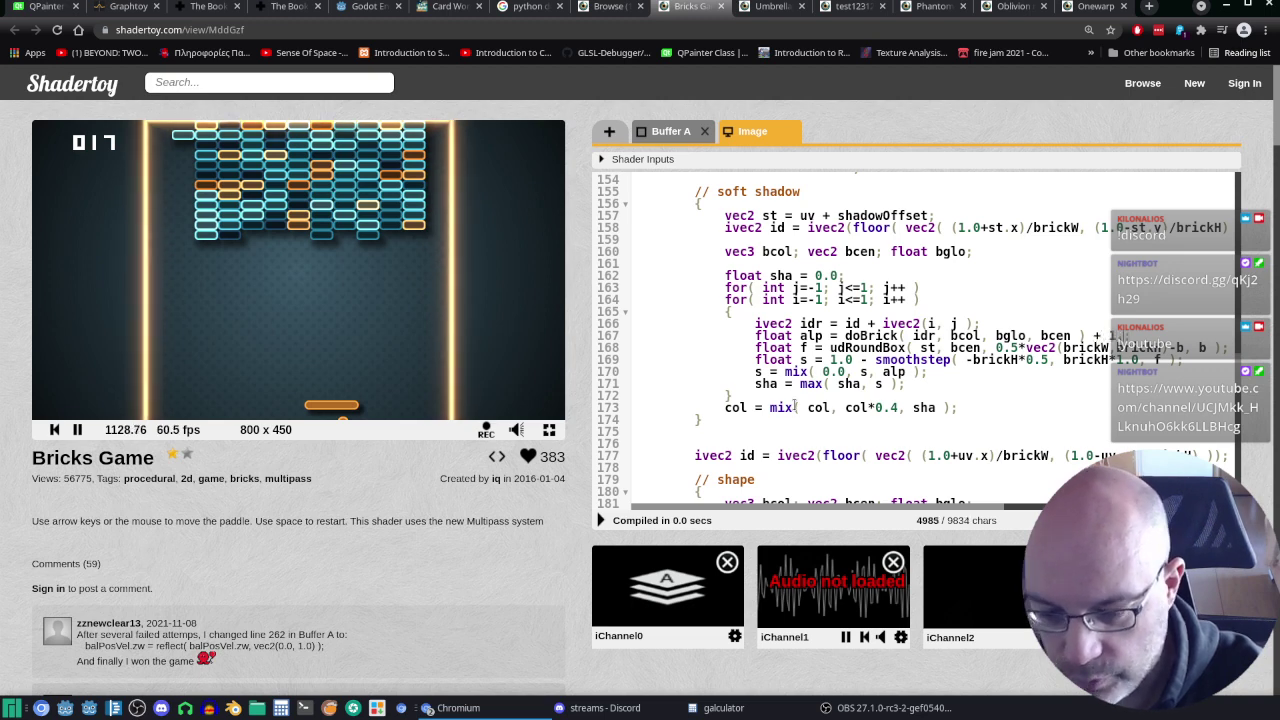
{"action": "type", "text": " 1.0"}
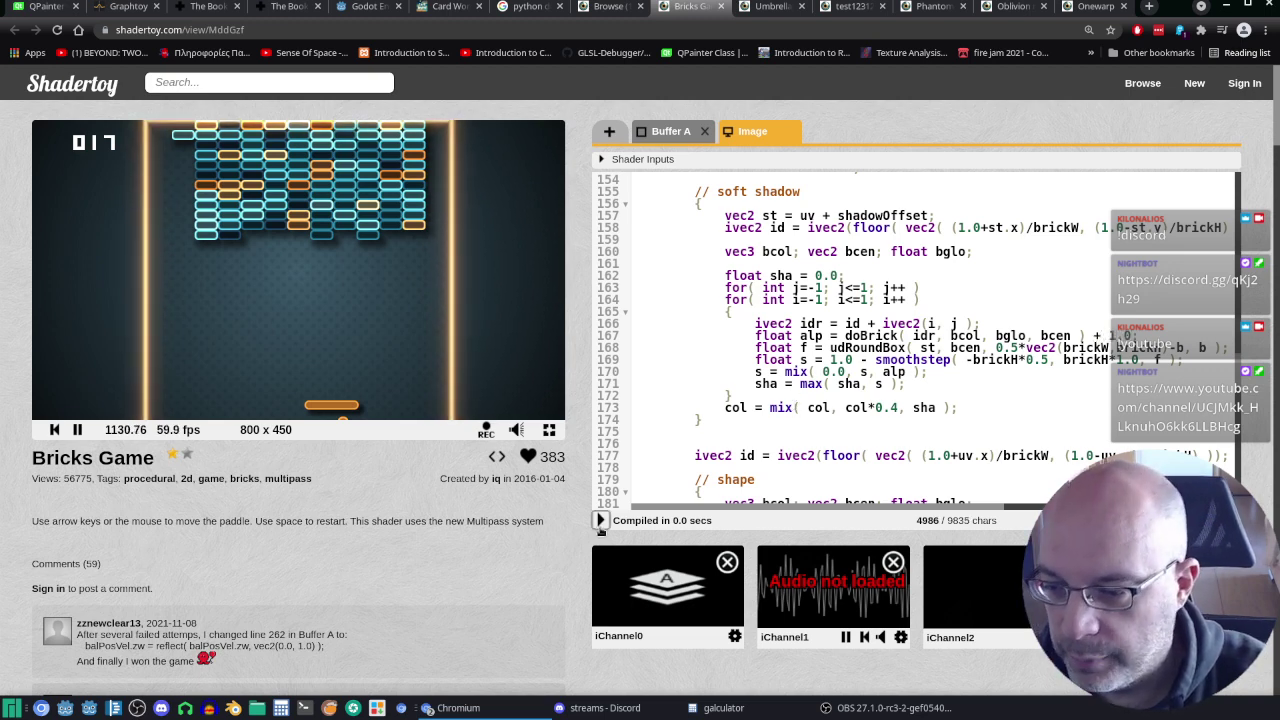
{"action": "key", "text": "alt+Return"}
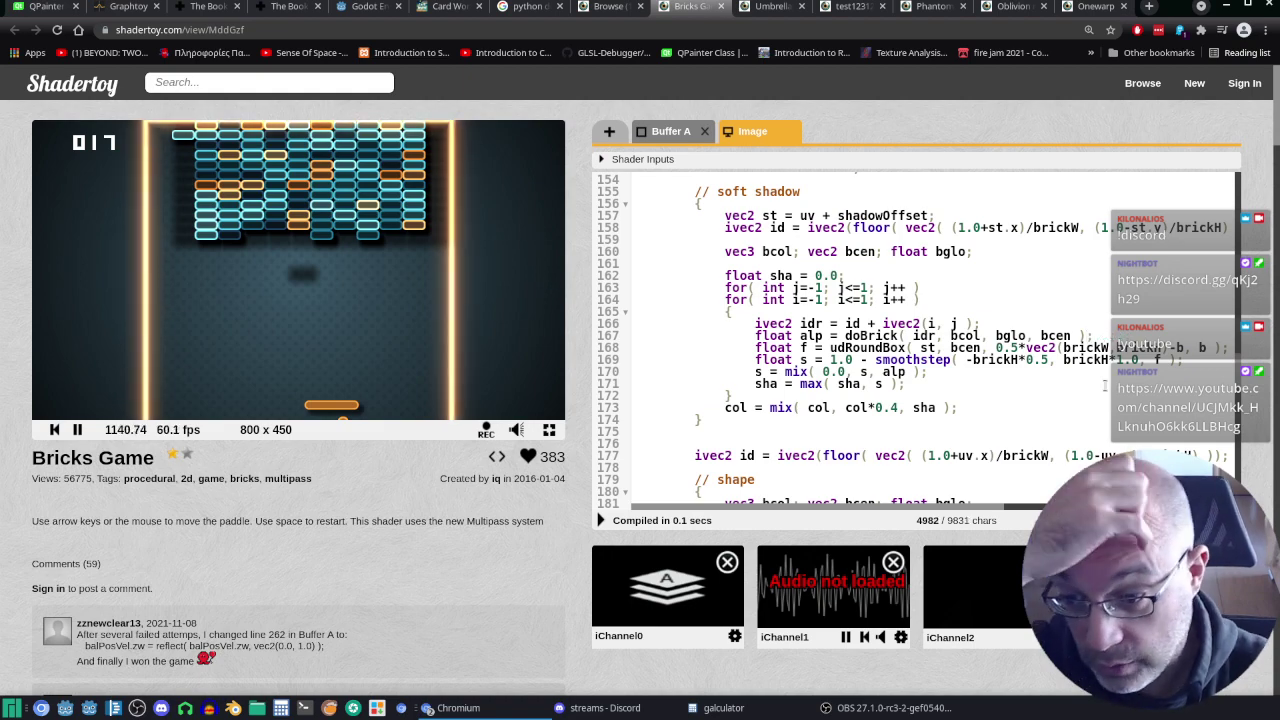
Step: Add '+ 1.0' to line 182's brick-shape alpha, compile, then delete it and recompile
{"action": "scroll", "coordinate": [1105, 385], "scroll_direction": "down", "scroll_amount": 3}
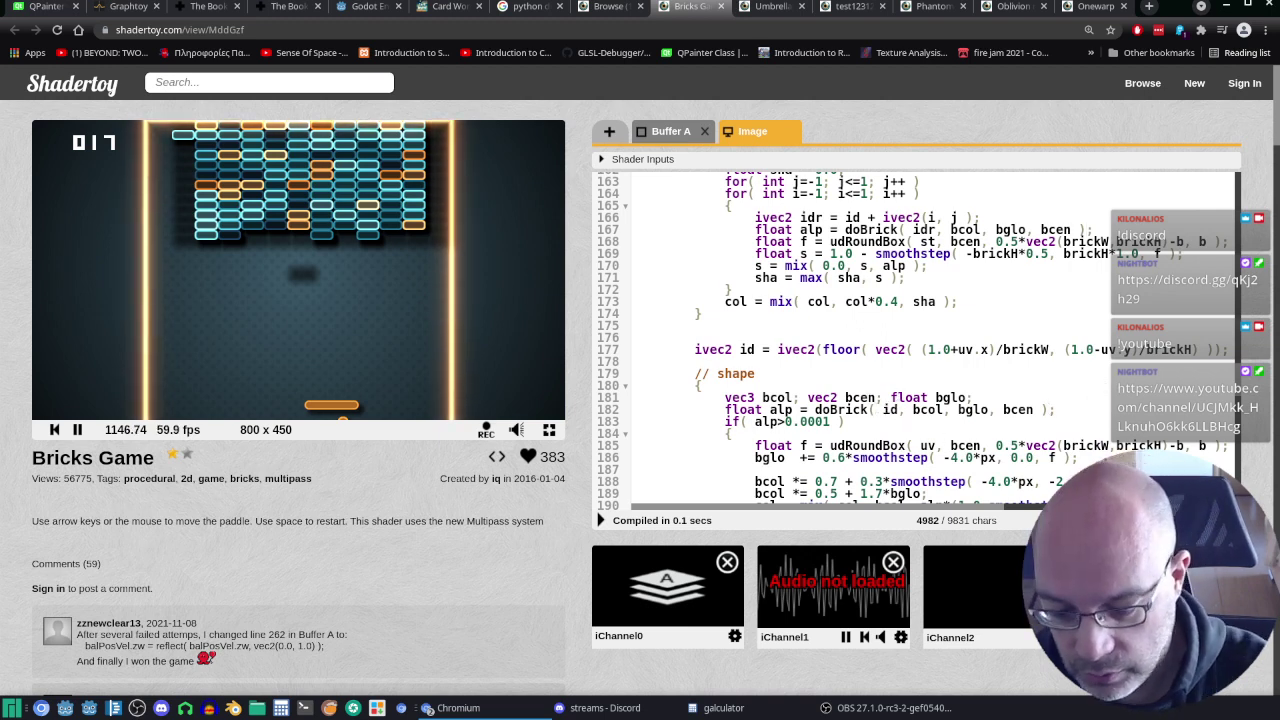
{"action": "type", "text": "+ 1"}
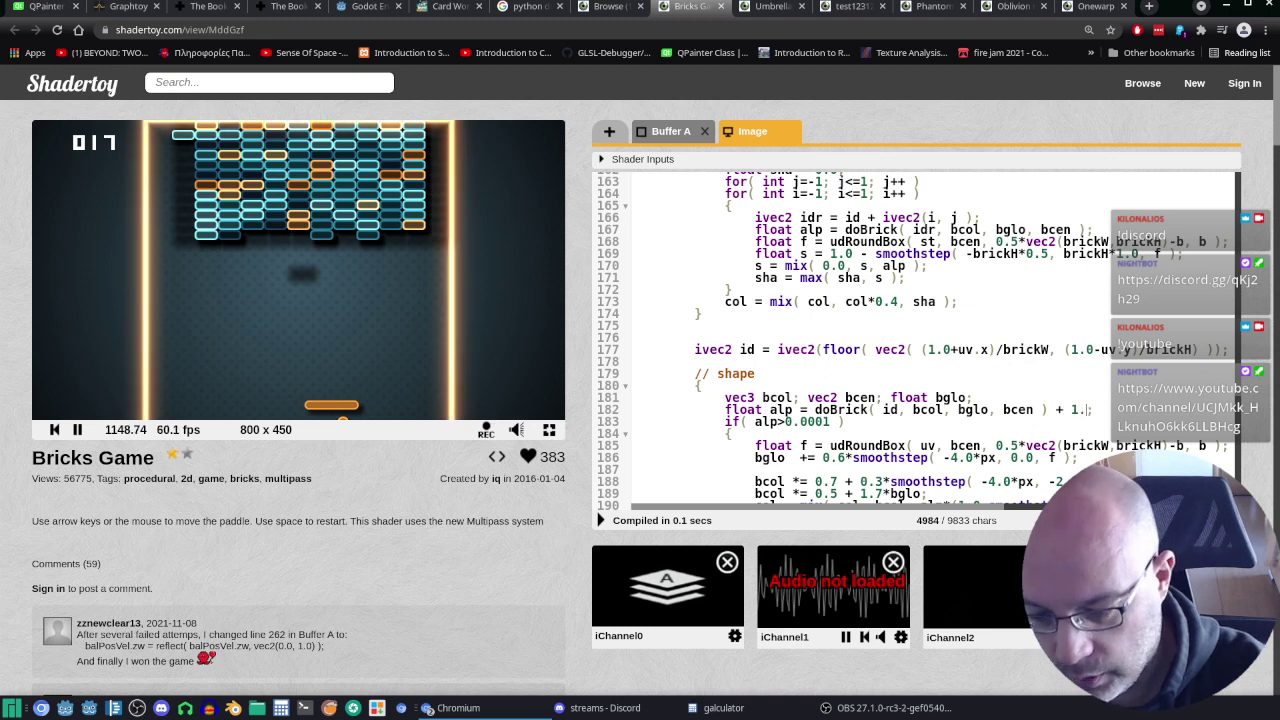
{"action": "type", "text": ".0;"}
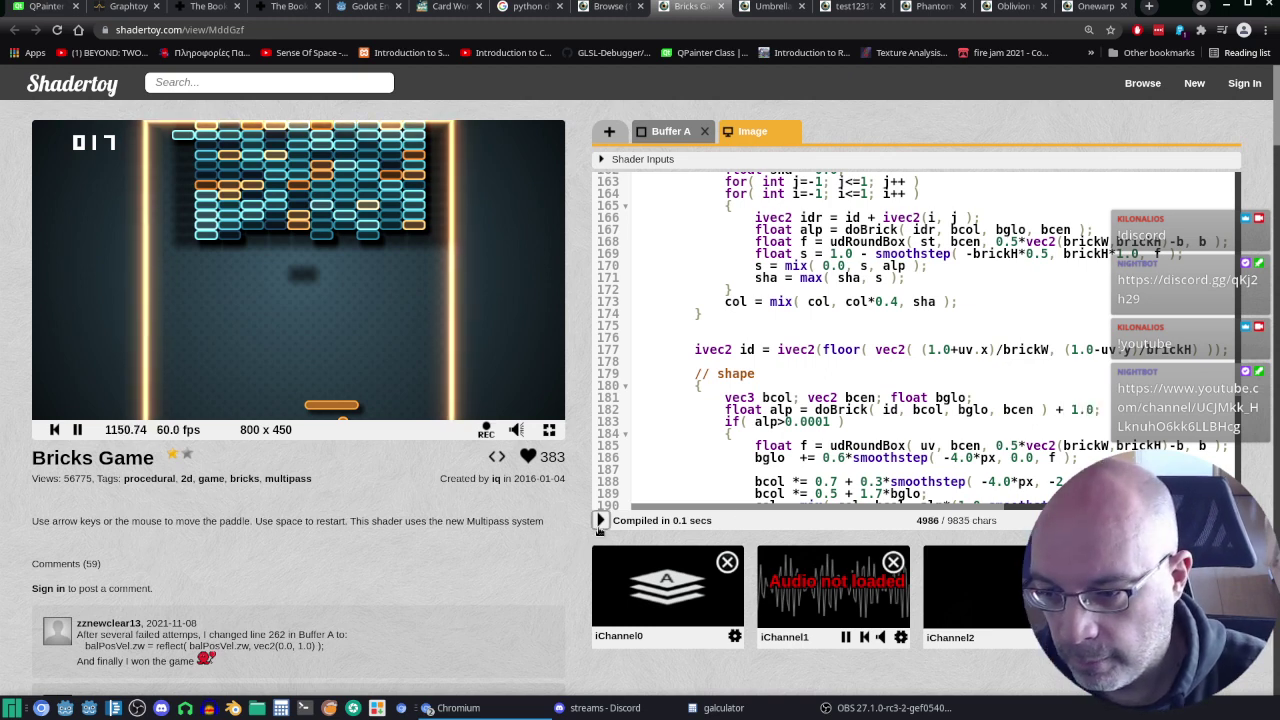
{"action": "left_click", "coordinate": [600, 522]}
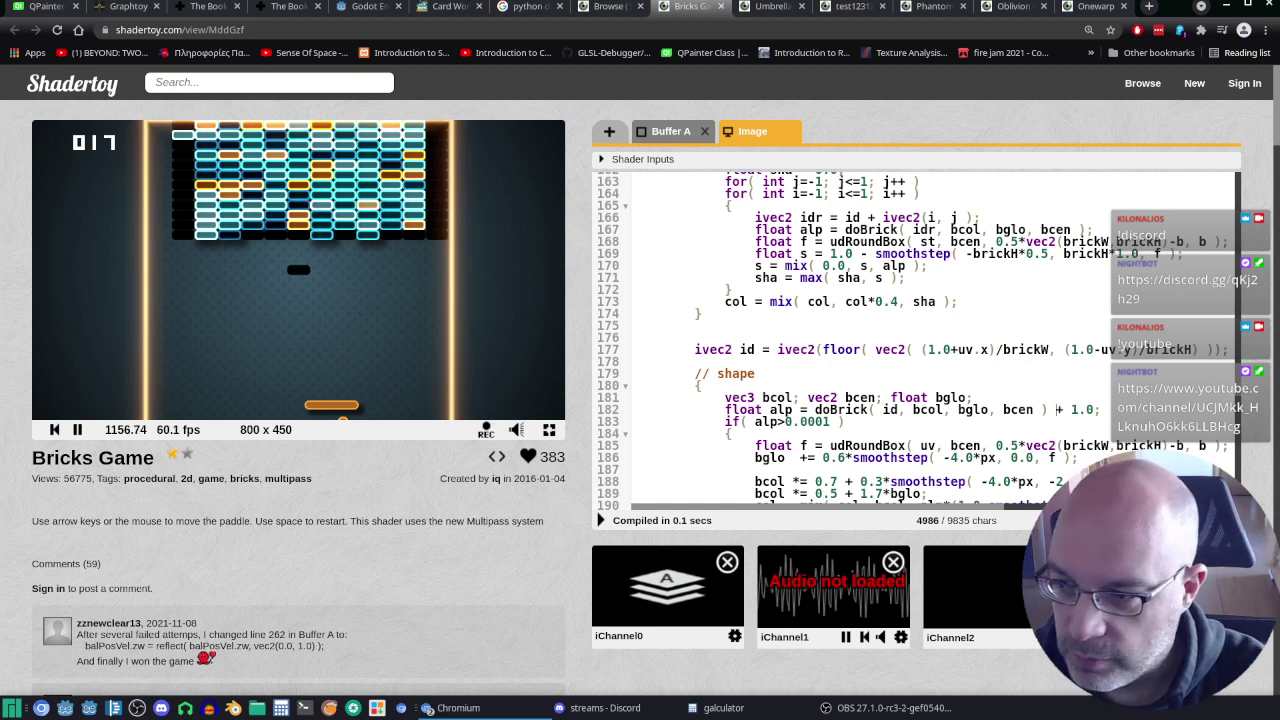
{"action": "key", "text": "BackSpace"}
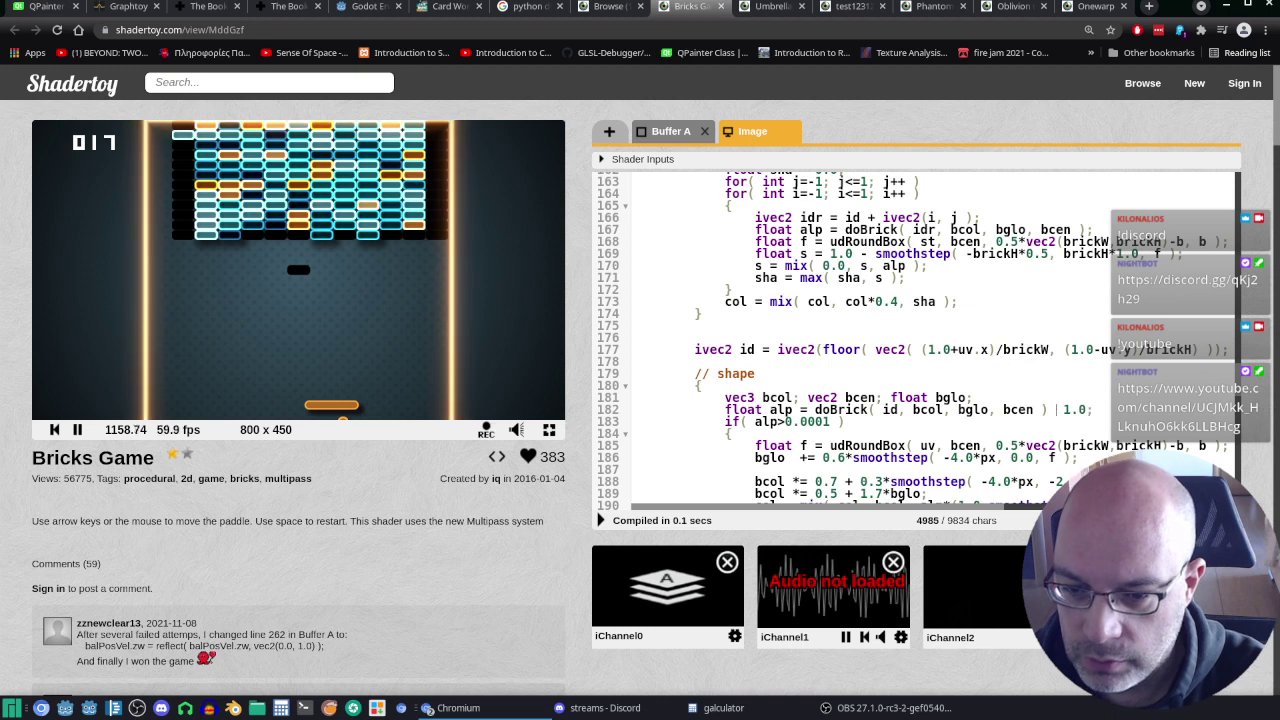
{"action": "key", "text": "BackSpace"}
{"action": "key", "text": "BackSpace"}
{"action": "key", "text": "BackSpace"}
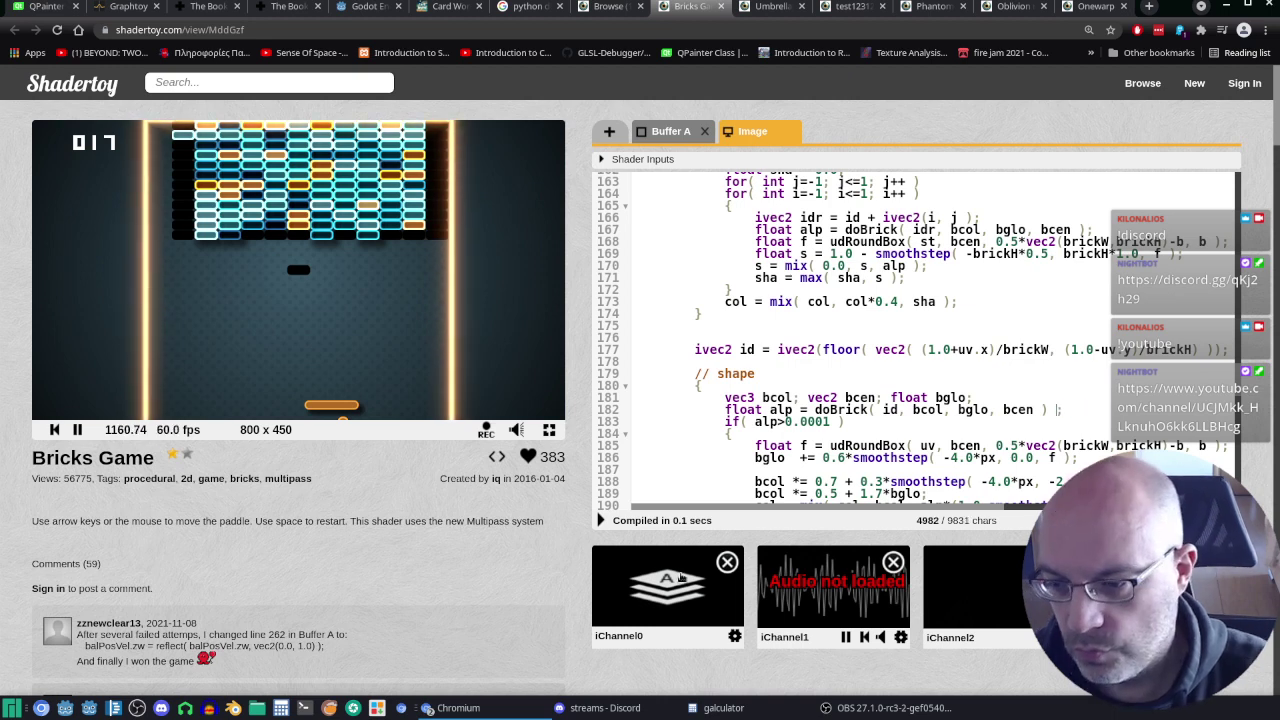
{"action": "left_click", "coordinate": [601, 520]}
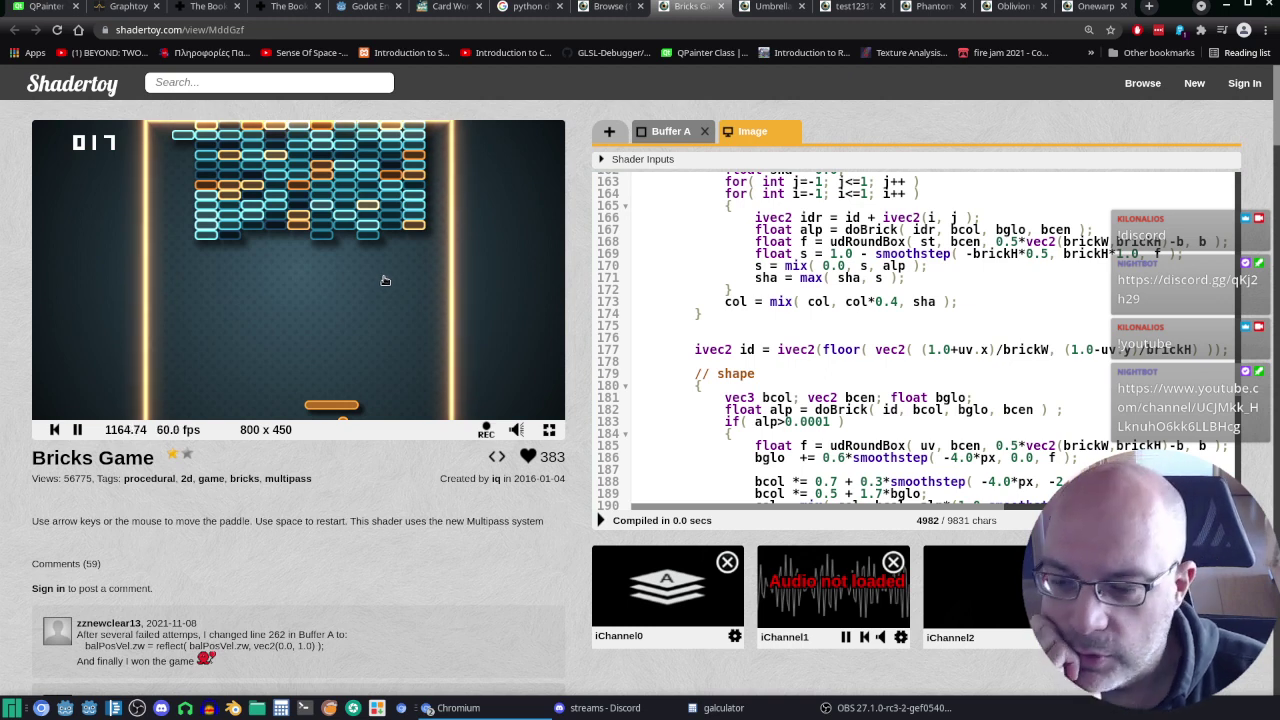
Step: Change line 186's glow smoothstep from -4.0*px to -3.0, then -1.0, compiling after each
{"action": "scroll", "coordinate": [956, 363], "scroll_direction": "down", "scroll_amount": 1}
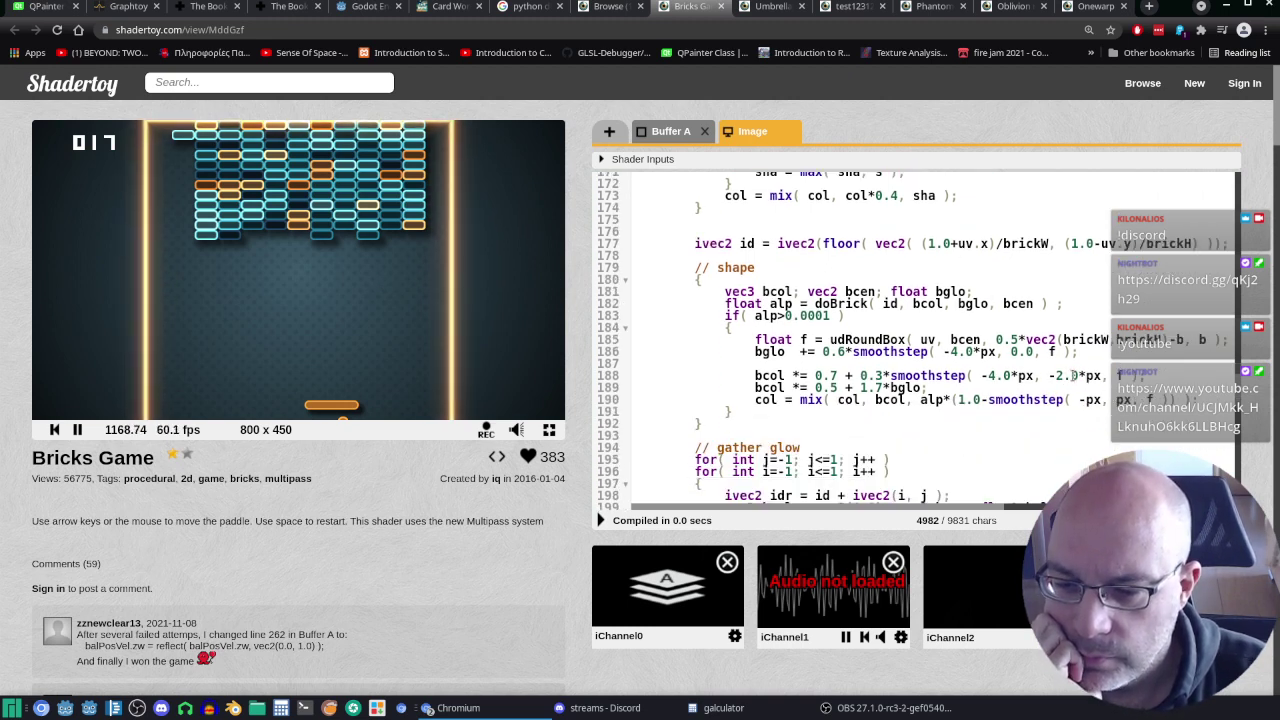
{"action": "double_click", "coordinate": [870, 342]}
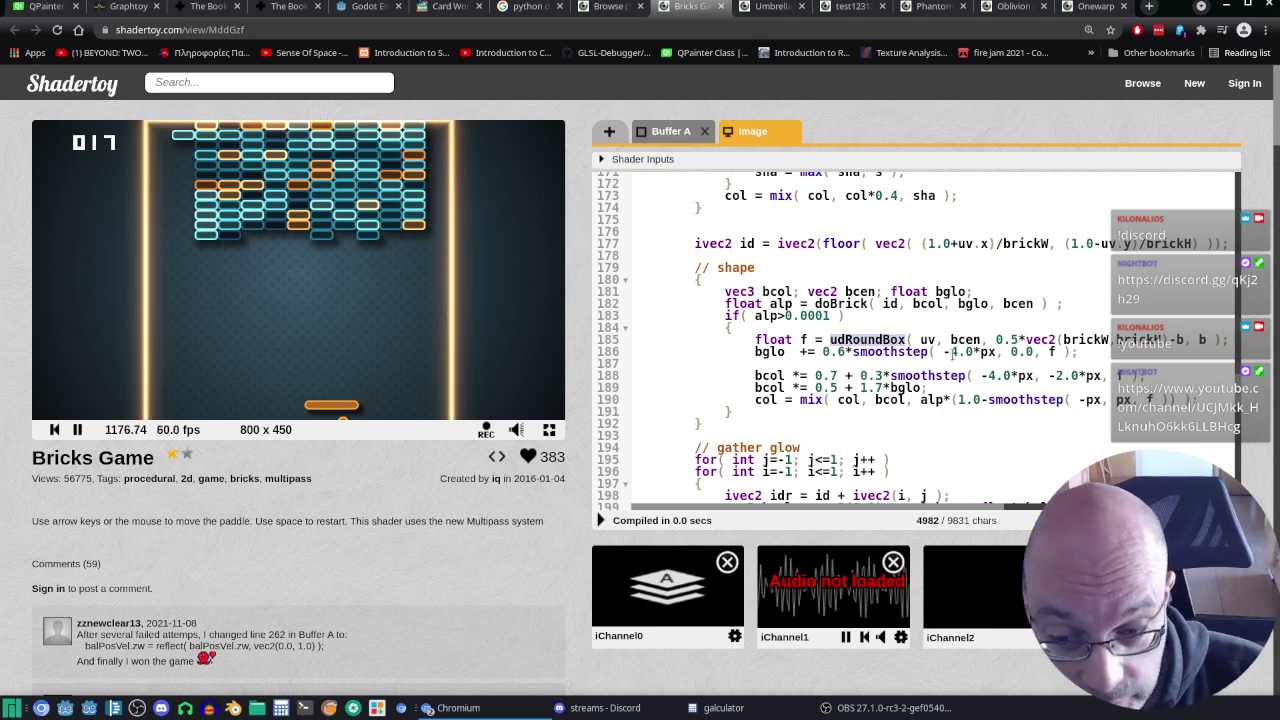
{"action": "left_click", "coordinate": [971, 405]}
{"action": "key", "text": "Up"}
{"action": "key", "text": "Up"}
{"action": "key", "text": "Up"}
{"action": "key", "text": "BackSpace"}
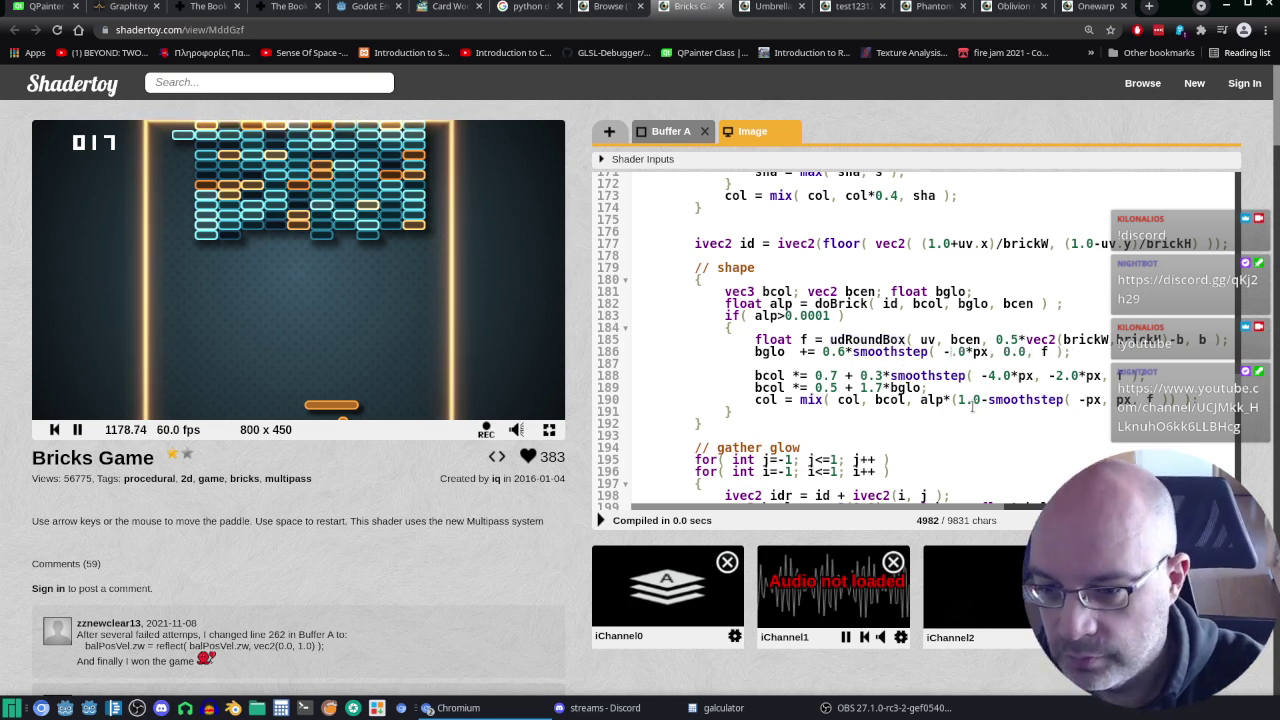
{"action": "type", "text": "3"}
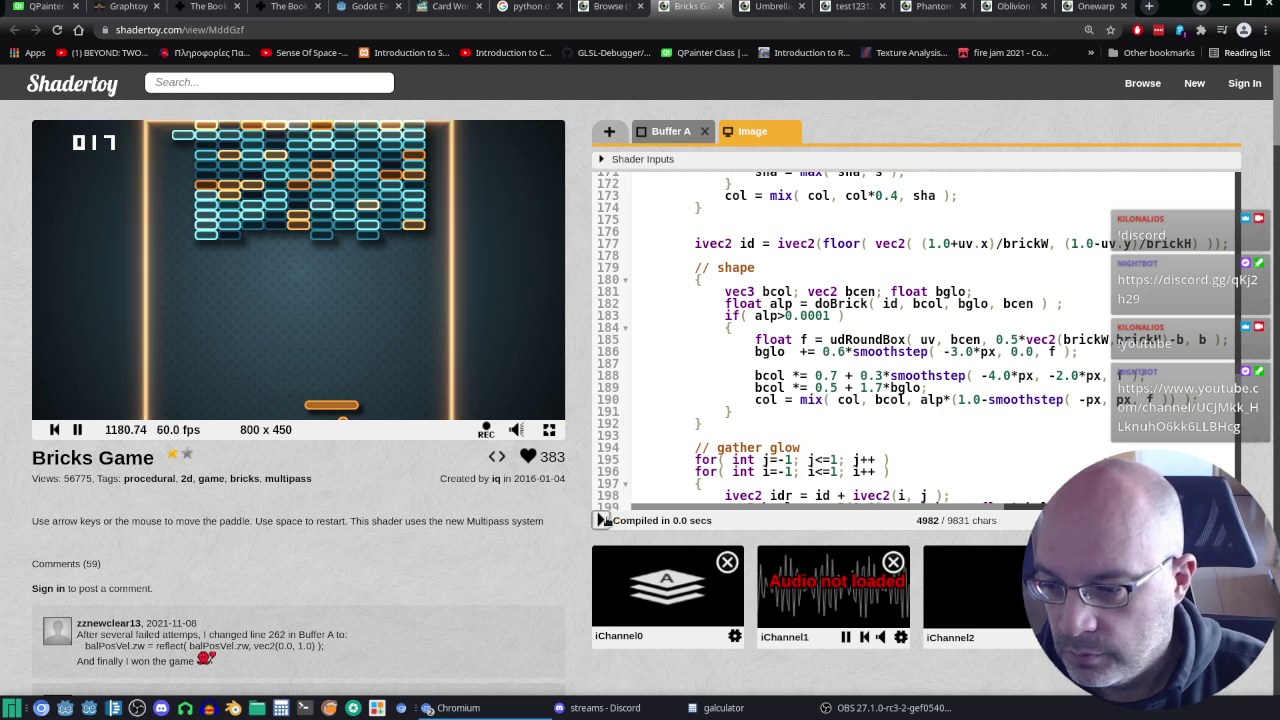
{"action": "left_click", "coordinate": [603, 520]}
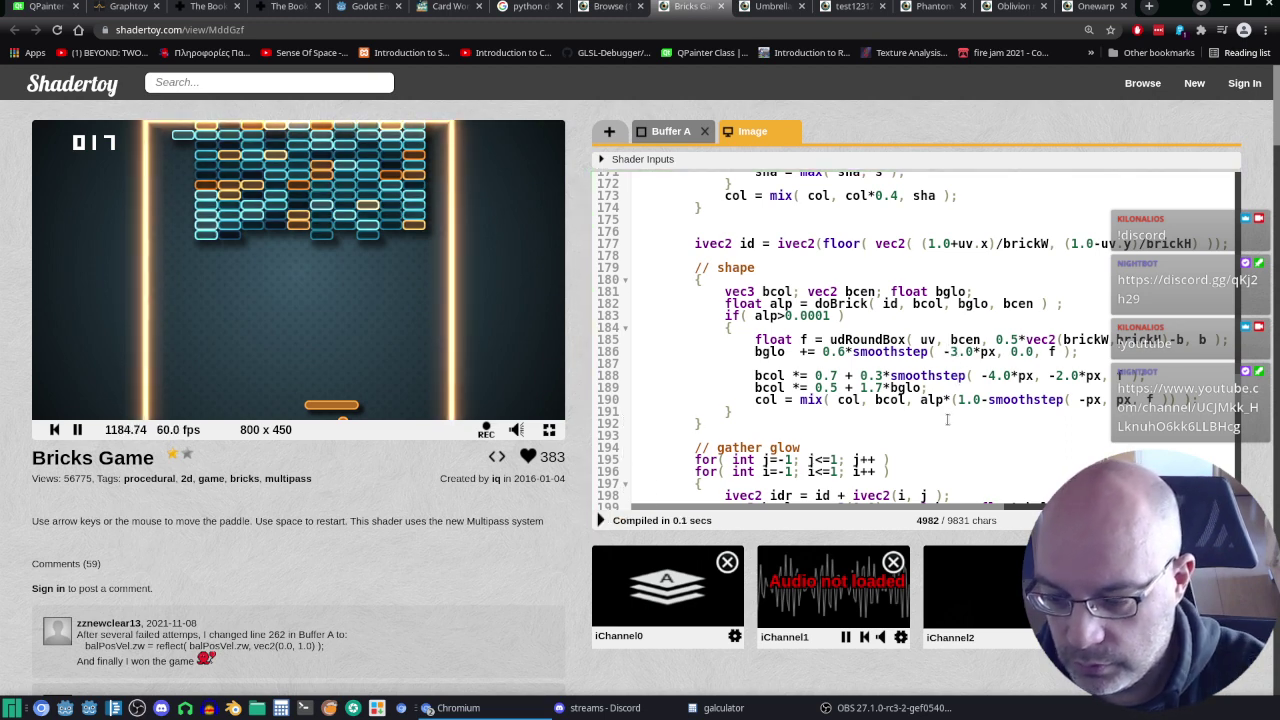
{"action": "key", "text": "BackSpace"}
{"action": "type", "text": "1"}
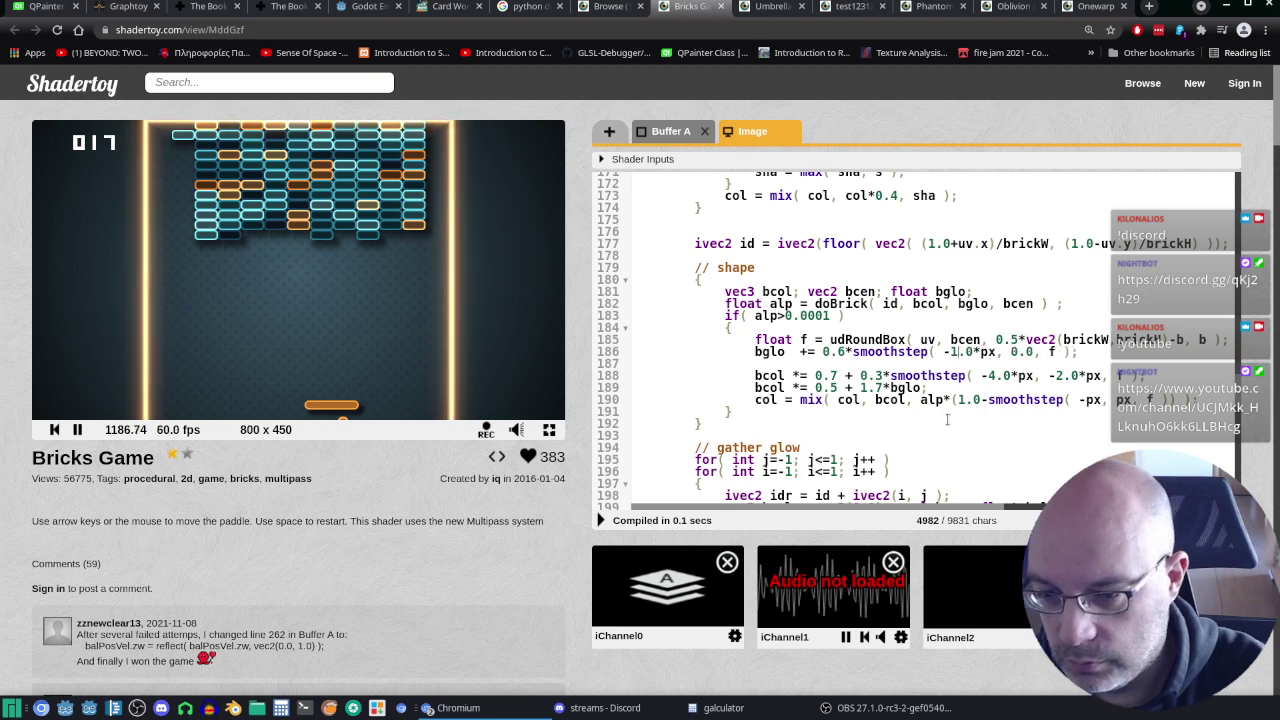
{"action": "left_click", "coordinate": [601, 519]}
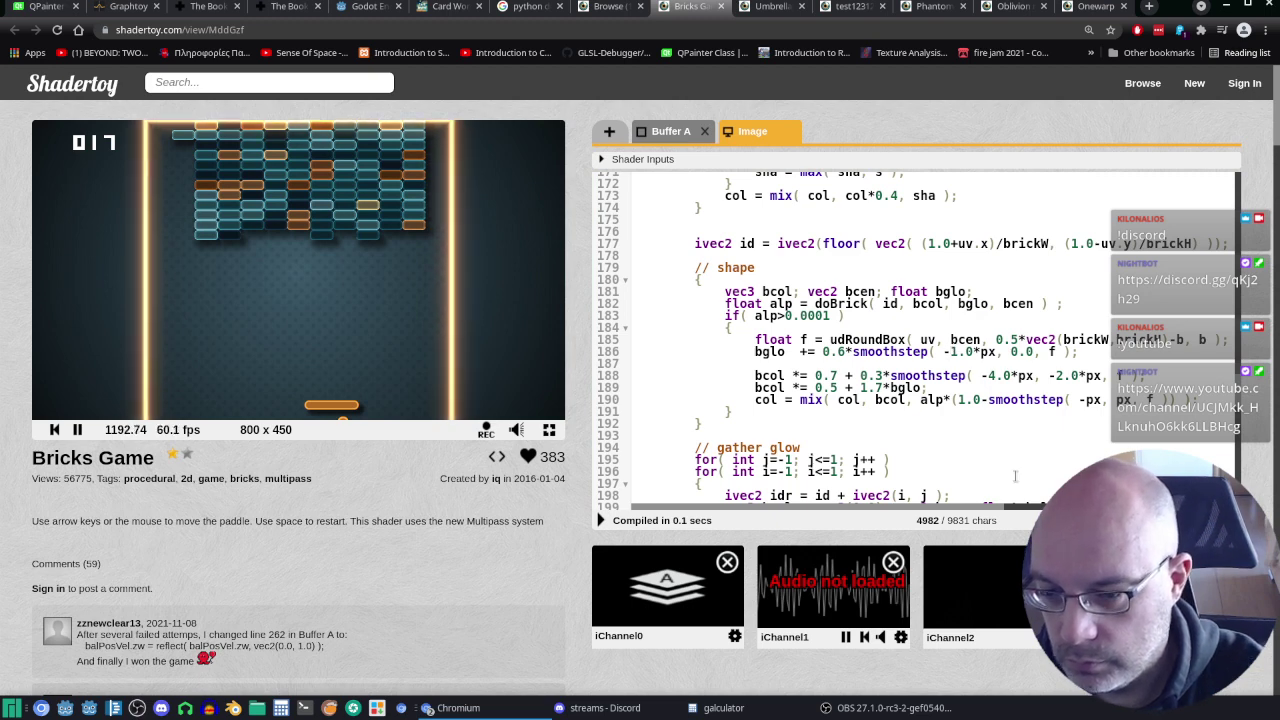
Step: Set the glow falloff to -5.0*px and recompile to compare the glow
{"action": "key", "text": "BackSpace"}
{"action": "type", "text": "5"}
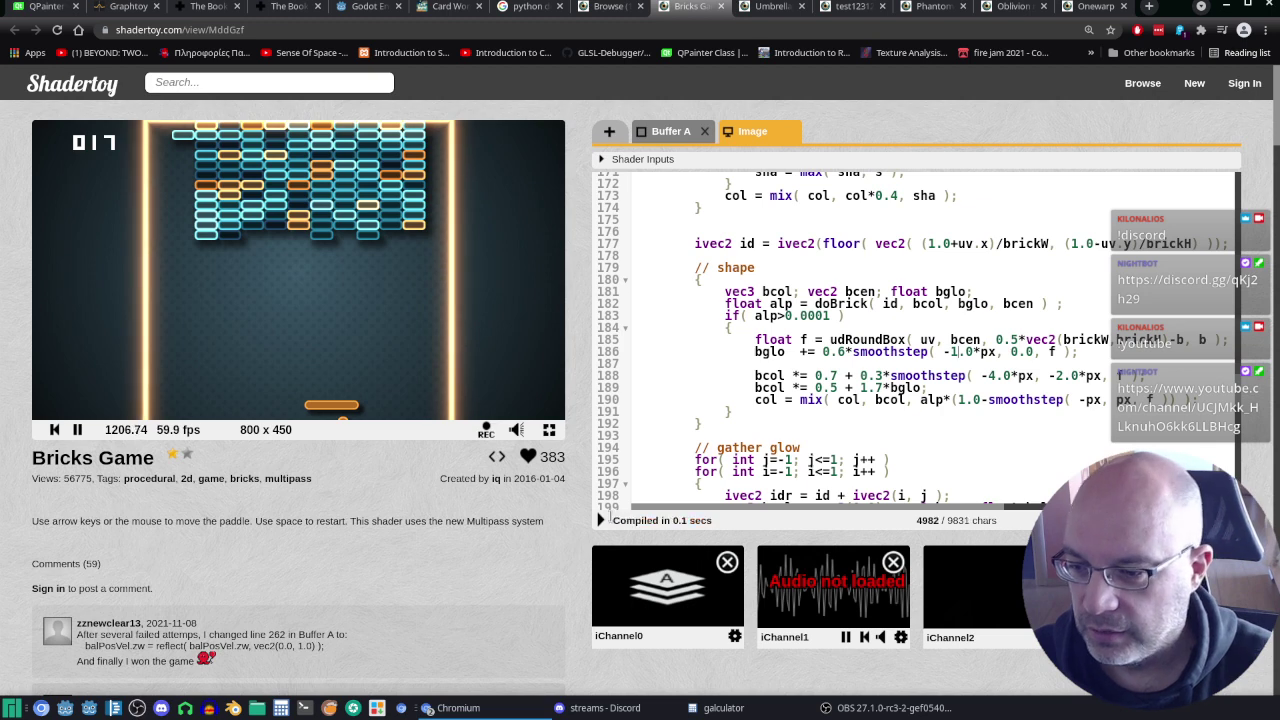
{"action": "left_click", "coordinate": [600, 520]}
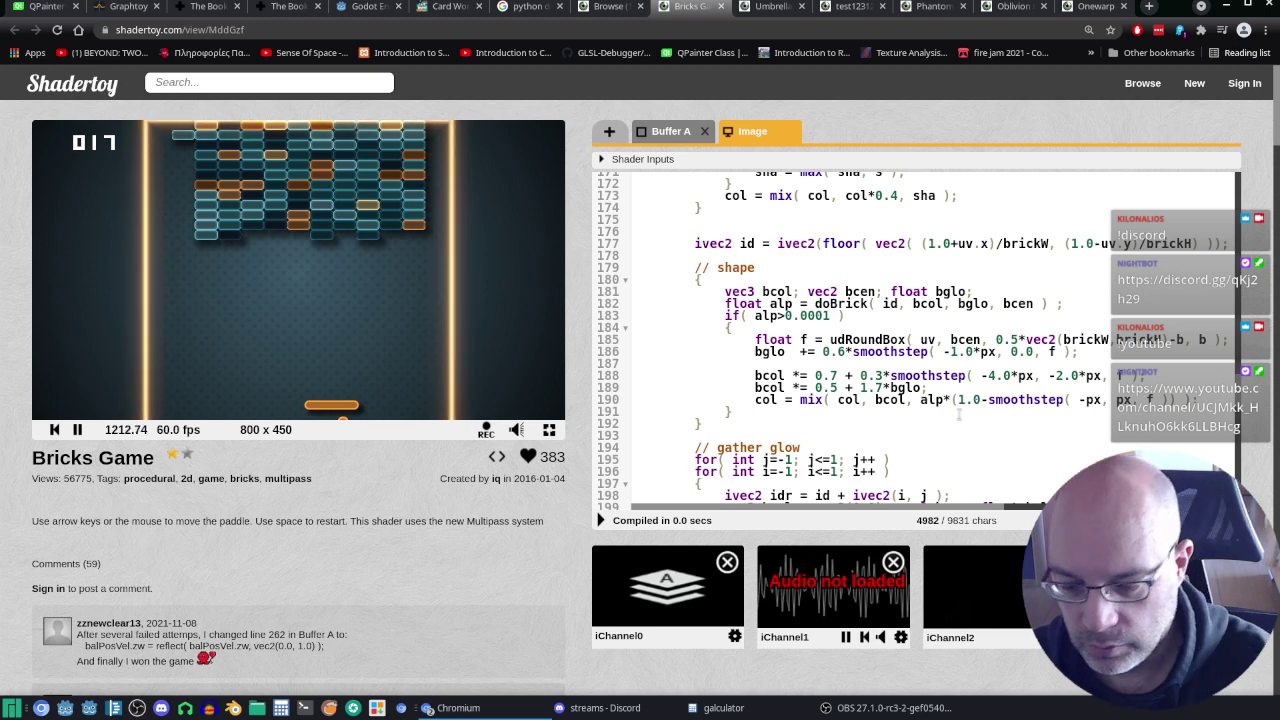
{"action": "key", "text": "BackSpace"}
{"action": "type", "text": "5"}
{"action": "left_click", "coordinate": [601, 521]}
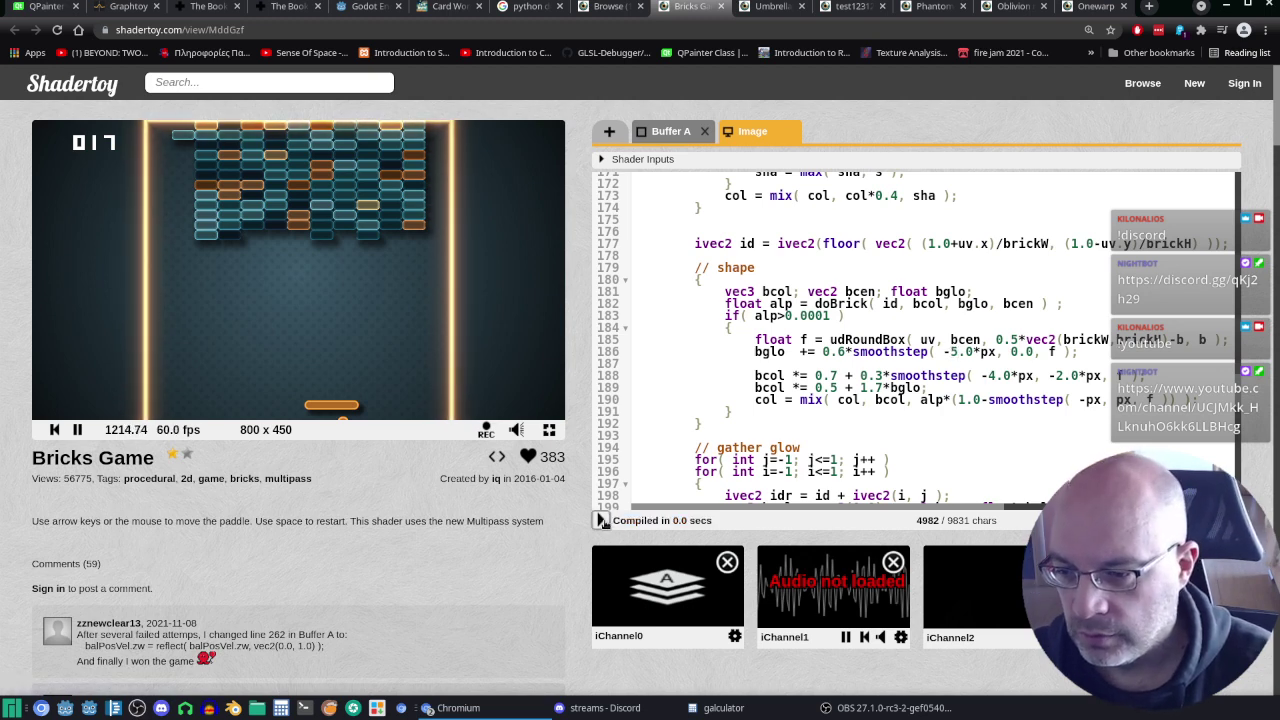
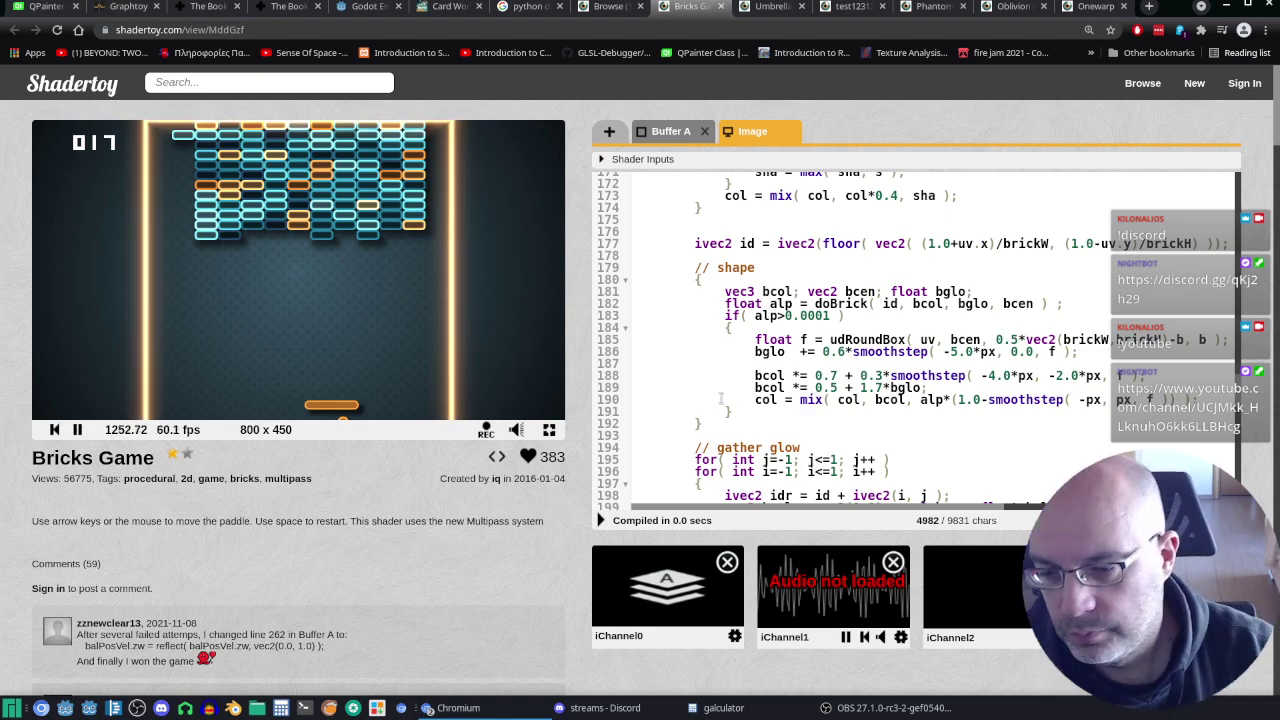
Step: Review the Bricks Game shader code and highlight the 'functions' section heading
{"action": "scroll", "coordinate": [802, 411], "scroll_direction": "down", "scroll_amount": 3}
{"action": "scroll", "coordinate": [802, 411], "scroll_direction": "down", "scroll_amount": 2}
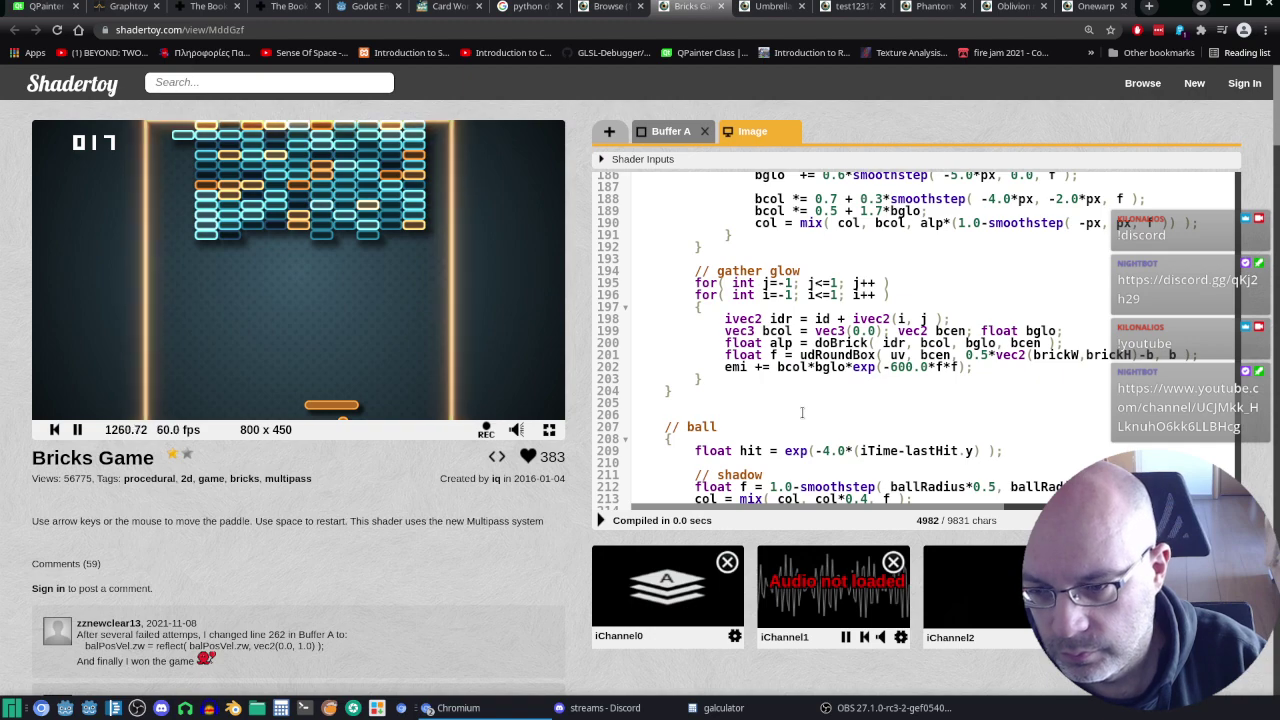
{"action": "scroll", "coordinate": [802, 411], "scroll_direction": "down", "scroll_amount": 5}
{"action": "scroll", "coordinate": [802, 411], "scroll_direction": "down", "scroll_amount": 1}
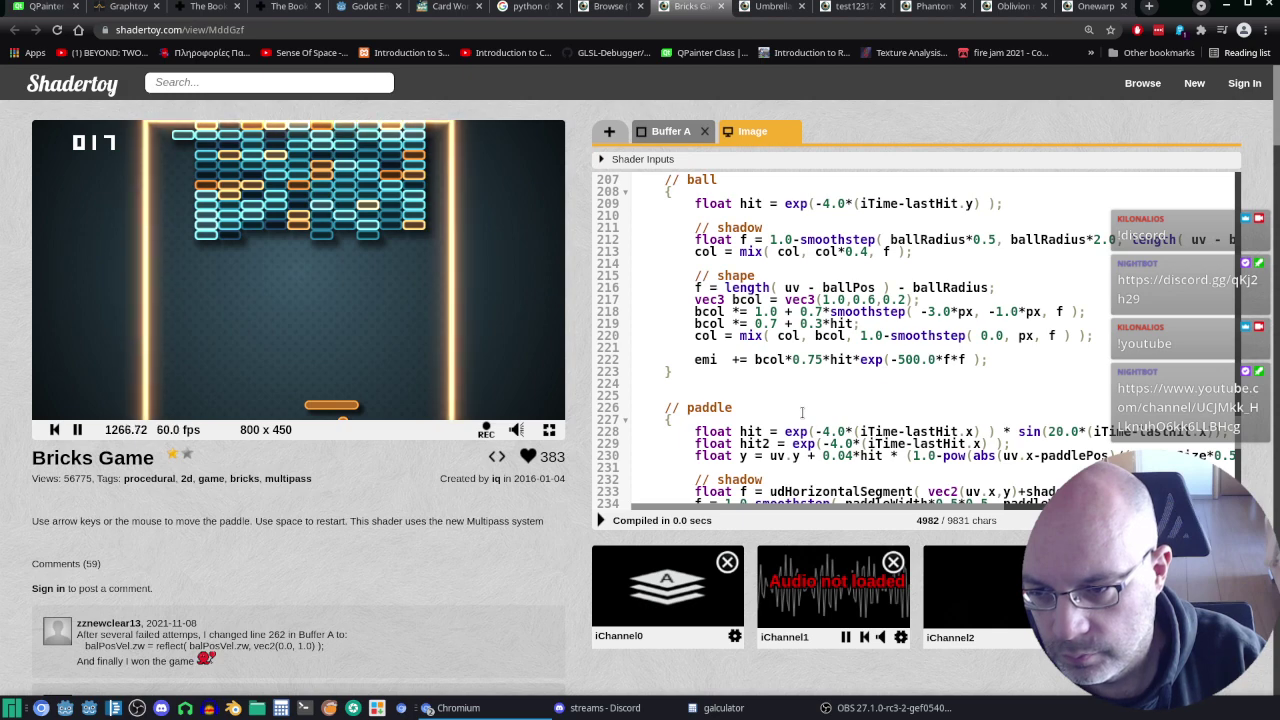
{"action": "scroll", "coordinate": [802, 411], "scroll_direction": "up", "scroll_amount": 3}
{"action": "scroll", "coordinate": [802, 411], "scroll_direction": "up", "scroll_amount": 10}
{"action": "scroll", "coordinate": [805, 420], "scroll_direction": "up", "scroll_amount": 12}
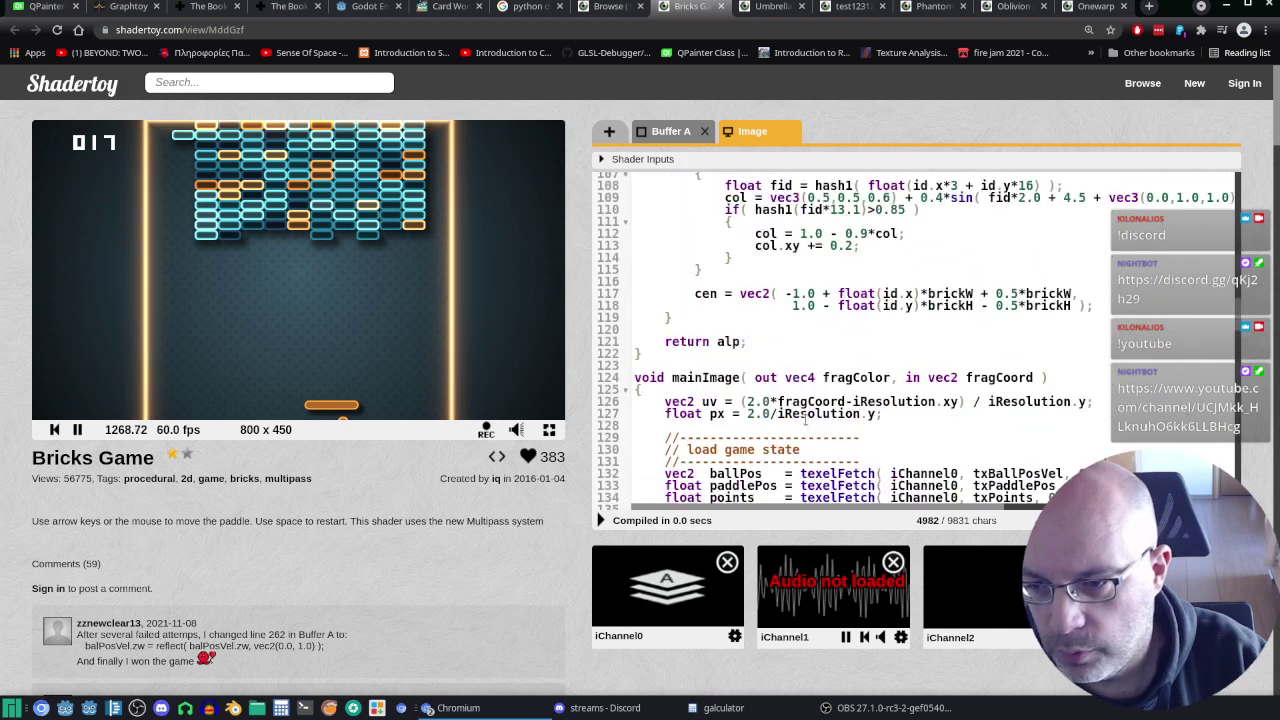
{"action": "scroll", "coordinate": [805, 420], "scroll_direction": "up", "scroll_amount": 10}
{"action": "scroll", "coordinate": [805, 420], "scroll_direction": "up", "scroll_amount": 10}
{"action": "scroll", "coordinate": [805, 420], "scroll_direction": "down", "scroll_amount": 3}
{"action": "scroll", "coordinate": [975, 278], "scroll_direction": "down", "scroll_amount": 2}
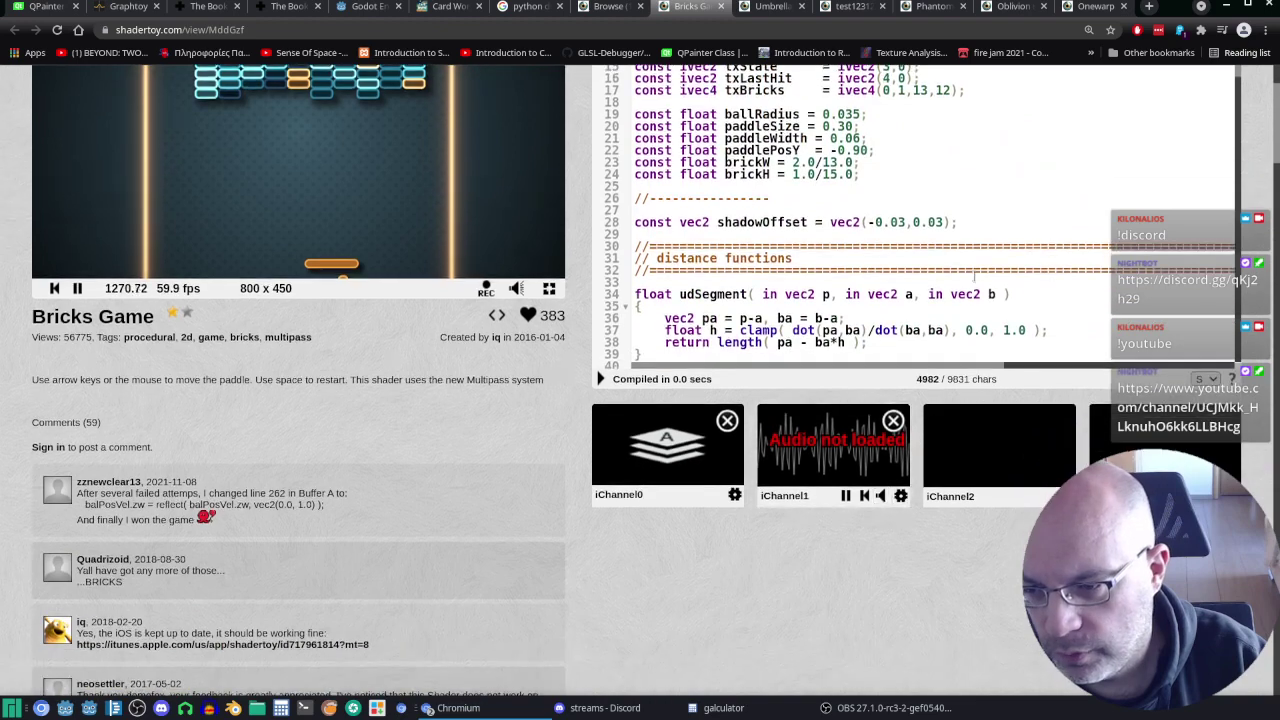
{"action": "scroll", "coordinate": [974, 276], "scroll_direction": "down", "scroll_amount": 4}
{"action": "scroll", "coordinate": [1034, 176], "scroll_direction": "down", "scroll_amount": 1}
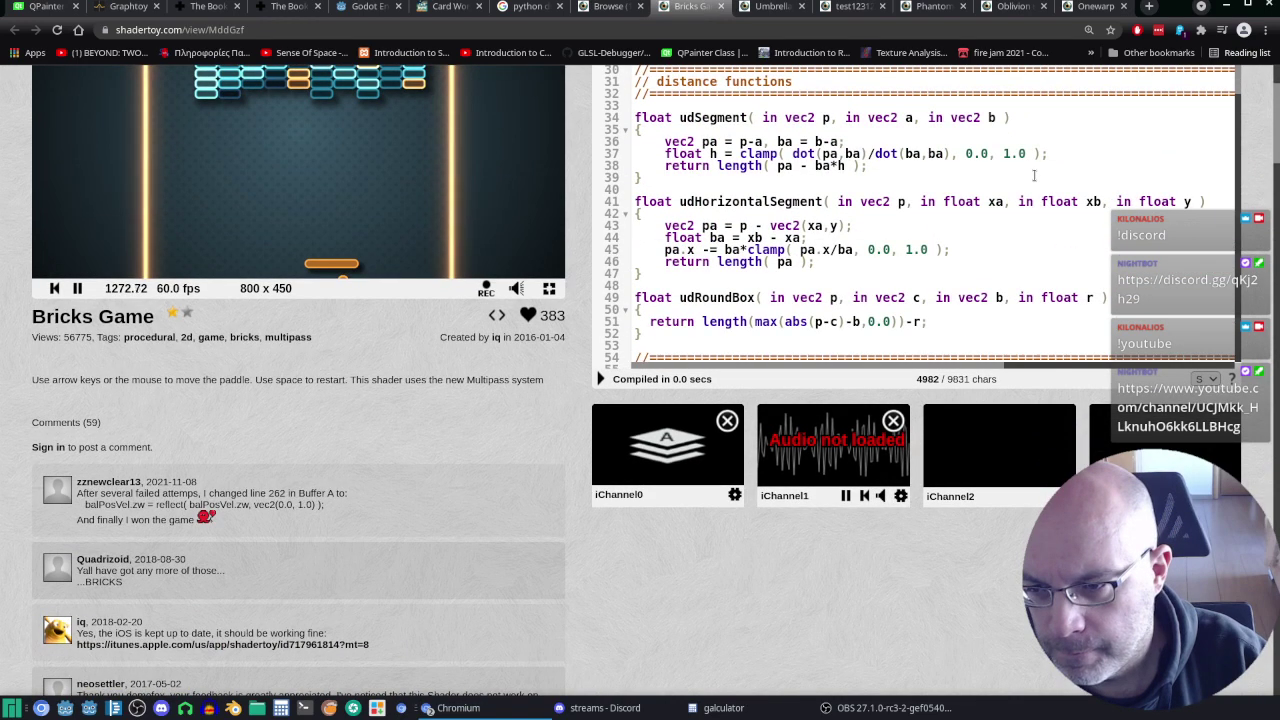
{"action": "scroll", "coordinate": [1034, 176], "scroll_direction": "up", "scroll_amount": 1}
{"action": "scroll", "coordinate": [1034, 176], "scroll_direction": "up", "scroll_amount": 3}
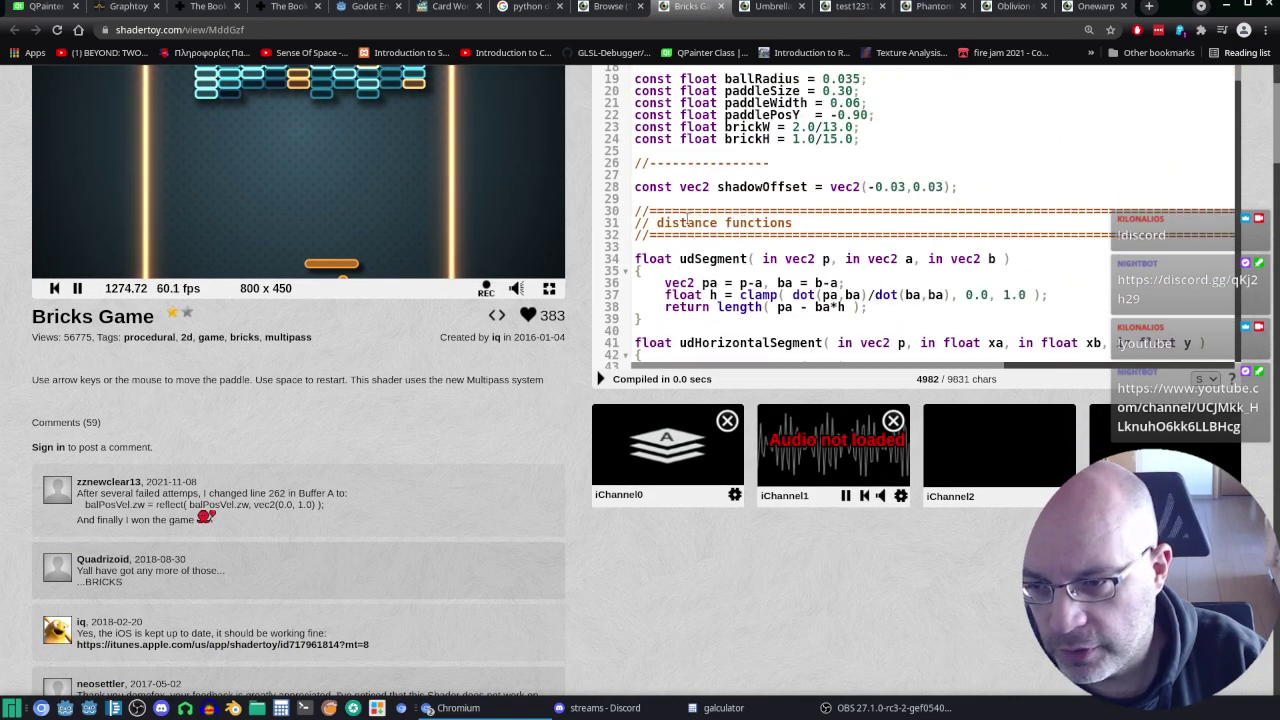
{"action": "left_click_drag", "start_coordinate": [657, 223], "coordinate": [720, 223]}
{"action": "double_click", "coordinate": [766, 224]}
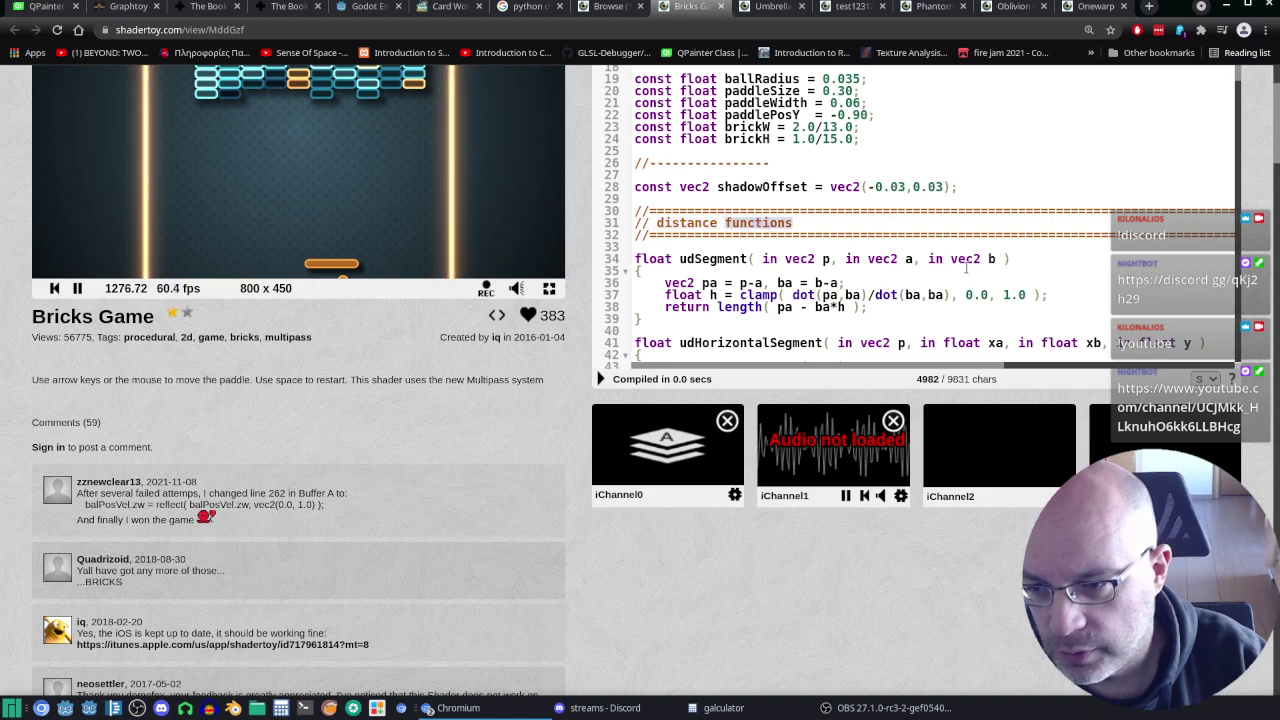
Step: Scroll back to the top of the Bricks Game code and switch to the Umbrellar shader
{"action": "scroll", "coordinate": [966, 267], "scroll_direction": "down", "scroll_amount": 5}
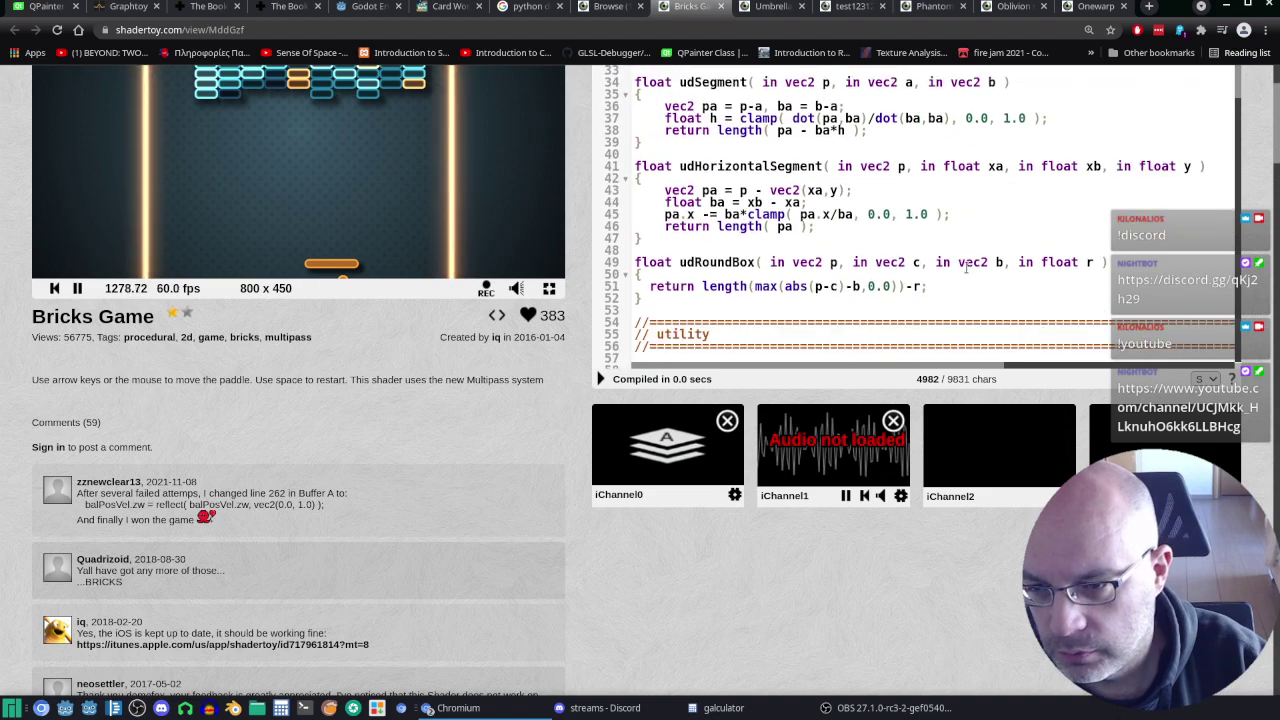
{"action": "scroll", "coordinate": [966, 267], "scroll_direction": "down", "scroll_amount": 2}
{"action": "scroll", "coordinate": [966, 267], "scroll_direction": "down", "scroll_amount": 10}
{"action": "scroll", "coordinate": [966, 267], "scroll_direction": "down", "scroll_amount": 15}
{"action": "scroll", "coordinate": [972, 246], "scroll_direction": "down", "scroll_amount": 15}
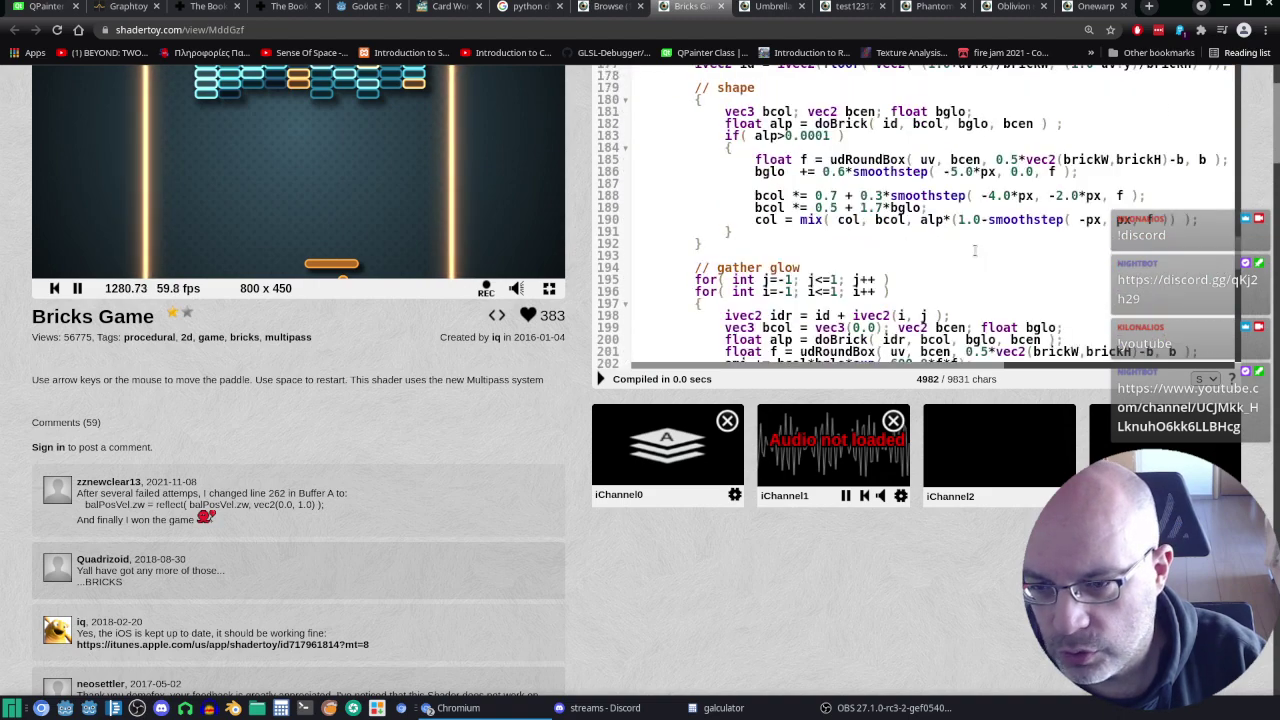
{"action": "scroll", "coordinate": [972, 247], "scroll_direction": "down", "scroll_amount": 10}
{"action": "scroll", "coordinate": [973, 249], "scroll_direction": "down", "scroll_amount": 10}
{"action": "scroll", "coordinate": [974, 252], "scroll_direction": "down", "scroll_amount": 8}
{"action": "scroll", "coordinate": [974, 252], "scroll_direction": "down", "scroll_amount": 2}
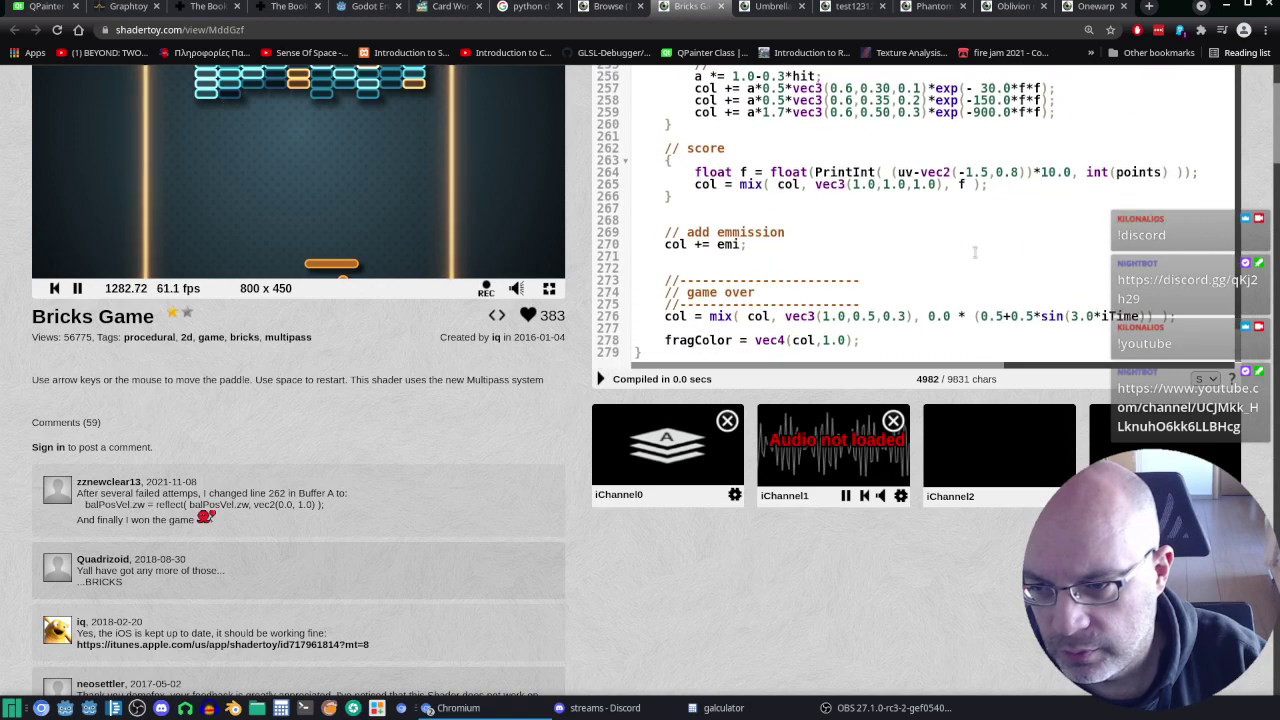
{"action": "scroll", "coordinate": [997, 353], "scroll_direction": "up", "scroll_amount": 2}
{"action": "scroll", "coordinate": [997, 353], "scroll_direction": "up", "scroll_amount": 3}
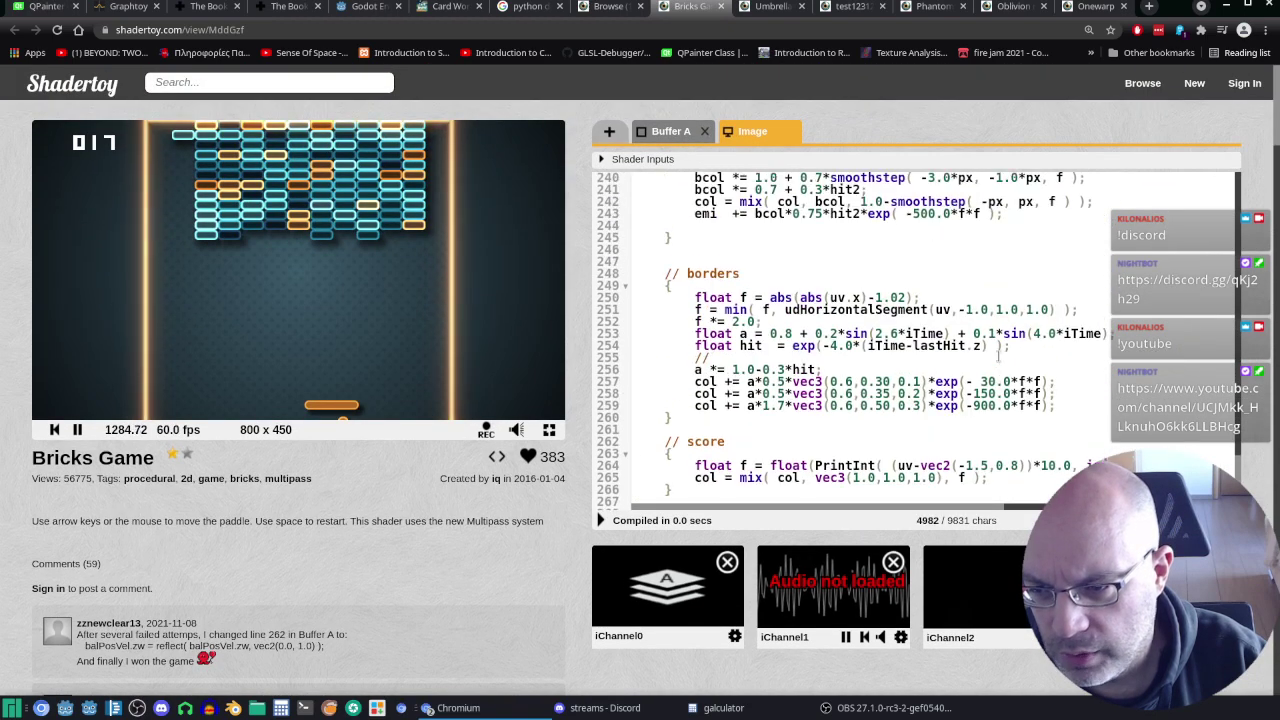
{"action": "scroll", "coordinate": [997, 353], "scroll_direction": "up", "scroll_amount": 4}
{"action": "scroll", "coordinate": [997, 354], "scroll_direction": "up", "scroll_amount": 3}
{"action": "scroll", "coordinate": [997, 355], "scroll_direction": "up", "scroll_amount": 5}
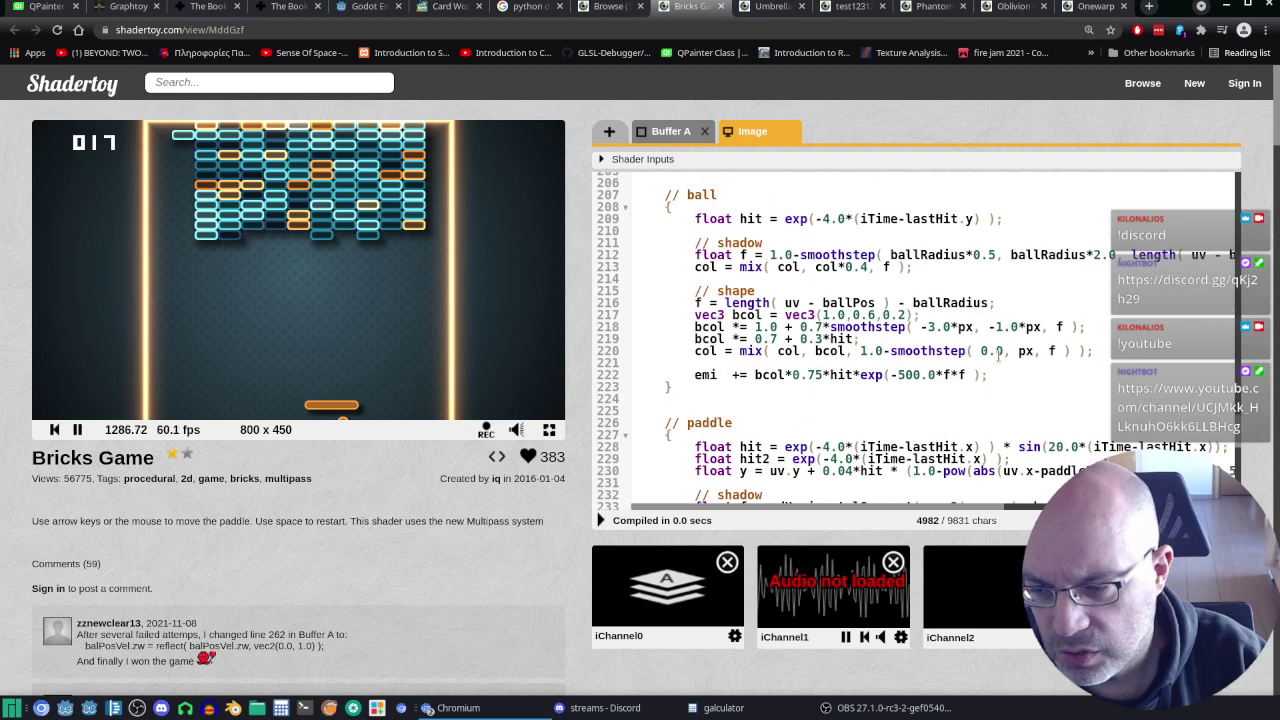
{"action": "scroll", "coordinate": [997, 355], "scroll_direction": "up", "scroll_amount": 6}
{"action": "scroll", "coordinate": [997, 355], "scroll_direction": "up", "scroll_amount": 2}
{"action": "scroll", "coordinate": [997, 355], "scroll_direction": "up", "scroll_amount": 4}
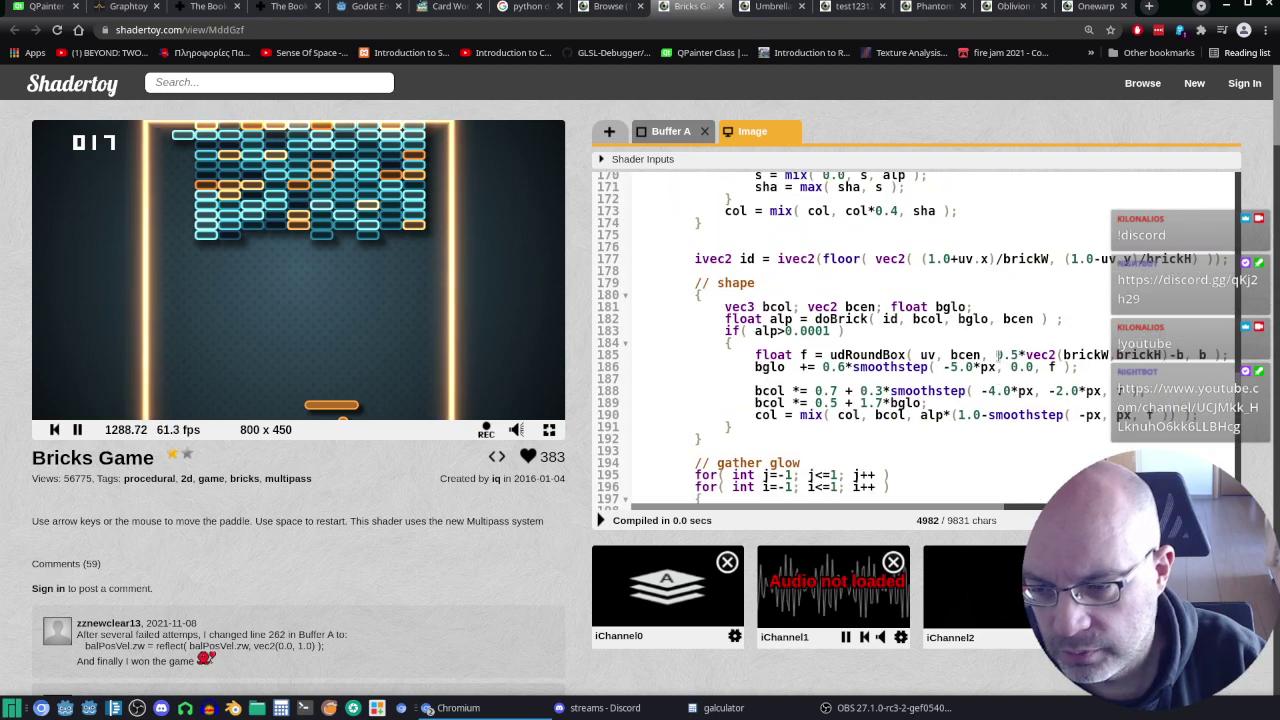
{"action": "scroll", "coordinate": [997, 355], "scroll_direction": "up", "scroll_amount": 6}
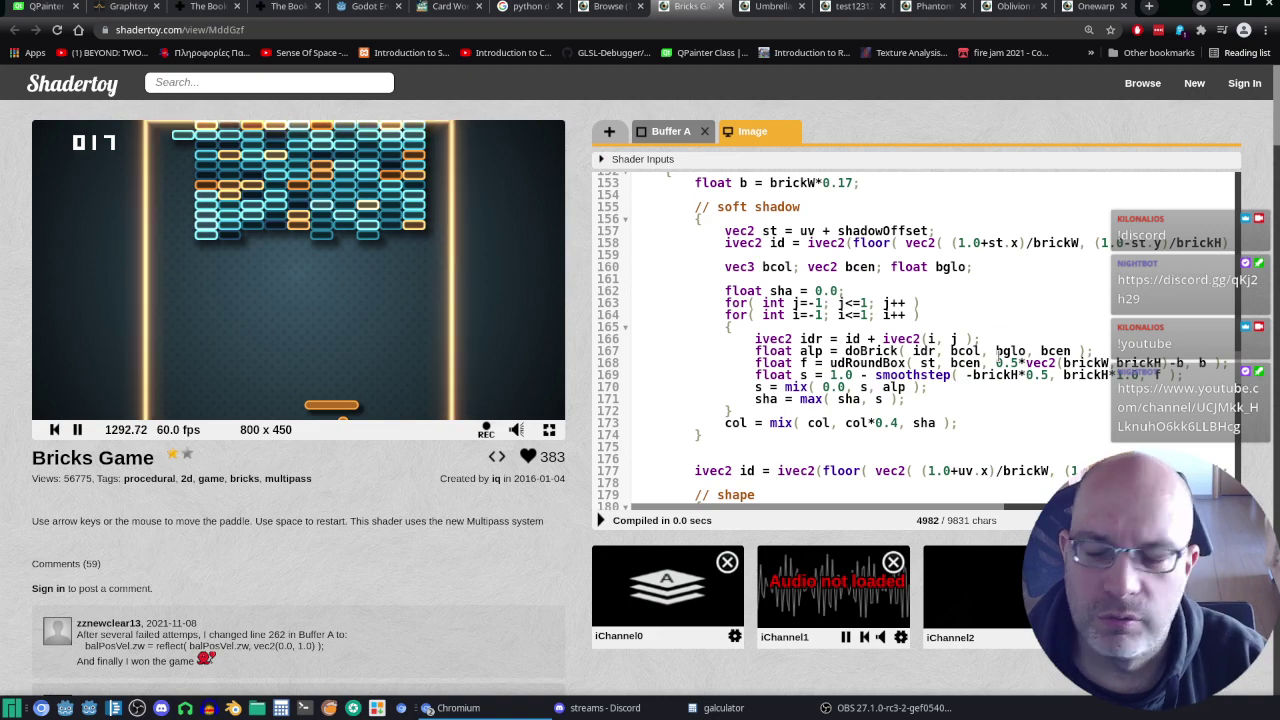
{"action": "scroll", "coordinate": [997, 355], "scroll_direction": "up", "scroll_amount": 4}
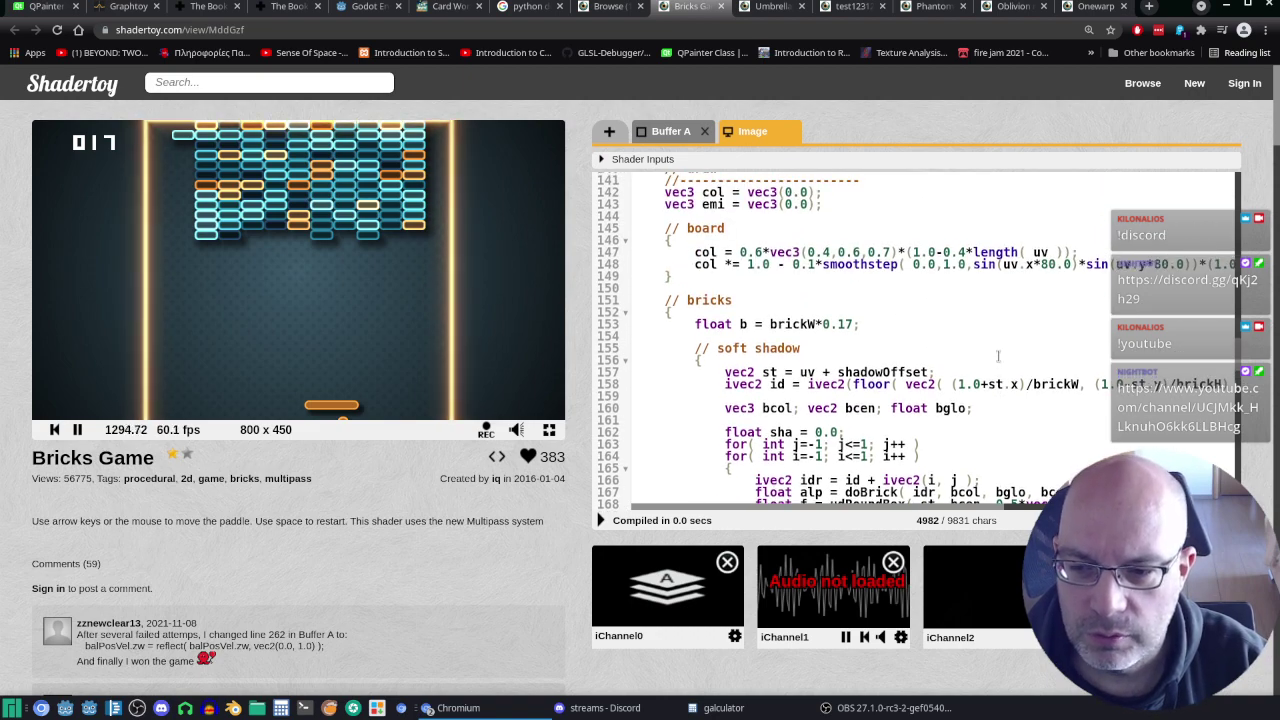
{"action": "scroll", "coordinate": [997, 355], "scroll_direction": "down", "scroll_amount": 3}
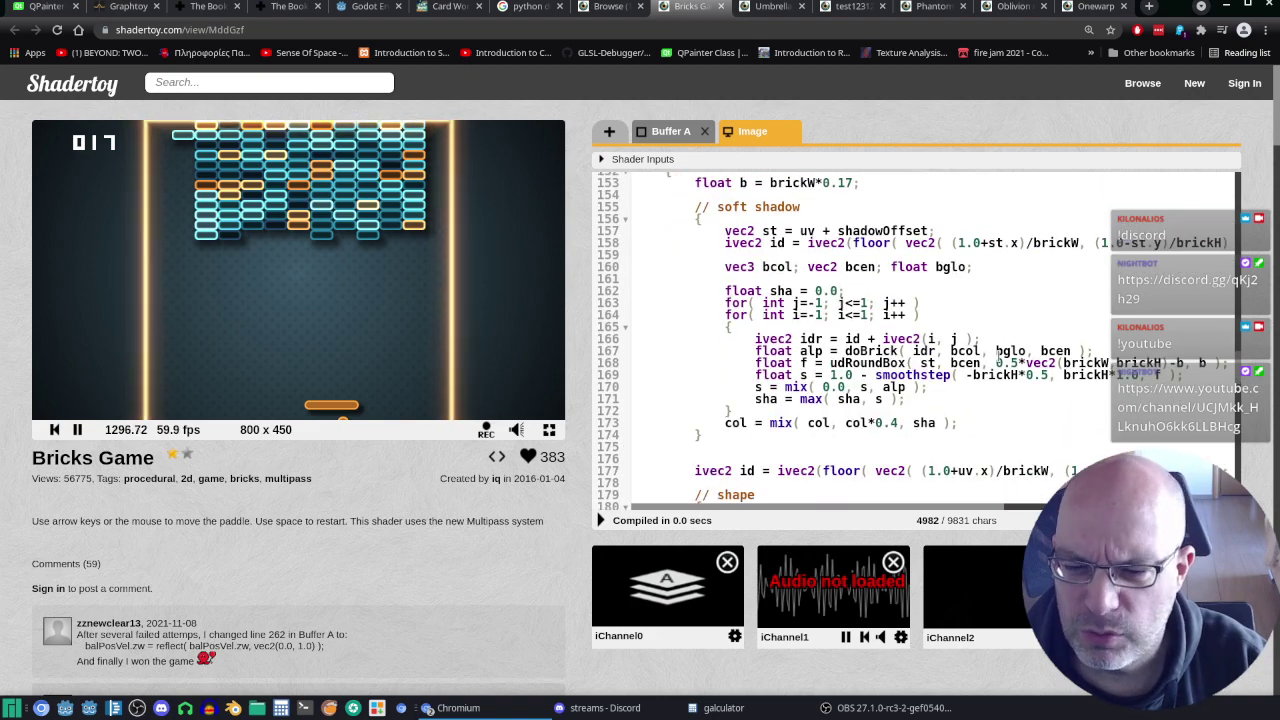
{"action": "scroll", "coordinate": [997, 353], "scroll_direction": "down", "scroll_amount": 3}
{"action": "scroll", "coordinate": [997, 353], "scroll_direction": "down", "scroll_amount": 3}
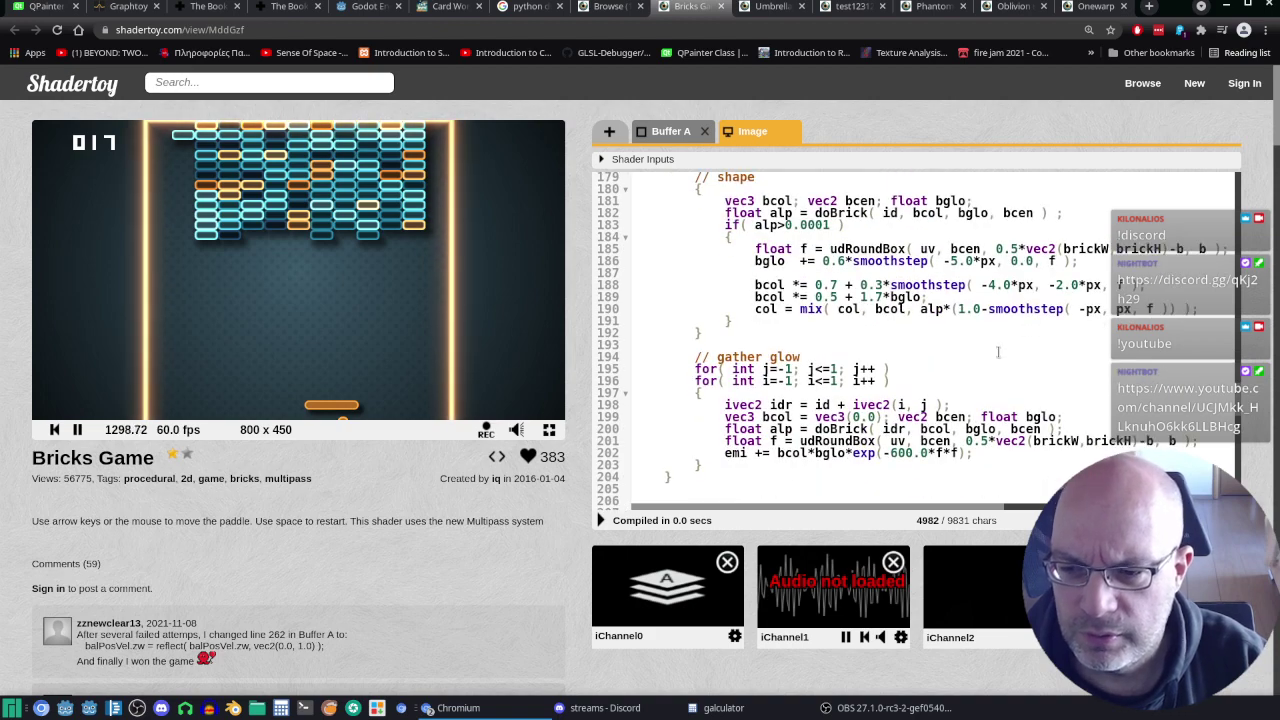
{"action": "scroll", "coordinate": [997, 352], "scroll_direction": "down", "scroll_amount": 3}
{"action": "scroll", "coordinate": [997, 352], "scroll_direction": "down", "scroll_amount": 3}
{"action": "scroll", "coordinate": [995, 350], "scroll_direction": "down", "scroll_amount": 3}
{"action": "scroll", "coordinate": [990, 344], "scroll_direction": "down", "scroll_amount": 3}
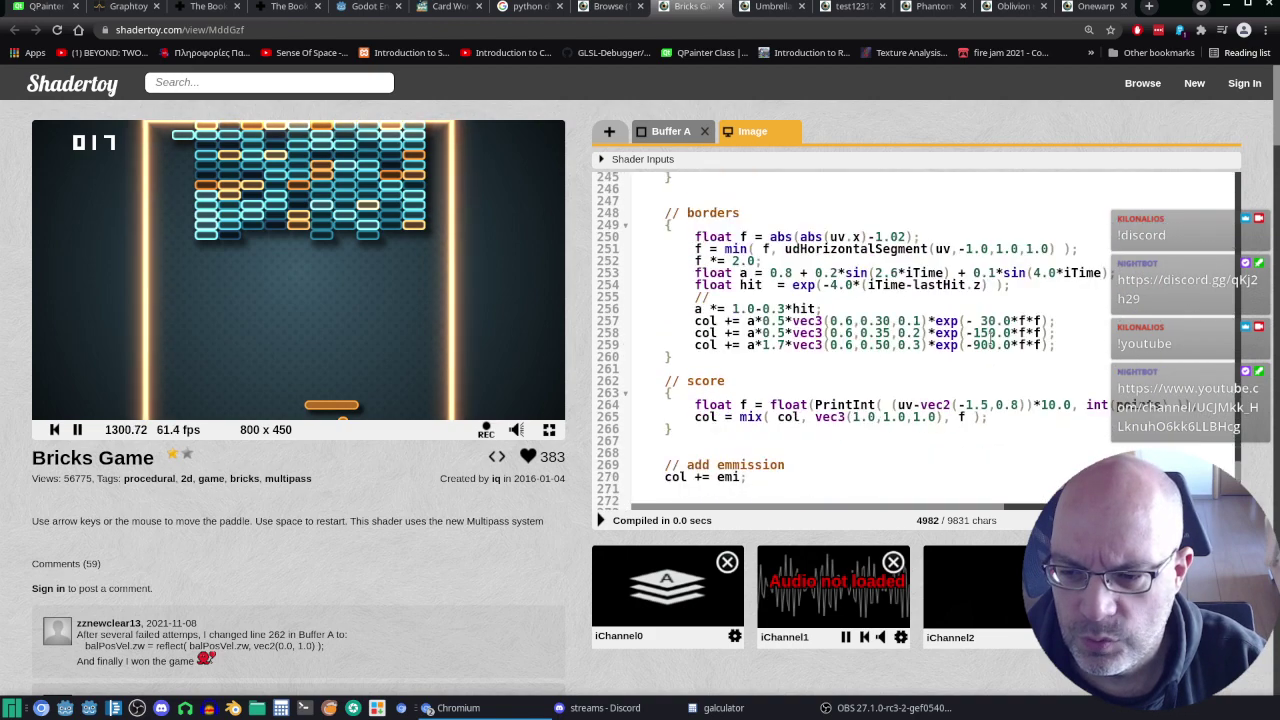
{"action": "scroll", "coordinate": [990, 344], "scroll_direction": "down", "scroll_amount": 1}
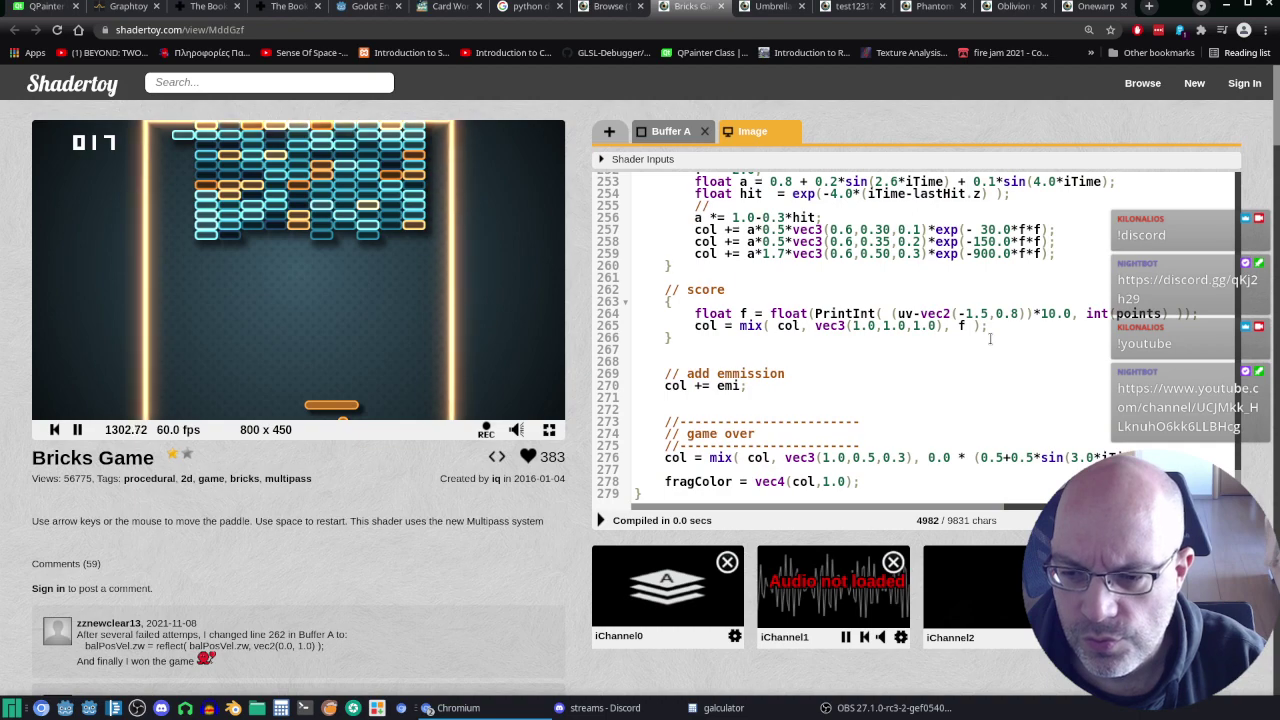
{"action": "scroll", "coordinate": [990, 339], "scroll_direction": "up", "scroll_amount": 2}
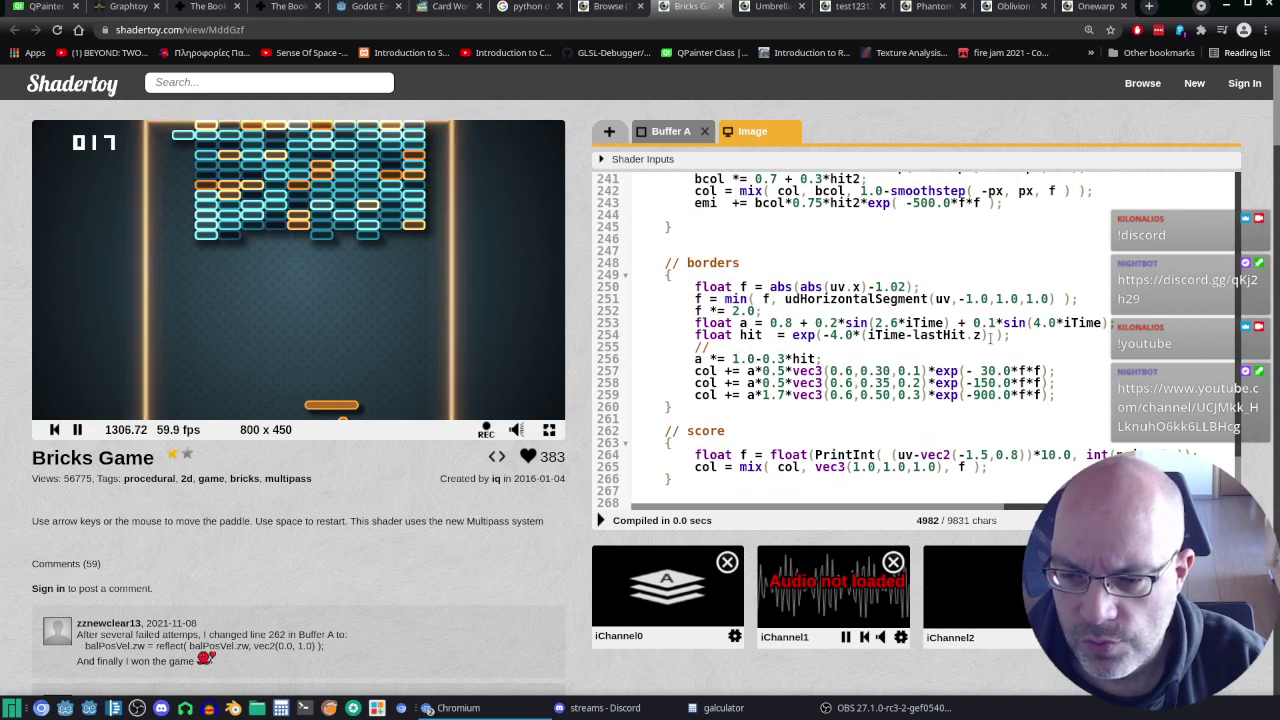
{"action": "scroll", "coordinate": [989, 338], "scroll_direction": "up", "scroll_amount": 1}
{"action": "scroll", "coordinate": [990, 339], "scroll_direction": "up", "scroll_amount": 3}
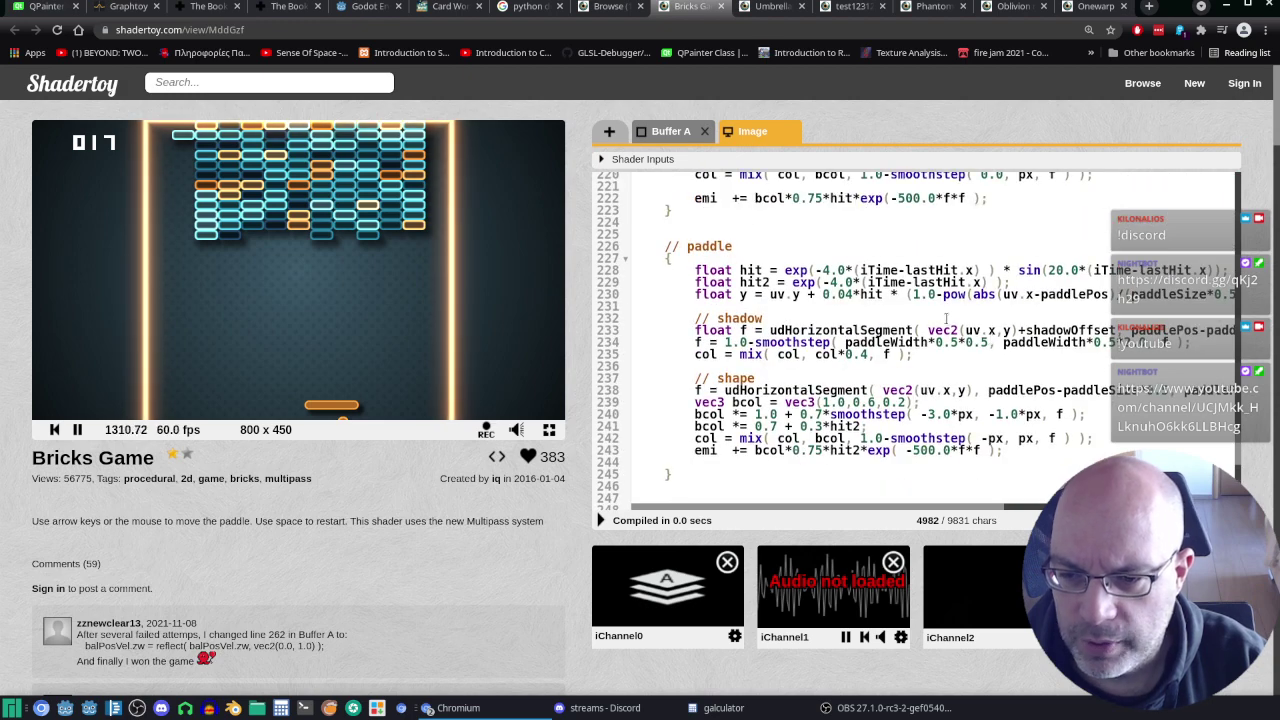
{"action": "scroll", "coordinate": [957, 316], "scroll_direction": "up", "scroll_amount": 2}
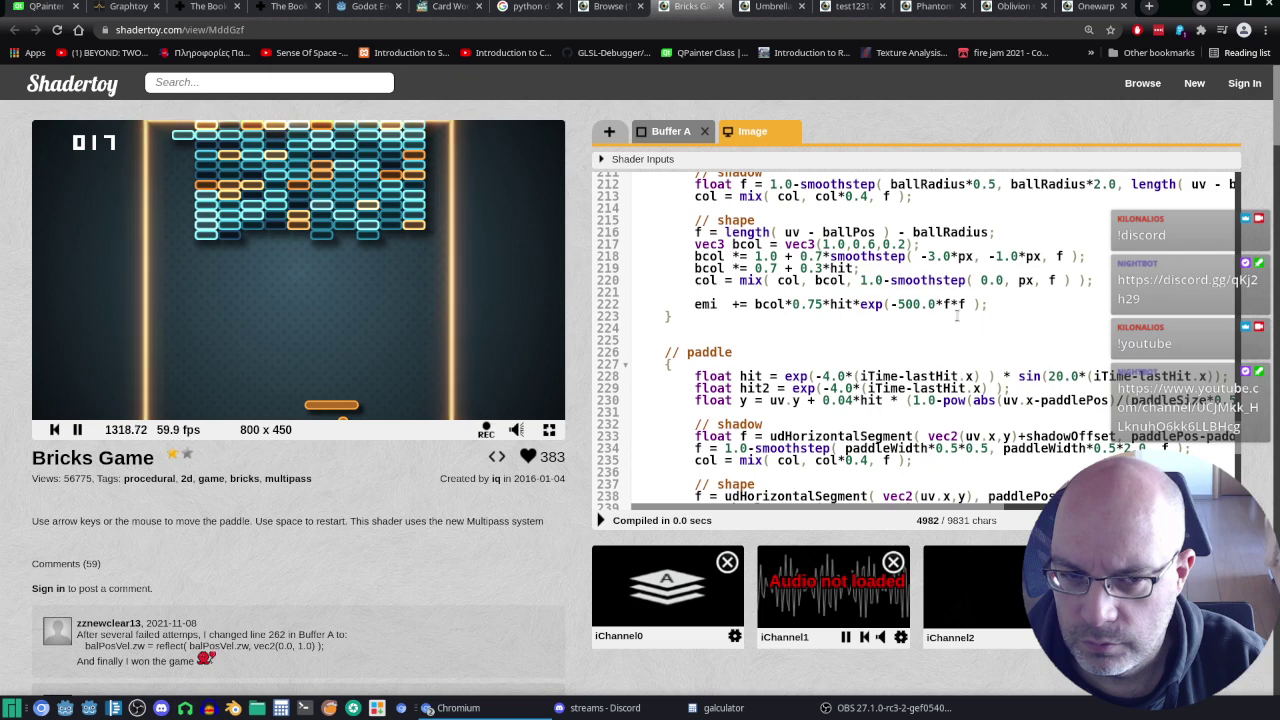
{"action": "scroll", "coordinate": [957, 316], "scroll_direction": "up", "scroll_amount": 2}
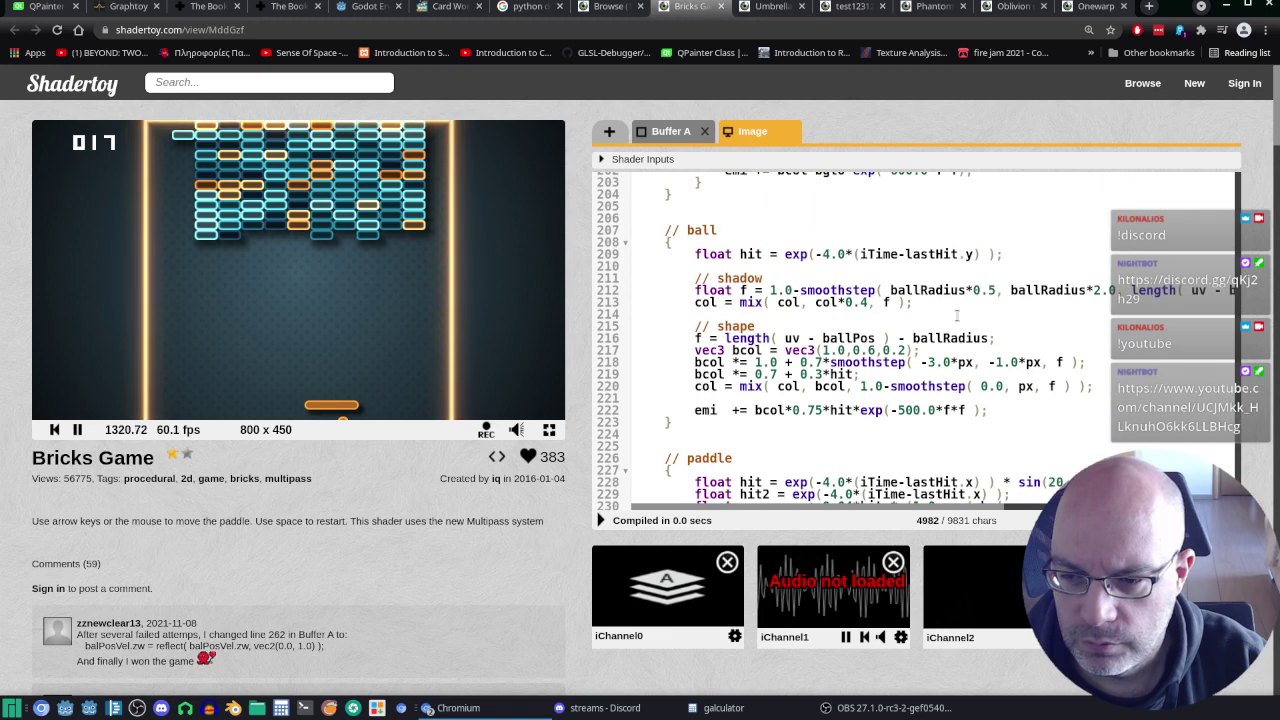
{"action": "scroll", "coordinate": [957, 316], "scroll_direction": "up", "scroll_amount": 2}
{"action": "scroll", "coordinate": [953, 317], "scroll_direction": "up", "scroll_amount": 1}
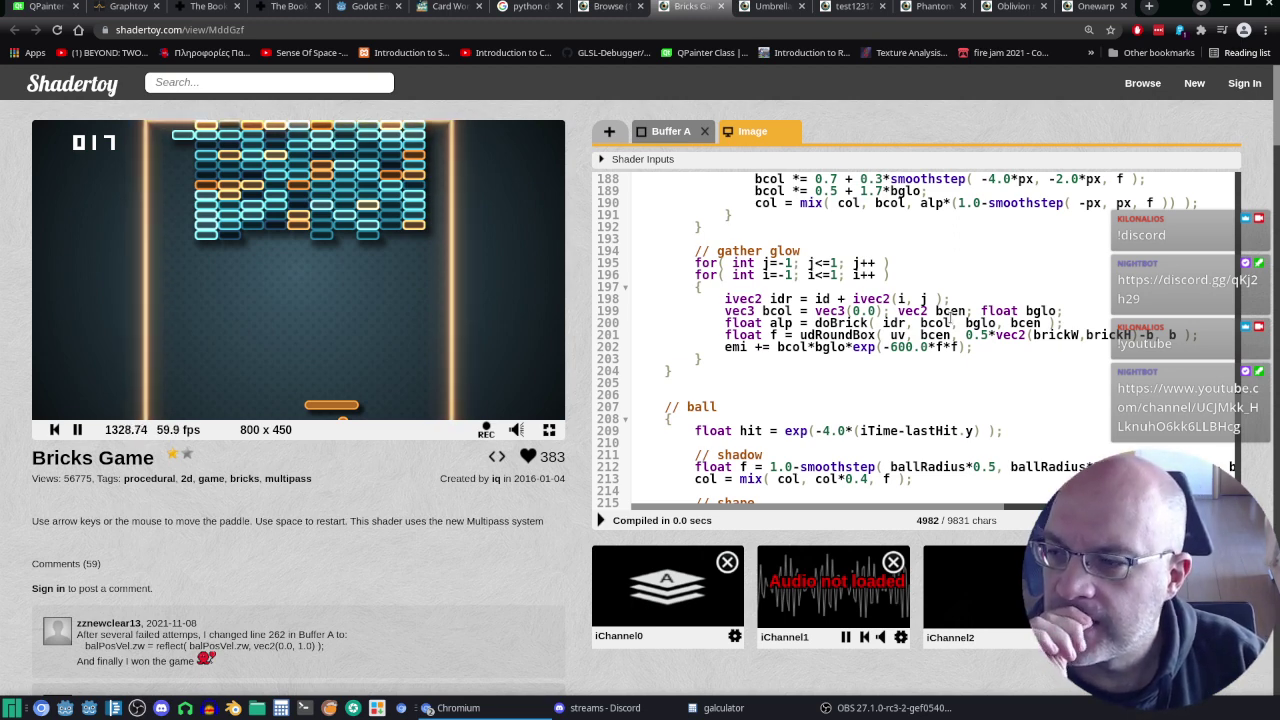
{"action": "scroll", "coordinate": [950, 316], "scroll_direction": "up", "scroll_amount": 5}
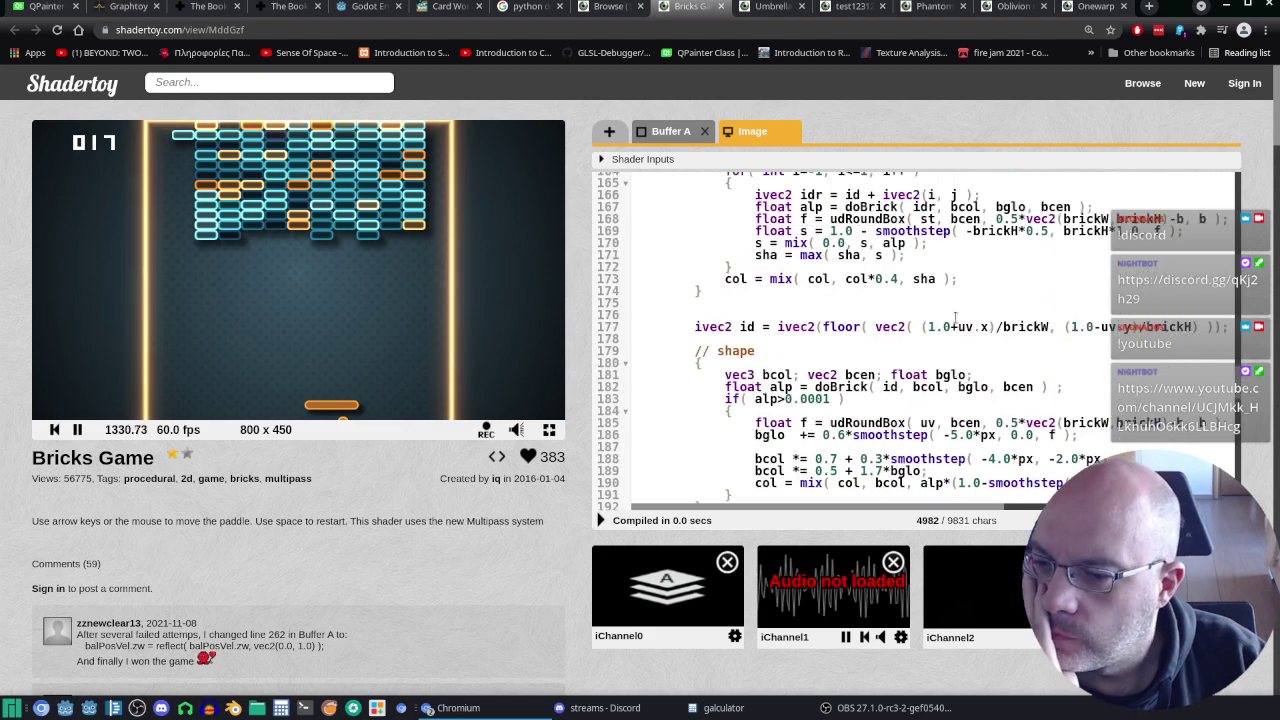
{"action": "scroll", "coordinate": [955, 316], "scroll_direction": "up", "scroll_amount": 1}
{"action": "scroll", "coordinate": [955, 316], "scroll_direction": "up", "scroll_amount": 1}
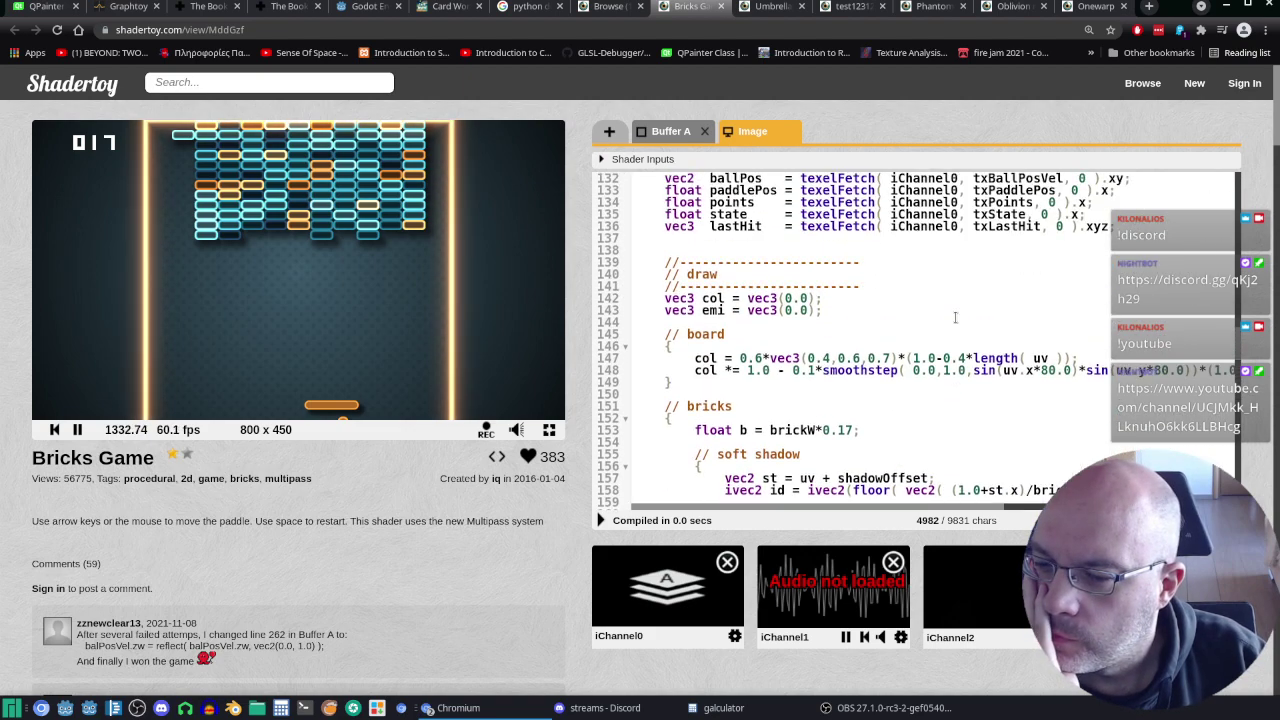
{"action": "scroll", "coordinate": [955, 316], "scroll_direction": "up", "scroll_amount": 1}
{"action": "scroll", "coordinate": [955, 317], "scroll_direction": "up", "scroll_amount": 1}
{"action": "scroll", "coordinate": [955, 317], "scroll_direction": "up", "scroll_amount": 1}
{"action": "scroll", "coordinate": [955, 317], "scroll_direction": "up", "scroll_amount": 1}
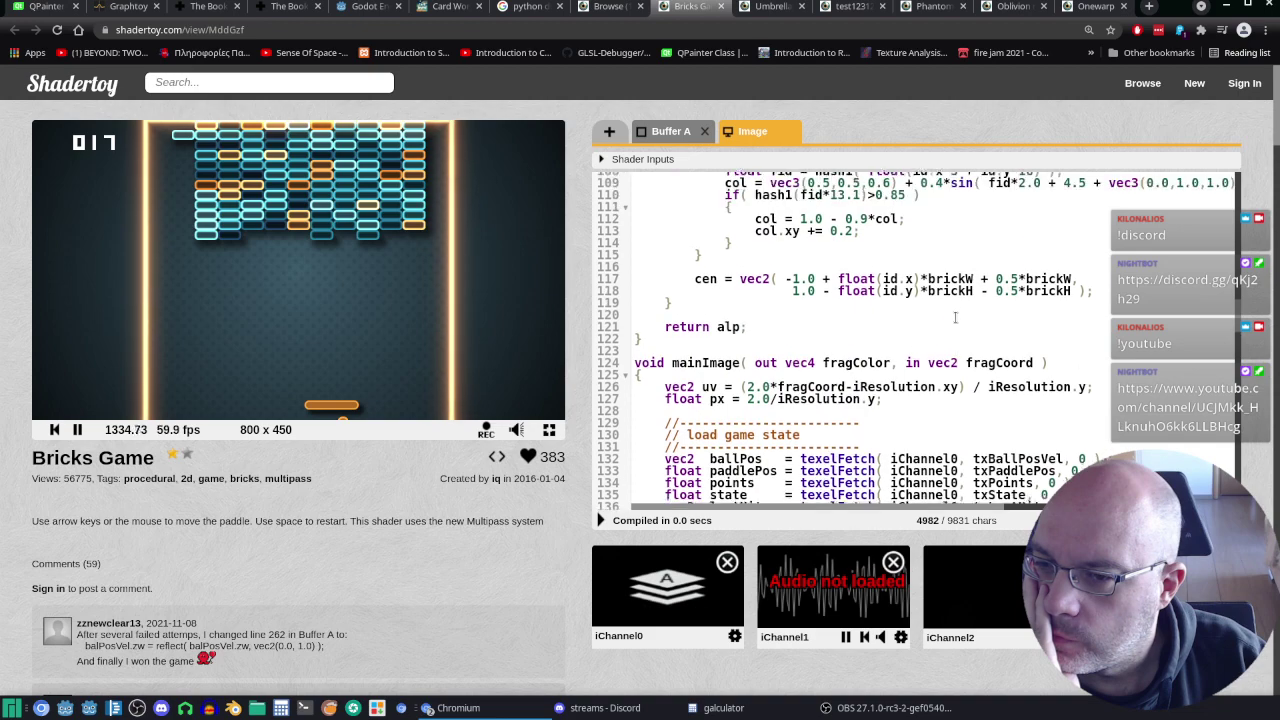
{"action": "left_click", "coordinate": [772, 6]}
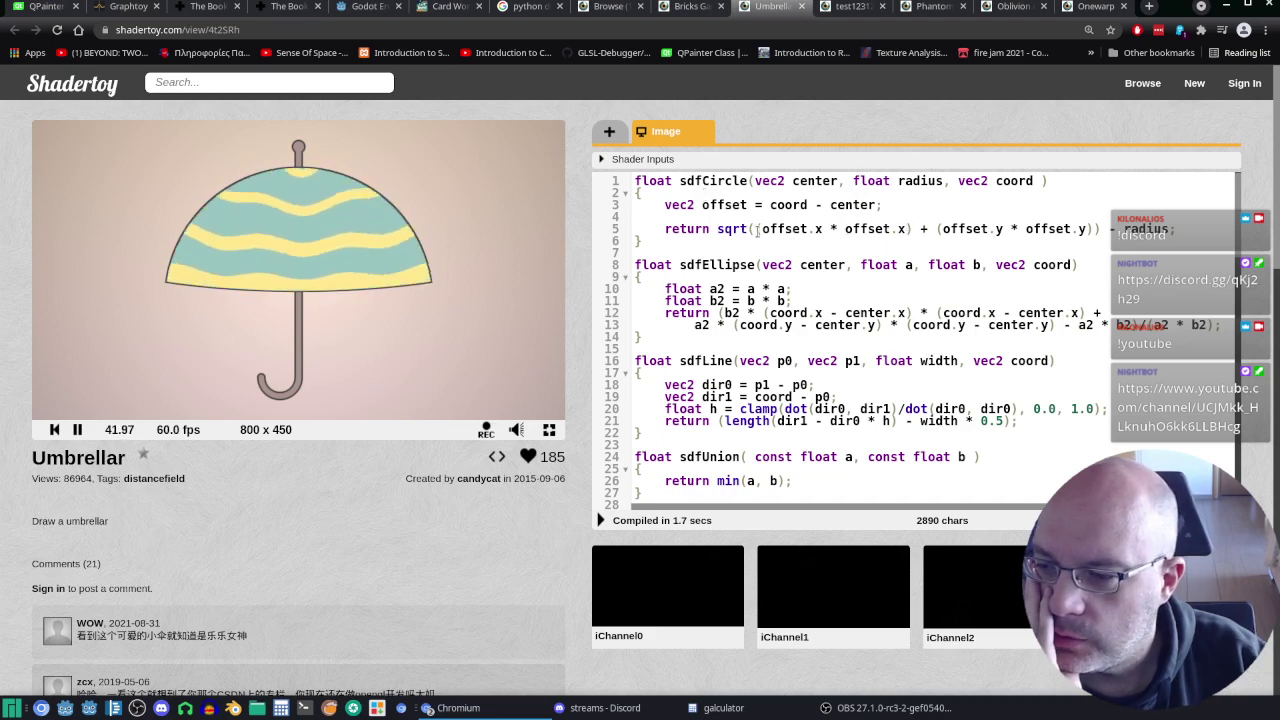
{"action": "scroll", "coordinate": [905, 313], "scroll_direction": "down", "scroll_amount": 3}
{"action": "scroll", "coordinate": [905, 313], "scroll_direction": "down", "scroll_amount": 5}
{"action": "scroll", "coordinate": [905, 313], "scroll_direction": "down", "scroll_amount": 5}
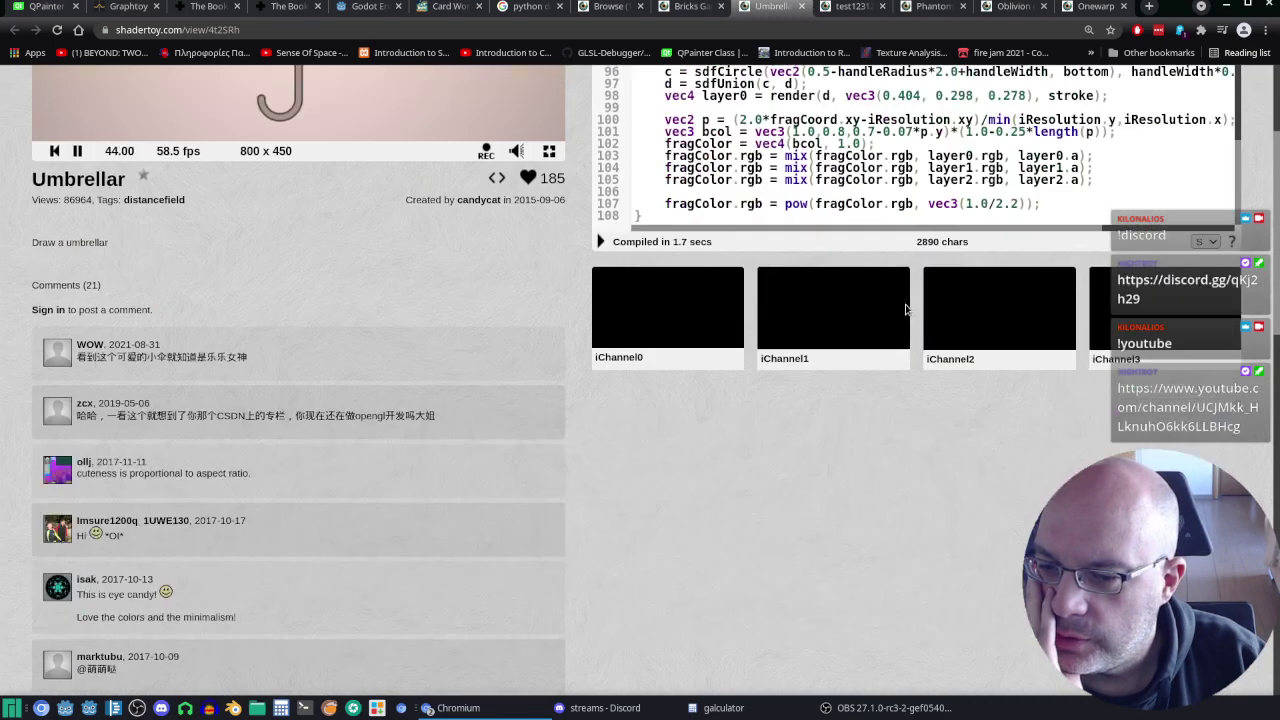
{"action": "scroll", "coordinate": [921, 585], "scroll_direction": "up", "scroll_amount": 4}
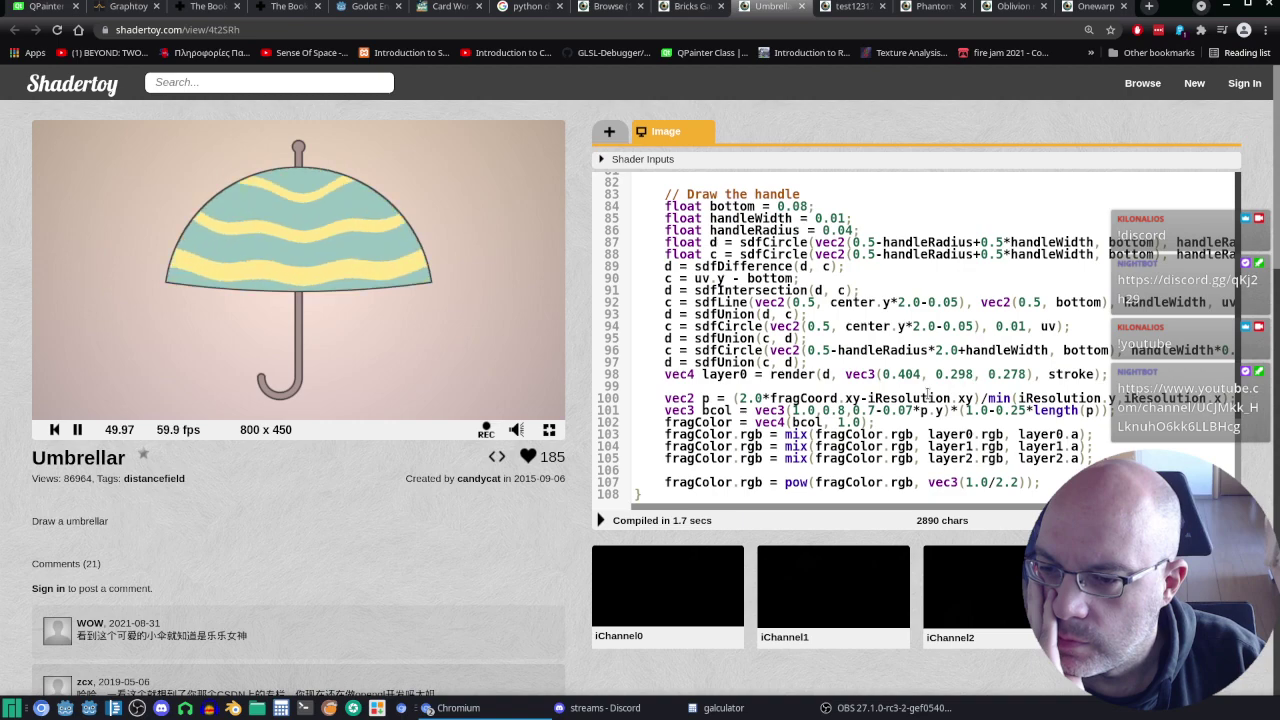
{"action": "scroll", "coordinate": [937, 355], "scroll_direction": "down", "scroll_amount": 1}
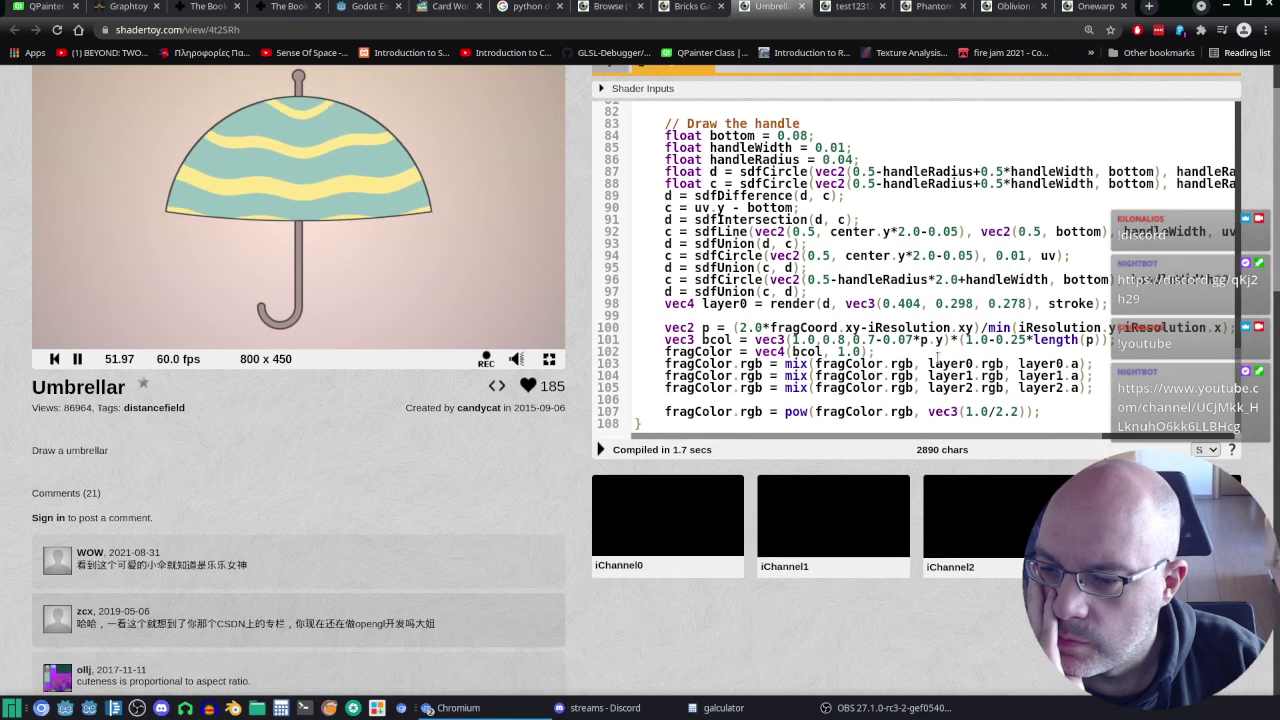
{"action": "scroll", "coordinate": [843, 645], "scroll_direction": "up", "scroll_amount": 1}
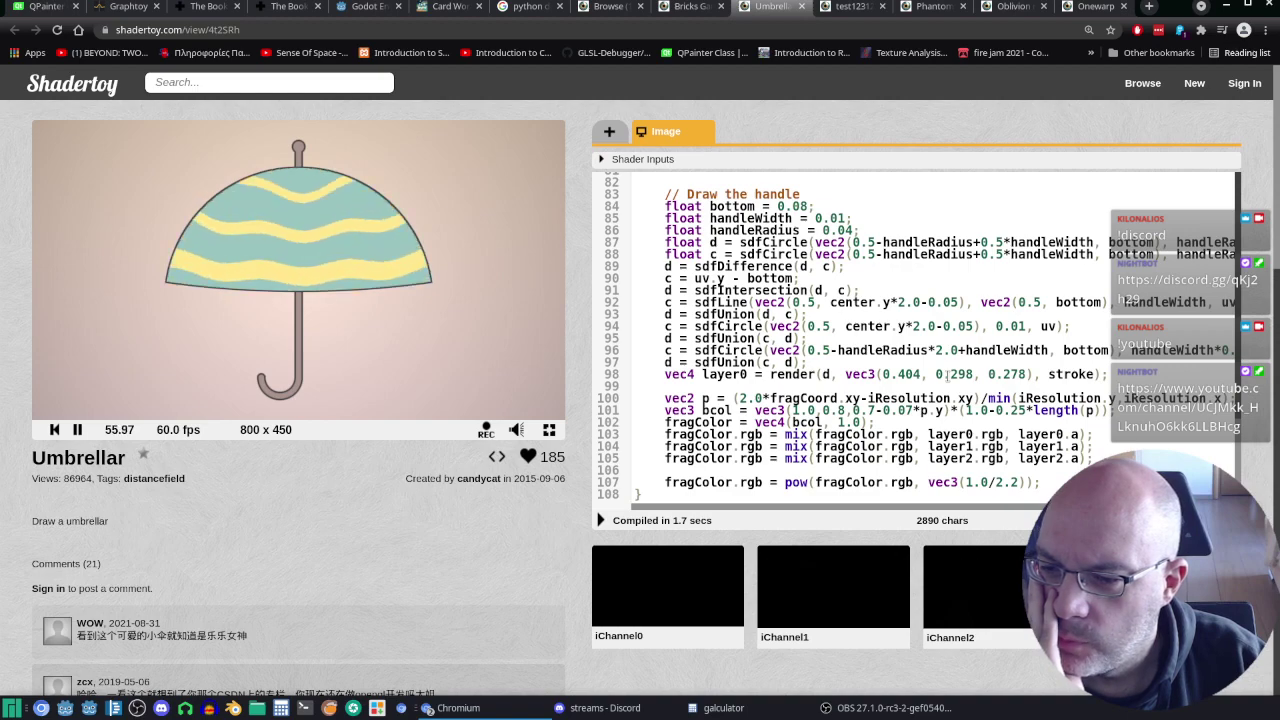
{"action": "scroll", "coordinate": [946, 376], "scroll_direction": "up", "scroll_amount": 1}
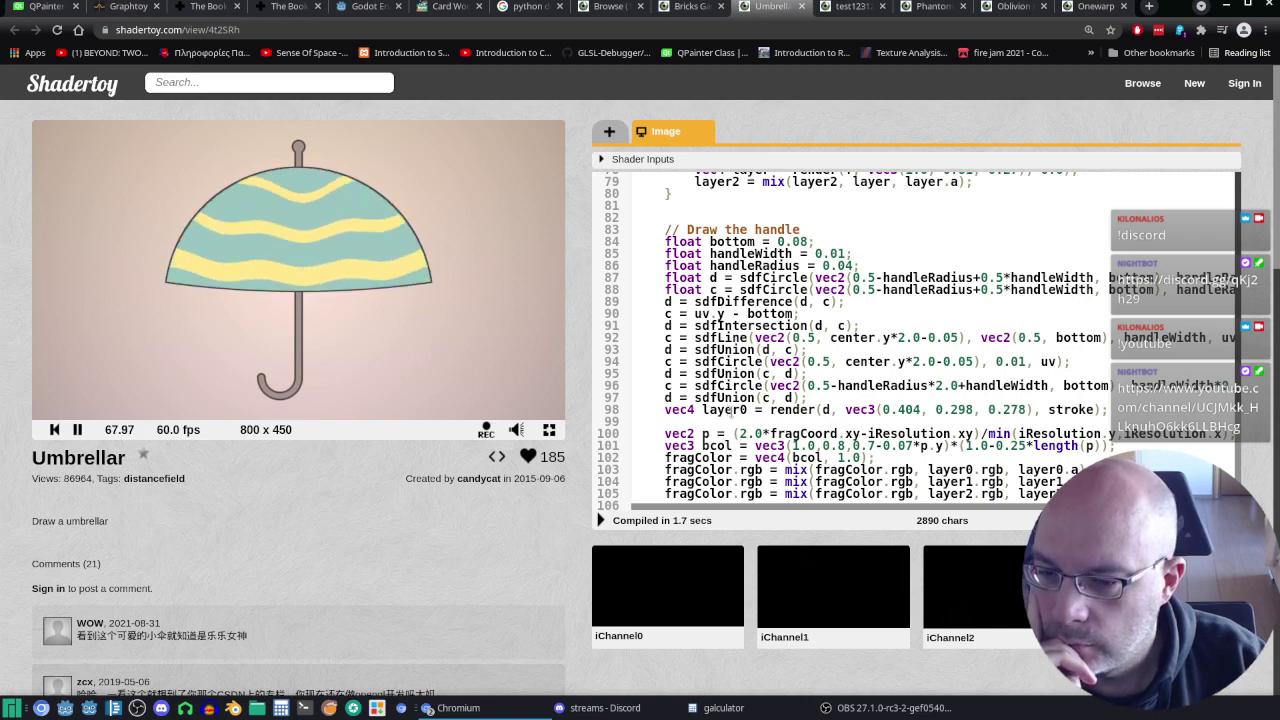
{"action": "scroll", "coordinate": [760, 412], "scroll_direction": "down", "scroll_amount": 1}
{"action": "scroll", "coordinate": [773, 413], "scroll_direction": "down", "scroll_amount": 1}
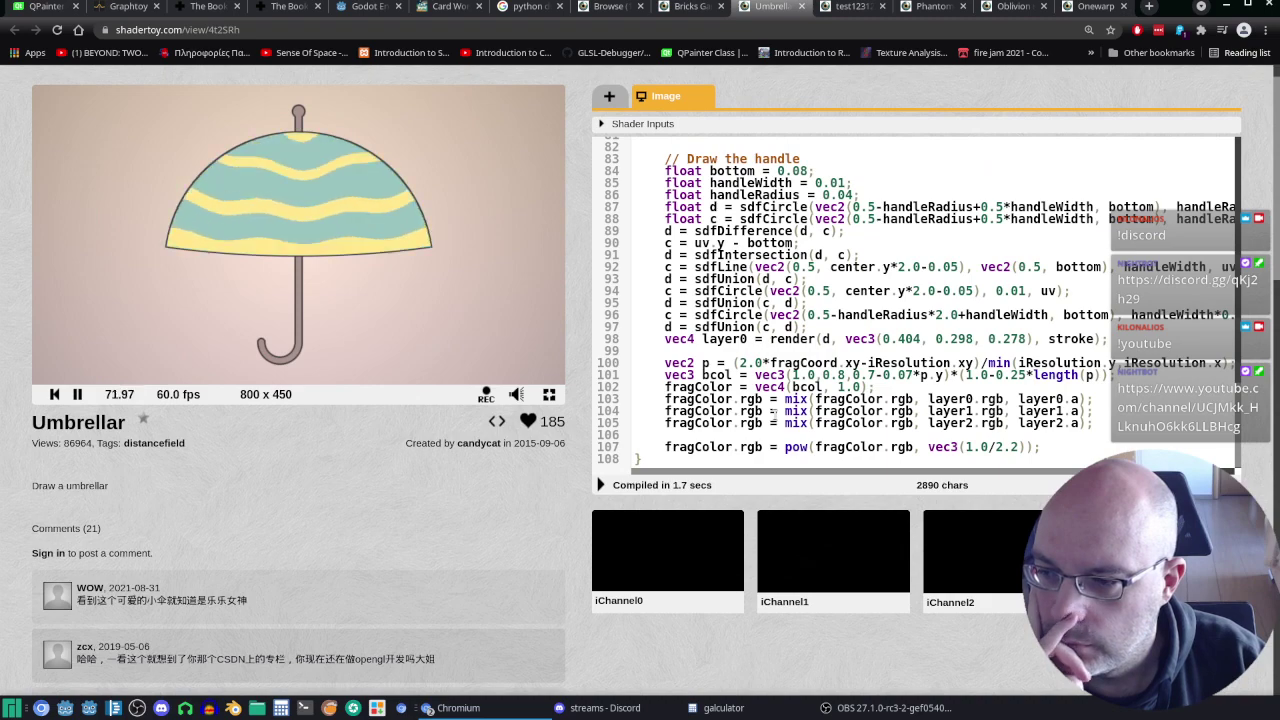
{"action": "scroll", "coordinate": [775, 405], "scroll_direction": "up", "scroll_amount": 3}
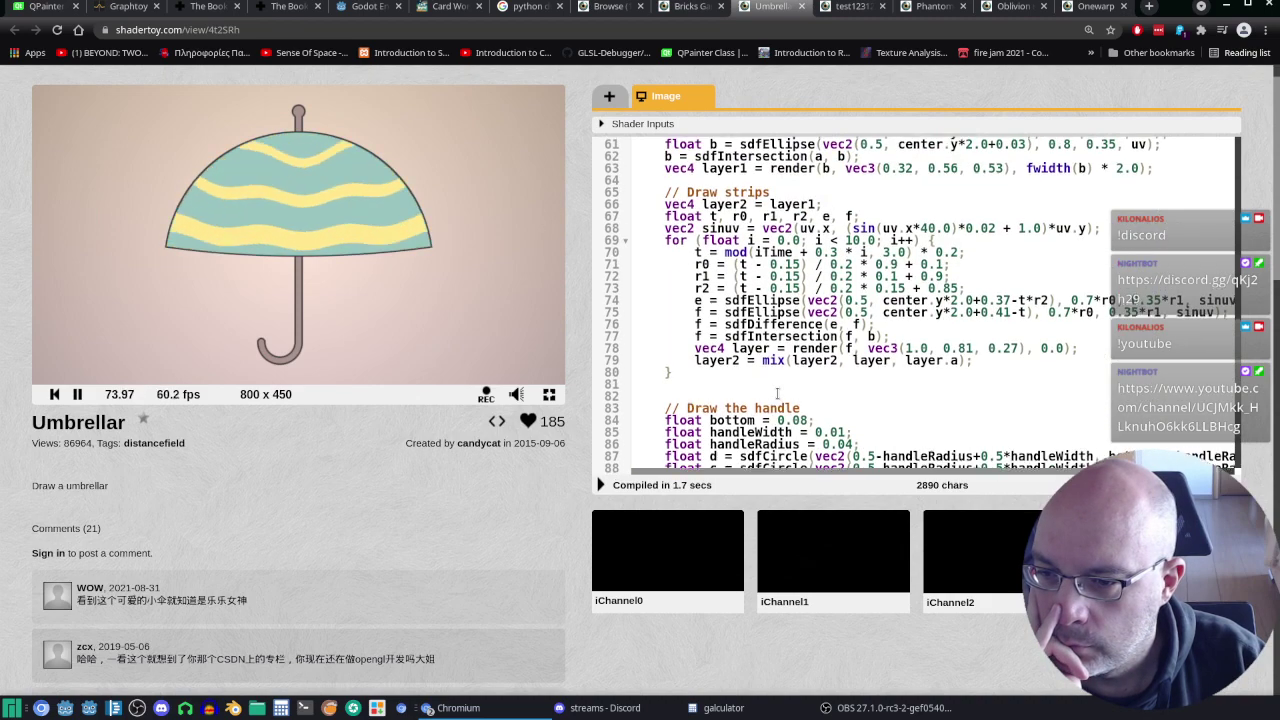
Step: Read through the top of the Umbrellar shader's SDF code
{"action": "scroll", "coordinate": [777, 393], "scroll_direction": "up", "scroll_amount": 2}
{"action": "scroll", "coordinate": [777, 393], "scroll_direction": "up", "scroll_amount": 1}
{"action": "scroll", "coordinate": [777, 393], "scroll_direction": "up", "scroll_amount": 2}
{"action": "scroll", "coordinate": [777, 393], "scroll_direction": "up", "scroll_amount": 4}
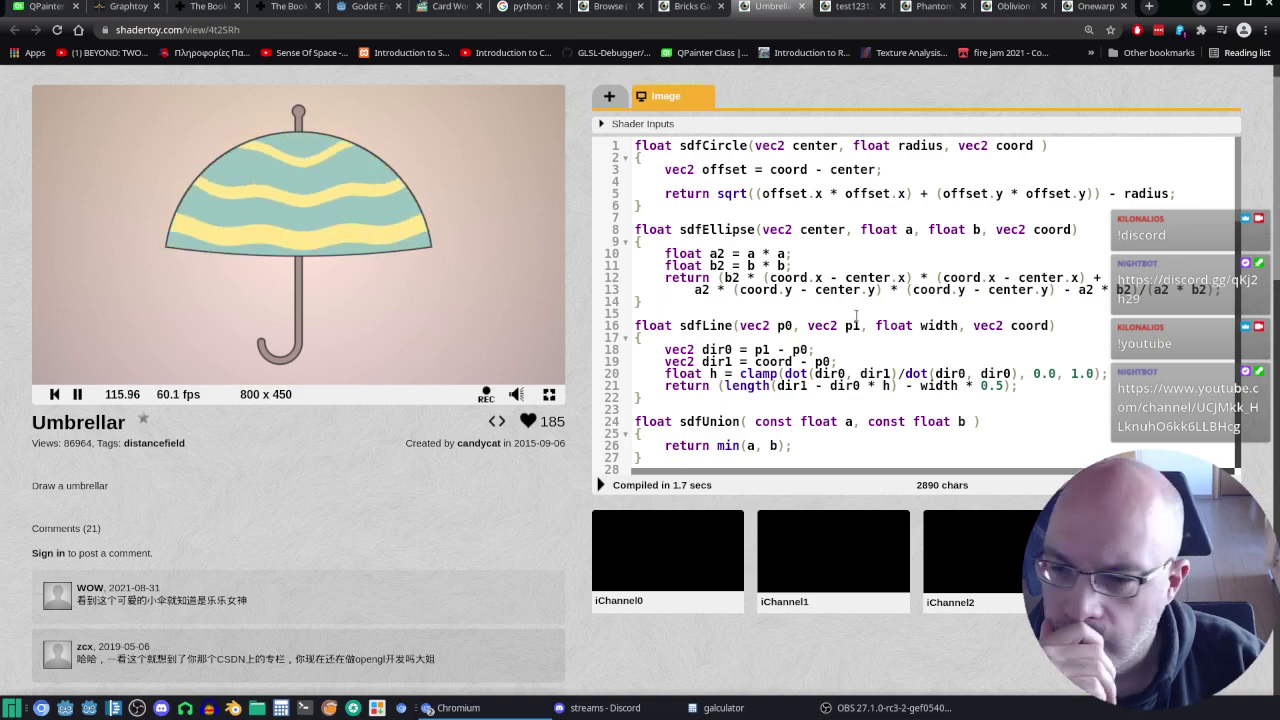
{"action": "scroll", "coordinate": [900, 300], "scroll_direction": "up", "scroll_amount": 1}
{"action": "scroll", "coordinate": [958, 266], "scroll_direction": "down", "scroll_amount": 2}
{"action": "scroll", "coordinate": [958, 266], "scroll_direction": "down", "scroll_amount": 1}
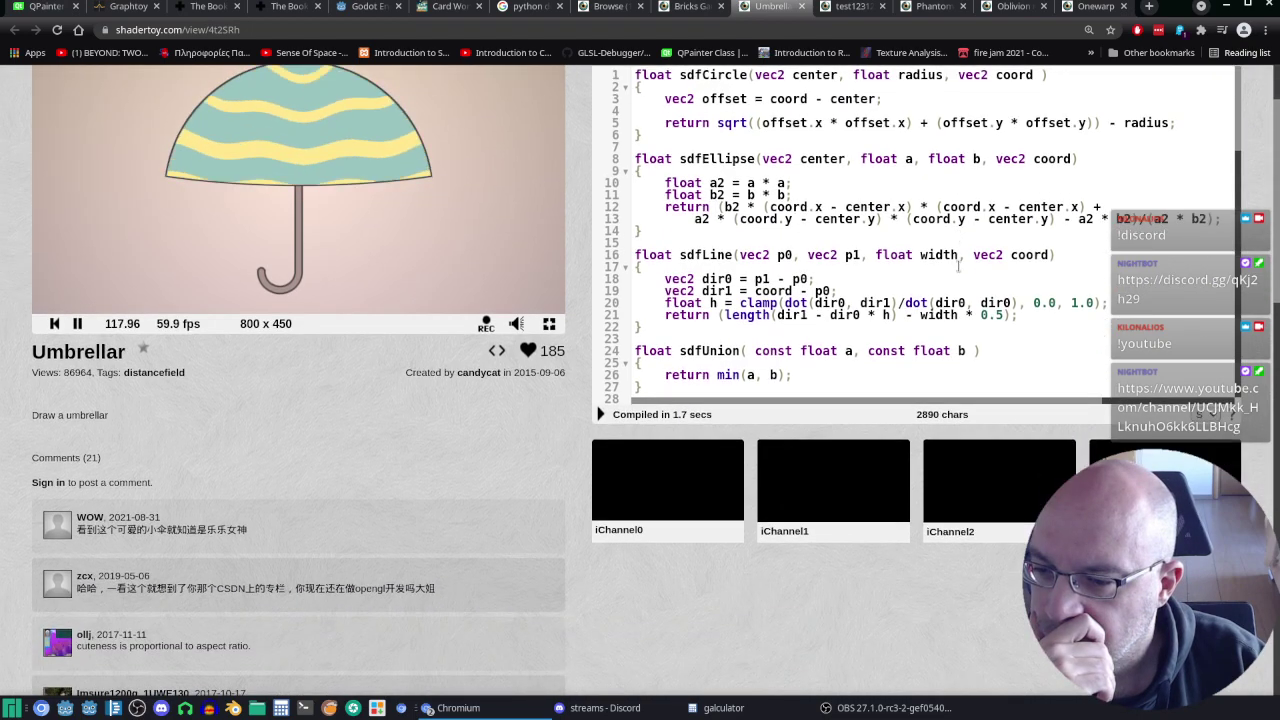
{"action": "scroll", "coordinate": [795, 260], "scroll_direction": "up", "scroll_amount": 2}
{"action": "scroll", "coordinate": [795, 260], "scroll_direction": "down", "scroll_amount": 1}
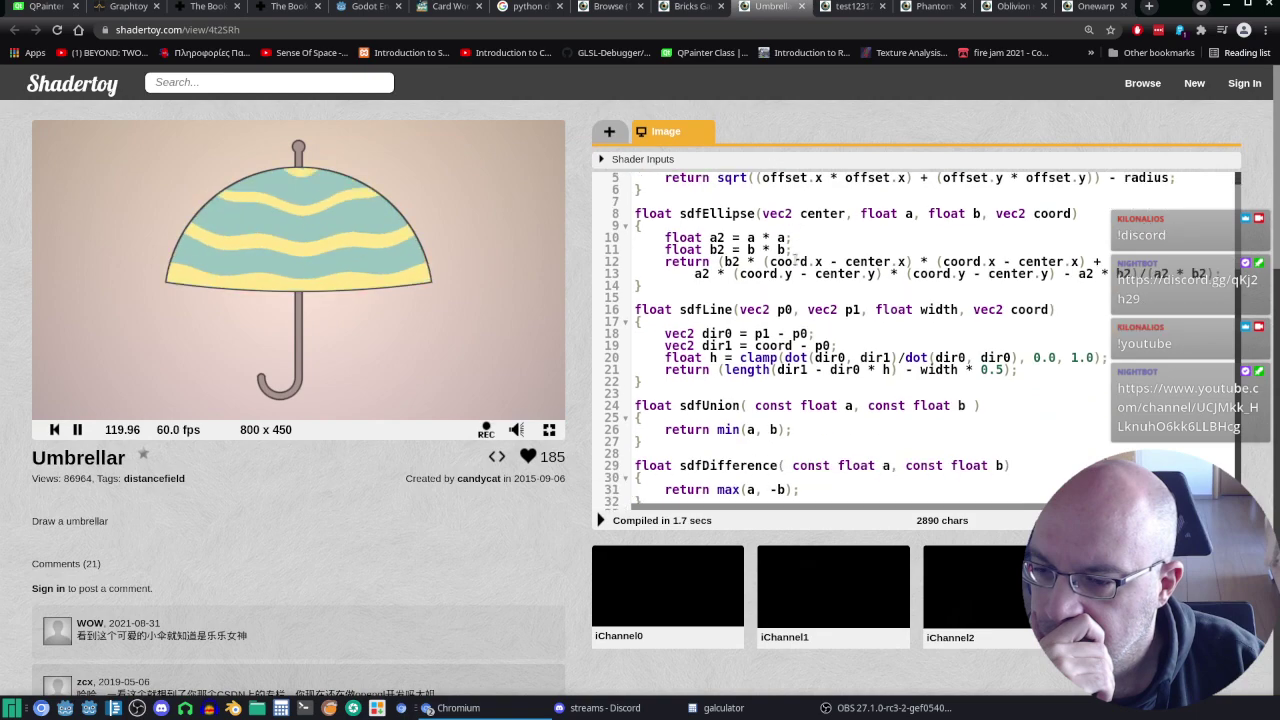
{"action": "scroll", "coordinate": [795, 260], "scroll_direction": "down", "scroll_amount": 2}
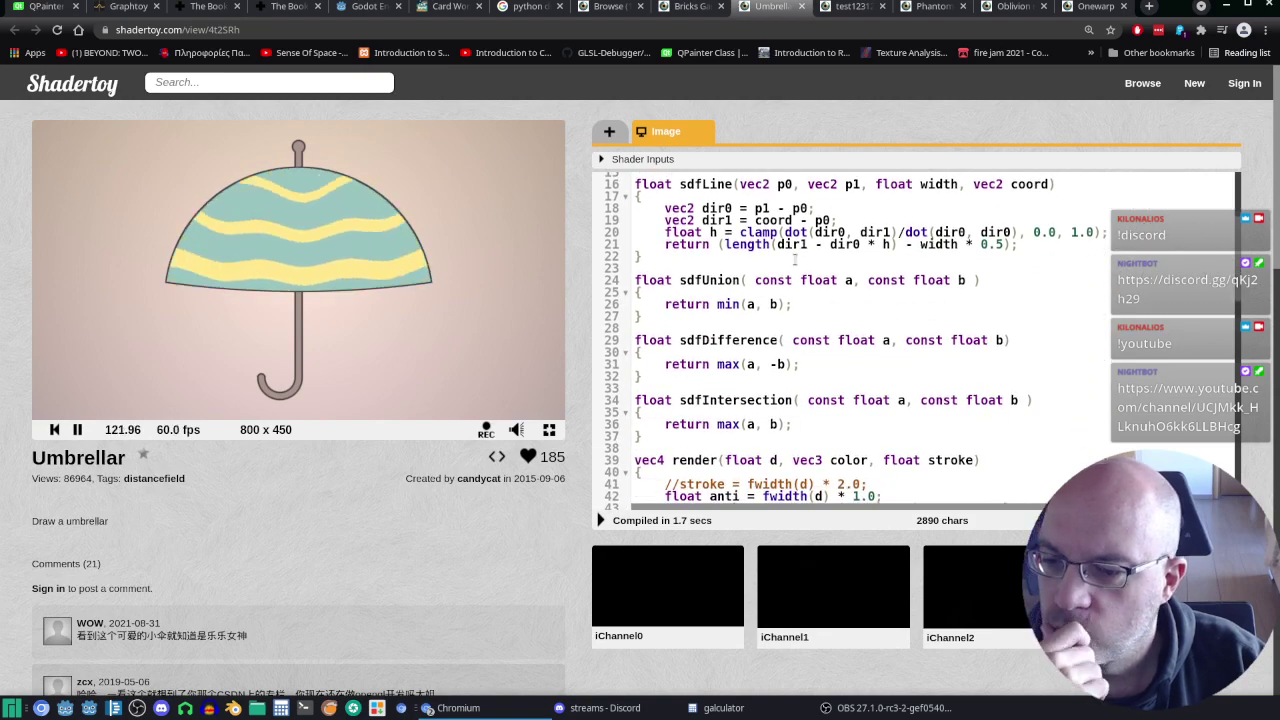
{"action": "scroll", "coordinate": [795, 260], "scroll_direction": "up", "scroll_amount": 1}
{"action": "scroll", "coordinate": [795, 260], "scroll_direction": "up", "scroll_amount": 1}
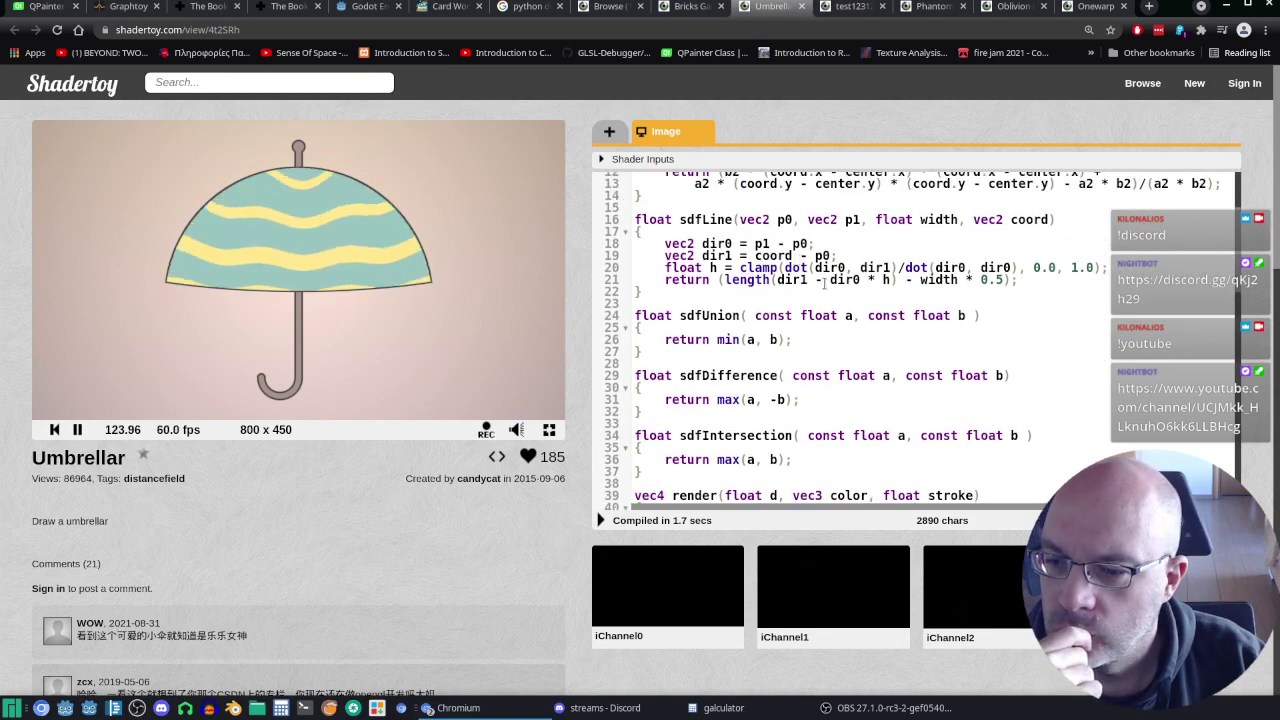
{"action": "scroll", "coordinate": [834, 307], "scroll_direction": "up", "scroll_amount": 1}
{"action": "scroll", "coordinate": [834, 307], "scroll_direction": "down", "scroll_amount": 3}
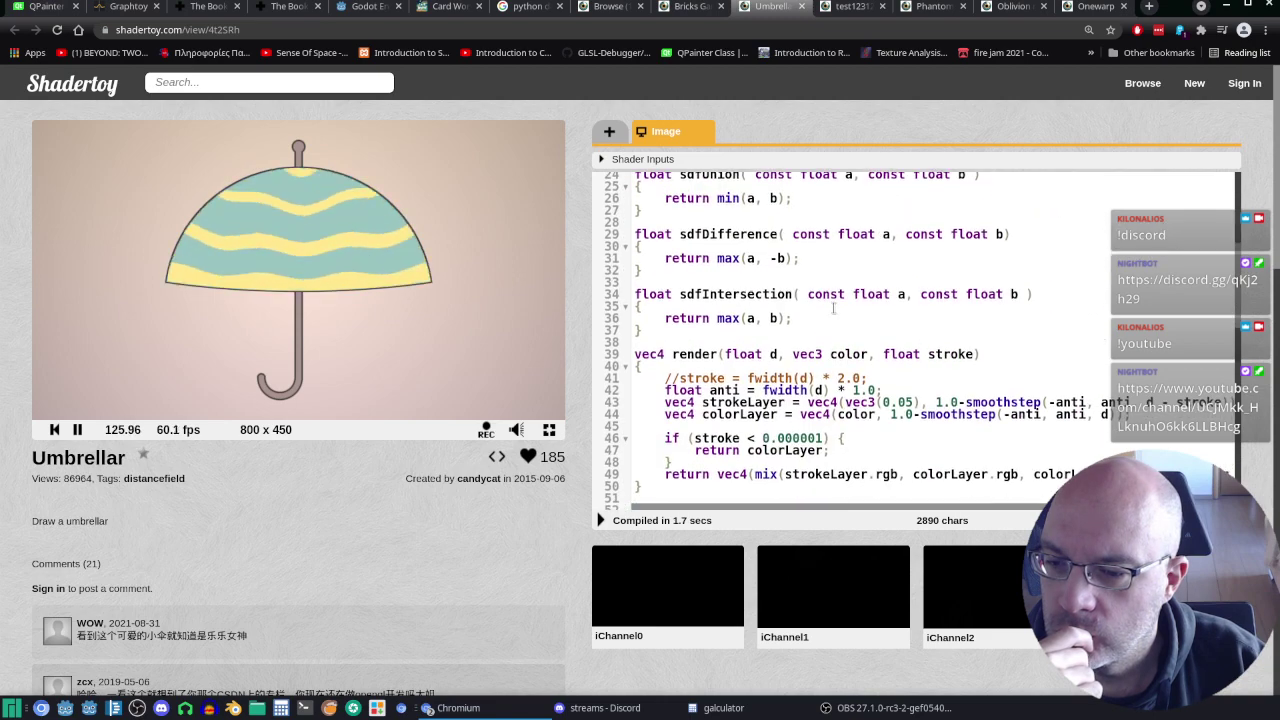
Step: Scroll down the rest of the Umbrellar code, then bring up the Phantom Star for CineShader page
{"action": "scroll", "coordinate": [834, 307], "scroll_direction": "down", "scroll_amount": 3}
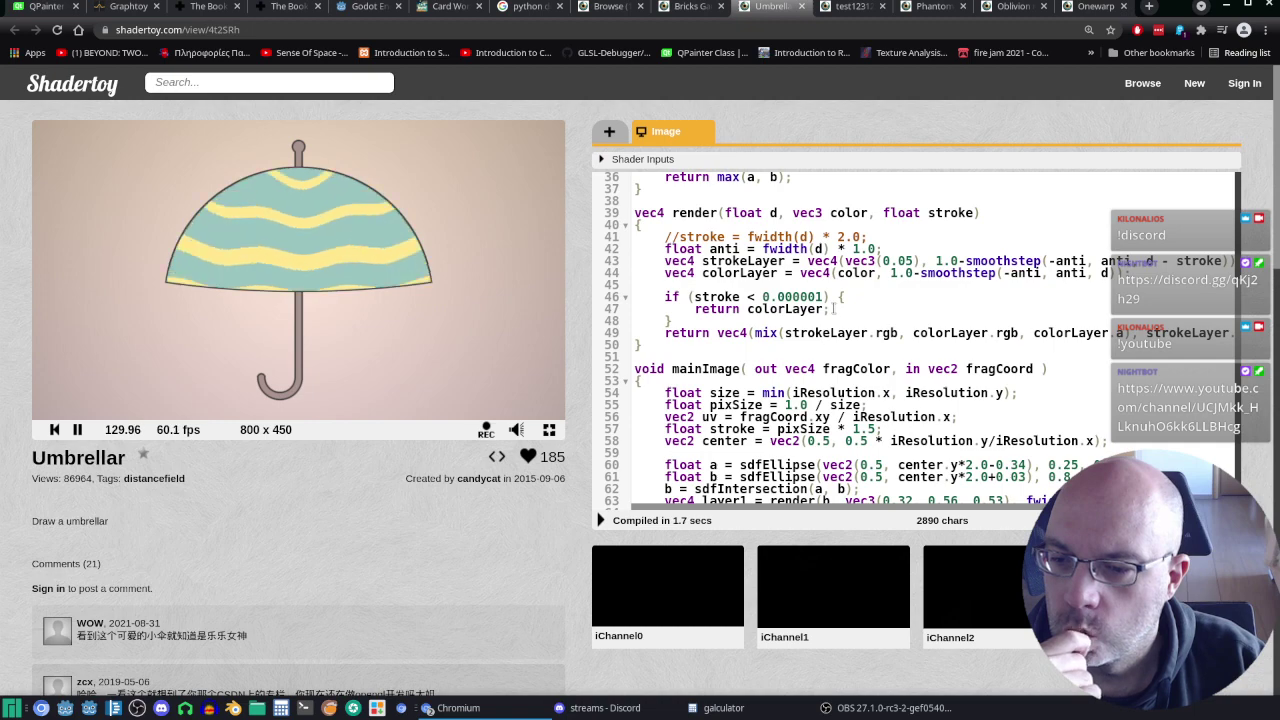
{"action": "scroll", "coordinate": [834, 307], "scroll_direction": "down", "scroll_amount": 3}
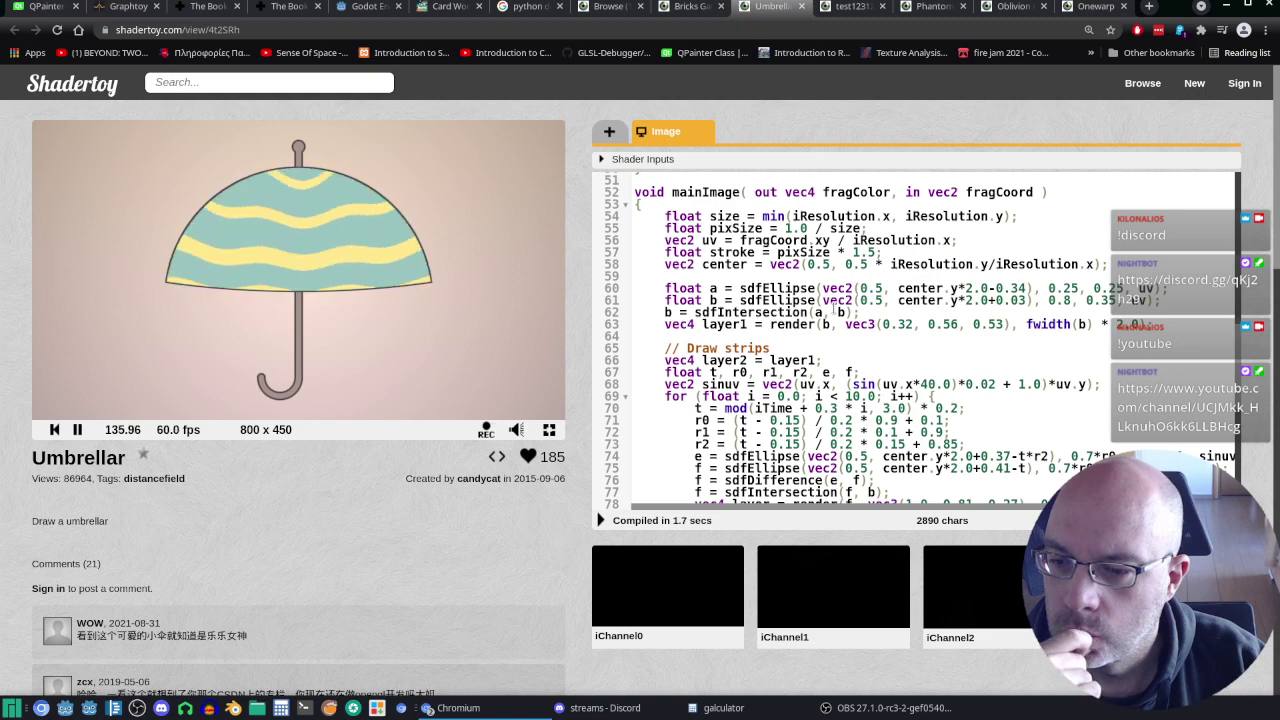
{"action": "scroll", "coordinate": [833, 307], "scroll_direction": "down", "scroll_amount": 1}
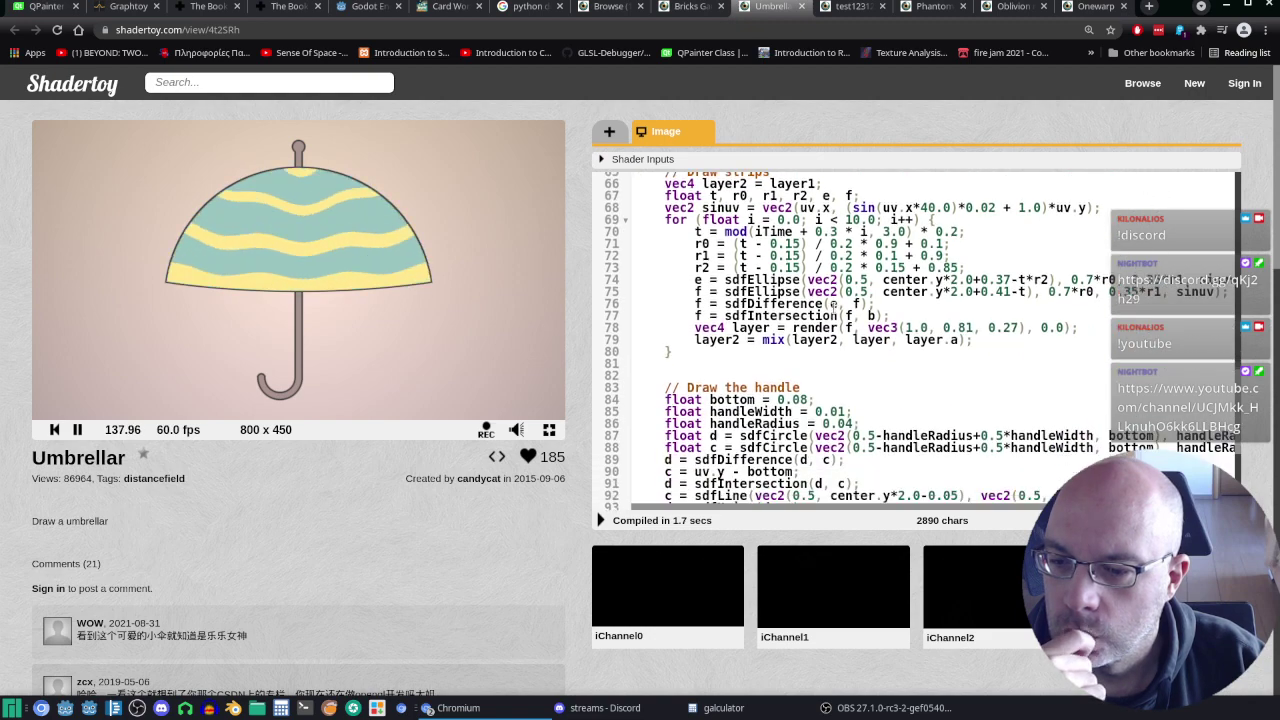
{"action": "scroll", "coordinate": [833, 307], "scroll_direction": "down", "scroll_amount": 2}
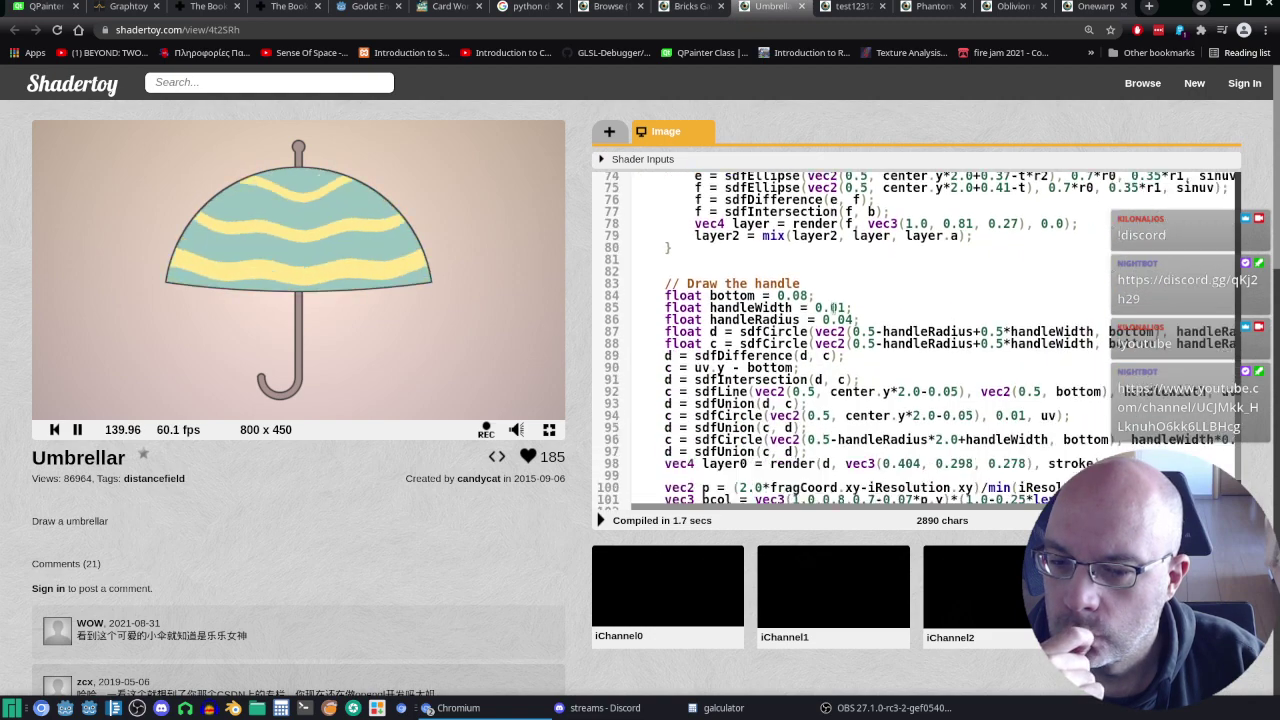
{"action": "scroll", "coordinate": [833, 307], "scroll_direction": "down", "scroll_amount": 2}
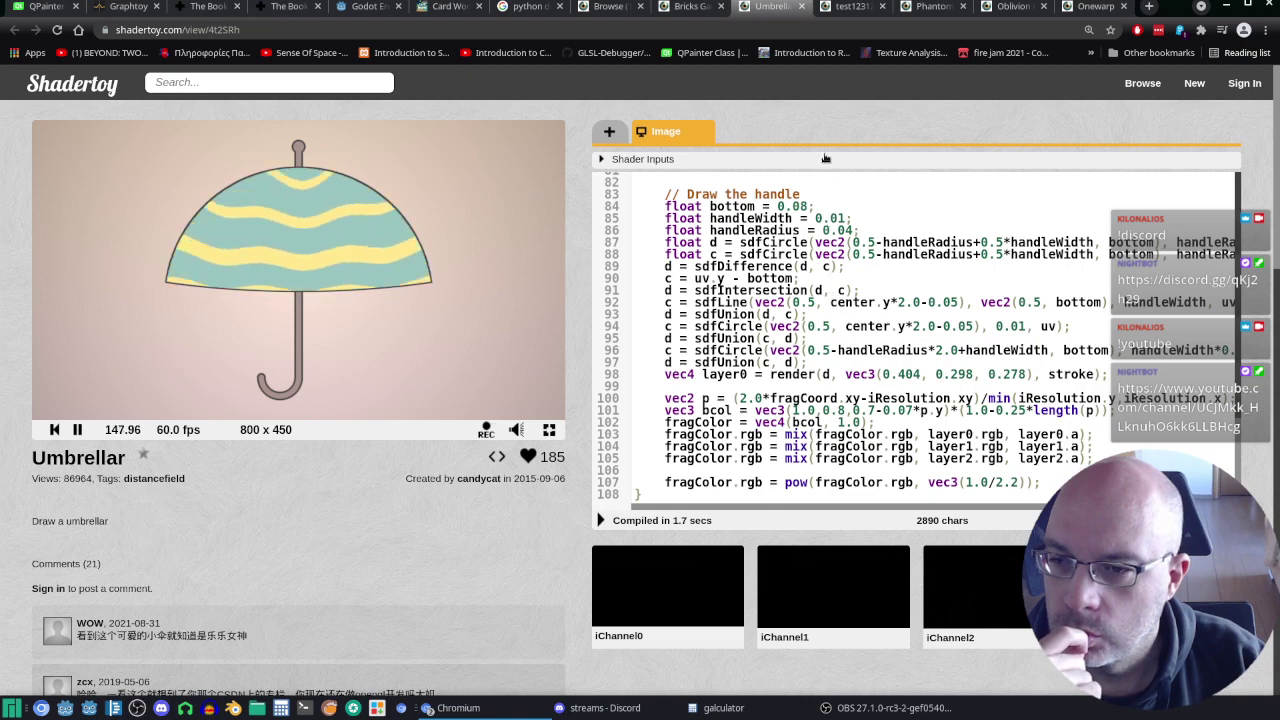
{"action": "left_click", "coordinate": [853, 6]}
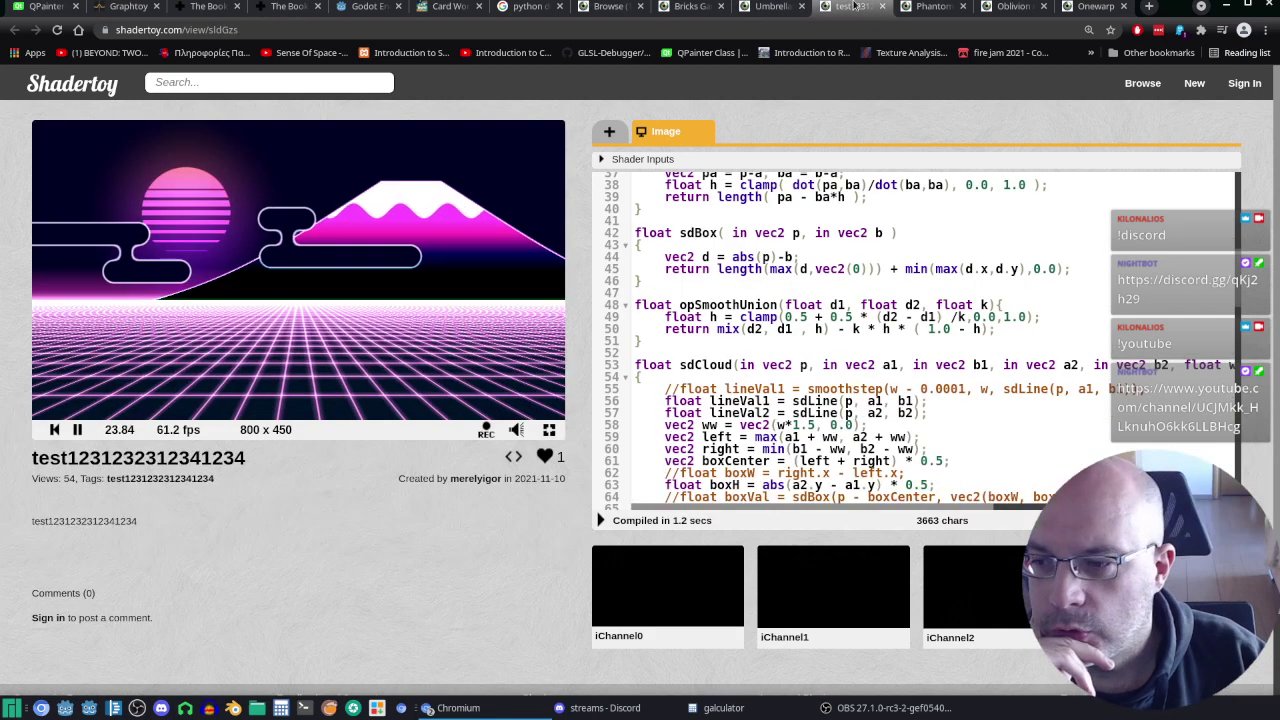
{"action": "left_click", "coordinate": [930, 8]}
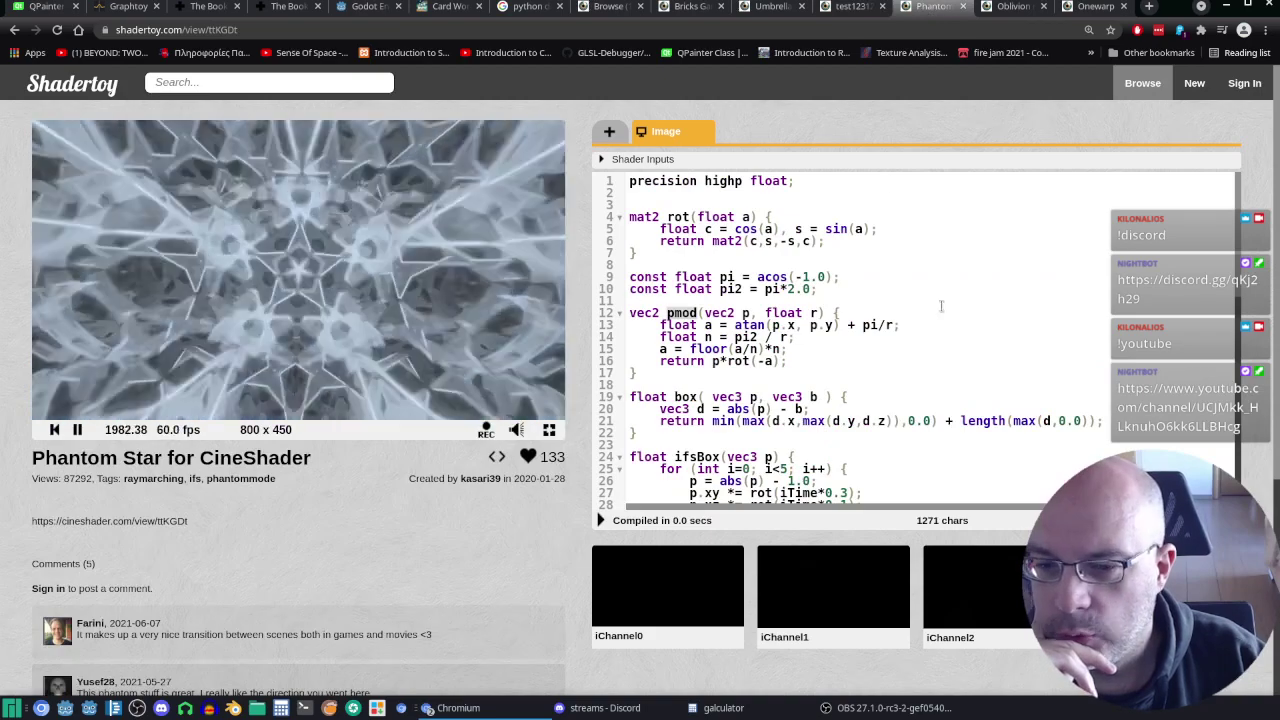
{"action": "scroll", "coordinate": [943, 280], "scroll_direction": "down", "scroll_amount": 5}
{"action": "scroll", "coordinate": [947, 280], "scroll_direction": "up", "scroll_amount": 1}
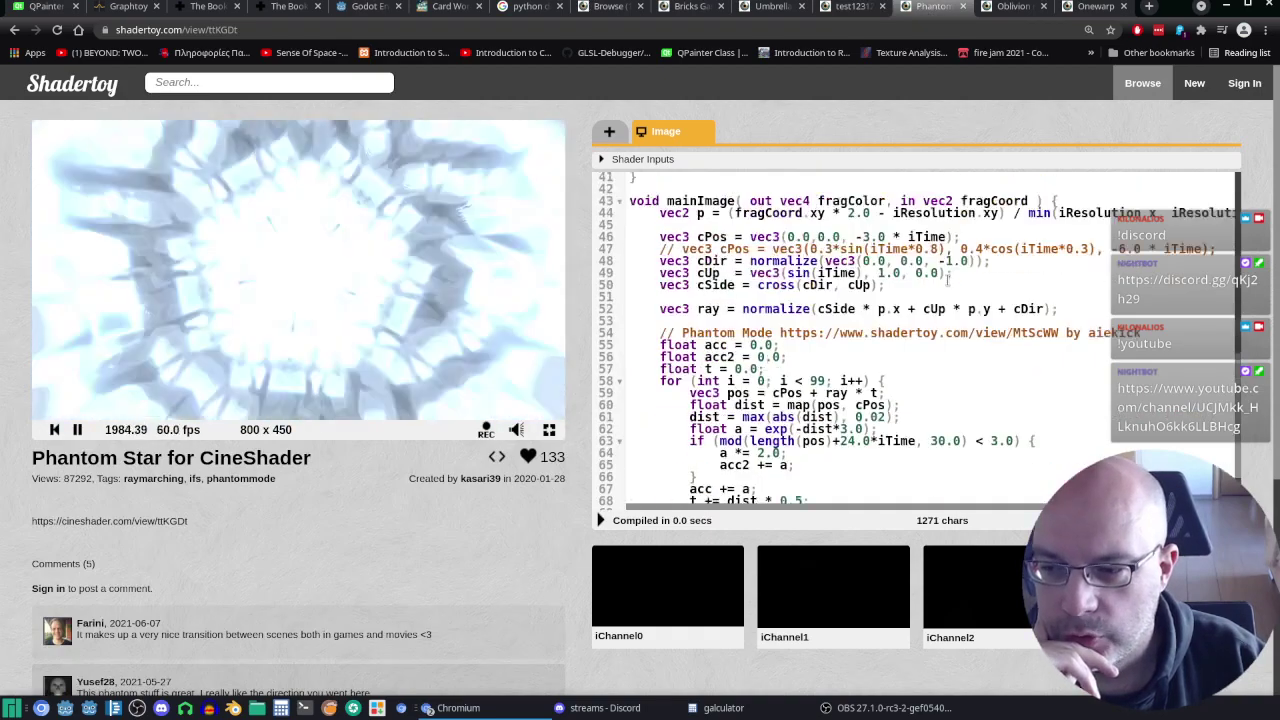
{"action": "scroll", "coordinate": [947, 280], "scroll_direction": "up", "scroll_amount": 4}
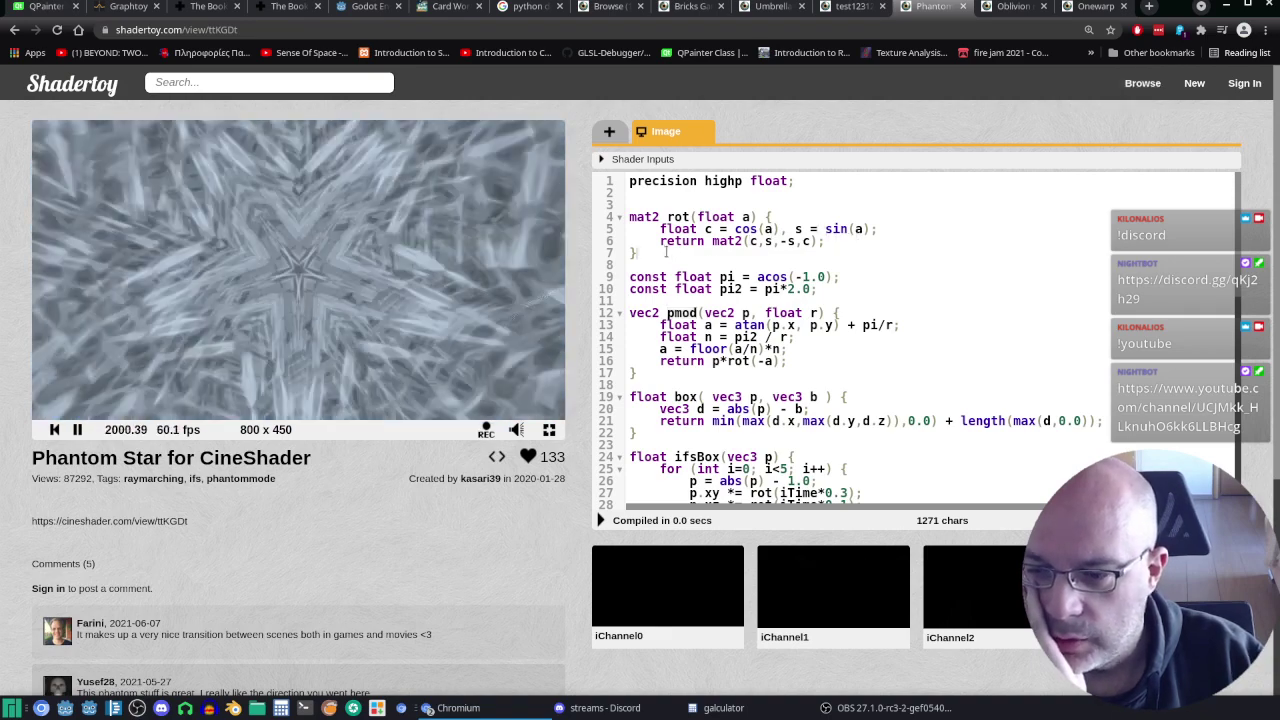
{"action": "left_click_drag", "start_coordinate": [666, 252], "coordinate": [616, 217]}
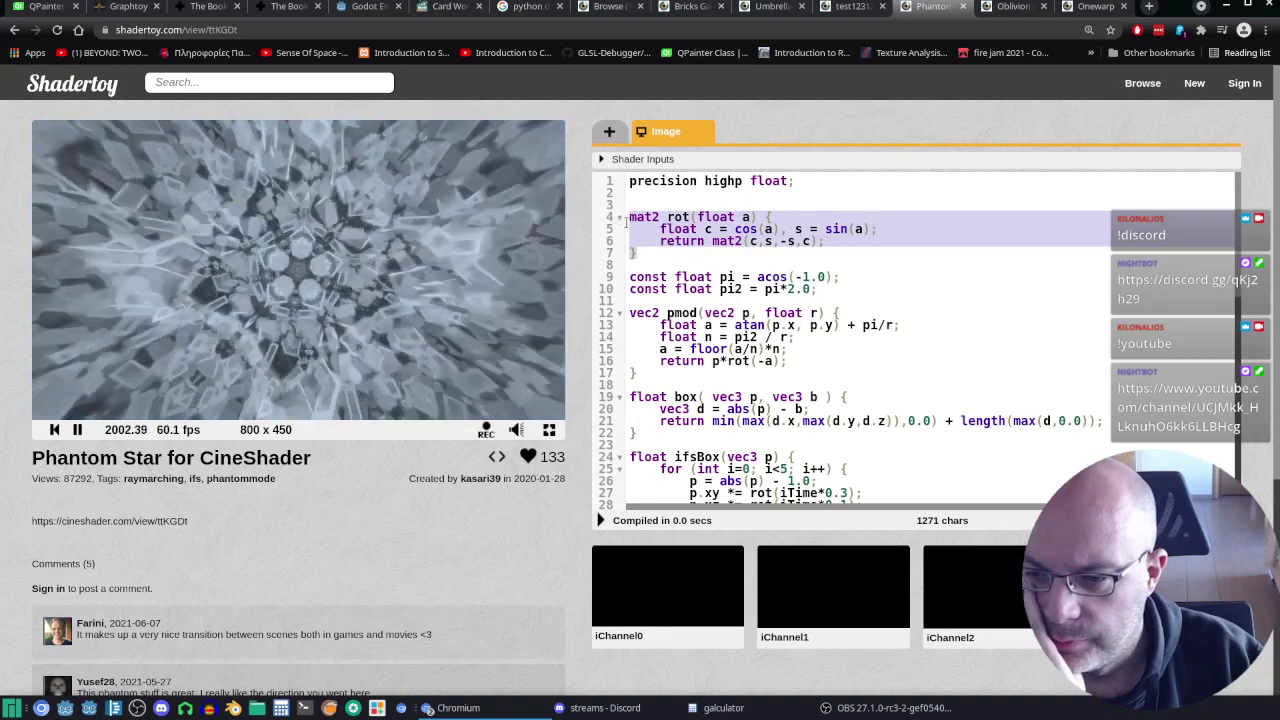
{"action": "left_click", "coordinate": [813, 358]}
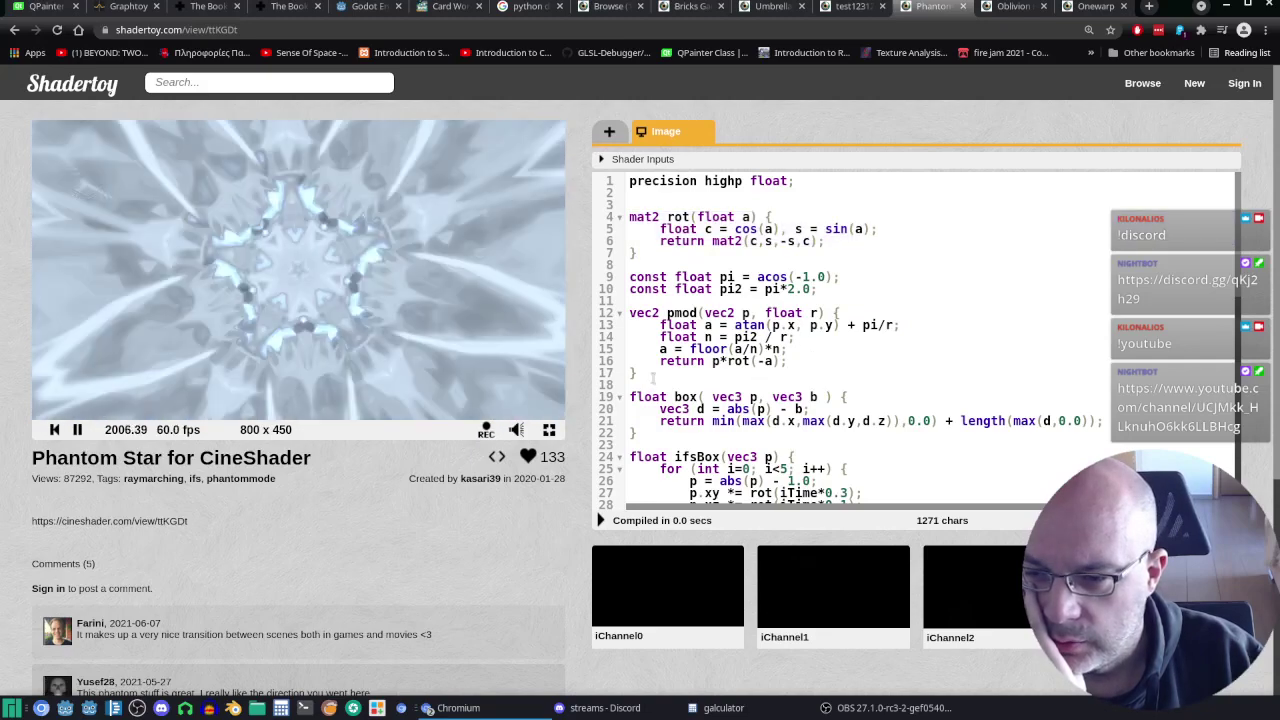
{"action": "left_click_drag", "start_coordinate": [660, 373], "coordinate": [624, 316]}
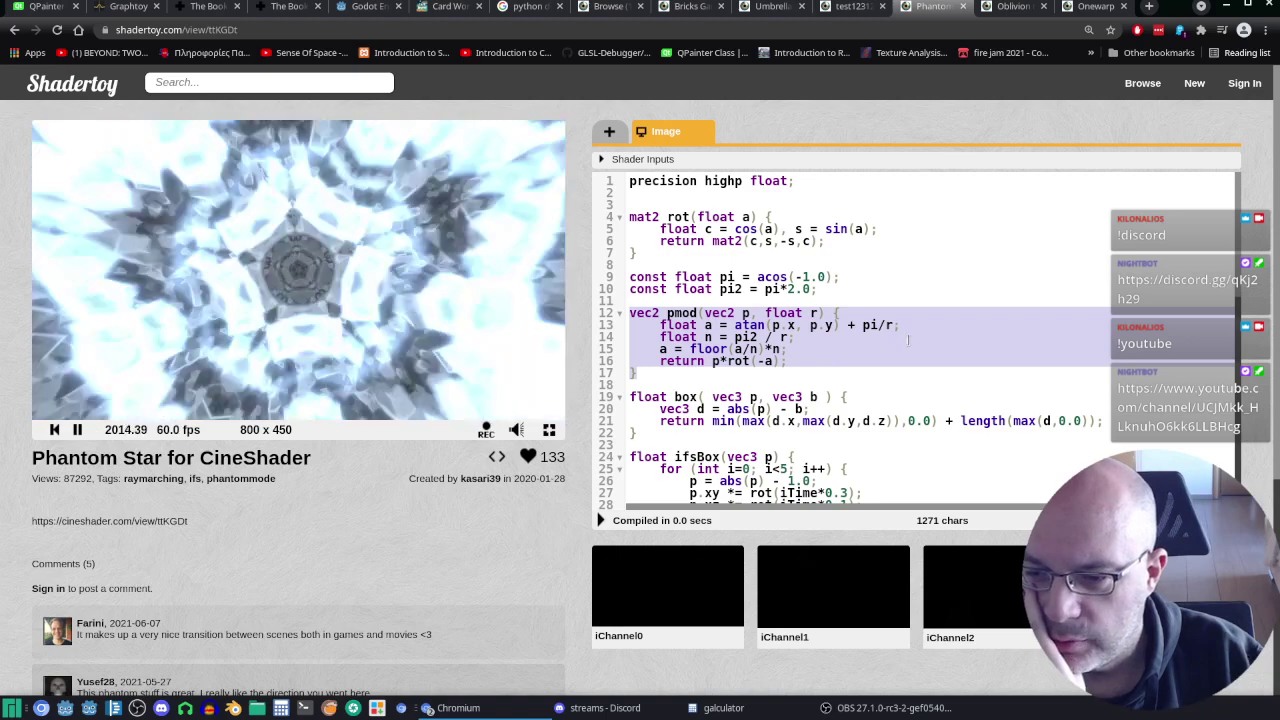
{"action": "scroll", "coordinate": [908, 340], "scroll_direction": "down", "scroll_amount": 2}
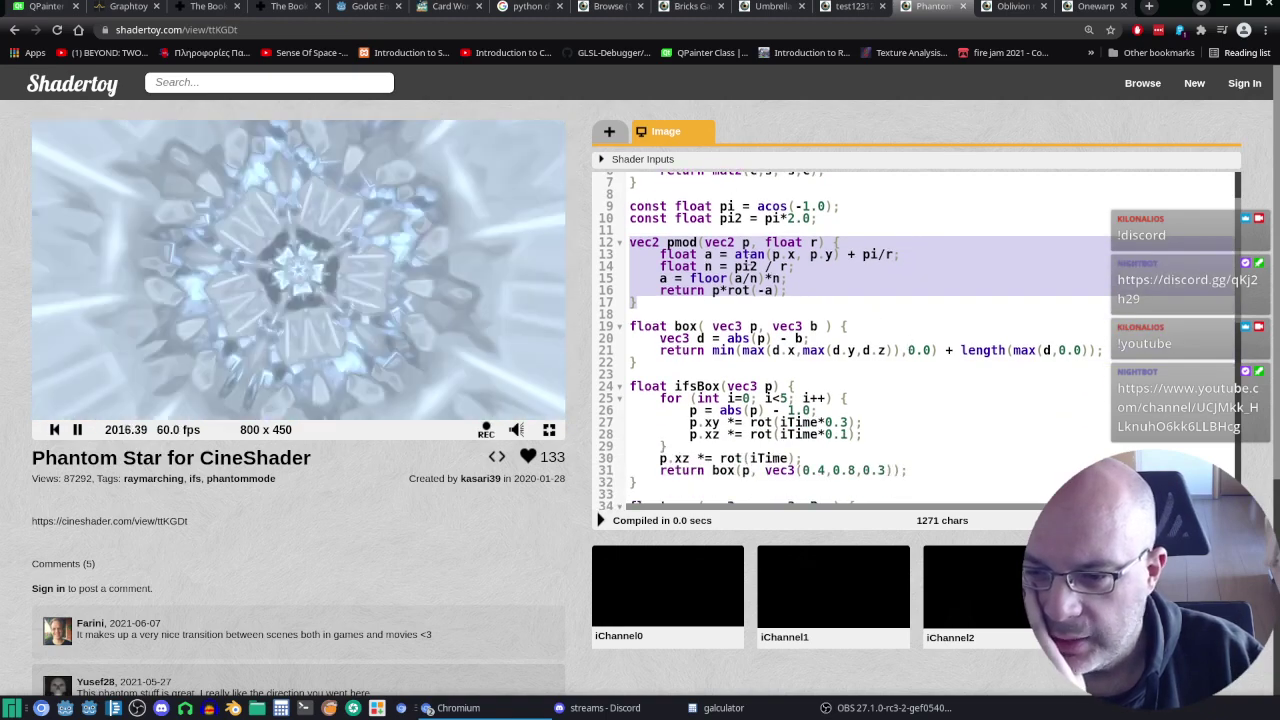
{"action": "left_click", "coordinate": [744, 254]}
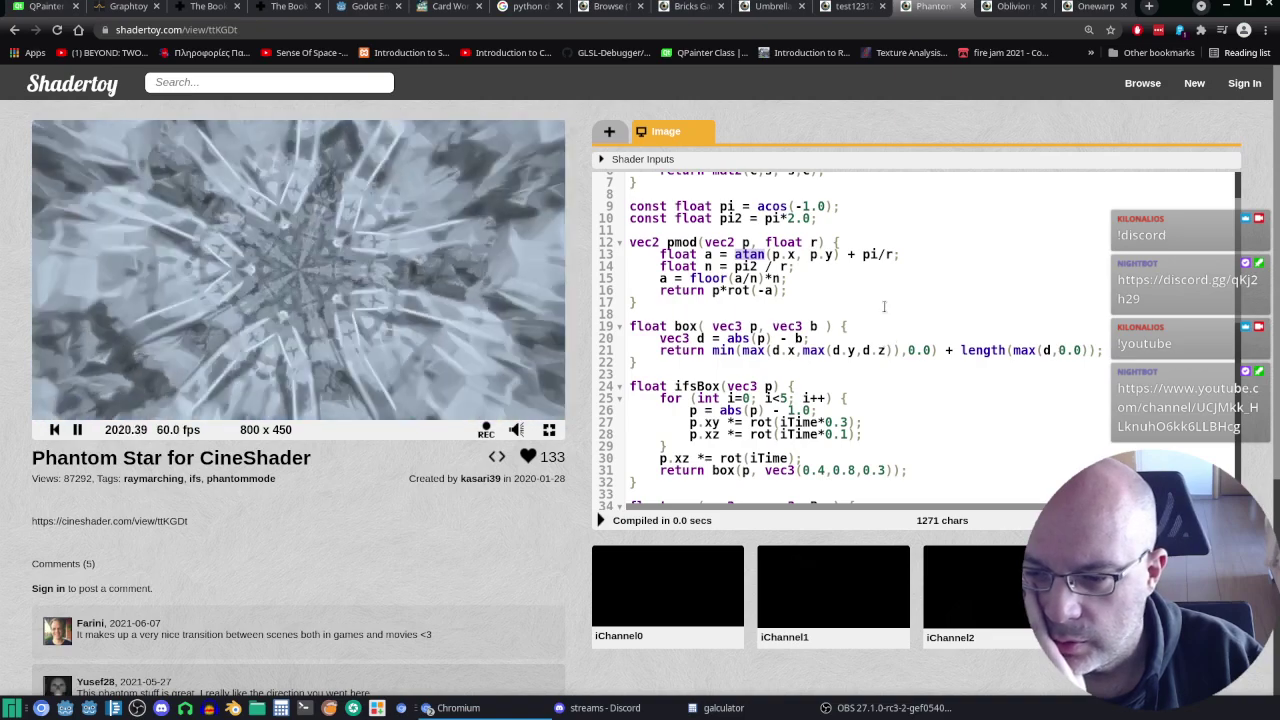
{"action": "scroll", "coordinate": [892, 290], "scroll_direction": "down", "scroll_amount": 1}
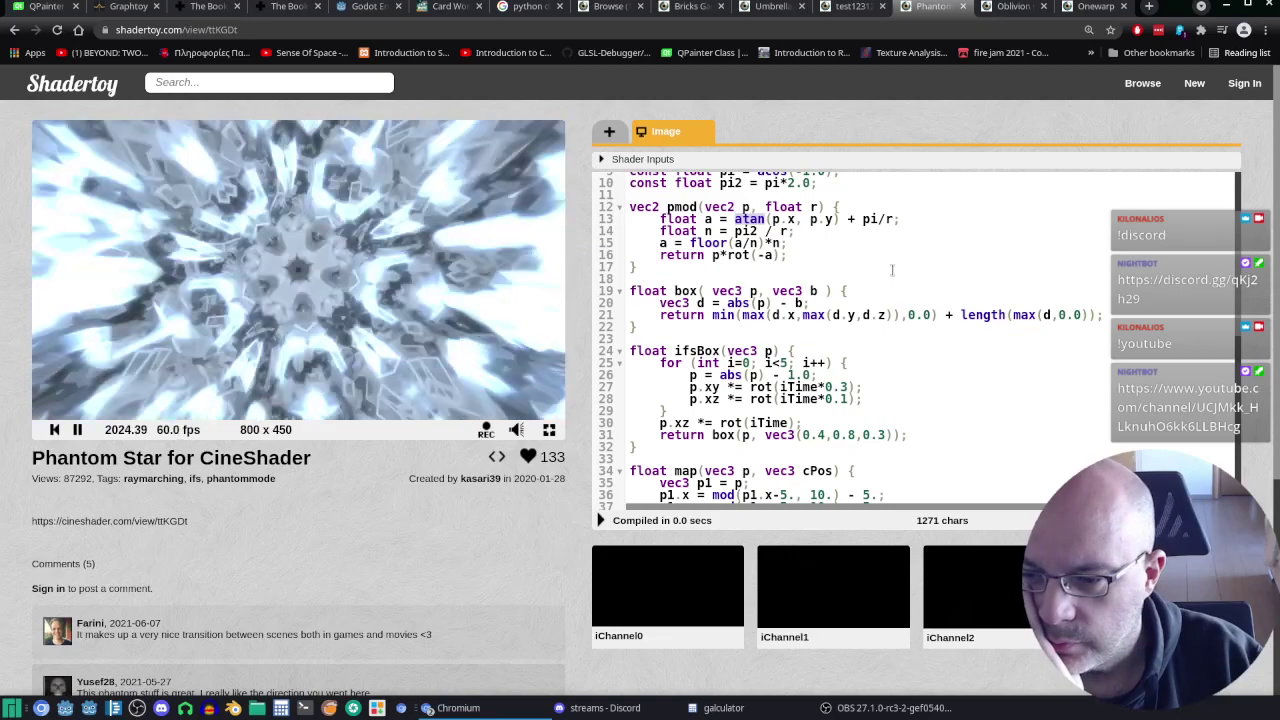
Step: Scroll the Phantom Star code to the Phantom Mode credit comment on line 54
{"action": "scroll", "coordinate": [847, 356], "scroll_direction": "down", "scroll_amount": 2}
{"action": "scroll", "coordinate": [856, 364], "scroll_direction": "down", "scroll_amount": 3}
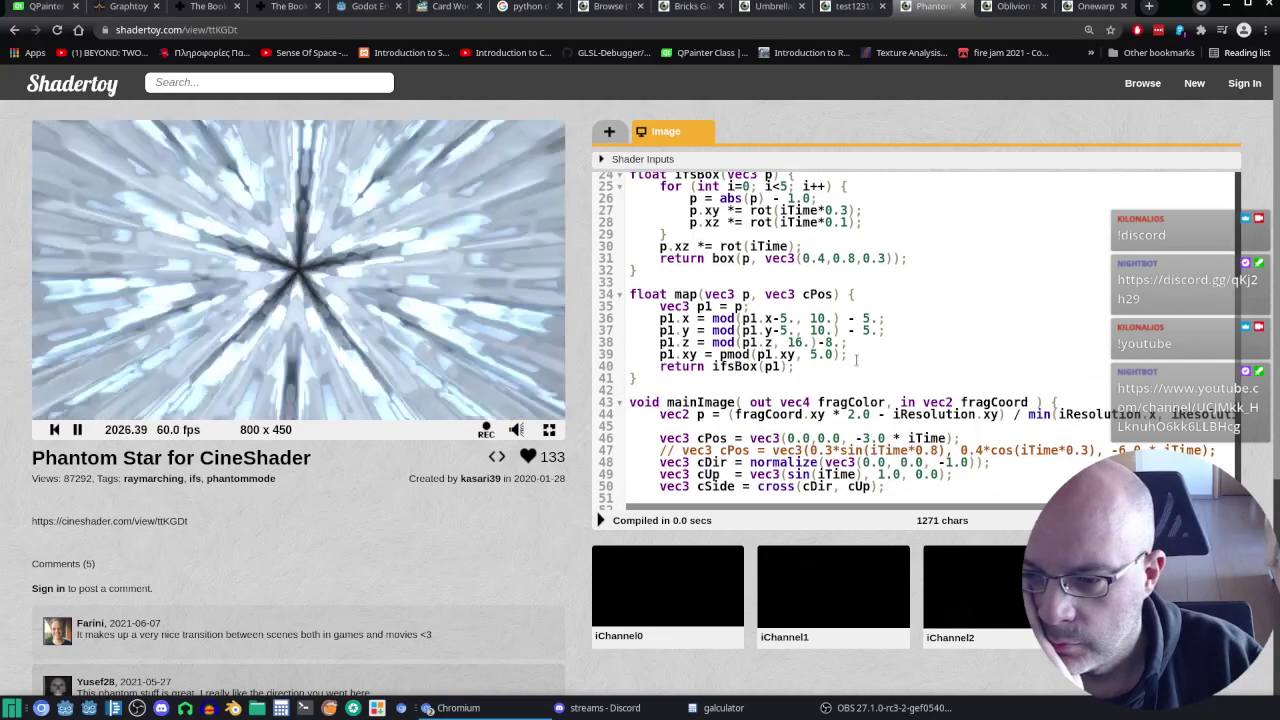
{"action": "scroll", "coordinate": [896, 344], "scroll_direction": "down", "scroll_amount": 4}
{"action": "scroll", "coordinate": [898, 350], "scroll_direction": "down", "scroll_amount": 3}
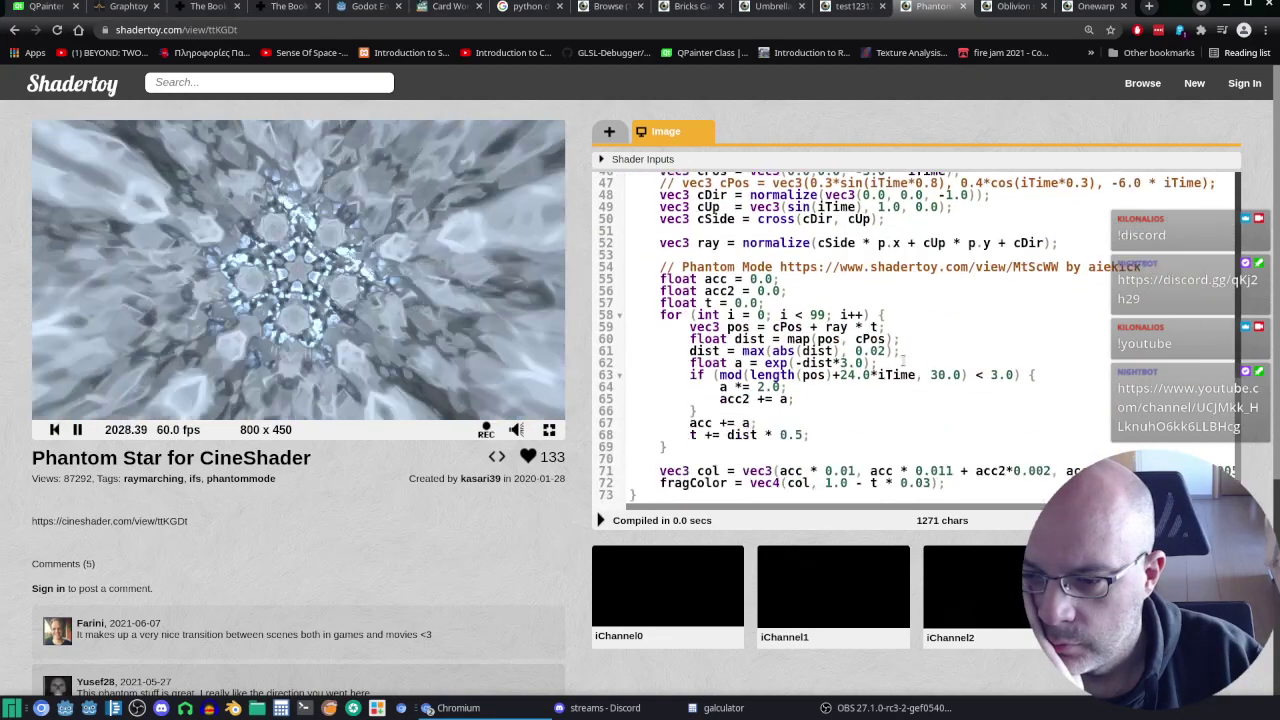
{"action": "scroll", "coordinate": [901, 364], "scroll_direction": "up", "scroll_amount": 3}
{"action": "scroll", "coordinate": [901, 364], "scroll_direction": "up", "scroll_amount": 2}
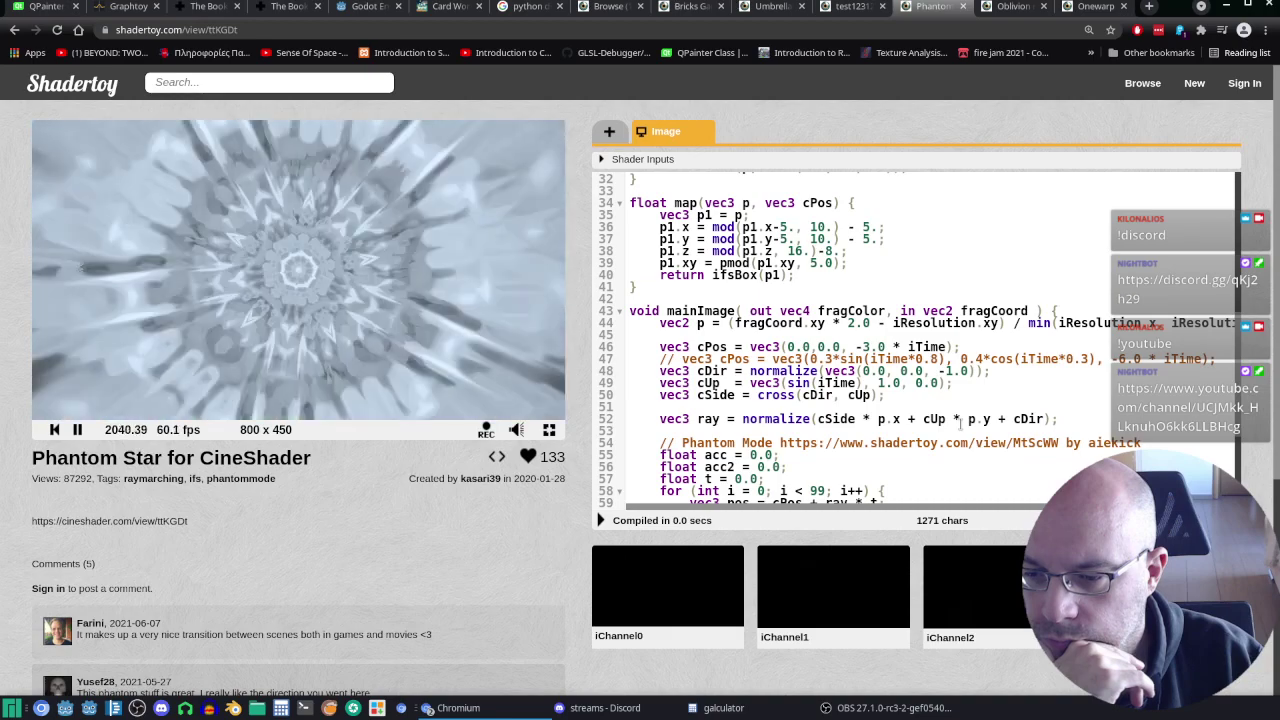
{"action": "scroll", "coordinate": [959, 428], "scroll_direction": "down", "scroll_amount": 3}
{"action": "scroll", "coordinate": [959, 435], "scroll_direction": "down", "scroll_amount": 1}
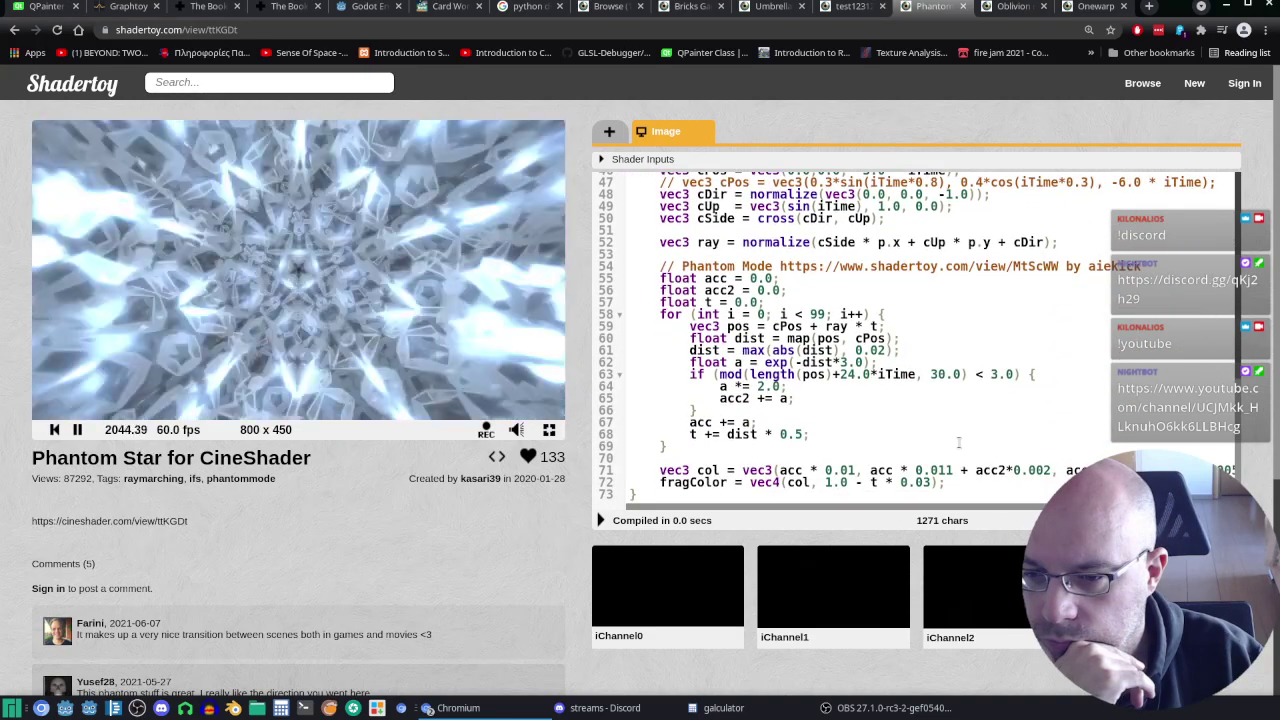
{"action": "scroll", "coordinate": [960, 289], "scroll_direction": "up", "scroll_amount": 1}
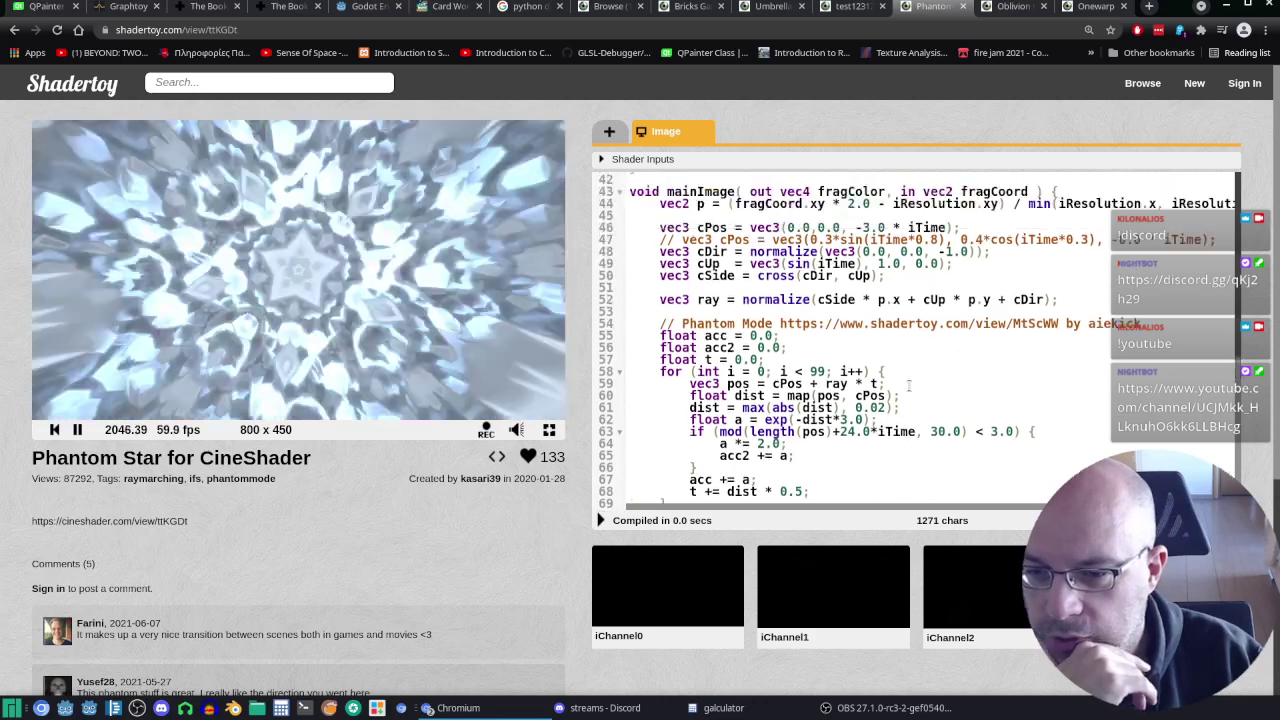
{"action": "scroll", "coordinate": [812, 386], "scroll_direction": "up", "scroll_amount": 1}
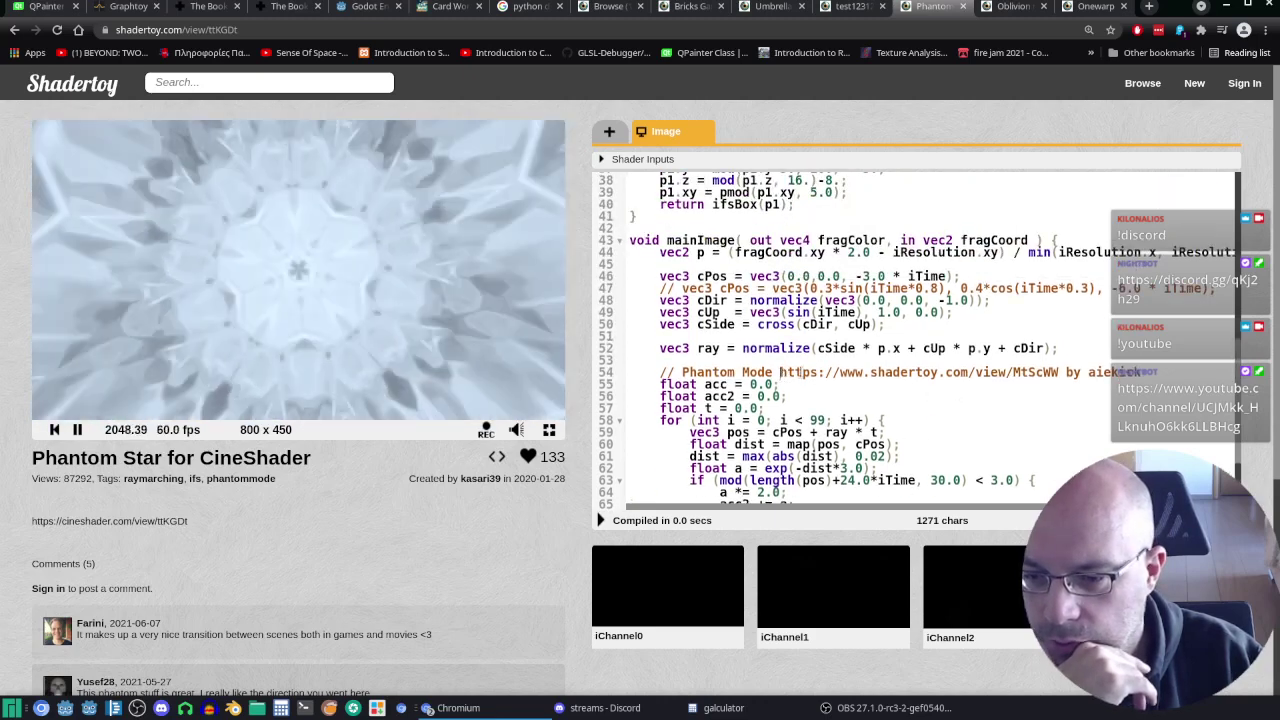
Step: Copy the MtScWW Phantom Mode link from the line 54 comment
{"action": "left_click_drag", "start_coordinate": [781, 372], "coordinate": [1058, 372]}
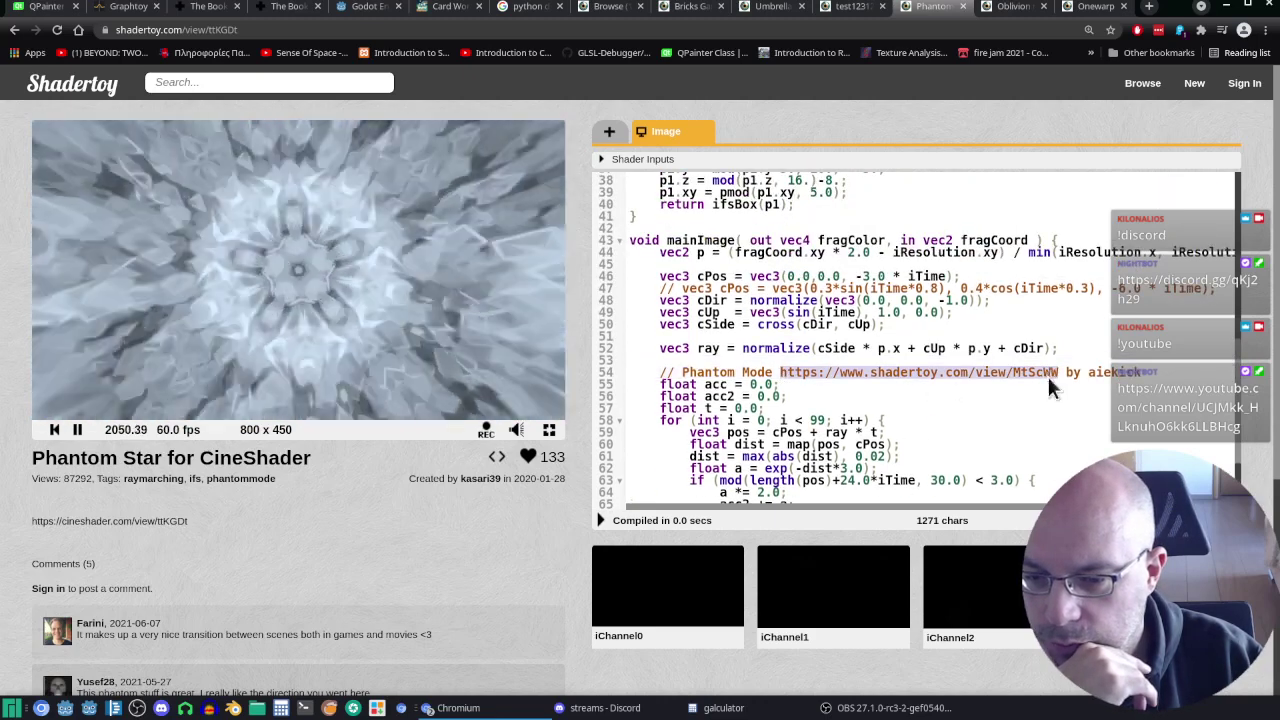
{"action": "right_click", "coordinate": [1047, 378]}
{"action": "left_click", "coordinate": [1104, 406]}
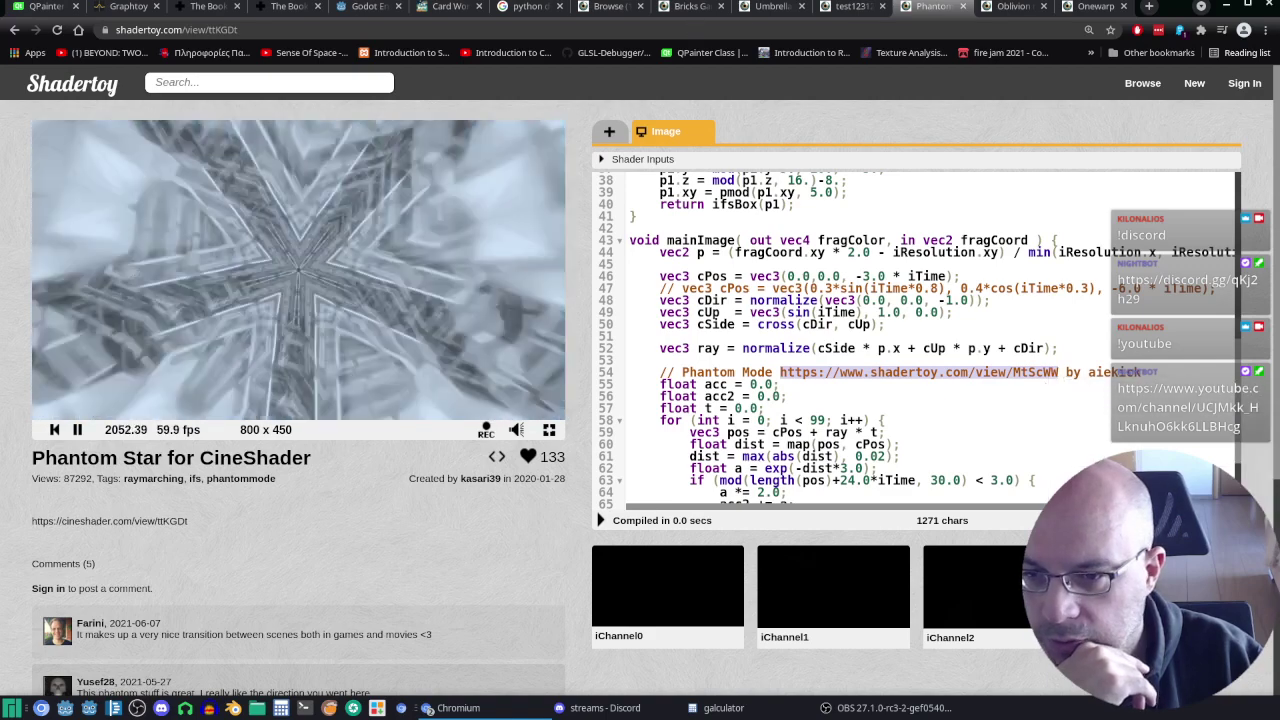
{"action": "left_click", "coordinate": [1015, 7]}
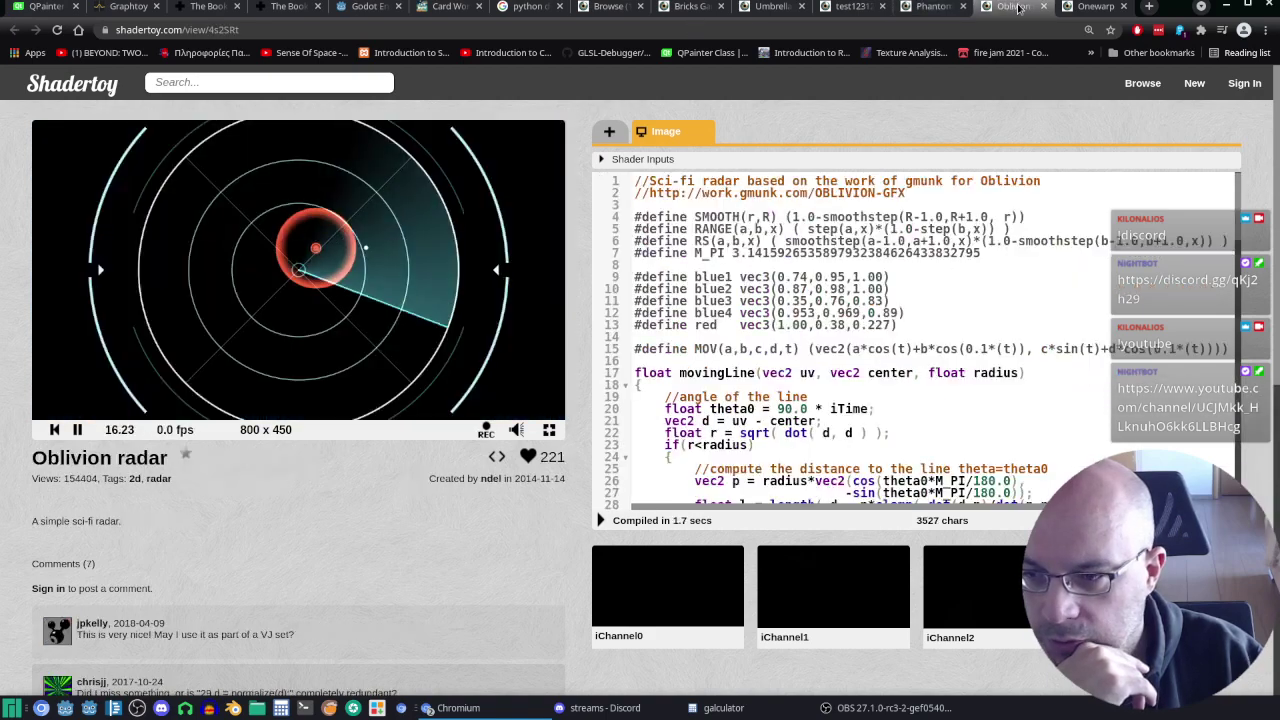
Step: Load the copied MtScWW link in a new Chromium tab to open Phantom Mode
{"action": "left_click", "coordinate": [1148, 7]}
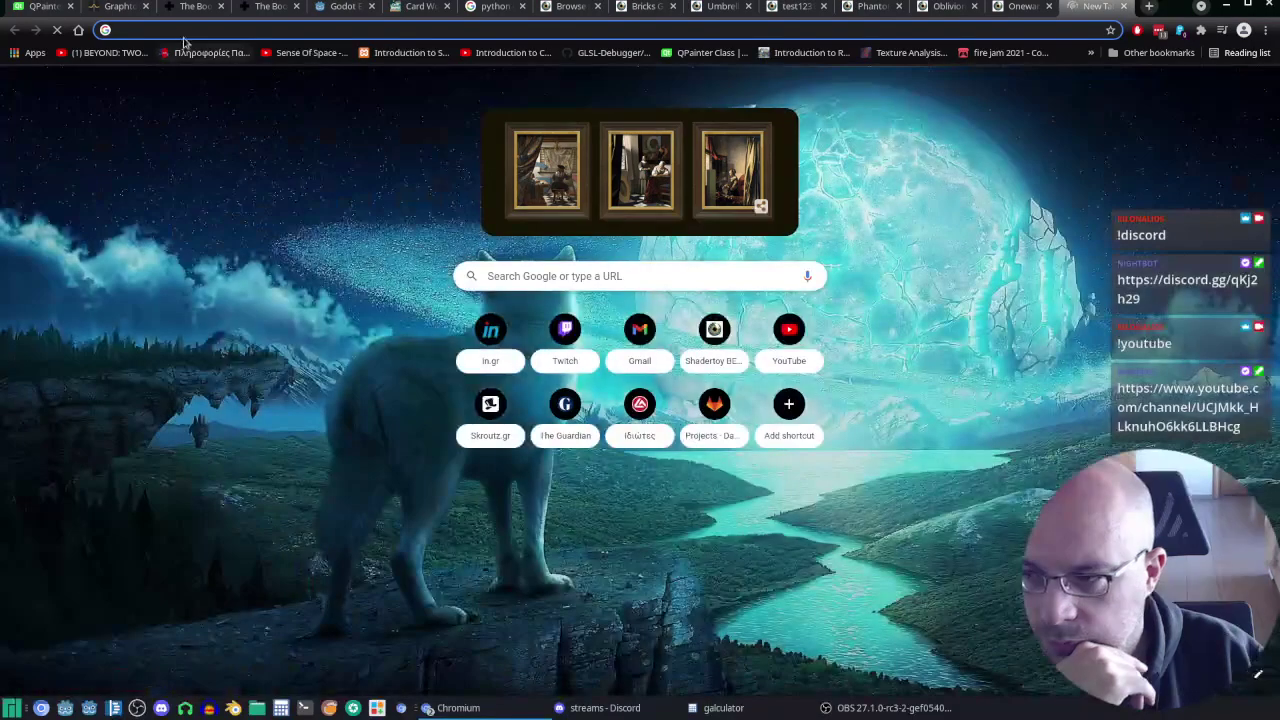
{"action": "right_click", "coordinate": [173, 30]}
{"action": "left_click", "coordinate": [353, 119]}
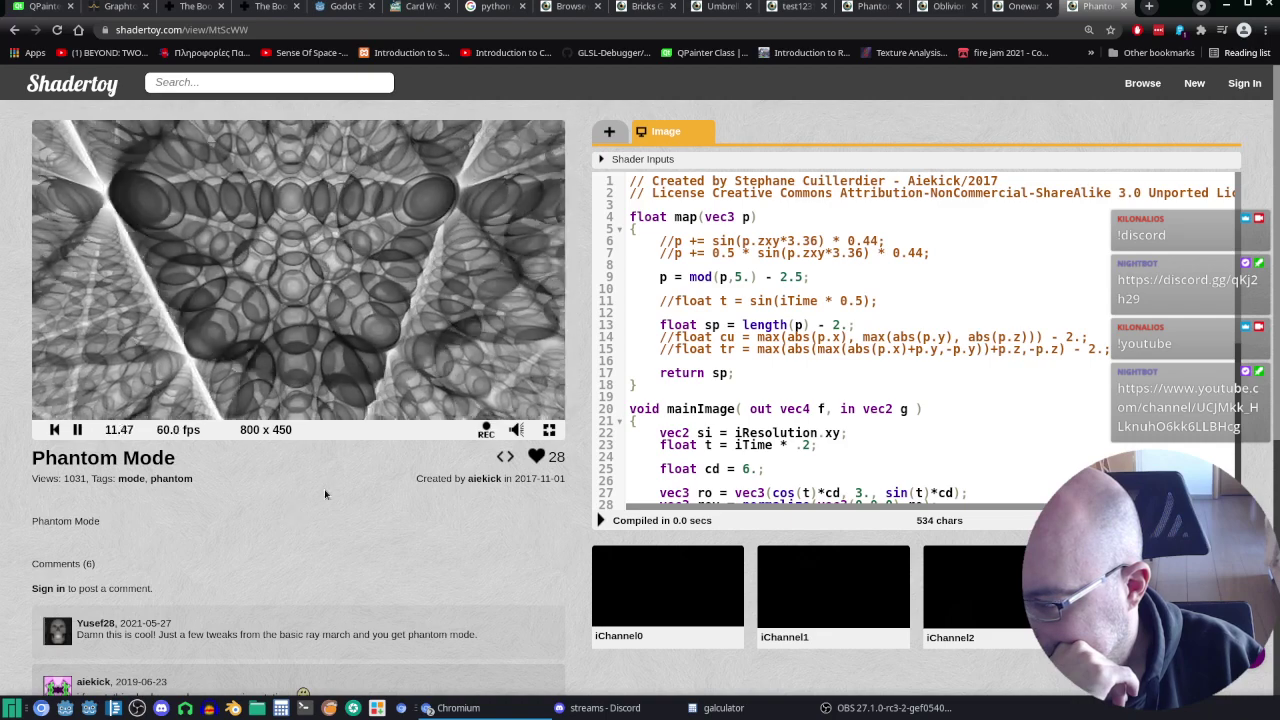
Step: Inspect the Phantom Mode raymarch loop, which adds 0.005 per step with s = max(abs(s), 0.02)
{"action": "scroll", "coordinate": [942, 314], "scroll_direction": "down", "scroll_amount": 1}
{"action": "scroll", "coordinate": [945, 320], "scroll_direction": "down", "scroll_amount": 3}
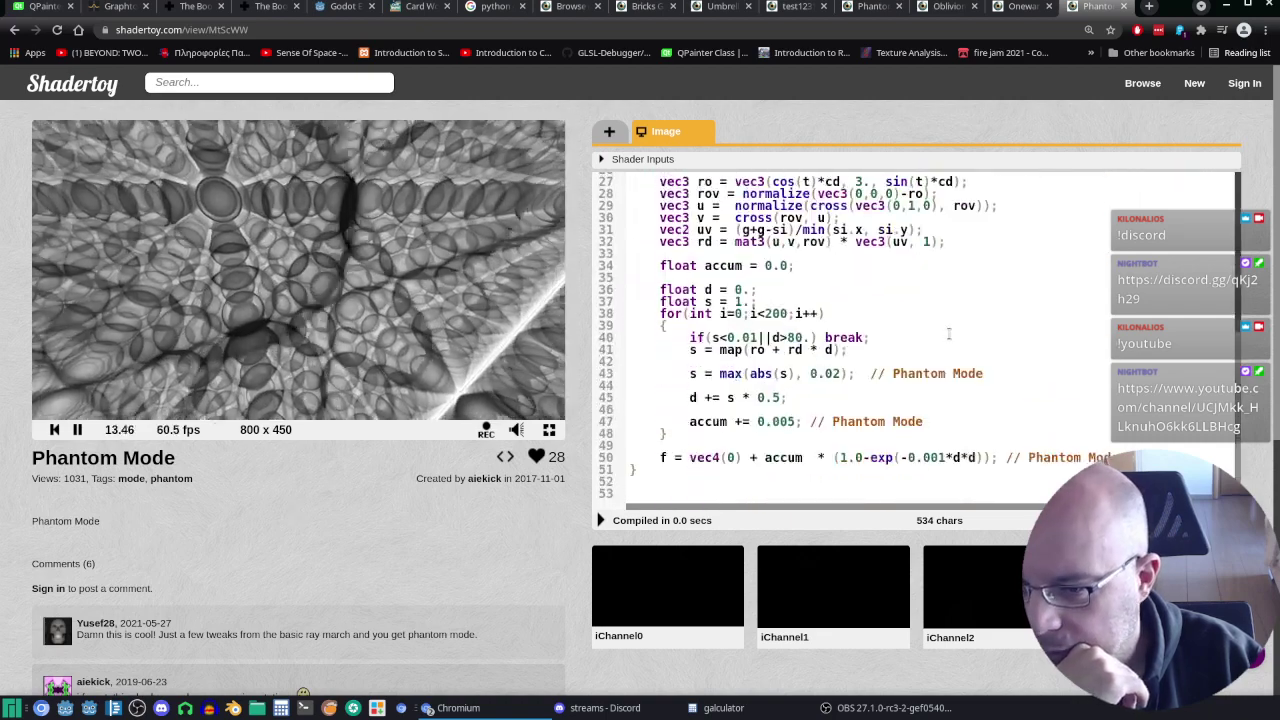
{"action": "scroll", "coordinate": [949, 334], "scroll_direction": "up", "scroll_amount": 1}
{"action": "scroll", "coordinate": [949, 336], "scroll_direction": "down", "scroll_amount": 1}
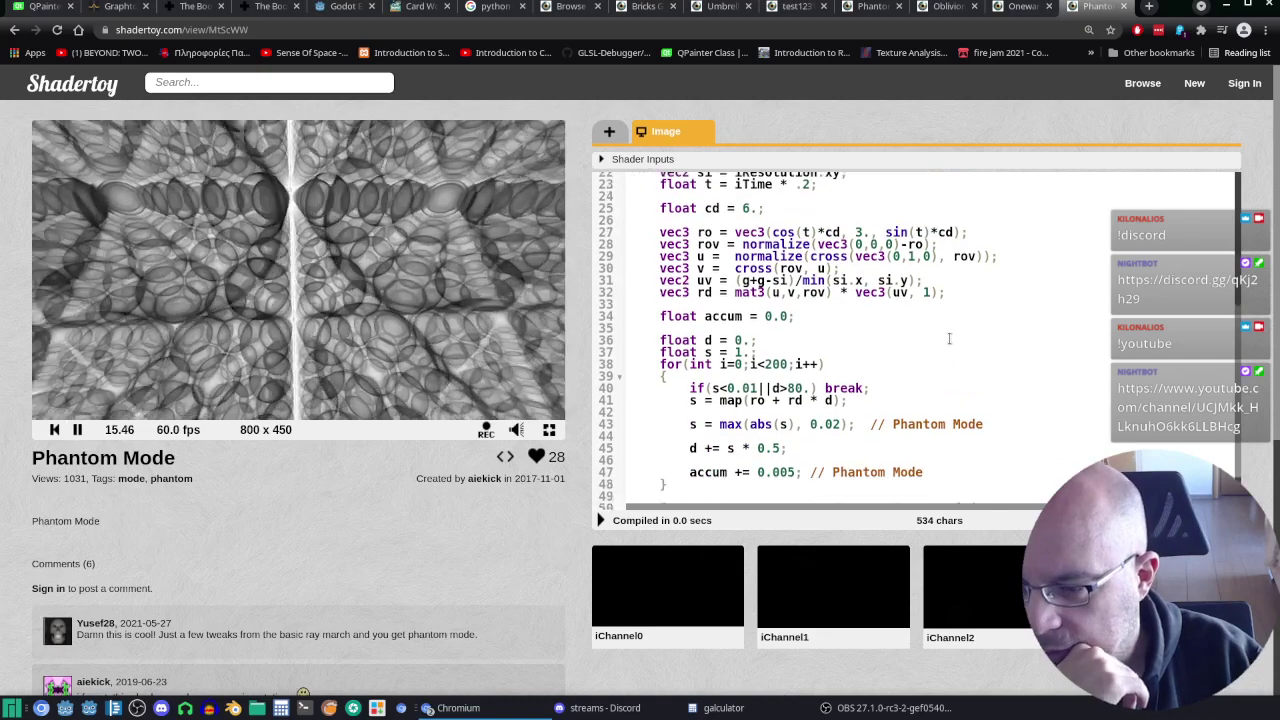
{"action": "scroll", "coordinate": [949, 338], "scroll_direction": "up", "scroll_amount": 1}
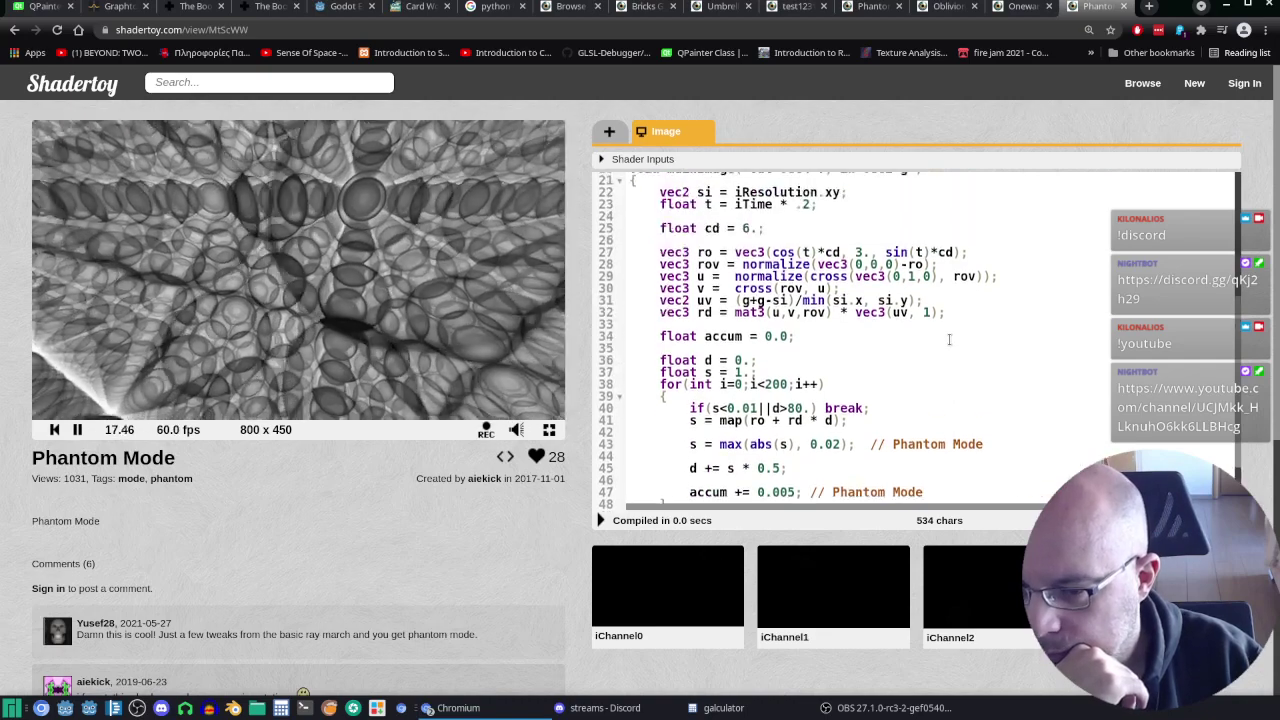
{"action": "scroll", "coordinate": [949, 338], "scroll_direction": "down", "scroll_amount": 1}
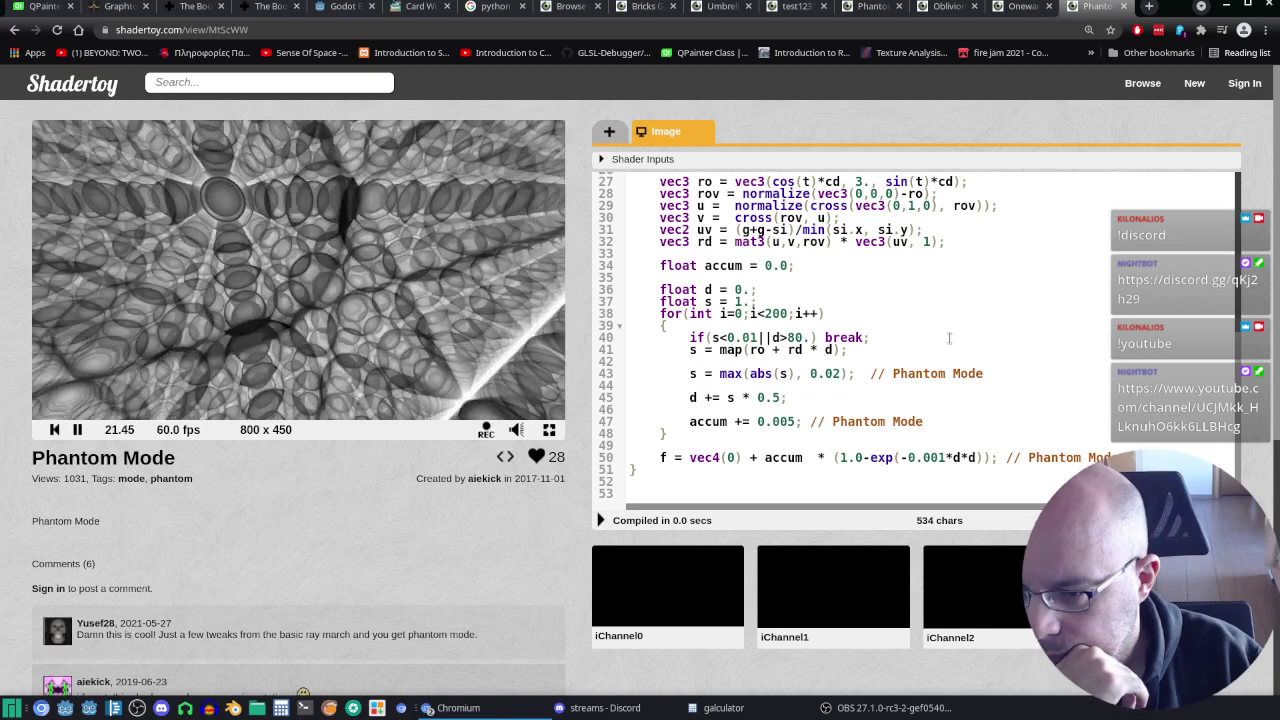
{"action": "scroll", "coordinate": [949, 338], "scroll_direction": "up", "scroll_amount": 1}
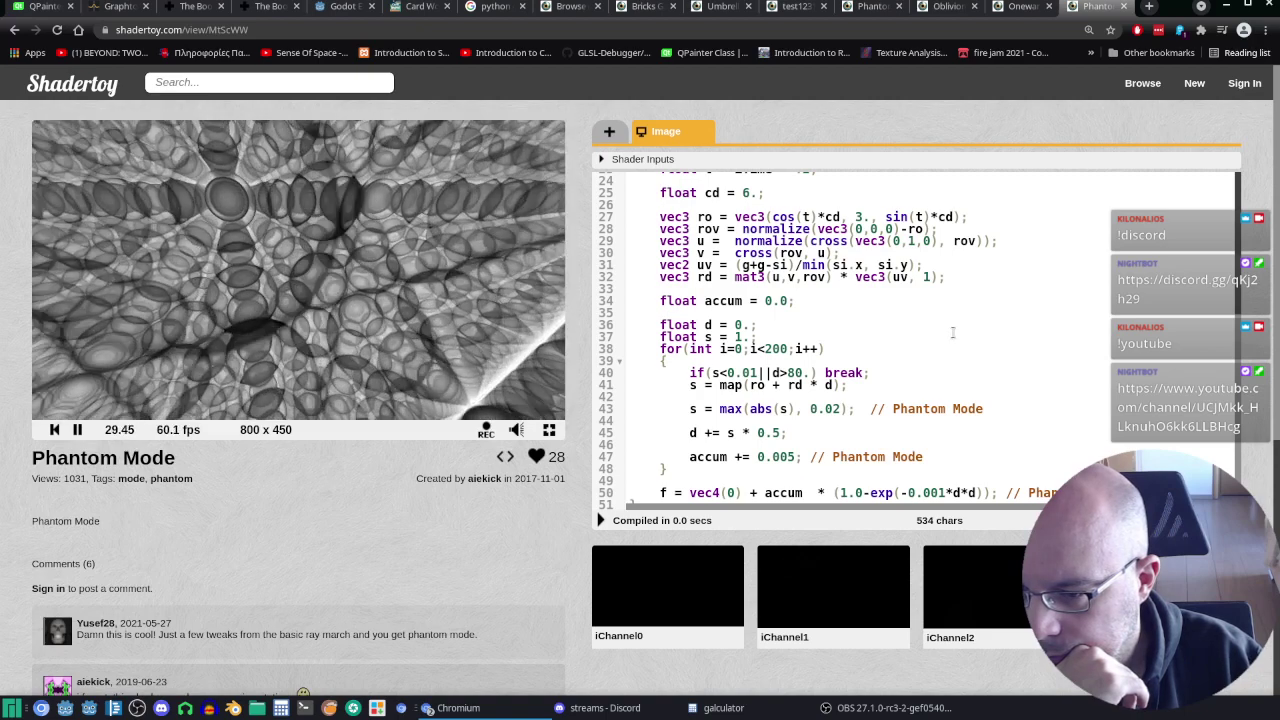
Step: Move the Phantom Mode tab beside Phantom Star and return to the Phantom Star page
{"action": "left_click", "coordinate": [1020, 8]}
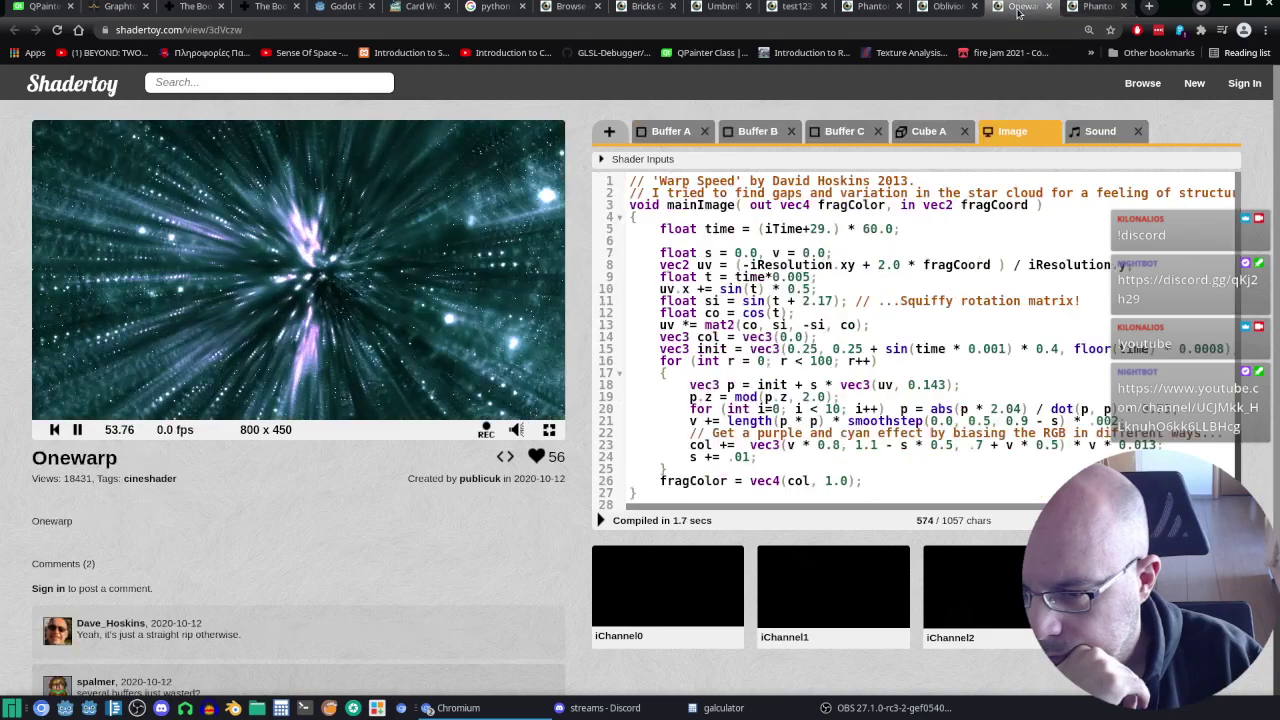
{"action": "left_click", "coordinate": [945, 8]}
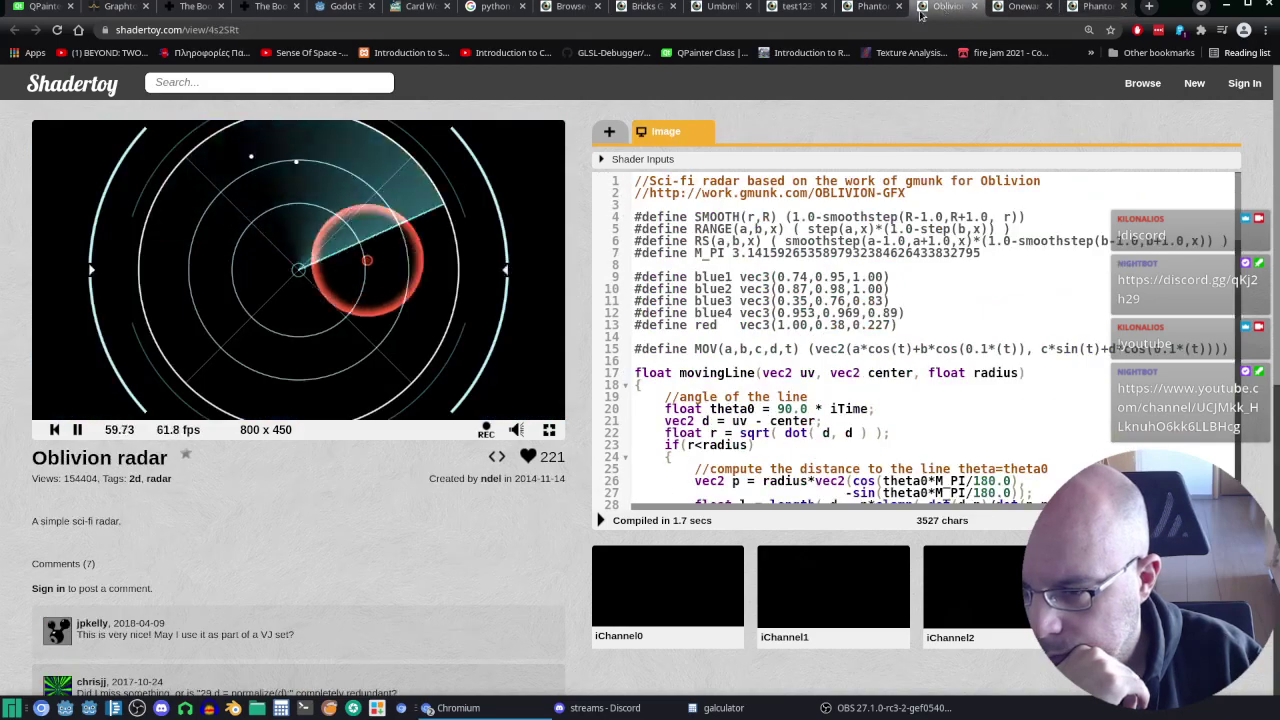
{"action": "left_click", "coordinate": [870, 8]}
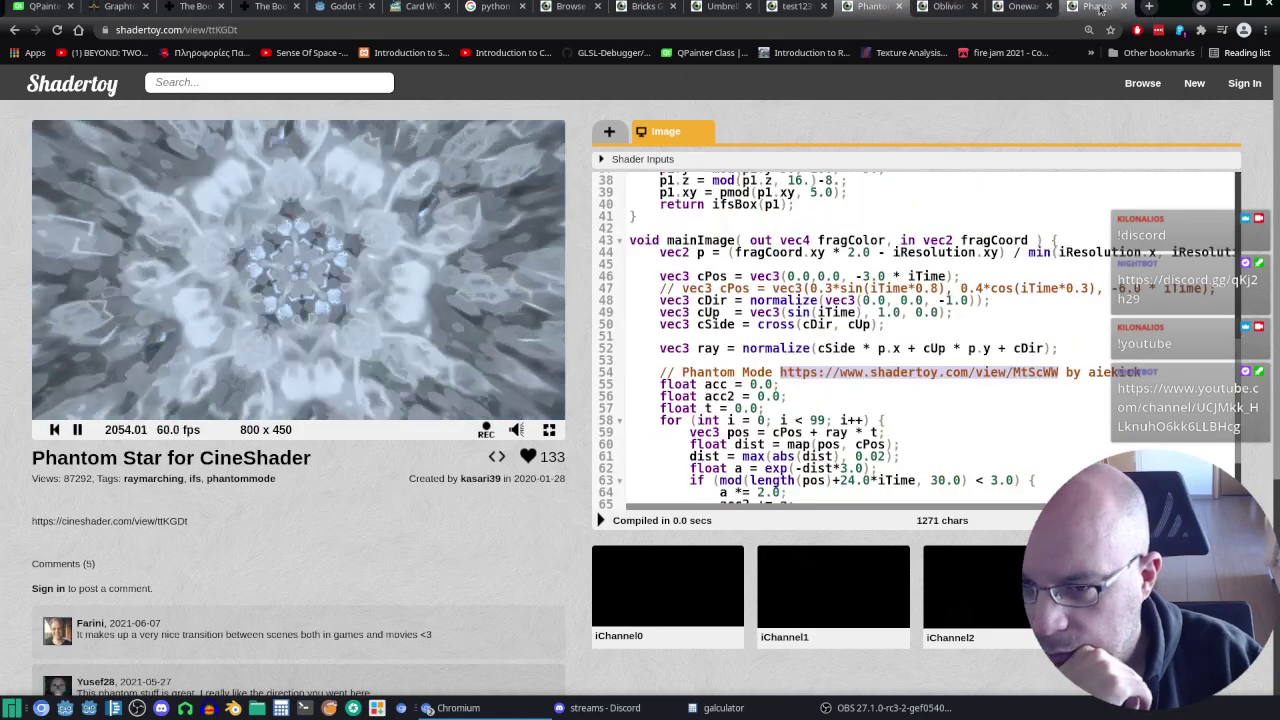
{"action": "left_click_drag", "start_coordinate": [1100, 8], "coordinate": [945, 8]}
{"action": "left_click", "coordinate": [870, 8]}
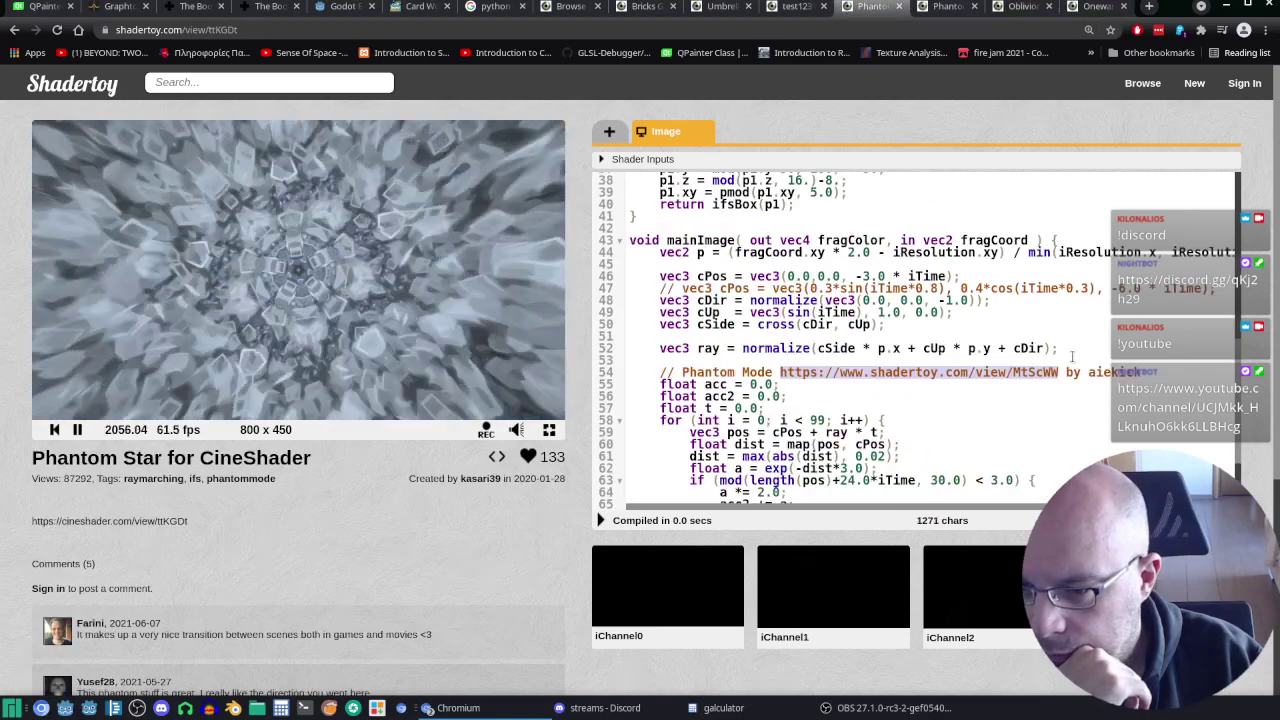
Step: Select and copy all of the Phantom Star for CineShader code from the first line
{"action": "scroll", "coordinate": [1071, 357], "scroll_direction": "down", "scroll_amount": 2}
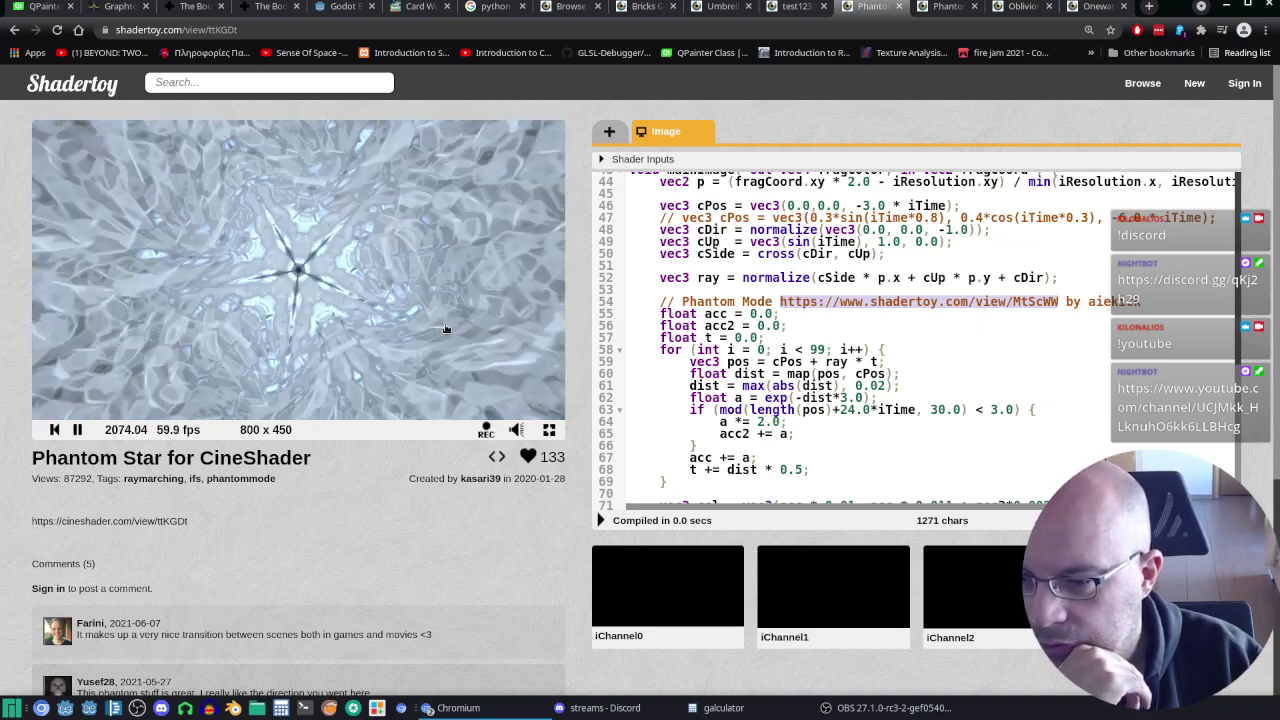
{"action": "scroll", "coordinate": [911, 390], "scroll_direction": "up", "scroll_amount": 1}
{"action": "scroll", "coordinate": [920, 395], "scroll_direction": "up", "scroll_amount": 3}
{"action": "scroll", "coordinate": [940, 405], "scroll_direction": "up", "scroll_amount": 4}
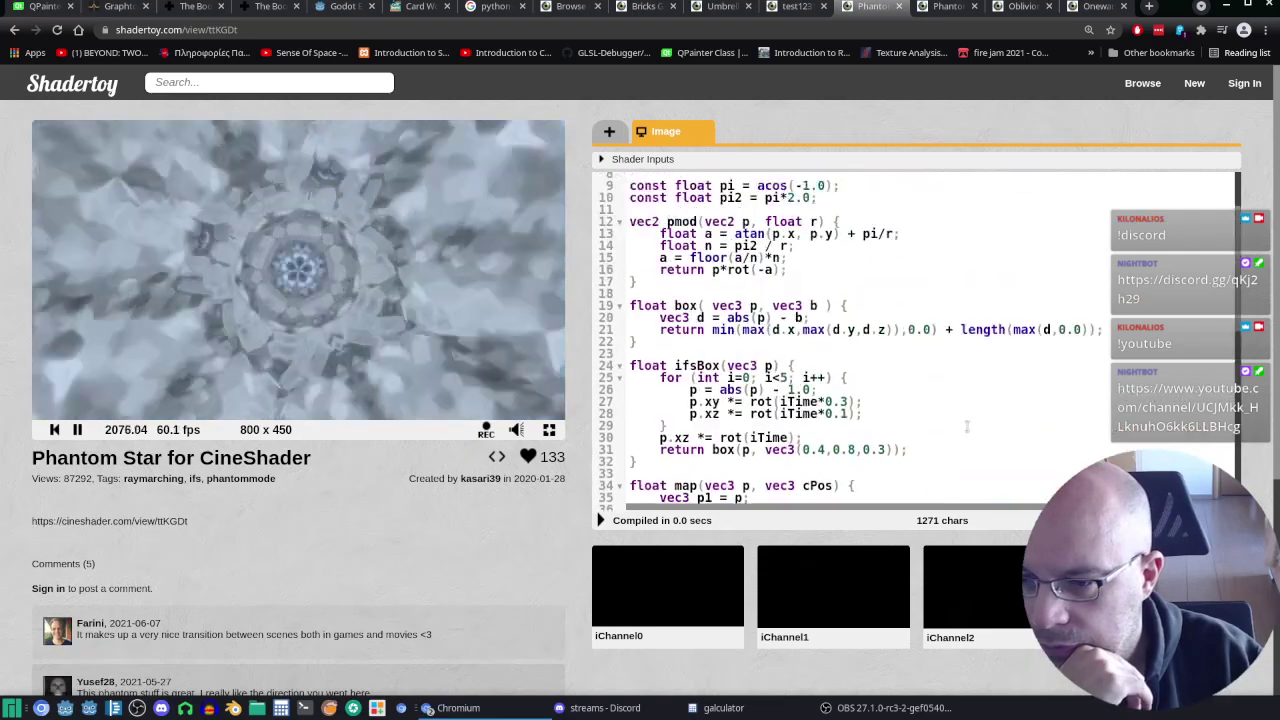
{"action": "scroll", "coordinate": [968, 422], "scroll_direction": "up", "scroll_amount": 2}
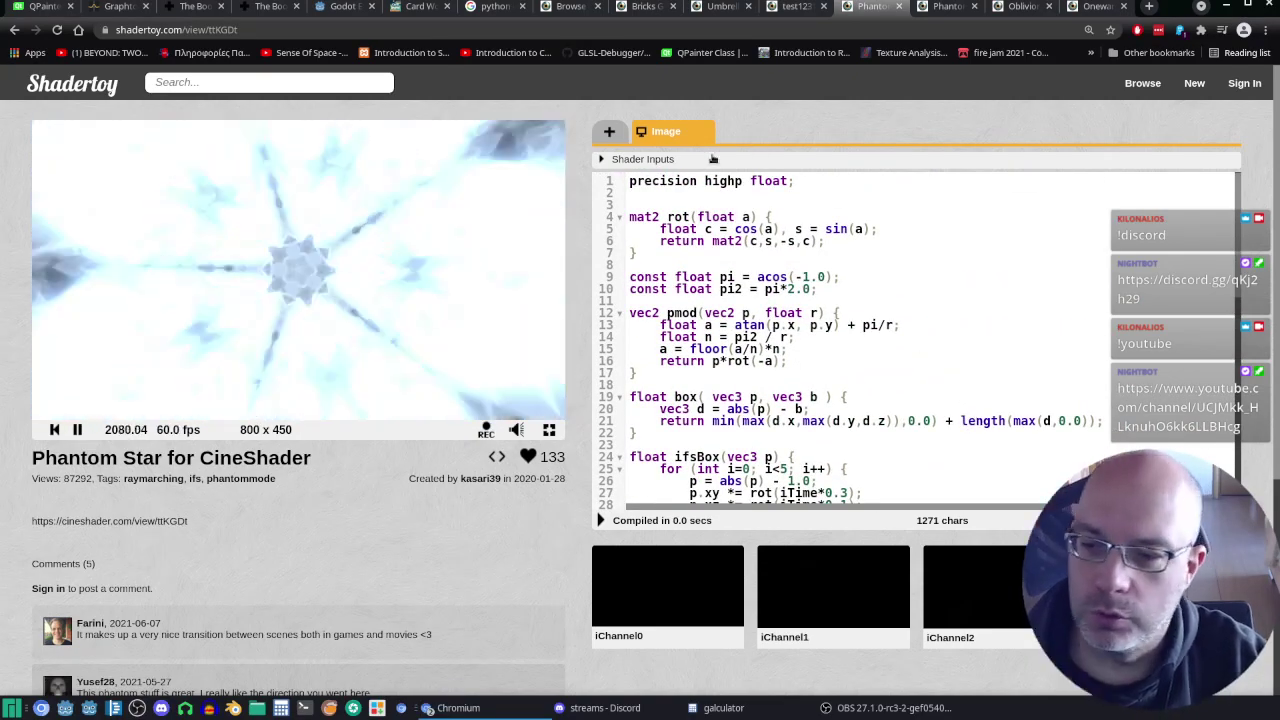
{"action": "left_click_drag", "start_coordinate": [630, 181], "coordinate": [1071, 365]}
{"action": "scroll", "coordinate": [1071, 365], "scroll_direction": "down", "scroll_amount": 10}
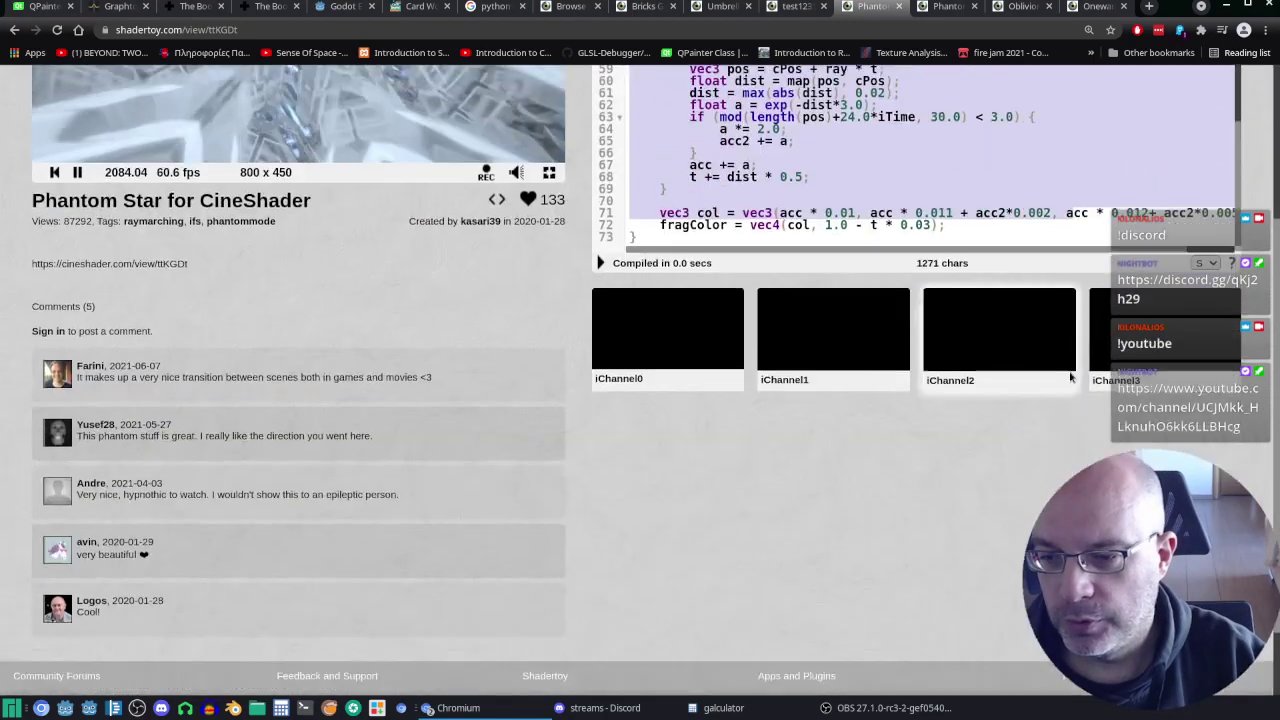
{"action": "scroll", "coordinate": [1070, 376], "scroll_direction": "down", "scroll_amount": 1}
{"action": "right_click", "coordinate": [778, 151]}
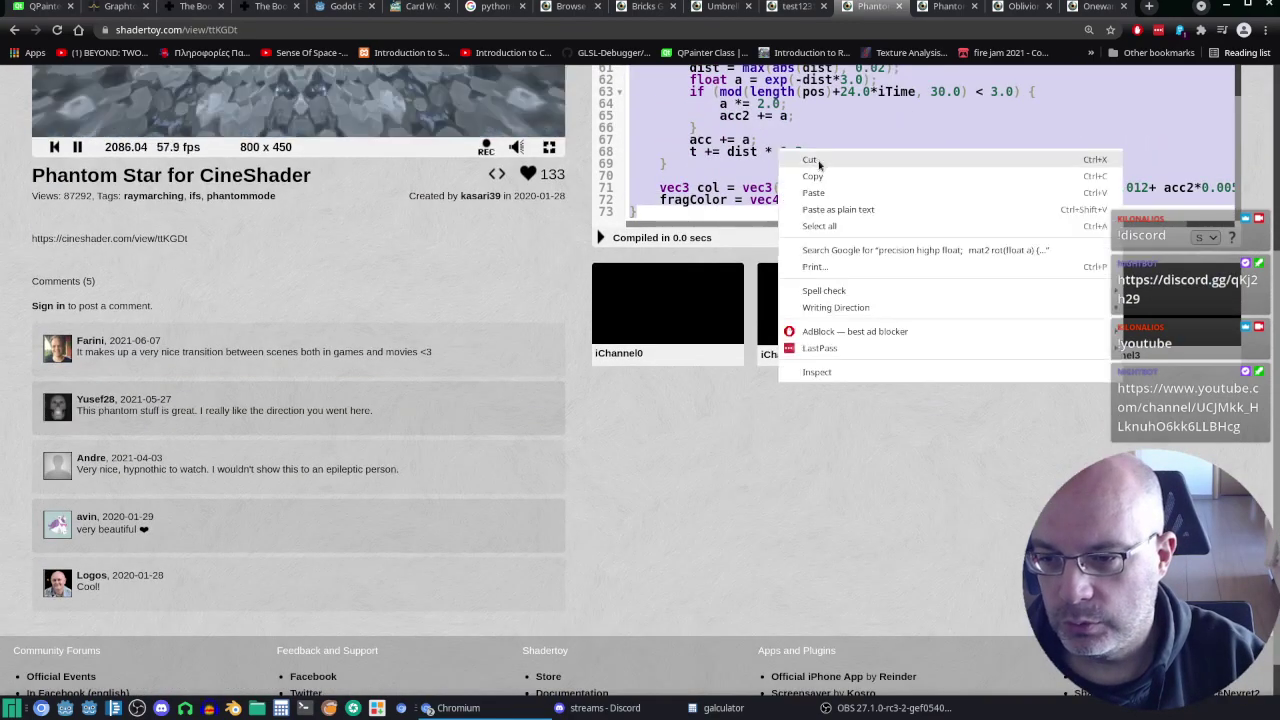
{"action": "left_click", "coordinate": [813, 176]}
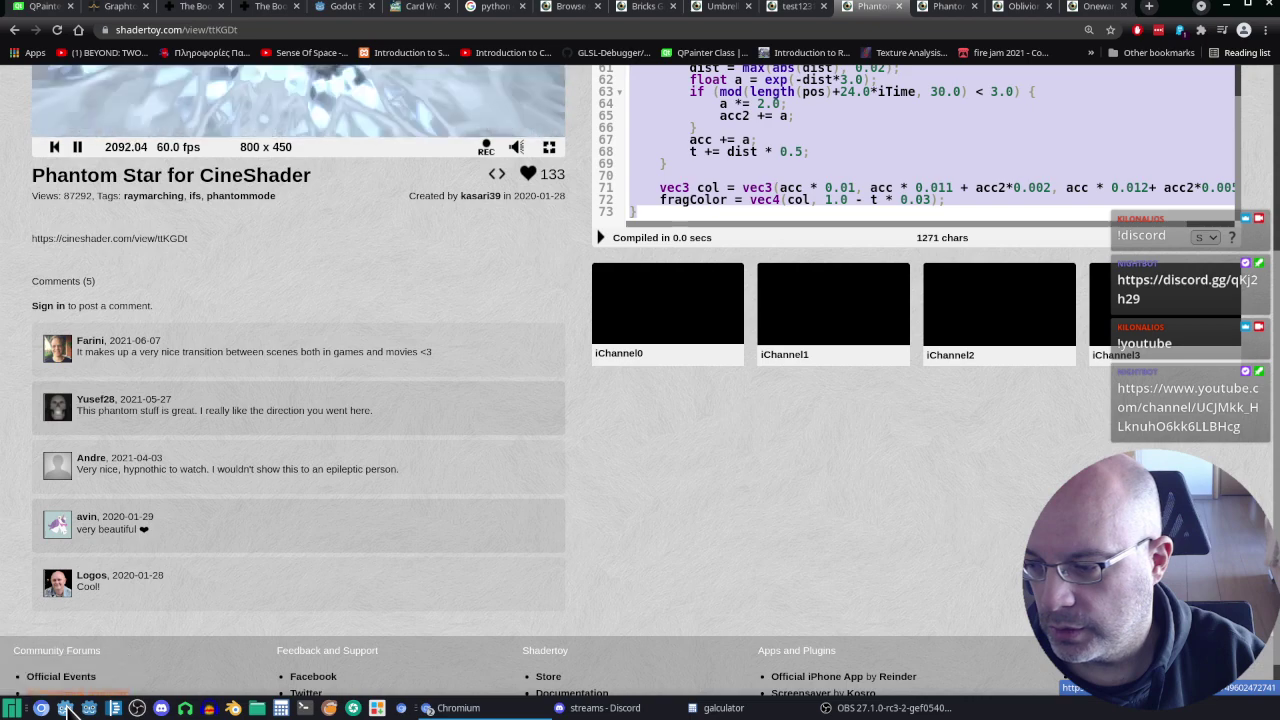
Step: Launch the Godot Project Manager, start a new project and browse to the MEGA godot folder
{"action": "left_click", "coordinate": [66, 708]}
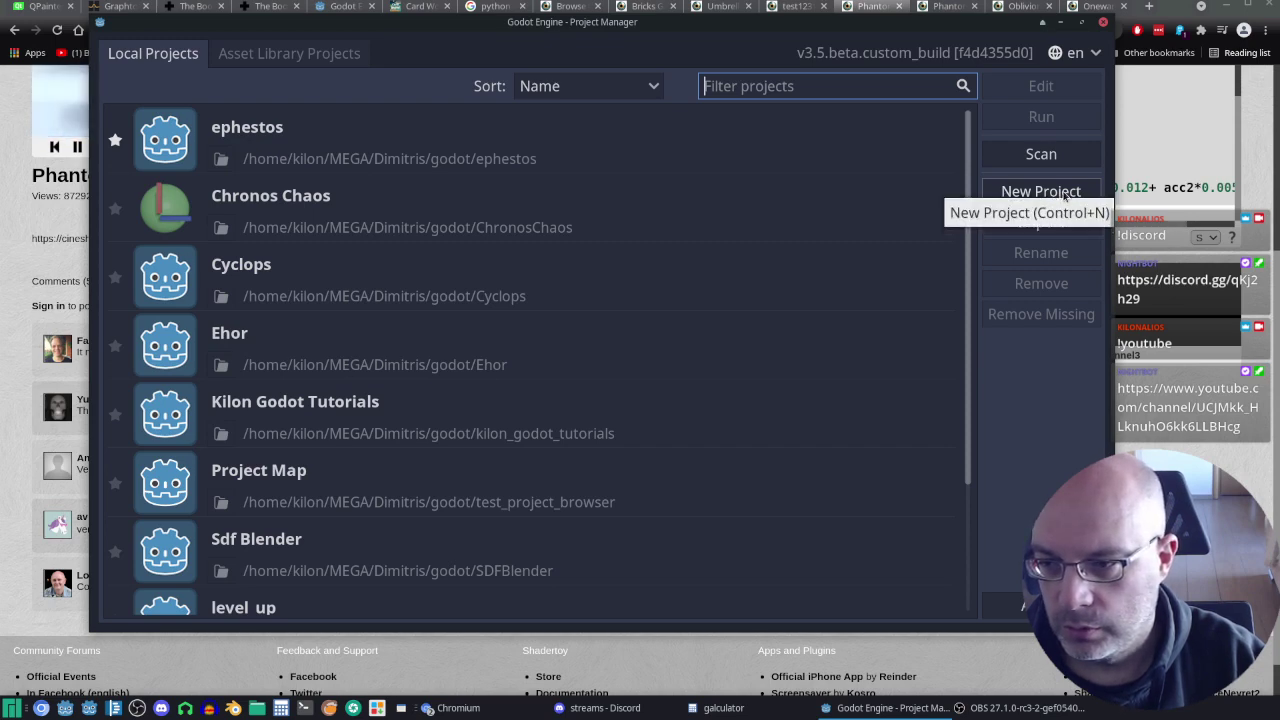
{"action": "left_click", "coordinate": [1064, 196]}
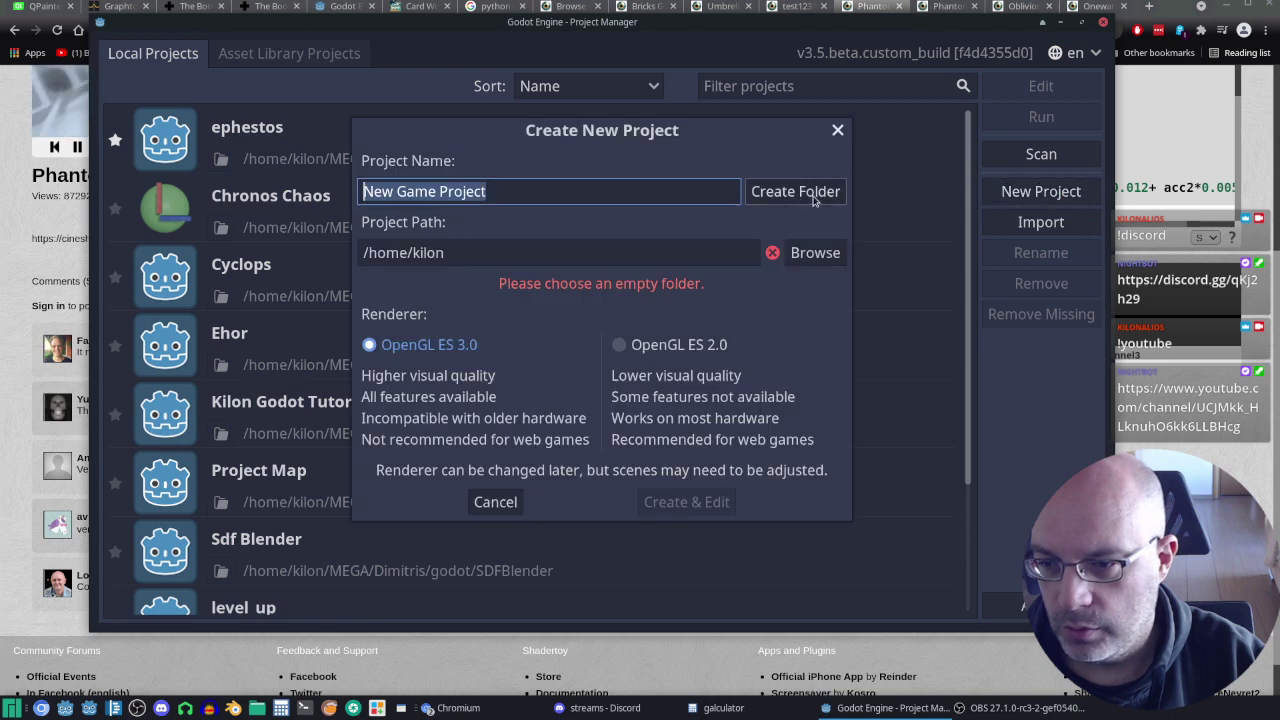
{"action": "left_click", "coordinate": [826, 248]}
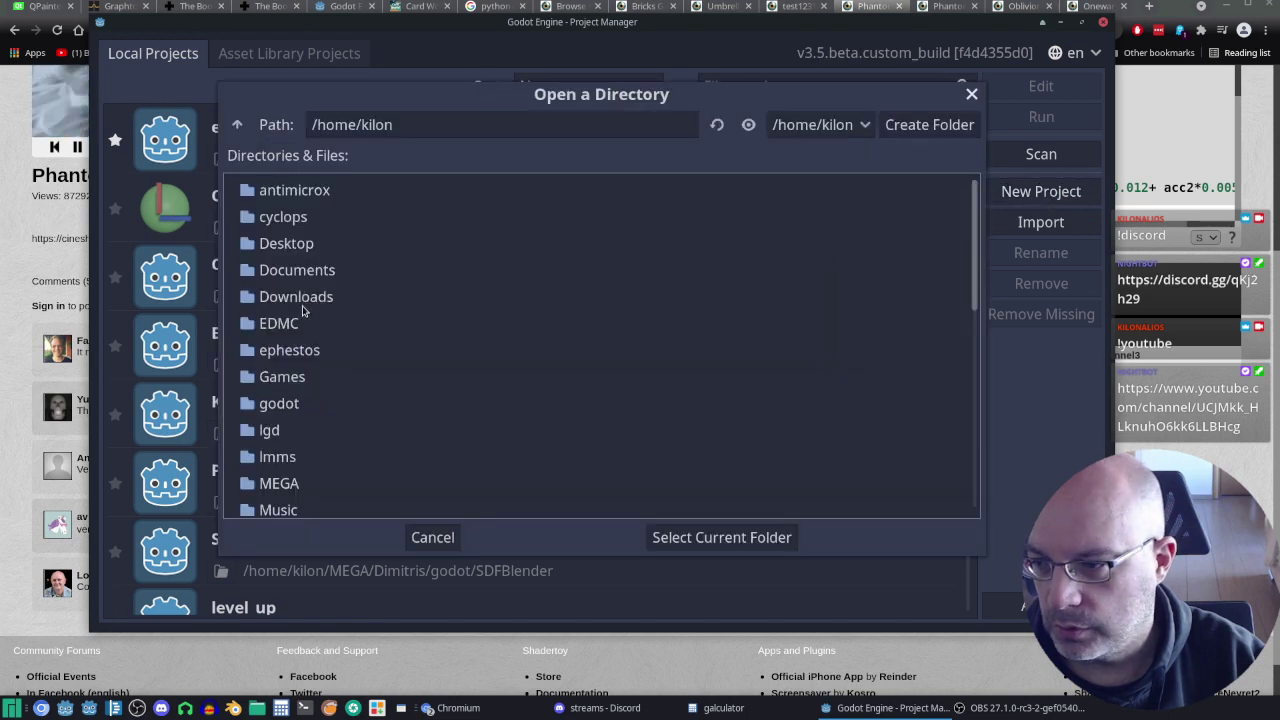
{"action": "scroll", "coordinate": [372, 367], "scroll_direction": "down", "scroll_amount": 2}
{"action": "scroll", "coordinate": [372, 385], "scroll_direction": "down", "scroll_amount": 5}
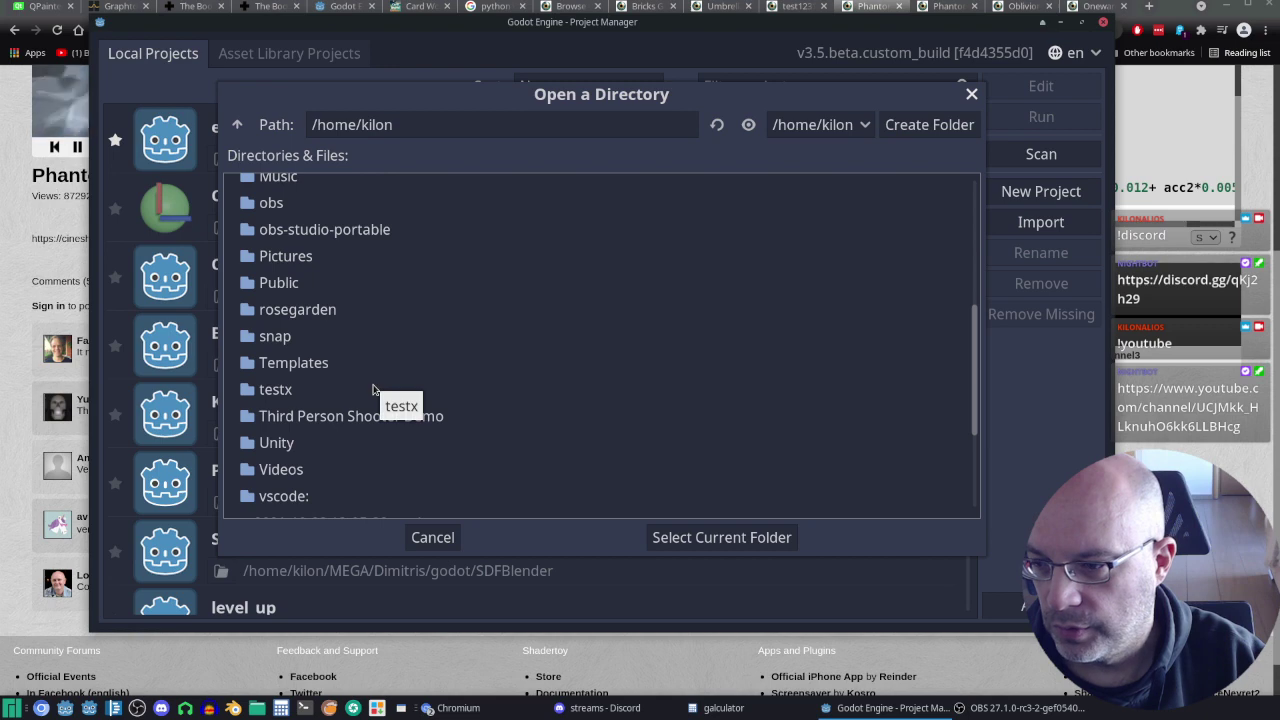
{"action": "scroll", "coordinate": [371, 385], "scroll_direction": "up", "scroll_amount": 3}
{"action": "scroll", "coordinate": [360, 382], "scroll_direction": "up", "scroll_amount": 2}
{"action": "double_click", "coordinate": [294, 274]}
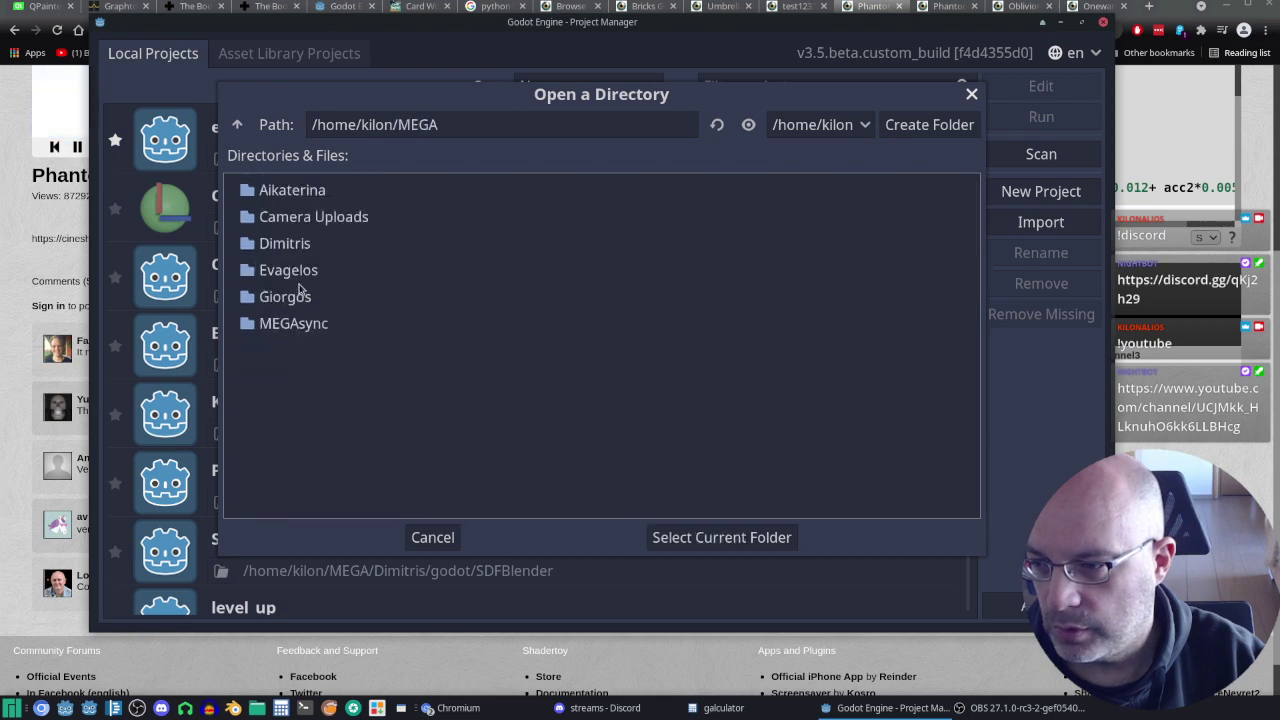
{"action": "double_click", "coordinate": [318, 247]}
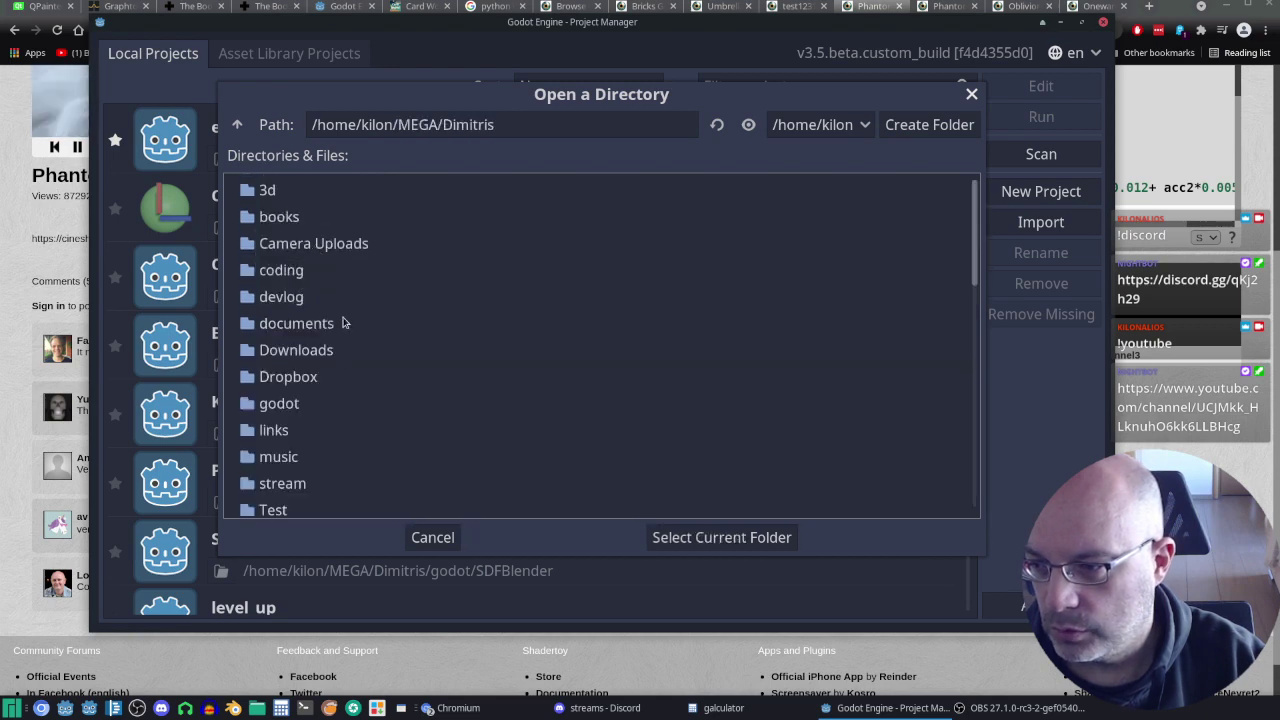
{"action": "double_click", "coordinate": [308, 401]}
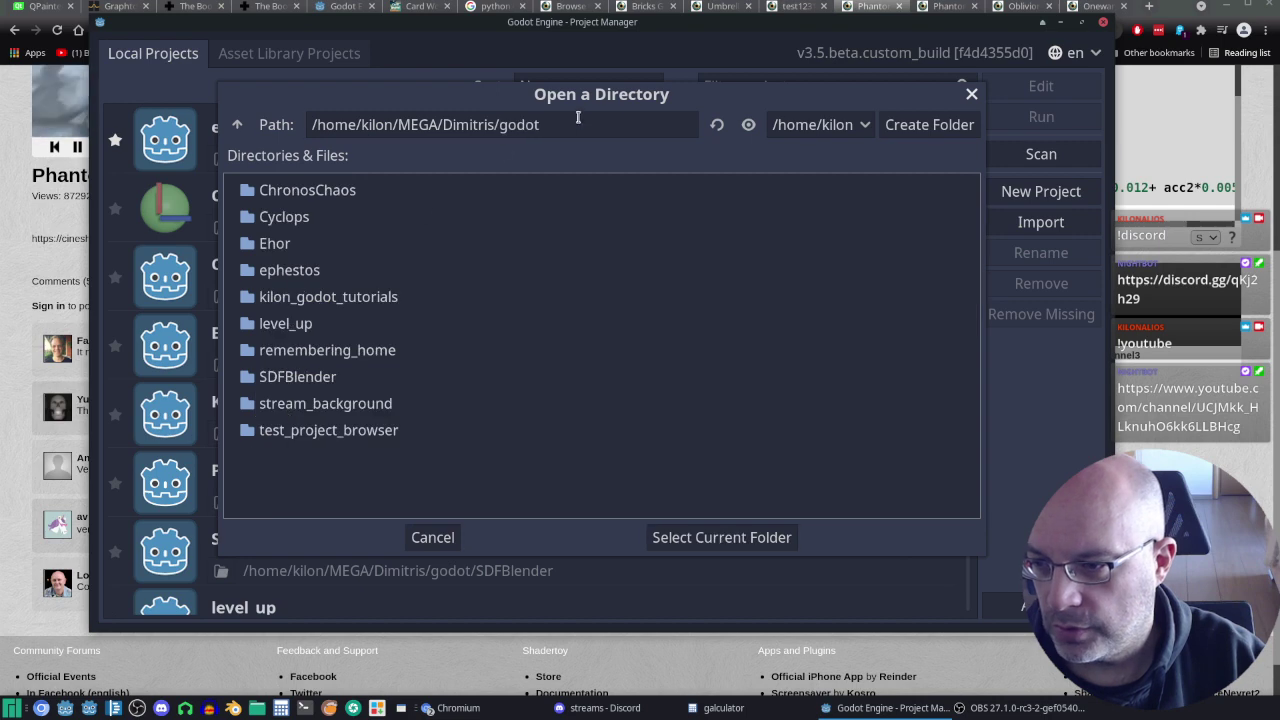
Step: Create a custom_shader_tutorial folder inside godot and use it as the project location
{"action": "left_click", "coordinate": [577, 124]}
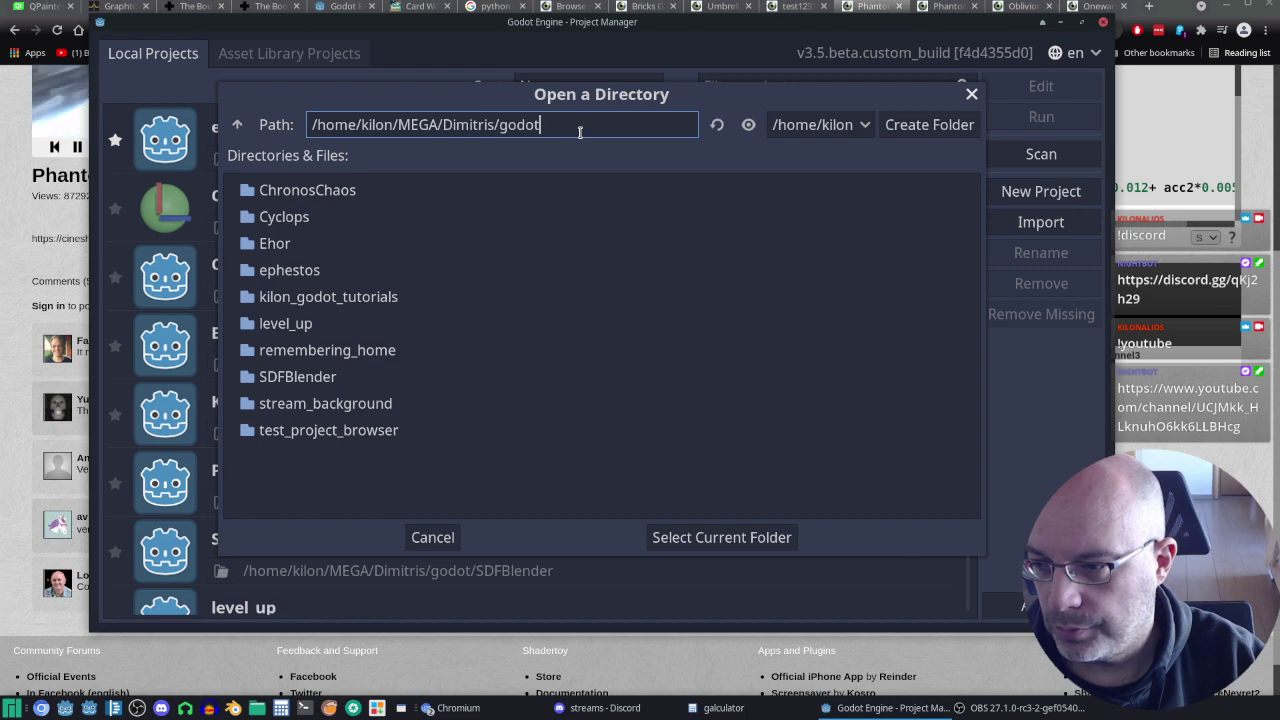
{"action": "type", "text": "/"}
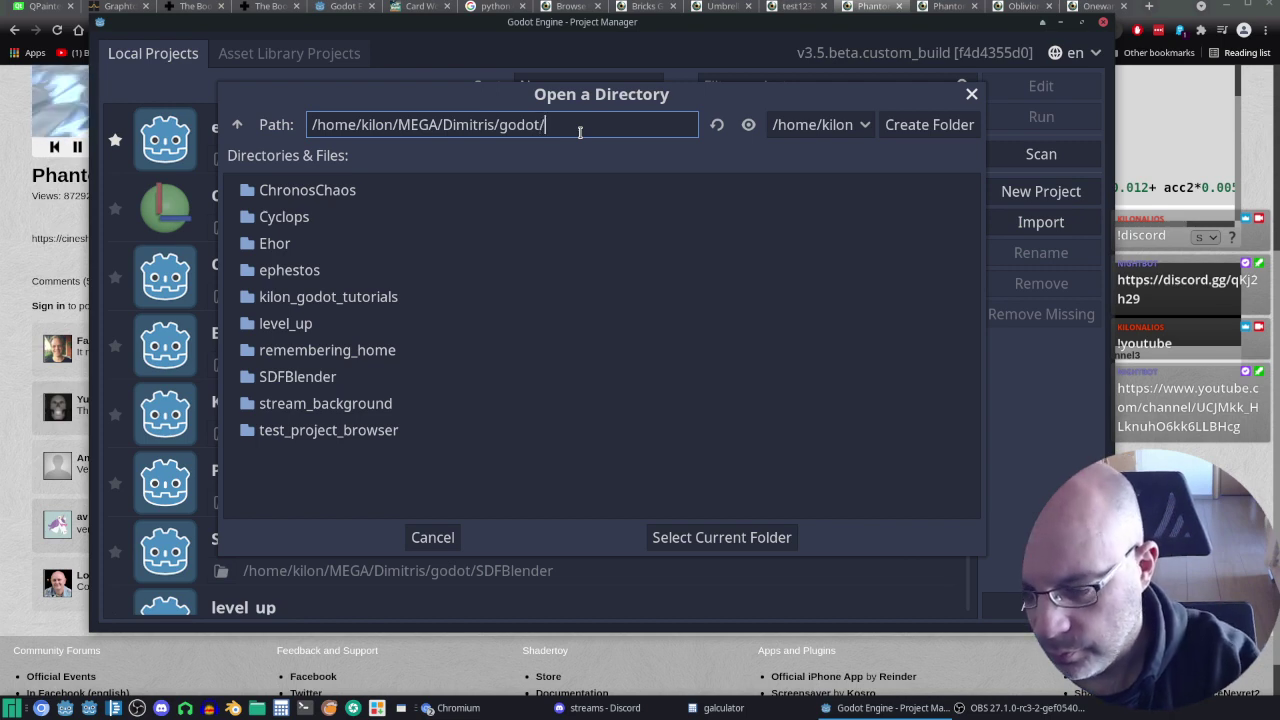
{"action": "type", "text": "shade"}
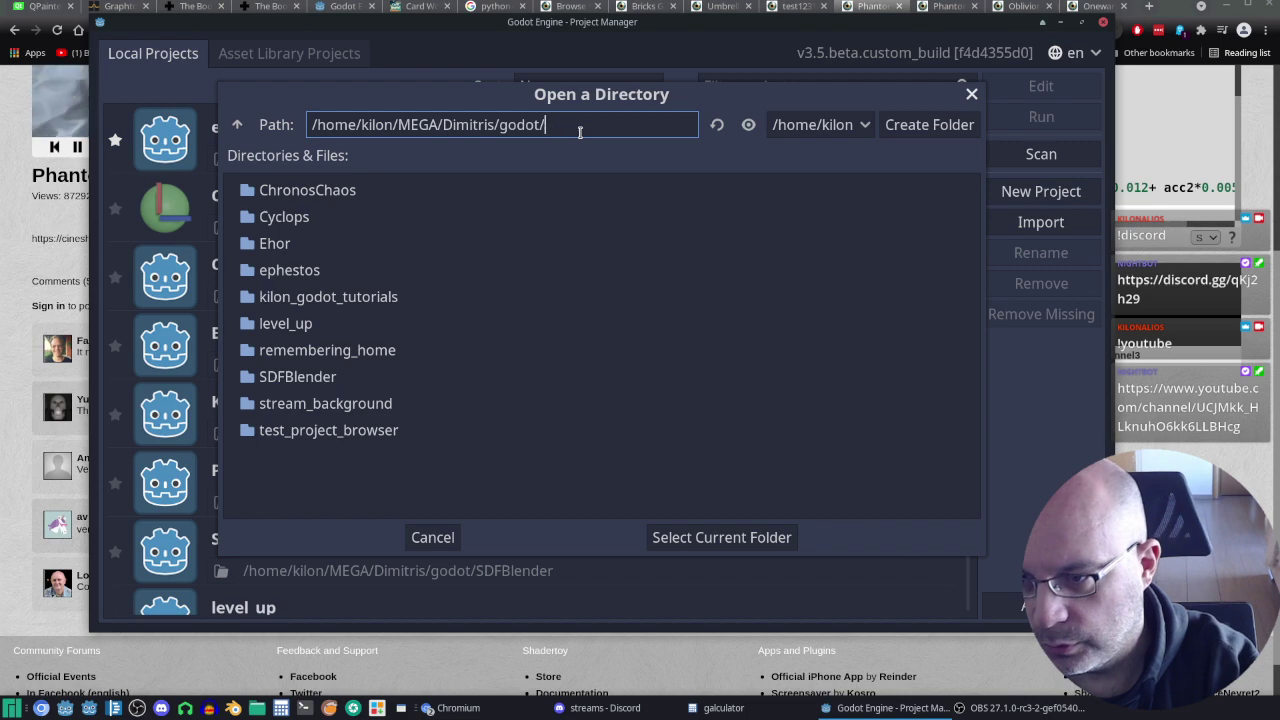
{"action": "type", "text": "custom"}
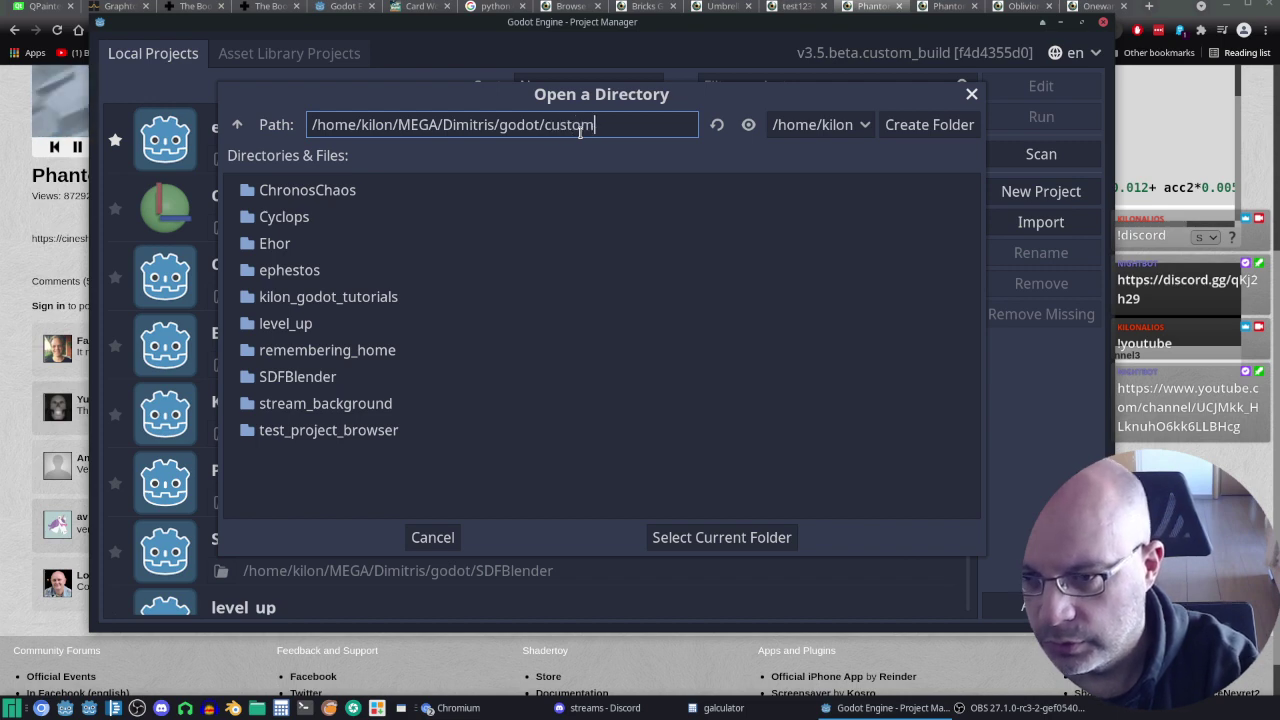
{"action": "key", "text": "BackSpace"}
{"action": "key", "text": "BackSpace"}
{"action": "key", "text": "BackSpace"}
{"action": "key", "text": "BackSpace"}
{"action": "key", "text": "BackSpace"}
{"action": "key", "text": "BackSpace"}
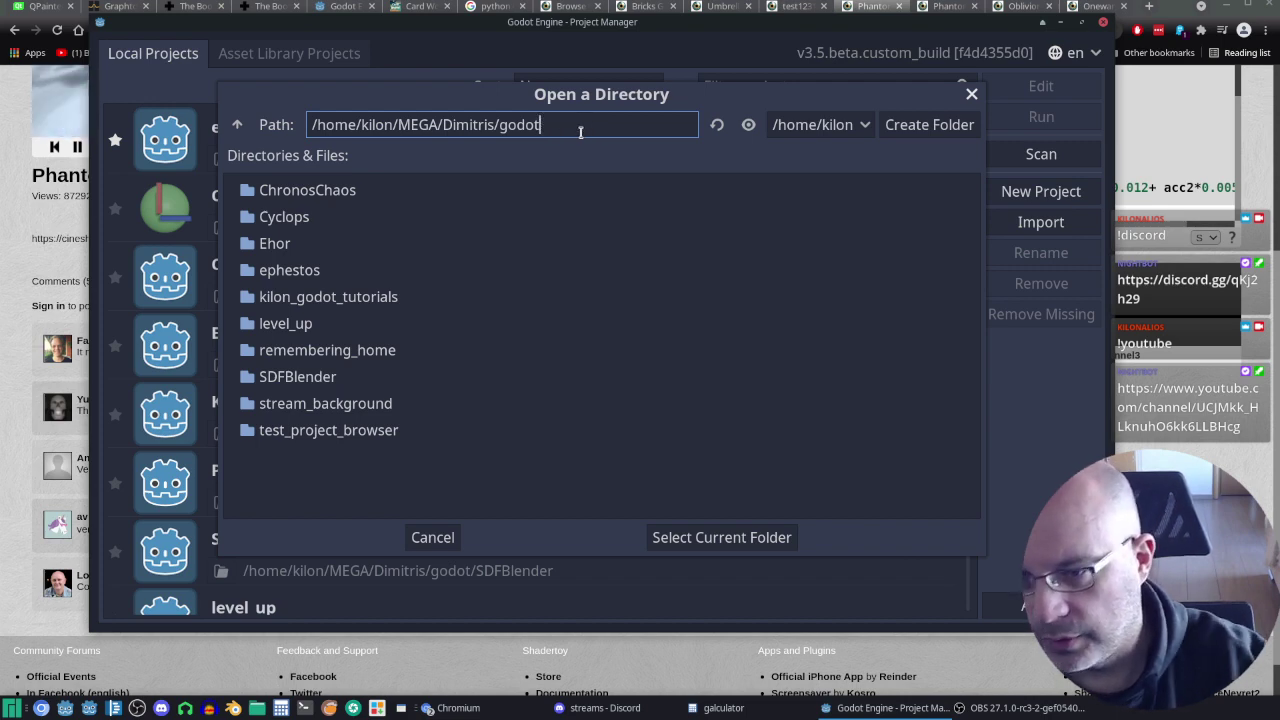
{"action": "left_click", "coordinate": [929, 125]}
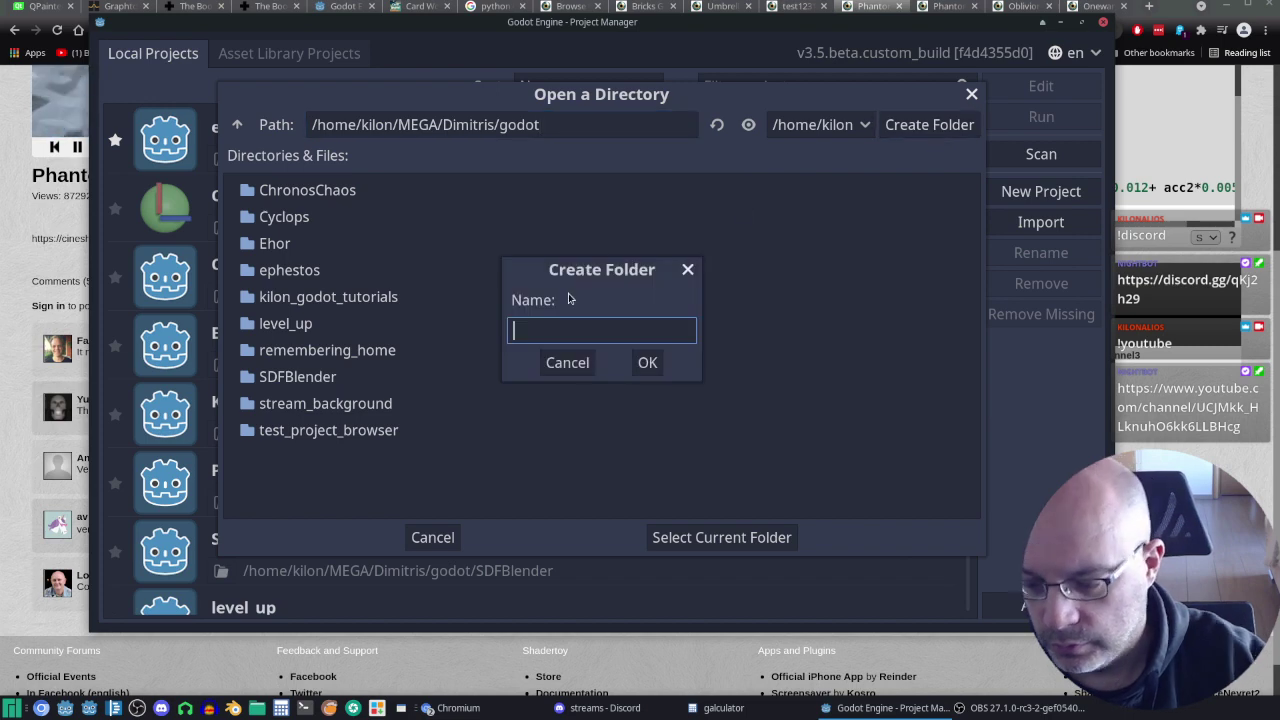
{"action": "type", "text": "custom_s"}
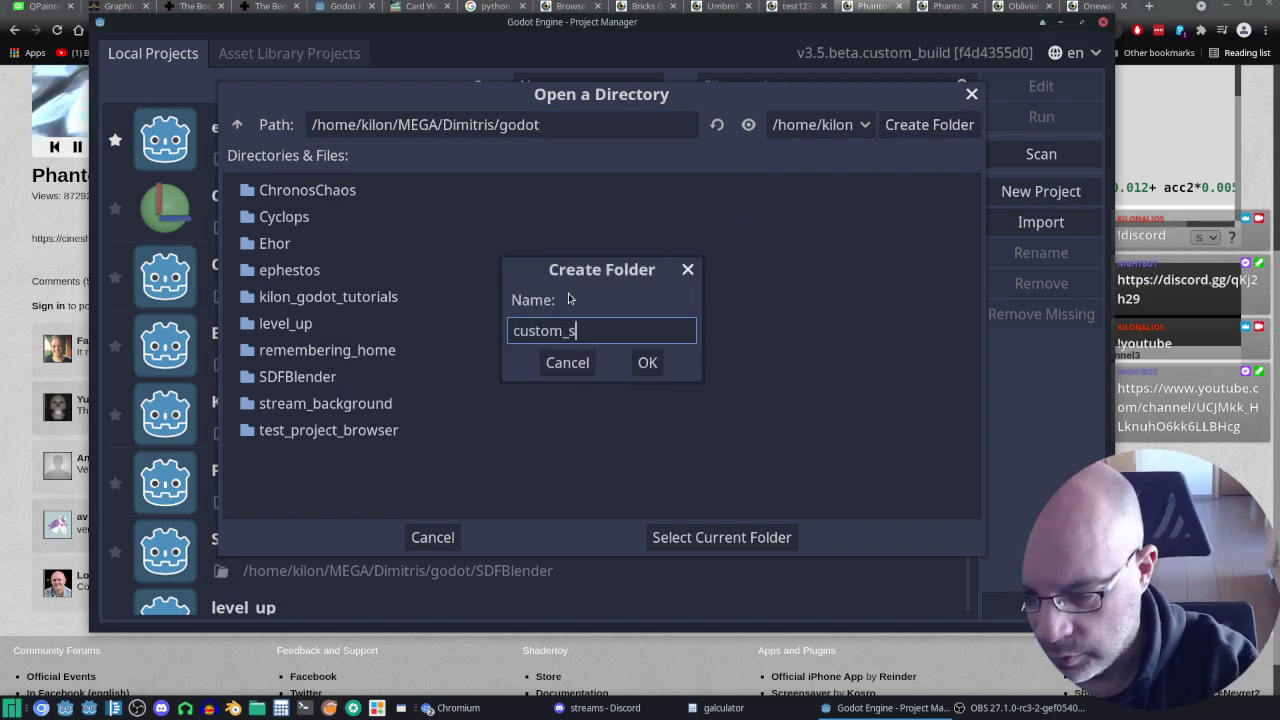
{"action": "type", "text": "hader_tut"}
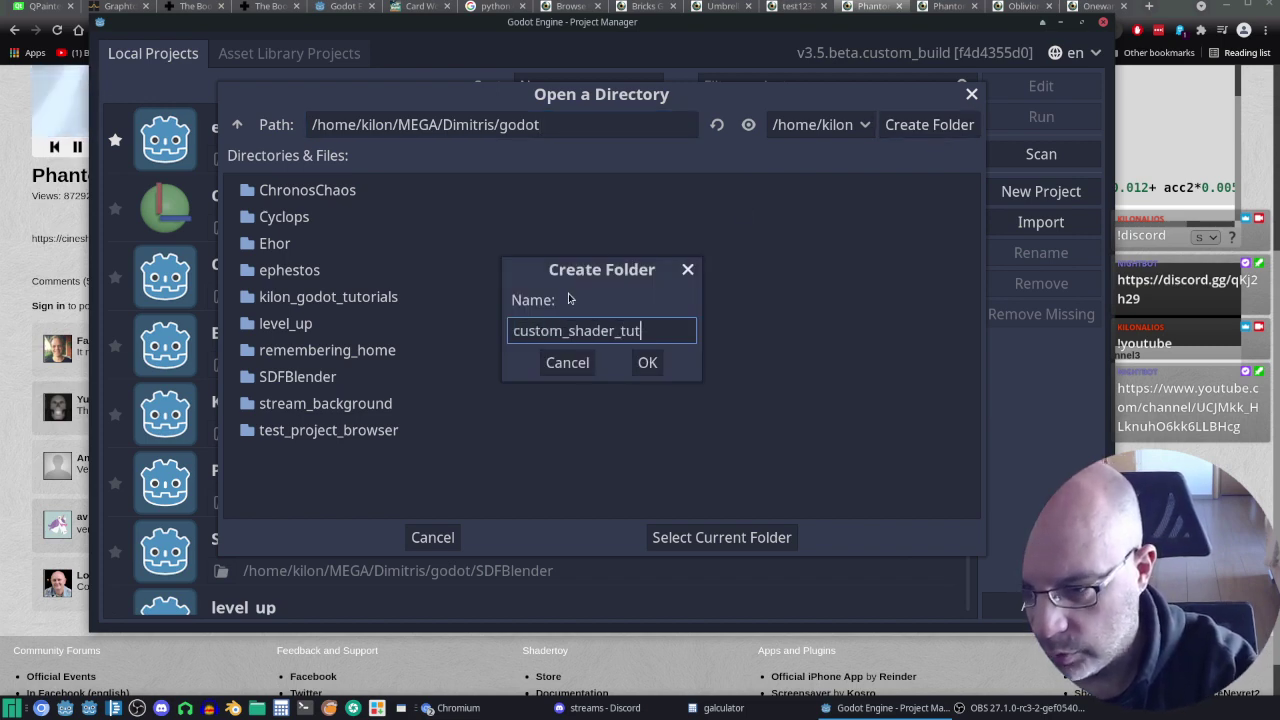
{"action": "type", "text": "orial"}
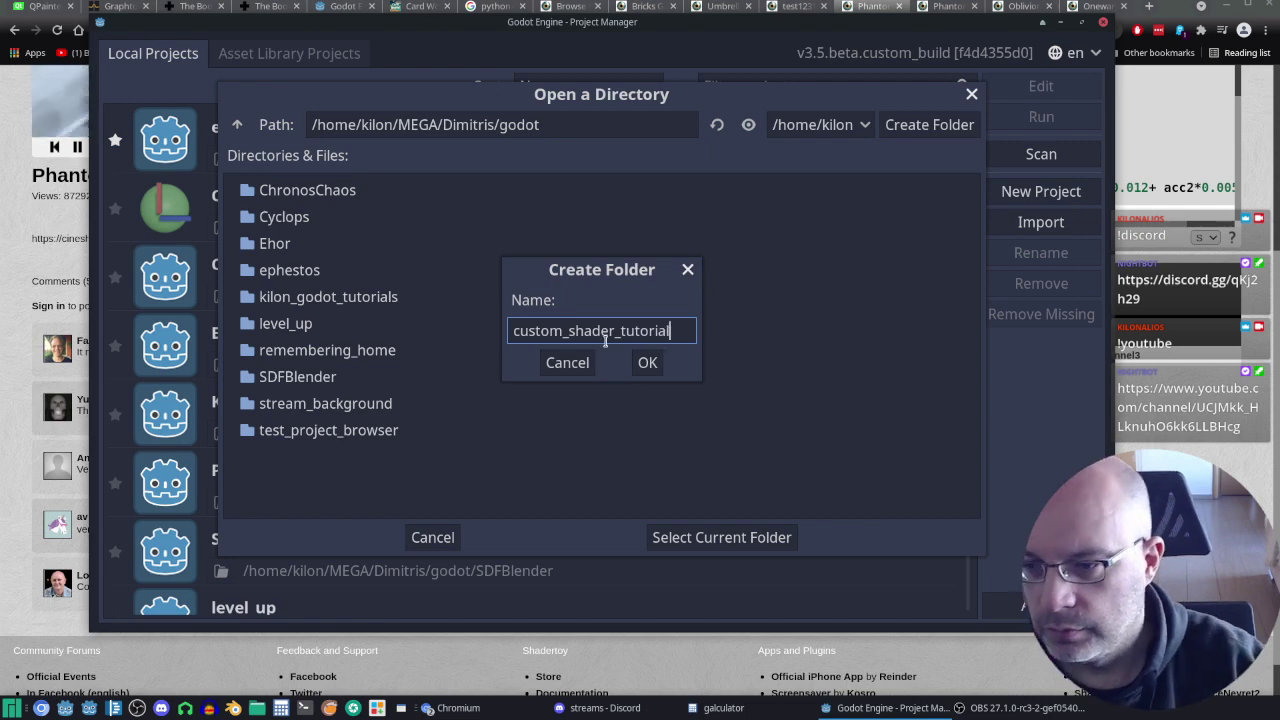
{"action": "left_click", "coordinate": [649, 365]}
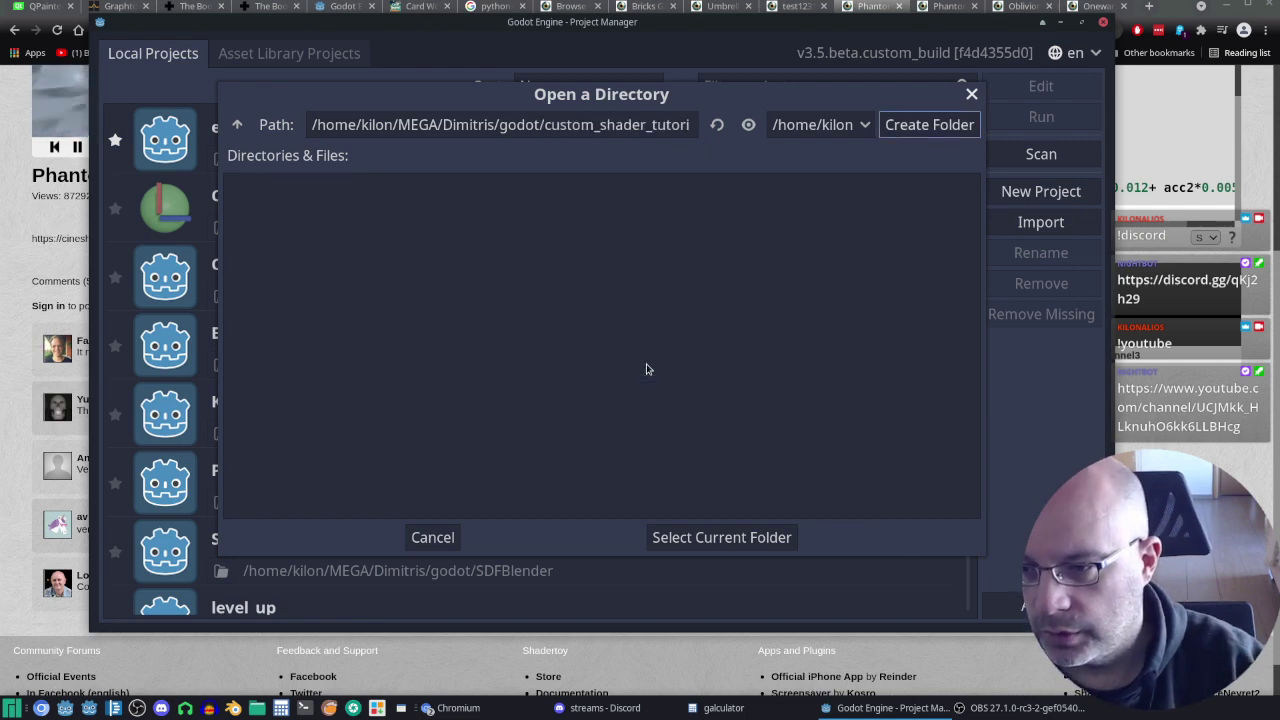
{"action": "left_click", "coordinate": [751, 538]}
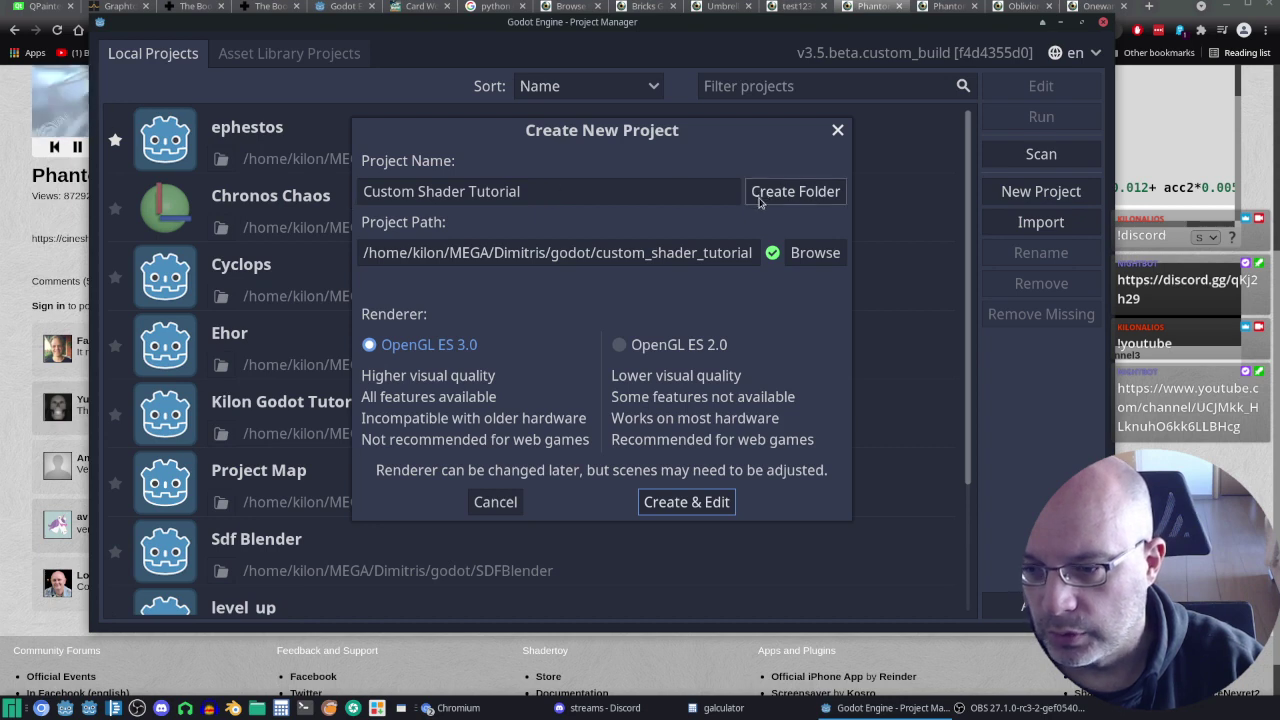
Step: Open the Custom Shader Tutorial project with a Spatial root and add a Camera pulled back along Z
{"action": "left_click", "coordinate": [699, 511]}
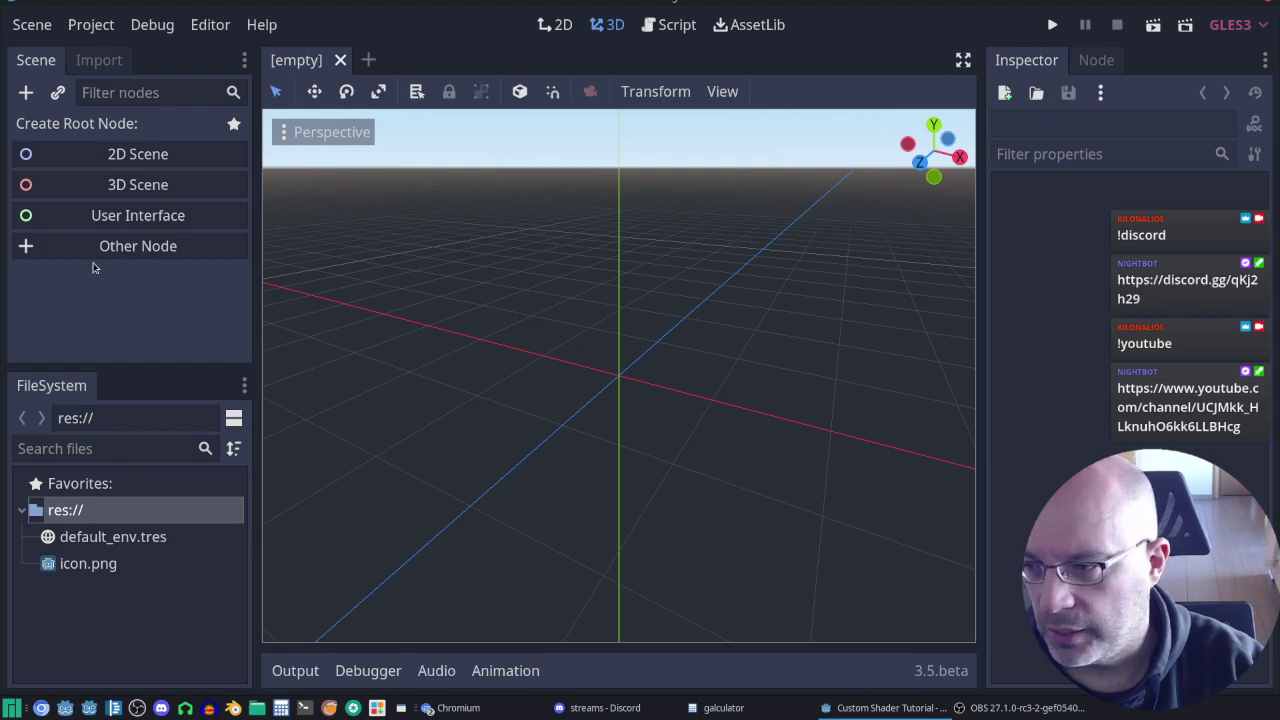
{"action": "left_click", "coordinate": [138, 184]}
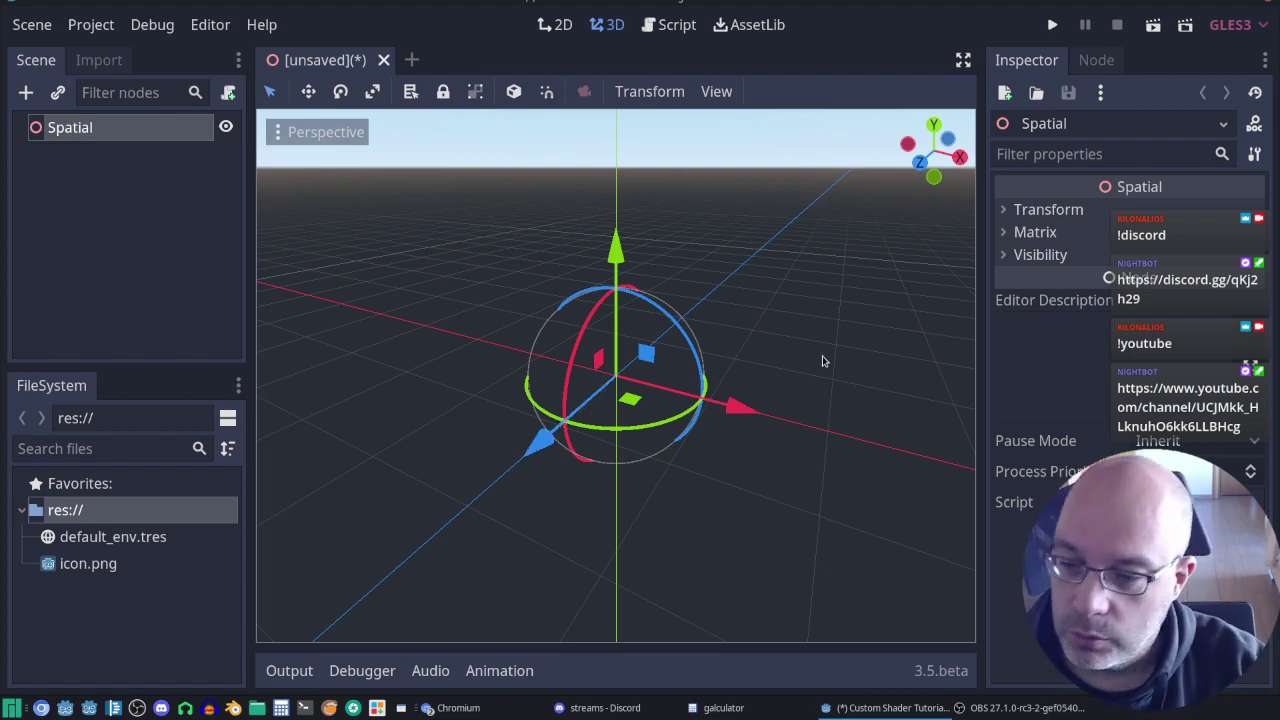
{"action": "right_click", "coordinate": [108, 133]}
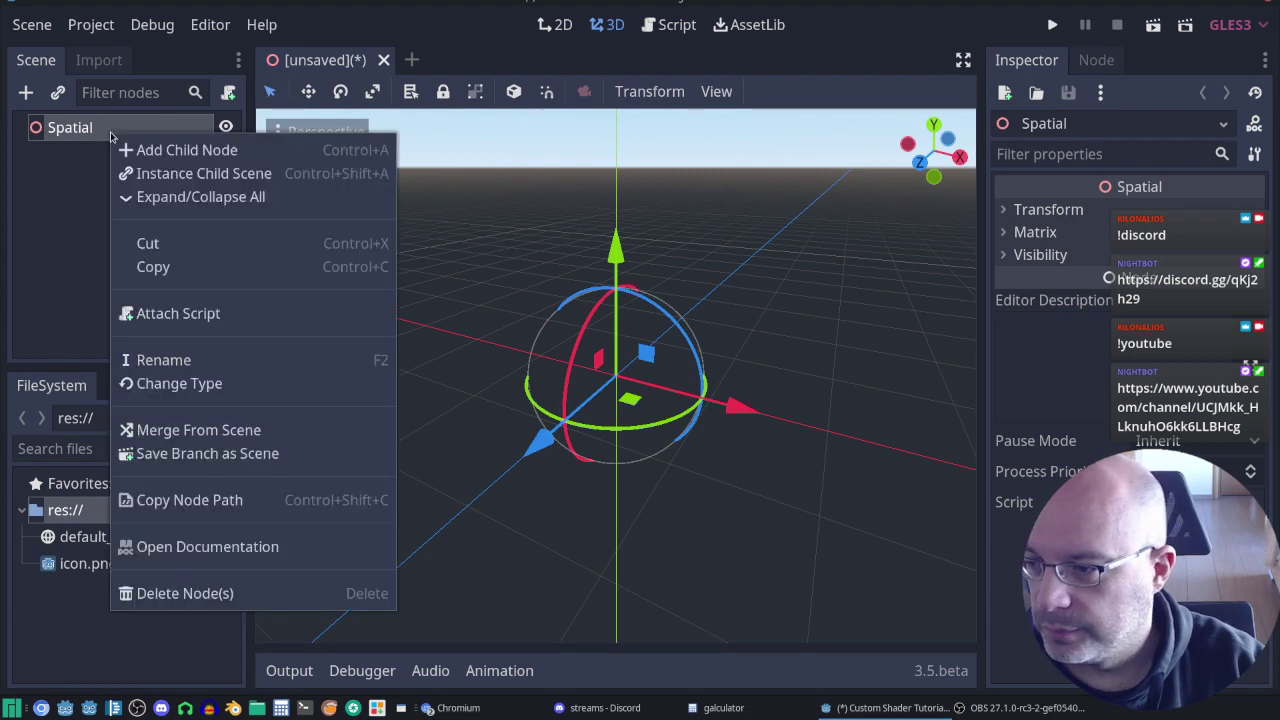
{"action": "left_click", "coordinate": [270, 155]}
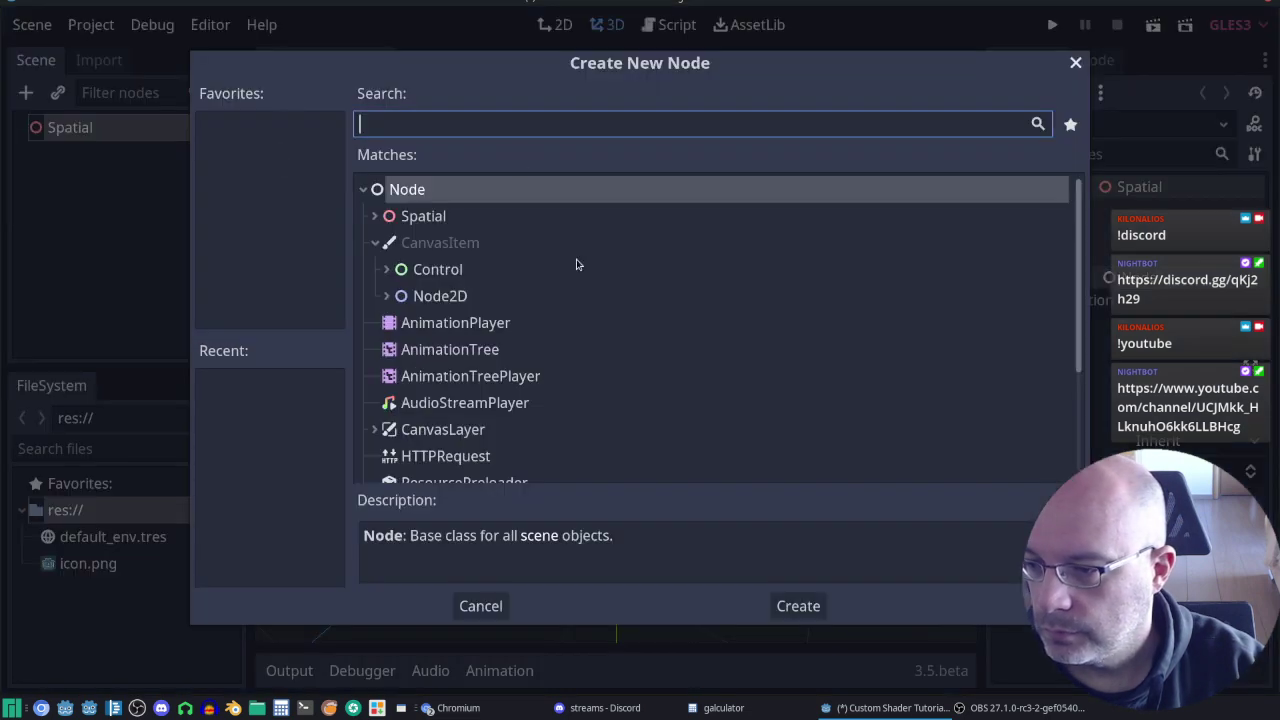
{"action": "left_click", "coordinate": [376, 216]}
{"action": "left_click", "coordinate": [417, 270]}
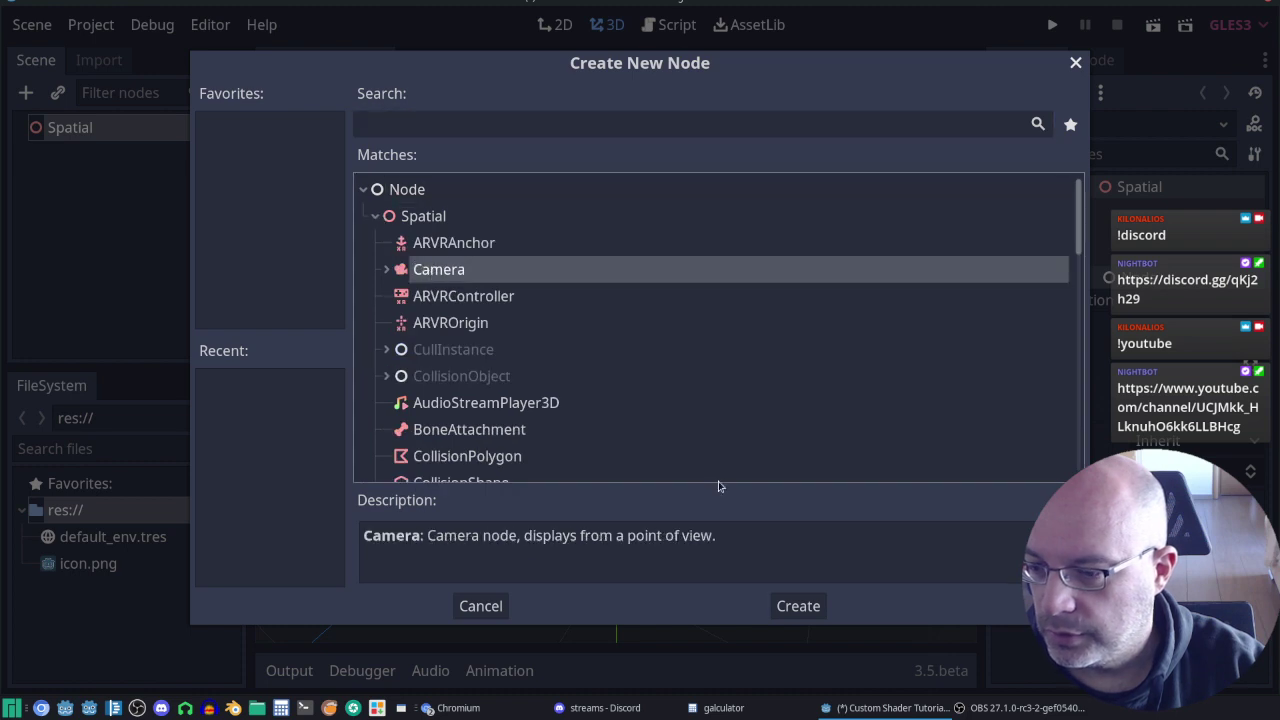
{"action": "left_click", "coordinate": [796, 606]}
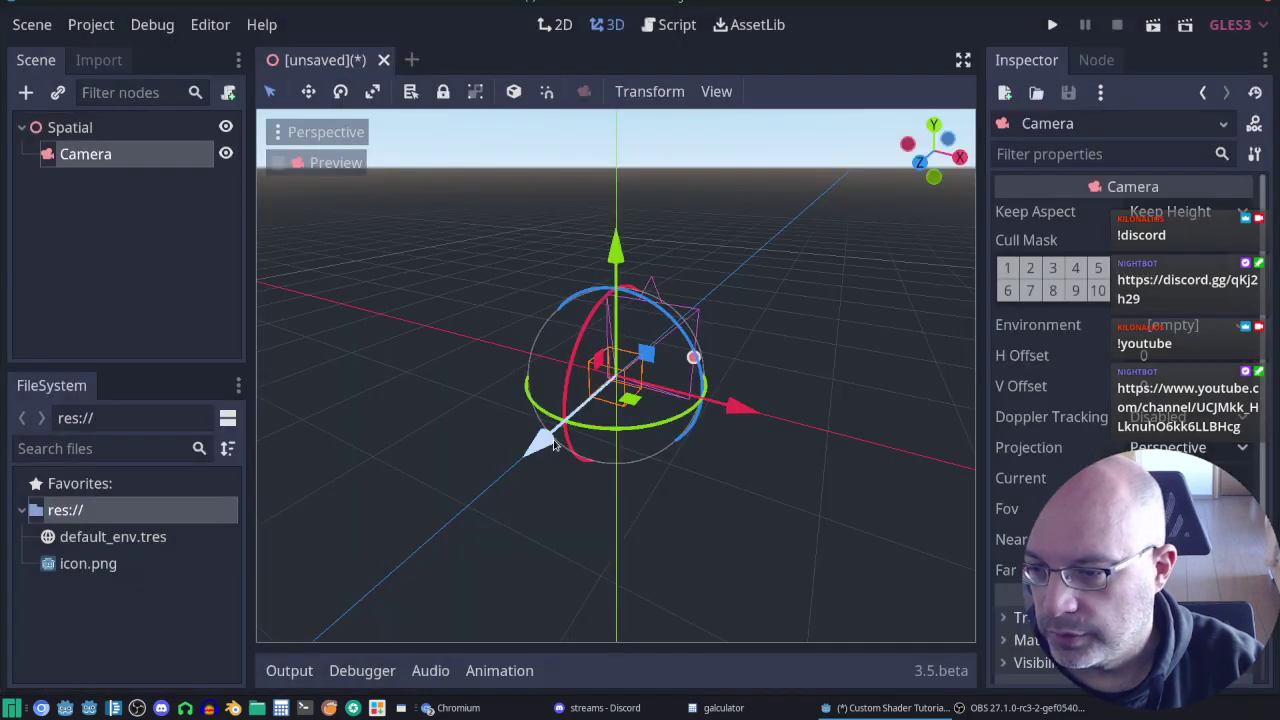
{"action": "left_click_drag", "start_coordinate": [553, 443], "coordinate": [372, 568]}
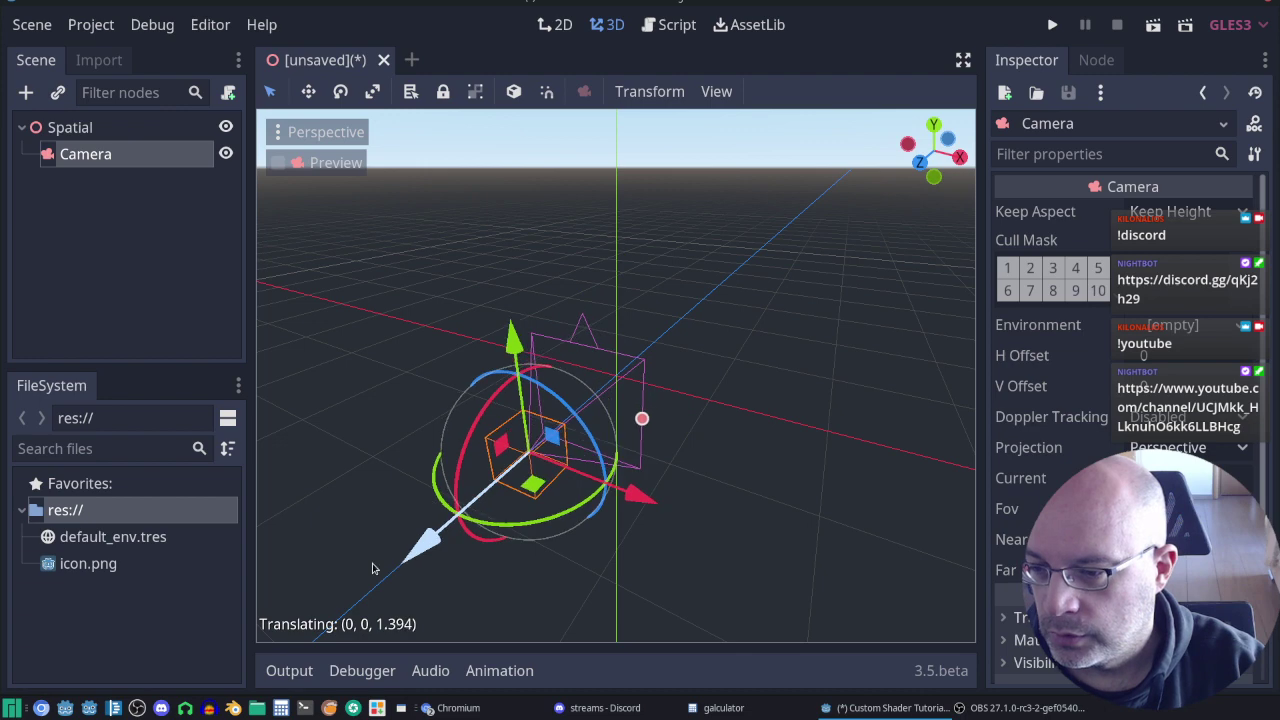
{"action": "left_click", "coordinate": [108, 137]}
Step: Add a MeshInstance child under Spatial and give it a new PlaneMesh
{"action": "right_click", "coordinate": [106, 128]}
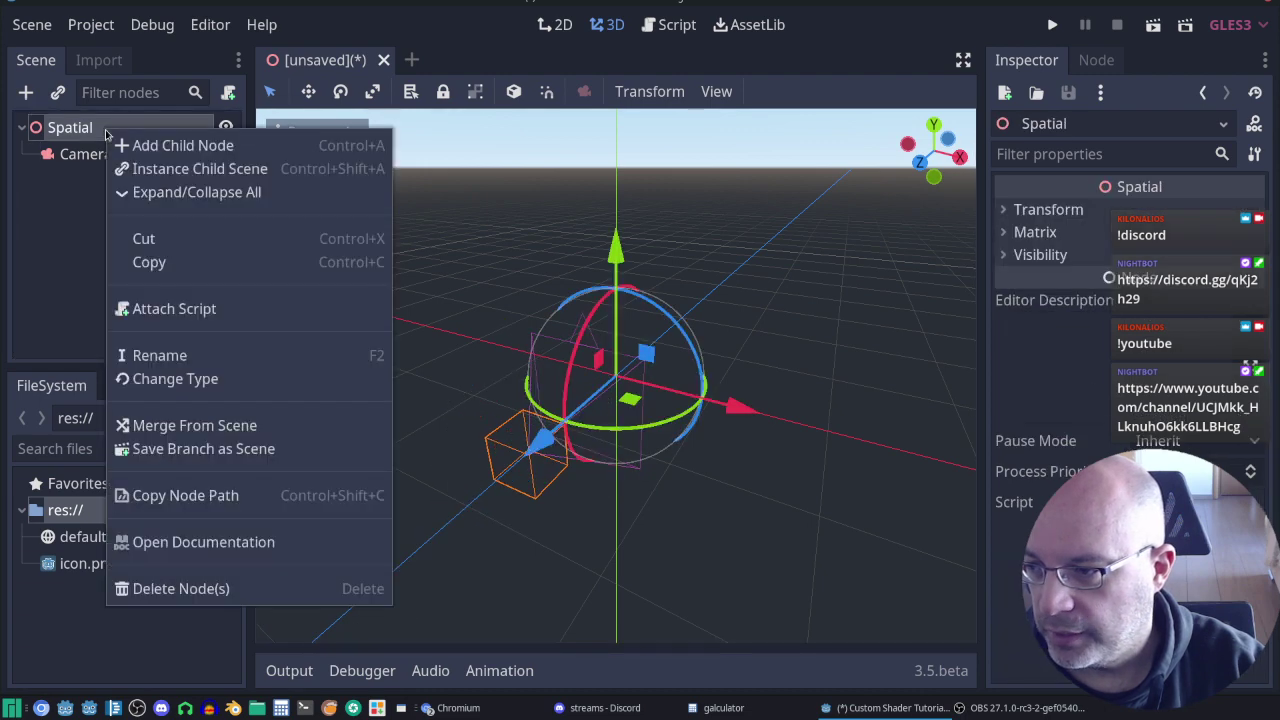
{"action": "left_click", "coordinate": [170, 142]}
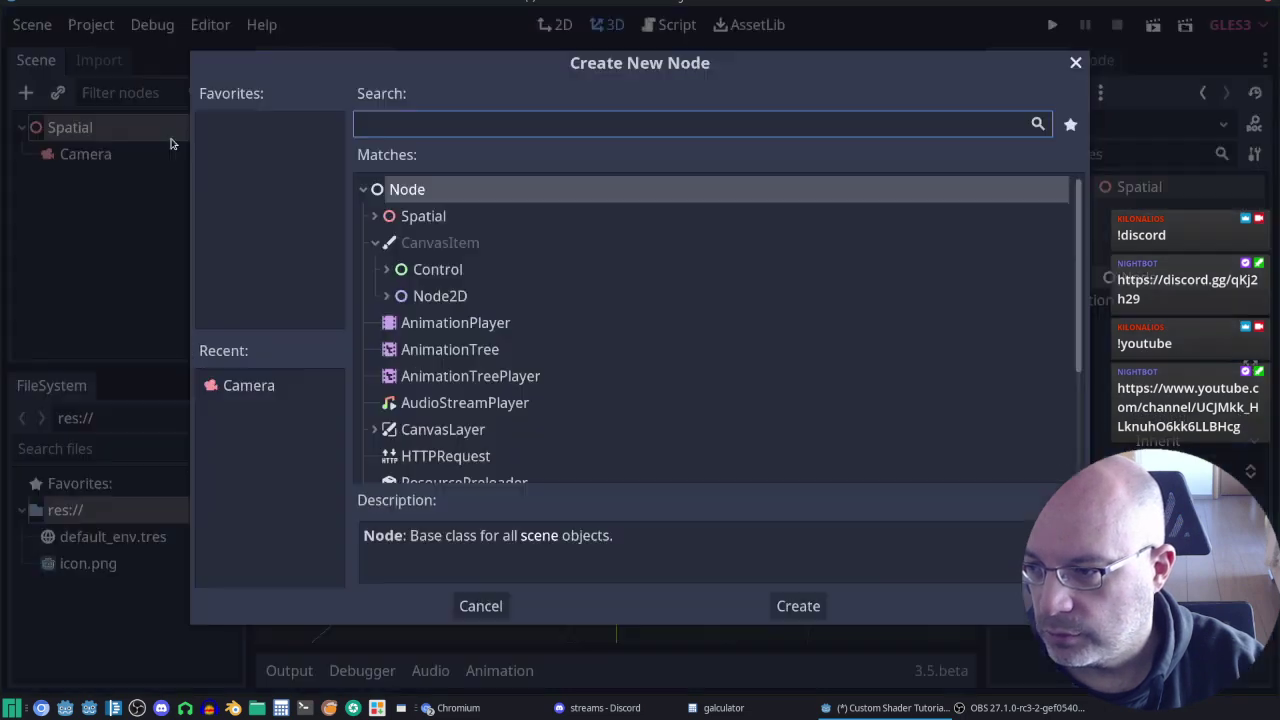
{"action": "left_click", "coordinate": [375, 246]}
{"action": "left_click", "coordinate": [375, 246]}
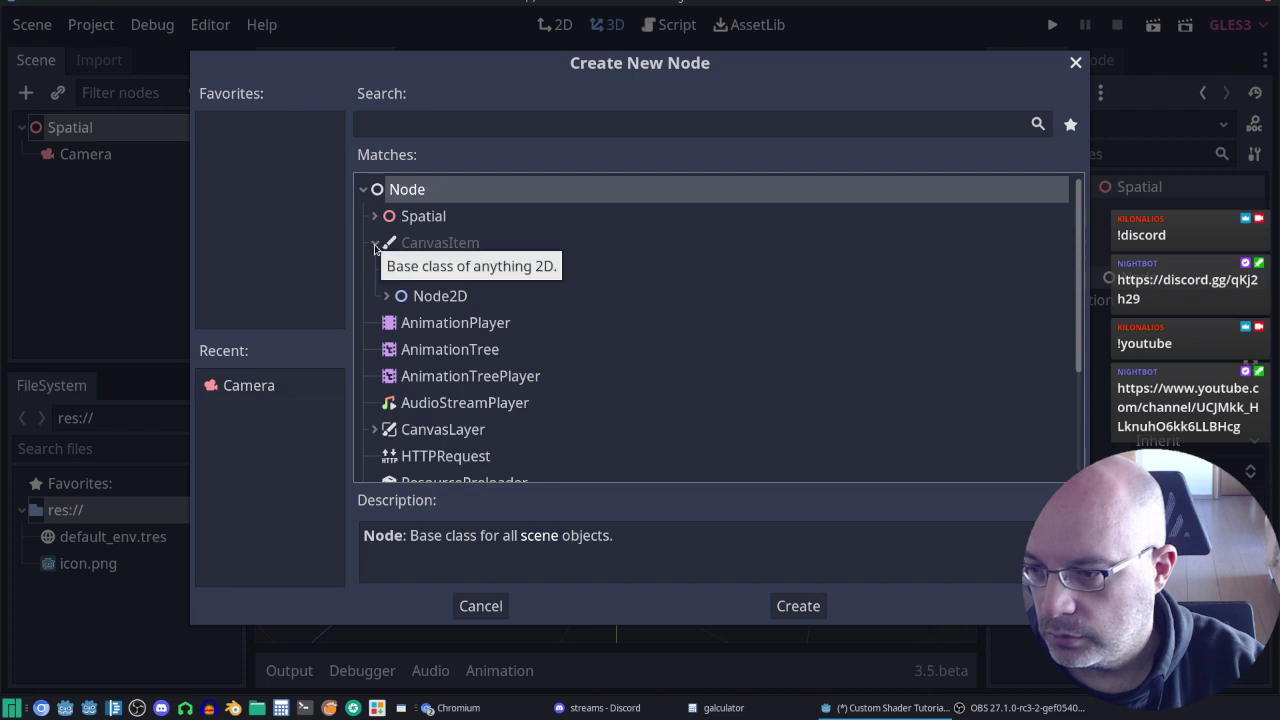
{"action": "left_click", "coordinate": [375, 246]}
{"action": "left_click", "coordinate": [375, 215]}
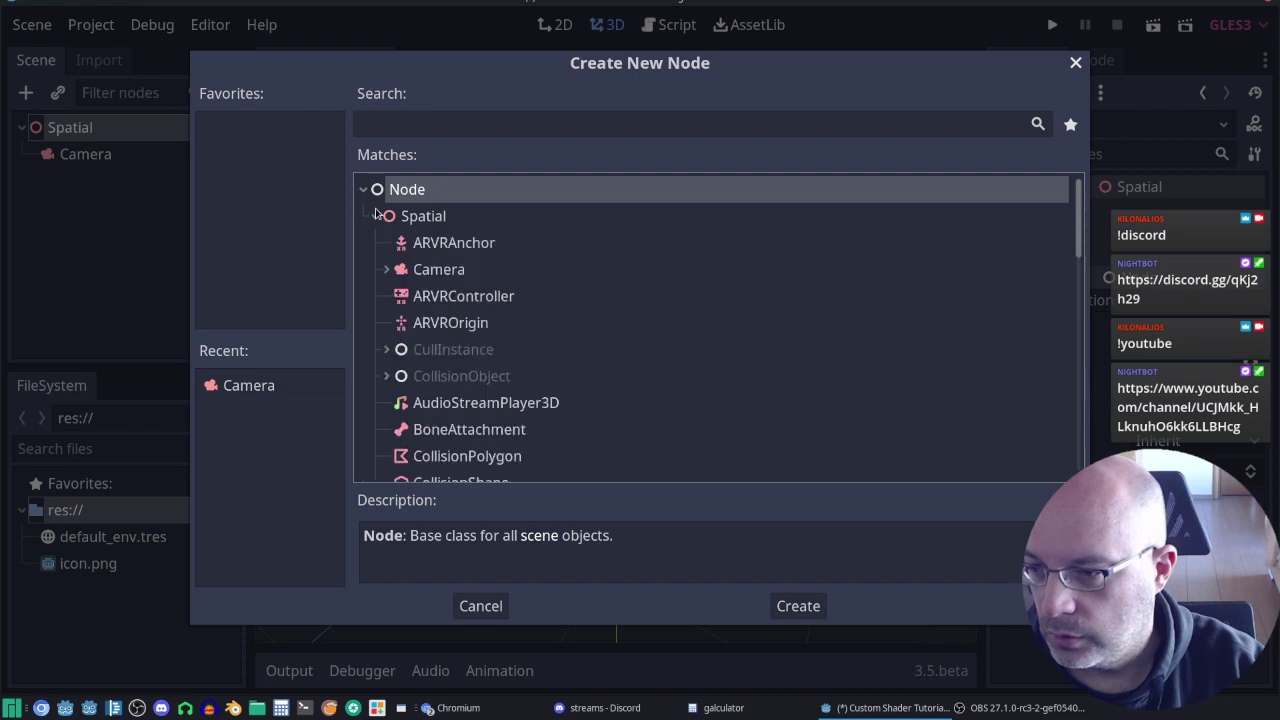
{"action": "left_click", "coordinate": [388, 350]}
{"action": "left_click", "coordinate": [398, 376]}
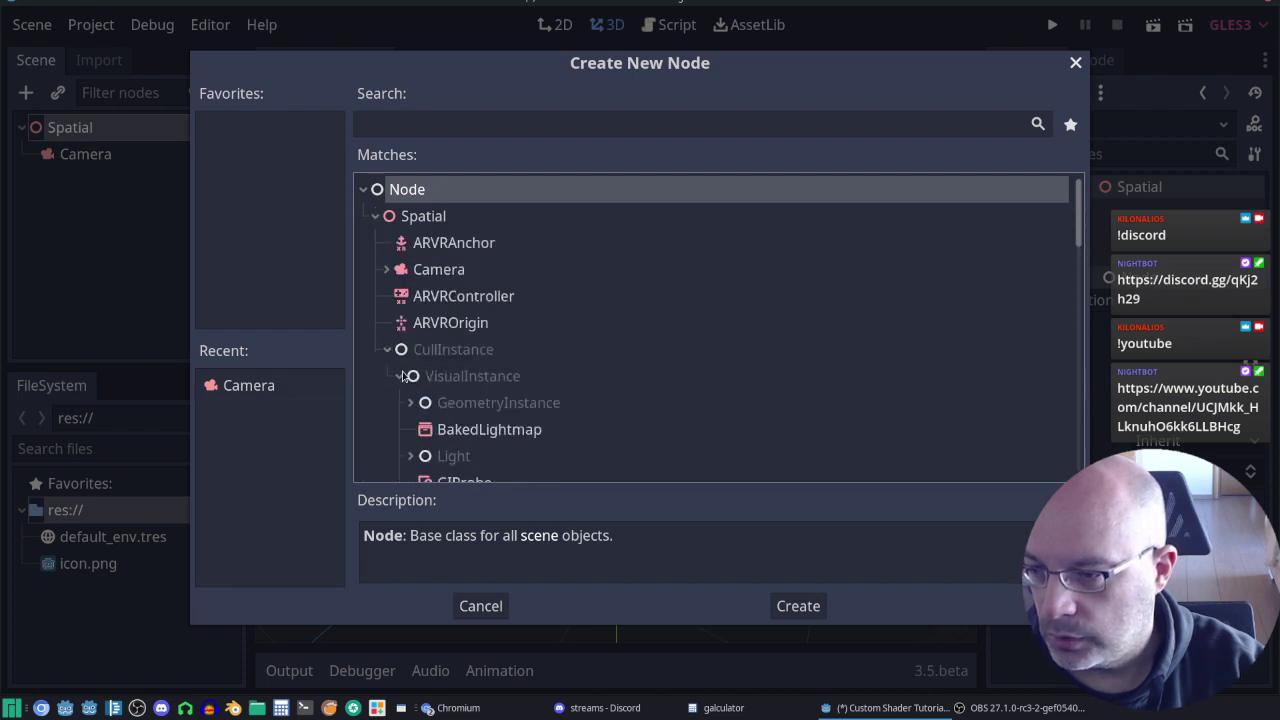
{"action": "scroll", "coordinate": [462, 369], "scroll_direction": "down", "scroll_amount": 2}
{"action": "left_click", "coordinate": [410, 329]}
{"action": "scroll", "coordinate": [495, 418], "scroll_direction": "down", "scroll_amount": 1}
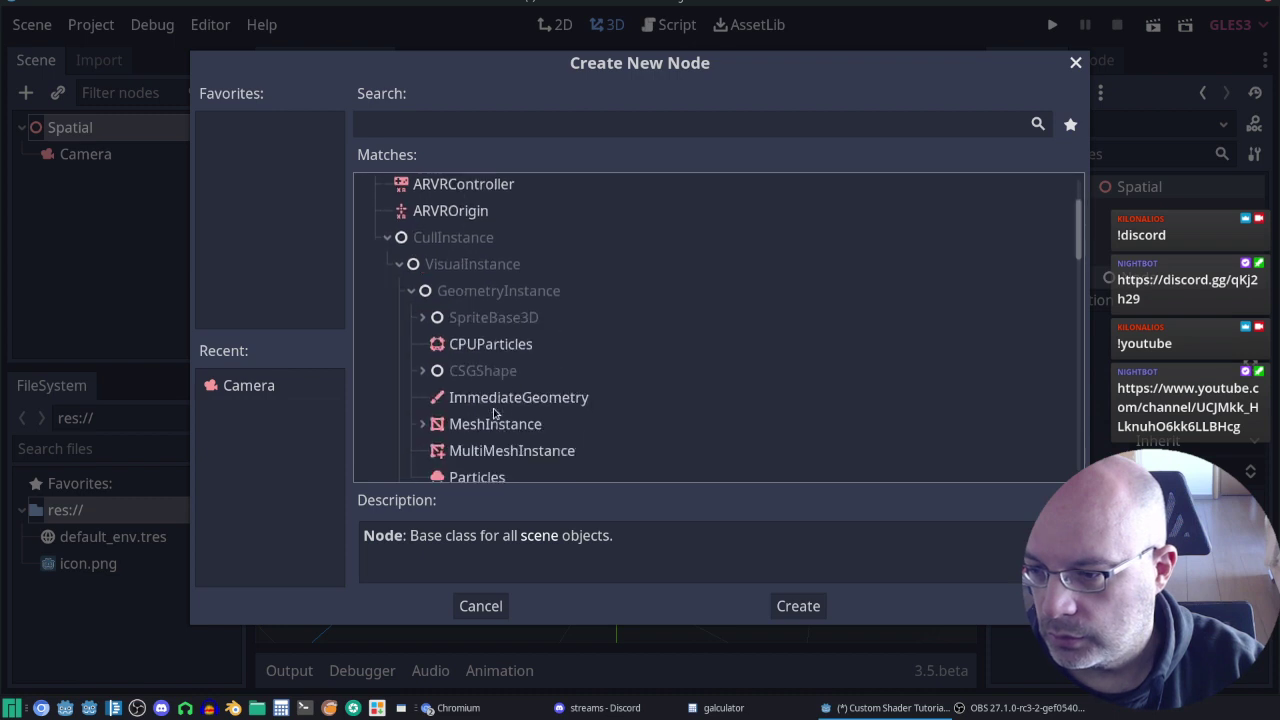
{"action": "scroll", "coordinate": [492, 416], "scroll_direction": "down", "scroll_amount": 1}
{"action": "left_click", "coordinate": [470, 386]}
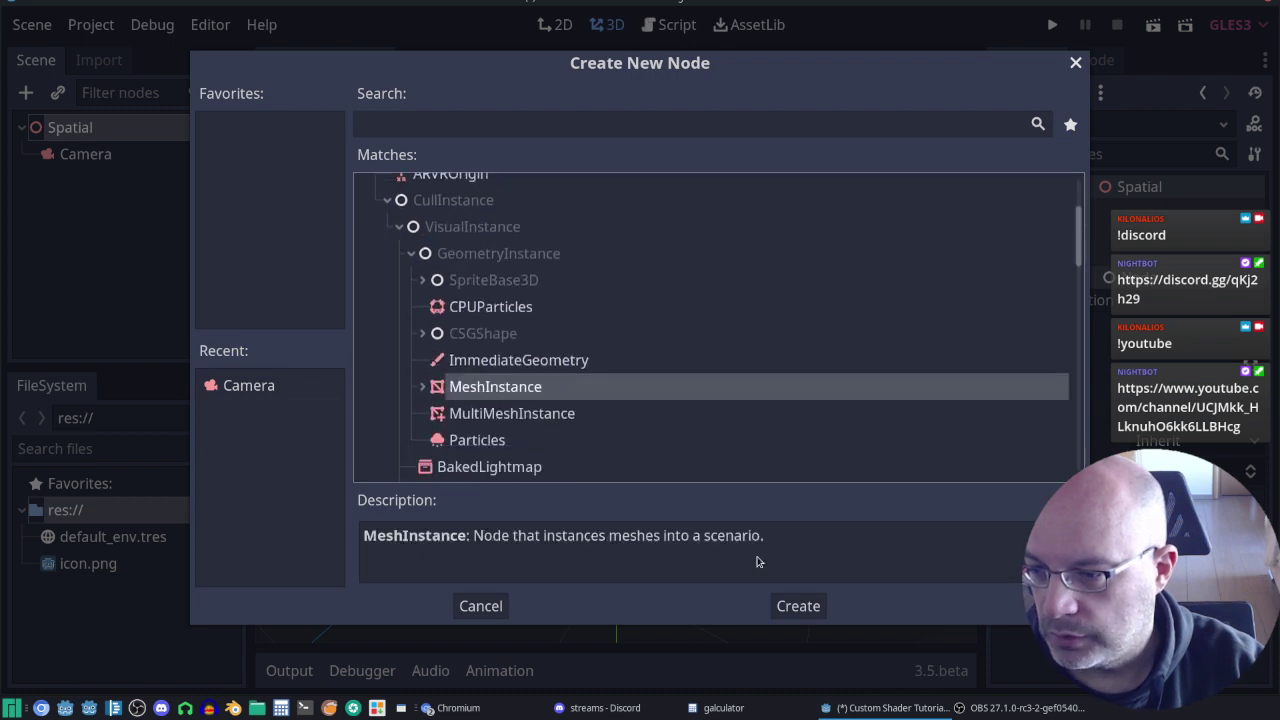
{"action": "left_click", "coordinate": [800, 605]}
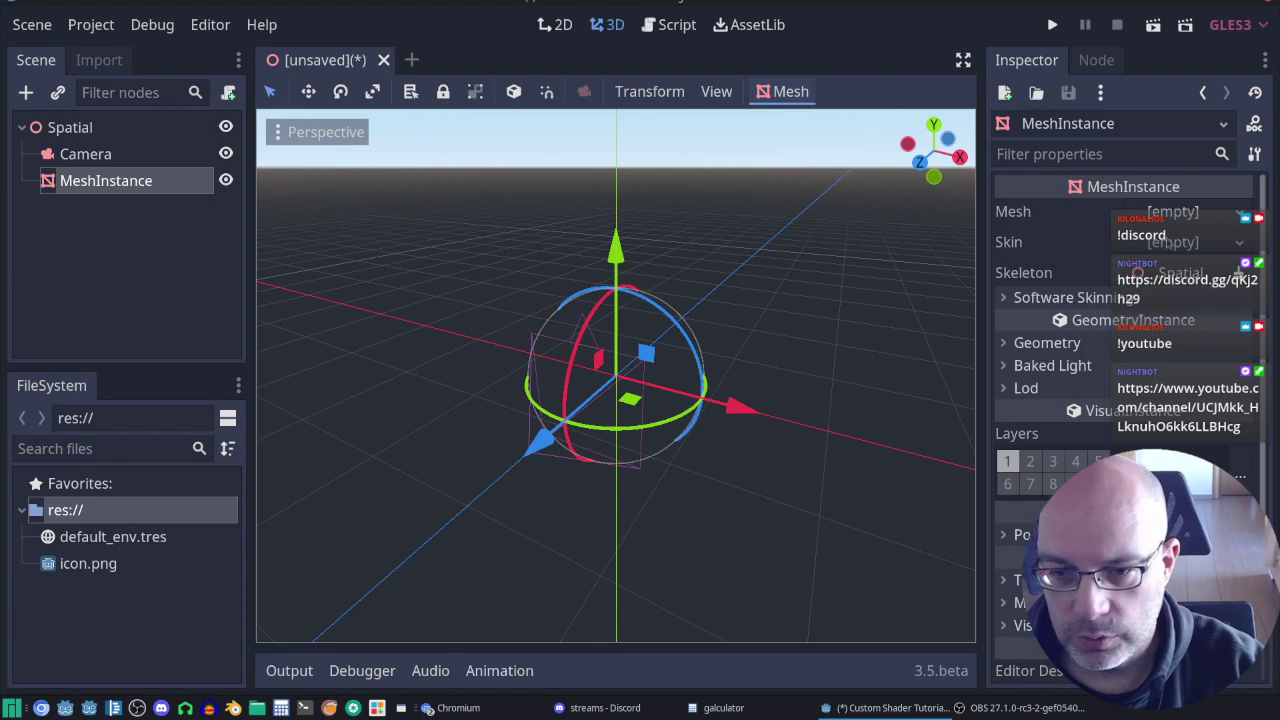
{"action": "left_click", "coordinate": [1233, 219]}
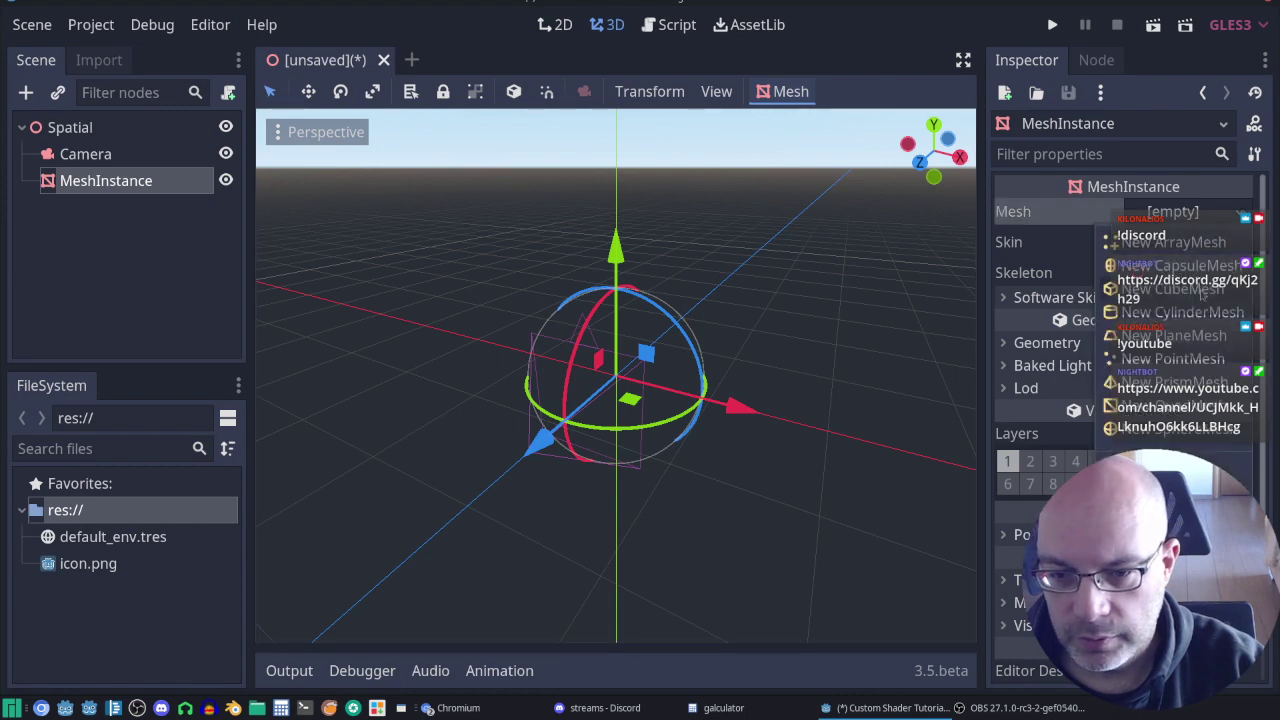
{"action": "left_click", "coordinate": [1208, 337]}
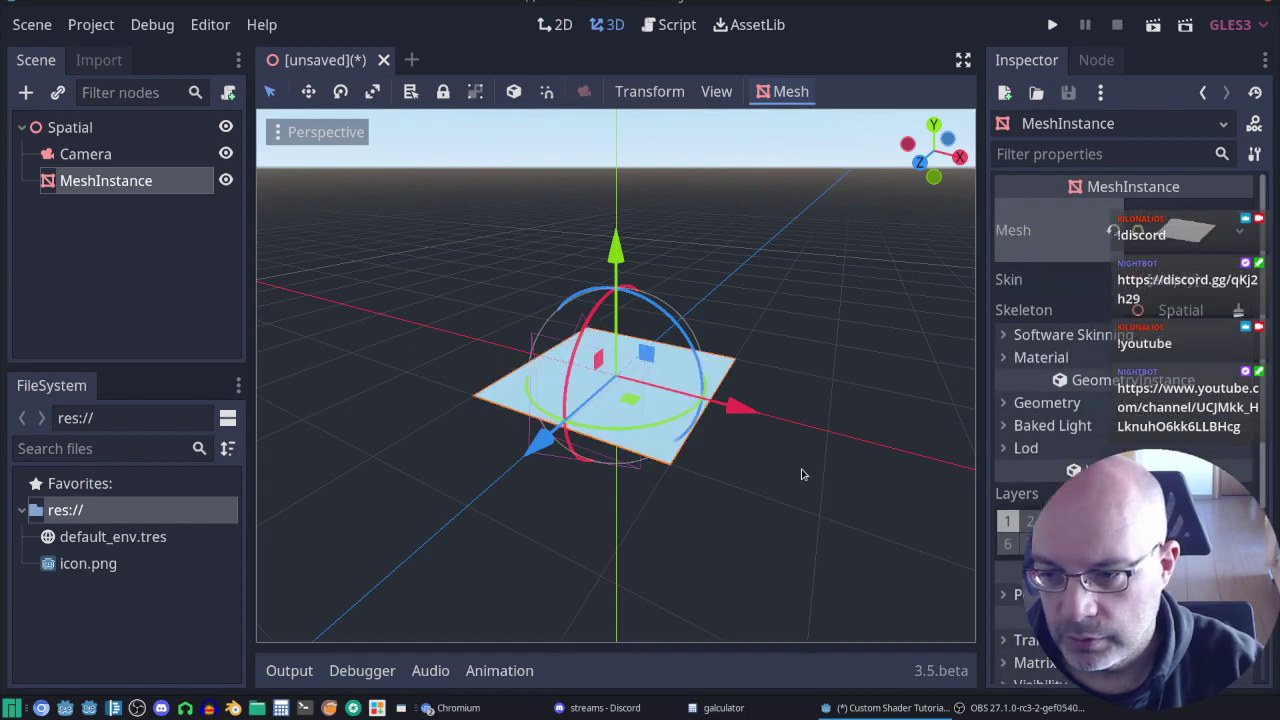
Step: Set the MeshInstance's Rotation Degrees X to 90 so the plane stands upright
{"action": "scroll", "coordinate": [1216, 327], "scroll_direction": "down", "scroll_amount": 5}
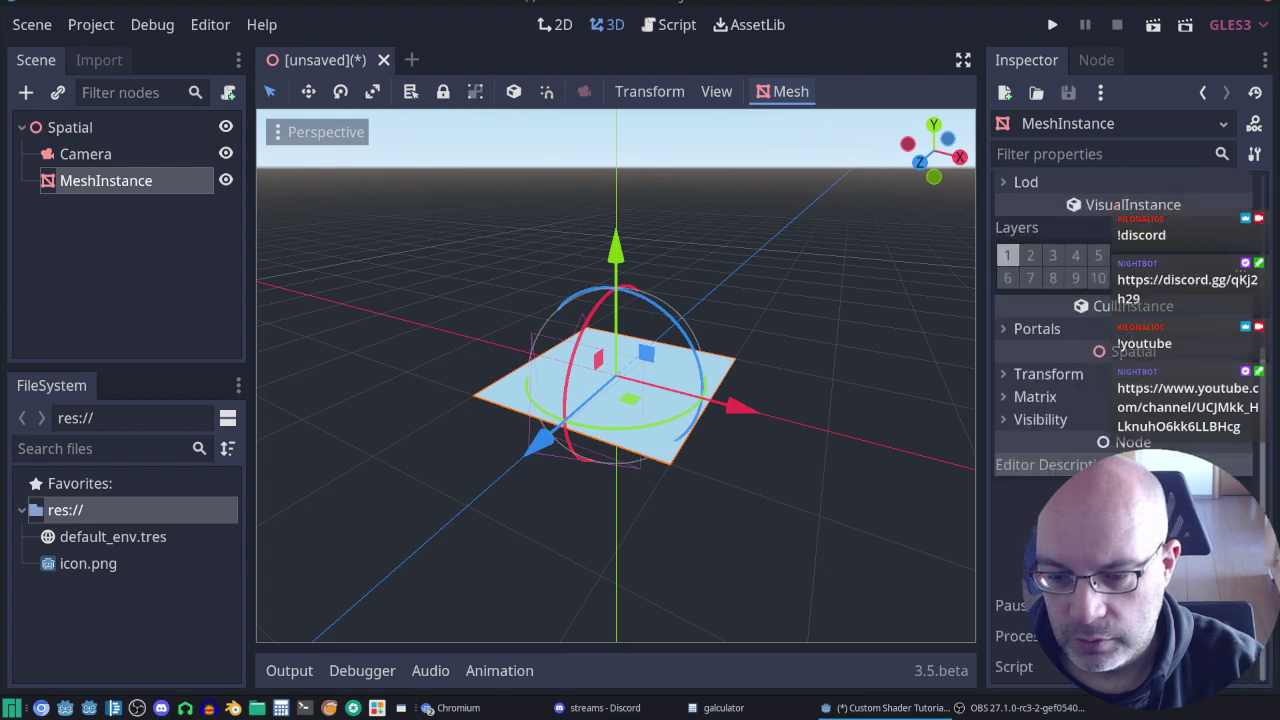
{"action": "left_click", "coordinate": [1060, 374]}
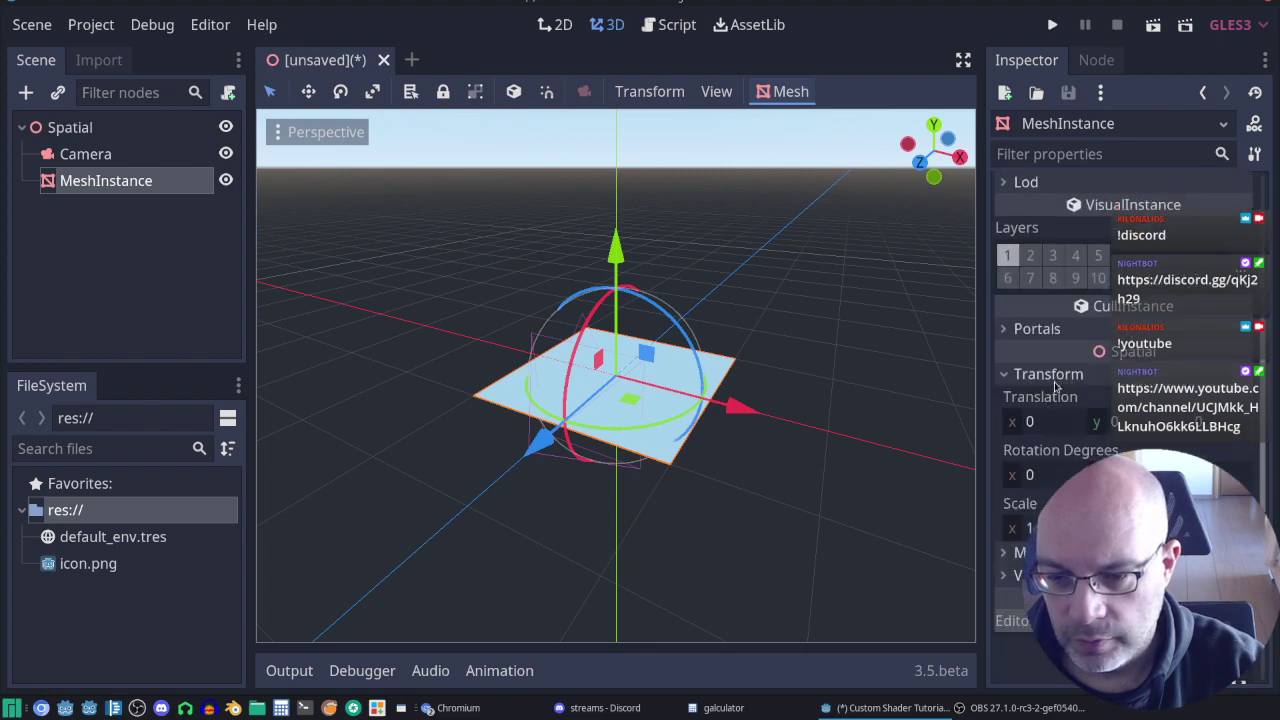
{"action": "left_click", "coordinate": [1025, 477]}
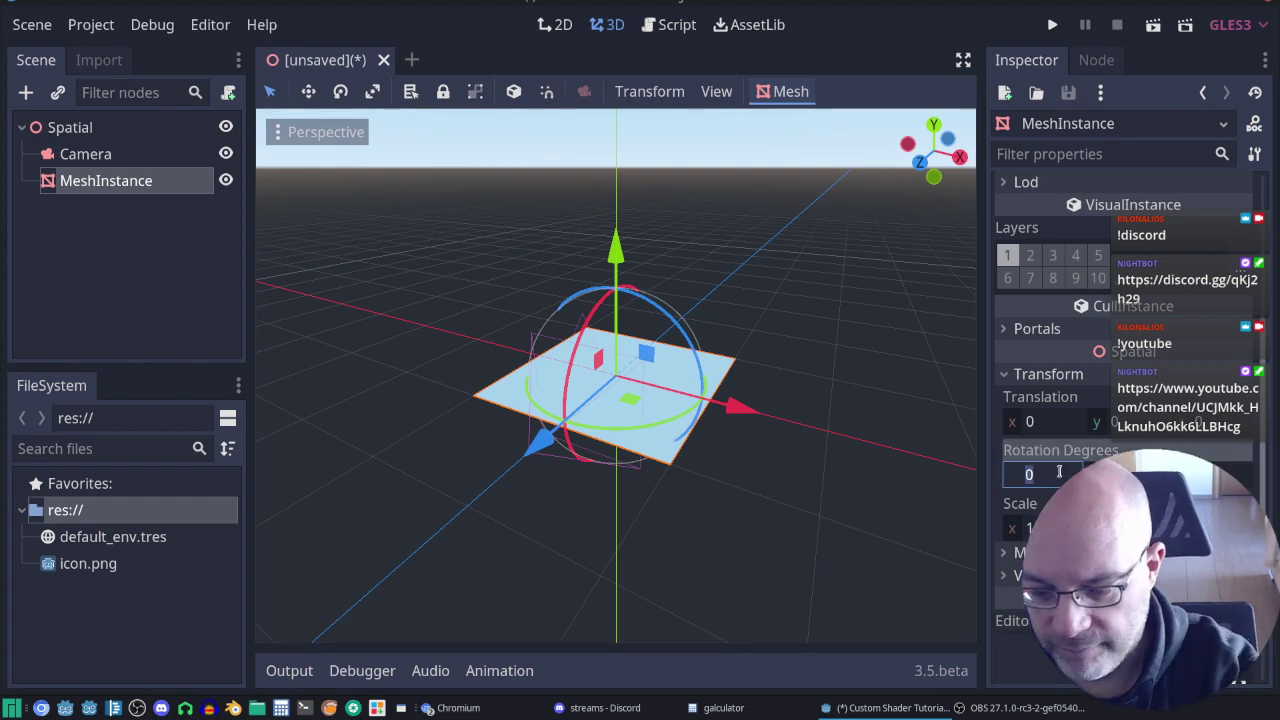
{"action": "type", "text": "90"}
{"action": "key", "text": "Return"}
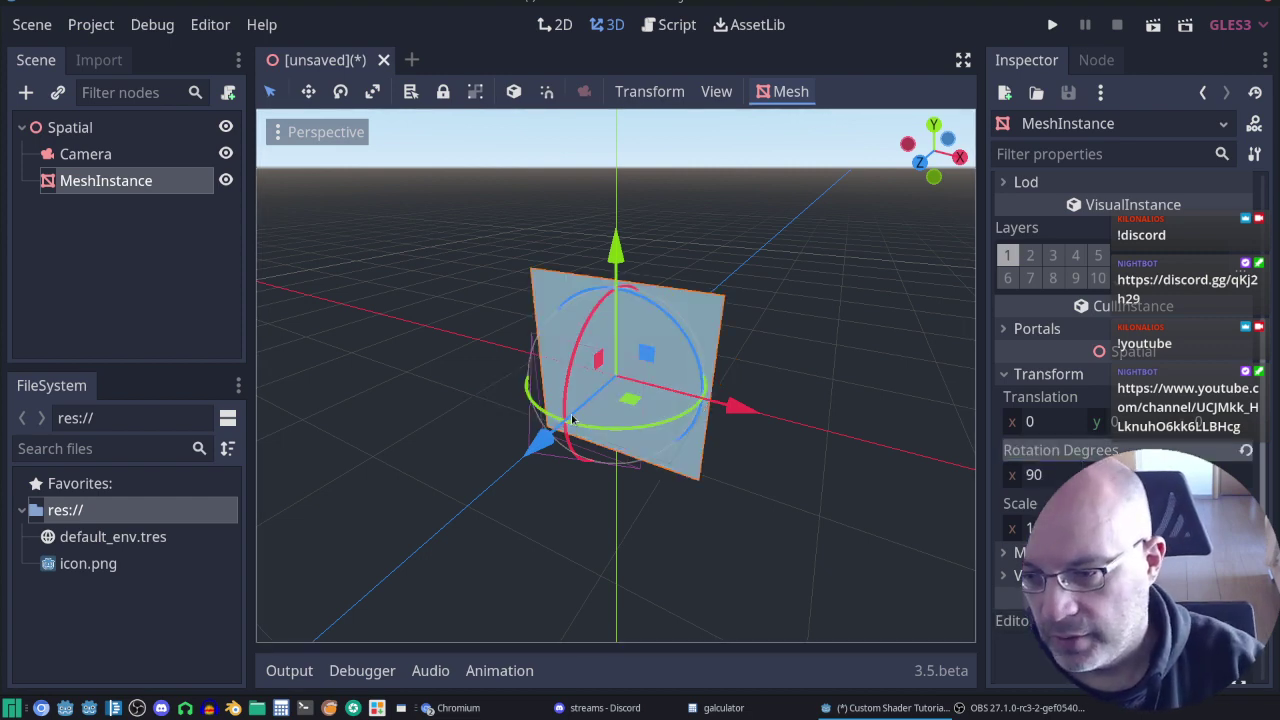
Step: Move the Camera further back along Z and use 2 viewports, the left showing the camera preview
{"action": "left_click", "coordinate": [125, 154]}
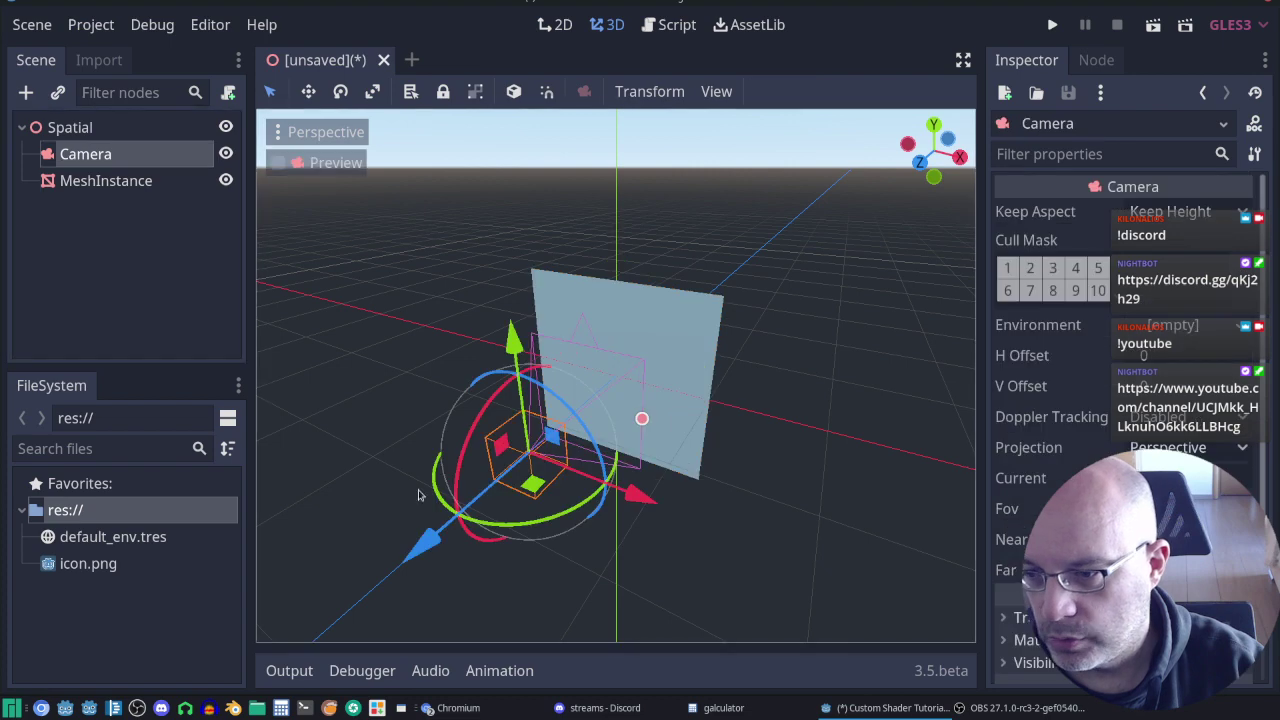
{"action": "left_click_drag", "start_coordinate": [440, 528], "coordinate": [282, 636]}
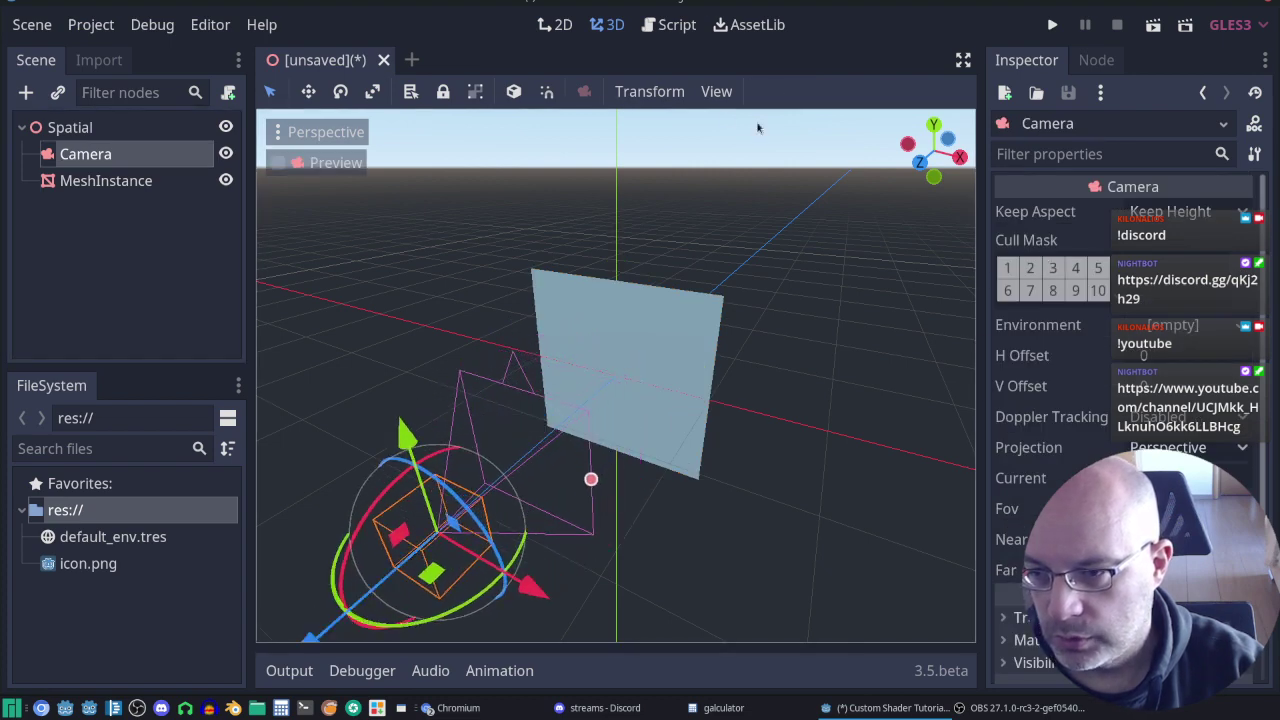
{"action": "left_click", "coordinate": [712, 95]}
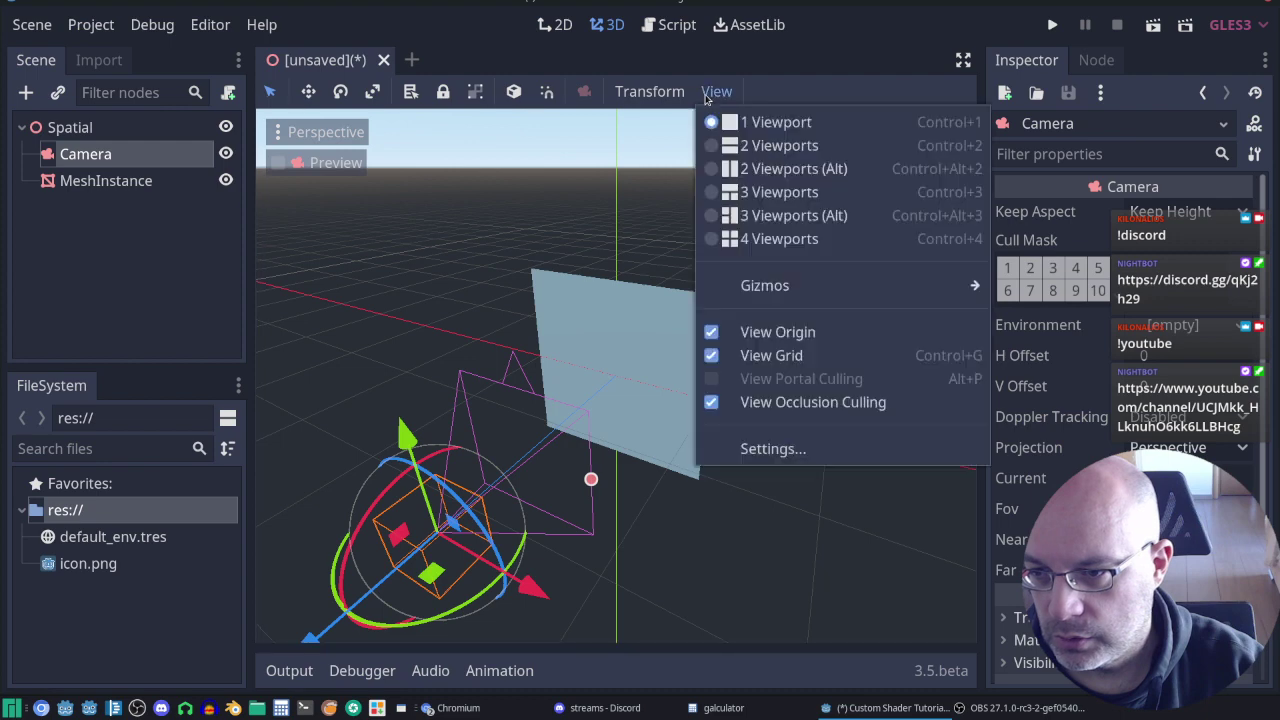
{"action": "left_click", "coordinate": [805, 170]}
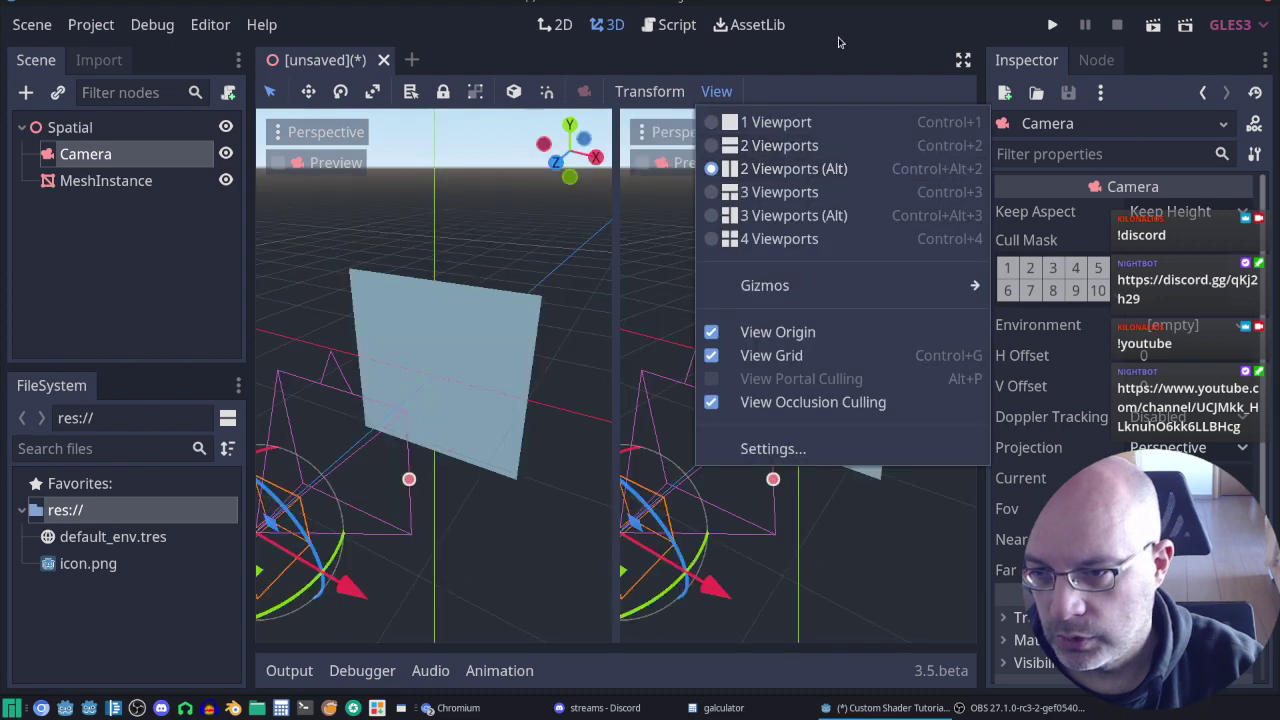
{"action": "left_click", "coordinate": [295, 162]}
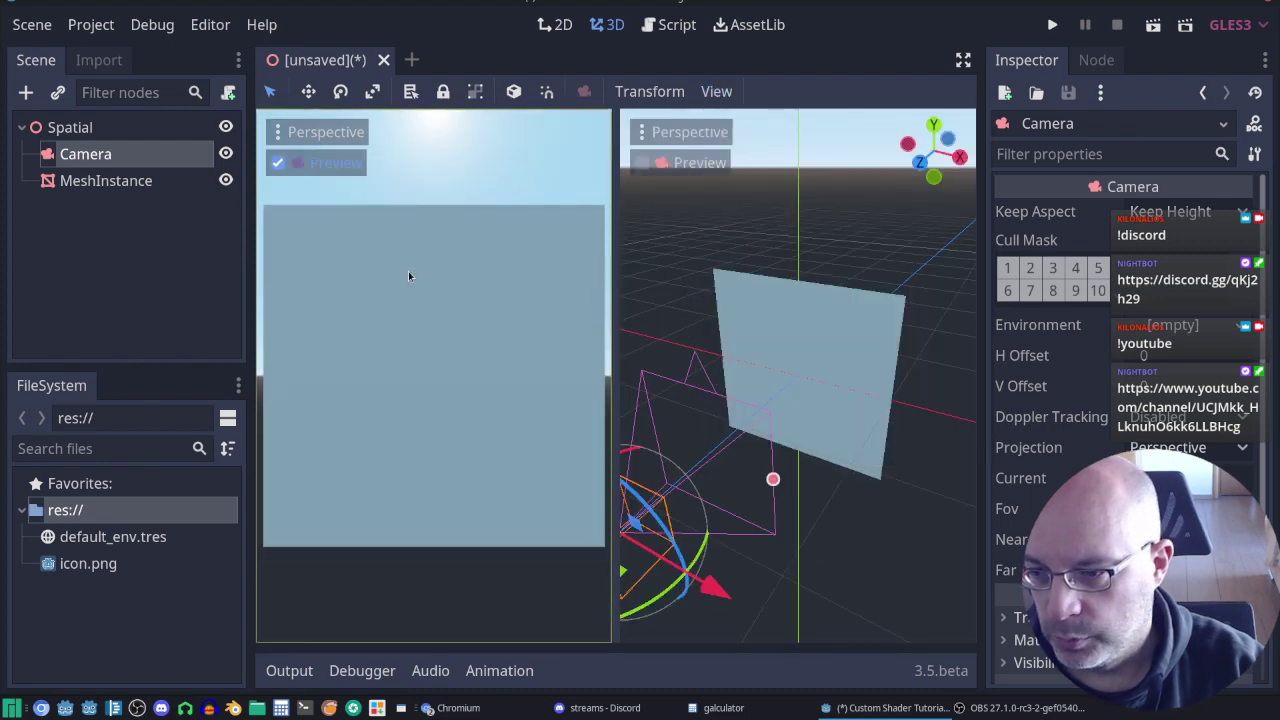
Step: Dismiss the main-scene prompt and save the scene as main.tscn
{"action": "left_click", "coordinate": [1051, 23]}
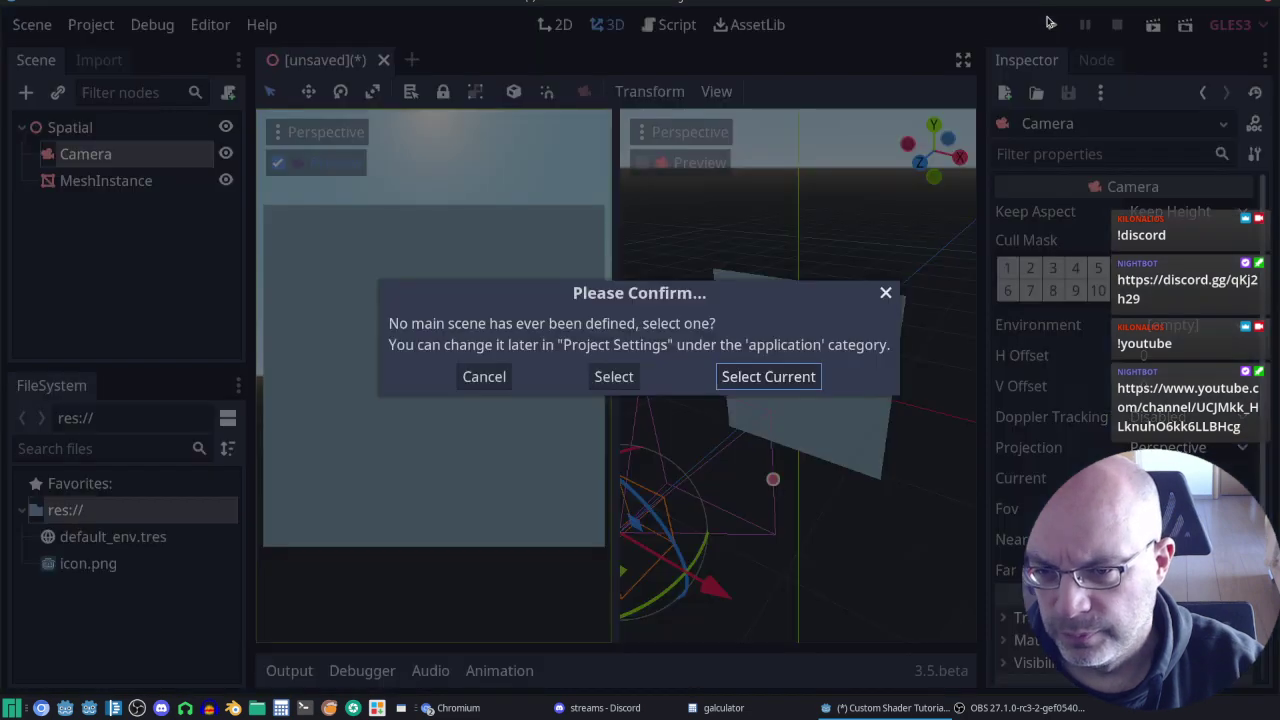
{"action": "left_click", "coordinate": [488, 380]}
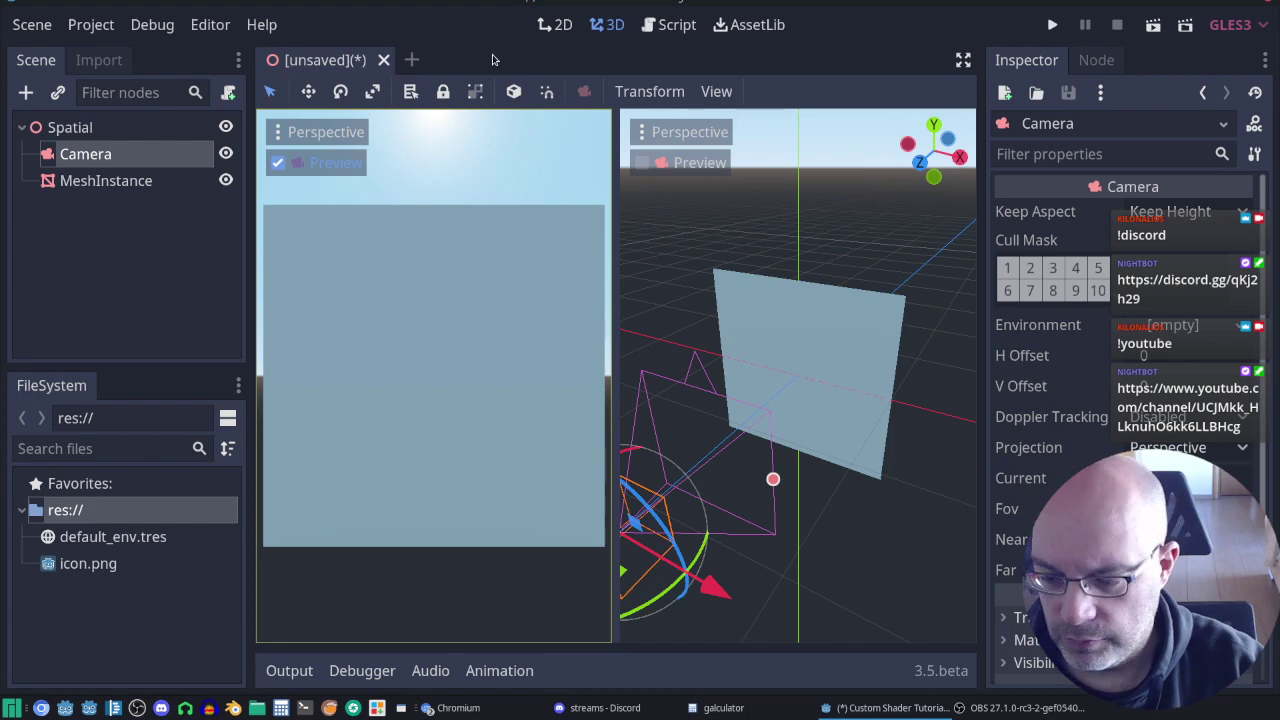
{"action": "key", "text": "ctrl+s"}
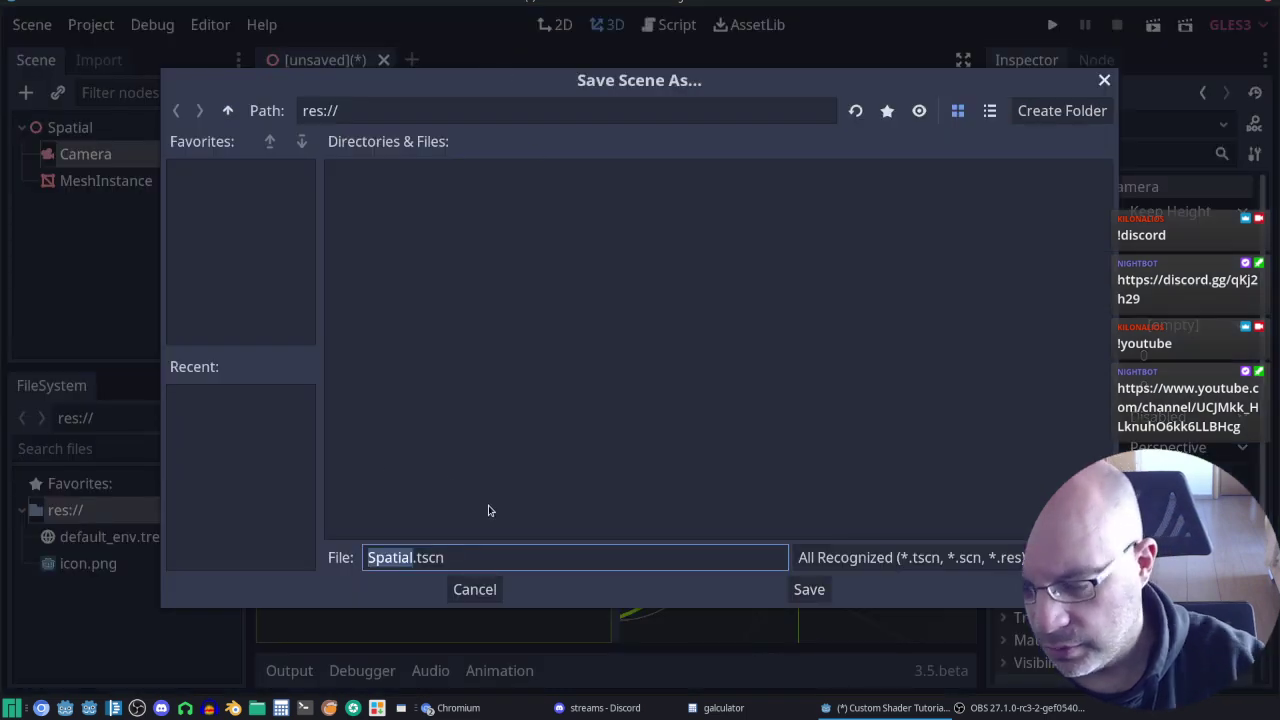
{"action": "type", "text": "main"}
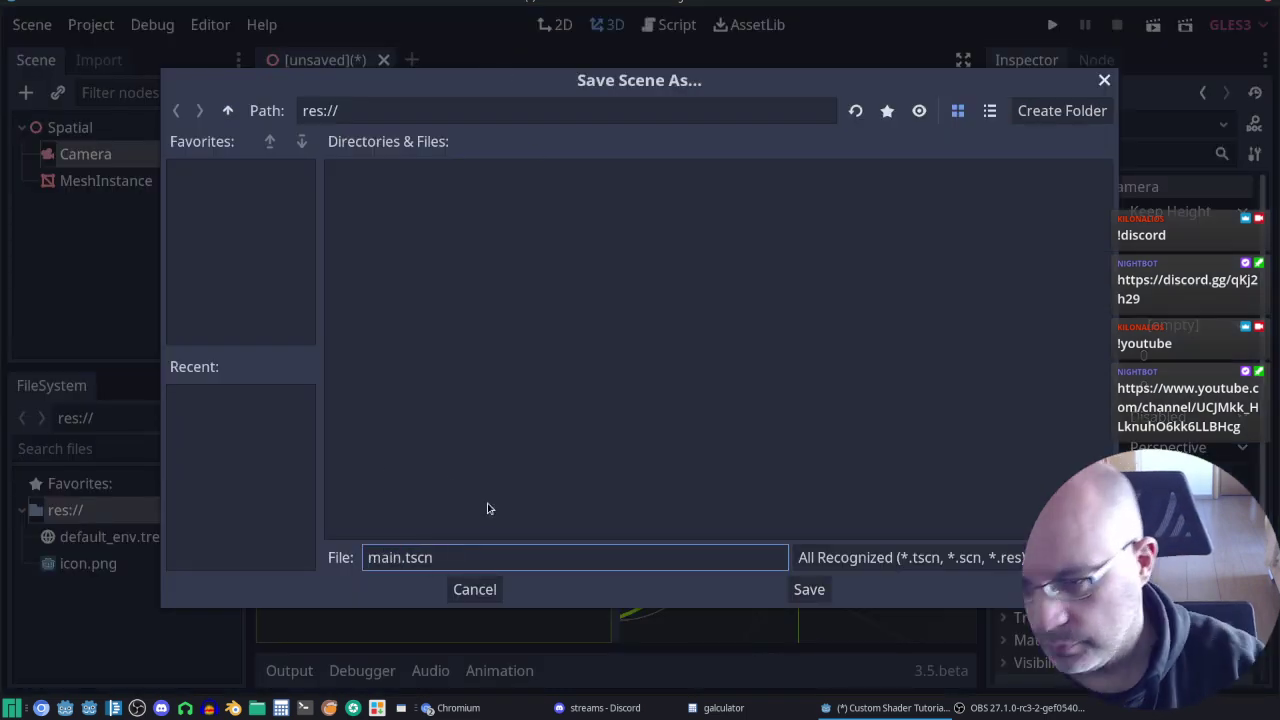
{"action": "left_click", "coordinate": [812, 590]}
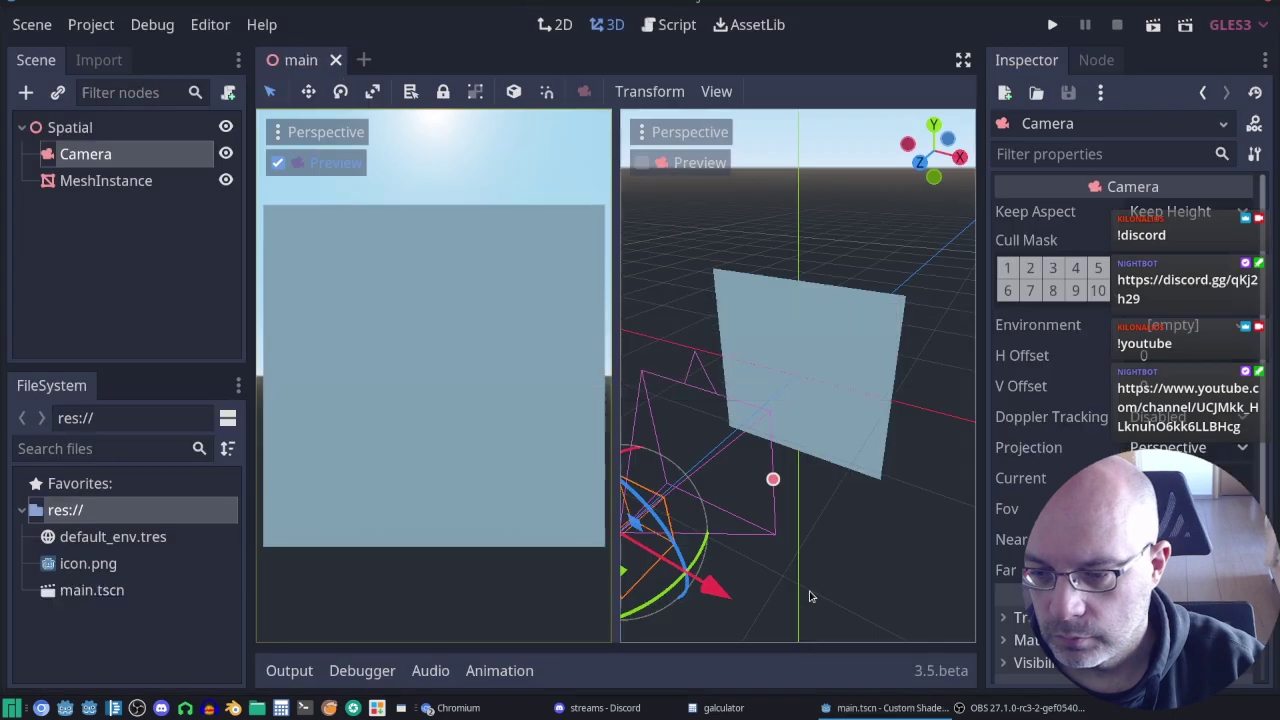
Step: Run the project with the current scene as main scene, then close the game window
{"action": "left_click", "coordinate": [1054, 24]}
{"action": "left_click", "coordinate": [770, 378]}
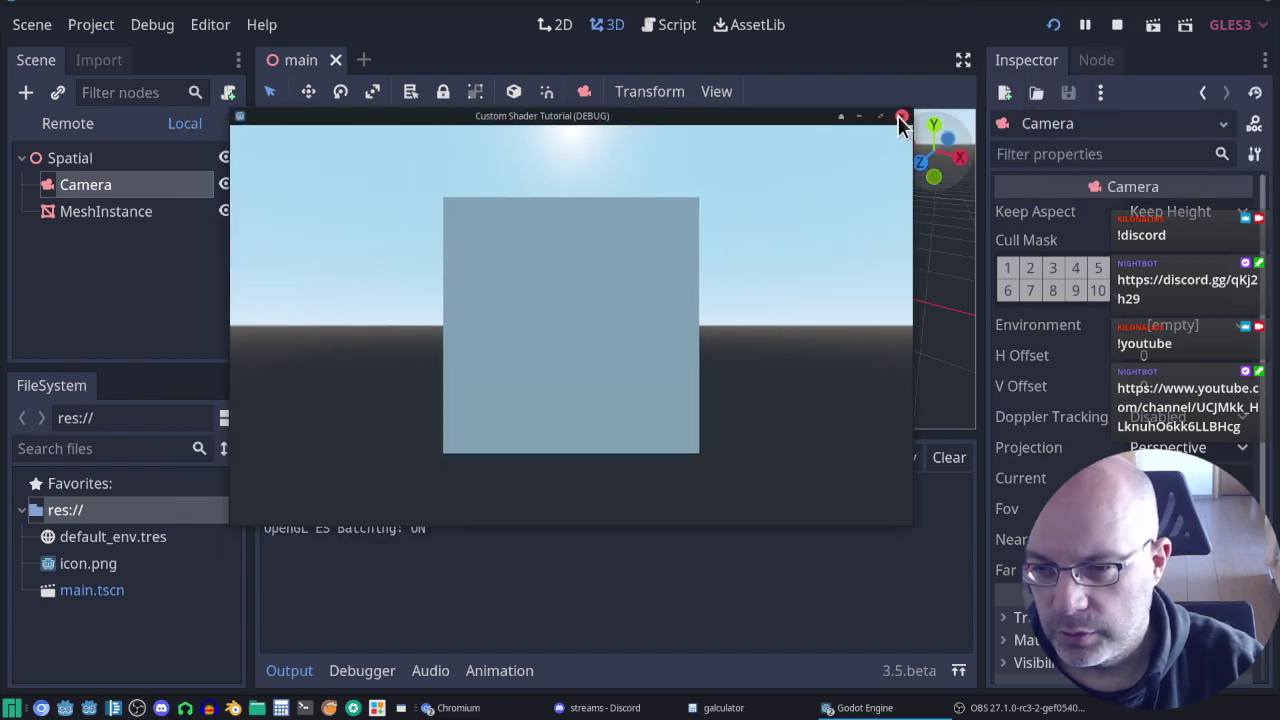
{"action": "left_click", "coordinate": [900, 118]}
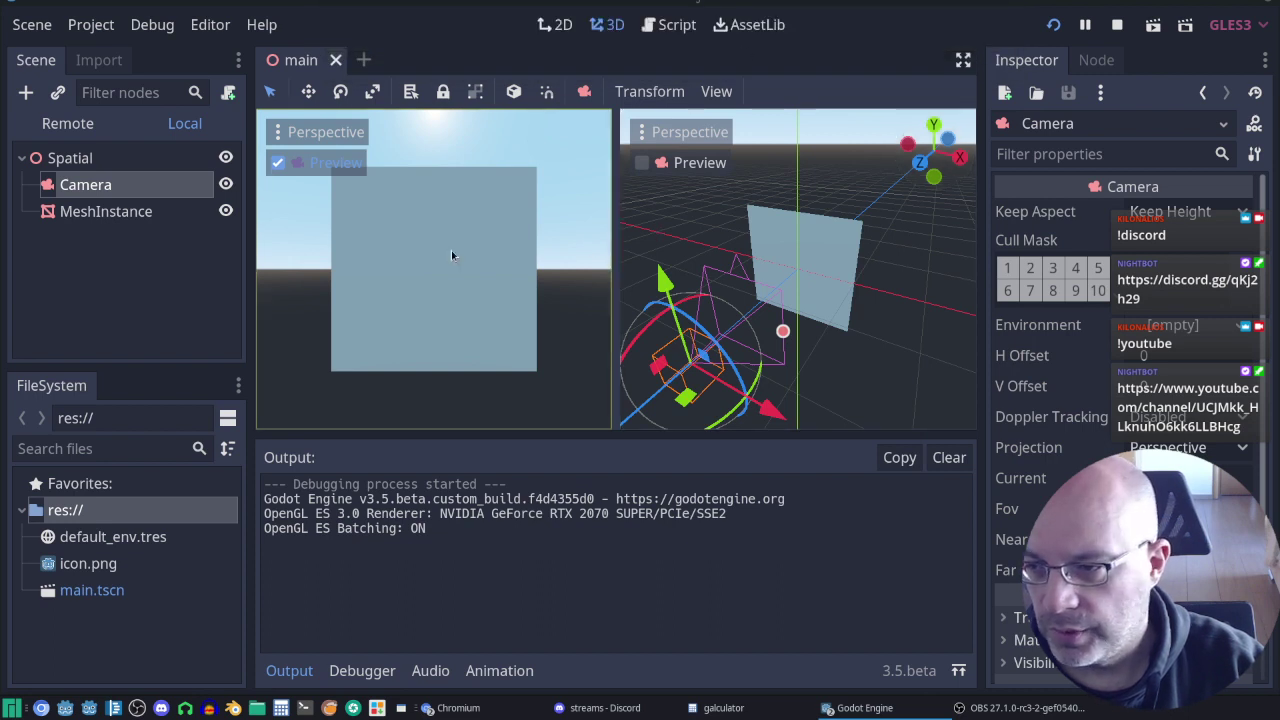
Step: Reposition the Camera by dragging it in the scene
{"action": "left_click", "coordinate": [648, 402]}
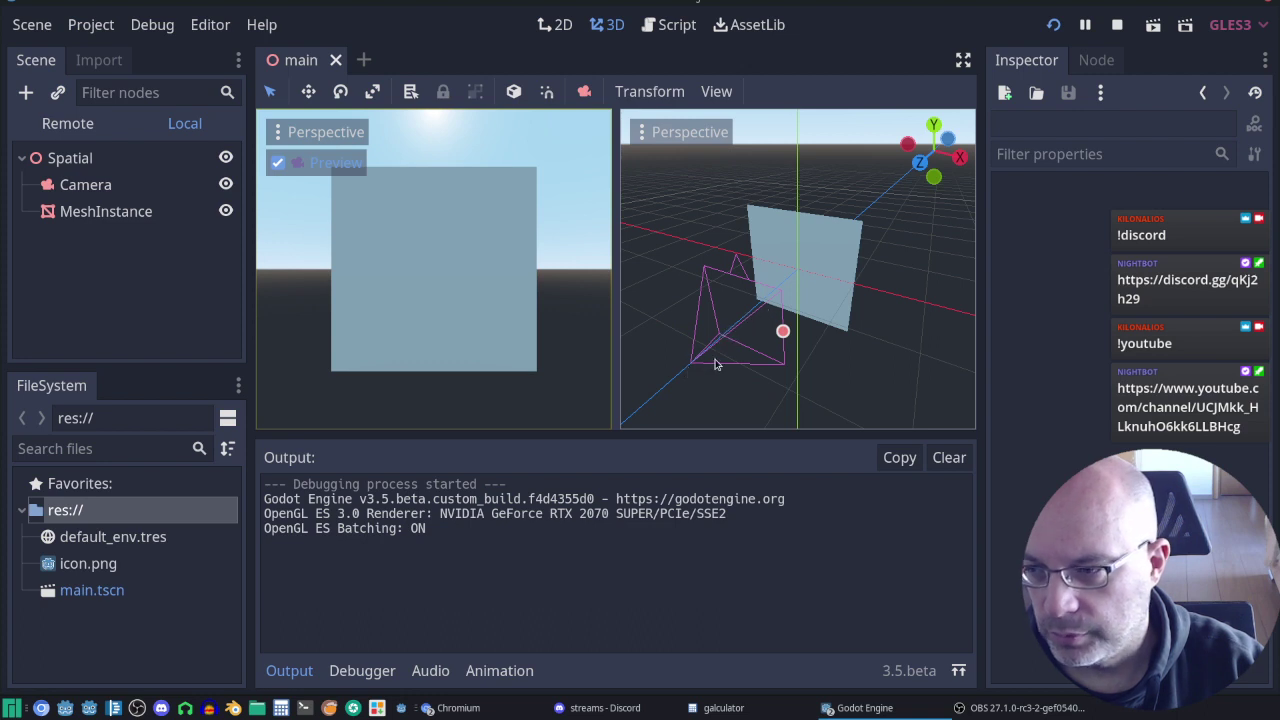
{"action": "left_click", "coordinate": [86, 186]}
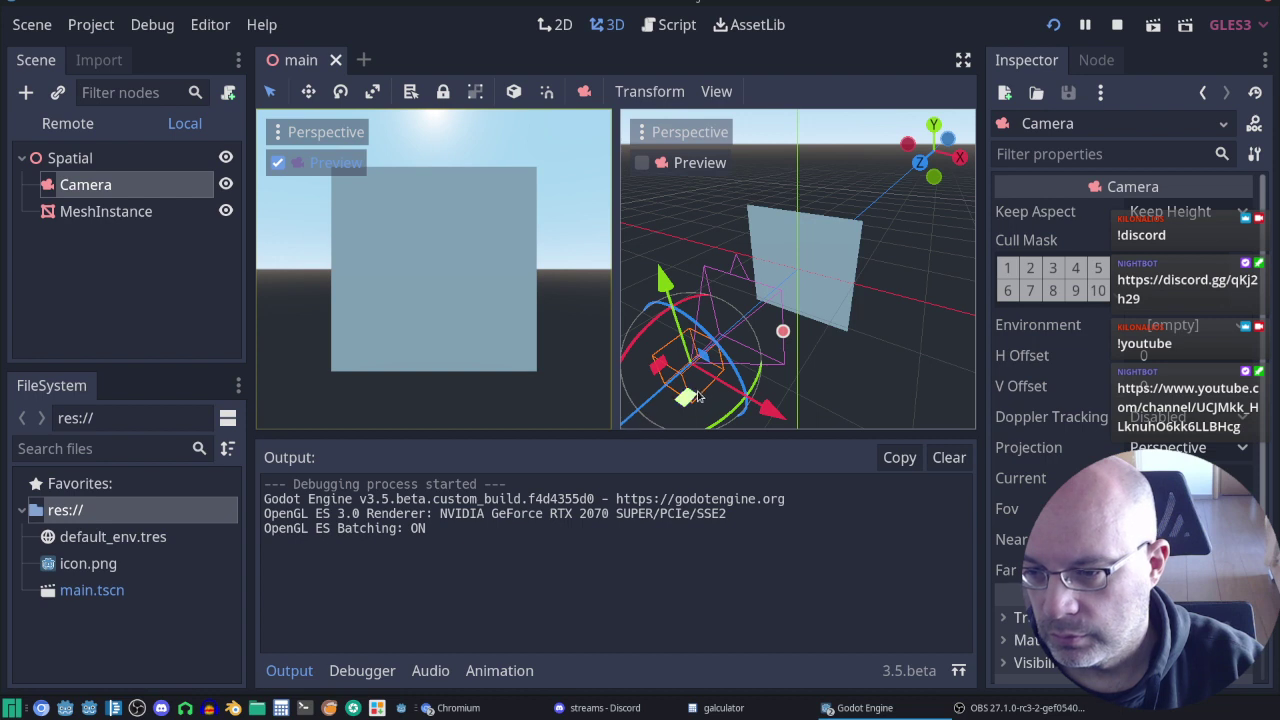
{"action": "mouse_move", "coordinate": [685, 397]}
{"action": "left_mouse_down"}
{"action": "mouse_move", "coordinate": [753, 338]}
{"action": "mouse_move", "coordinate": [688, 398]}
{"action": "mouse_move", "coordinate": [740, 348]}
{"action": "mouse_move", "coordinate": [730, 370]}
{"action": "left_mouse_up"}
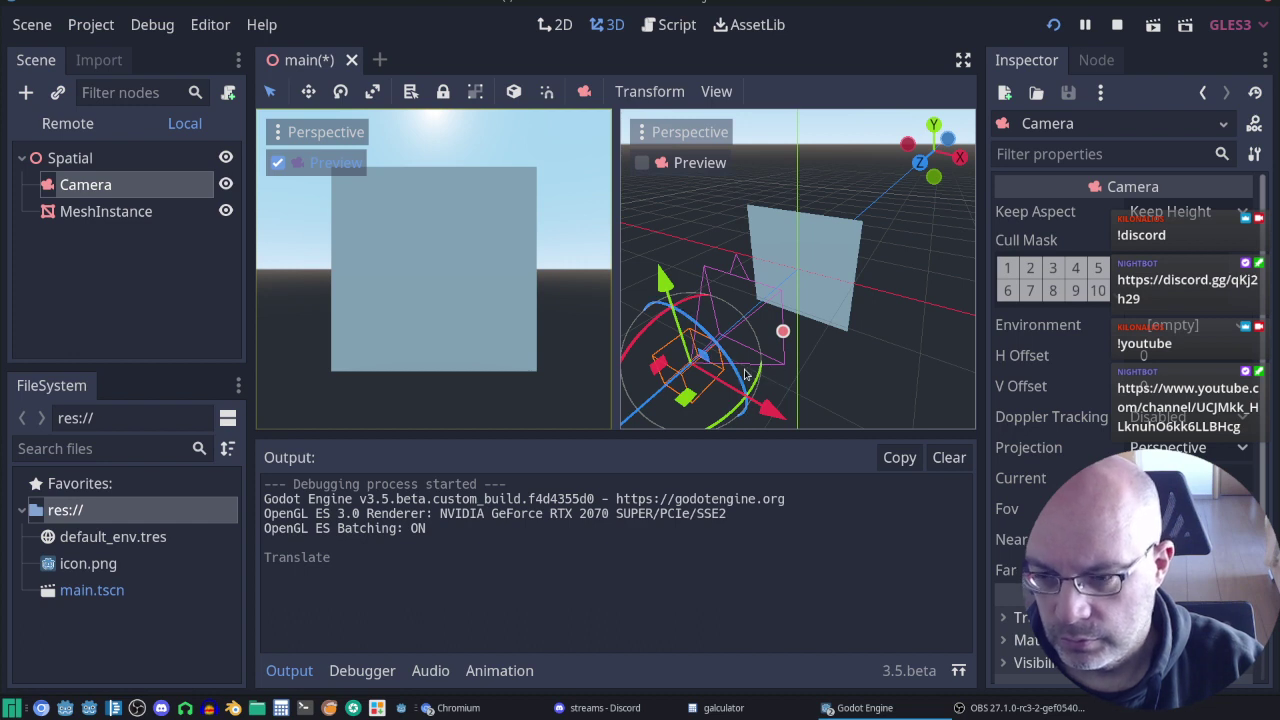
{"action": "left_click", "coordinate": [679, 377]}
{"action": "scroll", "coordinate": [741, 337], "scroll_direction": "down", "scroll_amount": 5}
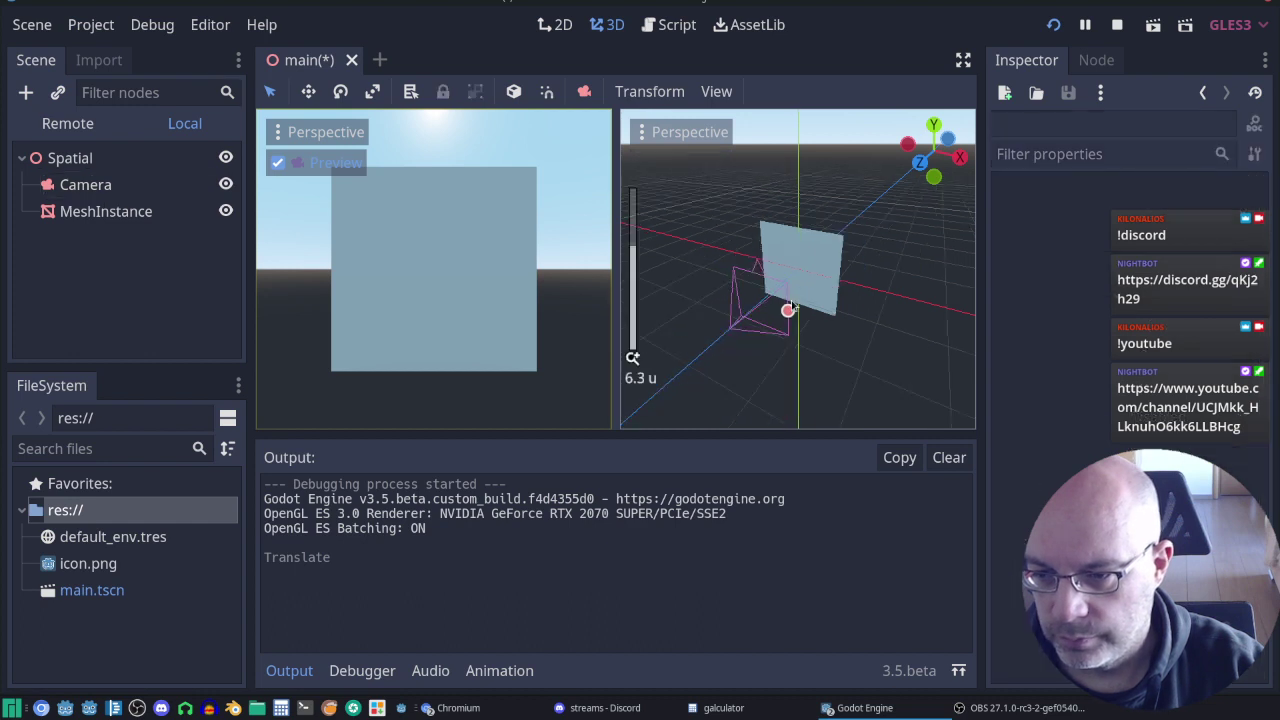
{"action": "scroll", "coordinate": [735, 310], "scroll_direction": "down", "scroll_amount": 2}
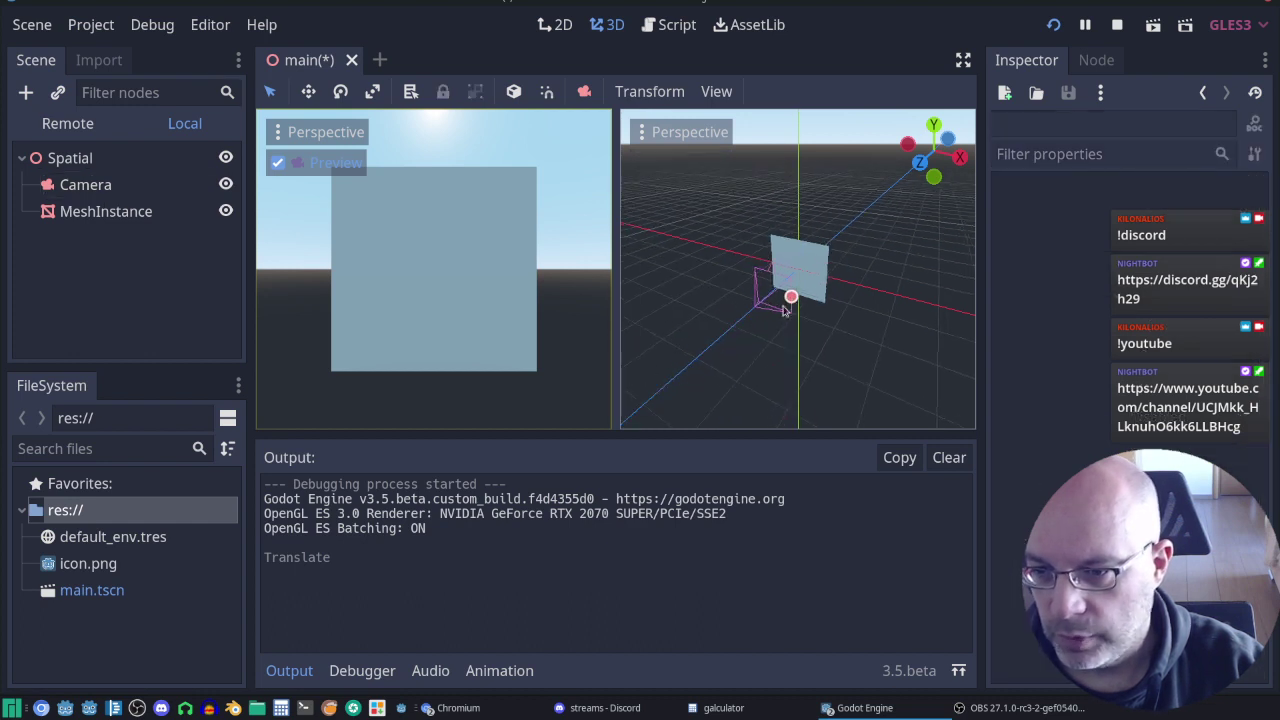
Step: Rotate the plane mesh and move the camera back so the plane fits the preview
{"action": "left_click", "coordinate": [821, 264]}
{"action": "left_click_drag", "start_coordinate": [790, 315], "coordinate": [778, 305]}
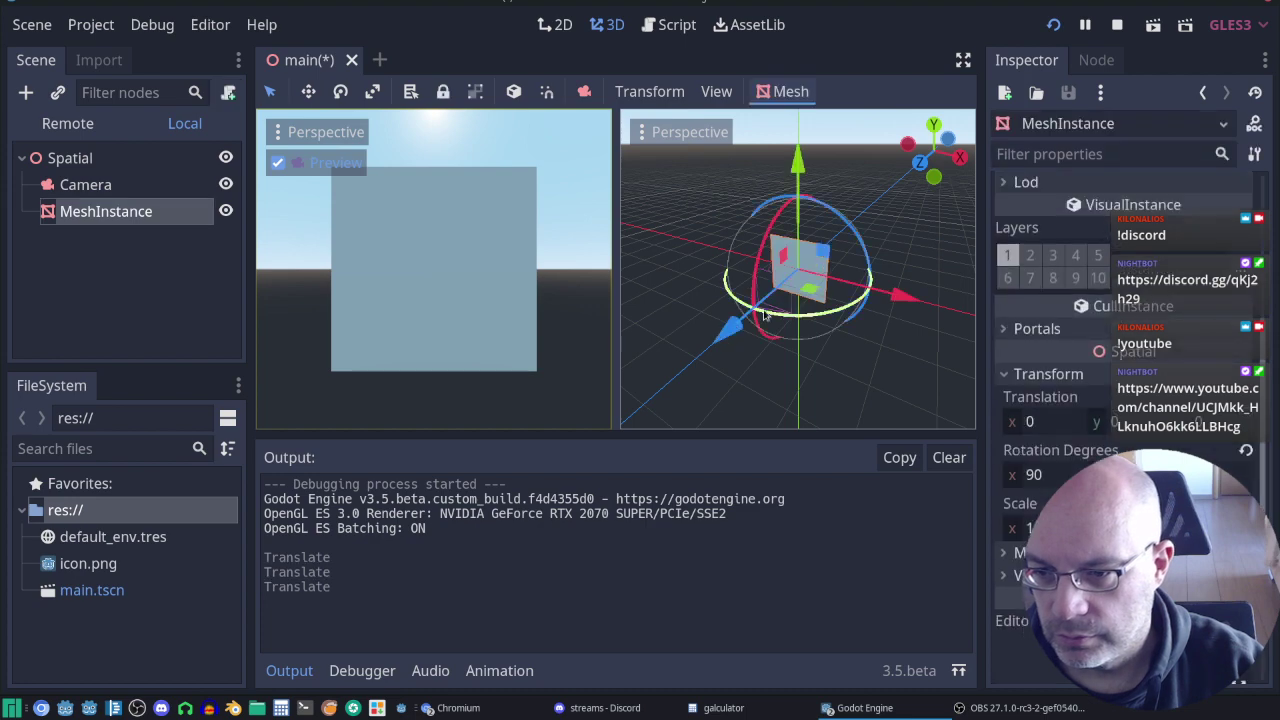
{"action": "left_click", "coordinate": [776, 295]}
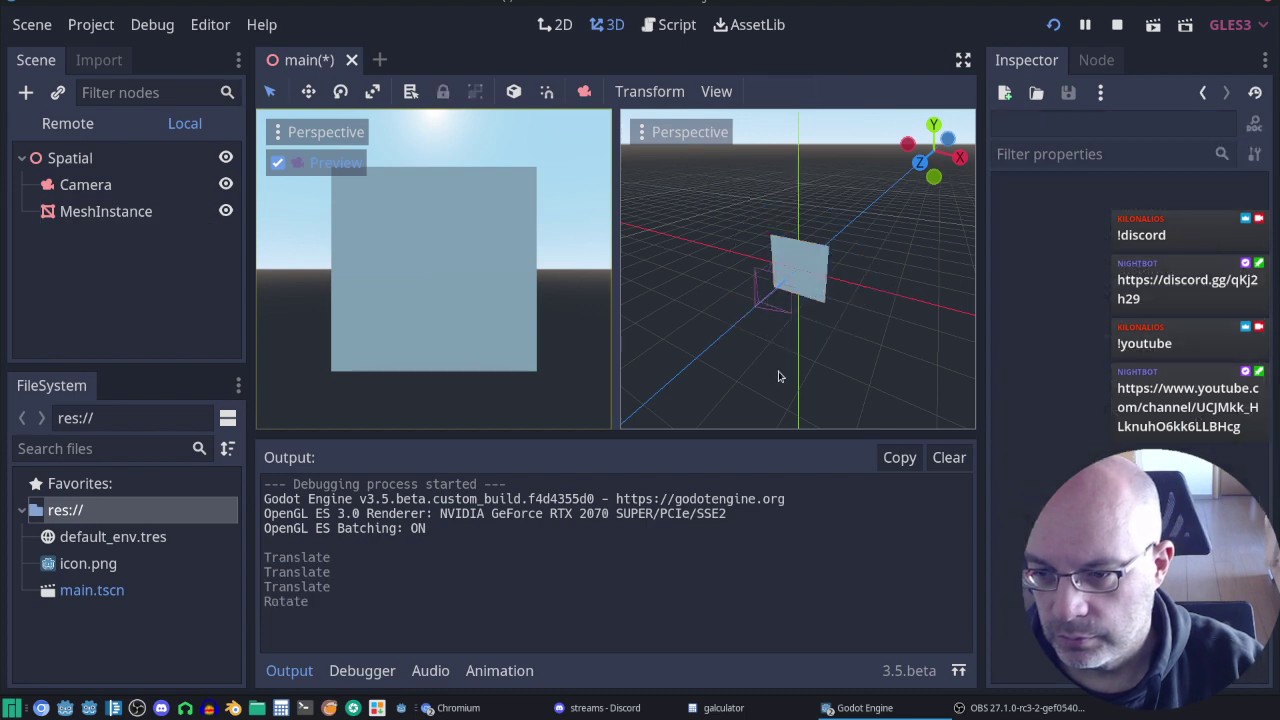
{"action": "middle_click_drag", "start_coordinate": [779, 376], "coordinate": [629, 383]}
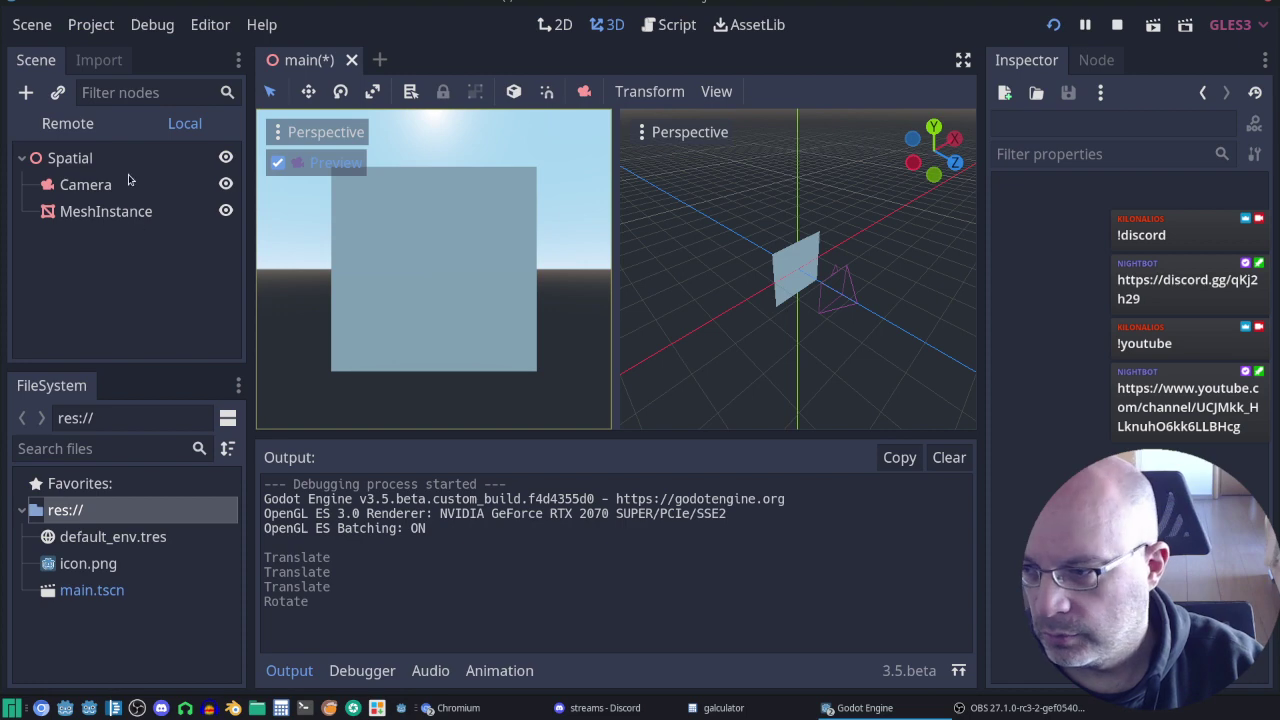
{"action": "left_click", "coordinate": [842, 280]}
{"action": "mouse_move", "coordinate": [968, 365]}
{"action": "left_mouse_down"}
{"action": "mouse_move", "coordinate": [1010, 390]}
{"action": "mouse_move", "coordinate": [930, 360]}
{"action": "left_mouse_up"}
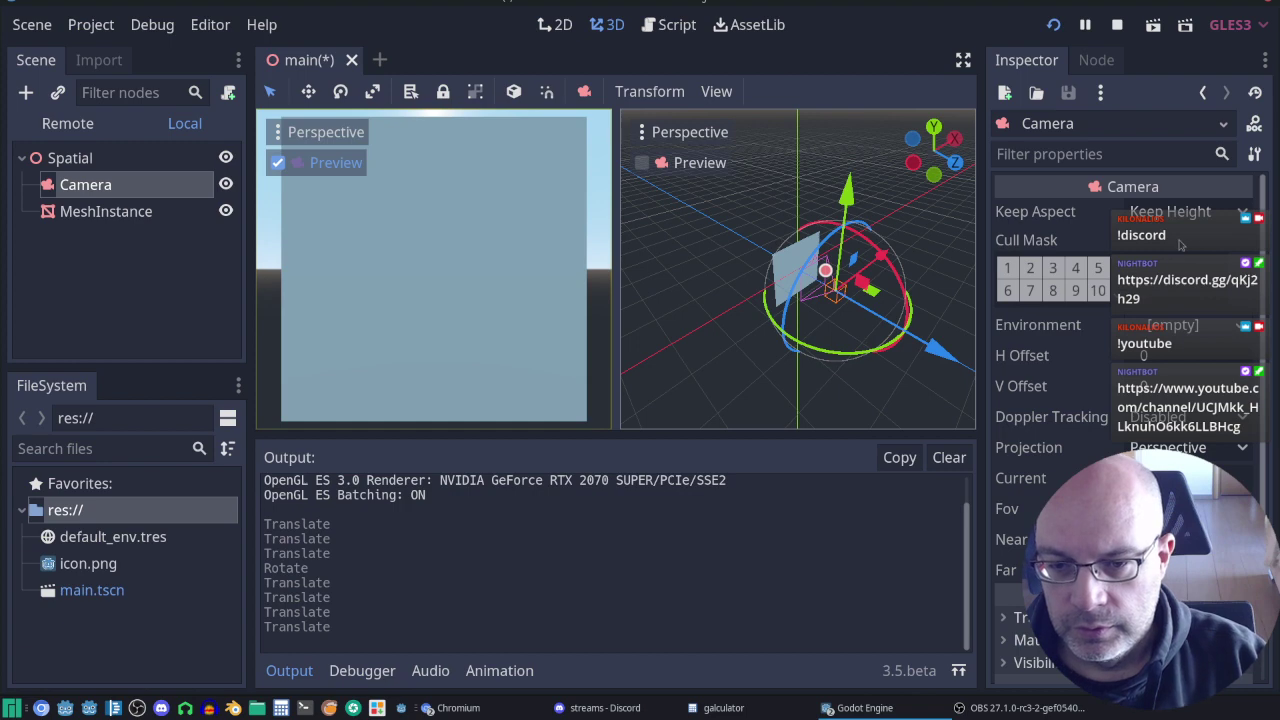
{"action": "mouse_move", "coordinate": [1184, 244]}
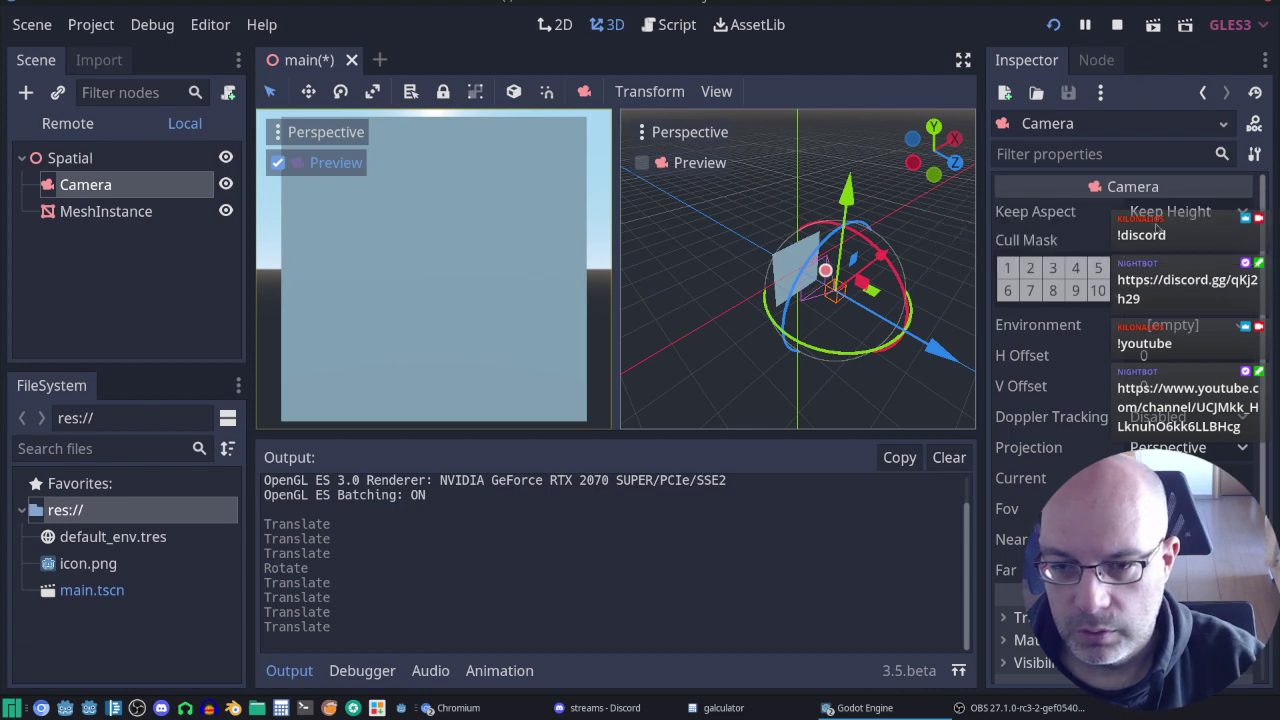
Step: Reselect the plane mesh, zoom in, and bring up the viewport's view options
{"action": "left_click", "coordinate": [788, 272]}
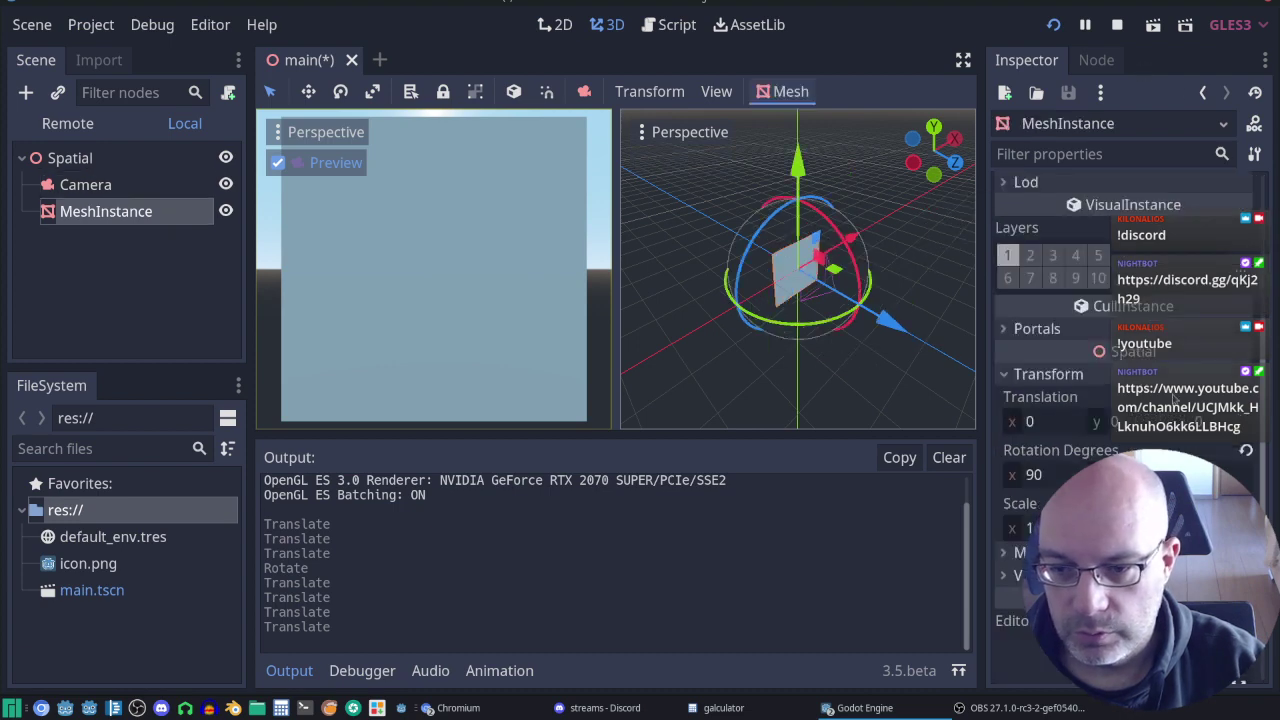
{"action": "left_click", "coordinate": [812, 296]}
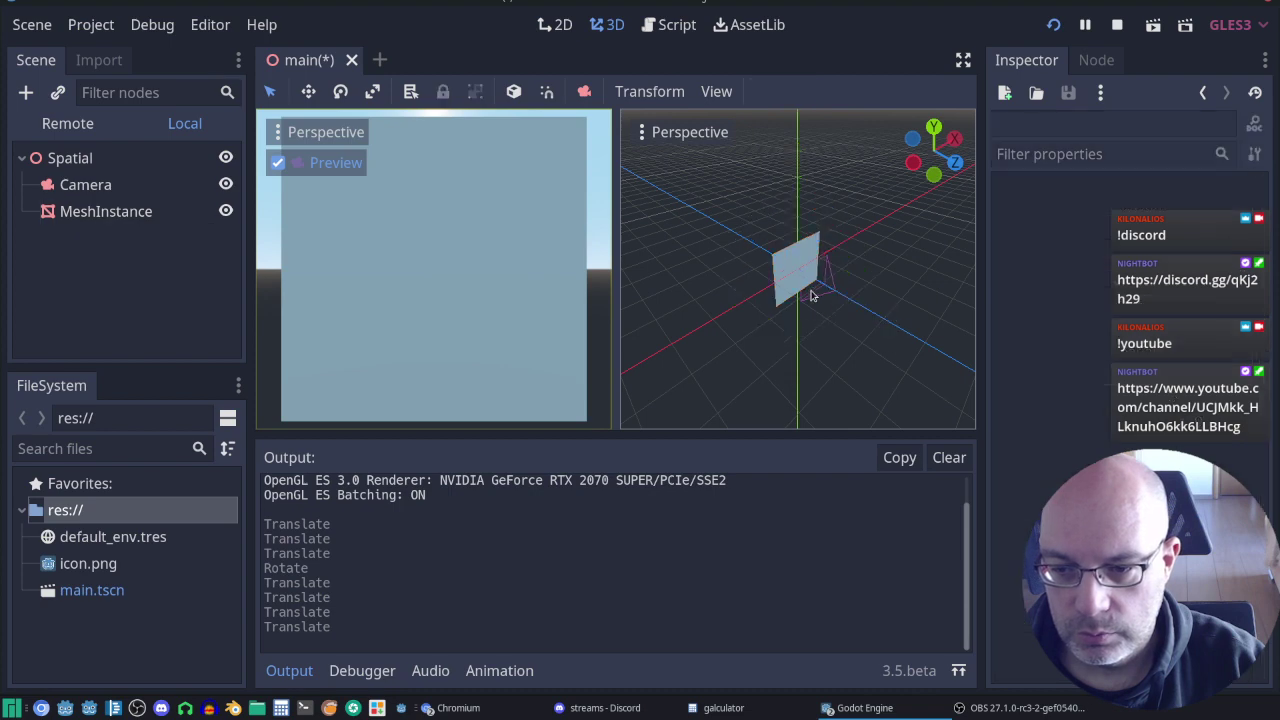
{"action": "left_click", "coordinate": [788, 255]}
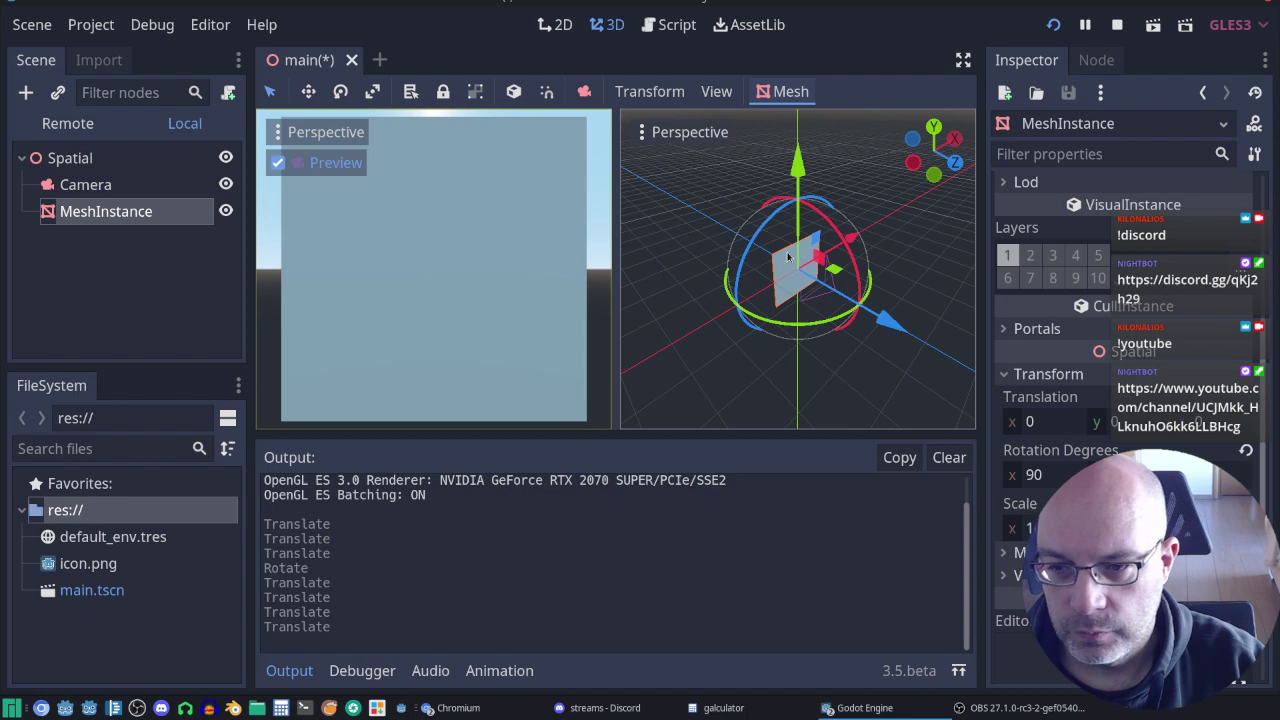
{"action": "scroll", "coordinate": [1178, 263], "scroll_direction": "up", "scroll_amount": 5}
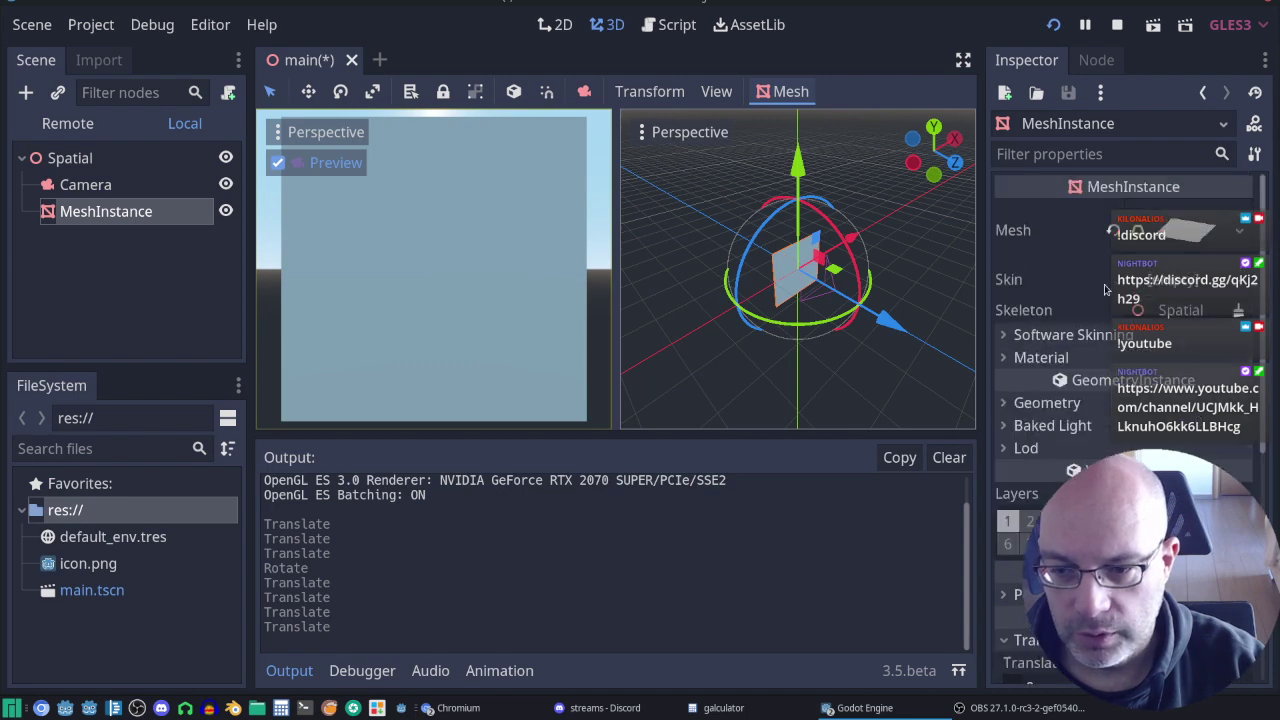
{"action": "left_click", "coordinate": [641, 131]}
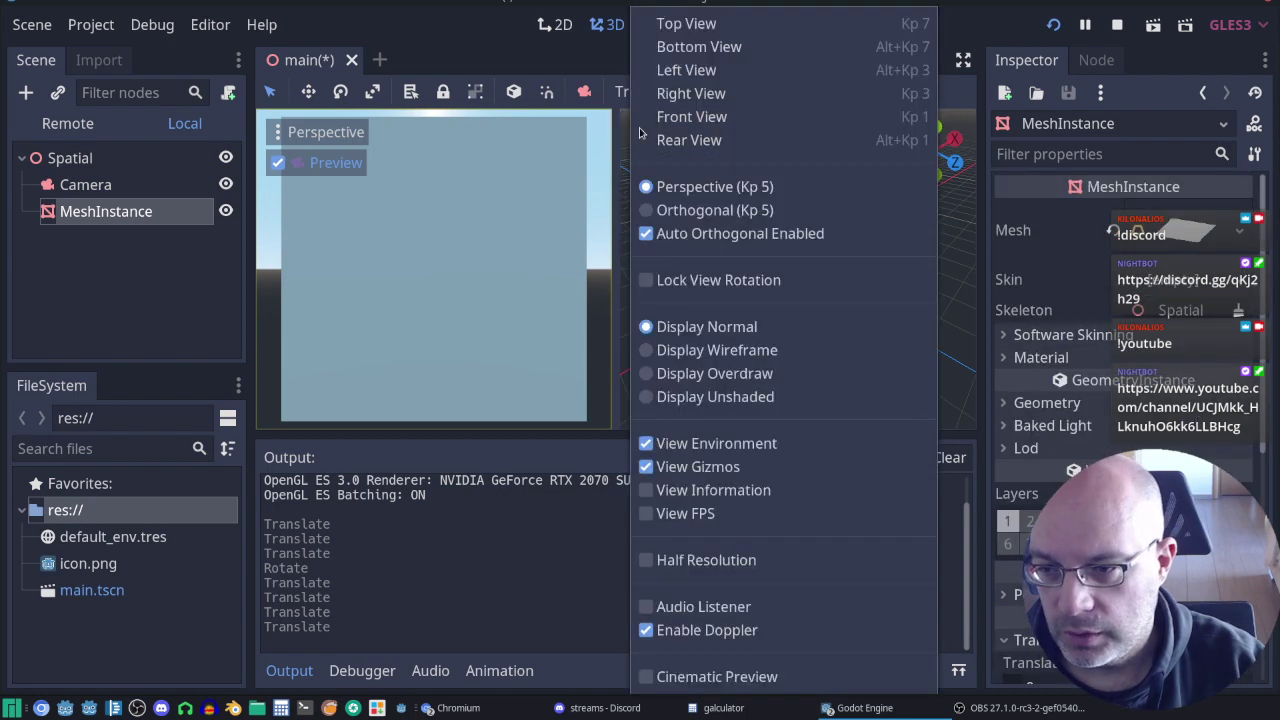
Step: Switch to 1 Viewport with Preview off and zoom the editor view close to the plane
{"action": "left_click", "coordinate": [970, 328]}
{"action": "left_click", "coordinate": [724, 94]}
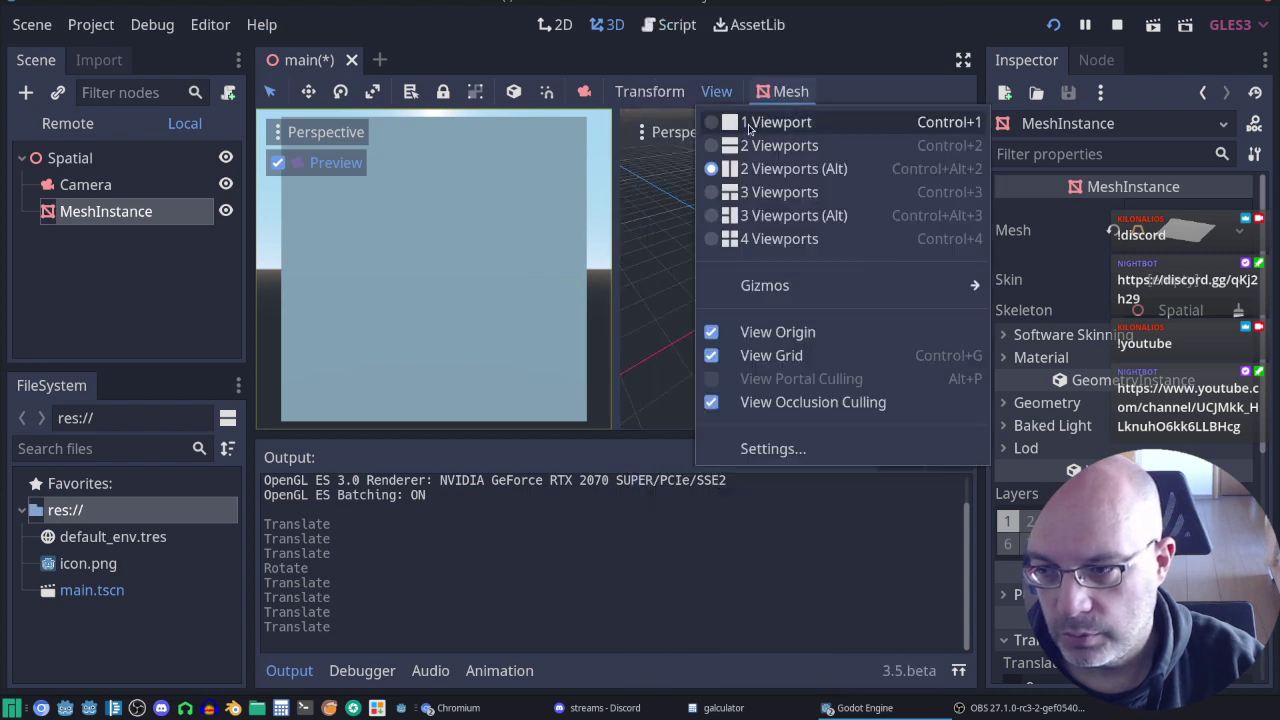
{"action": "left_click", "coordinate": [752, 124]}
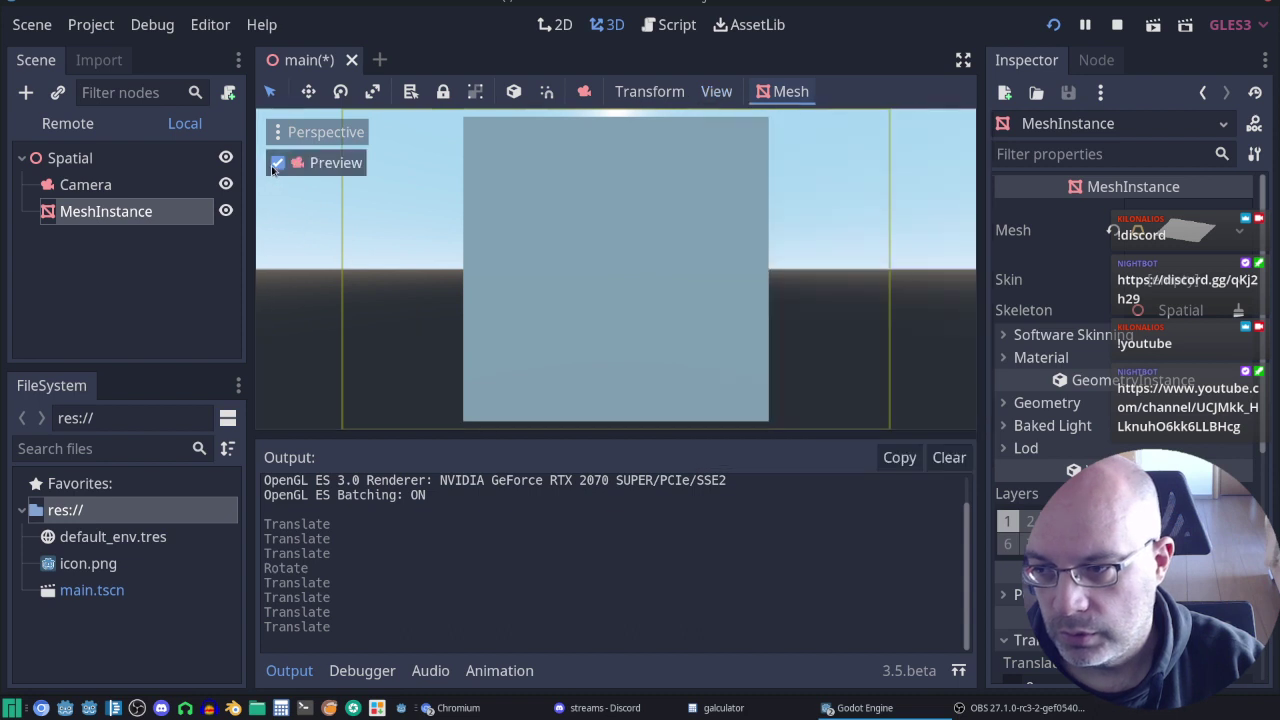
{"action": "left_click", "coordinate": [277, 163]}
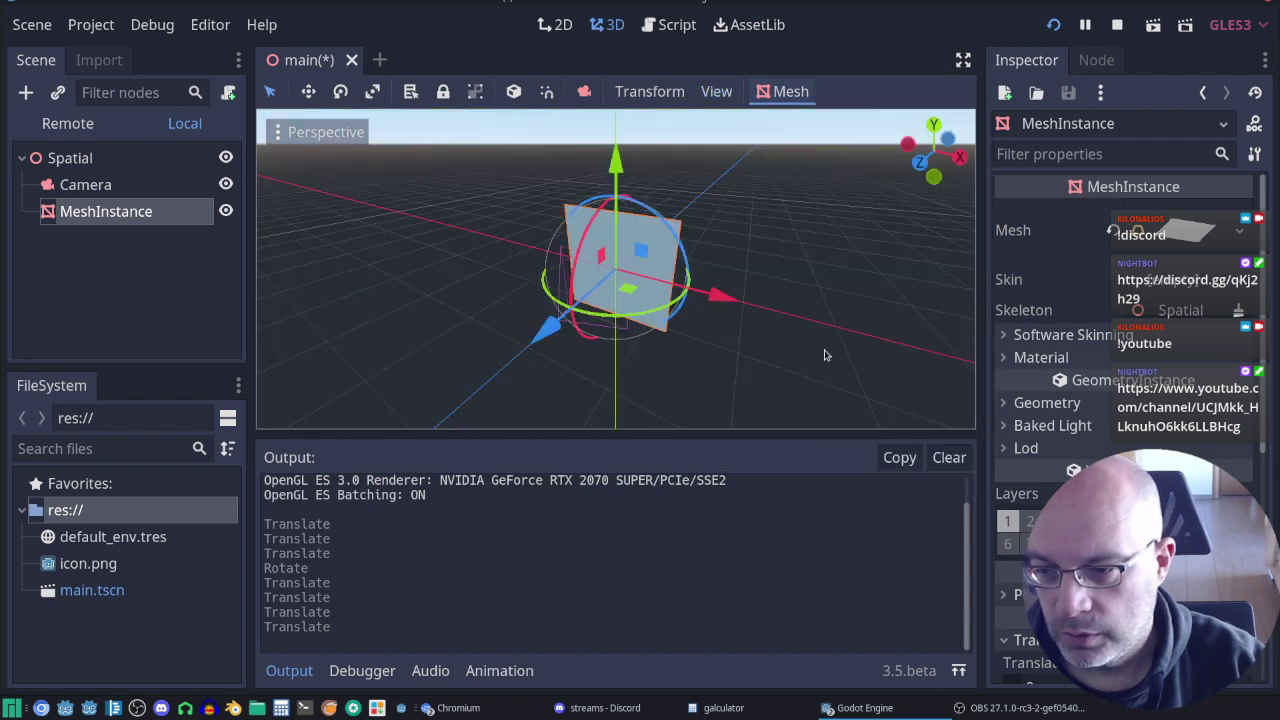
{"action": "middle_click_drag", "start_coordinate": [825, 355], "coordinate": [891, 309]}
{"action": "scroll", "coordinate": [819, 363], "scroll_direction": "up", "scroll_amount": 3}
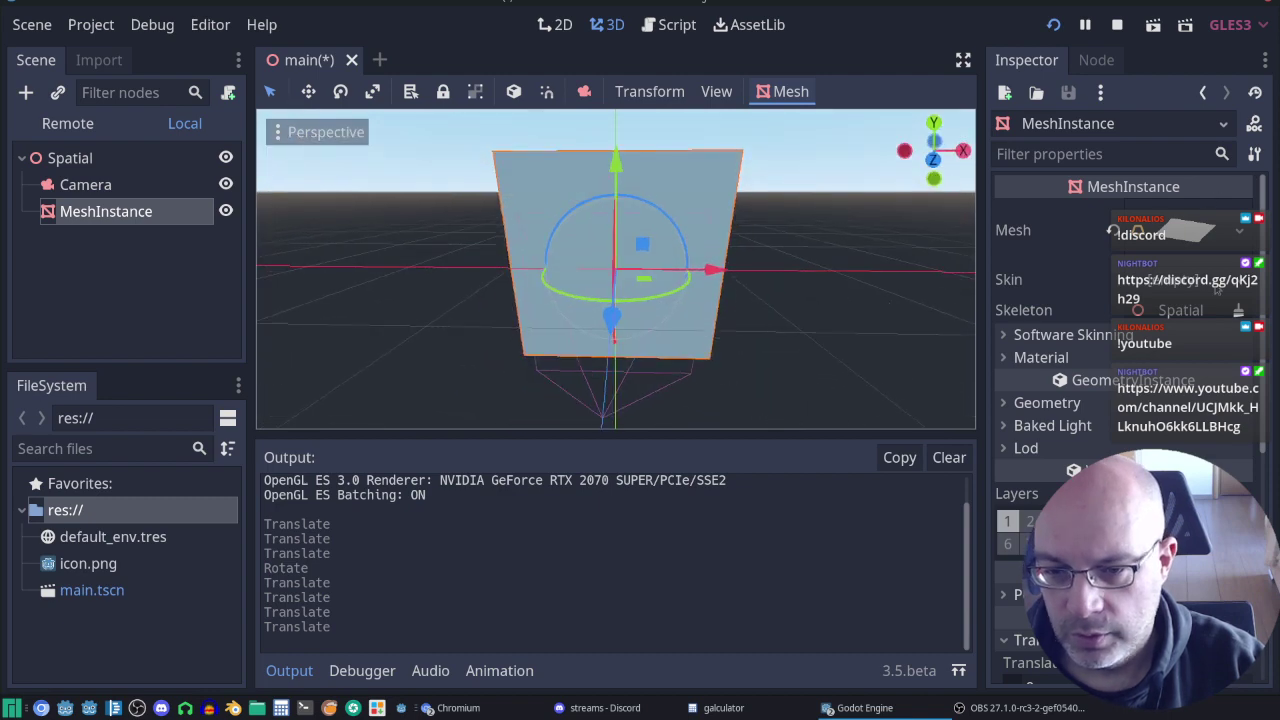
Step: Give the mesh's material slot 0 a new material with a New Shader
{"action": "left_click", "coordinate": [1041, 358]}
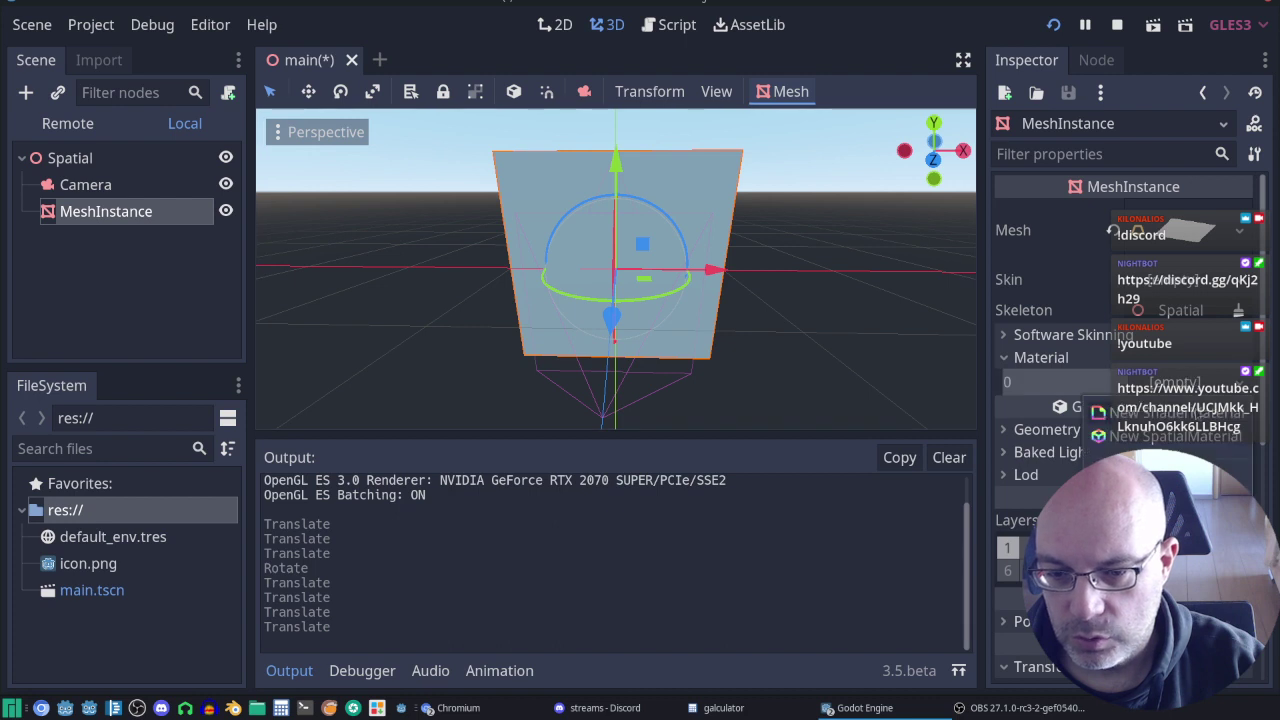
{"action": "left_click", "coordinate": [1100, 412]}
{"action": "left_click", "coordinate": [1140, 398]}
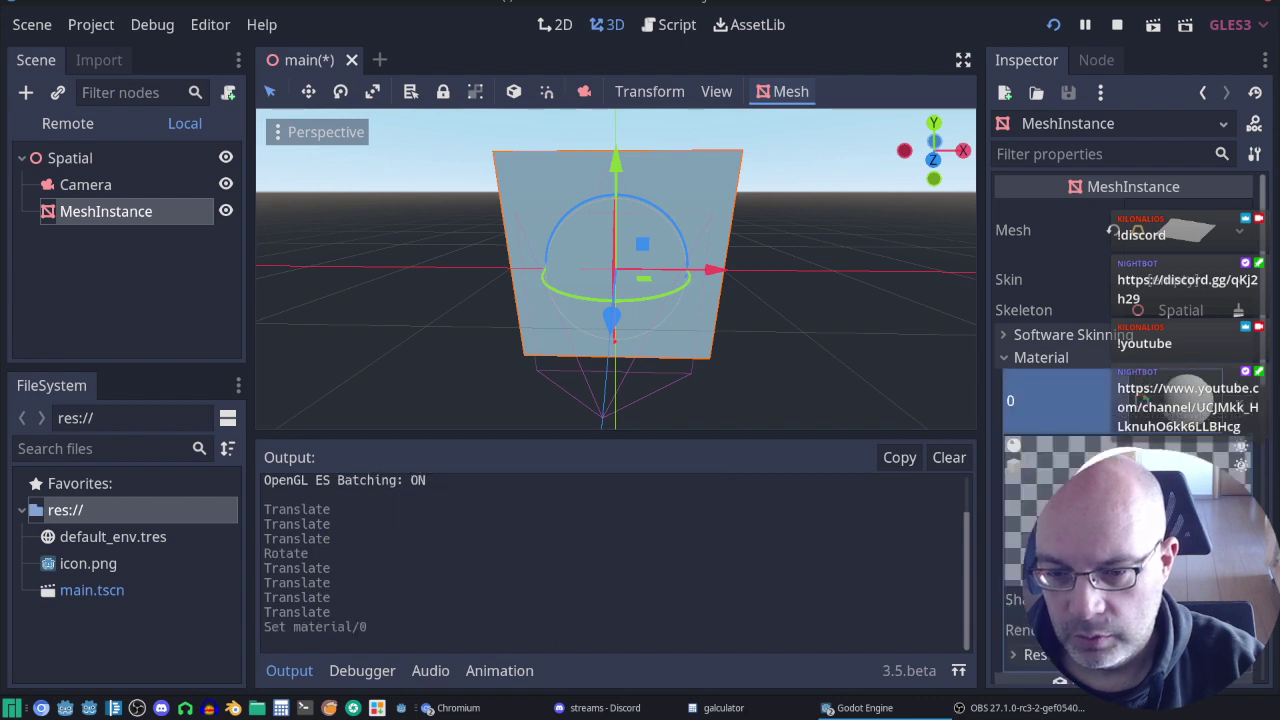
{"action": "scroll", "coordinate": [1128, 420], "scroll_direction": "down", "scroll_amount": 3}
{"action": "left_click", "coordinate": [1237, 473]}
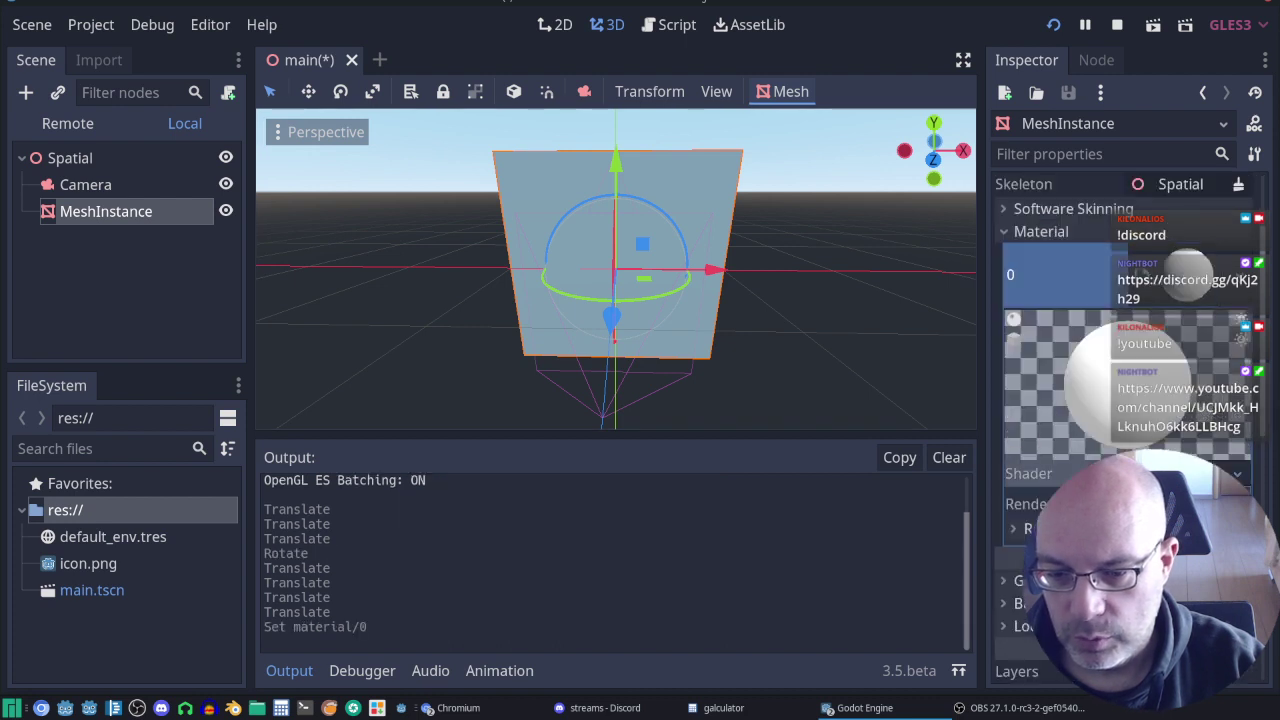
{"action": "left_click", "coordinate": [1150, 500]}
Step: Open the new shader in the editor and paste the copied Shadertoy code
{"action": "left_click", "coordinate": [1130, 473]}
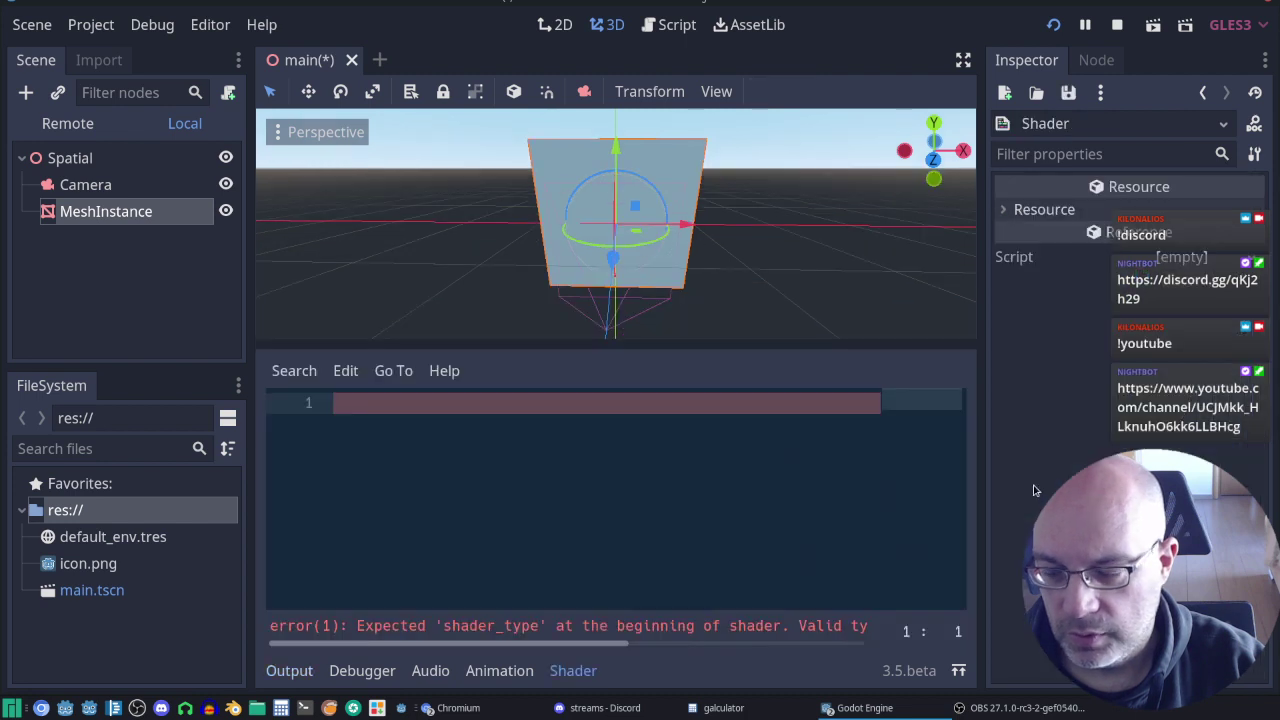
{"action": "right_click", "coordinate": [358, 403]}
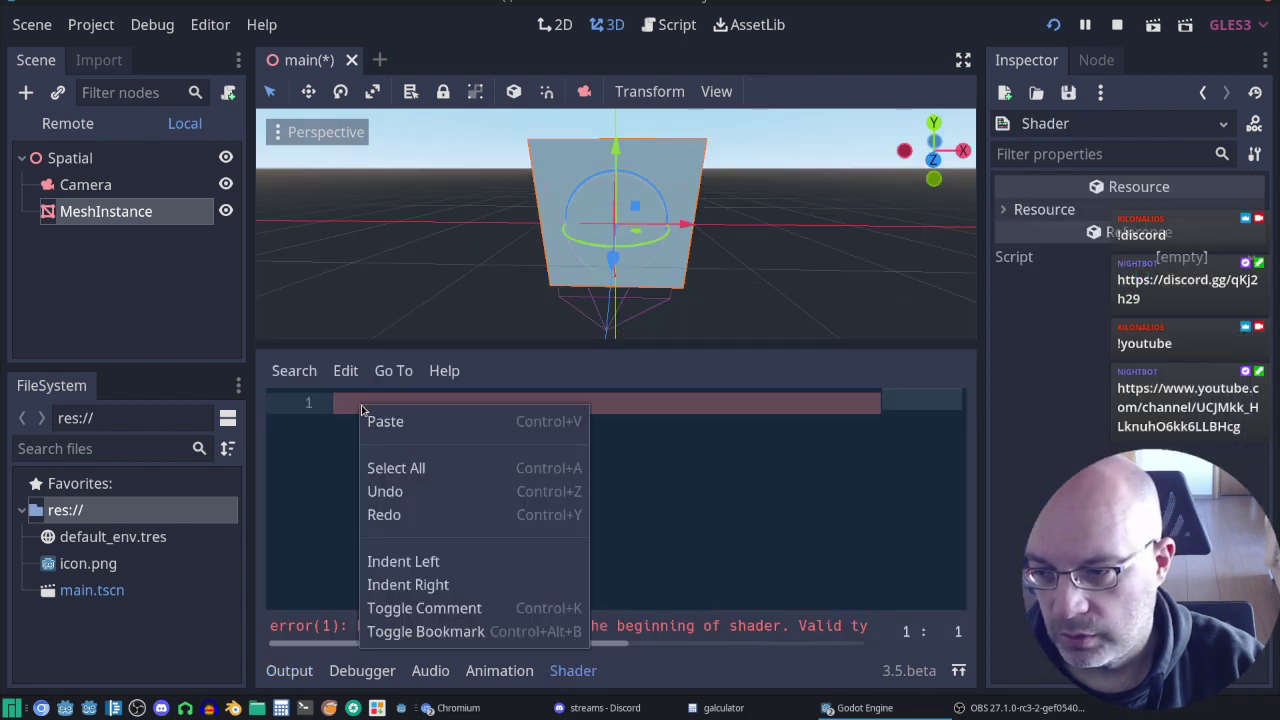
{"action": "left_click", "coordinate": [380, 421]}
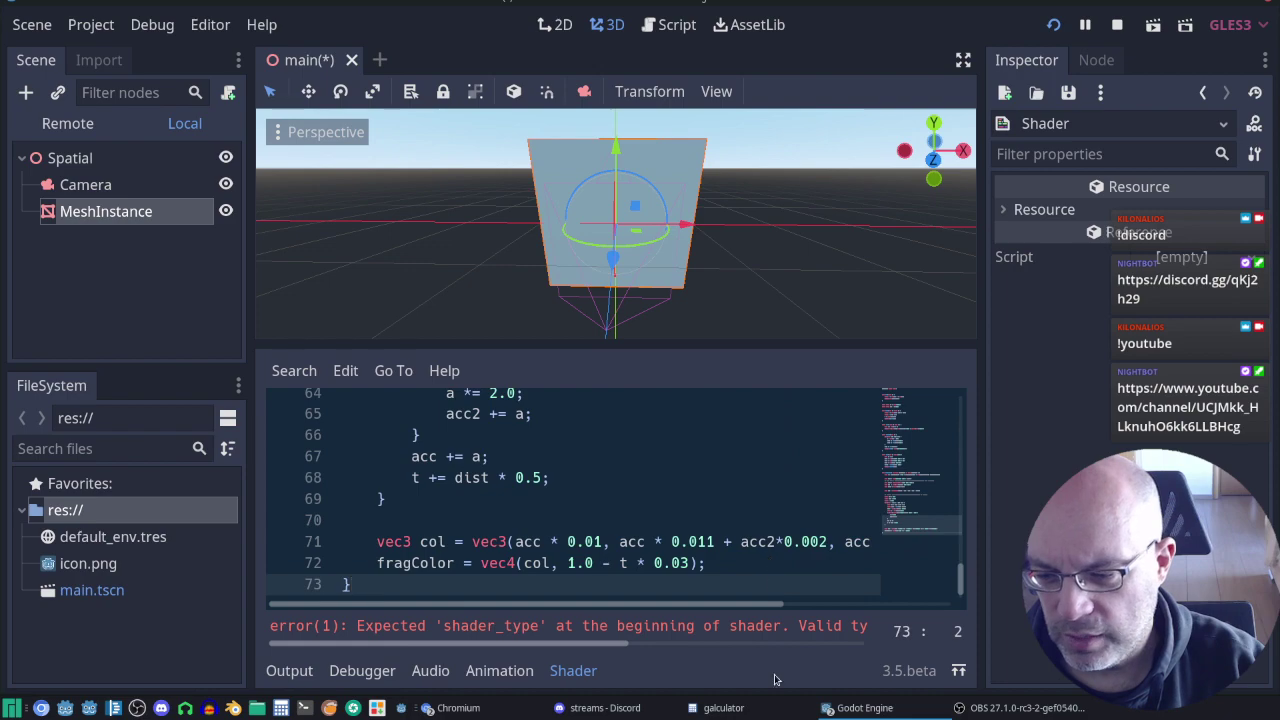
{"action": "left_click", "coordinate": [447, 713]}
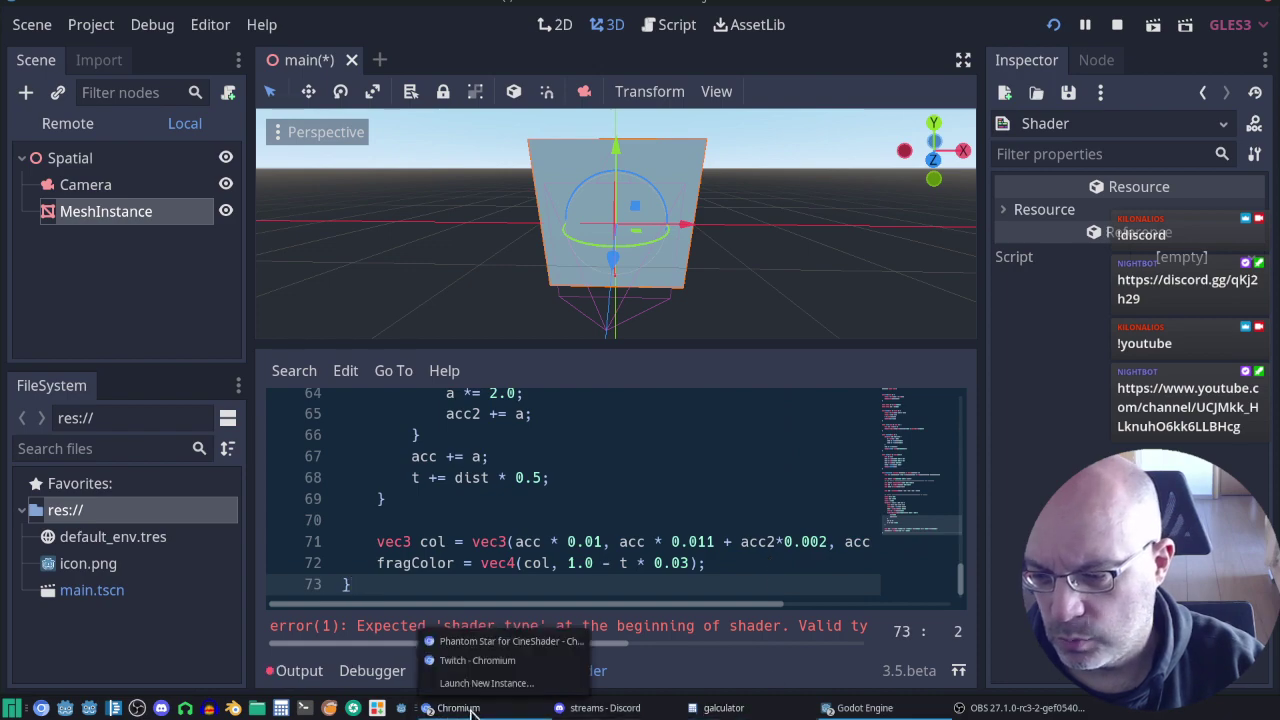
Step: Scroll the Phantom Star code to line 1 to check its precision highp float header, then return to Godot
{"action": "left_click", "coordinate": [520, 641]}
{"action": "scroll", "coordinate": [752, 396], "scroll_direction": "up", "scroll_amount": 3}
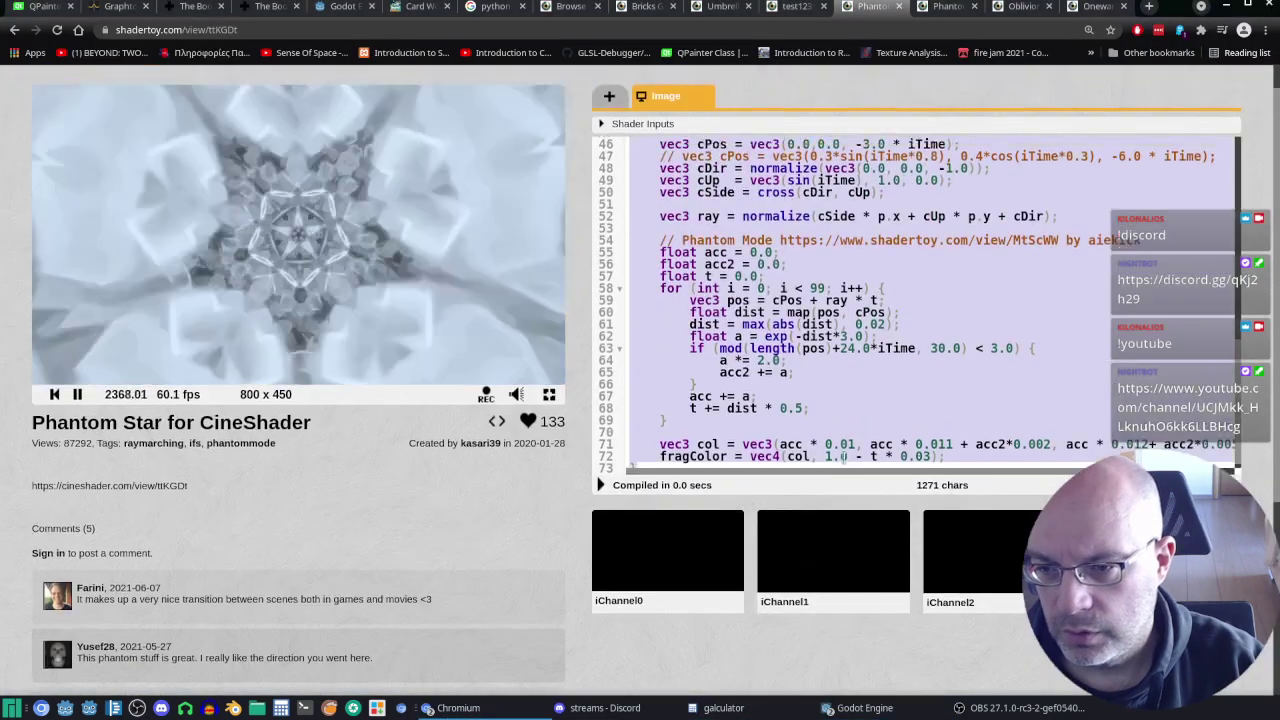
{"action": "scroll", "coordinate": [752, 396], "scroll_direction": "up", "scroll_amount": 2}
{"action": "scroll", "coordinate": [752, 396], "scroll_direction": "up", "scroll_amount": 2}
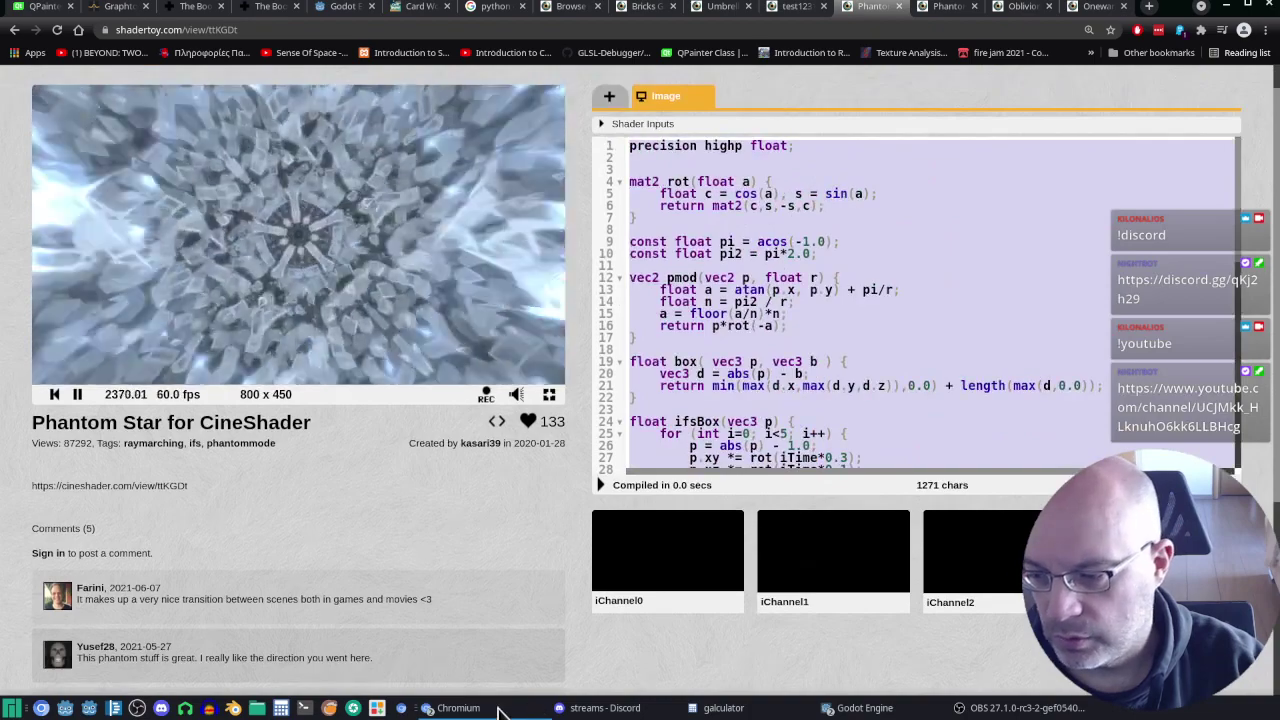
{"action": "left_click", "coordinate": [500, 710]}
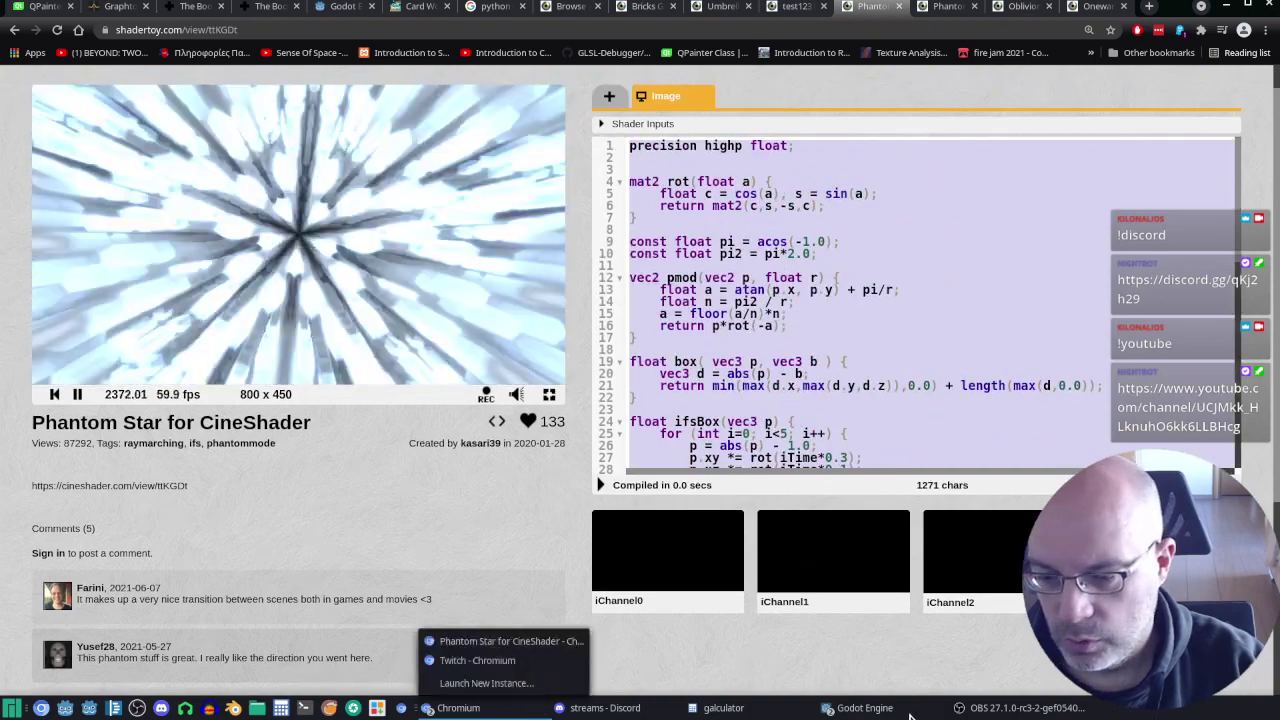
{"action": "left_click", "coordinate": [900, 710]}
{"action": "left_click", "coordinate": [948, 664]}
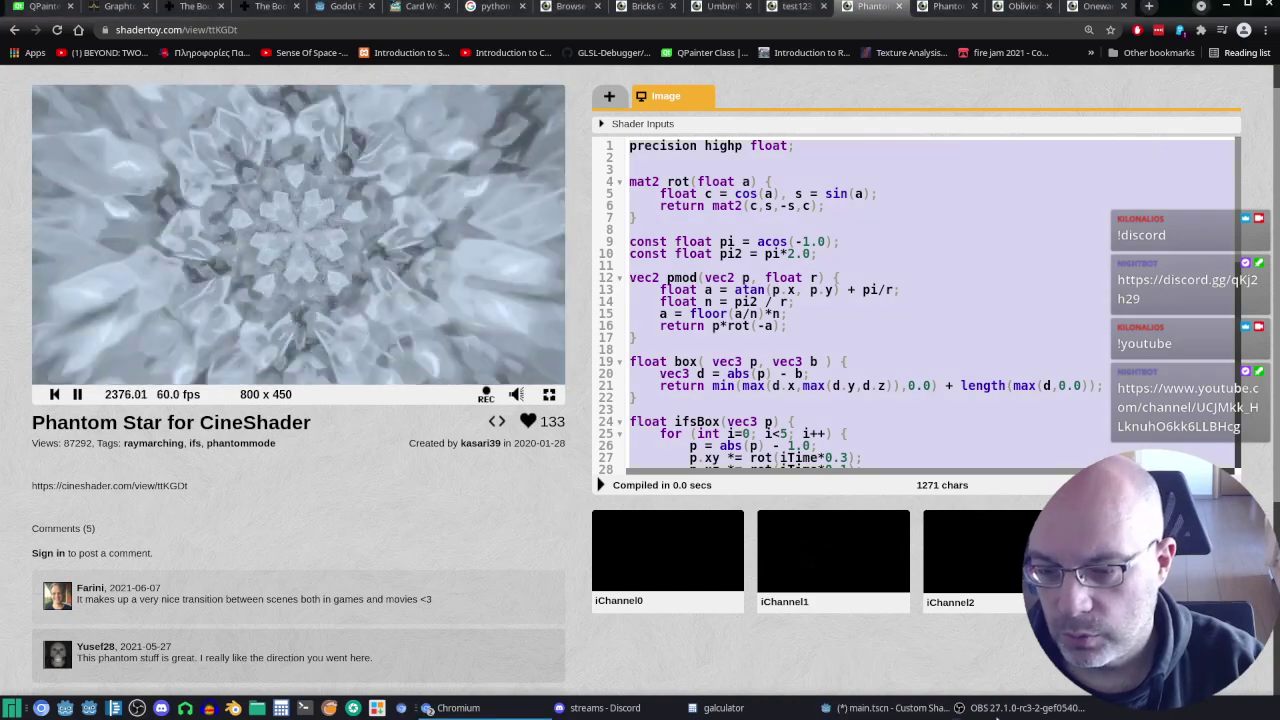
Step: Back in the Godot shader editor, save the scene
{"action": "left_click", "coordinate": [925, 708]}
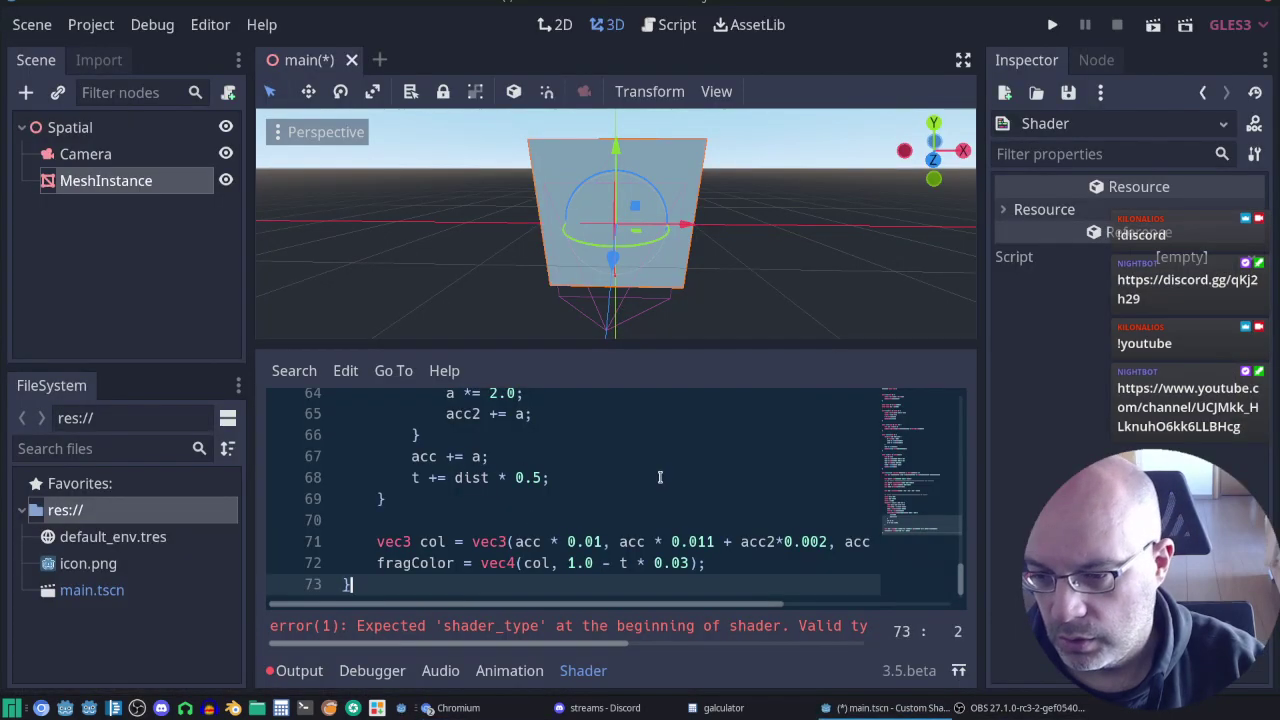
{"action": "scroll", "coordinate": [662, 480], "scroll_direction": "down", "scroll_amount": 1}
{"action": "key", "text": "ctrl+s"}
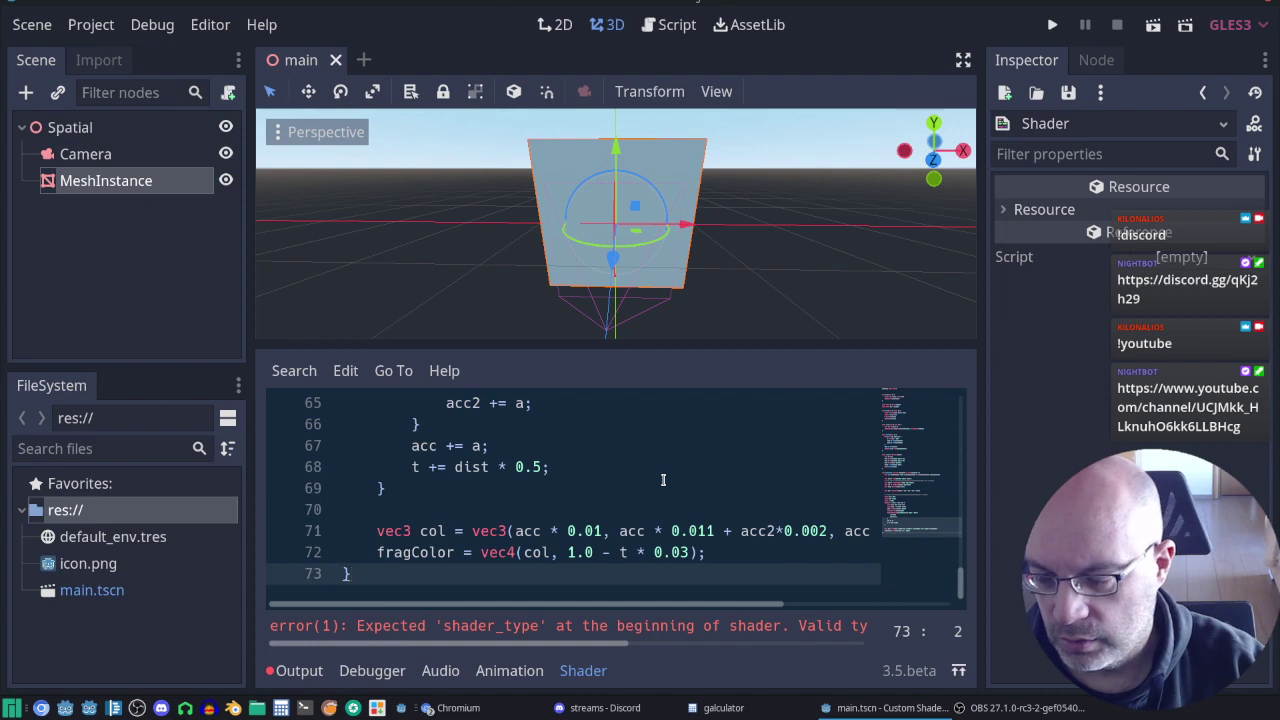
Step: Replace line 1 'precision highp float;' with 'shader_type spatial;'
{"action": "scroll", "coordinate": [678, 480], "scroll_direction": "up", "scroll_amount": 1}
{"action": "scroll", "coordinate": [678, 480], "scroll_direction": "up", "scroll_amount": 11}
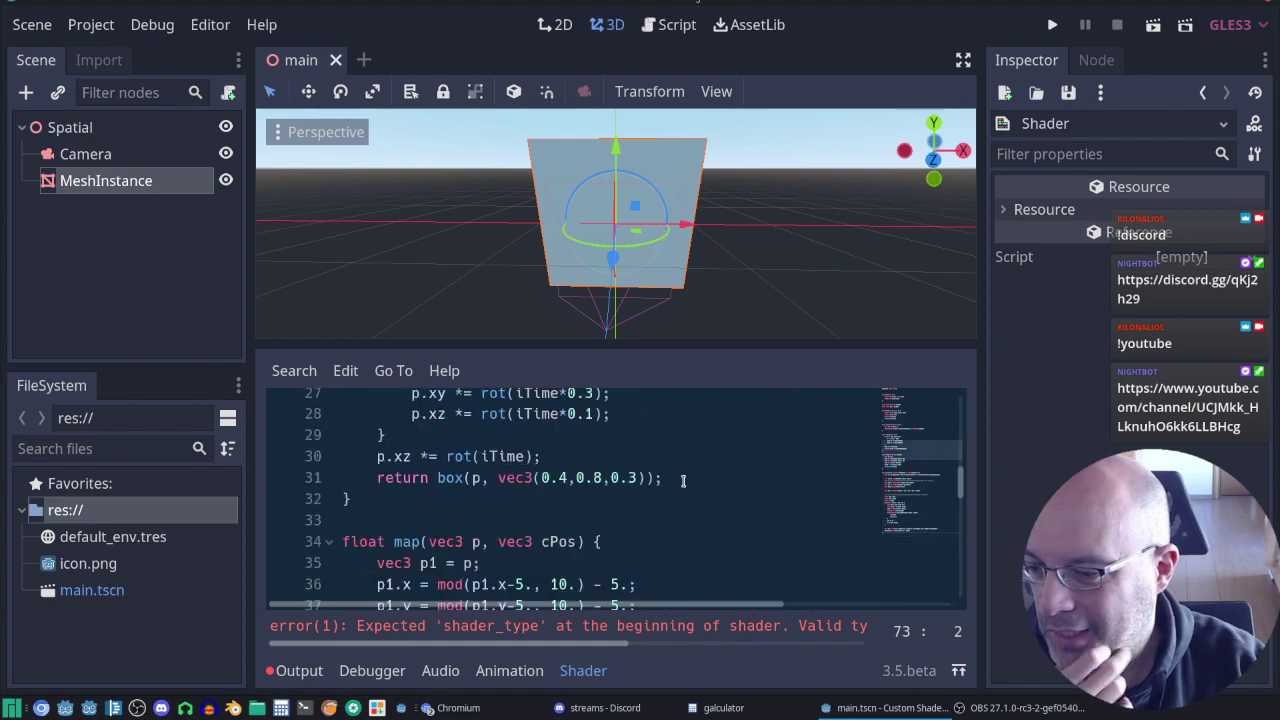
{"action": "scroll", "coordinate": [678, 480], "scroll_direction": "up", "scroll_amount": 10}
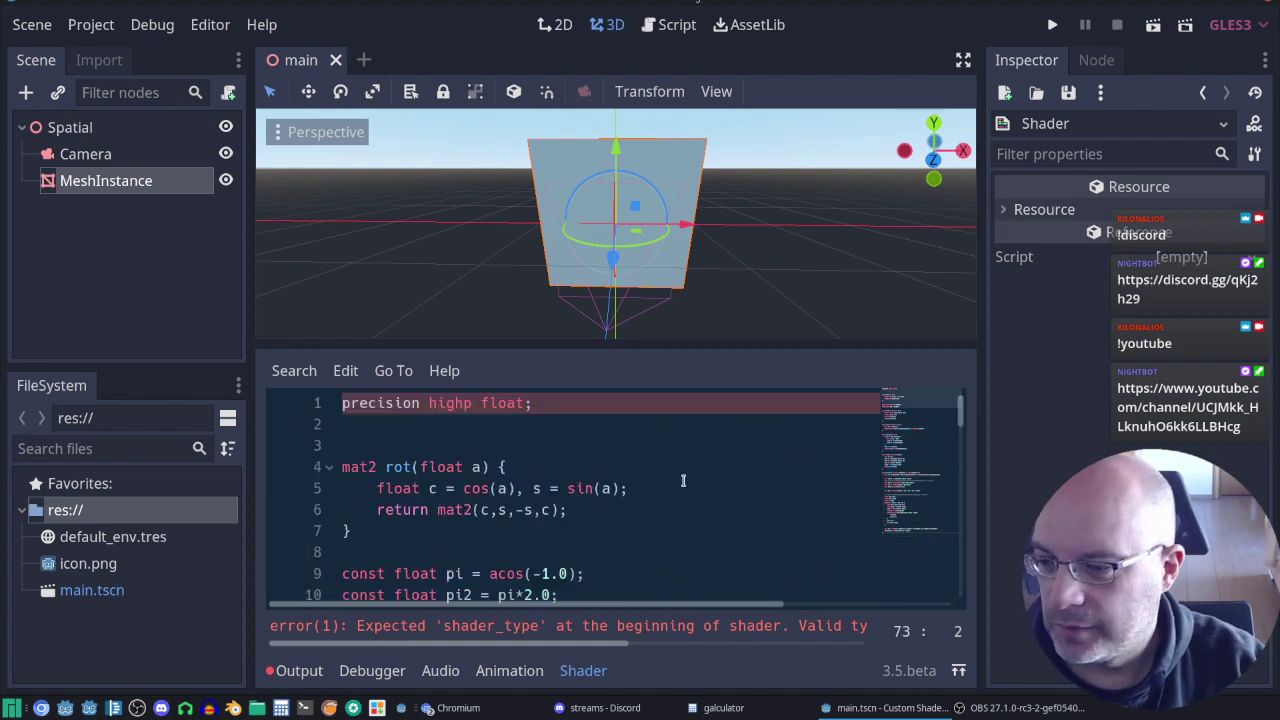
{"action": "left_click", "coordinate": [345, 403]}
{"action": "left_click_drag", "start_coordinate": [343, 403], "coordinate": [557, 396]}
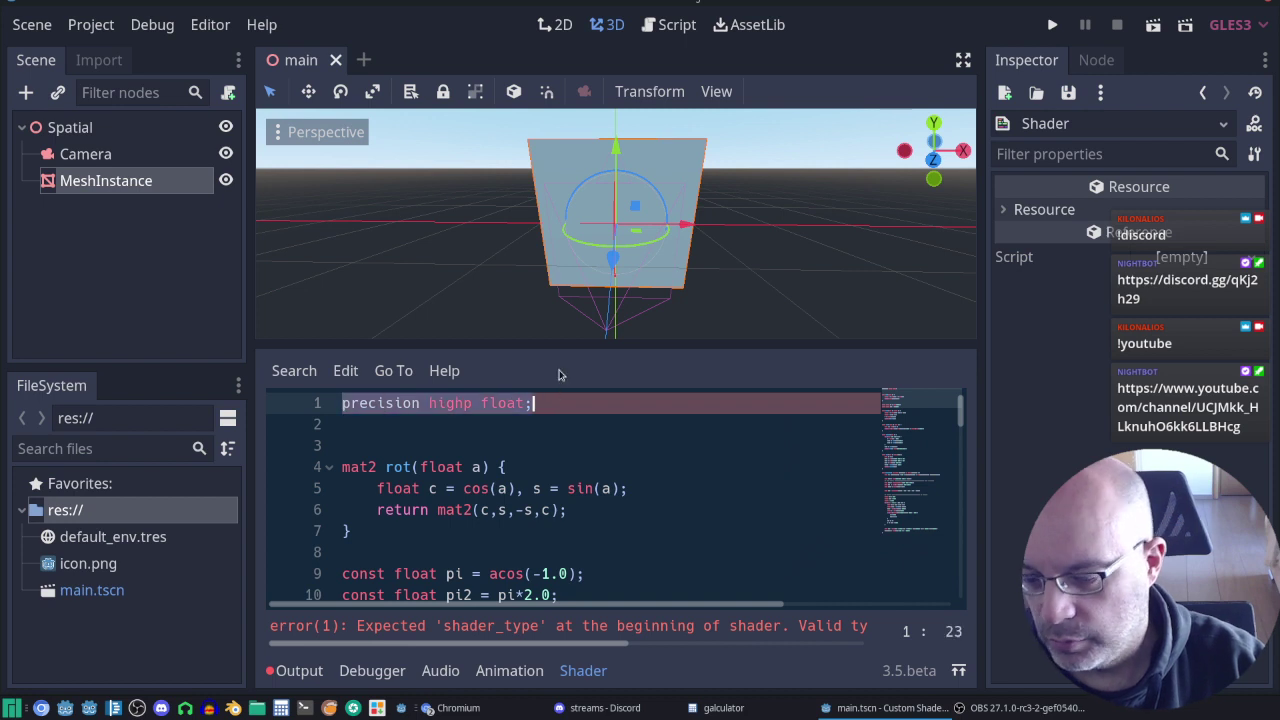
{"action": "type", "text": "s"}
{"action": "key", "text": "BackSpace"}
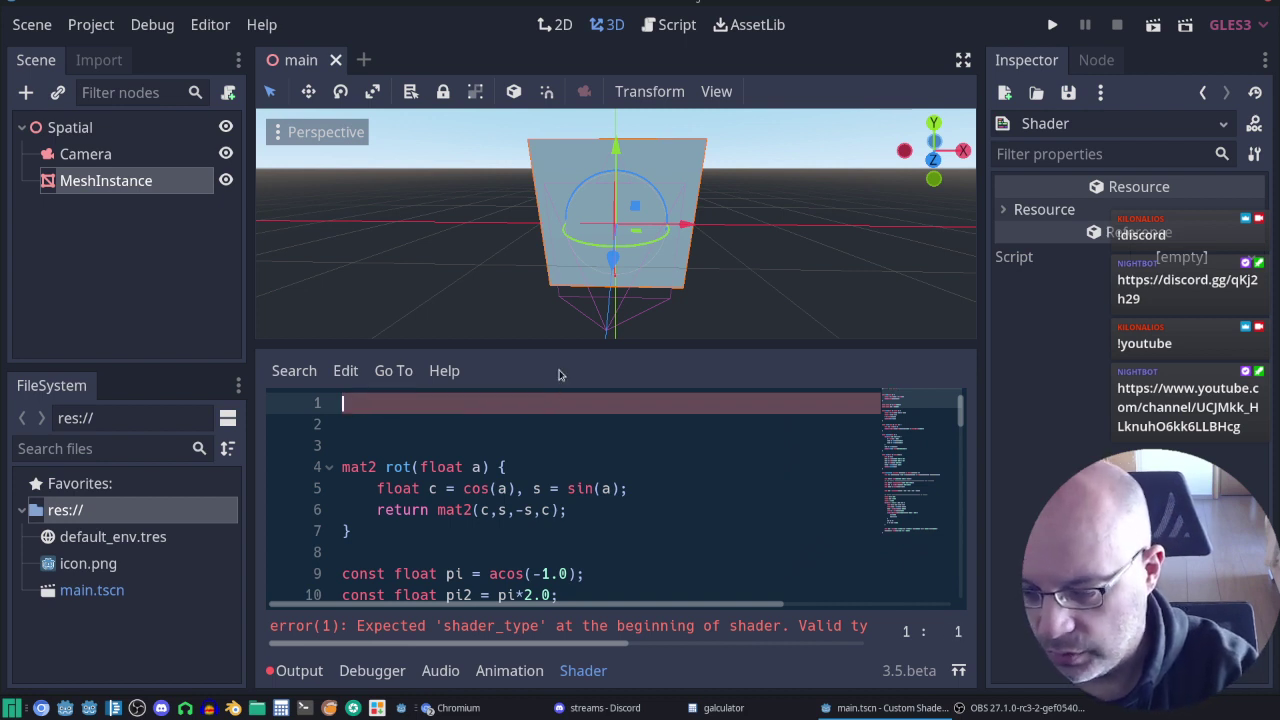
{"action": "type", "text": "shader_ty"}
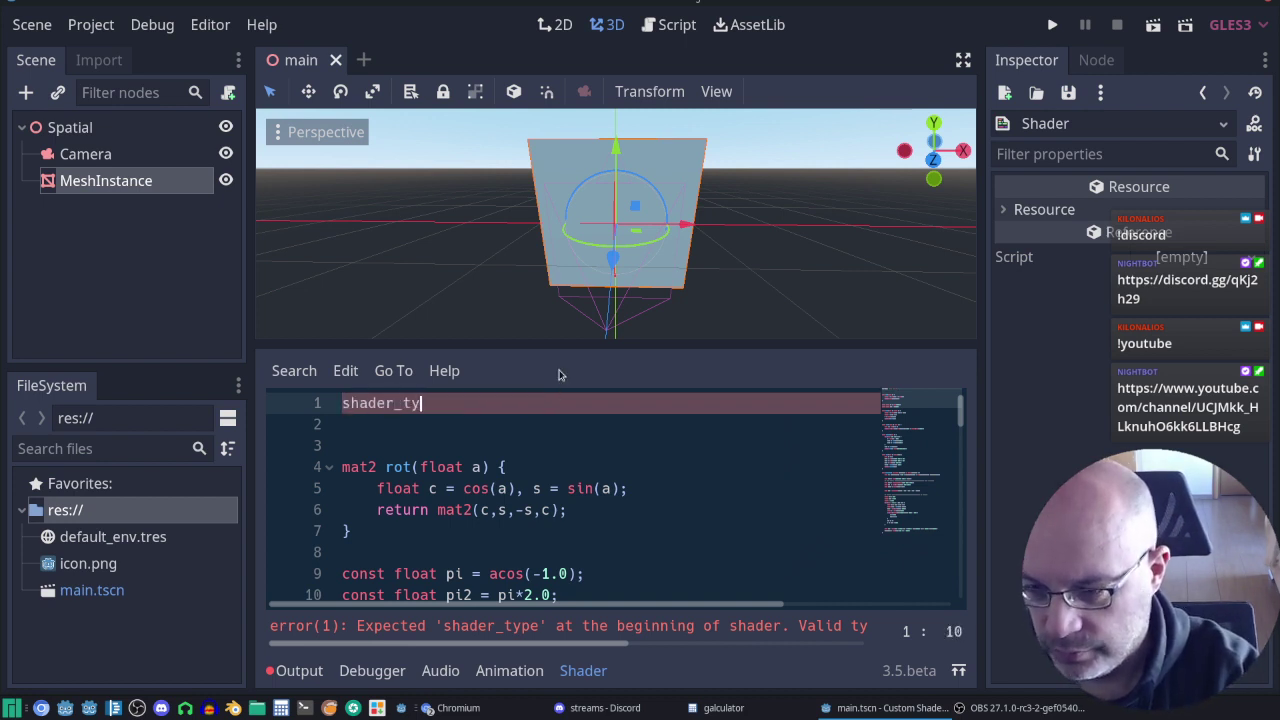
{"action": "type", "text": "pe spat"}
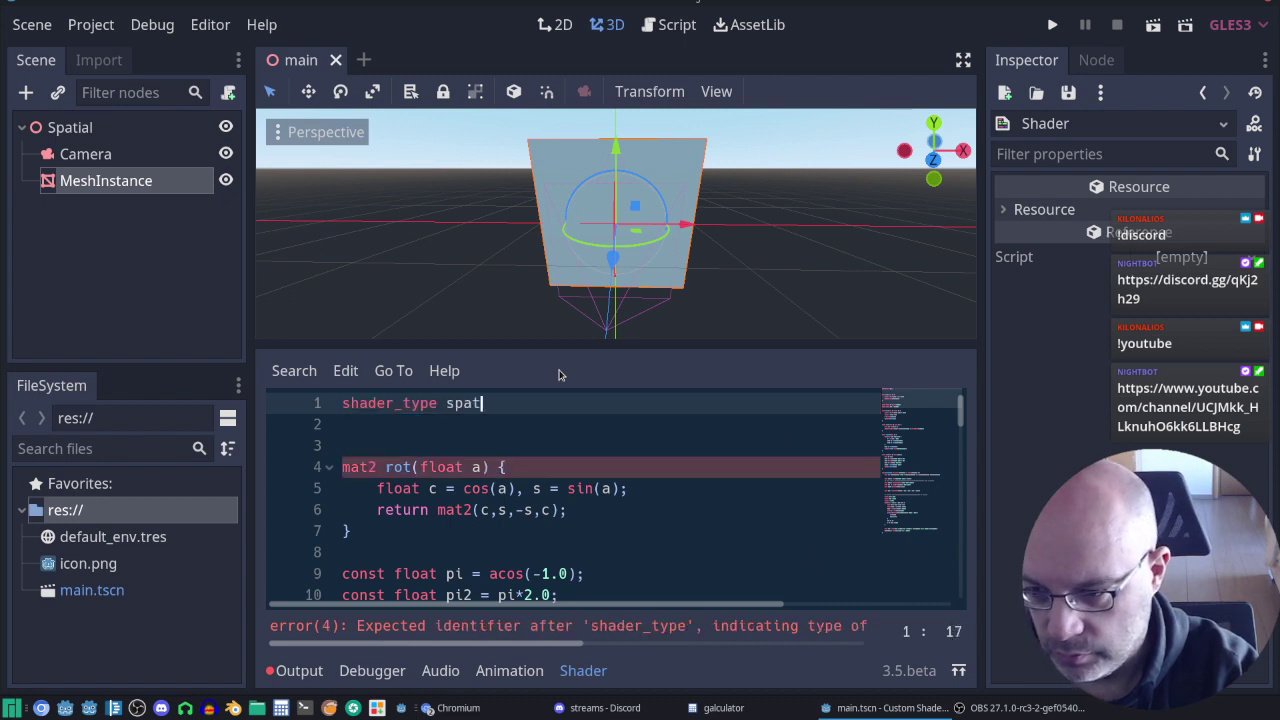
{"action": "type", "text": "ial;"}
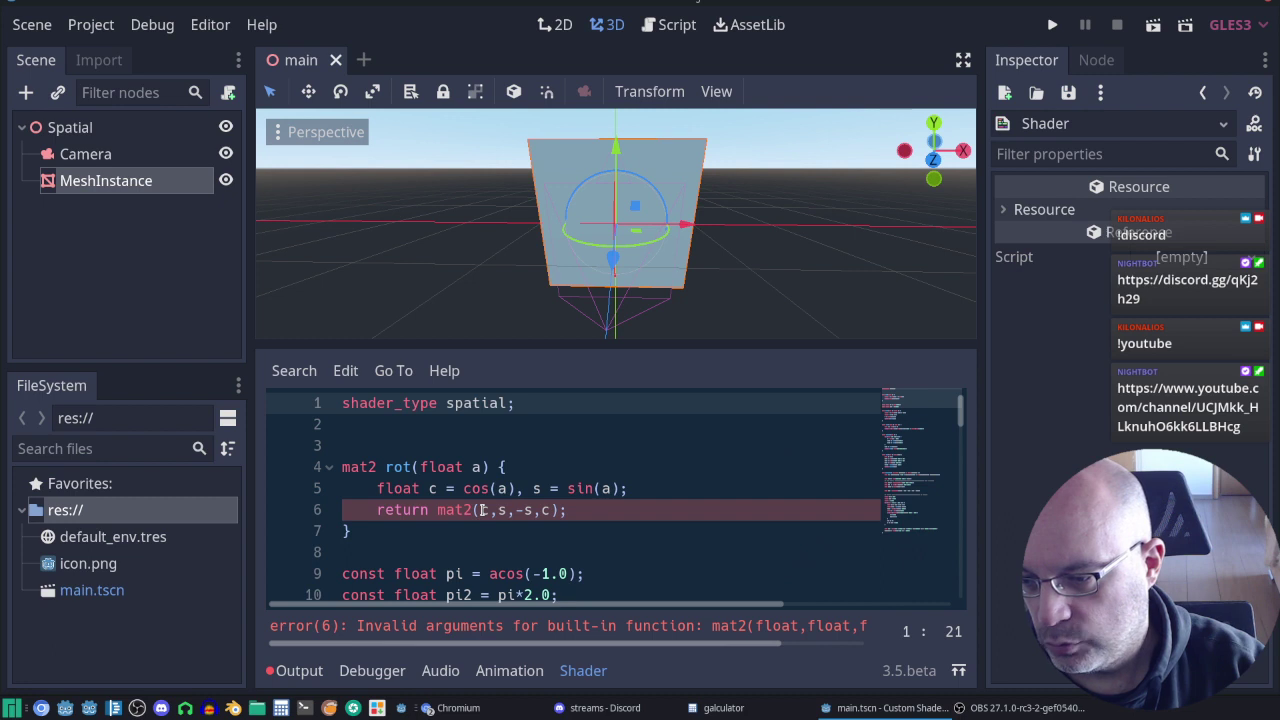
Step: Inspect the mat2 call in rot flagged for invalid arguments
{"action": "left_click", "coordinate": [481, 510]}
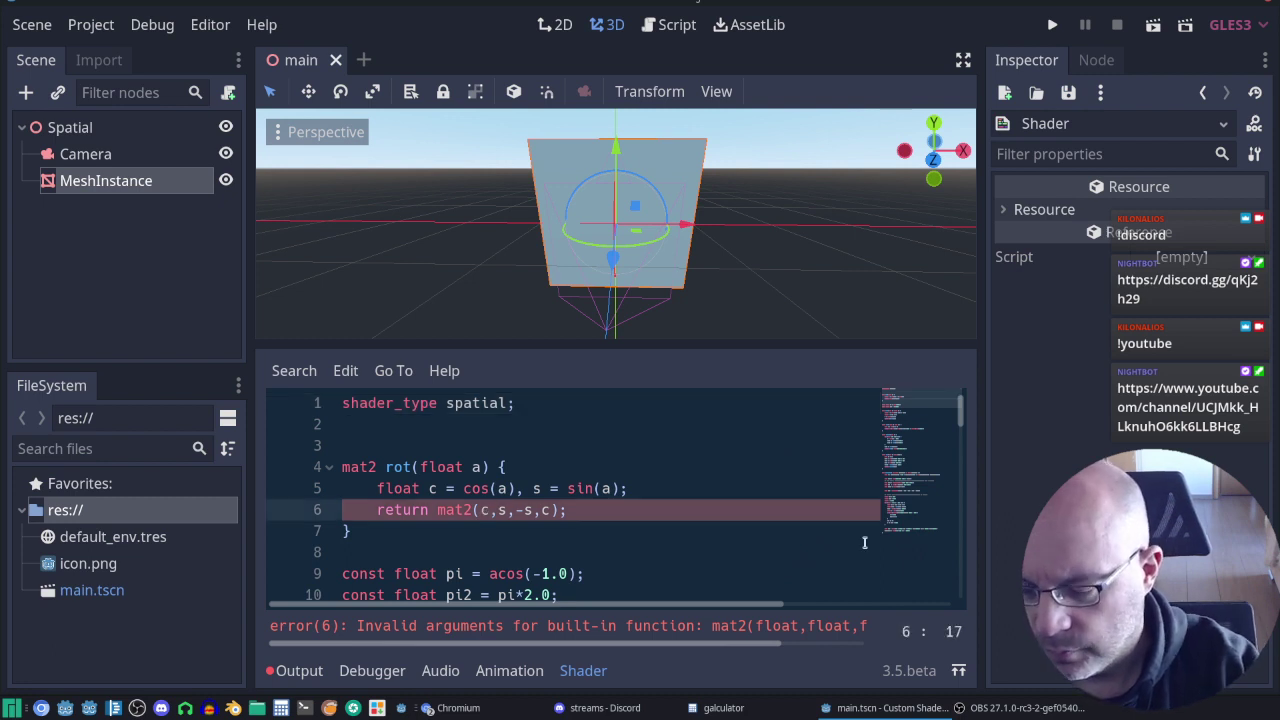
{"action": "scroll", "coordinate": [749, 457], "scroll_direction": "down", "scroll_amount": 2}
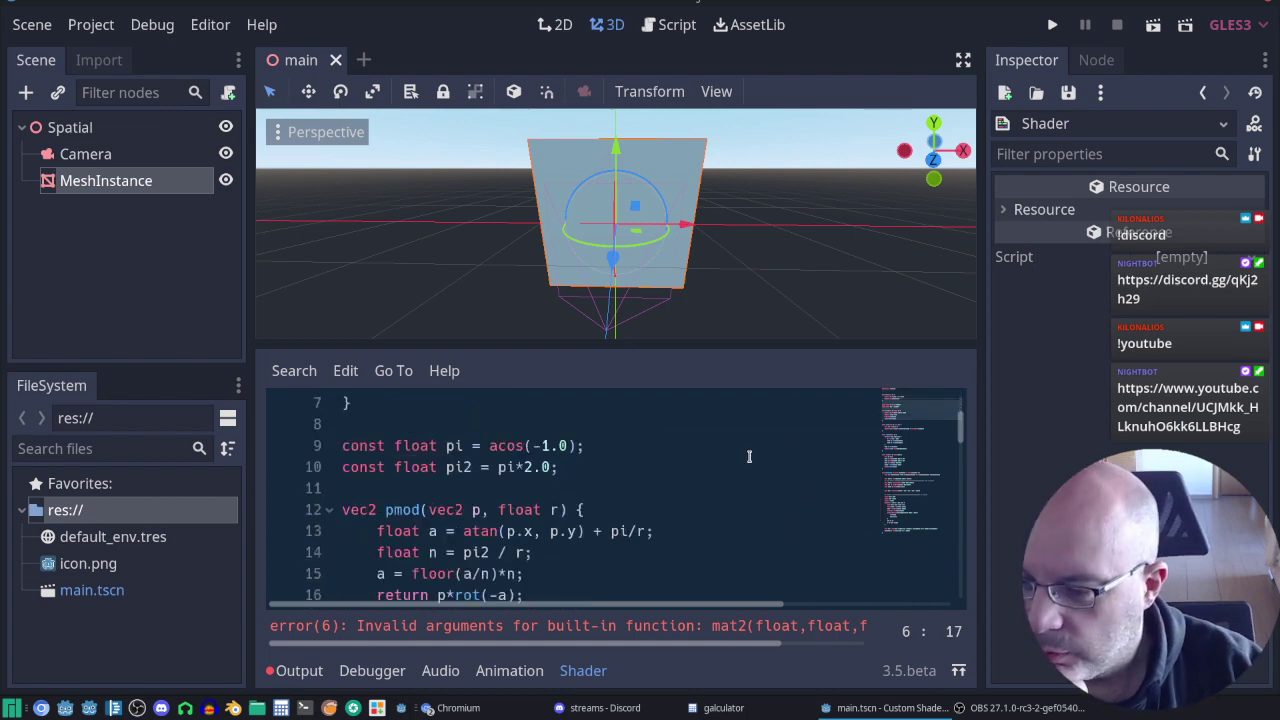
{"action": "scroll", "coordinate": [749, 457], "scroll_direction": "up", "scroll_amount": 2}
{"action": "scroll", "coordinate": [740, 445], "scroll_direction": "down", "scroll_amount": 2}
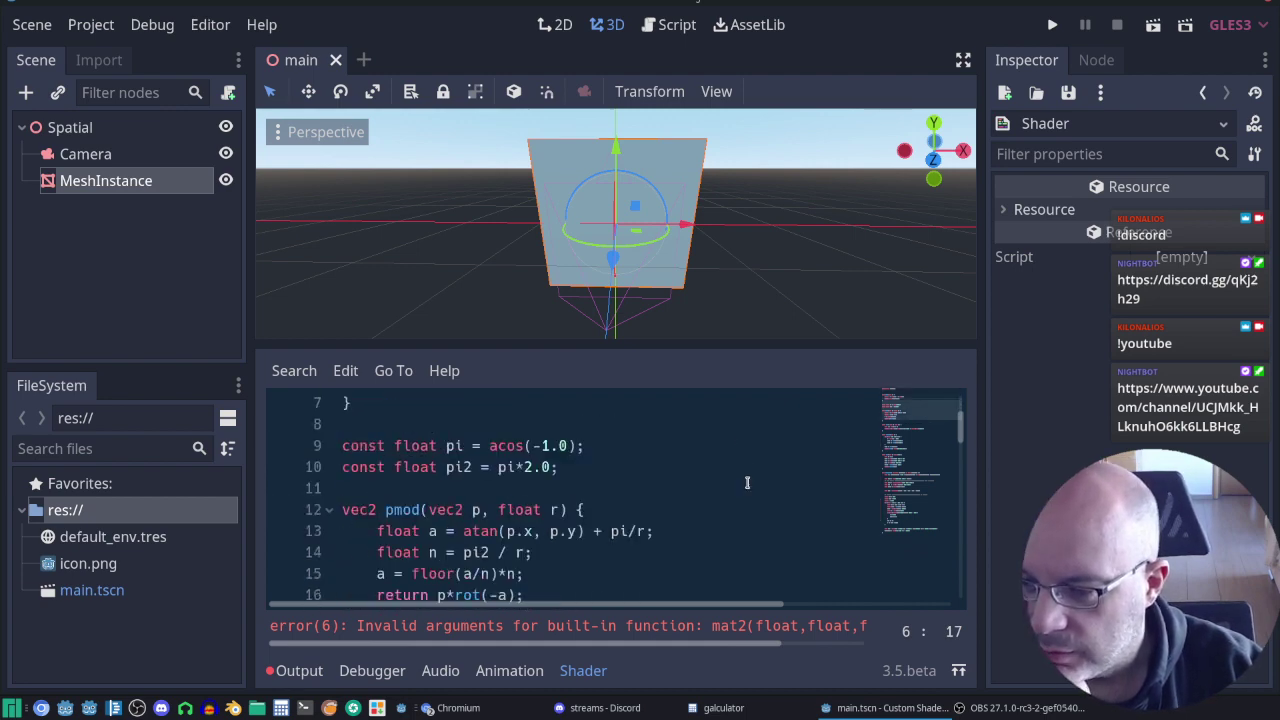
{"action": "scroll", "coordinate": [747, 483], "scroll_direction": "down", "scroll_amount": 1}
{"action": "scroll", "coordinate": [730, 480], "scroll_direction": "down", "scroll_amount": 4}
{"action": "scroll", "coordinate": [720, 470], "scroll_direction": "down", "scroll_amount": 2}
{"action": "scroll", "coordinate": [710, 467], "scroll_direction": "down", "scroll_amount": 7}
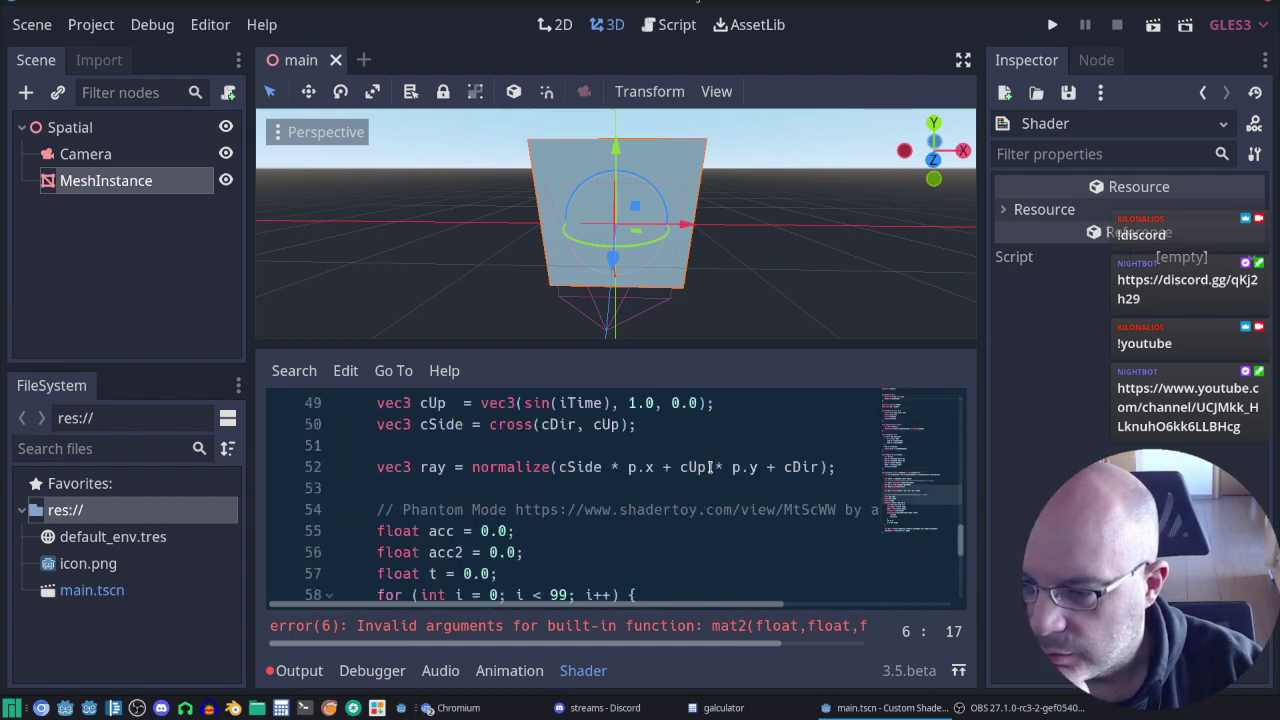
{"action": "scroll", "coordinate": [710, 467], "scroll_direction": "up", "scroll_amount": 1}
{"action": "scroll", "coordinate": [710, 467], "scroll_direction": "up", "scroll_amount": 2}
Step: Rename mainImage to fragment and delete its Shadertoy-style parameters
{"action": "double_click", "coordinate": [428, 467]}
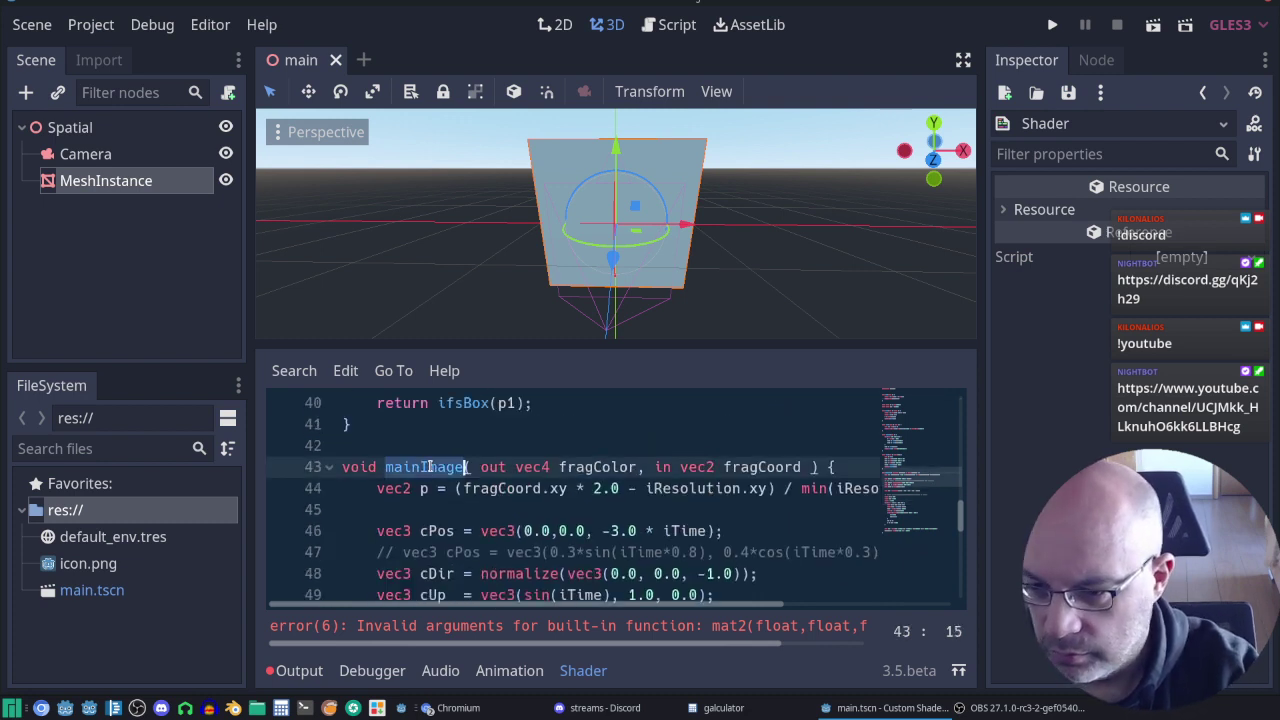
{"action": "type", "text": "fra"}
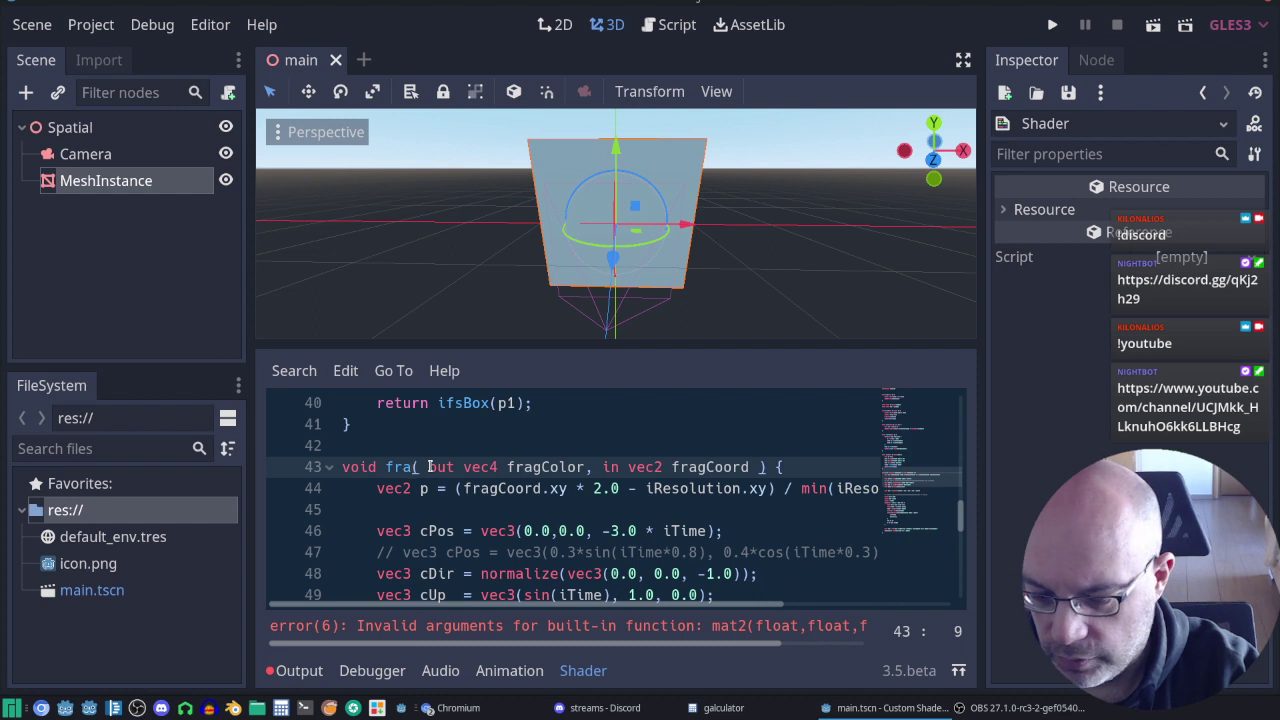
{"action": "type", "text": "gm"}
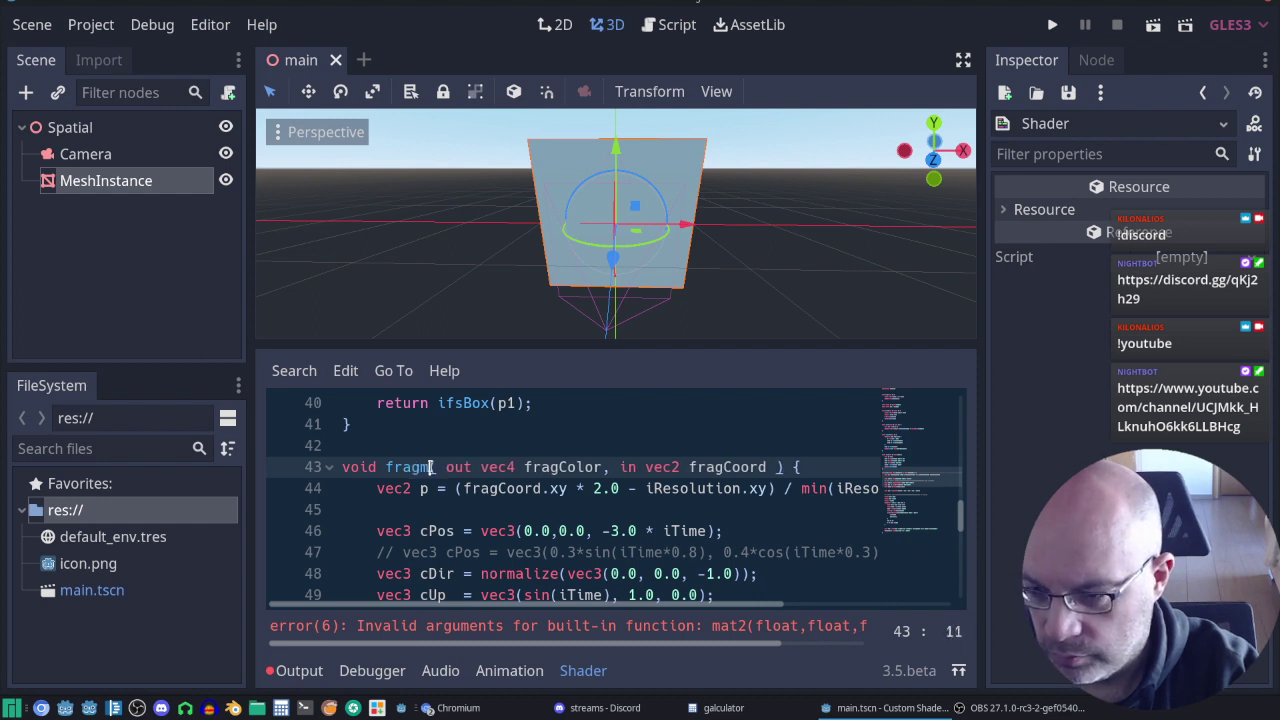
{"action": "type", "text": "ent"}
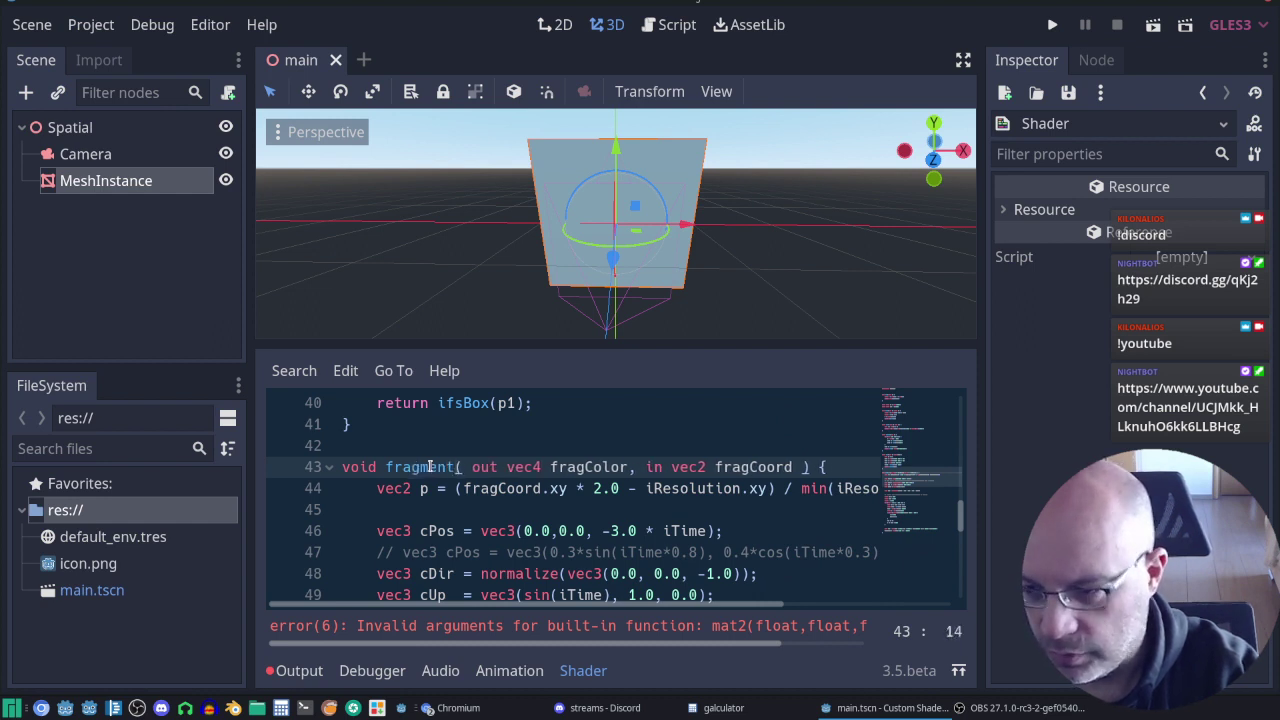
{"action": "key", "text": "Right"}
{"action": "key", "text": "Right"}
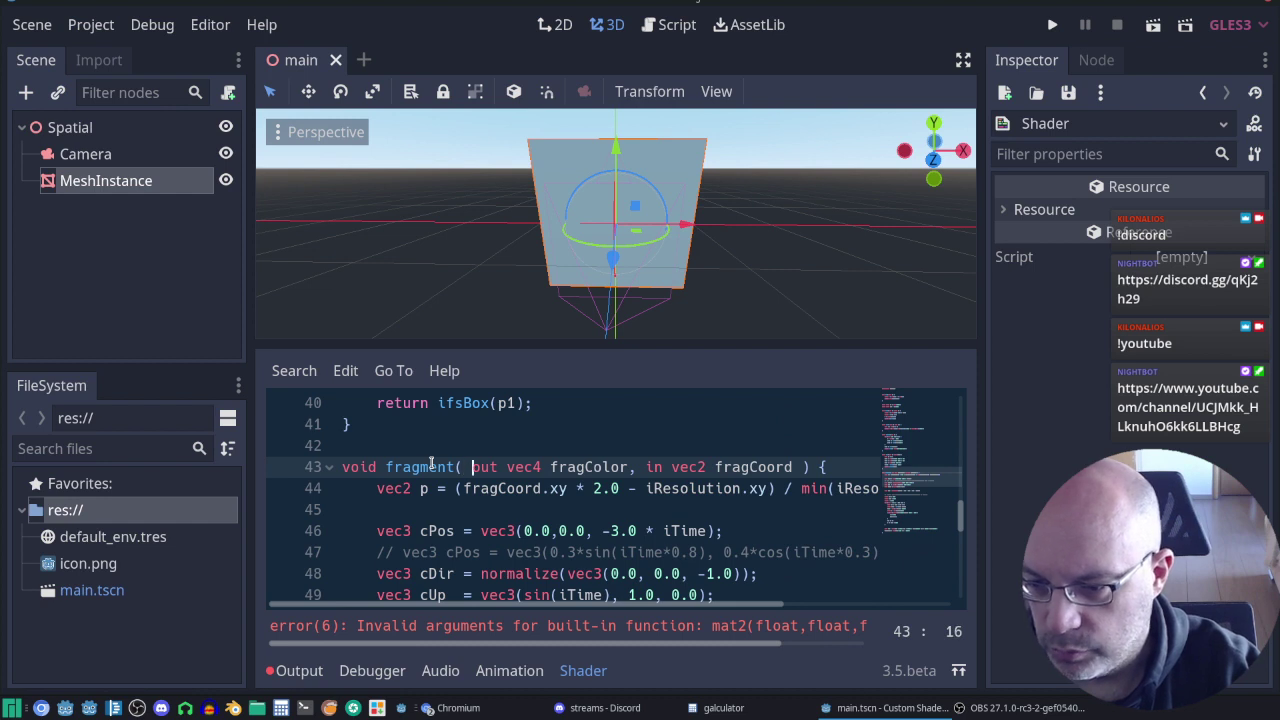
{"action": "key", "text": "Delete"}
{"action": "key", "text": "Delete"}
{"action": "key", "text": "Delete"}
{"action": "key", "text": "Delete"}
{"action": "key", "text": "Delete"}
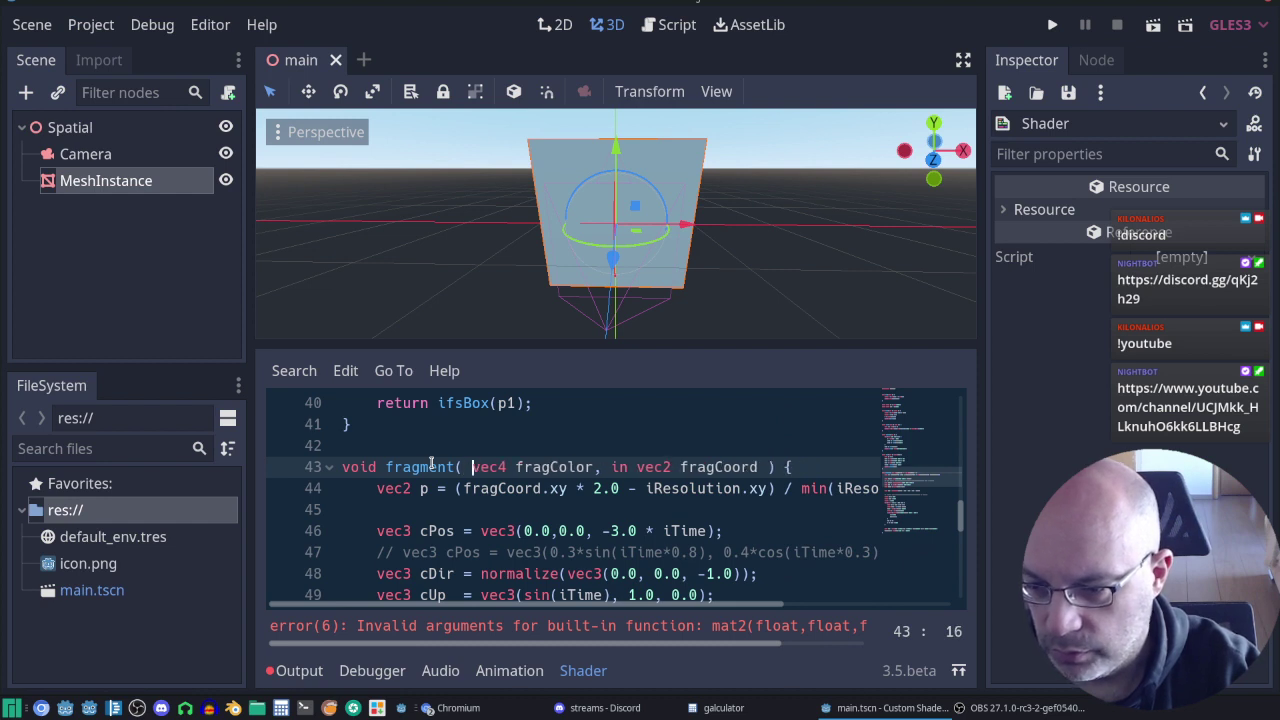
{"action": "key", "text": "Delete"}
{"action": "key", "text": "Delete"}
{"action": "key", "text": "Delete"}
{"action": "key", "text": "Delete"}
{"action": "key", "text": "Delete"}
{"action": "key", "text": "Delete"}
{"action": "key", "text": "Delete"}
{"action": "key", "text": "Delete"}
{"action": "key", "text": "Delete"}
{"action": "key", "text": "Delete"}
{"action": "key", "text": "Delete"}
{"action": "key", "text": "Delete"}
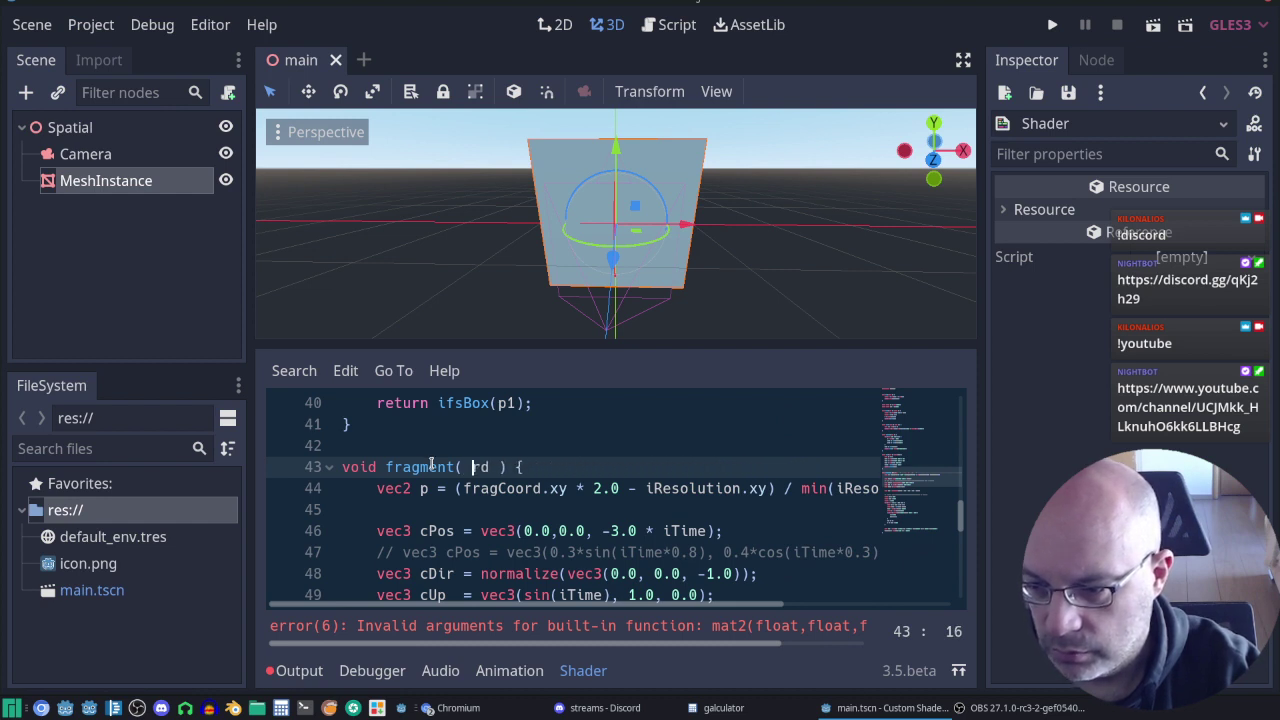
Step: Move the caret up to the rot function, then down to empty line 3
{"action": "key", "text": "Down"}
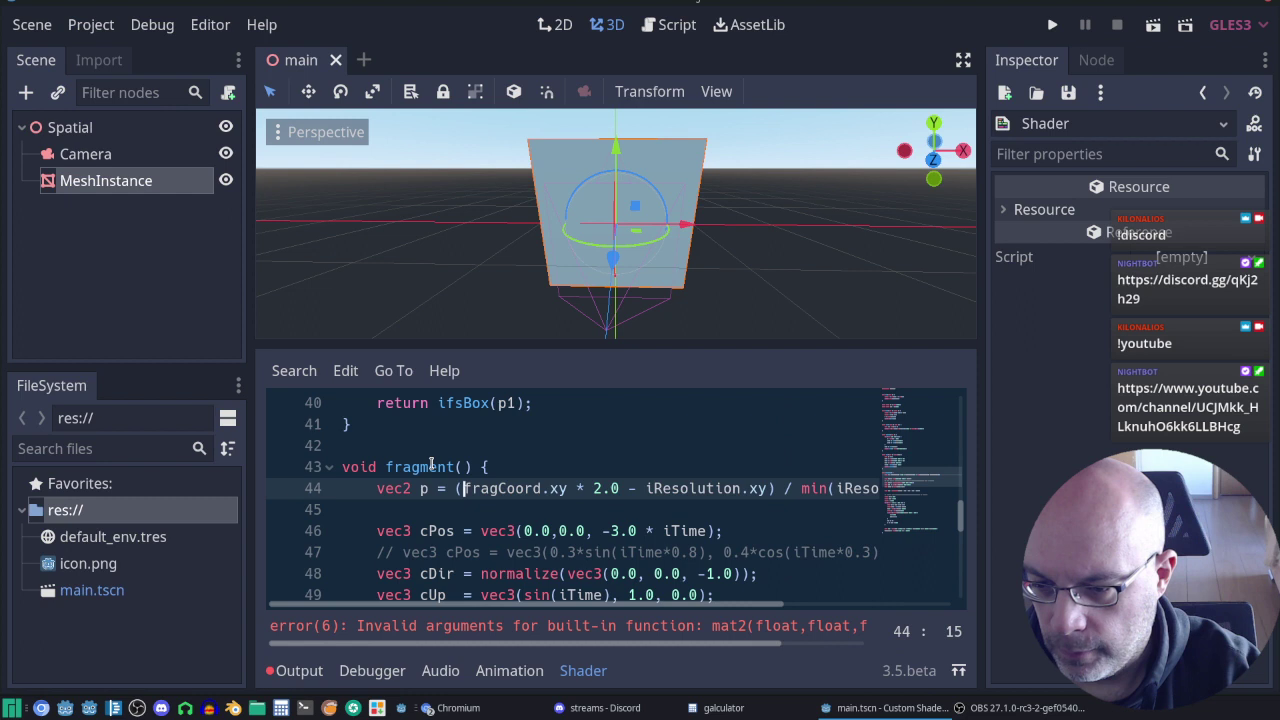
{"action": "key", "text": "Up"}
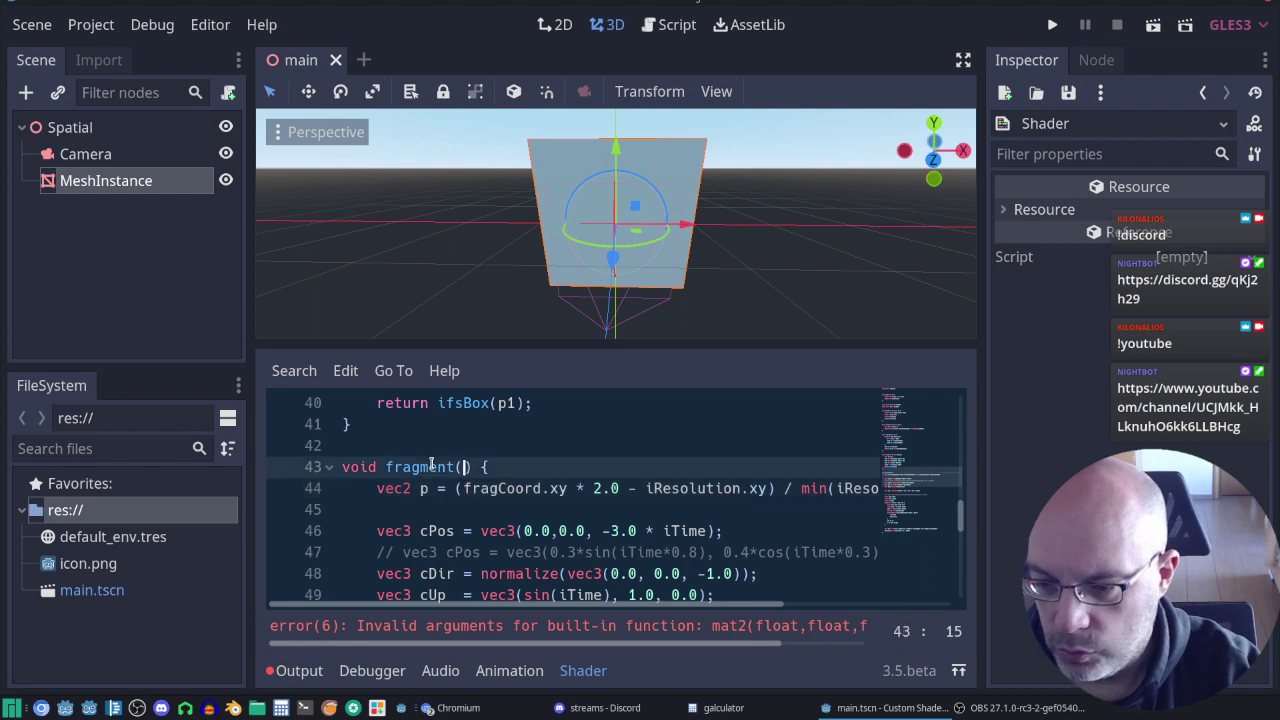
{"action": "key", "text": "Up"}
{"action": "key", "text": "Up"}
{"action": "key", "text": "Up"}
{"action": "key", "text": "Up"}
{"action": "key", "text": "Up"}
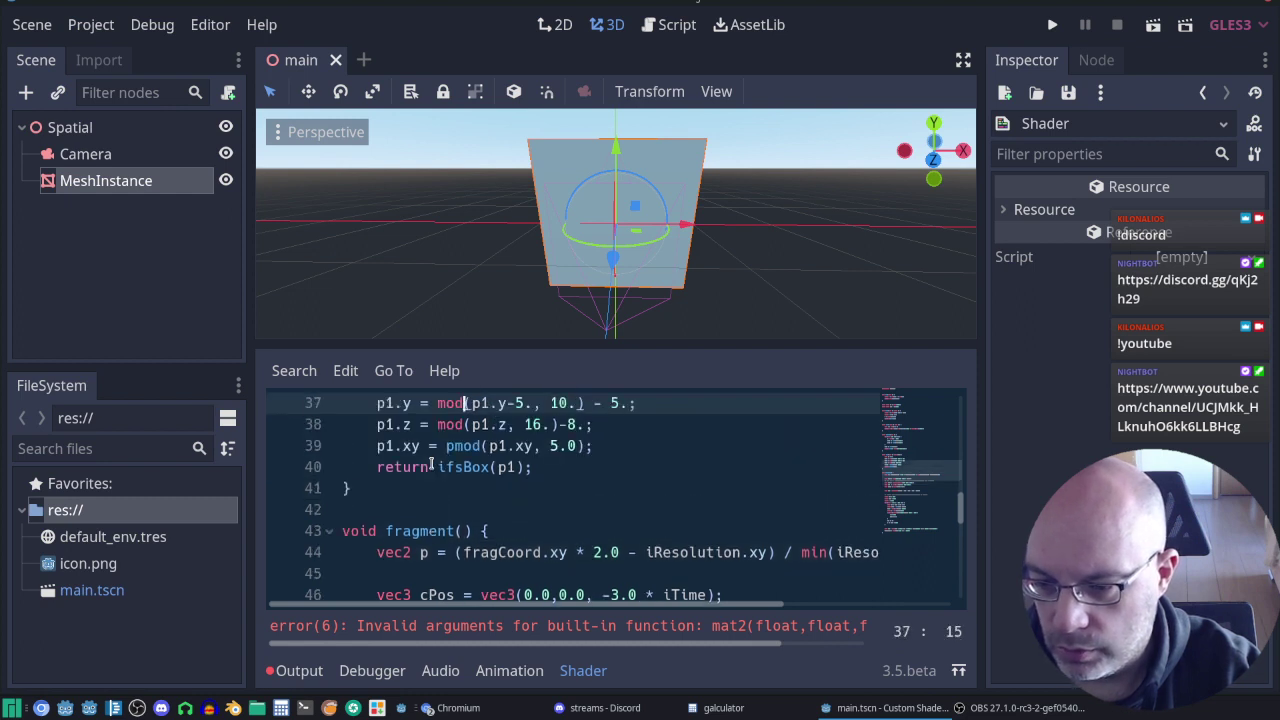
{"action": "key", "text": "Up"}
{"action": "key", "text": "Up"}
{"action": "key", "text": "Up"}
{"action": "key", "text": "Up"}
{"action": "key", "text": "Up"}
{"action": "key", "text": "Up"}
{"action": "key", "text": "Up"}
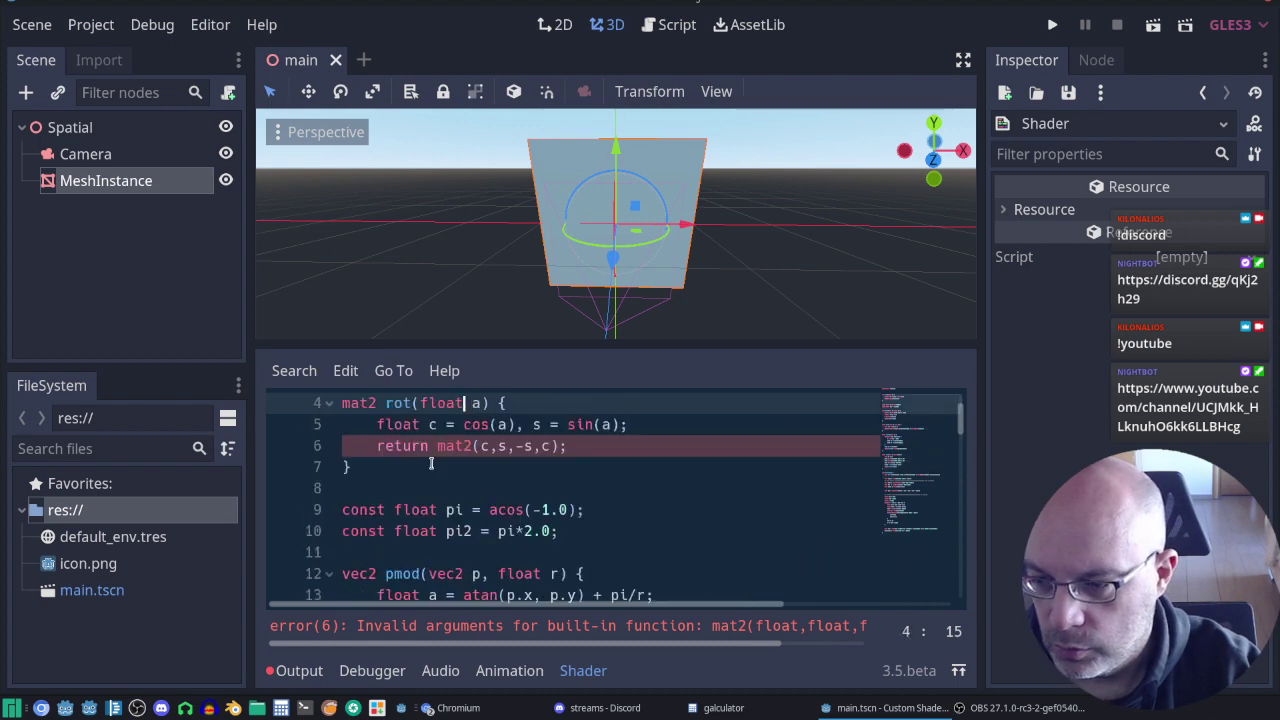
{"action": "key", "text": "Up"}
{"action": "key", "text": "Up"}
{"action": "key", "text": "Up"}
{"action": "key", "text": "Down"}
{"action": "key", "text": "Down"}
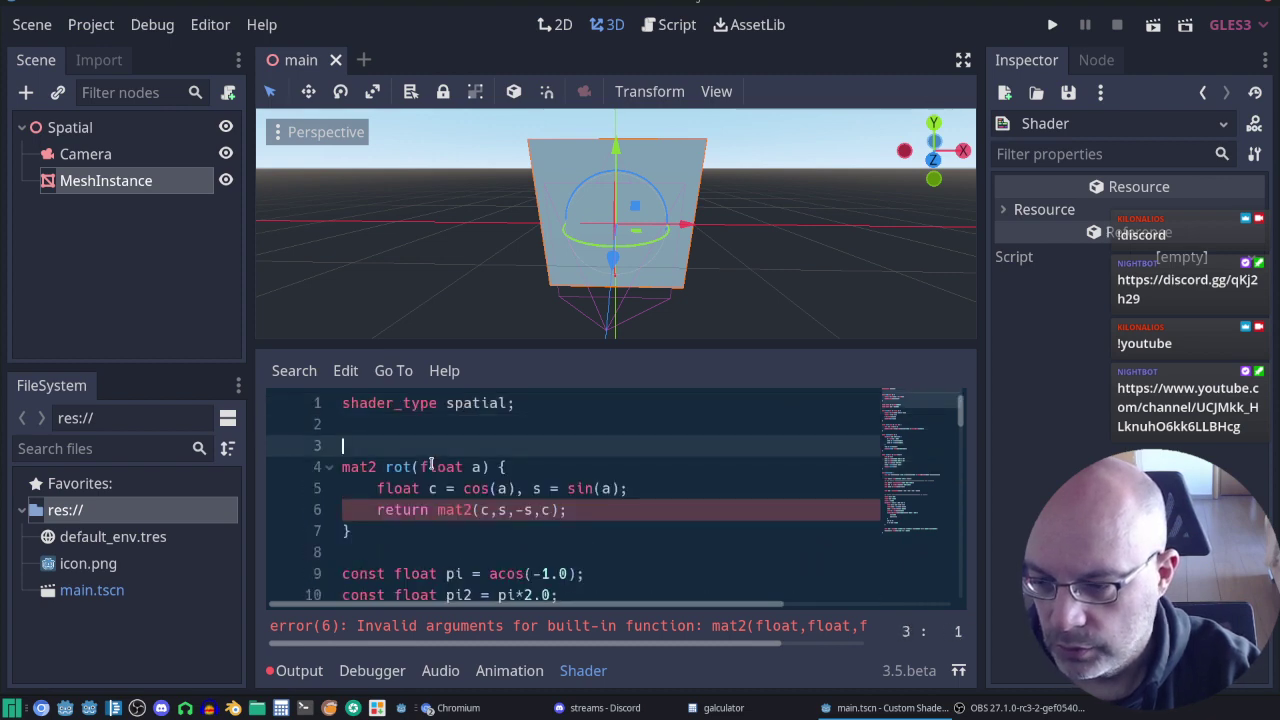
Step: Begin a uniform vec2 resolution declaration on line 3
{"action": "type", "text": "un"}
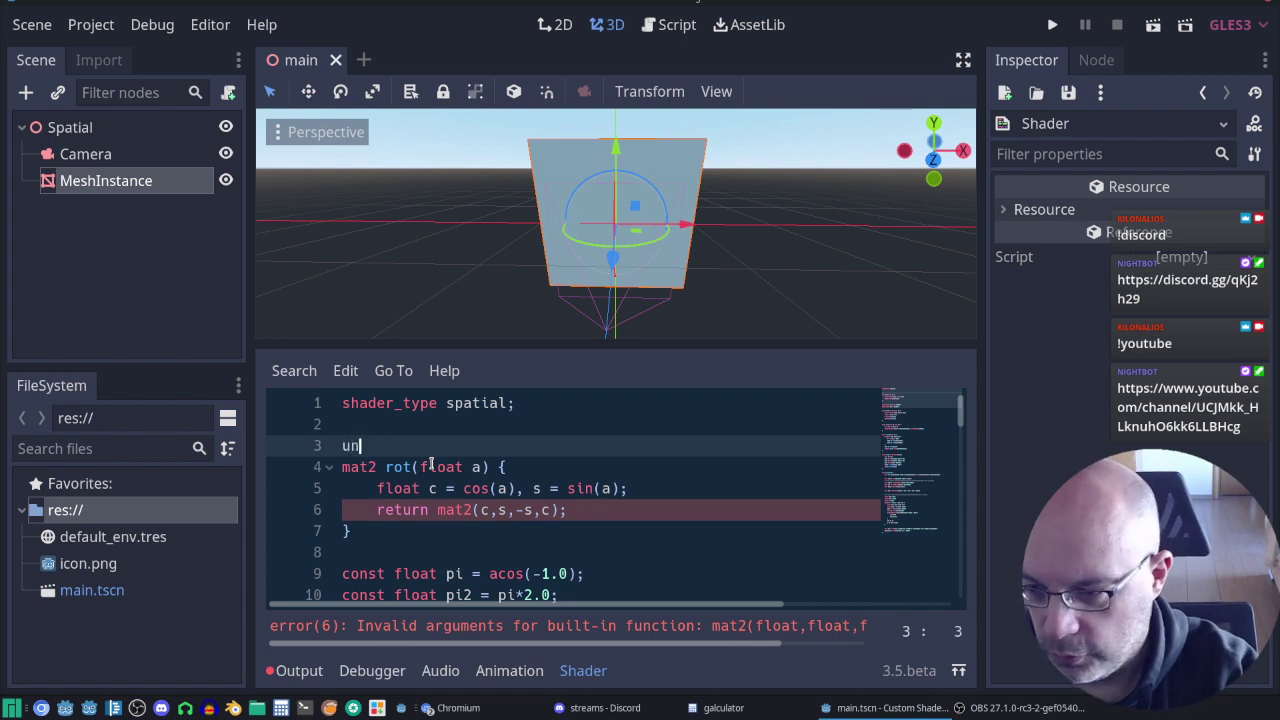
{"action": "type", "text": "iform float"}
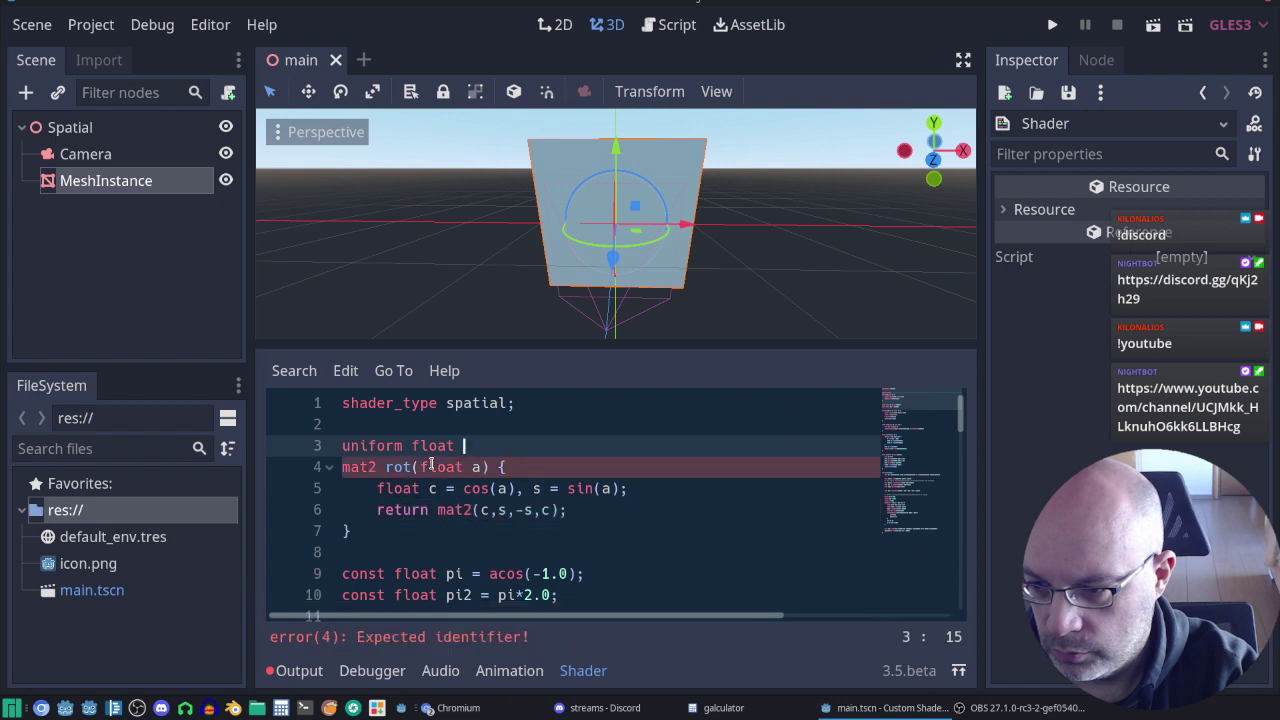
{"action": "key", "text": "BackSpace"}
{"action": "key", "text": "BackSpace"}
{"action": "key", "text": "BackSpace"}
{"action": "key", "text": "BackSpace"}
{"action": "key", "text": "BackSpace"}
{"action": "key", "text": "BackSpace"}
{"action": "type", "text": "v"}
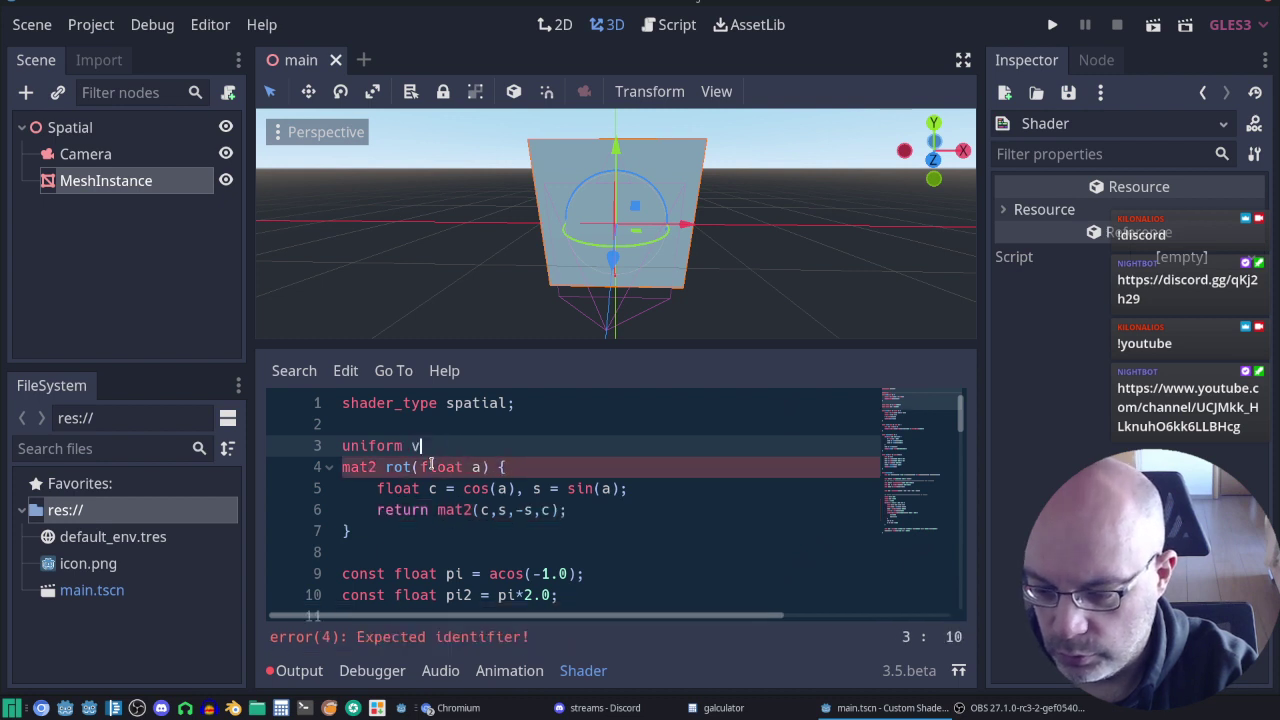
{"action": "type", "text": "ec2"}
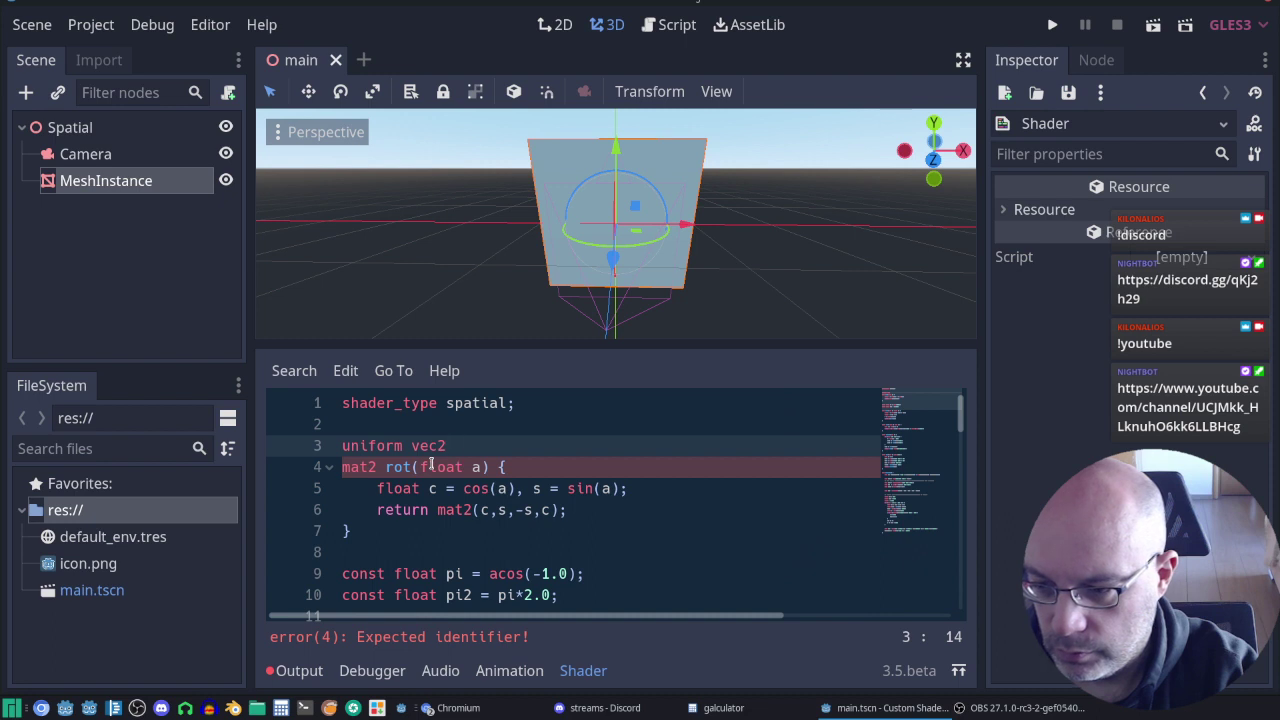
{"action": "type", "text": "reso"}
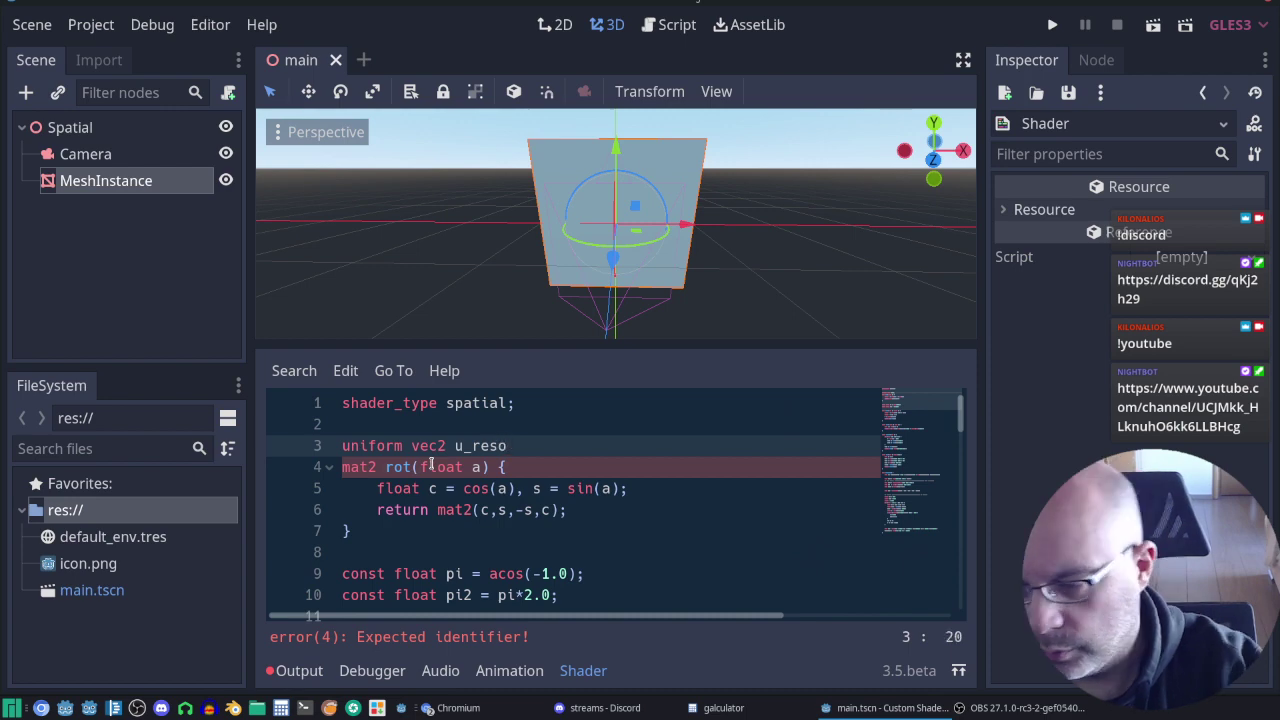
{"action": "scroll", "coordinate": [785, 560], "scroll_direction": "down", "scroll_amount": 6}
{"action": "scroll", "coordinate": [785, 557], "scroll_direction": "up", "scroll_amount": 1}
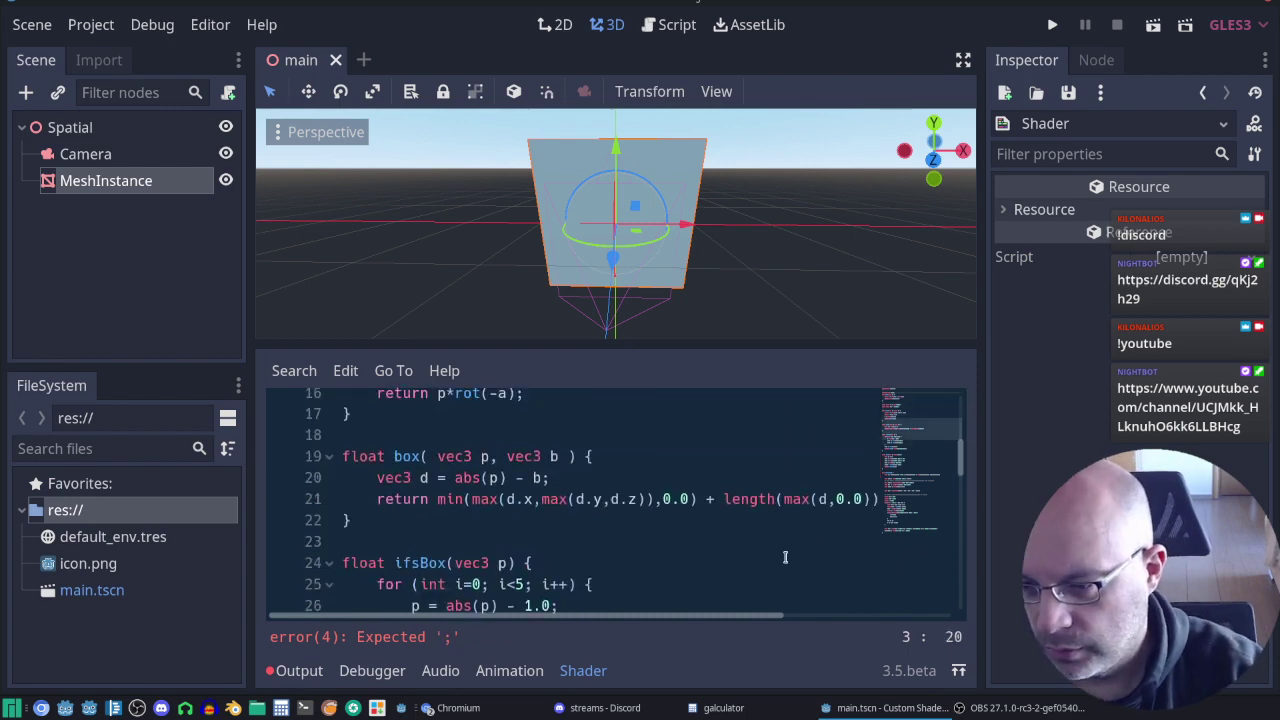
{"action": "scroll", "coordinate": [785, 557], "scroll_direction": "down", "scroll_amount": 6}
{"action": "scroll", "coordinate": [785, 557], "scroll_direction": "down", "scroll_amount": 2}
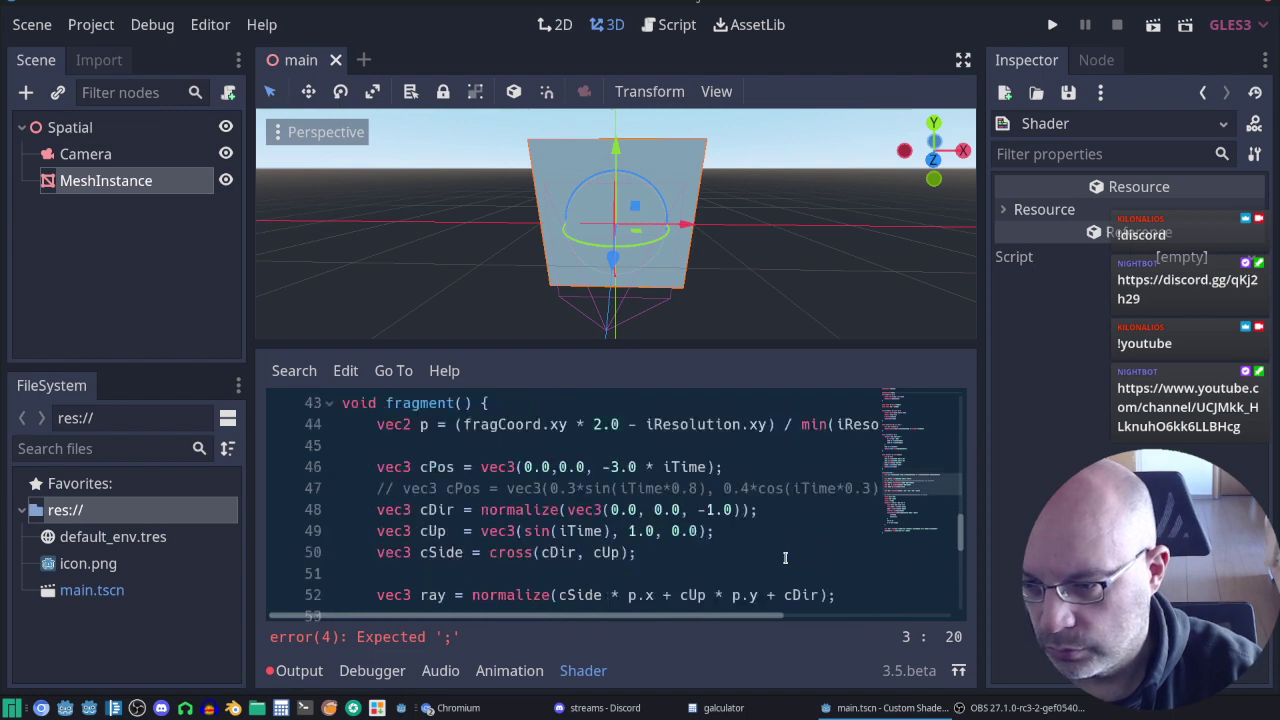
{"action": "scroll", "coordinate": [785, 557], "scroll_direction": "up", "scroll_amount": 2}
{"action": "scroll", "coordinate": [785, 557], "scroll_direction": "up", "scroll_amount": 5}
{"action": "scroll", "coordinate": [785, 557], "scroll_direction": "up", "scroll_amount": 6}
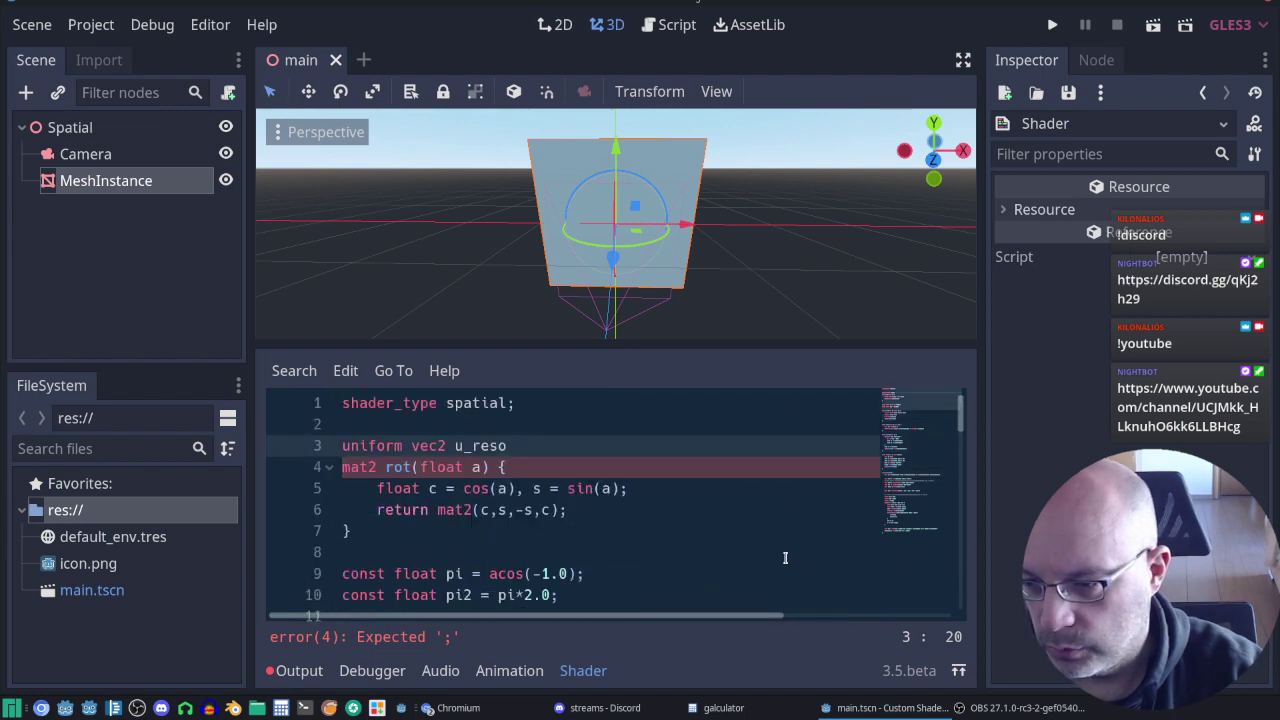
Step: Complete it as iResolution = vec2(1.0,1.0); and add a blank line after
{"action": "key", "text": "Left"}
{"action": "key", "text": "Left"}
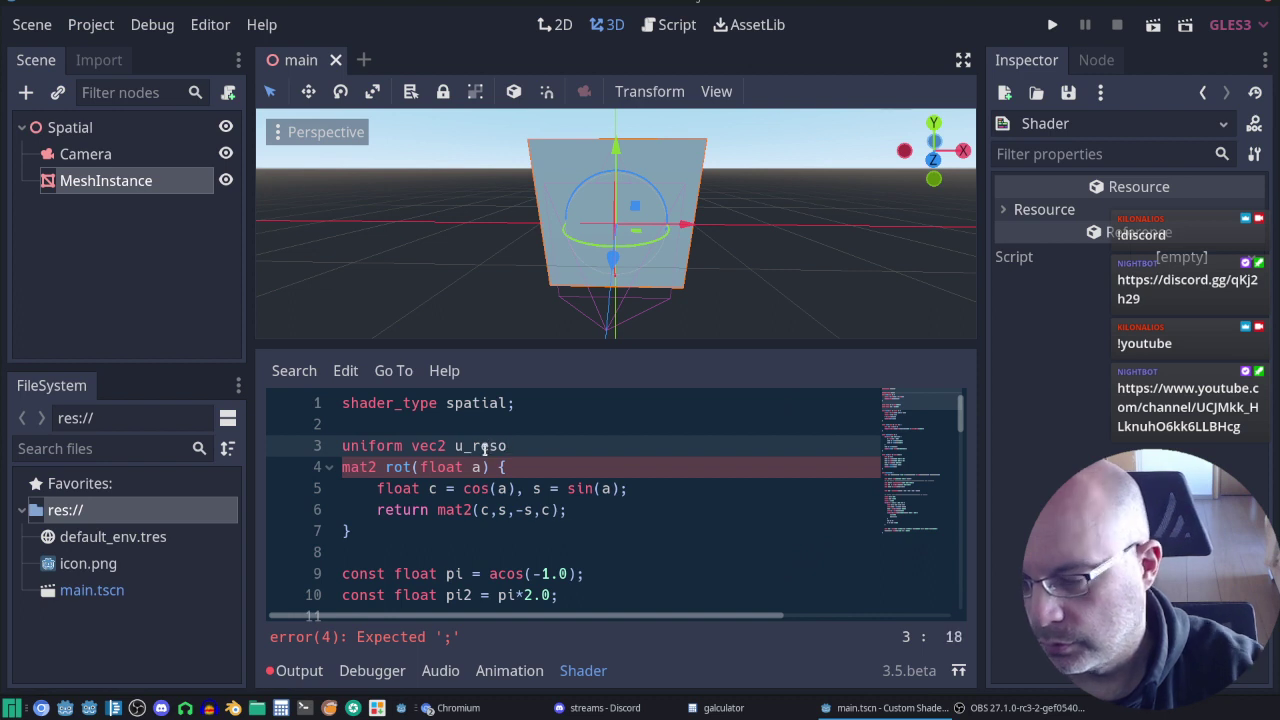
{"action": "key", "text": "BackSpace"}
{"action": "key", "text": "BackSpace"}
{"action": "type", "text": "i"}
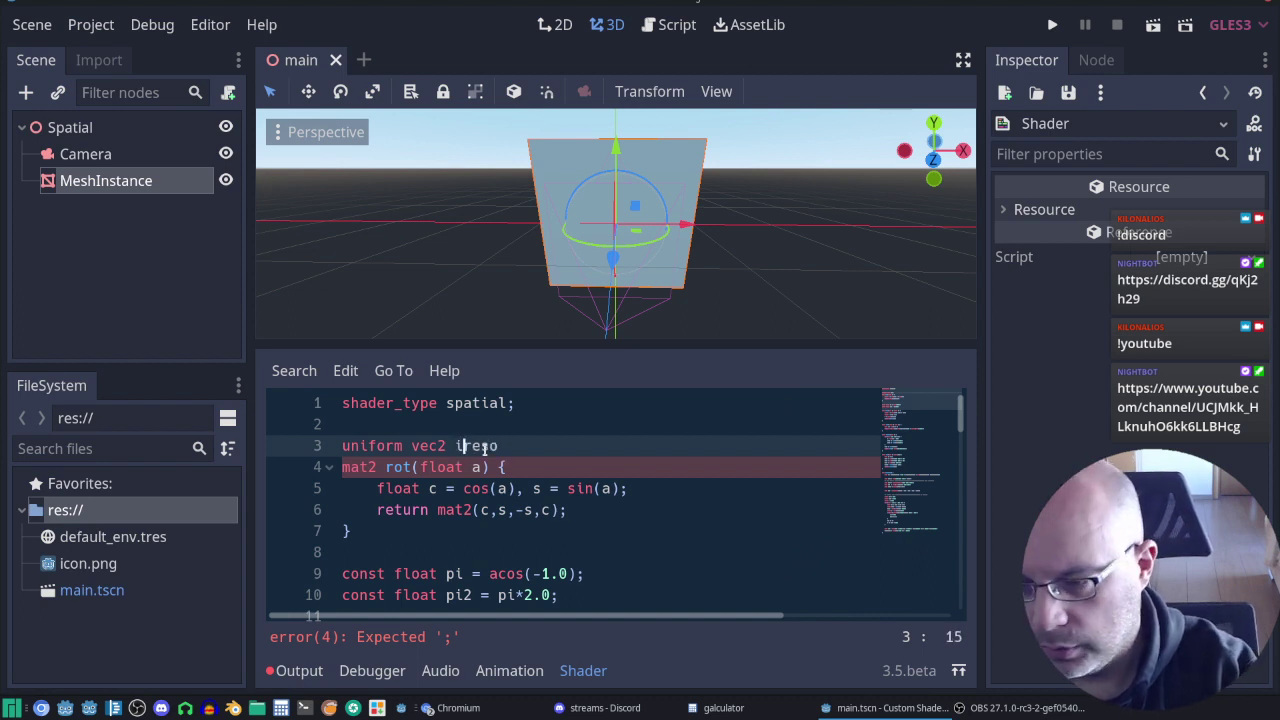
{"action": "key", "text": "Delete"}
{"action": "key", "text": "Delete"}
{"action": "type", "text": "Reso"}
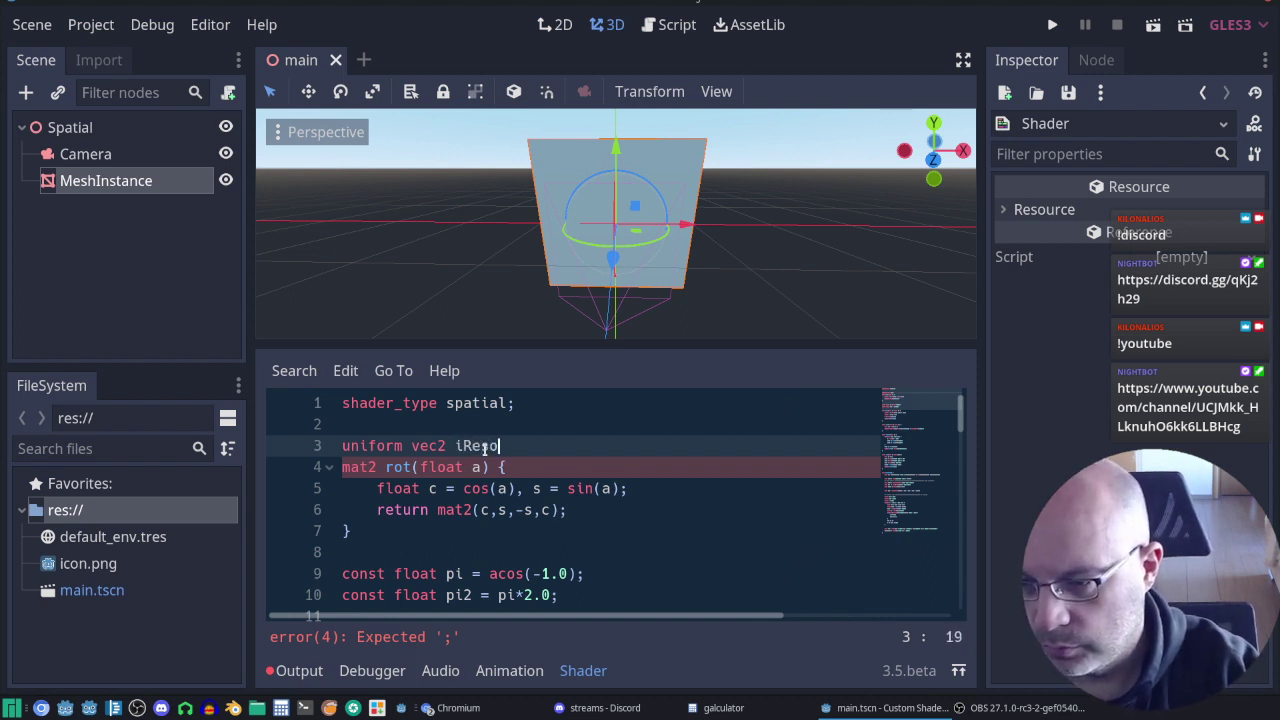
{"action": "type", "text": "lution ="}
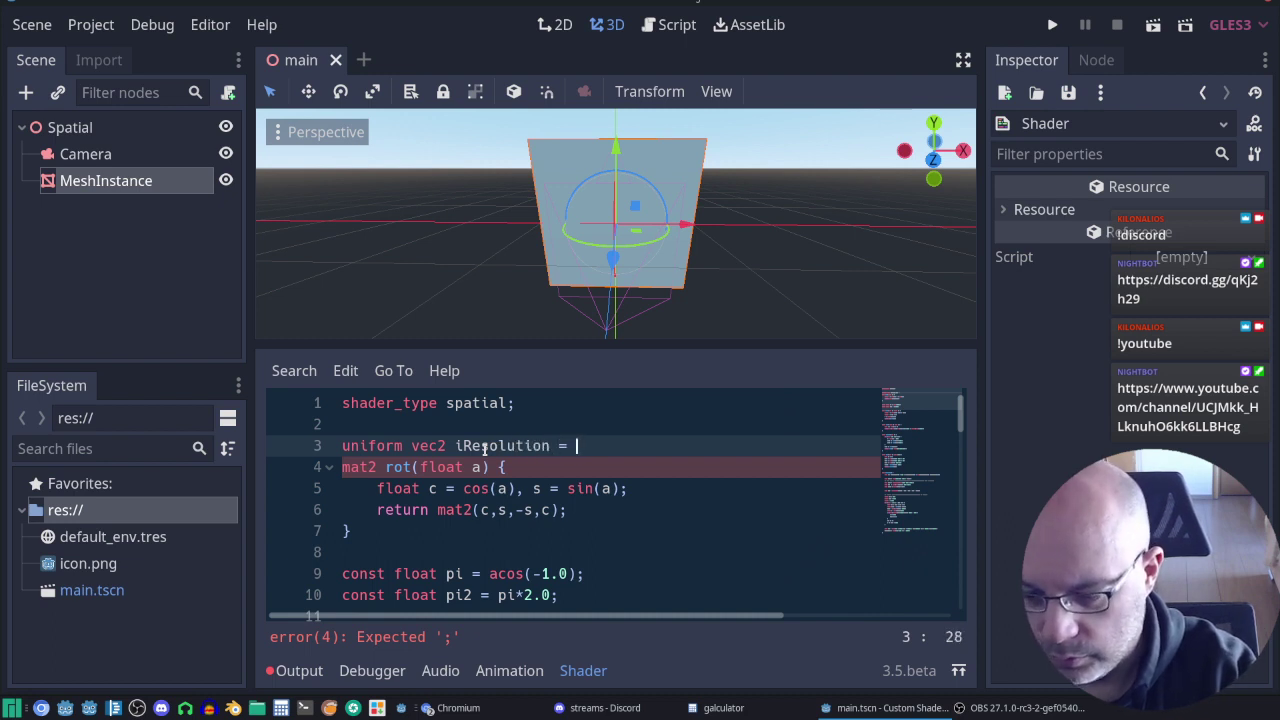
{"action": "type", "text": " vec2"}
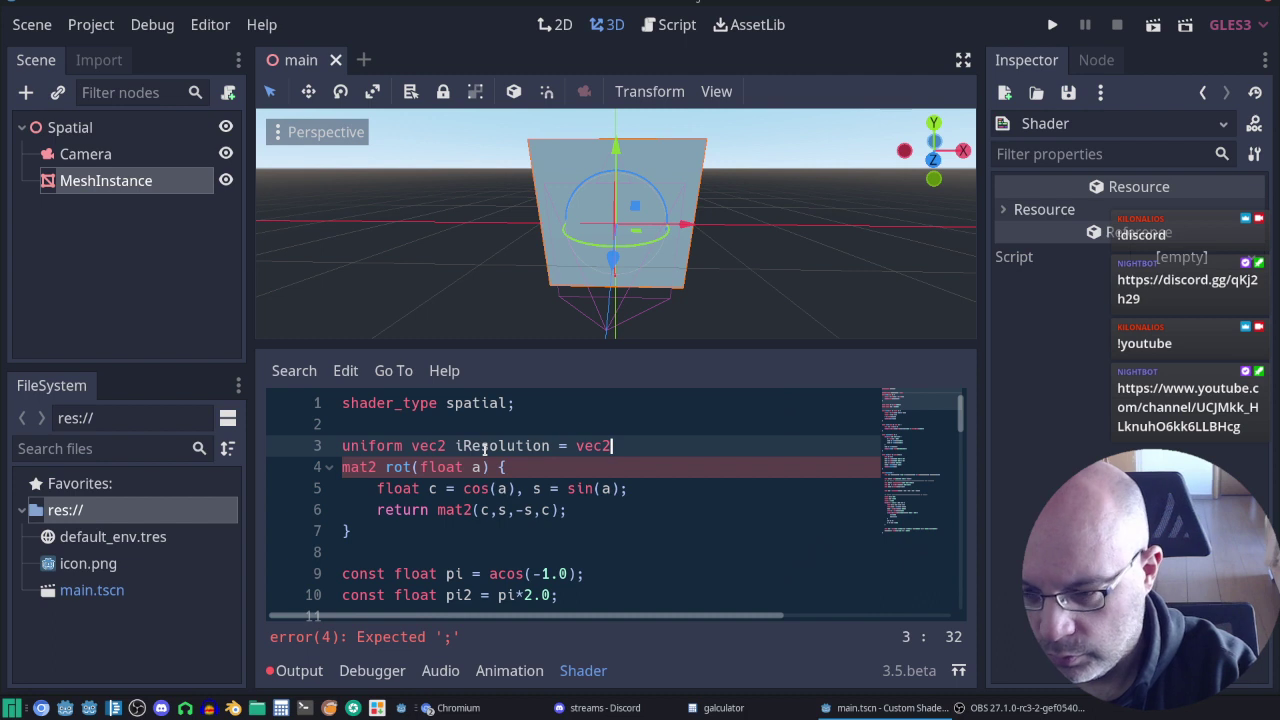
{"action": "type", "text": "(1.0"}
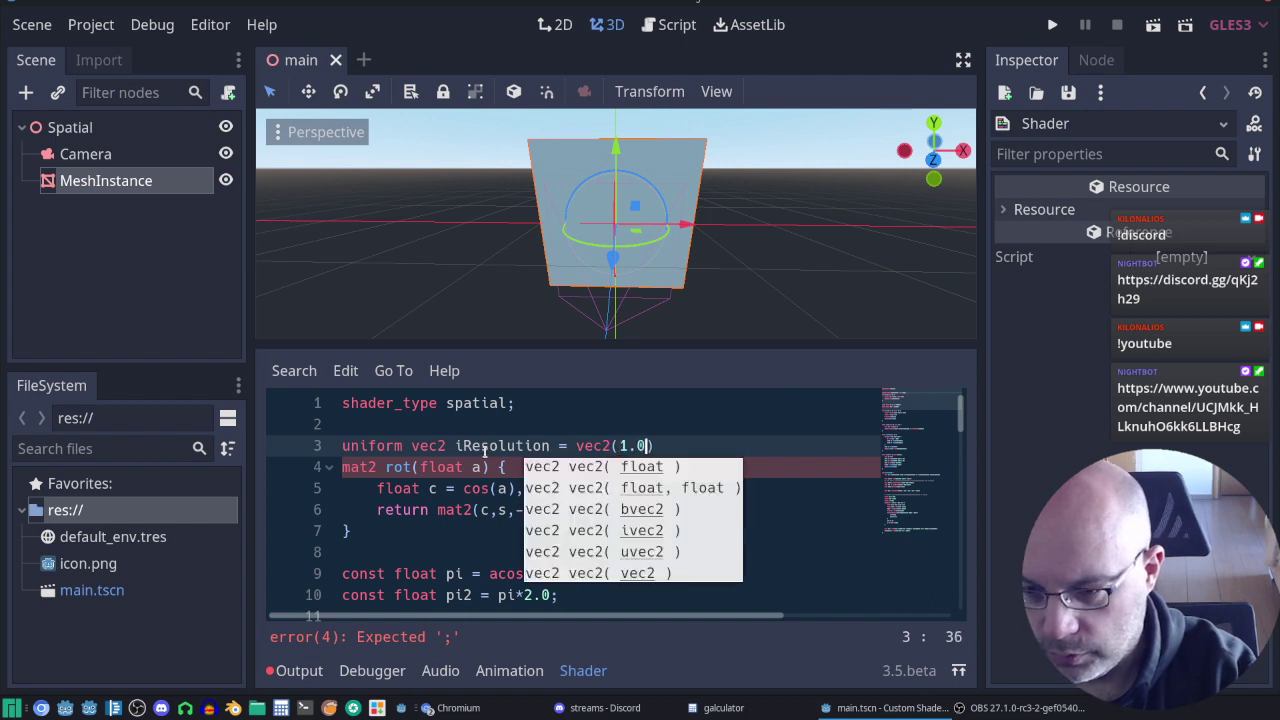
{"action": "type", "text": ",1.0"}
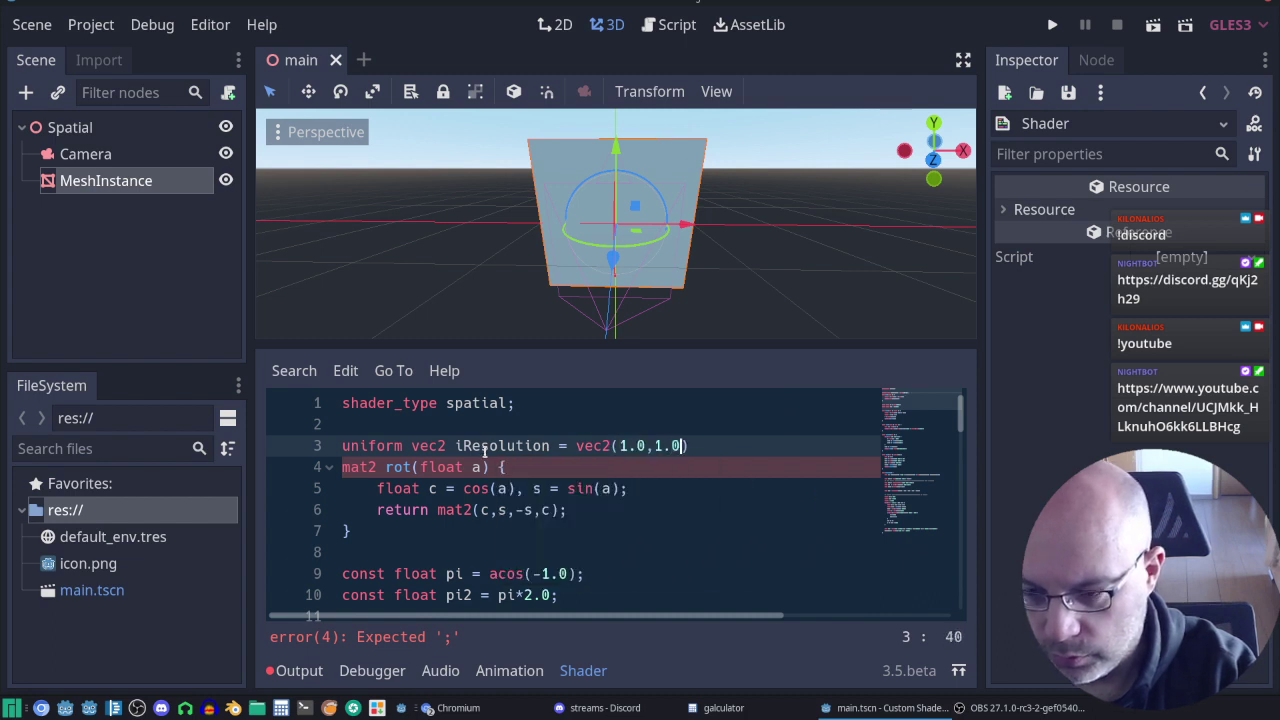
{"action": "type", "text": ");"}
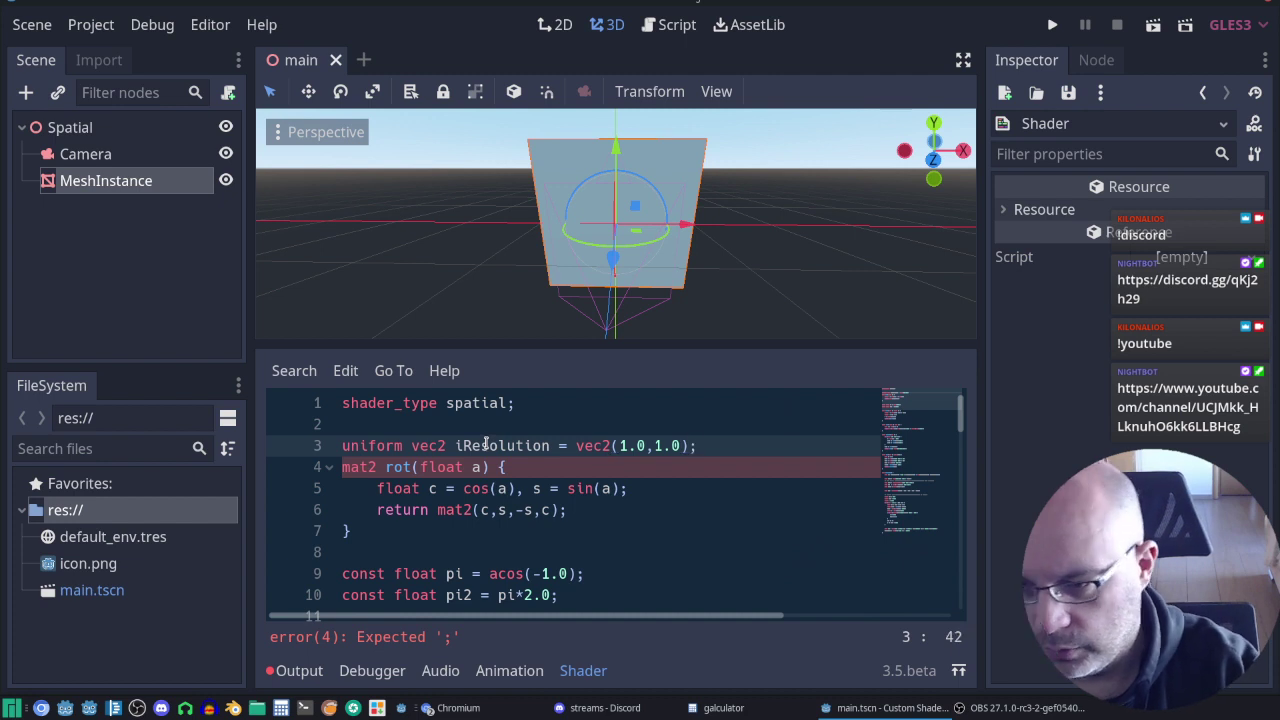
{"action": "key", "text": "Return"}
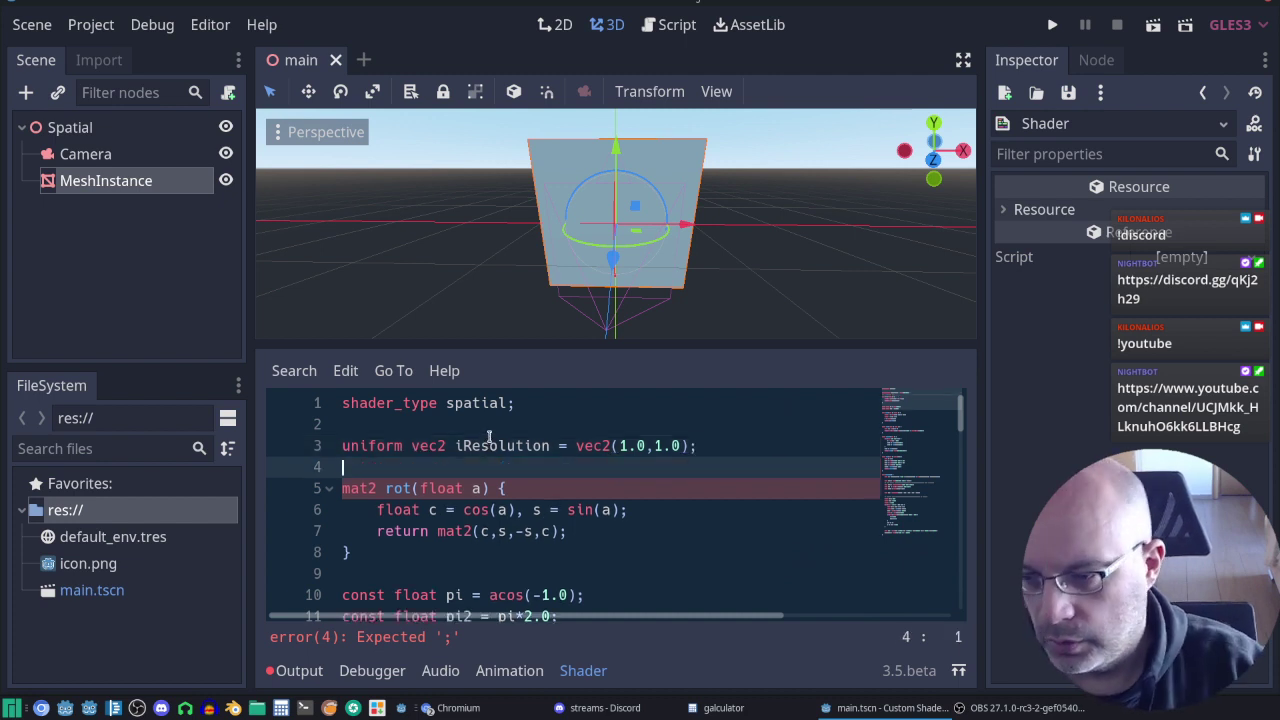
{"action": "scroll", "coordinate": [586, 486], "scroll_direction": "down", "scroll_amount": 6}
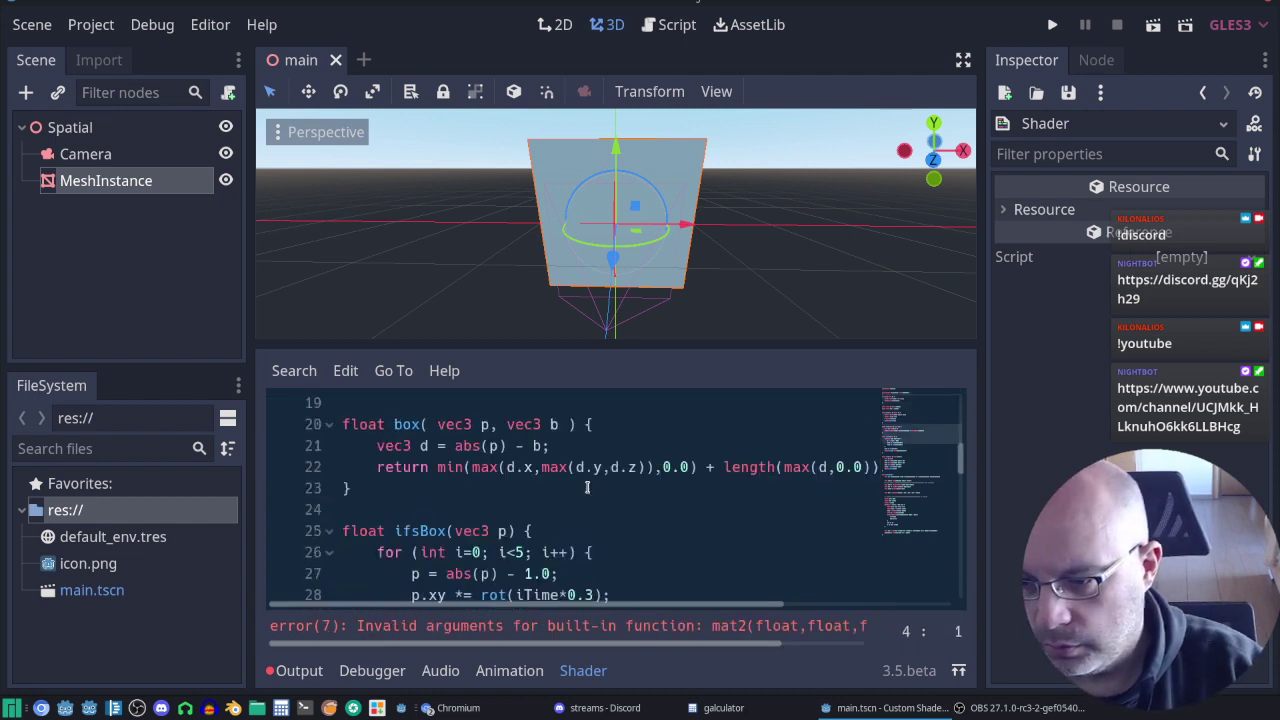
{"action": "scroll", "coordinate": [586, 487], "scroll_direction": "down", "scroll_amount": 3}
{"action": "scroll", "coordinate": [586, 487], "scroll_direction": "down", "scroll_amount": 3}
{"action": "scroll", "coordinate": [586, 488], "scroll_direction": "down", "scroll_amount": 3}
{"action": "scroll", "coordinate": [586, 490], "scroll_direction": "down", "scroll_amount": 5}
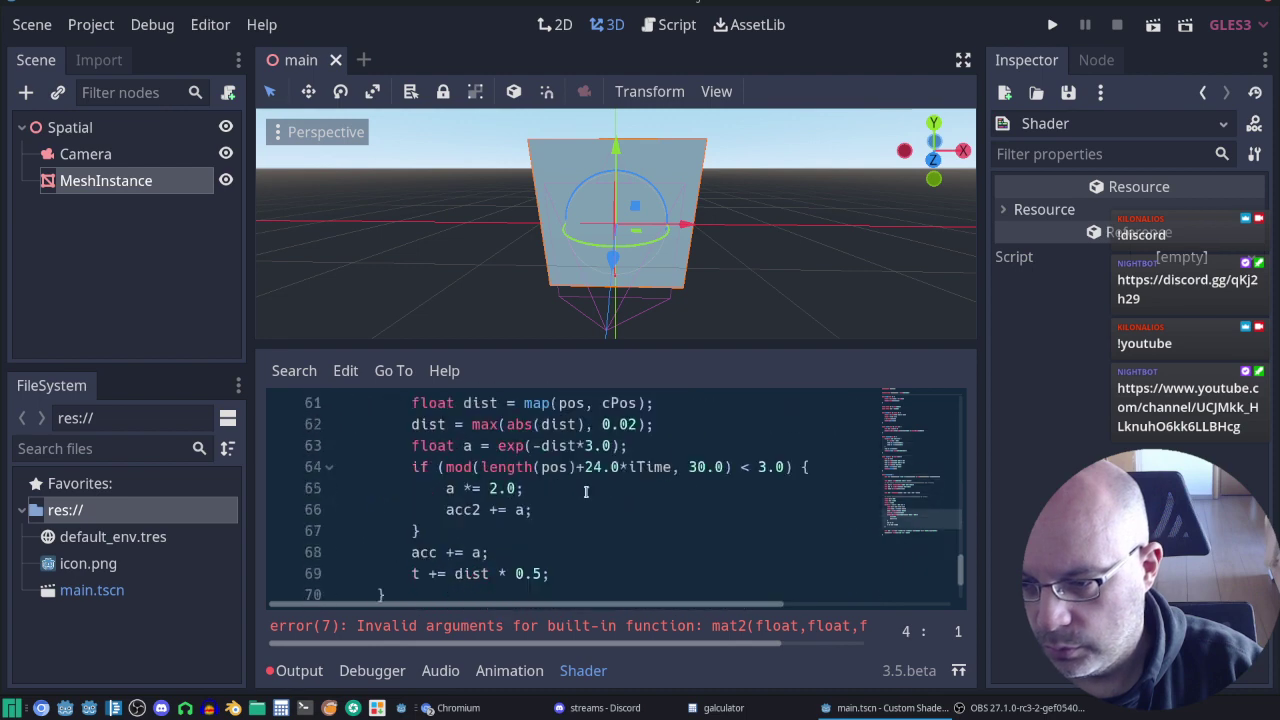
{"action": "scroll", "coordinate": [586, 491], "scroll_direction": "up", "scroll_amount": 2}
{"action": "scroll", "coordinate": [586, 491], "scroll_direction": "up", "scroll_amount": 3}
{"action": "scroll", "coordinate": [586, 491], "scroll_direction": "up", "scroll_amount": 1}
{"action": "scroll", "coordinate": [586, 491], "scroll_direction": "up", "scroll_amount": 1}
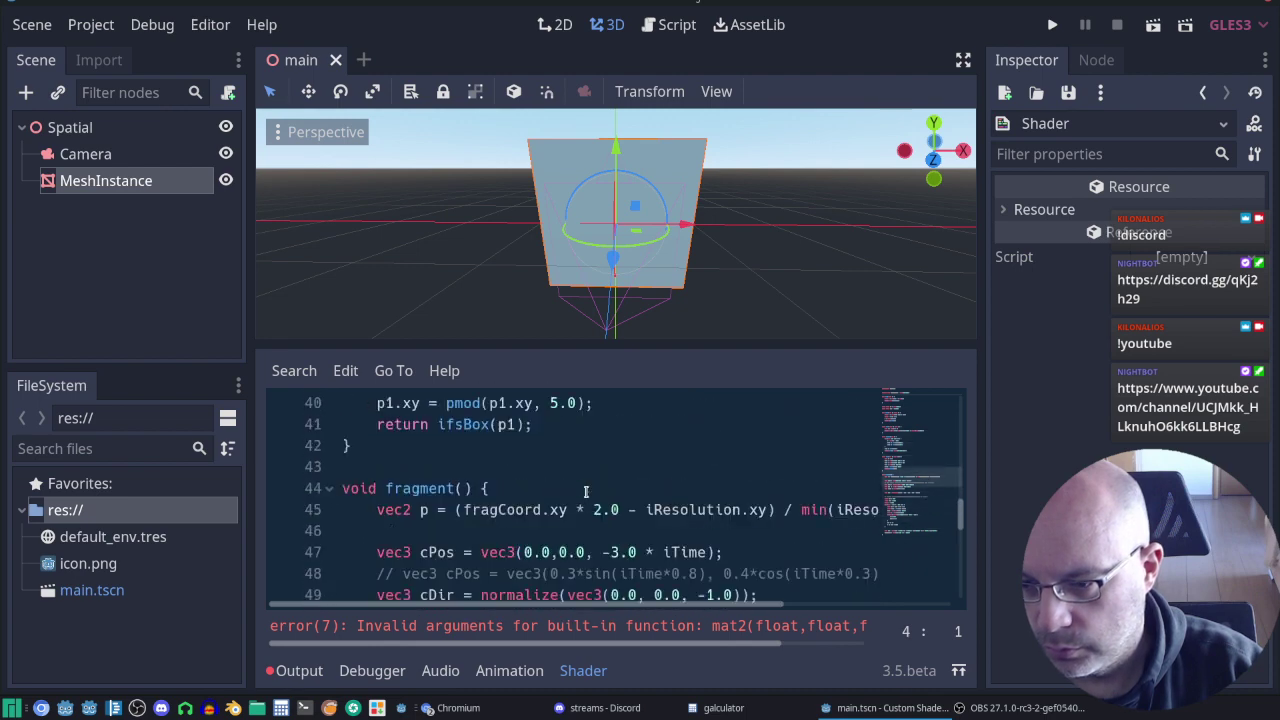
{"action": "scroll", "coordinate": [586, 491], "scroll_direction": "down", "scroll_amount": 3}
{"action": "scroll", "coordinate": [587, 488], "scroll_direction": "up", "scroll_amount": 2}
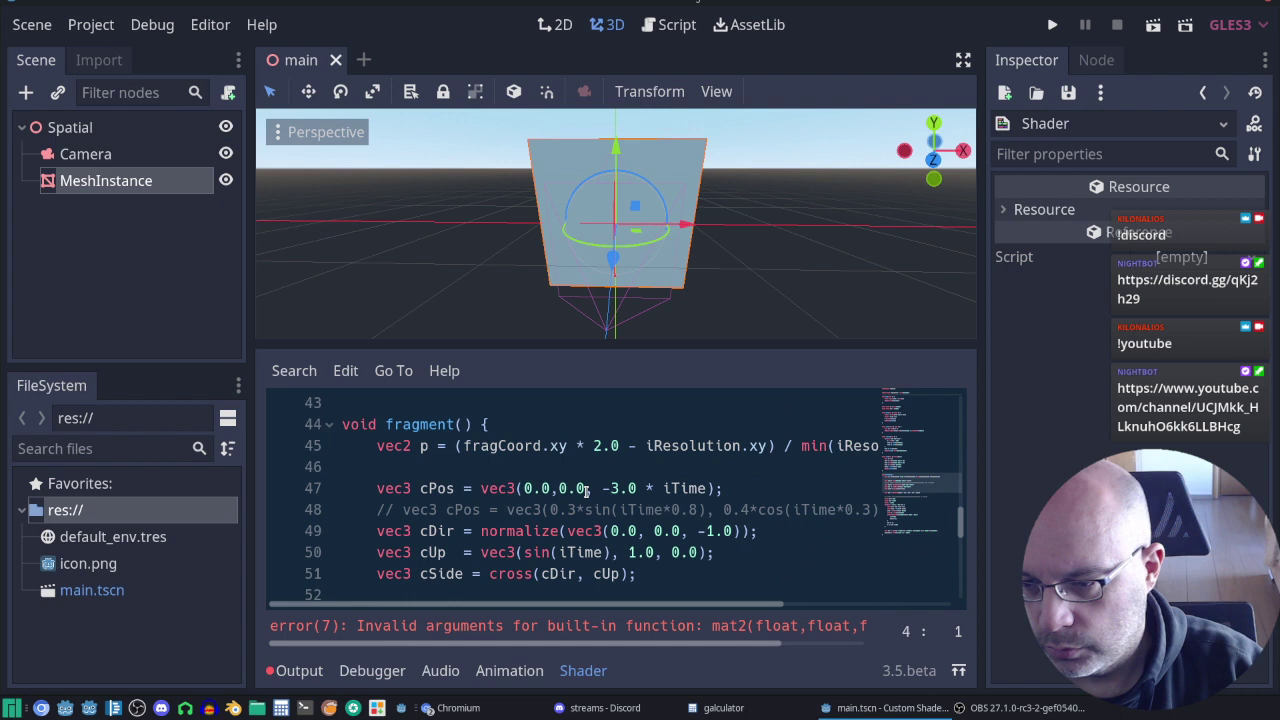
{"action": "double_click", "coordinate": [511, 454]}
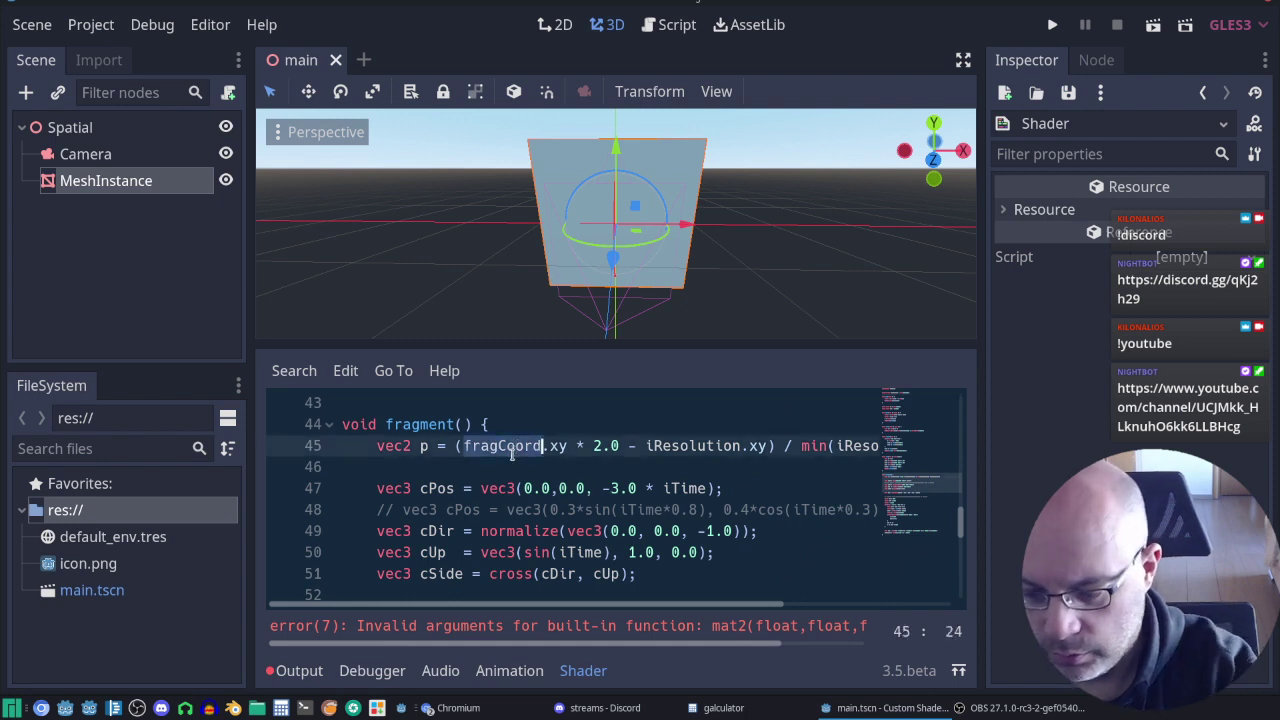
{"action": "type", "text": "UV"}
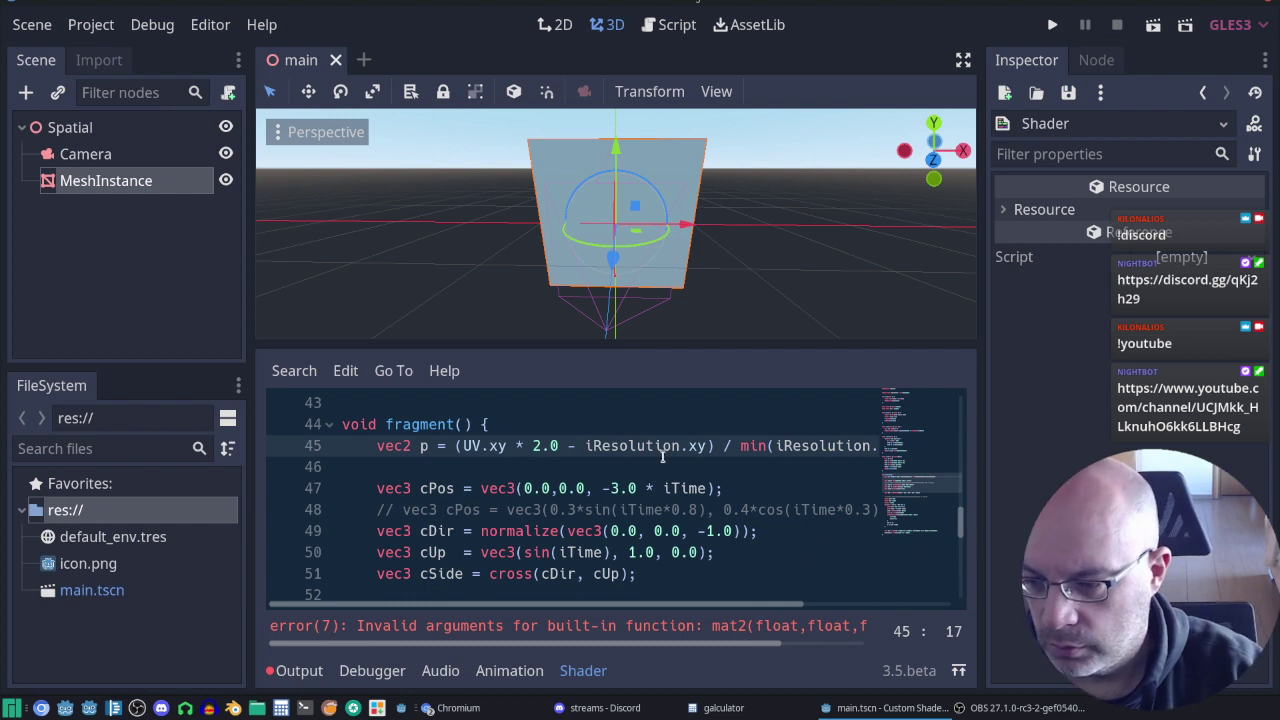
{"action": "double_click", "coordinate": [679, 487]}
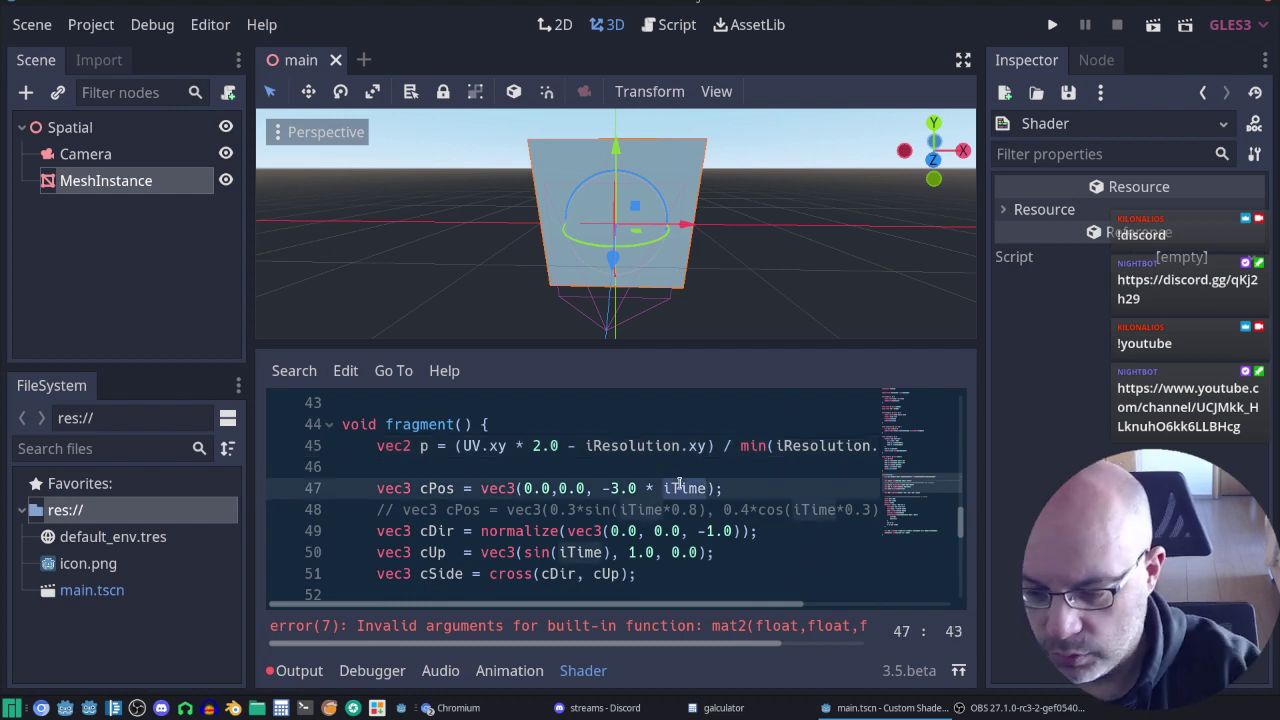
{"action": "type", "text": "TIME"}
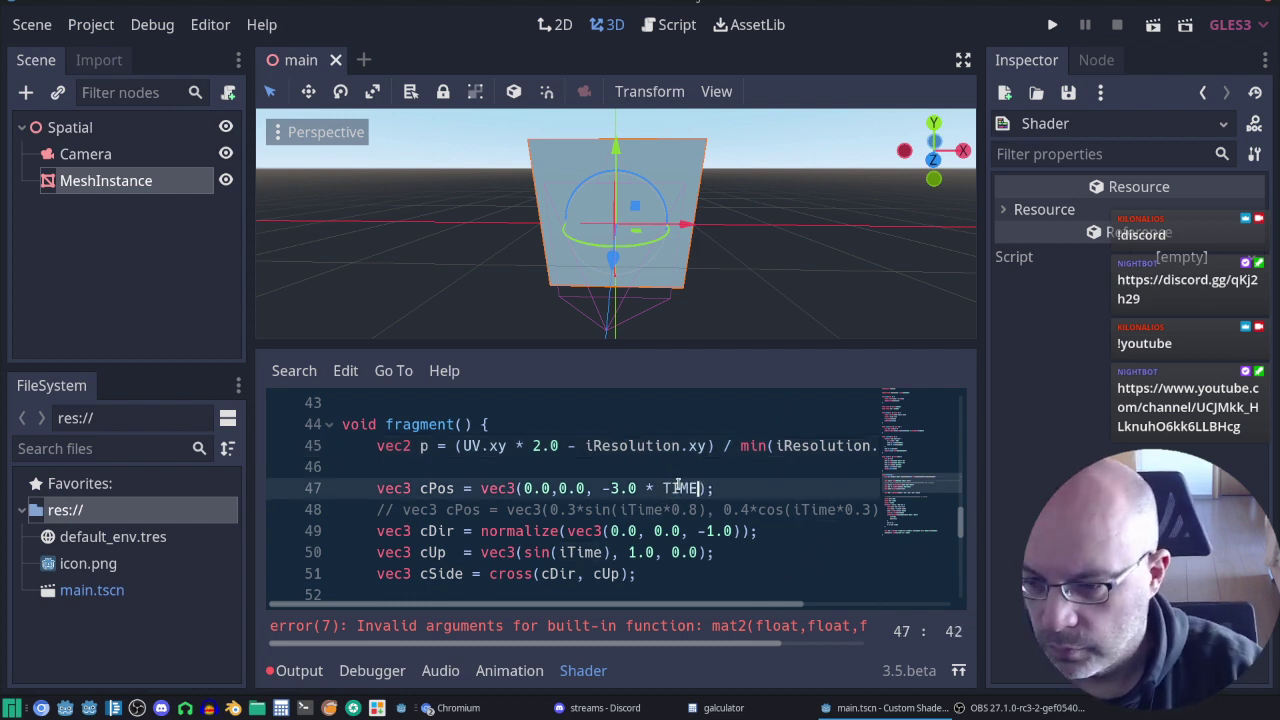
{"action": "scroll", "coordinate": [685, 505], "scroll_direction": "down", "scroll_amount": 1}
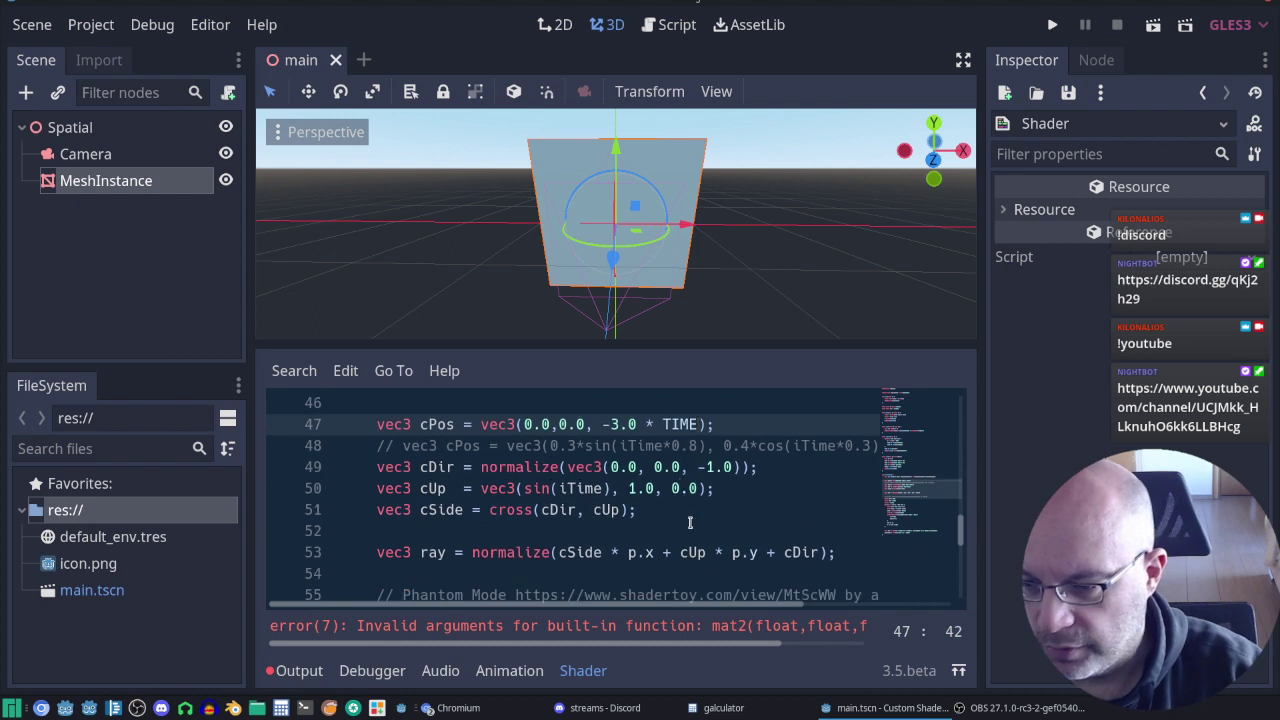
{"action": "double_click", "coordinate": [596, 490]}
{"action": "type", "text": "TIM"}
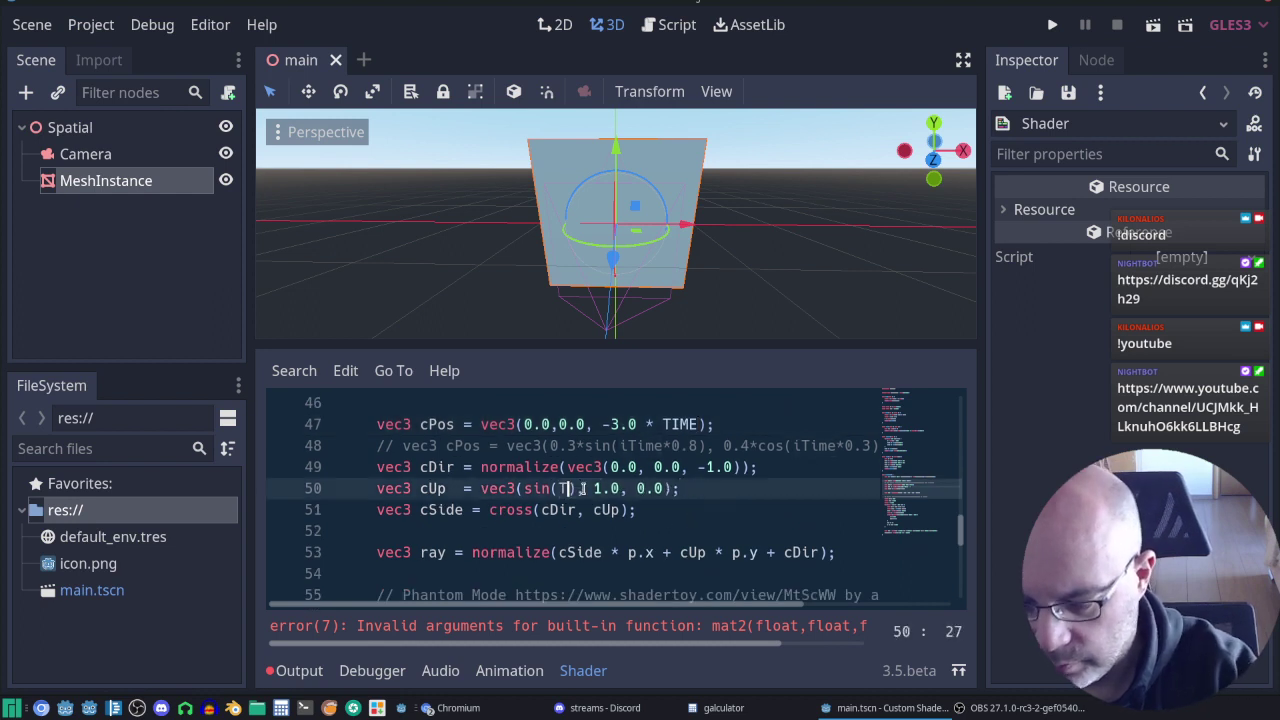
{"action": "type", "text": "E"}
{"action": "scroll", "coordinate": [632, 477], "scroll_direction": "down", "scroll_amount": 3}
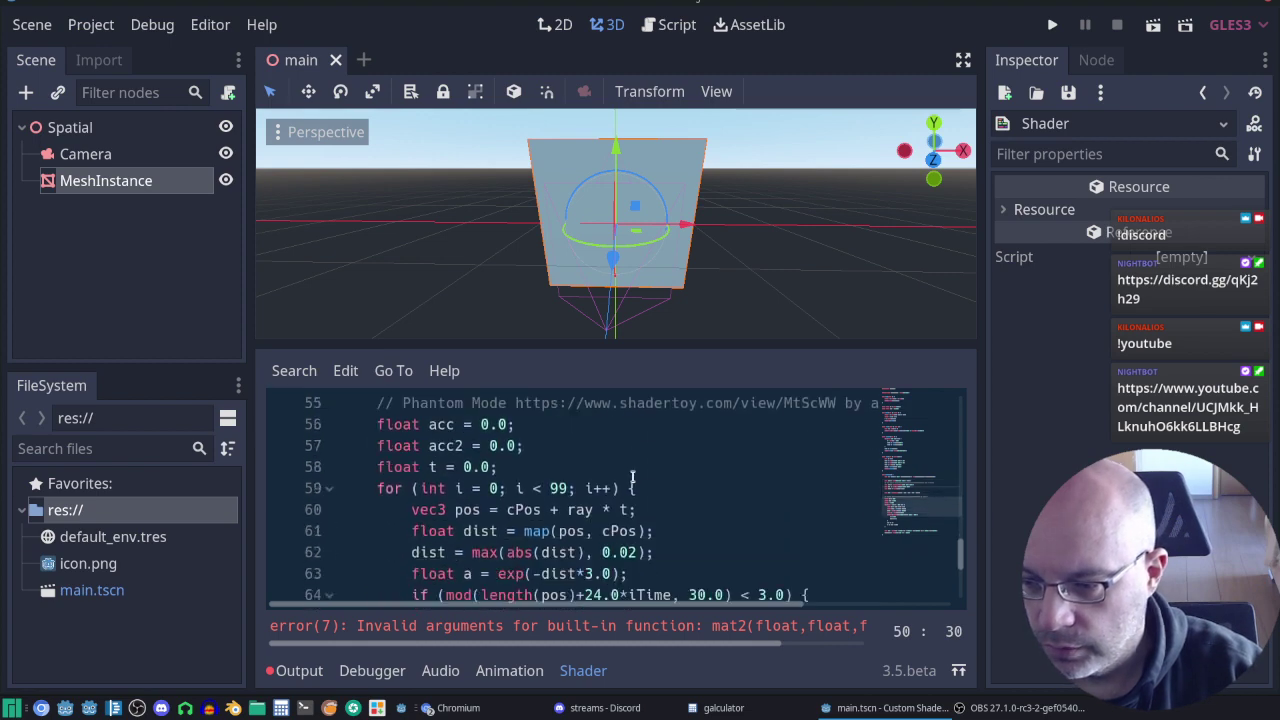
{"action": "scroll", "coordinate": [632, 477], "scroll_direction": "down", "scroll_amount": 1}
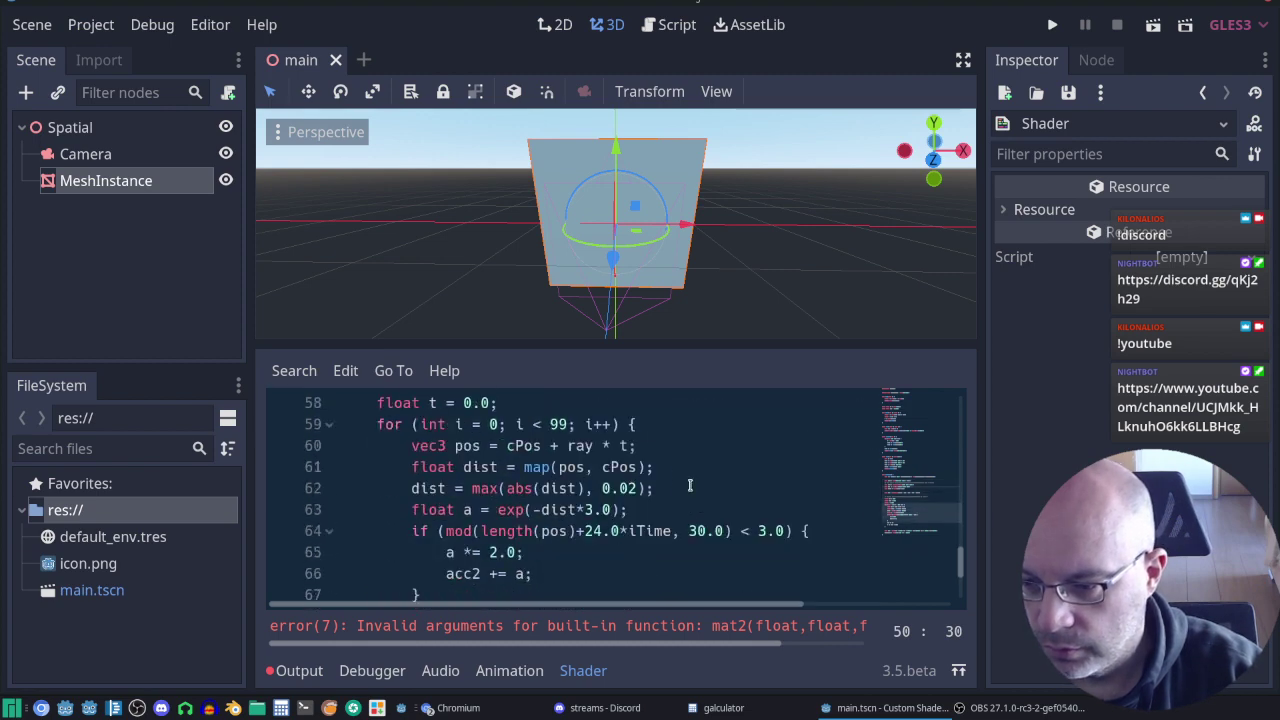
{"action": "scroll", "coordinate": [690, 485], "scroll_direction": "down", "scroll_amount": 3}
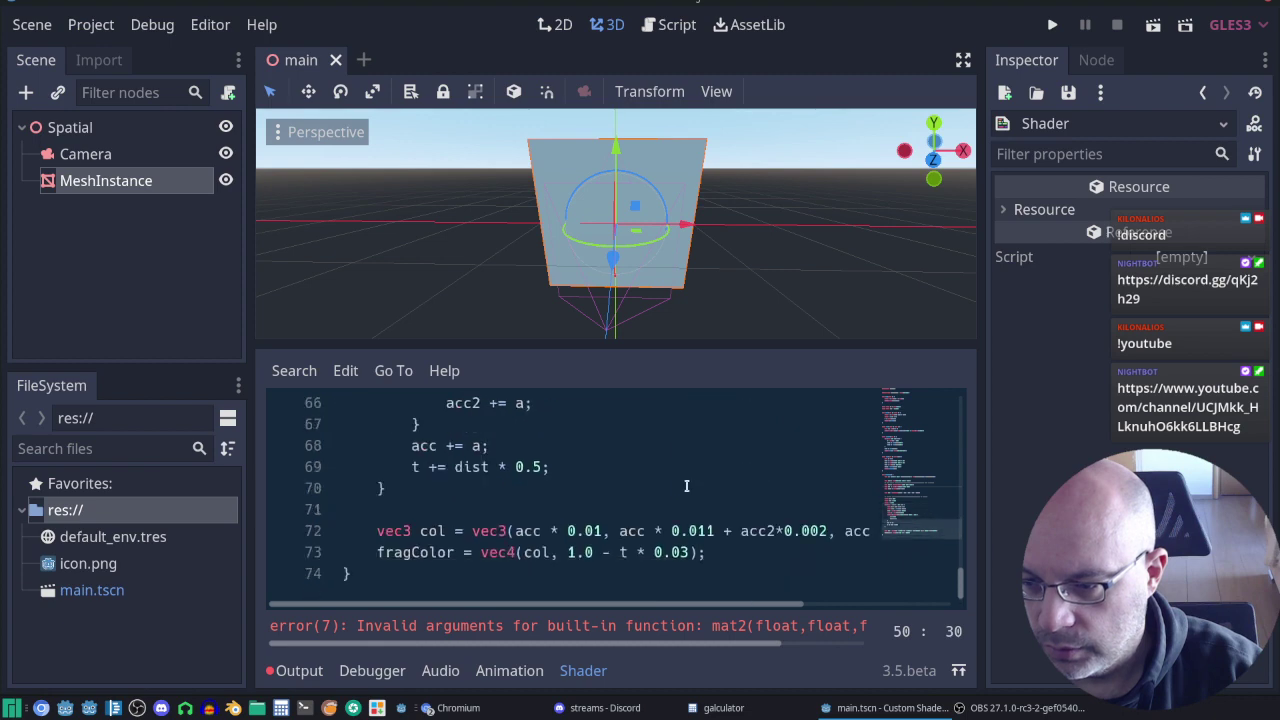
Step: Comment out the fragColor output line with Ctrl+K
{"action": "double_click", "coordinate": [415, 553]}
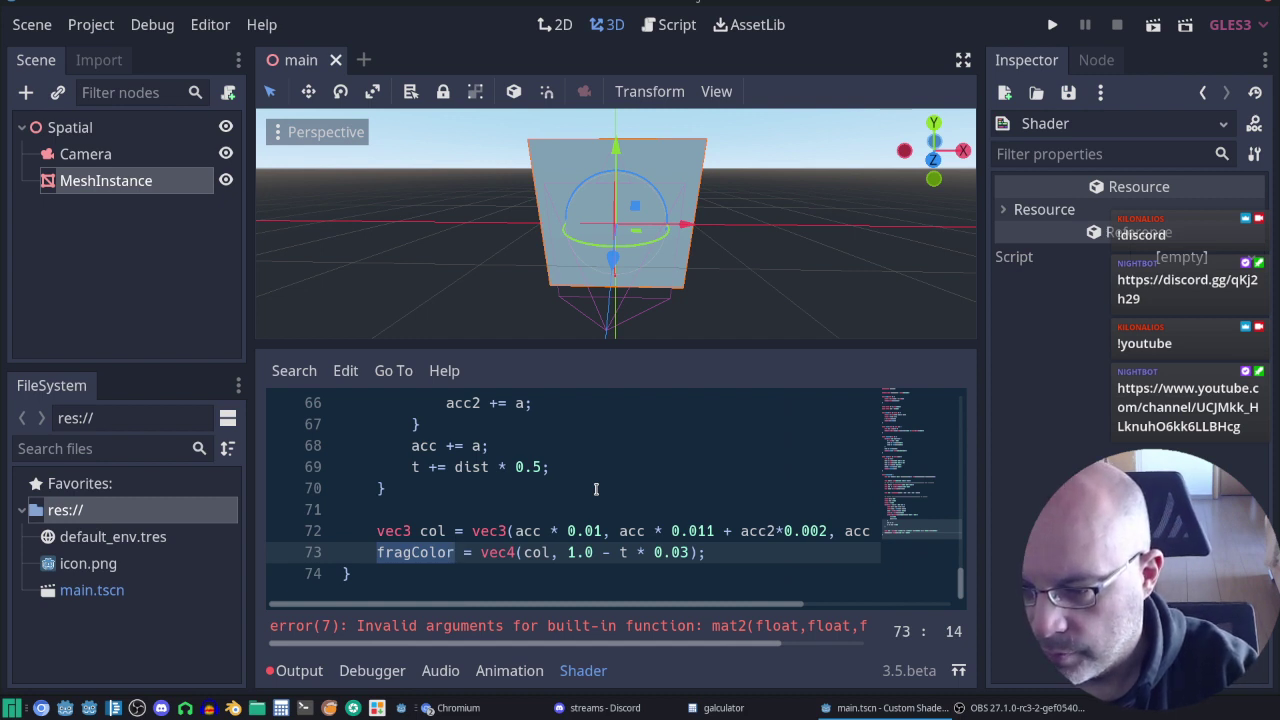
{"action": "key", "text": "Home"}
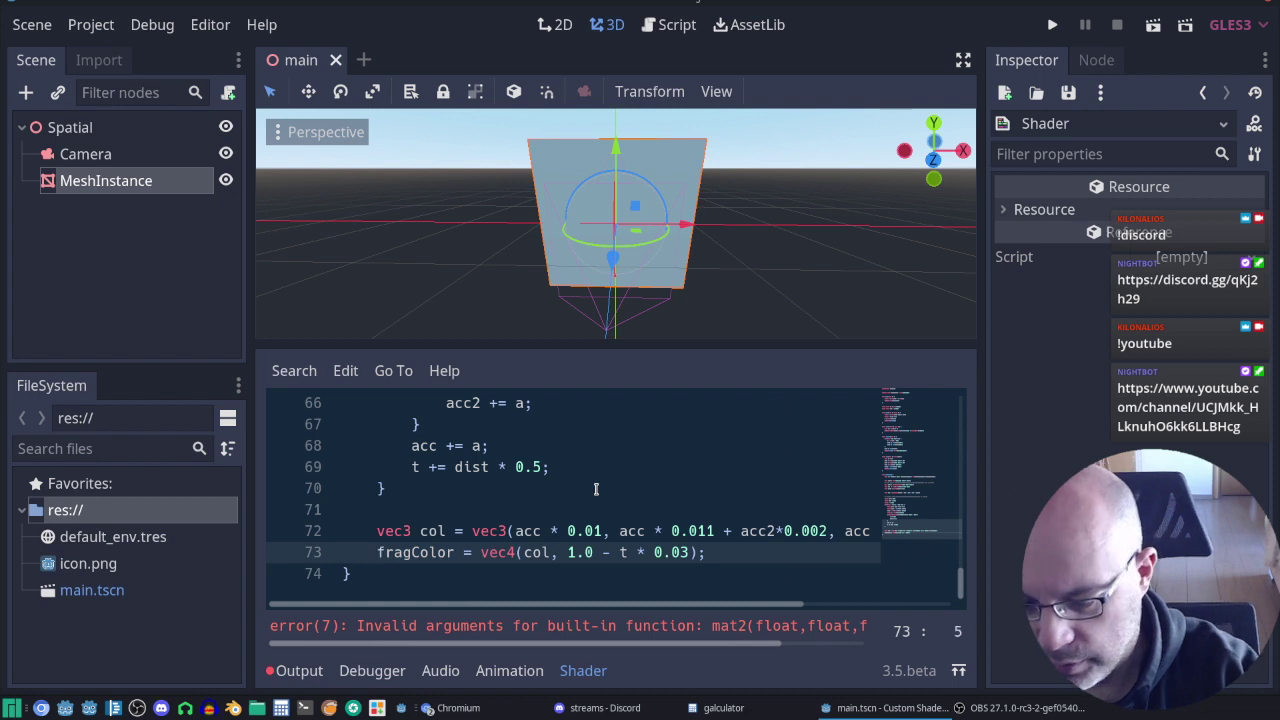
{"action": "key", "text": "ctrl+k"}
{"action": "key", "text": "Down"}
Step: Add ALBEDO = col; on a new line before the closing brace
{"action": "key", "text": "Return"}
{"action": "key", "text": "Up"}
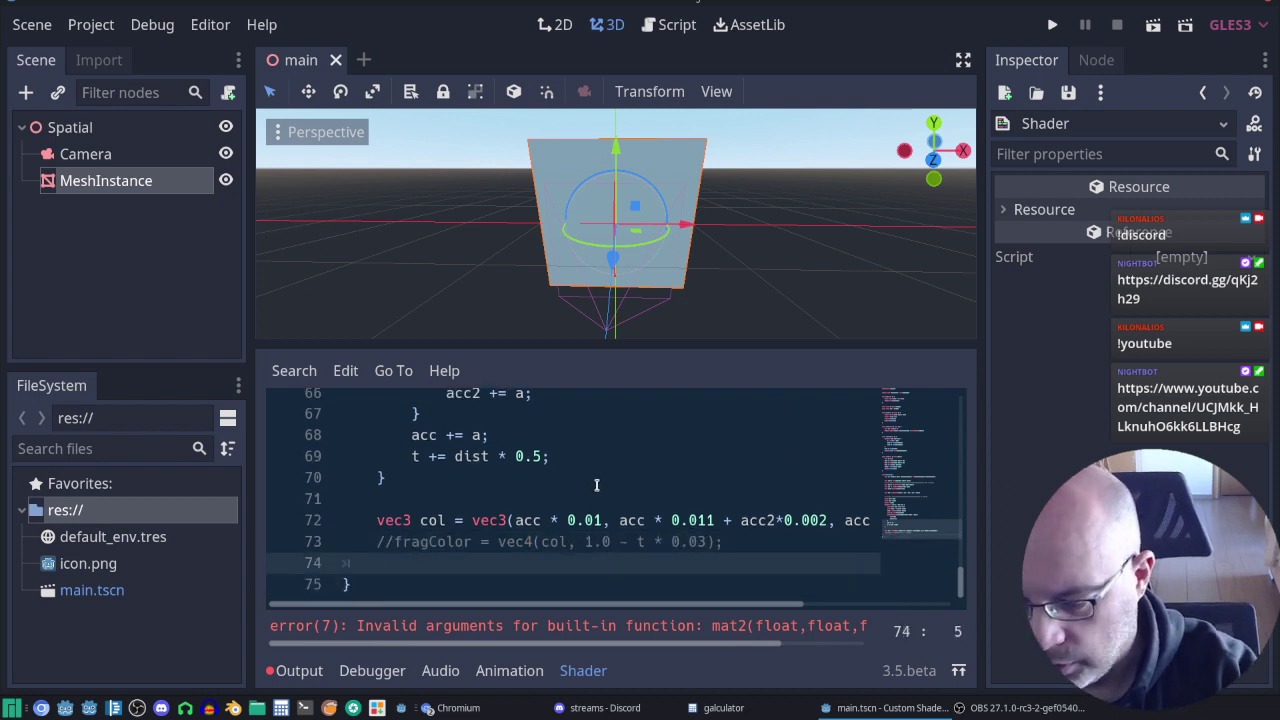
{"action": "type", "text": "ALBEDO = co"}
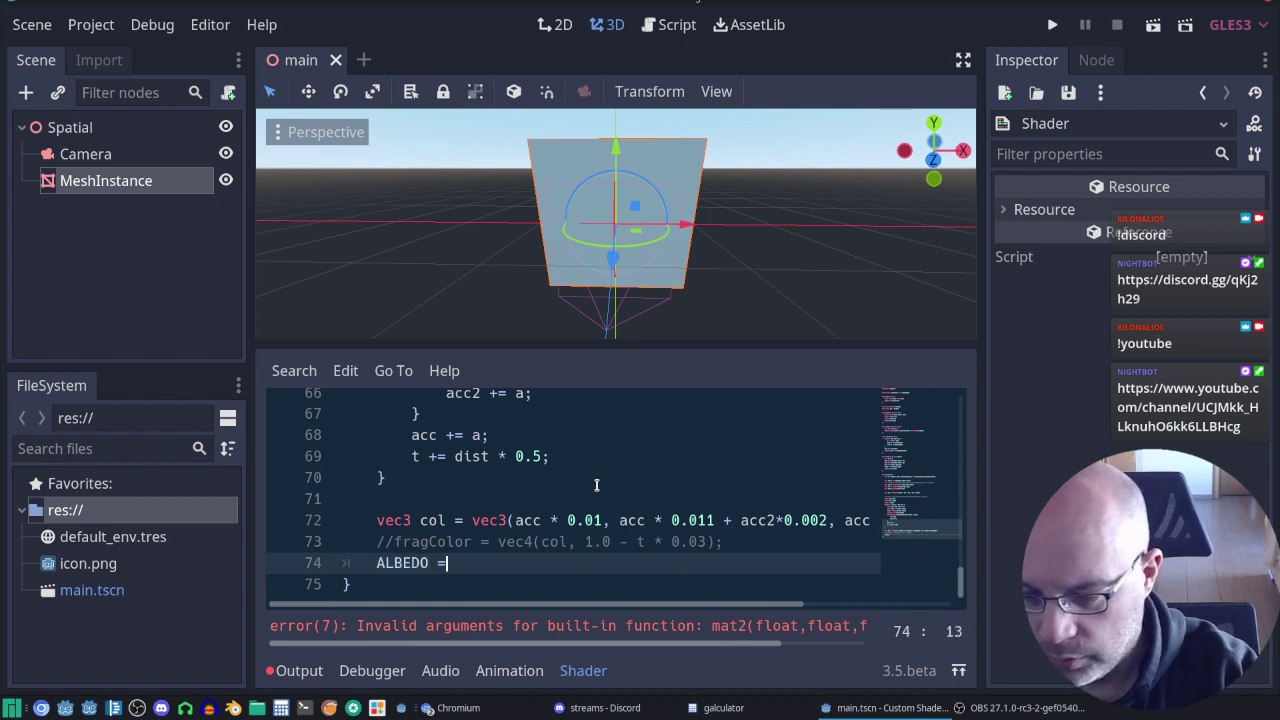
{"action": "type", "text": "l"}
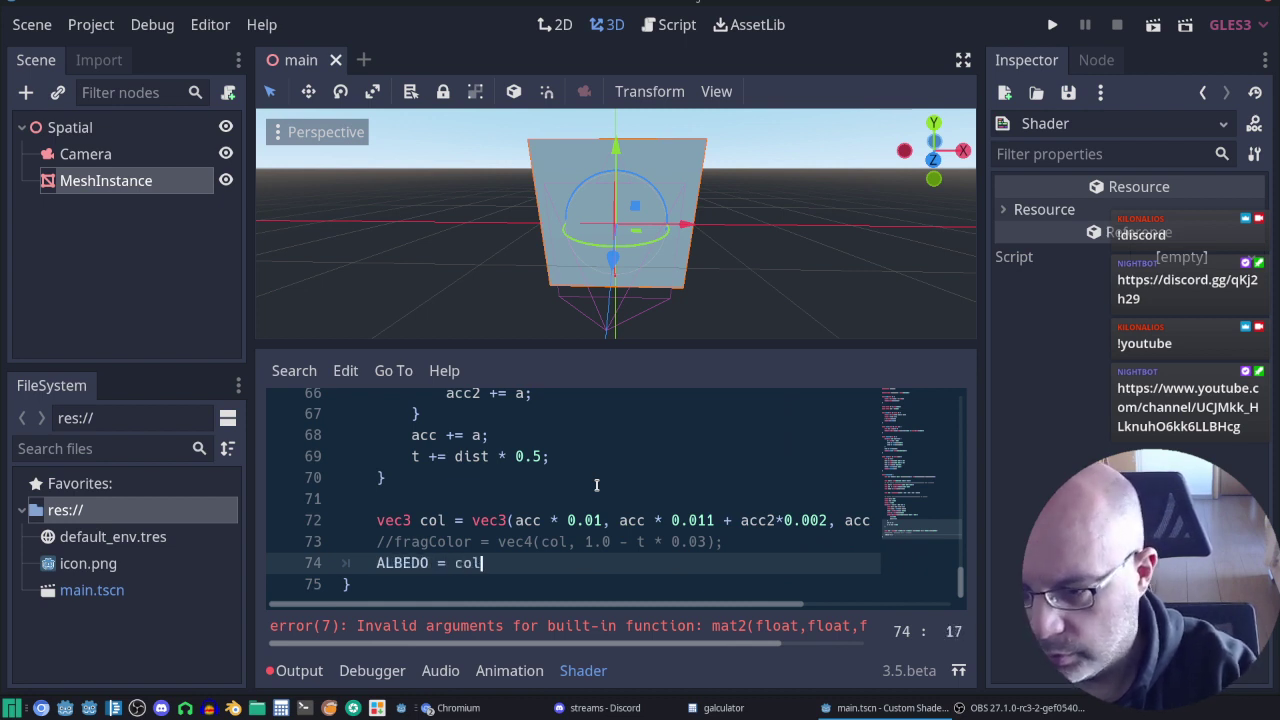
{"action": "type", "text": ";"}
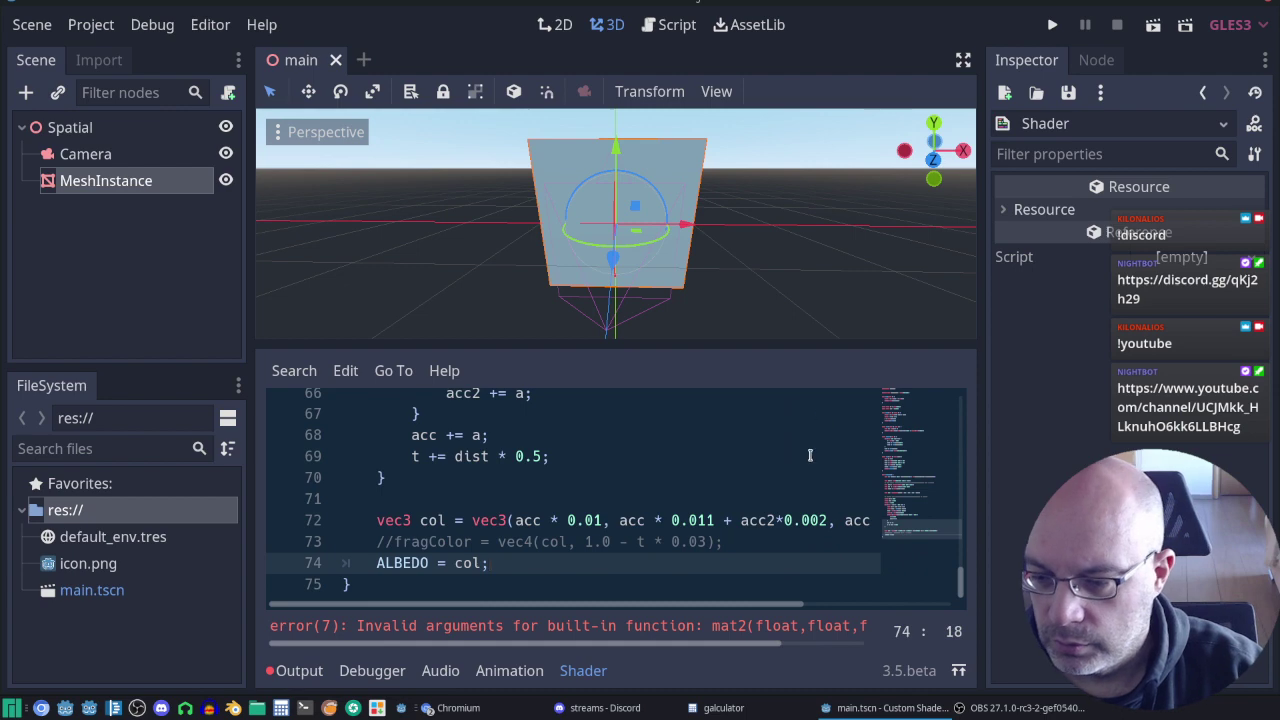
{"action": "scroll", "coordinate": [810, 455], "scroll_direction": "up", "scroll_amount": 7}
{"action": "scroll", "coordinate": [810, 453], "scroll_direction": "up", "scroll_amount": 7}
{"action": "scroll", "coordinate": [810, 451], "scroll_direction": "up", "scroll_amount": 7}
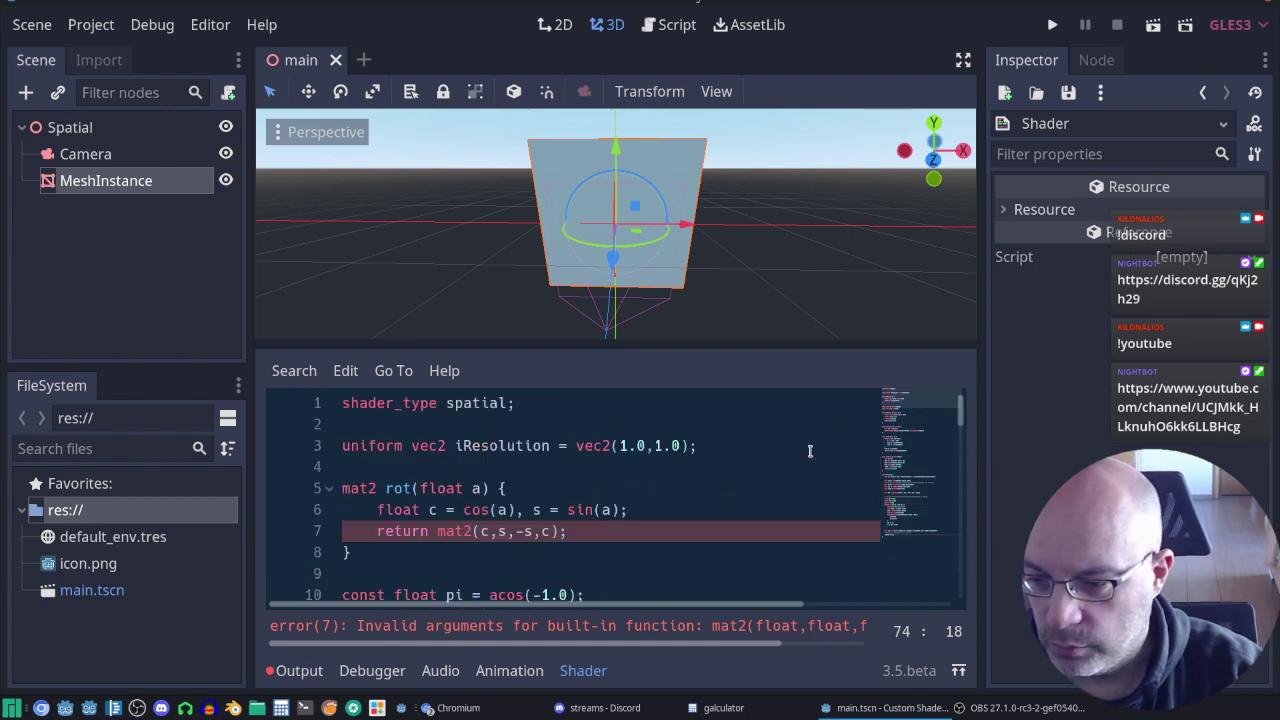
Step: Rewrite rot's return on line 7 as mat2(vec2(c,s),vec2(-s,c))
{"action": "left_click", "coordinate": [481, 532]}
{"action": "type", "text": "vec"}
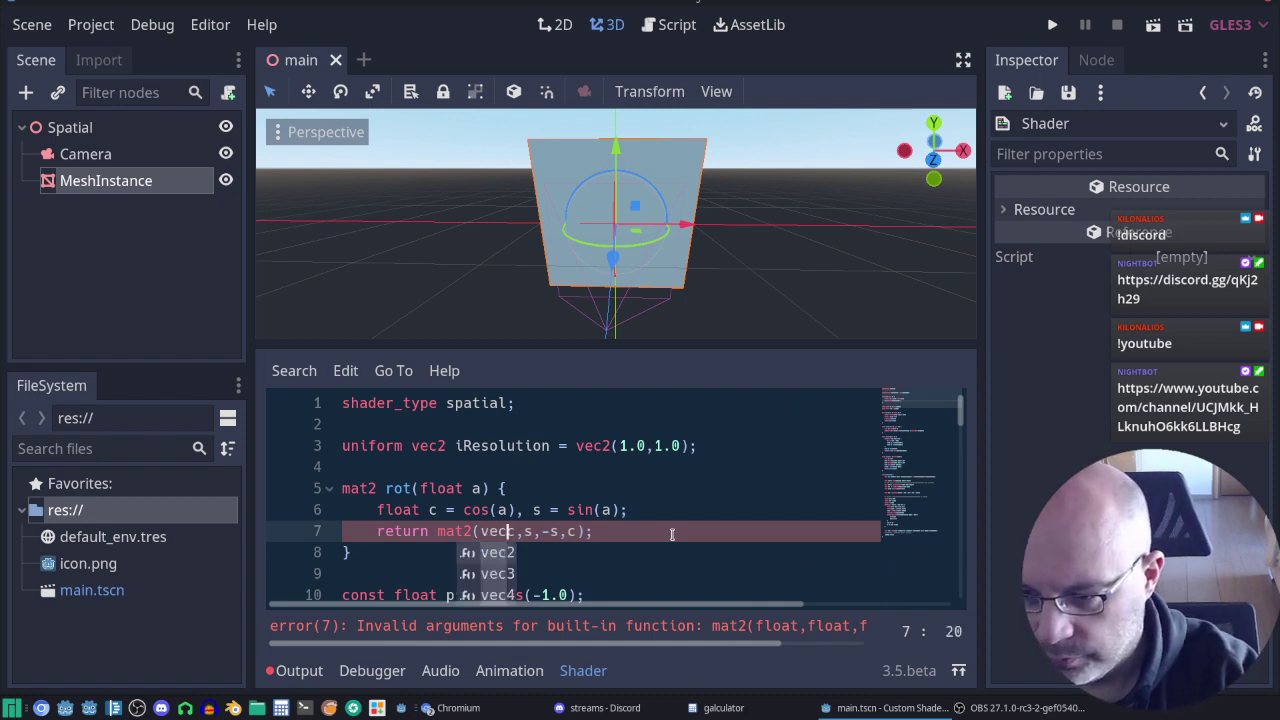
{"action": "type", "text": "2("}
{"action": "key", "text": "Right"}
{"action": "key", "text": "Right"}
{"action": "key", "text": "Right"}
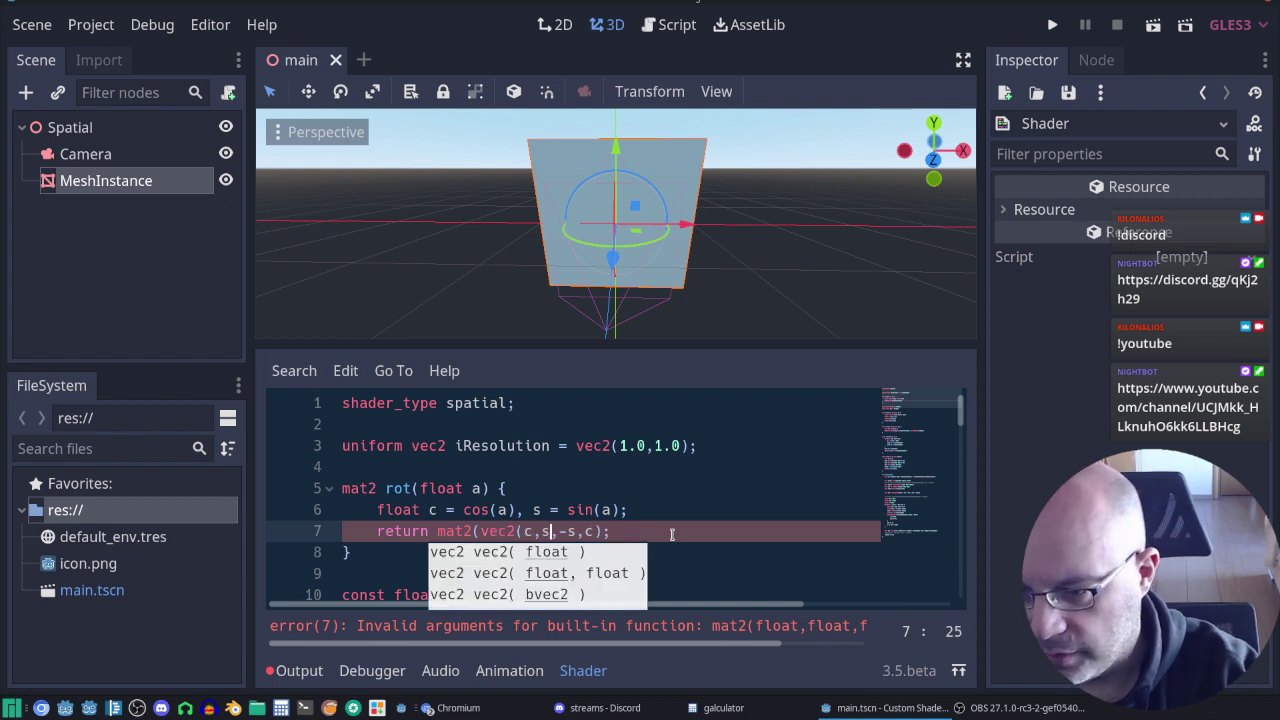
{"action": "type", "text": ")"}
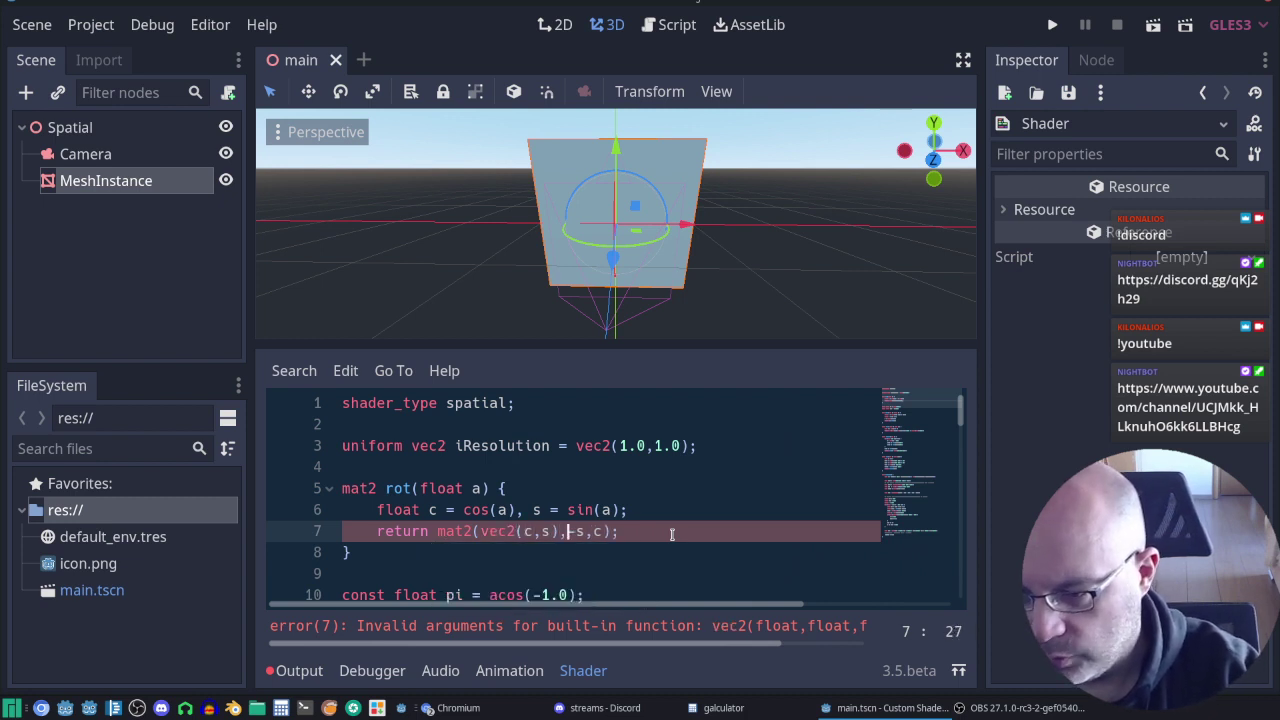
{"action": "key", "text": "Right"}
{"action": "type", "text": "c2"}
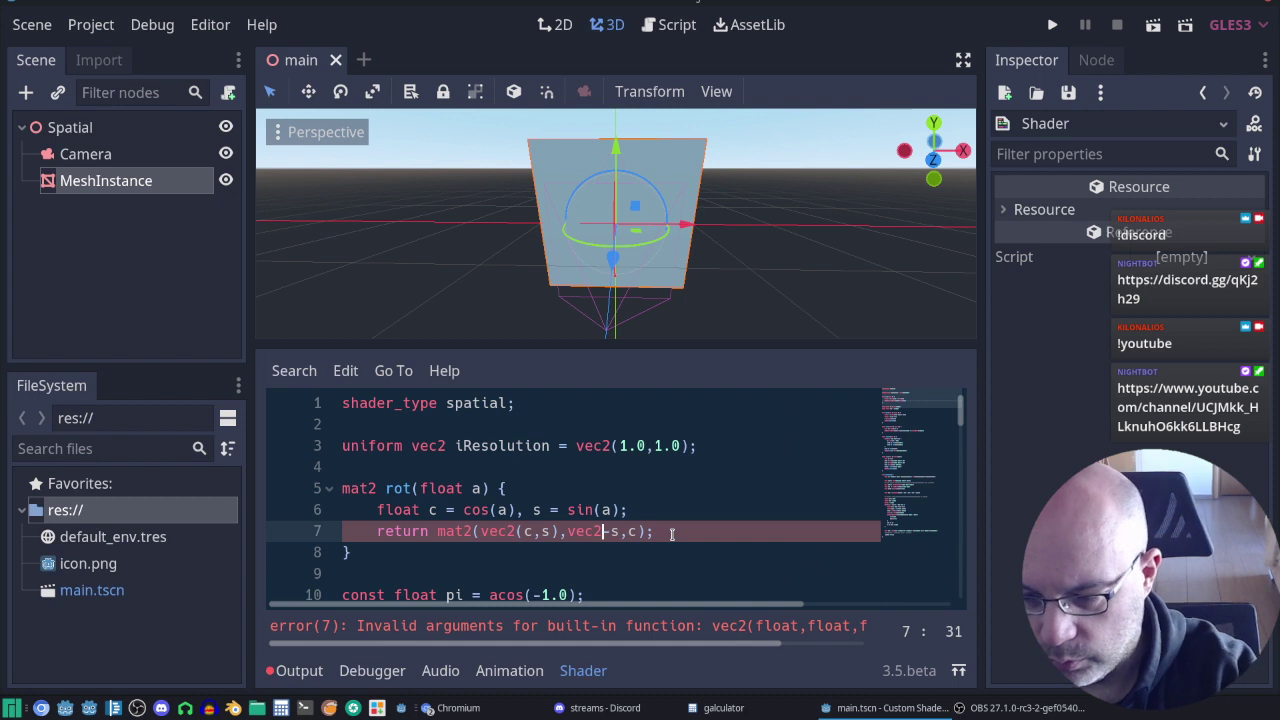
{"action": "type", "text": "()"}
{"action": "key", "text": "Right"}
{"action": "key", "text": "Right"}
{"action": "key", "text": "Right"}
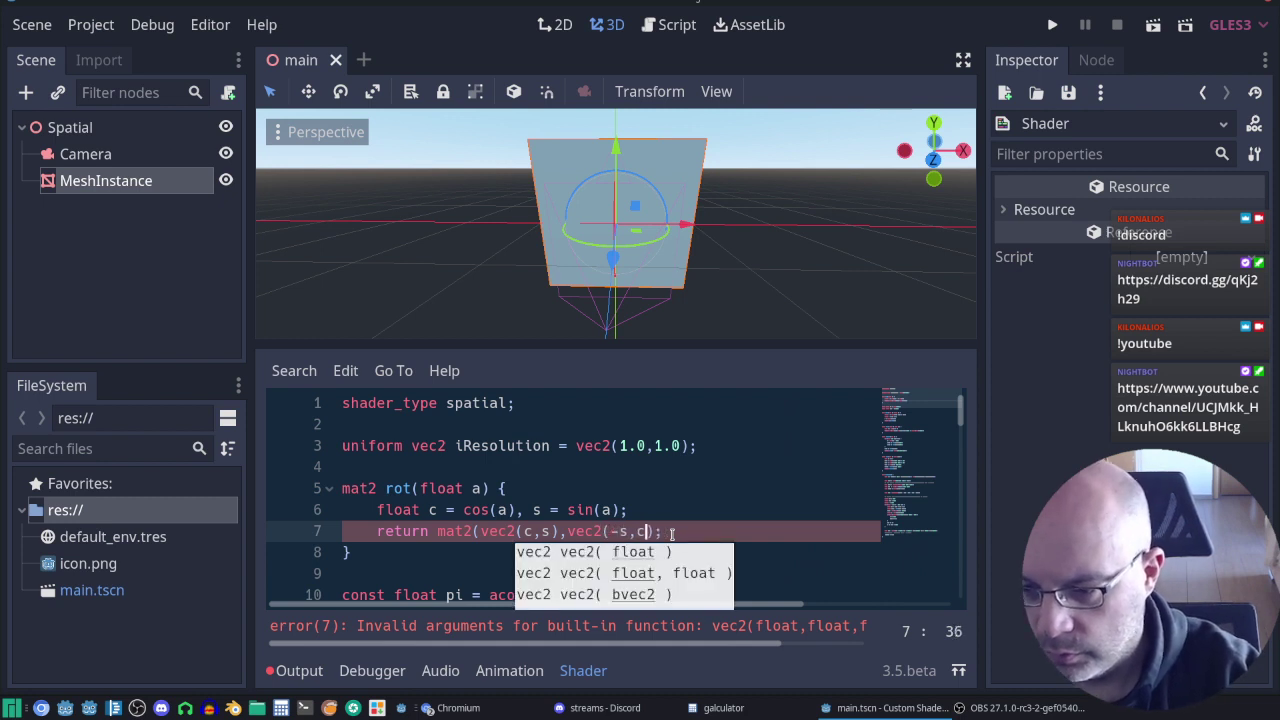
{"action": "type", "text": "))"}
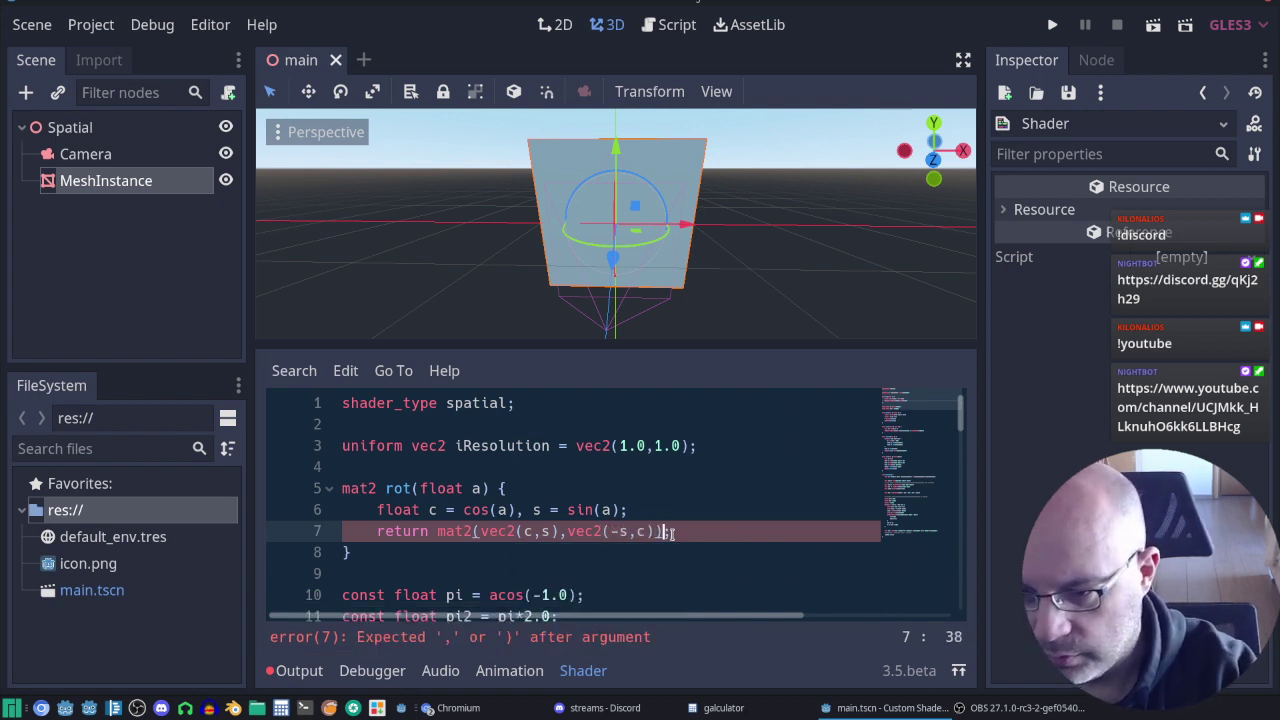
{"action": "key", "text": "Right"}
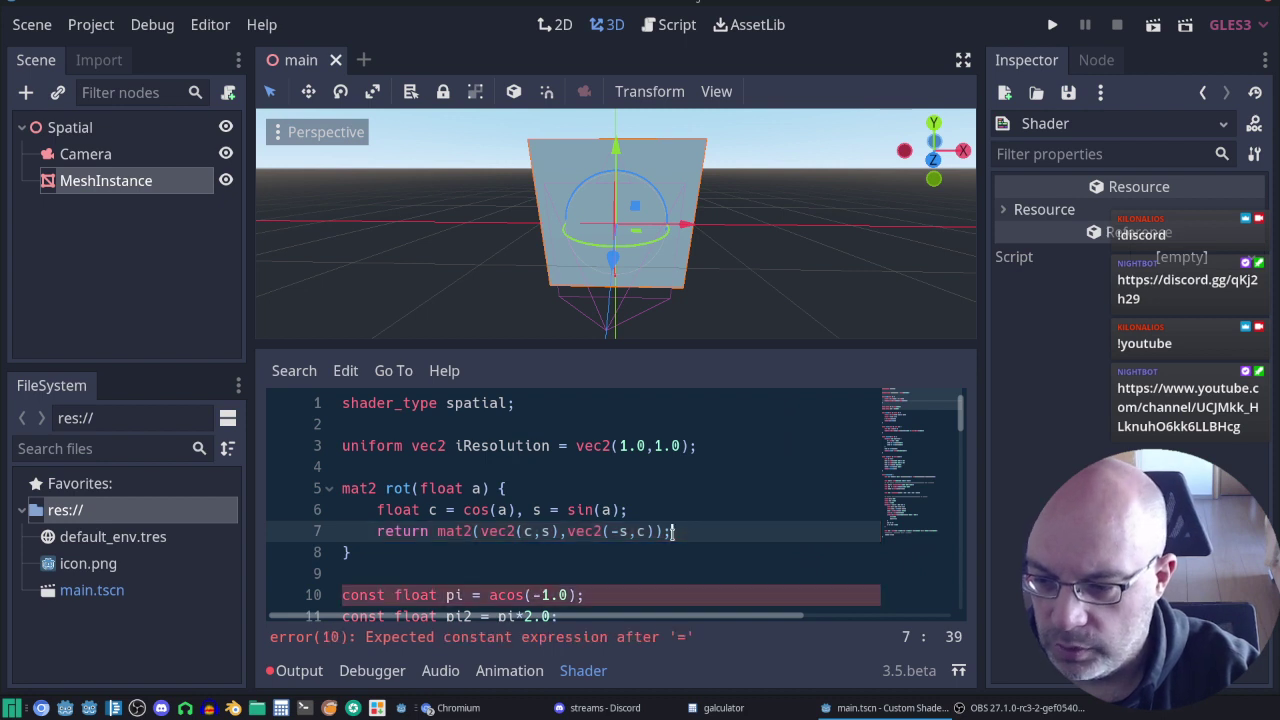
Step: Move the pi and pi2 constant lines up under the iResolution uniform
{"action": "key", "text": "Down"}
{"action": "key", "text": "Down"}
{"action": "key", "text": "Down"}
{"action": "key", "text": "Down"}
{"action": "key", "text": "Down"}
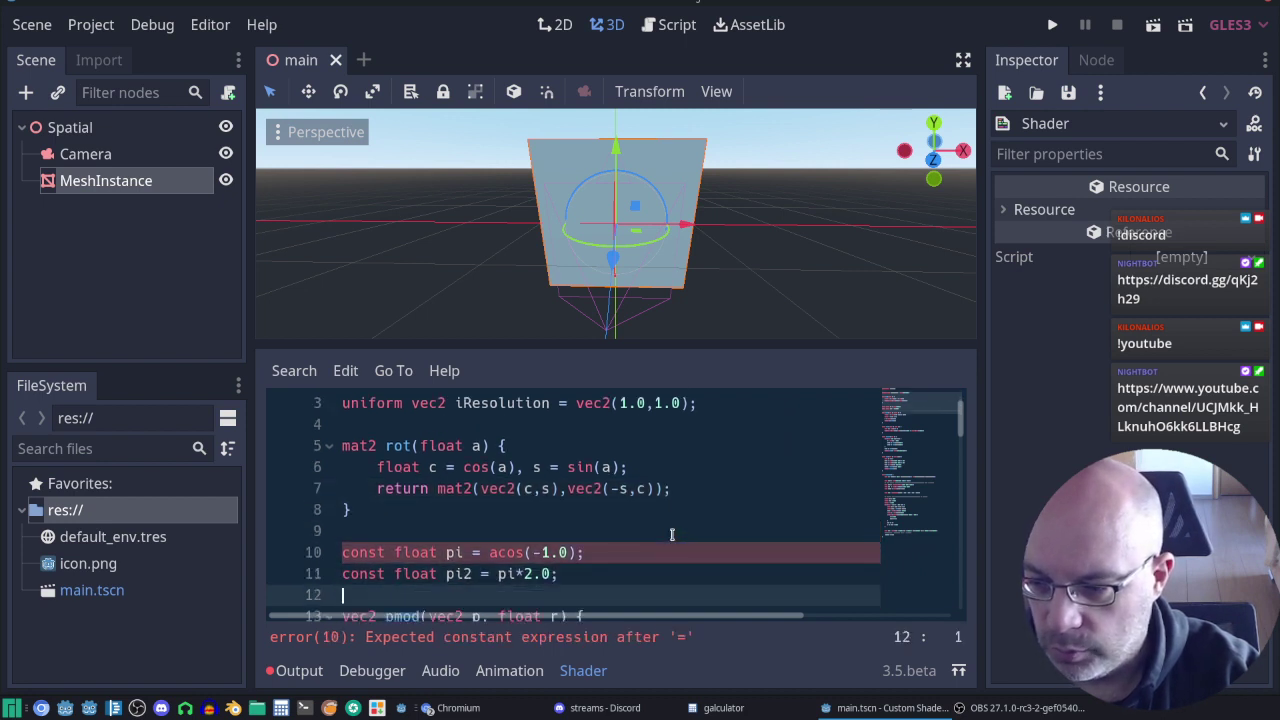
{"action": "key", "text": "Left"}
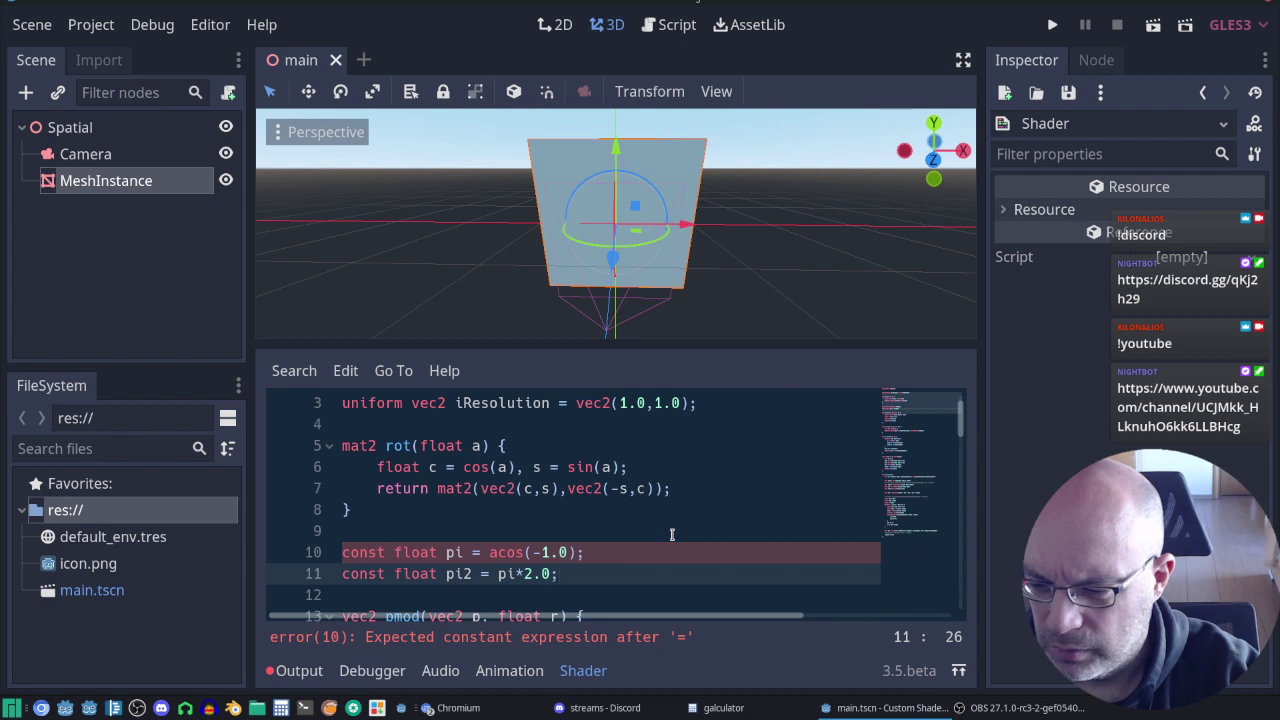
{"action": "key", "text": "Right"}
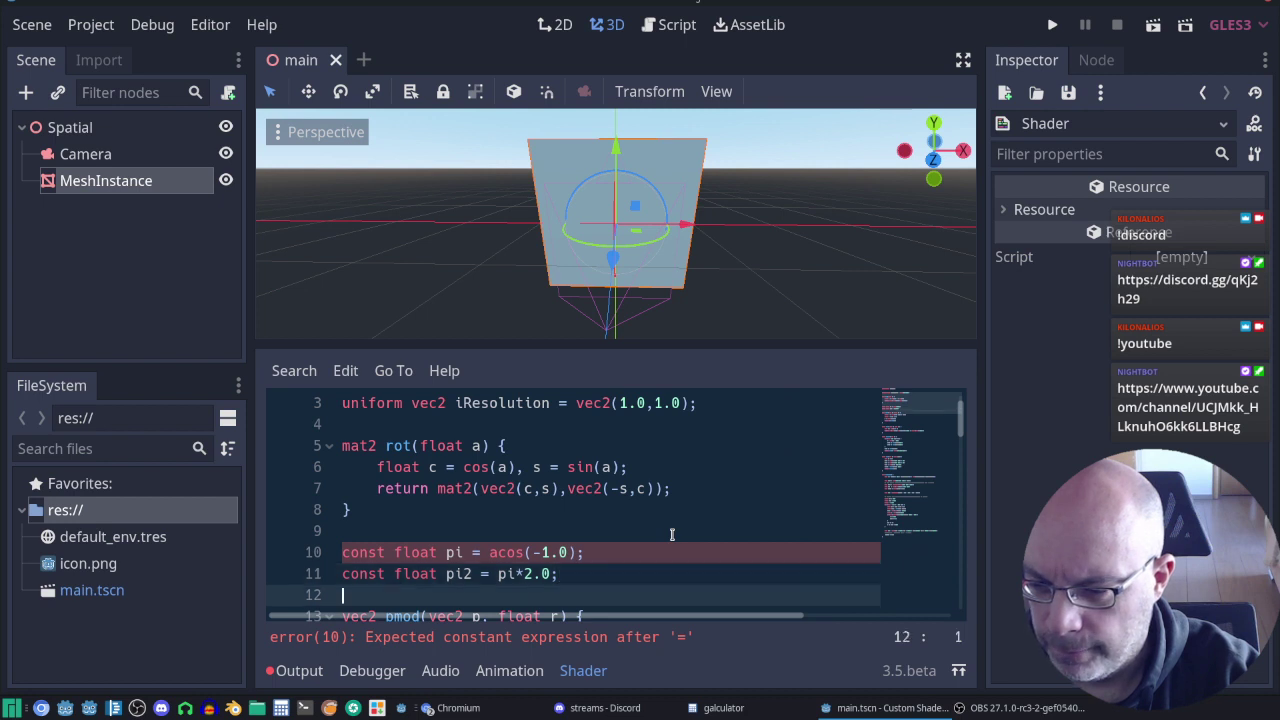
{"action": "scroll", "coordinate": [672, 535], "scroll_direction": "down", "scroll_amount": 1}
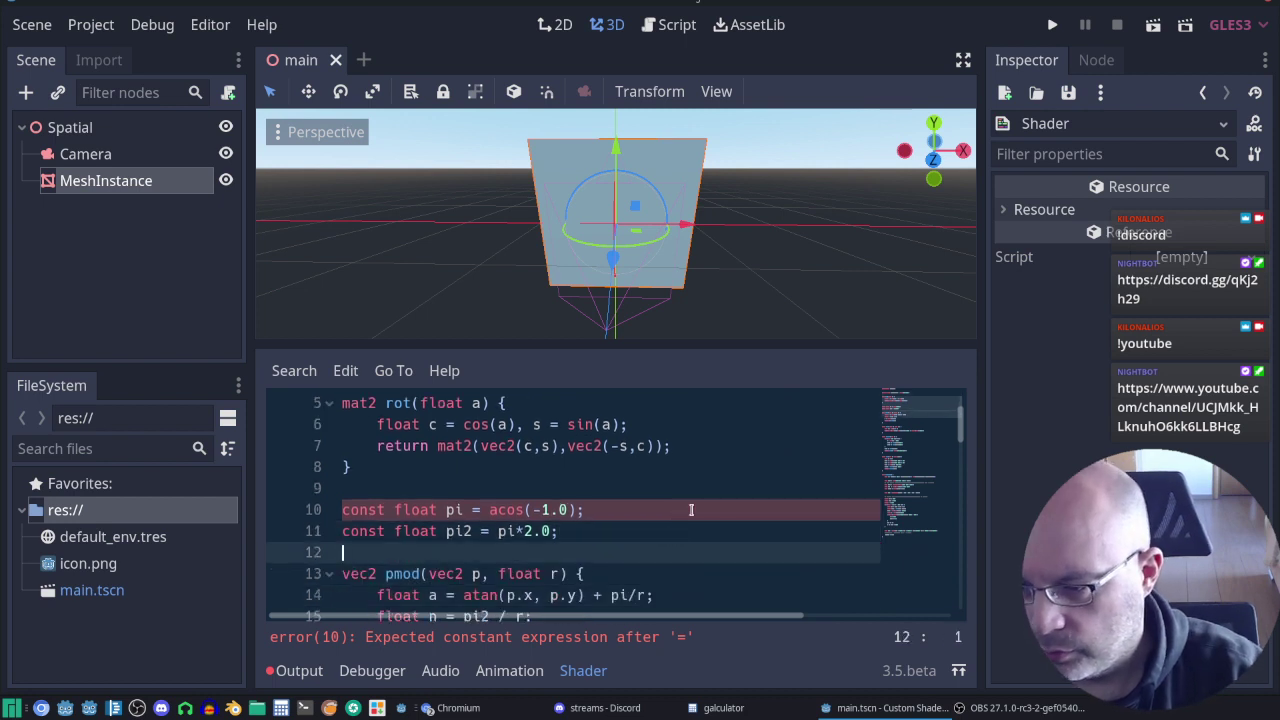
{"action": "left_click_drag", "start_coordinate": [560, 531], "coordinate": [305, 514]}
{"action": "key", "text": "ctrl+c"}
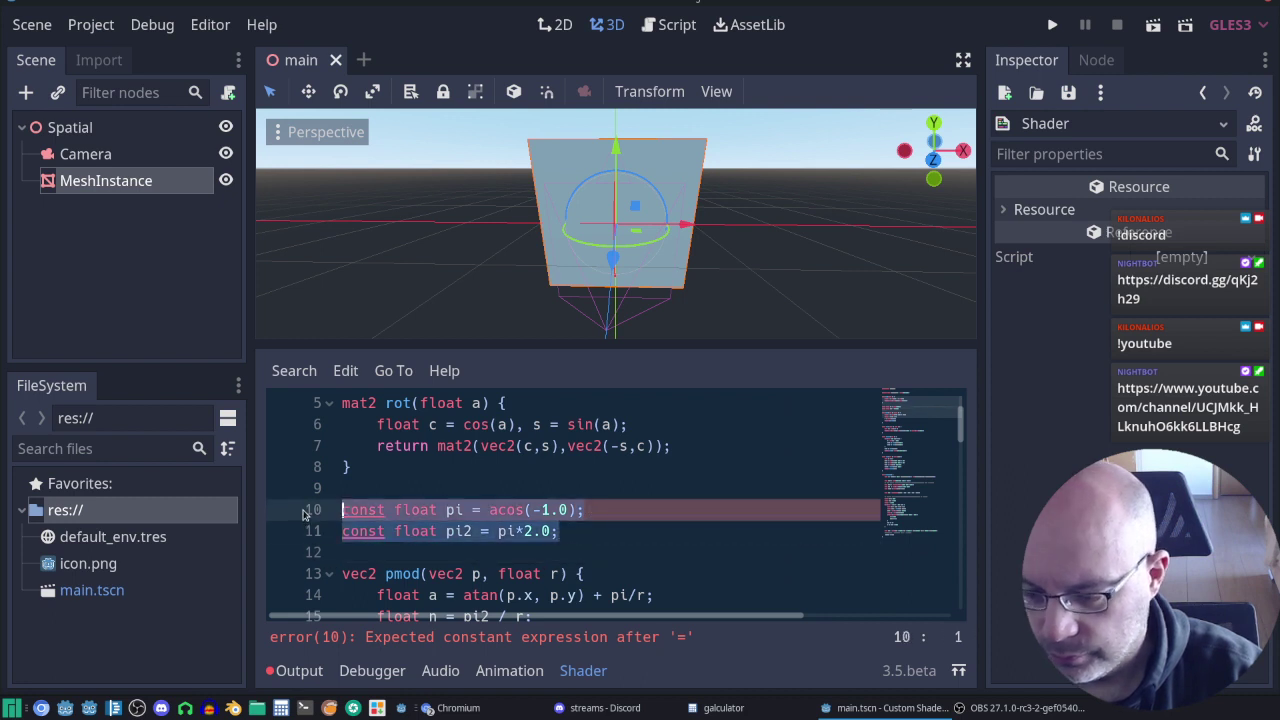
{"action": "key", "text": "BackSpace"}
{"action": "scroll", "coordinate": [574, 471], "scroll_direction": "up", "scroll_amount": 2}
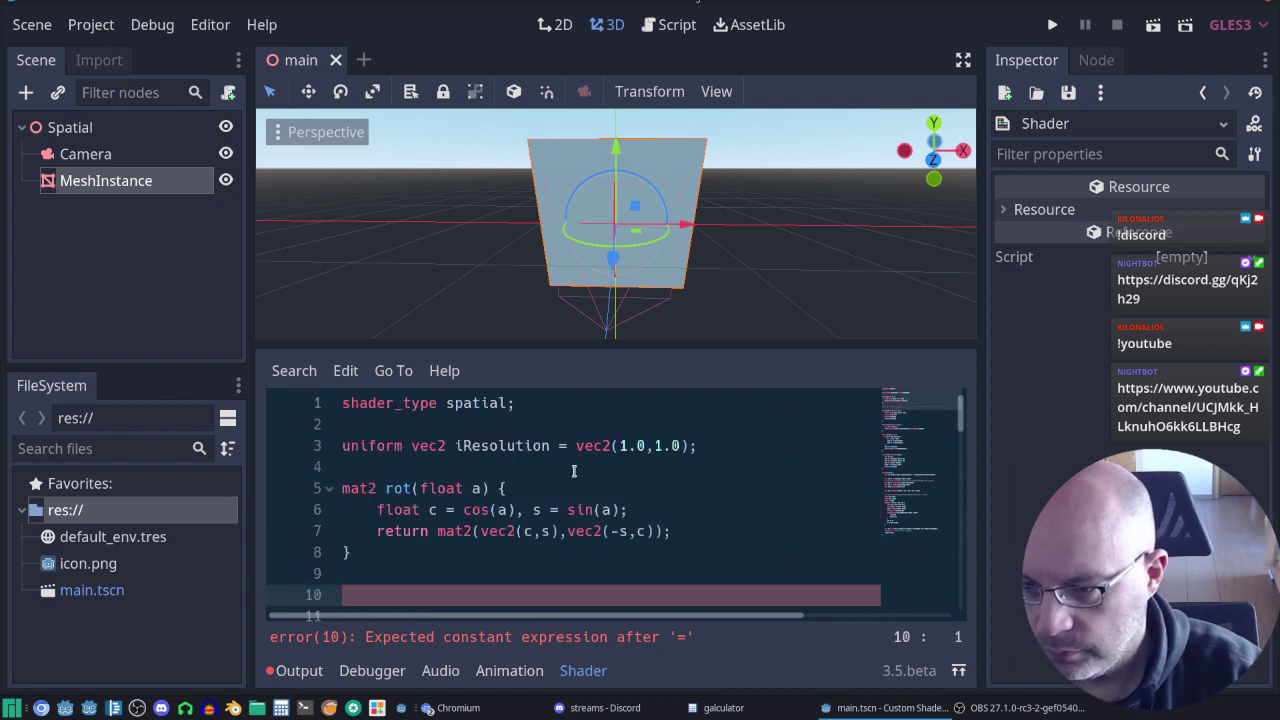
{"action": "left_click", "coordinate": [705, 449]}
{"action": "key", "text": "Return"}
{"action": "key", "text": "ctrl+v"}
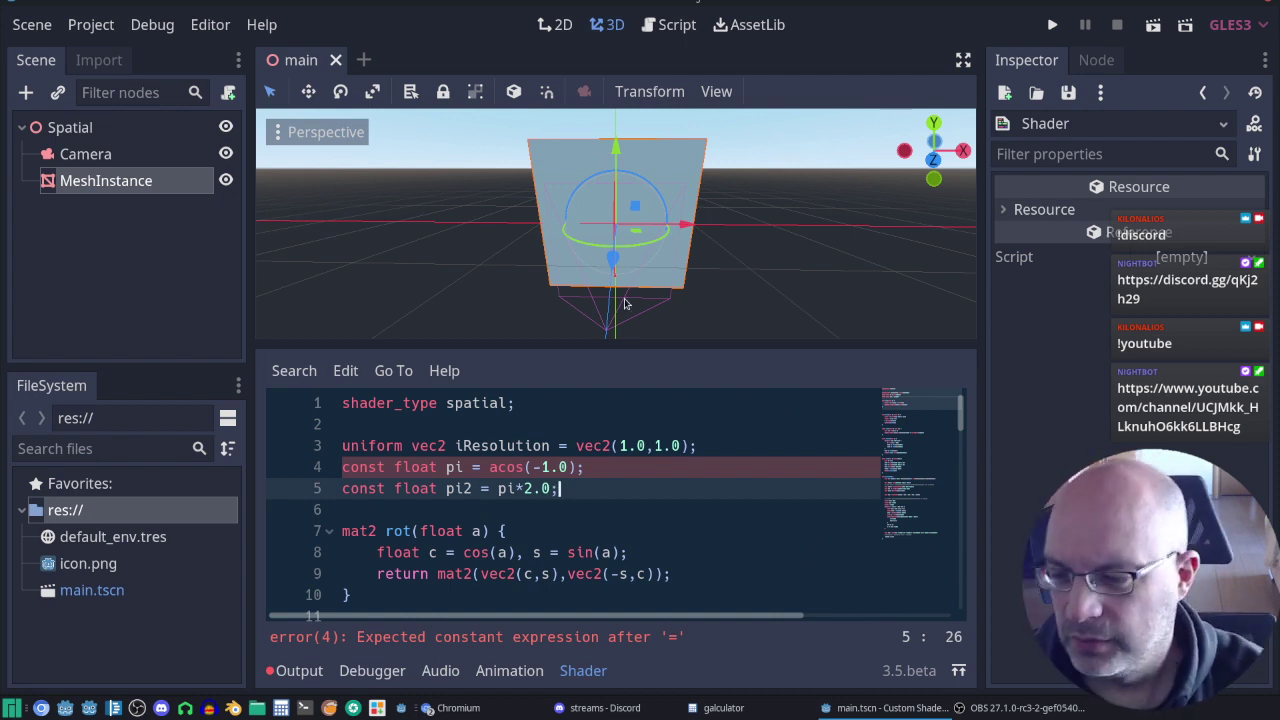
Step: Replace acos(-1.0) with the literal 3.14 in the pi constant
{"action": "left_click_drag", "start_coordinate": [489, 467], "coordinate": [574, 467]}
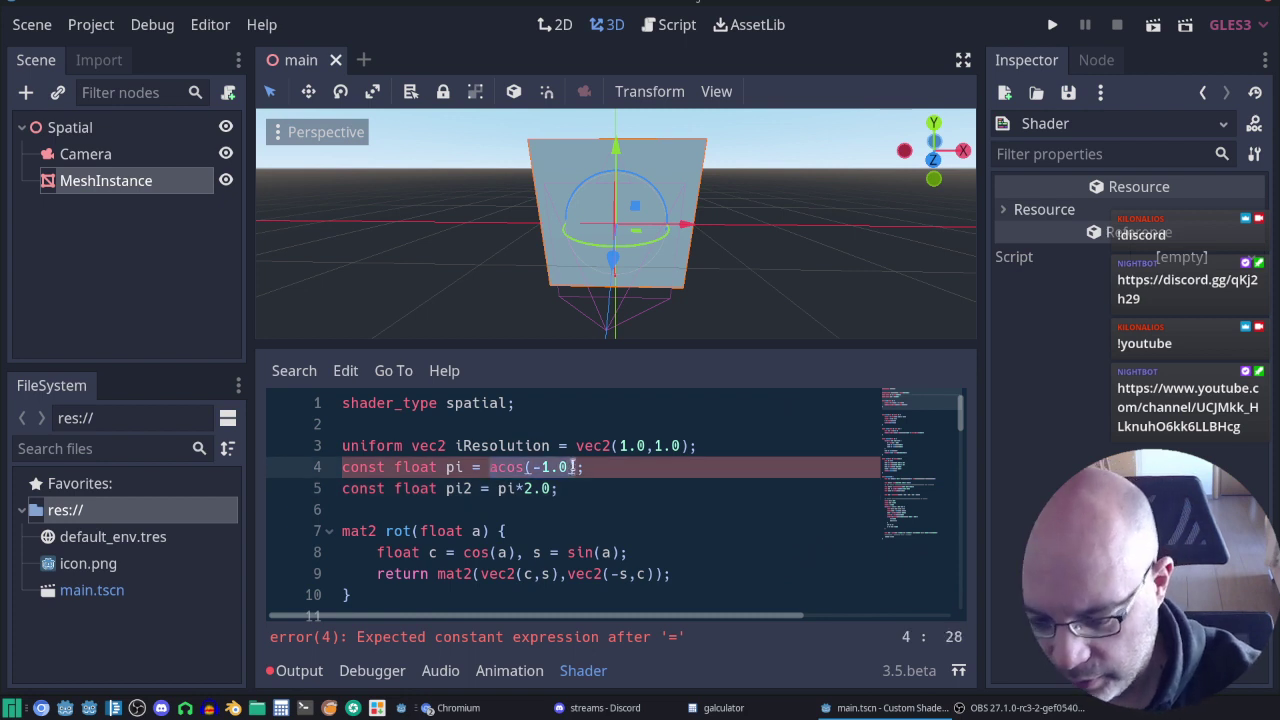
{"action": "type", "text": "3.14"}
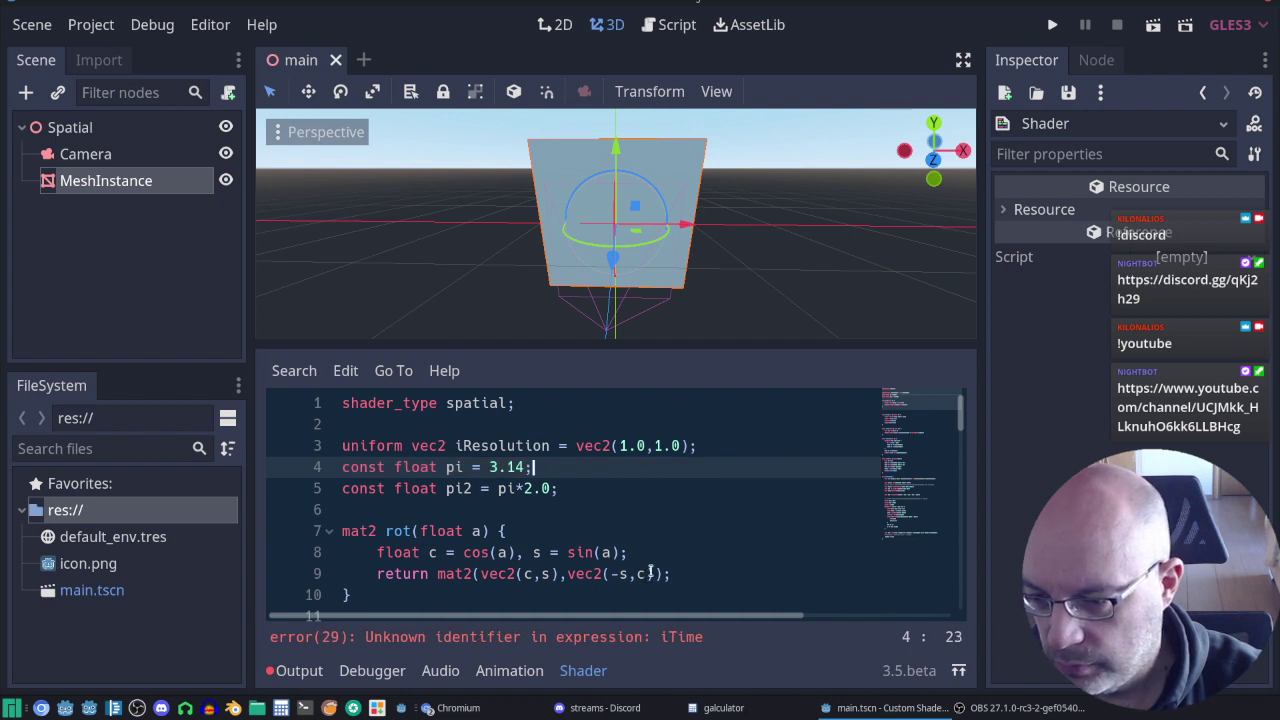
{"action": "scroll", "coordinate": [718, 565], "scroll_direction": "down", "scroll_amount": 5}
{"action": "scroll", "coordinate": [724, 583], "scroll_direction": "up", "scroll_amount": 4}
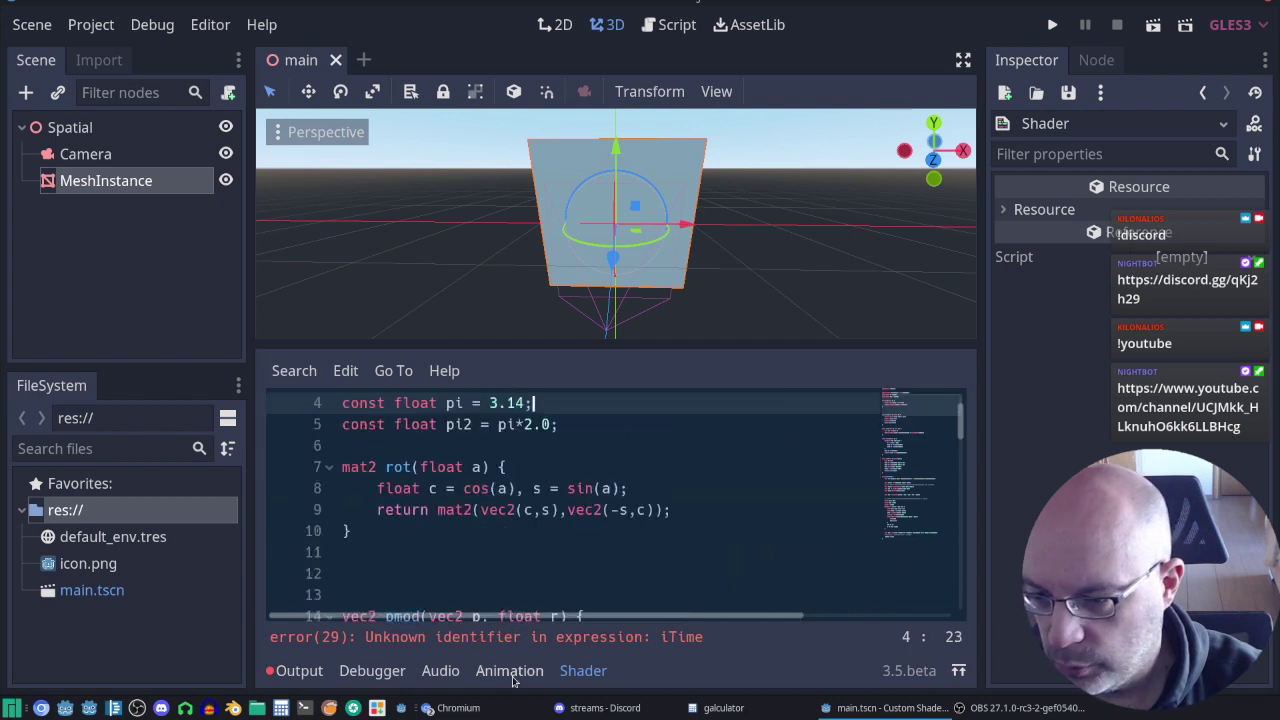
Step: In the Chromium window, search 'pi math' in a new tab
{"action": "left_click", "coordinate": [495, 712]}
{"action": "left_click", "coordinate": [510, 641]}
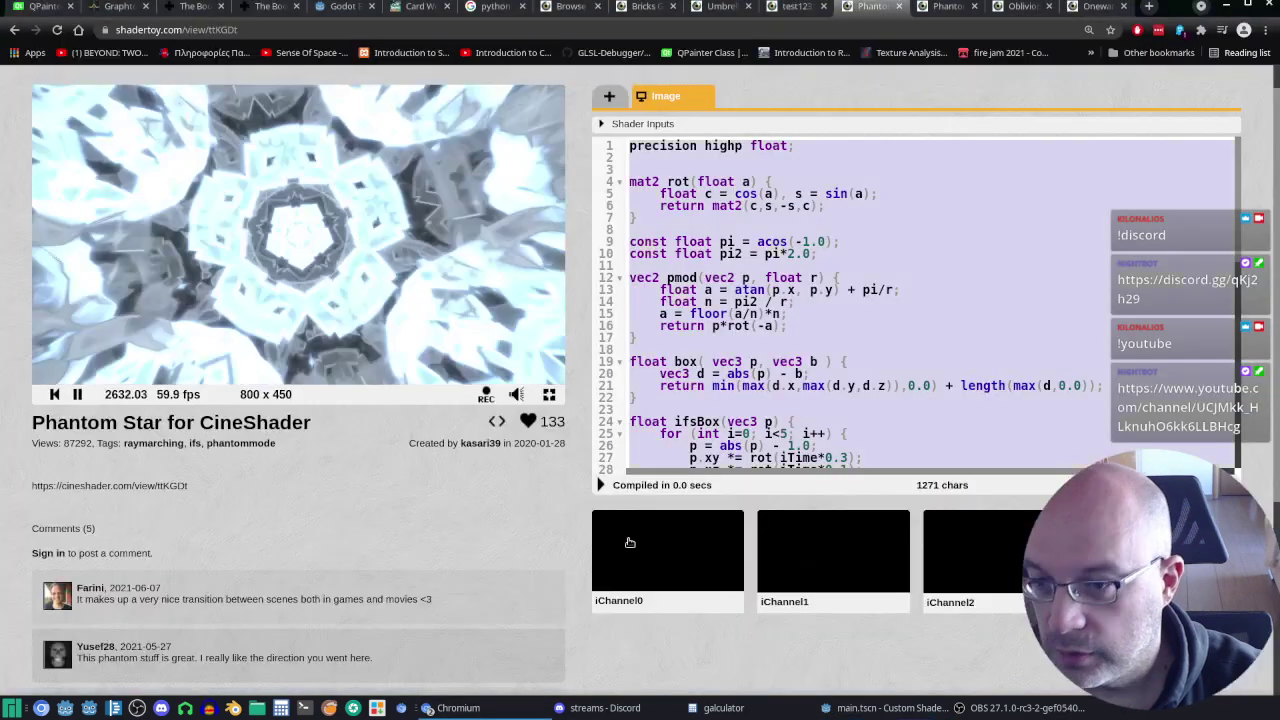
{"action": "left_click", "coordinate": [1149, 7]}
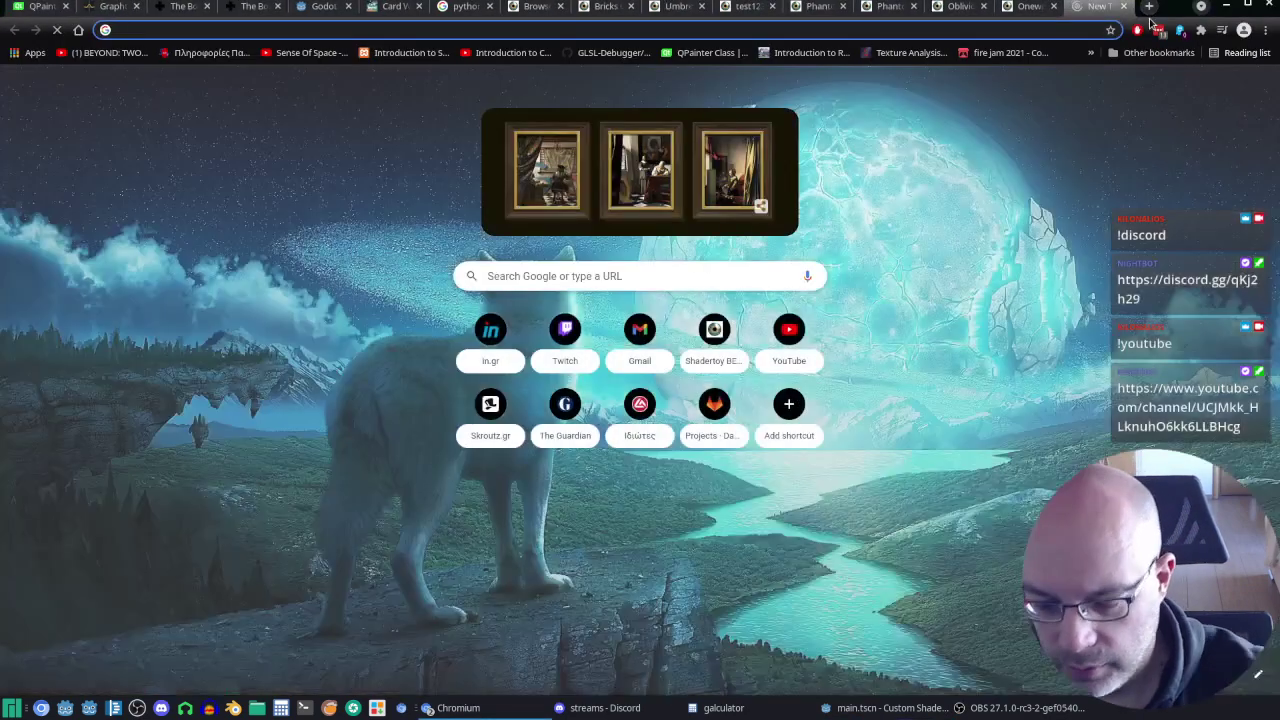
{"action": "type", "text": "pi "}
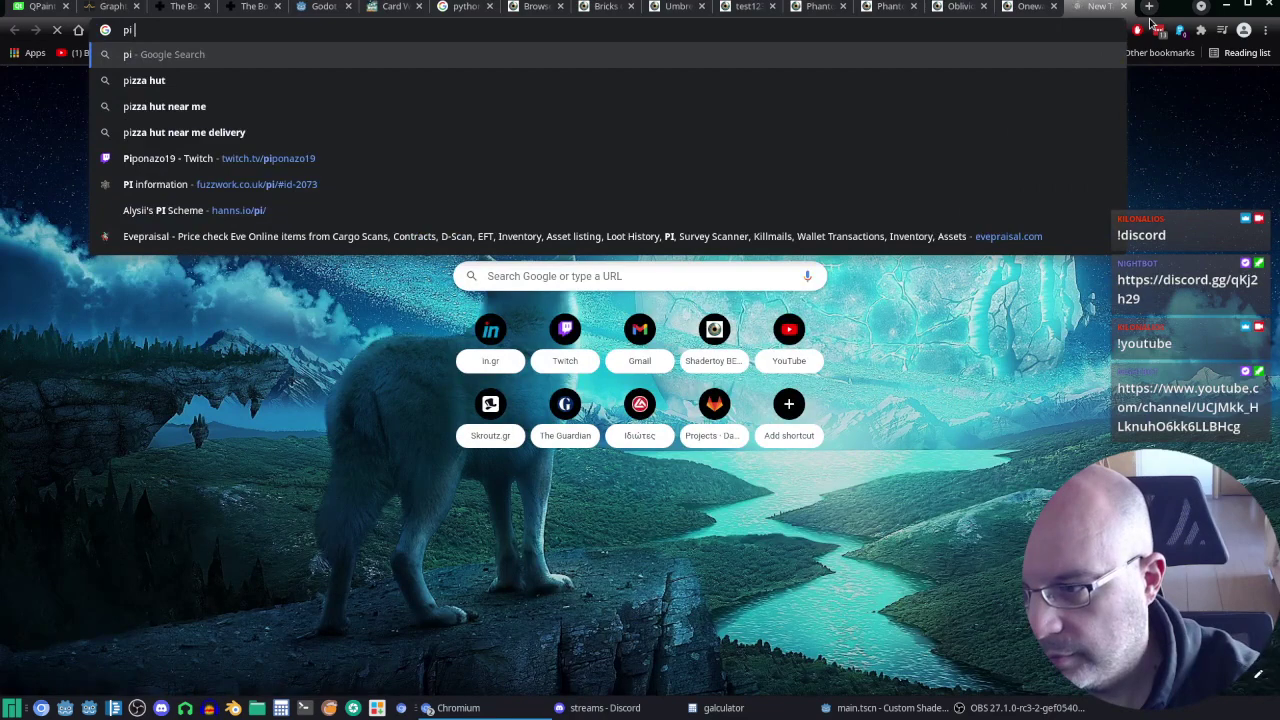
{"action": "type", "text": "math"}
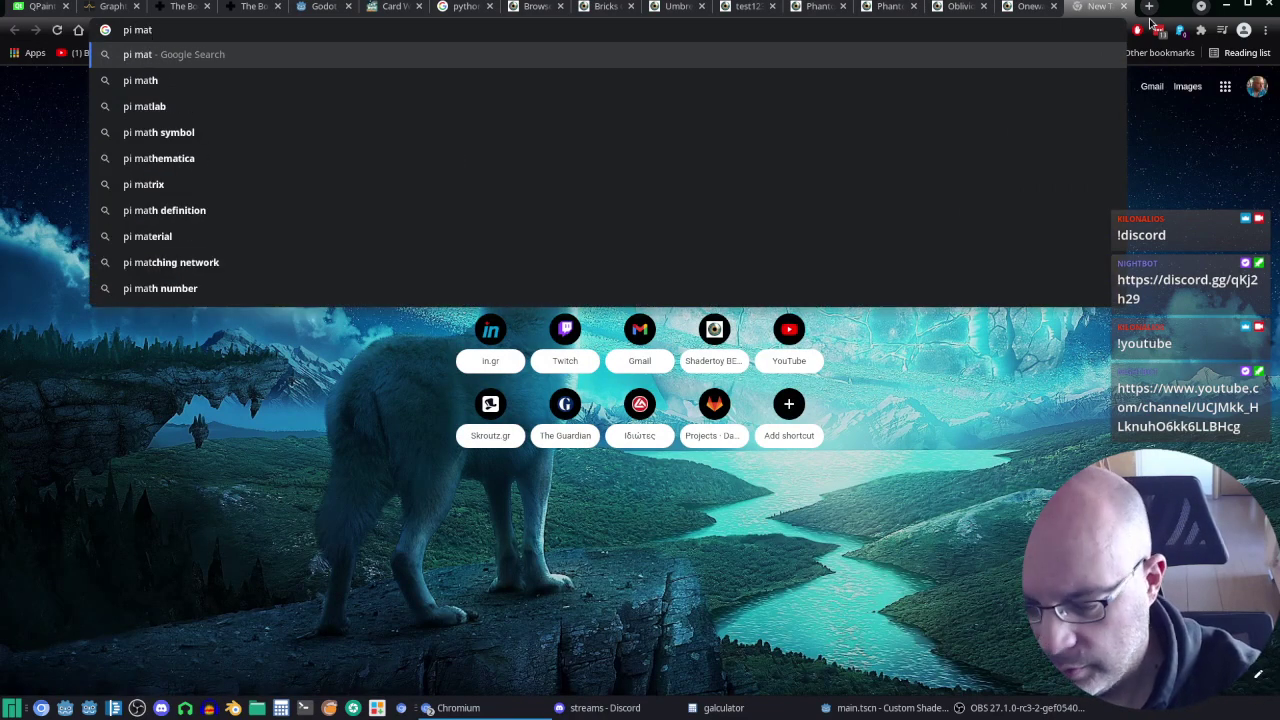
{"action": "key", "text": "Return"}
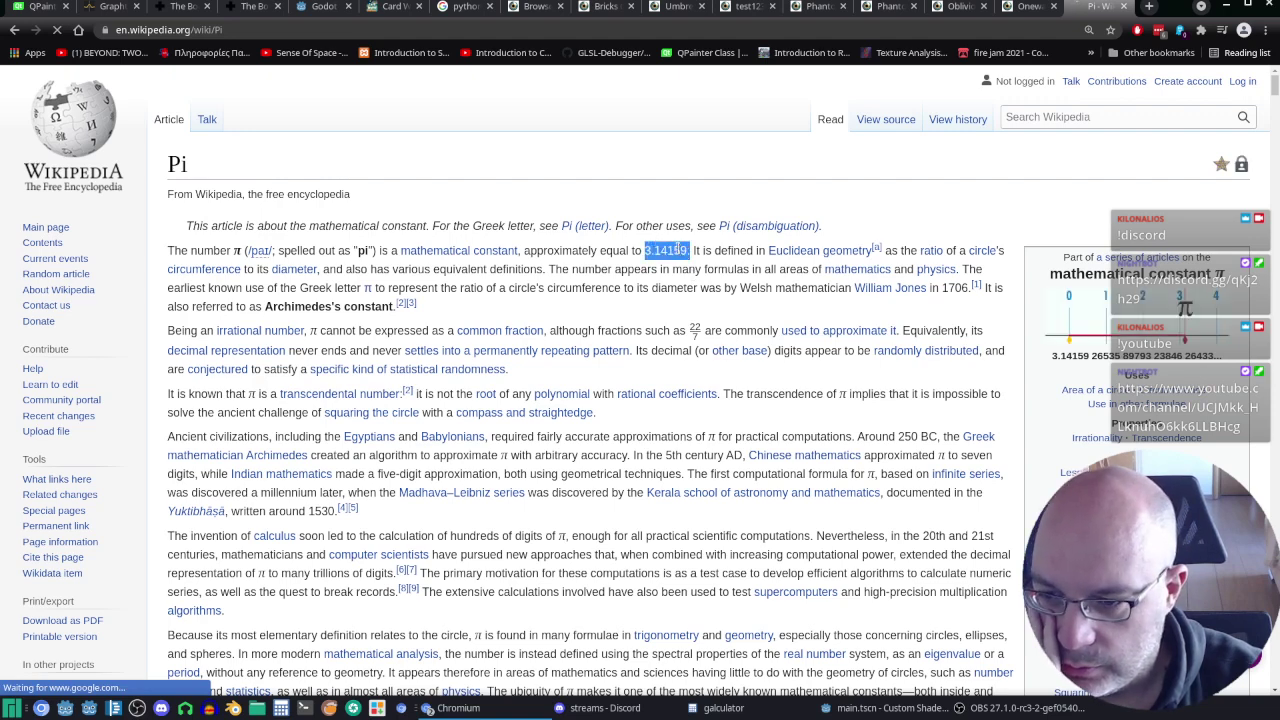
Step: Copy 3.14159 from the Wikipedia Pi article and return to Godot
{"action": "left_click", "coordinate": [684, 248]}
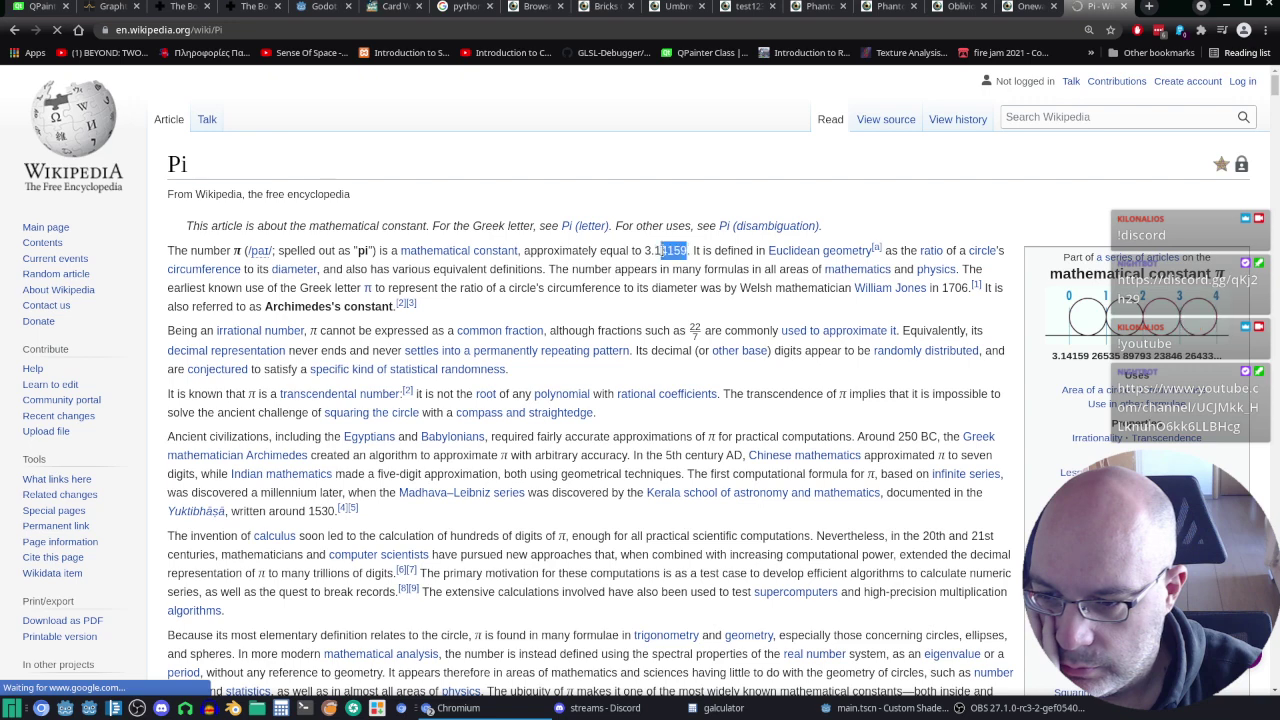
{"action": "left_click_drag", "start_coordinate": [660, 250], "coordinate": [645, 250]}
{"action": "right_click", "coordinate": [684, 256]}
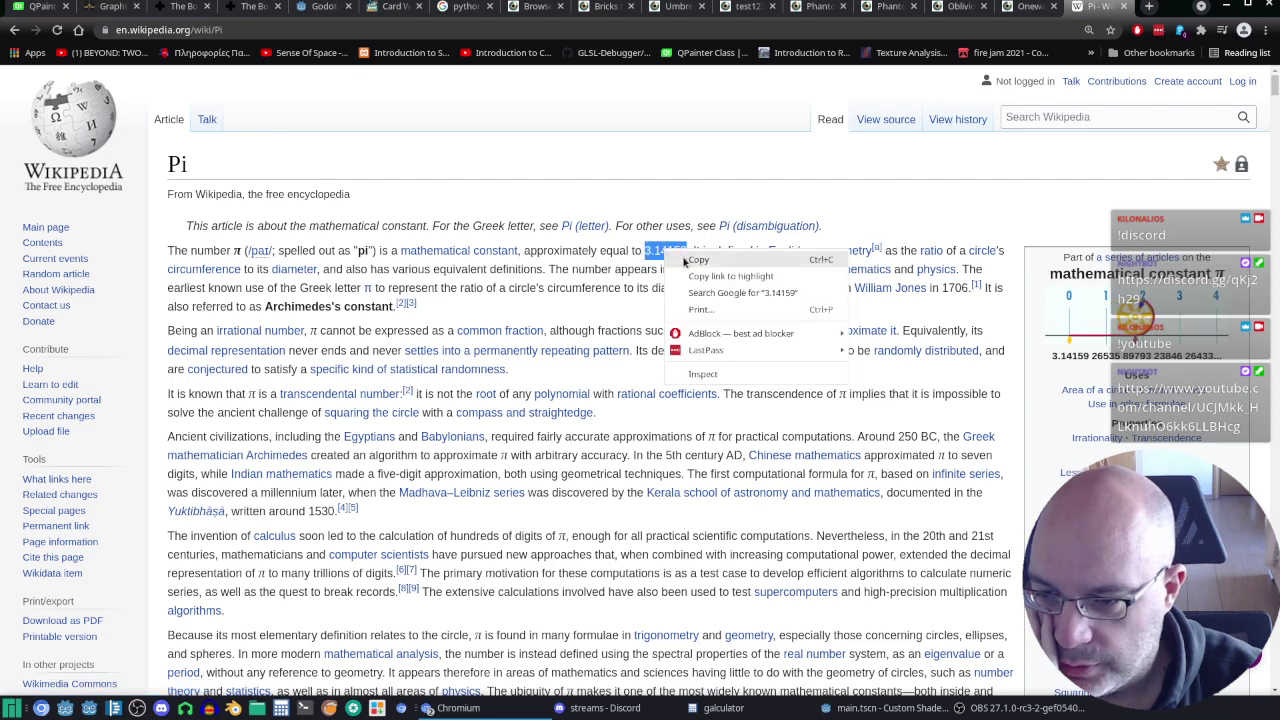
{"action": "left_click", "coordinate": [690, 260]}
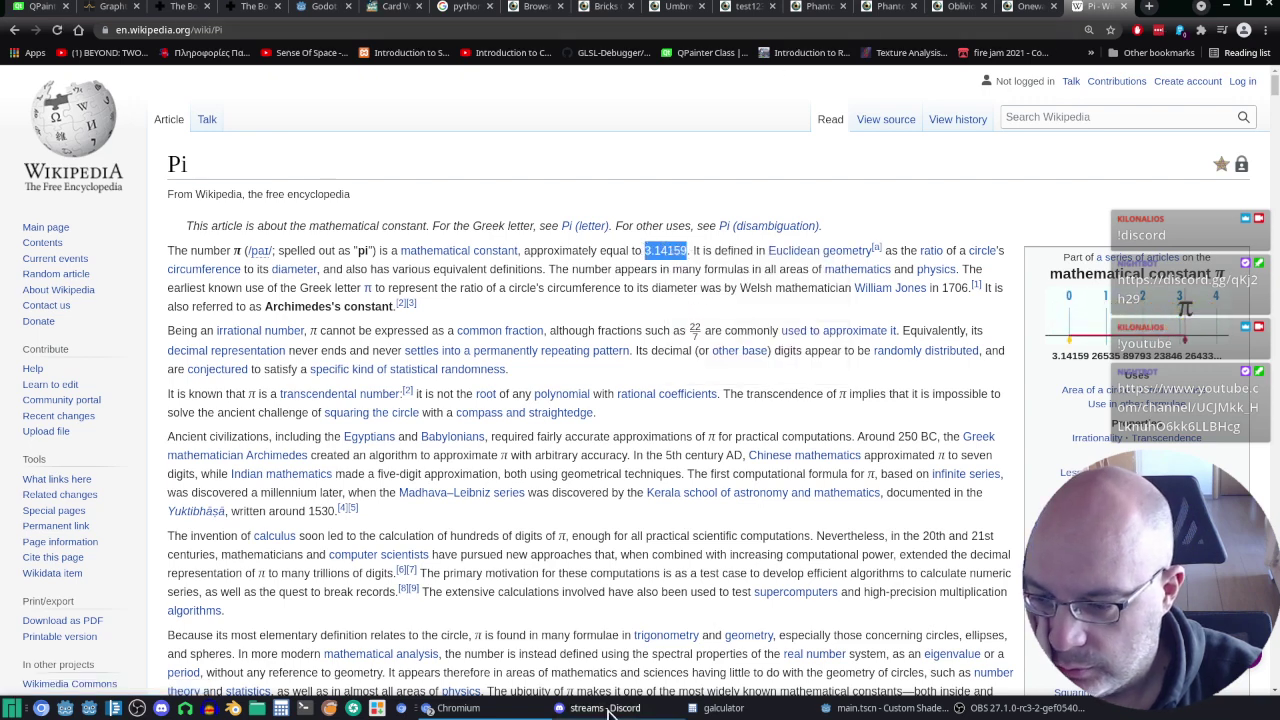
{"action": "left_click", "coordinate": [885, 710]}
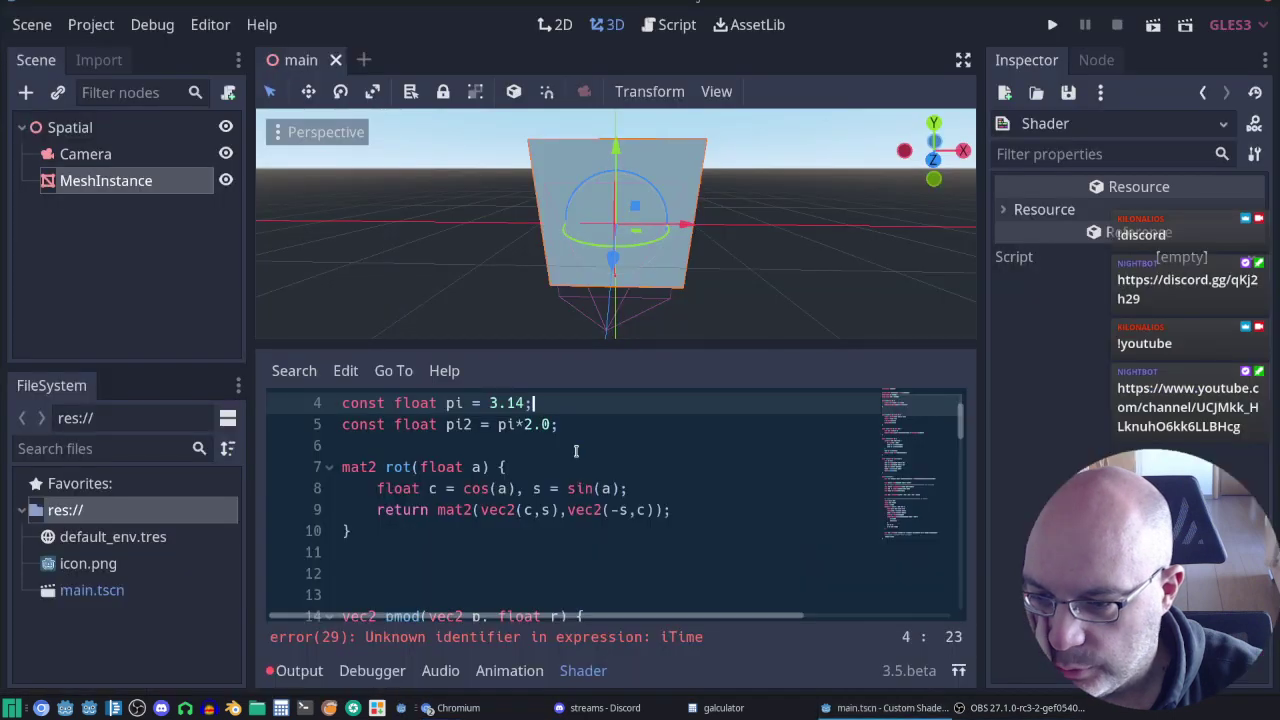
Step: Paste 3.14159 over 3.14 in the pi constant
{"action": "right_click", "coordinate": [503, 402]}
{"action": "left_click", "coordinate": [590, 464]}
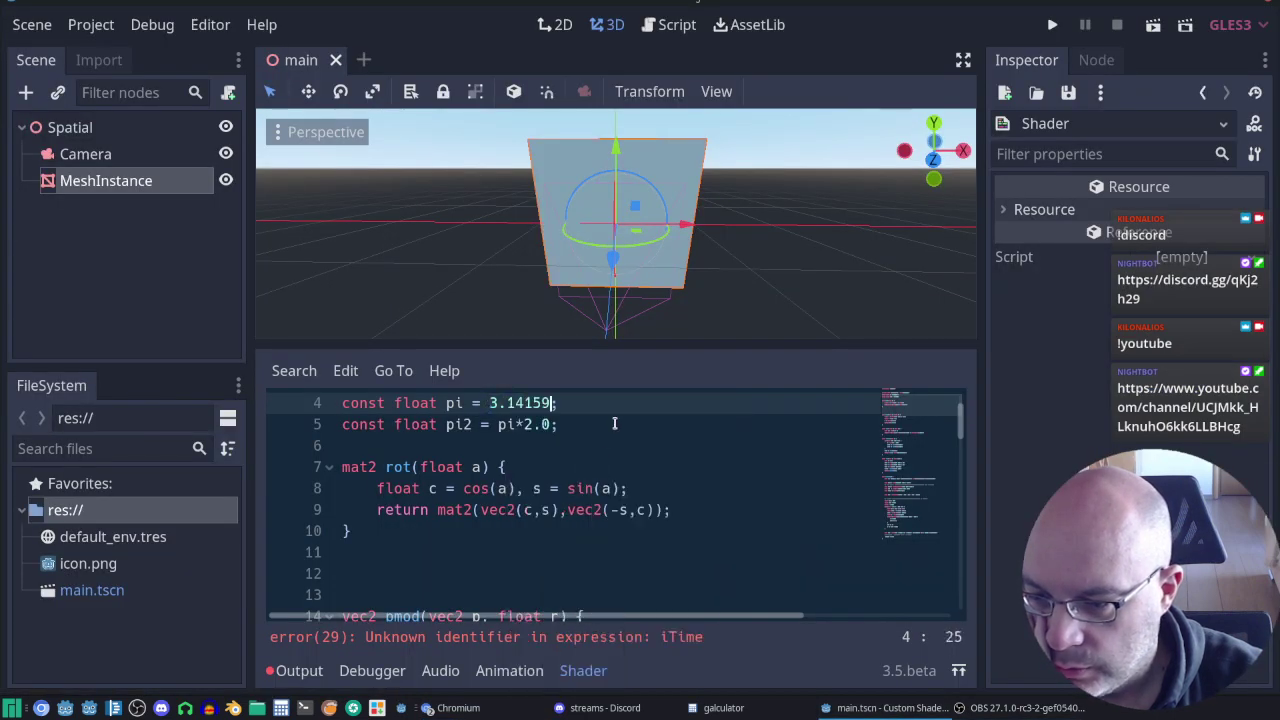
{"action": "left_click", "coordinate": [614, 424]}
Step: Replace iTime with TIME on lines 29, 30 and 32, including rot(TIME)
{"action": "scroll", "coordinate": [649, 447], "scroll_direction": "down", "scroll_amount": 1}
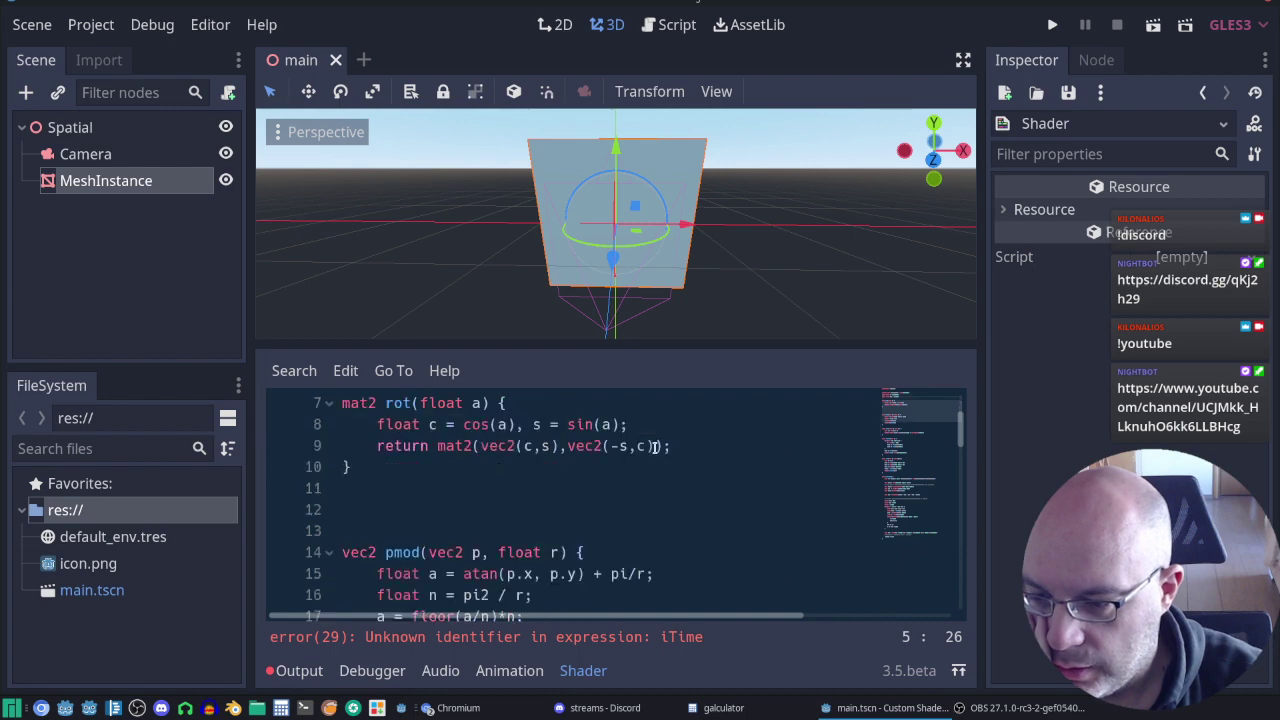
{"action": "scroll", "coordinate": [693, 489], "scroll_direction": "down", "scroll_amount": 2}
{"action": "scroll", "coordinate": [695, 489], "scroll_direction": "down", "scroll_amount": 6}
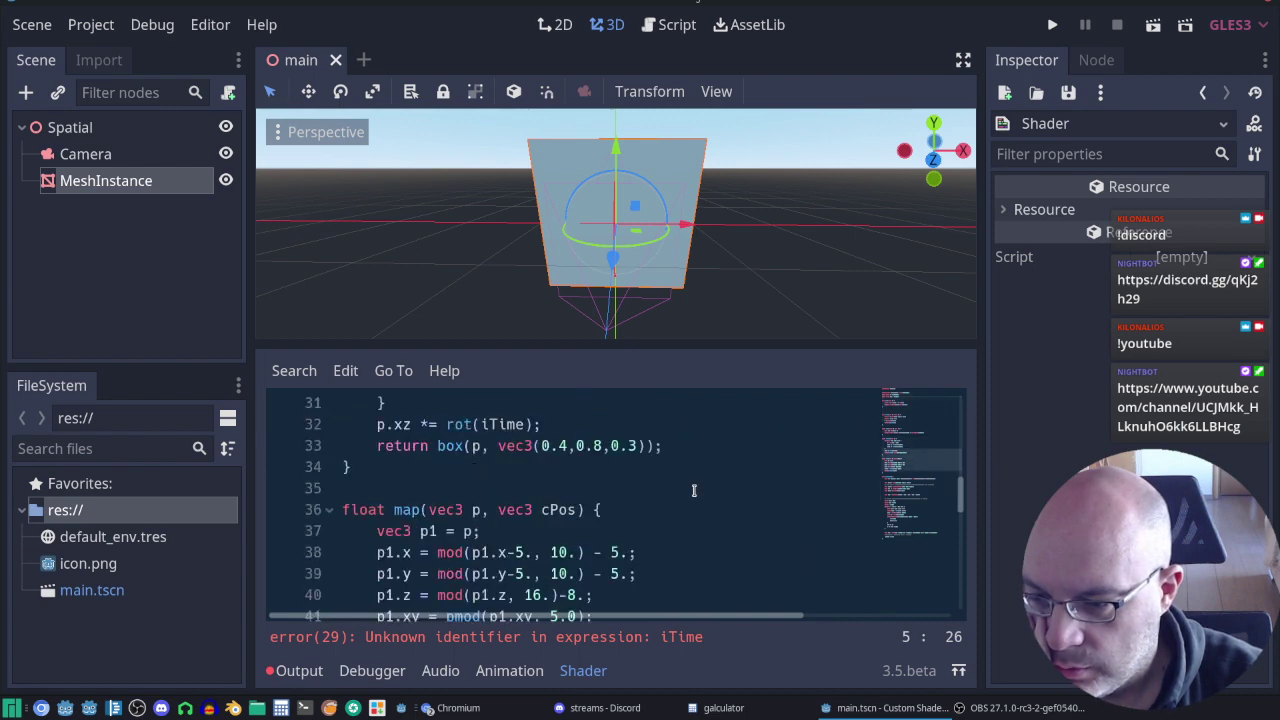
{"action": "scroll", "coordinate": [702, 488], "scroll_direction": "up", "scroll_amount": 3}
{"action": "double_click", "coordinate": [535, 552]}
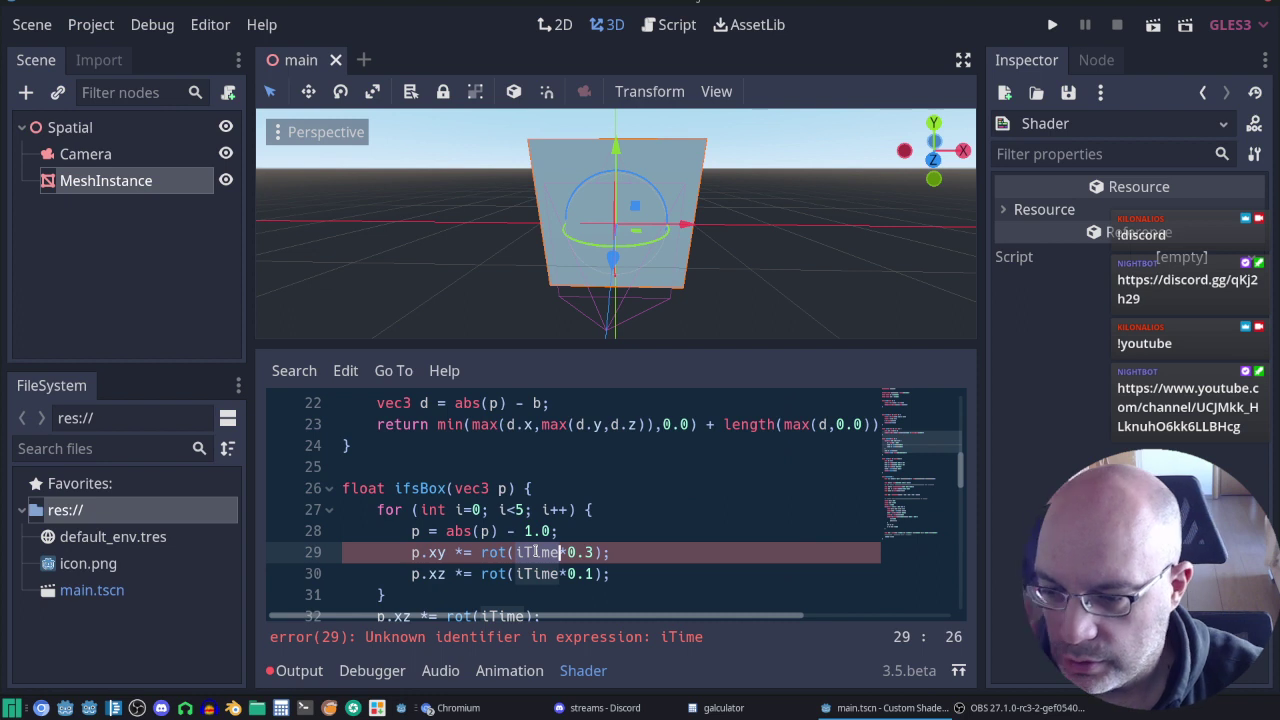
{"action": "type", "text": "TIME"}
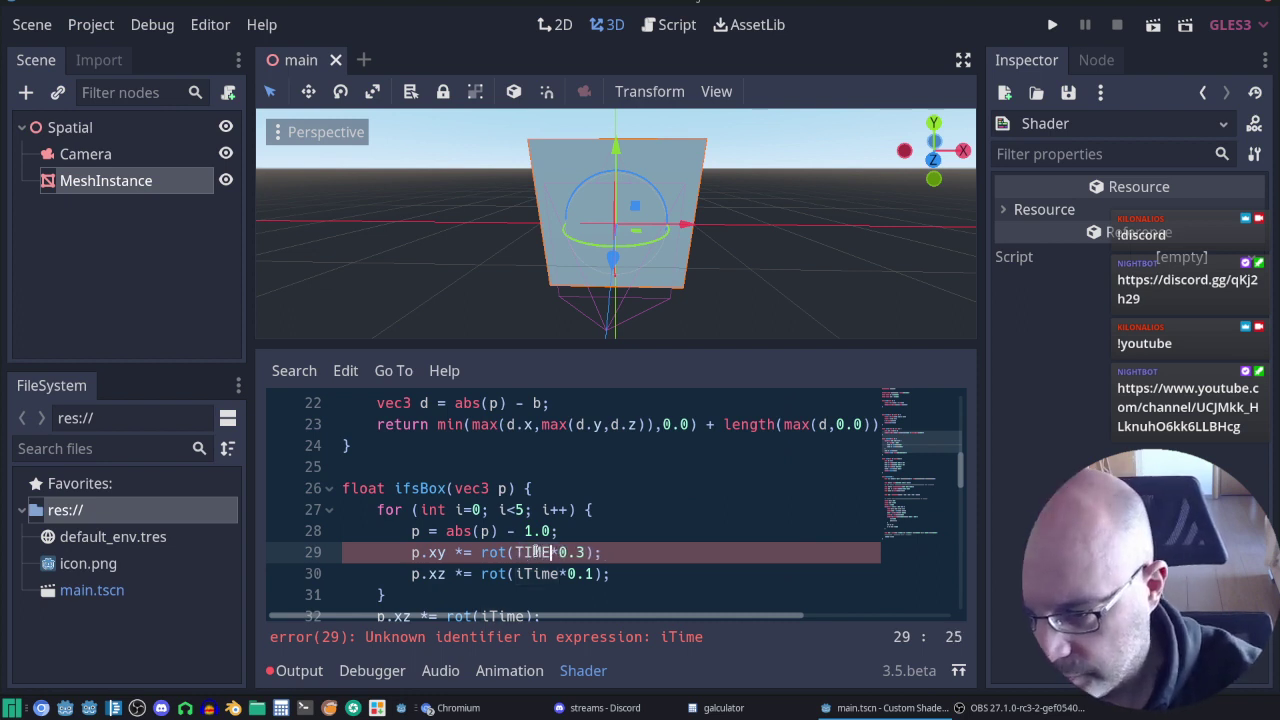
{"action": "key", "text": "Down"}
{"action": "key", "text": "BackSpace"}
{"action": "key", "text": "BackSpace"}
{"action": "key", "text": "BackSpace"}
{"action": "key", "text": "BackSpace"}
{"action": "key", "text": "BackSpace"}
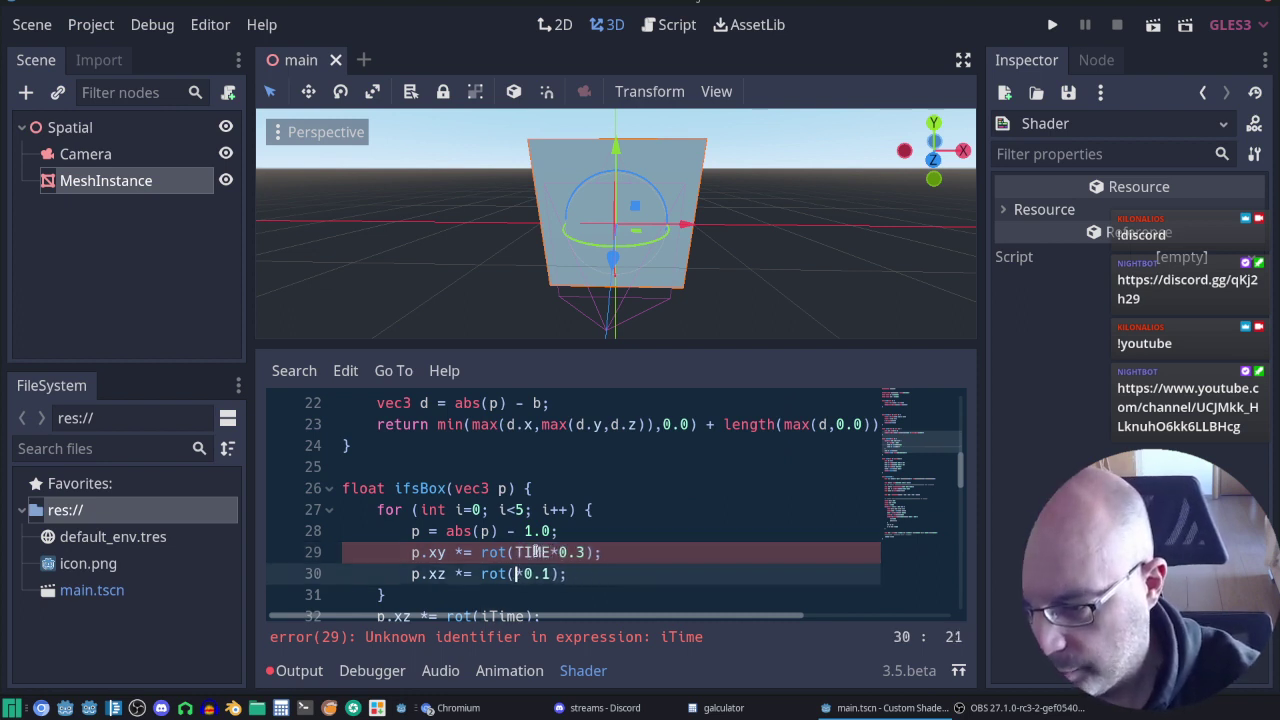
{"action": "type", "text": "TIME"}
{"action": "key", "text": "Down"}
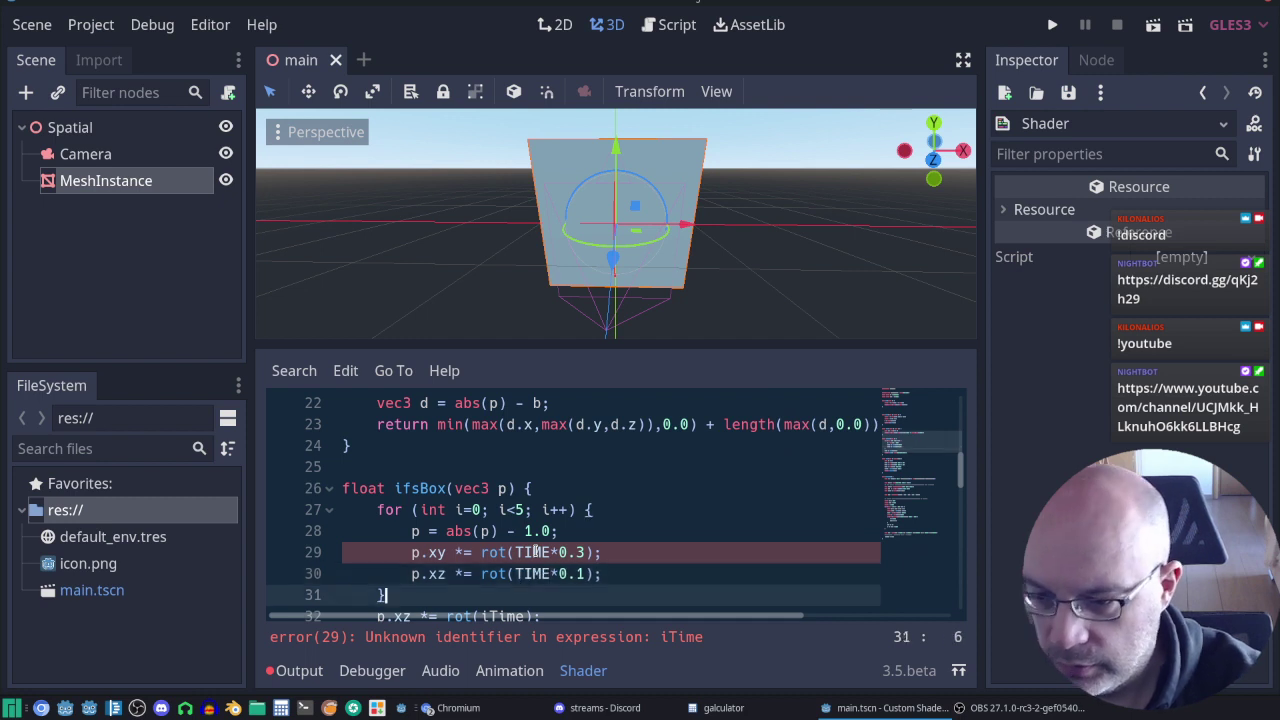
{"action": "key", "text": "Down"}
{"action": "key", "text": "Down"}
{"action": "key", "text": "Down"}
{"action": "left_click", "coordinate": [538, 552]}
{"action": "key", "text": "Left"}
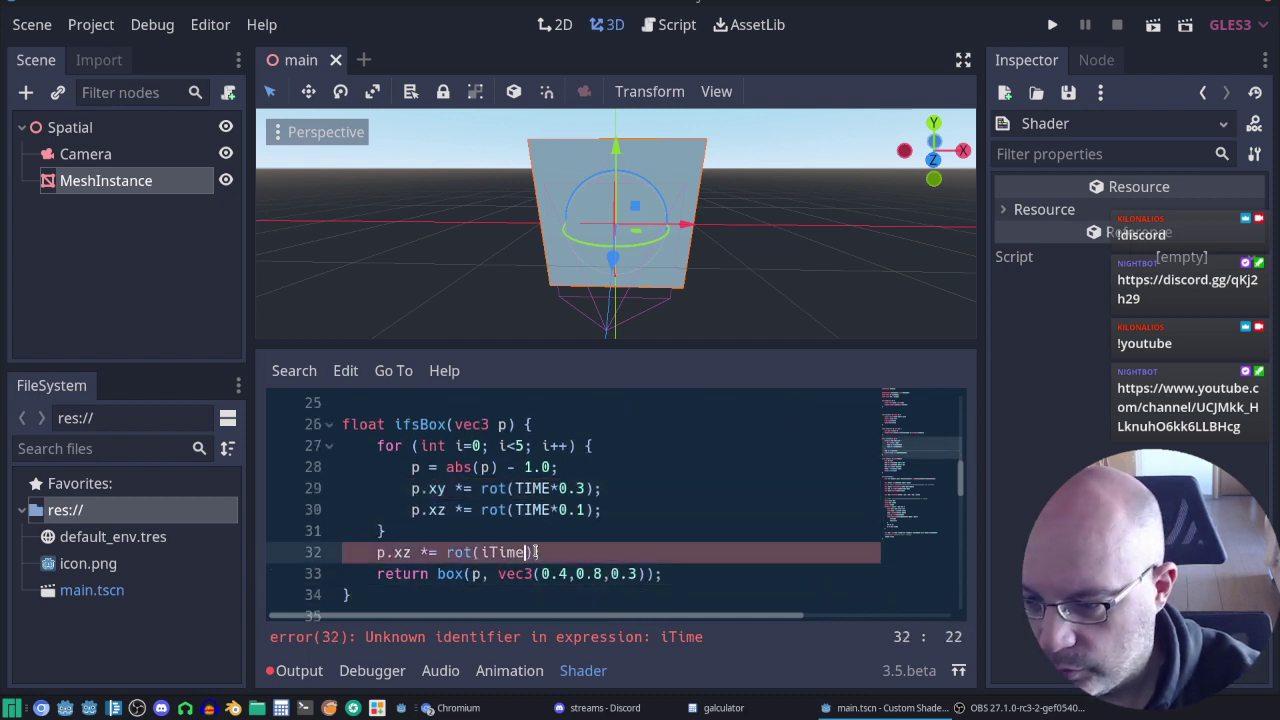
{"action": "key", "text": "BackSpace"}
{"action": "key", "text": "BackSpace"}
{"action": "key", "text": "BackSpace"}
{"action": "type", "text": "T"}
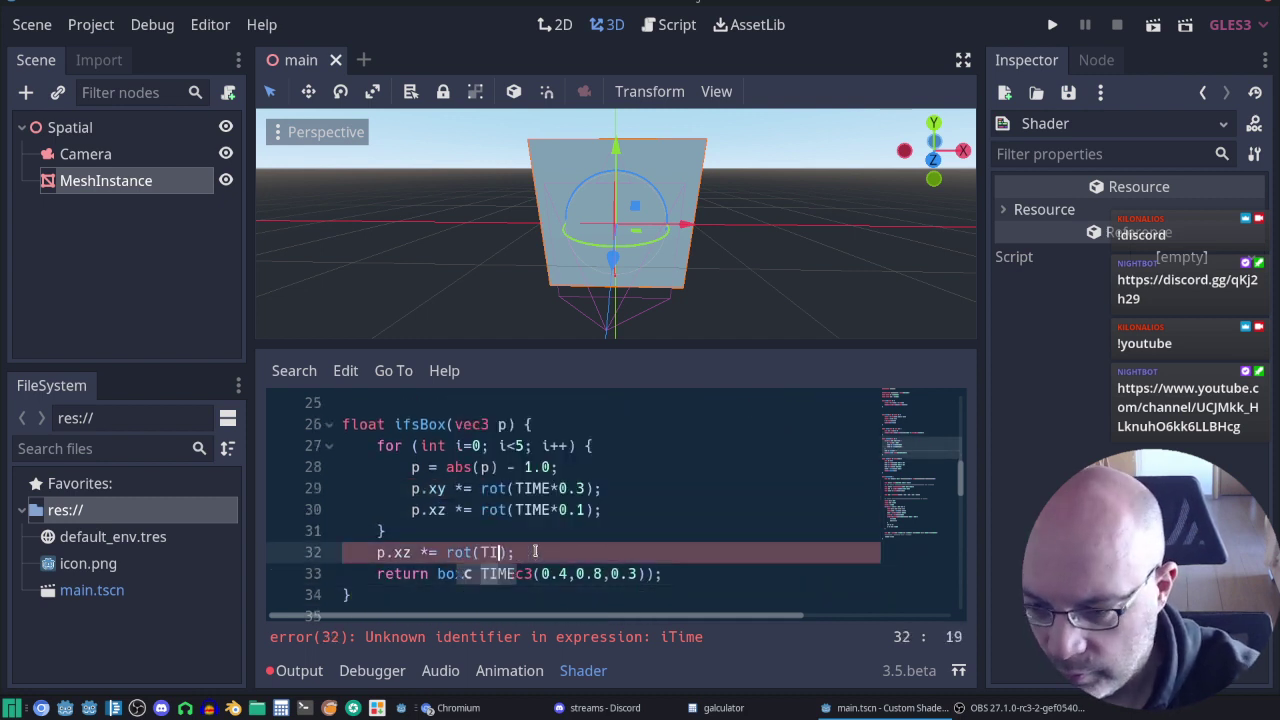
{"action": "type", "text": "IME)"}
Step: Replace iTime with TIME in the mod condition on line 65
{"action": "key", "text": "Down"}
{"action": "key", "text": "Down"}
{"action": "key", "text": "Down"}
{"action": "key", "text": "Down"}
{"action": "key", "text": "Down"}
{"action": "key", "text": "Down"}
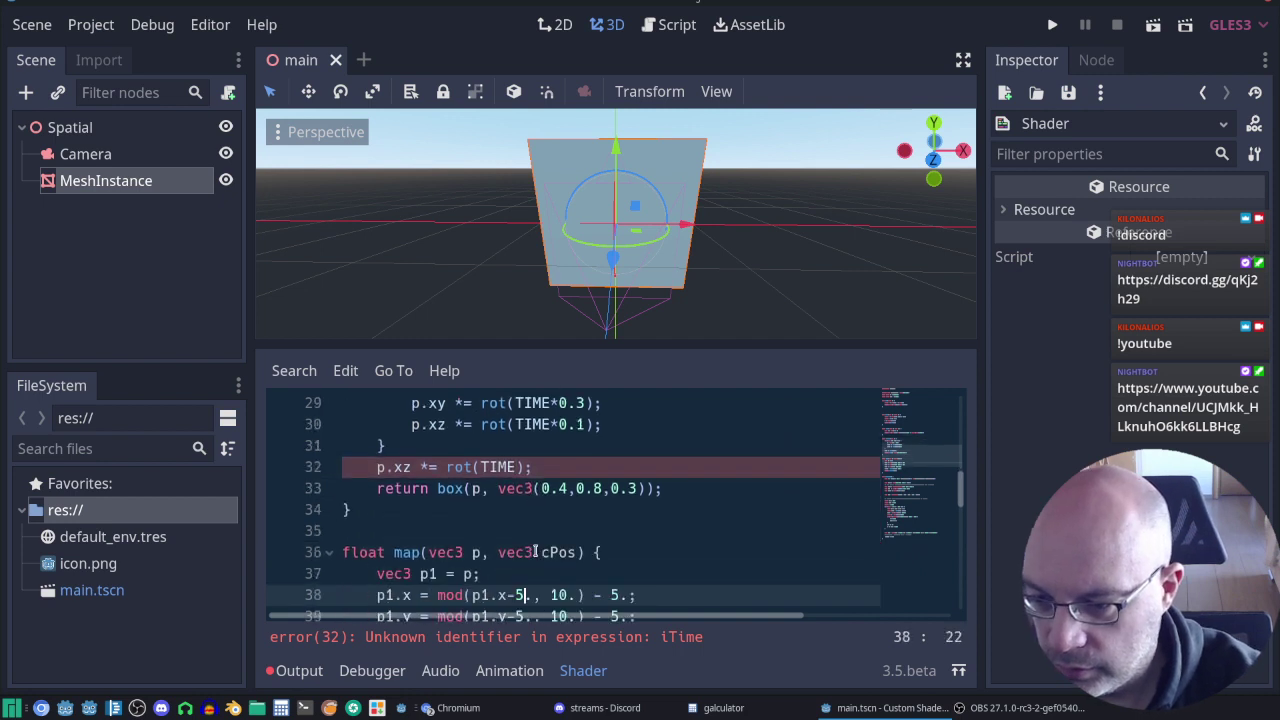
{"action": "key", "text": "Down"}
{"action": "key", "text": "Down"}
{"action": "key", "text": "Down"}
{"action": "key", "text": "Down"}
{"action": "key", "text": "Down"}
{"action": "key", "text": "Down"}
{"action": "key", "text": "Down"}
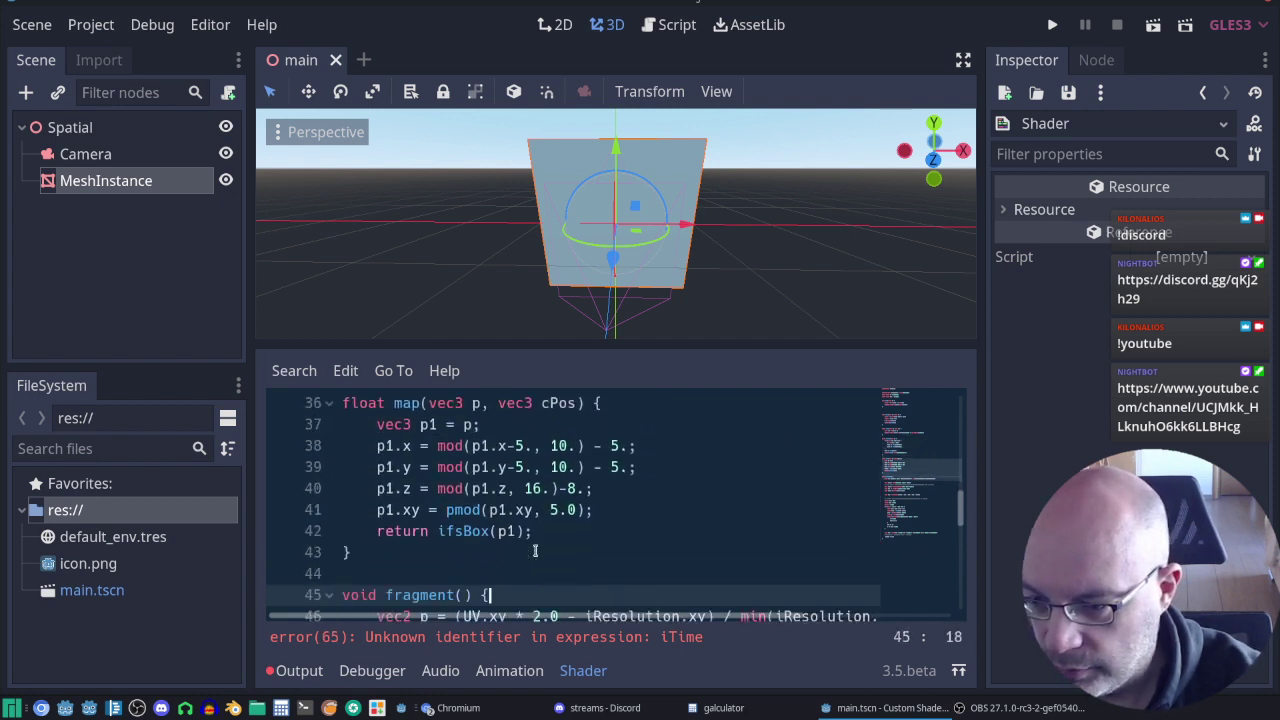
{"action": "key", "text": "Down"}
{"action": "key", "text": "Down"}
{"action": "key", "text": "Down"}
{"action": "key", "text": "Down"}
{"action": "key", "text": "Down"}
{"action": "key", "text": "Down"}
{"action": "key", "text": "Down"}
{"action": "key", "text": "Down"}
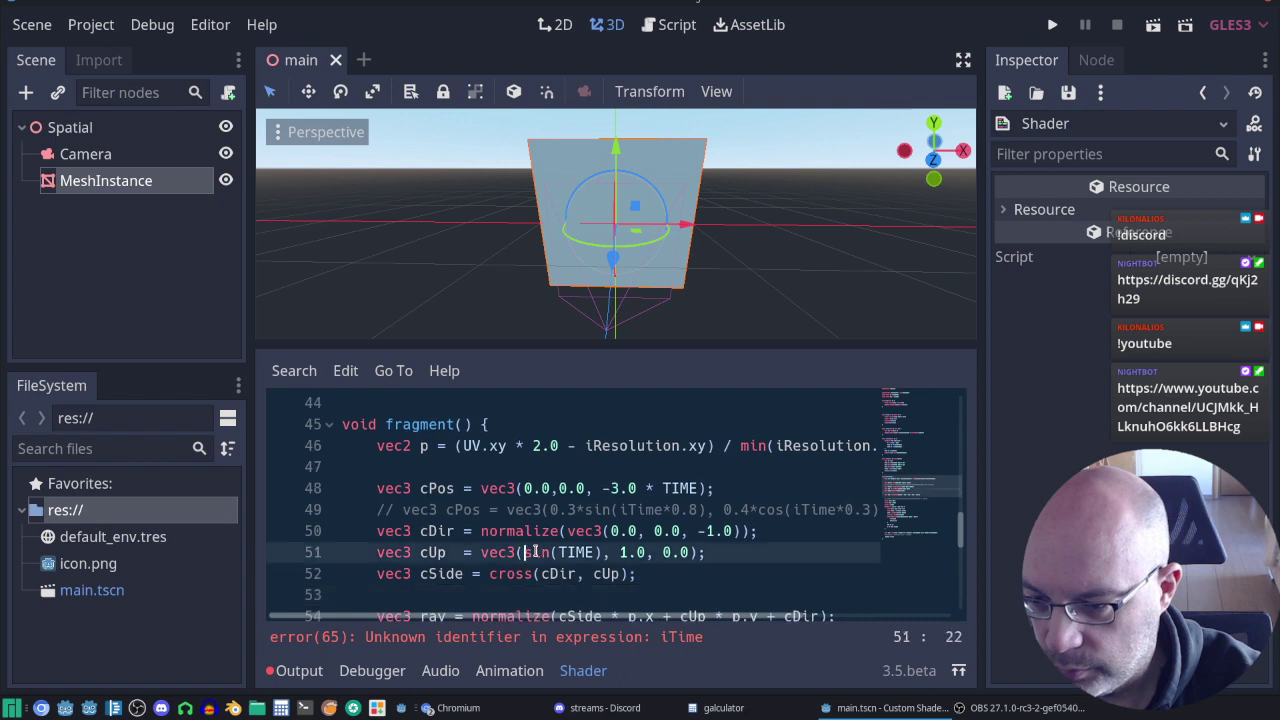
{"action": "key", "text": "Down"}
{"action": "key", "text": "Down"}
{"action": "key", "text": "Down"}
{"action": "key", "text": "Down"}
{"action": "key", "text": "Down"}
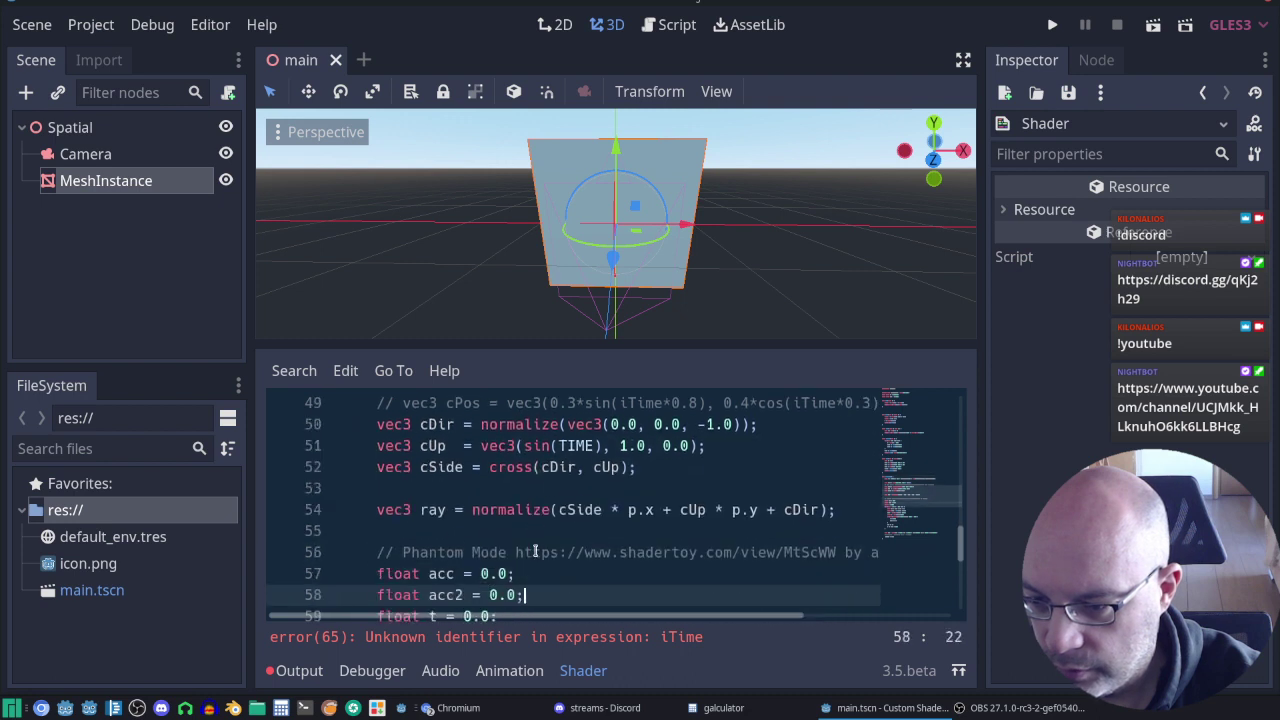
{"action": "key", "text": "Down"}
{"action": "key", "text": "Down"}
{"action": "key", "text": "Down"}
{"action": "key", "text": "Down"}
{"action": "key", "text": "Down"}
{"action": "key", "text": "Down"}
{"action": "key", "text": "Down"}
{"action": "key", "text": "Up"}
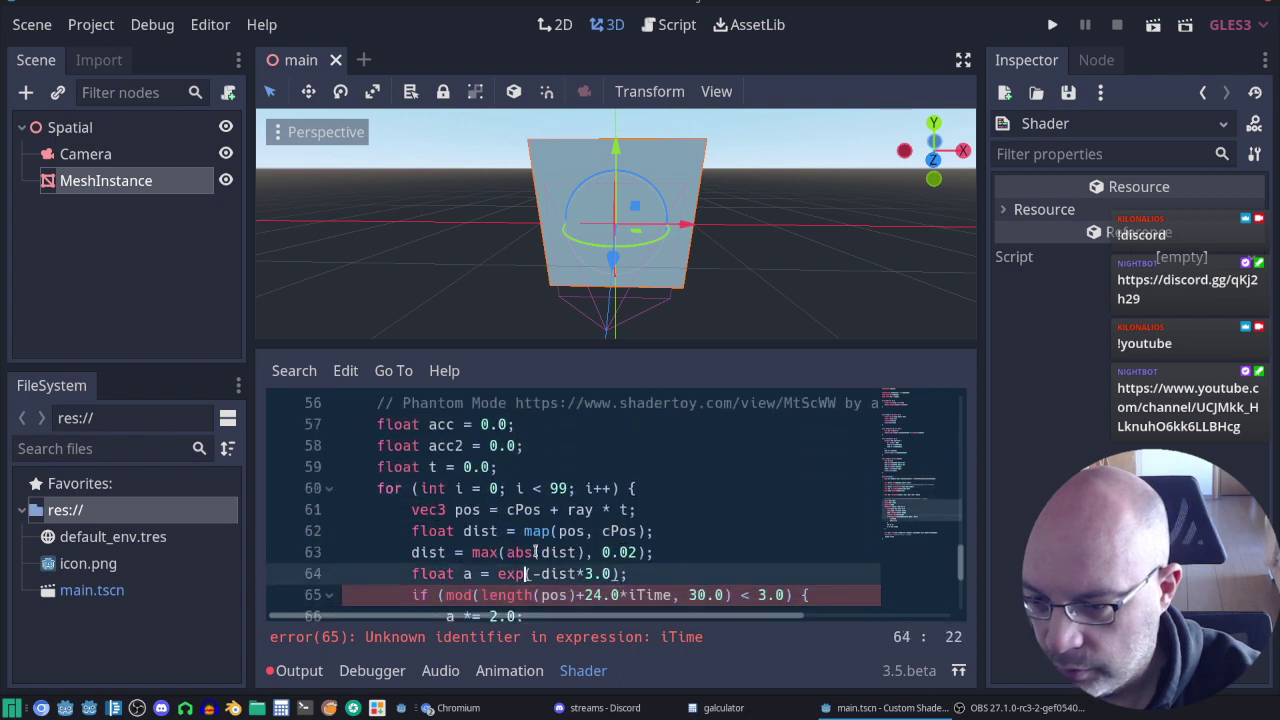
{"action": "key", "text": "Down"}
{"action": "key", "text": "Right"}
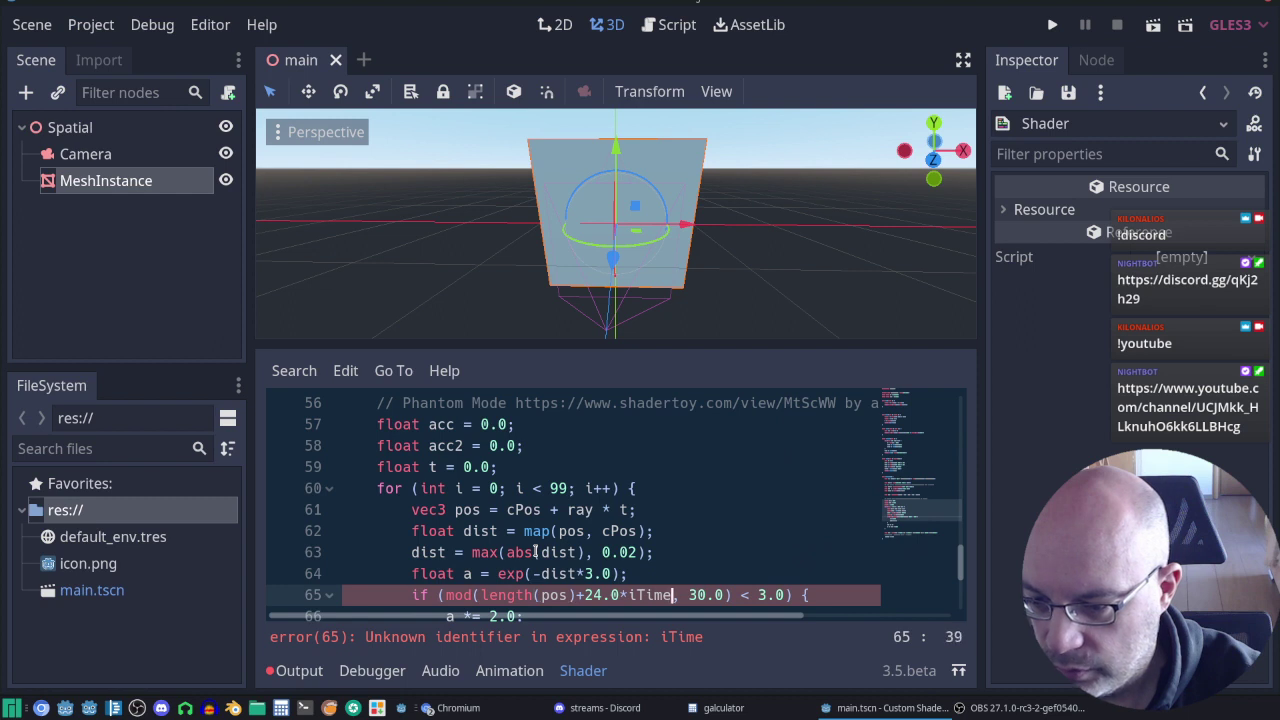
{"action": "key", "text": "BackSpace"}
{"action": "key", "text": "BackSpace"}
{"action": "key", "text": "BackSpace"}
{"action": "type", "text": "TI"}
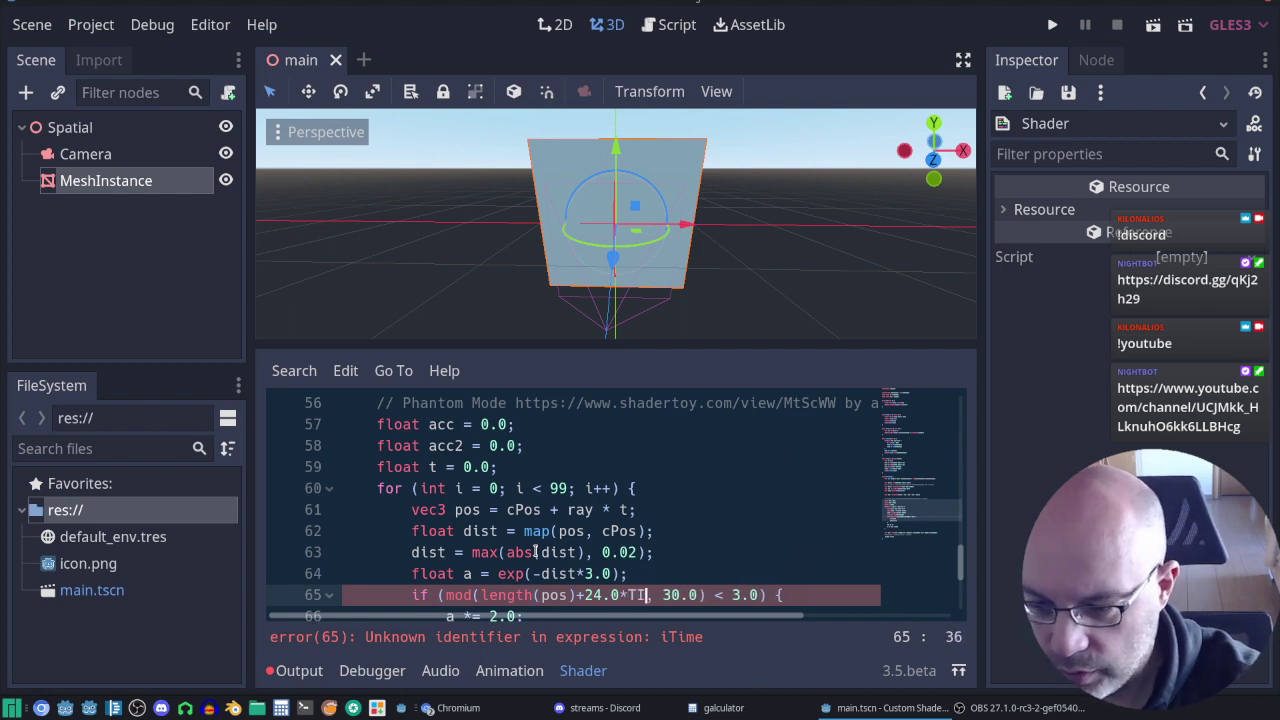
{"action": "type", "text": "ME"}
{"action": "key", "text": "Down"}
{"action": "key", "text": "Down"}
{"action": "key", "text": "Down"}
{"action": "key", "text": "Down"}
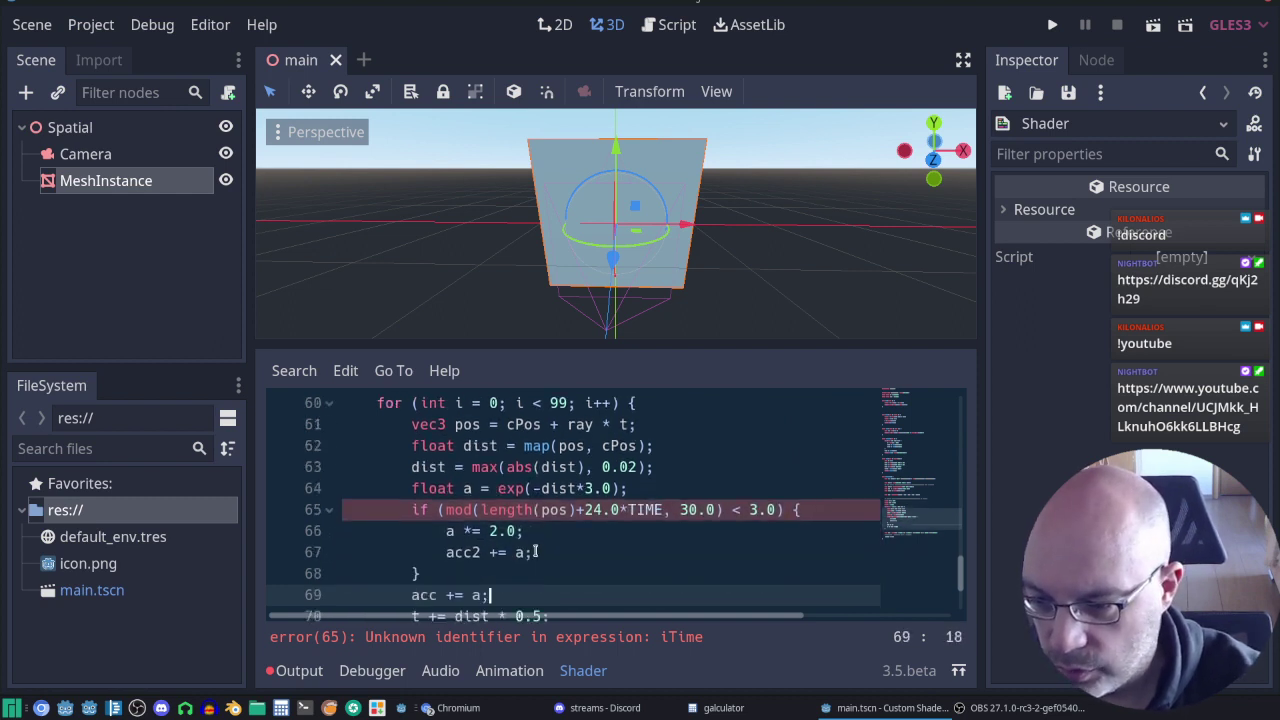
{"action": "key", "text": "Down"}
{"action": "key", "text": "Down"}
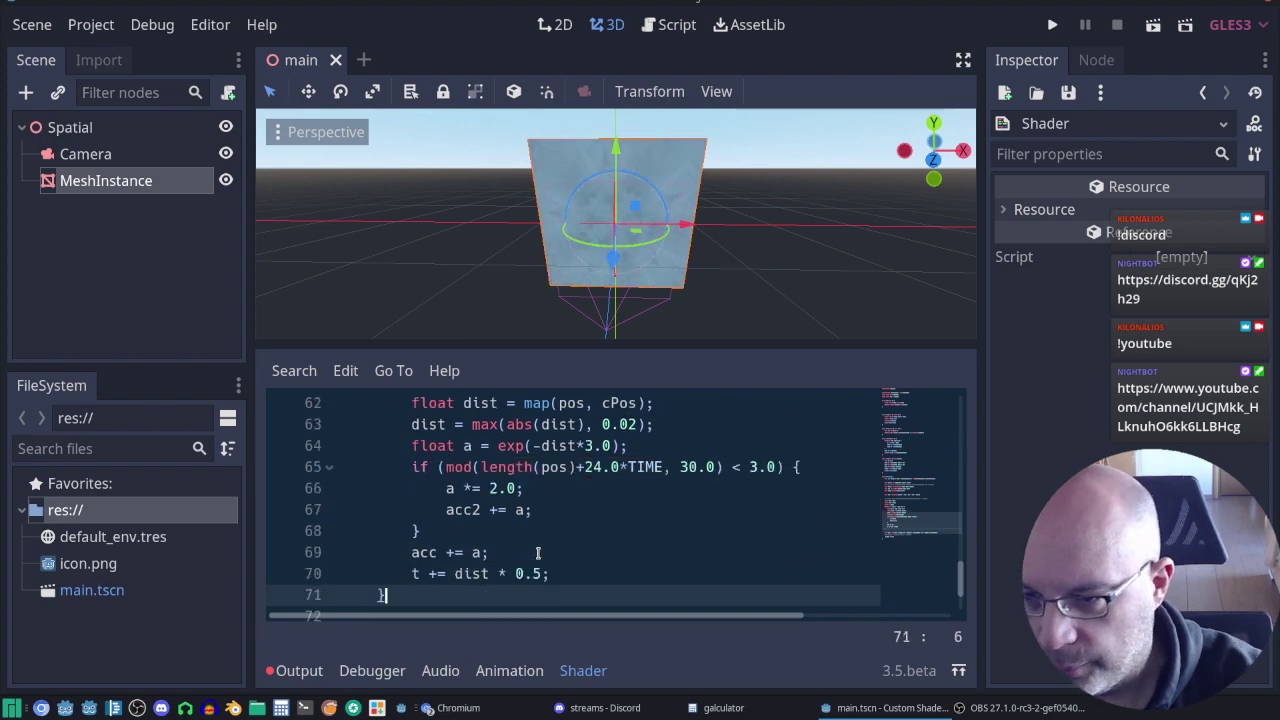
Step: Run the project to view the Phantom Star pattern on the mesh, then close the game window
{"action": "middle_click_drag", "start_coordinate": [780, 250], "coordinate": [770, 218]}
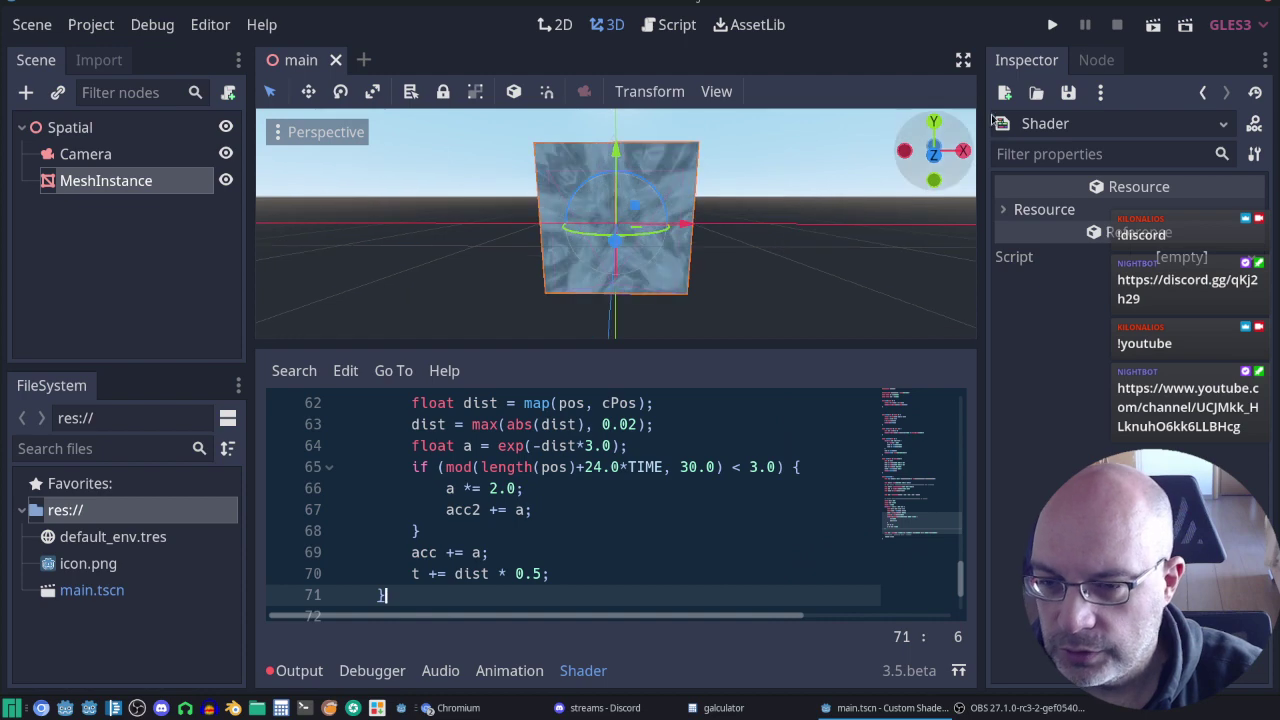
{"action": "left_click", "coordinate": [1054, 26]}
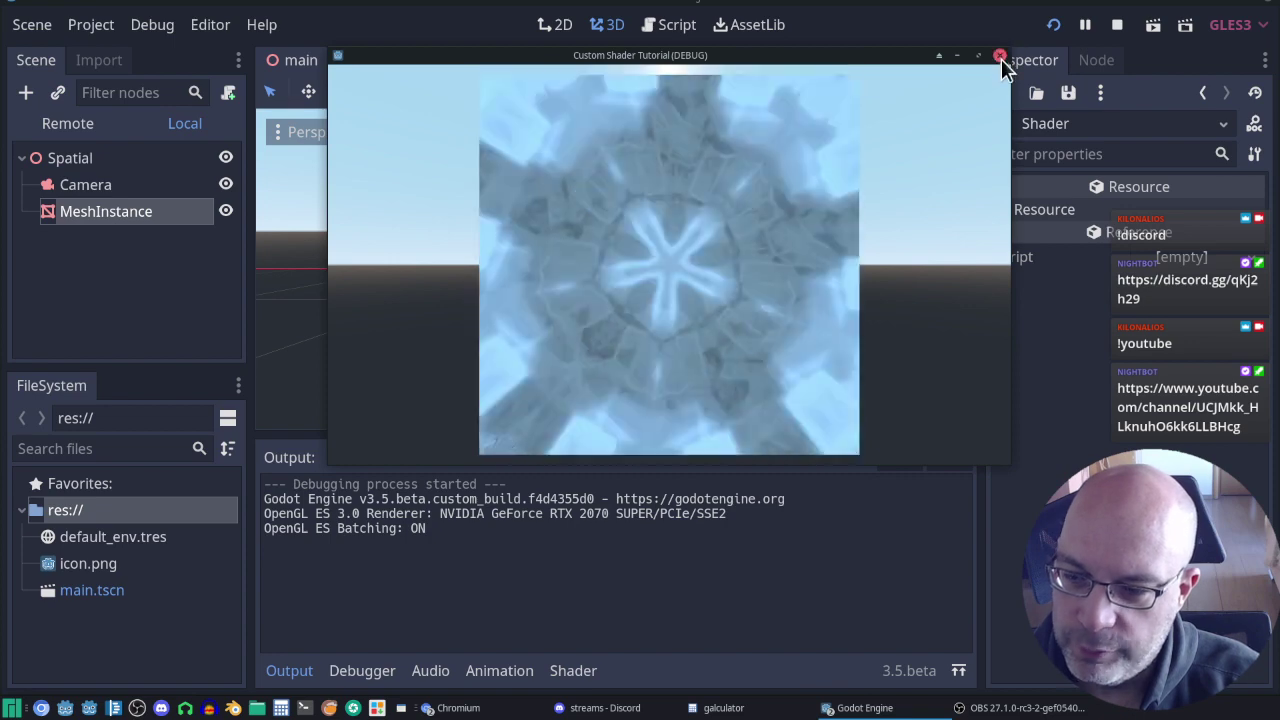
{"action": "left_click", "coordinate": [1000, 56]}
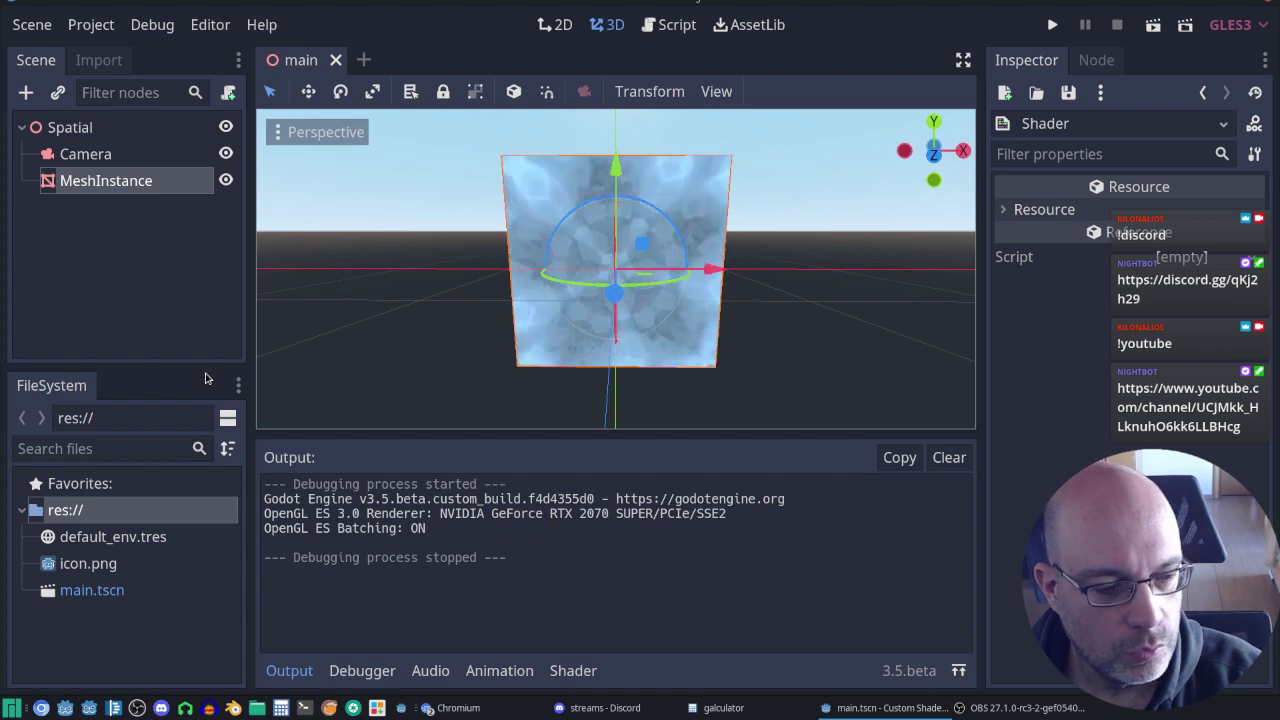
Step: Orbit to a front view of the plane and zoom in on its kaleidoscopic pattern
{"action": "mouse_move", "coordinate": [682, 351]}
{"action": "middle_mouse_down"}
{"action": "mouse_move", "coordinate": [665, 318]}
{"action": "mouse_move", "coordinate": [656, 341]}
{"action": "mouse_move", "coordinate": [705, 292]}
{"action": "mouse_move", "coordinate": [766, 277]}
{"action": "middle_mouse_up"}
{"action": "scroll", "coordinate": [731, 292], "scroll_direction": "up", "scroll_amount": 4}
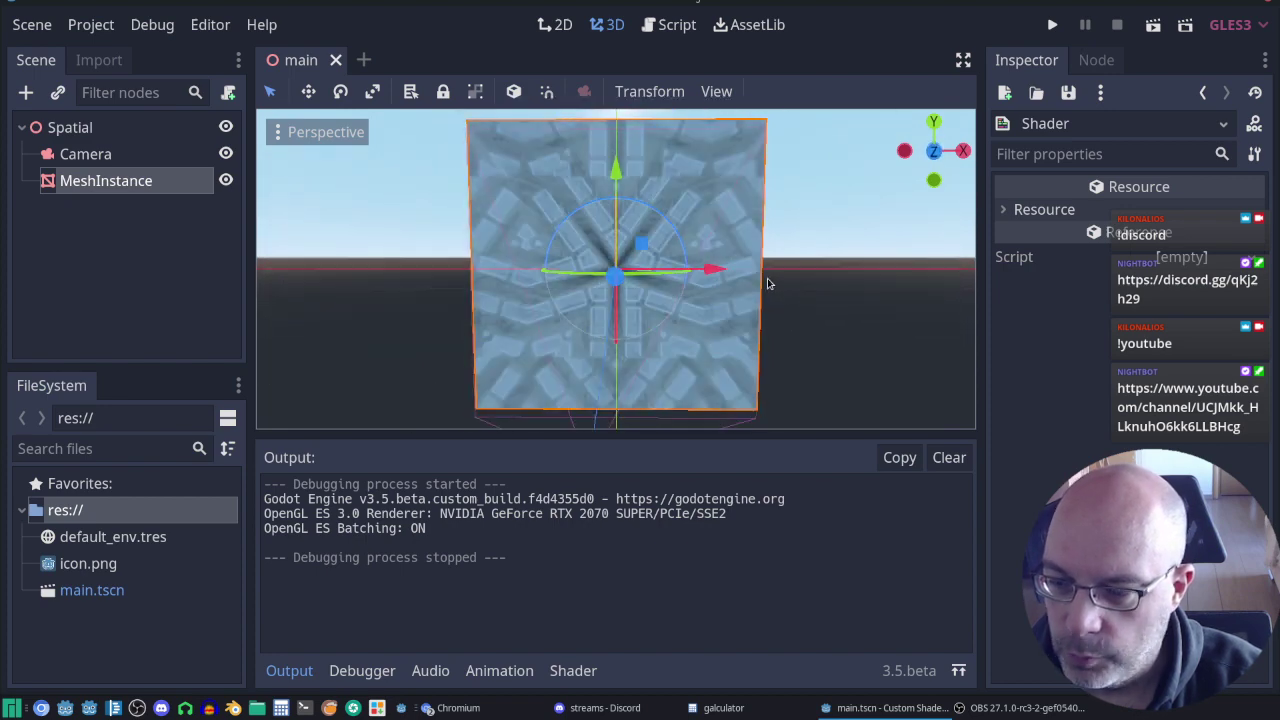
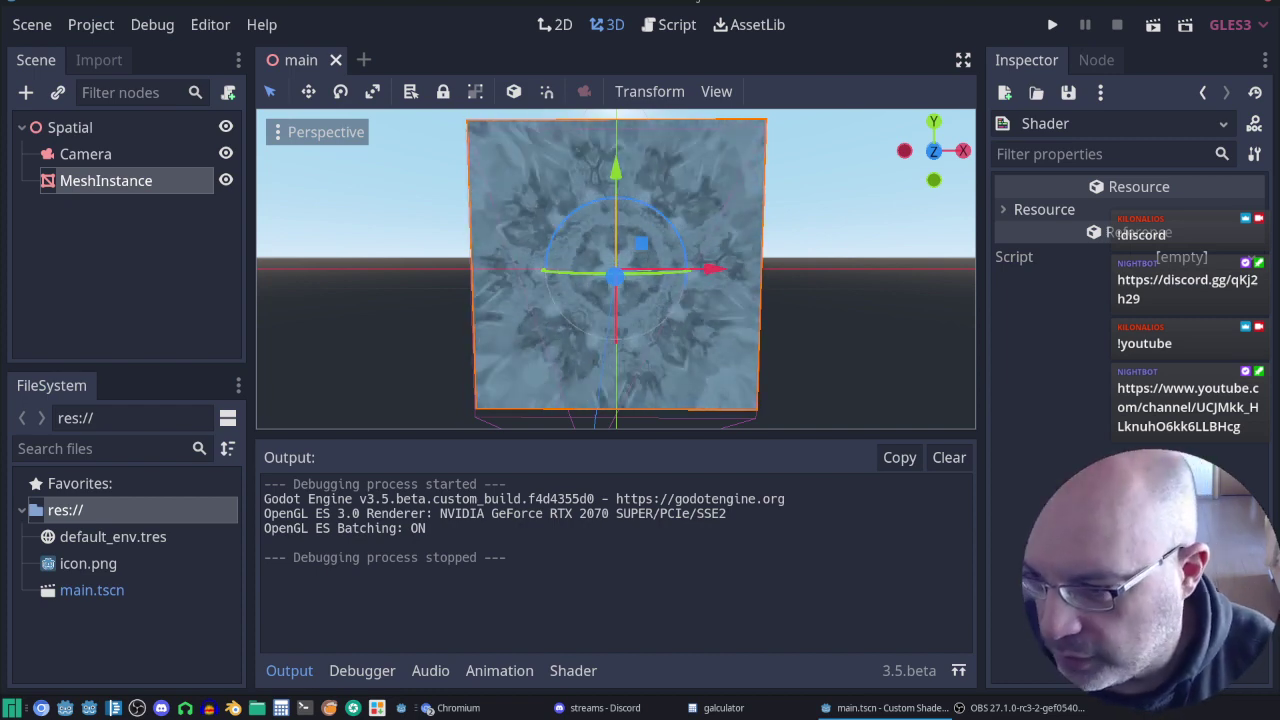
Step: Open the MeshInstance's shader and scroll through its Phantom Mode raymarch loop
{"action": "left_click", "coordinate": [134, 180]}
{"action": "left_click", "coordinate": [1120, 473]}
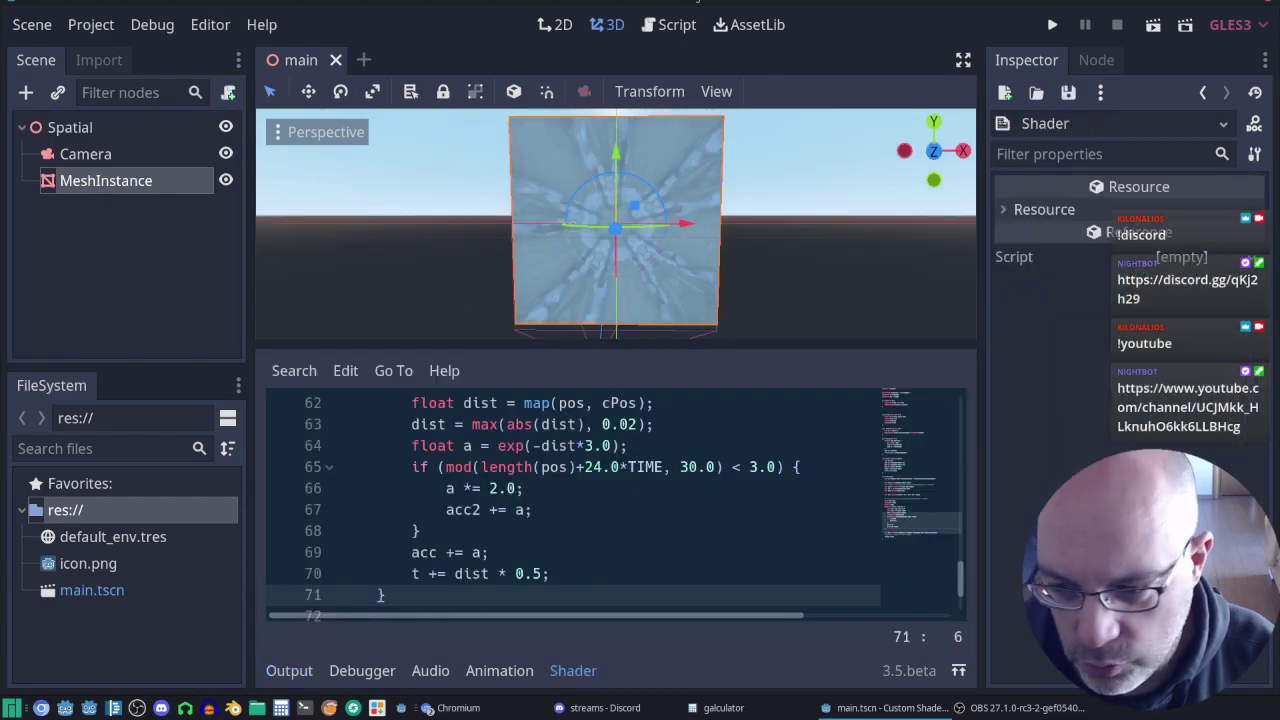
{"action": "scroll", "coordinate": [805, 540], "scroll_direction": "down", "scroll_amount": 1}
{"action": "scroll", "coordinate": [792, 567], "scroll_direction": "down", "scroll_amount": 1}
{"action": "scroll", "coordinate": [792, 567], "scroll_direction": "up", "scroll_amount": 5}
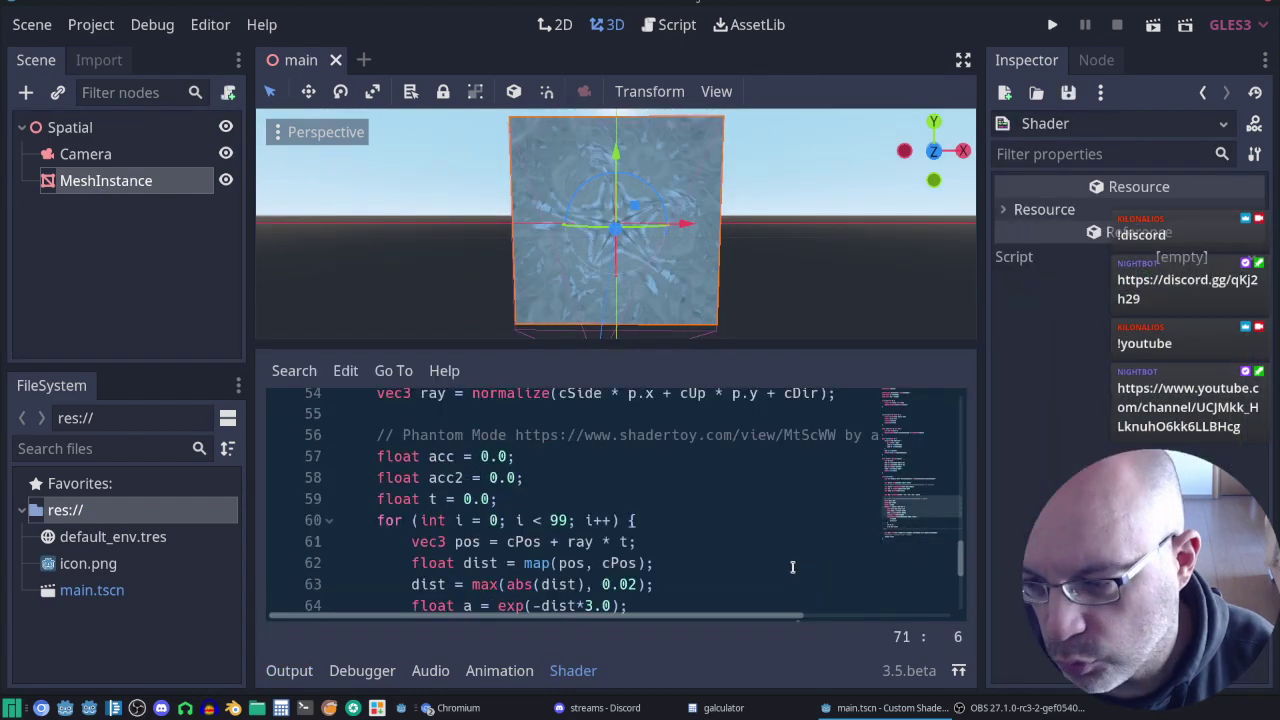
{"action": "scroll", "coordinate": [792, 567], "scroll_direction": "down", "scroll_amount": 3}
{"action": "scroll", "coordinate": [535, 470], "scroll_direction": "up", "scroll_amount": 2}
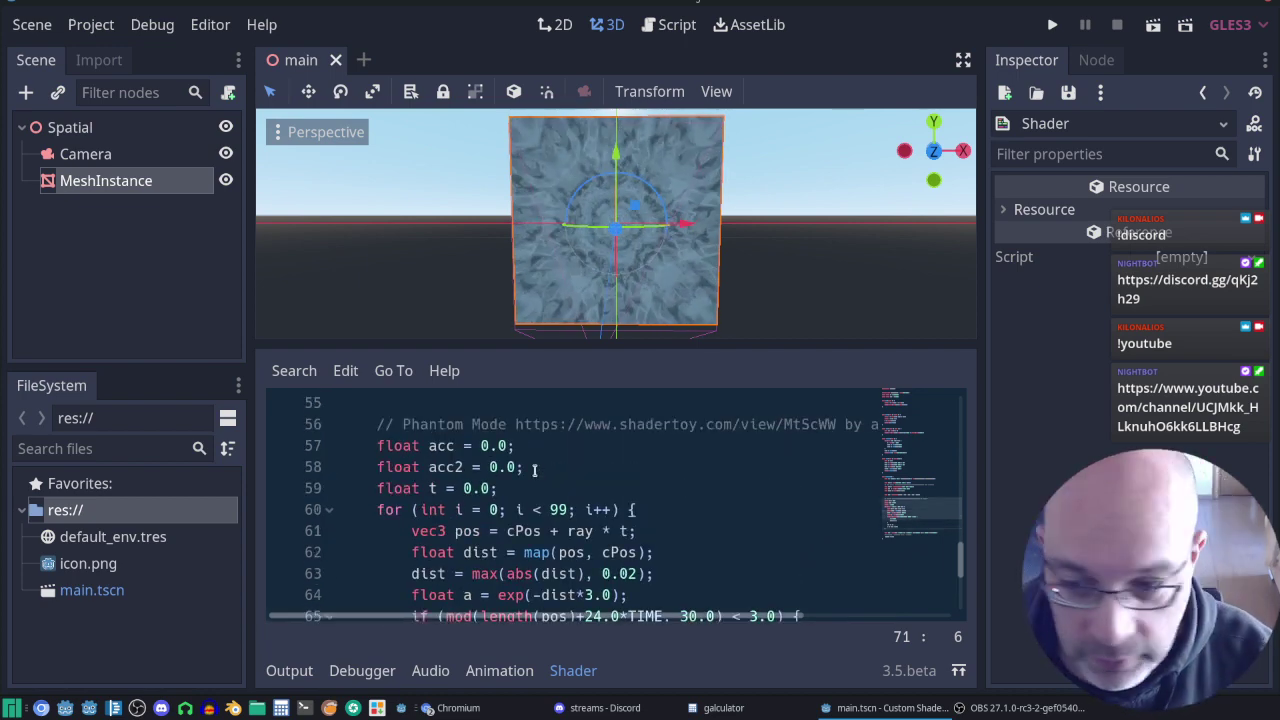
{"action": "scroll", "coordinate": [694, 207], "scroll_direction": "up", "scroll_amount": 3}
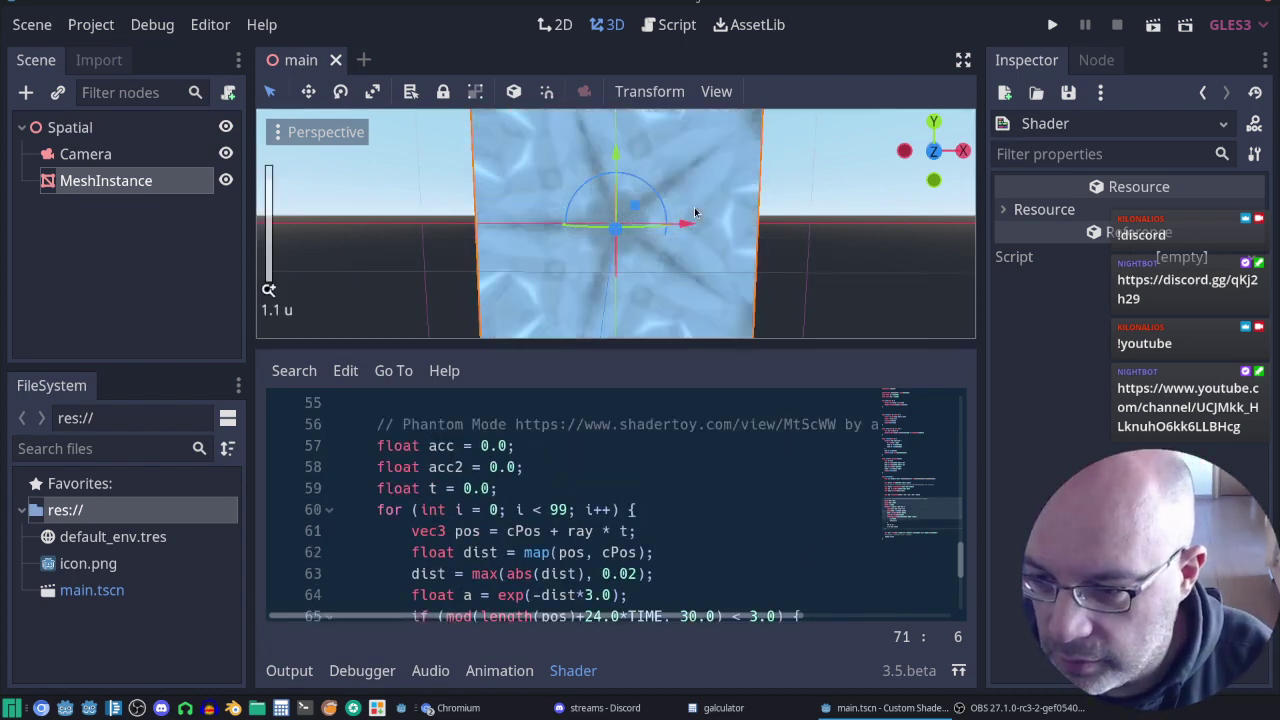
{"action": "scroll", "coordinate": [694, 212], "scroll_direction": "down", "scroll_amount": 1}
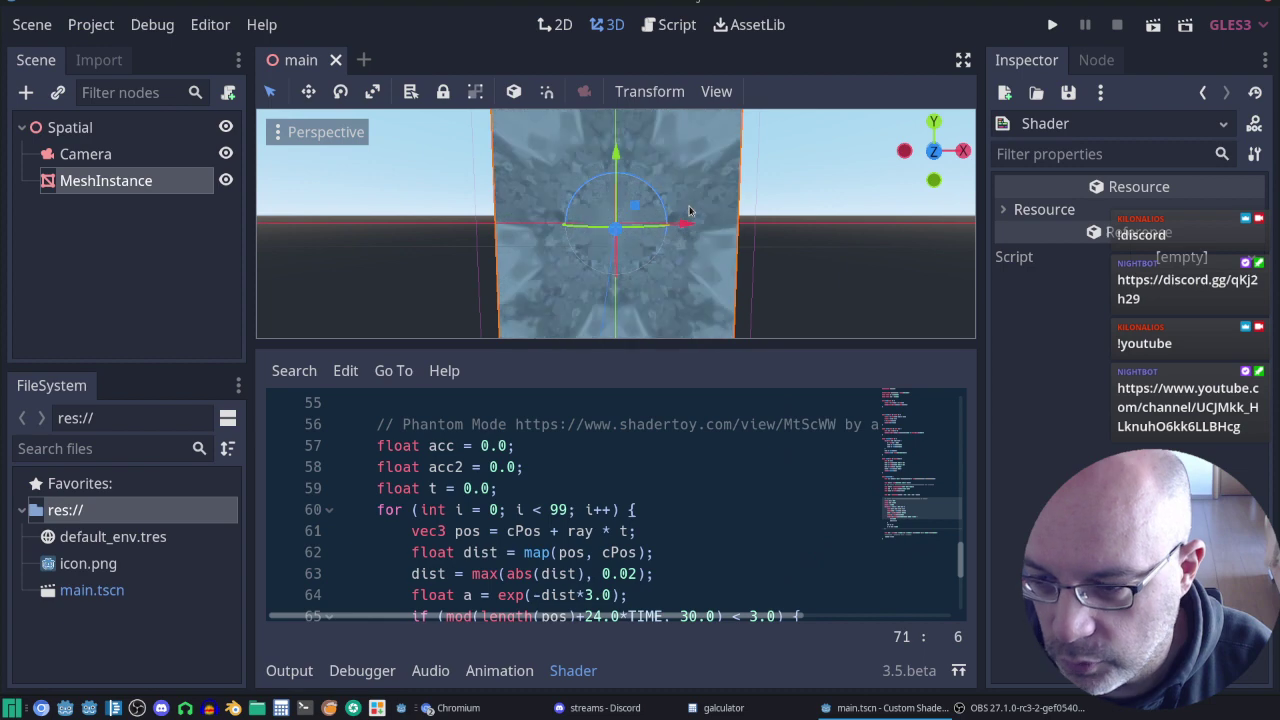
{"action": "scroll", "coordinate": [737, 260], "scroll_direction": "down", "scroll_amount": 3}
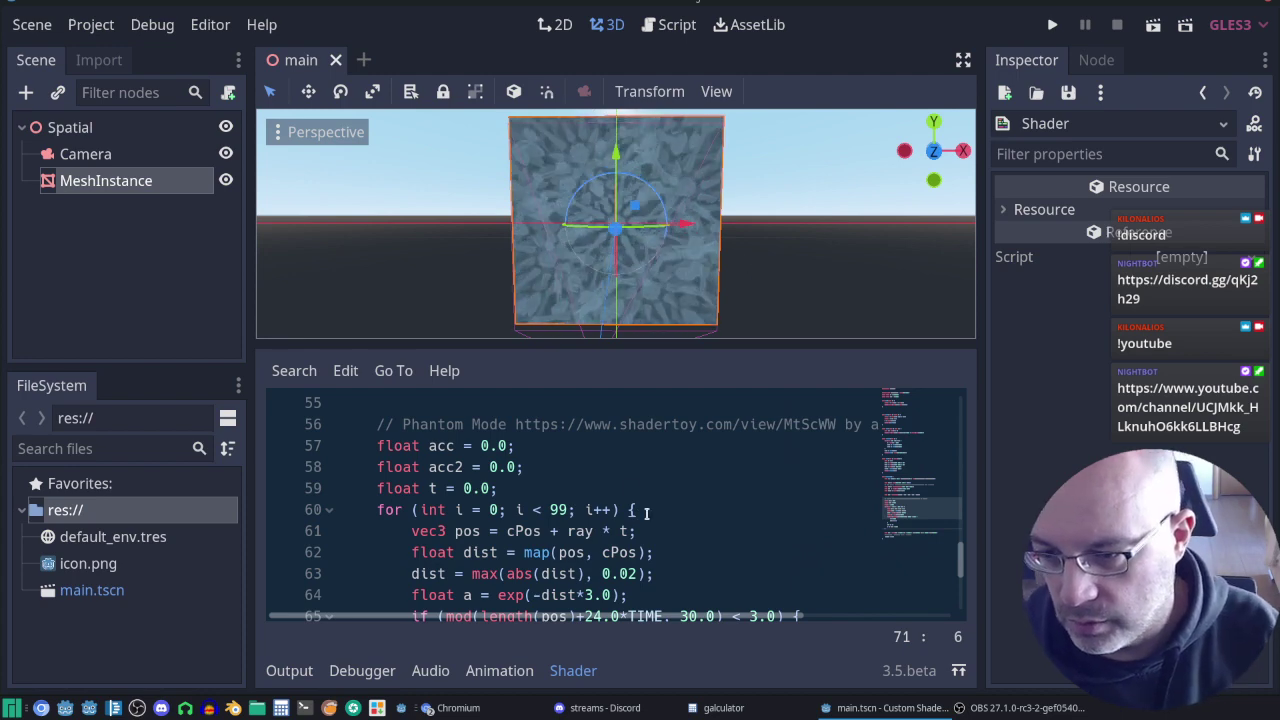
{"action": "scroll", "coordinate": [645, 513], "scroll_direction": "up", "scroll_amount": 5}
{"action": "scroll", "coordinate": [647, 514], "scroll_direction": "up", "scroll_amount": 5}
{"action": "scroll", "coordinate": [648, 514], "scroll_direction": "up", "scroll_amount": 1}
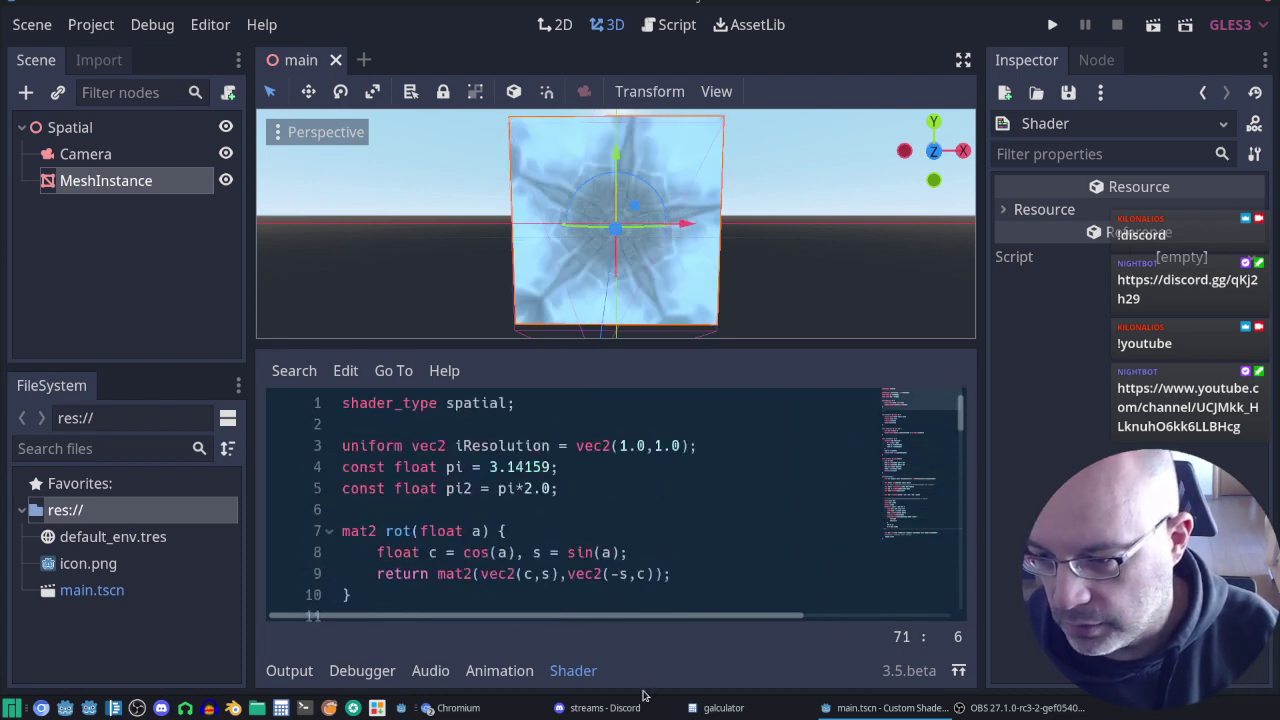
Step: Bring Chromium forward and switch to the Phantom Star for CineShader tab
{"action": "left_click", "coordinate": [500, 716]}
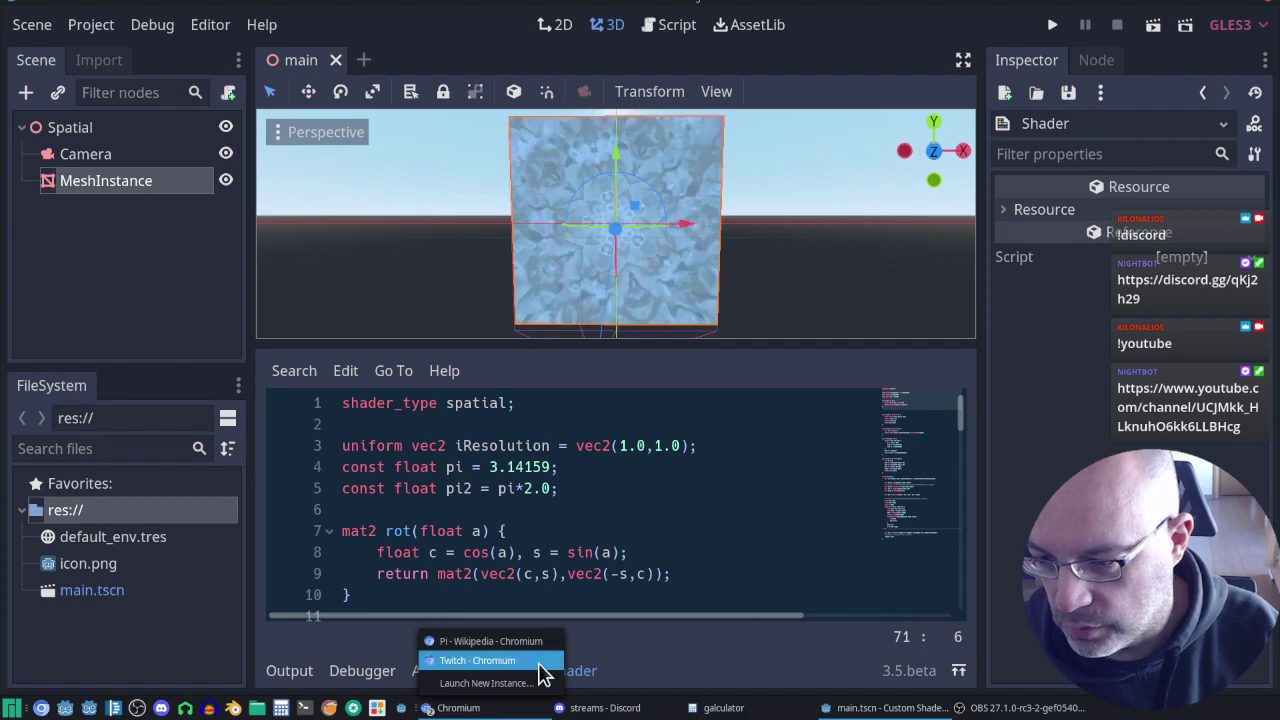
{"action": "key", "text": "Escape"}
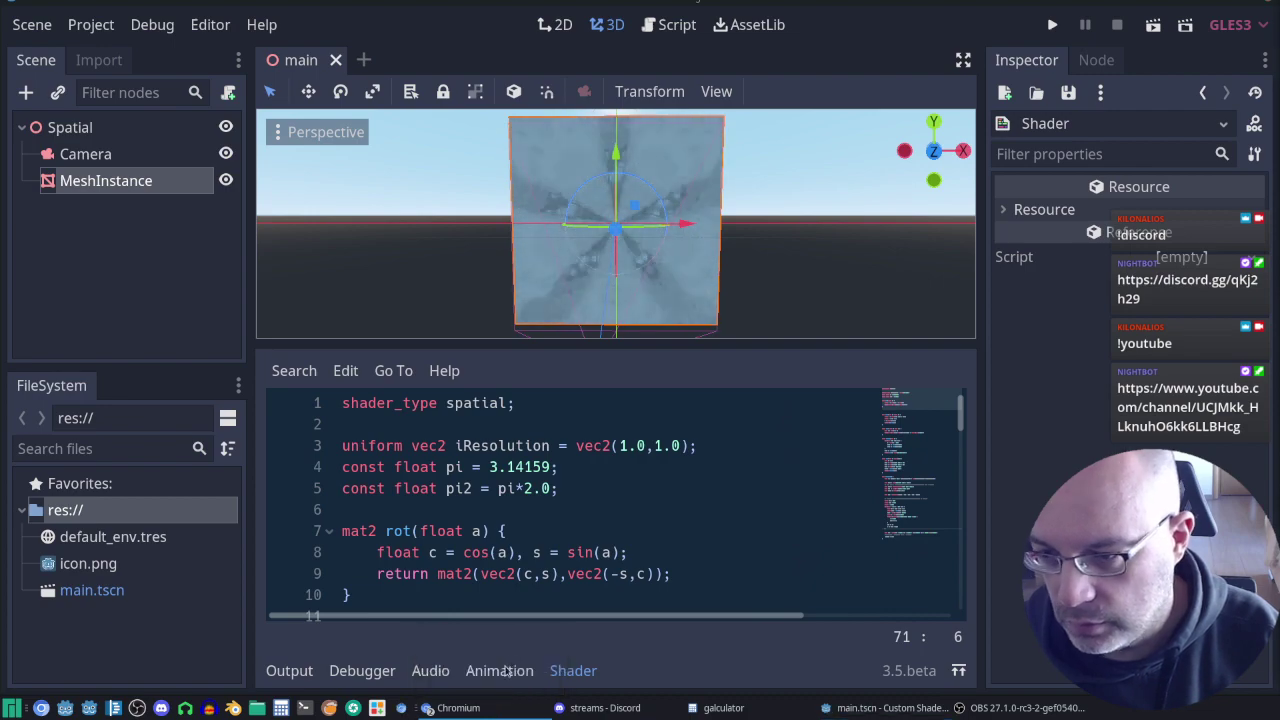
{"action": "left_click", "coordinate": [455, 708]}
{"action": "left_click", "coordinate": [470, 641]}
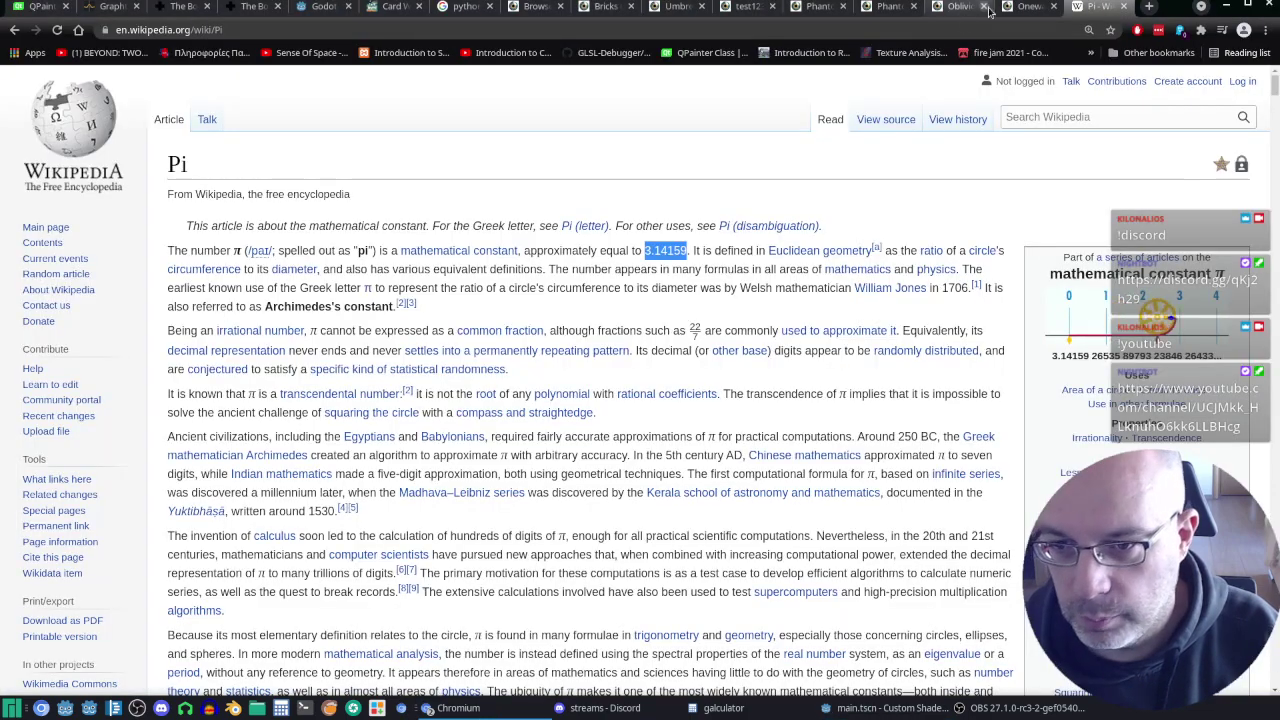
{"action": "left_click", "coordinate": [1025, 10]}
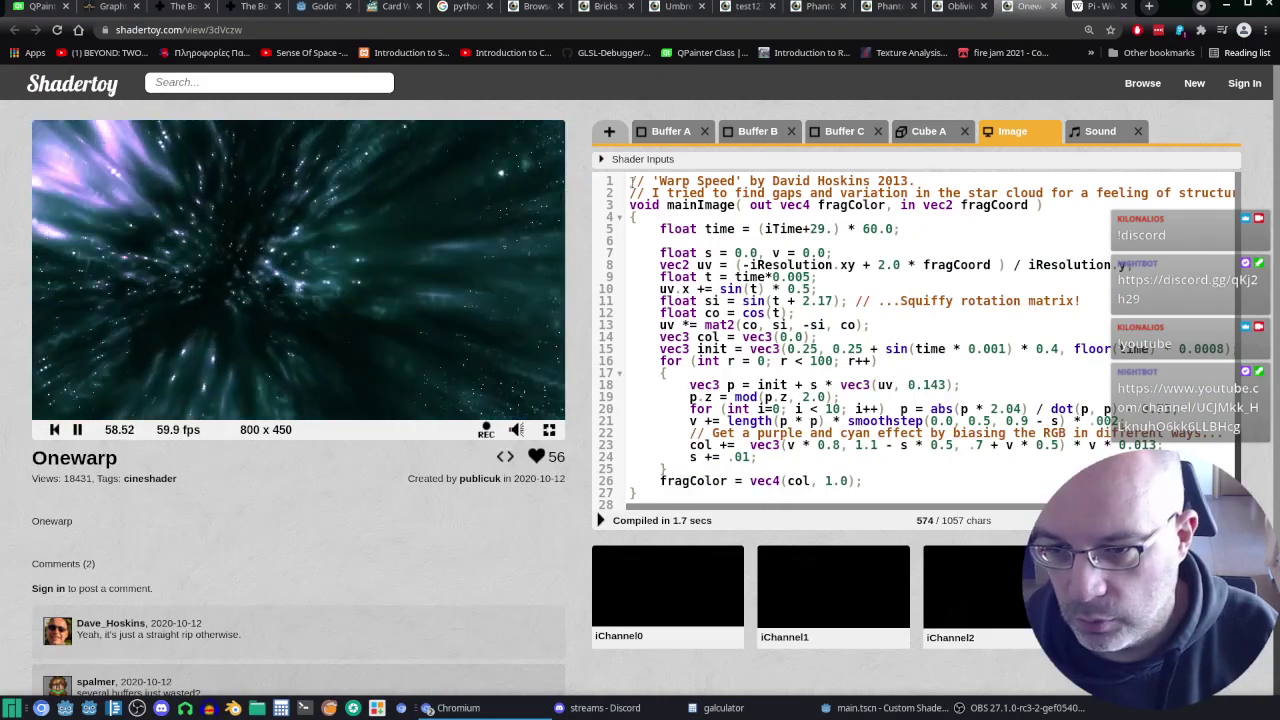
{"action": "left_click", "coordinate": [955, 8]}
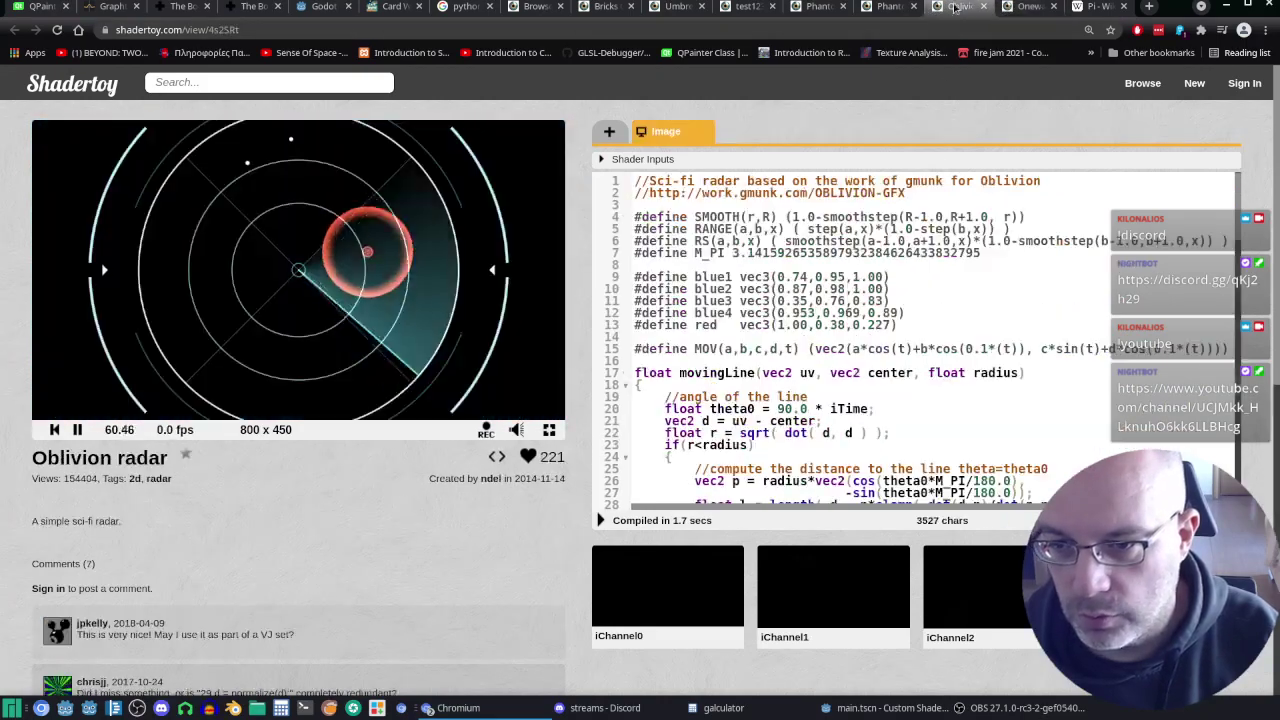
{"action": "left_click", "coordinate": [884, 10]}
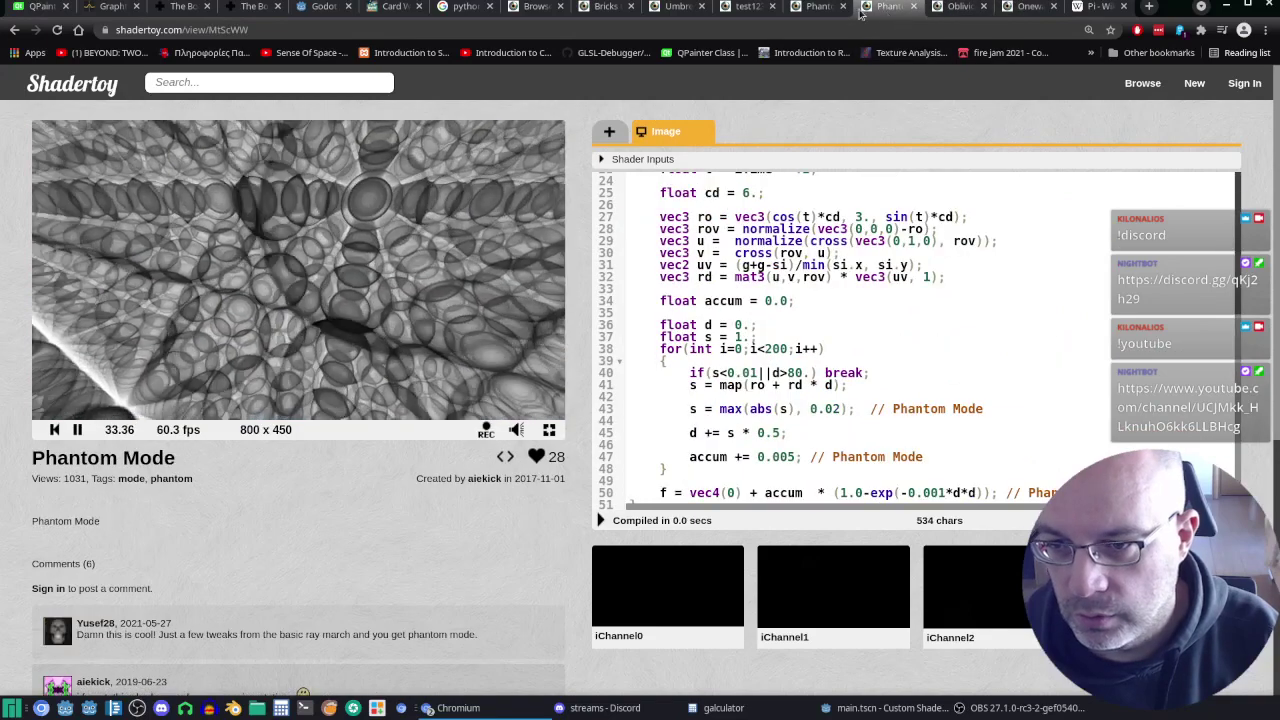
{"action": "left_click", "coordinate": [813, 10]}
Step: Copy the shader's 'Created by' author-and-date credit line, then return to Godot
{"action": "scroll", "coordinate": [861, 241], "scroll_direction": "up", "scroll_amount": 1}
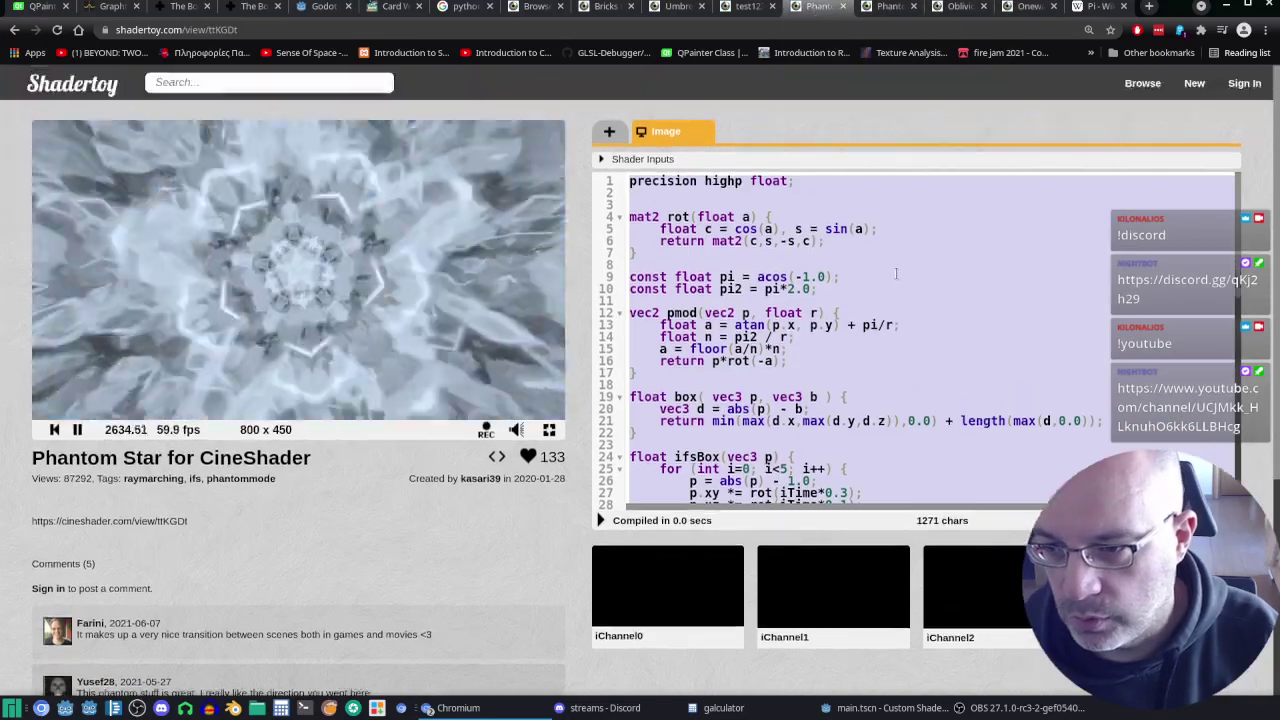
{"action": "left_click", "coordinate": [861, 241]}
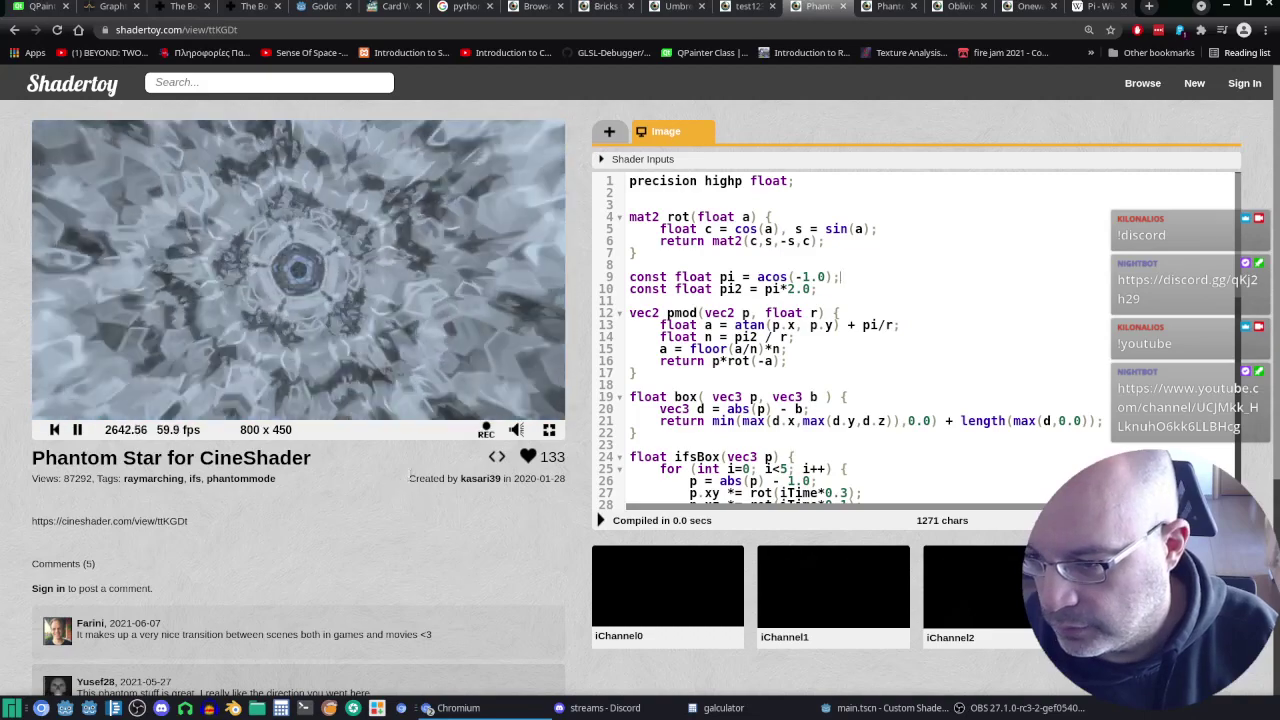
{"action": "left_click_drag", "start_coordinate": [410, 478], "coordinate": [566, 484]}
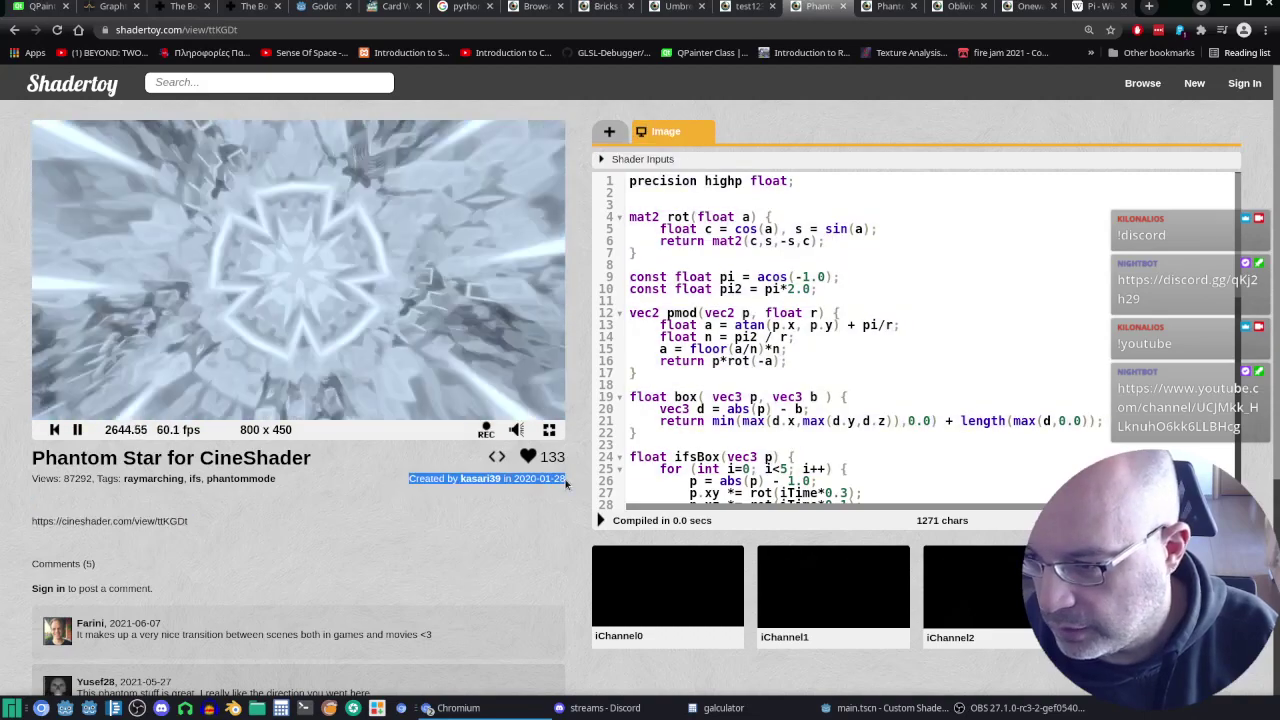
{"action": "right_click", "coordinate": [566, 484]}
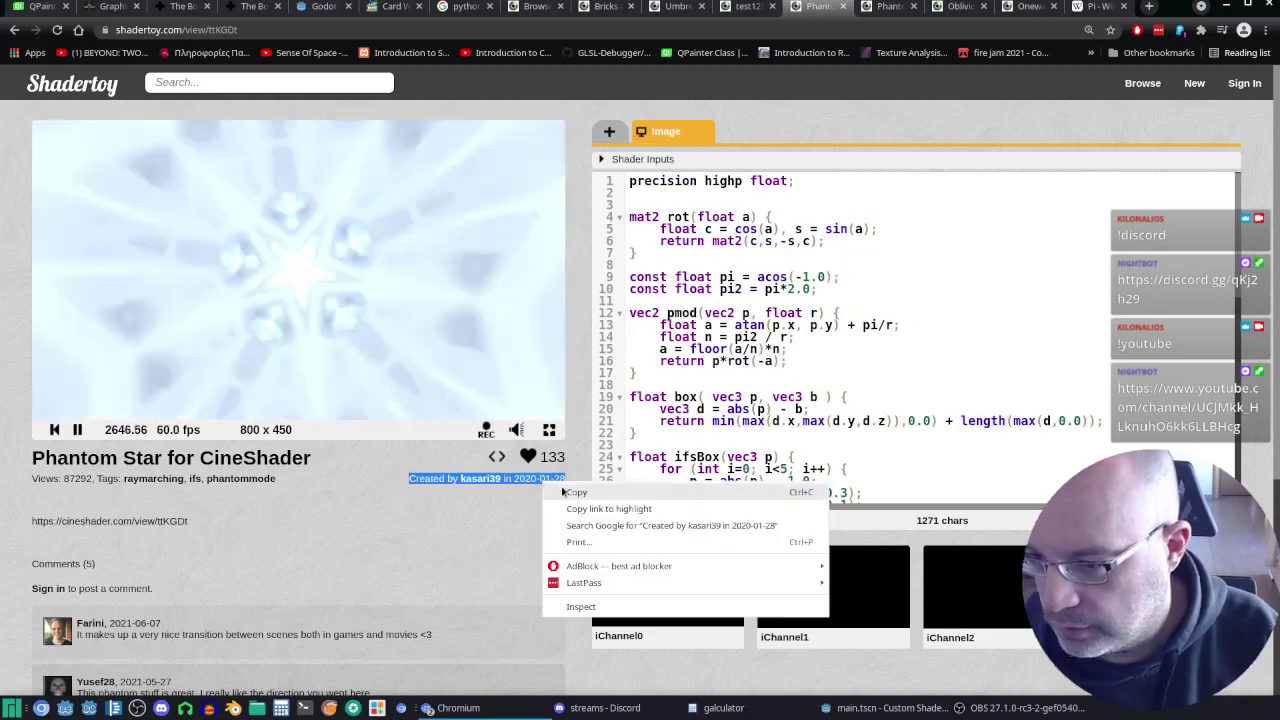
{"action": "left_click", "coordinate": [580, 491]}
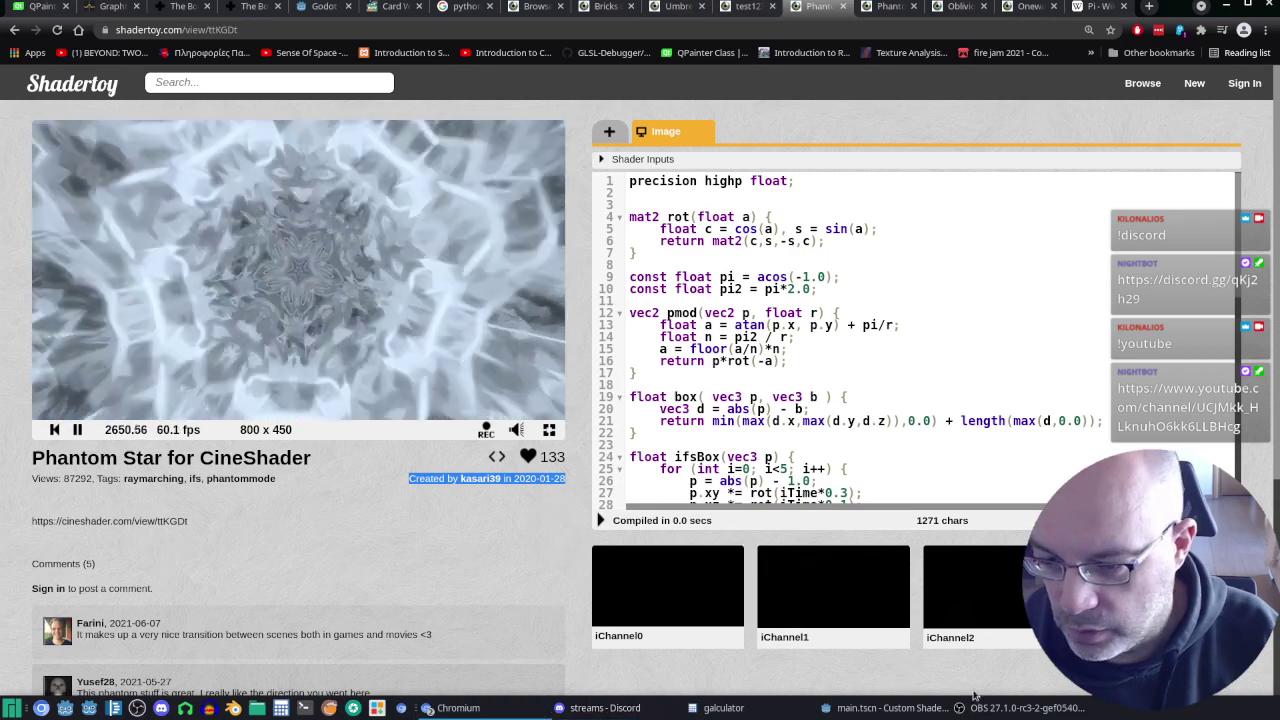
{"action": "left_click", "coordinate": [893, 708]}
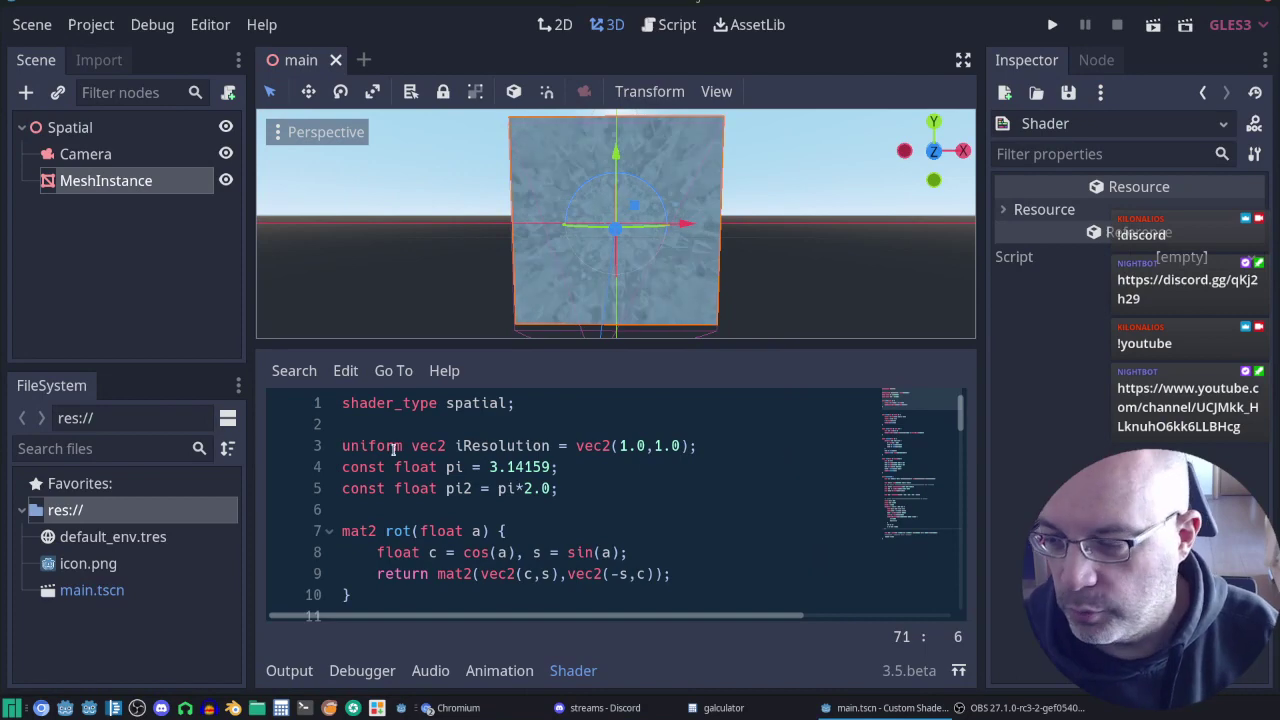
Step: Insert a /* */ header above shader_type containing the pasted credit prefixed with 'Original shader'
{"action": "left_click", "coordinate": [345, 403]}
{"action": "key", "text": "Return"}
{"action": "key", "text": "Return"}
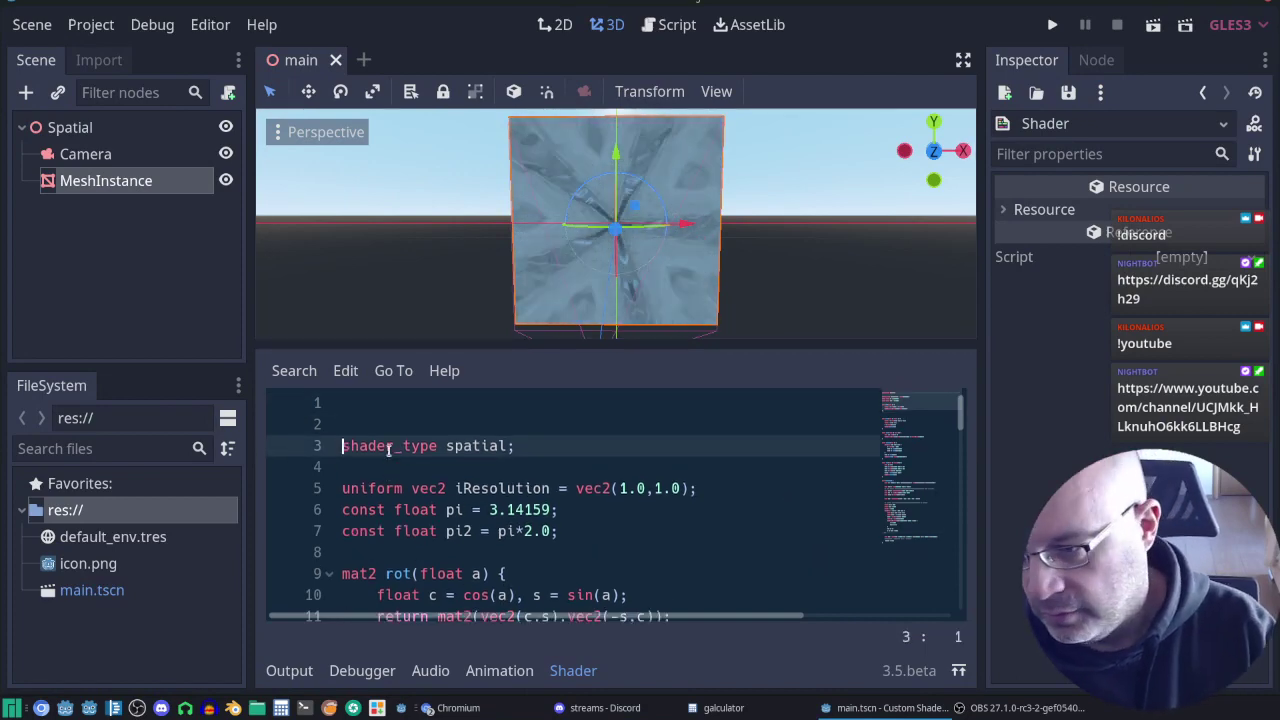
{"action": "key", "text": "Up"}
{"action": "key", "text": "Up"}
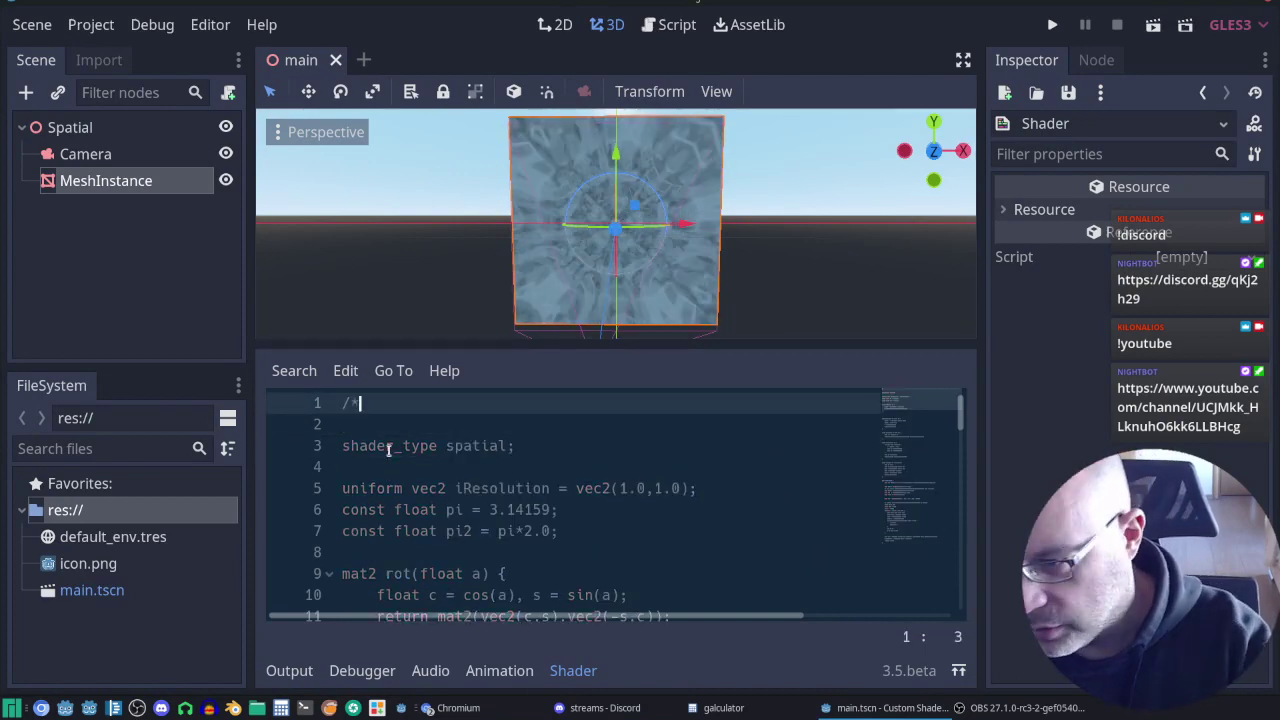
{"action": "key", "text": "Return"}
{"action": "key", "text": "Return"}
{"action": "type", "text": "*/"}
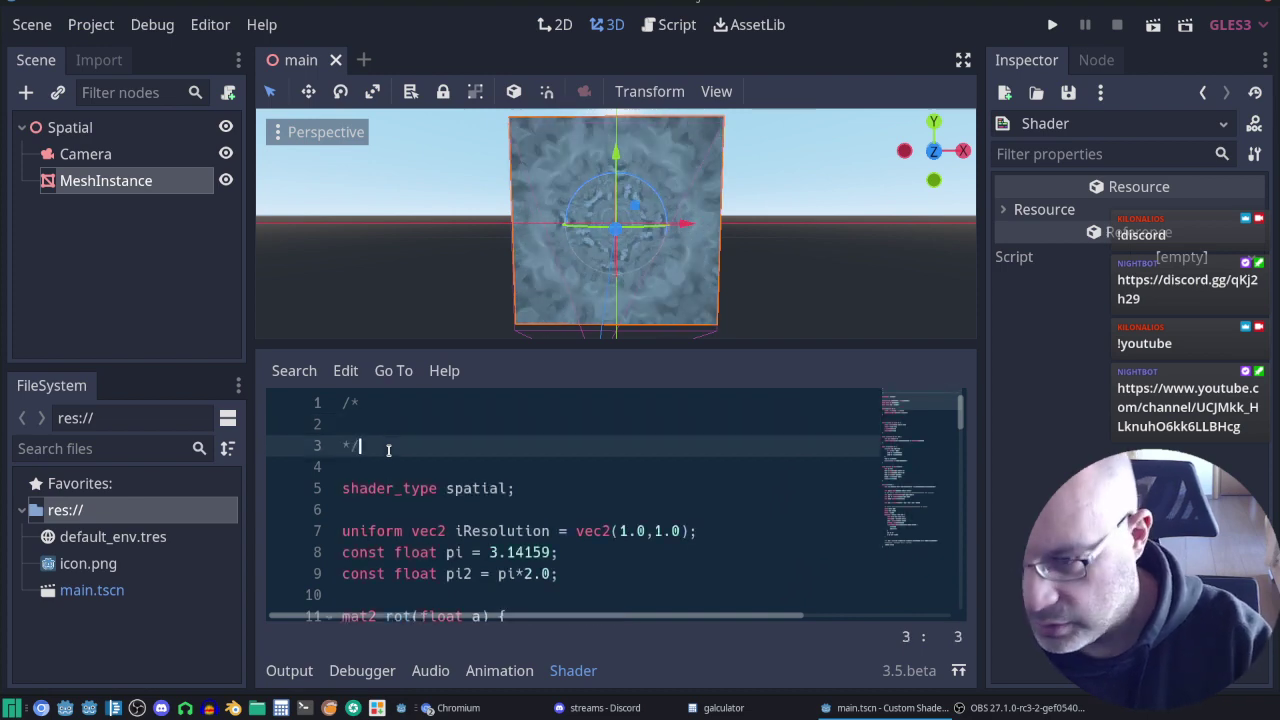
{"action": "key", "text": "Up"}
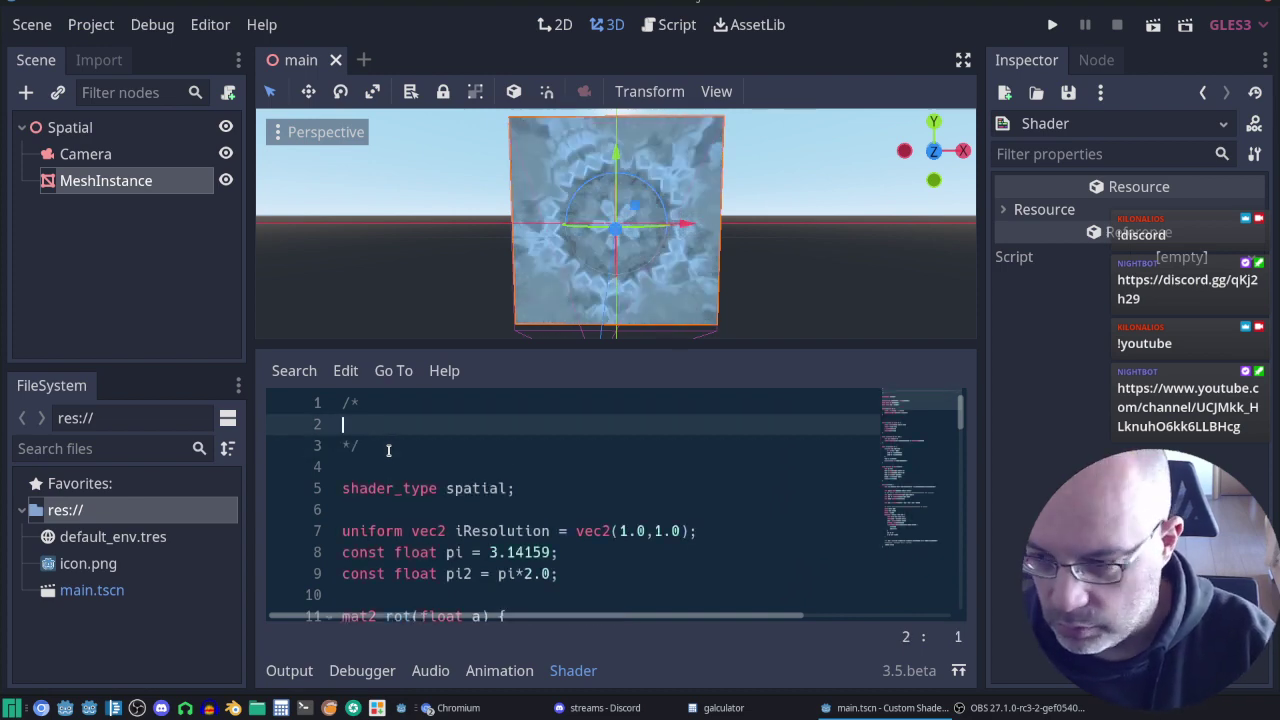
{"action": "key", "text": "Return"}
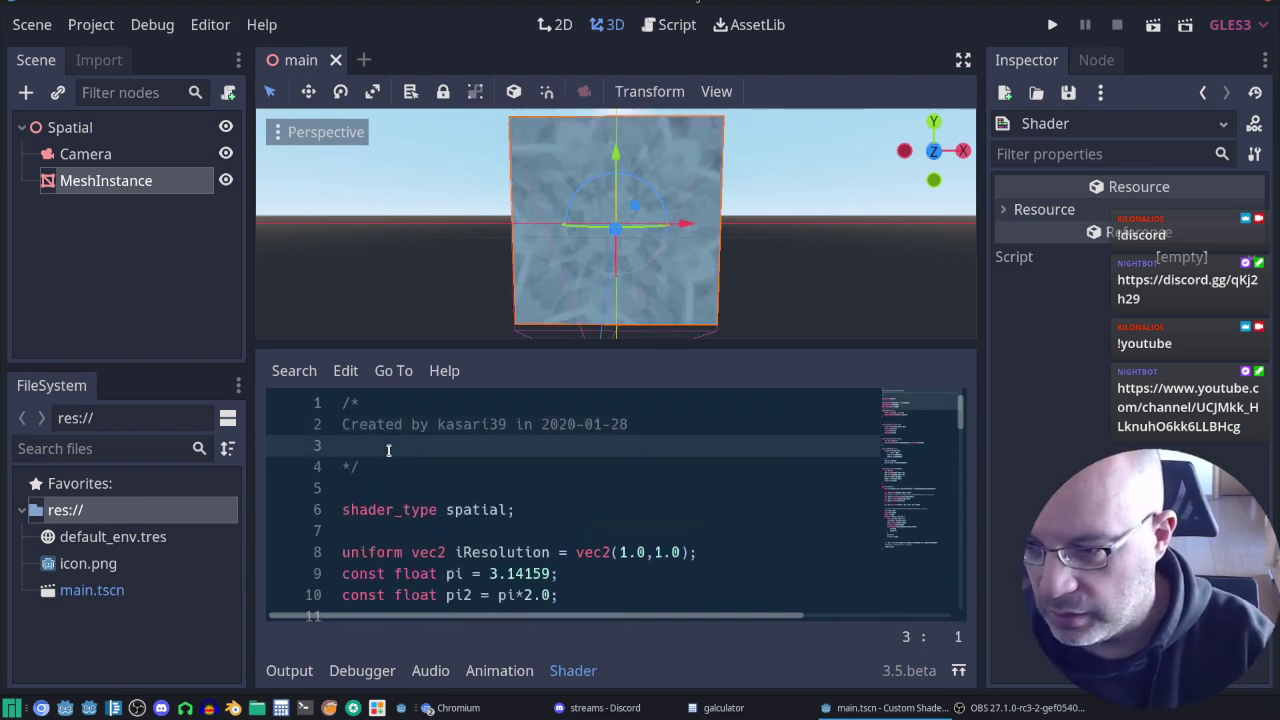
{"action": "key", "text": "Up"}
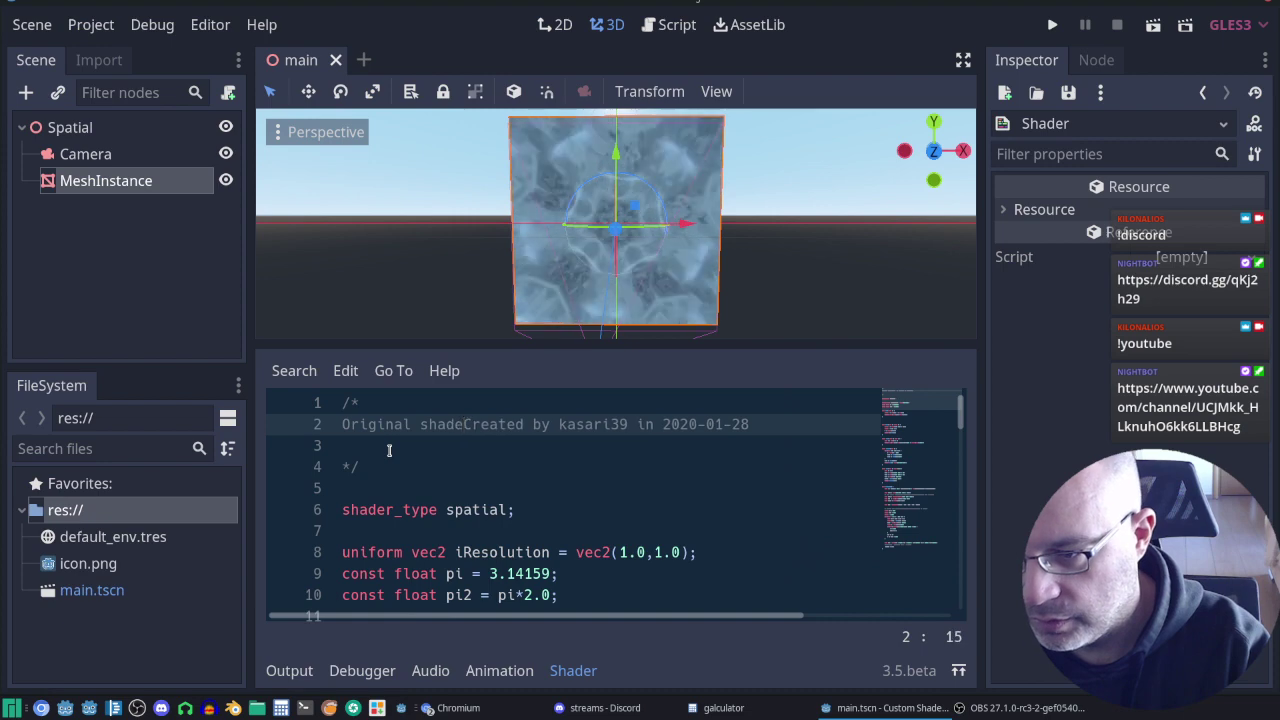
{"action": "key", "text": "Down"}
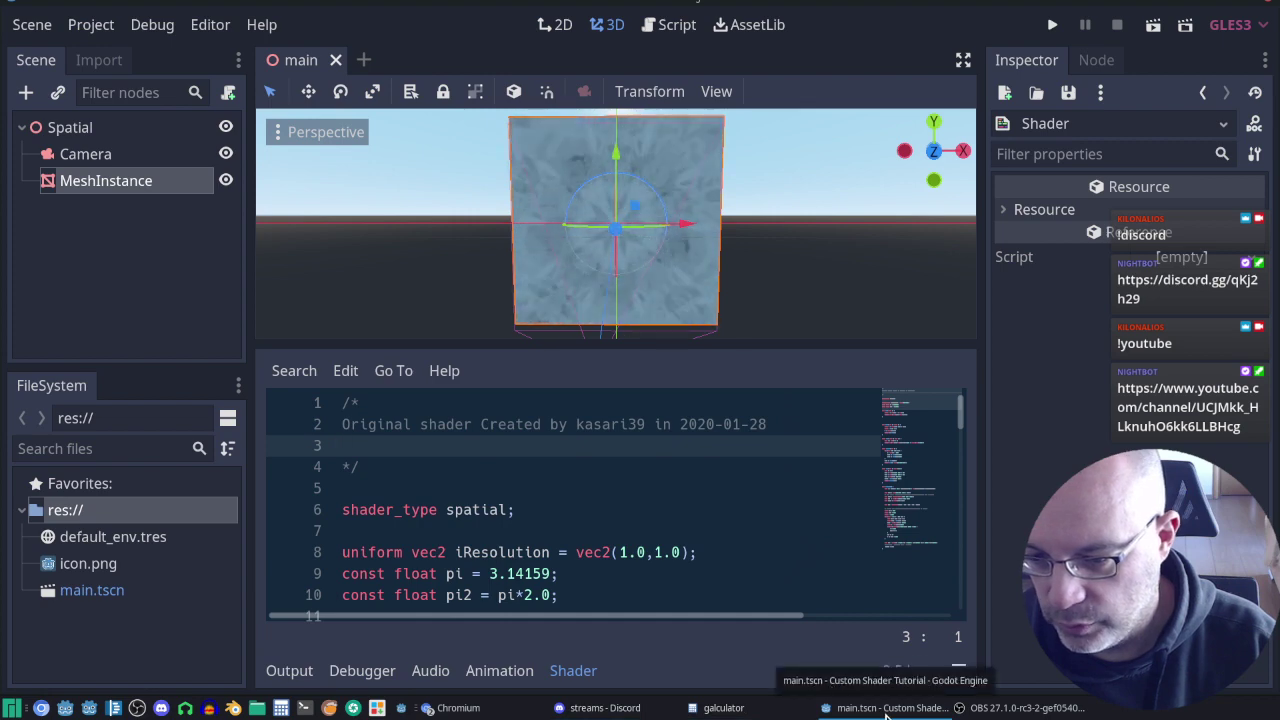
{"action": "left_click", "coordinate": [472, 710]}
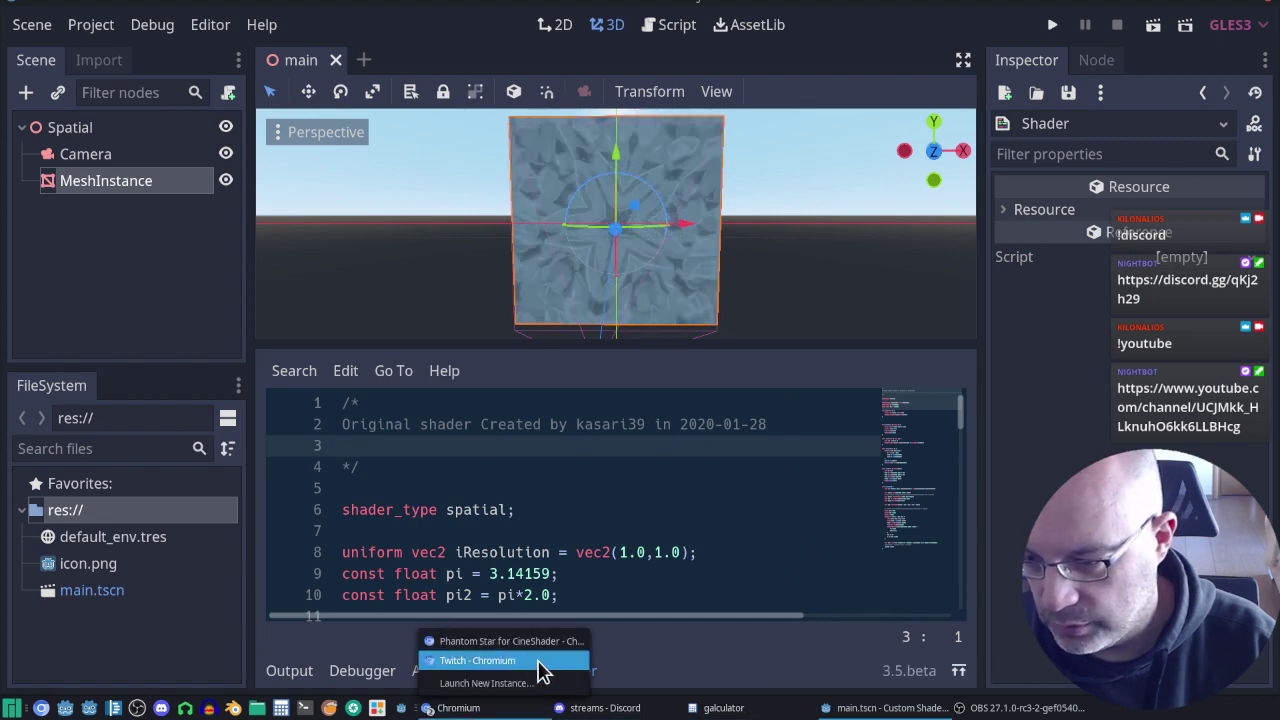
Step: Copy the page address shadertoy.com/view/ttKGDt from the browser's address bar
{"action": "left_click", "coordinate": [551, 646]}
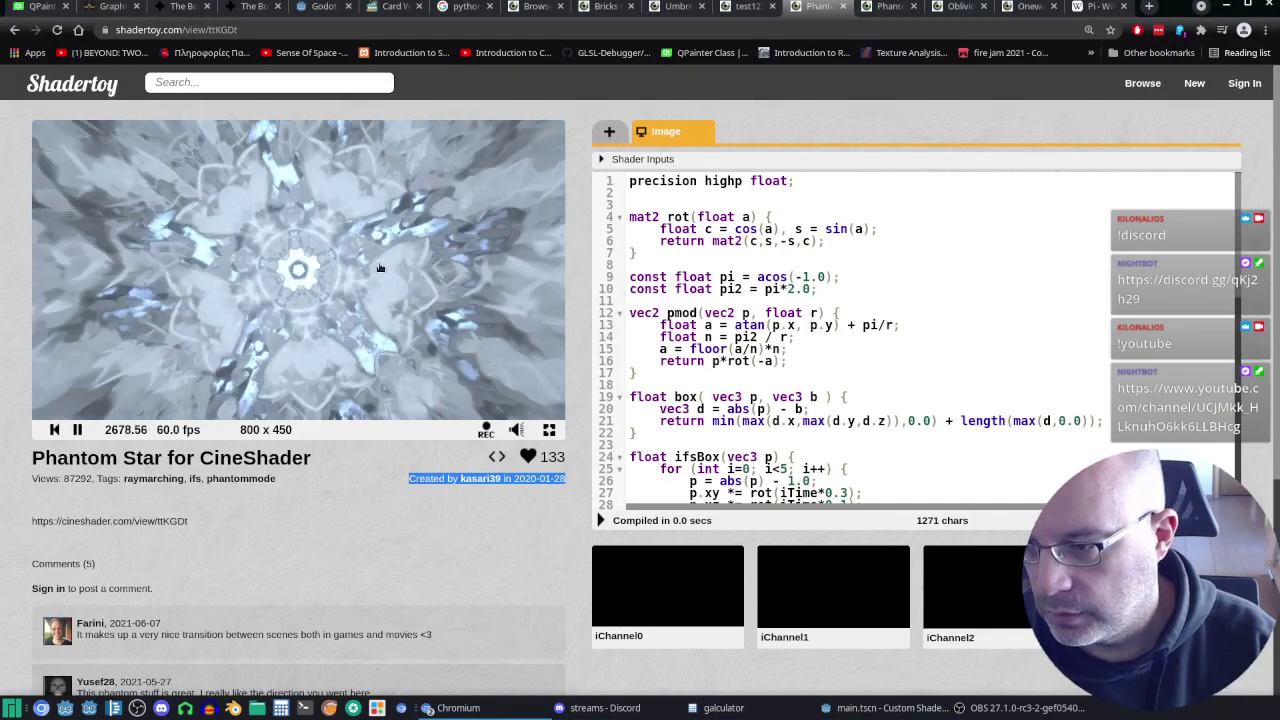
{"action": "left_click_drag", "start_coordinate": [116, 29], "coordinate": [295, 29]}
{"action": "right_click", "coordinate": [160, 30]}
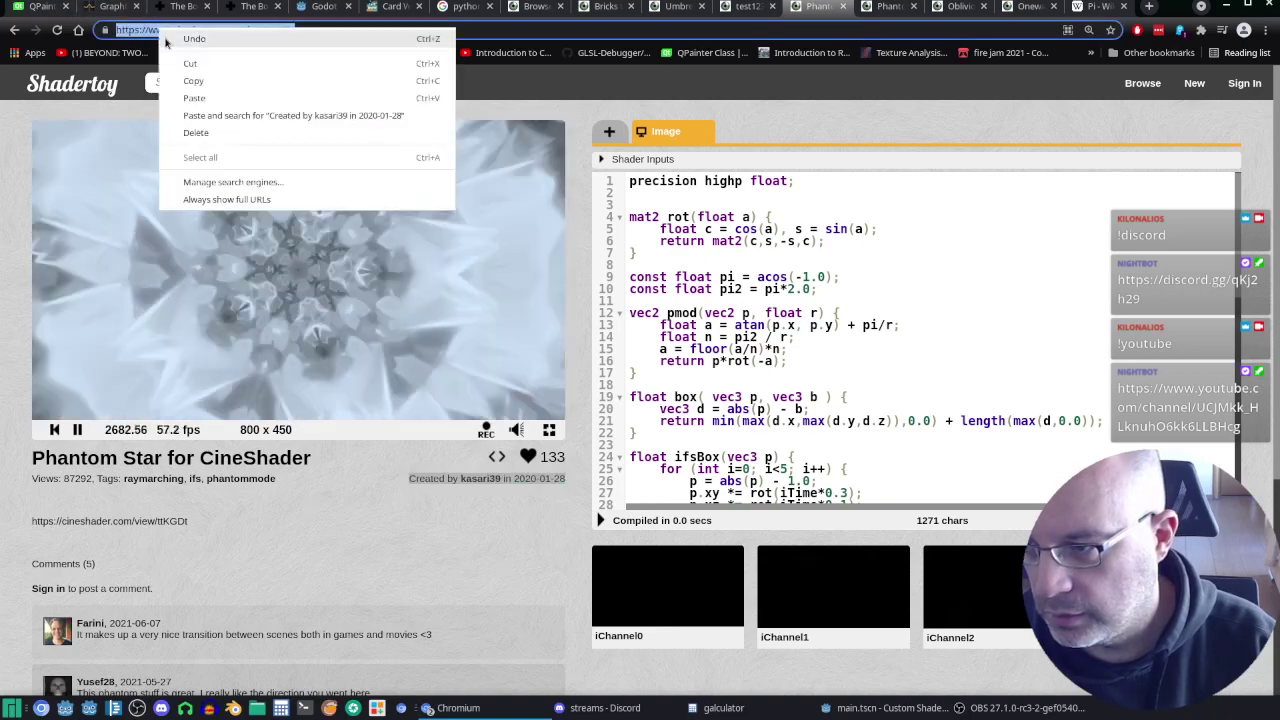
{"action": "left_click", "coordinate": [220, 80]}
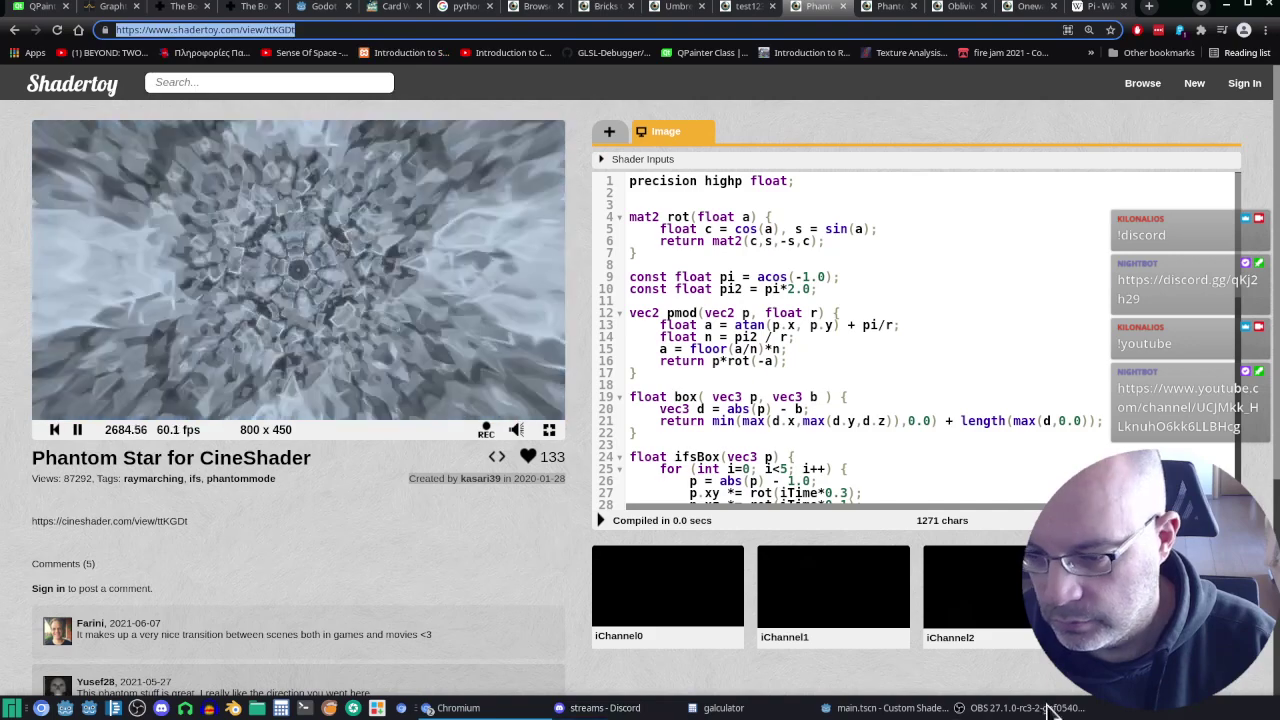
Step: Switch back to Godot's shader editor to add the shadertoy.com/view/ttKGDt link to the header
{"action": "left_click", "coordinate": [900, 707]}
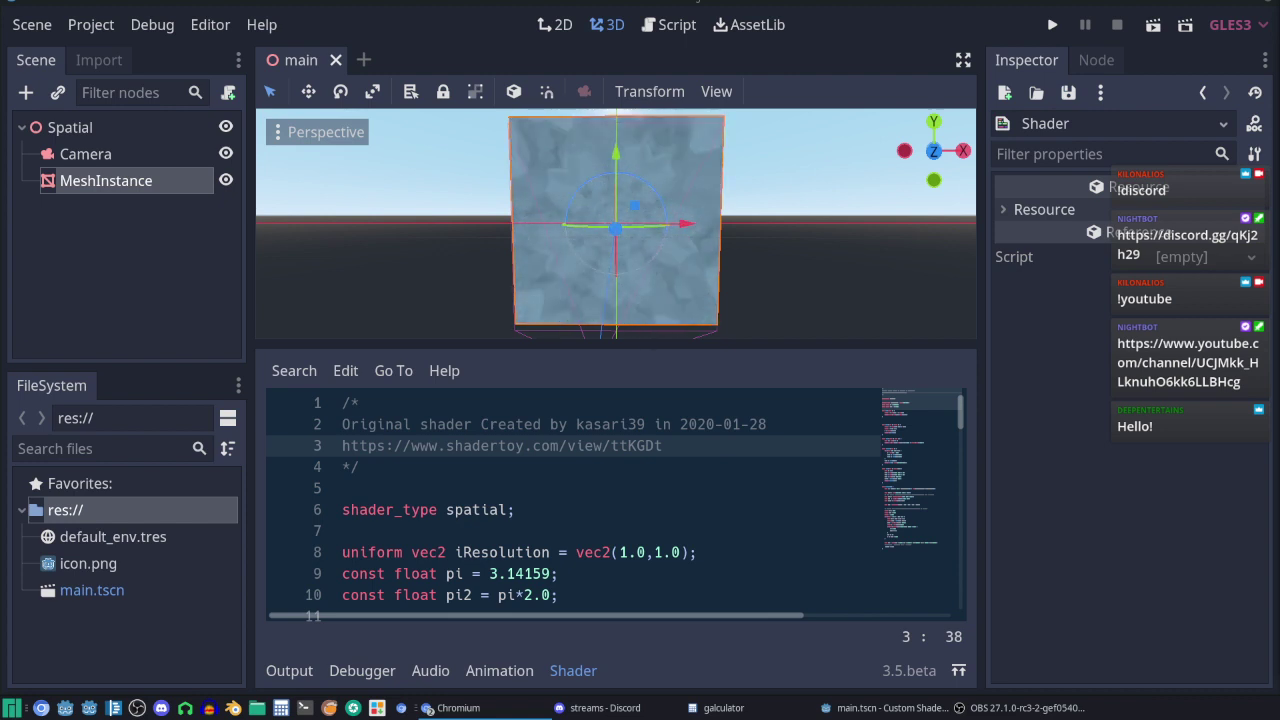
{"action": "scroll", "coordinate": [723, 551], "scroll_direction": "down", "scroll_amount": 3}
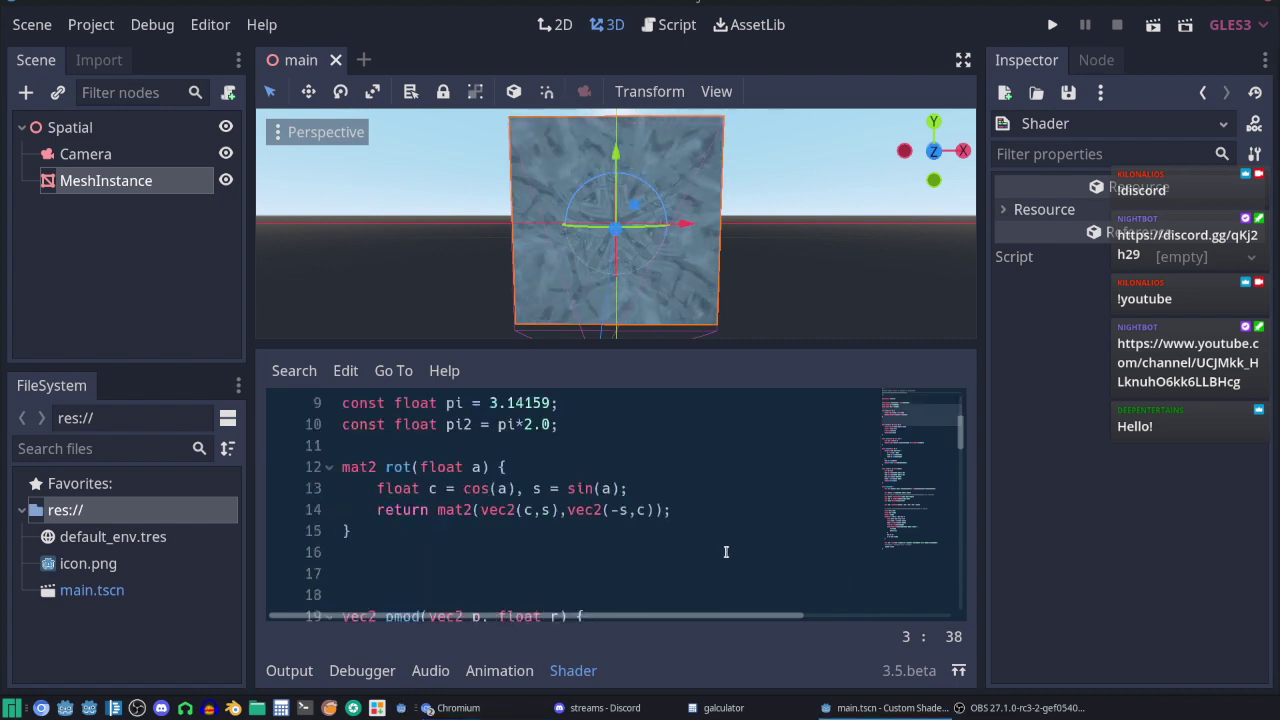
{"action": "scroll", "coordinate": [720, 557], "scroll_direction": "up", "scroll_amount": 1}
{"action": "scroll", "coordinate": [719, 557], "scroll_direction": "down", "scroll_amount": 1}
{"action": "scroll", "coordinate": [718, 557], "scroll_direction": "up", "scroll_amount": 1}
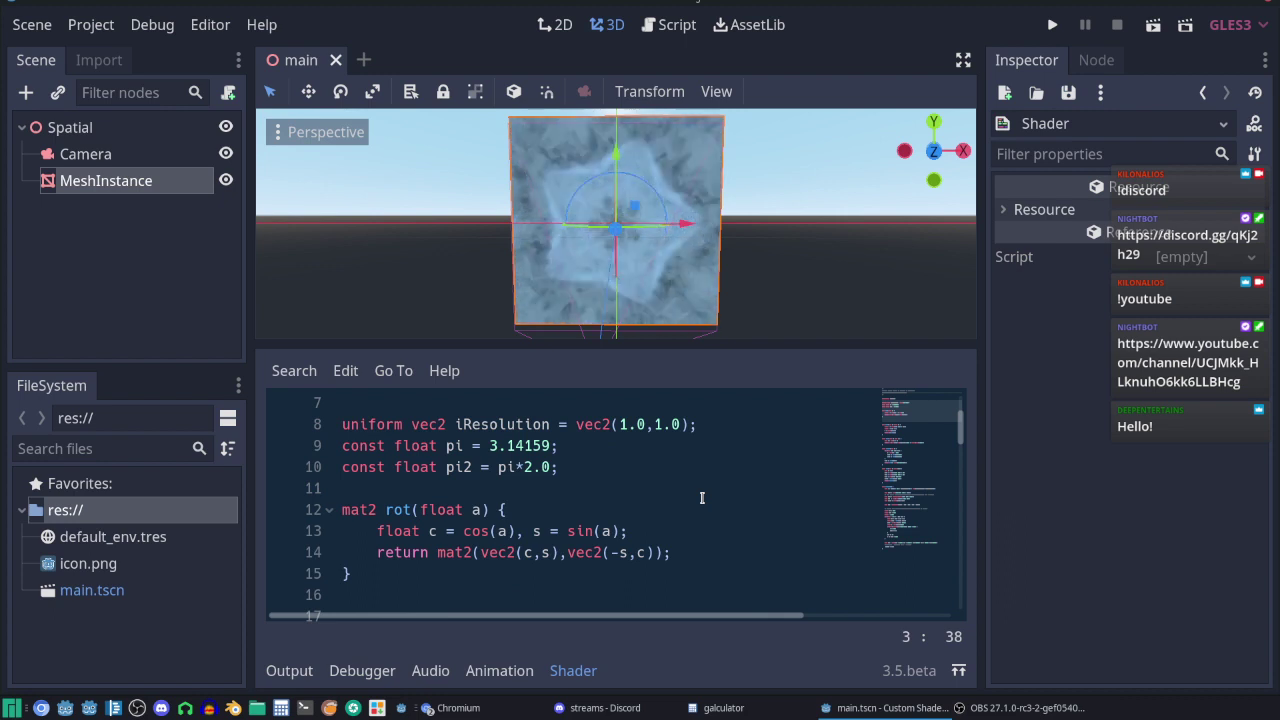
{"action": "scroll", "coordinate": [702, 497], "scroll_direction": "down", "scroll_amount": 1}
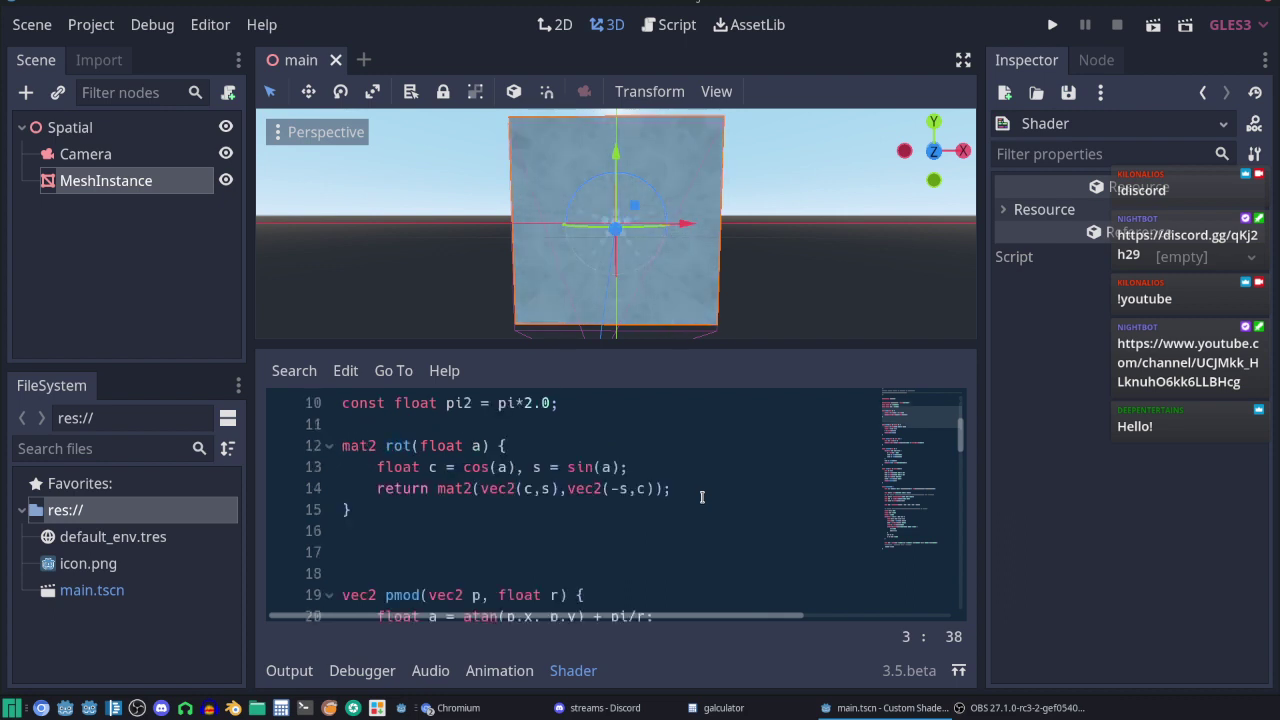
{"action": "scroll", "coordinate": [702, 497], "scroll_direction": "down", "scroll_amount": 1}
{"action": "scroll", "coordinate": [702, 497], "scroll_direction": "up", "scroll_amount": 1}
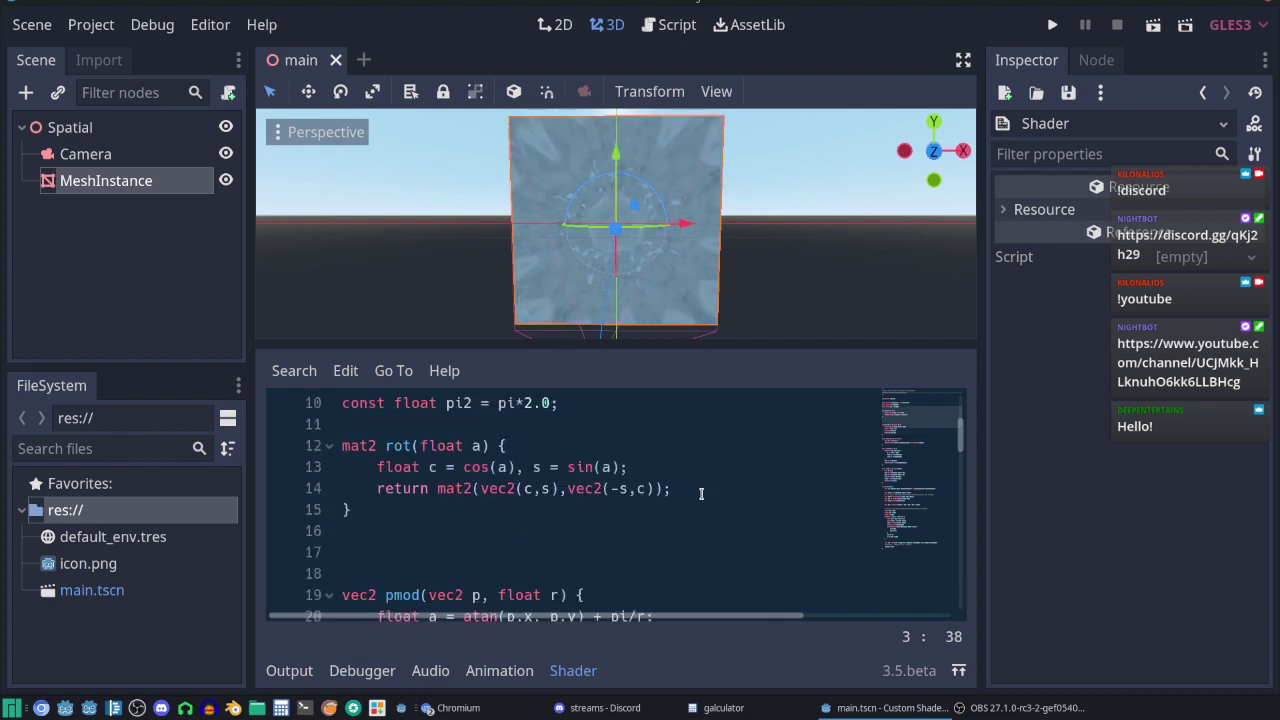
{"action": "scroll", "coordinate": [701, 493], "scroll_direction": "down", "scroll_amount": 1}
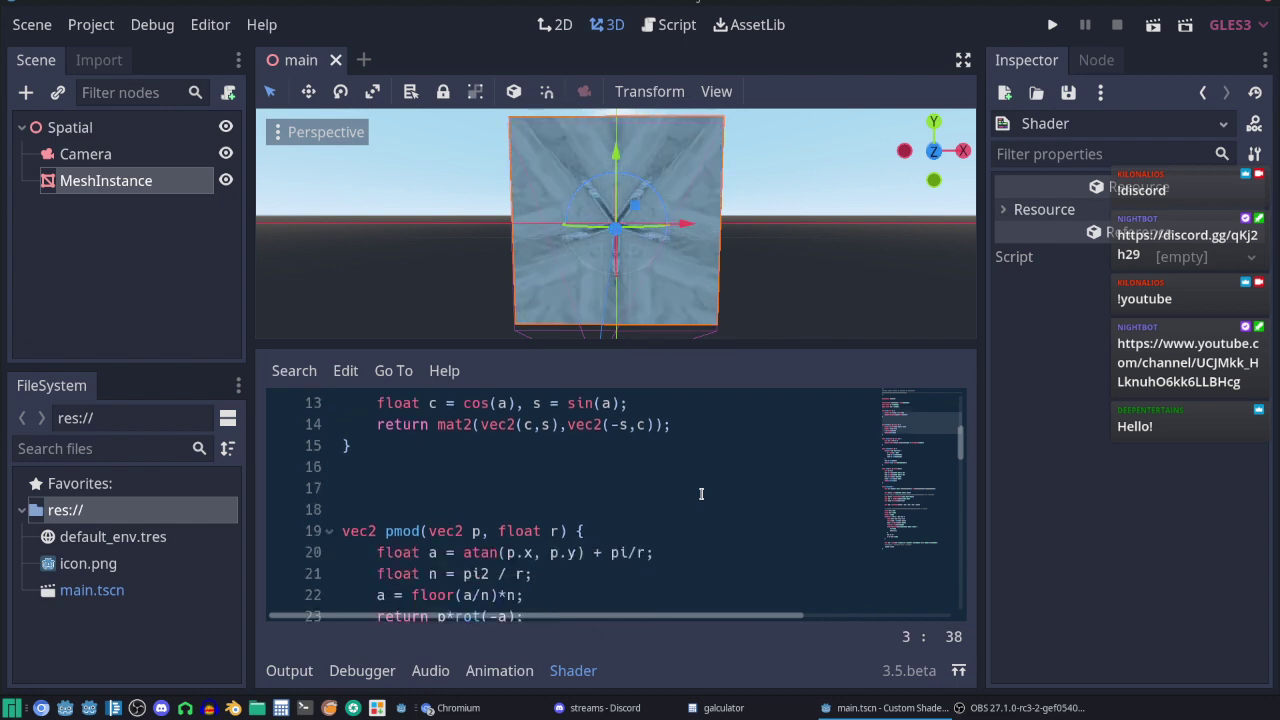
{"action": "scroll", "coordinate": [701, 493], "scroll_direction": "down", "scroll_amount": 1}
{"action": "scroll", "coordinate": [701, 493], "scroll_direction": "down", "scroll_amount": 1}
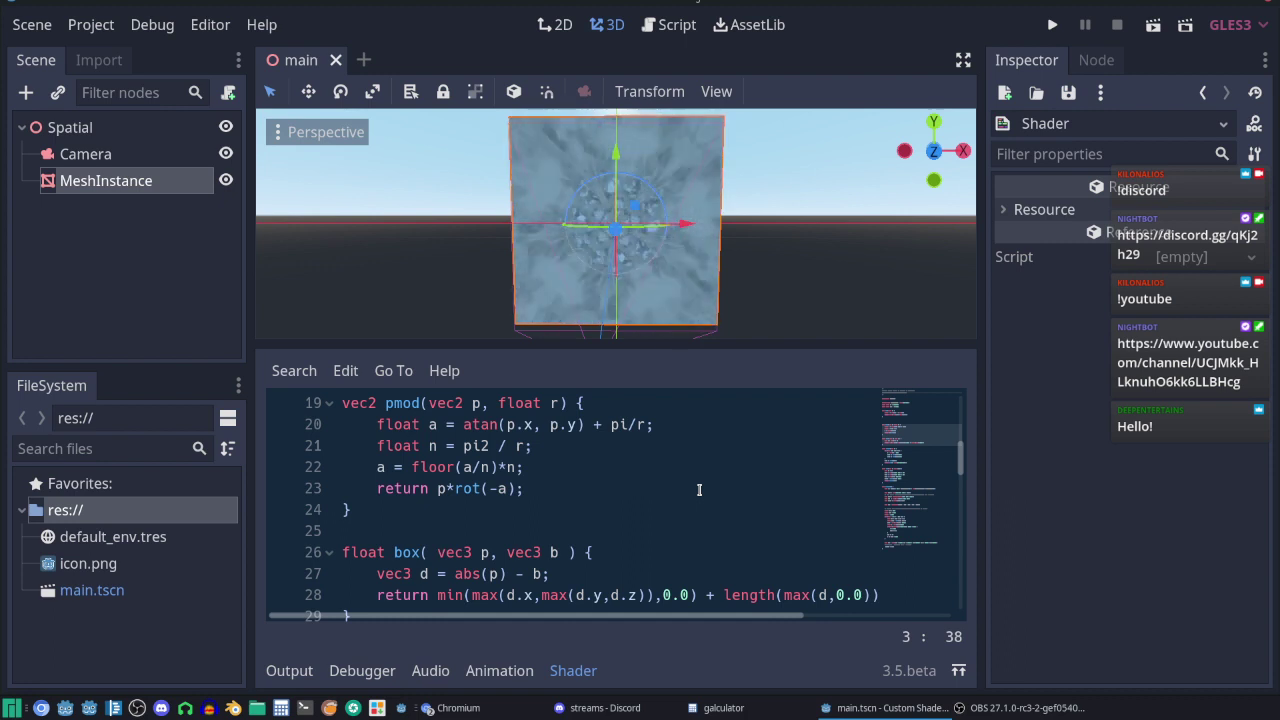
{"action": "scroll", "coordinate": [553, 483], "scroll_direction": "down", "scroll_amount": 1}
{"action": "scroll", "coordinate": [515, 502], "scroll_direction": "down", "scroll_amount": 1}
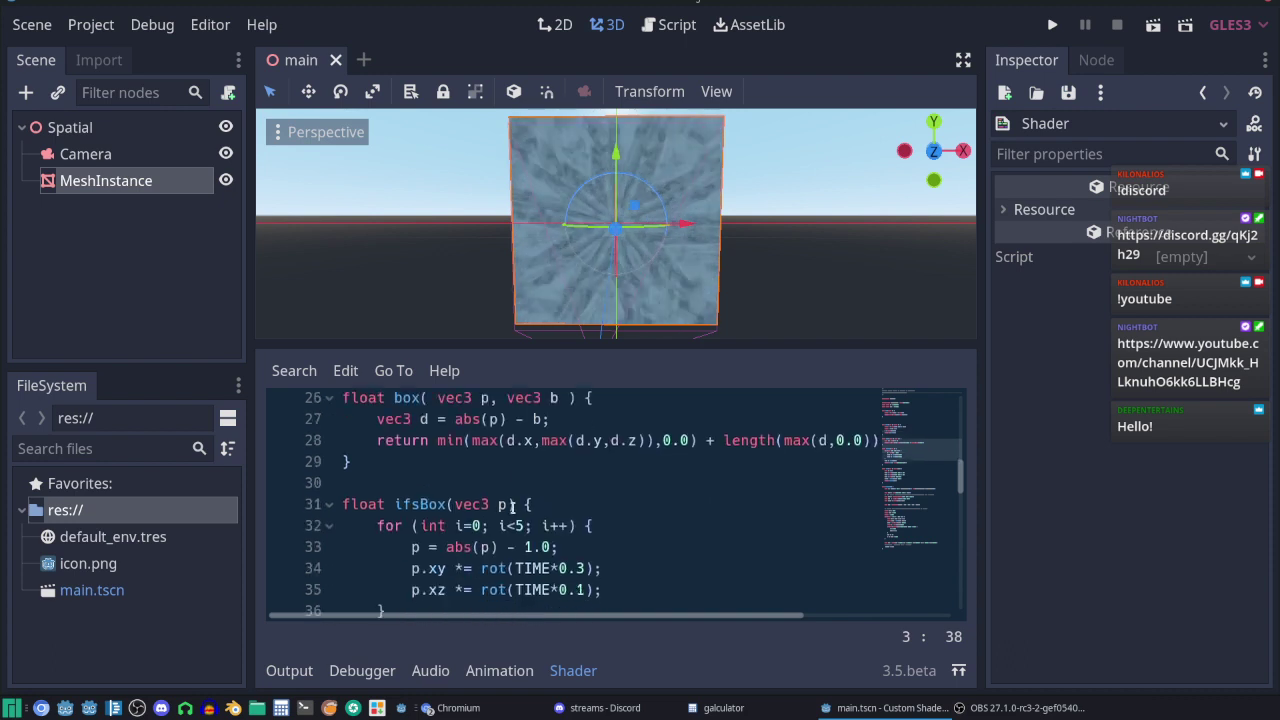
{"action": "scroll", "coordinate": [663, 487], "scroll_direction": "up", "scroll_amount": 1}
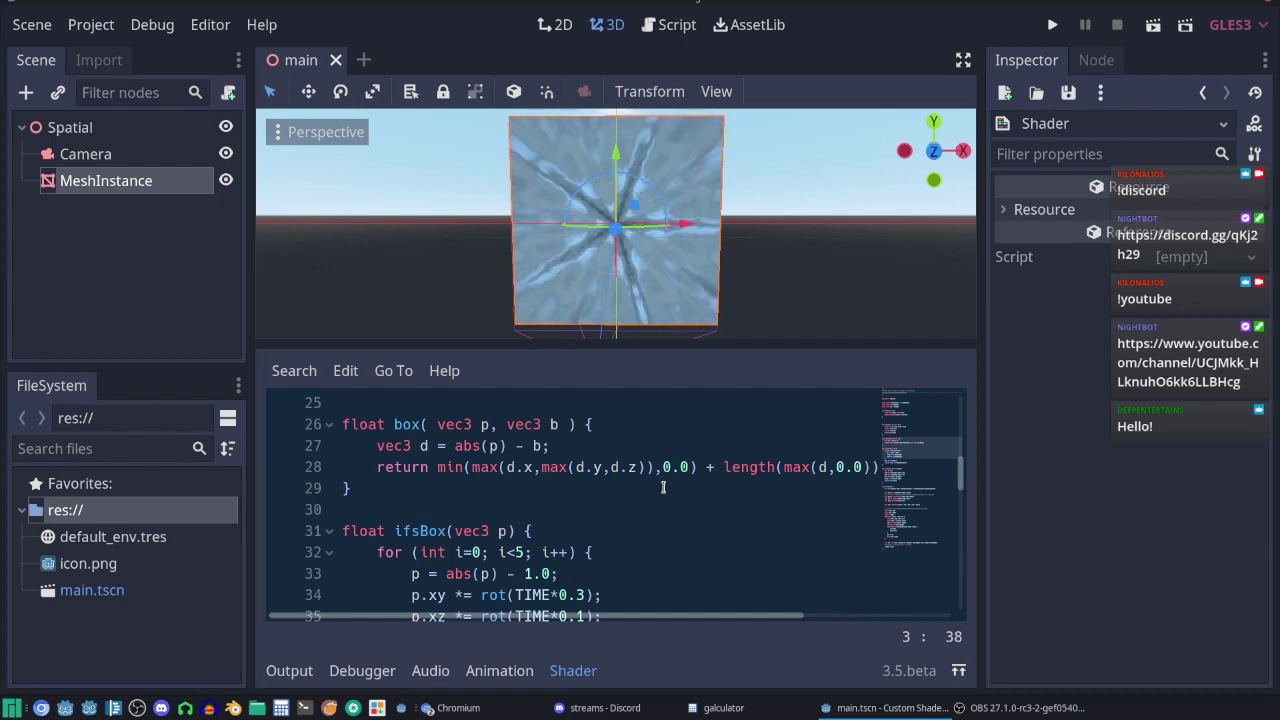
{"action": "scroll", "coordinate": [662, 487], "scroll_direction": "down", "scroll_amount": 1}
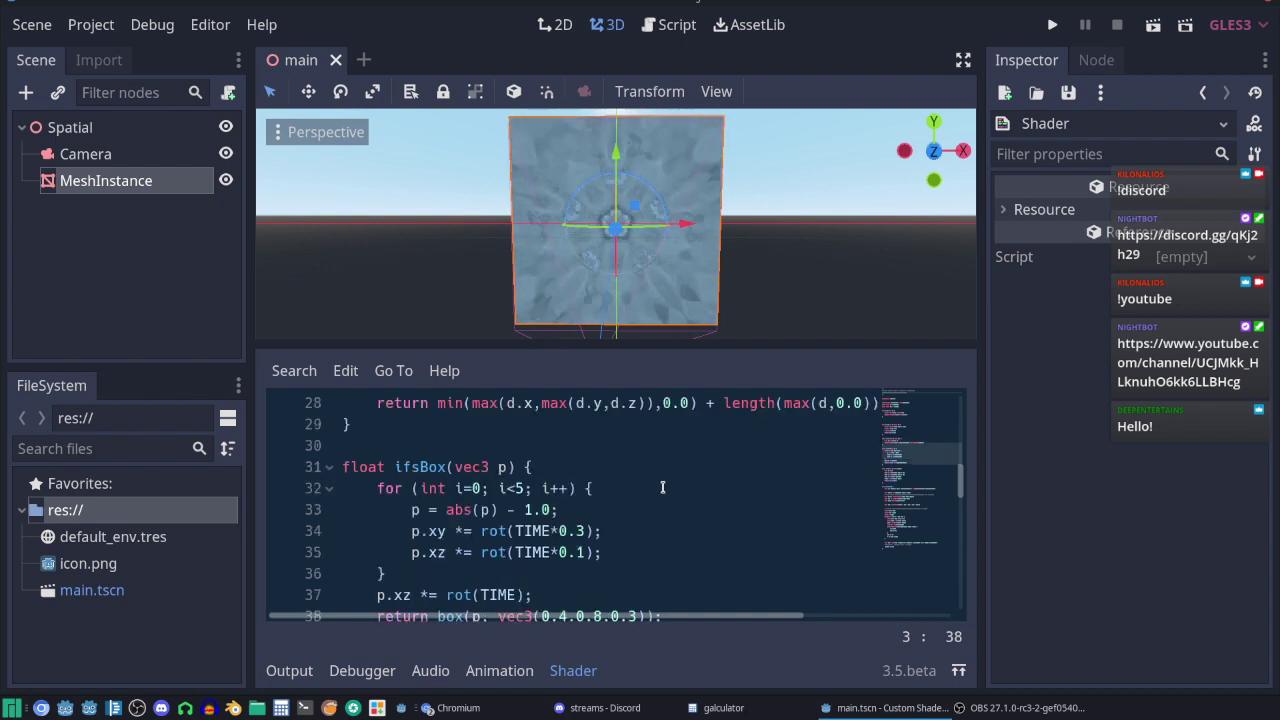
{"action": "scroll", "coordinate": [662, 488], "scroll_direction": "down", "scroll_amount": 1}
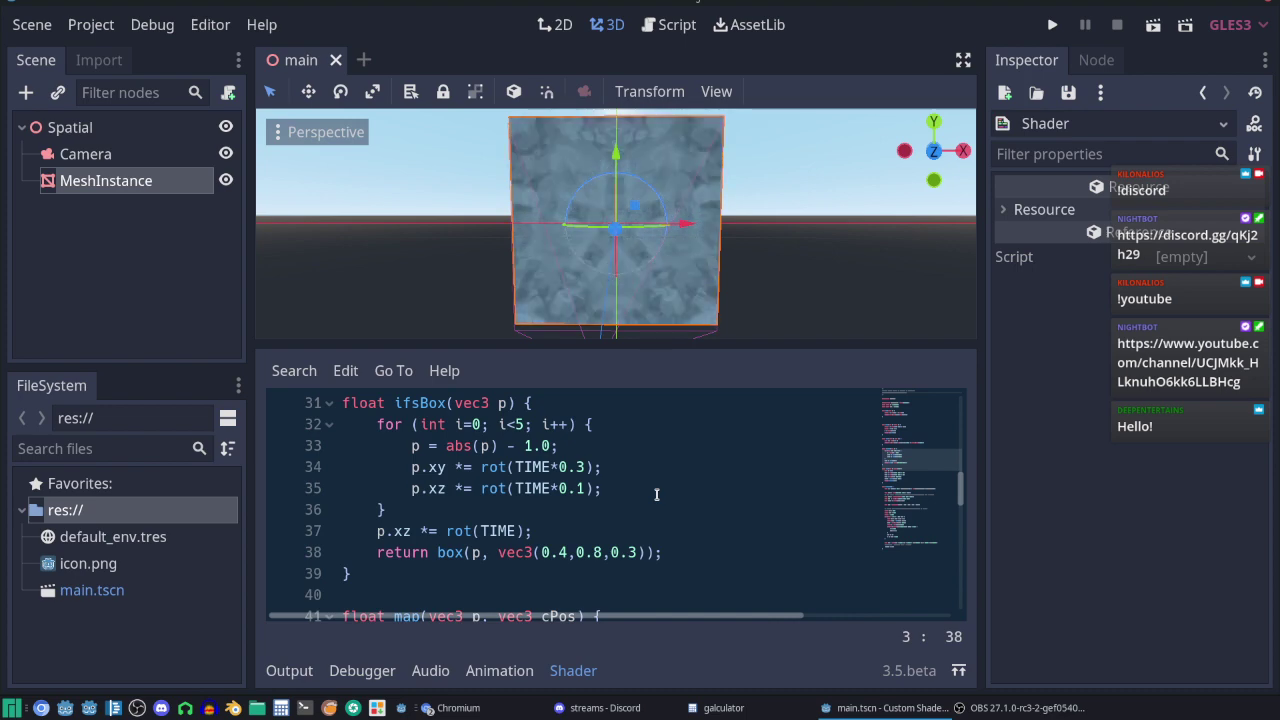
{"action": "scroll", "coordinate": [652, 499], "scroll_direction": "up", "scroll_amount": 3}
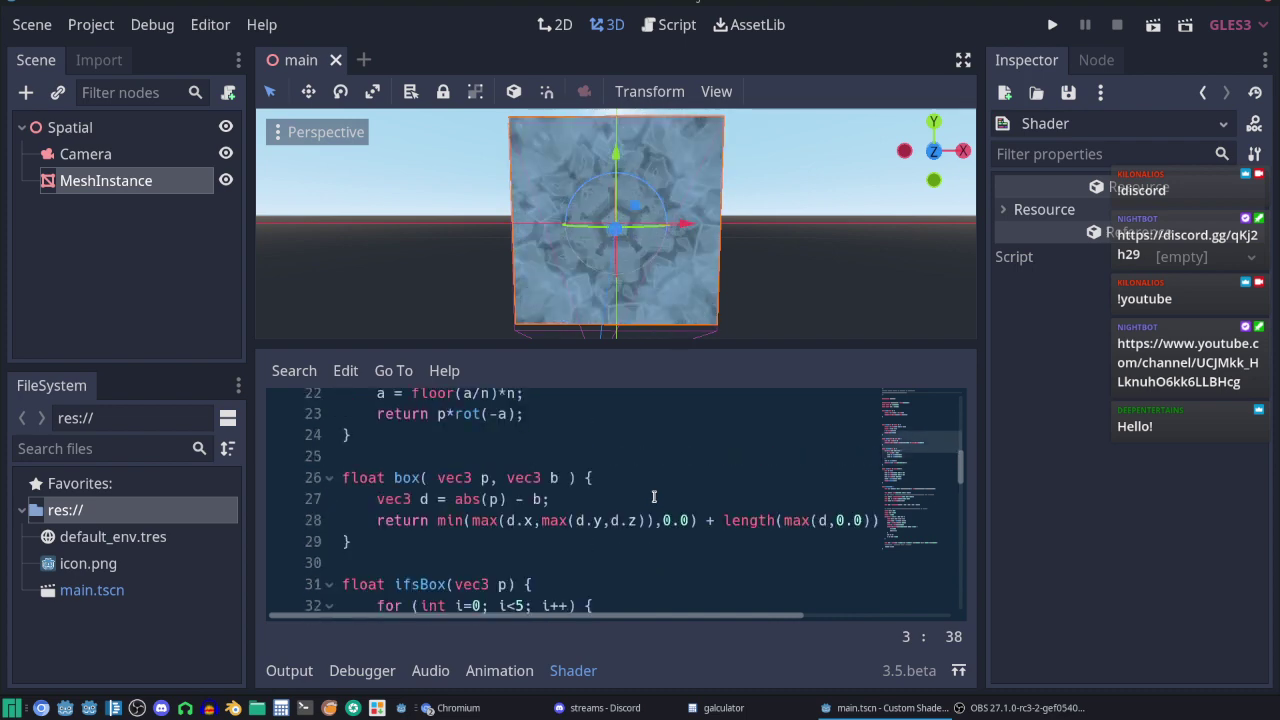
{"action": "scroll", "coordinate": [651, 500], "scroll_direction": "up", "scroll_amount": 4}
{"action": "scroll", "coordinate": [650, 500], "scroll_direction": "up", "scroll_amount": 3}
{"action": "scroll", "coordinate": [645, 502], "scroll_direction": "down", "scroll_amount": 2}
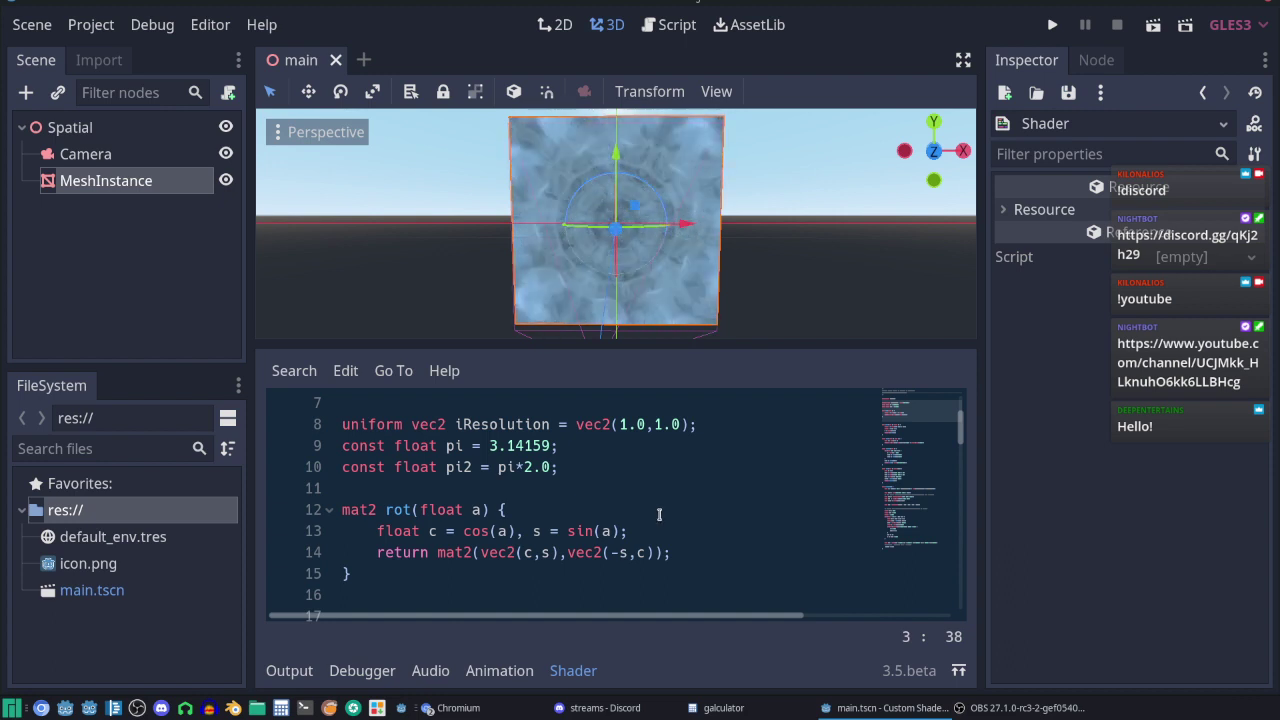
{"action": "scroll", "coordinate": [659, 514], "scroll_direction": "down", "scroll_amount": 1}
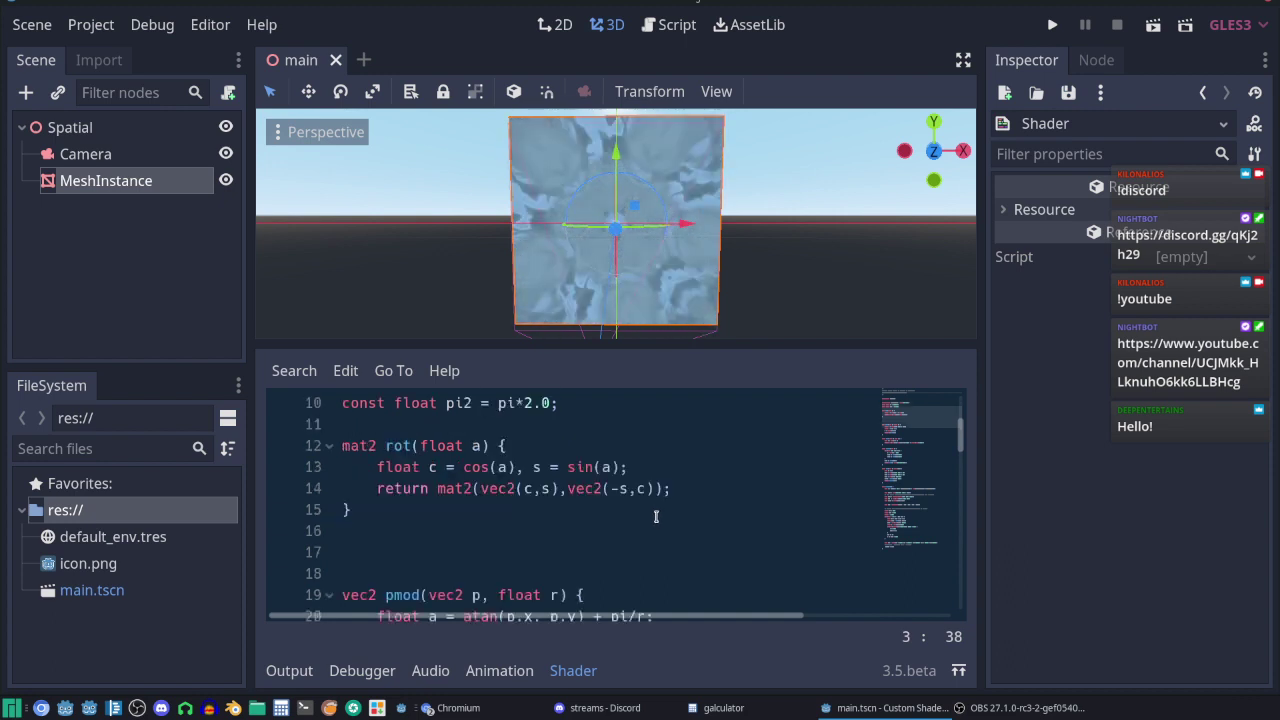
{"action": "scroll", "coordinate": [730, 541], "scroll_direction": "down", "scroll_amount": 2}
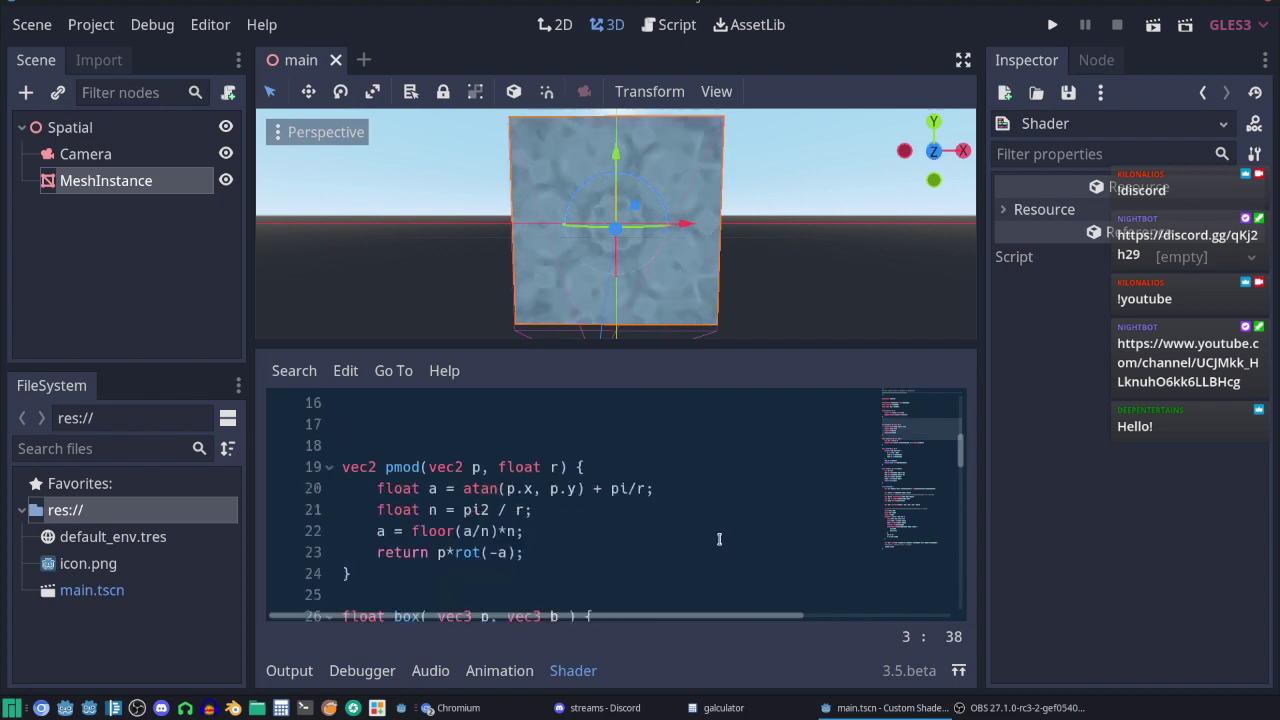
{"action": "scroll", "coordinate": [720, 537], "scroll_direction": "up", "scroll_amount": 3}
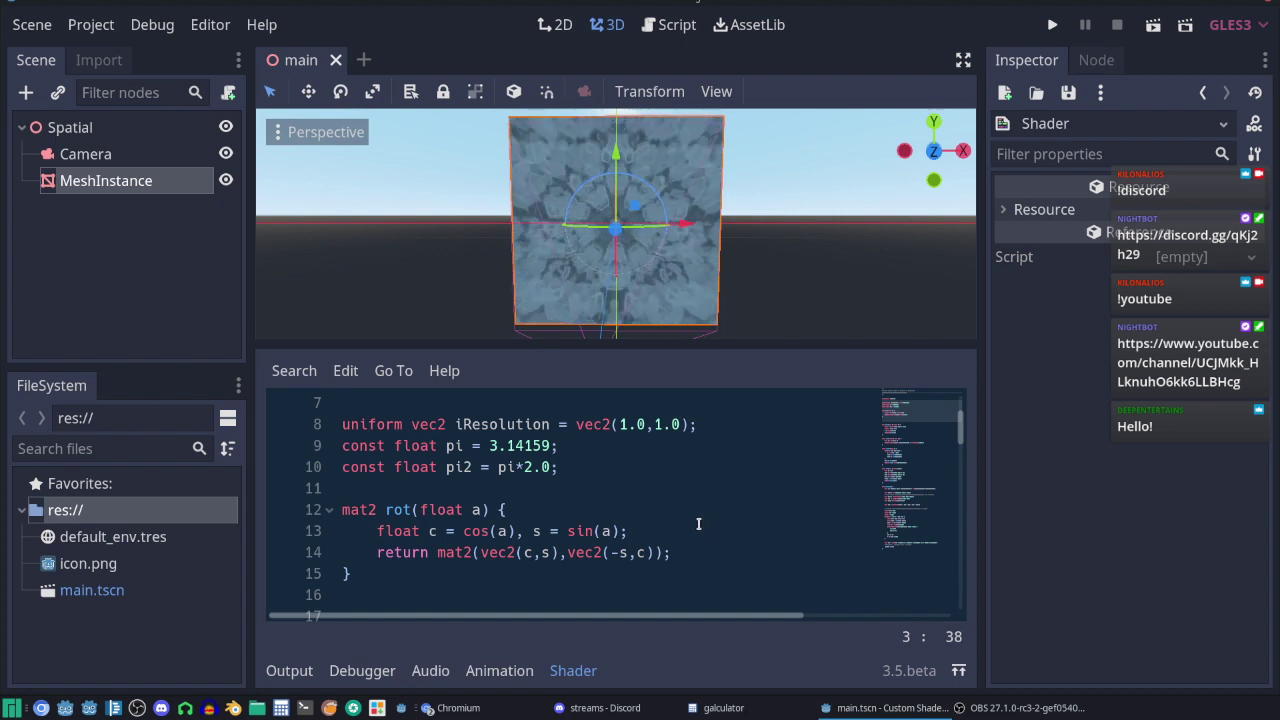
{"action": "scroll", "coordinate": [695, 518], "scroll_direction": "down", "scroll_amount": 1}
{"action": "scroll", "coordinate": [695, 518], "scroll_direction": "down", "scroll_amount": 1}
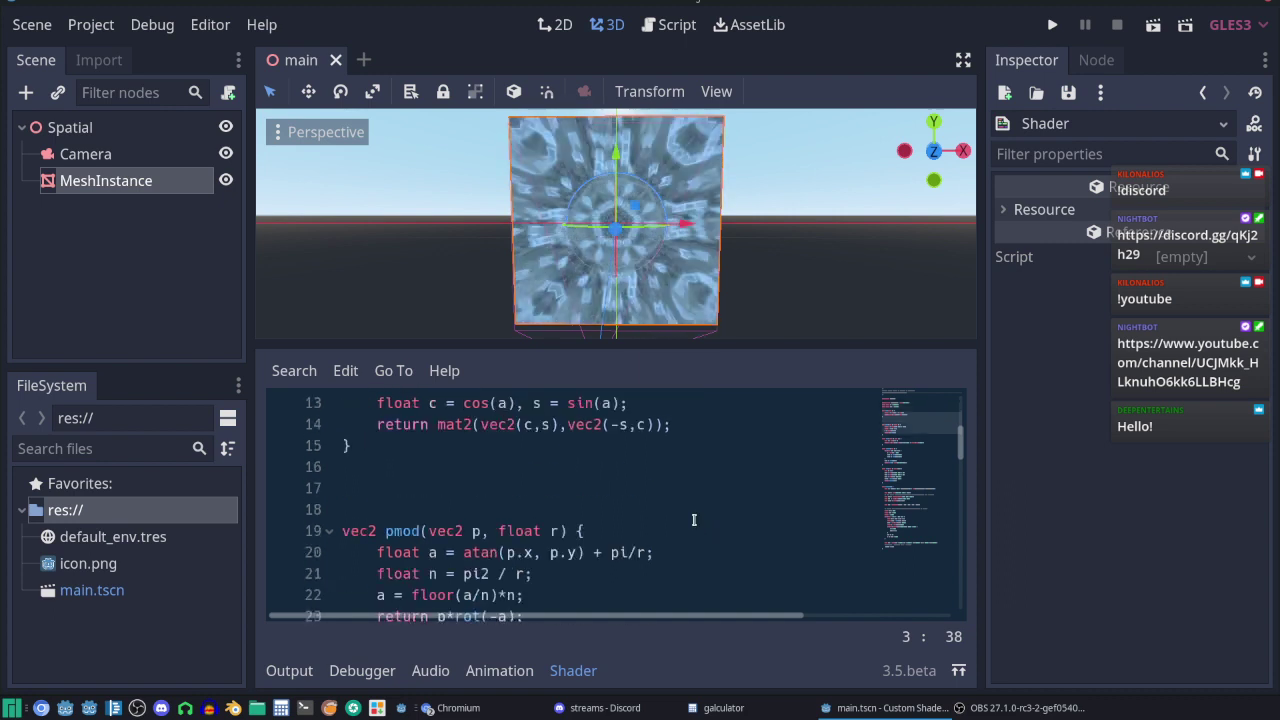
{"action": "scroll", "coordinate": [694, 519], "scroll_direction": "down", "scroll_amount": 1}
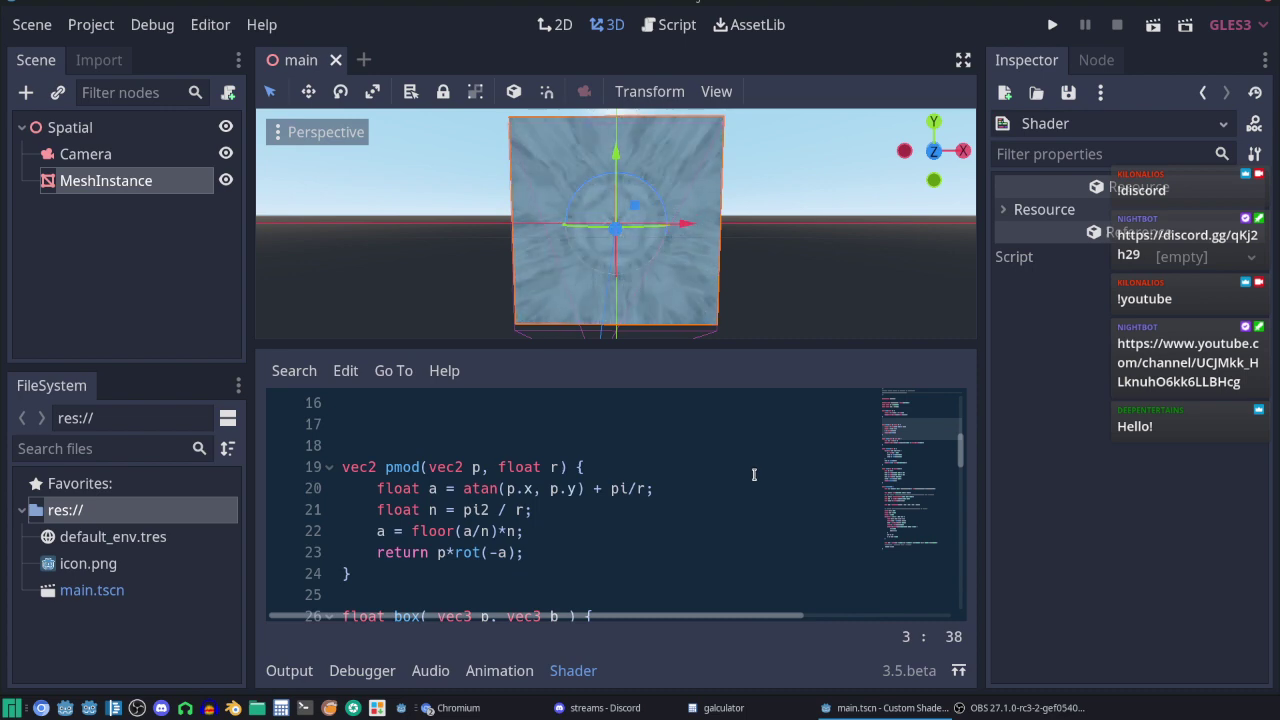
{"action": "key", "text": "ctrl+z"}
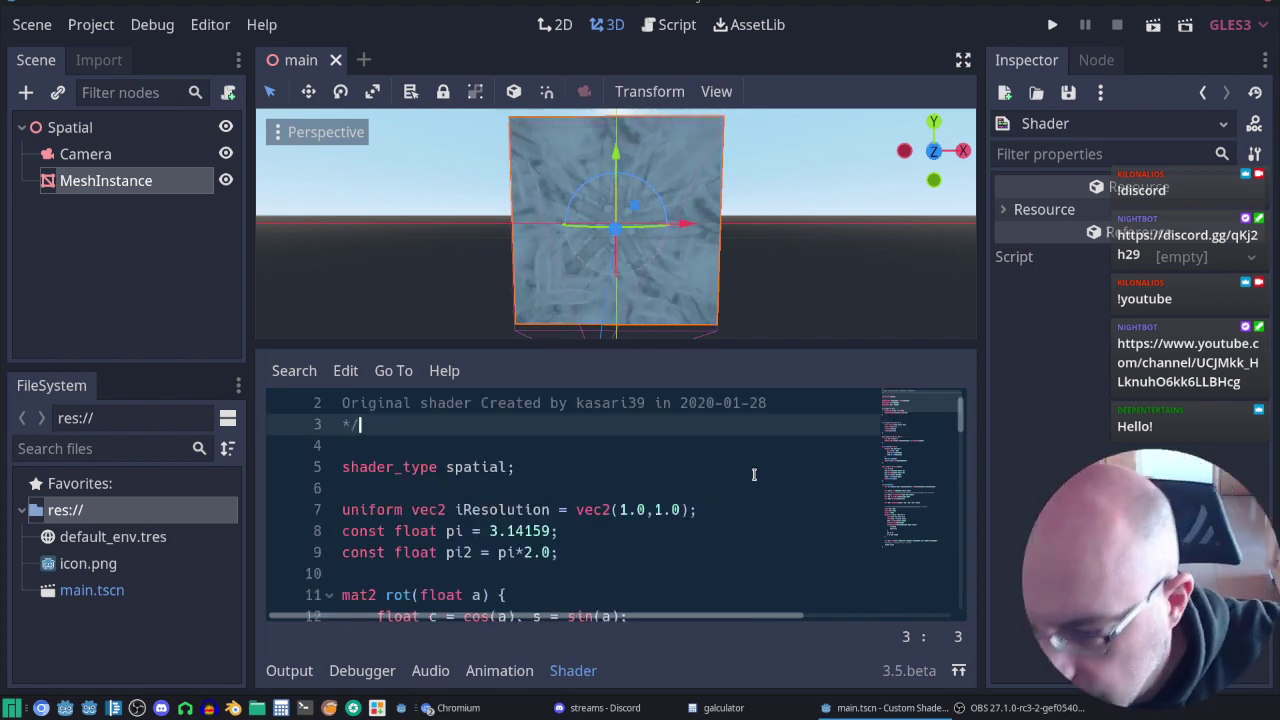
{"action": "scroll", "coordinate": [703, 515], "scroll_direction": "down", "scroll_amount": 1}
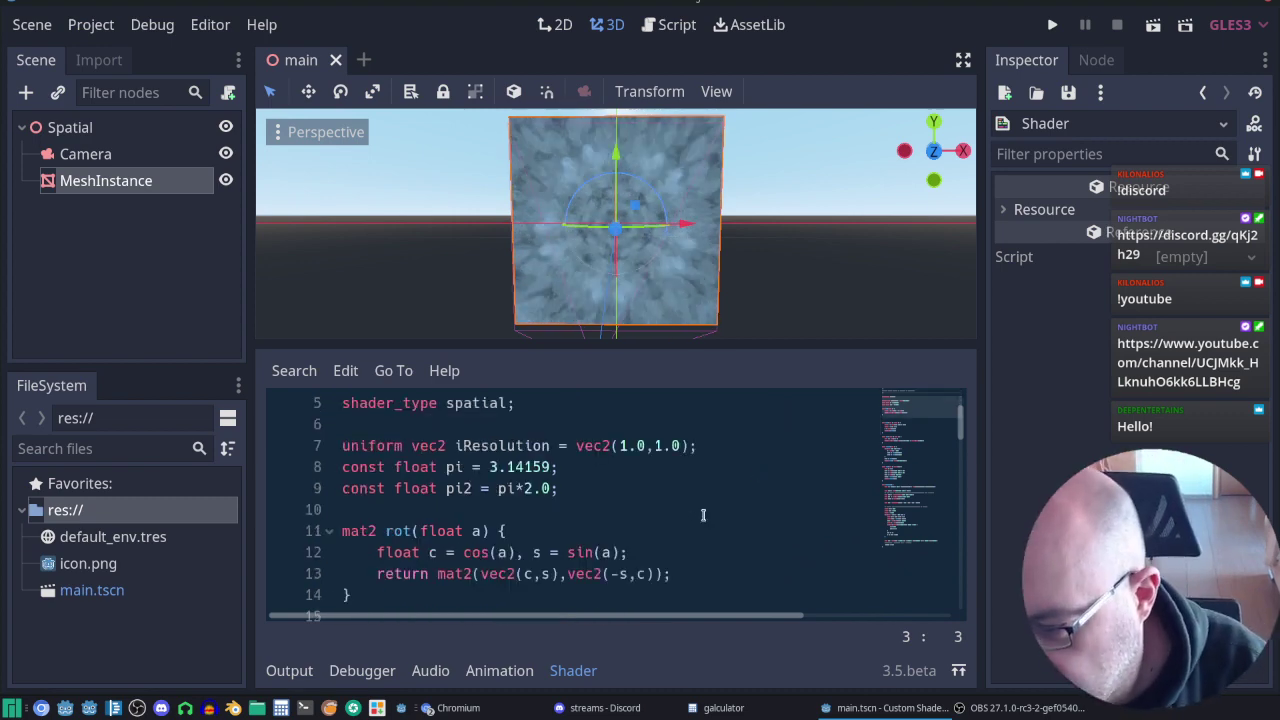
{"action": "scroll", "coordinate": [703, 515], "scroll_direction": "down", "scroll_amount": 1}
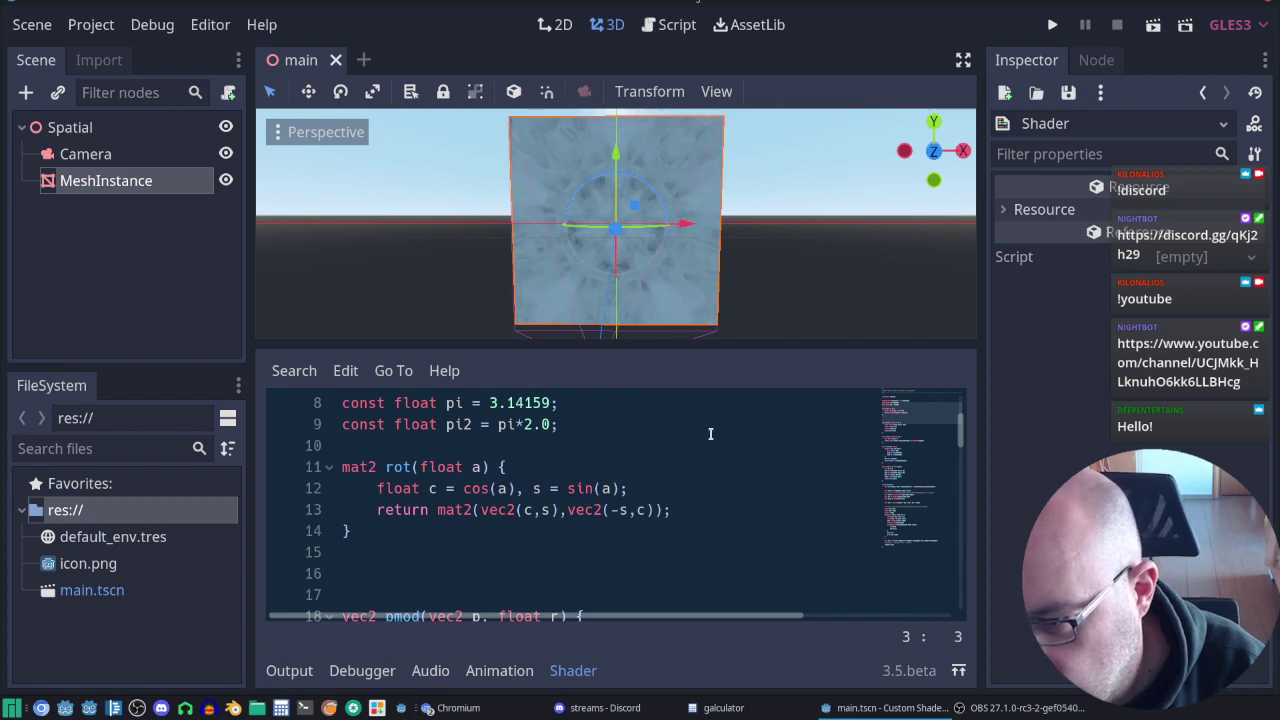
{"action": "scroll", "coordinate": [710, 433], "scroll_direction": "down", "scroll_amount": 1}
{"action": "scroll", "coordinate": [712, 436], "scroll_direction": "down", "scroll_amount": 4}
{"action": "scroll", "coordinate": [719, 445], "scroll_direction": "up", "scroll_amount": 2}
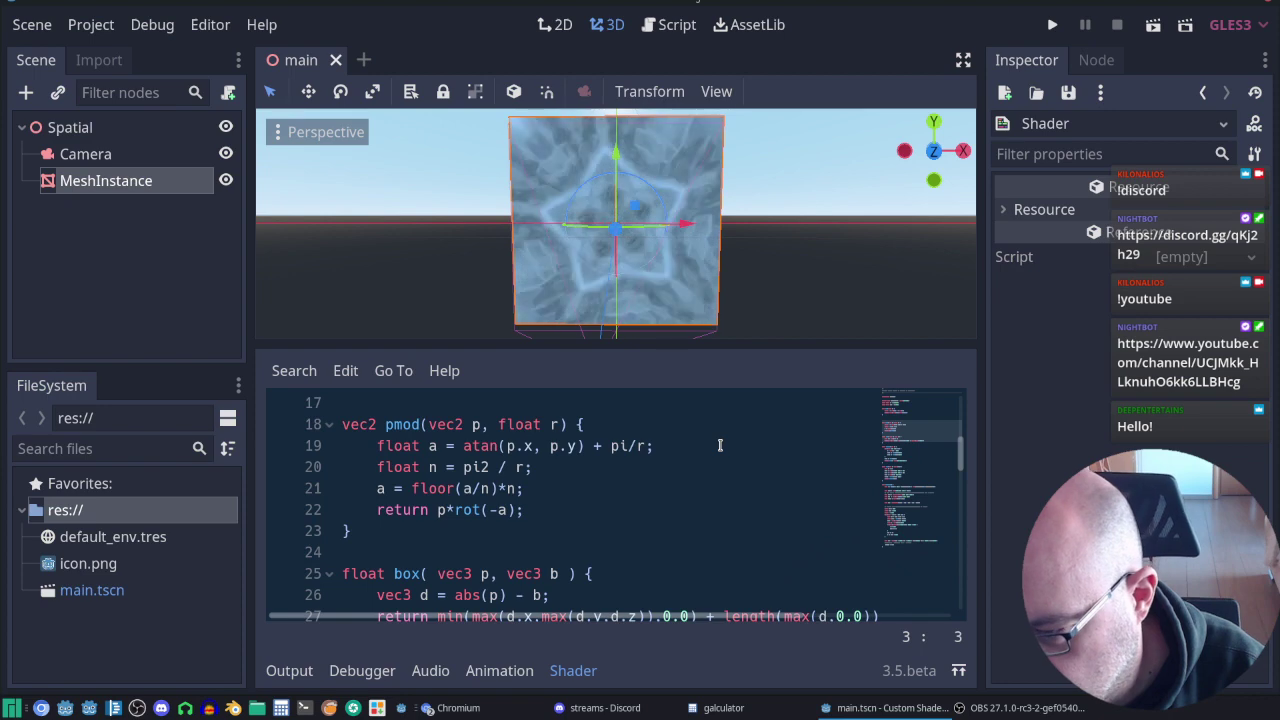
{"action": "scroll", "coordinate": [719, 445], "scroll_direction": "down", "scroll_amount": 3}
{"action": "scroll", "coordinate": [719, 445], "scroll_direction": "down", "scroll_amount": 2}
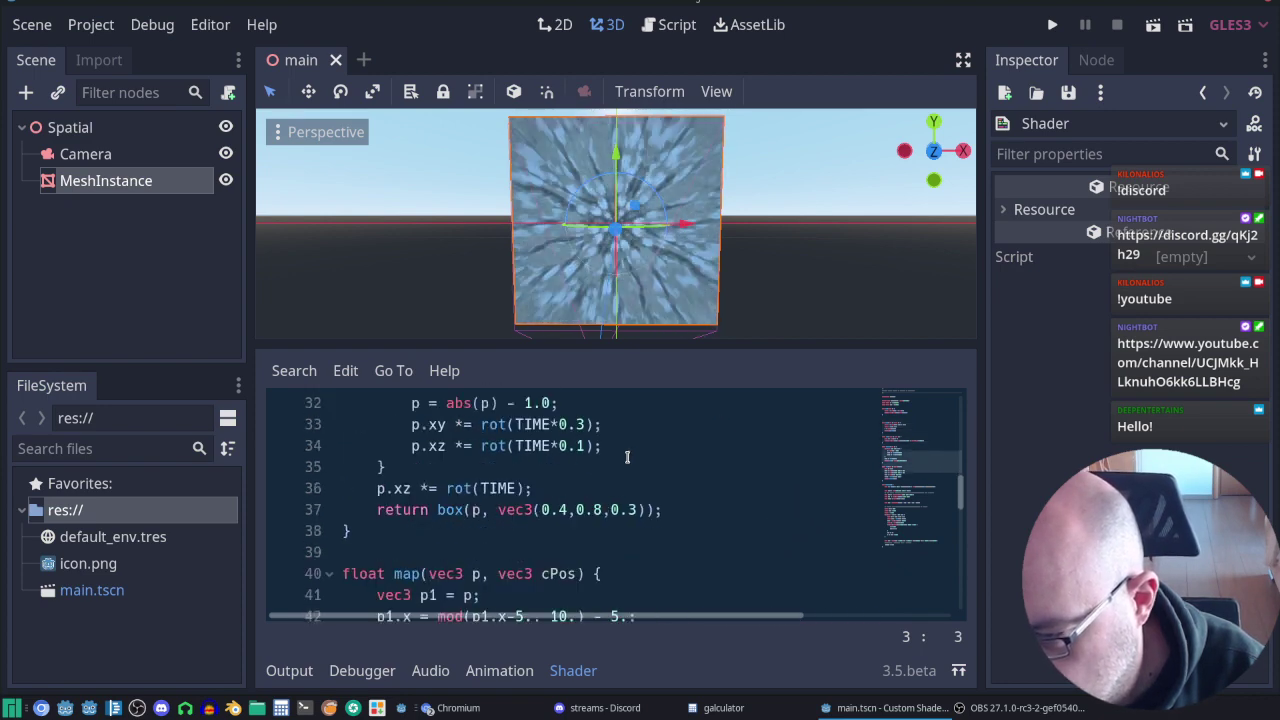
{"action": "scroll", "coordinate": [579, 484], "scroll_direction": "up", "scroll_amount": 1}
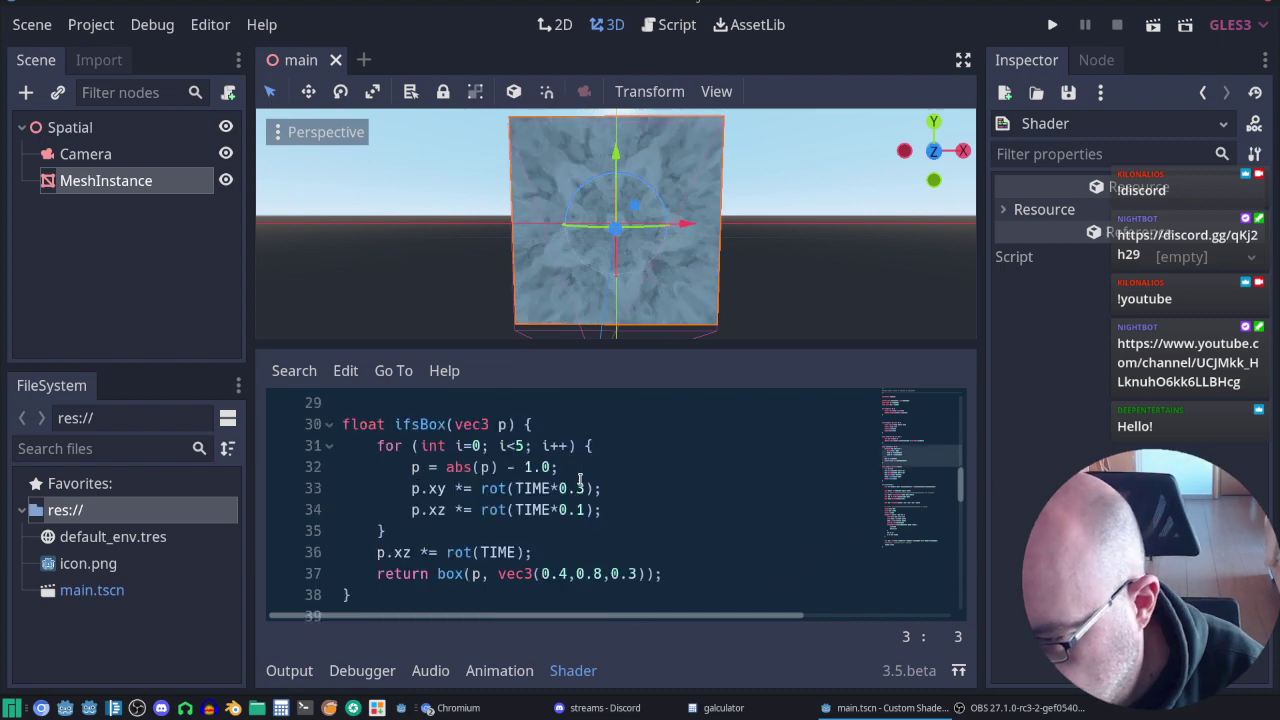
{"action": "scroll", "coordinate": [579, 484], "scroll_direction": "up", "scroll_amount": 1}
{"action": "scroll", "coordinate": [579, 484], "scroll_direction": "up", "scroll_amount": 1}
{"action": "scroll", "coordinate": [579, 484], "scroll_direction": "down", "scroll_amount": 2}
{"action": "scroll", "coordinate": [579, 482], "scroll_direction": "down", "scroll_amount": 1}
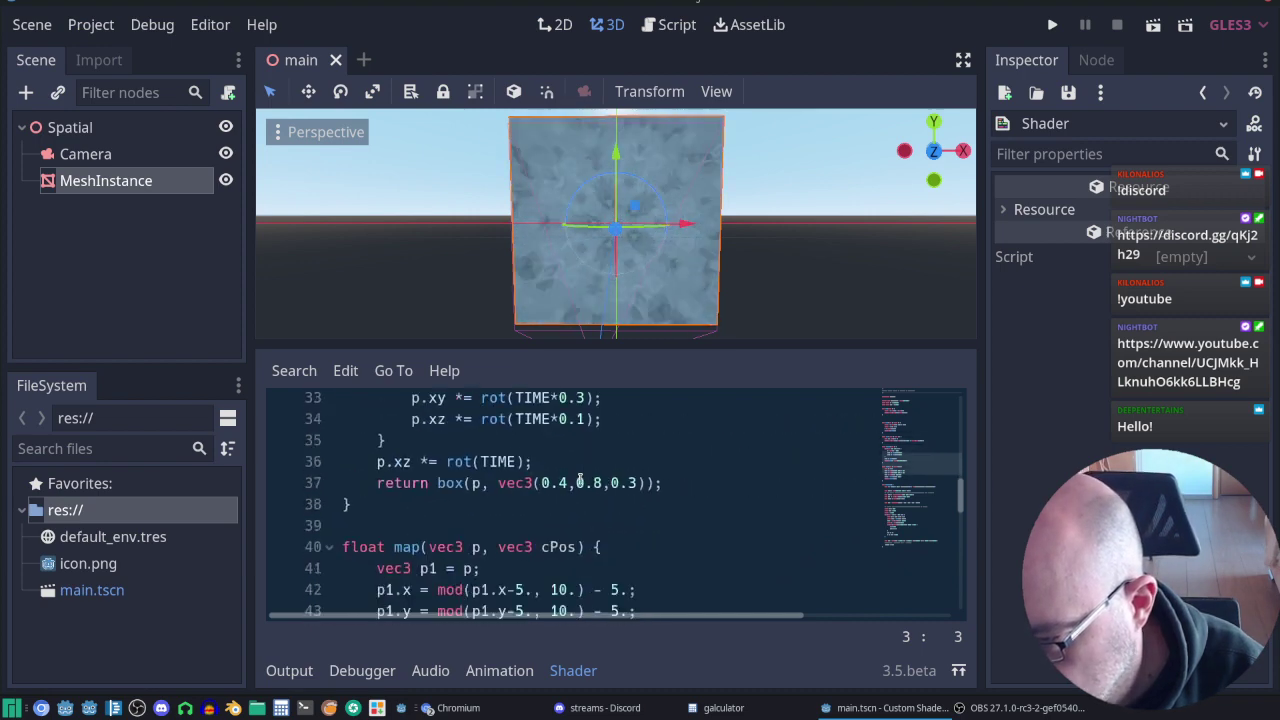
{"action": "scroll", "coordinate": [579, 482], "scroll_direction": "down", "scroll_amount": 1}
{"action": "scroll", "coordinate": [579, 482], "scroll_direction": "down", "scroll_amount": 1}
{"action": "scroll", "coordinate": [579, 482], "scroll_direction": "down", "scroll_amount": 3}
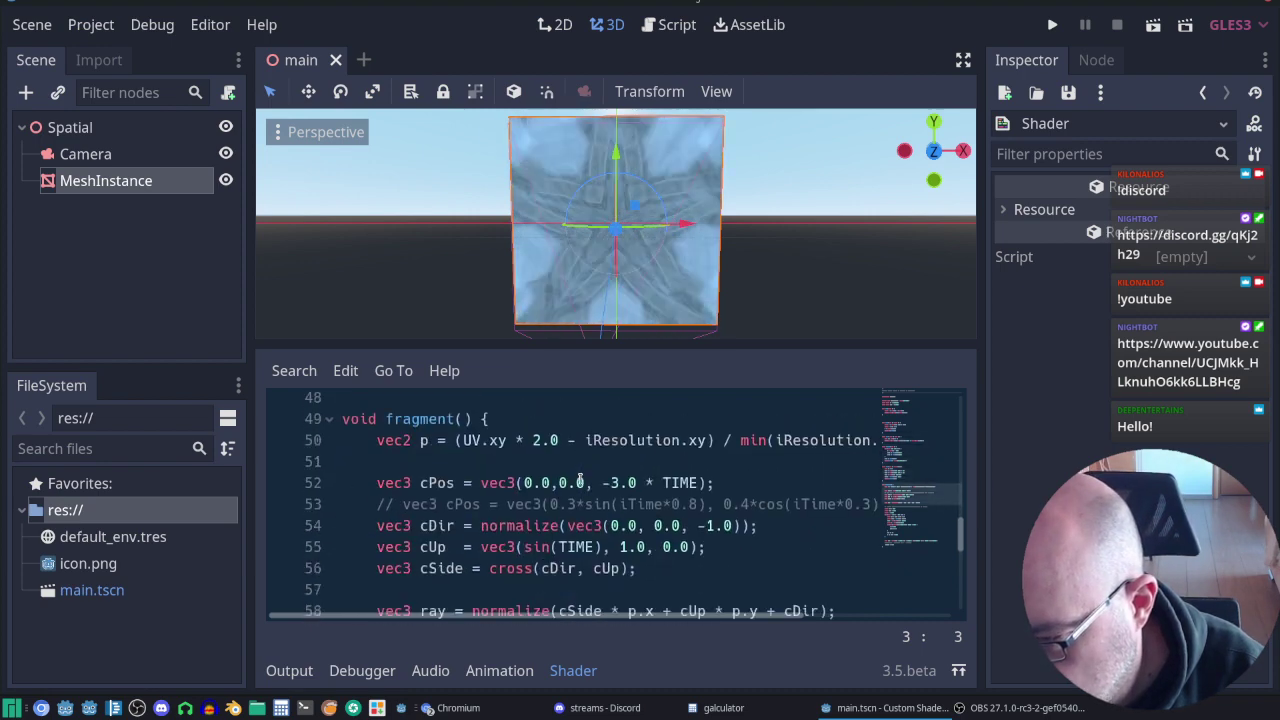
{"action": "scroll", "coordinate": [579, 484], "scroll_direction": "down", "scroll_amount": 2}
{"action": "scroll", "coordinate": [579, 482], "scroll_direction": "up", "scroll_amount": 1}
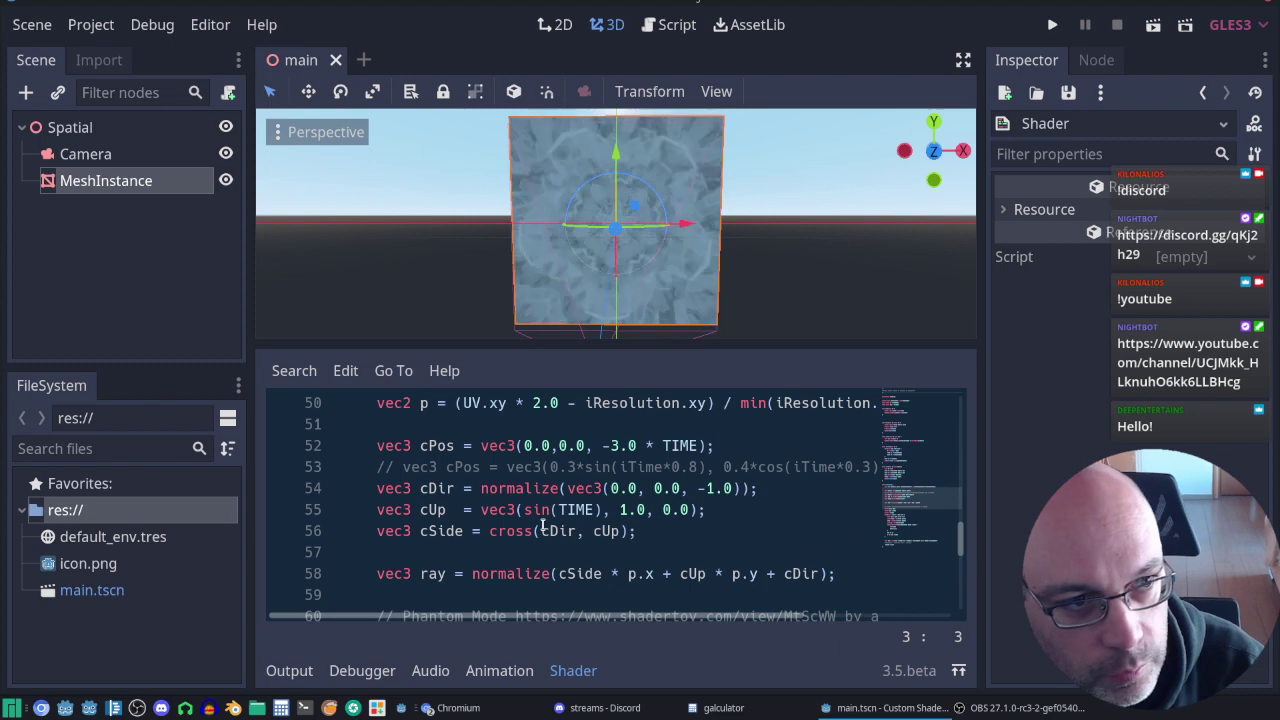
{"action": "scroll", "coordinate": [674, 531], "scroll_direction": "down", "scroll_amount": 1}
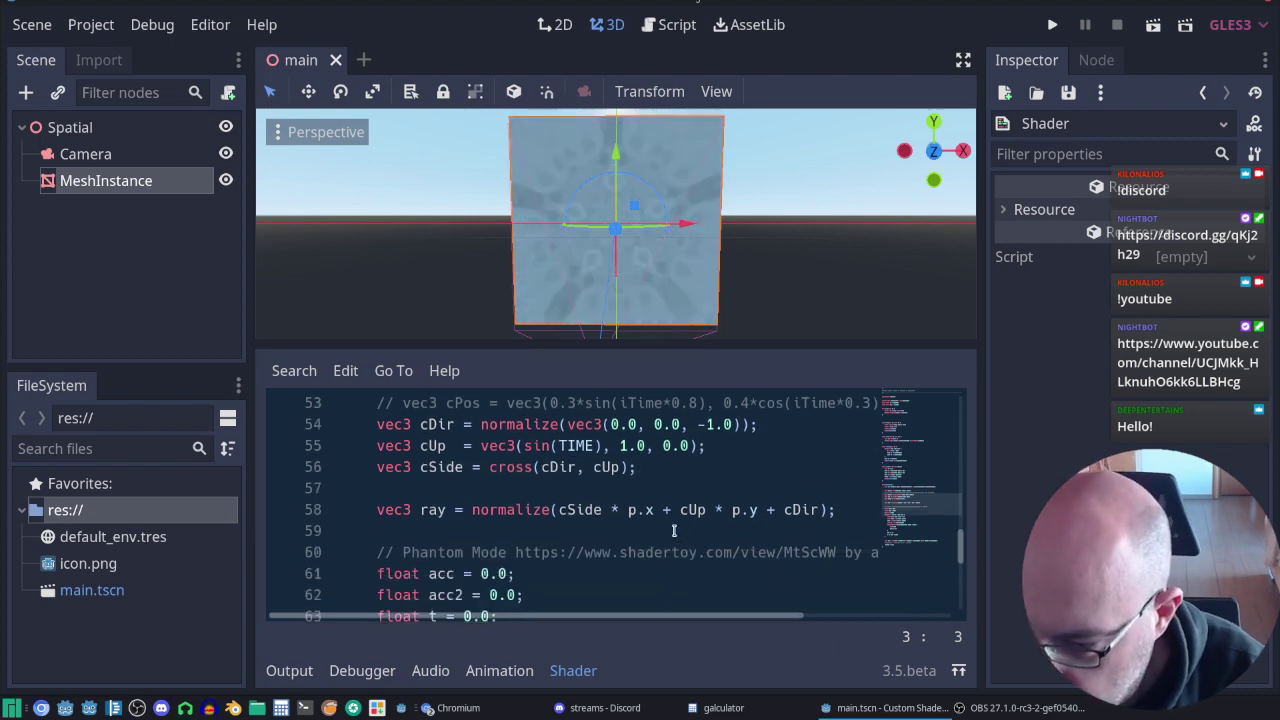
{"action": "scroll", "coordinate": [671, 531], "scroll_direction": "down", "scroll_amount": 2}
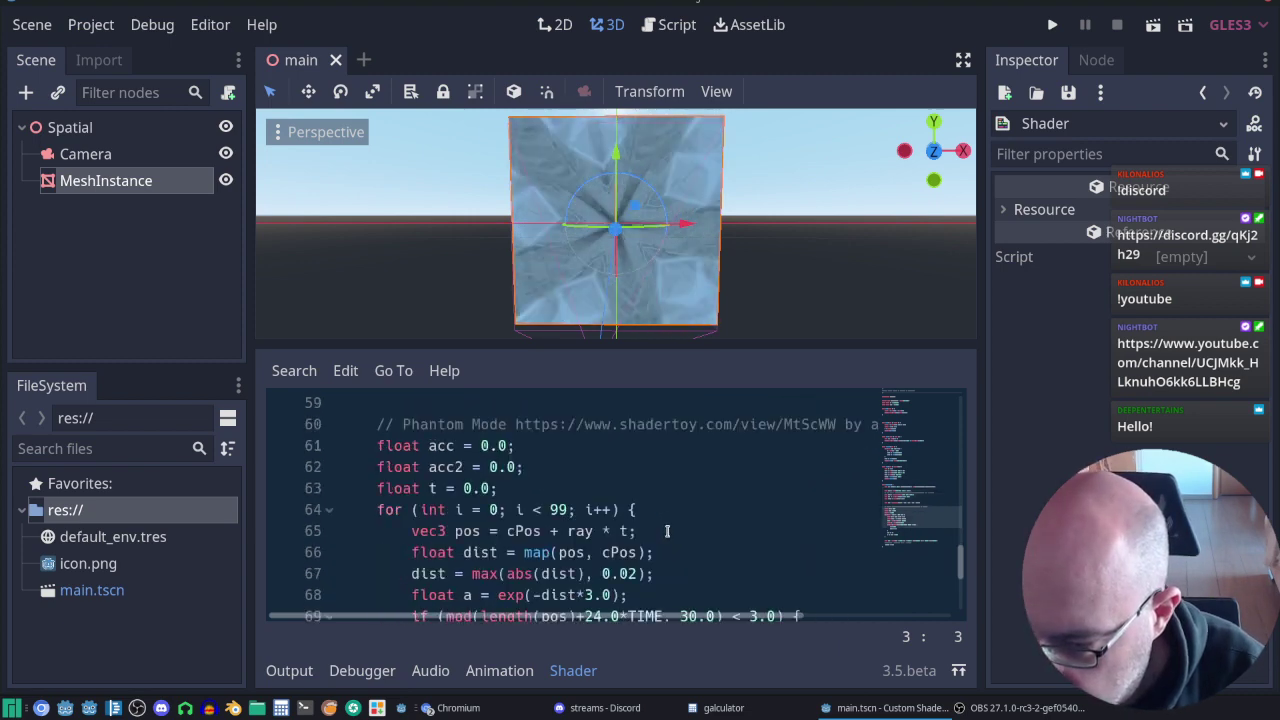
{"action": "scroll", "coordinate": [667, 531], "scroll_direction": "down", "scroll_amount": 1}
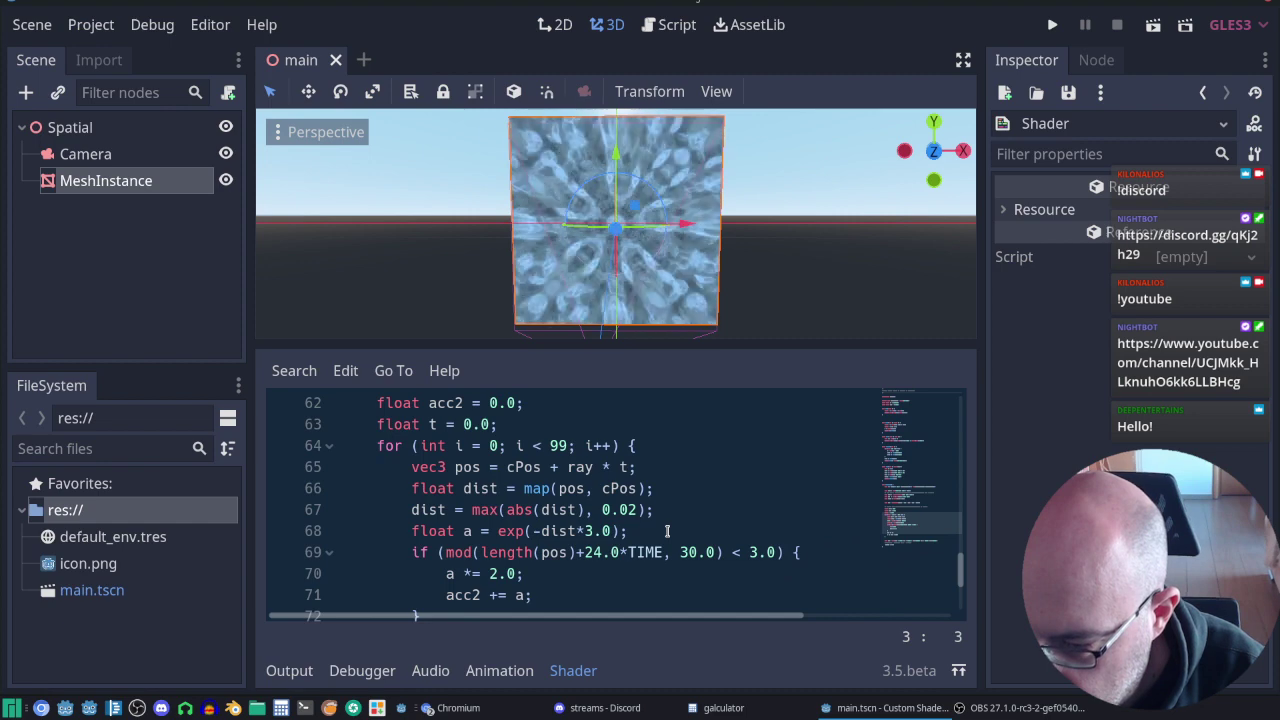
{"action": "scroll", "coordinate": [667, 531], "scroll_direction": "down", "scroll_amount": 2}
{"action": "scroll", "coordinate": [667, 531], "scroll_direction": "down", "scroll_amount": 1}
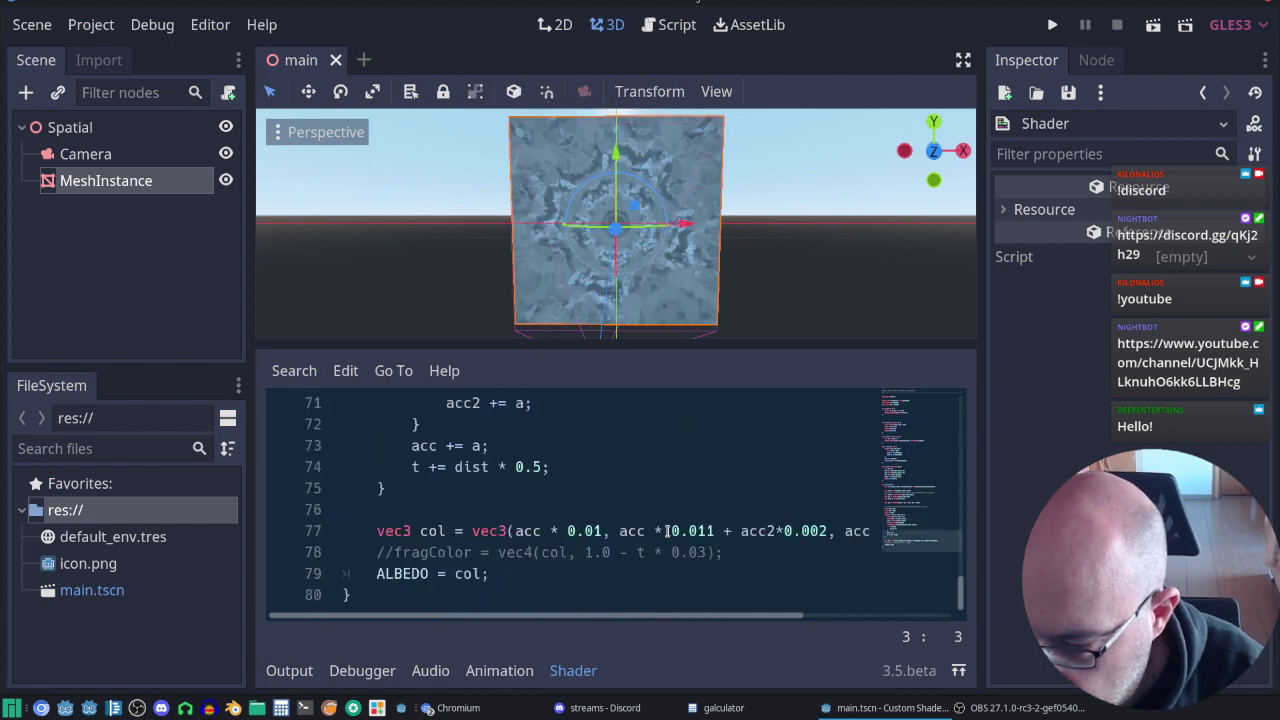
{"action": "scroll", "coordinate": [667, 531], "scroll_direction": "up", "scroll_amount": 1}
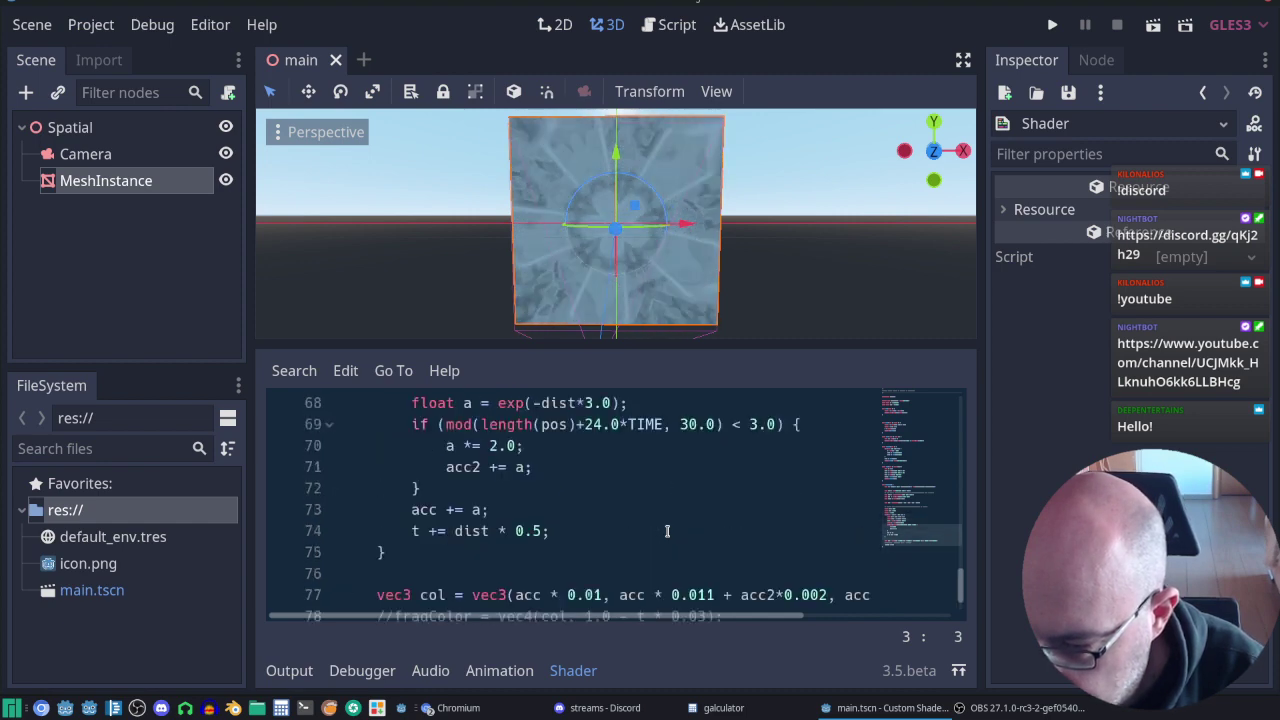
{"action": "scroll", "coordinate": [667, 531], "scroll_direction": "up", "scroll_amount": 1}
{"action": "scroll", "coordinate": [667, 531], "scroll_direction": "up", "scroll_amount": 1}
{"action": "scroll", "coordinate": [667, 531], "scroll_direction": "up", "scroll_amount": 3}
{"action": "scroll", "coordinate": [667, 531], "scroll_direction": "up", "scroll_amount": 1}
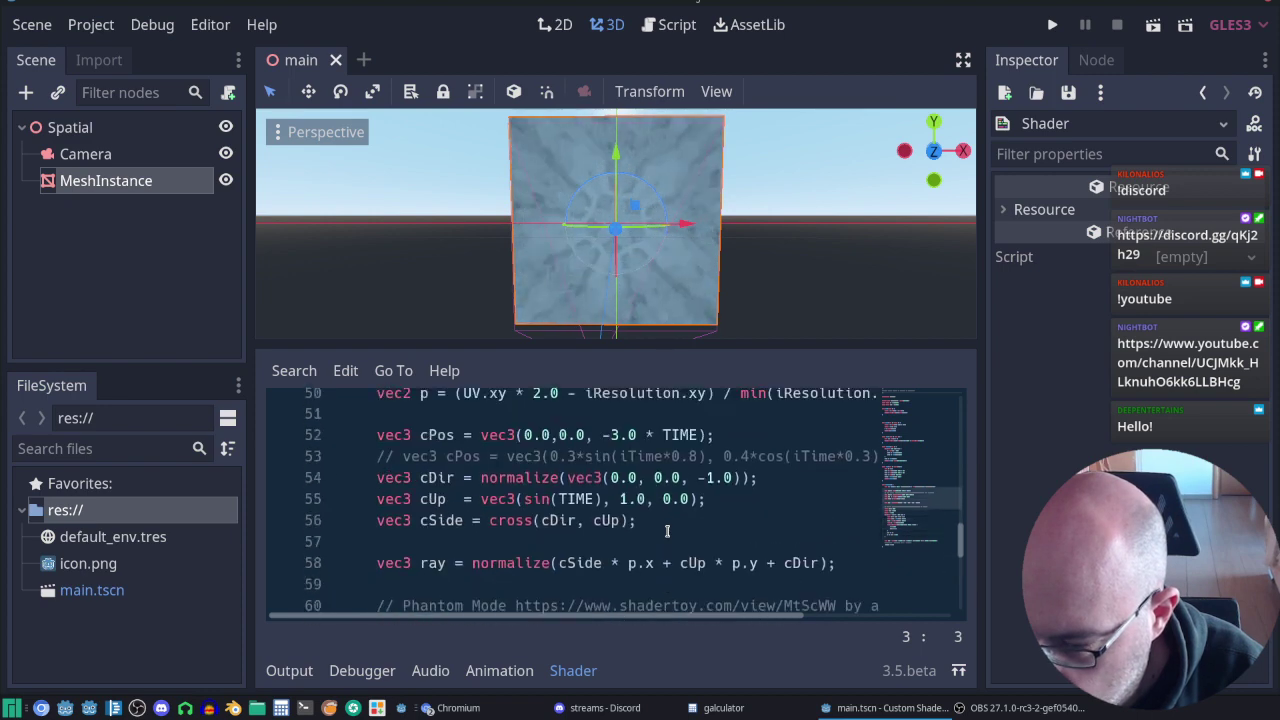
{"action": "scroll", "coordinate": [667, 531], "scroll_direction": "up", "scroll_amount": 2}
{"action": "scroll", "coordinate": [667, 531], "scroll_direction": "up", "scroll_amount": 2}
{"action": "scroll", "coordinate": [667, 531], "scroll_direction": "up", "scroll_amount": 3}
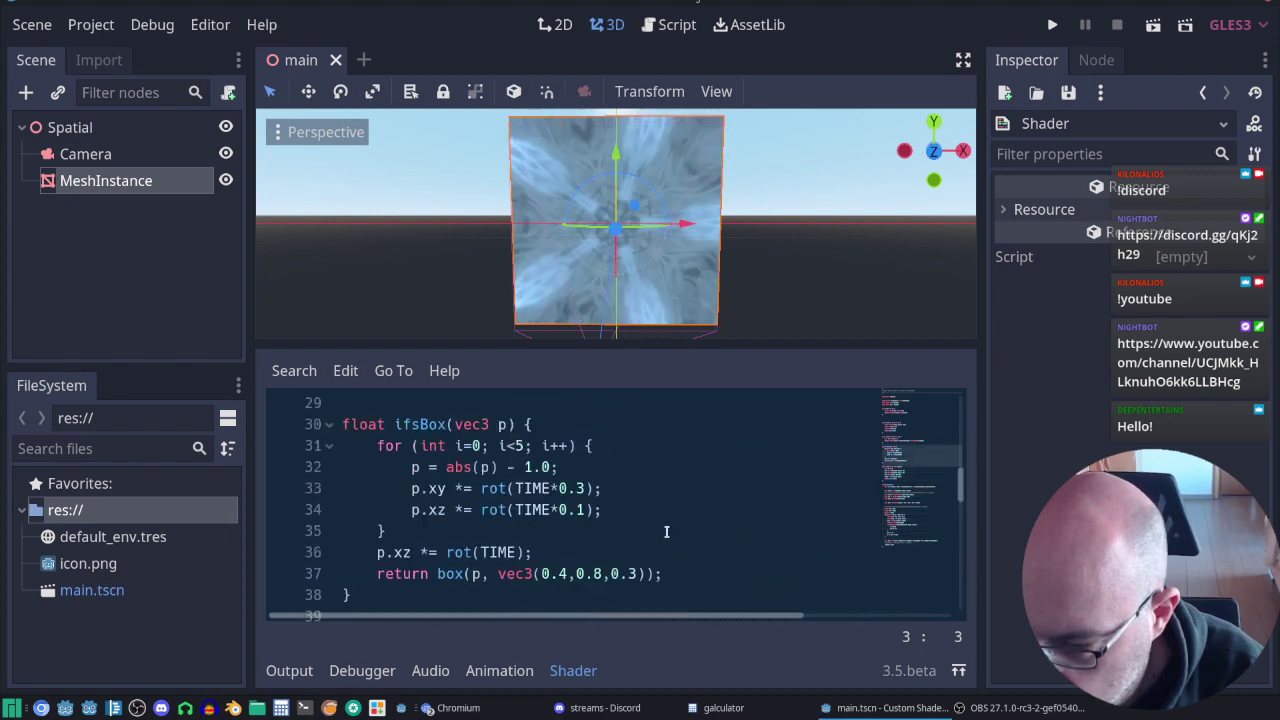
{"action": "scroll", "coordinate": [665, 532], "scroll_direction": "up", "scroll_amount": 2}
{"action": "scroll", "coordinate": [660, 534], "scroll_direction": "up", "scroll_amount": 1}
{"action": "scroll", "coordinate": [658, 538], "scroll_direction": "down", "scroll_amount": 2}
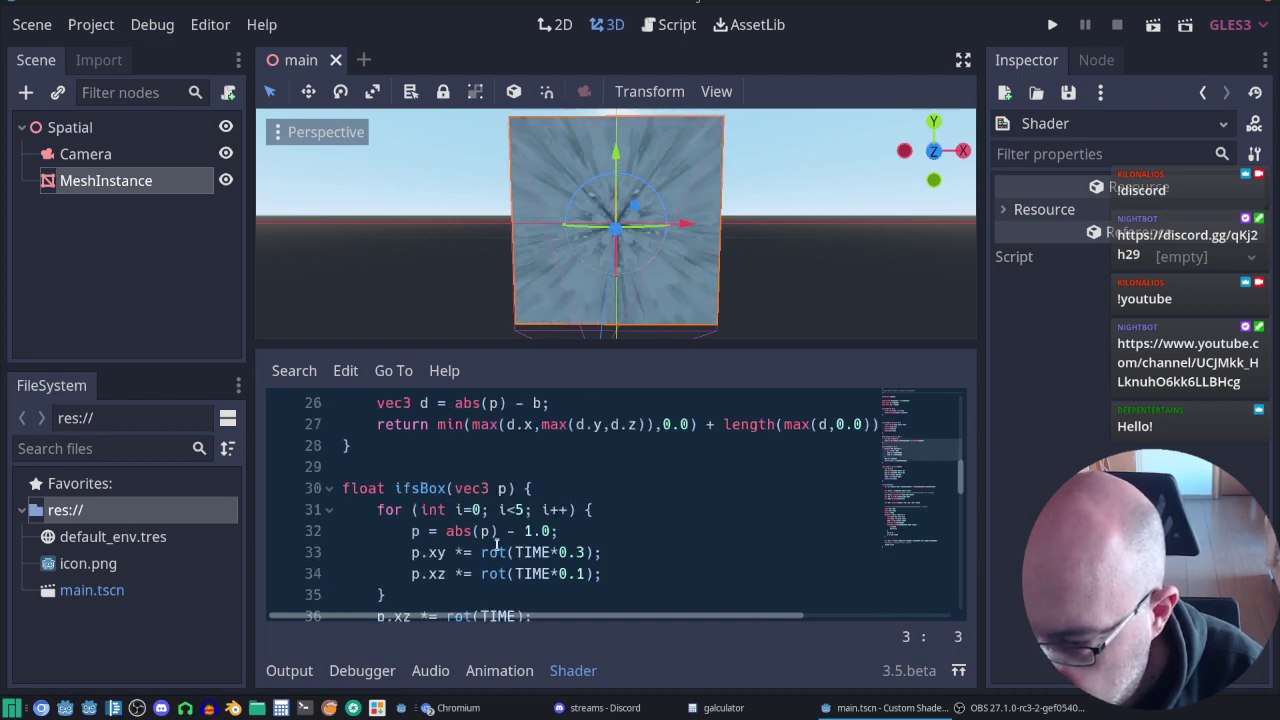
{"action": "left_click", "coordinate": [577, 574]}
{"action": "type", "text": "3"}
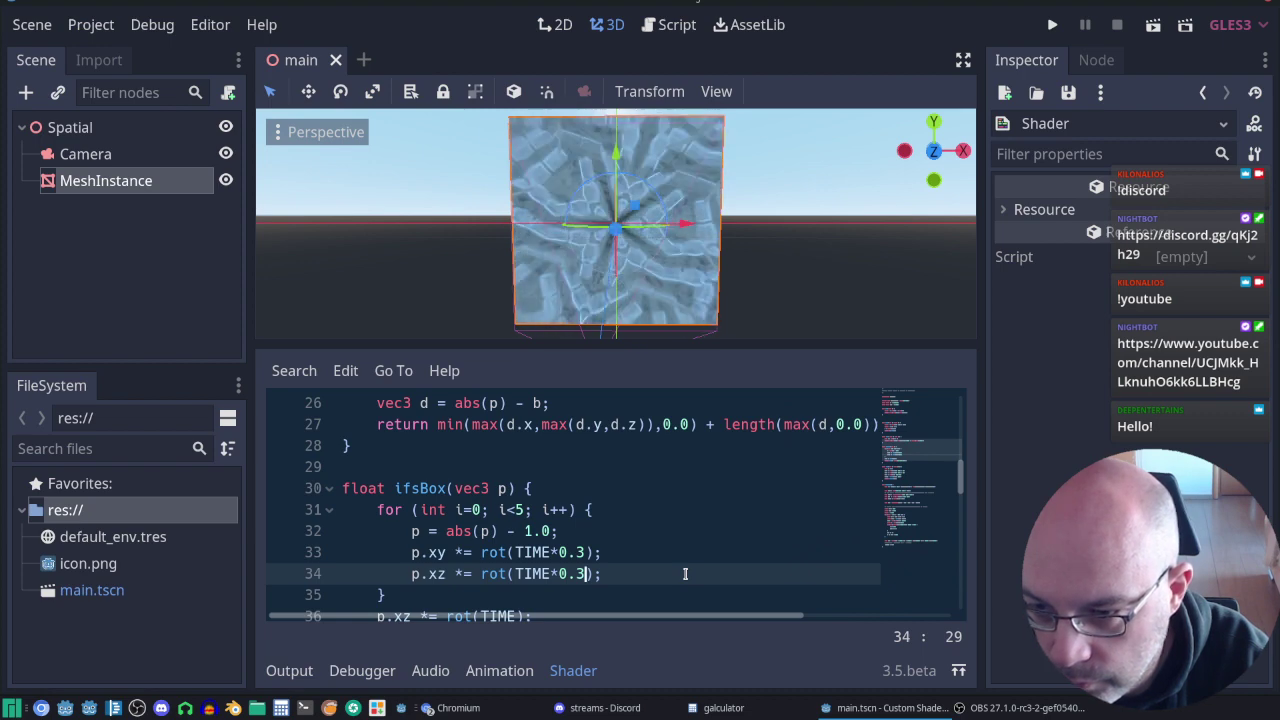
{"action": "key", "text": "BackSpace"}
{"action": "type", "text": "1"}
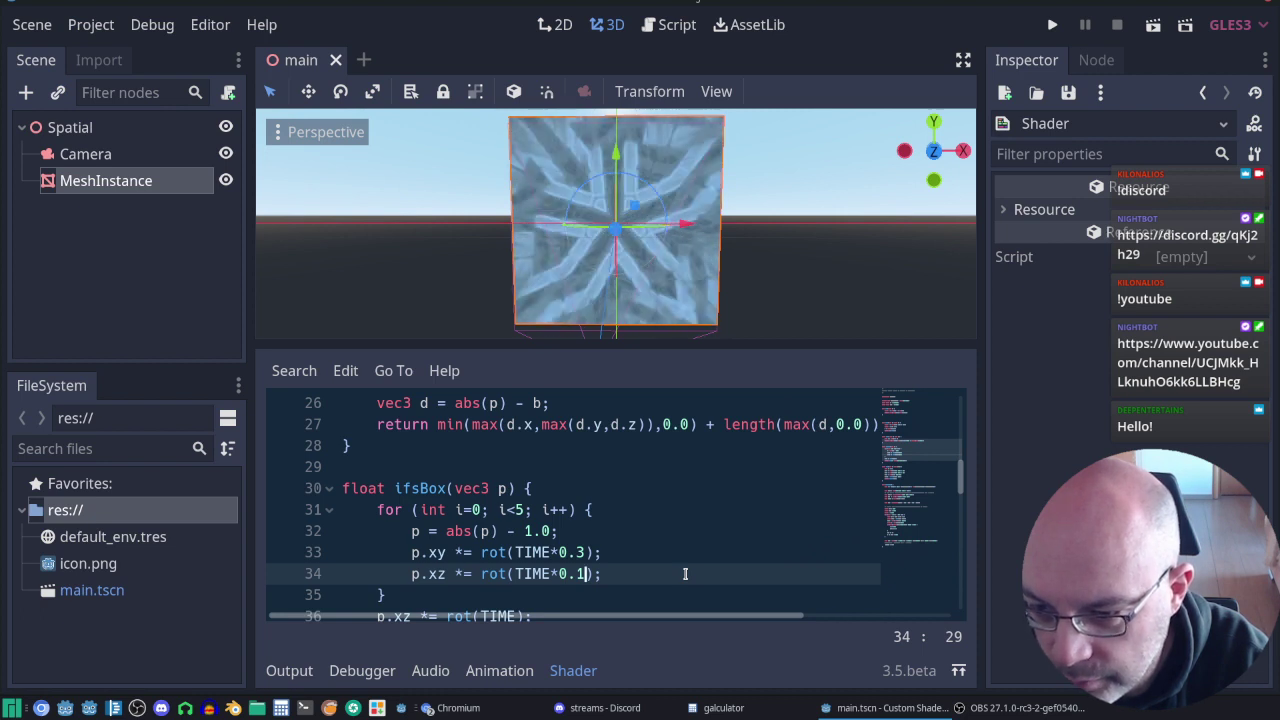
{"action": "key", "text": "BackSpace"}
{"action": "type", "text": "3"}
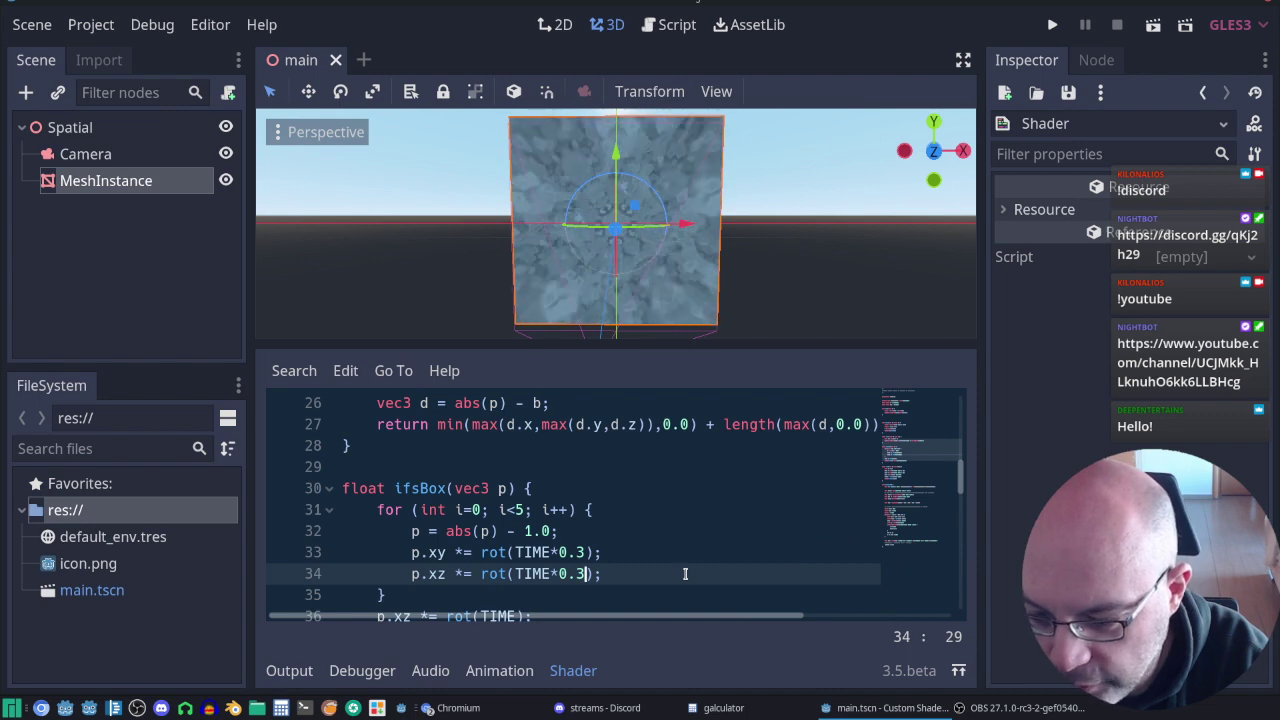
{"action": "key", "text": "BackSpace"}
{"action": "type", "text": "1"}
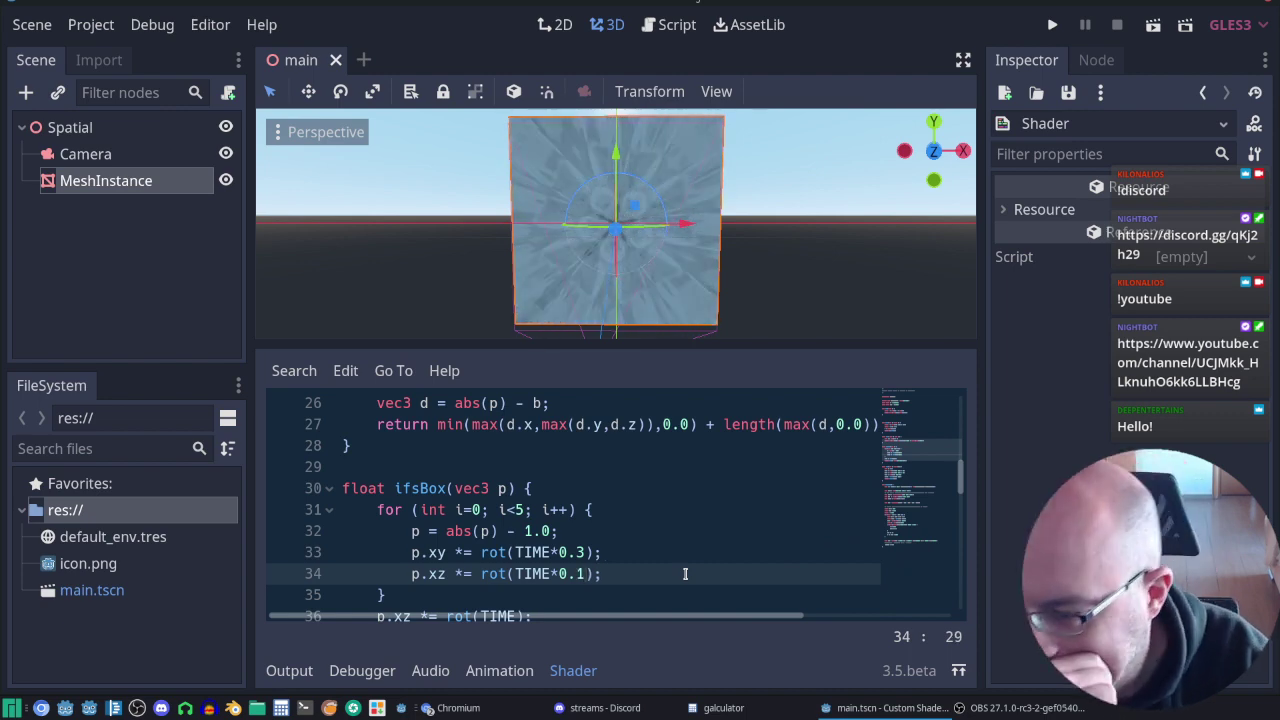
{"action": "key", "text": "Down"}
{"action": "key", "text": "Down"}
{"action": "key", "text": "Up"}
{"action": "key", "text": "Up"}
{"action": "key", "text": "Up"}
Step: Step through the shader functions down to the camera setup lines in fragment
{"action": "key", "text": "Up"}
{"action": "key", "text": "Up"}
{"action": "key", "text": "Up"}
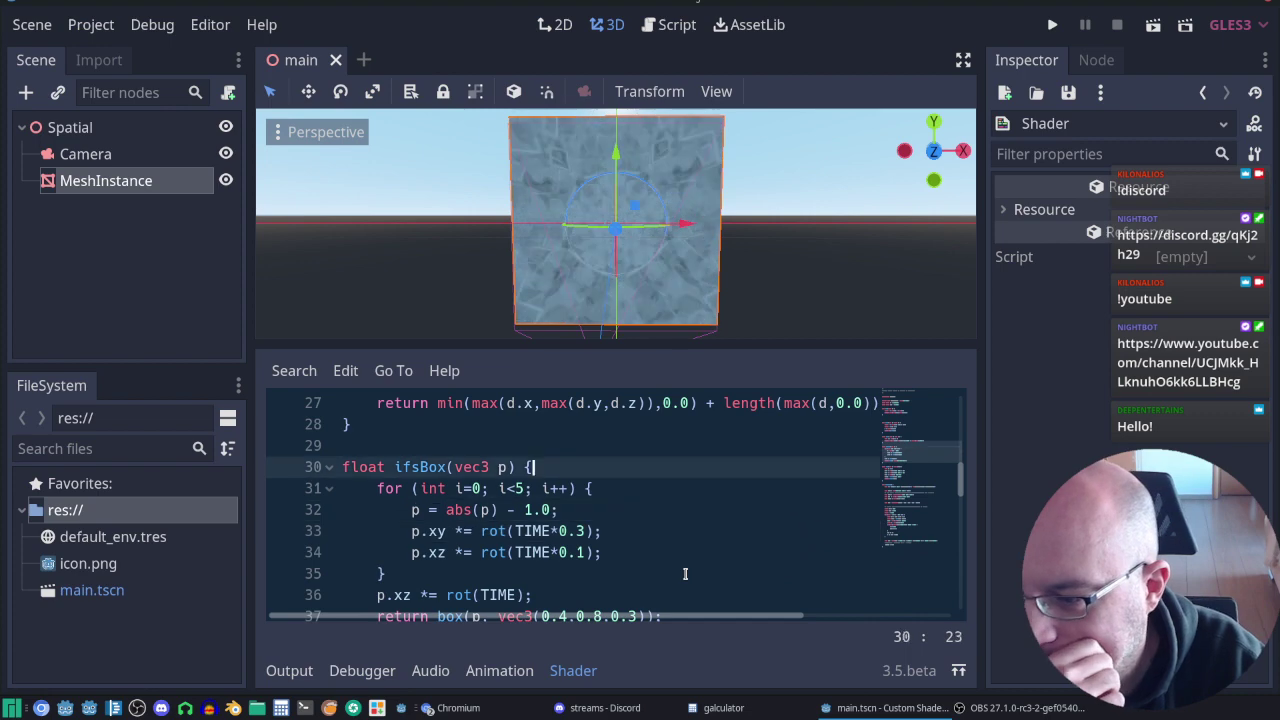
{"action": "key", "text": "Up"}
{"action": "key", "text": "Down"}
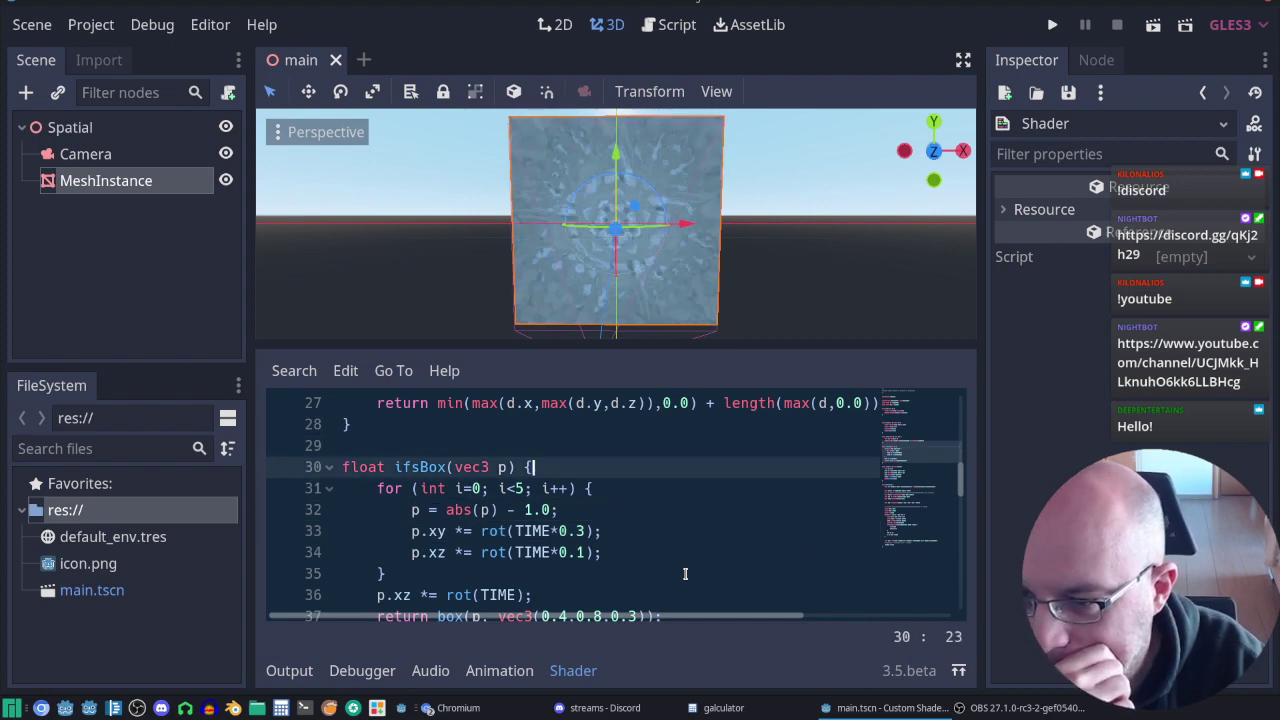
{"action": "key", "text": "Down"}
{"action": "key", "text": "Down"}
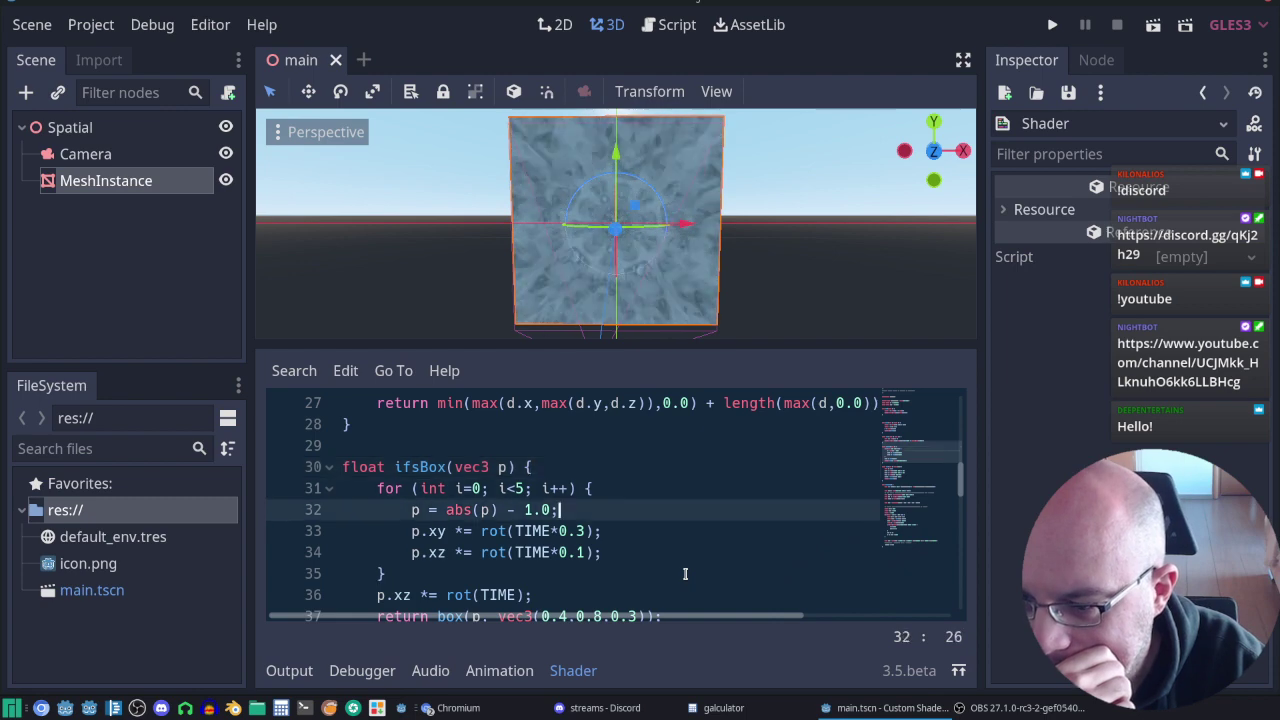
{"action": "key", "text": "Down"}
{"action": "key", "text": "Down"}
{"action": "key", "text": "Down"}
{"action": "key", "text": "Down"}
{"action": "key", "text": "Down"}
{"action": "key", "text": "Down"}
{"action": "key", "text": "Down"}
{"action": "key", "text": "Down"}
{"action": "key", "text": "Down"}
{"action": "key", "text": "Down"}
{"action": "key", "text": "Down"}
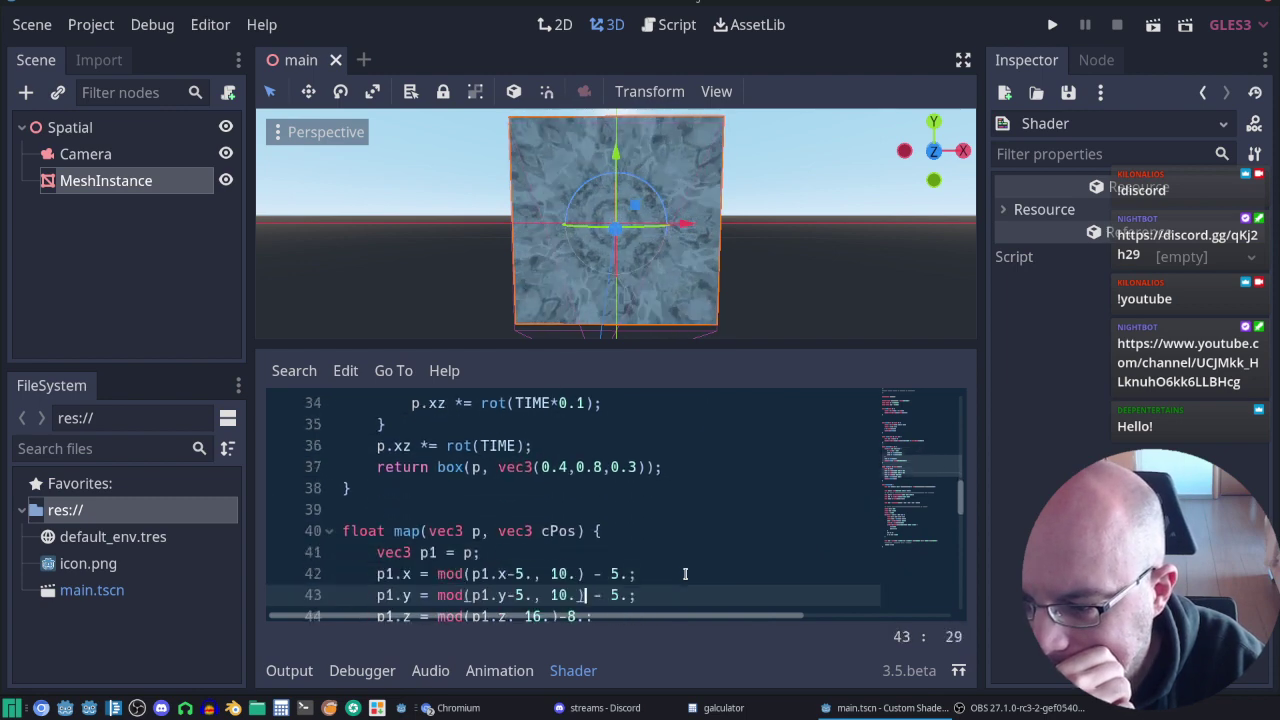
{"action": "key", "text": "Down"}
{"action": "key", "text": "Down"}
{"action": "key", "text": "Down"}
{"action": "key", "text": "Down"}
{"action": "key", "text": "Down"}
{"action": "key", "text": "Down"}
{"action": "key", "text": "Down"}
{"action": "key", "text": "Down"}
{"action": "key", "text": "Down"}
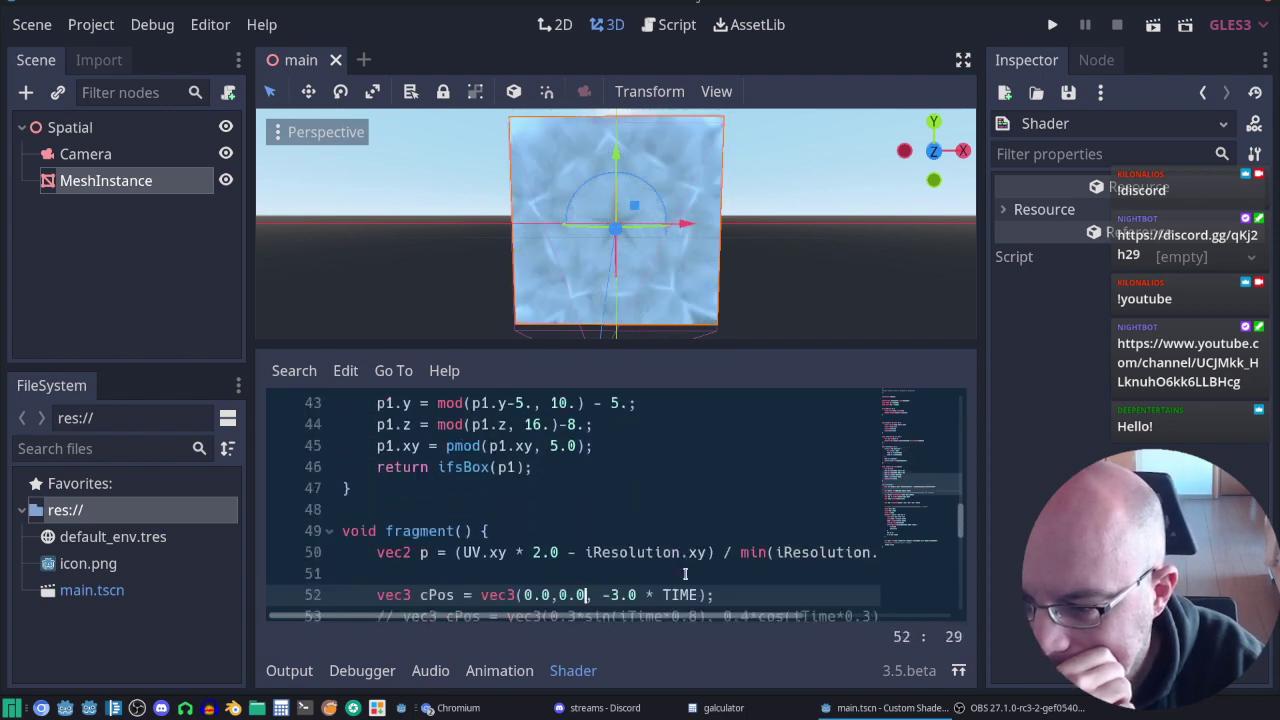
{"action": "key", "text": "Down"}
{"action": "key", "text": "Down"}
{"action": "key", "text": "Up"}
{"action": "key", "text": "Up"}
{"action": "key", "text": "Up"}
{"action": "key", "text": "Up"}
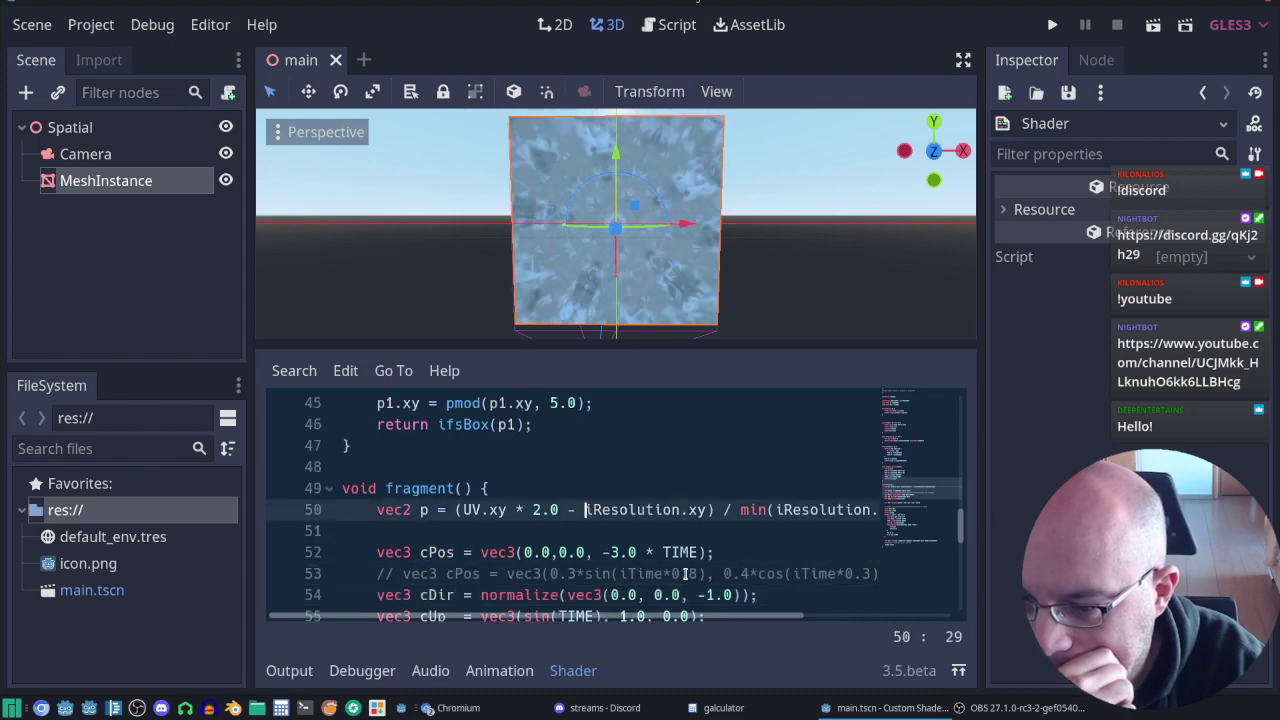
{"action": "key", "text": "Down"}
{"action": "key", "text": "Down"}
{"action": "key", "text": "Down"}
{"action": "key", "text": "Down"}
{"action": "key", "text": "Down"}
{"action": "key", "text": "Down"}
{"action": "key", "text": "Down"}
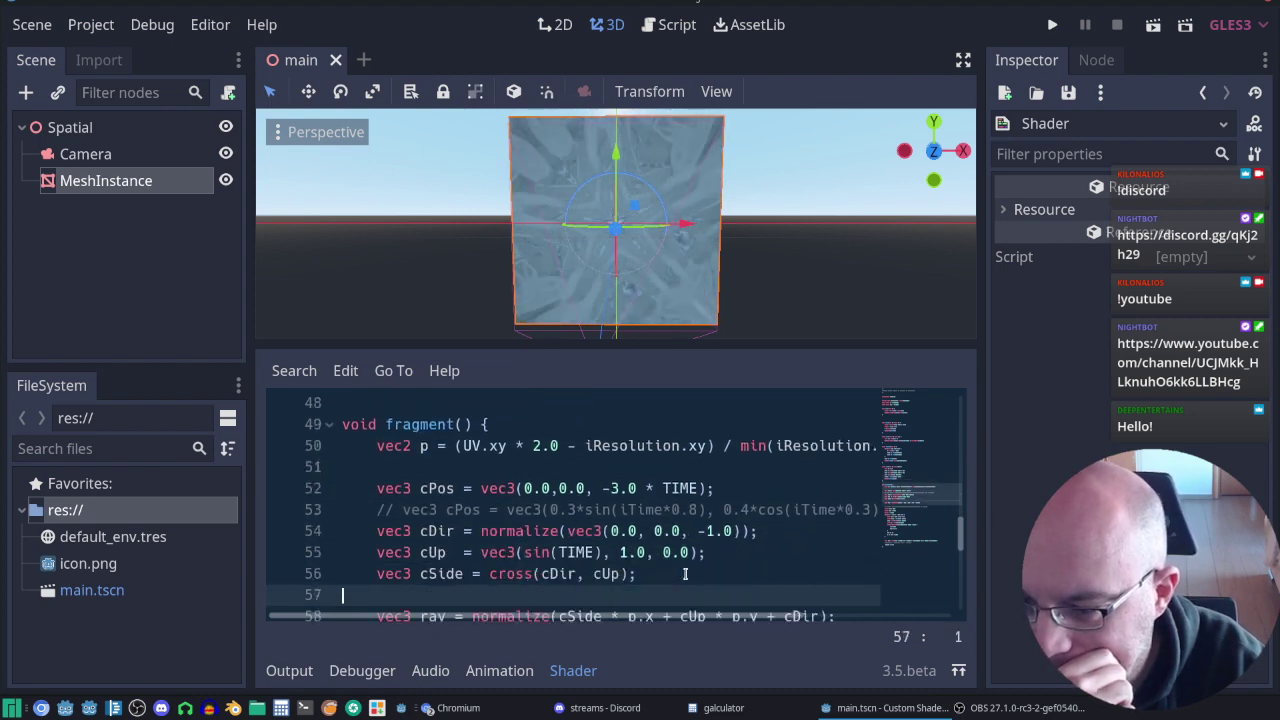
{"action": "key", "text": "Up"}
{"action": "key", "text": "Up"}
{"action": "key", "text": "Up"}
{"action": "key", "text": "Up"}
{"action": "key", "text": "Up"}
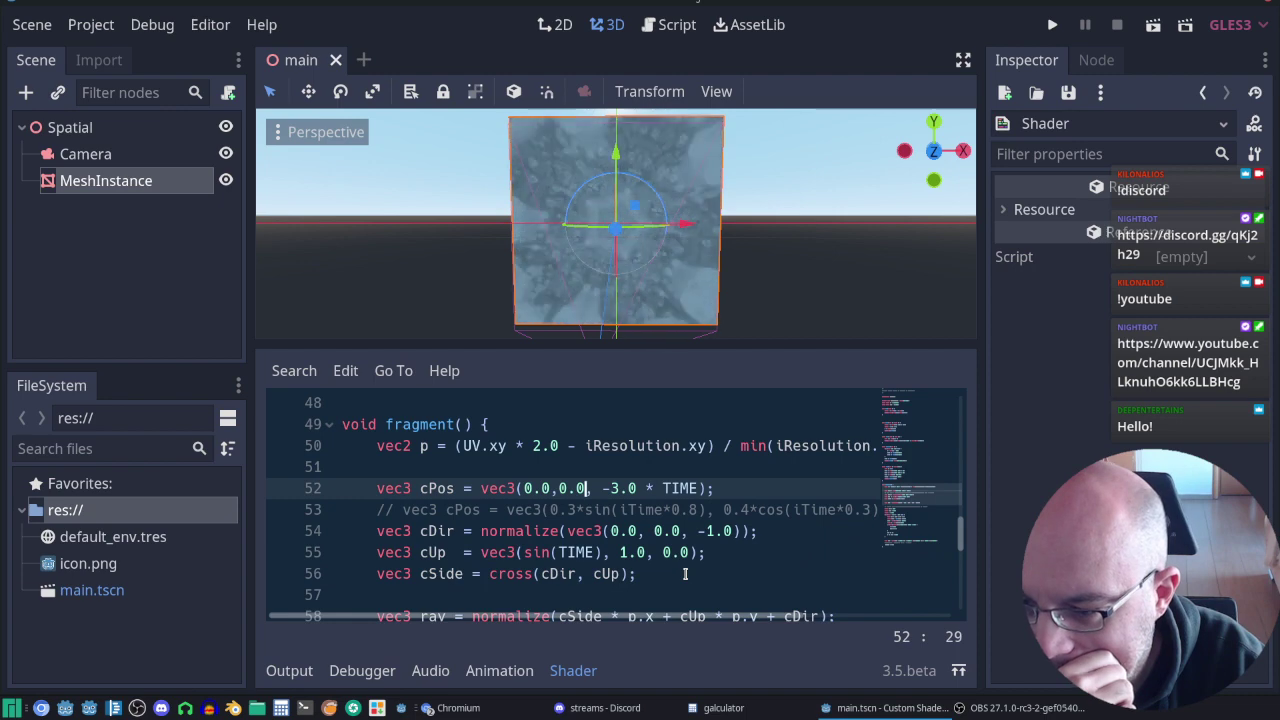
Step: Comment out the straight-line cPos on line 52 and start replacing the sin term's iTime
{"action": "key", "text": "Left"}
{"action": "key", "text": "Left"}
{"action": "key", "text": "Left"}
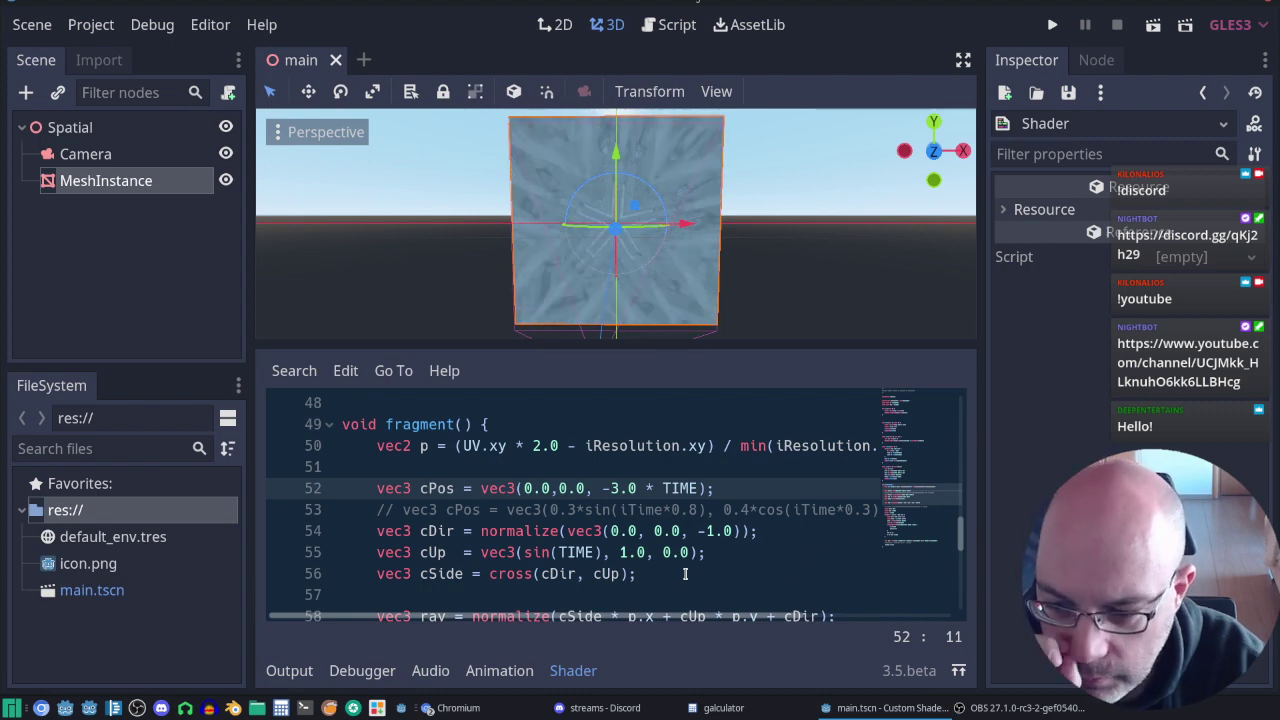
{"action": "key", "text": "Left"}
{"action": "key", "text": "Left"}
{"action": "key", "text": "Left"}
{"action": "key", "text": "Left"}
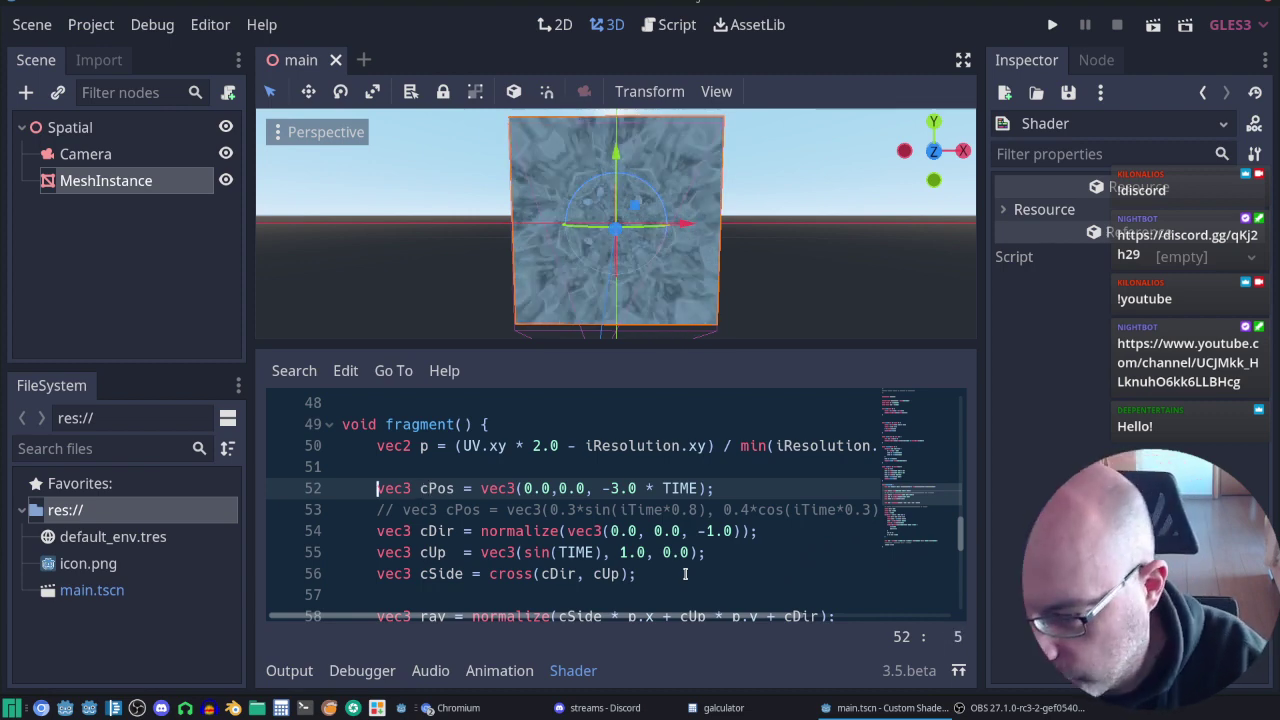
{"action": "type", "text": "//"}
{"action": "key", "text": "Home"}
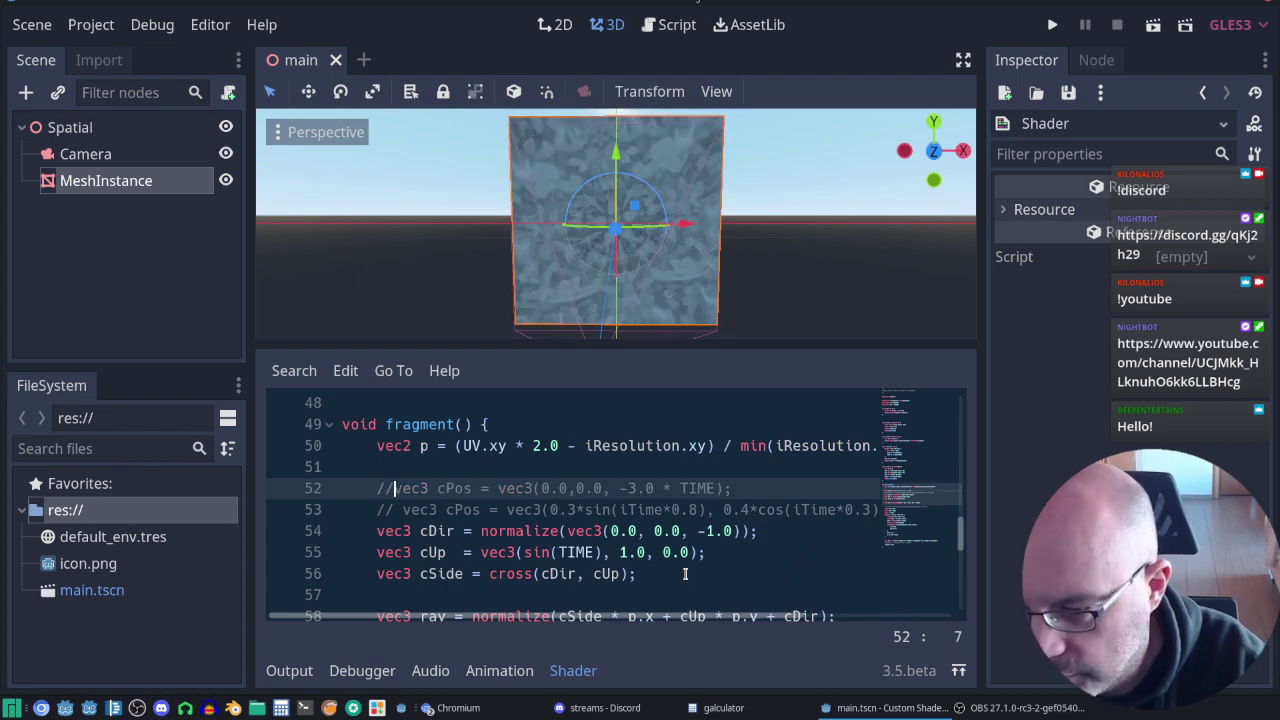
{"action": "key", "text": "Down"}
{"action": "key", "text": "Right"}
{"action": "key", "text": "Right"}
{"action": "key", "text": "Right"}
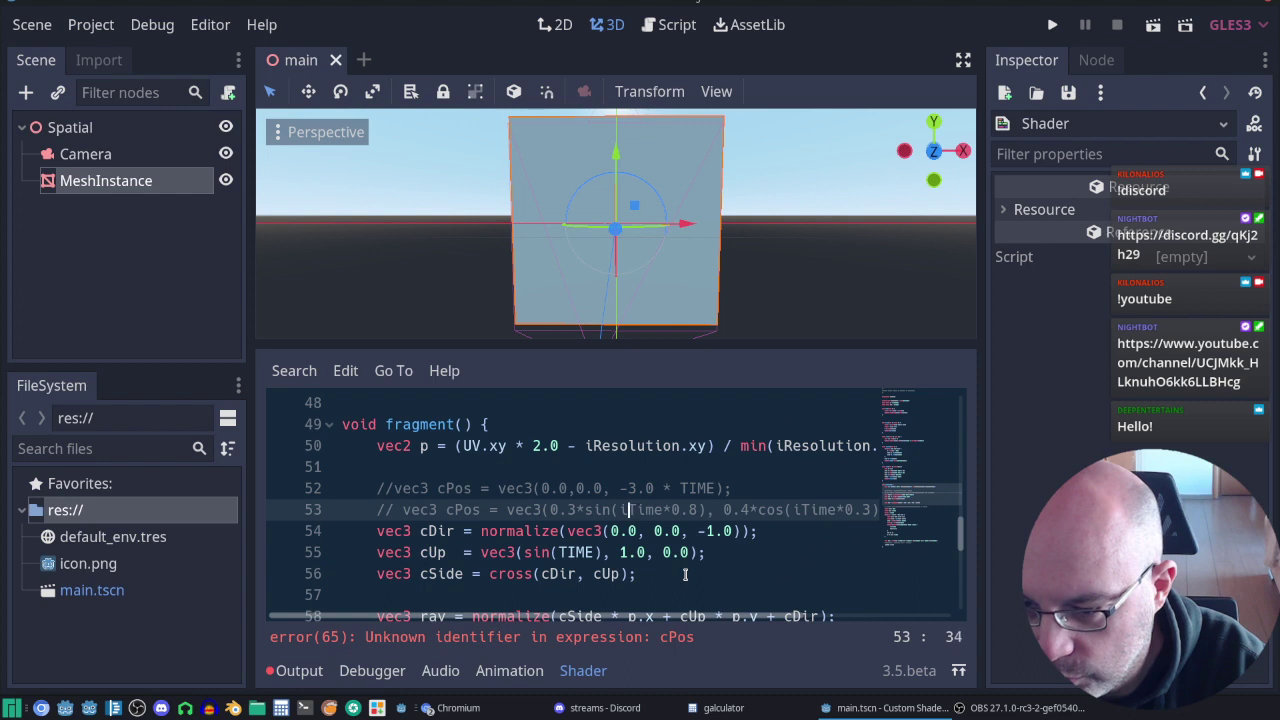
{"action": "key", "text": "Delete"}
{"action": "key", "text": "Delete"}
{"action": "key", "text": "Delete"}
Step: Replace the sin, cos and final iTime occurrences on line 53 with TIME
{"action": "type", "text": "T"}
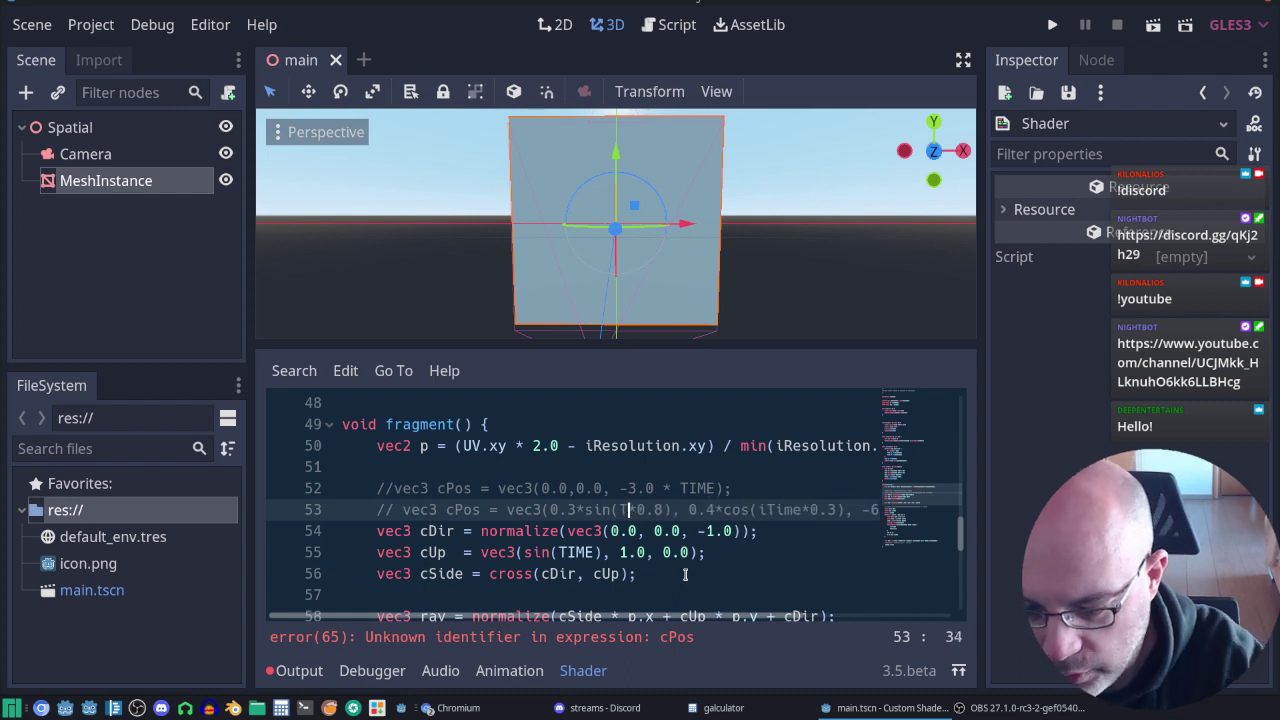
{"action": "type", "text": "IME"}
{"action": "key", "text": "Right"}
{"action": "key", "text": "Right"}
{"action": "key", "text": "Right"}
{"action": "key", "text": "Right"}
{"action": "key", "text": "Right"}
{"action": "key", "text": "Right"}
{"action": "key", "text": "Right"}
{"action": "key", "text": "Right"}
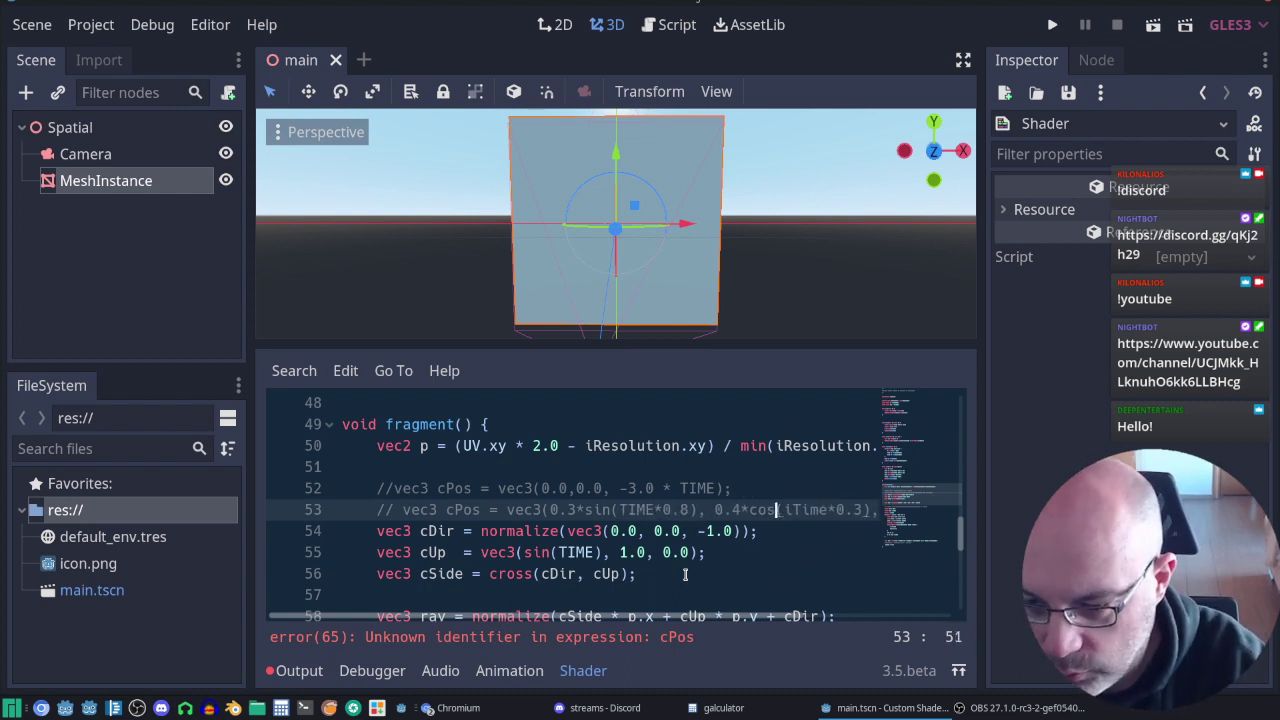
{"action": "key", "text": "Right"}
{"action": "key", "text": "Delete"}
{"action": "key", "text": "Delete"}
{"action": "key", "text": "Delete"}
{"action": "type", "text": "T"}
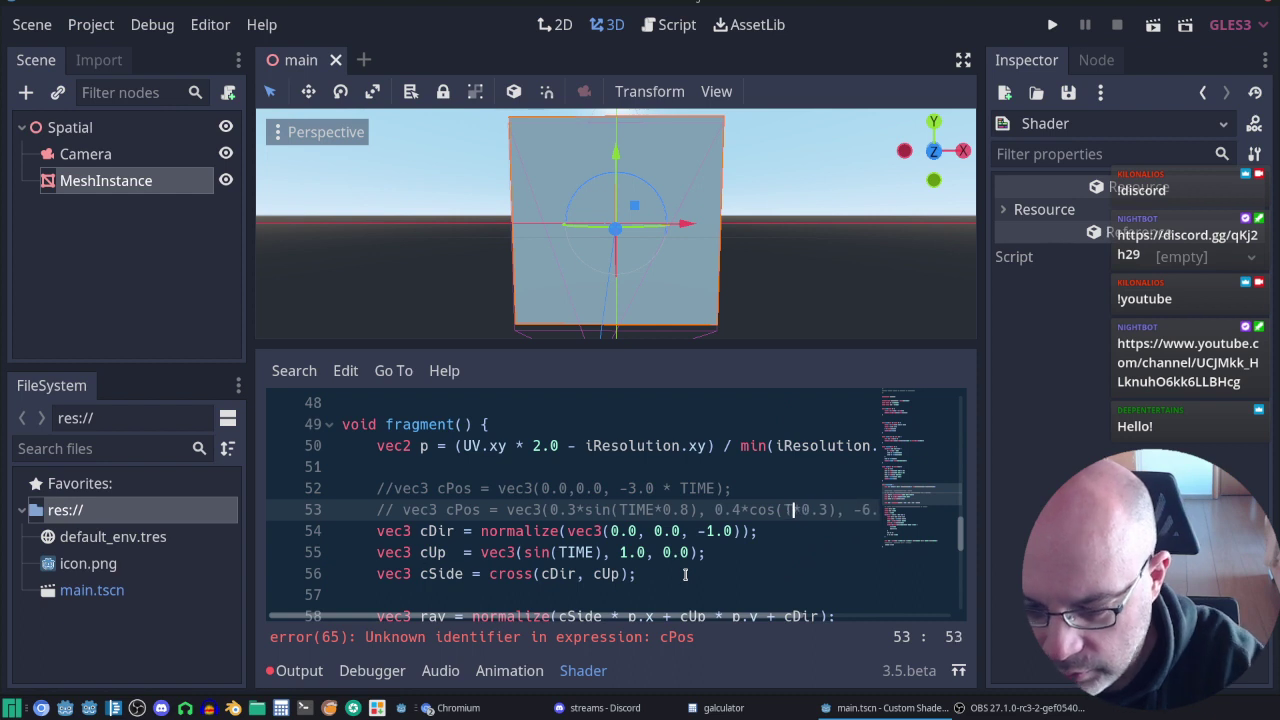
{"action": "type", "text": "IME"}
{"action": "key", "text": "Right"}
{"action": "key", "text": "Right"}
{"action": "key", "text": "Right"}
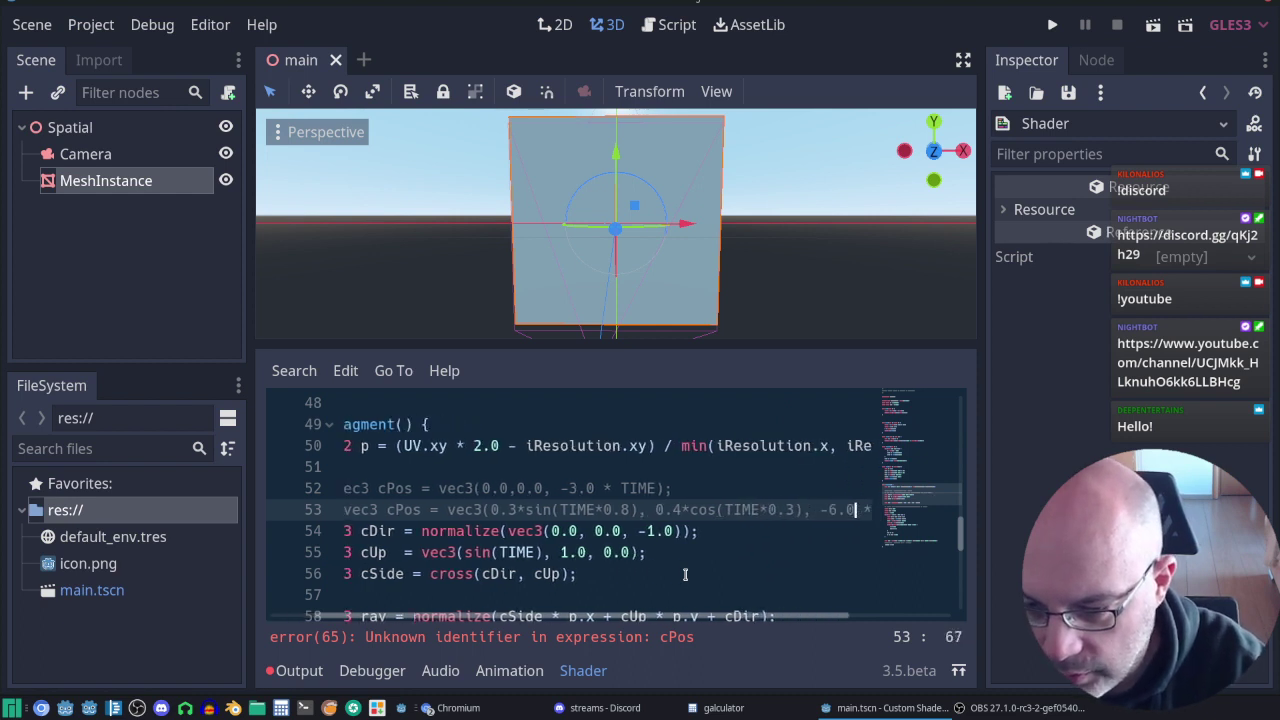
{"action": "key", "text": "End"}
{"action": "key", "text": "Down"}
{"action": "key", "text": "Home"}
{"action": "key", "text": "Home"}
{"action": "key", "text": "Up"}
{"action": "key", "text": "End"}
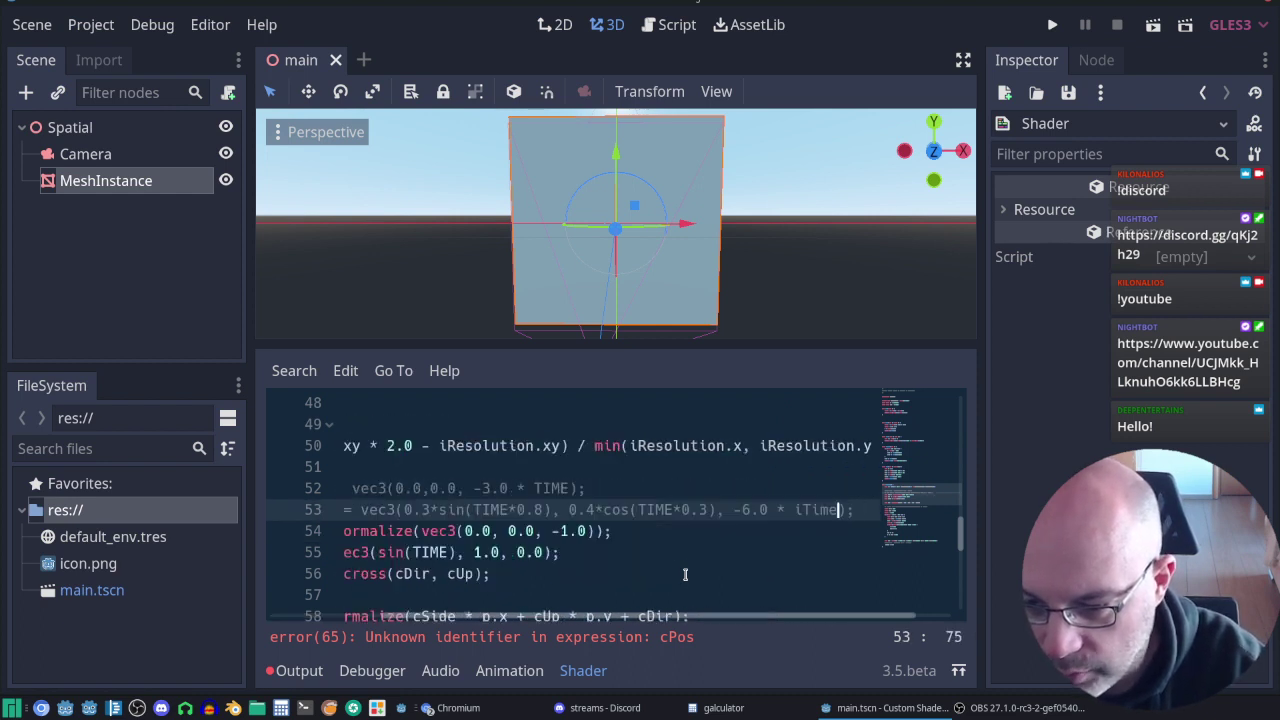
{"action": "key", "text": "Left"}
{"action": "key", "text": "Left"}
{"action": "key", "text": "ctrl+shift+Right"}
{"action": "type", "text": "T"}
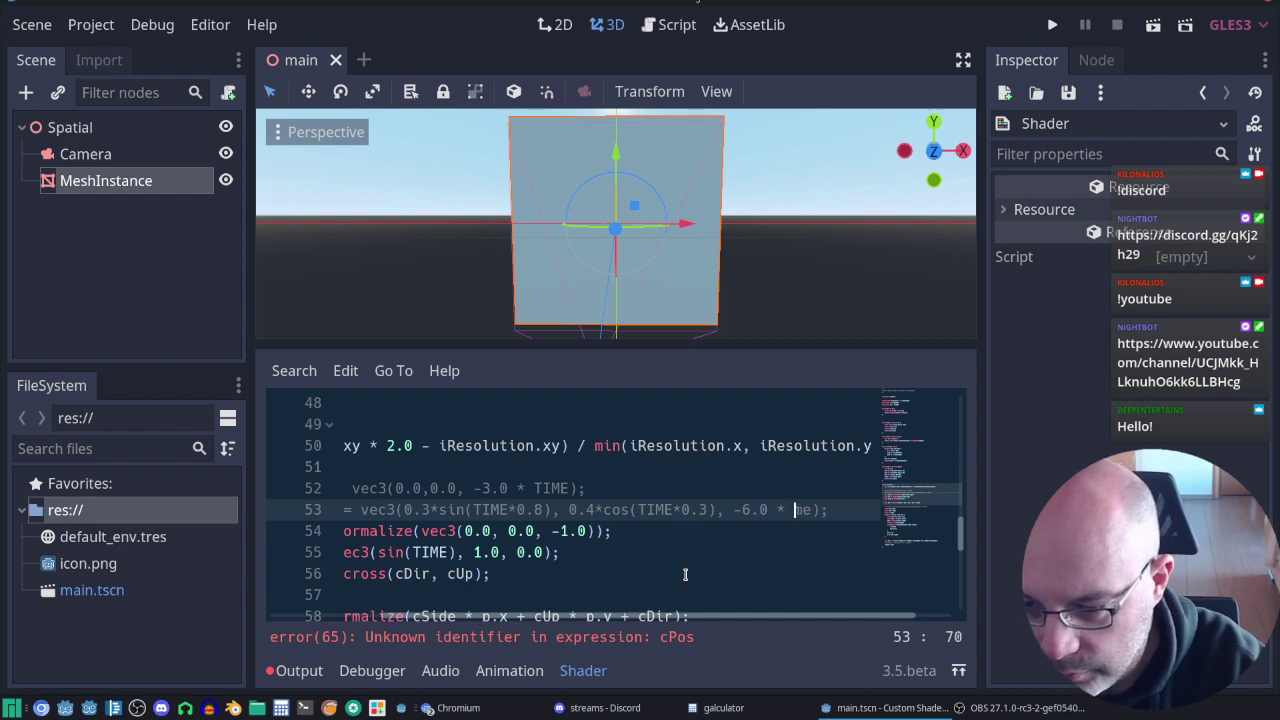
{"action": "type", "text": "IME"}
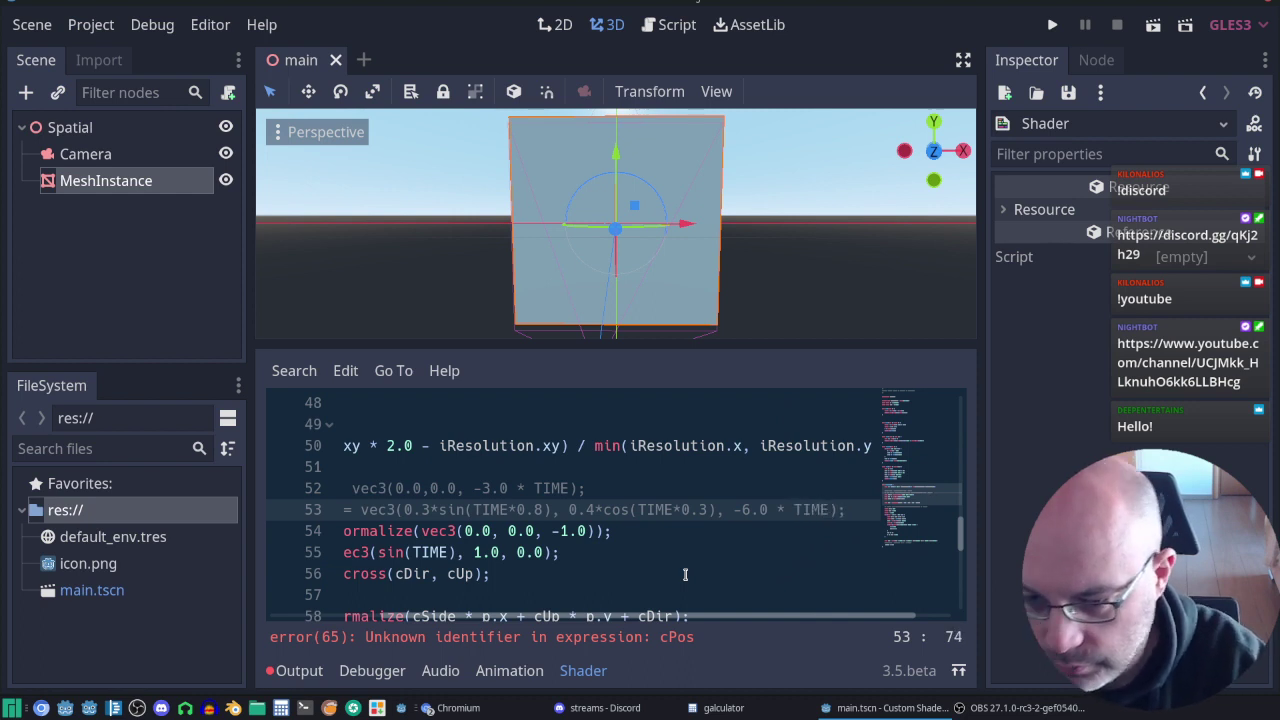
Step: Swap comments so the straight-line cPos is active and the orbiting line is commented out
{"action": "key", "text": "Left"}
{"action": "key", "text": "Left"}
{"action": "key", "text": "Left"}
{"action": "key", "text": "Left"}
{"action": "key", "text": "Home"}
{"action": "type", "text": "//"}
{"action": "key", "text": "Home"}
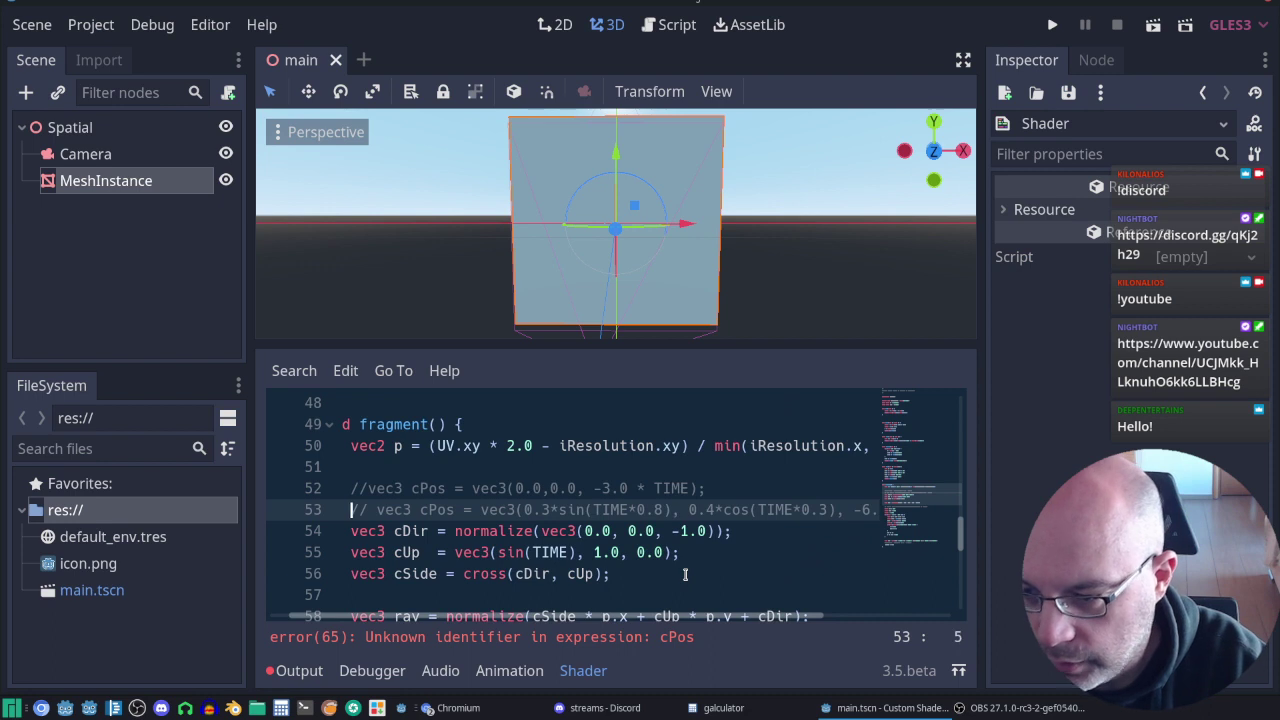
{"action": "key", "text": "ctrl+z"}
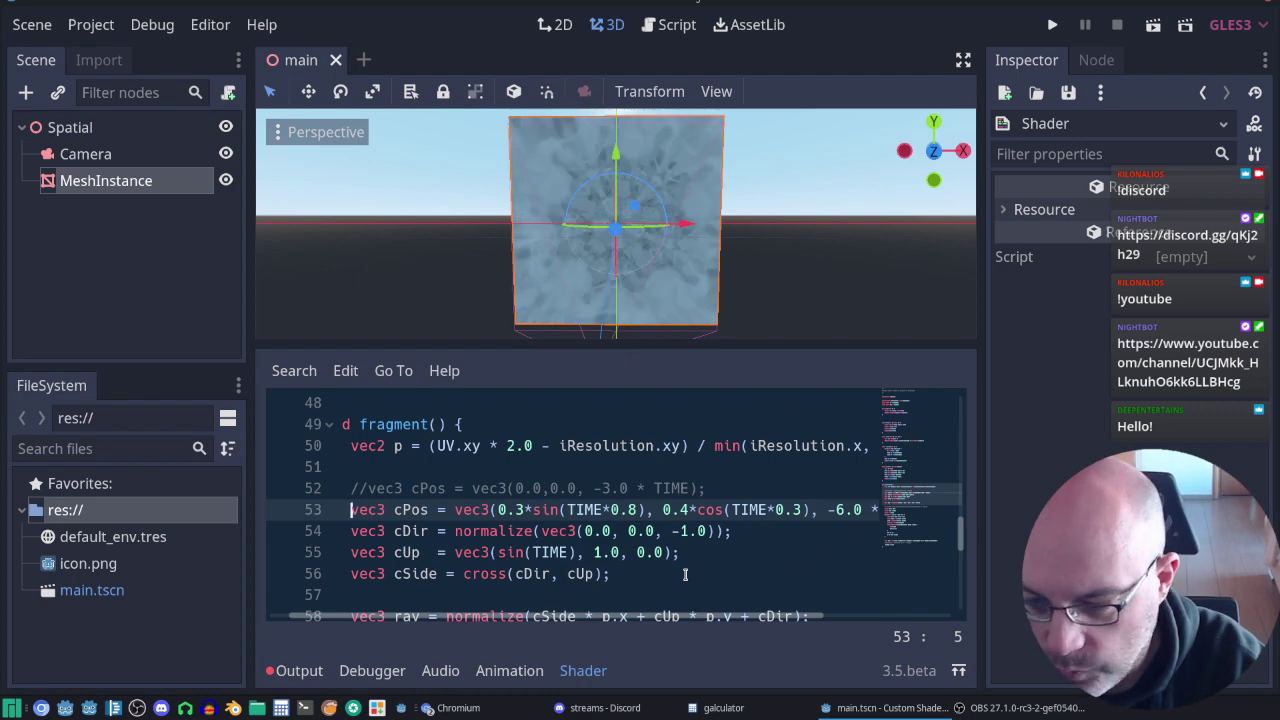
{"action": "type", "text": "//"}
{"action": "key", "text": "Up"}
{"action": "key", "text": "Delete"}
{"action": "key", "text": "Down"}
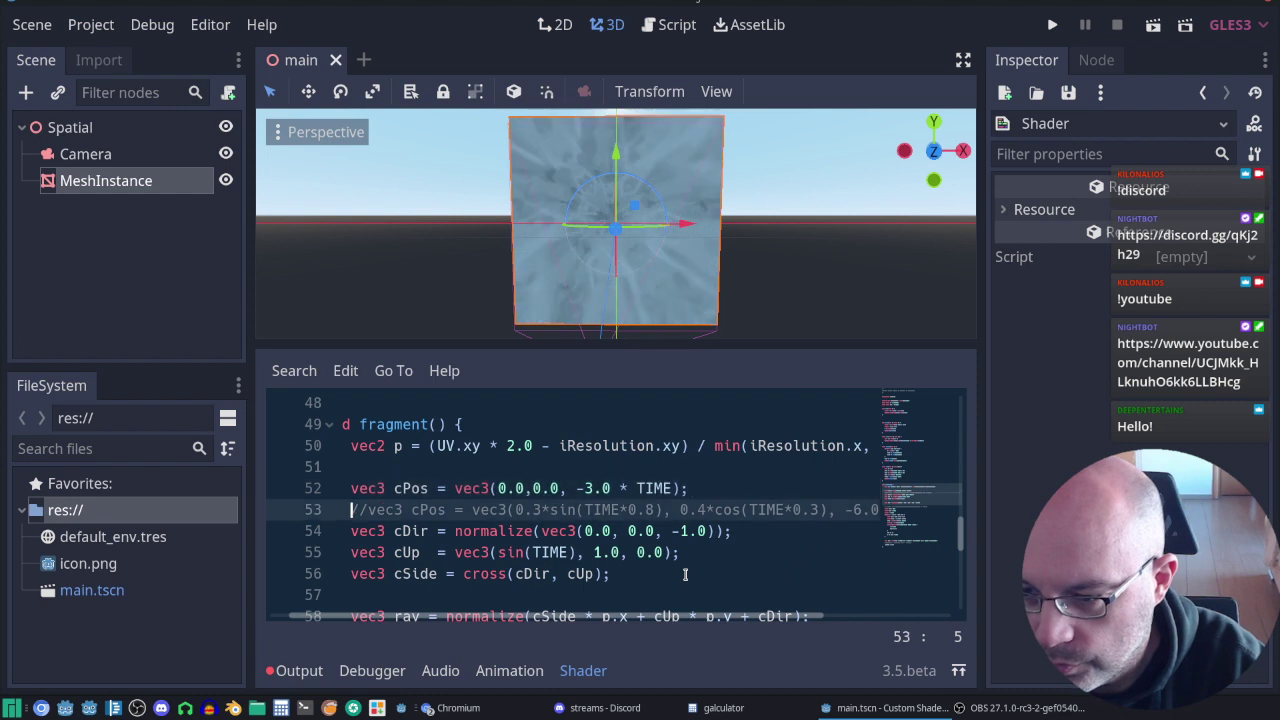
{"action": "key", "text": "Down"}
{"action": "key", "text": "Down"}
{"action": "key", "text": "Up"}
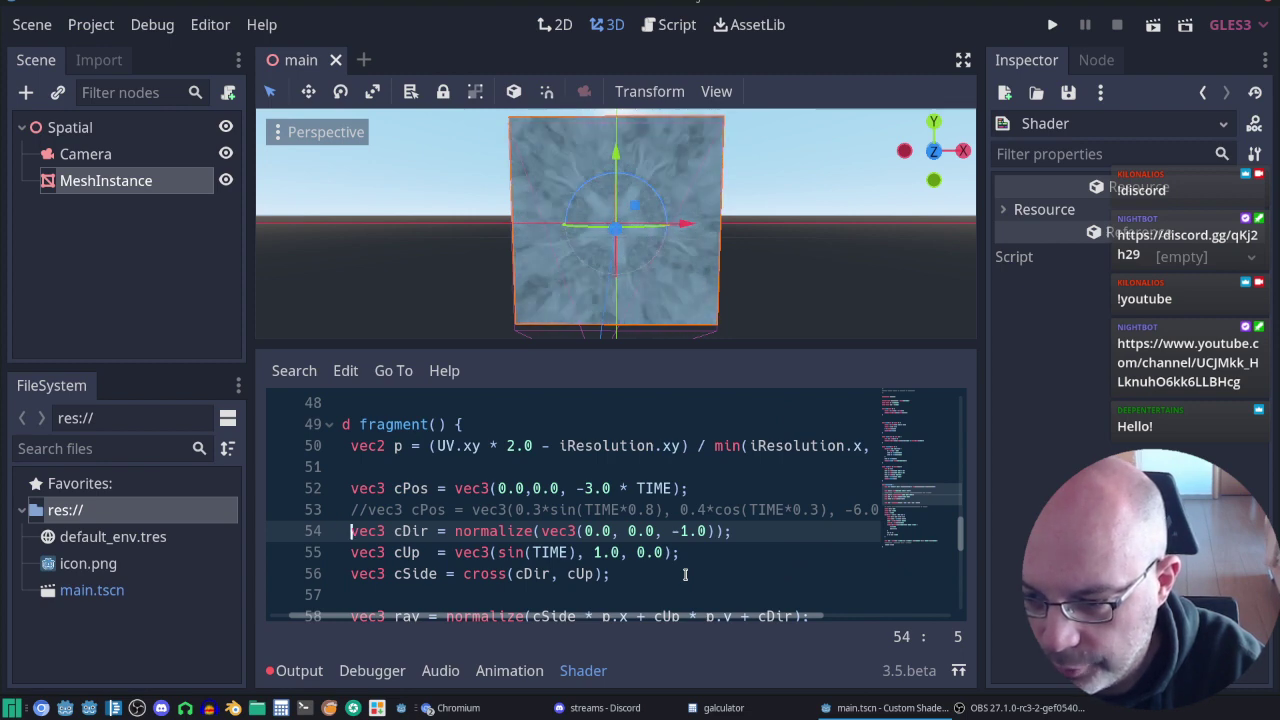
{"action": "key", "text": "Up"}
{"action": "key", "text": "Up"}
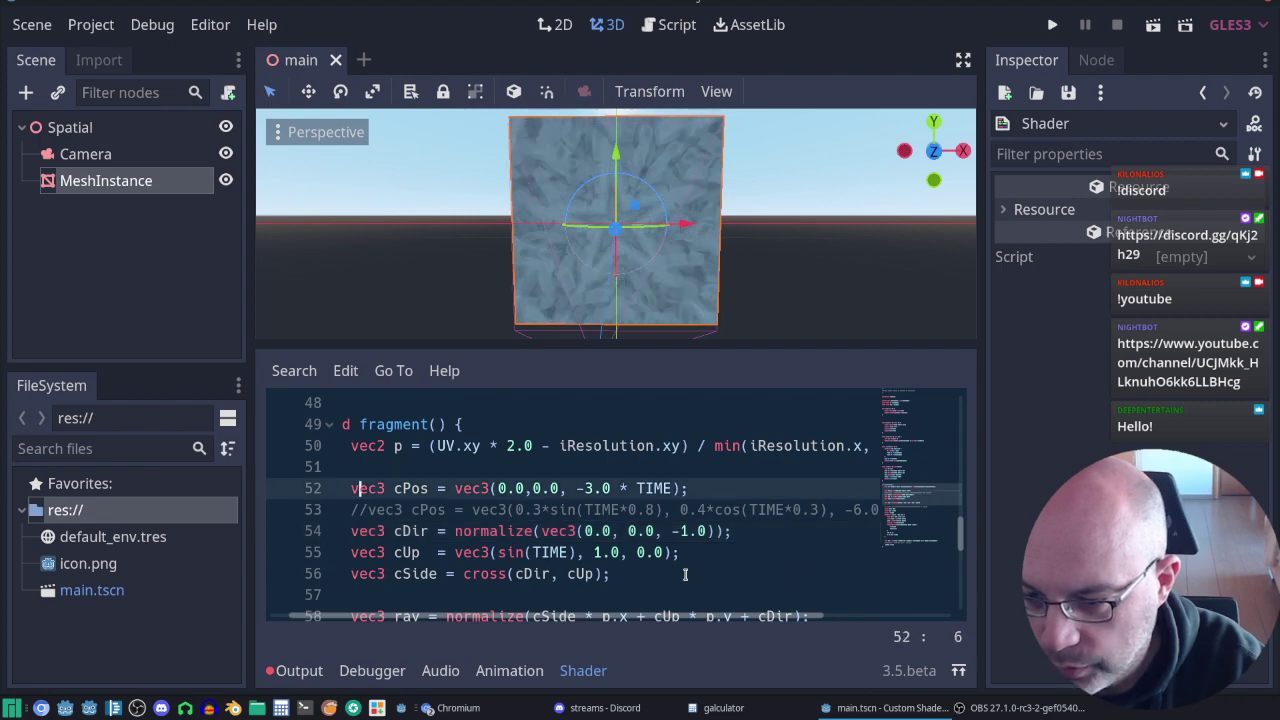
{"action": "key", "text": "ctrl+Right"}
{"action": "key", "text": "ctrl+Right"}
{"action": "key", "text": "Right"}
{"action": "key", "text": "Right"}
{"action": "key", "text": "Right"}
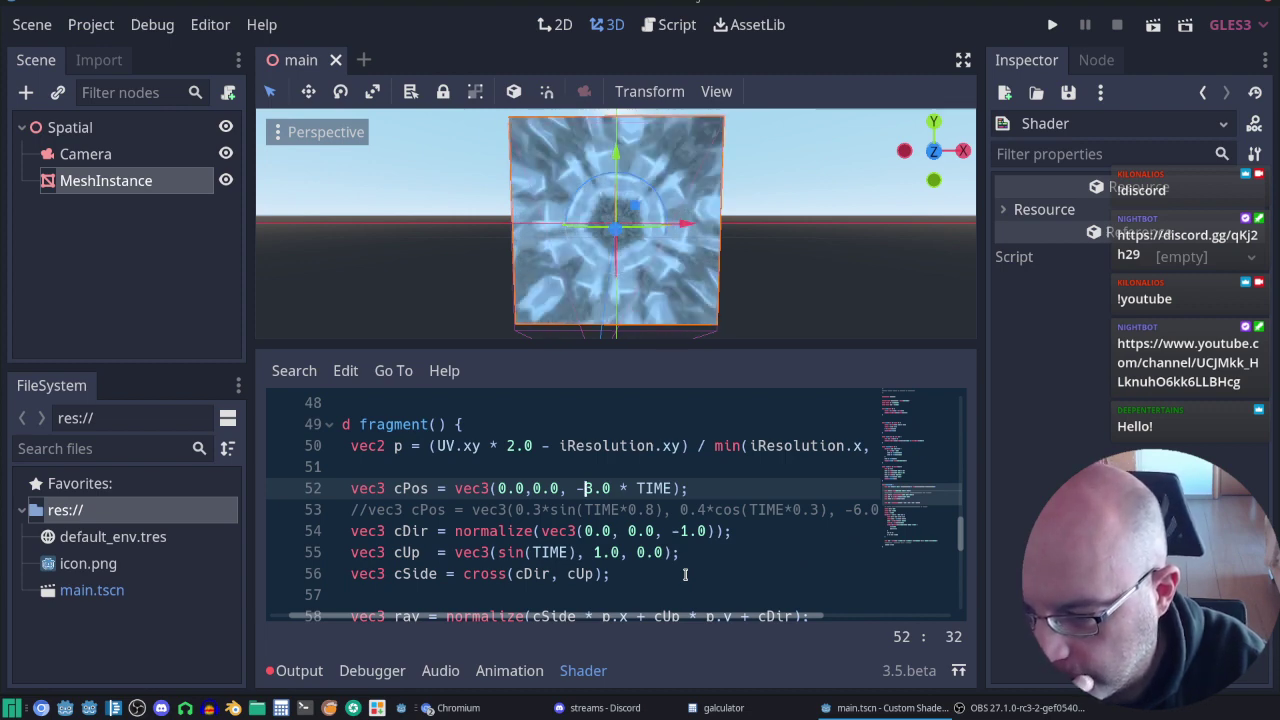
{"action": "key", "text": "Delete"}
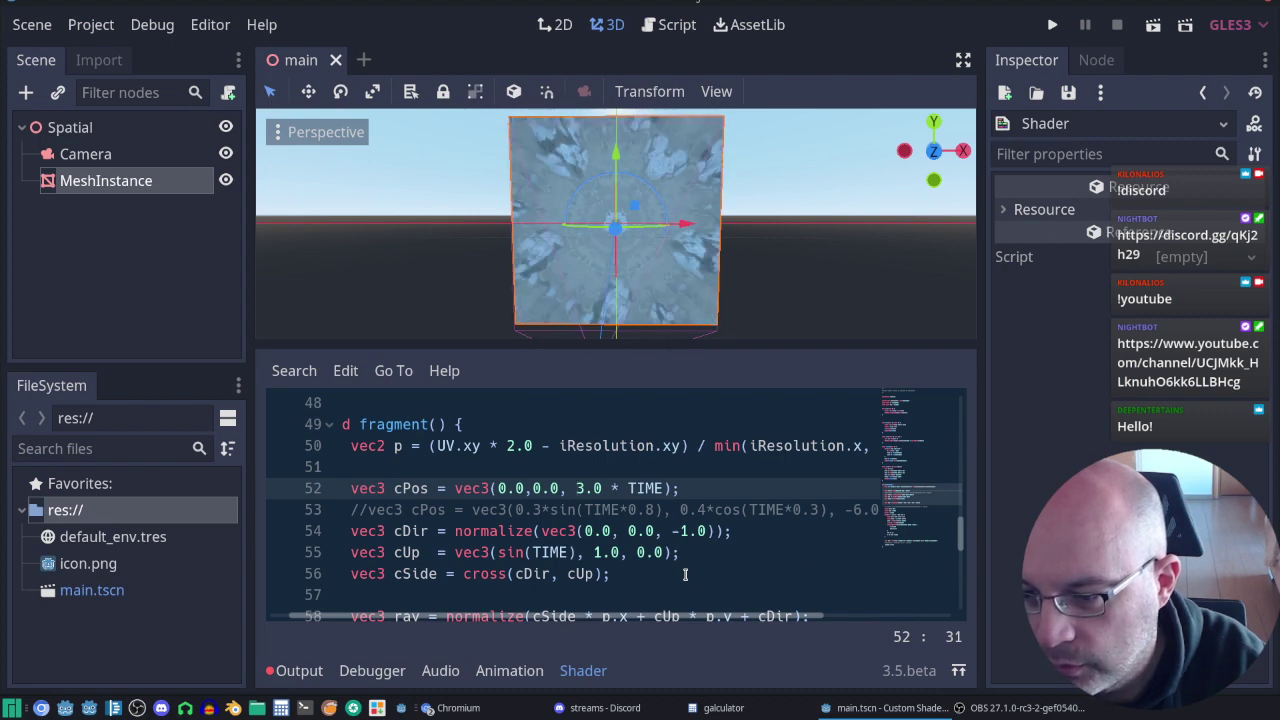
{"action": "type", "text": "-"}
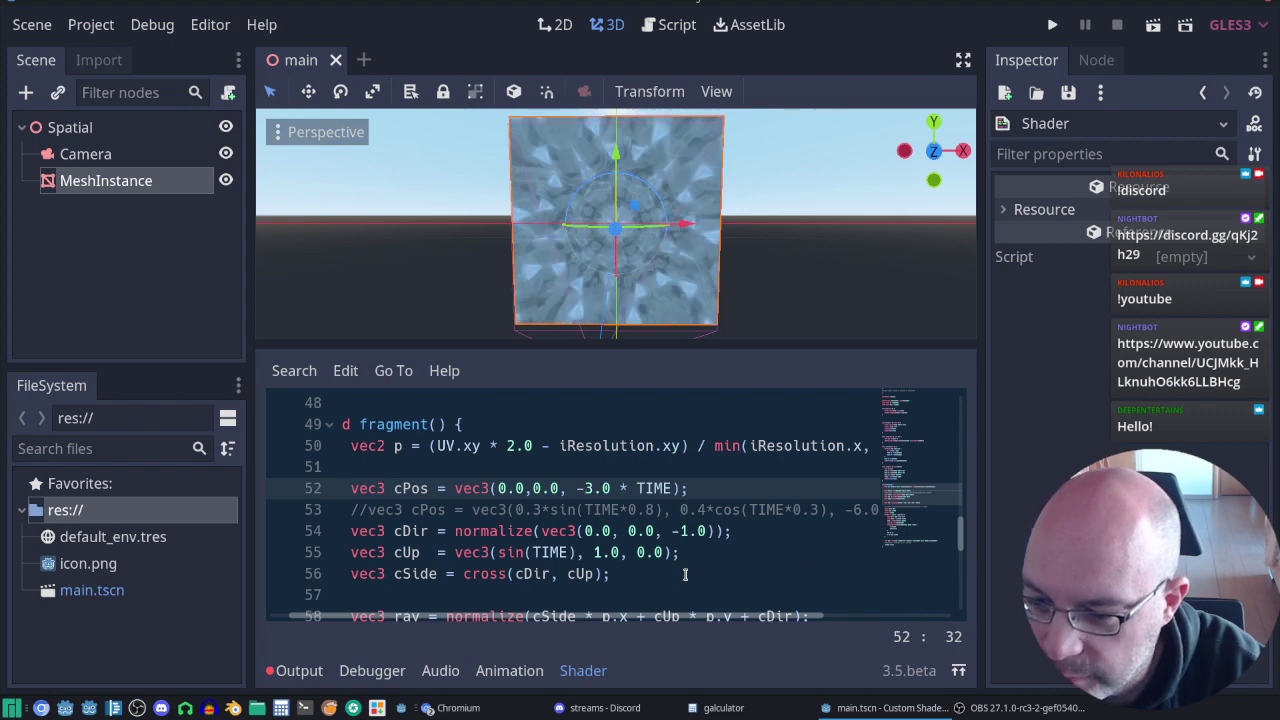
{"action": "key", "text": "Up"}
{"action": "key", "text": "Up"}
{"action": "key", "text": "Up"}
{"action": "key", "text": "Up"}
{"action": "key", "text": "Up"}
{"action": "key", "text": "Up"}
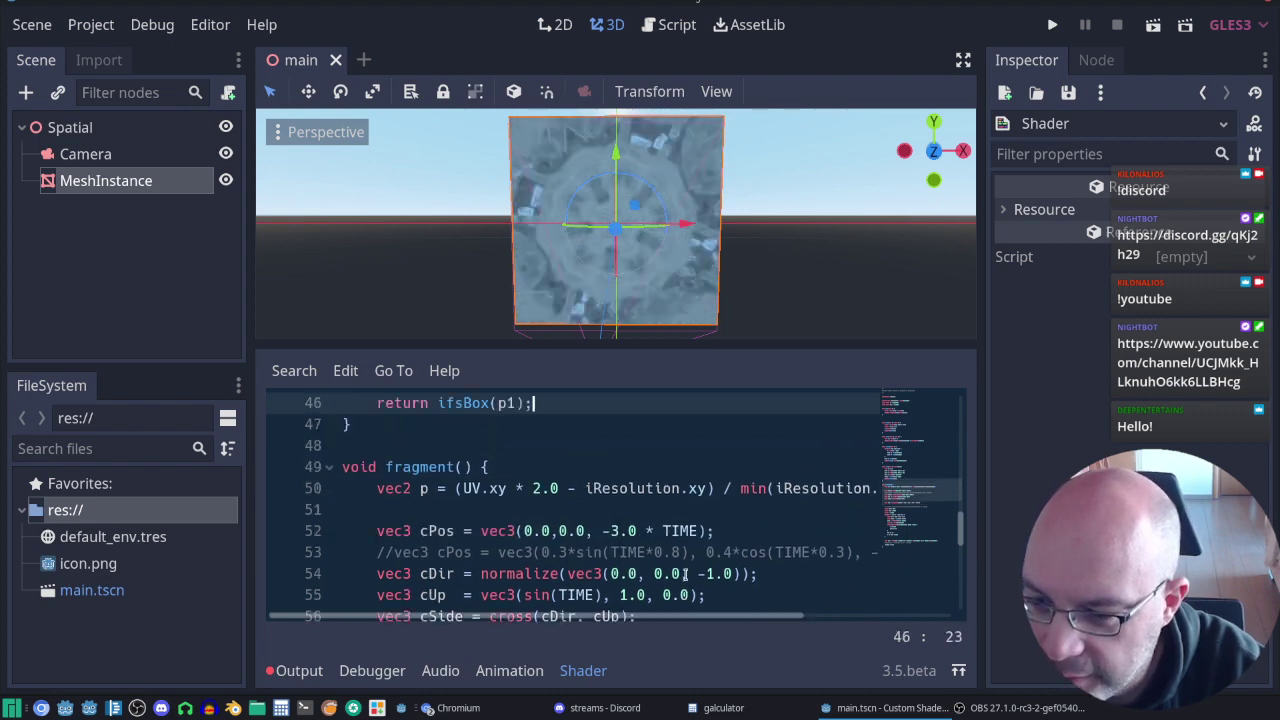
{"action": "key", "text": "Up"}
{"action": "key", "text": "Up"}
{"action": "key", "text": "Up"}
{"action": "key", "text": "Down"}
{"action": "key", "text": "Down"}
{"action": "key", "text": "Down"}
{"action": "key", "text": "Down"}
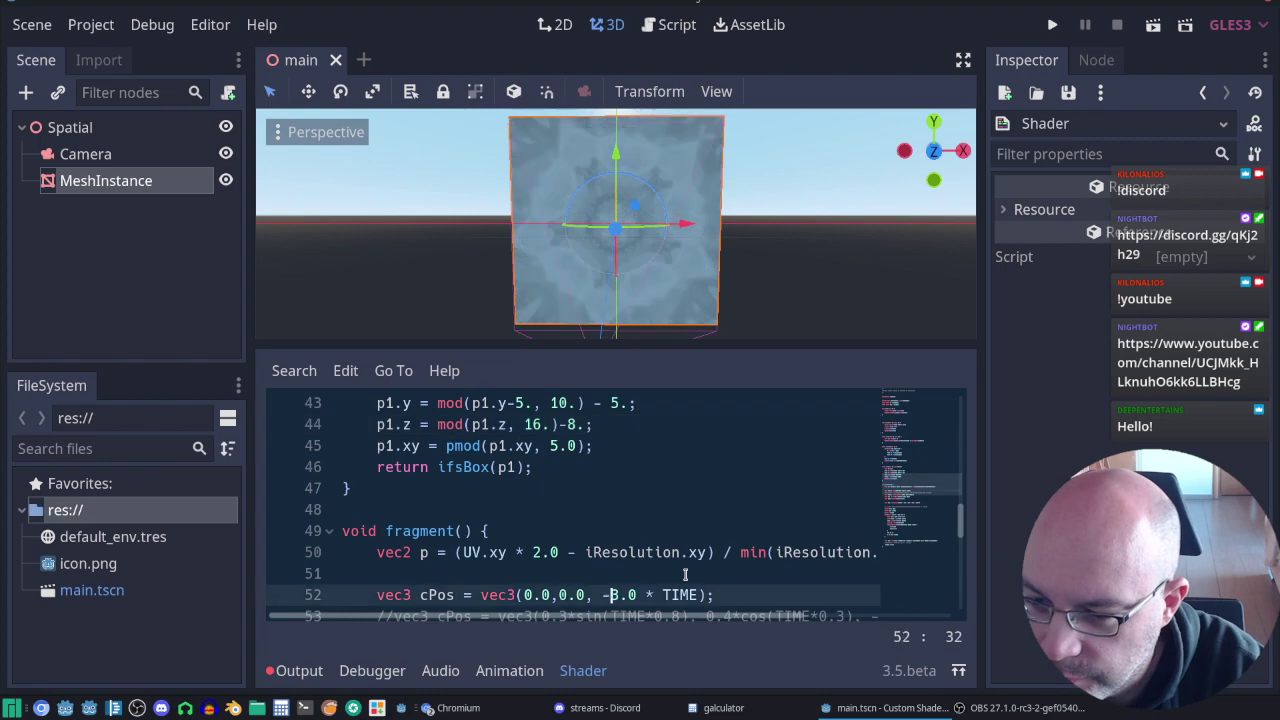
{"action": "key", "text": "Down"}
{"action": "key", "text": "Down"}
{"action": "key", "text": "Down"}
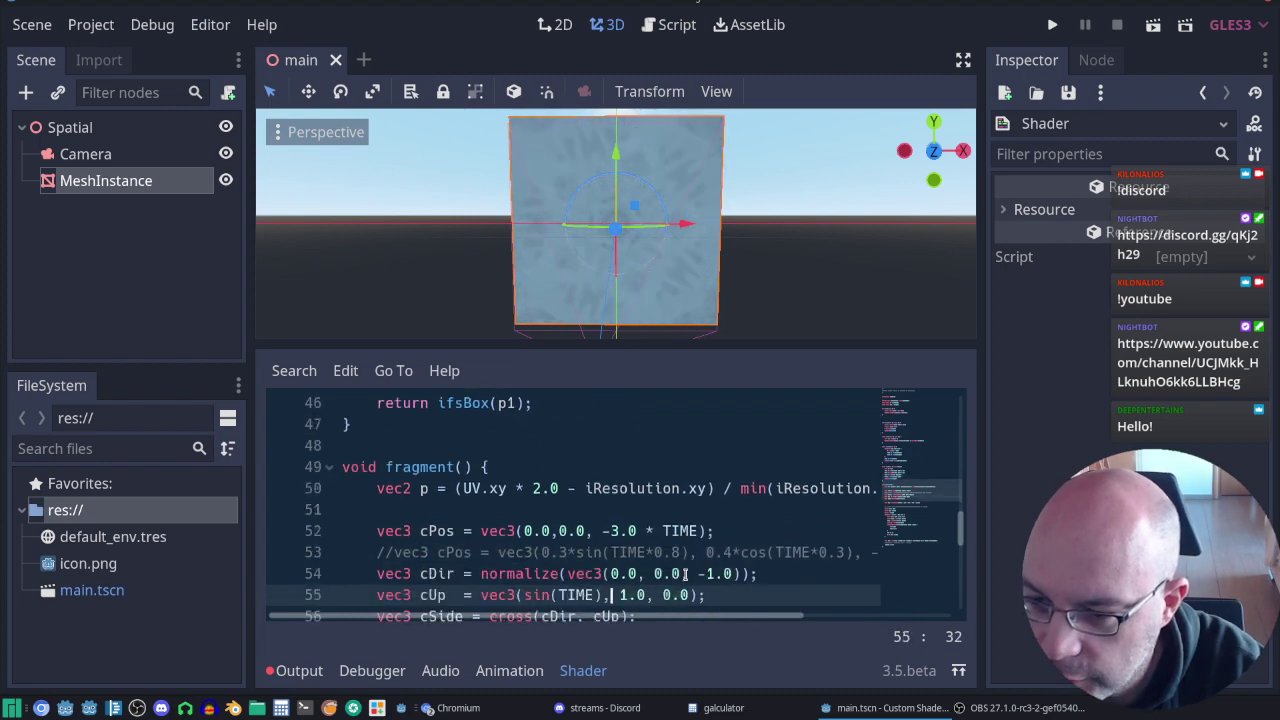
{"action": "middle_click_drag", "start_coordinate": [700, 240], "coordinate": [535, 222]}
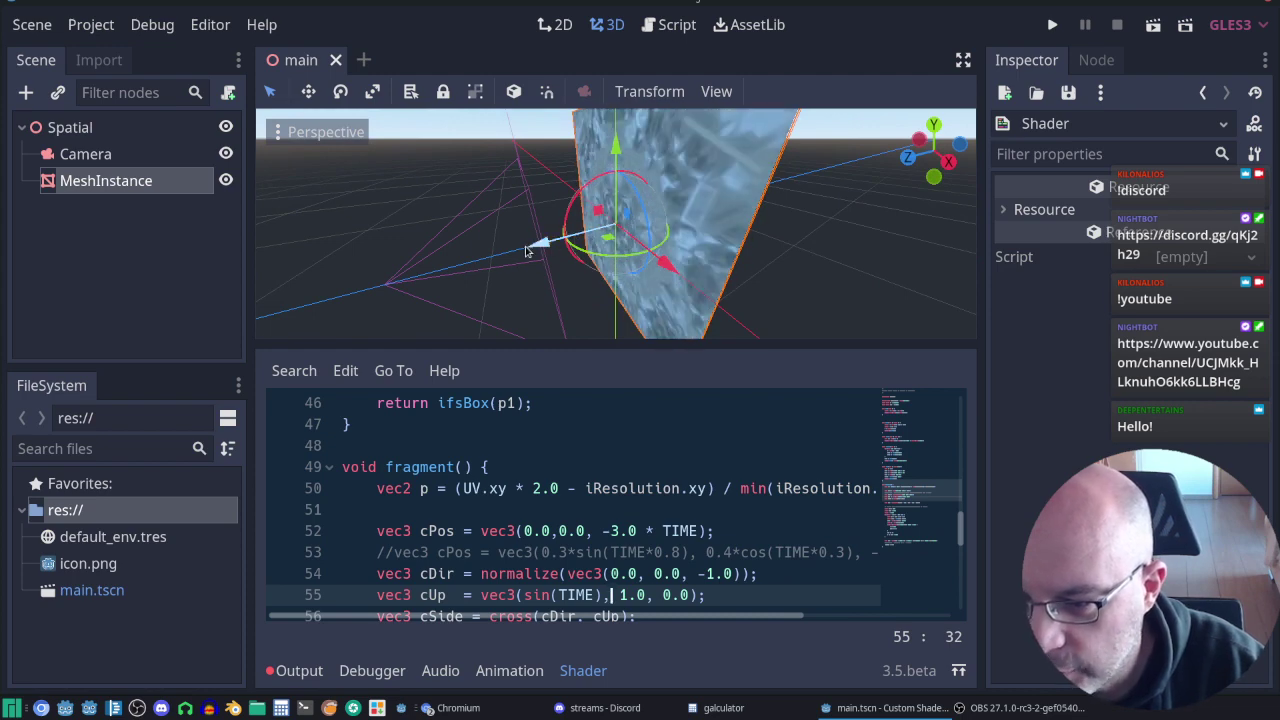
{"action": "middle_click_drag", "start_coordinate": [745, 232], "coordinate": [937, 232]}
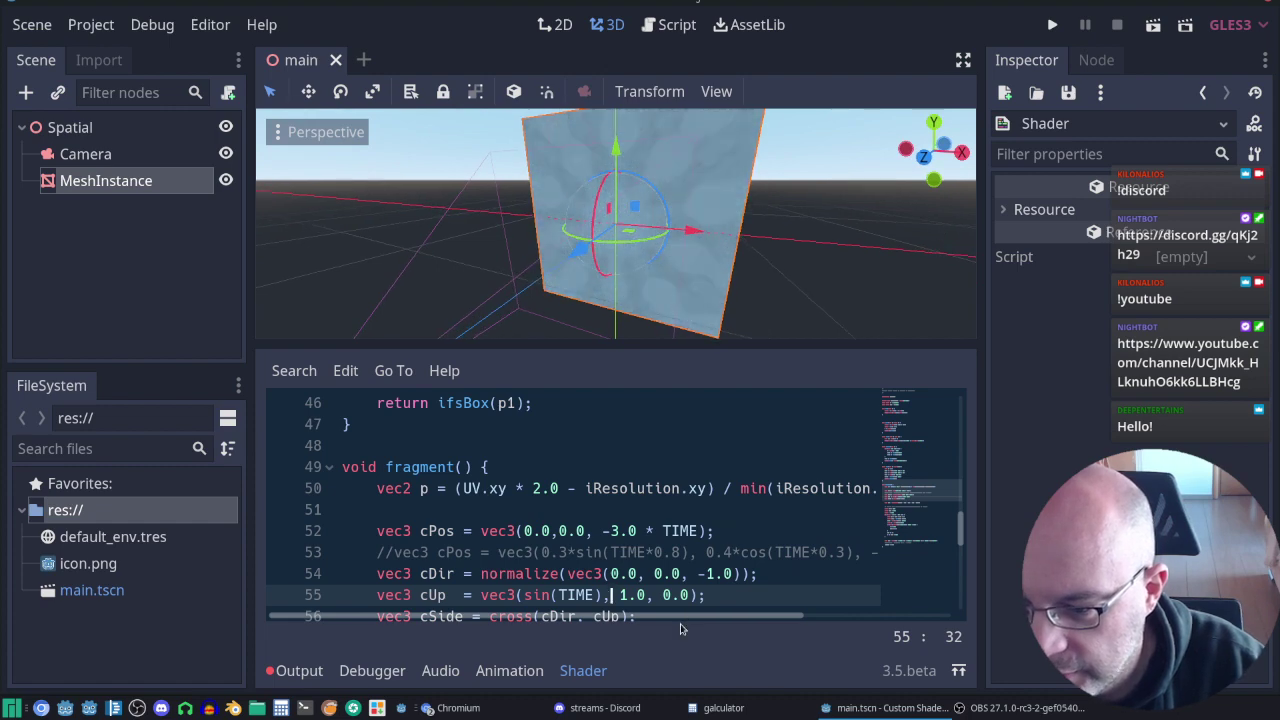
{"action": "left_click_drag", "start_coordinate": [672, 620], "coordinate": [630, 638]}
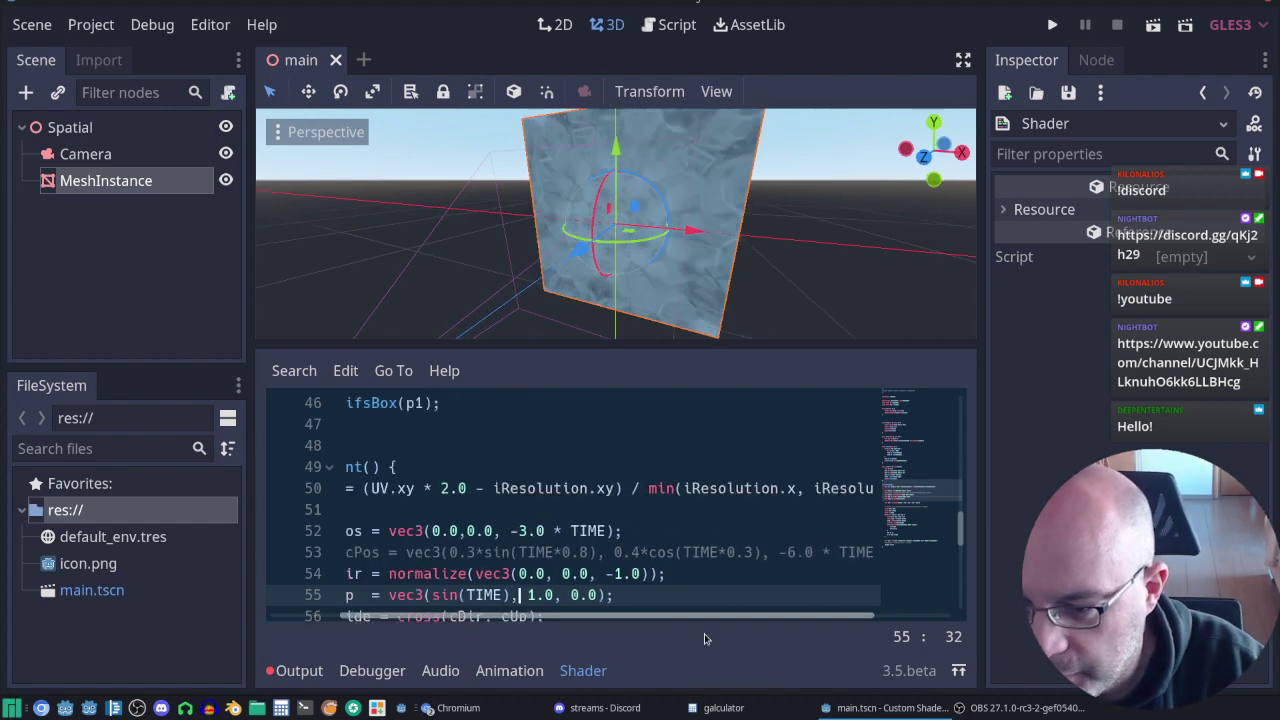
{"action": "scroll", "coordinate": [703, 463], "scroll_direction": "up", "scroll_amount": 3}
{"action": "scroll", "coordinate": [703, 463], "scroll_direction": "down", "scroll_amount": 3}
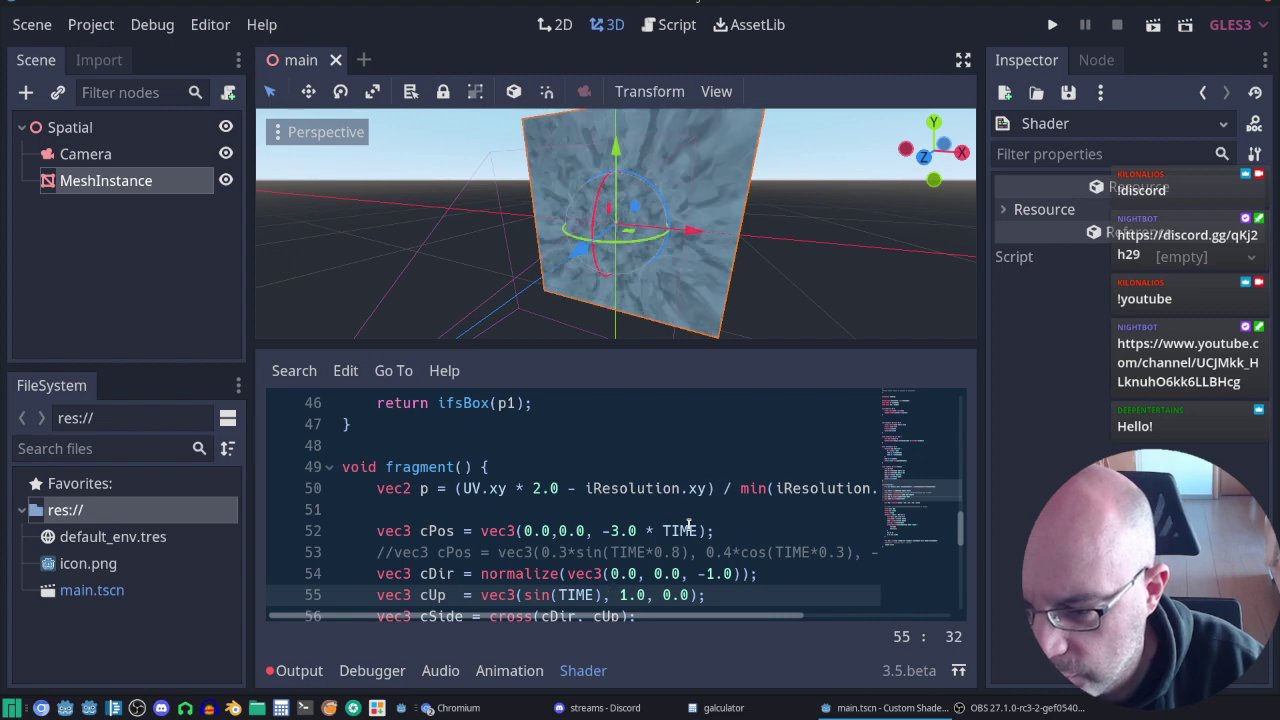
{"action": "scroll", "coordinate": [688, 527], "scroll_direction": "down", "scroll_amount": 2}
{"action": "scroll", "coordinate": [688, 527], "scroll_direction": "up", "scroll_amount": 1}
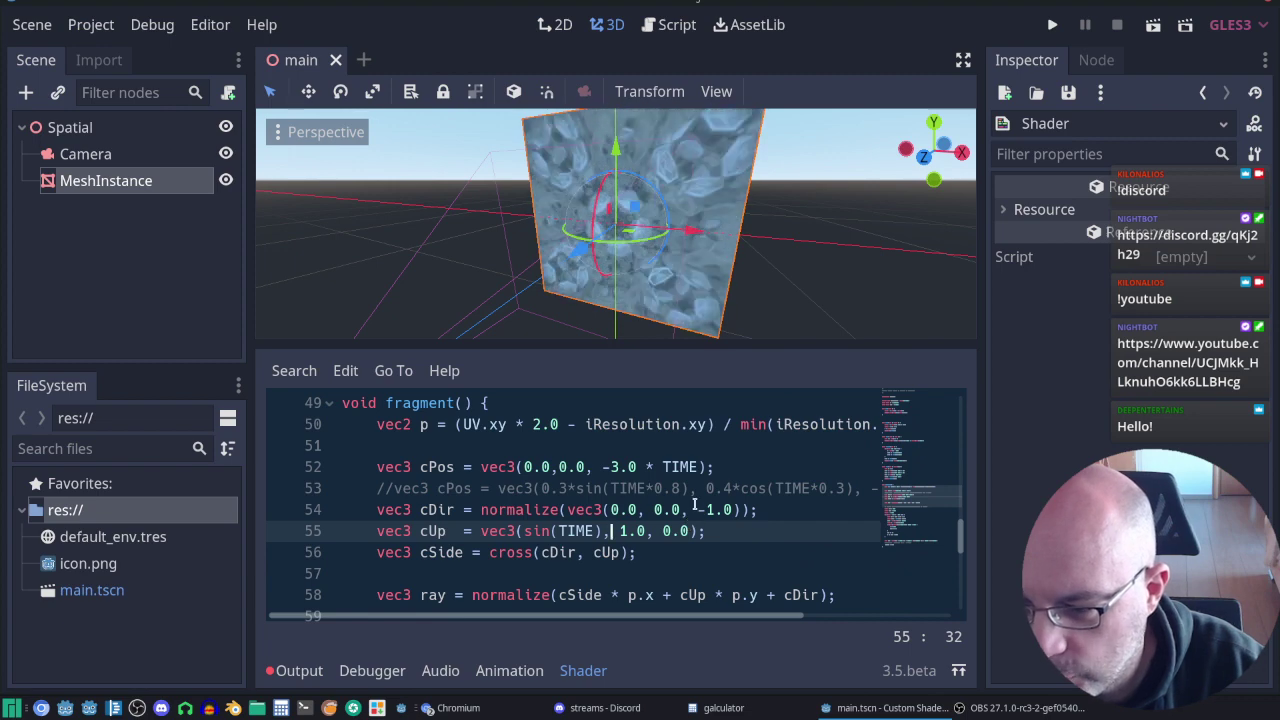
{"action": "left_click", "coordinate": [699, 510]}
{"action": "type", "text": "-"}
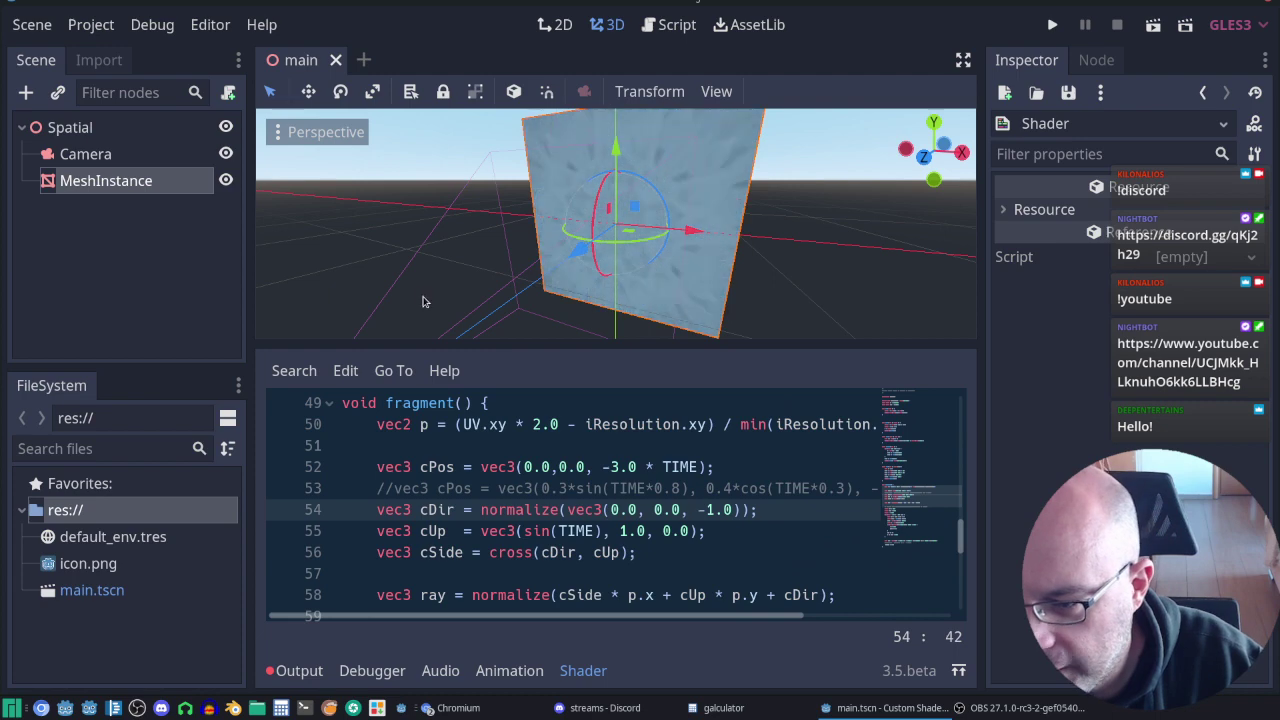
{"action": "scroll", "coordinate": [782, 242], "scroll_direction": "up", "scroll_amount": 2}
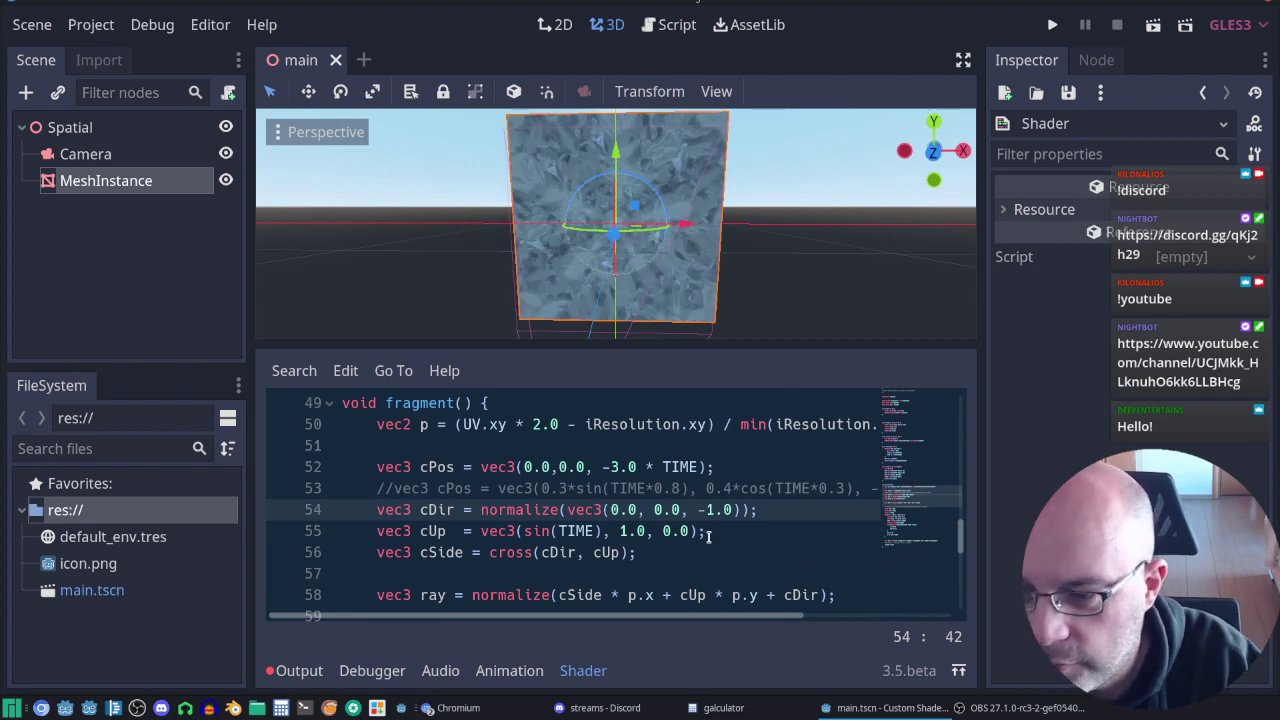
Step: Remove the minus signs so cDir uses 1.0 and cPos moves at 3.0 * TIME
{"action": "key", "text": "Delete"}
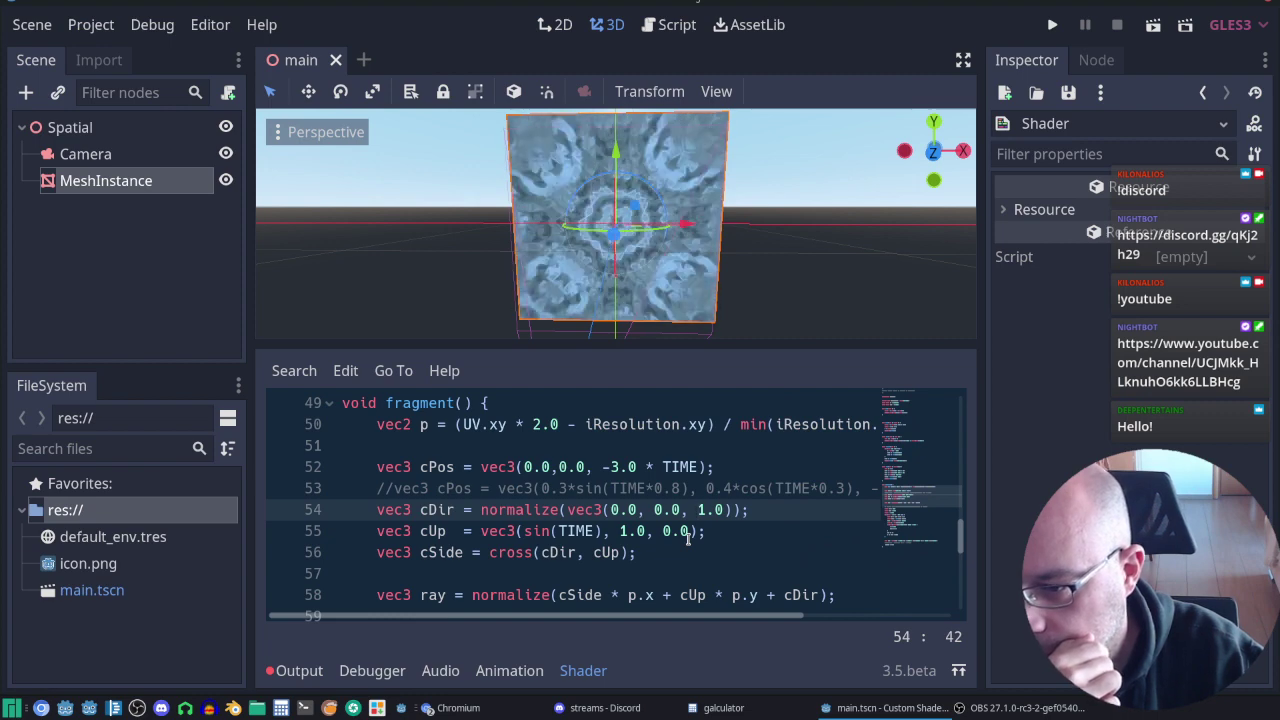
{"action": "left_click", "coordinate": [598, 466]}
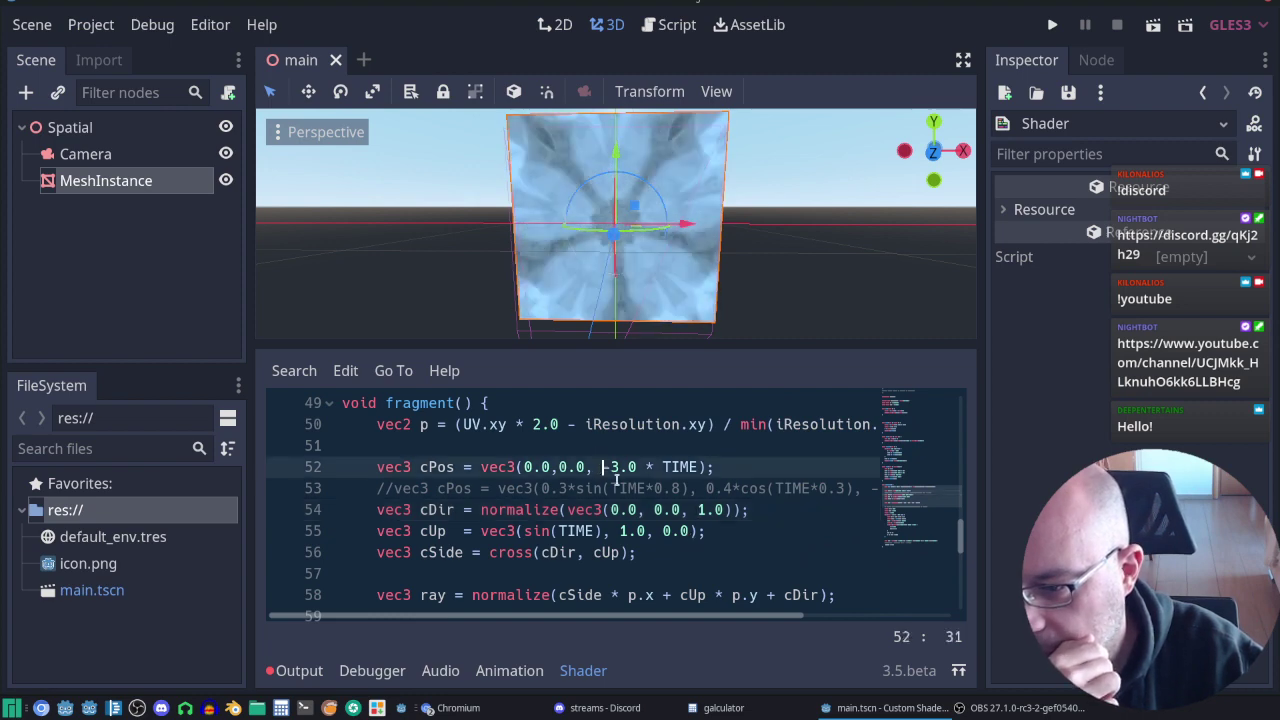
{"action": "key", "text": "BackSpace"}
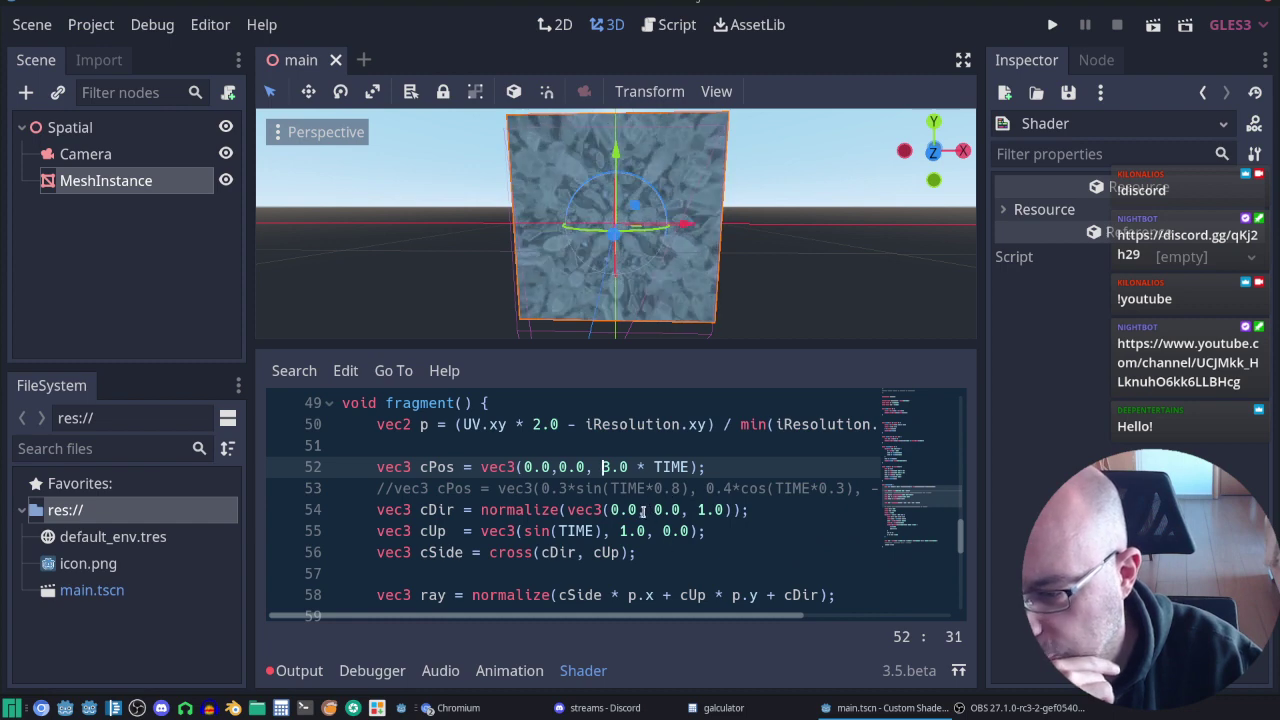
{"action": "scroll", "coordinate": [642, 510], "scroll_direction": "down", "scroll_amount": 1}
{"action": "scroll", "coordinate": [638, 510], "scroll_direction": "up", "scroll_amount": 1}
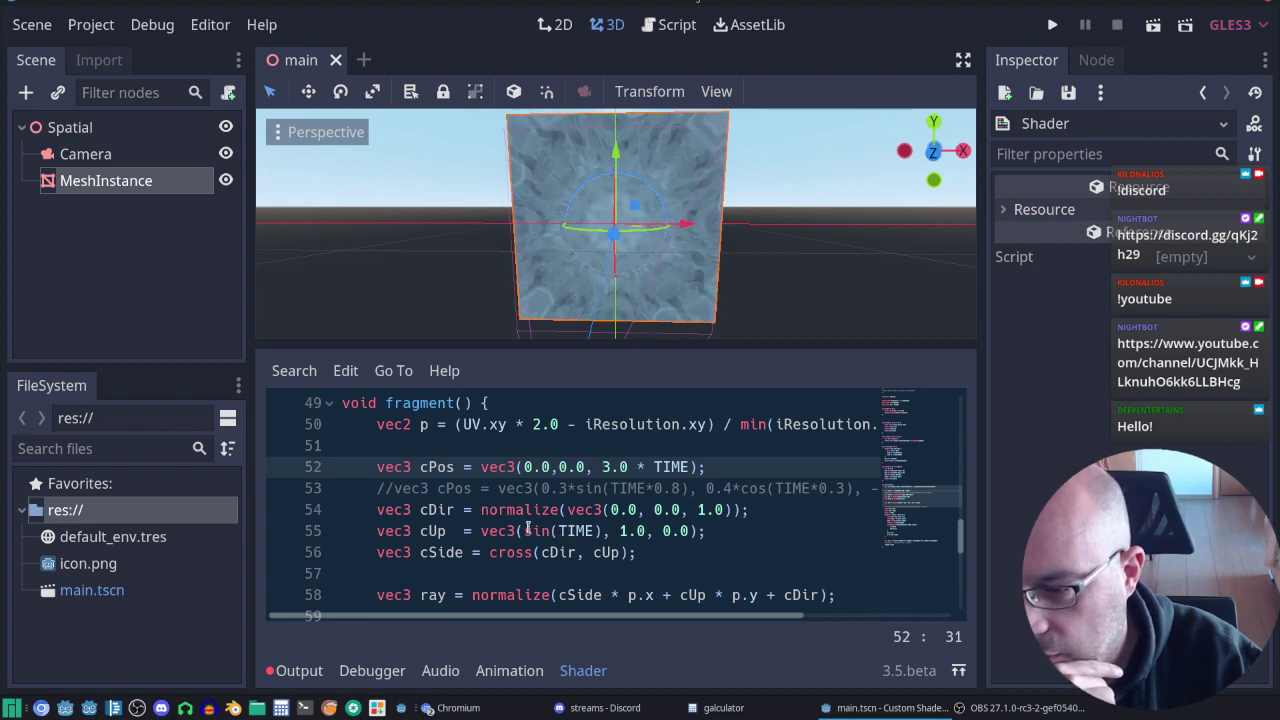
{"action": "left_click", "coordinate": [530, 531]}
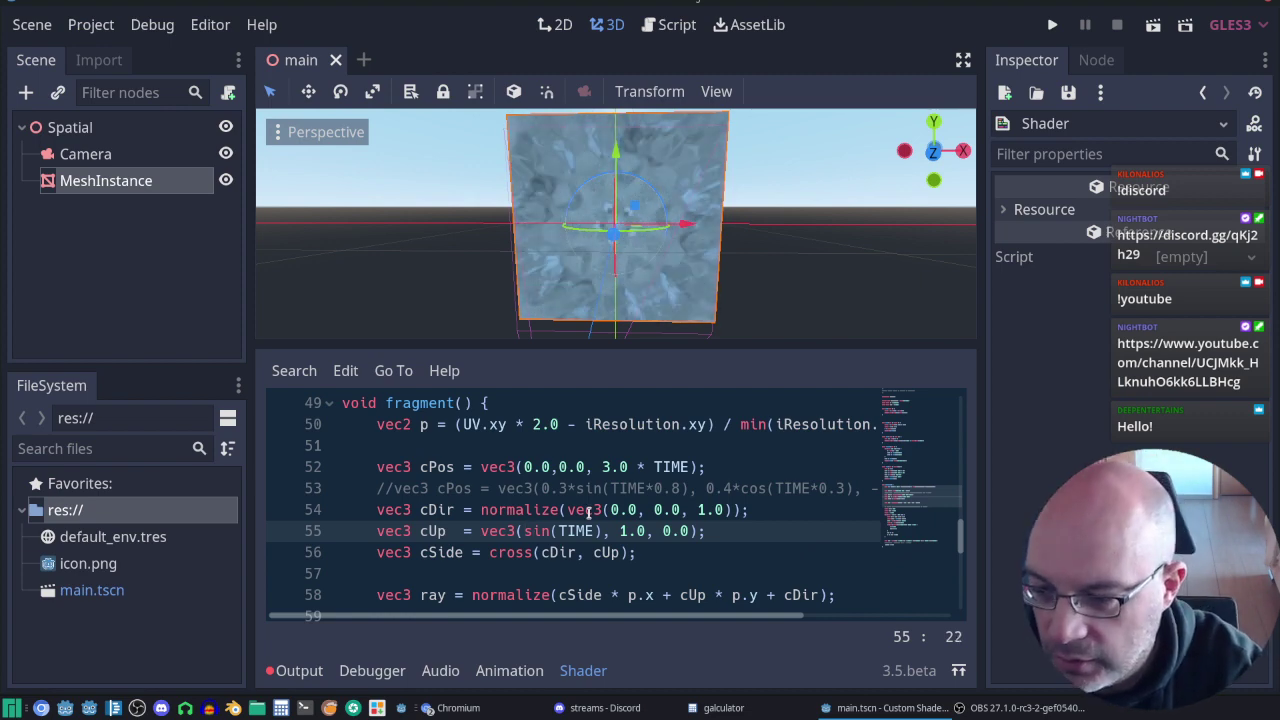
Step: Replace the up vector's sin term with 1.0, making cUp vec3(1.0, 1.0, 0.0)
{"action": "key", "text": "BackSpace"}
{"action": "key", "text": "Delete"}
{"action": "key", "text": "Delete"}
{"action": "key", "text": "Delete"}
{"action": "key", "text": "Delete"}
{"action": "key", "text": "Delete"}
{"action": "key", "text": "Delete"}
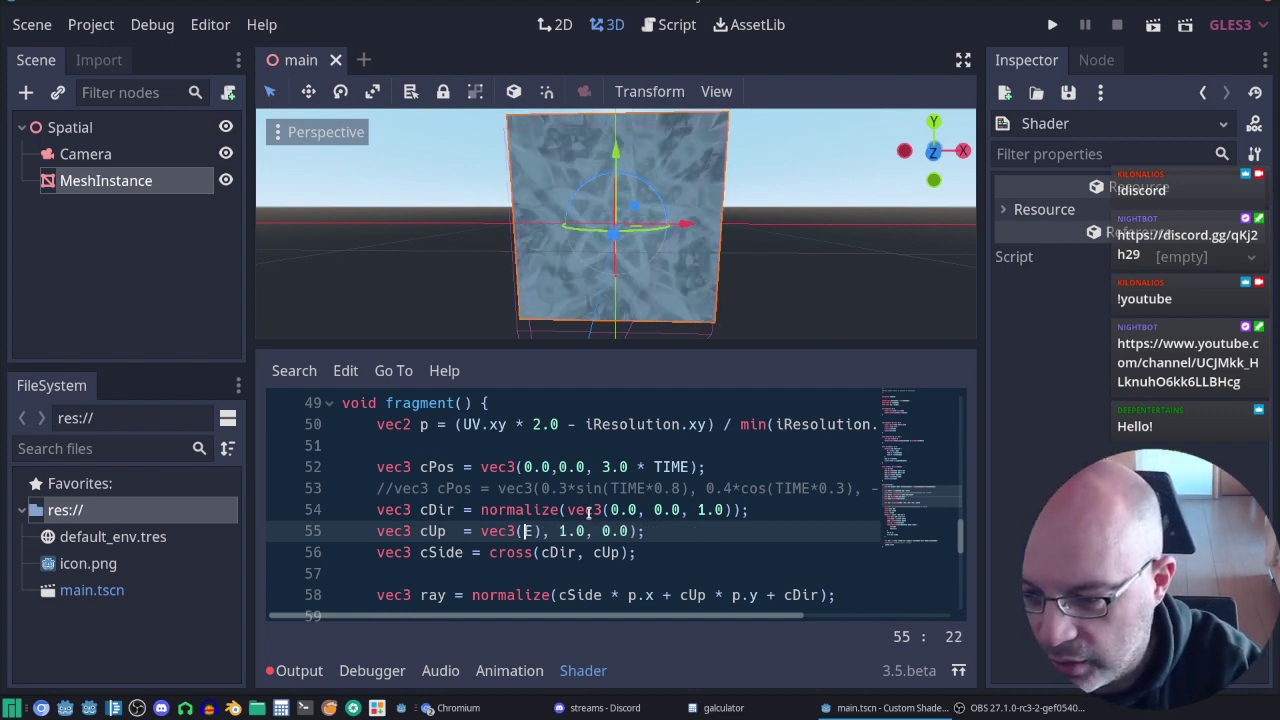
{"action": "key", "text": "Delete"}
{"action": "key", "text": "Delete"}
{"action": "type", "text": "1"}
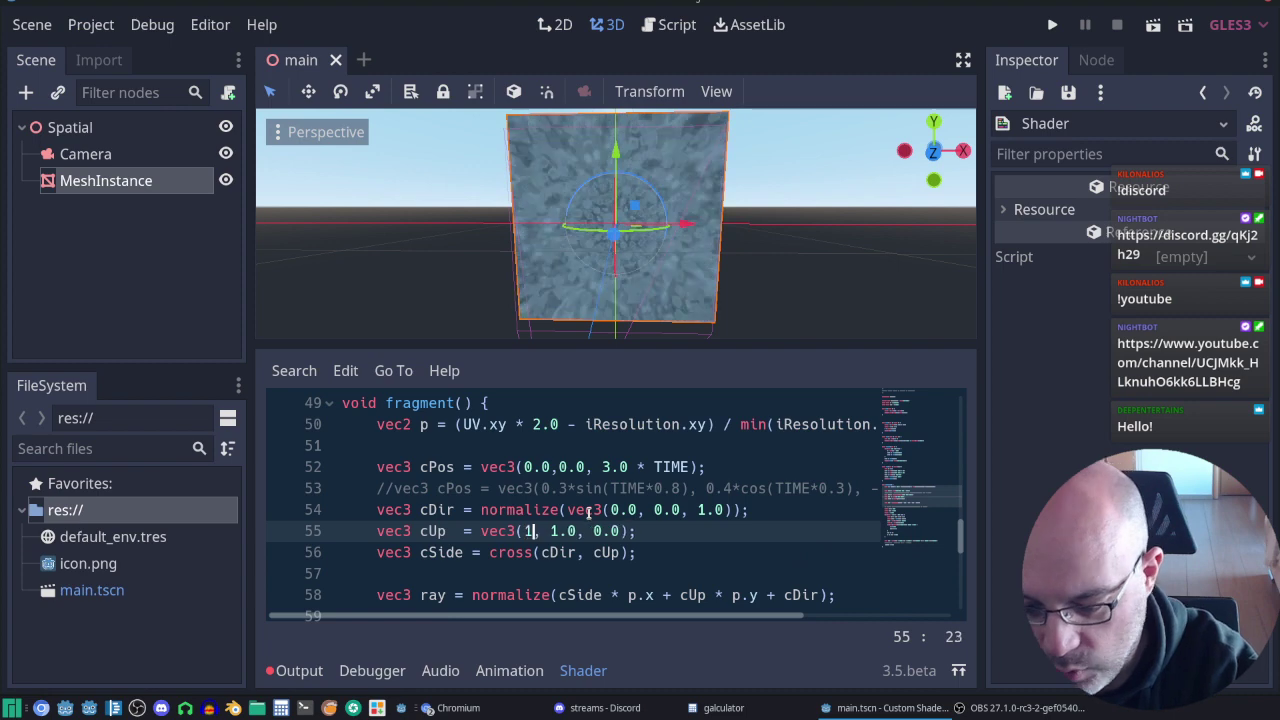
{"action": "type", "text": ".0"}
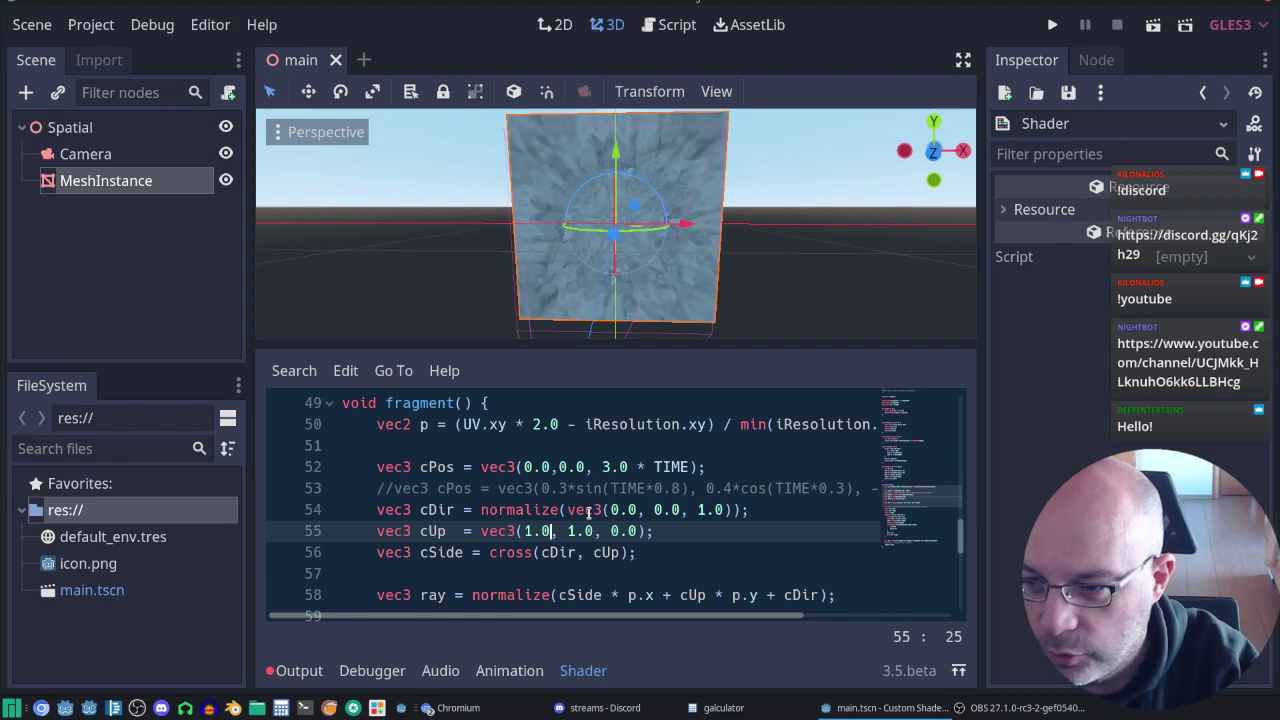
Step: Comment out cross(cDir, cUp) on the cSide line
{"action": "key", "text": "Down"}
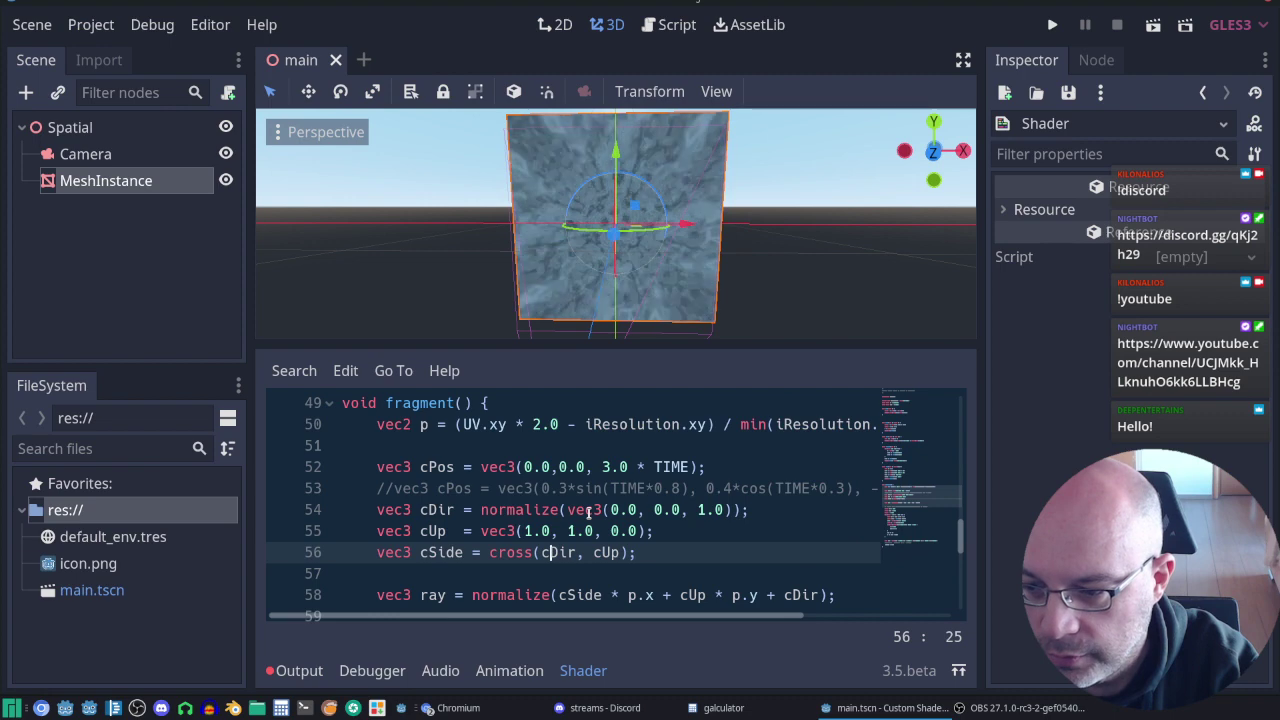
{"action": "key", "text": "ctrl+Left"}
{"action": "key", "text": "ctrl+Left"}
{"action": "key", "text": "ctrl+Left"}
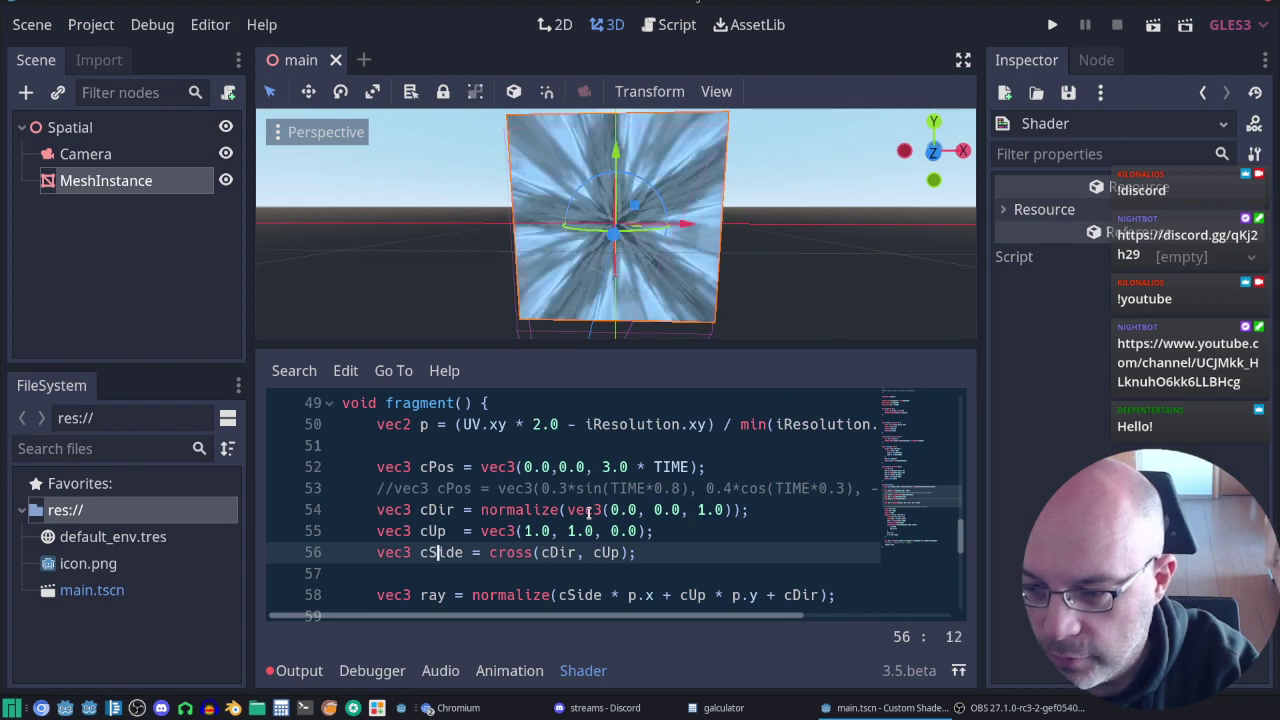
{"action": "key", "text": "Right"}
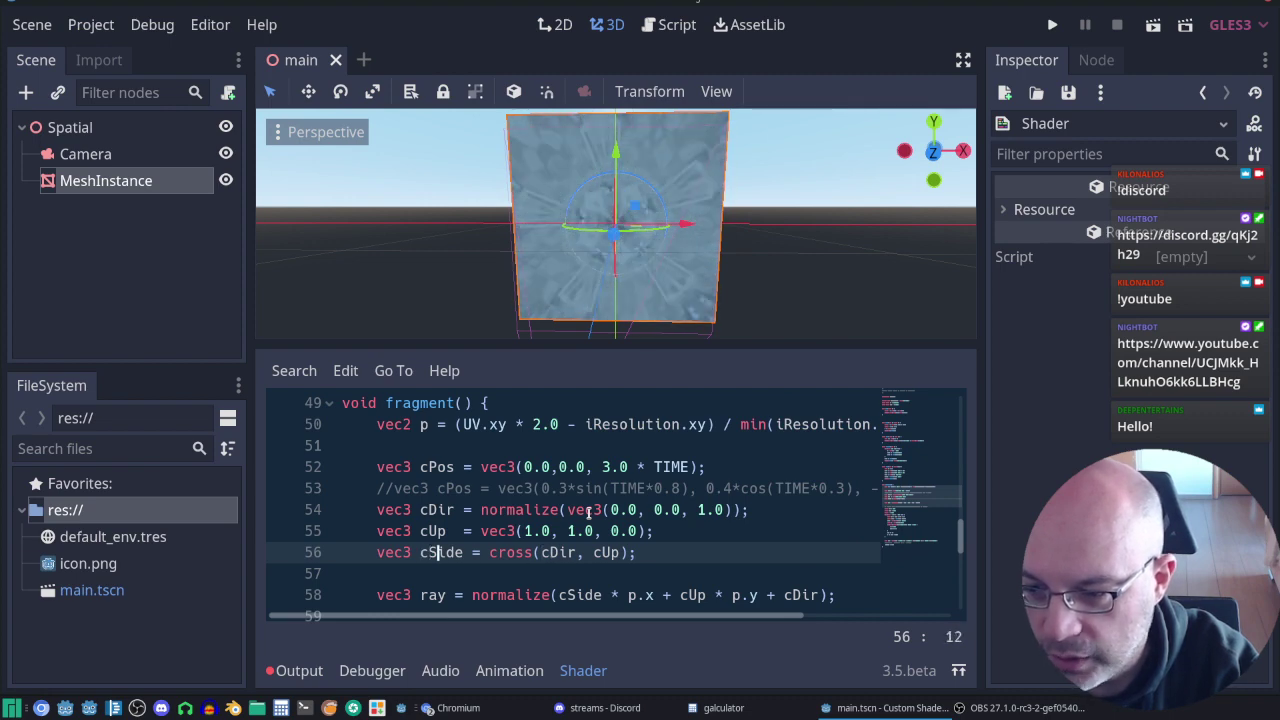
{"action": "key", "text": "Right"}
{"action": "key", "text": "Right"}
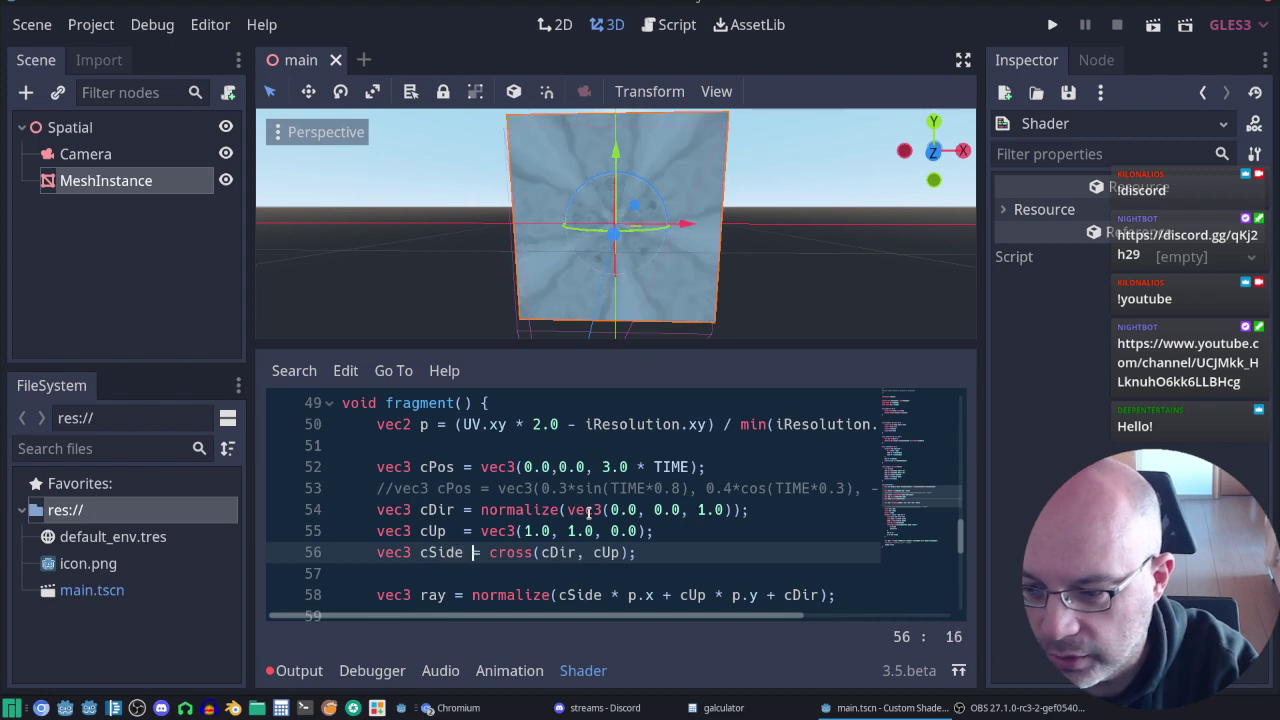
{"action": "key", "text": "Right"}
{"action": "key", "text": "Right"}
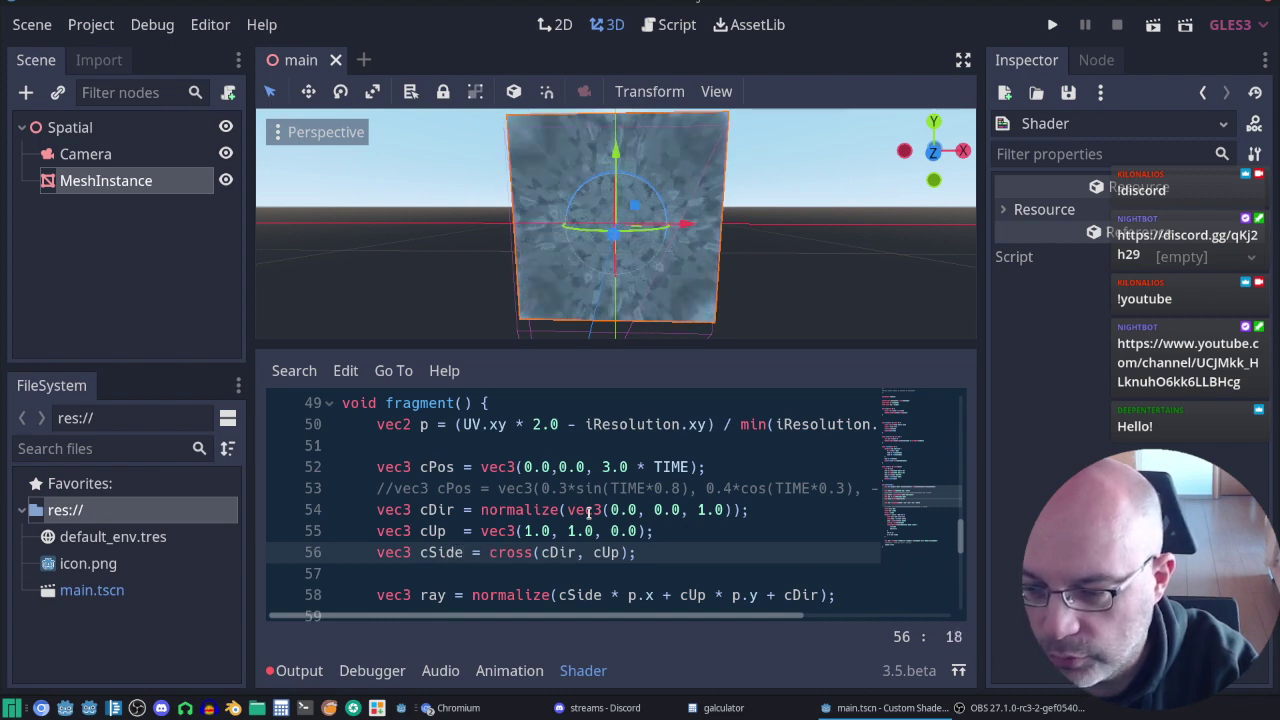
{"action": "key", "text": "Left"}
{"action": "key", "text": "Left"}
{"action": "key", "text": "Left"}
{"action": "key", "text": "Left"}
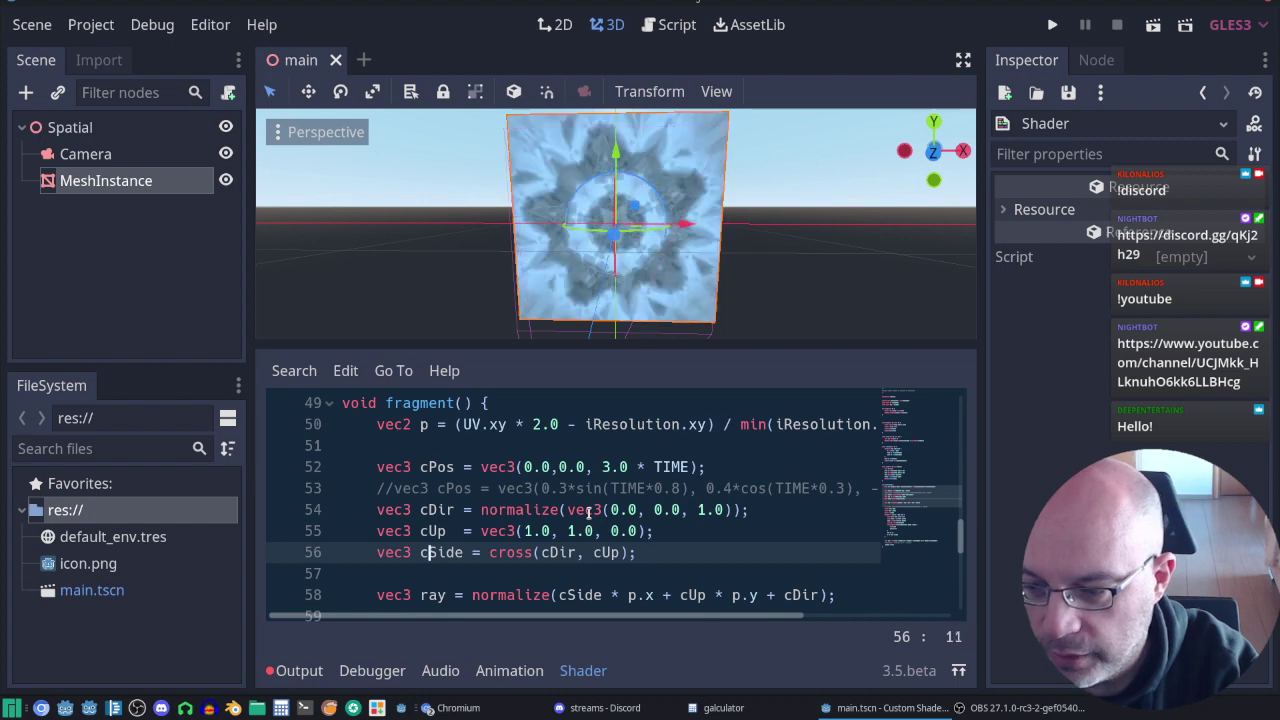
{"action": "key", "text": "Left"}
{"action": "key", "text": "Left"}
{"action": "key", "text": "Left"}
{"action": "key", "text": "Right"}
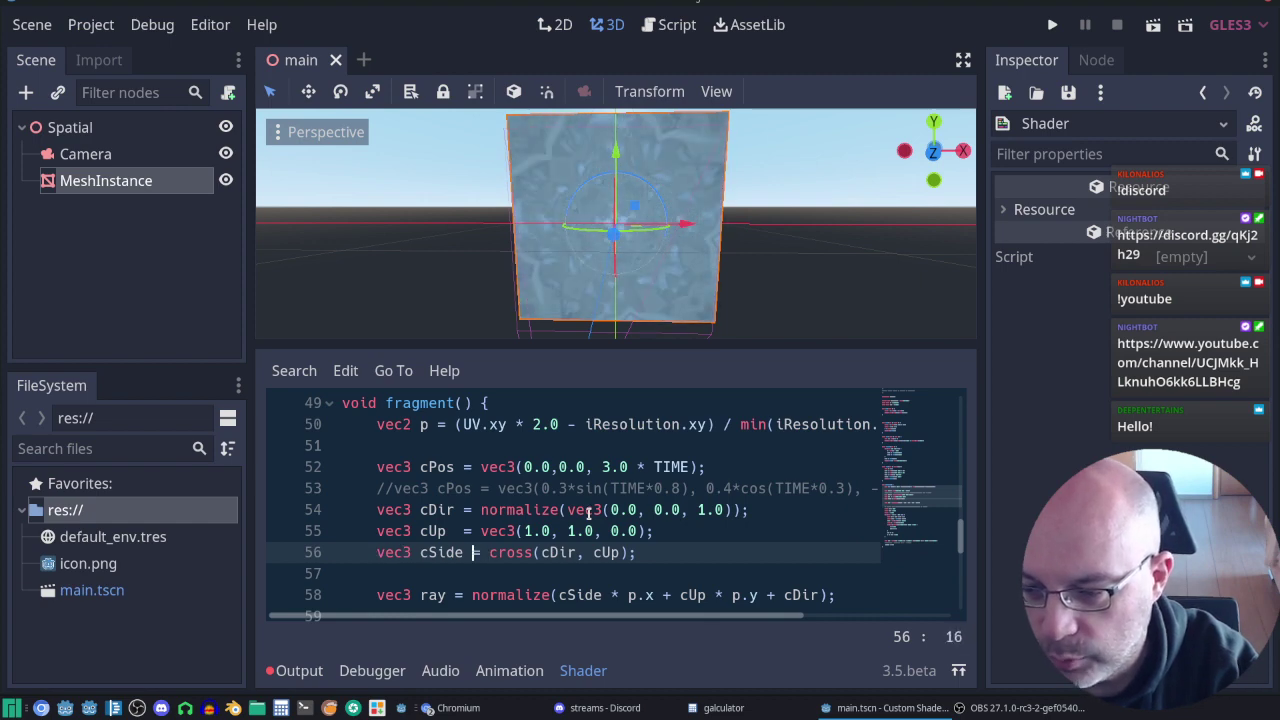
{"action": "key", "text": "Right"}
{"action": "key", "text": "Right"}
{"action": "type", "text": "//"}
{"action": "key", "text": "Left"}
{"action": "key", "text": "Left"}
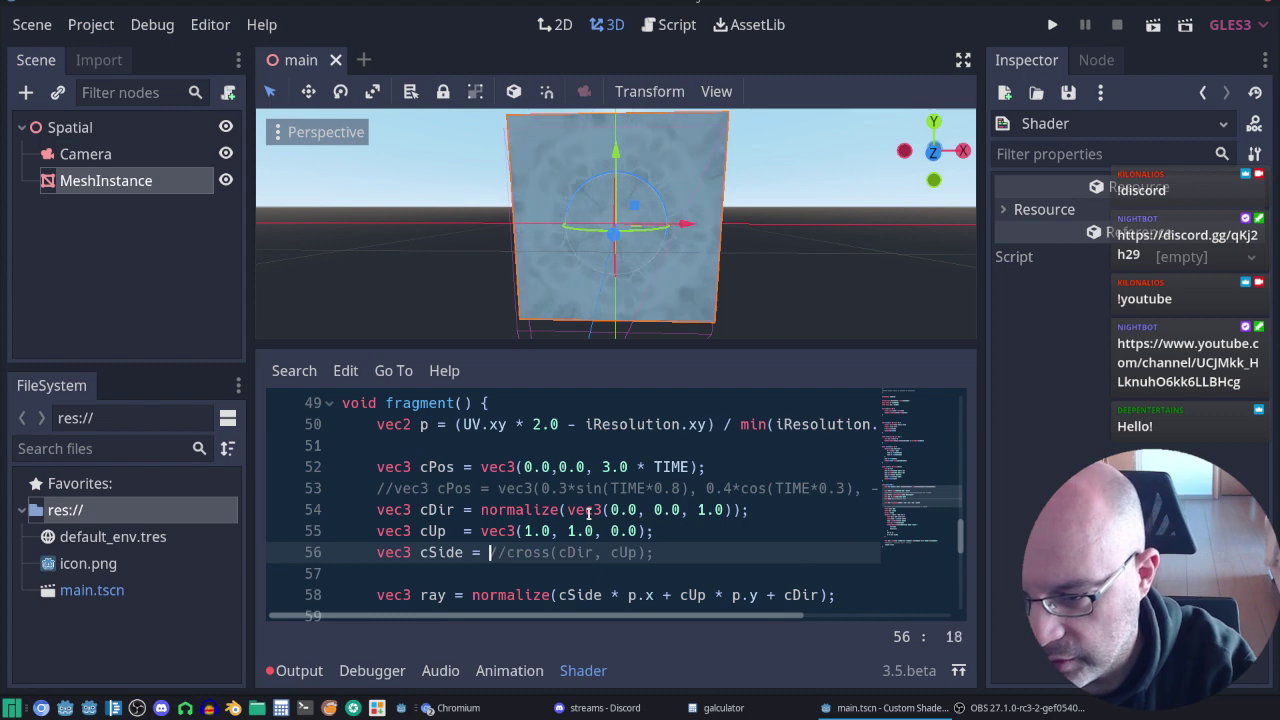
Step: Give cSide a temporary value of vec3(1.0); as a test
{"action": "type", "text": "1.0"}
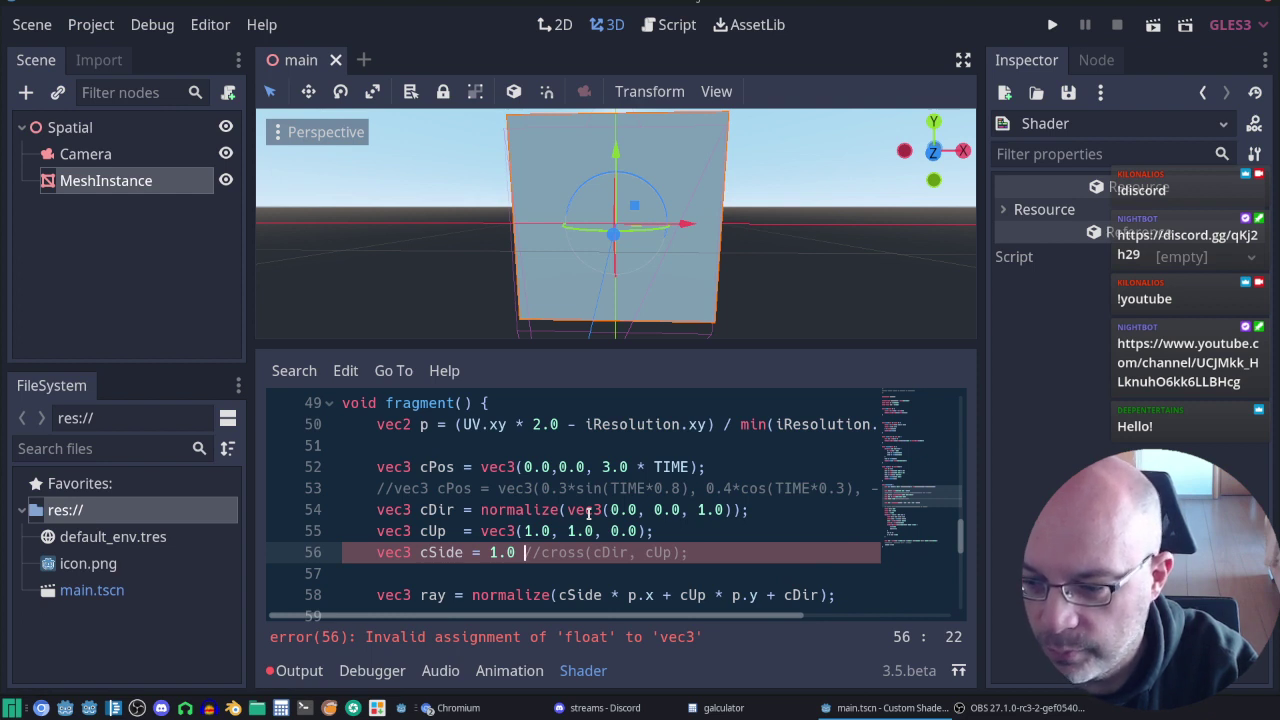
{"action": "key", "text": "Left"}
{"action": "key", "text": "Left"}
{"action": "key", "text": "Left"}
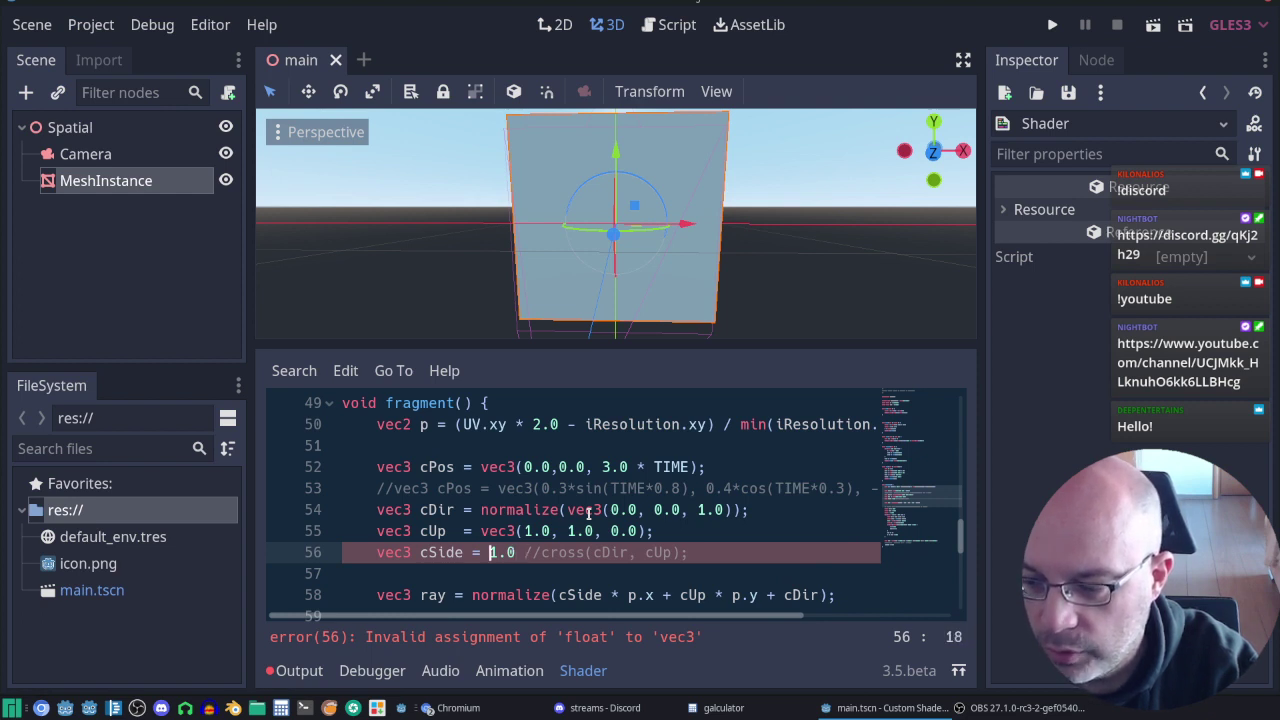
{"action": "type", "text": "vec3"}
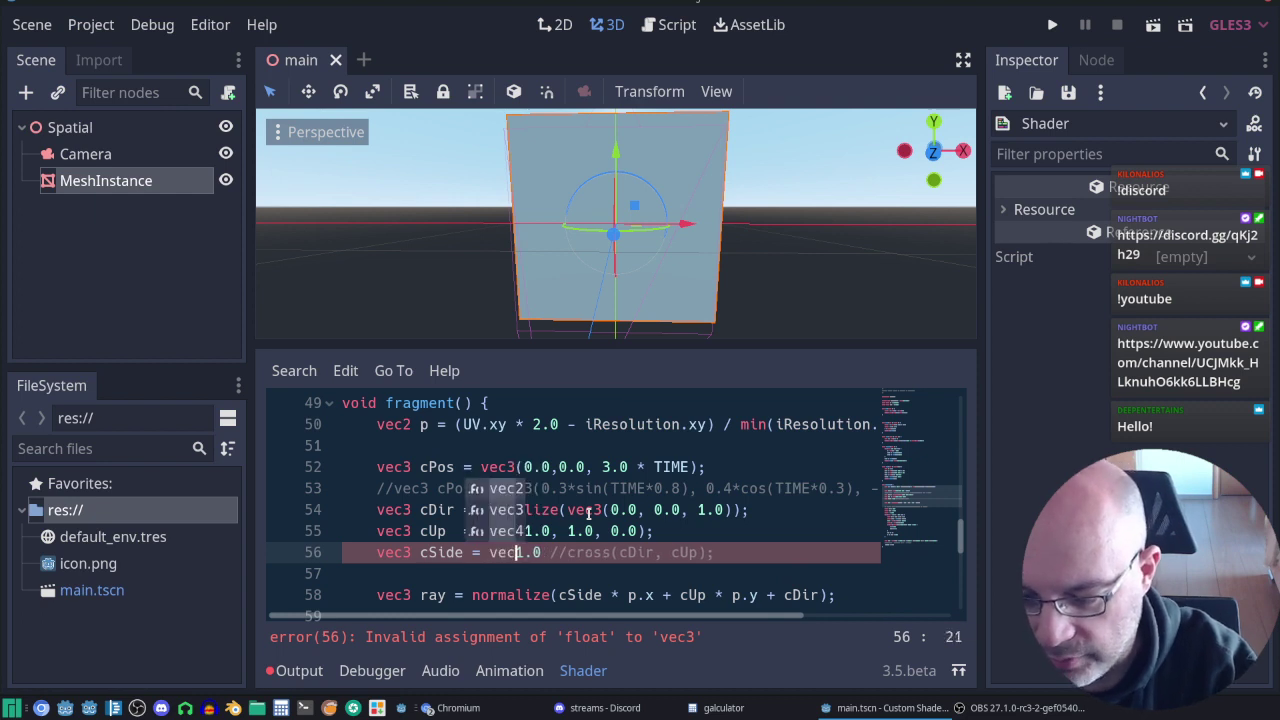
{"action": "type", "text": "("}
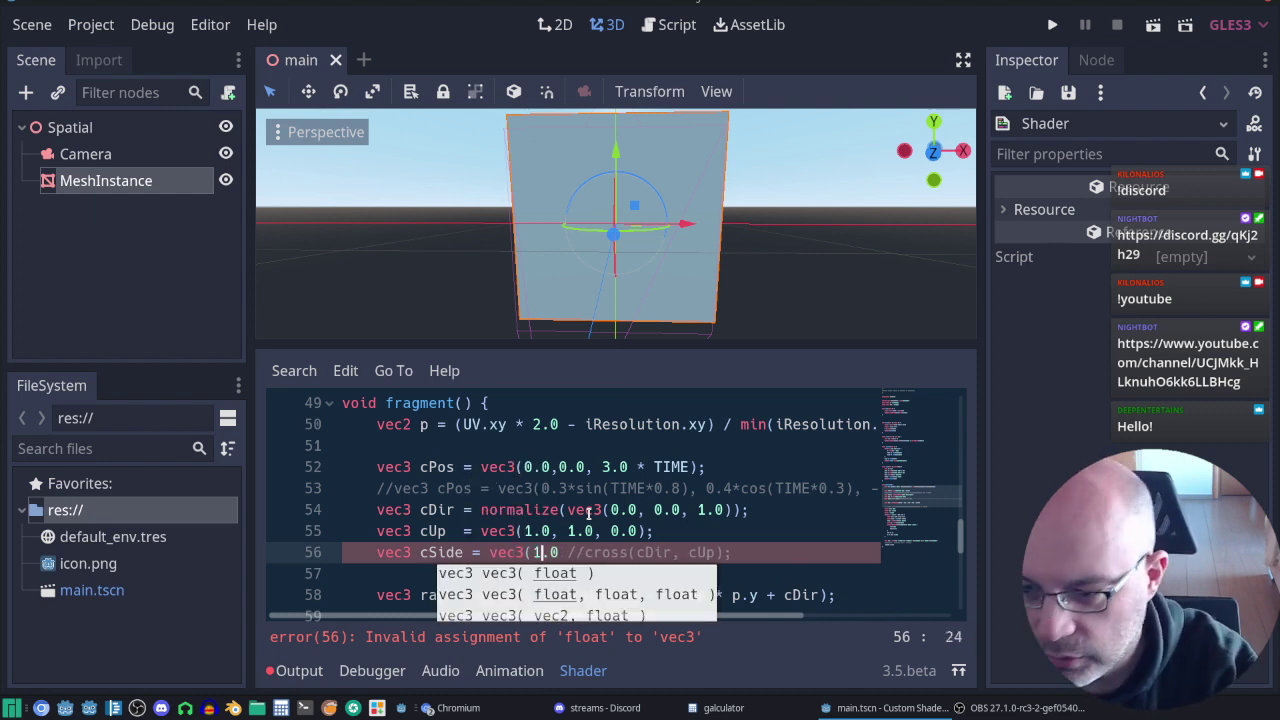
{"action": "key", "text": "Right"}
{"action": "key", "text": "Right"}
{"action": "key", "text": "Right"}
{"action": "type", "text": ")"}
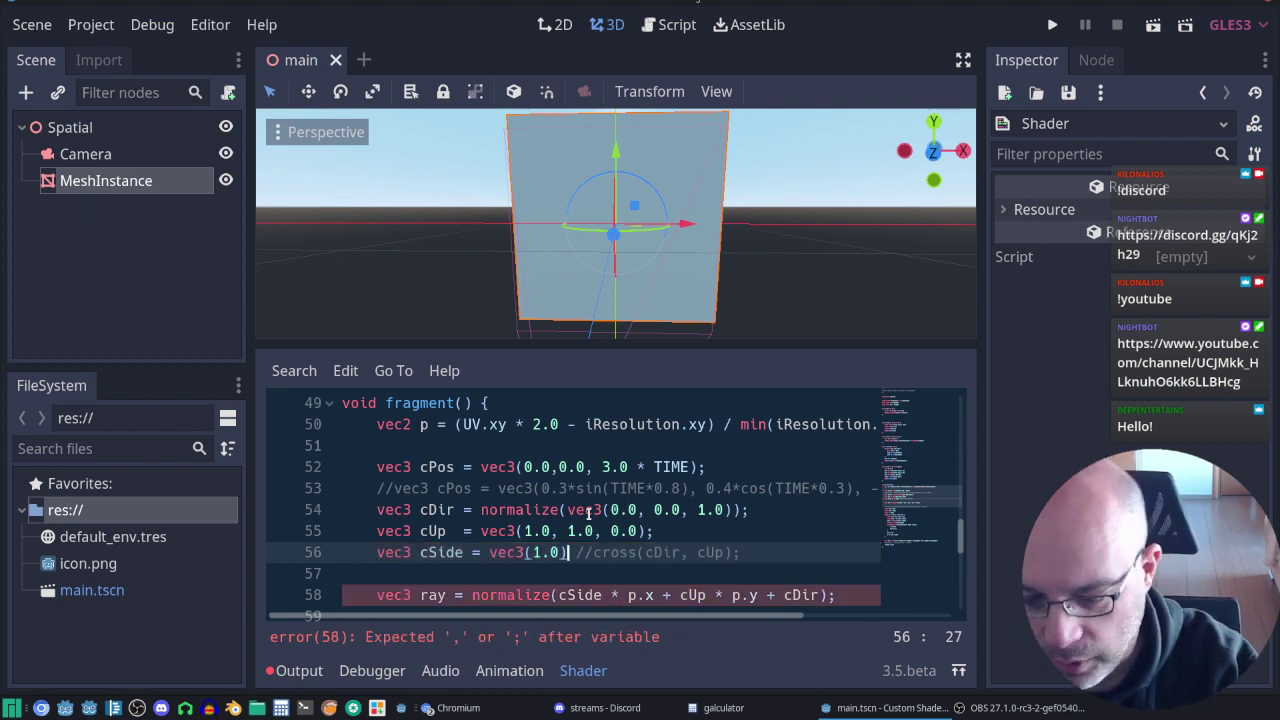
{"action": "type", "text": ";"}
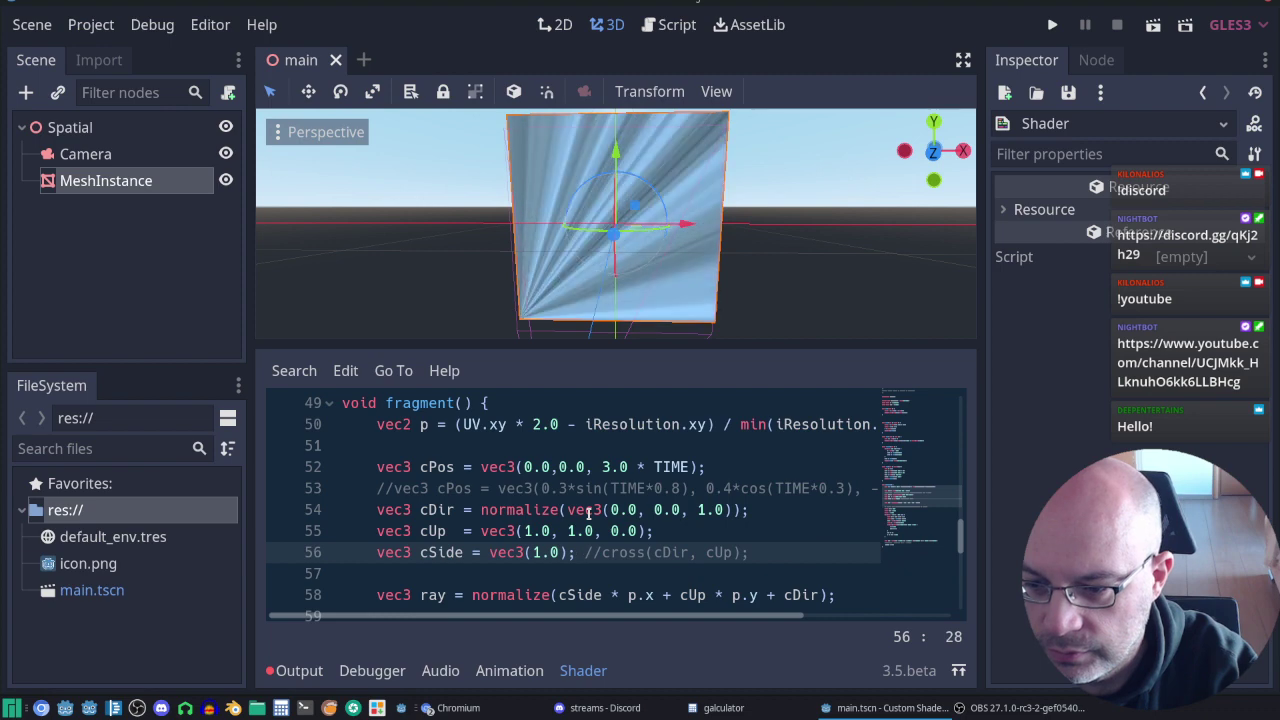
Step: Begin deleting the temporary vec3(1.0) value from the cSide line
{"action": "key", "text": "Left"}
{"action": "key", "text": "Left"}
{"action": "key", "text": "Left"}
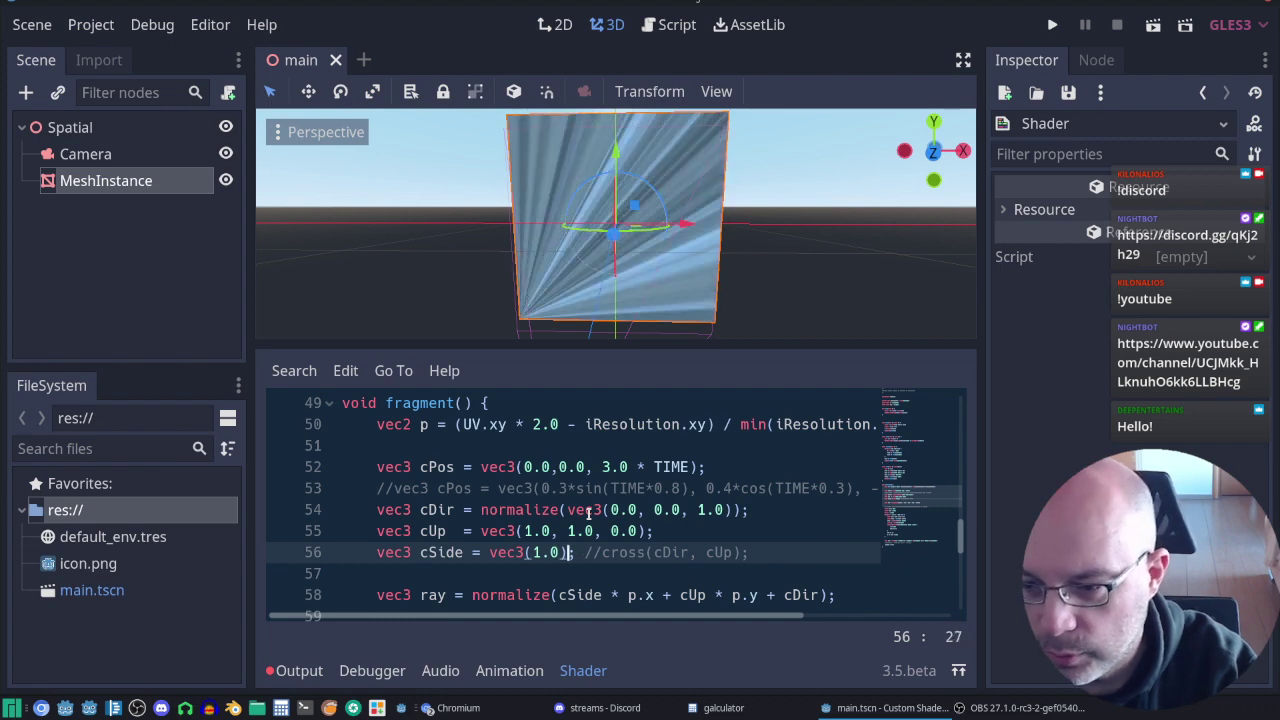
{"action": "key", "text": "Left"}
{"action": "key", "text": "Left"}
{"action": "key", "text": "Left"}
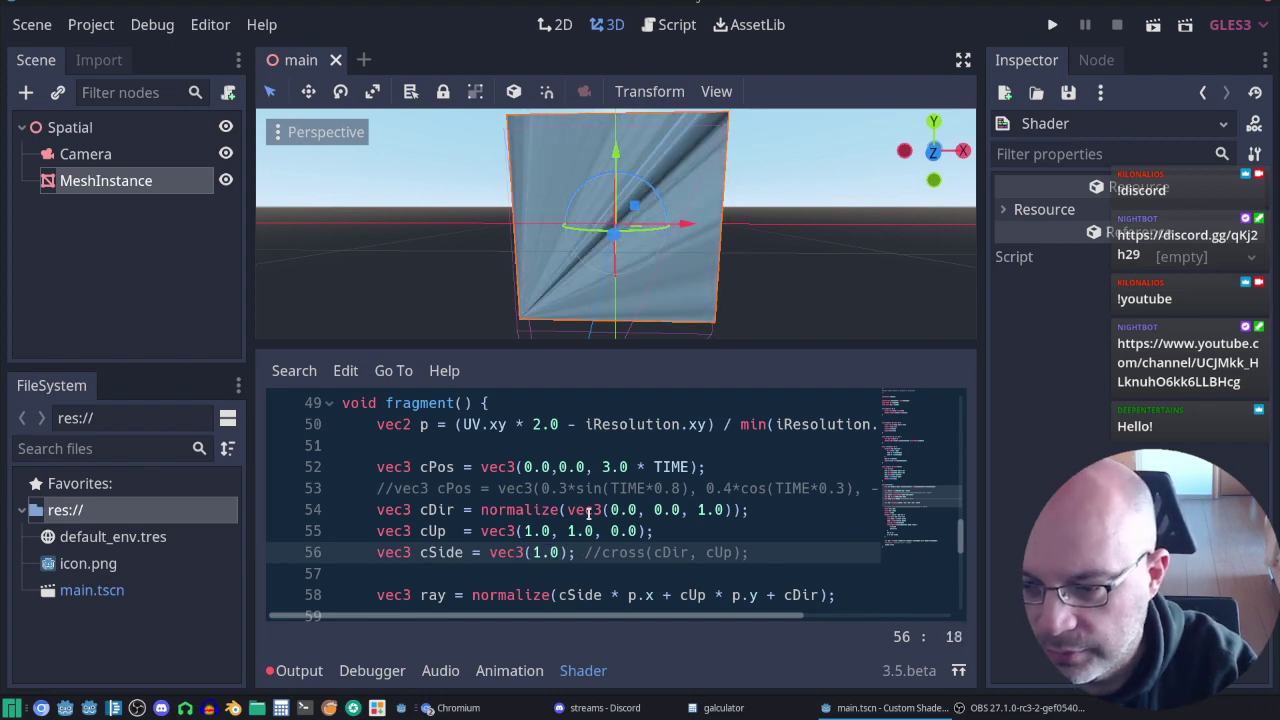
{"action": "key", "text": "Delete"}
{"action": "key", "text": "Delete"}
{"action": "key", "text": "Delete"}
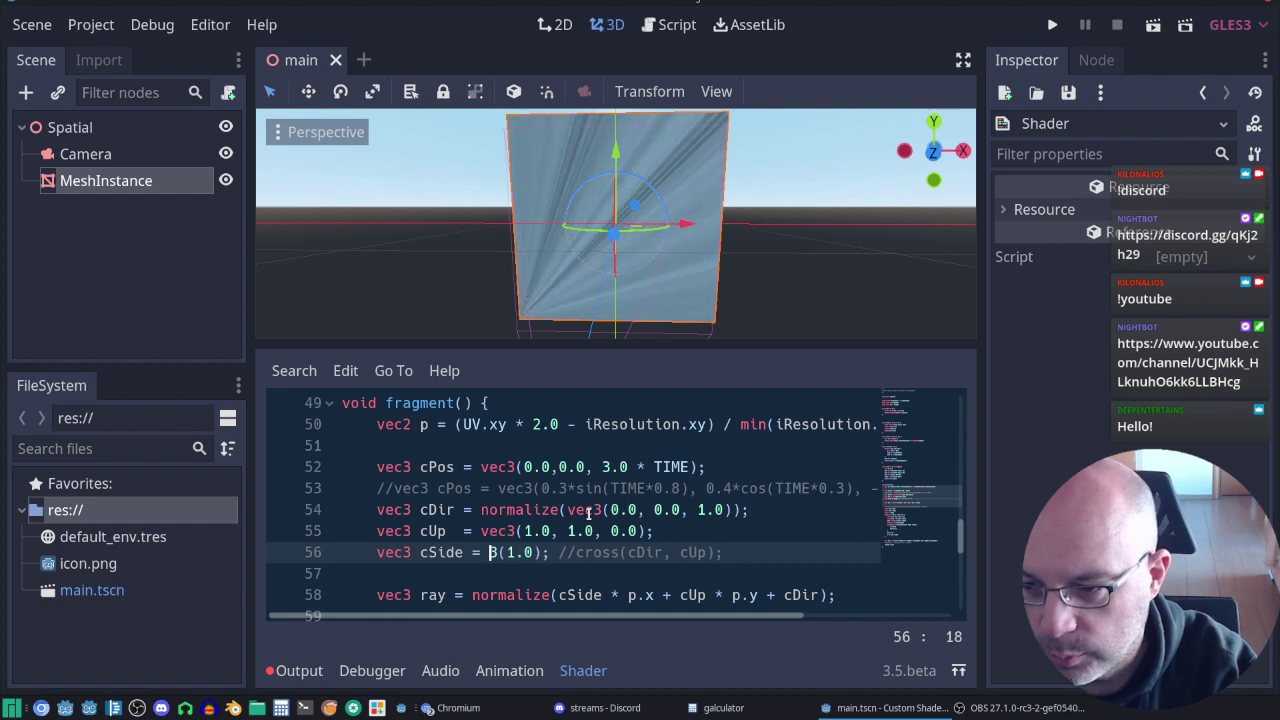
{"action": "key", "text": "Delete"}
{"action": "key", "text": "Delete"}
{"action": "key", "text": "Delete"}
{"action": "key", "text": "Delete"}
{"action": "key", "text": "Delete"}
{"action": "key", "text": "Delete"}
{"action": "key", "text": "Delete"}
{"action": "key", "text": "Delete"}
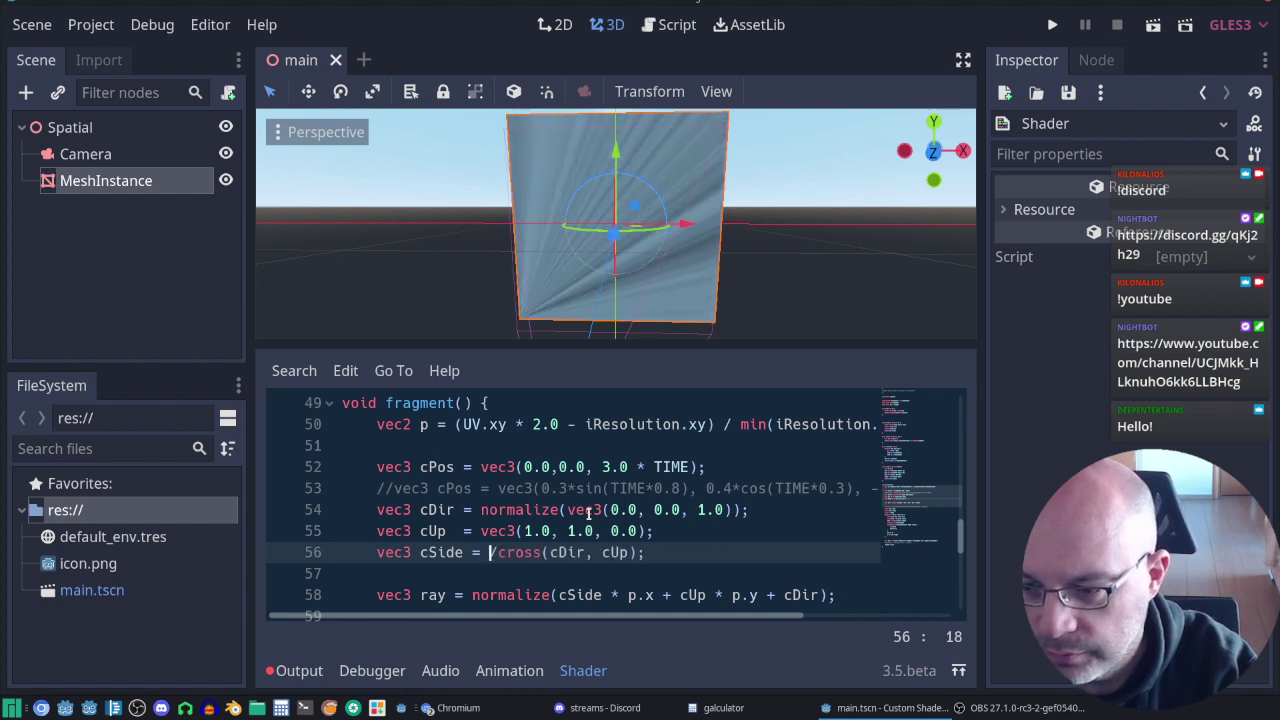
{"action": "key", "text": "Delete"}
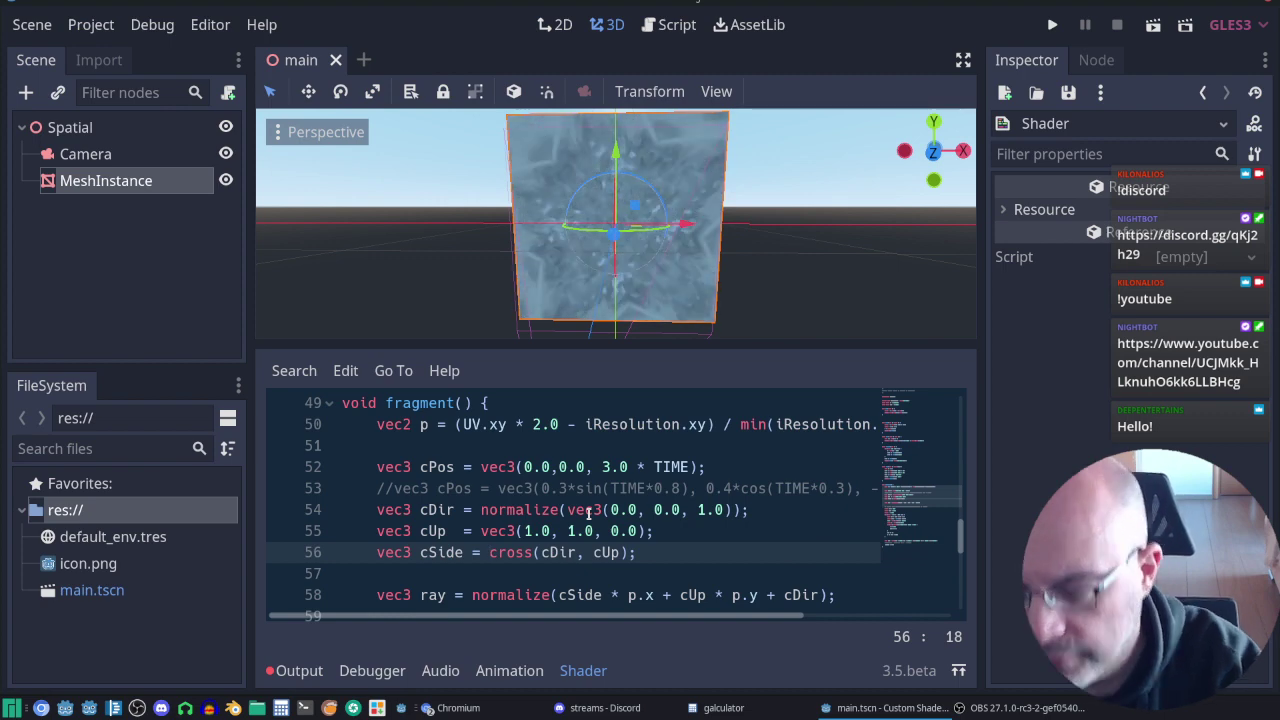
{"action": "key", "text": "Down"}
{"action": "key", "text": "Down"}
{"action": "key", "text": "Down"}
{"action": "key", "text": "Down"}
{"action": "key", "text": "Down"}
{"action": "key", "text": "Down"}
{"action": "key", "text": "Down"}
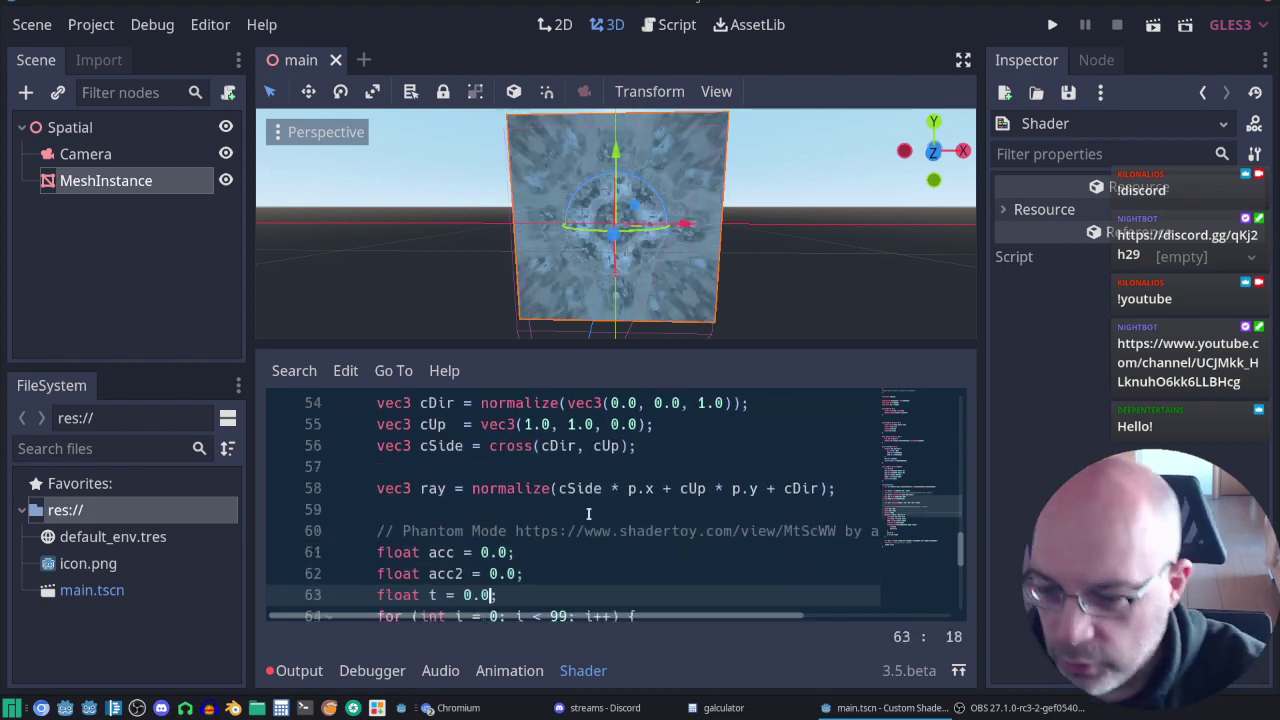
{"action": "key", "text": "Down"}
{"action": "key", "text": "Down"}
{"action": "key", "text": "Down"}
{"action": "key", "text": "Up"}
{"action": "key", "text": "Up"}
{"action": "key", "text": "Up"}
{"action": "key", "text": "Up"}
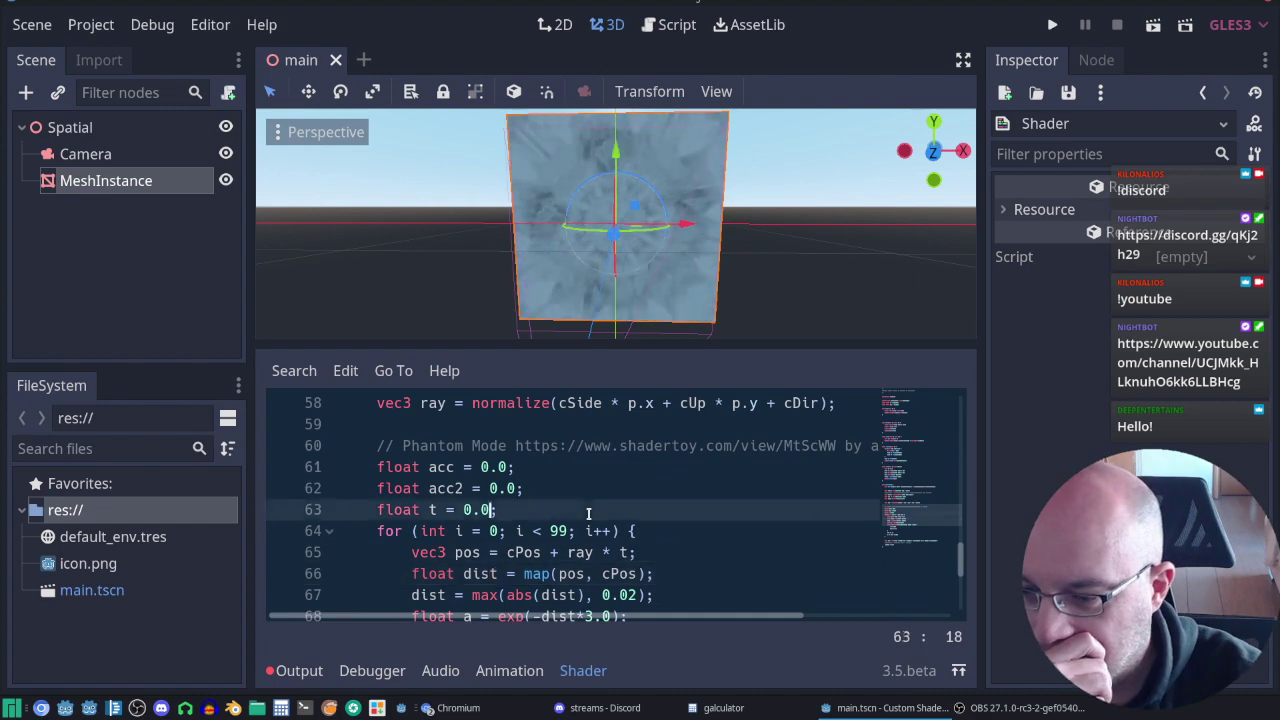
{"action": "key", "text": "Up"}
{"action": "key", "text": "Up"}
{"action": "key", "text": "Up"}
{"action": "key", "text": "Up"}
{"action": "key", "text": "Up"}
{"action": "key", "text": "Down"}
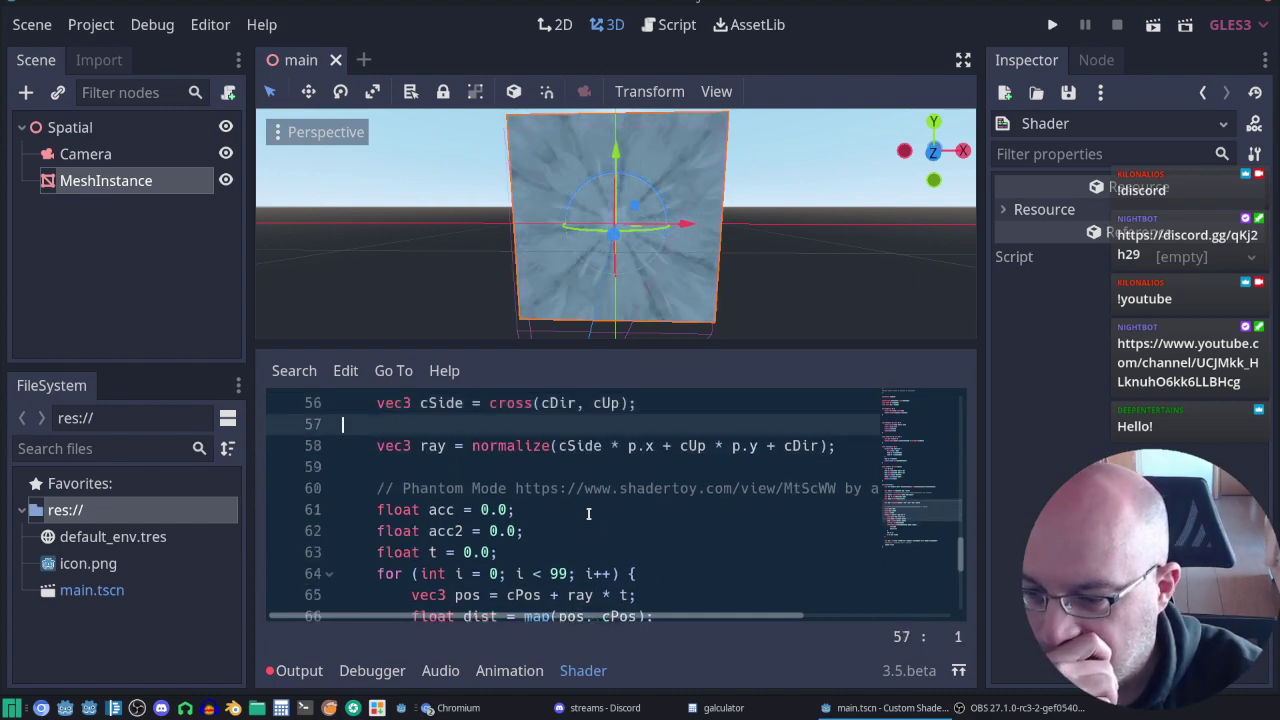
{"action": "key", "text": "Down"}
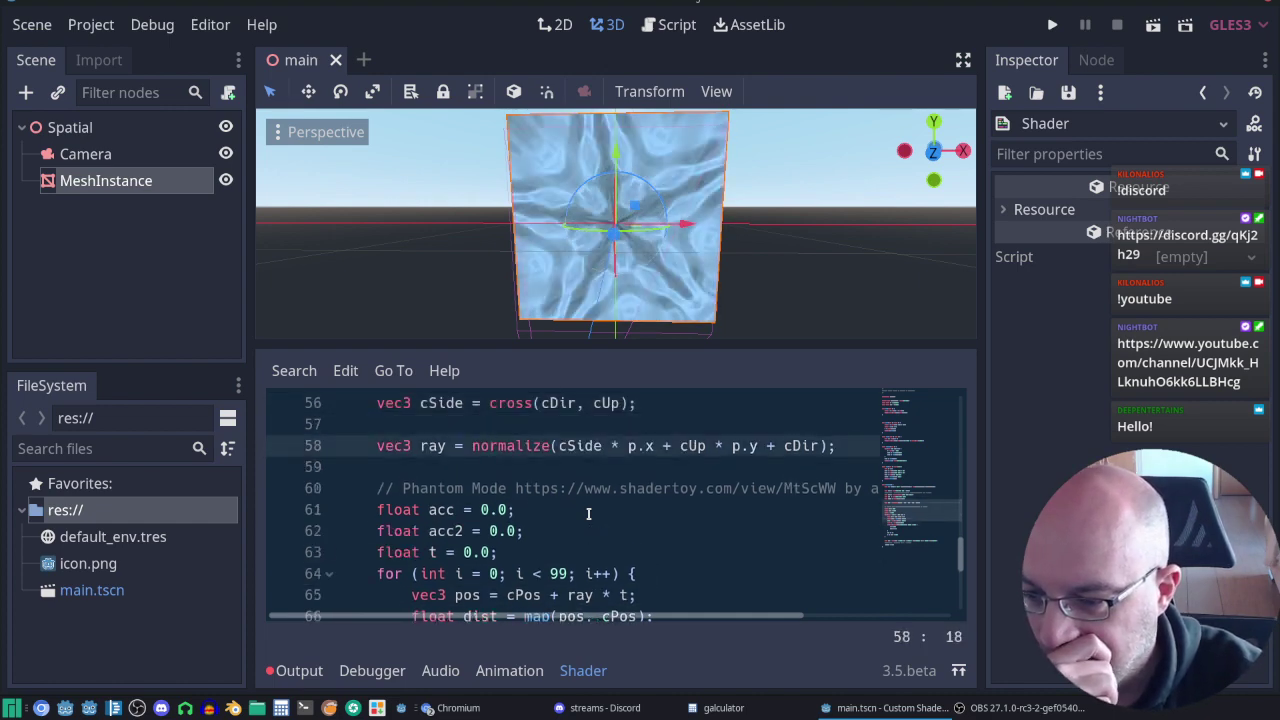
{"action": "key", "text": "Down"}
{"action": "key", "text": "Down"}
{"action": "key", "text": "Down"}
{"action": "key", "text": "Down"}
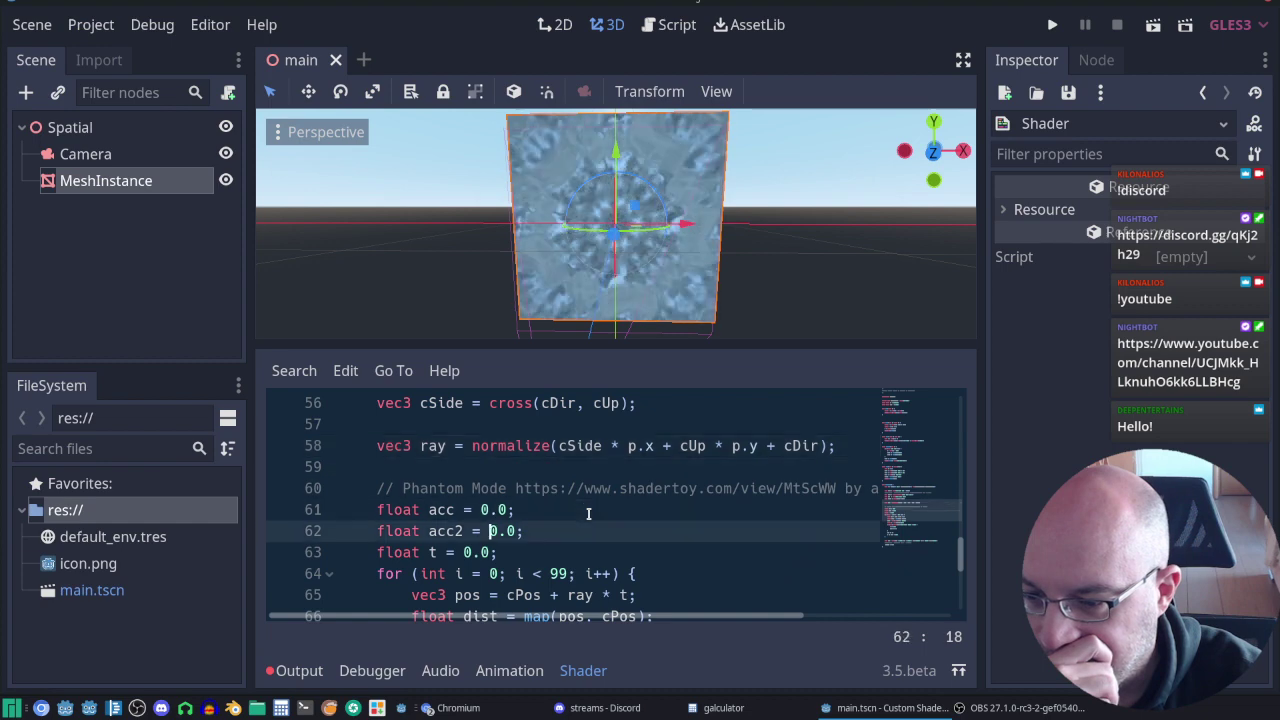
{"action": "key", "text": "Down"}
{"action": "key", "text": "Down"}
{"action": "key", "text": "Down"}
{"action": "key", "text": "Down"}
{"action": "key", "text": "Down"}
{"action": "key", "text": "Down"}
{"action": "key", "text": "Down"}
{"action": "key", "text": "Down"}
{"action": "key", "text": "Down"}
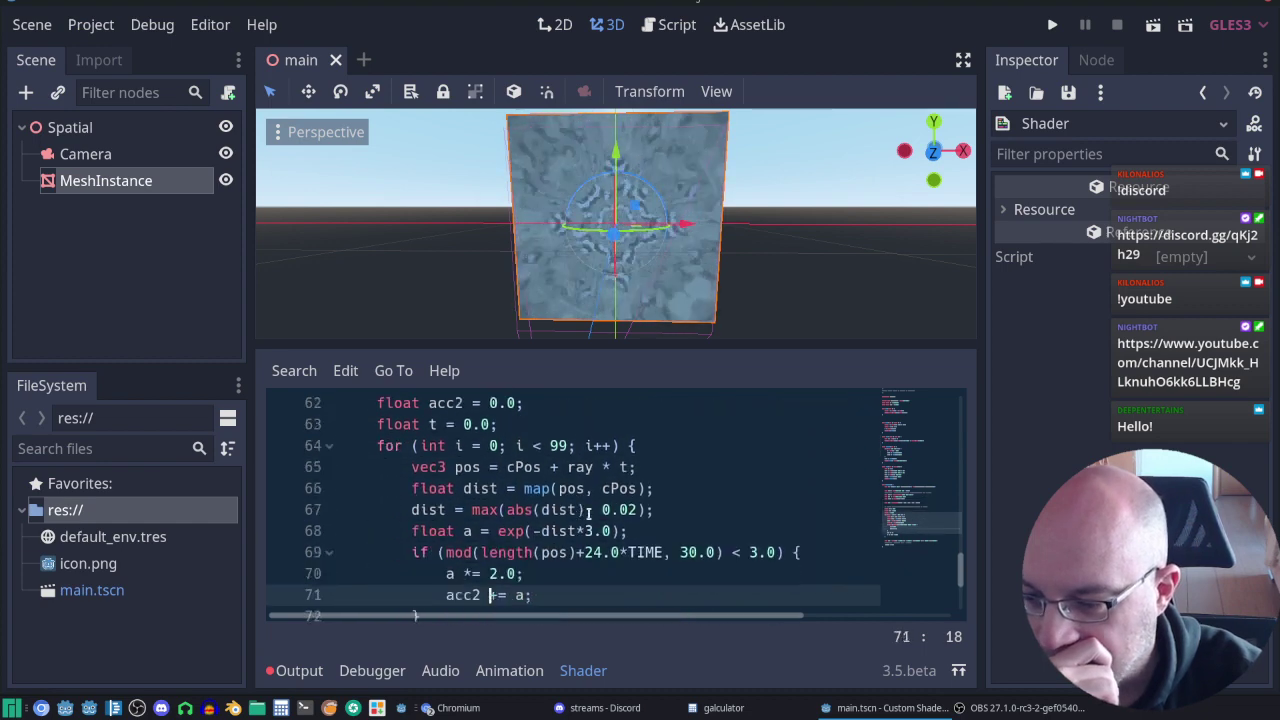
{"action": "key", "text": "Down"}
{"action": "key", "text": "Down"}
{"action": "key", "text": "Down"}
{"action": "key", "text": "Down"}
{"action": "key", "text": "Down"}
{"action": "key", "text": "Down"}
{"action": "key", "text": "Down"}
{"action": "key", "text": "Down"}
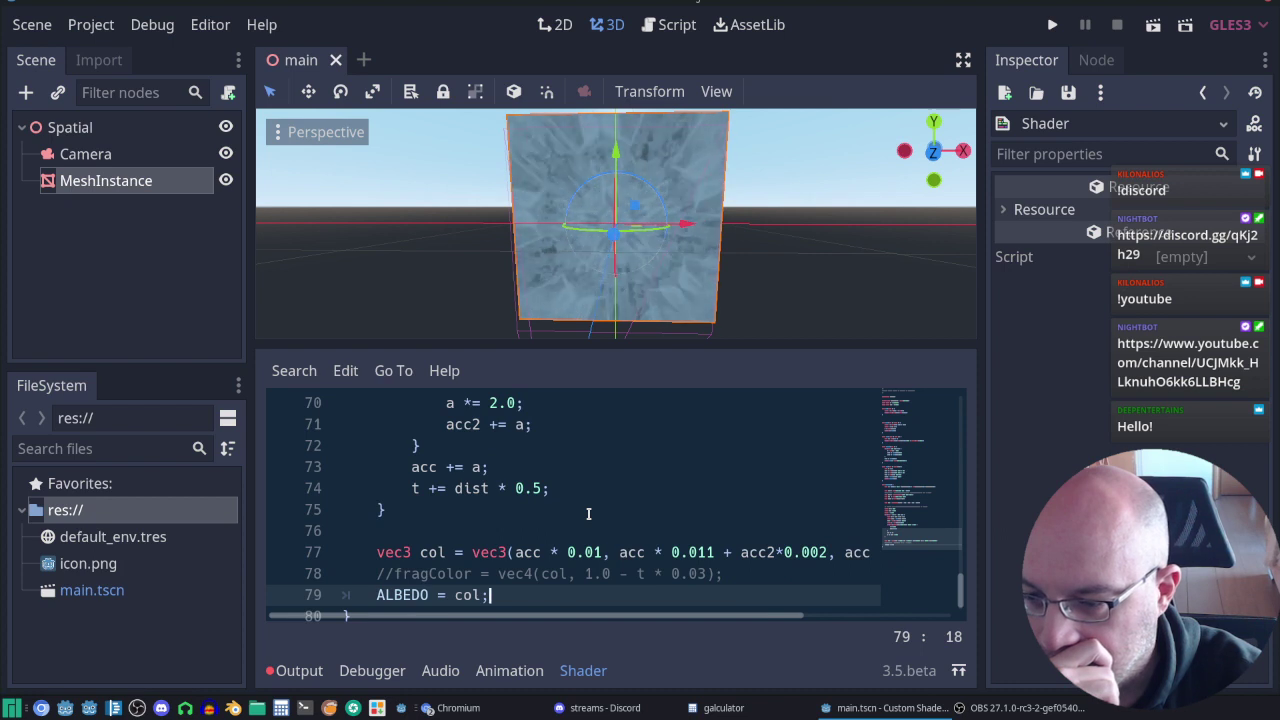
{"action": "key", "text": "Up"}
{"action": "key", "text": "Up"}
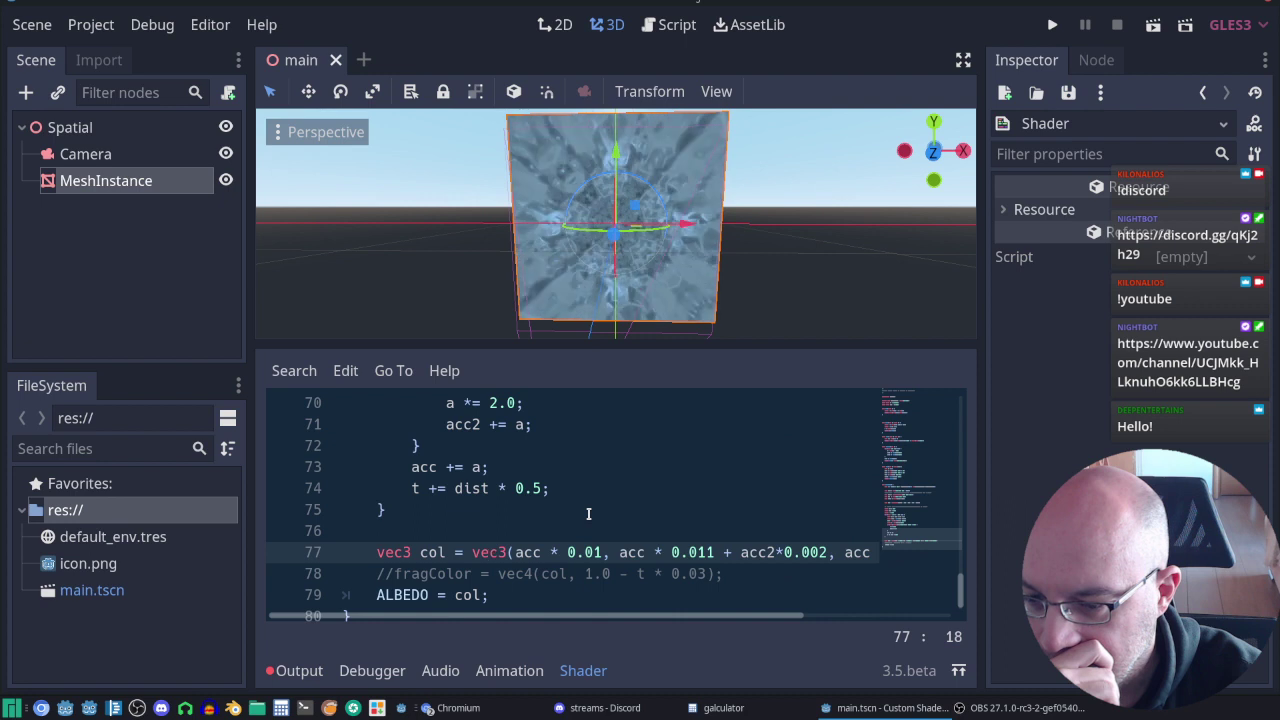
{"action": "key", "text": "Down"}
{"action": "key", "text": "Down"}
{"action": "key", "text": "Down"}
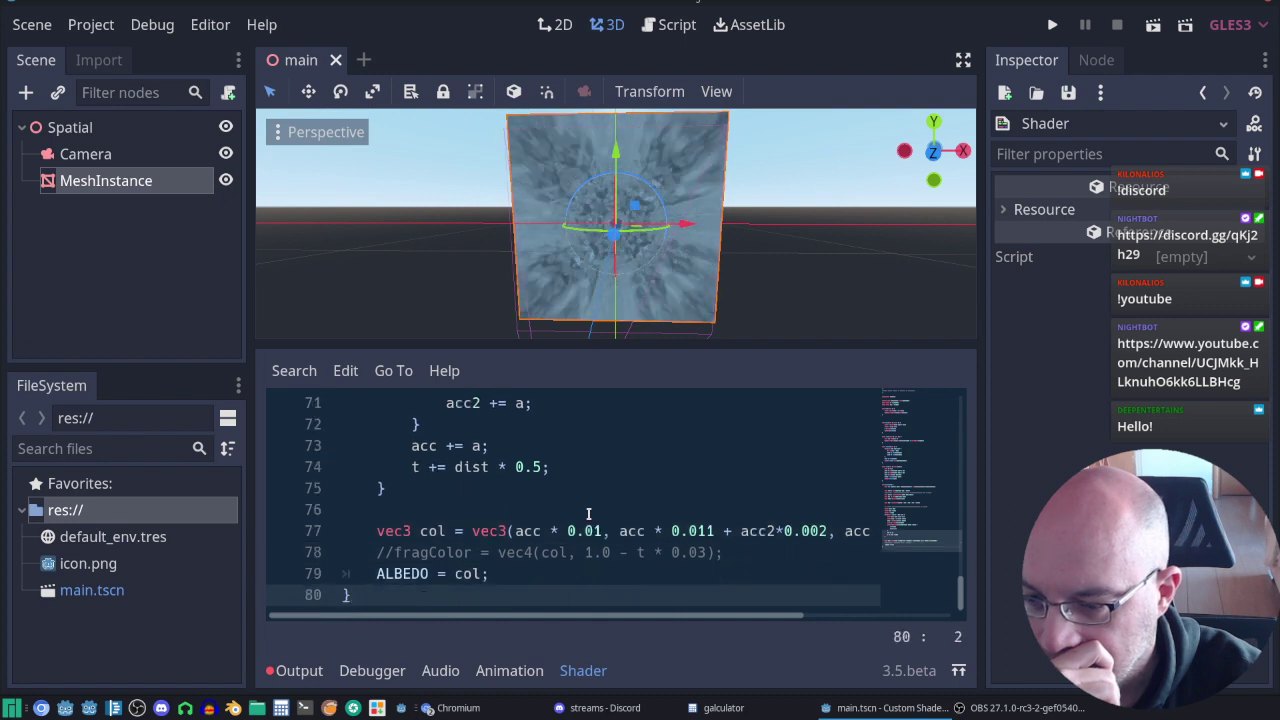
Step: Change the red colour coefficient from acc * 0.01 to acc * 0.03
{"action": "key", "text": "Up"}
{"action": "key", "text": "Up"}
{"action": "key", "text": "Up"}
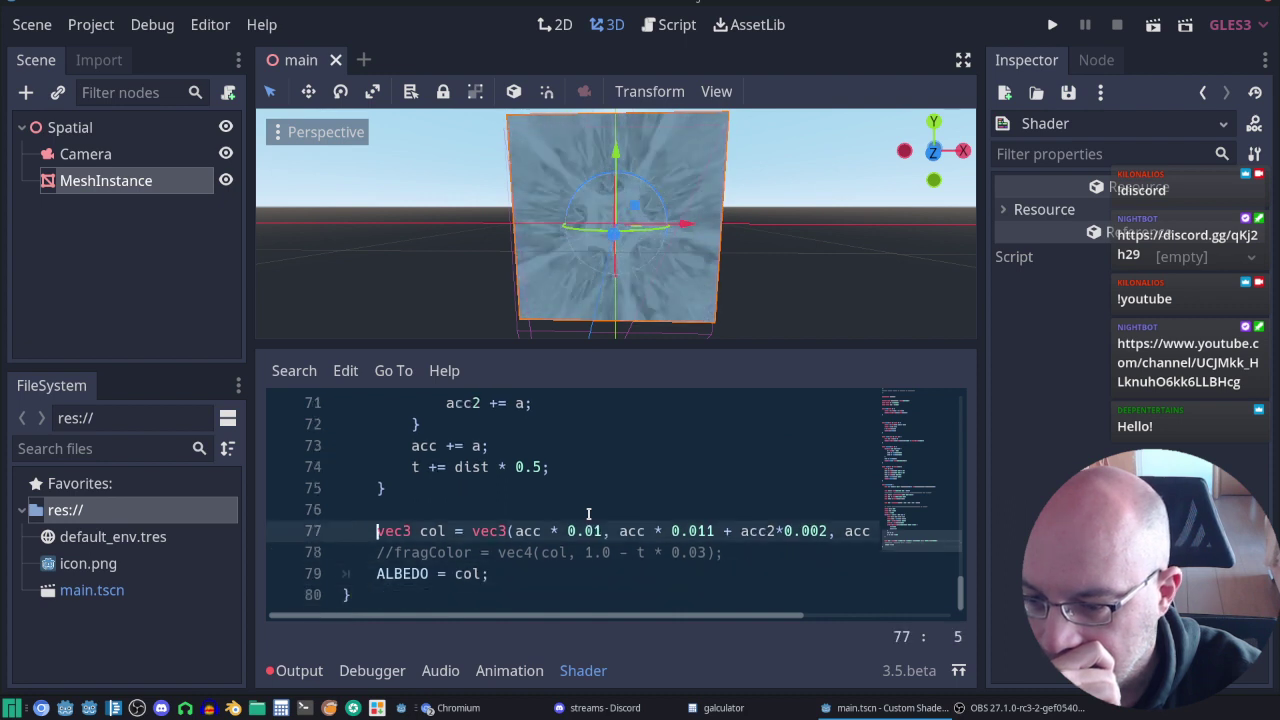
{"action": "key", "text": "Right"}
{"action": "key", "text": "Right"}
{"action": "key", "text": "Right"}
{"action": "key", "text": "Right"}
{"action": "key", "text": "Right"}
{"action": "key", "text": "Right"}
{"action": "key", "text": "Right"}
{"action": "key", "text": "Right"}
{"action": "key", "text": "Right"}
{"action": "key", "text": "Right"}
{"action": "key", "text": "Right"}
{"action": "key", "text": "Right"}
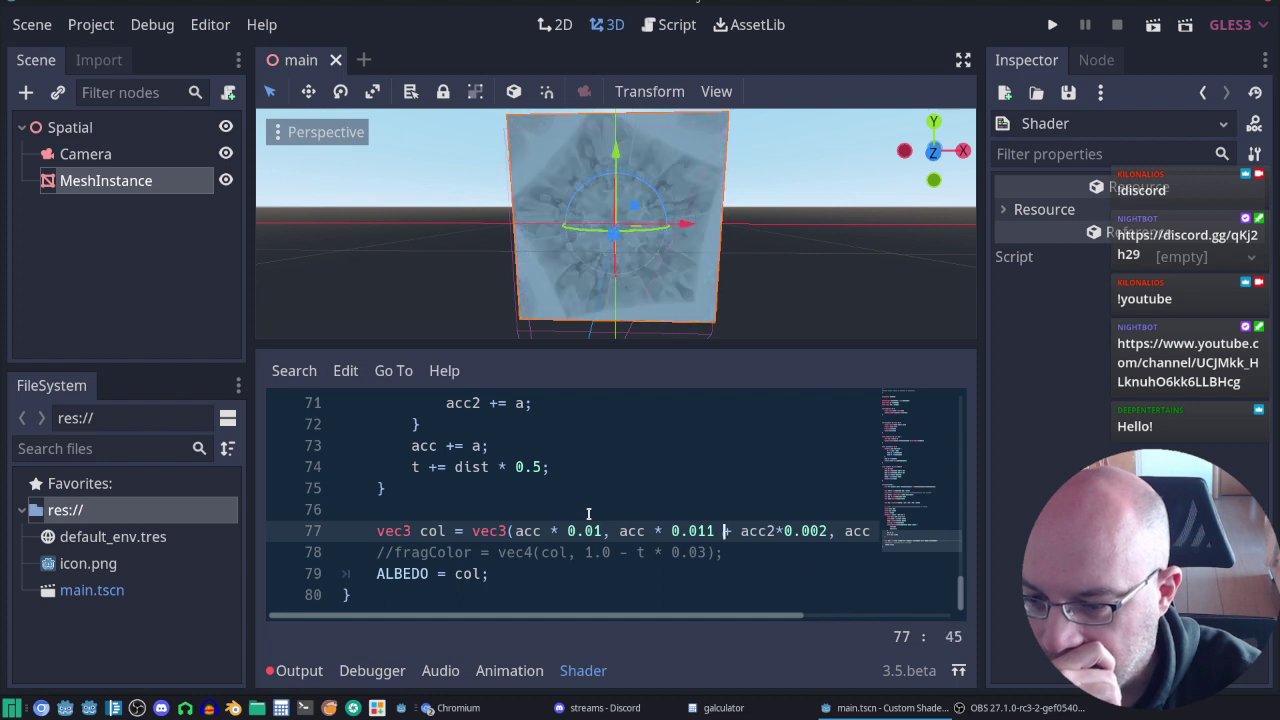
{"action": "key", "text": "Right"}
{"action": "key", "text": "Right"}
{"action": "key", "text": "Right"}
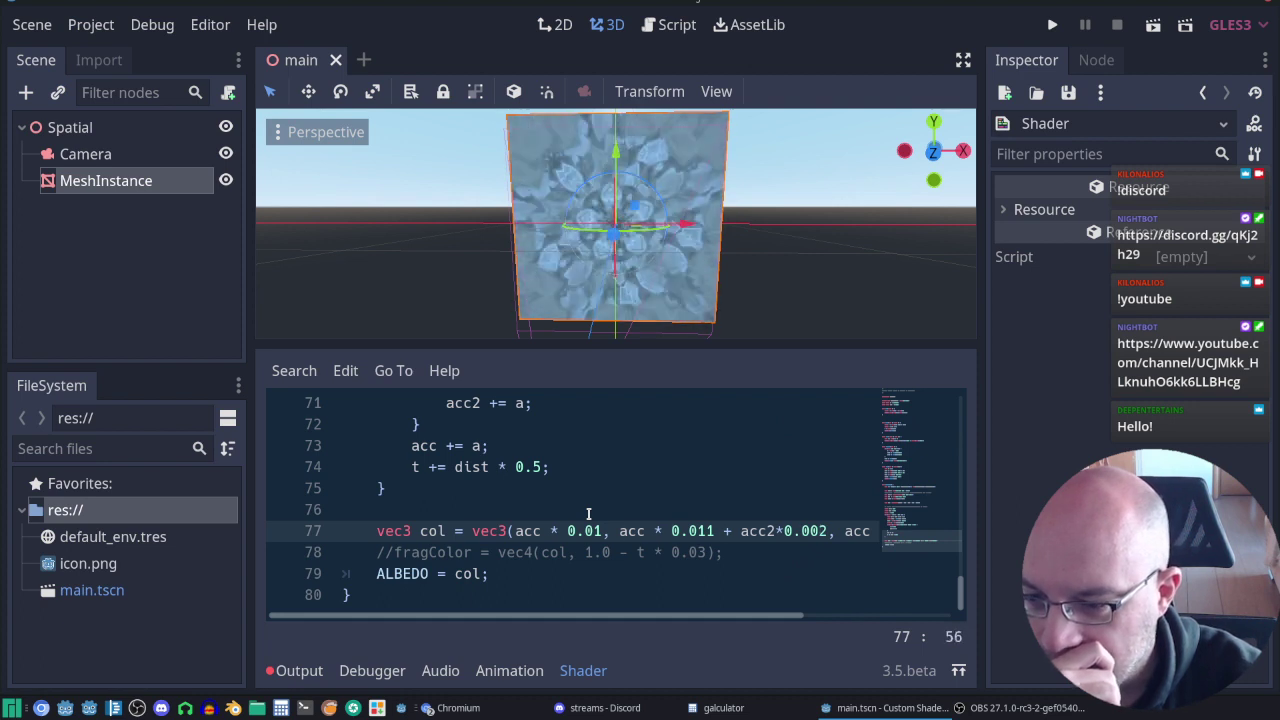
{"action": "key", "text": "Left"}
{"action": "key", "text": "Left"}
{"action": "key", "text": "Left"}
{"action": "key", "text": "Left"}
{"action": "key", "text": "Left"}
{"action": "key", "text": "Left"}
{"action": "key", "text": "Left"}
{"action": "key", "text": "Left"}
{"action": "key", "text": "Left"}
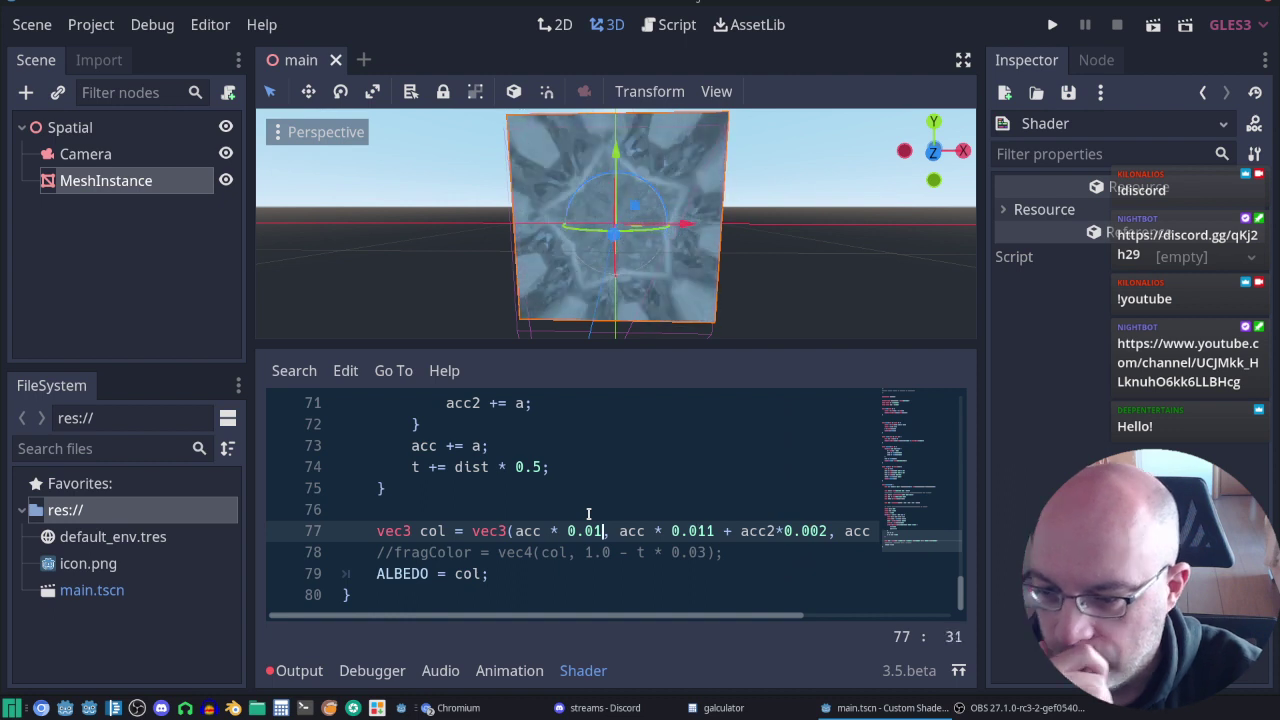
{"action": "key", "text": "Left"}
{"action": "key", "text": "Left"}
{"action": "key", "text": "Right"}
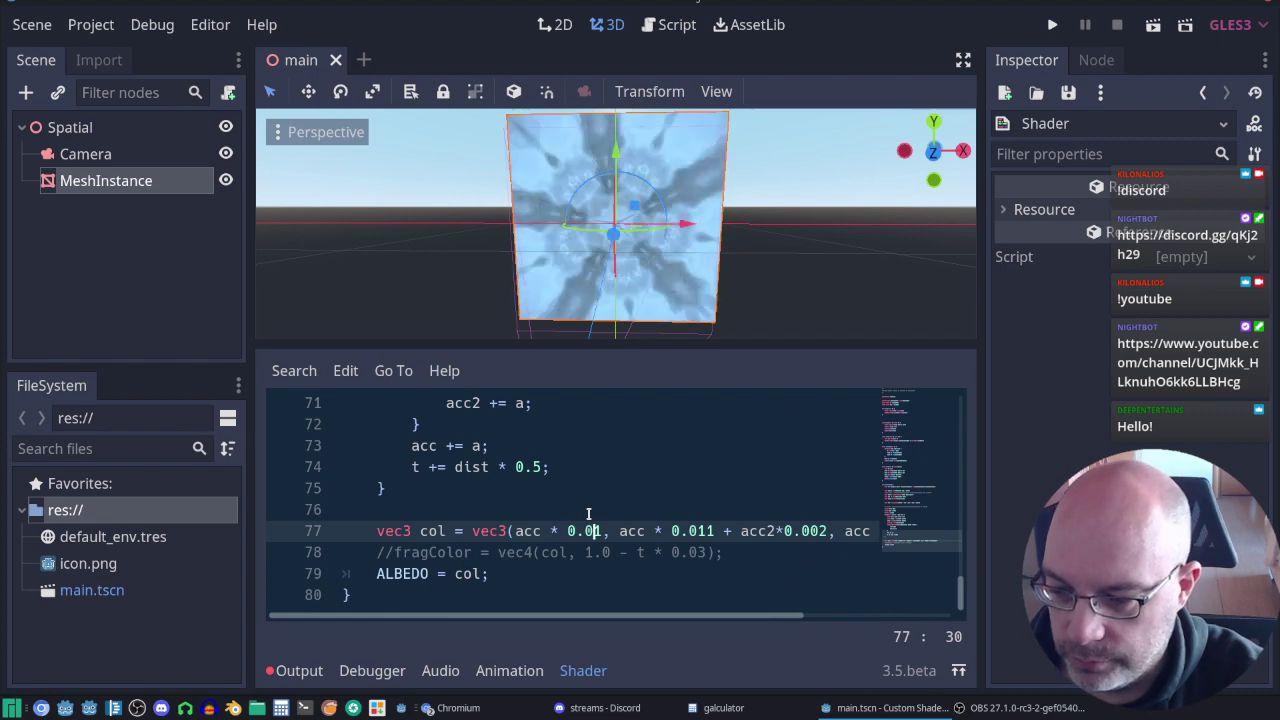
{"action": "key", "text": "Delete"}
{"action": "type", "text": "3"}
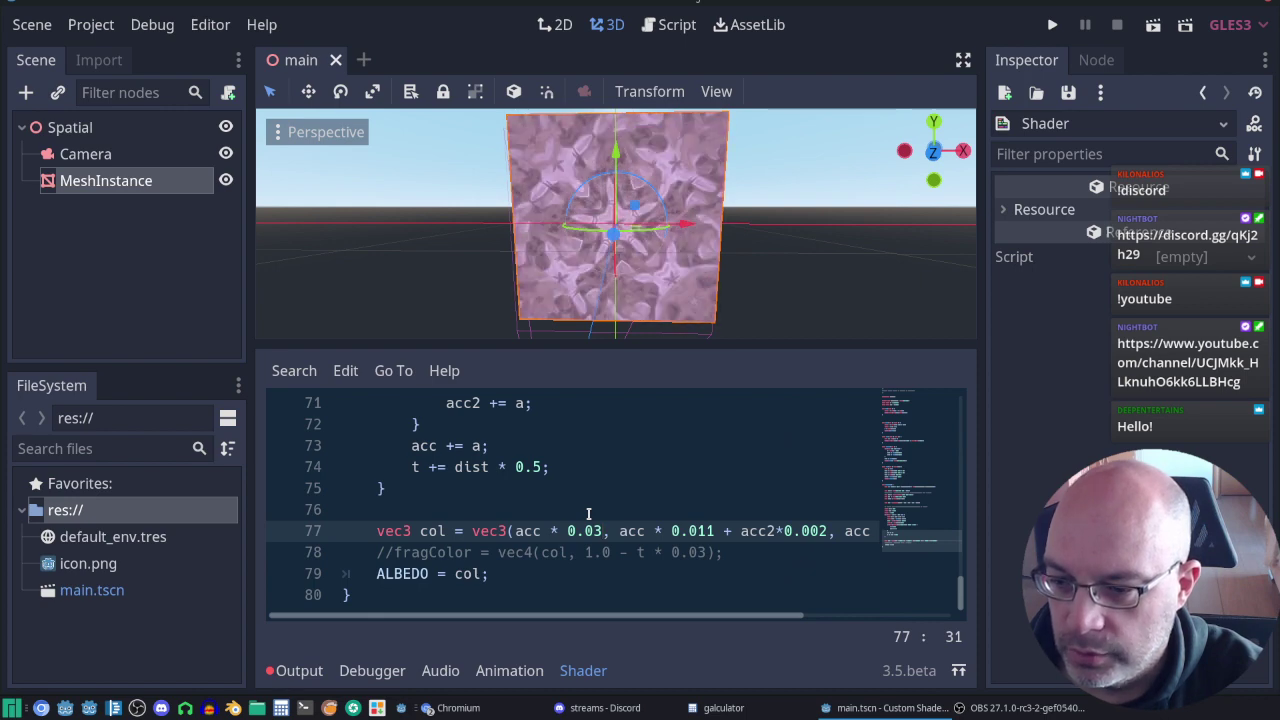
Step: Change acc2 * 0.002 to 0.001 and acc * 0.011 to 0.001
{"action": "key", "text": "Right"}
{"action": "key", "text": "Right"}
{"action": "key", "text": "Right"}
{"action": "key", "text": "Right"}
{"action": "key", "text": "Right"}
{"action": "key", "text": "Right"}
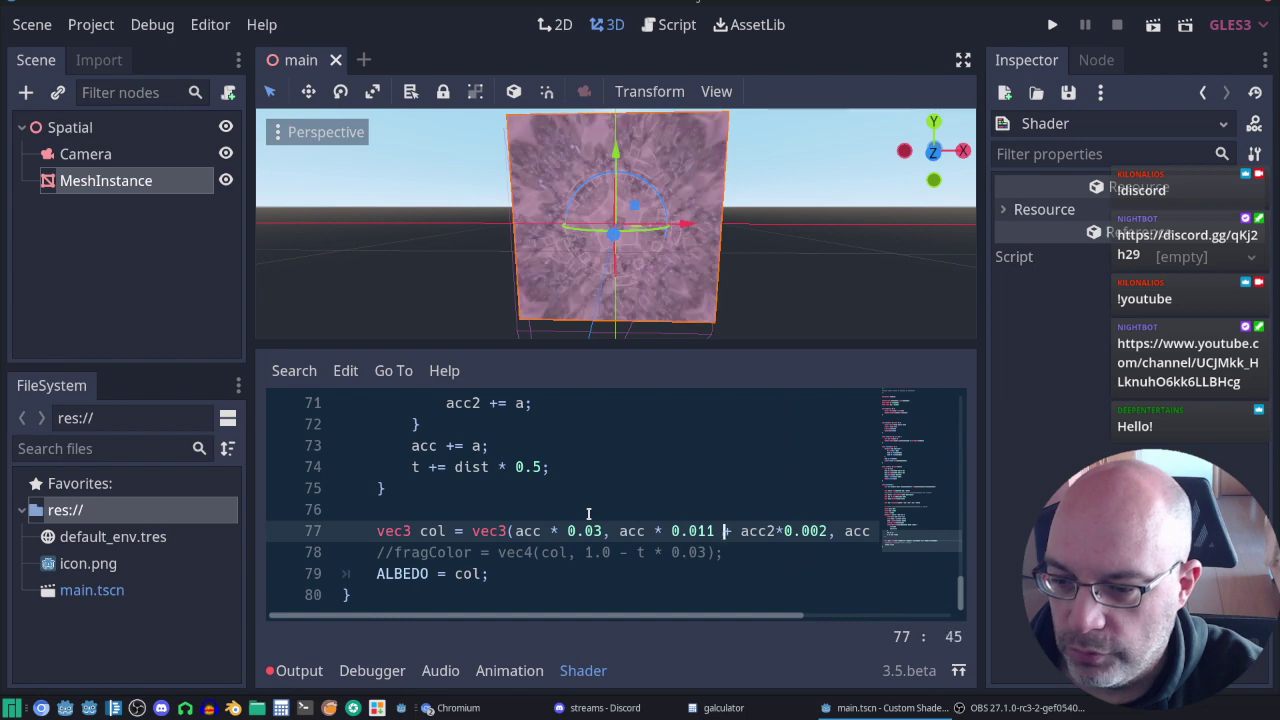
{"action": "key", "text": "Right"}
{"action": "key", "text": "Right"}
{"action": "key", "text": "Right"}
{"action": "key", "text": "Right"}
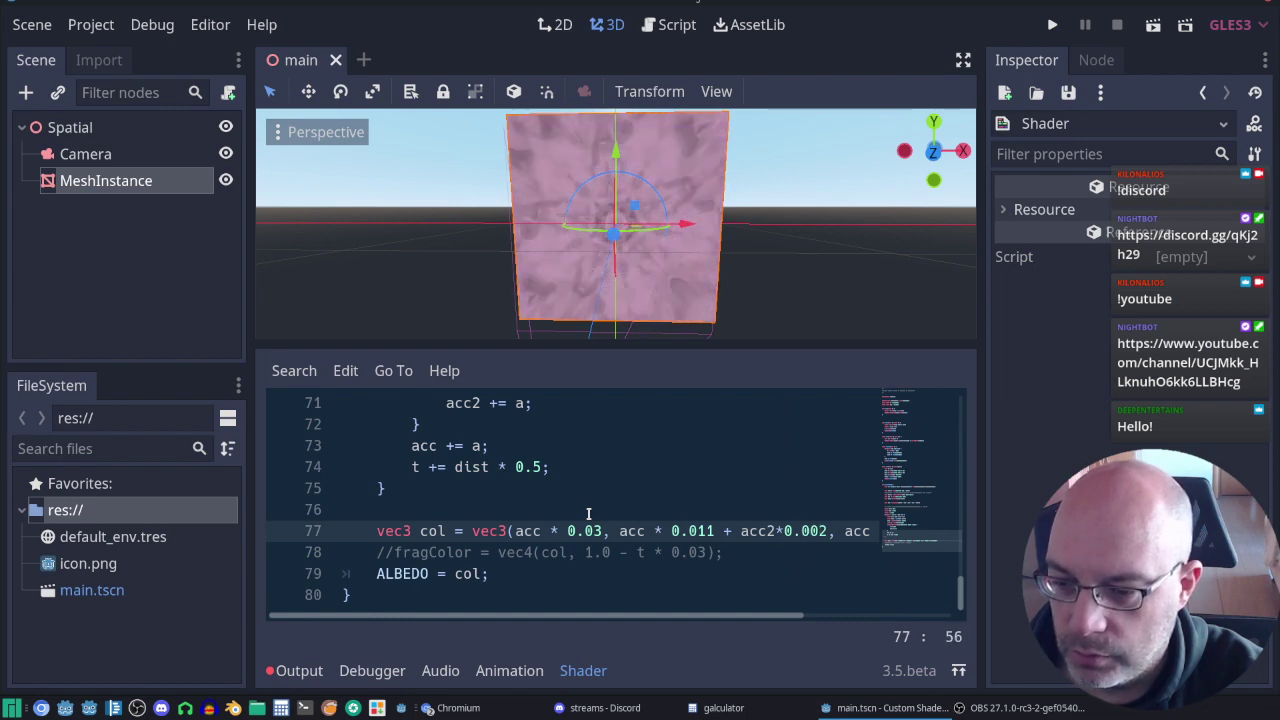
{"action": "key", "text": "Delete"}
{"action": "type", "text": "1"}
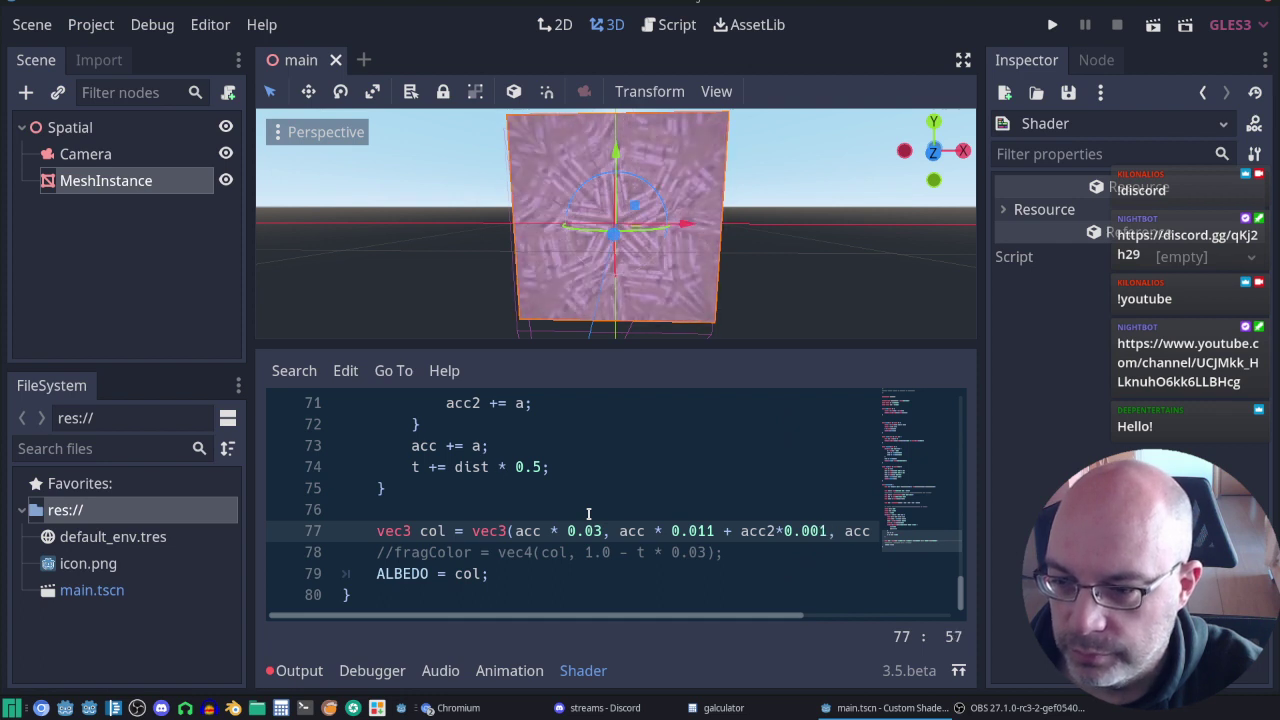
{"action": "key", "text": "Left"}
{"action": "key", "text": "Left"}
{"action": "key", "text": "Left"}
{"action": "key", "text": "Left"}
{"action": "key", "text": "Left"}
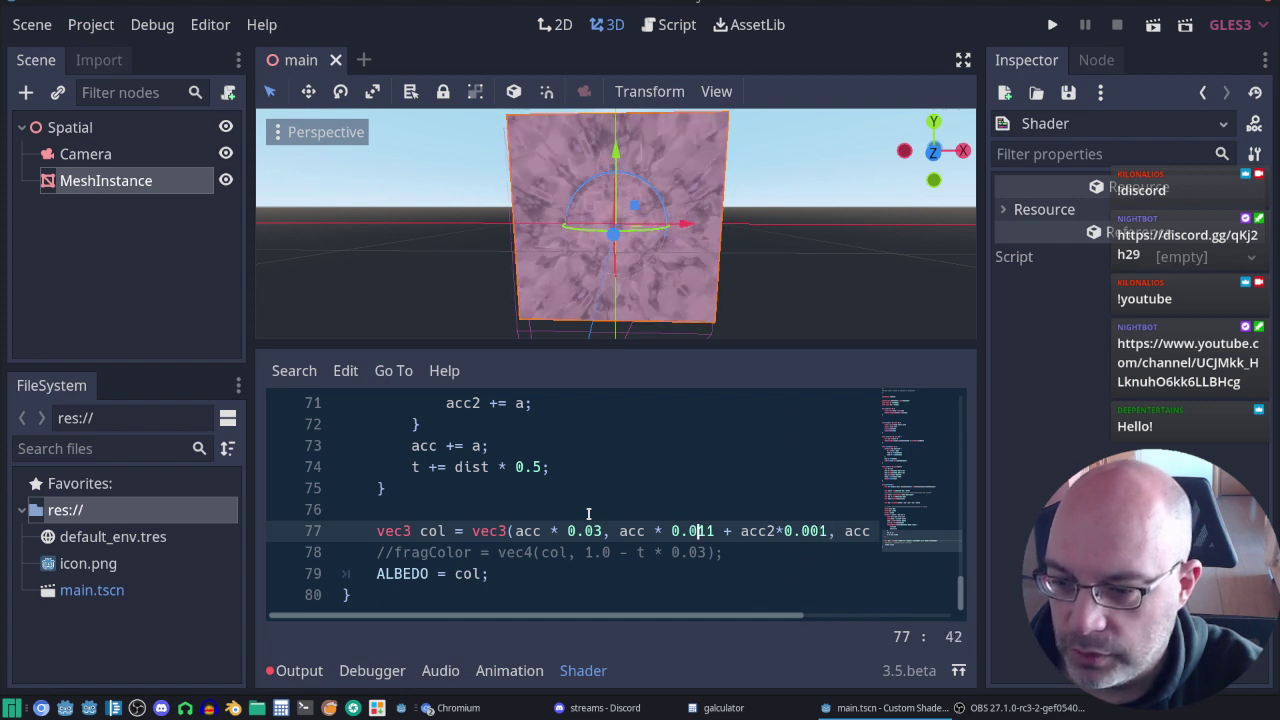
{"action": "key", "text": "Delete"}
{"action": "type", "text": "0"}
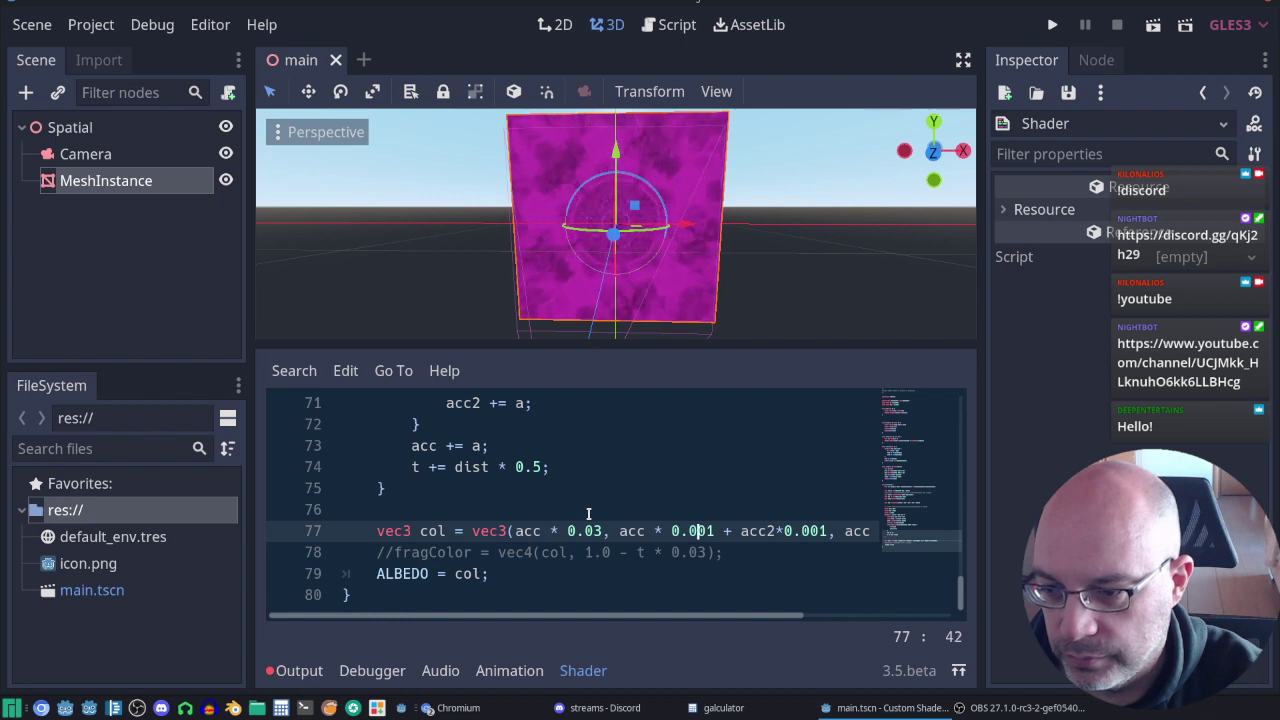
Step: On line 77, adjust the red coefficient, zero green's terms and set blue's acc2 factor to 0.005
{"action": "key", "text": "Left"}
{"action": "key", "text": "Left"}
{"action": "key", "text": "Left"}
{"action": "key", "text": "Left"}
{"action": "key", "text": "Left"}
{"action": "key", "text": "Left"}
{"action": "key", "text": "BackSpace"}
{"action": "type", "text": "1"}
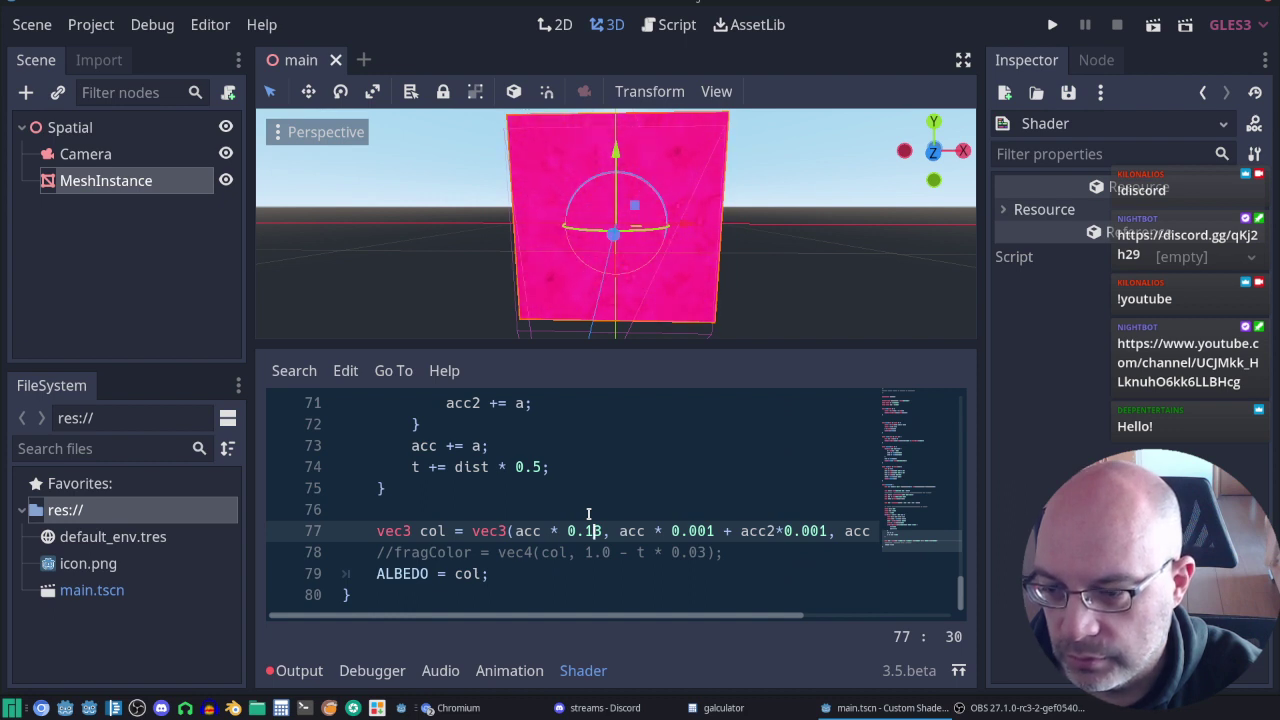
{"action": "key", "text": "Left"}
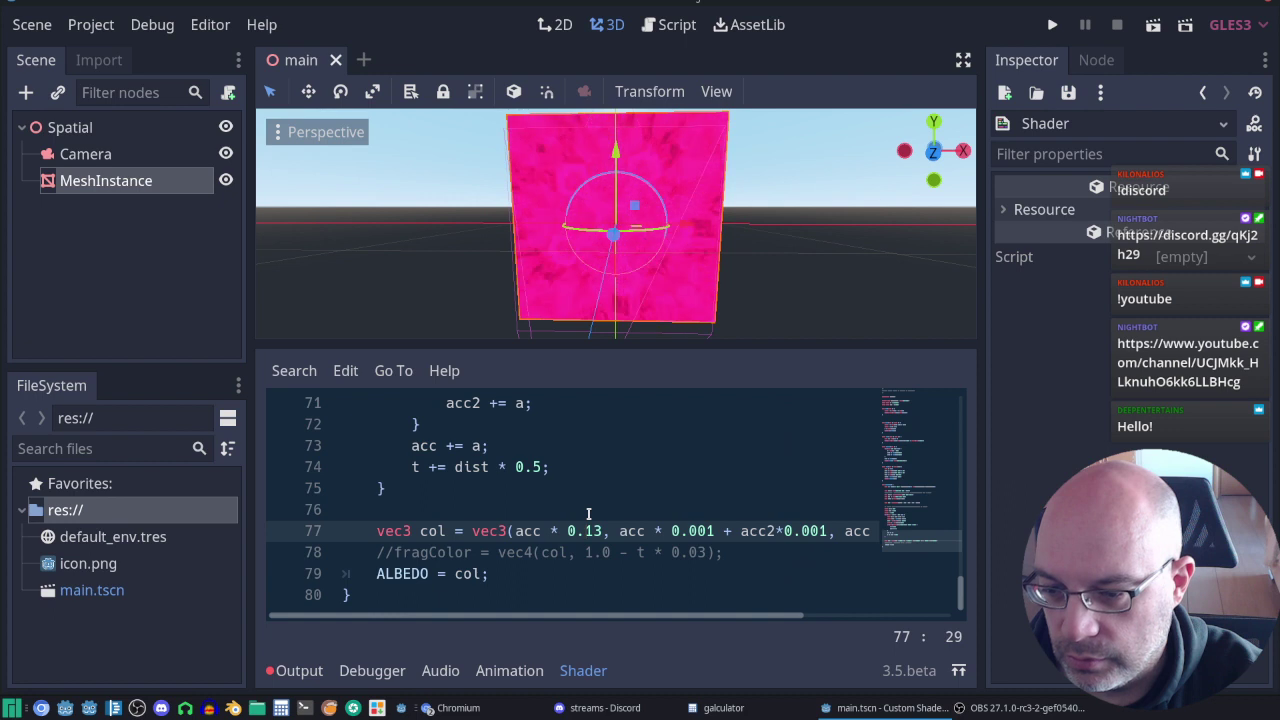
{"action": "type", "text": "0"}
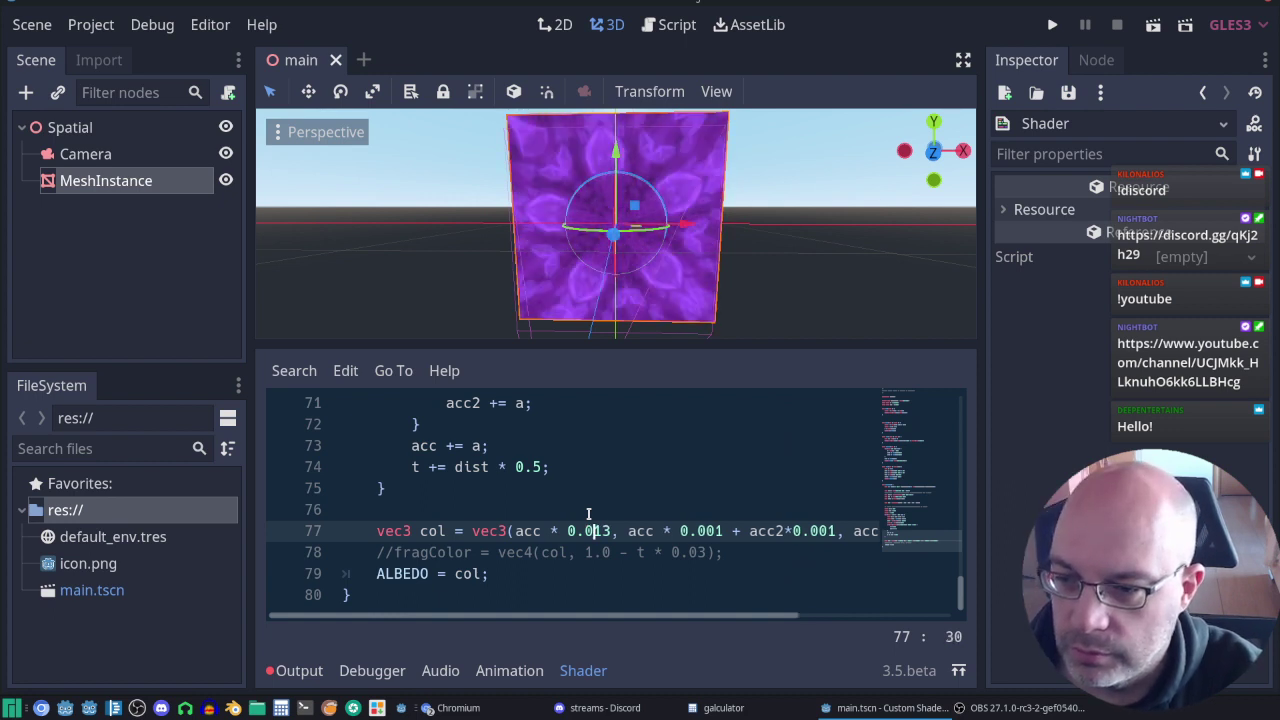
{"action": "key", "text": "Right"}
{"action": "key", "text": "Right"}
{"action": "key", "text": "Right"}
{"action": "key", "text": "Right"}
{"action": "key", "text": "Right"}
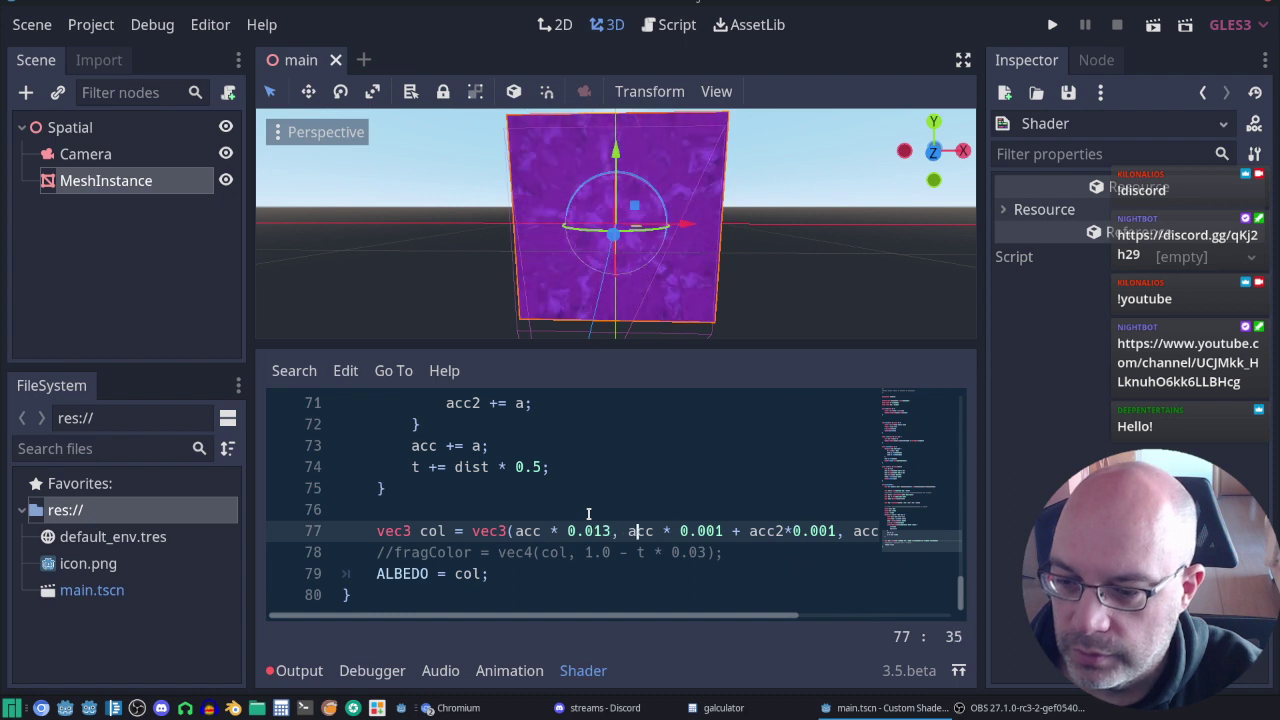
{"action": "key", "text": "Right"}
{"action": "key", "text": "Right"}
{"action": "key", "text": "Right"}
{"action": "key", "text": "Right"}
{"action": "key", "text": "Right"}
{"action": "key", "text": "Right"}
{"action": "key", "text": "Right"}
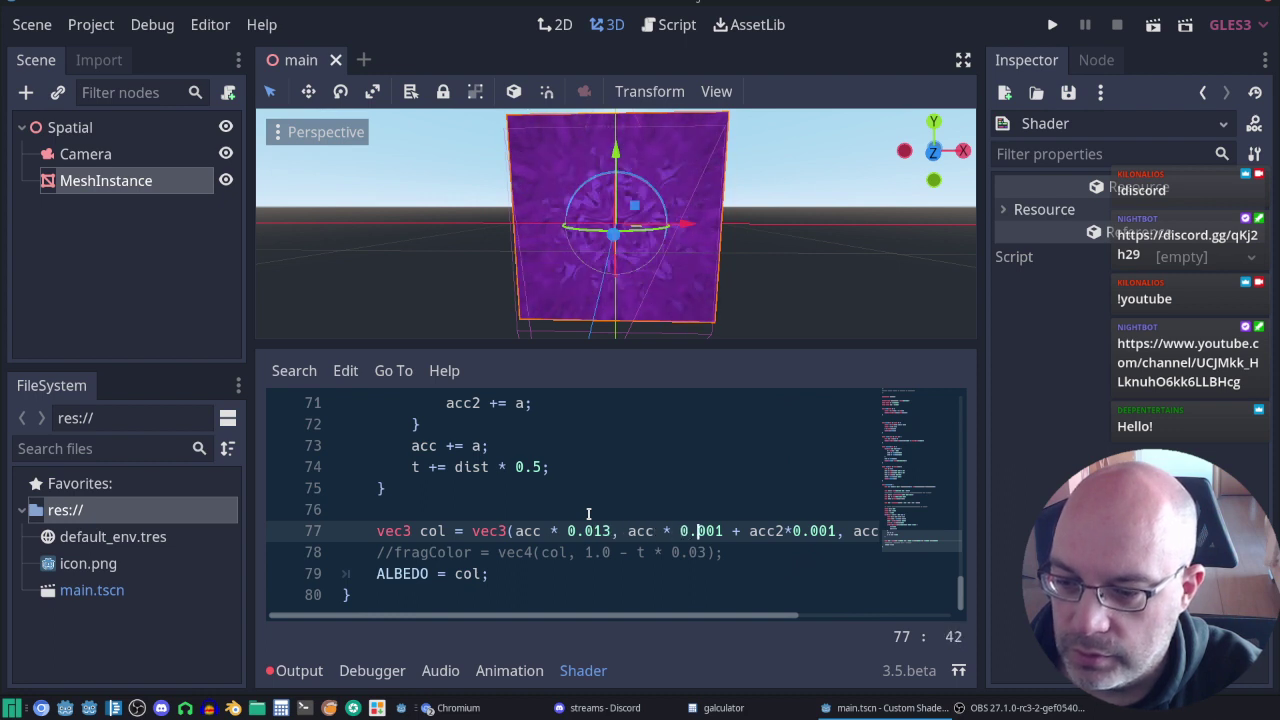
{"action": "key", "text": "Right"}
{"action": "key", "text": "Delete"}
{"action": "key", "text": "Delete"}
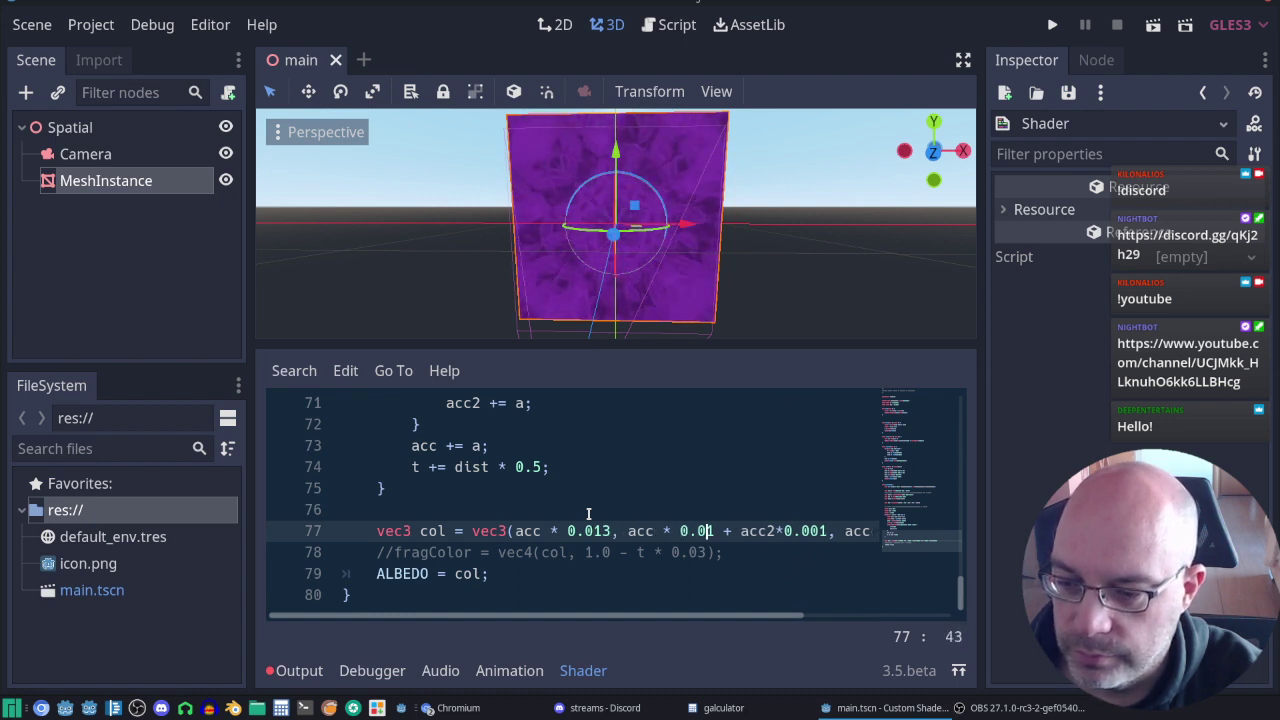
{"action": "key", "text": "Right"}
{"action": "key", "text": "Right"}
{"action": "key", "text": "Right"}
{"action": "key", "text": "Right"}
{"action": "key", "text": "Right"}
{"action": "key", "text": "Right"}
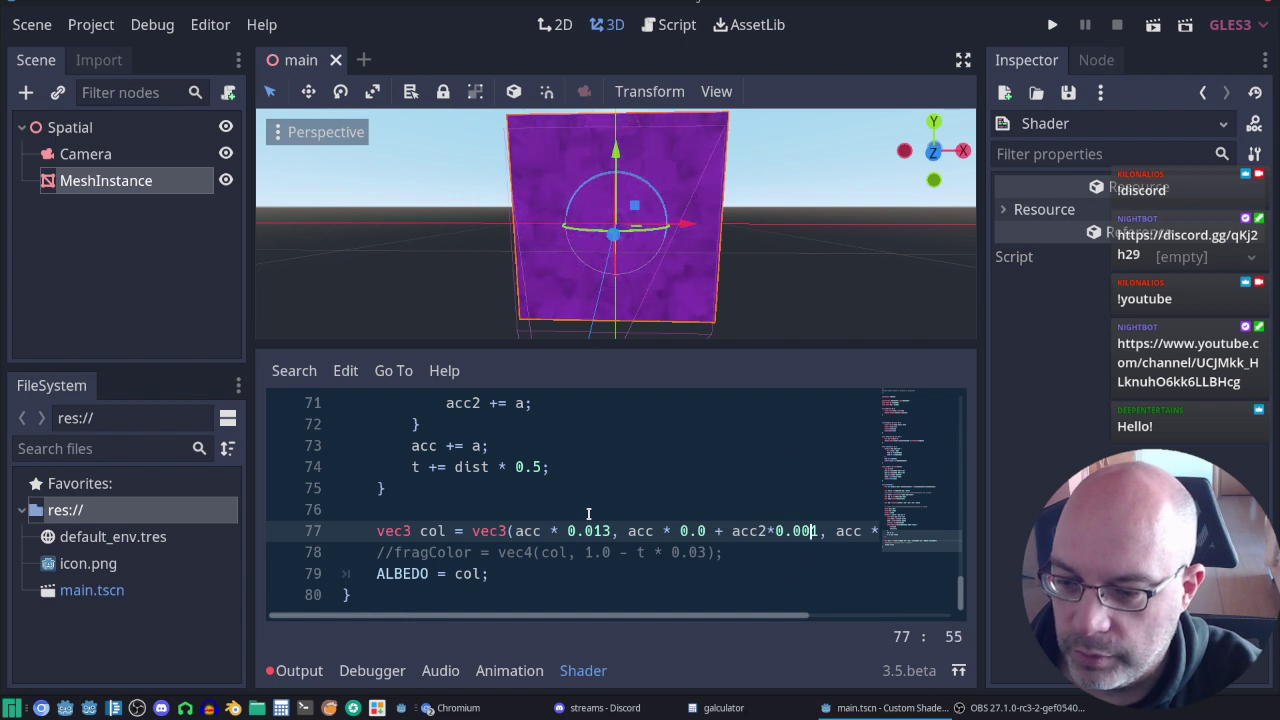
{"action": "key", "text": "Delete"}
{"action": "key", "text": "Delete"}
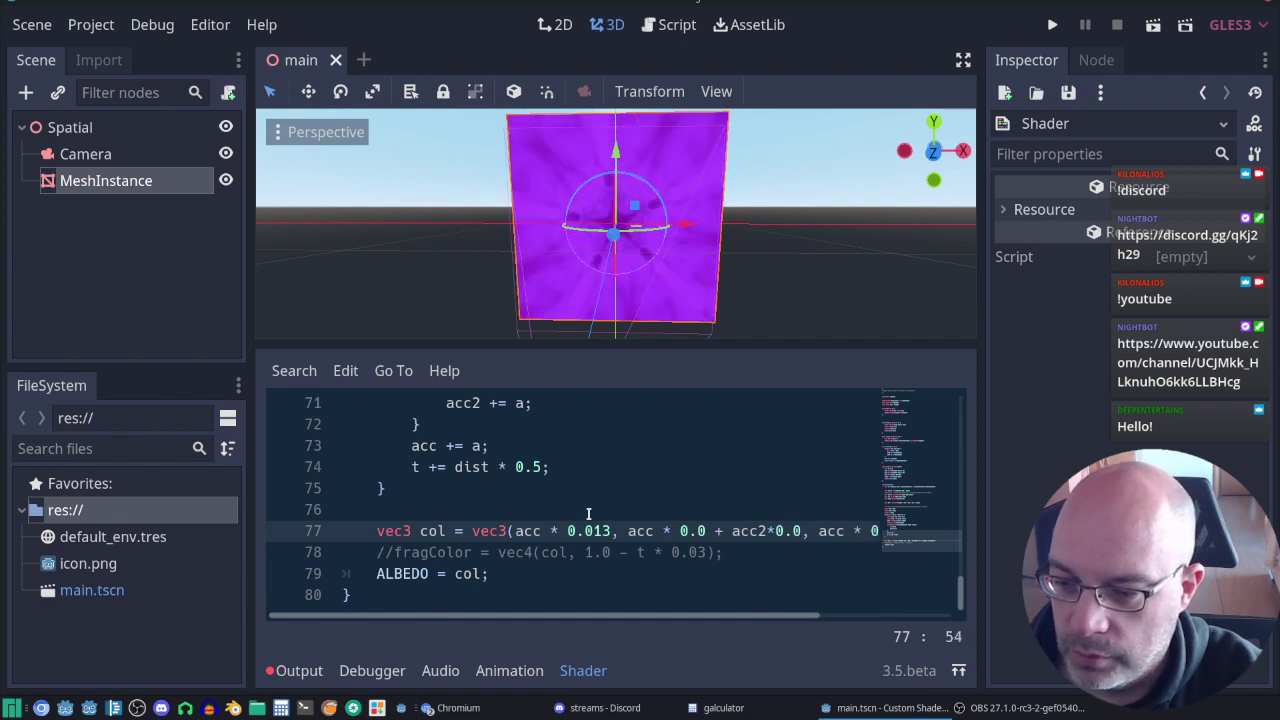
{"action": "key", "text": "Right"}
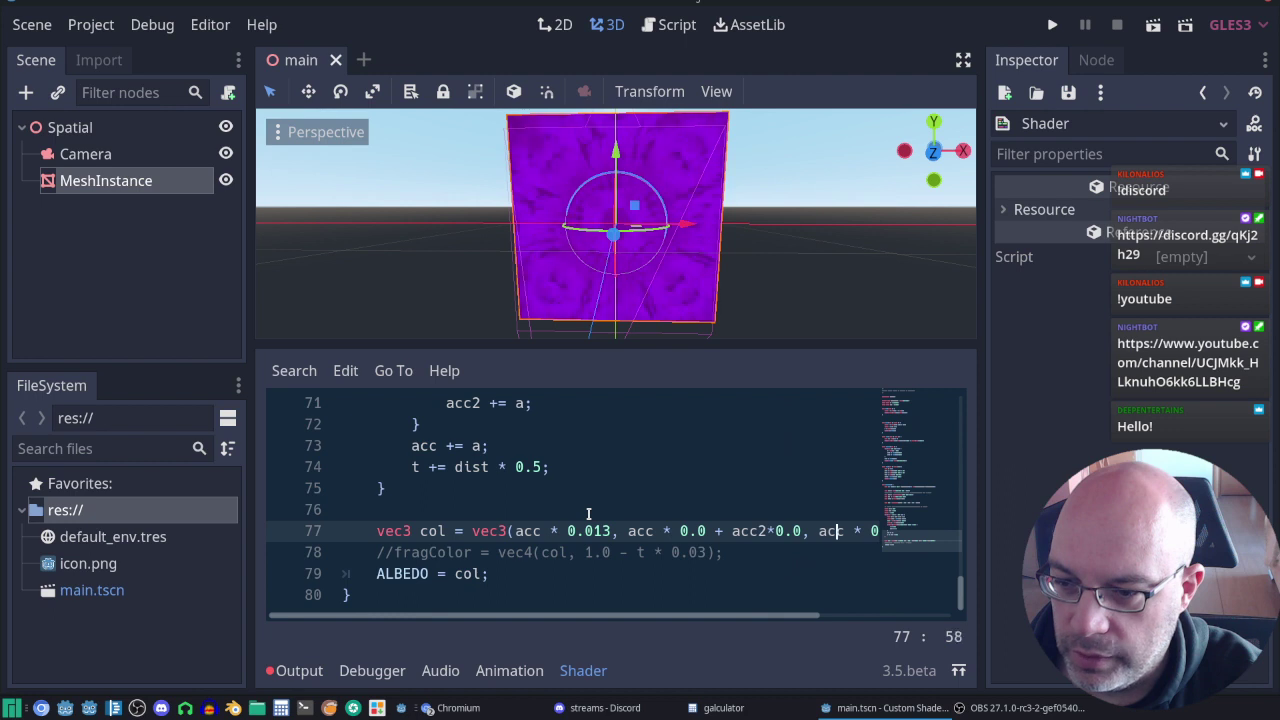
{"action": "key", "text": "Right"}
{"action": "key", "text": "Right"}
{"action": "key", "text": "Right"}
{"action": "key", "text": "Right"}
{"action": "key", "text": "Right"}
{"action": "key", "text": "Right"}
{"action": "type", "text": "12"}
{"action": "key", "text": "Delete"}
{"action": "key", "text": "Right"}
{"action": "key", "text": "Right"}
{"action": "key", "text": "Right"}
{"action": "key", "text": "Right"}
{"action": "key", "text": "Right"}
{"action": "key", "text": "Right"}
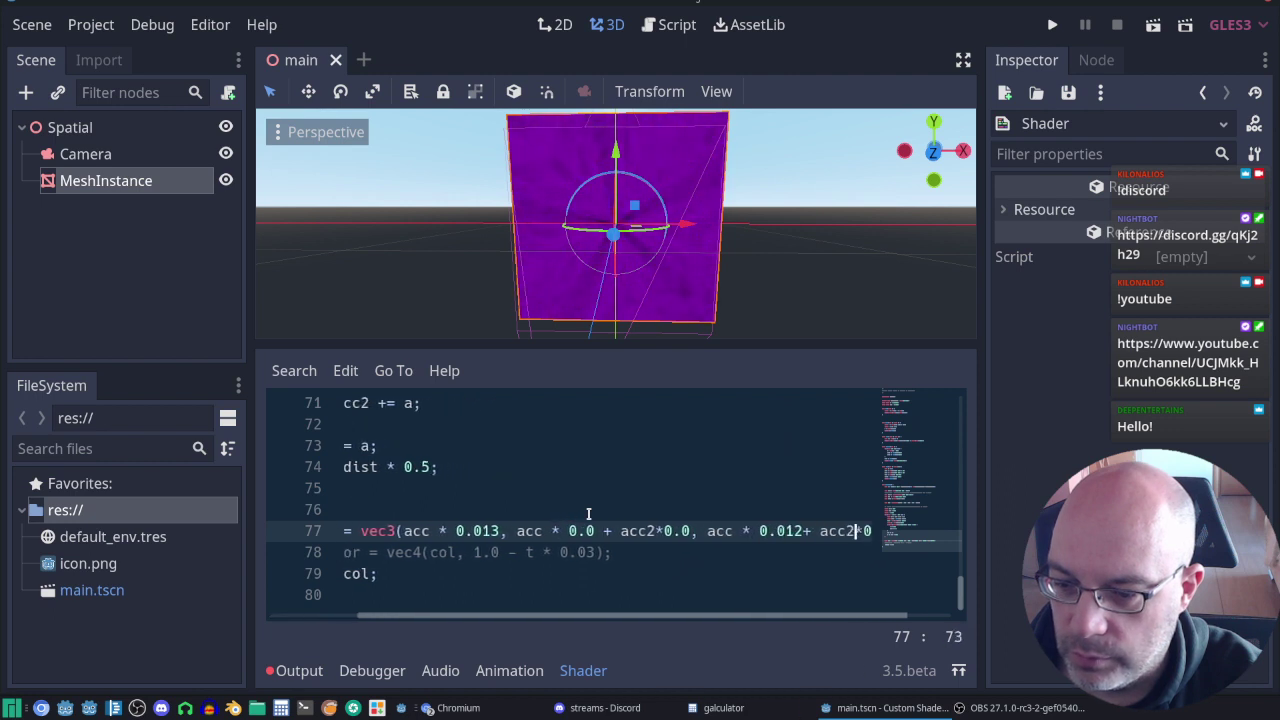
{"action": "key", "text": "Right"}
{"action": "key", "text": "Right"}
{"action": "key", "text": "Right"}
{"action": "type", "text": "05"}
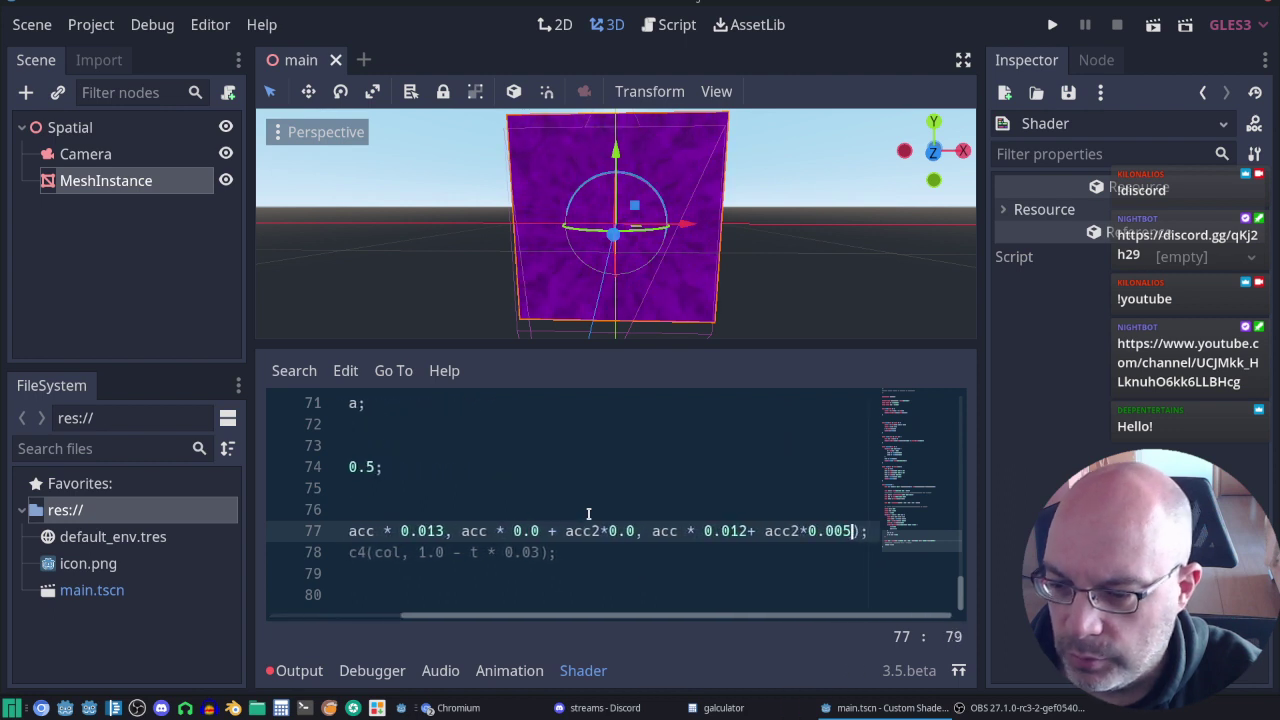
Step: Set the red channel's acc coefficient to 0.01
{"action": "key", "text": "Left"}
{"action": "key", "text": "Left"}
{"action": "key", "text": "Left"}
{"action": "key", "text": "Left"}
{"action": "key", "text": "Left"}
{"action": "key", "text": "Left"}
{"action": "key", "text": "ctrl+Left"}
{"action": "key", "text": "ctrl+Left"}
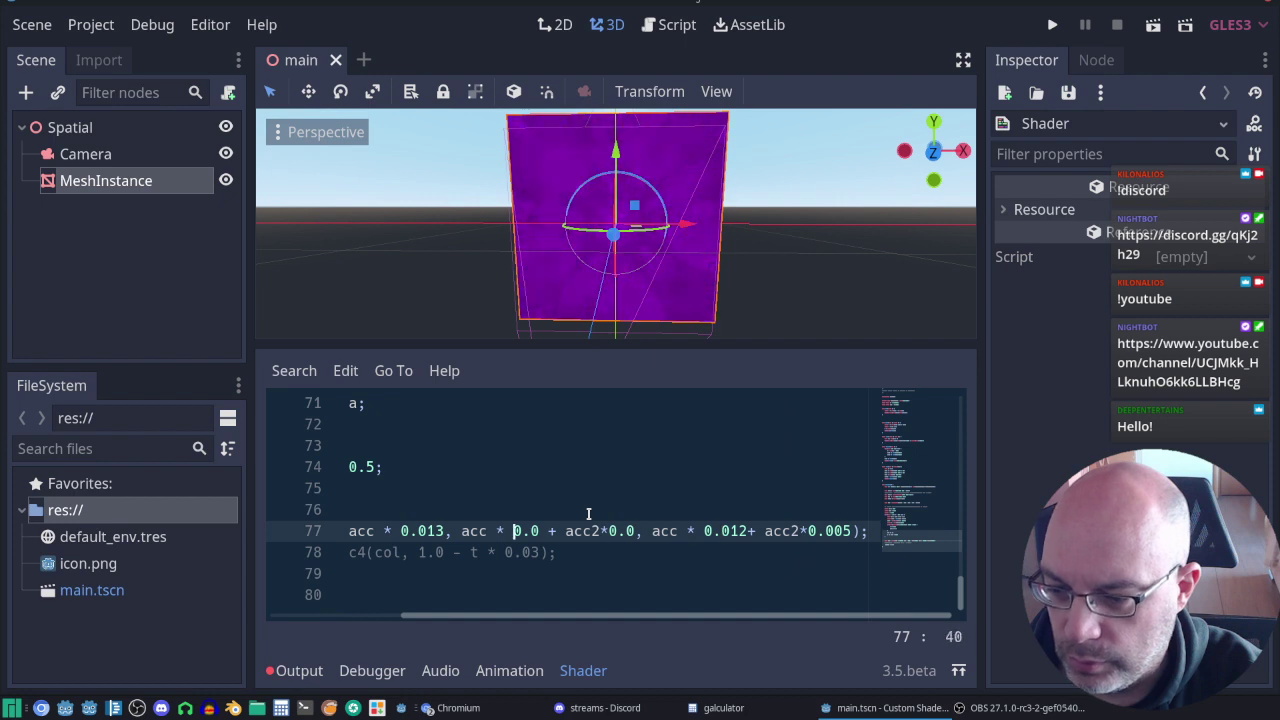
{"action": "key", "text": "ctrl+Left"}
{"action": "key", "text": "ctrl+Left"}
{"action": "key", "text": "ctrl+Left"}
{"action": "key", "text": "ctrl+Left"}
{"action": "key", "text": "ctrl+Left"}
{"action": "key", "text": "ctrl+Left"}
{"action": "key", "text": "ctrl+Left"}
{"action": "key", "text": "ctrl+Left"}
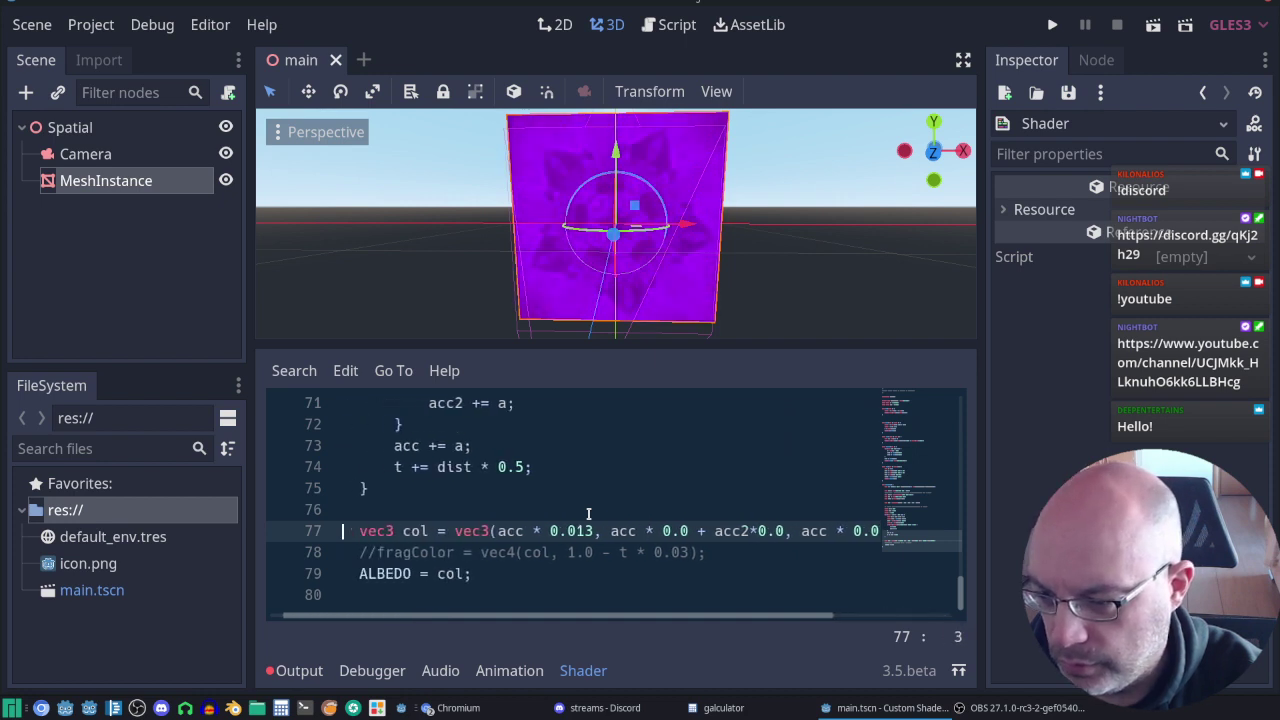
{"action": "key", "text": "ctrl+Right"}
{"action": "key", "text": "ctrl+Right"}
{"action": "key", "text": "ctrl+Right"}
{"action": "key", "text": "ctrl+Right"}
{"action": "key", "text": "Right"}
{"action": "key", "text": "Right"}
{"action": "key", "text": "Right"}
{"action": "key", "text": "Right"}
{"action": "key", "text": "Right"}
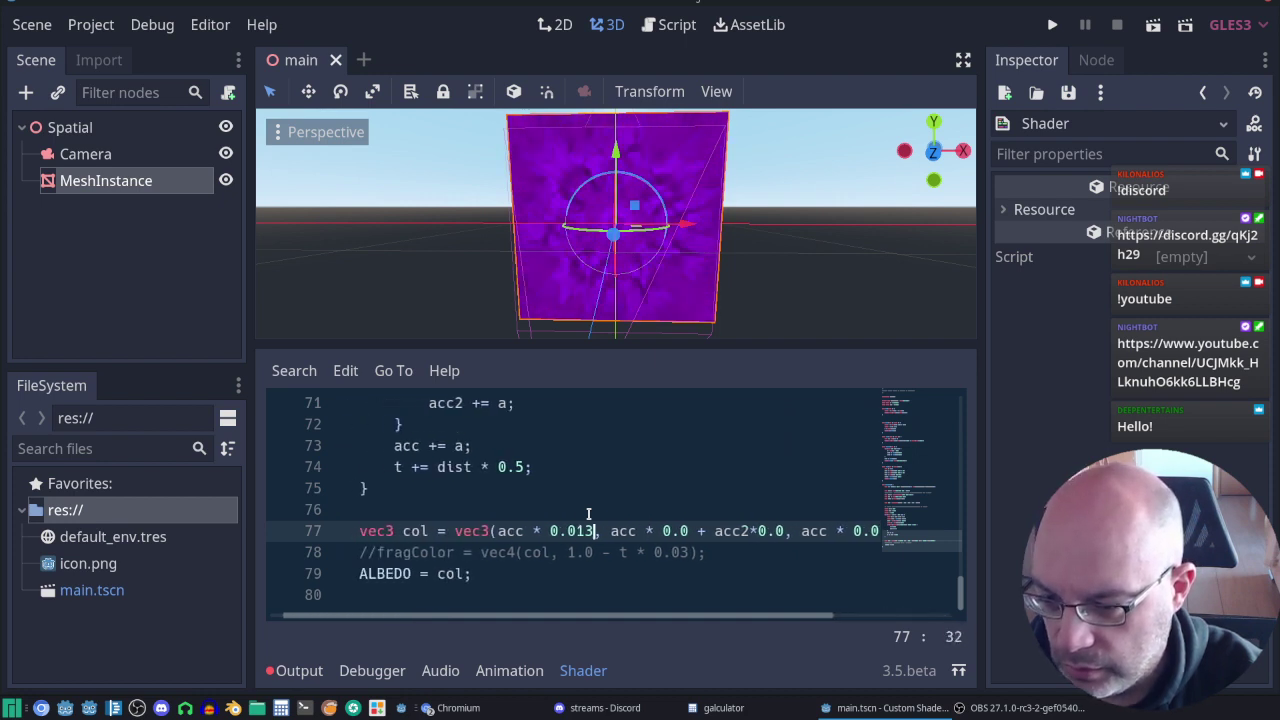
{"action": "key", "text": "Right"}
{"action": "key", "text": "Right"}
{"action": "key", "text": "Right"}
{"action": "key", "text": "Right"}
{"action": "key", "text": "Right"}
{"action": "key", "text": "Right"}
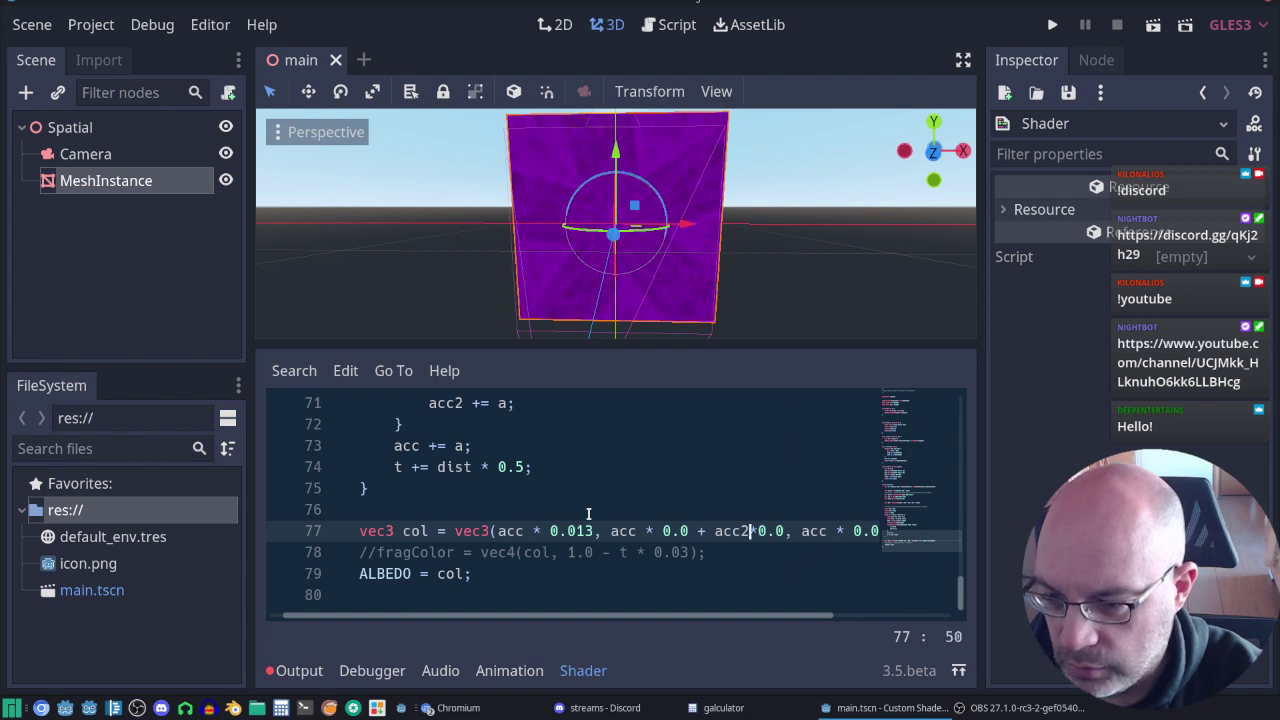
{"action": "key", "text": "Right"}
{"action": "key", "text": "Right"}
{"action": "key", "text": "Right"}
{"action": "type", "text": "01"}
{"action": "key", "text": "Left"}
{"action": "key", "text": "Left"}
{"action": "key", "text": "Left"}
{"action": "type", "text": "1"}
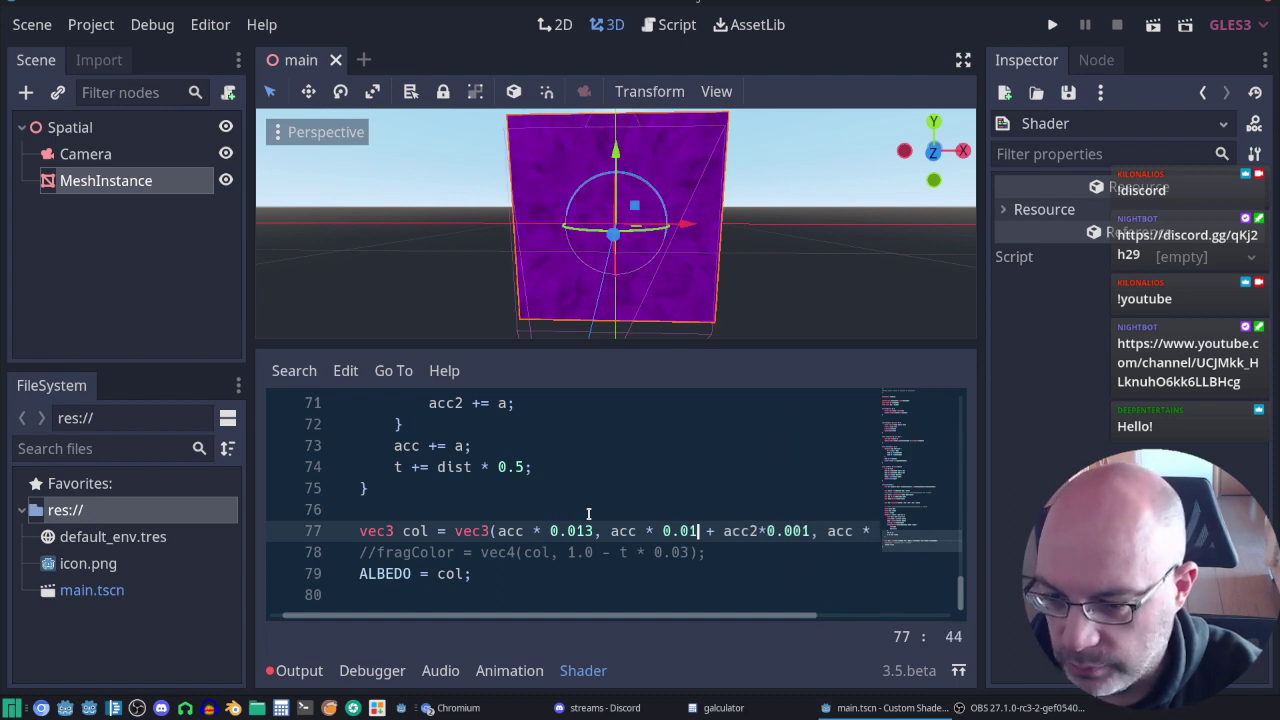
{"action": "key", "text": "Left"}
{"action": "key", "text": "Left"}
{"action": "type", "text": "0"}
{"action": "key", "text": "Left"}
{"action": "key", "text": "Left"}
{"action": "key", "text": "Left"}
{"action": "key", "text": "BackSpace"}
{"action": "key", "text": "BackSpace"}
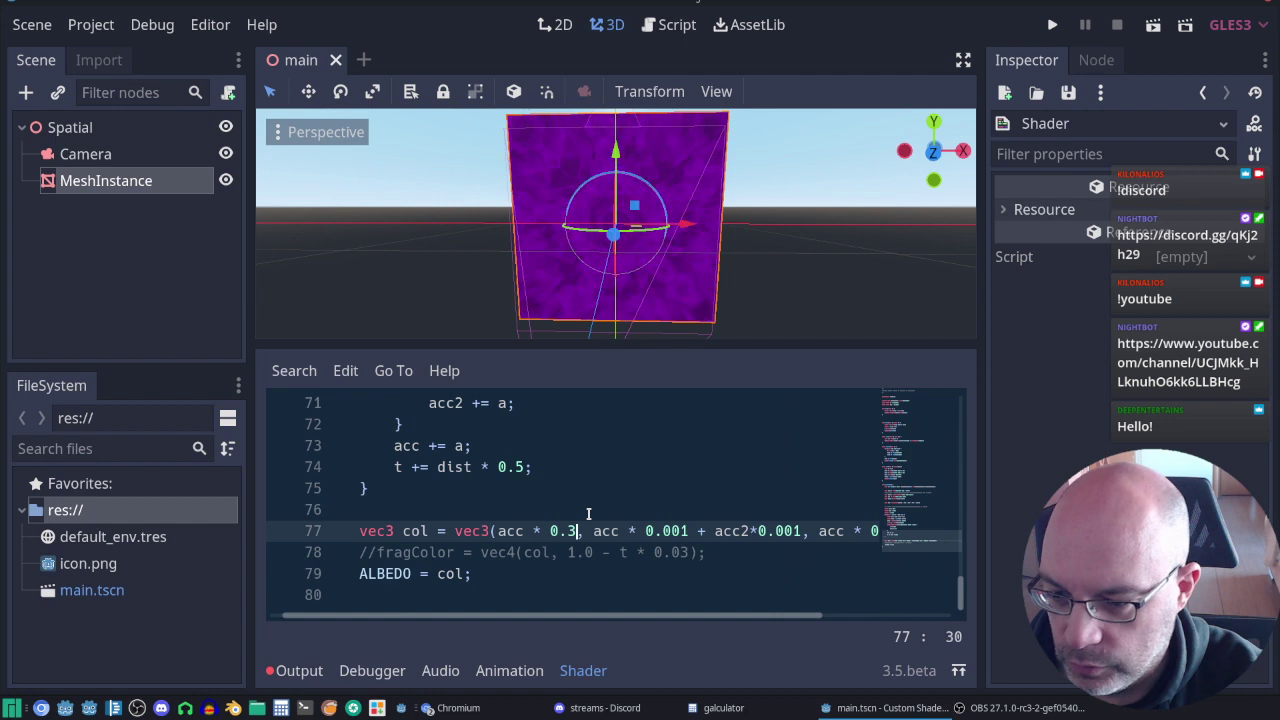
{"action": "key", "text": "Right"}
{"action": "key", "text": "Right"}
{"action": "key", "text": "Right"}
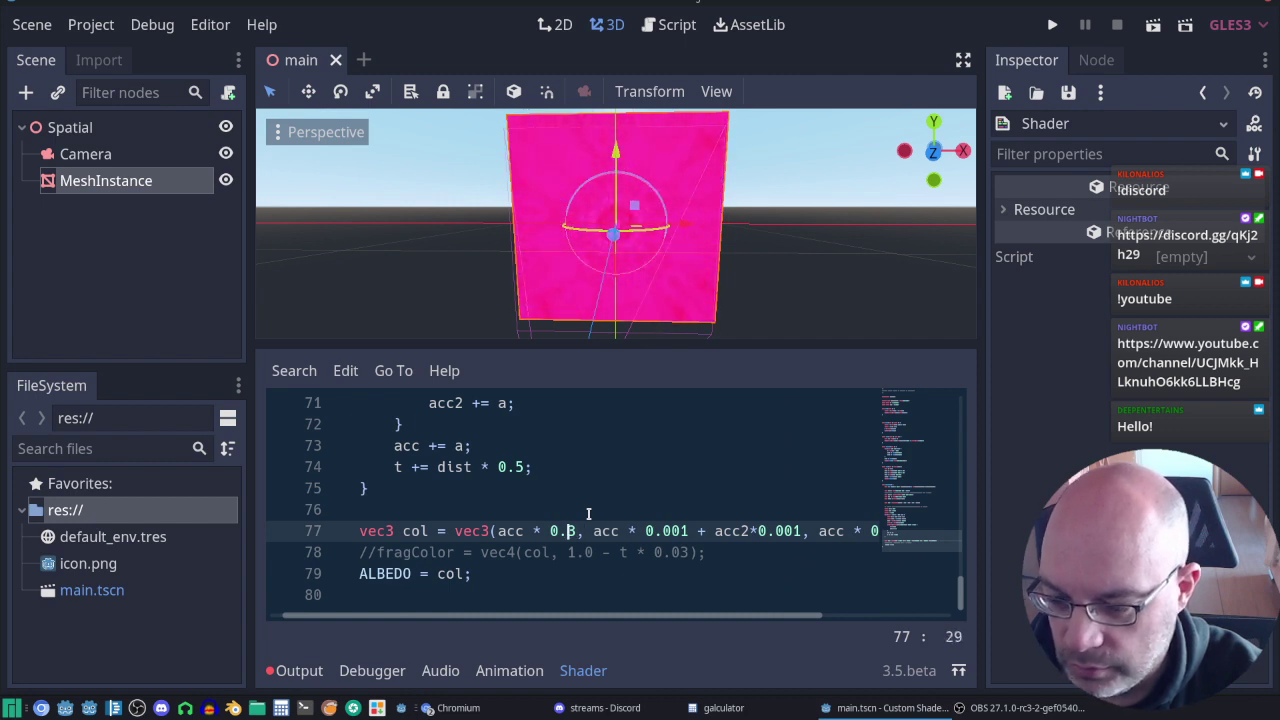
{"action": "key", "text": "Delete"}
{"action": "type", "text": "01"}
{"action": "key", "text": "Right"}
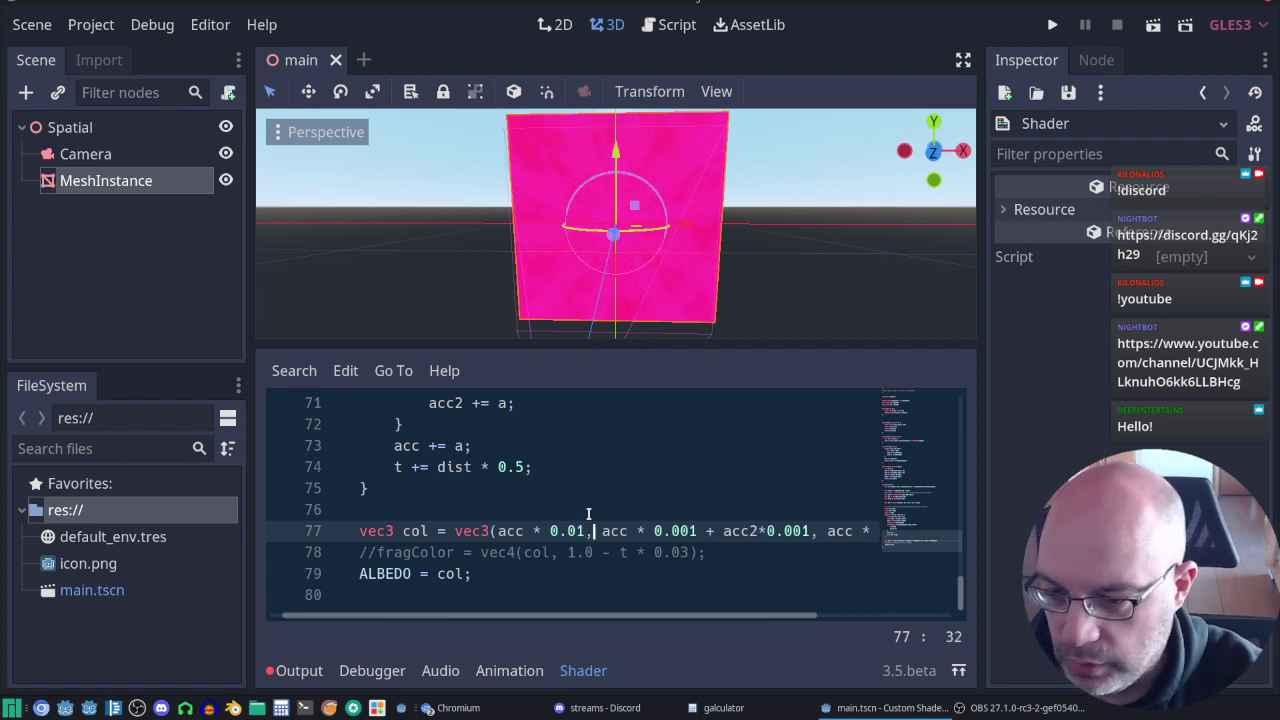
Step: Trim green's acc and acc2 coefficients to 0.0 and remove the 12 from blue's acc coefficient
{"action": "key", "text": "Right"}
{"action": "key", "text": "Right"}
{"action": "key", "text": "Right"}
{"action": "key", "text": "Right"}
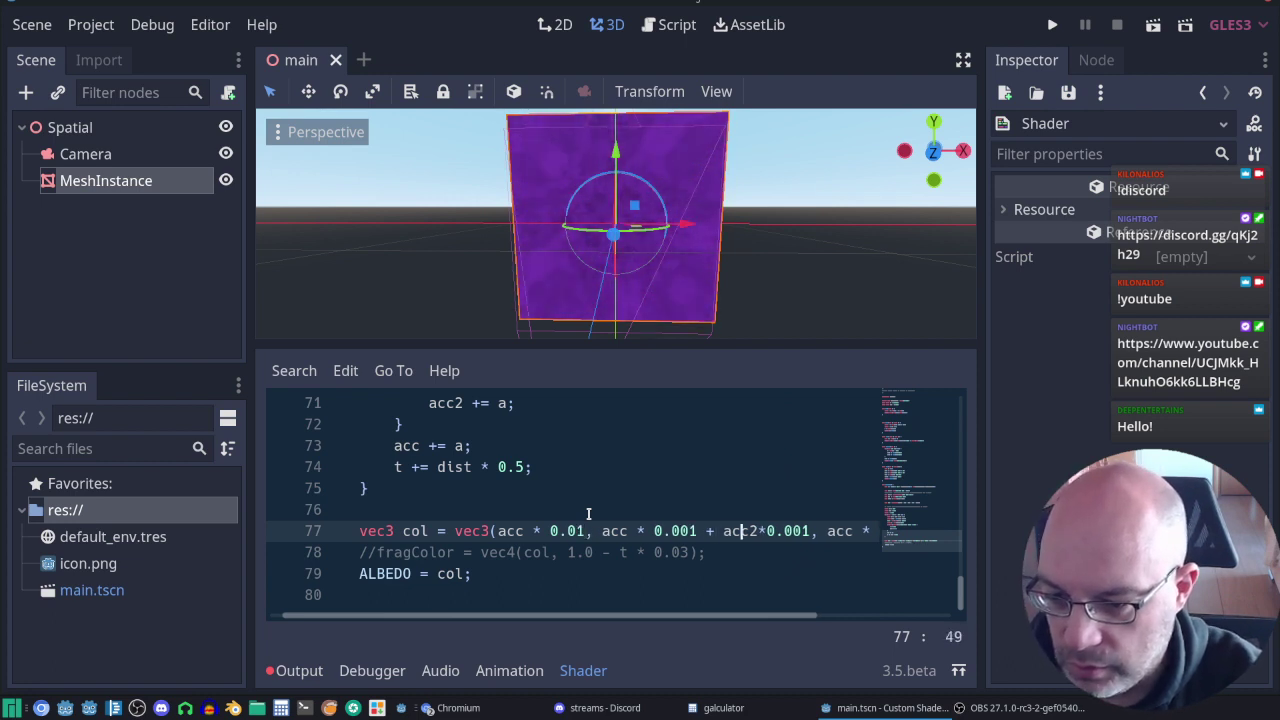
{"action": "key", "text": "Left"}
{"action": "key", "text": "Left"}
{"action": "key", "text": "Left"}
{"action": "key", "text": "Left"}
{"action": "key", "text": "Left"}
{"action": "key", "text": "Left"}
{"action": "key", "text": "BackSpace"}
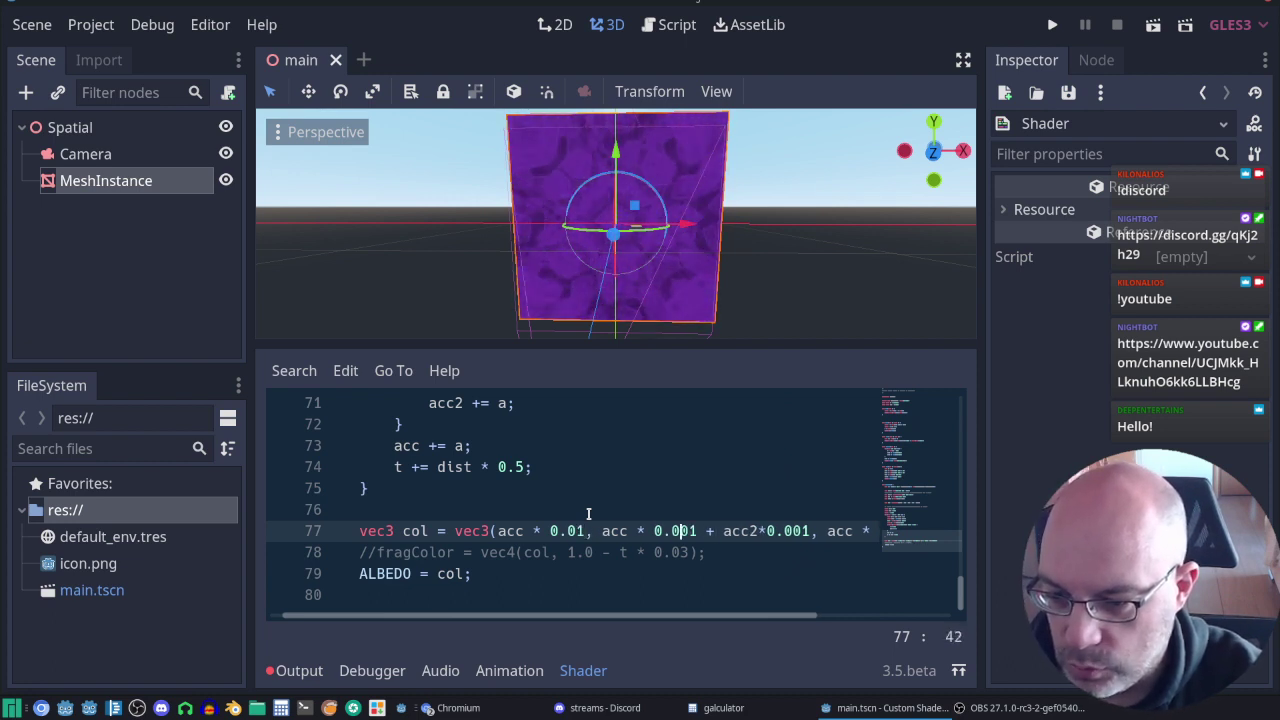
{"action": "key", "text": "Delete"}
{"action": "key", "text": "Right"}
{"action": "key", "text": "Right"}
{"action": "key", "text": "Right"}
{"action": "key", "text": "Right"}
{"action": "key", "text": "Right"}
{"action": "key", "text": "Right"}
{"action": "key", "text": "Right"}
{"action": "key", "text": "Right"}
{"action": "key", "text": "Right"}
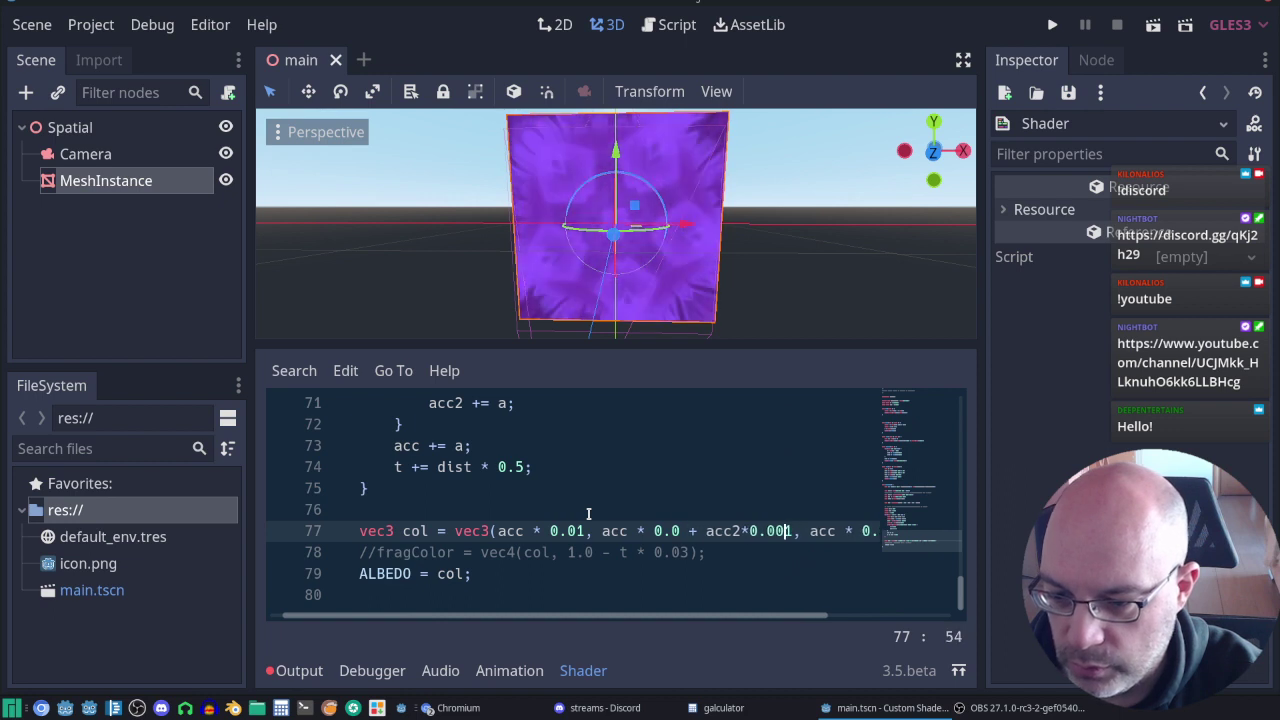
{"action": "key", "text": "Right"}
{"action": "key", "text": "BackSpace"}
{"action": "key", "text": "BackSpace"}
{"action": "key", "text": "Right"}
{"action": "key", "text": "Right"}
{"action": "key", "text": "Right"}
{"action": "key", "text": "Right"}
{"action": "key", "text": "Right"}
{"action": "key", "text": "Right"}
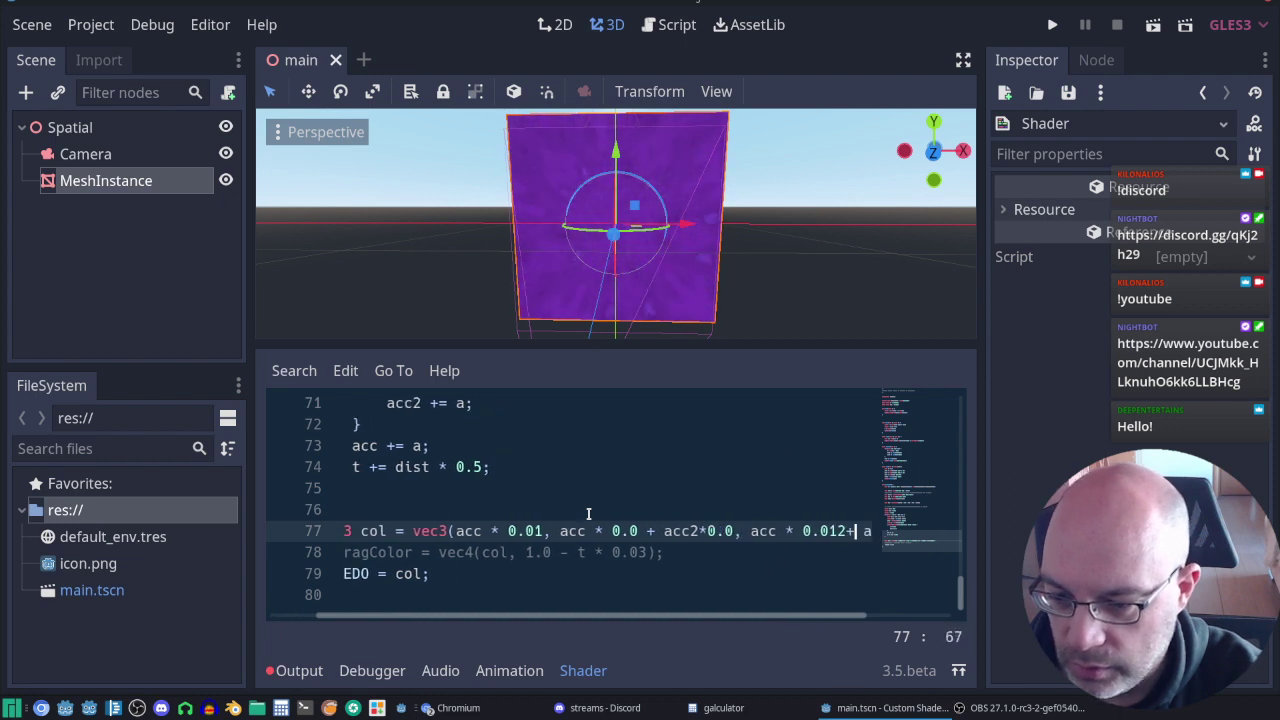
{"action": "key", "text": "Right"}
{"action": "key", "text": "Right"}
{"action": "key", "text": "Right"}
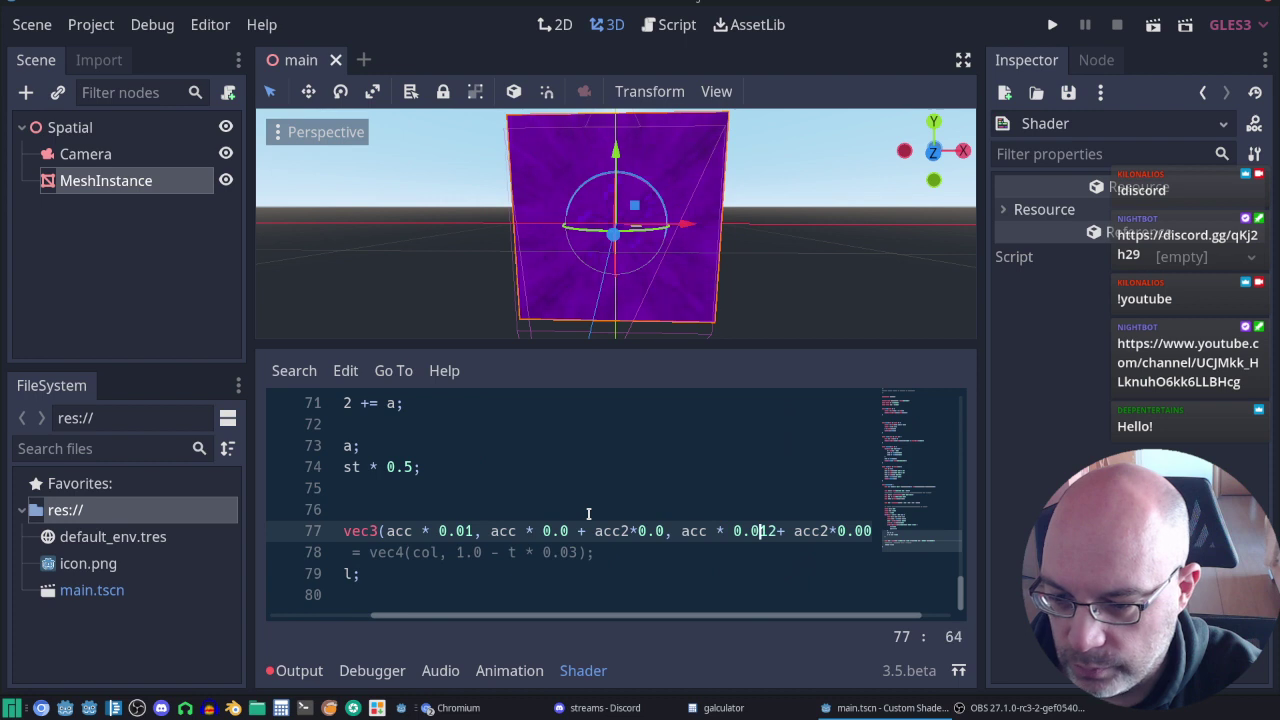
{"action": "key", "text": "Delete"}
{"action": "key", "text": "Delete"}
{"action": "key", "text": "Right"}
{"action": "key", "text": "Right"}
{"action": "key", "text": "Right"}
{"action": "key", "text": "Right"}
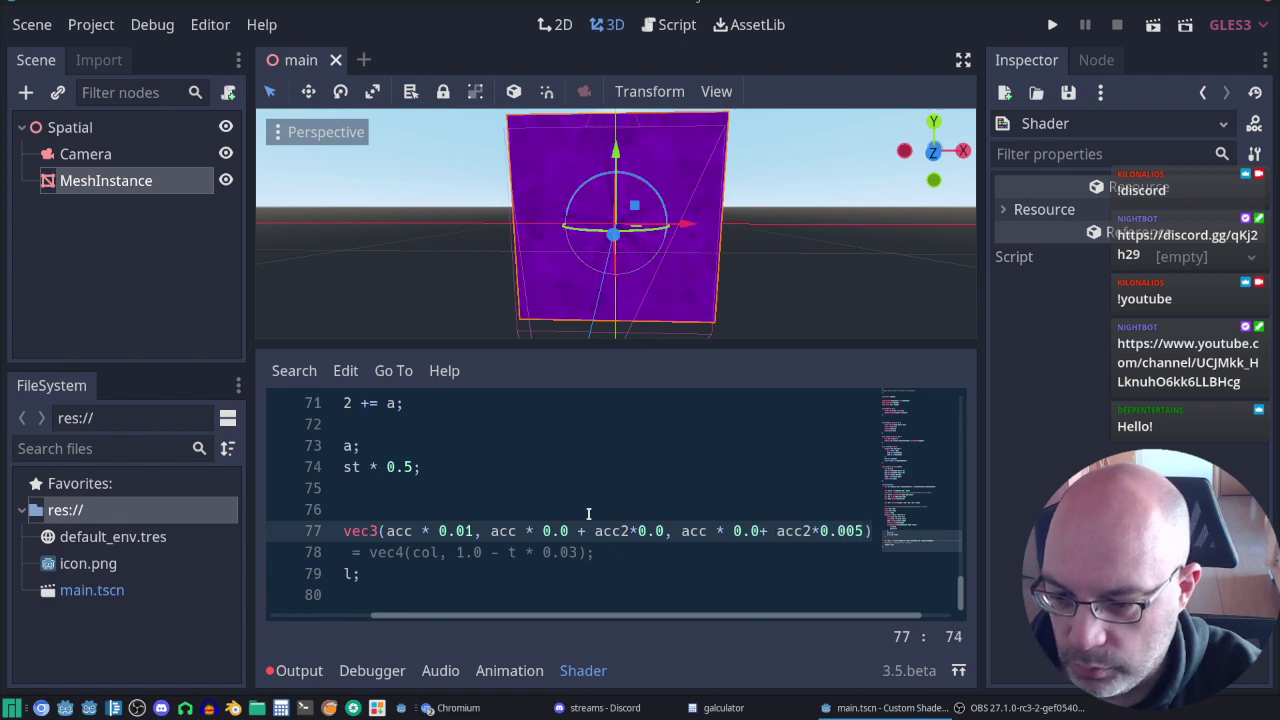
Step: Make the green channel acc * 0.0001 + acc2 * 0.0002 on line 77
{"action": "key", "text": "Delete"}
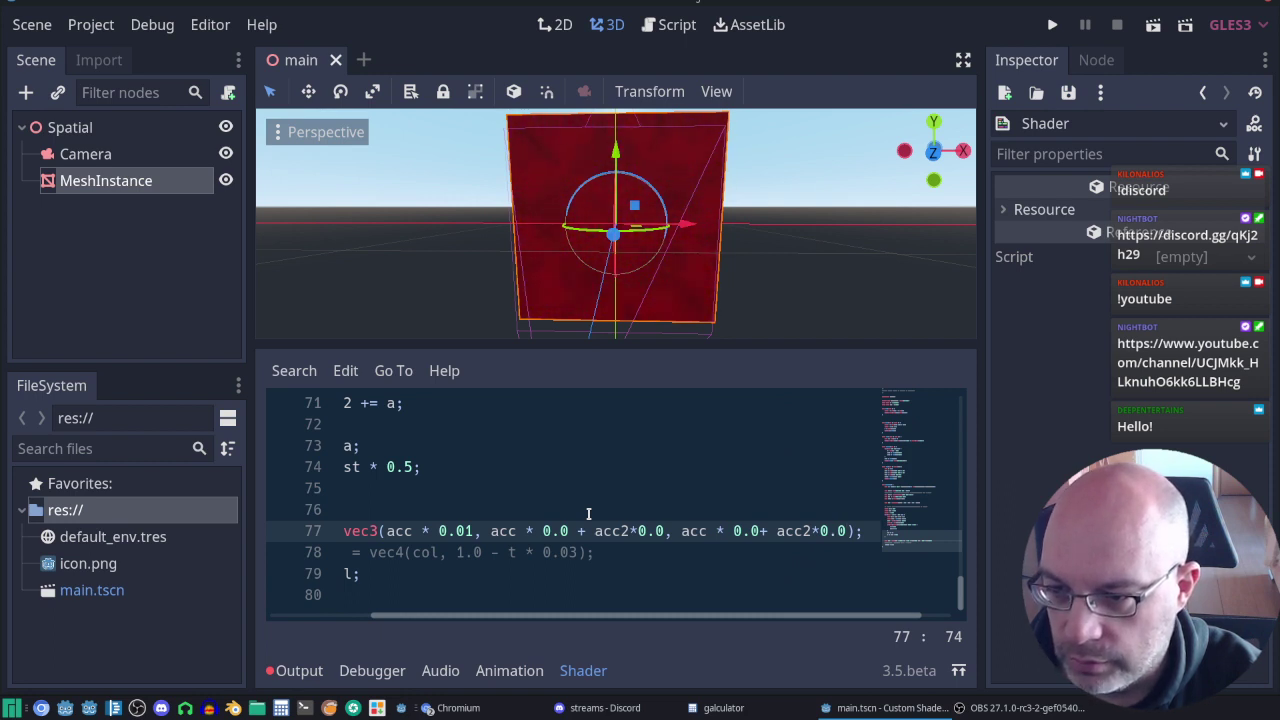
{"action": "key", "text": "Left"}
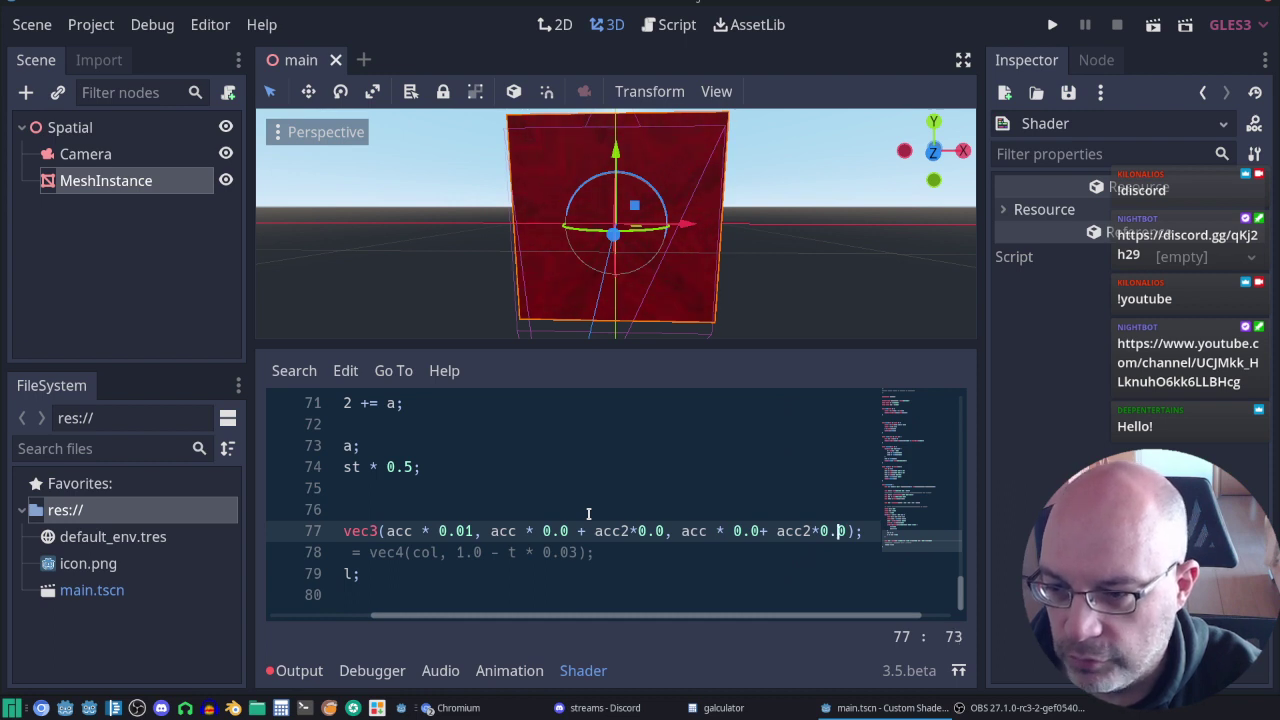
{"action": "key", "text": "Left"}
{"action": "key", "text": "Left"}
{"action": "key", "text": "Left"}
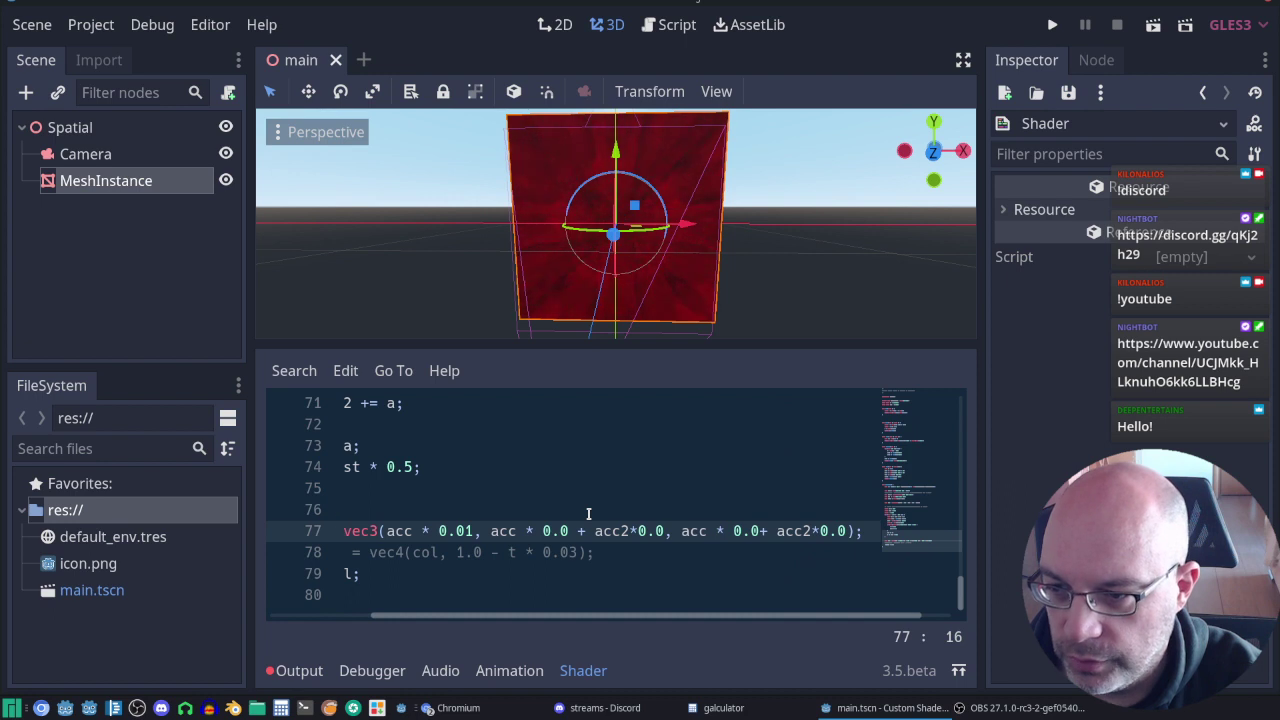
{"action": "key", "text": "Right"}
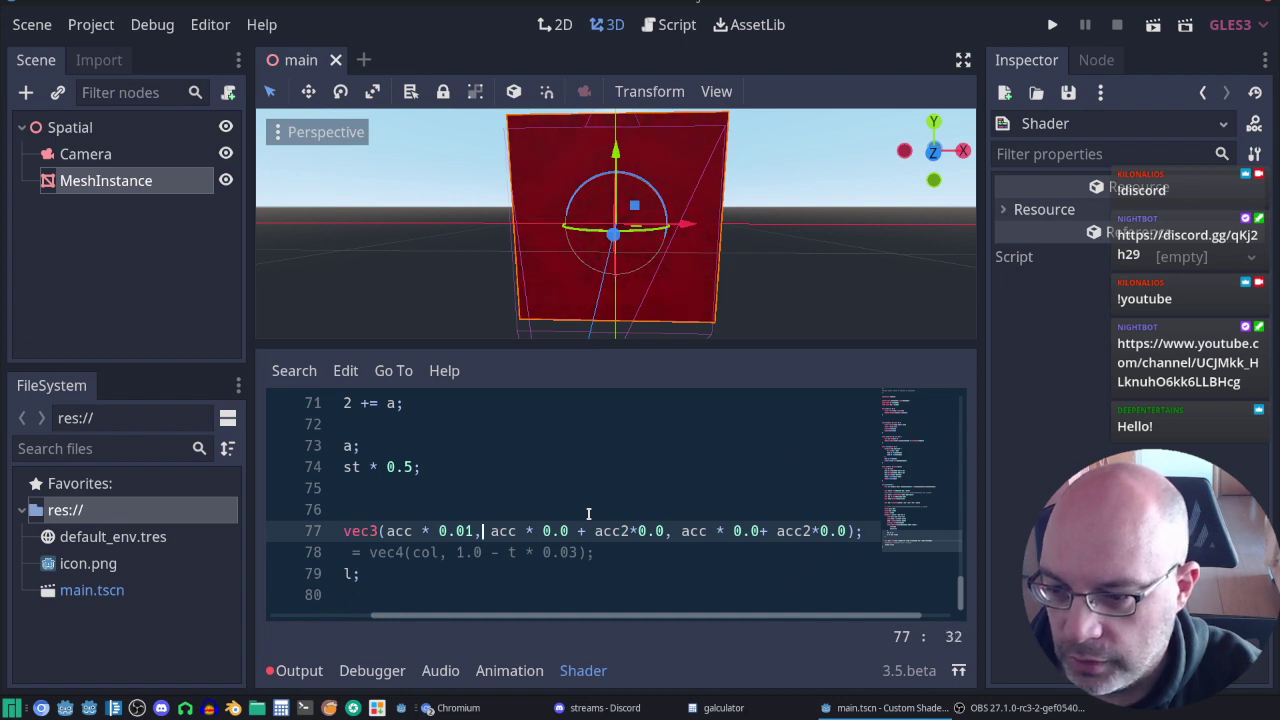
{"action": "key", "text": "Right"}
{"action": "key", "text": "Right"}
{"action": "key", "text": "Right"}
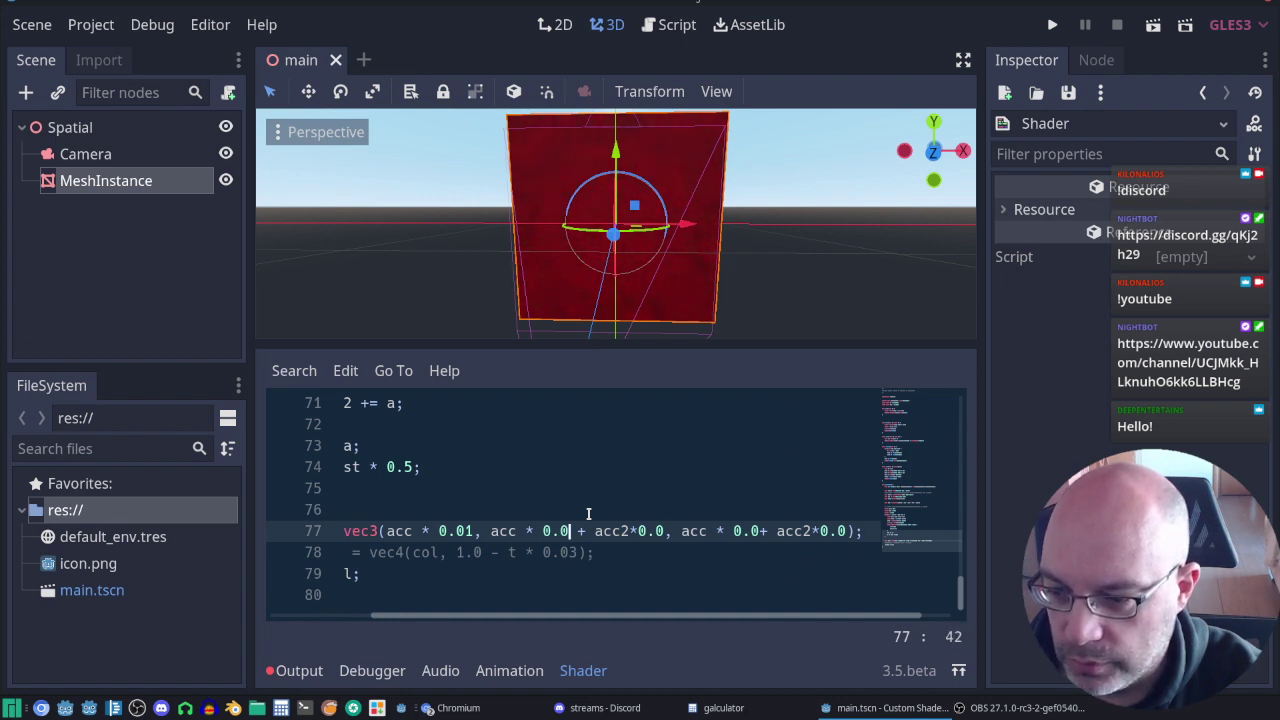
{"action": "type", "text": "01"}
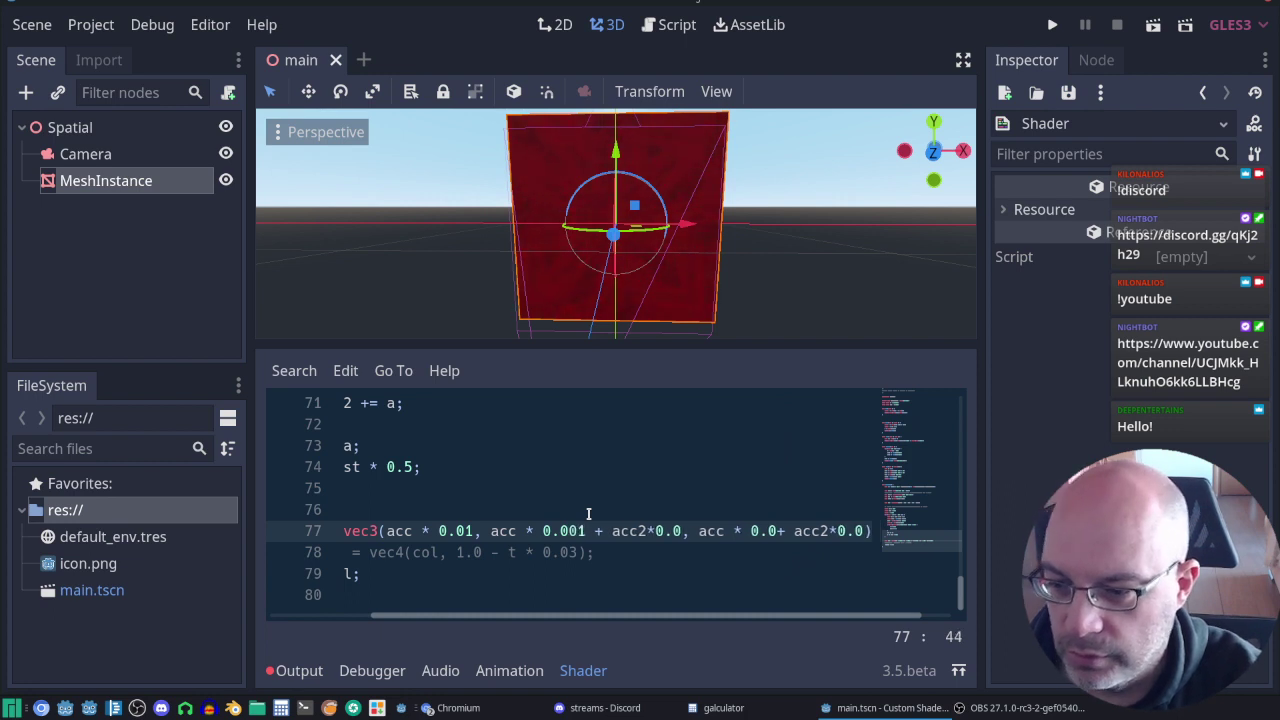
{"action": "key", "text": "Right"}
{"action": "key", "text": "Right"}
{"action": "key", "text": "Right"}
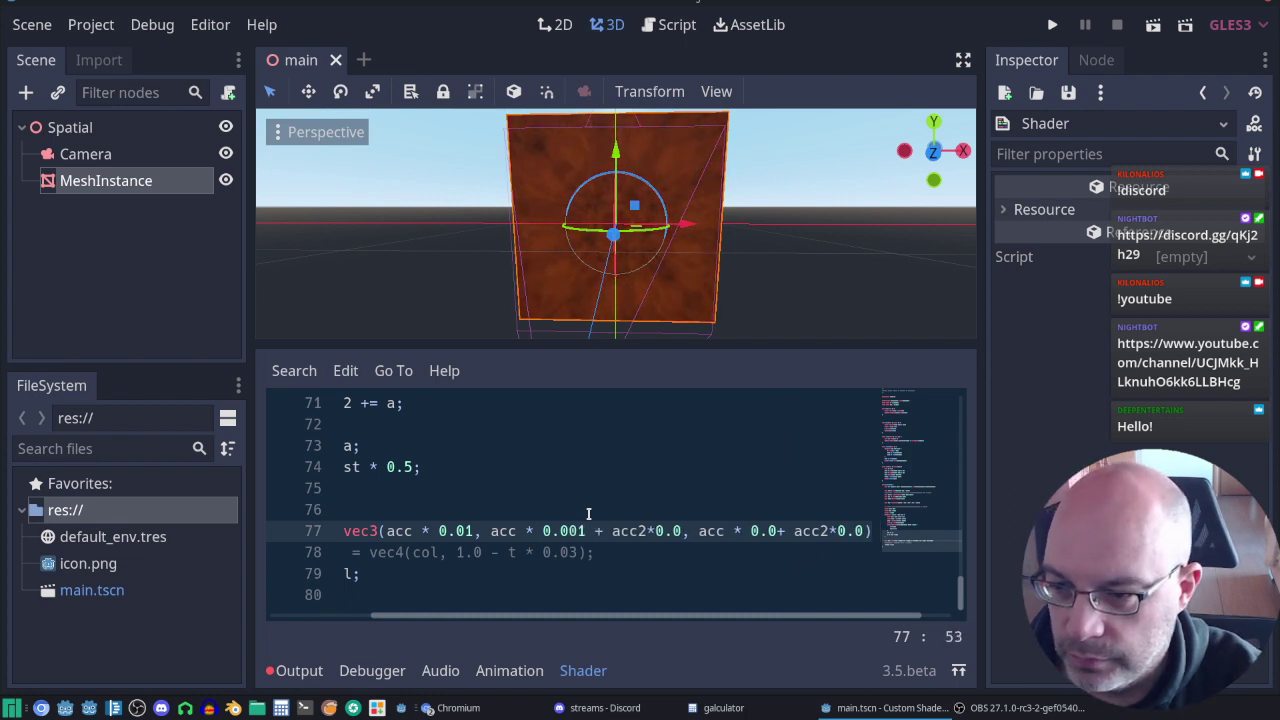
{"action": "key", "text": "Left"}
{"action": "key", "text": "Left"}
{"action": "key", "text": "Left"}
{"action": "key", "text": "Left"}
{"action": "key", "text": "Left"}
{"action": "key", "text": "Left"}
{"action": "key", "text": "Left"}
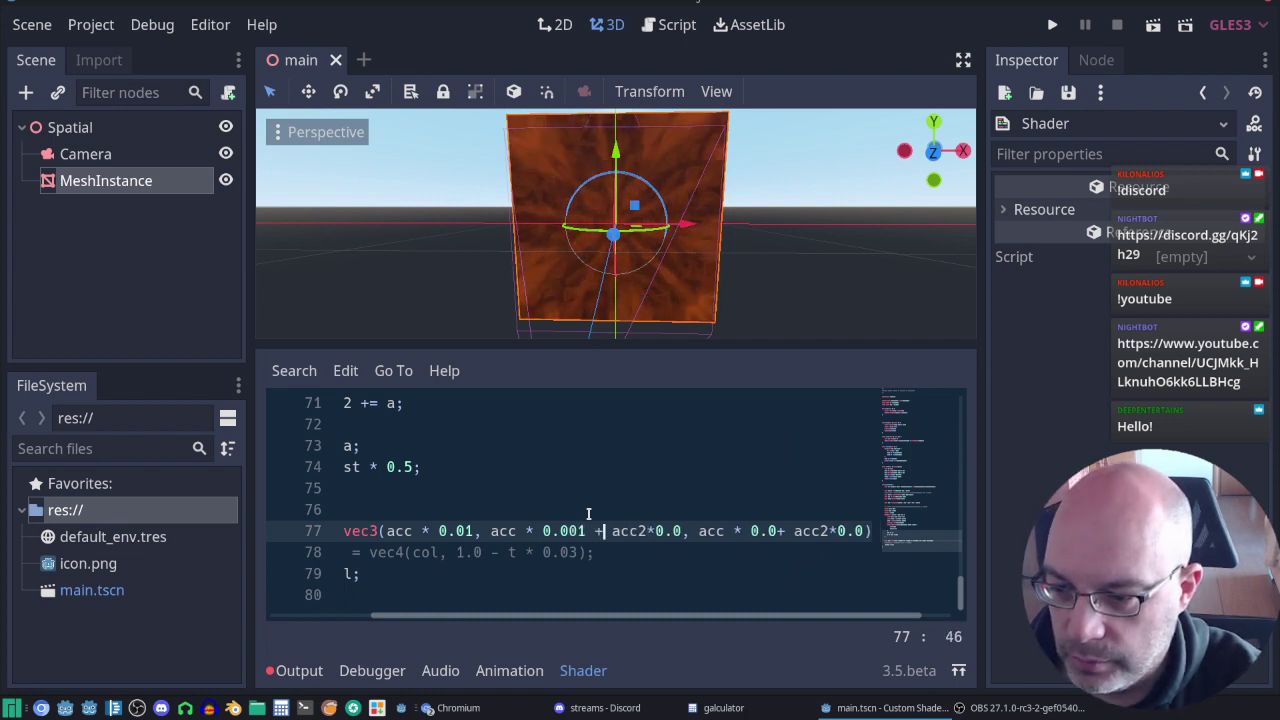
{"action": "key", "text": "Left"}
{"action": "key", "text": "Left"}
{"action": "key", "text": "Left"}
{"action": "type", "text": "0"}
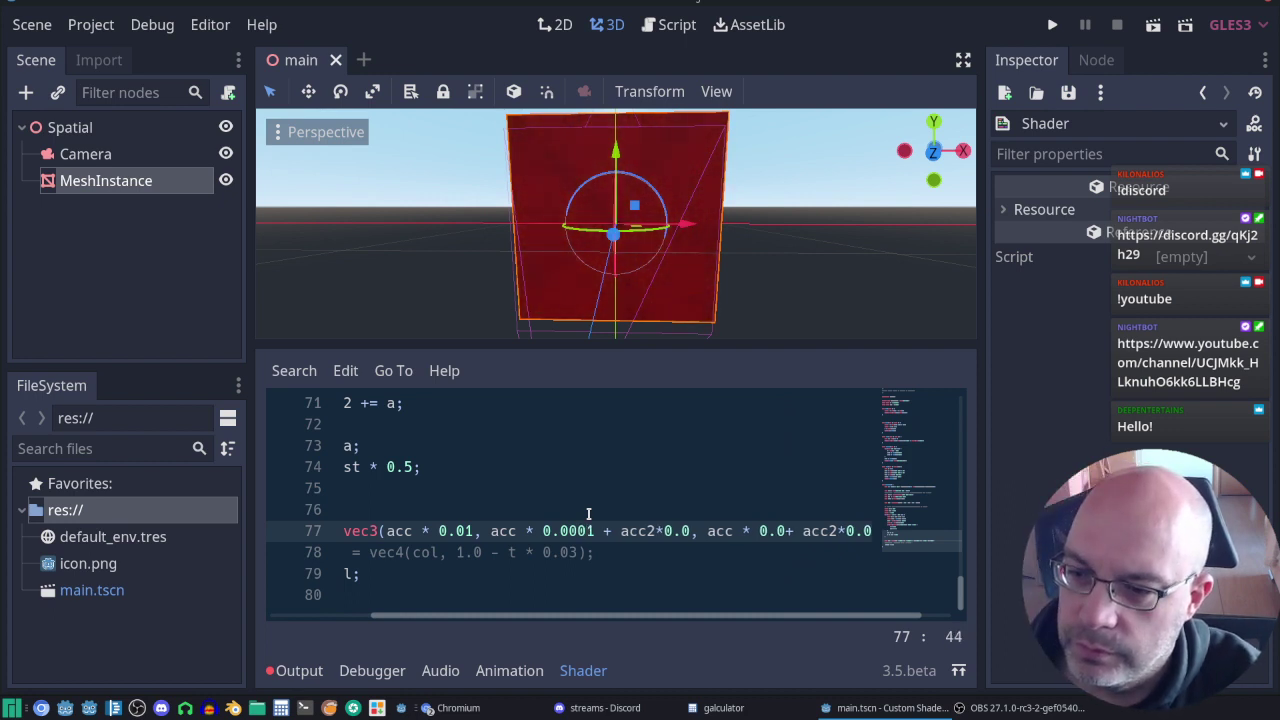
{"action": "key", "text": "Right"}
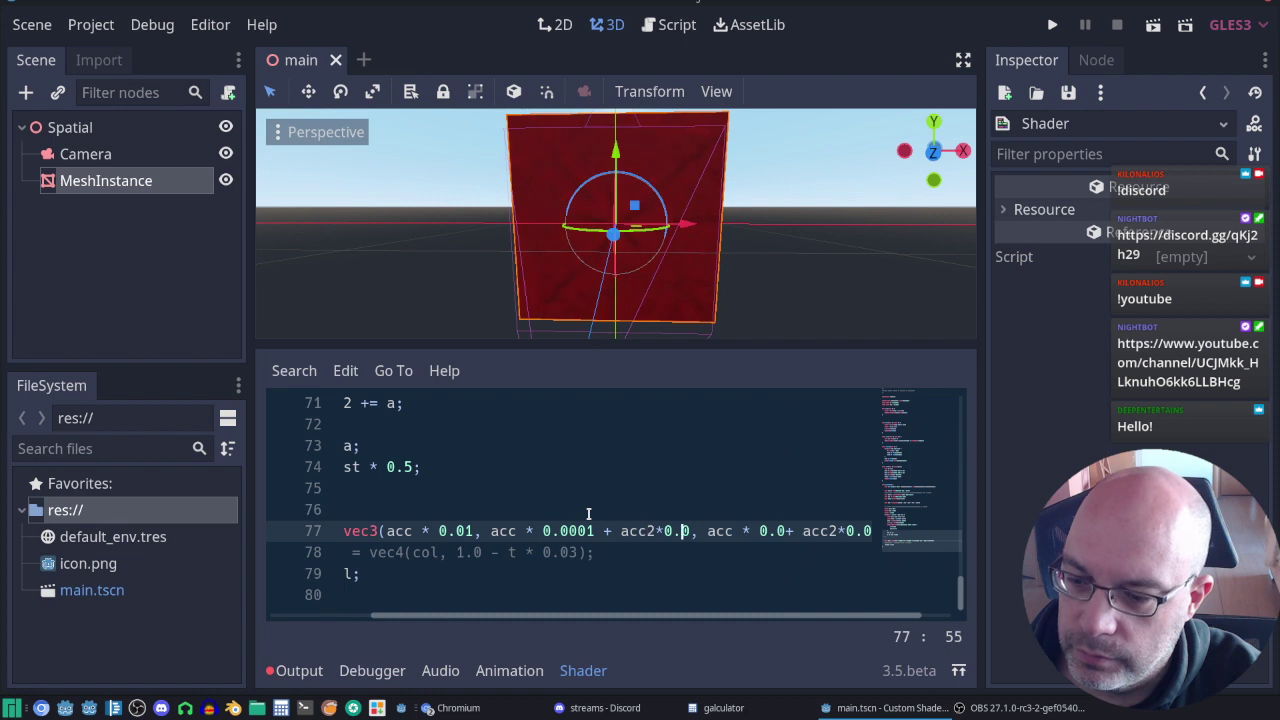
{"action": "key", "text": "Right"}
{"action": "type", "text": "002"}
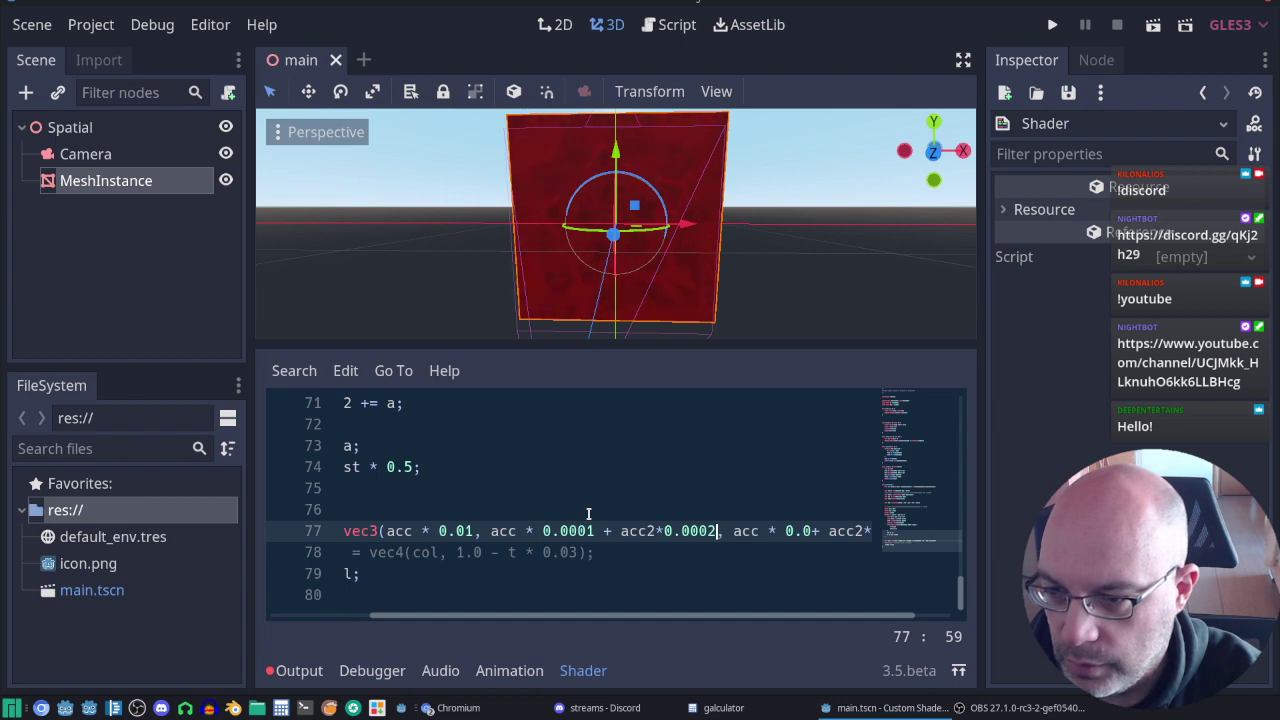
Step: Test blue's acc factor at 0.001, then revert it to 0.0
{"action": "key", "text": "Right"}
{"action": "key", "text": "Right"}
{"action": "key", "text": "Right"}
{"action": "key", "text": "Right"}
{"action": "key", "text": "Right"}
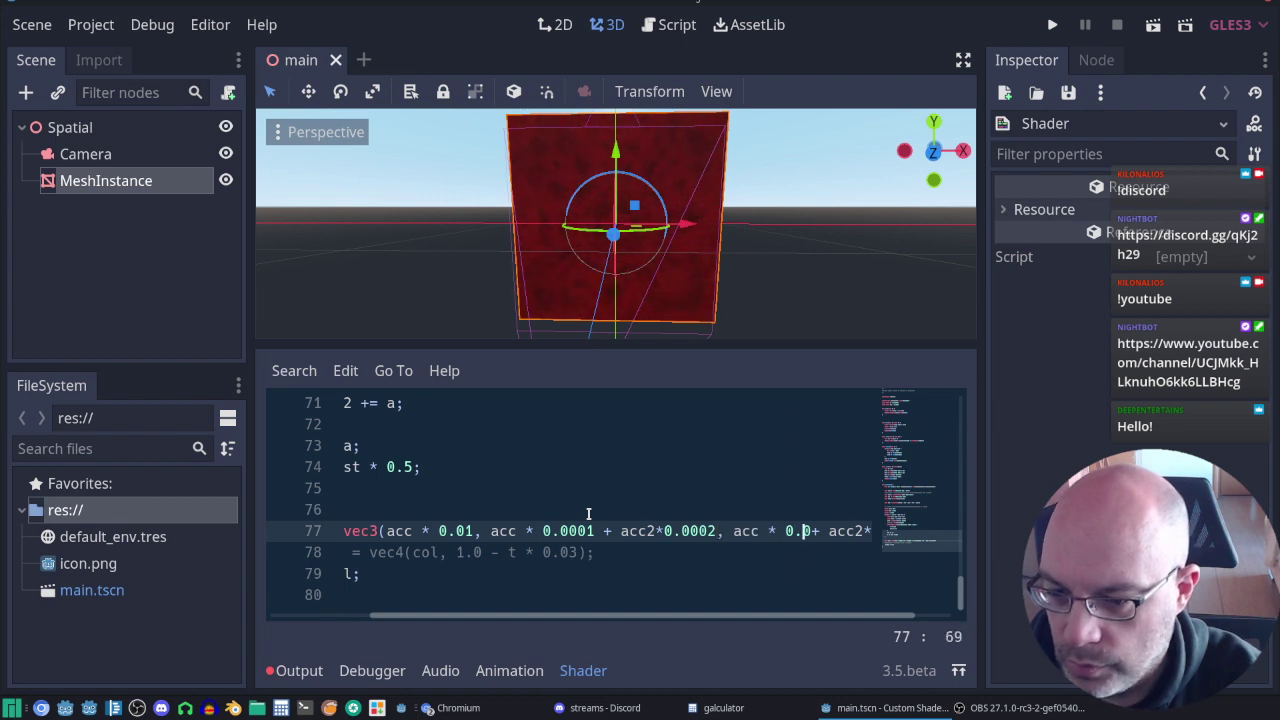
{"action": "type", "text": "01"}
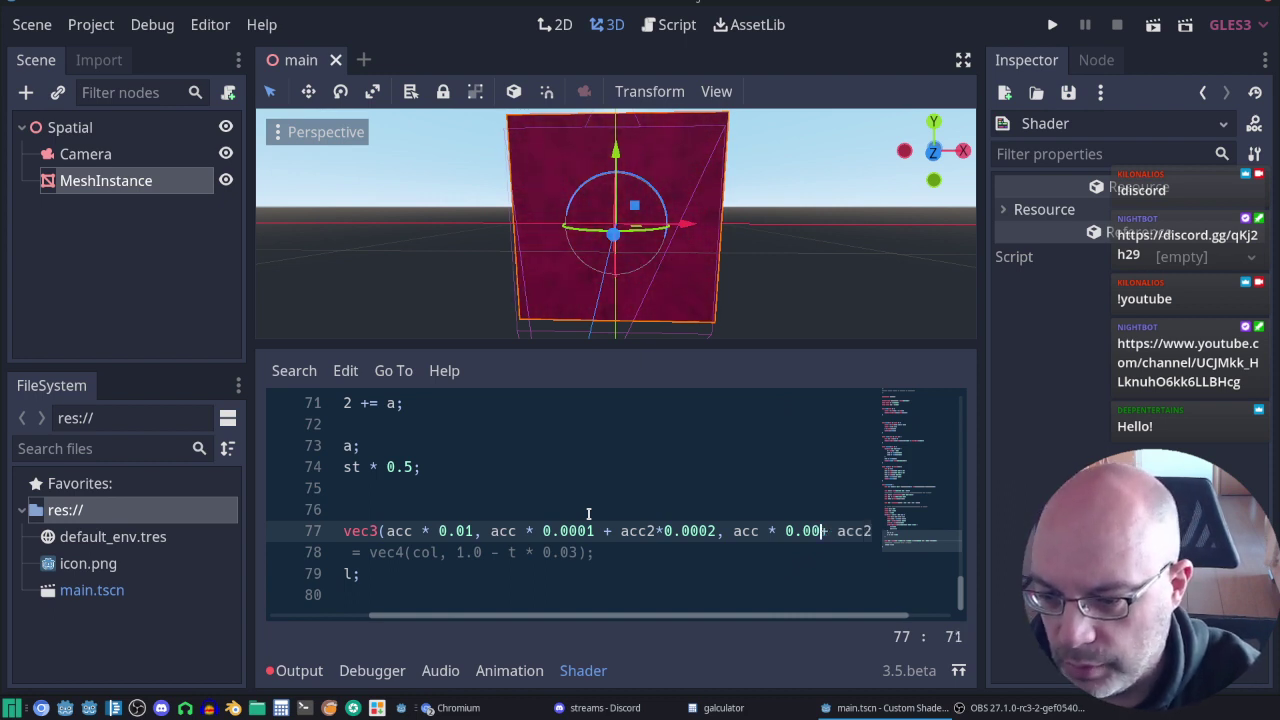
{"action": "key", "text": "BackSpace"}
{"action": "key", "text": "BackSpace"}
{"action": "key", "text": "Right"}
{"action": "key", "text": "Right"}
{"action": "key", "text": "End"}
{"action": "key", "text": "Down"}
{"action": "key", "text": "Home"}
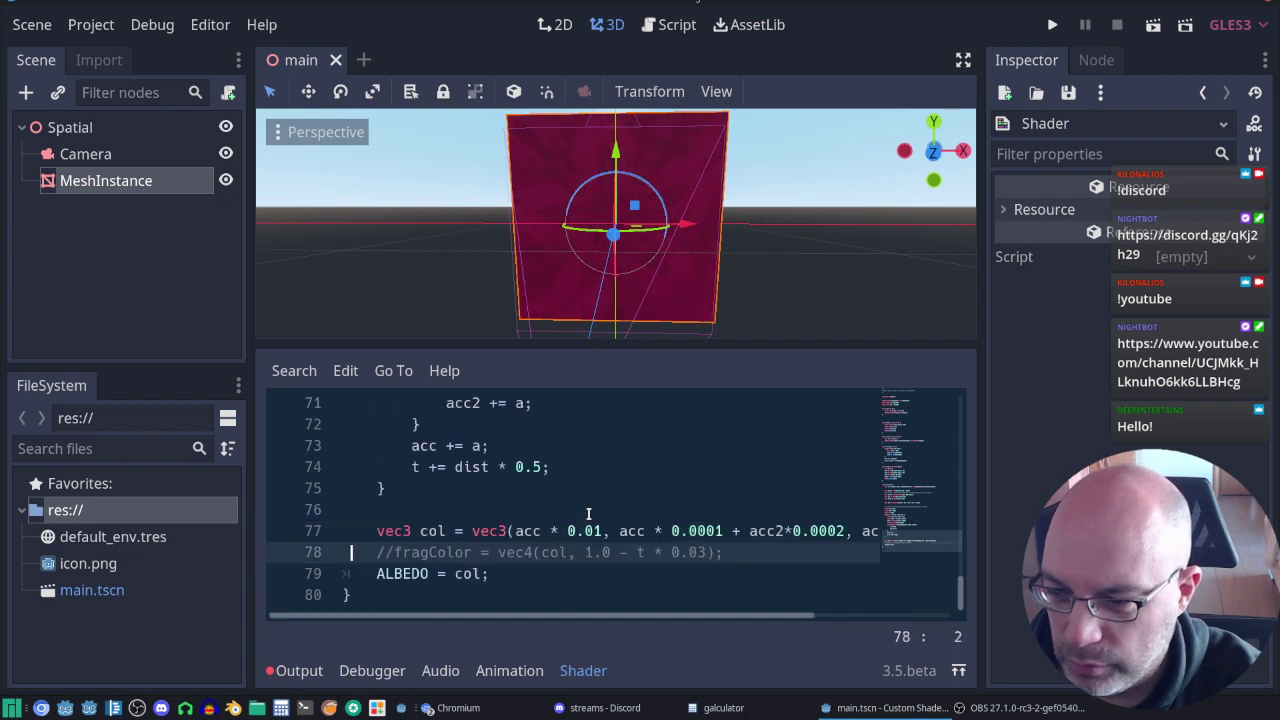
{"action": "key", "text": "Up"}
{"action": "key", "text": "Left"}
{"action": "key", "text": "Left"}
{"action": "key", "text": "Left"}
{"action": "key", "text": "Left"}
{"action": "key", "text": "Left"}
{"action": "key", "text": "Left"}
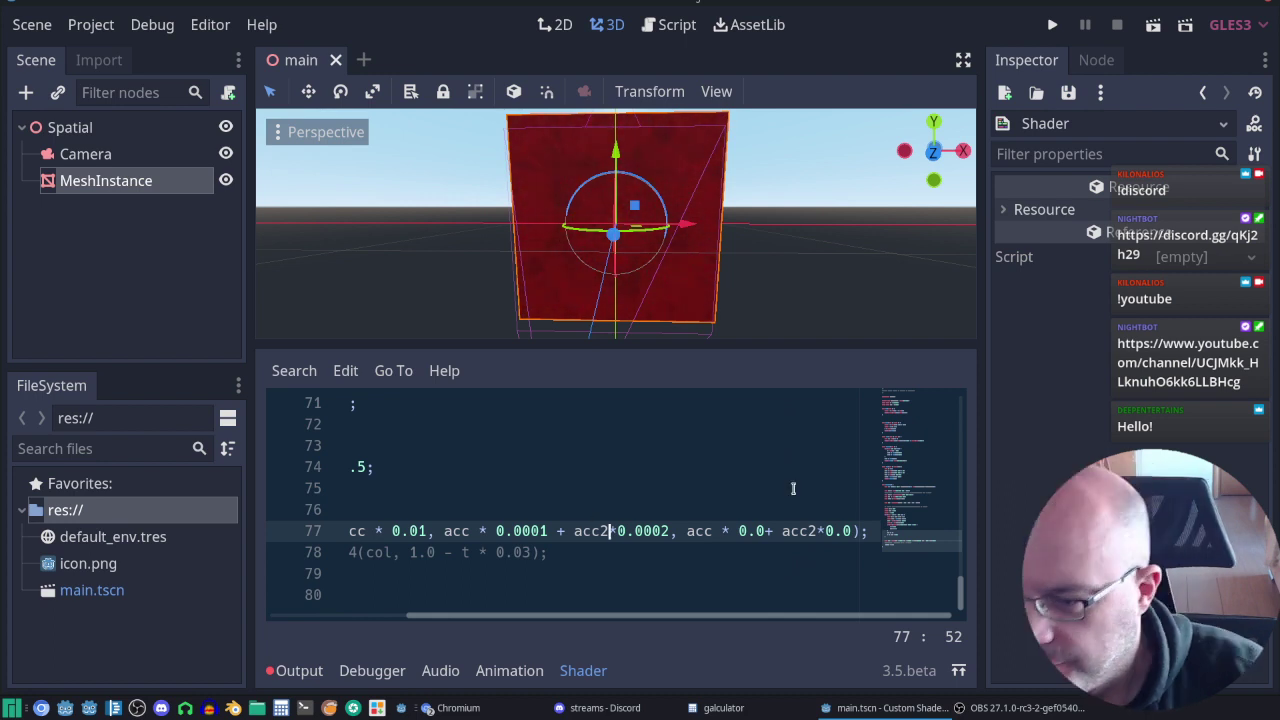
Step: Try 0.03 and 0.06 for the red acc factor on line 77, settling on 0.02
{"action": "middle_click_drag", "start_coordinate": [551, 277], "coordinate": [575, 258]}
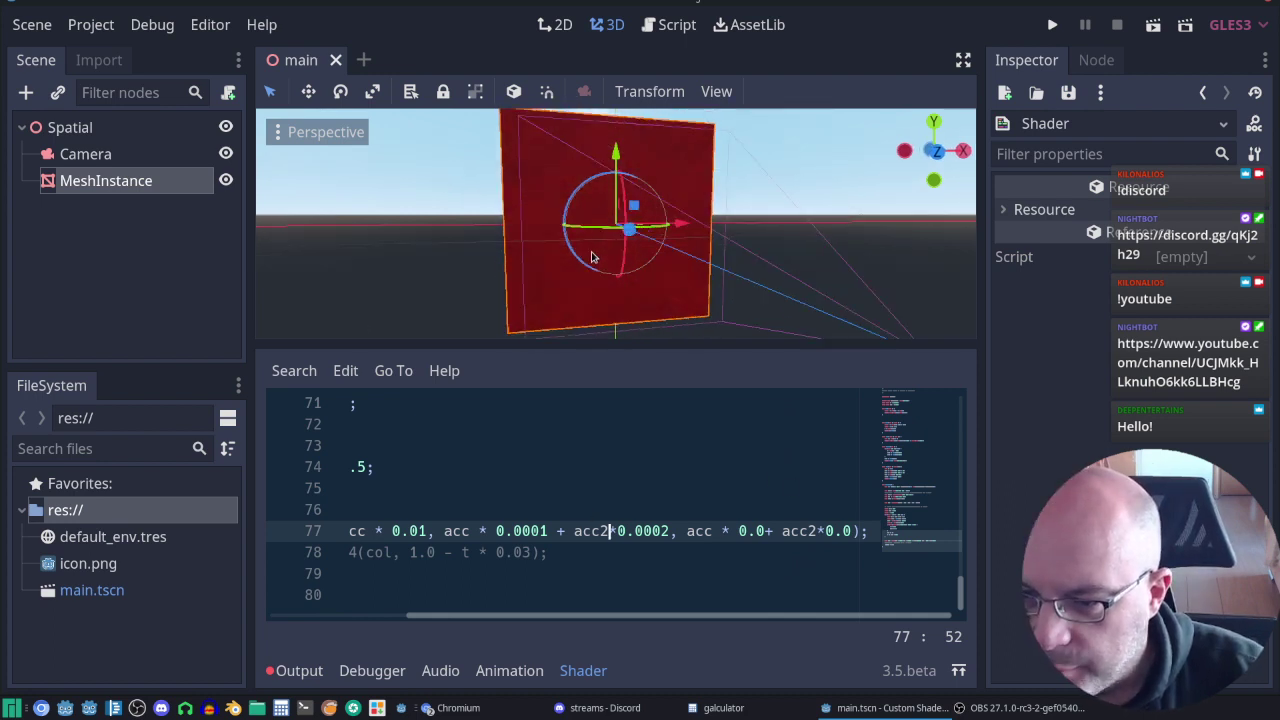
{"action": "scroll", "coordinate": [608, 238], "scroll_direction": "up", "scroll_amount": 3}
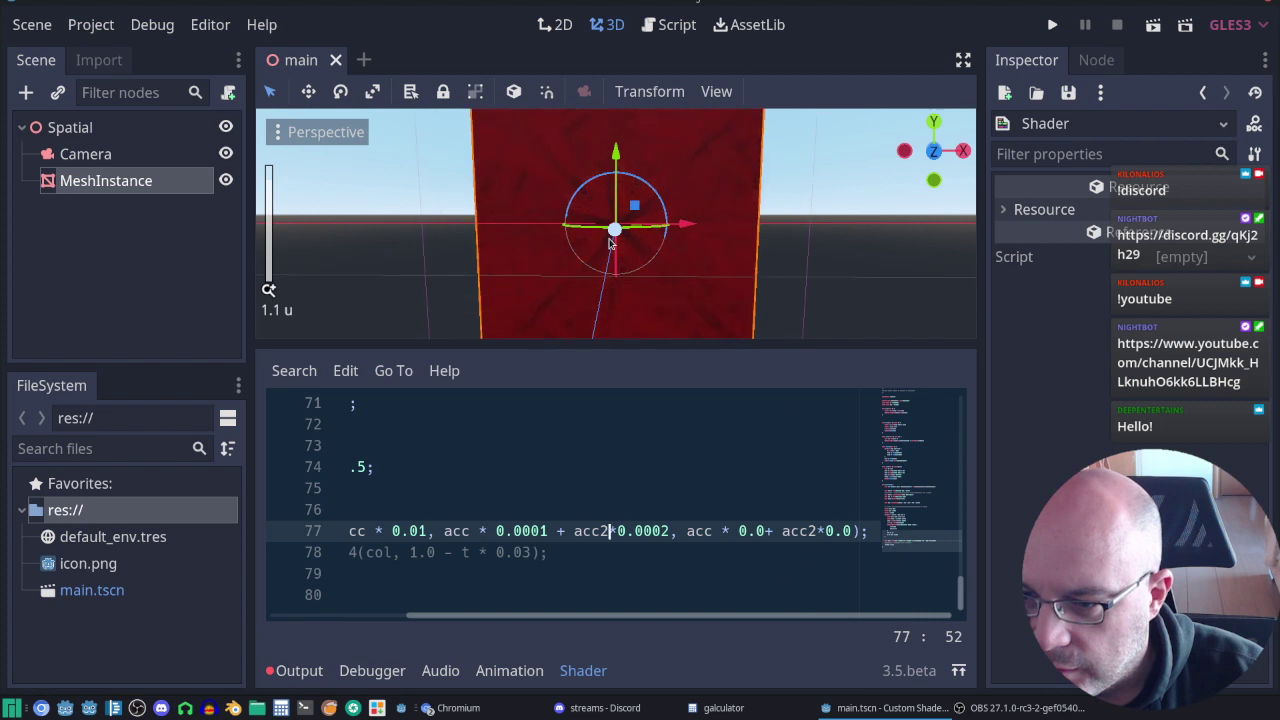
{"action": "scroll", "coordinate": [563, 330], "scroll_direction": "down", "scroll_amount": 2}
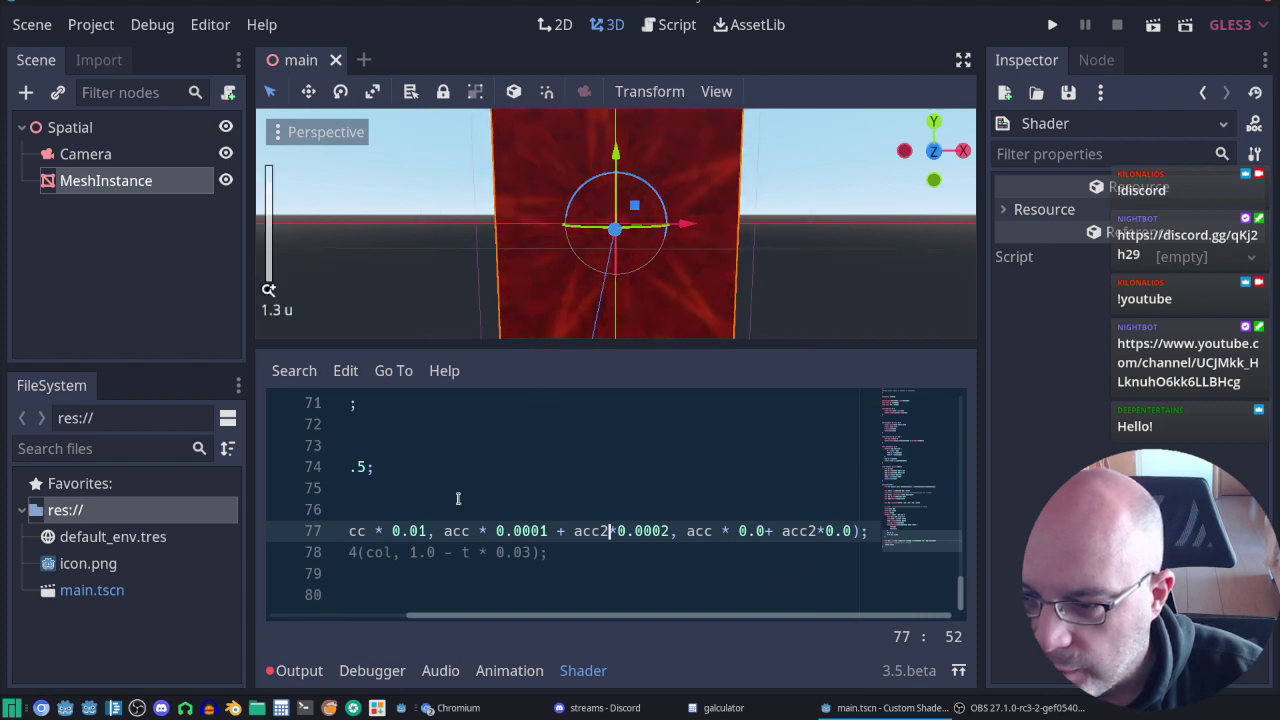
{"action": "key", "text": "Left"}
{"action": "key", "text": "Left"}
{"action": "key", "text": "Left"}
{"action": "key", "text": "Left"}
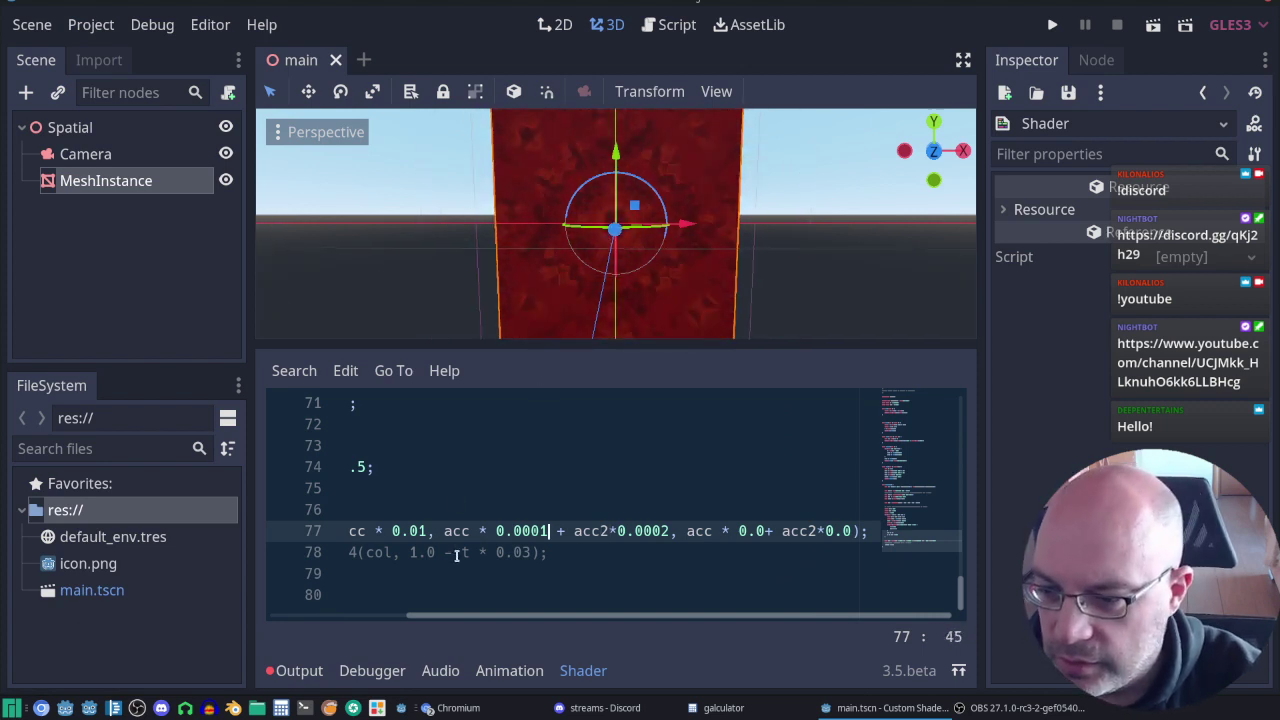
{"action": "key", "text": "Left"}
{"action": "key", "text": "Left"}
{"action": "key", "text": "Left"}
{"action": "key", "text": "Left"}
{"action": "key", "text": "Left"}
{"action": "key", "text": "Left"}
{"action": "key", "text": "Left"}
{"action": "key", "text": "Left"}
{"action": "key", "text": "Left"}
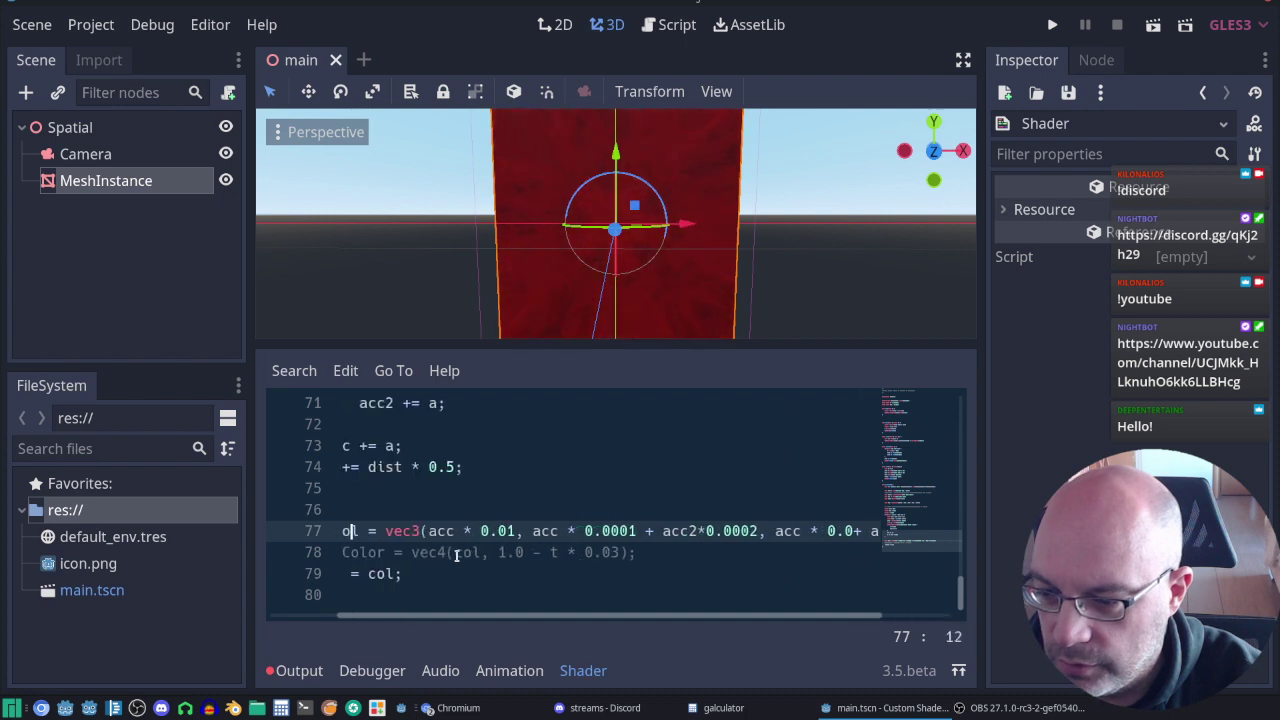
{"action": "key", "text": "Right"}
{"action": "key", "text": "Right"}
{"action": "key", "text": "Right"}
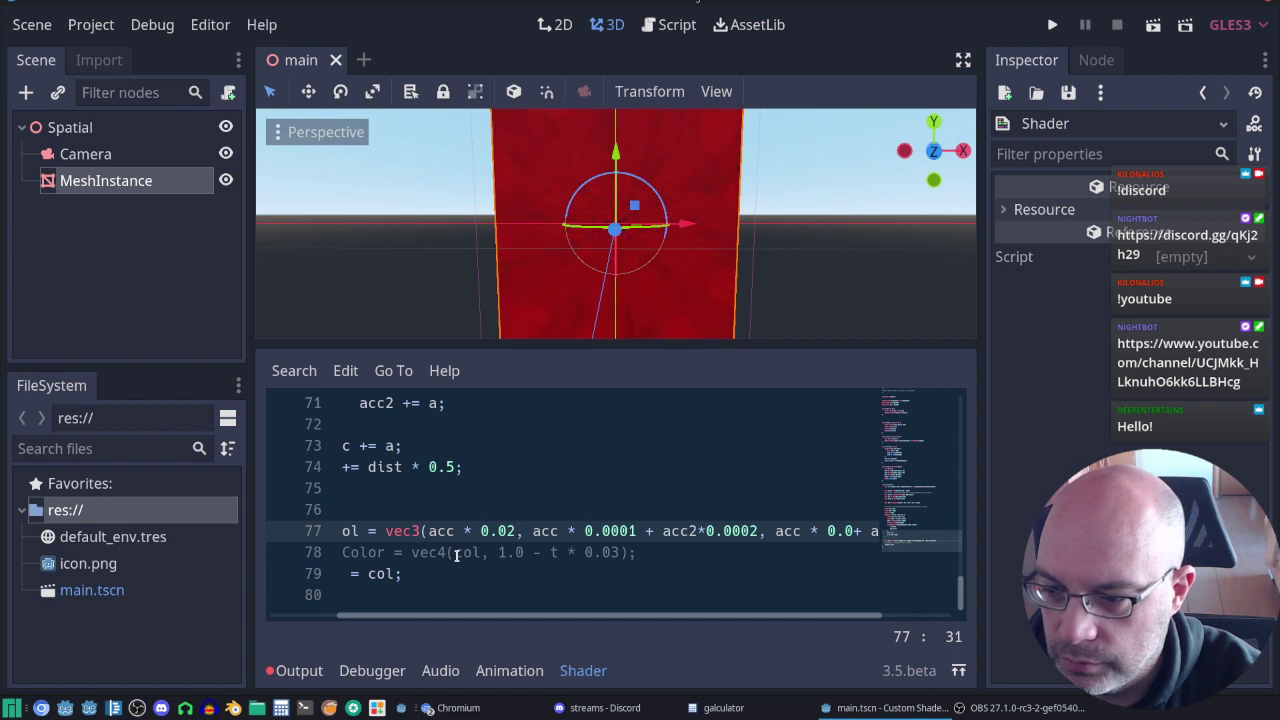
{"action": "key", "text": "BackSpace"}
{"action": "type", "text": "3"}
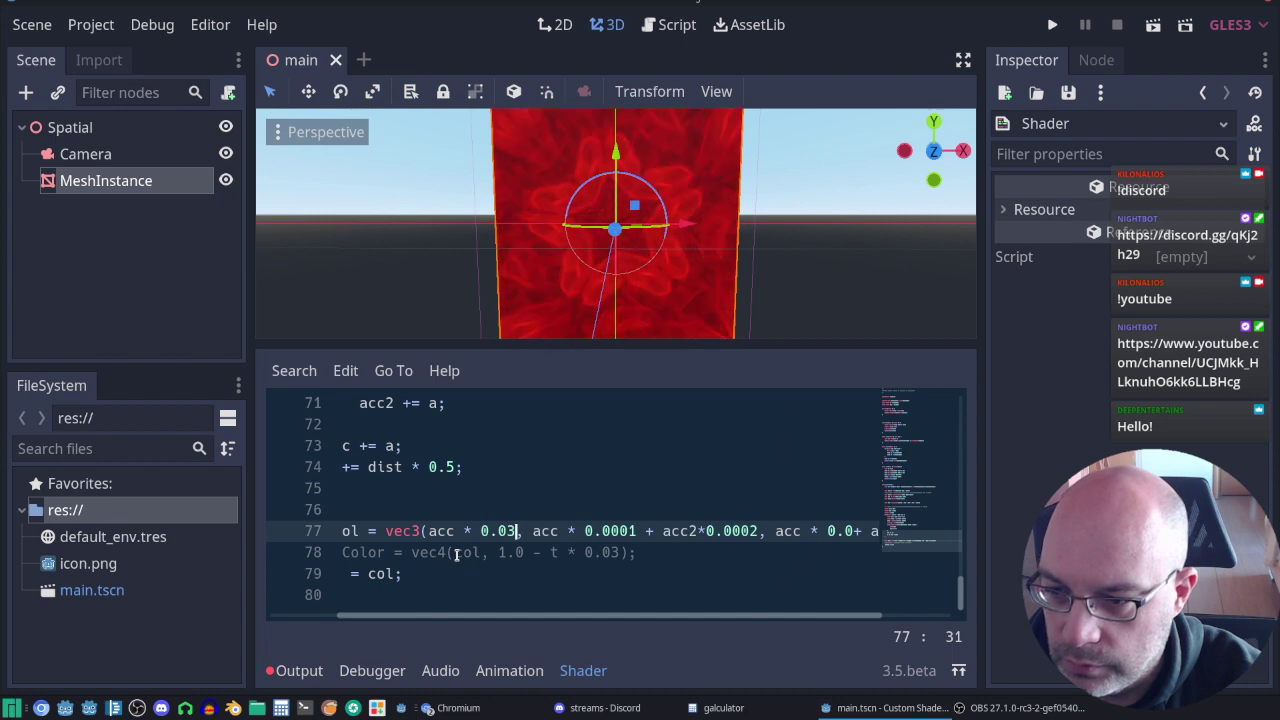
{"action": "key", "text": "BackSpace"}
{"action": "type", "text": "6"}
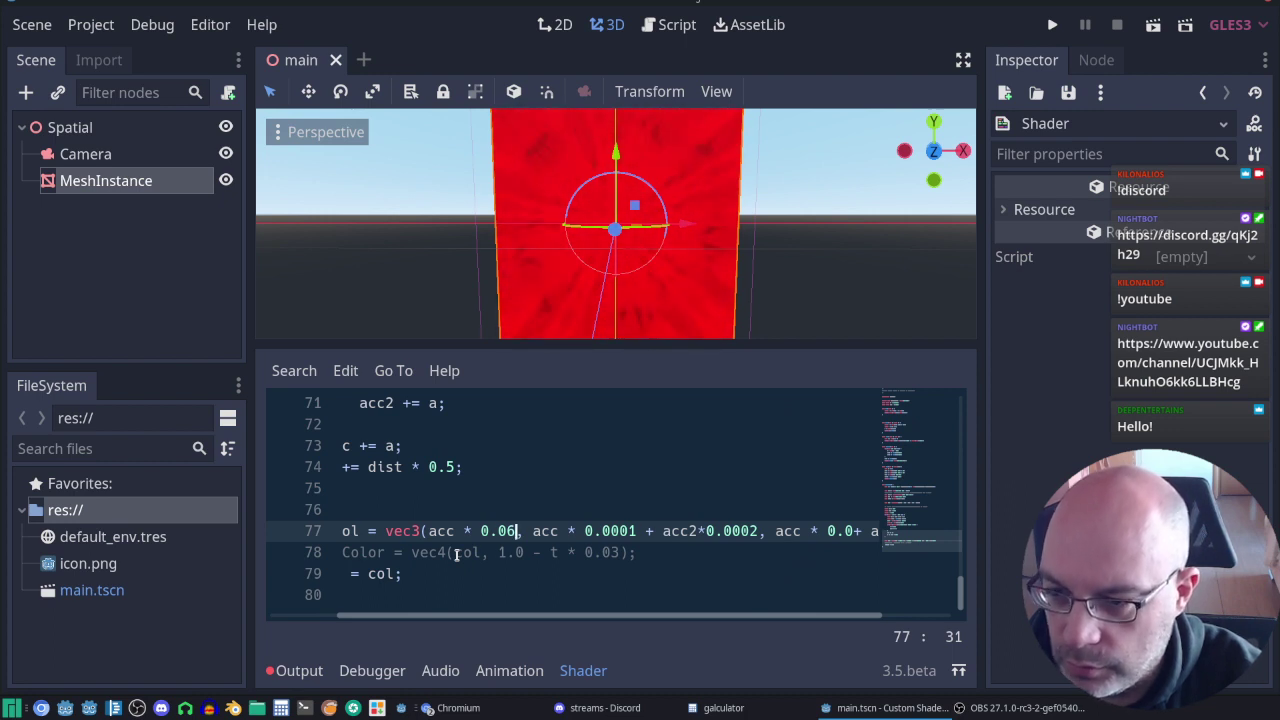
{"action": "key", "text": "BackSpace"}
{"action": "type", "text": "2"}
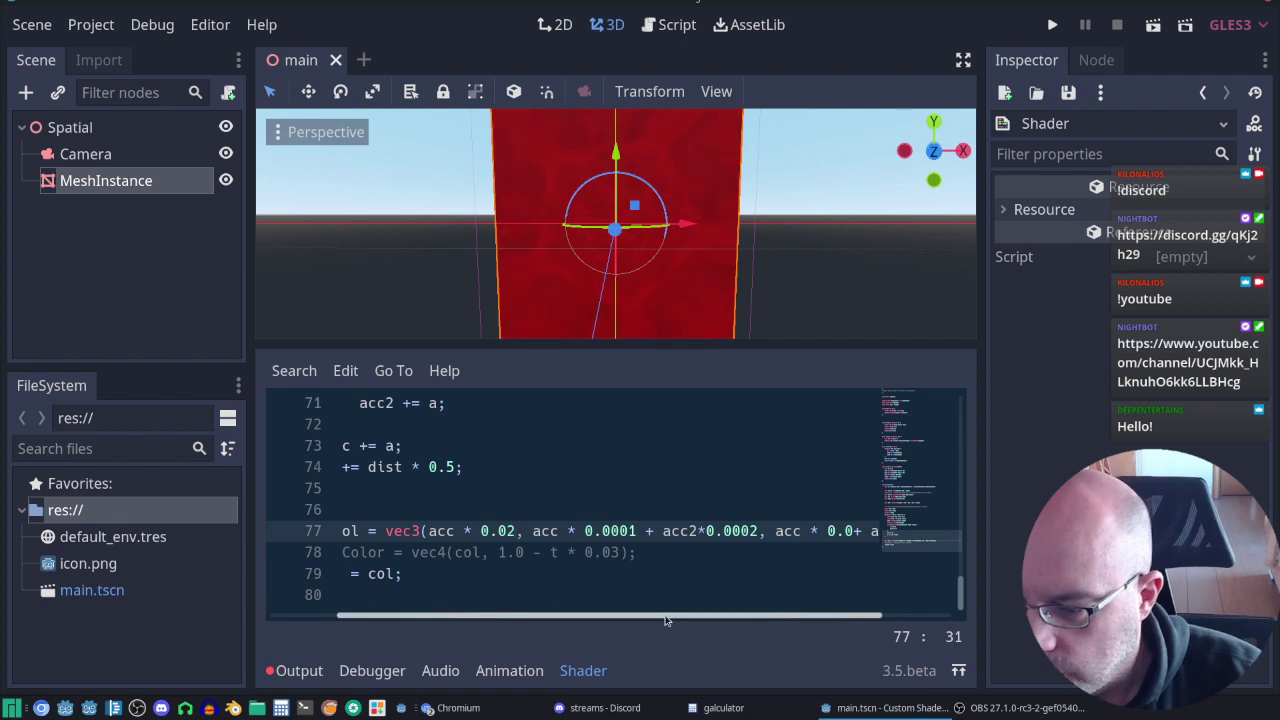
Step: Pan and zoom the 3D viewport to inspect the brighter red quad
{"action": "left_click_drag", "start_coordinate": [670, 619], "coordinate": [598, 619]}
{"action": "scroll", "coordinate": [686, 504], "scroll_direction": "up", "scroll_amount": 2}
{"action": "scroll", "coordinate": [686, 504], "scroll_direction": "up", "scroll_amount": 1}
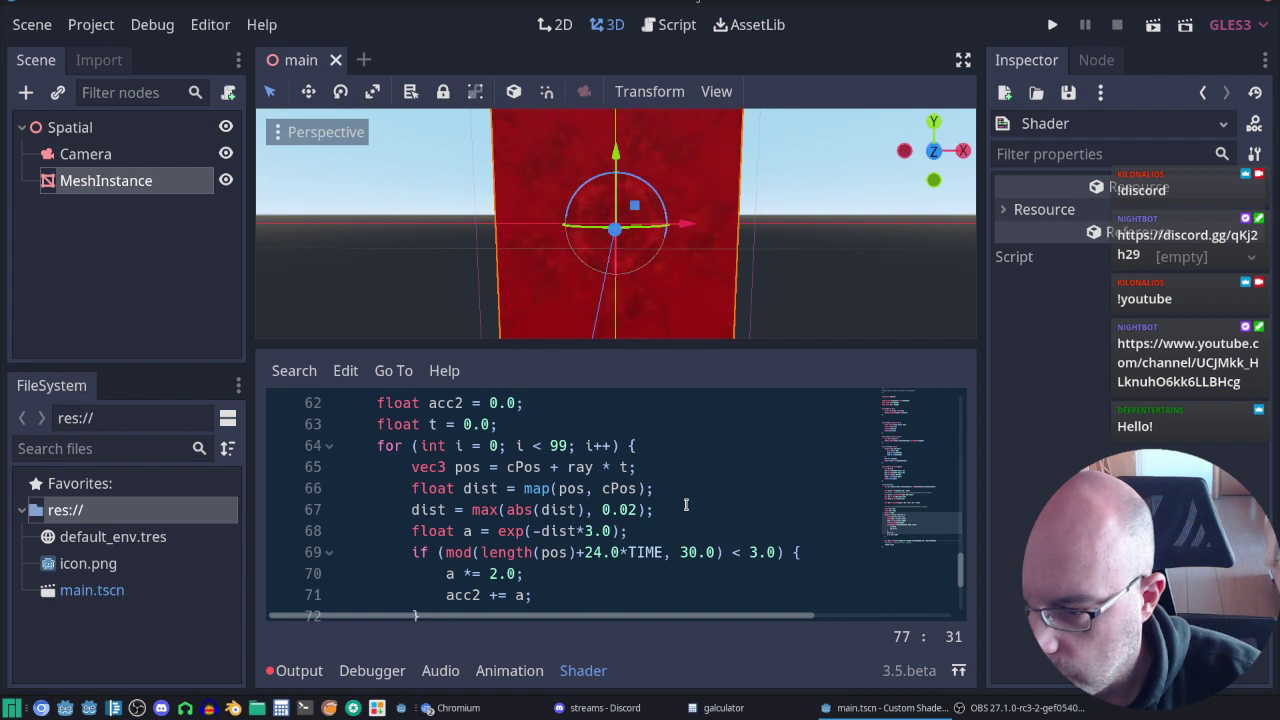
{"action": "scroll", "coordinate": [686, 504], "scroll_direction": "up", "scroll_amount": 2}
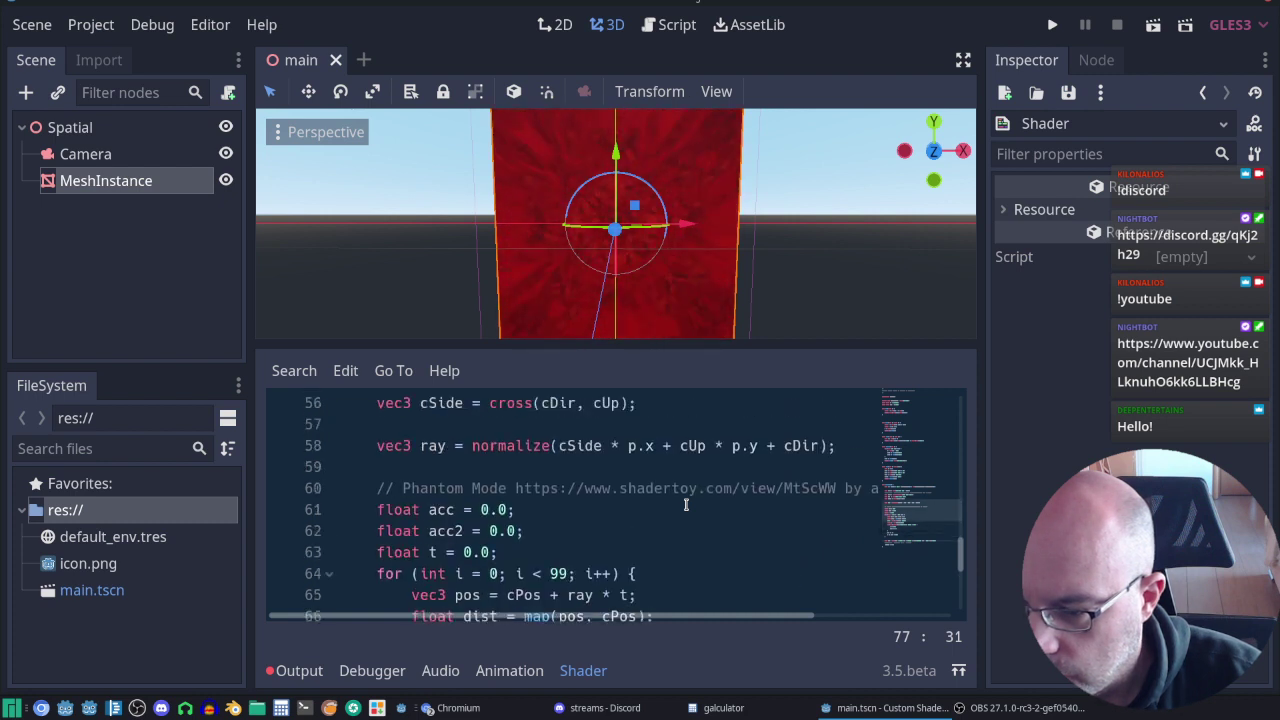
{"action": "scroll", "coordinate": [686, 504], "scroll_direction": "up", "scroll_amount": 1}
{"action": "scroll", "coordinate": [686, 504], "scroll_direction": "up", "scroll_amount": 2}
{"action": "scroll", "coordinate": [686, 504], "scroll_direction": "down", "scroll_amount": 2}
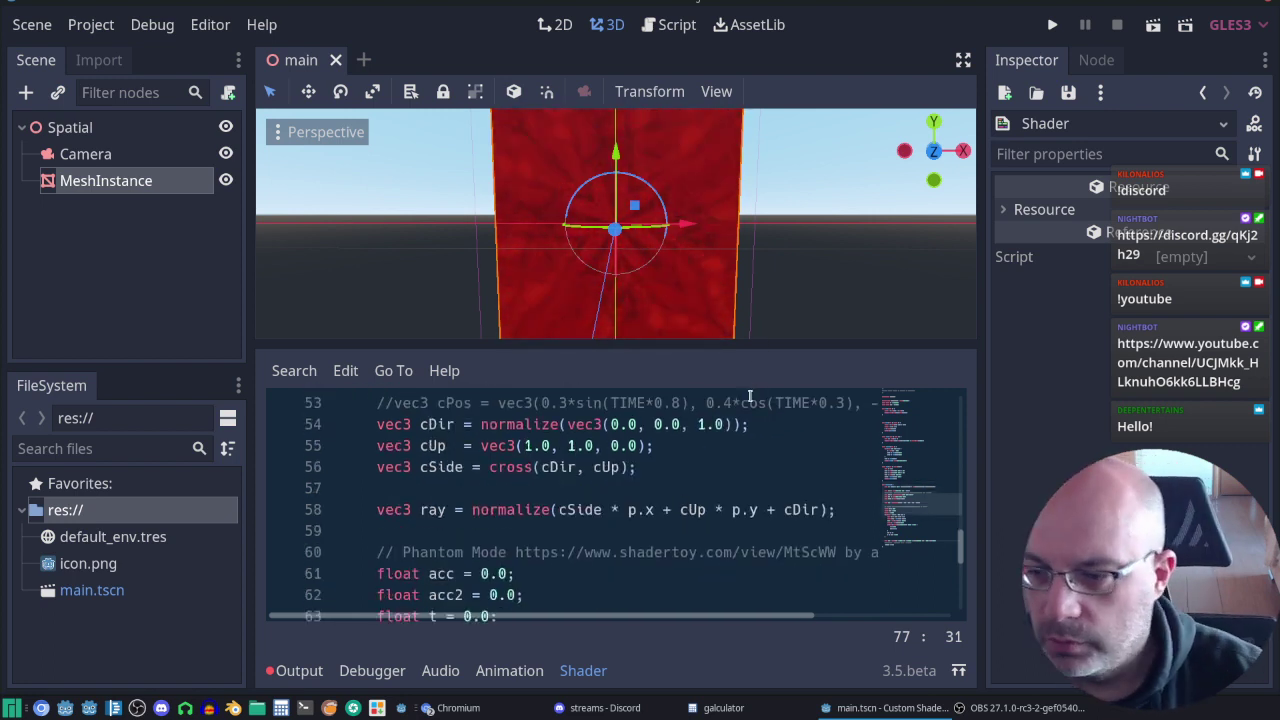
{"action": "scroll", "coordinate": [740, 420], "scroll_direction": "down", "scroll_amount": 3}
{"action": "scroll", "coordinate": [736, 433], "scroll_direction": "up", "scroll_amount": 1}
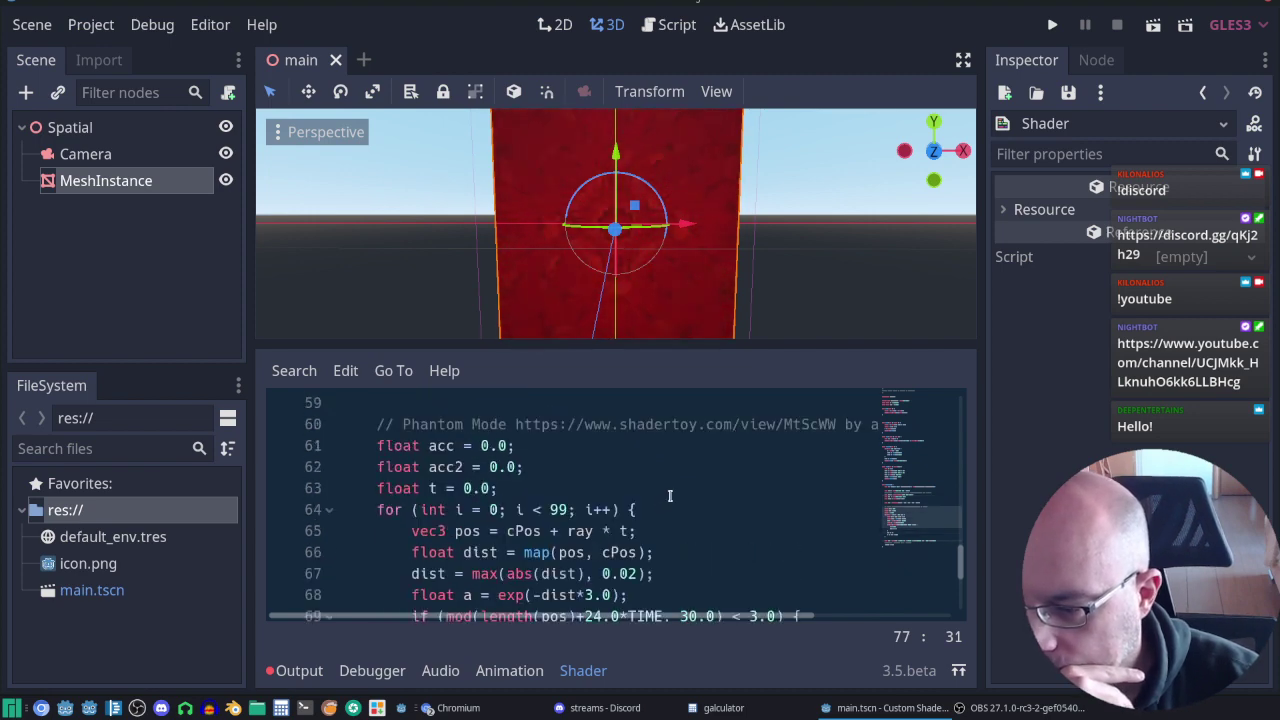
{"action": "scroll", "coordinate": [670, 495], "scroll_direction": "down", "scroll_amount": 1}
{"action": "scroll", "coordinate": [670, 495], "scroll_direction": "down", "scroll_amount": 1}
{"action": "scroll", "coordinate": [670, 495], "scroll_direction": "up", "scroll_amount": 2}
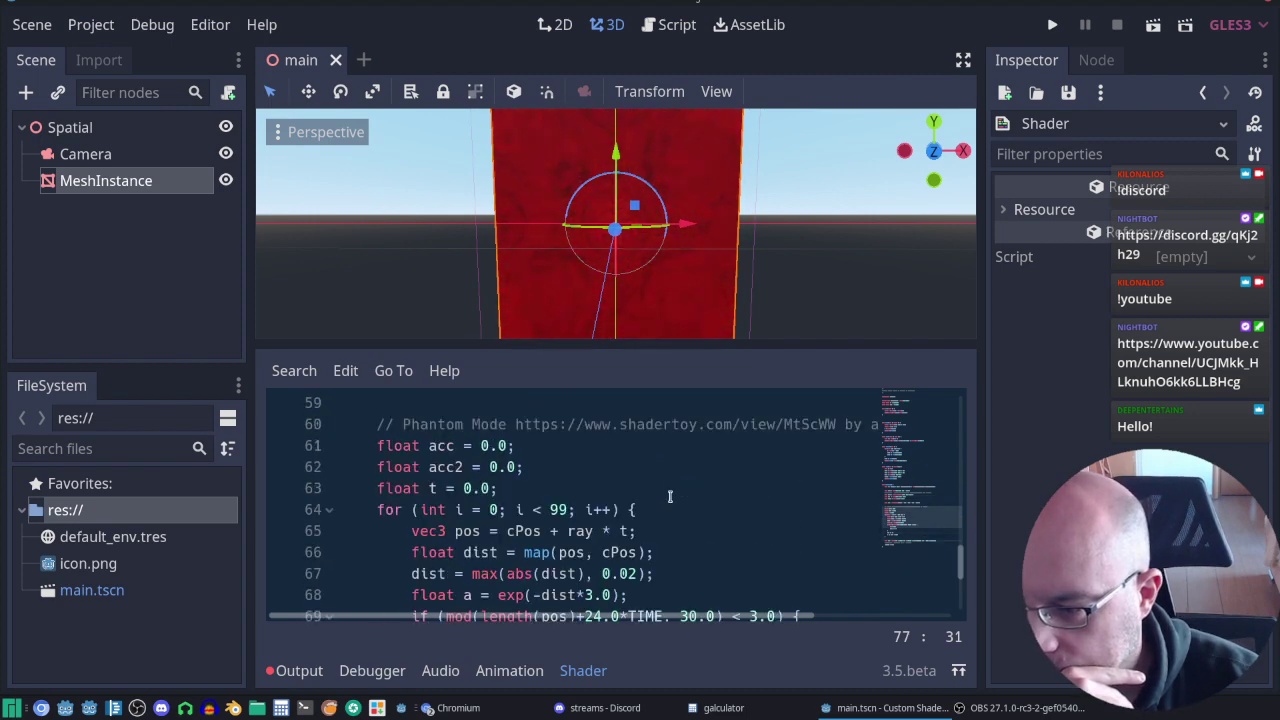
{"action": "left_click", "coordinate": [455, 707]}
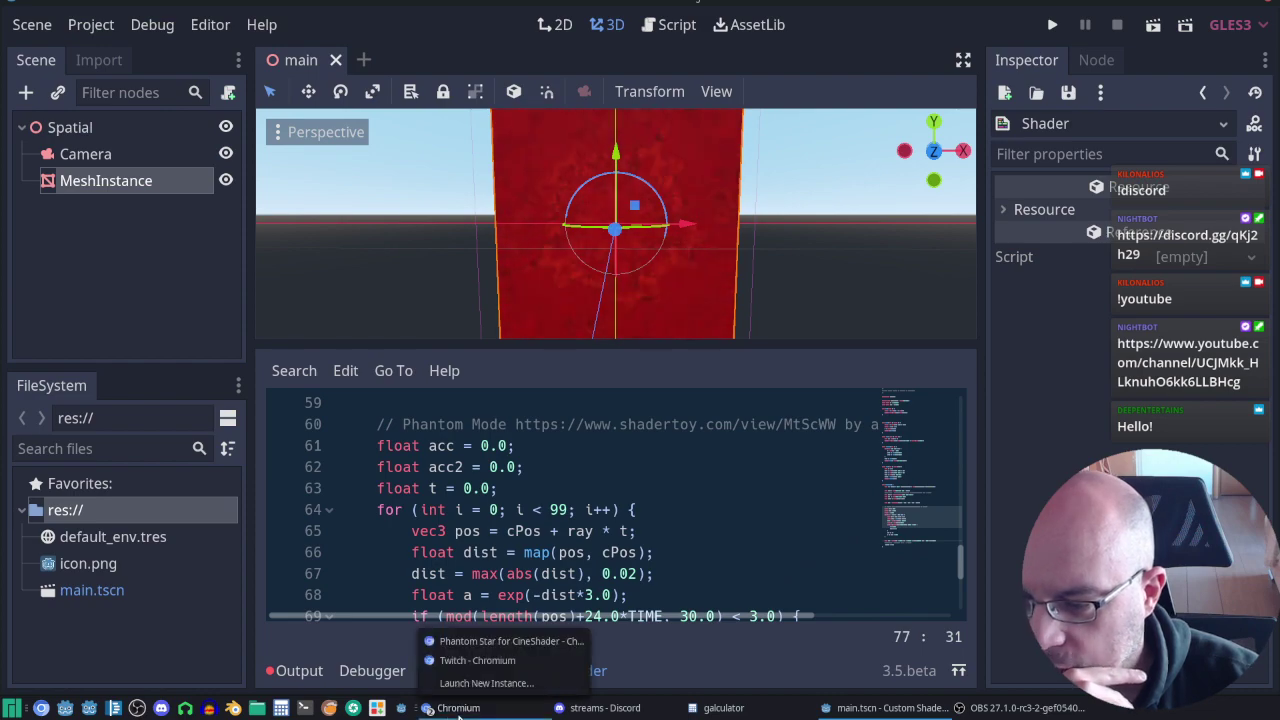
Step: Search Google for 'ray marching' in a new browser tab
{"action": "left_click", "coordinate": [490, 641]}
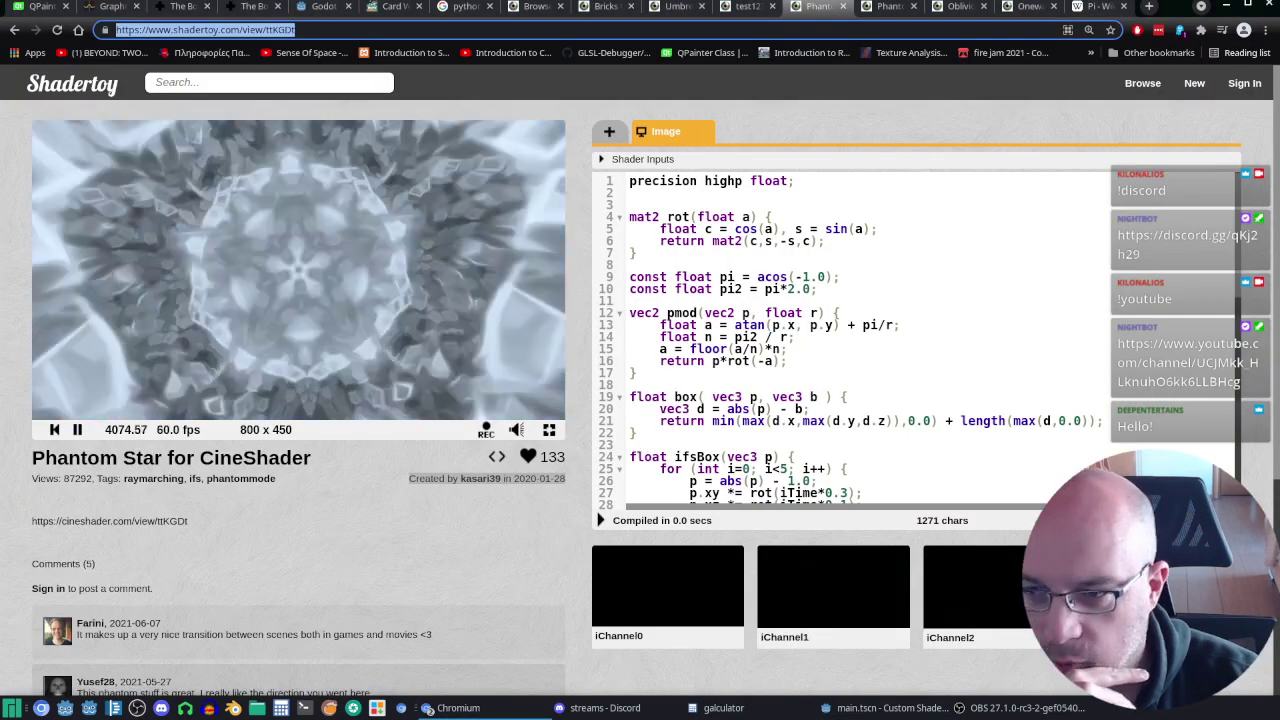
{"action": "left_click", "coordinate": [1150, 7]}
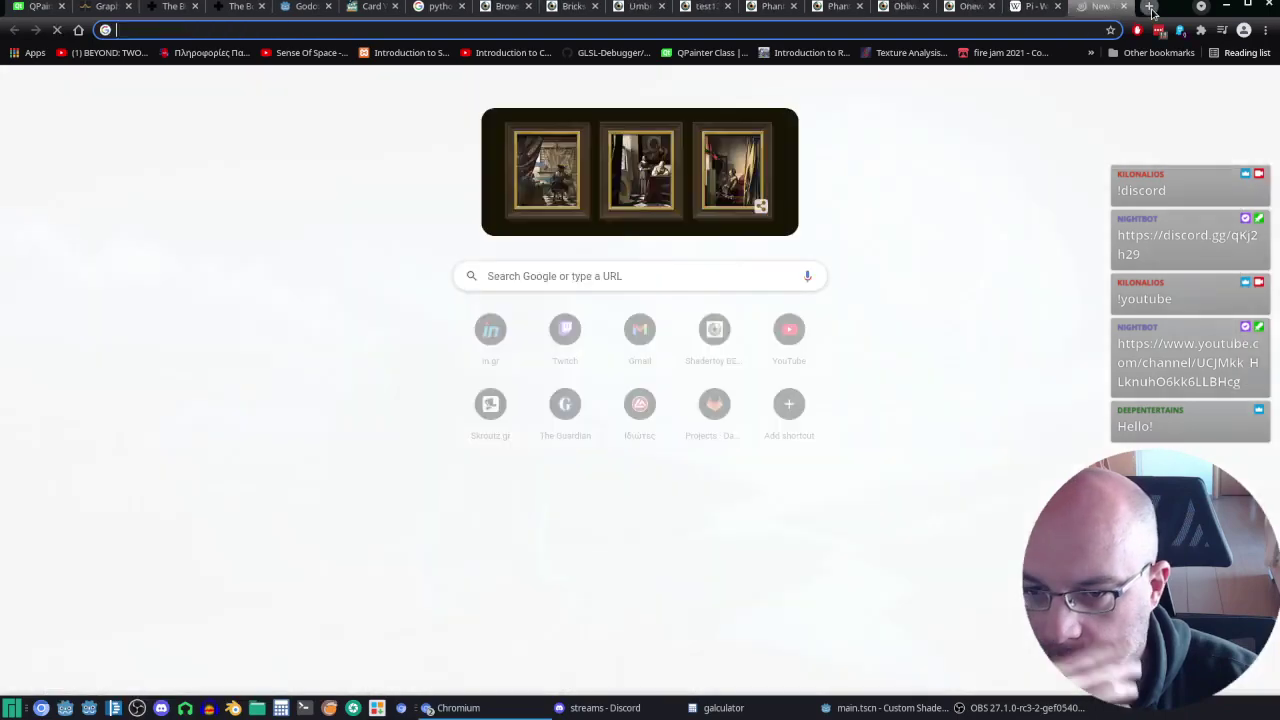
{"action": "type", "text": "ray ma"}
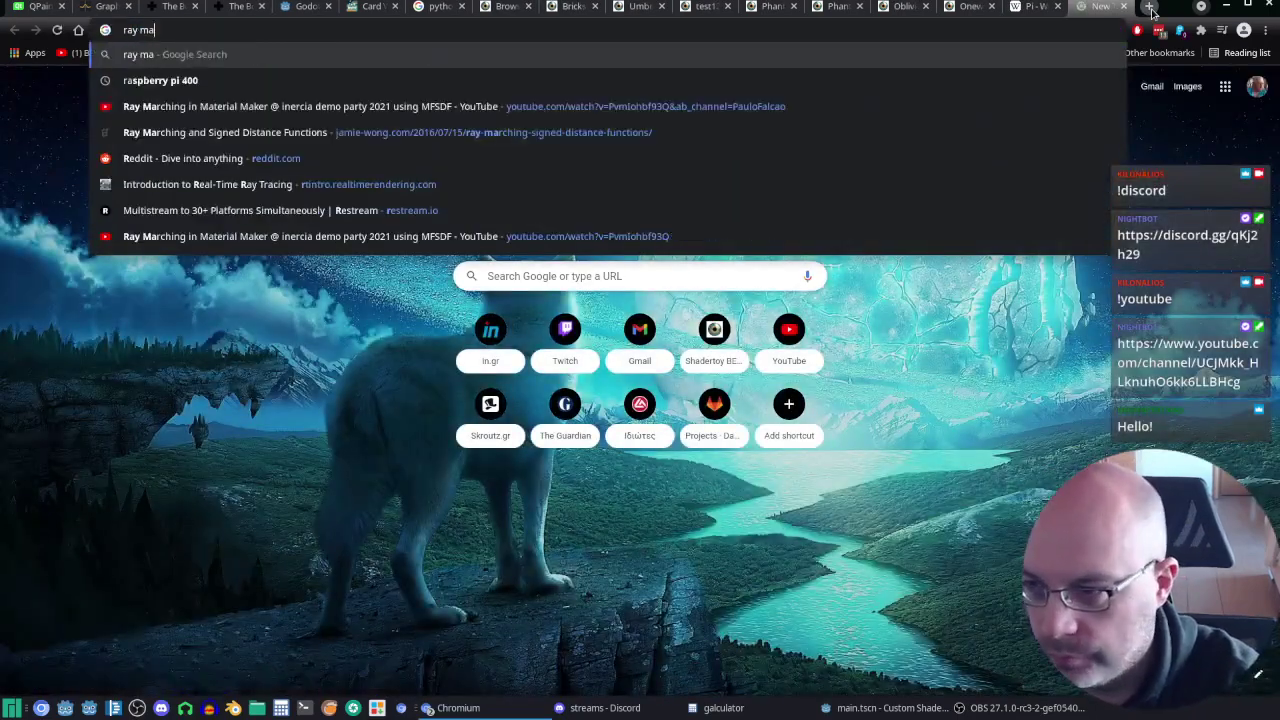
{"action": "type", "text": "rching"}
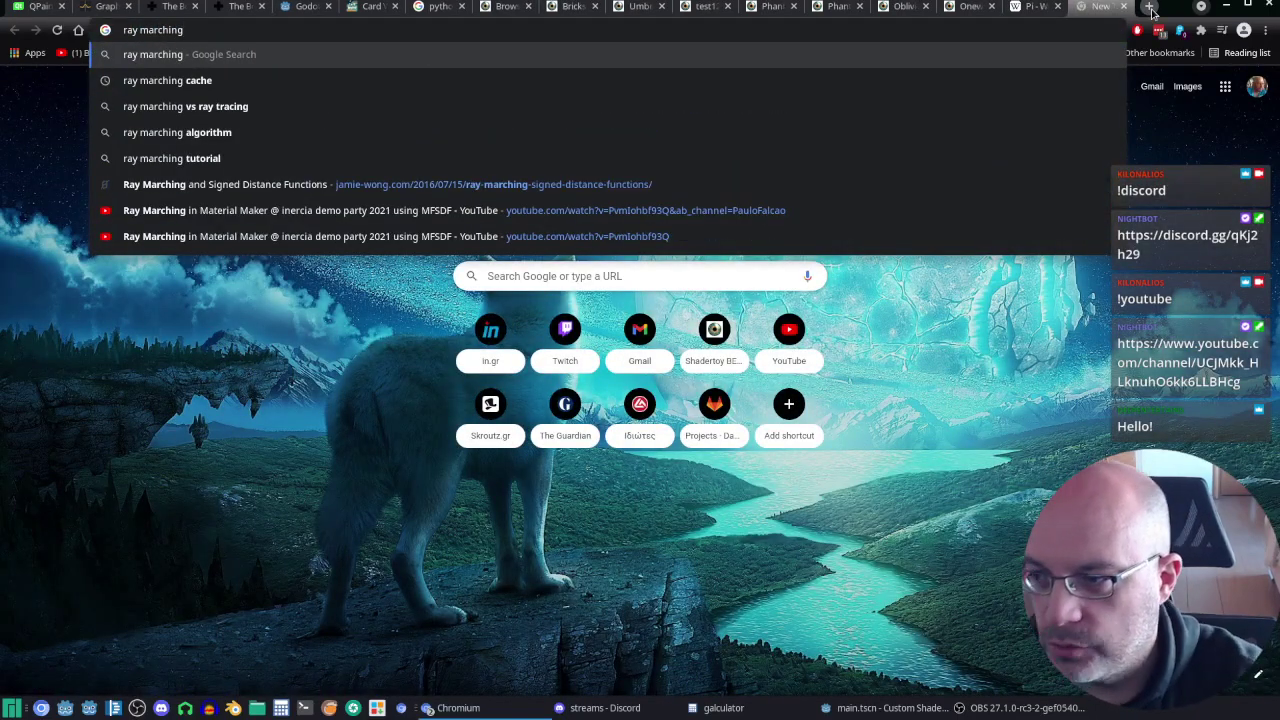
{"action": "key", "text": "Return"}
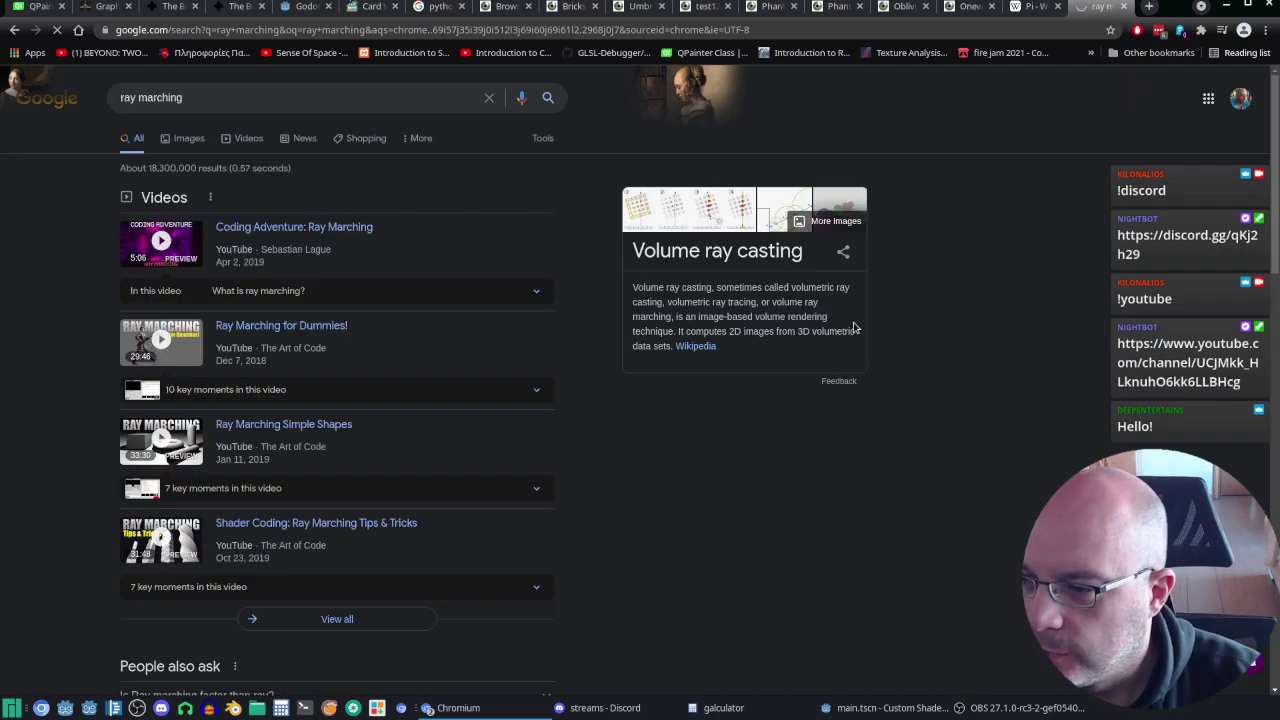
{"action": "scroll", "coordinate": [845, 340], "scroll_direction": "down", "scroll_amount": 5}
{"action": "scroll", "coordinate": [837, 354], "scroll_direction": "down", "scroll_amount": 1}
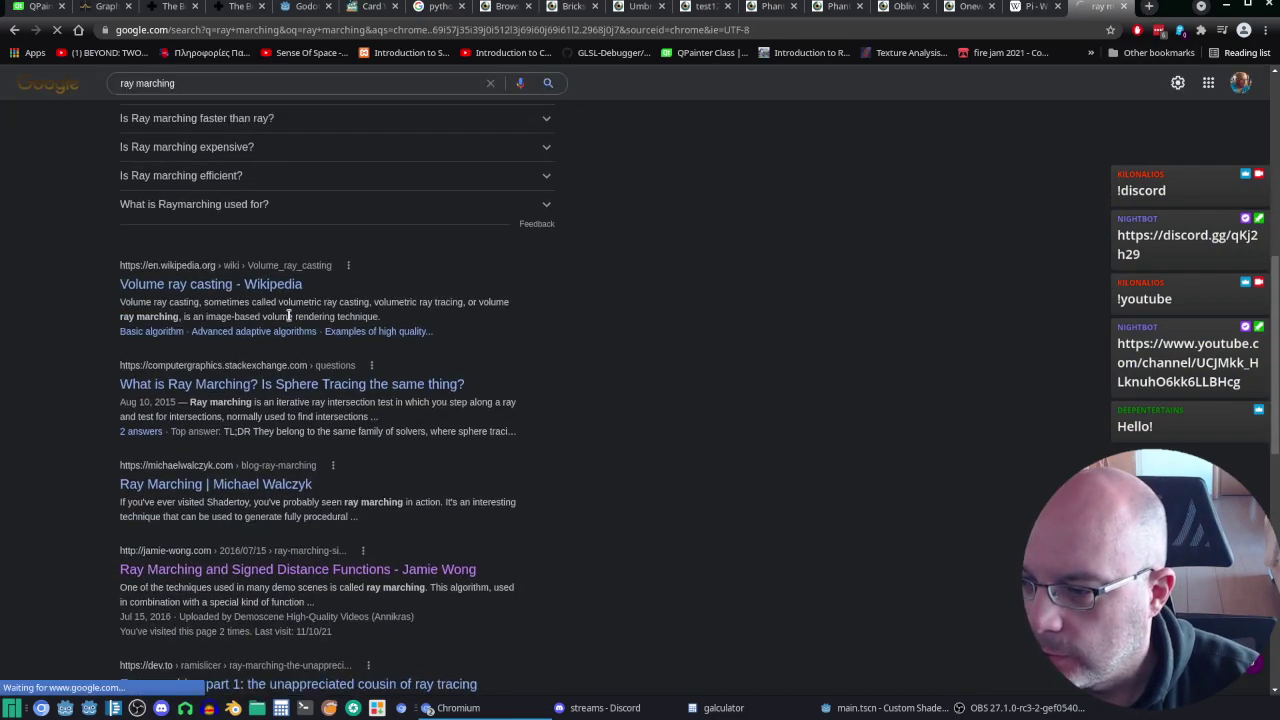
Step: Open the Stack Exchange and Jamie Wong results in new tabs and view the Stack Exchange question
{"action": "right_click", "coordinate": [331, 390]}
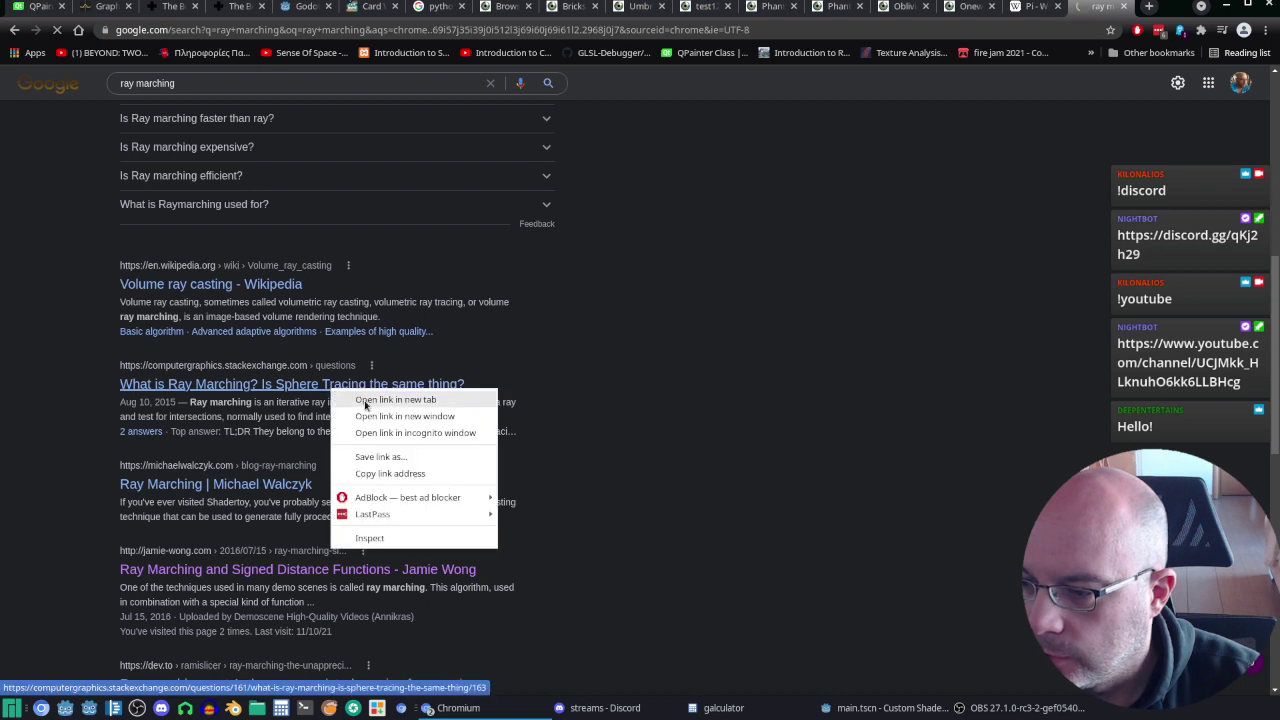
{"action": "left_click", "coordinate": [365, 400]}
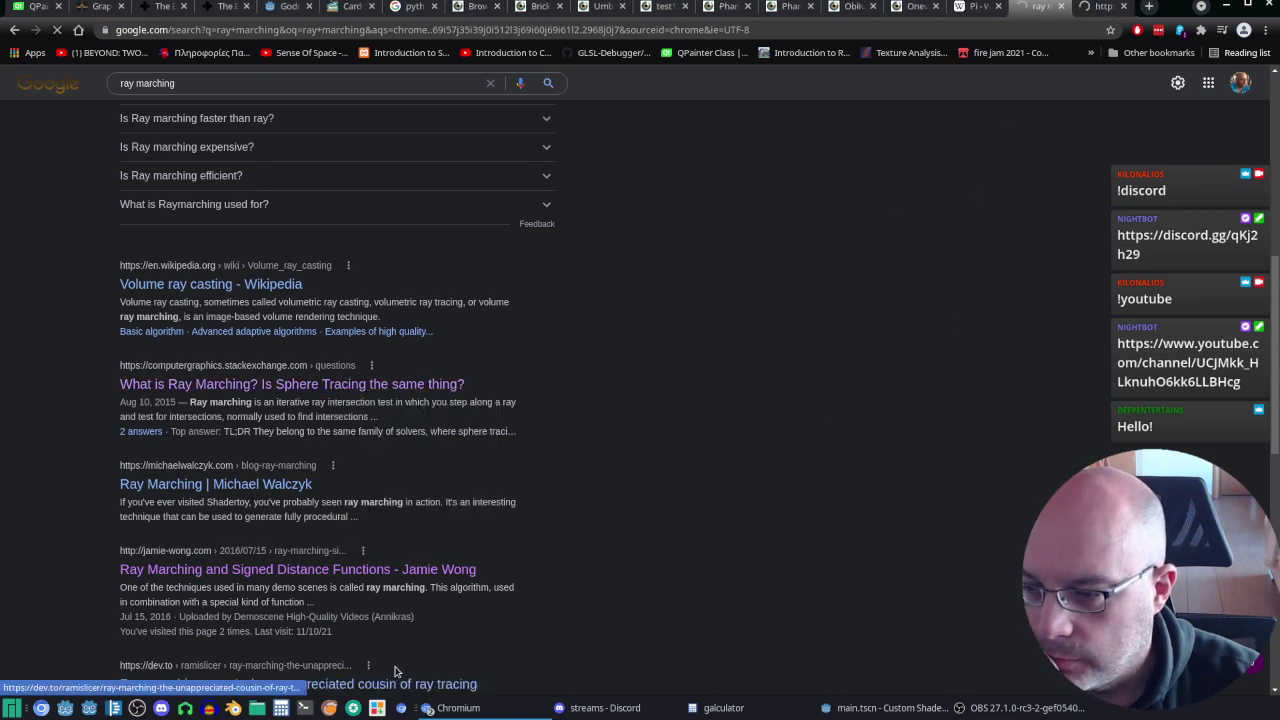
{"action": "right_click", "coordinate": [430, 571]}
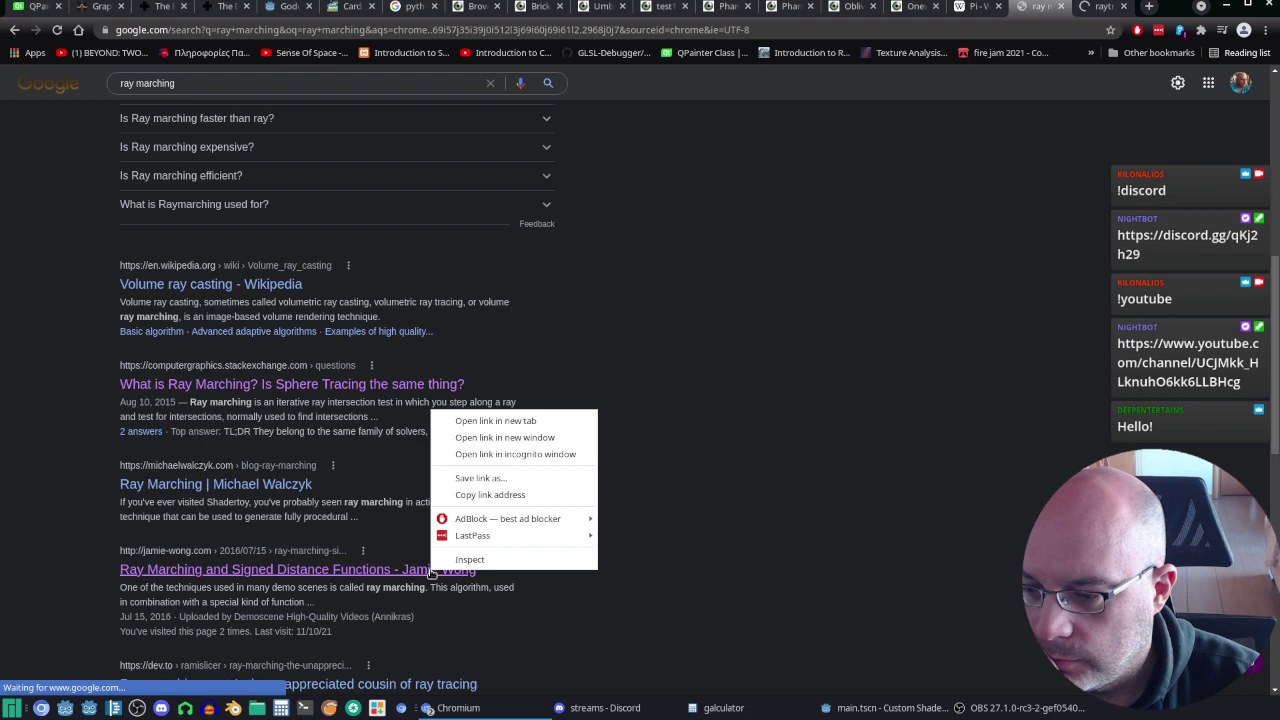
{"action": "left_click", "coordinate": [578, 419]}
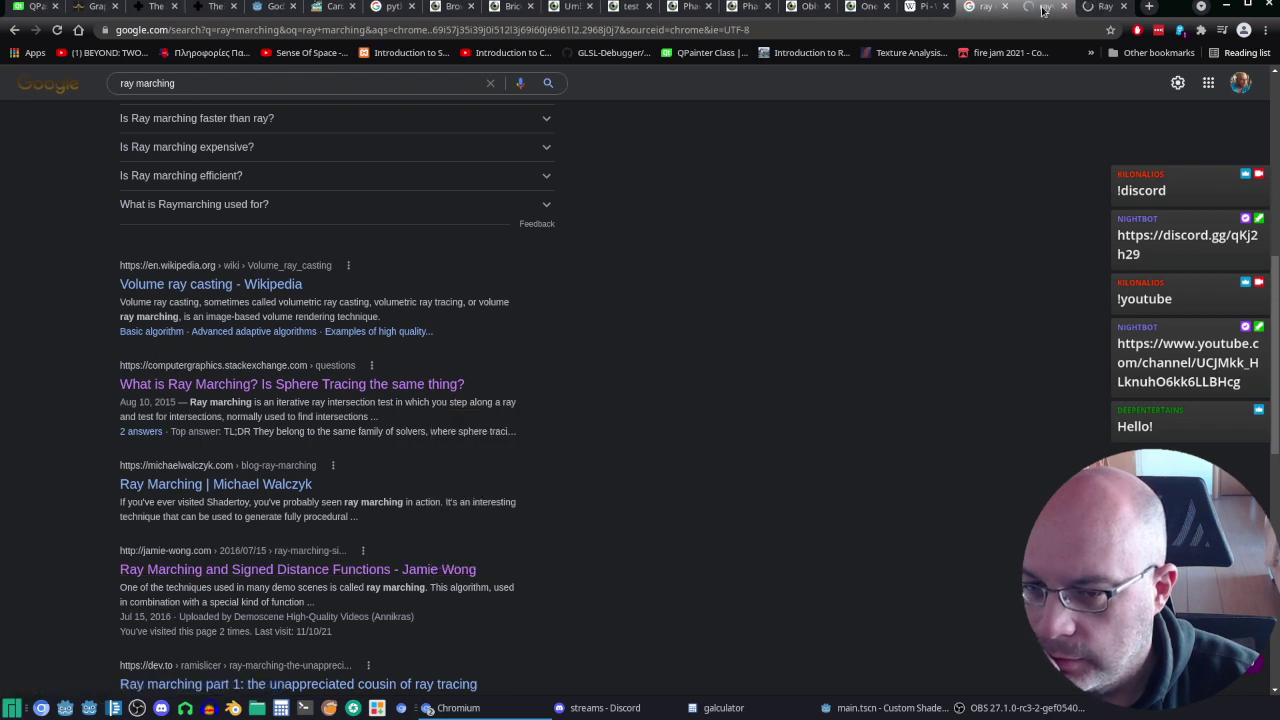
{"action": "left_click", "coordinate": [1043, 10]}
Step: Scroll through the Stack Exchange answers on ray marching versus sphere tracing
{"action": "scroll", "coordinate": [669, 462], "scroll_direction": "down", "scroll_amount": 3}
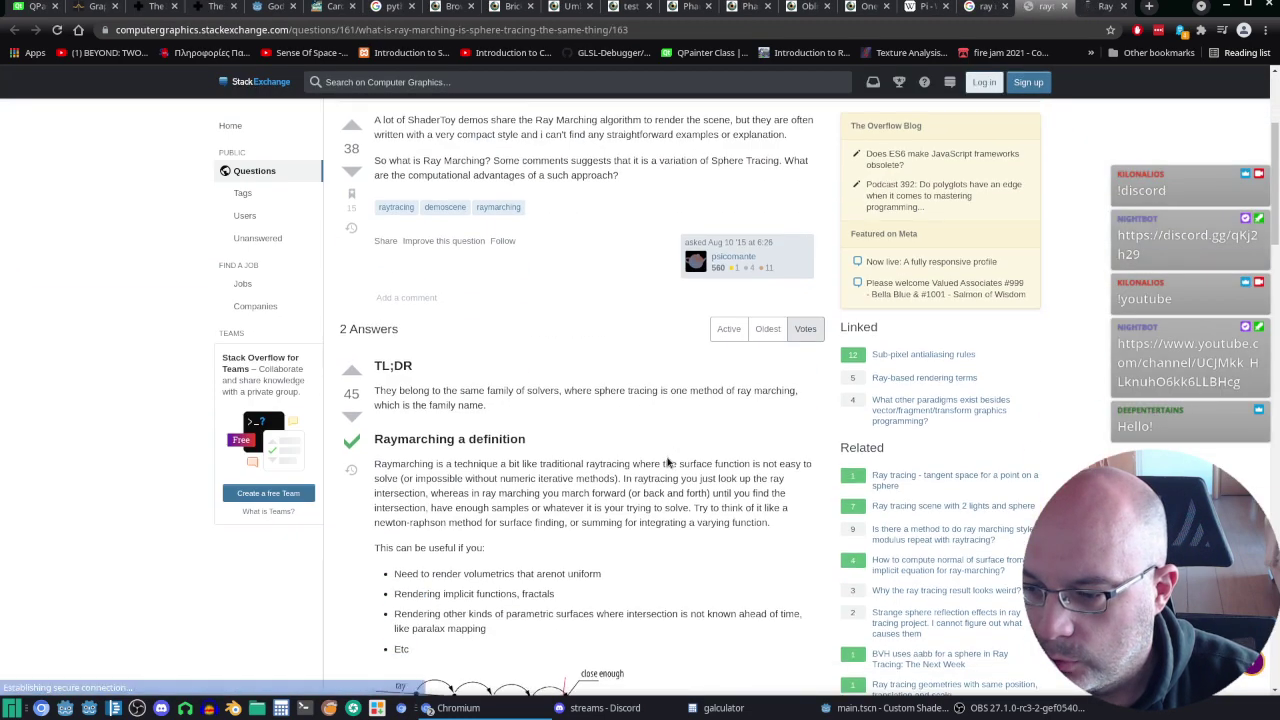
{"action": "scroll", "coordinate": [667, 458], "scroll_direction": "down", "scroll_amount": 3}
{"action": "scroll", "coordinate": [690, 440], "scroll_direction": "down", "scroll_amount": 3}
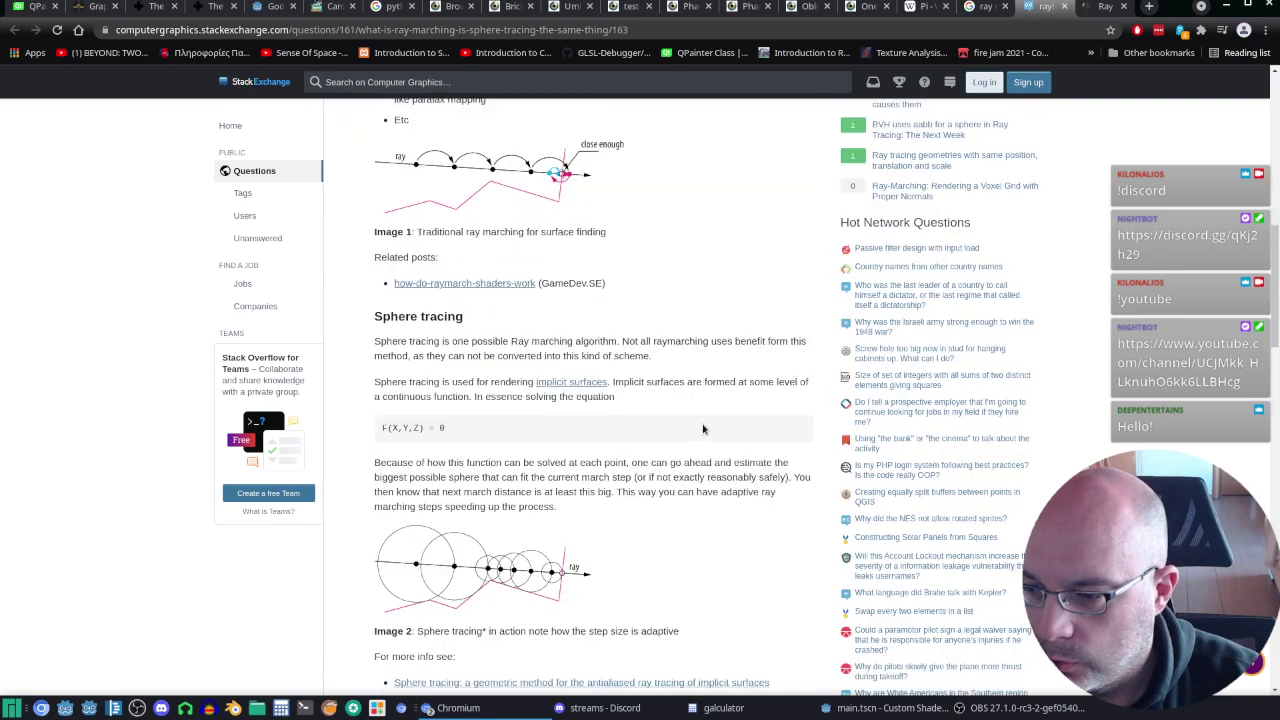
{"action": "scroll", "coordinate": [703, 428], "scroll_direction": "down", "scroll_amount": 3}
{"action": "scroll", "coordinate": [703, 428], "scroll_direction": "down", "scroll_amount": 2}
{"action": "scroll", "coordinate": [703, 428], "scroll_direction": "down", "scroll_amount": 3}
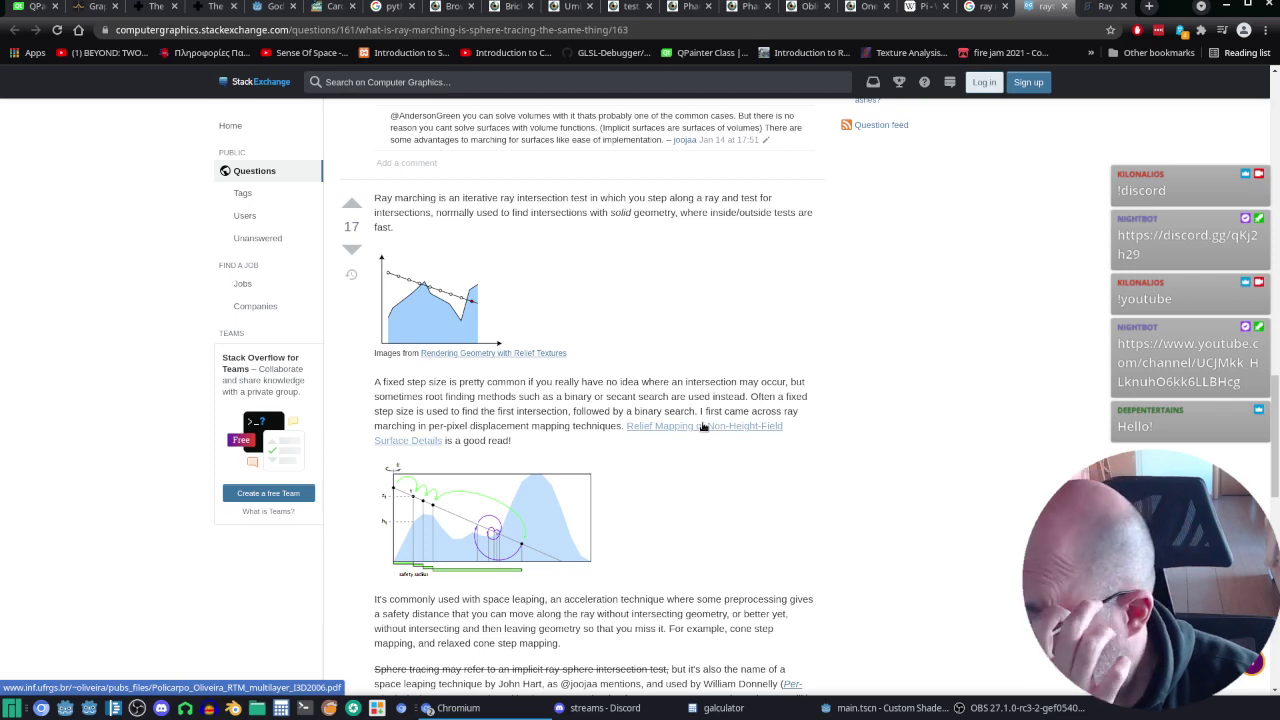
{"action": "scroll", "coordinate": [703, 428], "scroll_direction": "down", "scroll_amount": 3}
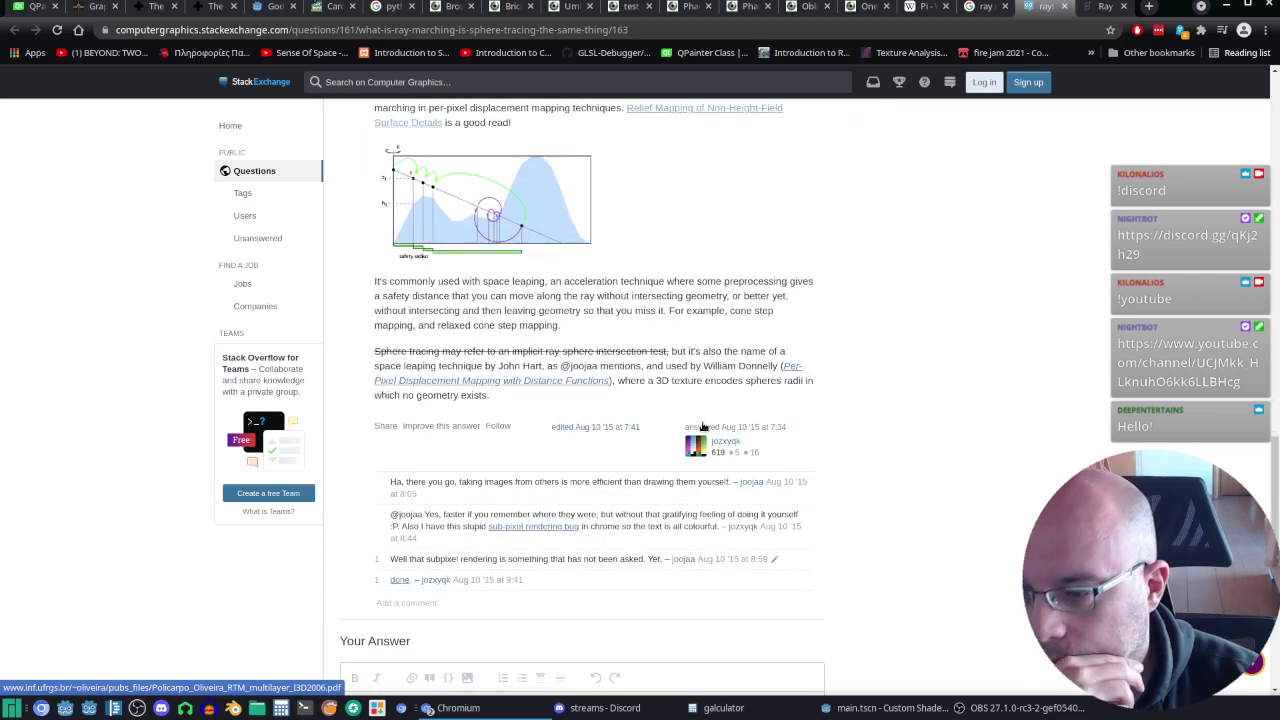
{"action": "scroll", "coordinate": [703, 428], "scroll_direction": "up", "scroll_amount": 2}
Step: Scroll Jamie Wong's article down to its GLSL ray marching loop, then go back to Godot's main.tscn
{"action": "left_click", "coordinate": [1093, 10]}
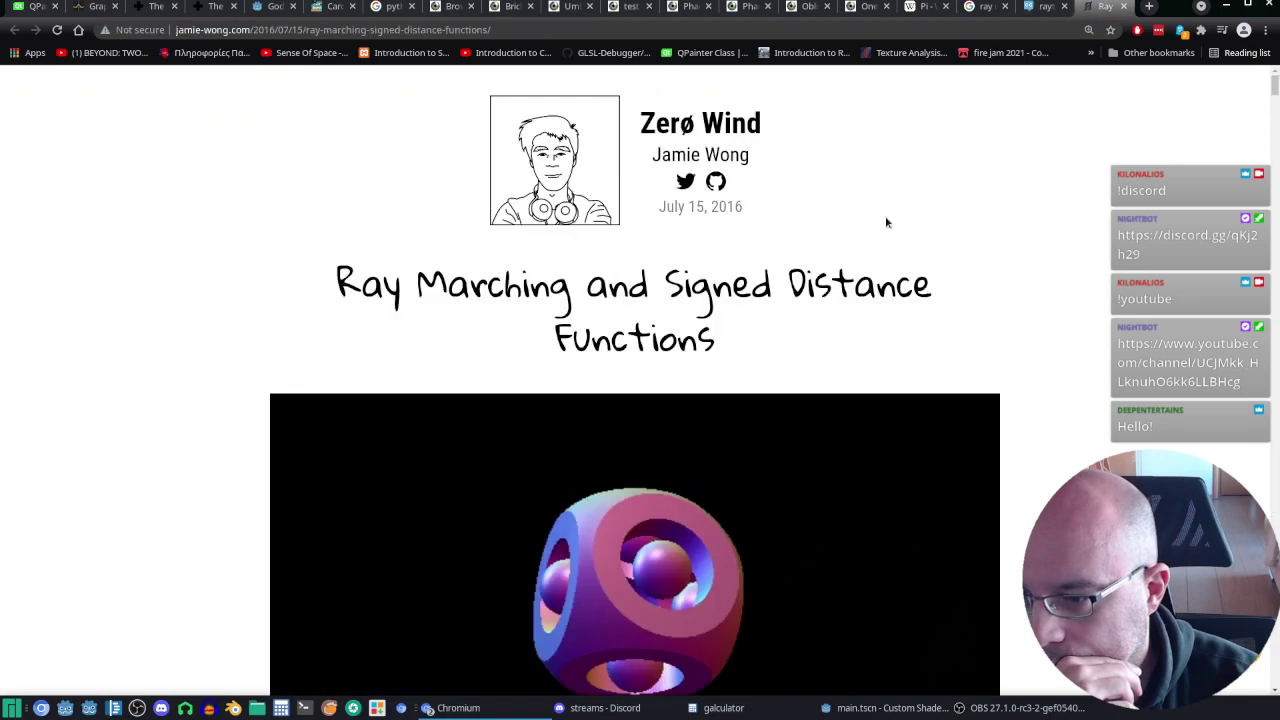
{"action": "scroll", "coordinate": [886, 220], "scroll_direction": "down", "scroll_amount": 5}
{"action": "scroll", "coordinate": [908, 294], "scroll_direction": "down", "scroll_amount": 4}
{"action": "scroll", "coordinate": [907, 354], "scroll_direction": "down", "scroll_amount": 5}
{"action": "scroll", "coordinate": [907, 354], "scroll_direction": "down", "scroll_amount": 3}
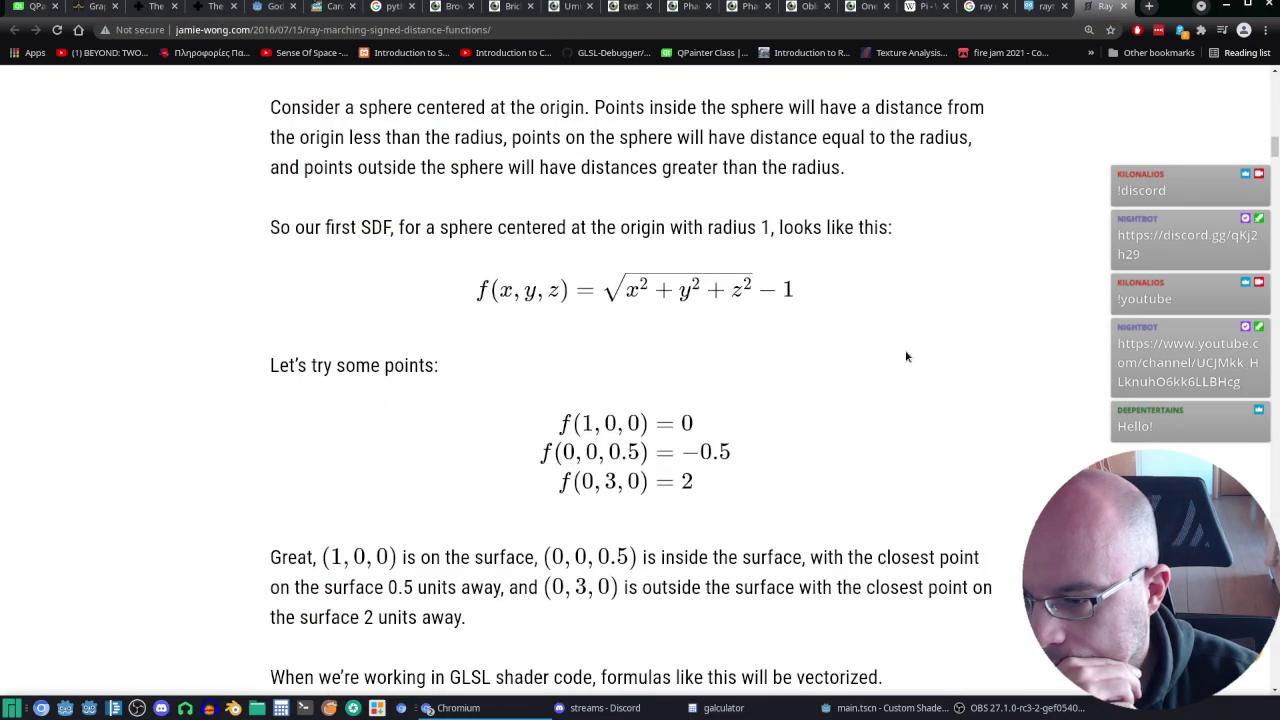
{"action": "scroll", "coordinate": [907, 360], "scroll_direction": "down", "scroll_amount": 5}
{"action": "scroll", "coordinate": [907, 365], "scroll_direction": "down", "scroll_amount": 4}
{"action": "scroll", "coordinate": [907, 369], "scroll_direction": "up", "scroll_amount": 4}
{"action": "scroll", "coordinate": [905, 372], "scroll_direction": "down", "scroll_amount": 5}
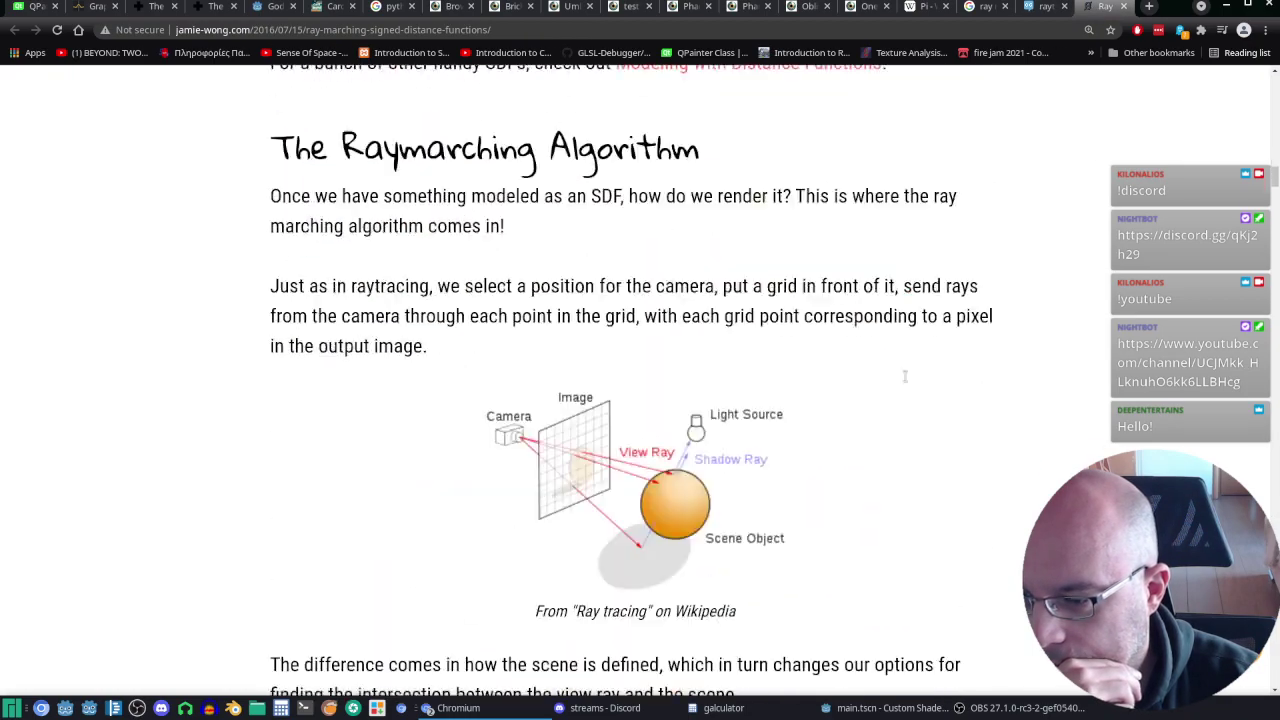
{"action": "scroll", "coordinate": [906, 400], "scroll_direction": "down", "scroll_amount": 4}
{"action": "scroll", "coordinate": [911, 431], "scroll_direction": "down", "scroll_amount": 6}
{"action": "scroll", "coordinate": [909, 450], "scroll_direction": "down", "scroll_amount": 6}
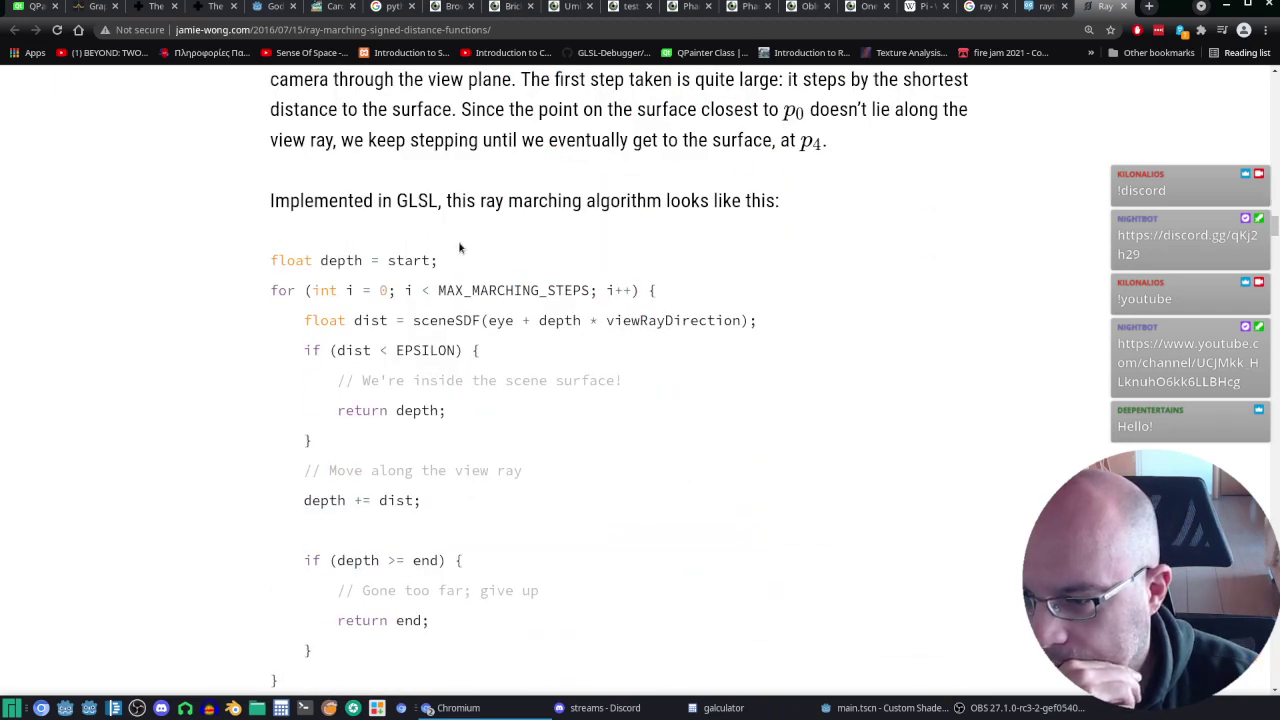
{"action": "scroll", "coordinate": [714, 286], "scroll_direction": "down", "scroll_amount": 3}
{"action": "scroll", "coordinate": [713, 289], "scroll_direction": "up", "scroll_amount": 1}
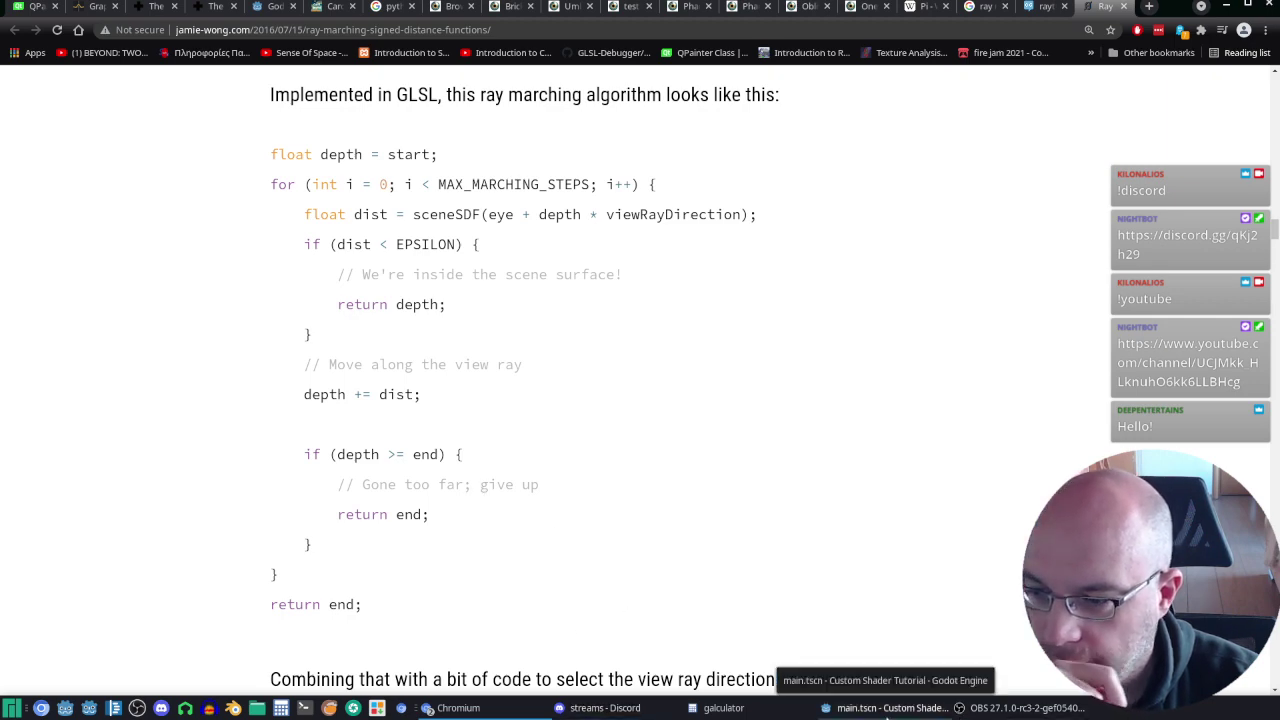
{"action": "left_click", "coordinate": [885, 708]}
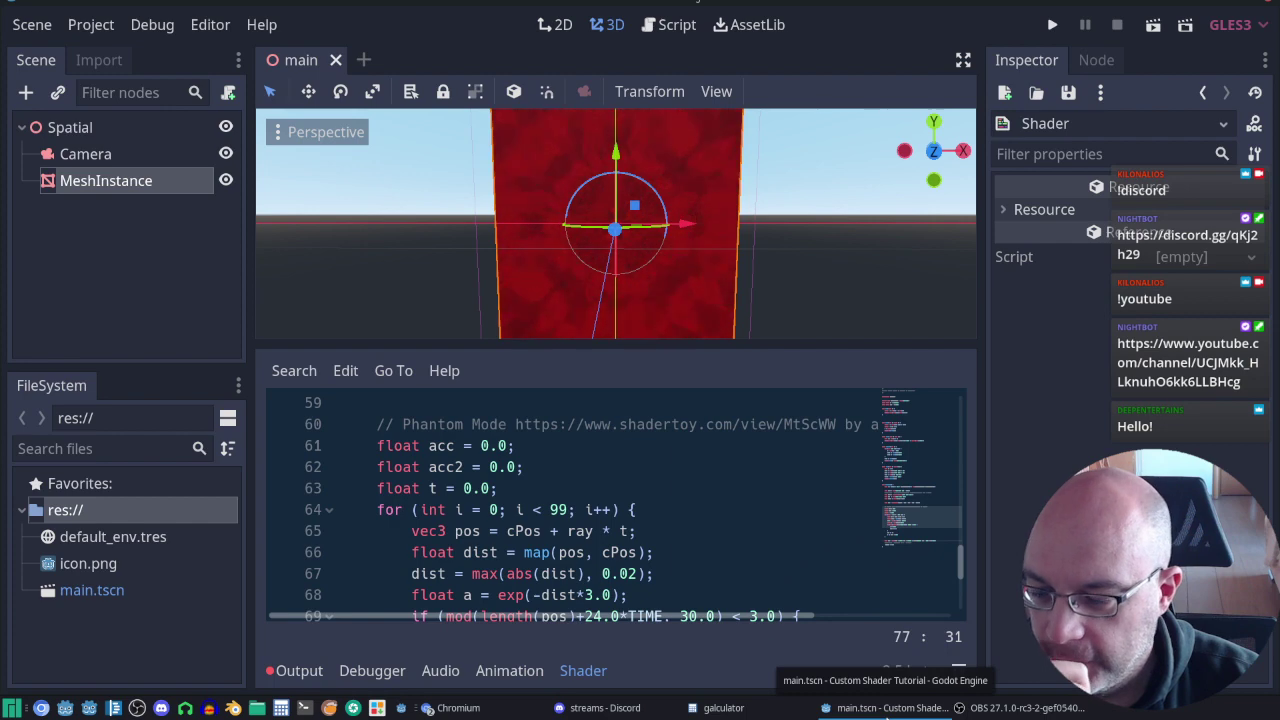
Step: Change the minimum step in max(abs(dist), 0.02) on line 67 to 0.03
{"action": "scroll", "coordinate": [738, 505], "scroll_direction": "down", "scroll_amount": 1}
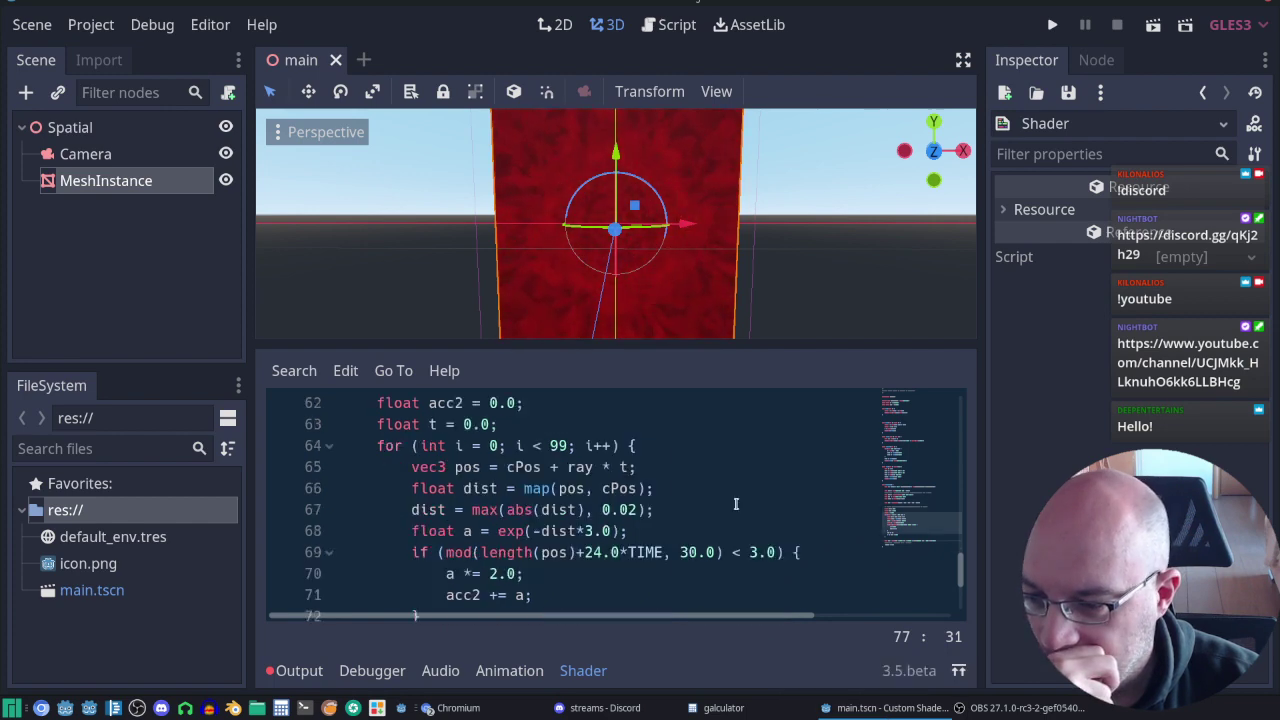
{"action": "scroll", "coordinate": [463, 455], "scroll_direction": "up", "scroll_amount": 1}
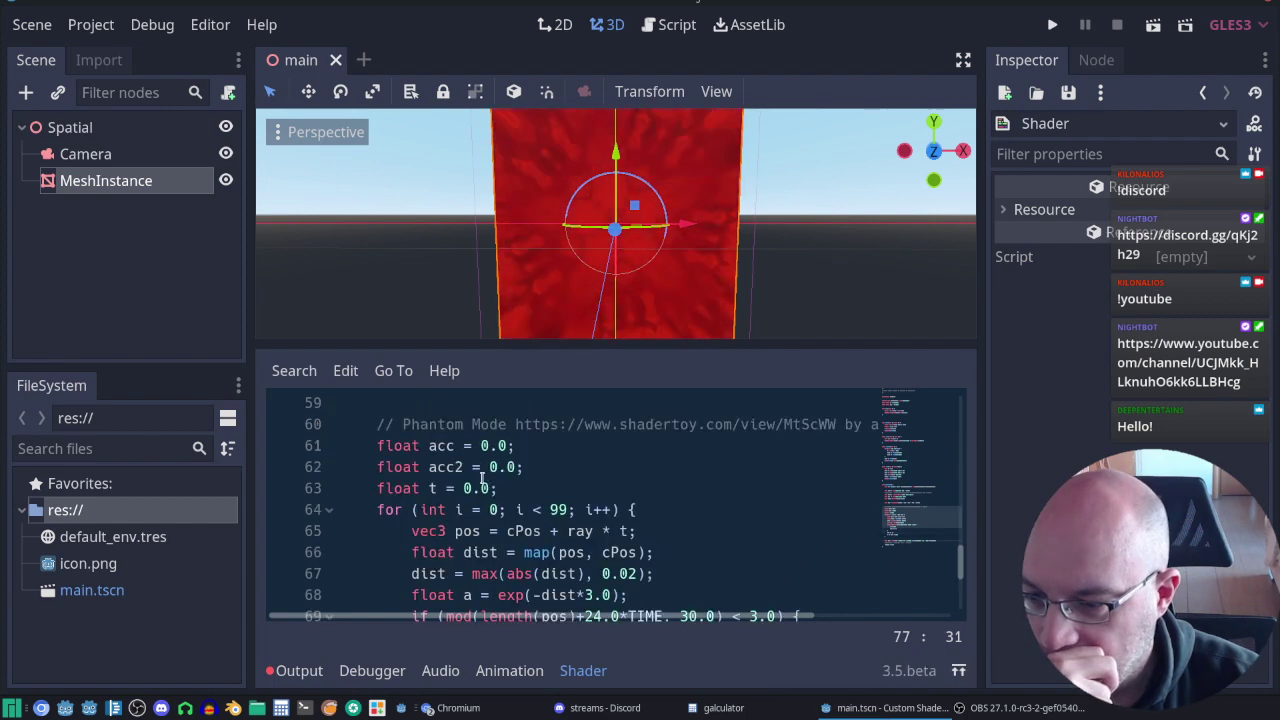
{"action": "scroll", "coordinate": [462, 454], "scroll_direction": "down", "scroll_amount": 1}
{"action": "scroll", "coordinate": [460, 453], "scroll_direction": "up", "scroll_amount": 1}
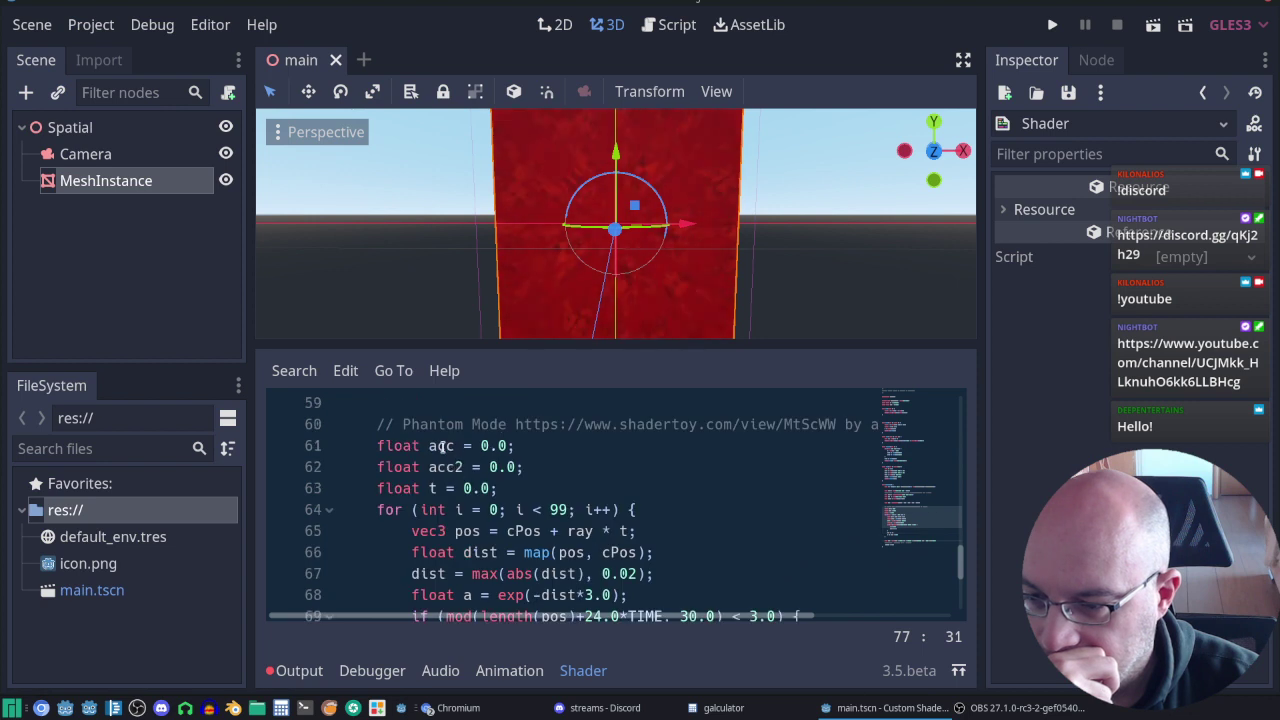
{"action": "scroll", "coordinate": [445, 500], "scroll_direction": "down", "scroll_amount": 1}
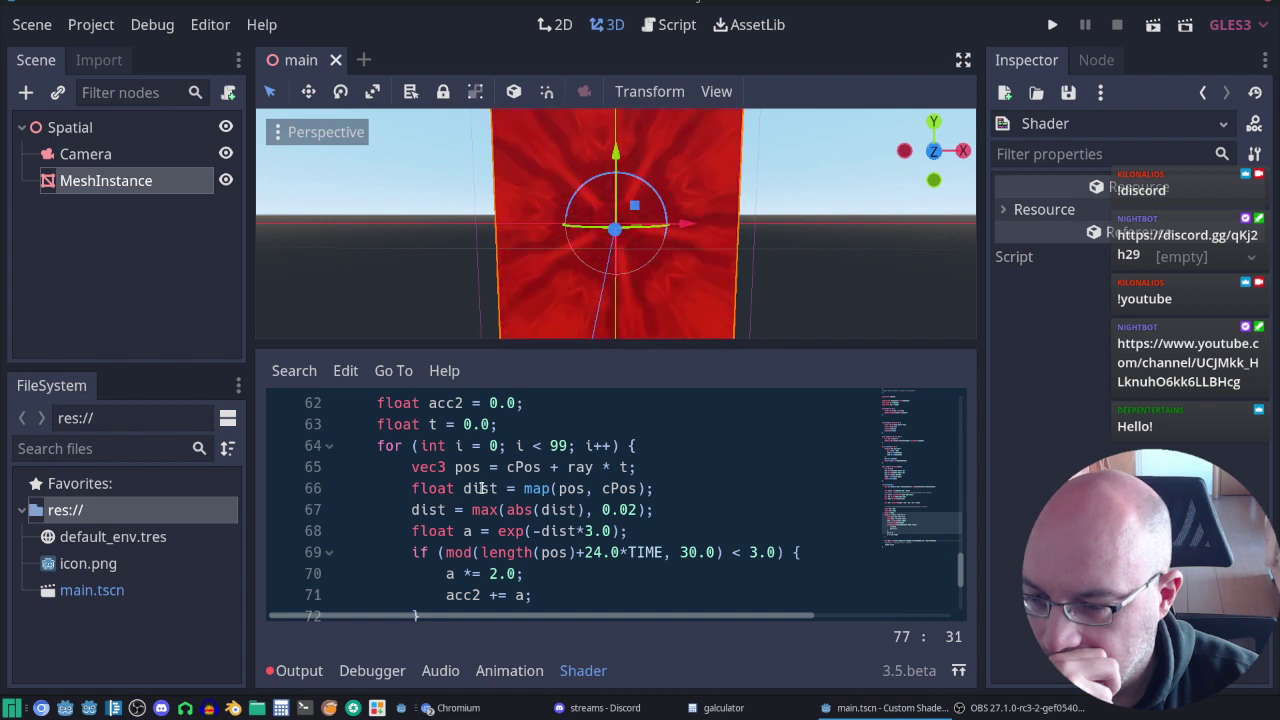
{"action": "left_click", "coordinate": [533, 488]}
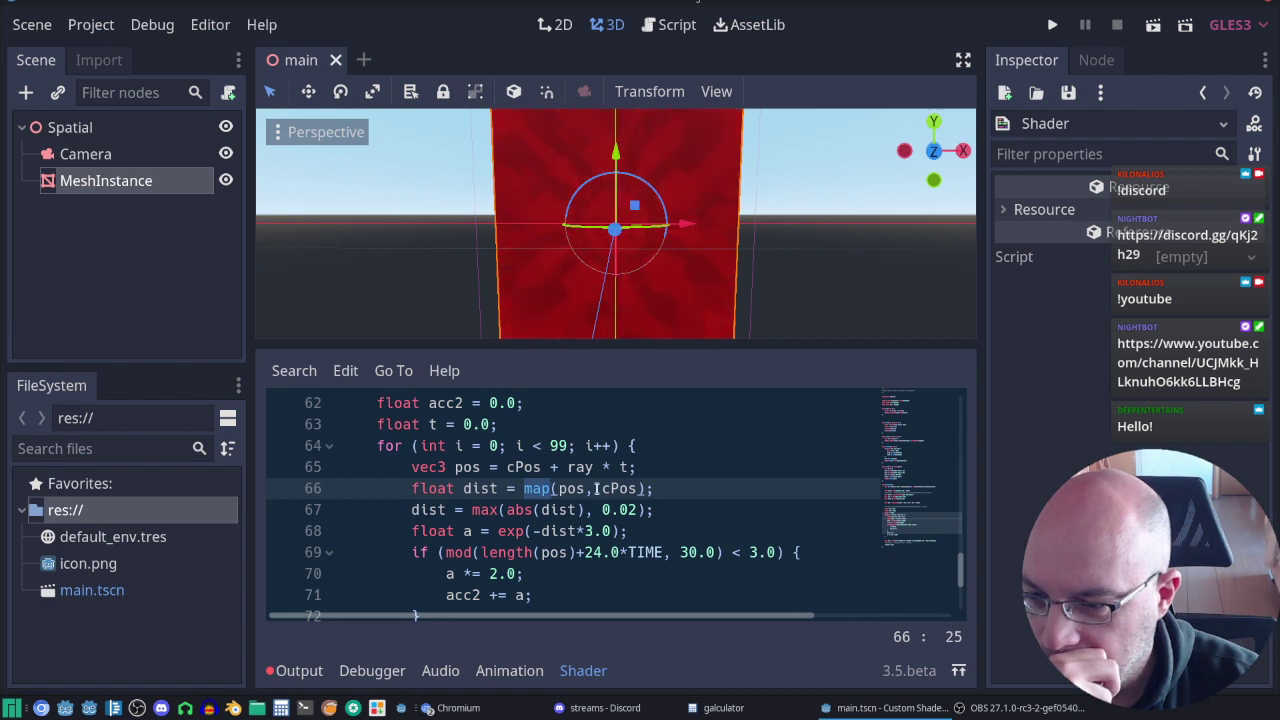
{"action": "scroll", "coordinate": [681, 480], "scroll_direction": "down", "scroll_amount": 1}
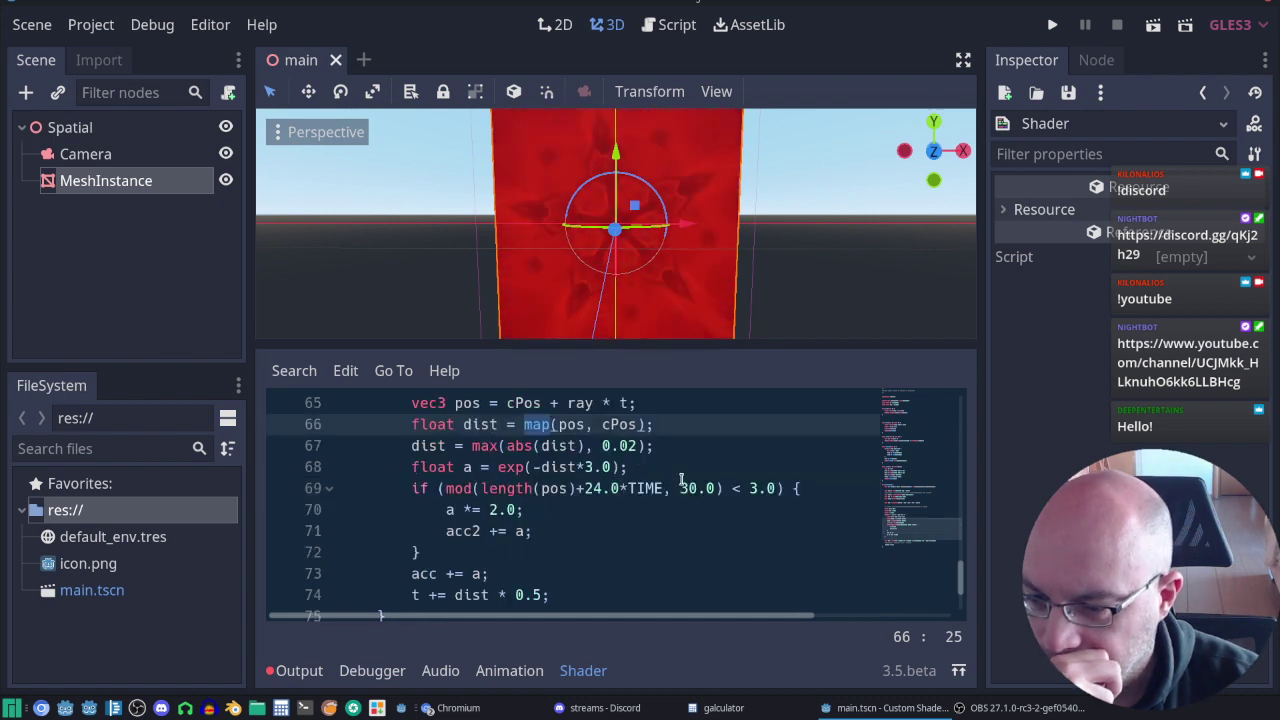
{"action": "left_click", "coordinate": [631, 445]}
{"action": "type", "text": "3"}
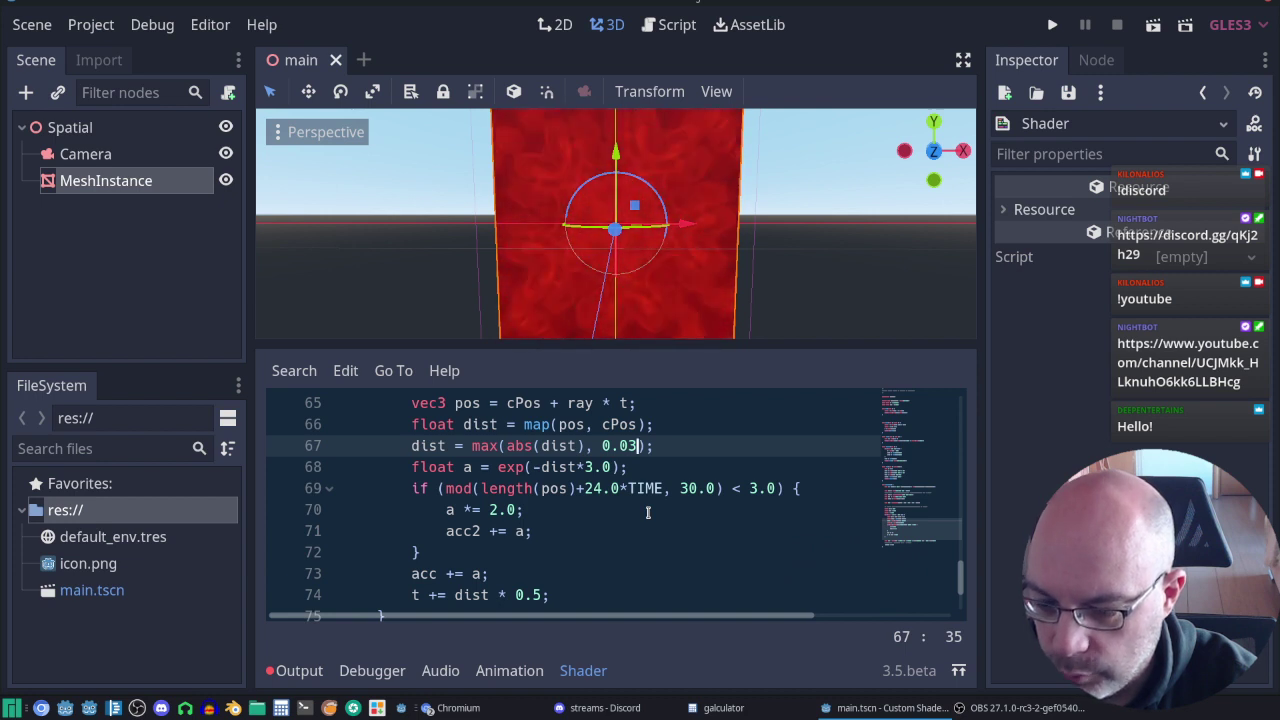
Step: Try 0.06 as the minimum step distance on line 67, then revert it to 0.02
{"action": "key", "text": "BackSpace"}
{"action": "type", "text": "6"}
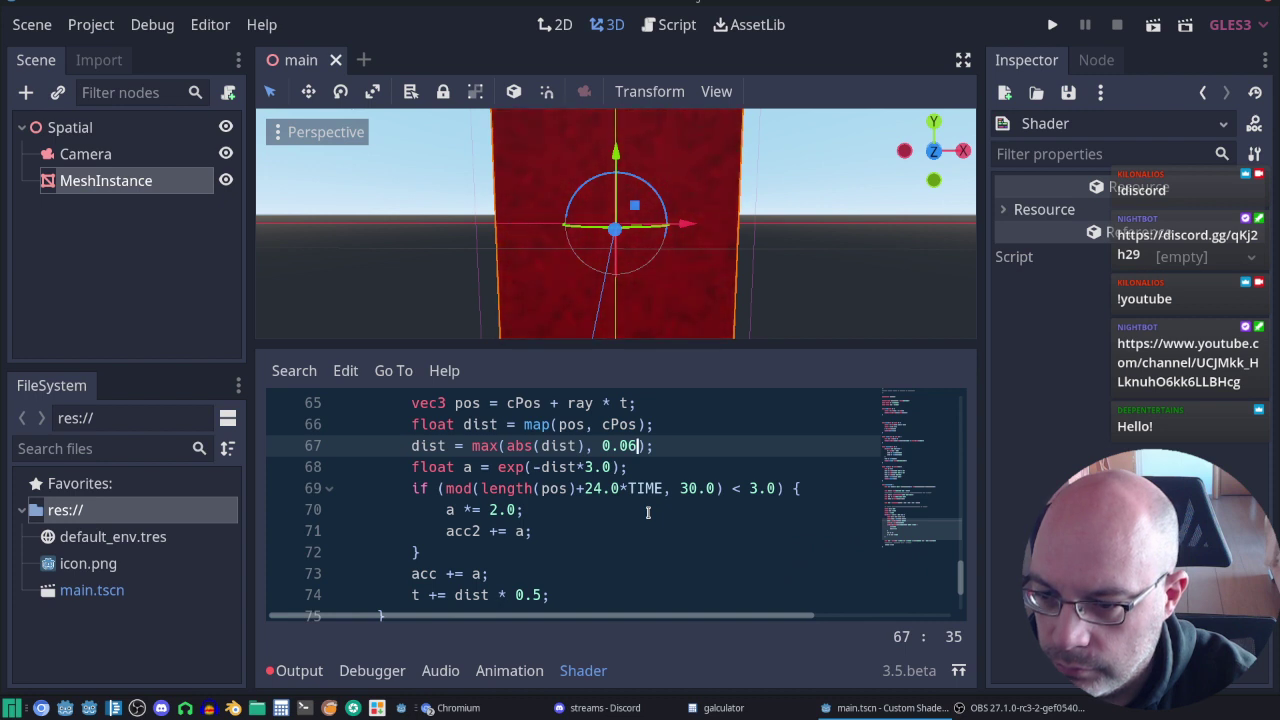
{"action": "key", "text": "BackSpace"}
{"action": "type", "text": "2"}
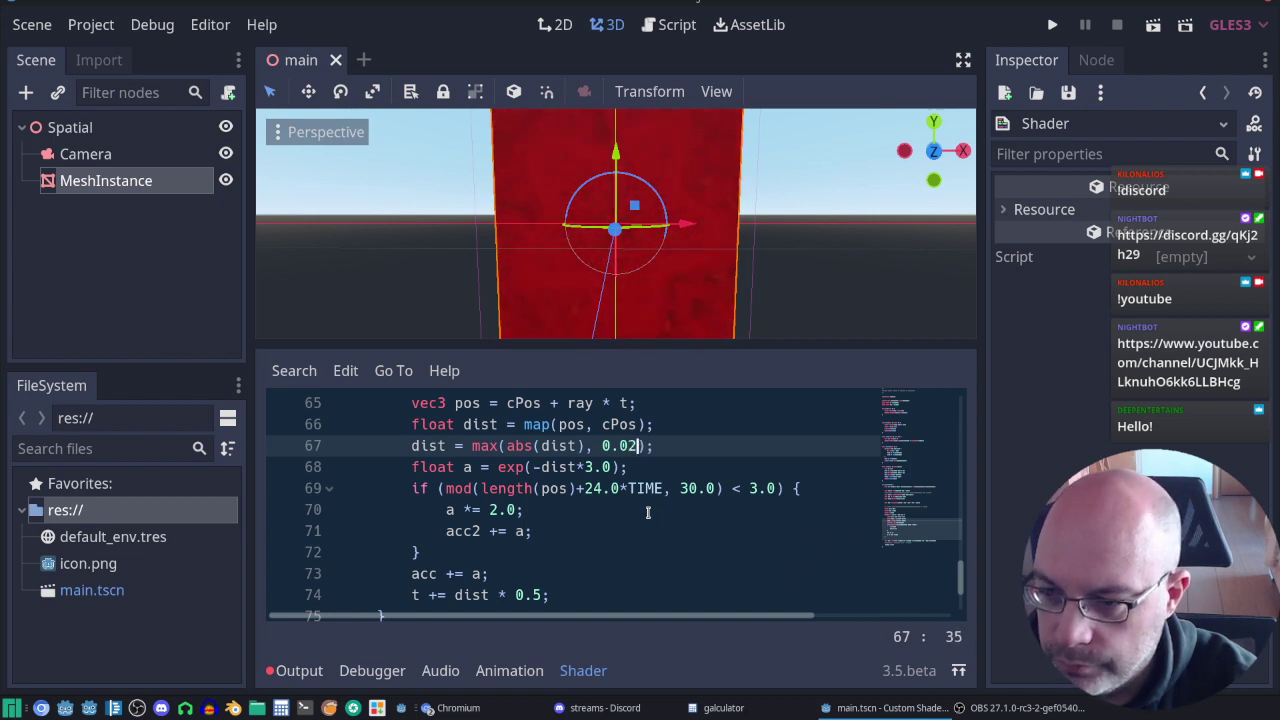
Step: Review the raymarch loop and colour output lines, then run the project to view the quad
{"action": "key", "text": "Down"}
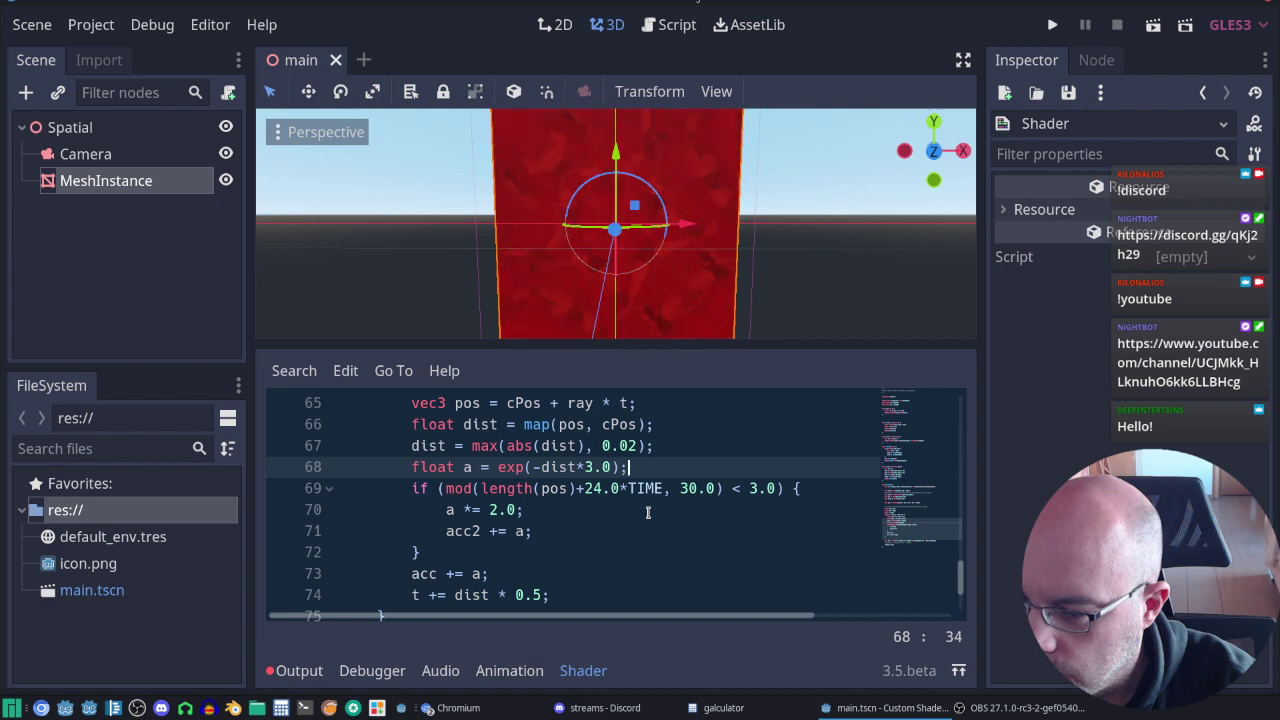
{"action": "key", "text": "Down"}
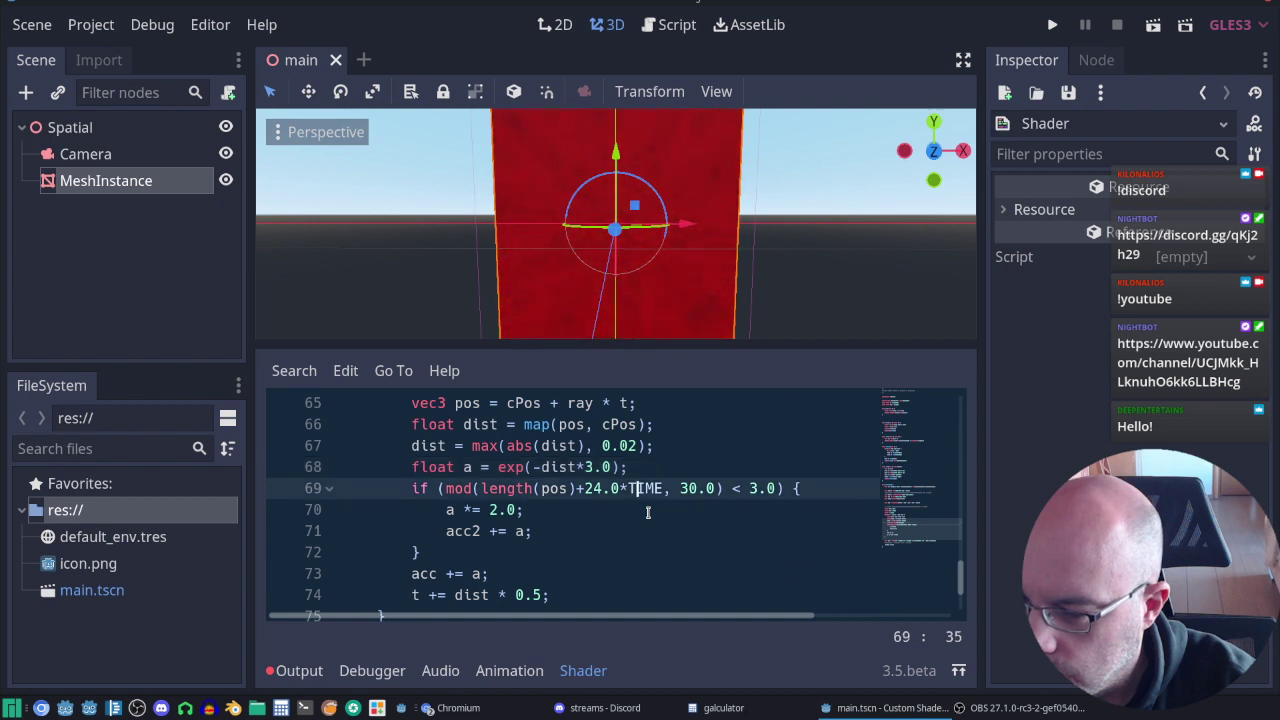
{"action": "key", "text": "Down"}
{"action": "key", "text": "Down"}
{"action": "key", "text": "Down"}
{"action": "key", "text": "Down"}
{"action": "key", "text": "Down"}
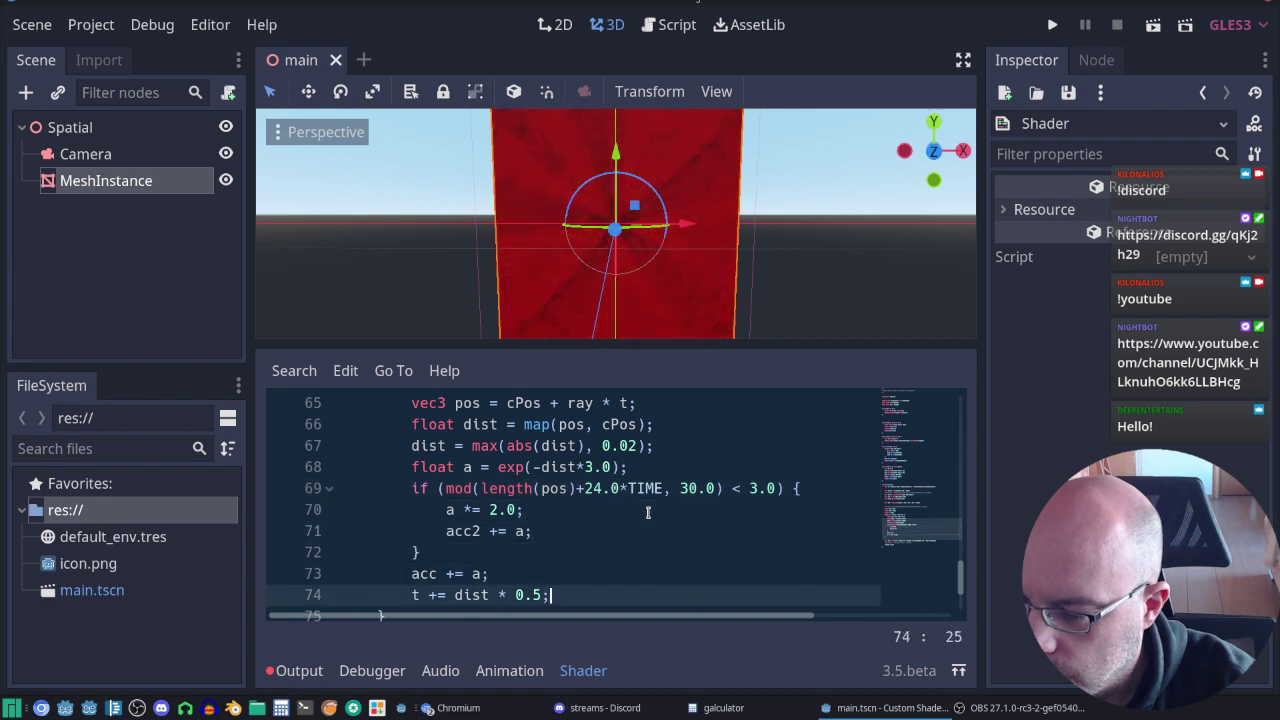
{"action": "key", "text": "Down"}
{"action": "key", "text": "Down"}
{"action": "key", "text": "Down"}
{"action": "key", "text": "Down"}
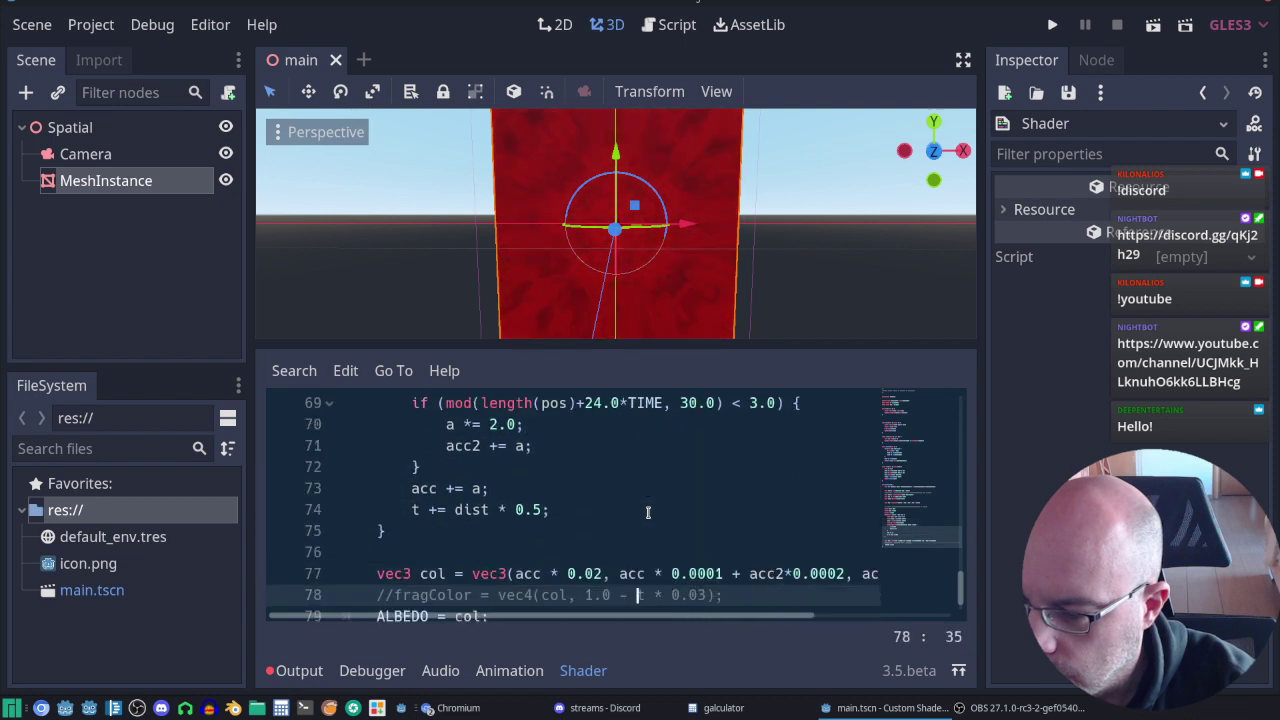
{"action": "key", "text": "Down"}
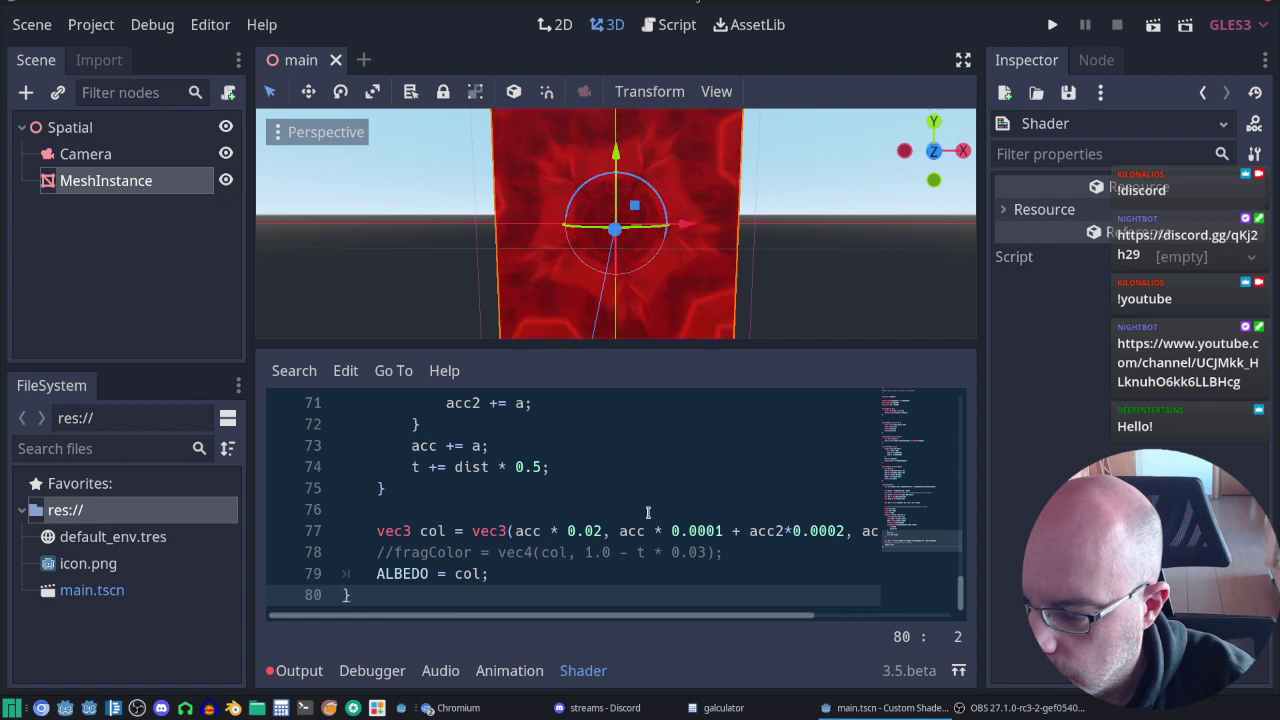
{"action": "key", "text": "Up"}
{"action": "key", "text": "Up"}
{"action": "key", "text": "Up"}
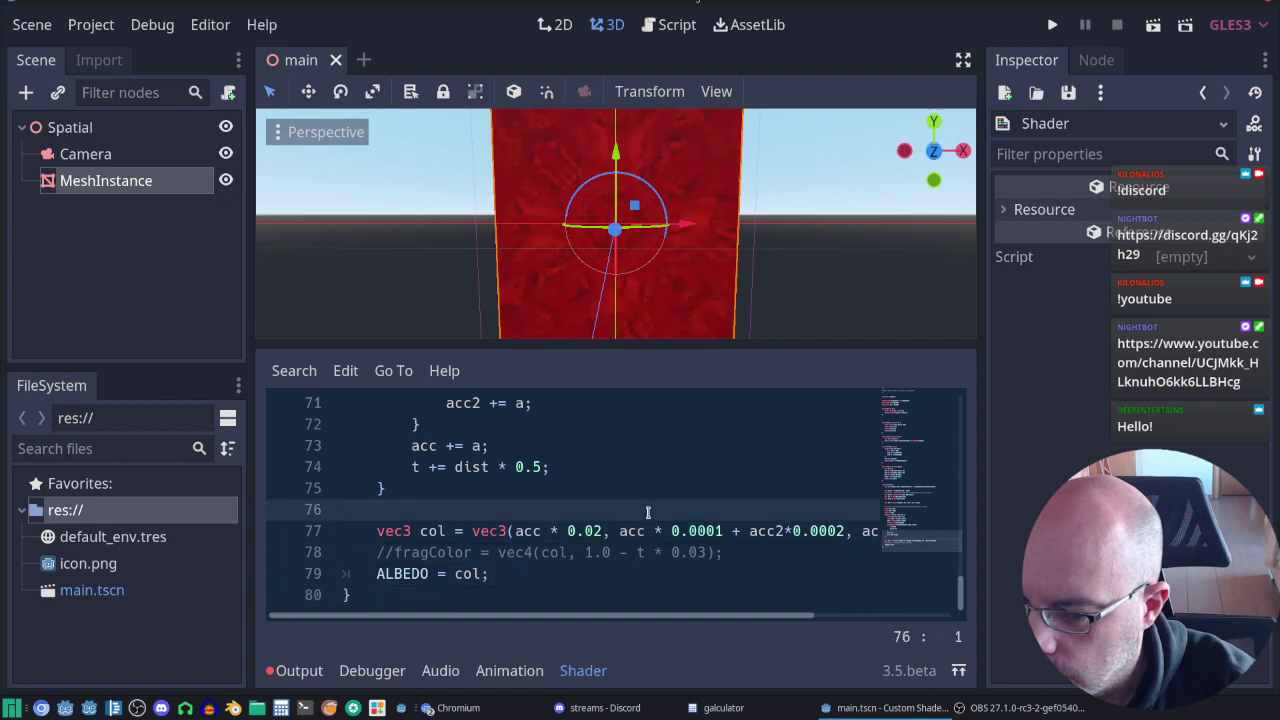
{"action": "key", "text": "Up"}
{"action": "key", "text": "Up"}
{"action": "key", "text": "Up"}
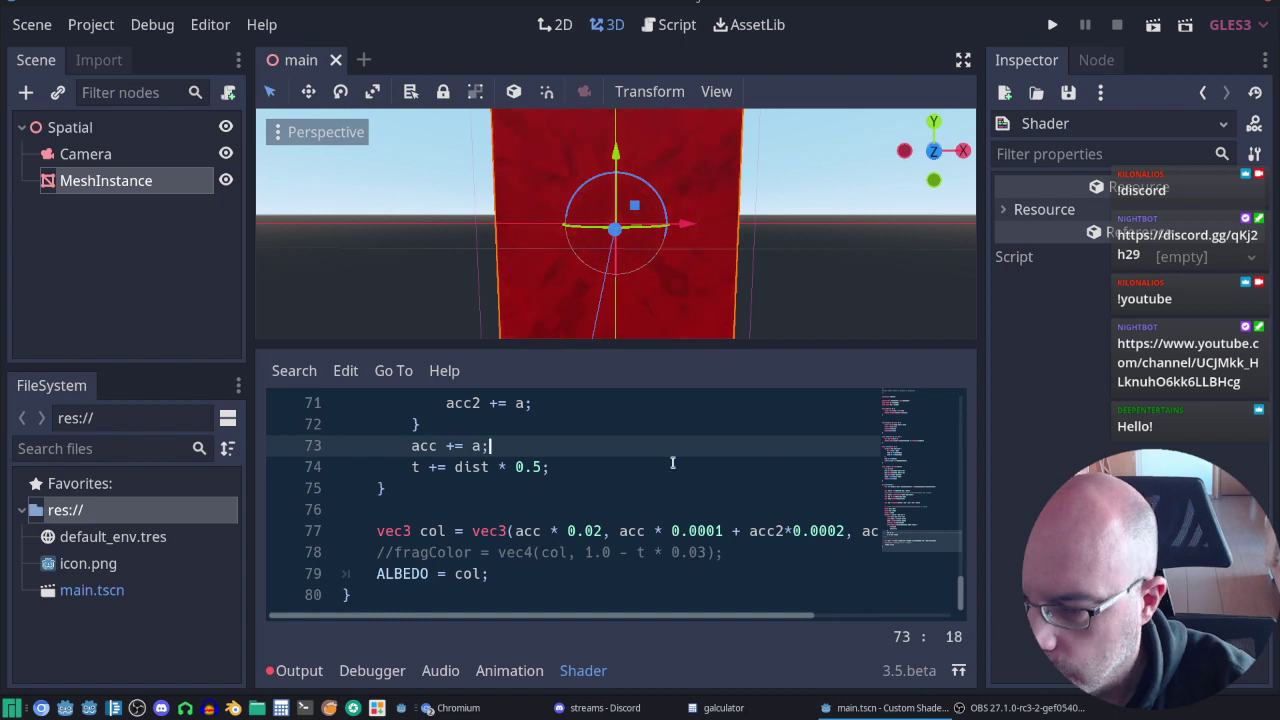
{"action": "left_click", "coordinate": [1052, 26]}
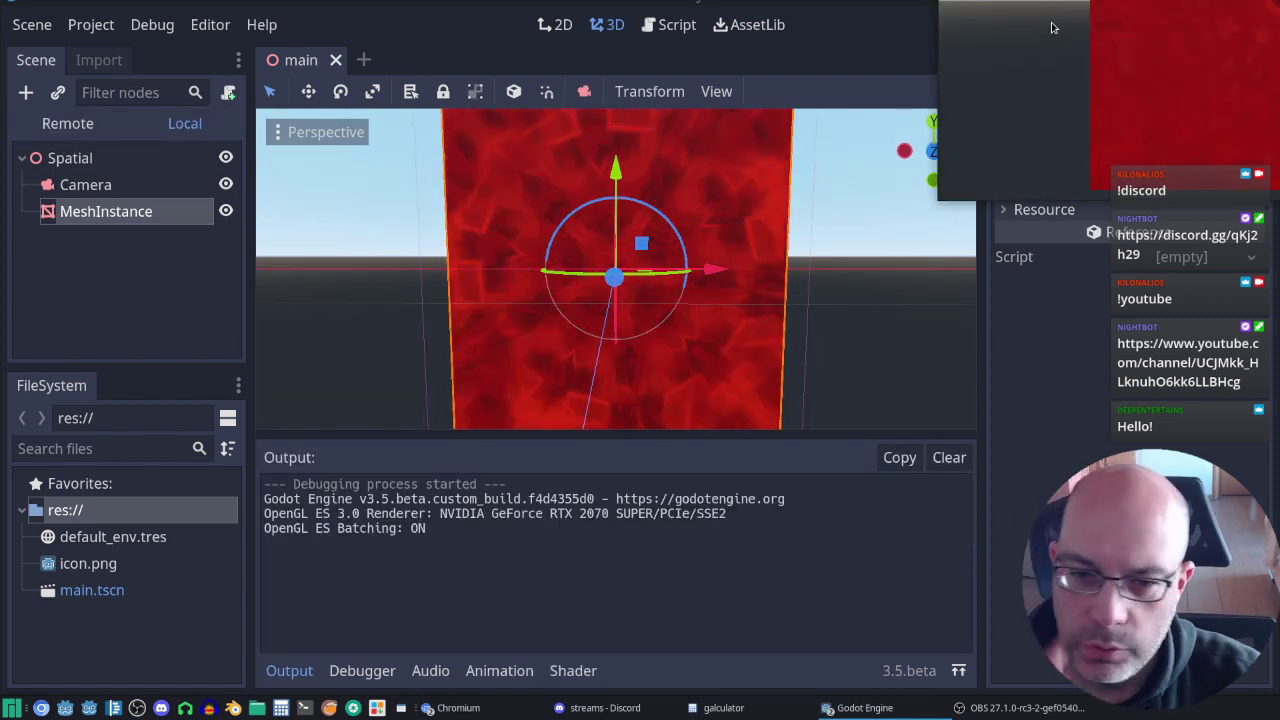
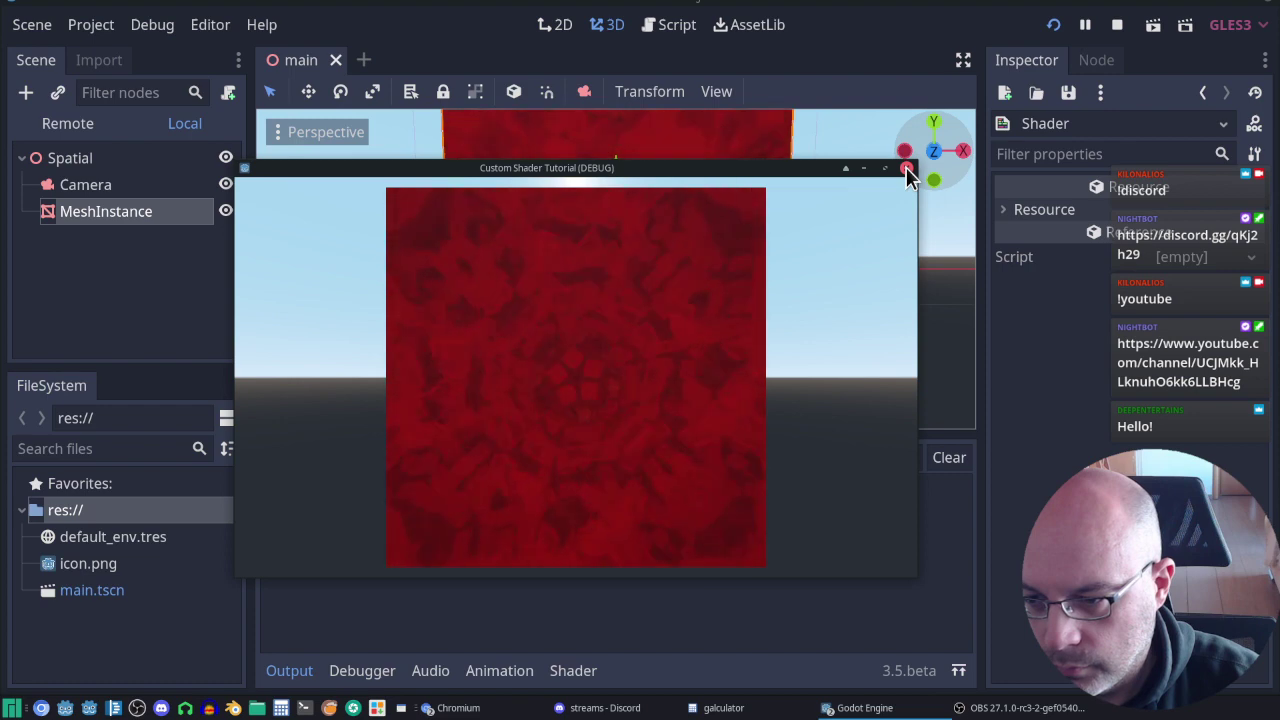
Step: Stop the running game and open the MeshInstance quad's shader in the shader editor
{"action": "left_click", "coordinate": [906, 167]}
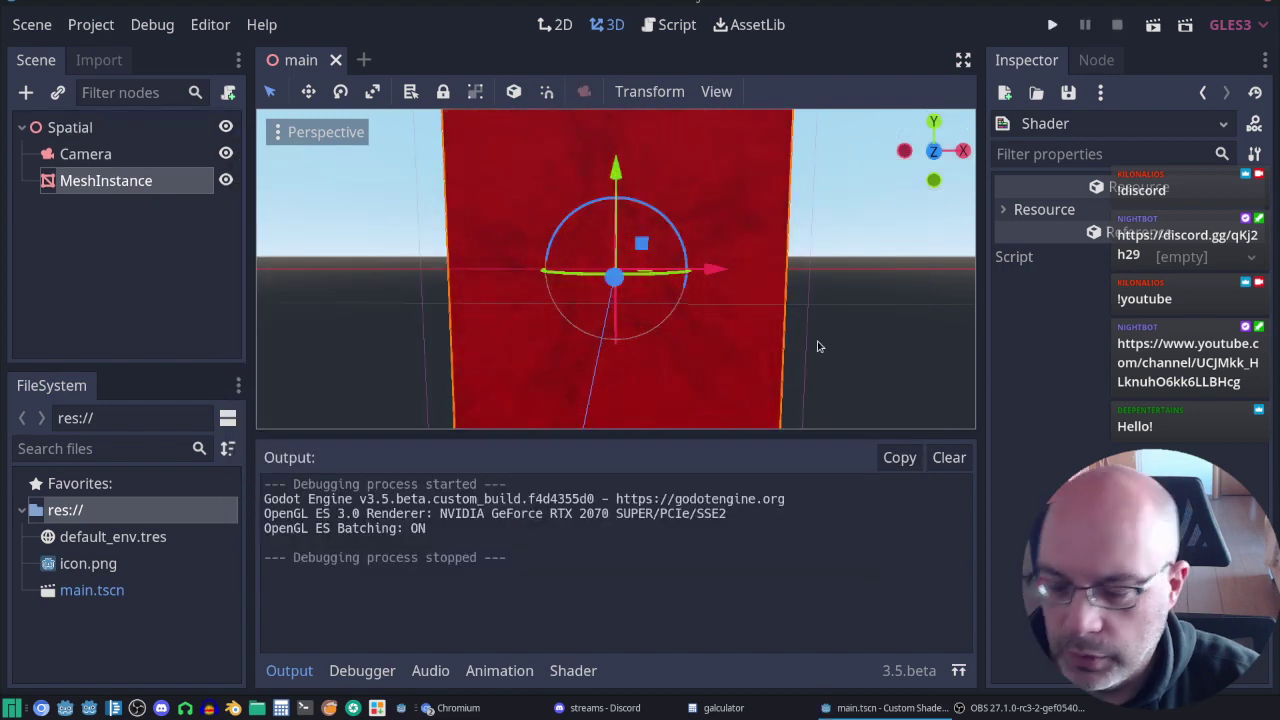
{"action": "left_click", "coordinate": [90, 181]}
{"action": "left_click", "coordinate": [1120, 473]}
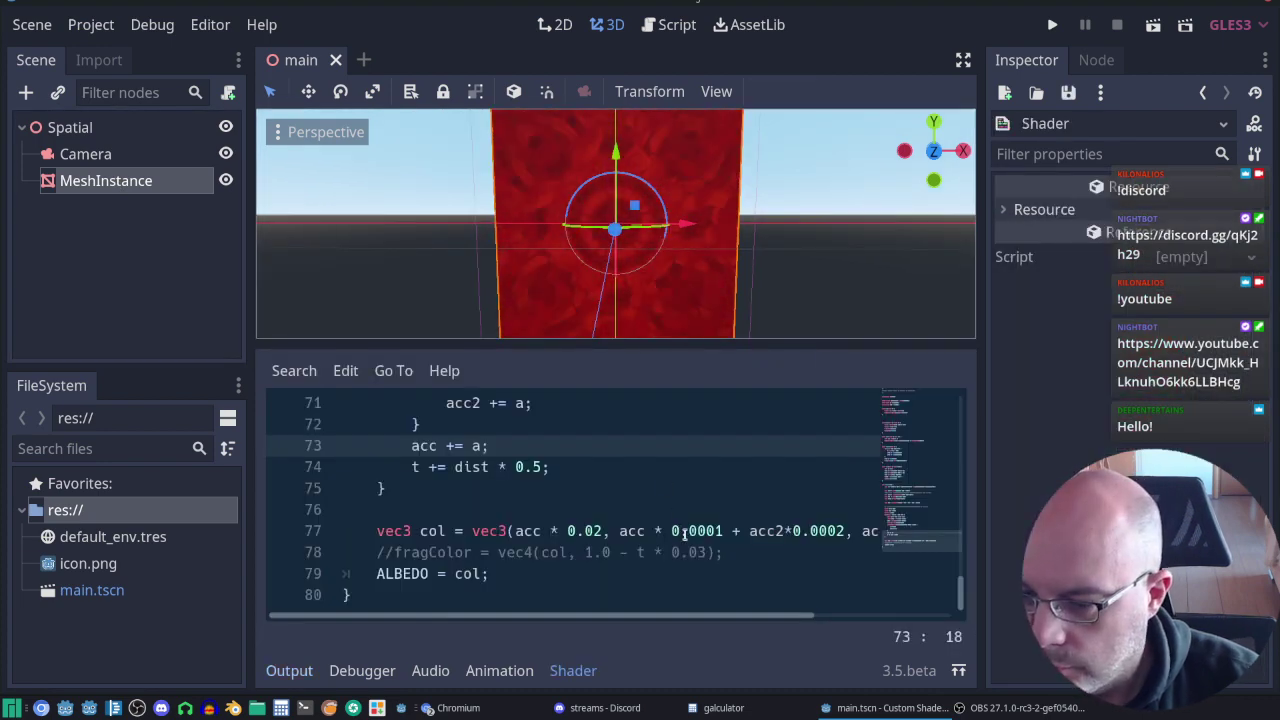
Step: Scroll through the fragment shader code to read the raymarching loop
{"action": "scroll", "coordinate": [855, 535], "scroll_direction": "up", "scroll_amount": 1}
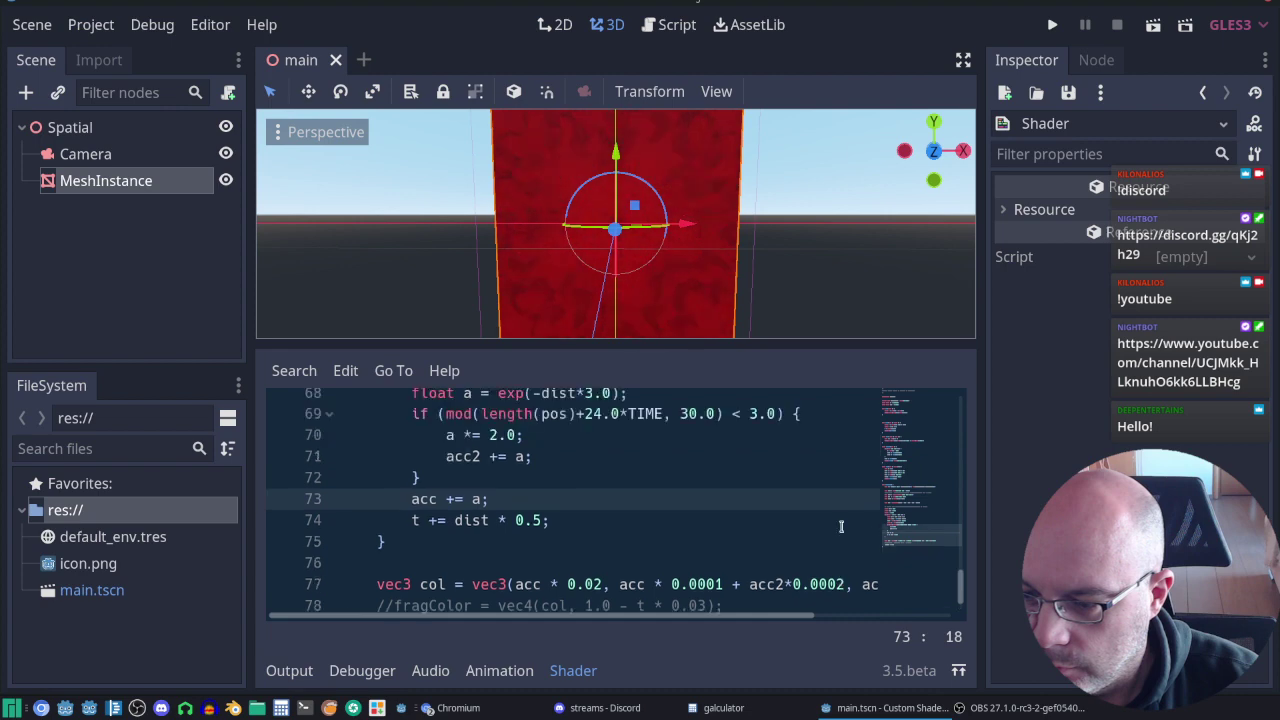
{"action": "scroll", "coordinate": [845, 530], "scroll_direction": "up", "scroll_amount": 1}
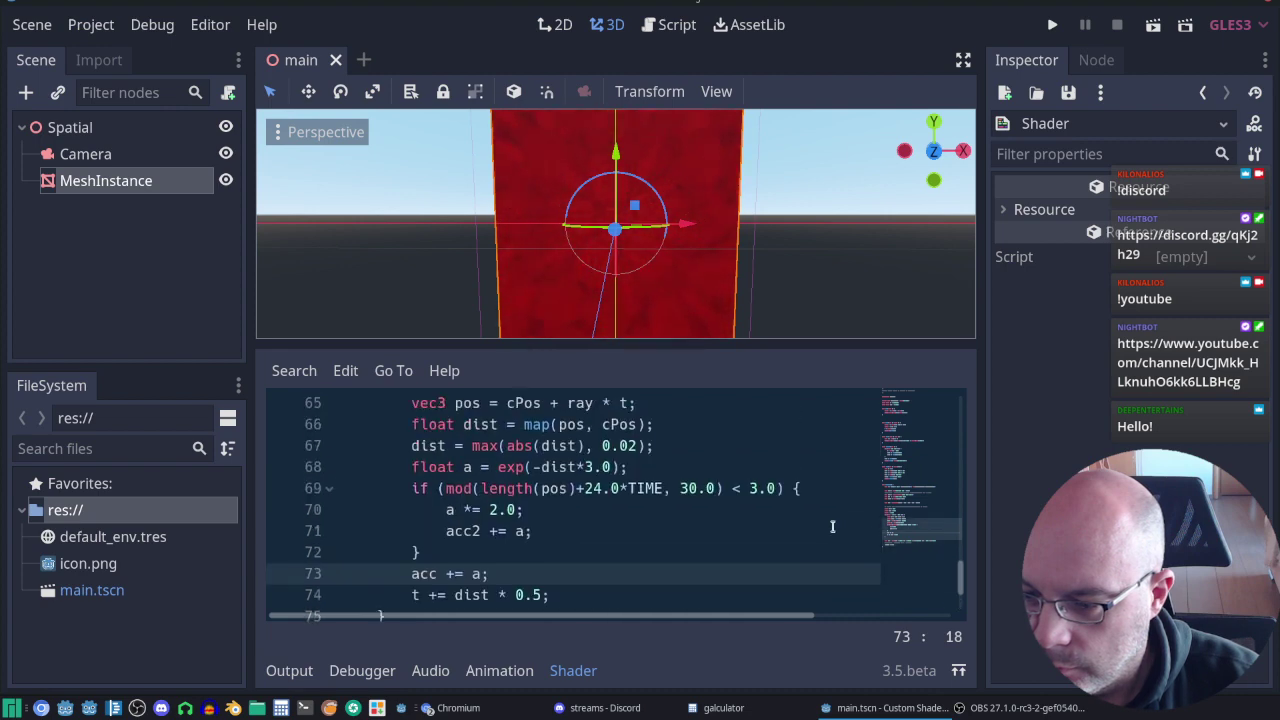
{"action": "scroll", "coordinate": [836, 527], "scroll_direction": "up", "scroll_amount": 2}
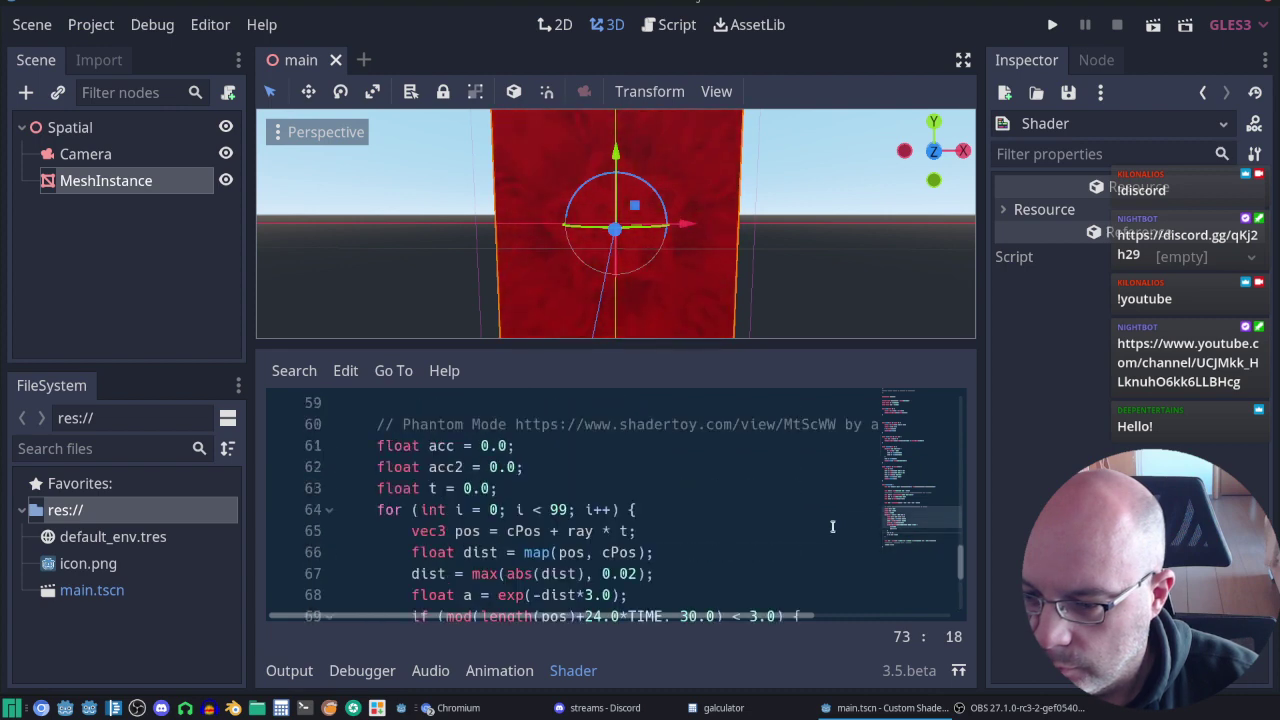
{"action": "scroll", "coordinate": [832, 526], "scroll_direction": "down", "scroll_amount": 1}
{"action": "scroll", "coordinate": [832, 526], "scroll_direction": "up", "scroll_amount": 1}
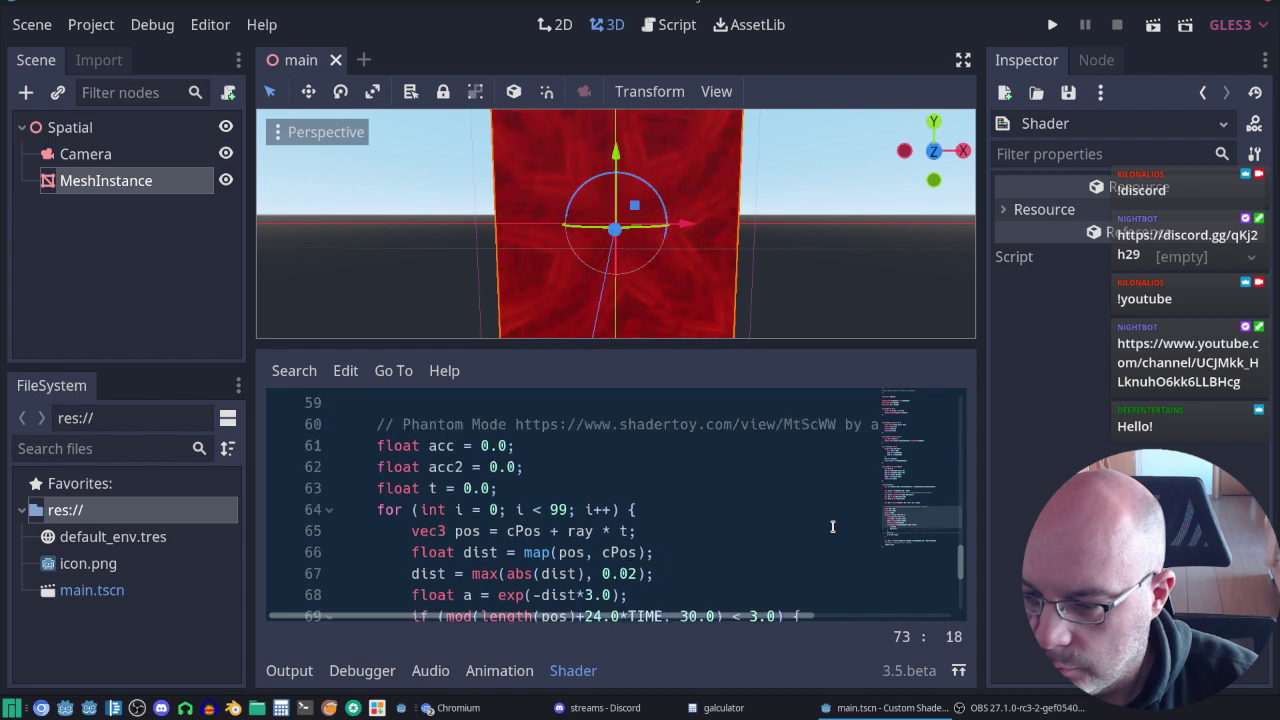
{"action": "scroll", "coordinate": [832, 527], "scroll_direction": "down", "scroll_amount": 2}
{"action": "scroll", "coordinate": [832, 527], "scroll_direction": "up", "scroll_amount": 1}
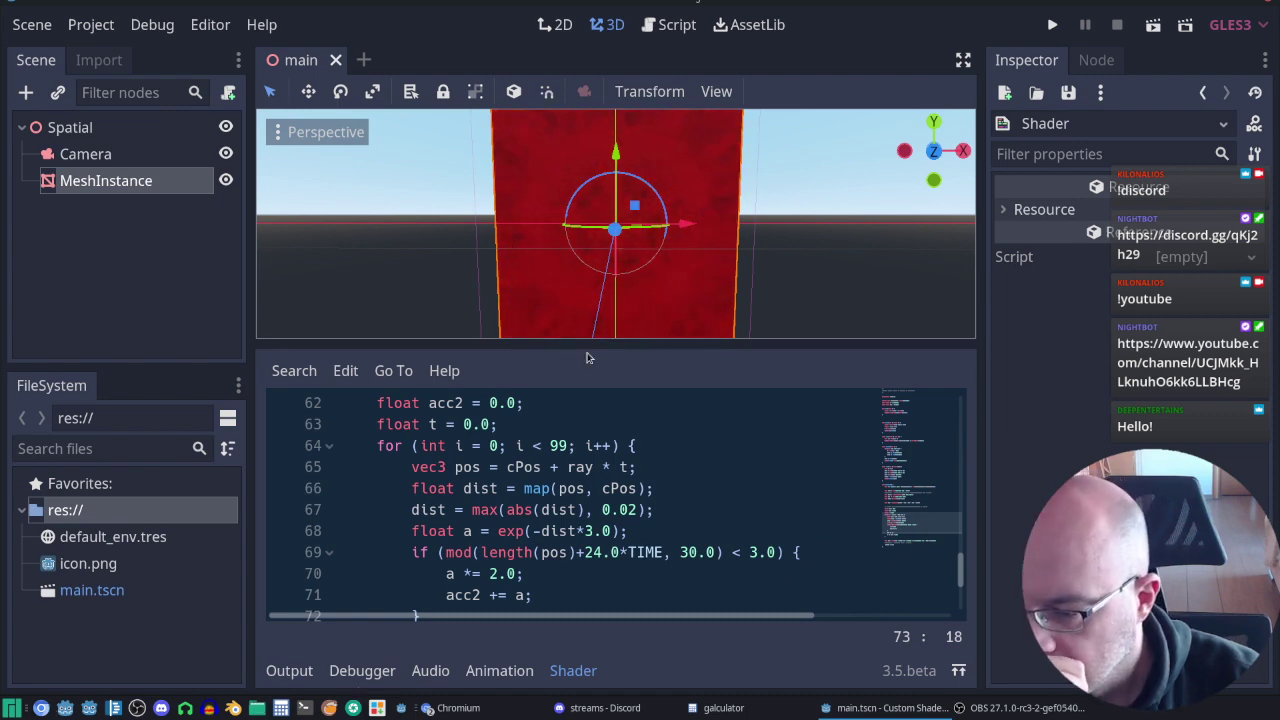
{"action": "scroll", "coordinate": [551, 463], "scroll_direction": "up", "scroll_amount": 4}
{"action": "scroll", "coordinate": [551, 463], "scroll_direction": "up", "scroll_amount": 1}
{"action": "scroll", "coordinate": [543, 509], "scroll_direction": "down", "scroll_amount": 1}
{"action": "scroll", "coordinate": [540, 552], "scroll_direction": "up", "scroll_amount": 1}
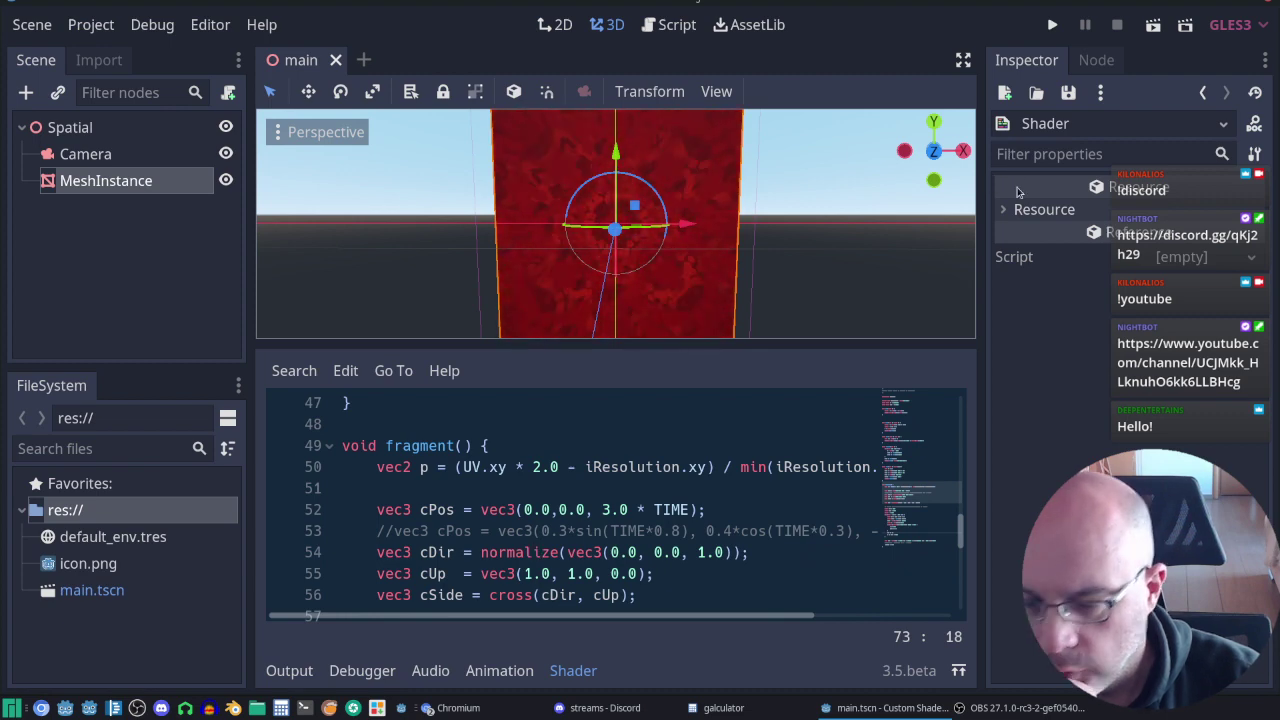
Step: Change the quad material's I Resolution shader parameter, then zoom out and orbit to see the whole quad
{"action": "left_click", "coordinate": [1204, 93]}
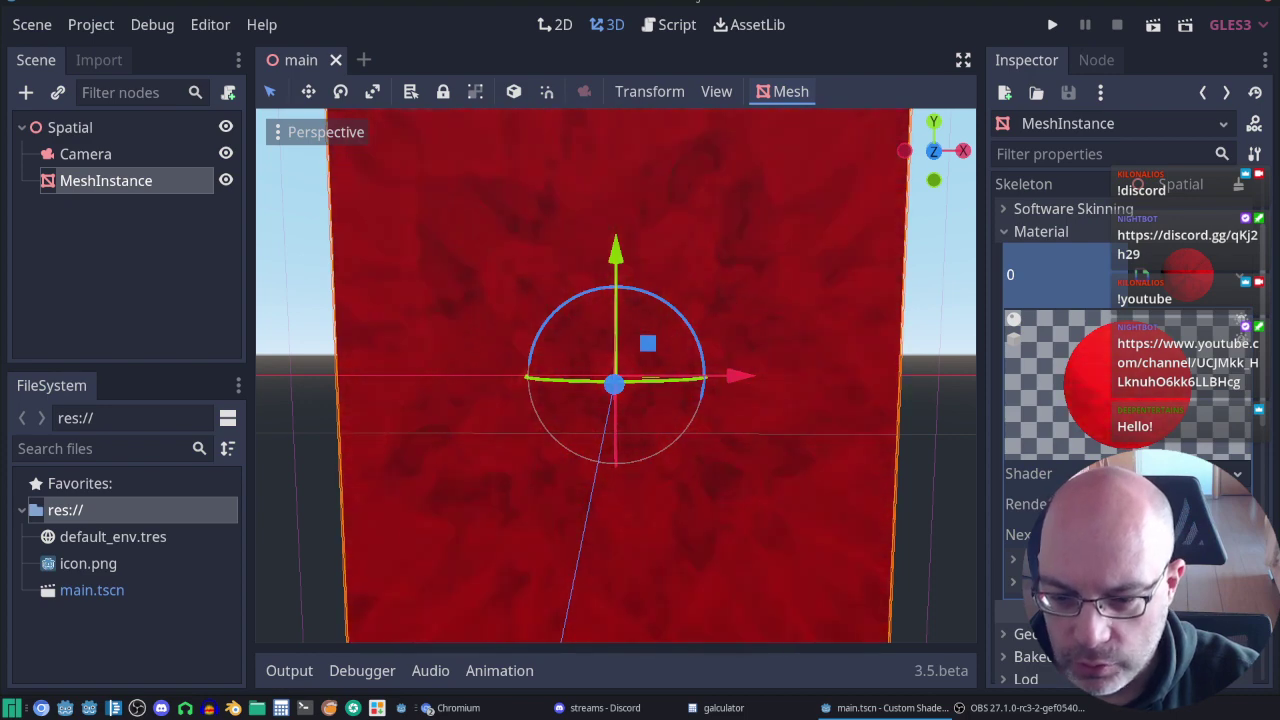
{"action": "scroll", "coordinate": [1120, 420], "scroll_direction": "down", "scroll_amount": 2}
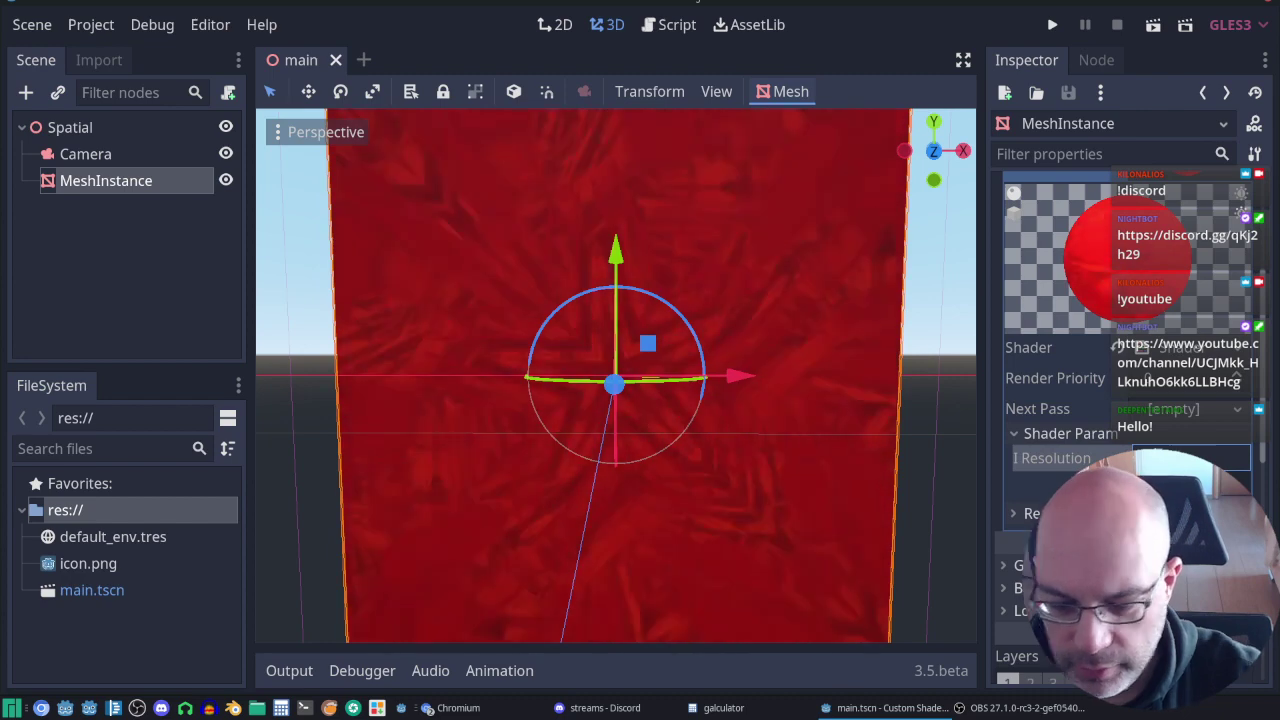
{"action": "left_click", "coordinate": [1204, 458]}
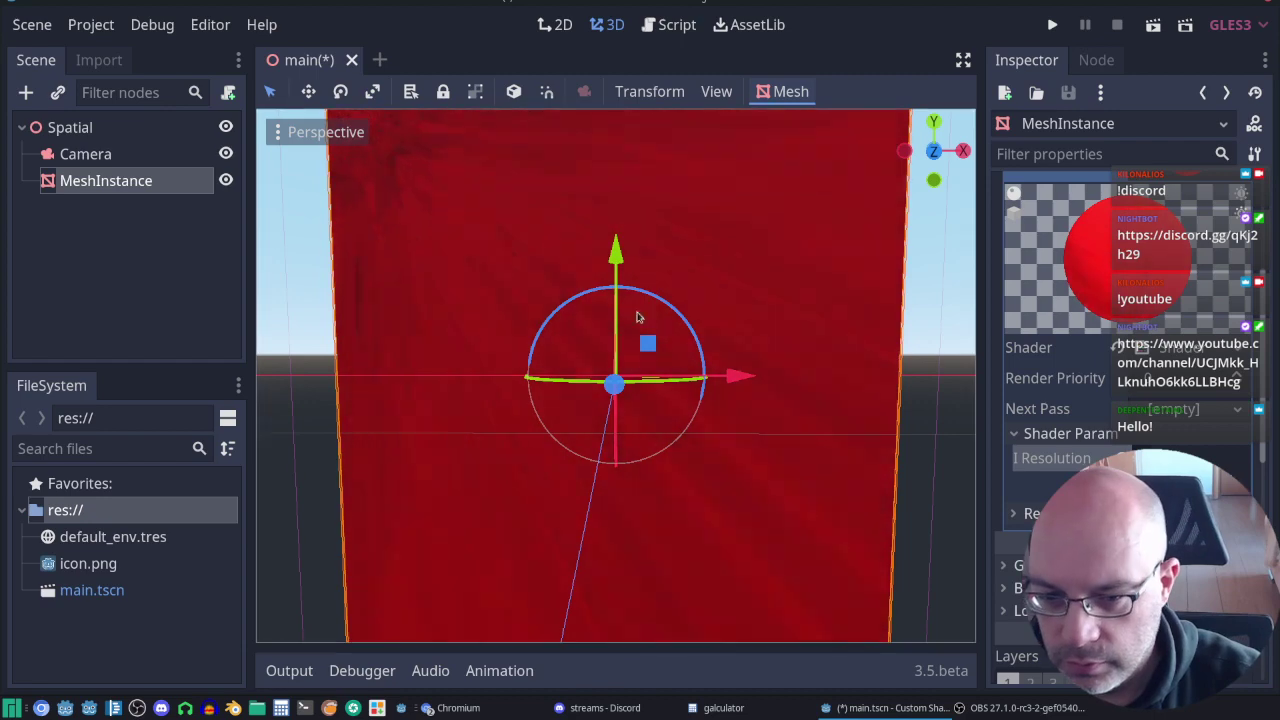
{"action": "scroll", "coordinate": [551, 254], "scroll_direction": "down", "scroll_amount": 3}
{"action": "middle_click_drag", "start_coordinate": [551, 254], "coordinate": [535, 235]}
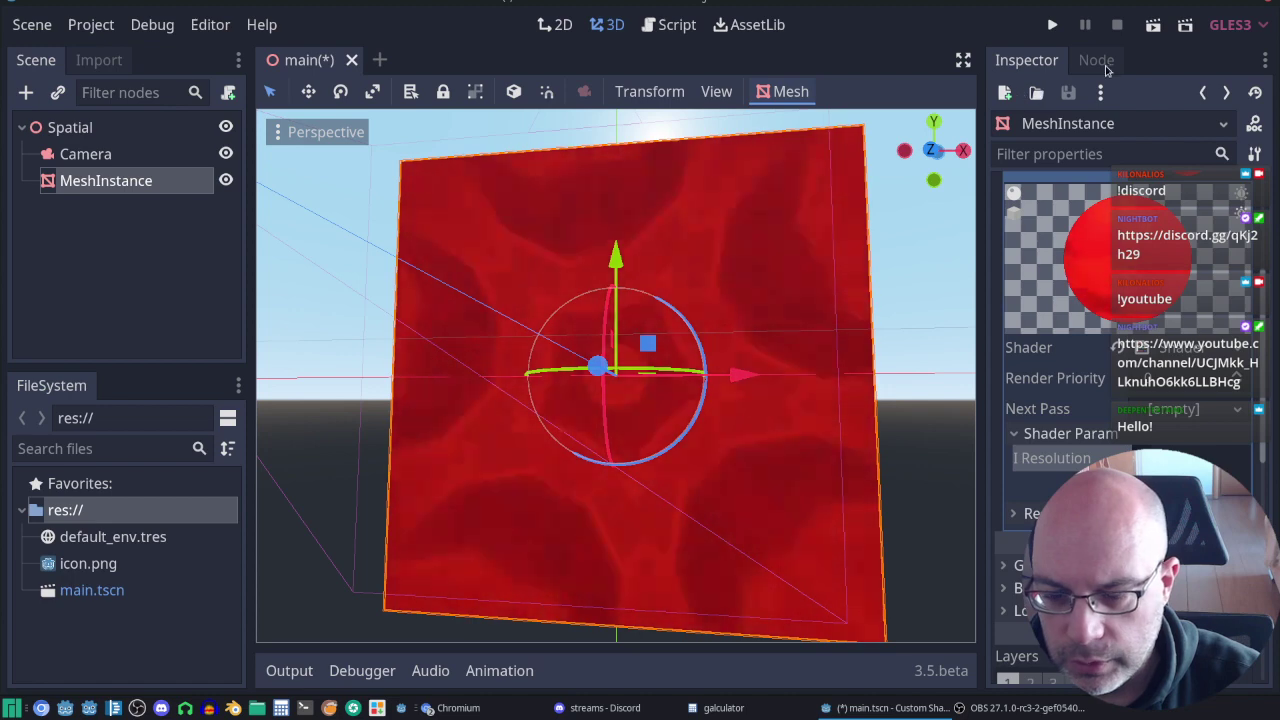
Step: Reopen the shader and scroll sideways to read line 50's p computation from UV and iResolution
{"action": "left_click", "coordinate": [1170, 347]}
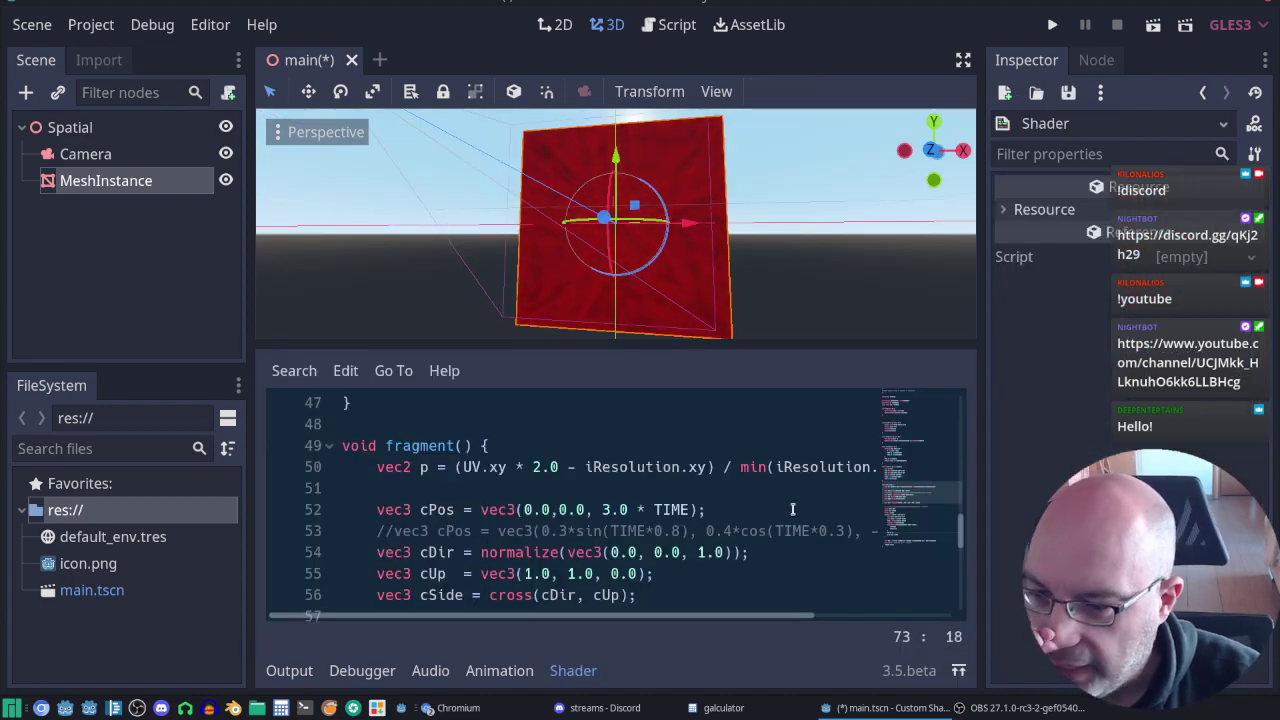
{"action": "left_click_drag", "start_coordinate": [762, 616], "coordinate": [915, 638]}
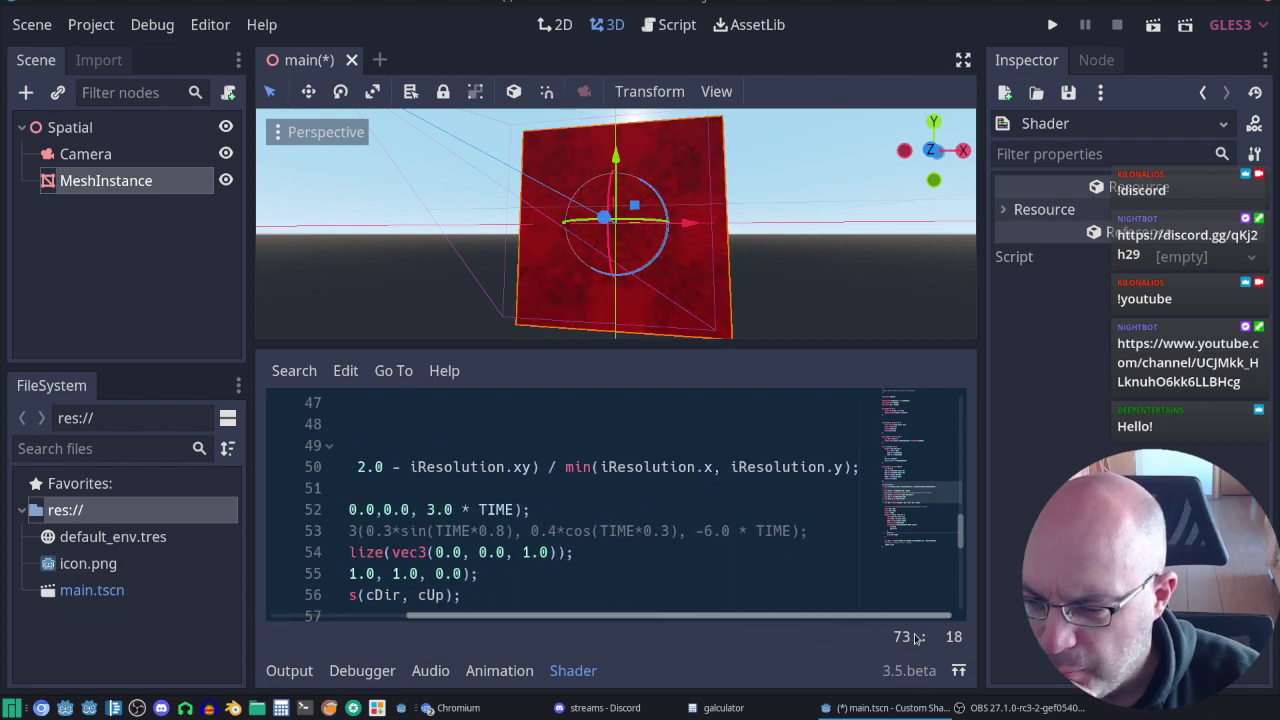
{"action": "mouse_move", "coordinate": [876, 636]}
{"action": "left_mouse_down"}
{"action": "mouse_move", "coordinate": [678, 627]}
{"action": "mouse_move", "coordinate": [775, 631]}
{"action": "mouse_move", "coordinate": [738, 639]}
{"action": "mouse_move", "coordinate": [887, 629]}
{"action": "mouse_move", "coordinate": [842, 610]}
{"action": "left_mouse_up"}
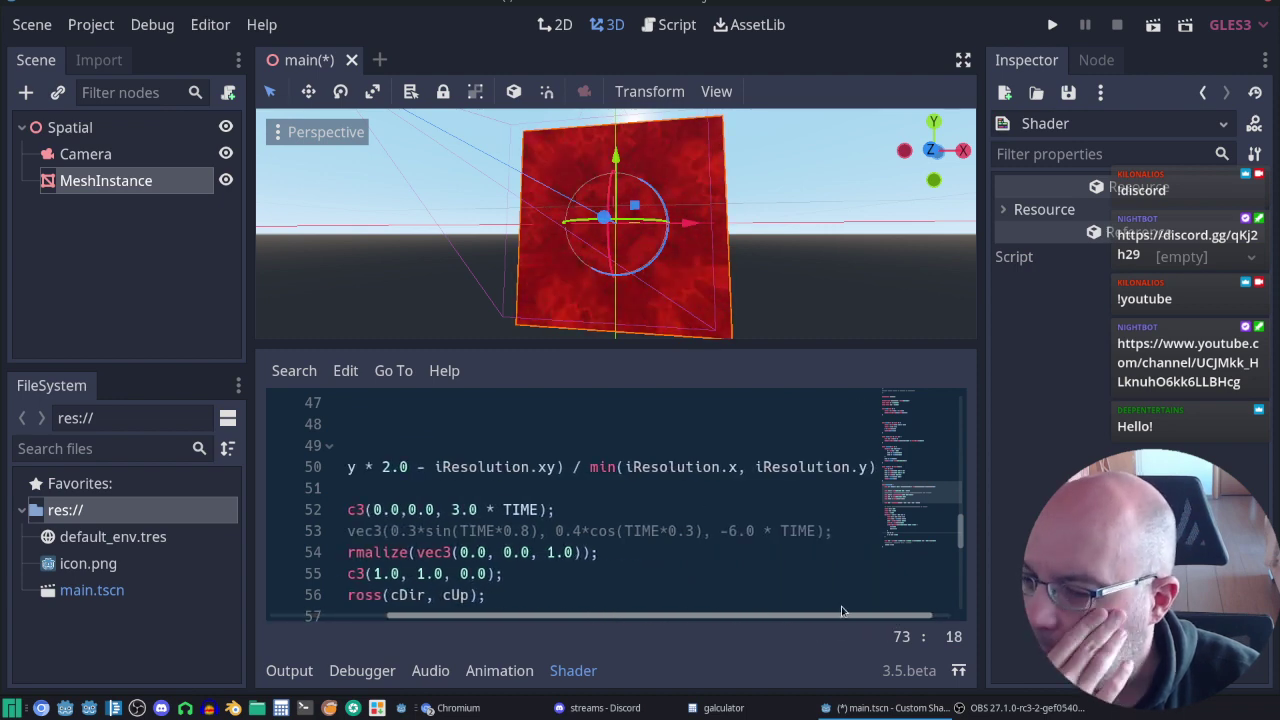
{"action": "left_click_drag", "start_coordinate": [842, 610], "coordinate": [736, 451]}
{"action": "left_click", "coordinate": [714, 467]}
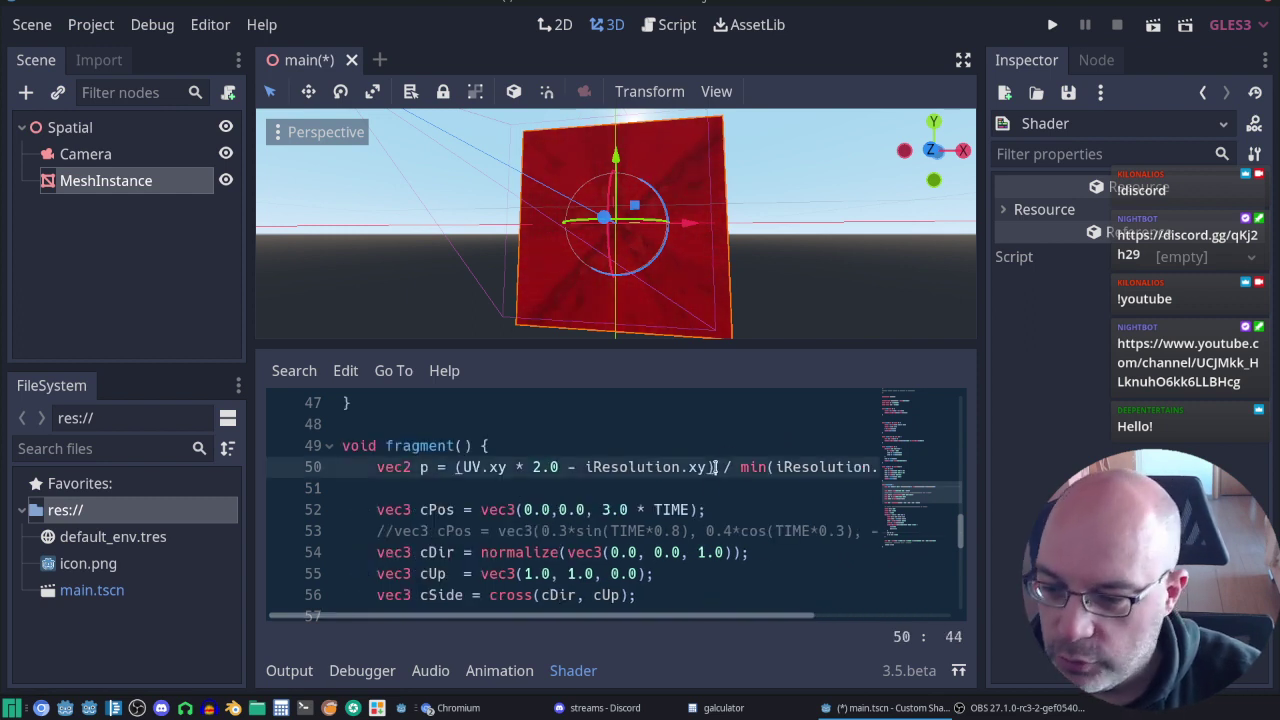
{"action": "type", "text": "// /"}
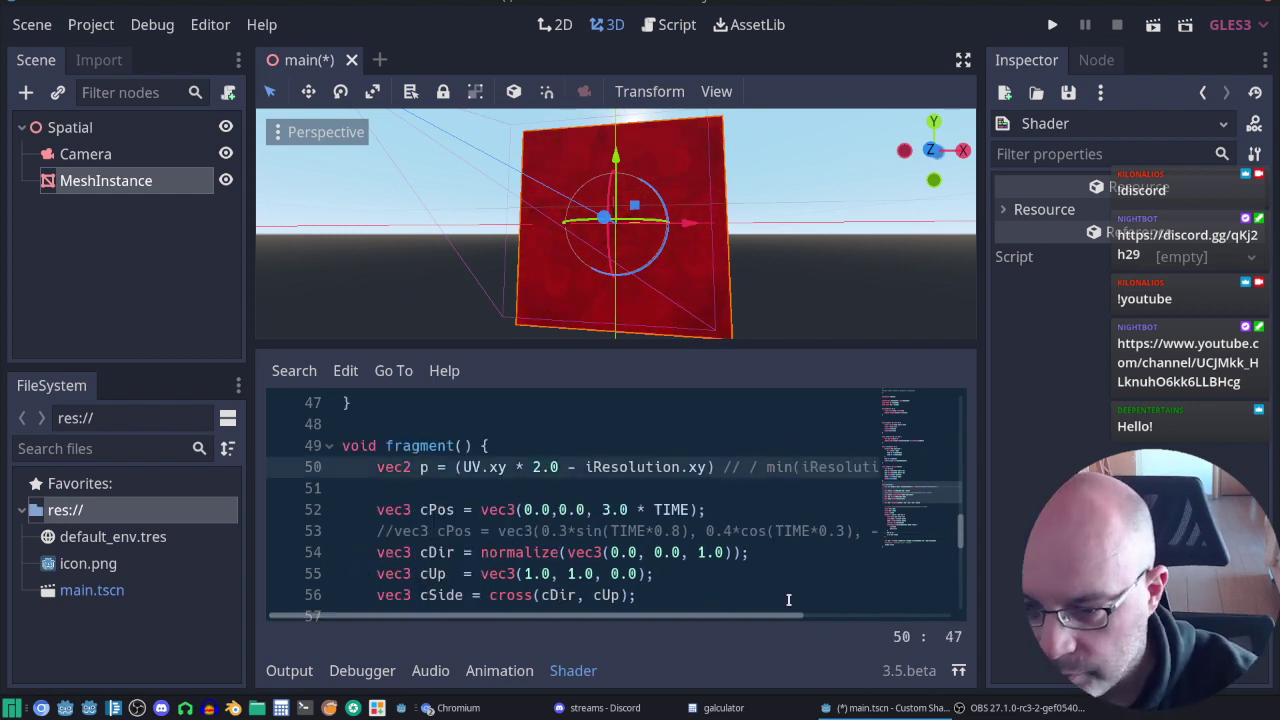
{"action": "key", "text": "Left"}
{"action": "key", "text": "Left"}
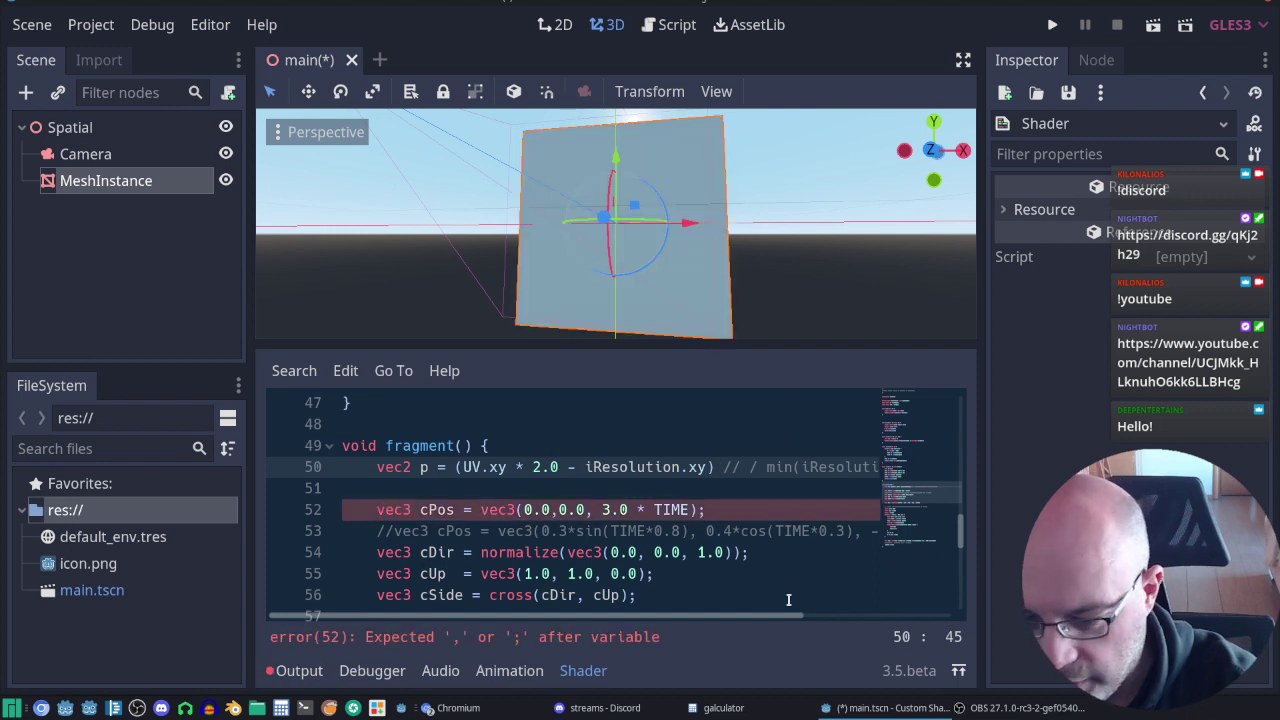
{"action": "type", "text": ";"}
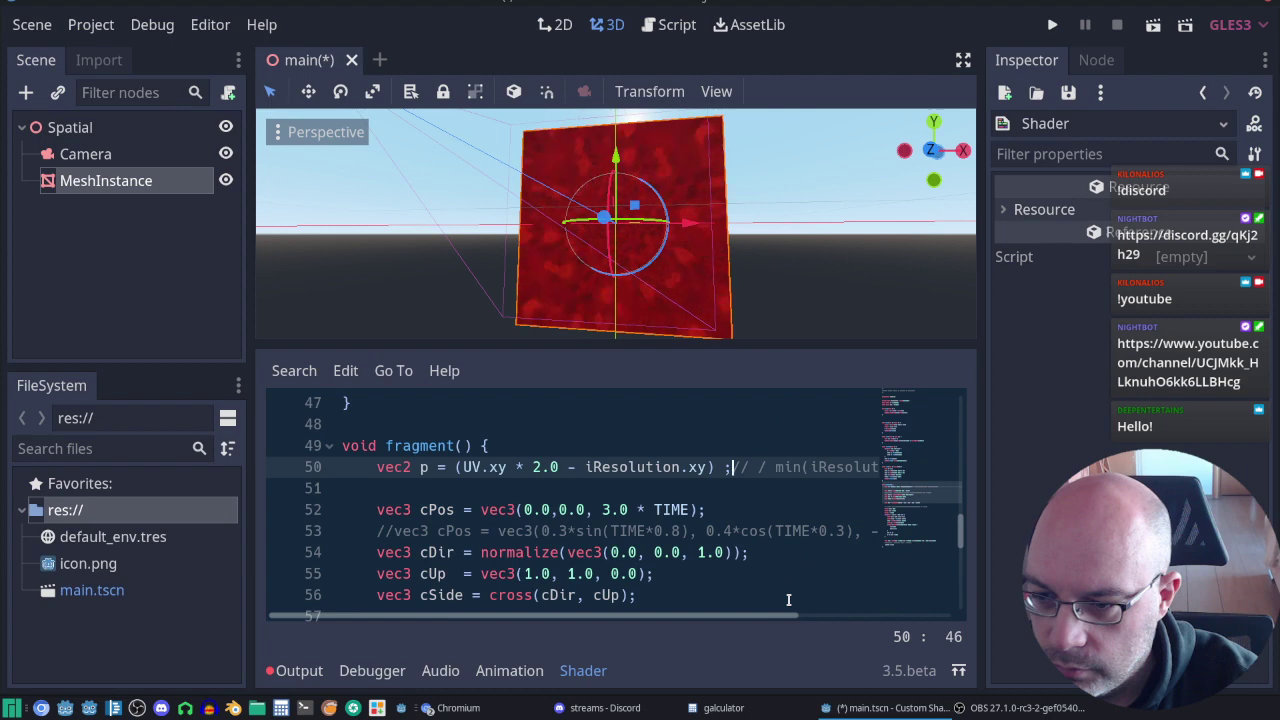
{"action": "mouse_move", "coordinate": [620, 222]}
{"action": "middle_mouse_down"}
{"action": "mouse_move", "coordinate": [647, 250]}
{"action": "mouse_move", "coordinate": [630, 244]}
{"action": "middle_mouse_up"}
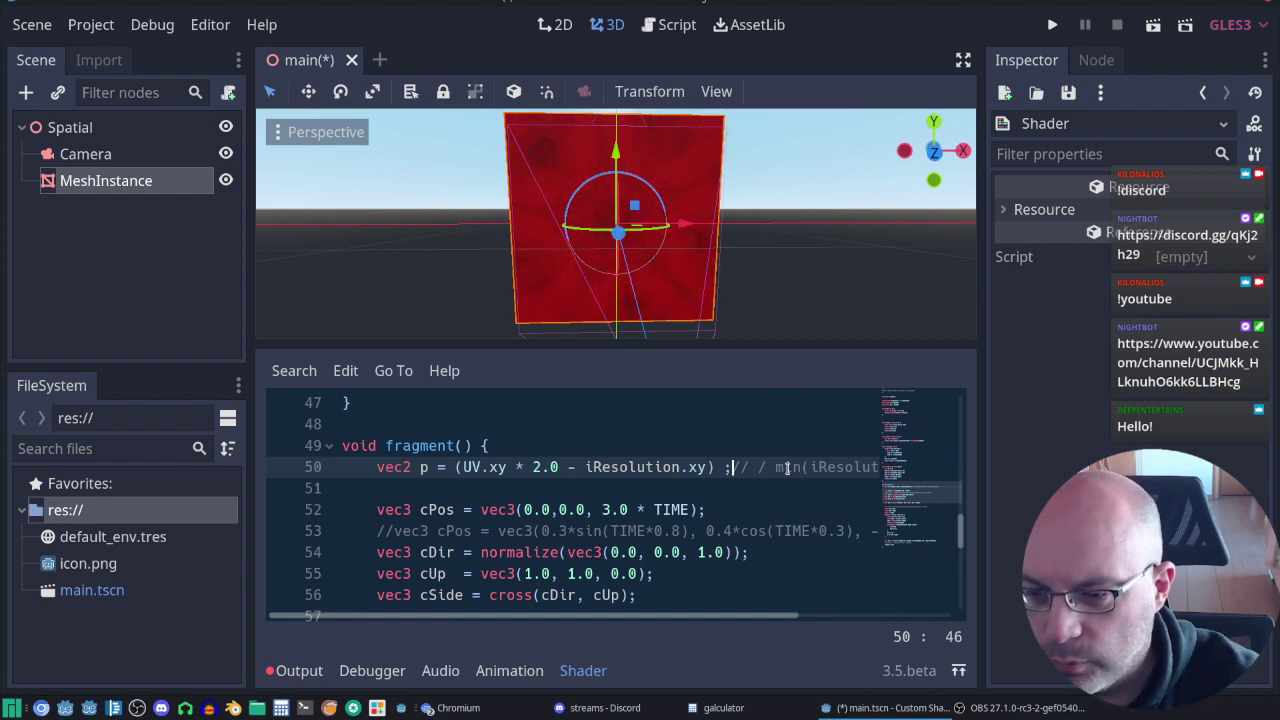
{"action": "key", "text": "Left"}
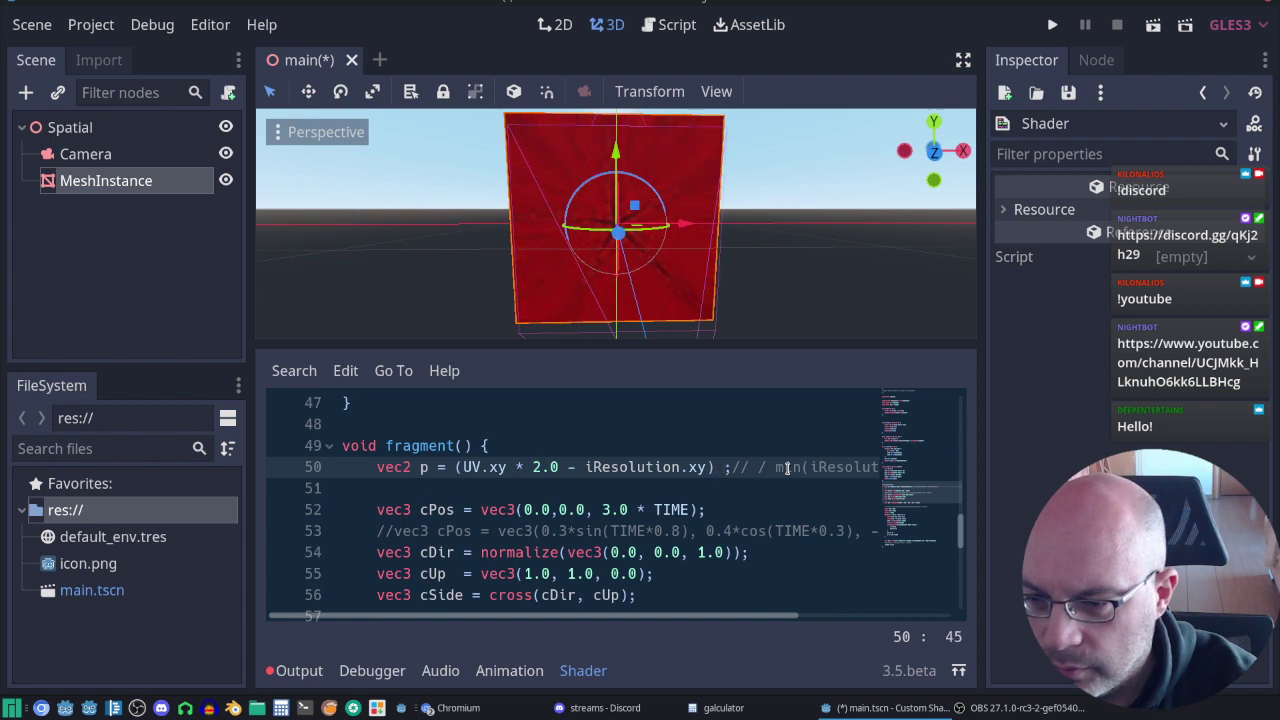
{"action": "key", "text": "Delete"}
{"action": "key", "text": "Delete"}
{"action": "key", "text": "Delete"}
{"action": "key", "text": "Right"}
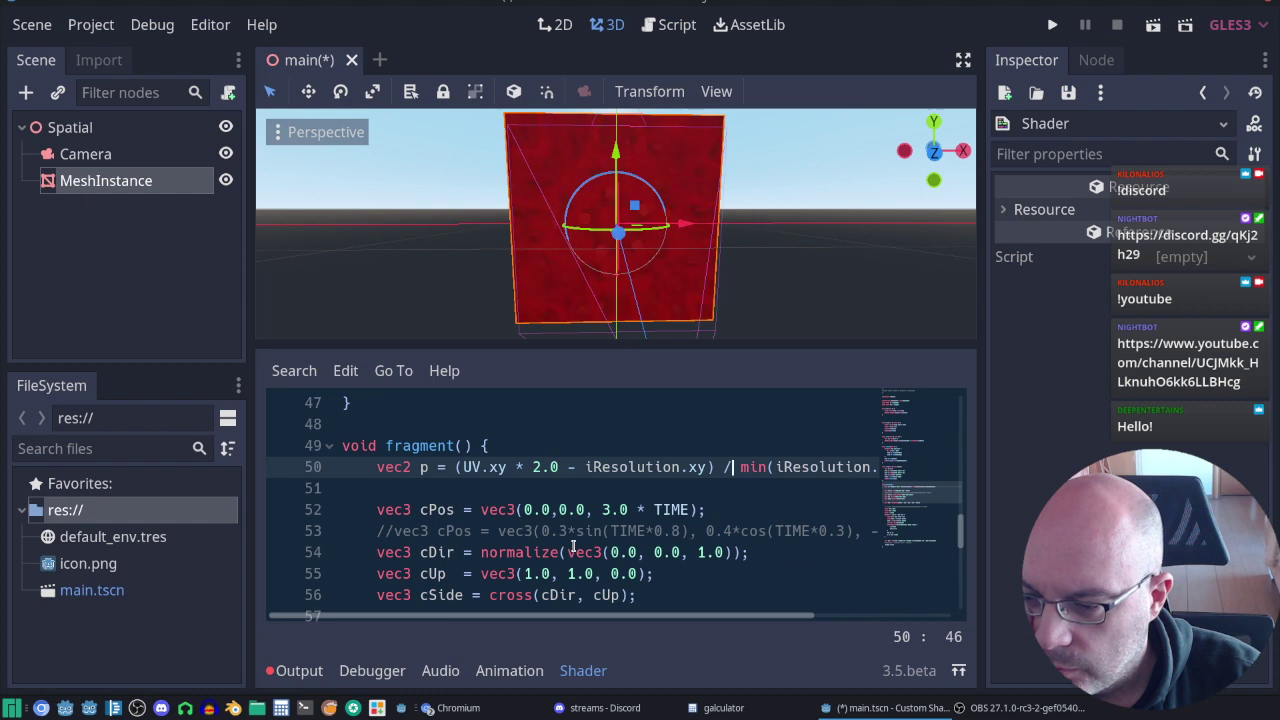
{"action": "left_click", "coordinate": [607, 509]}
{"action": "type", "text": "11"}
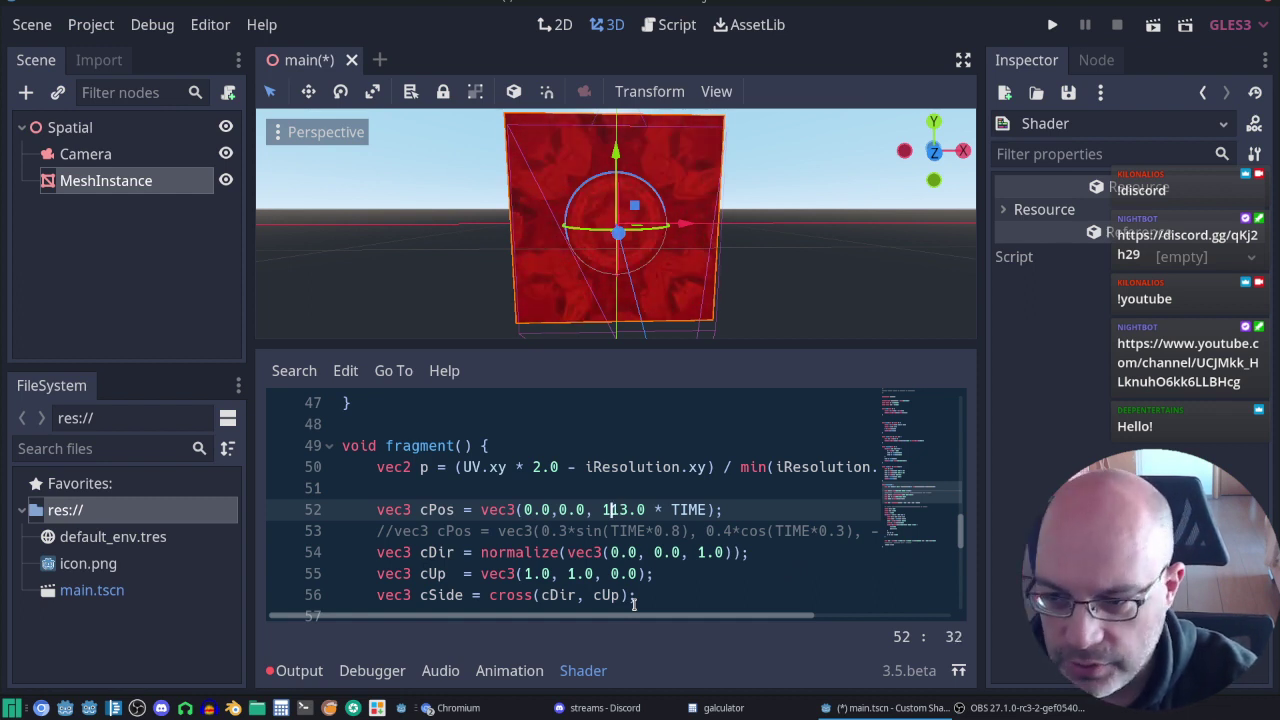
Step: Change the cPos camera speed from 13.0 to 3.0, briefly trying 1.0
{"action": "key", "text": "Left"}
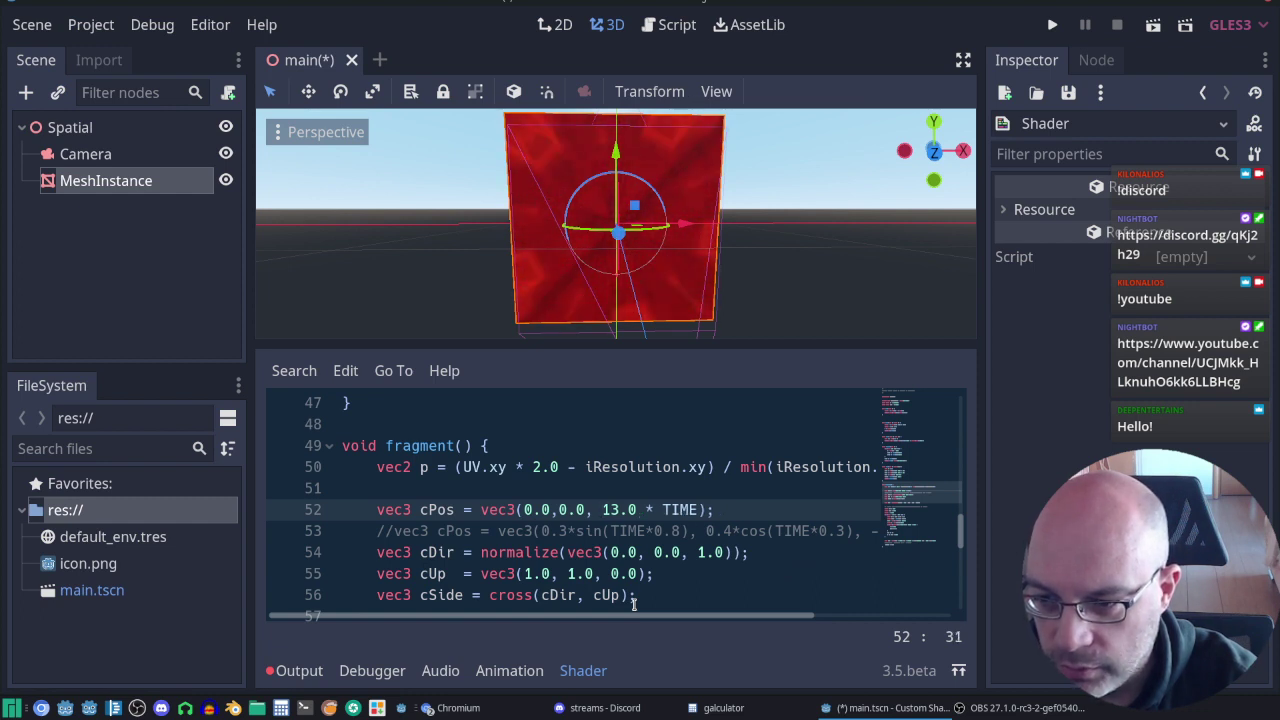
{"action": "key", "text": "Delete"}
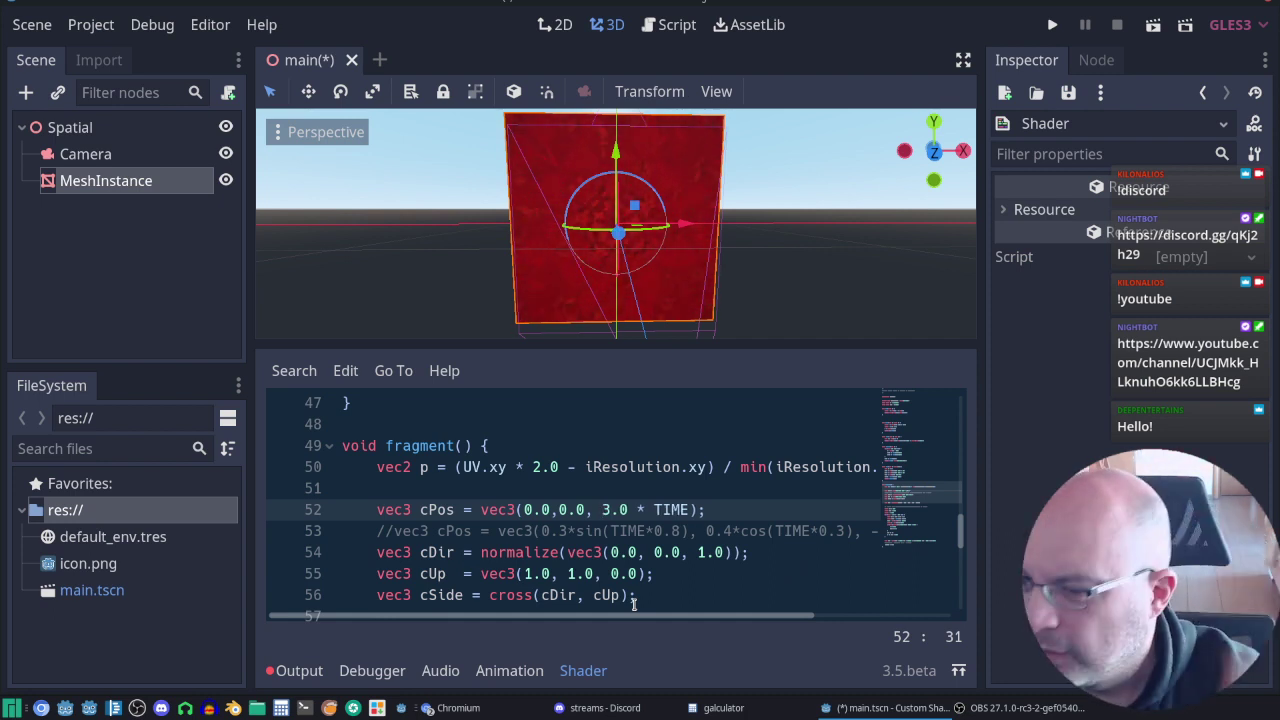
{"action": "key", "text": "Delete"}
{"action": "type", "text": "1"}
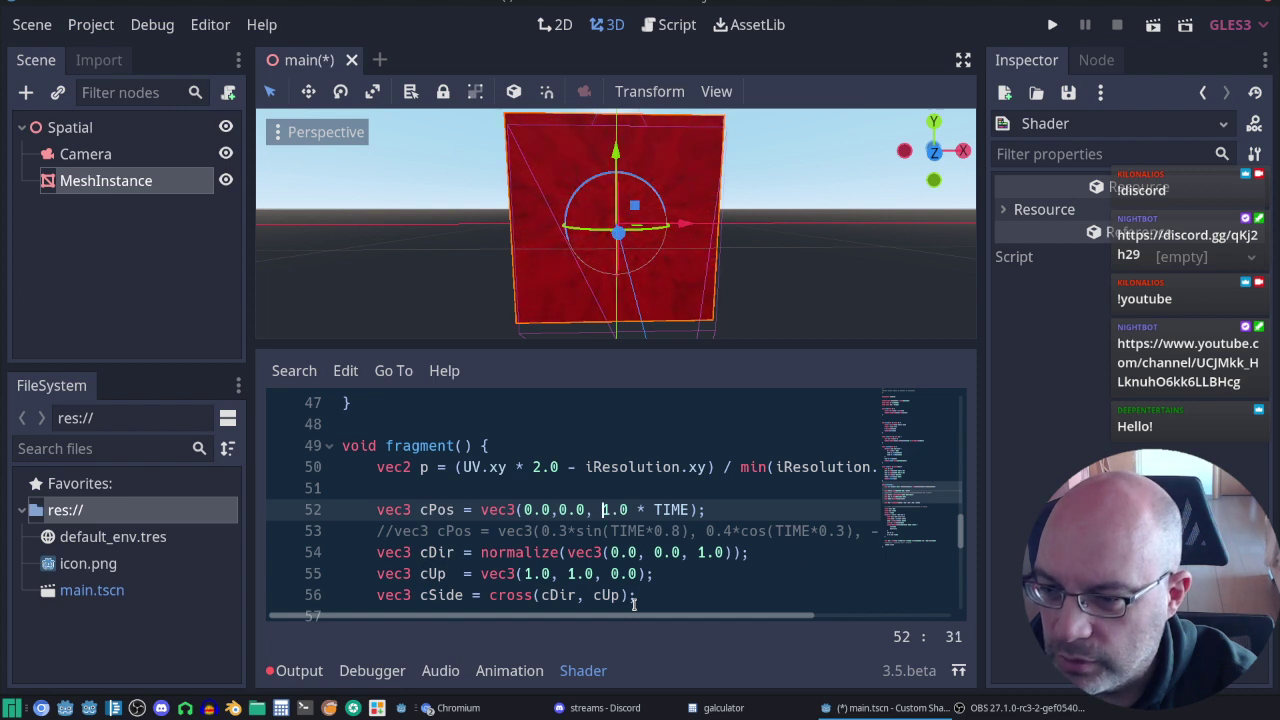
{"action": "key", "text": "Delete"}
{"action": "type", "text": "3"}
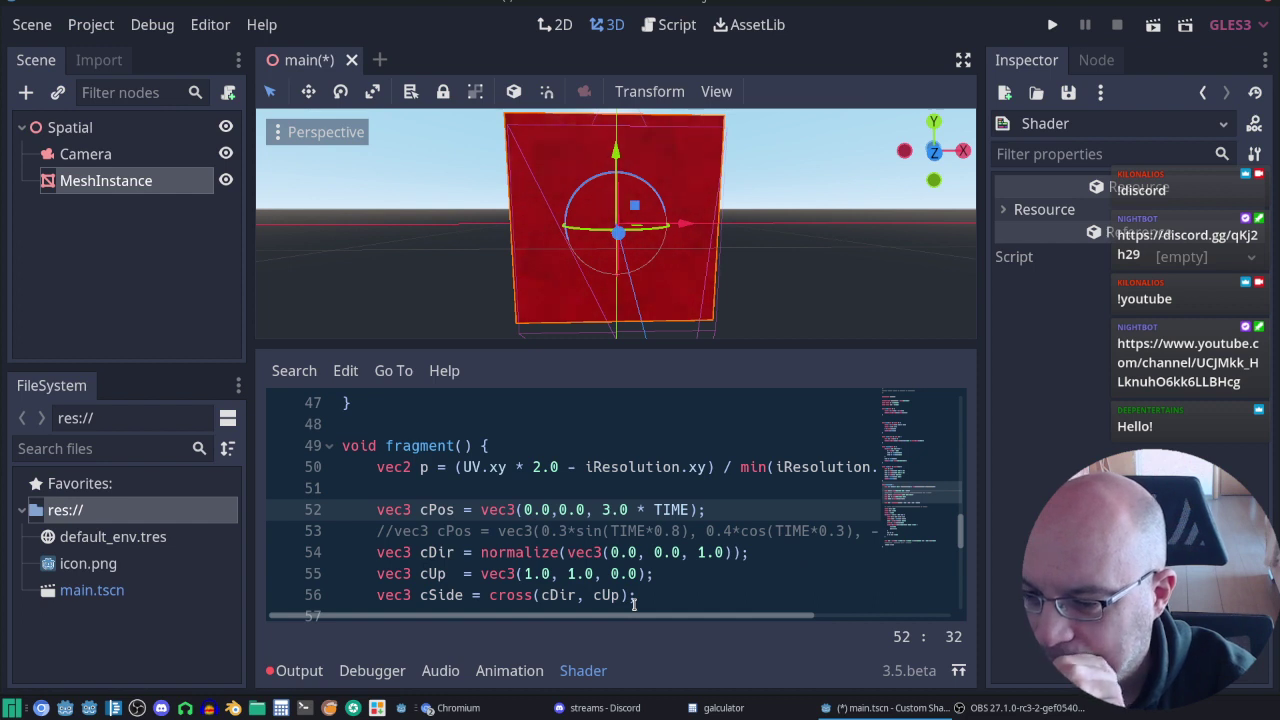
Step: Move the 3.0 * TIME term out of cPos's Z slot into the X slot
{"action": "key", "text": "Right"}
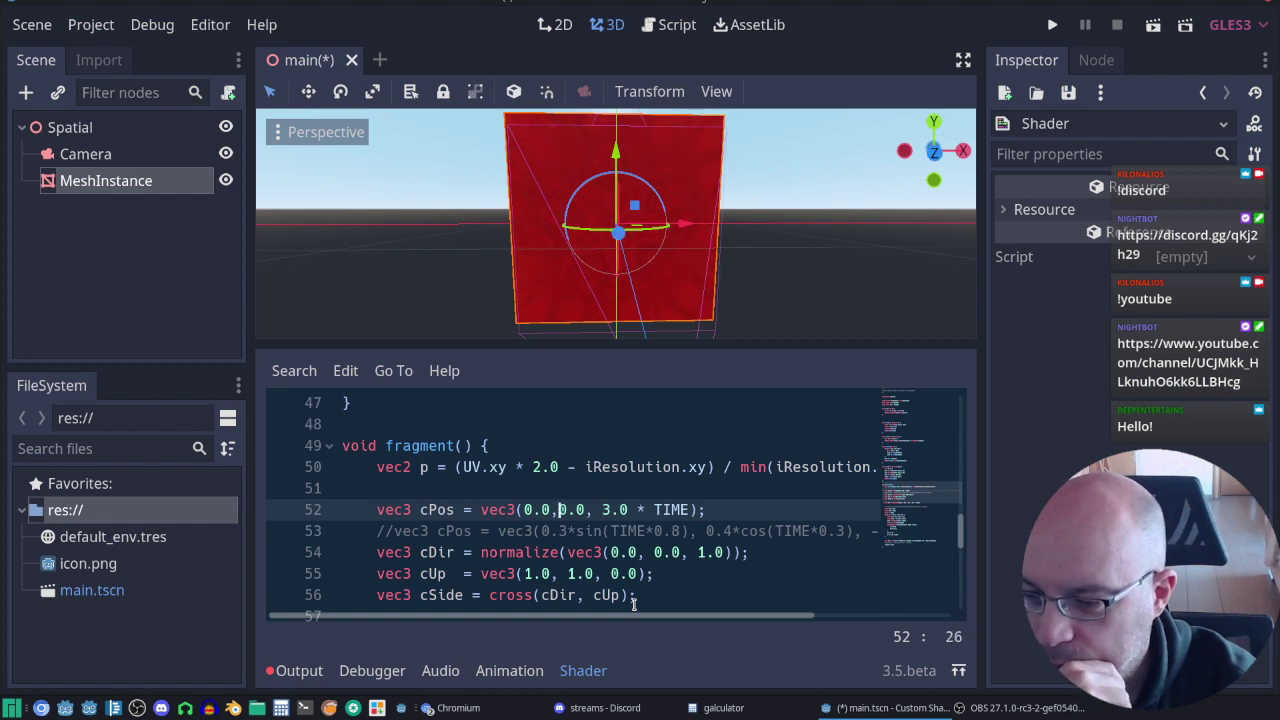
{"action": "key", "text": "Right"}
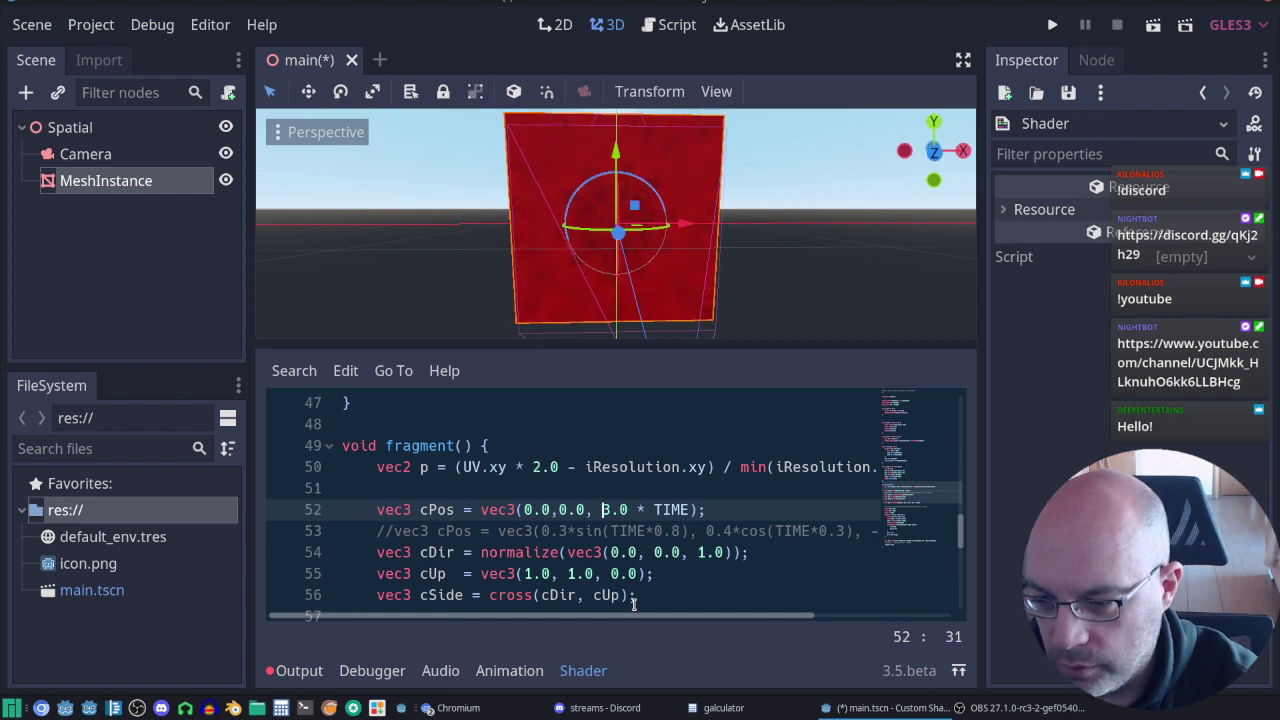
{"action": "key", "text": "Right"}
{"action": "key", "text": "Right"}
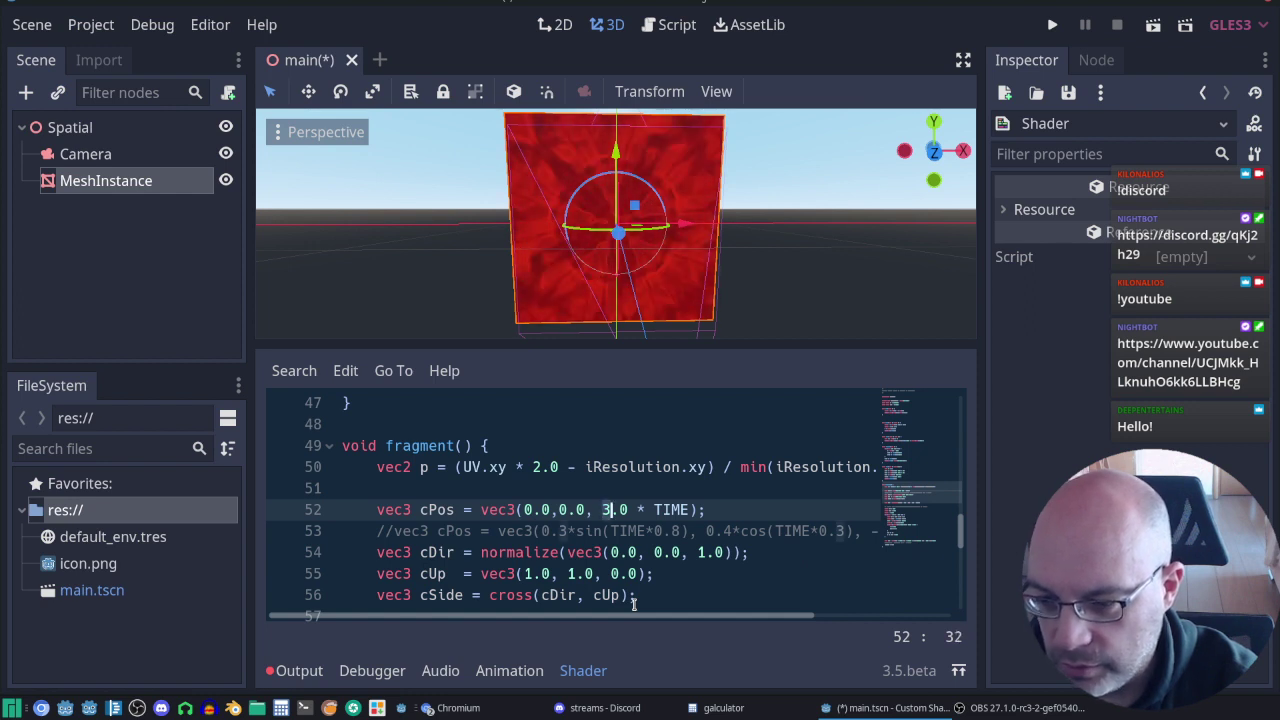
{"action": "key", "text": "shift+Right"}
{"action": "key", "text": "shift+Right"}
{"action": "key", "text": "ctrl+c"}
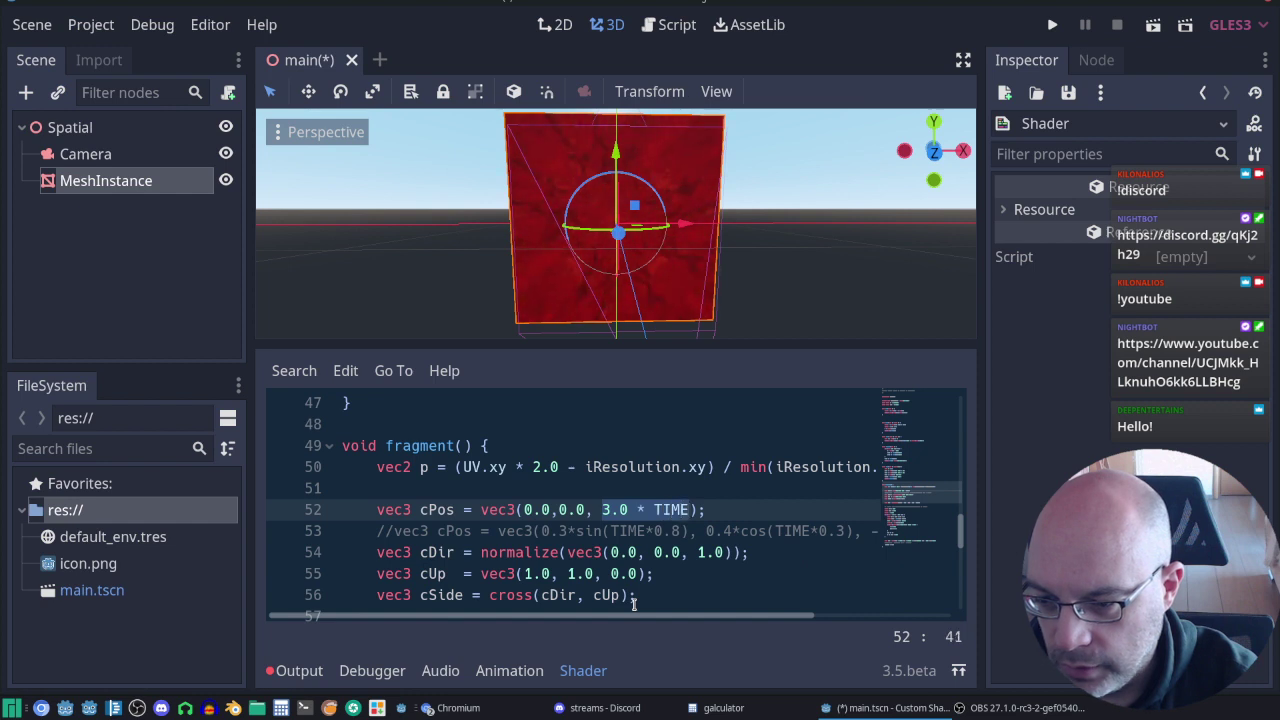
{"action": "key", "text": "BackSpace"}
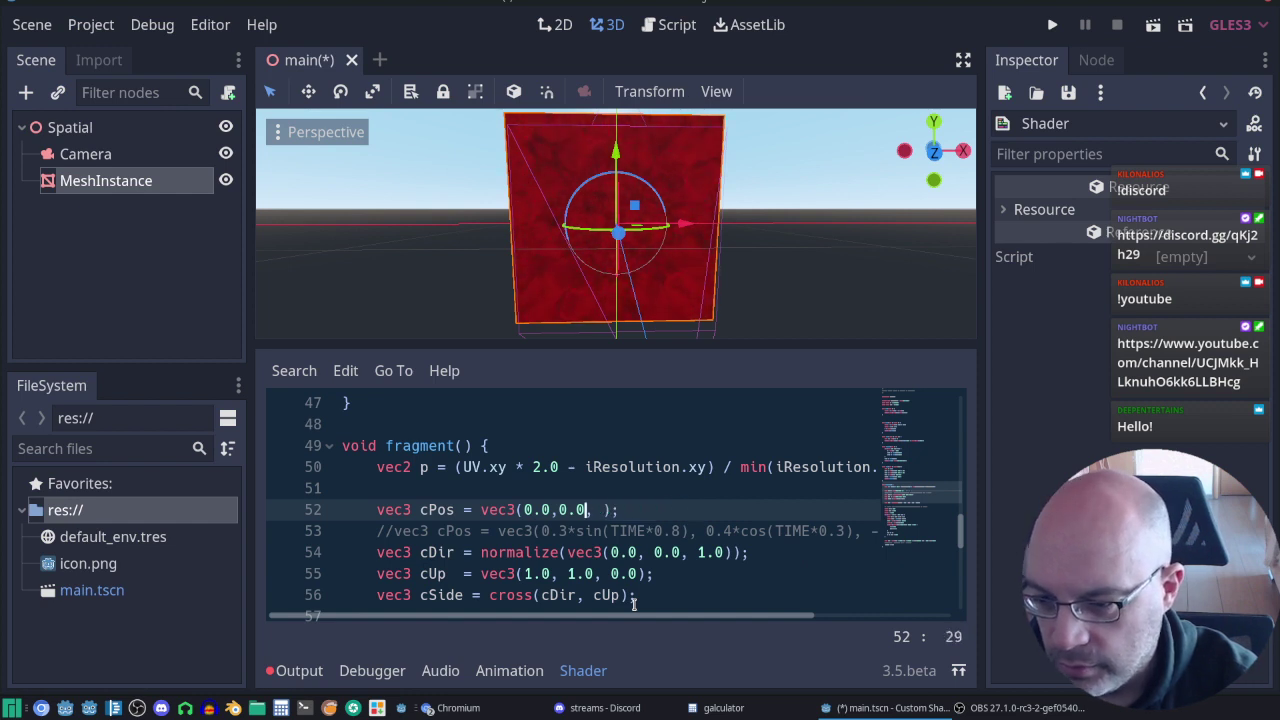
{"action": "key", "text": "Delete"}
{"action": "key", "text": "Left"}
{"action": "key", "text": "Left"}
{"action": "key", "text": "Left"}
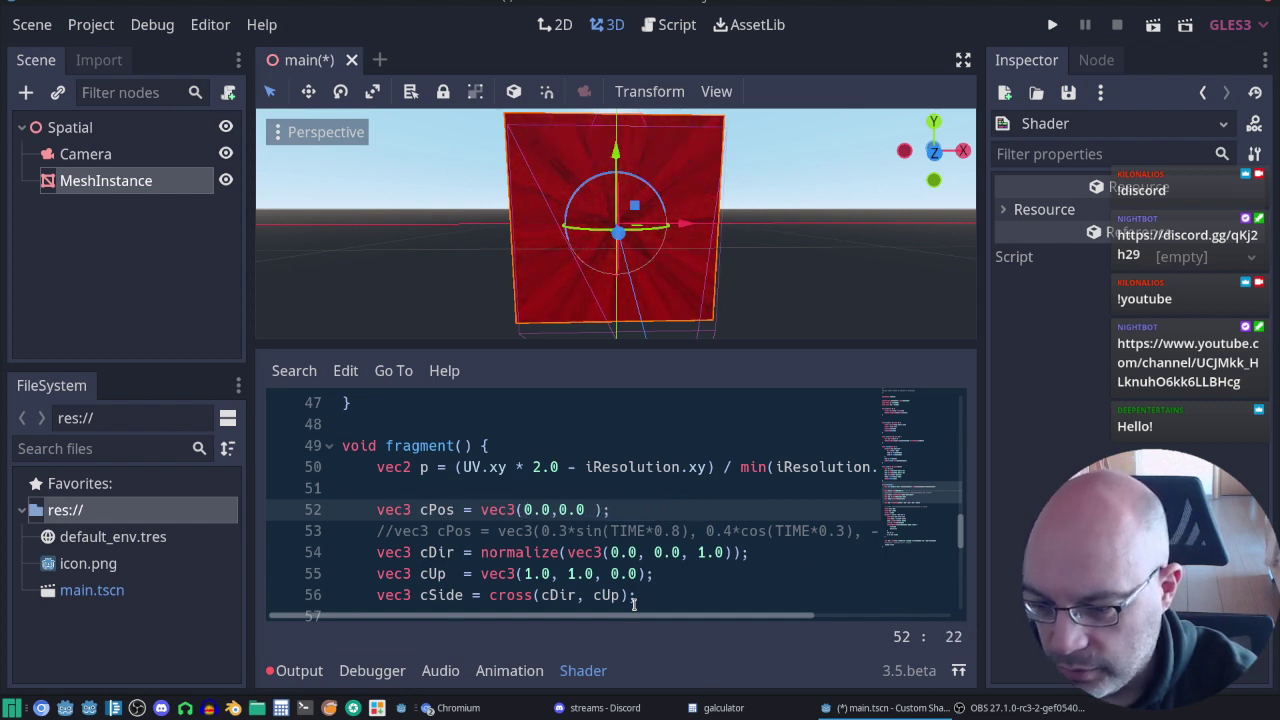
{"action": "key", "text": "ctrl+v"}
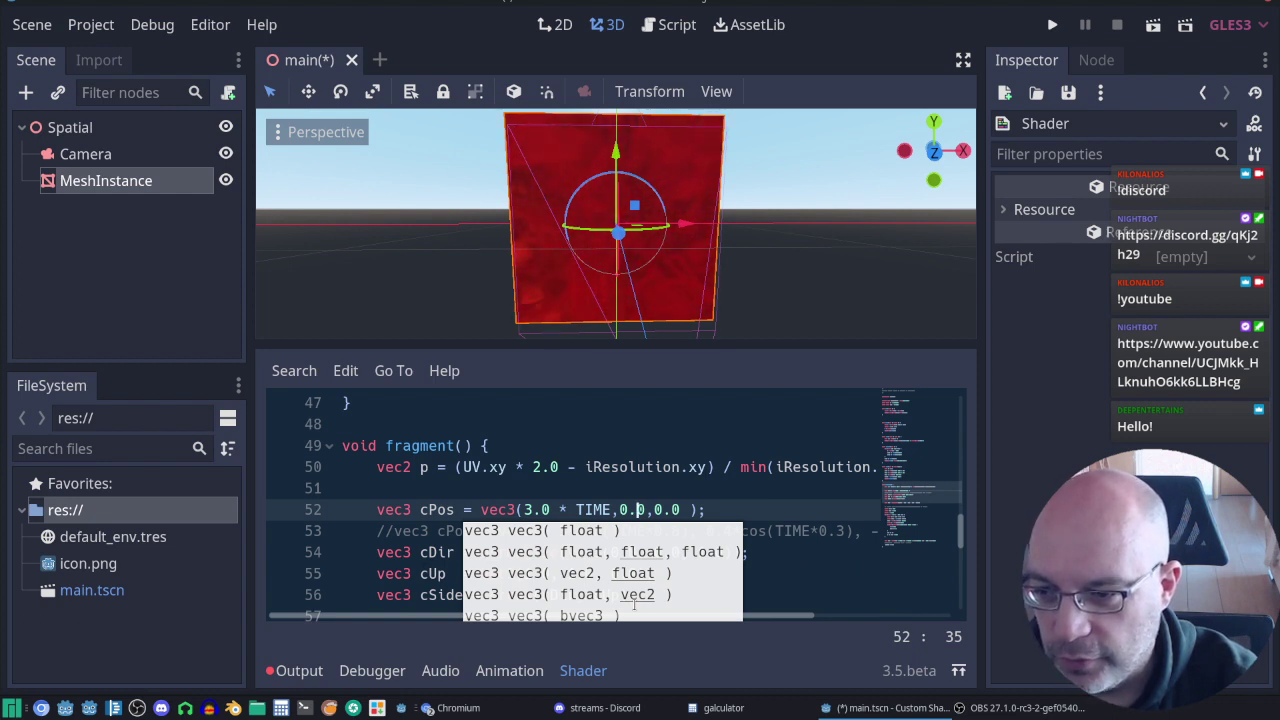
{"action": "key", "text": "Up"}
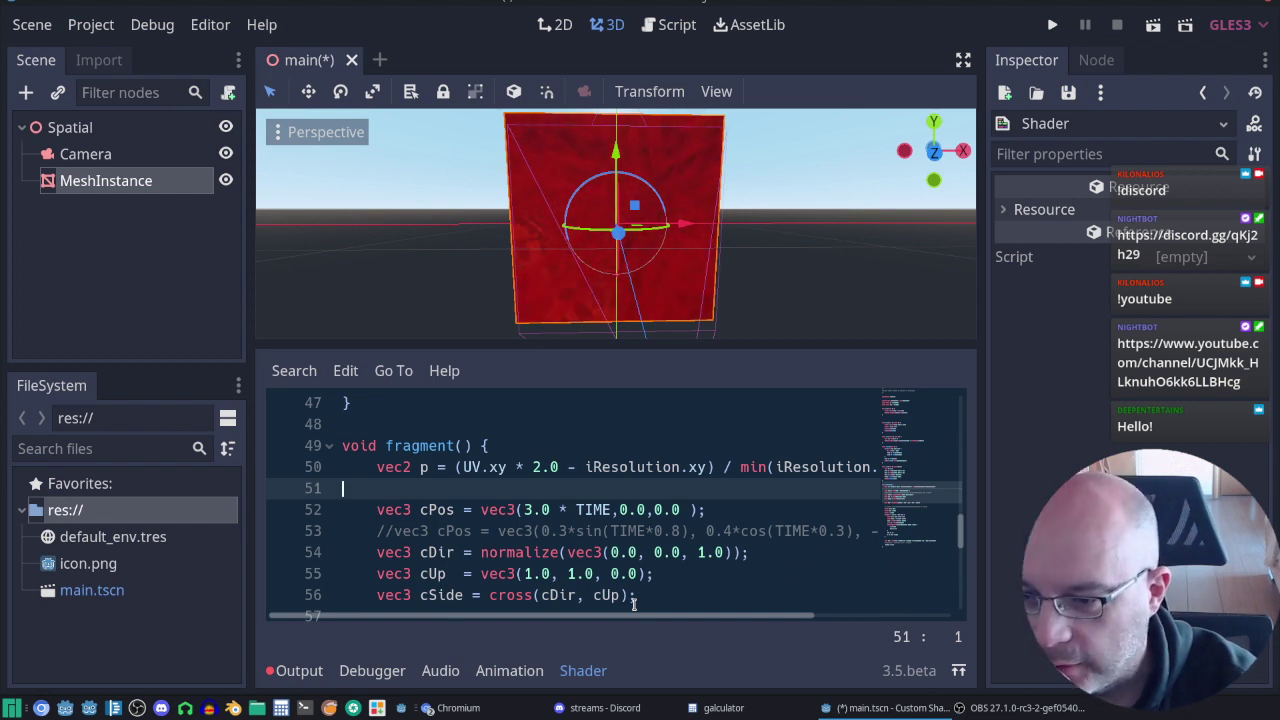
Step: Cut 3.0 * TIME from the X slot, replace it with 0.0, and paste it as the Y term
{"action": "key", "text": "Left"}
{"action": "key", "text": "Right"}
{"action": "key", "text": "Down"}
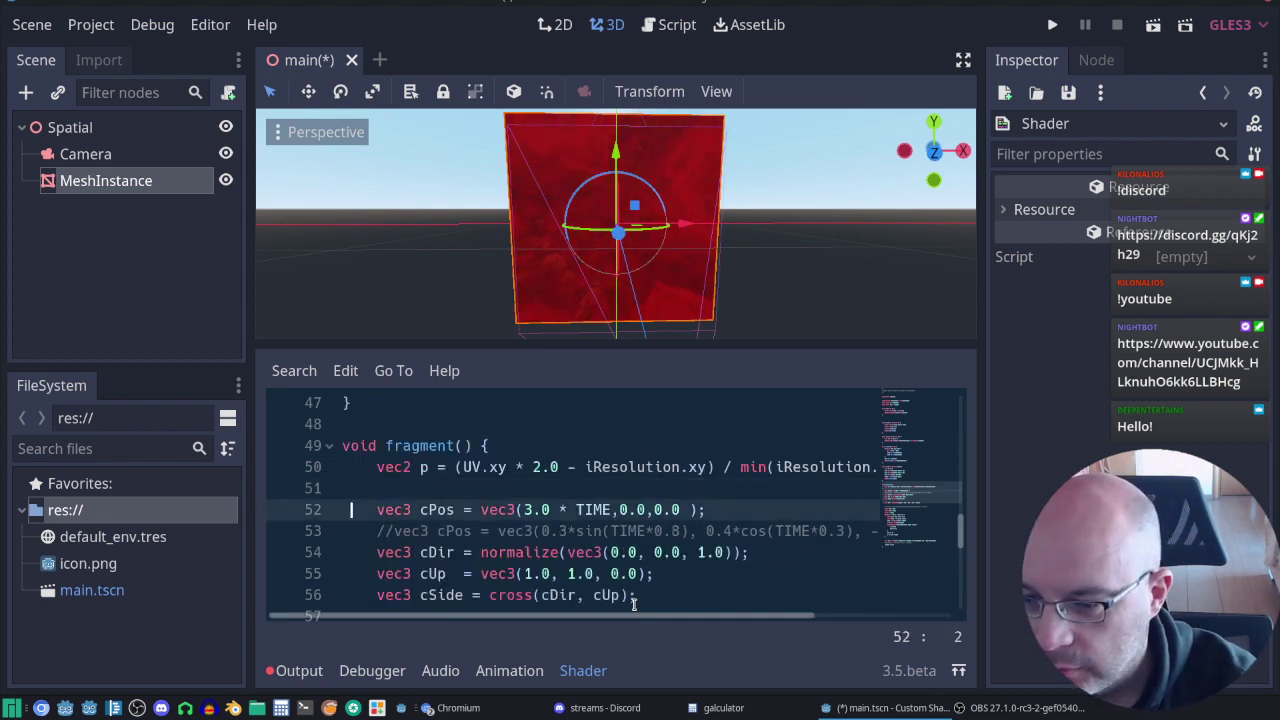
{"action": "key", "text": "Right"}
{"action": "key", "text": "ctrl+Right"}
{"action": "key", "text": "ctrl+Right"}
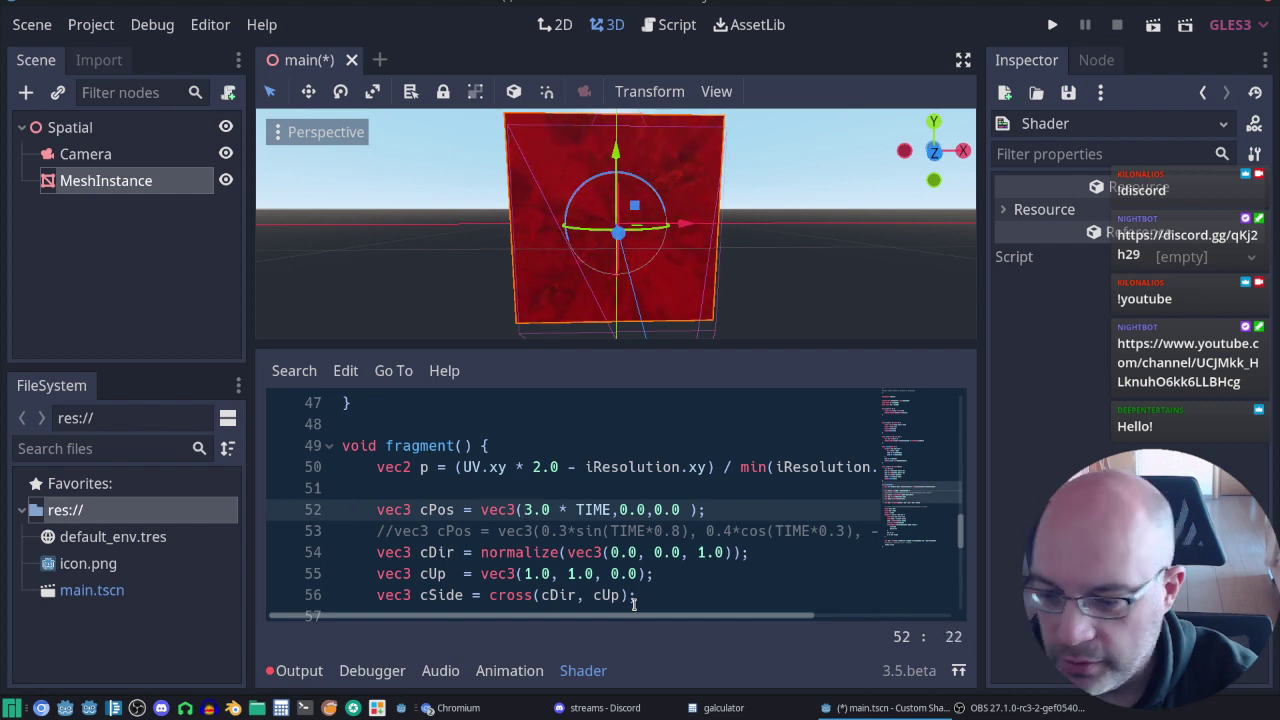
{"action": "key", "text": "shift+Right"}
{"action": "key", "text": "shift+Right"}
{"action": "key", "text": "shift+Right"}
{"action": "key", "text": "shift+Right"}
{"action": "key", "text": "shift+Right"}
{"action": "key", "text": "shift+Right"}
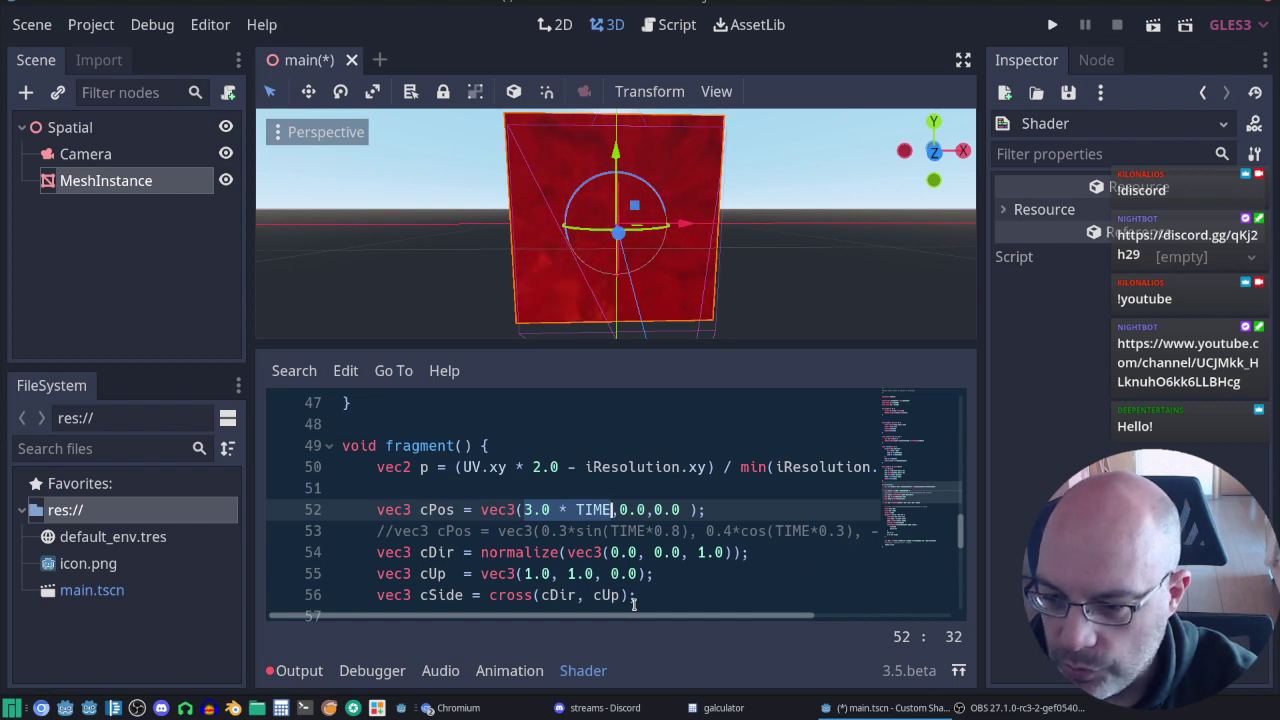
{"action": "key", "text": "ctrl+x"}
{"action": "type", "text": "0.0"}
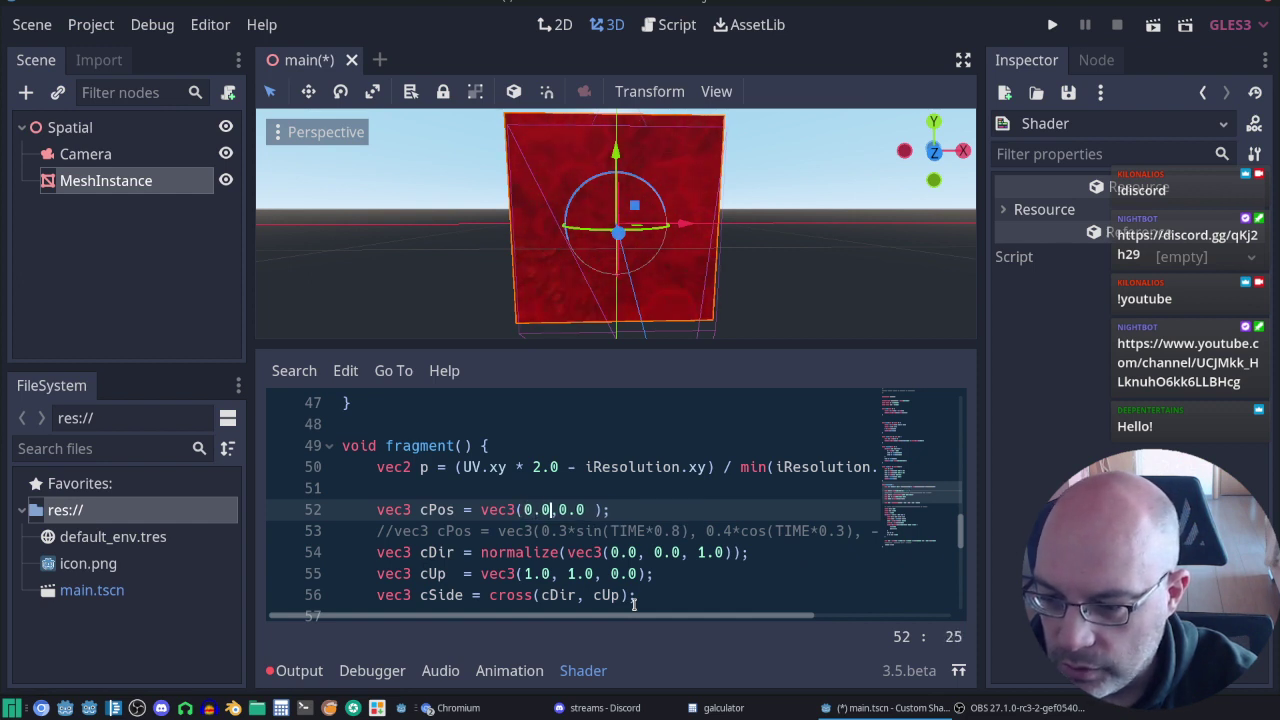
{"action": "key", "text": "ctrl+v"}
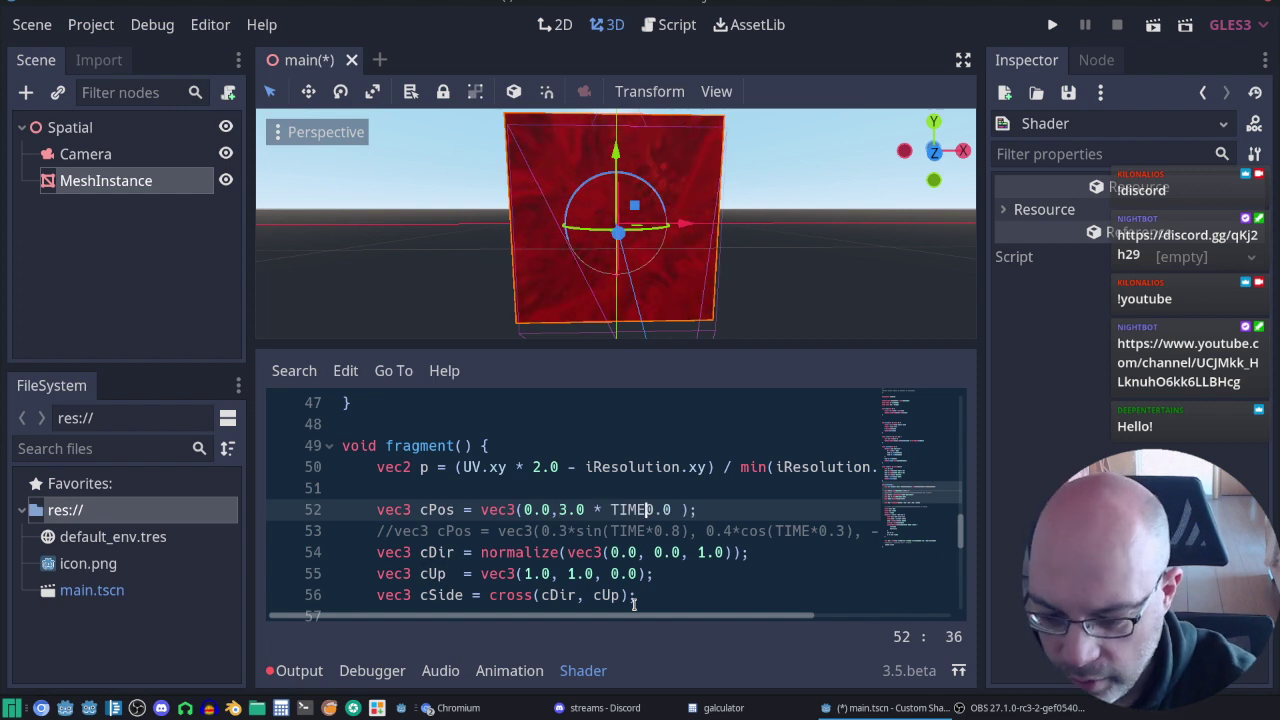
Step: Add the comma after the Y term so cPos reads vec3(0.0, 3.0 * TIME, 0.0)
{"action": "type", "text": ","}
{"action": "key", "text": "Right"}
{"action": "key", "text": "Right"}
{"action": "key", "text": "Right"}
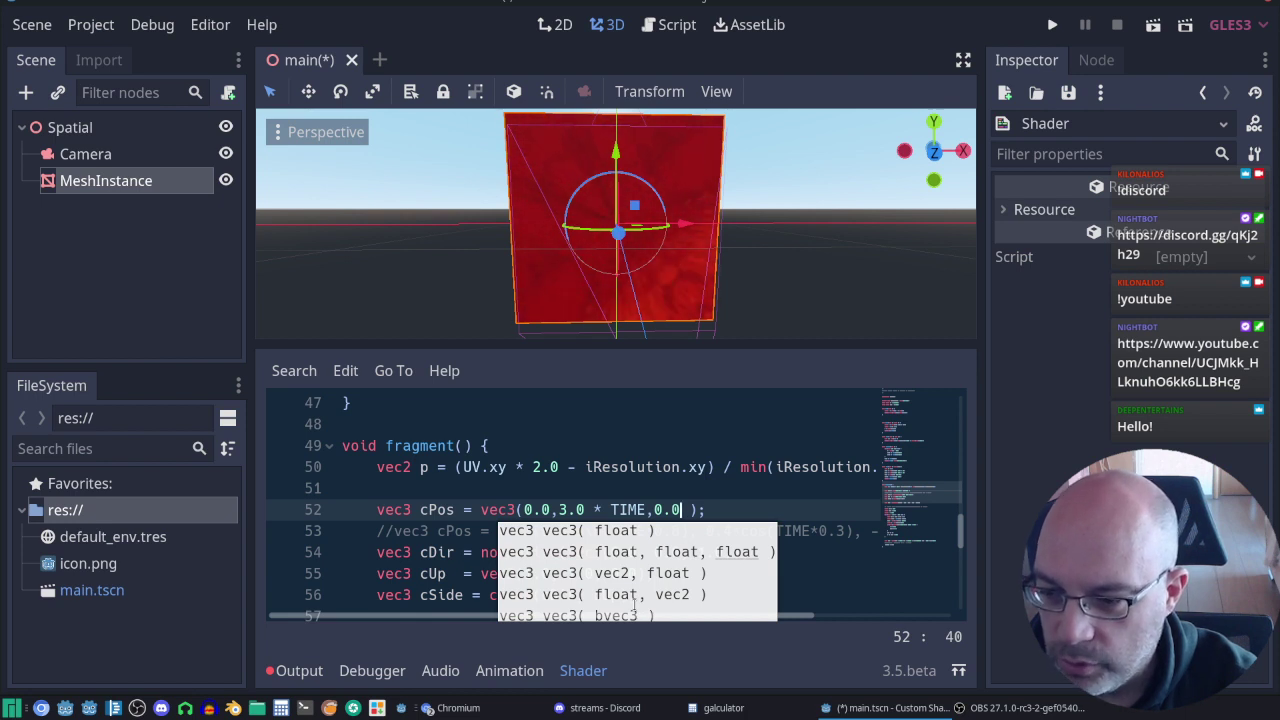
{"action": "key", "text": "Right"}
{"action": "key", "text": "Right"}
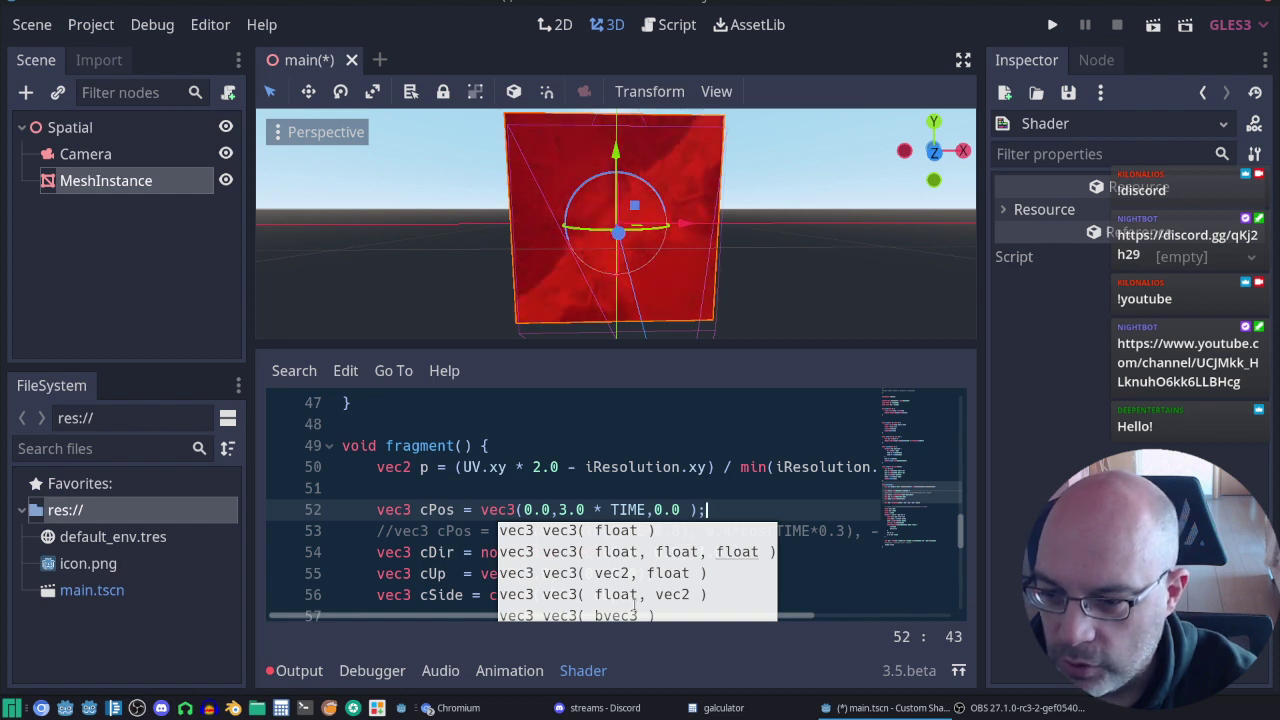
{"action": "key", "text": "Left"}
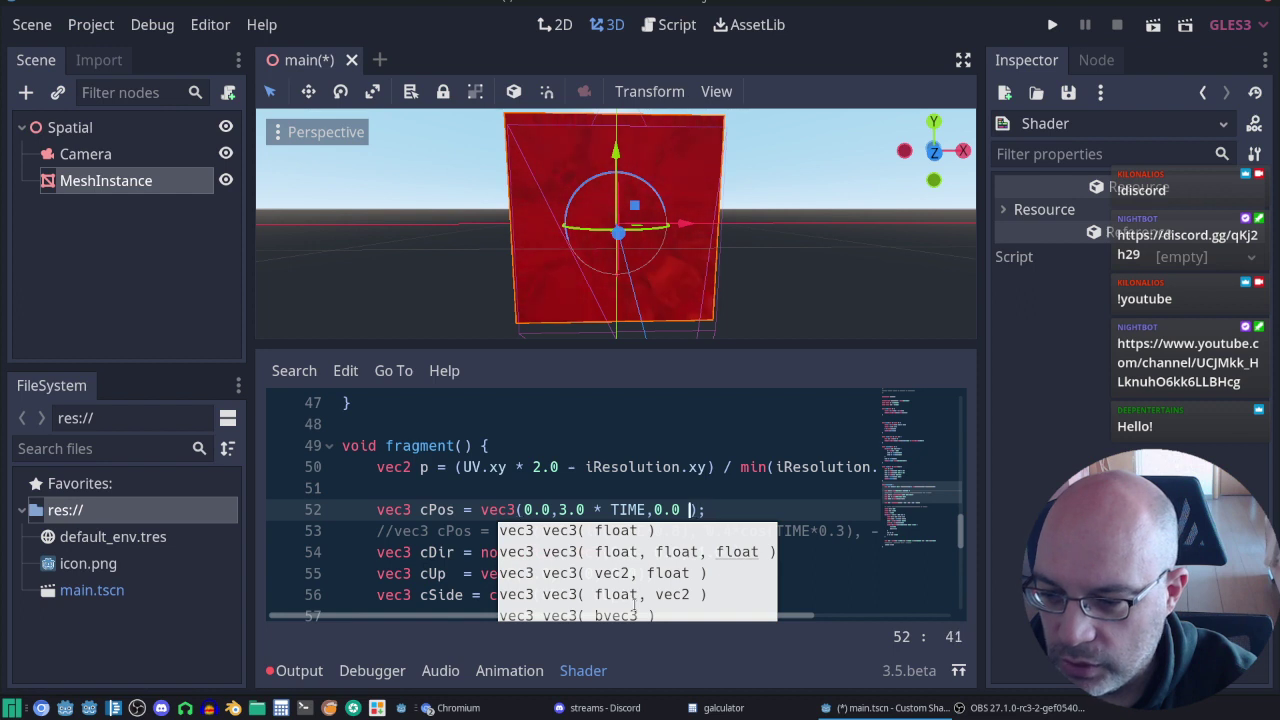
{"action": "key", "text": "Left"}
{"action": "key", "text": "Left"}
{"action": "key", "text": "Left"}
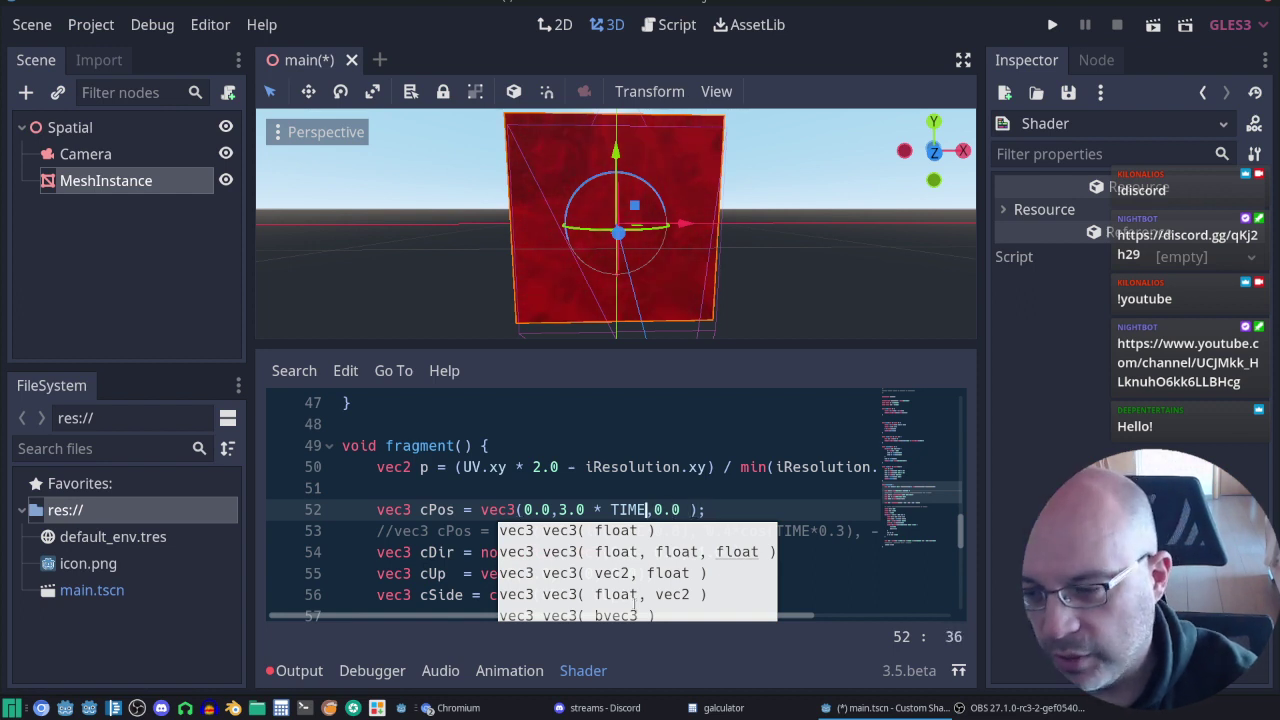
{"action": "key", "text": "Left"}
{"action": "key", "text": "Left"}
{"action": "key", "text": "Left"}
{"action": "key", "text": "Left"}
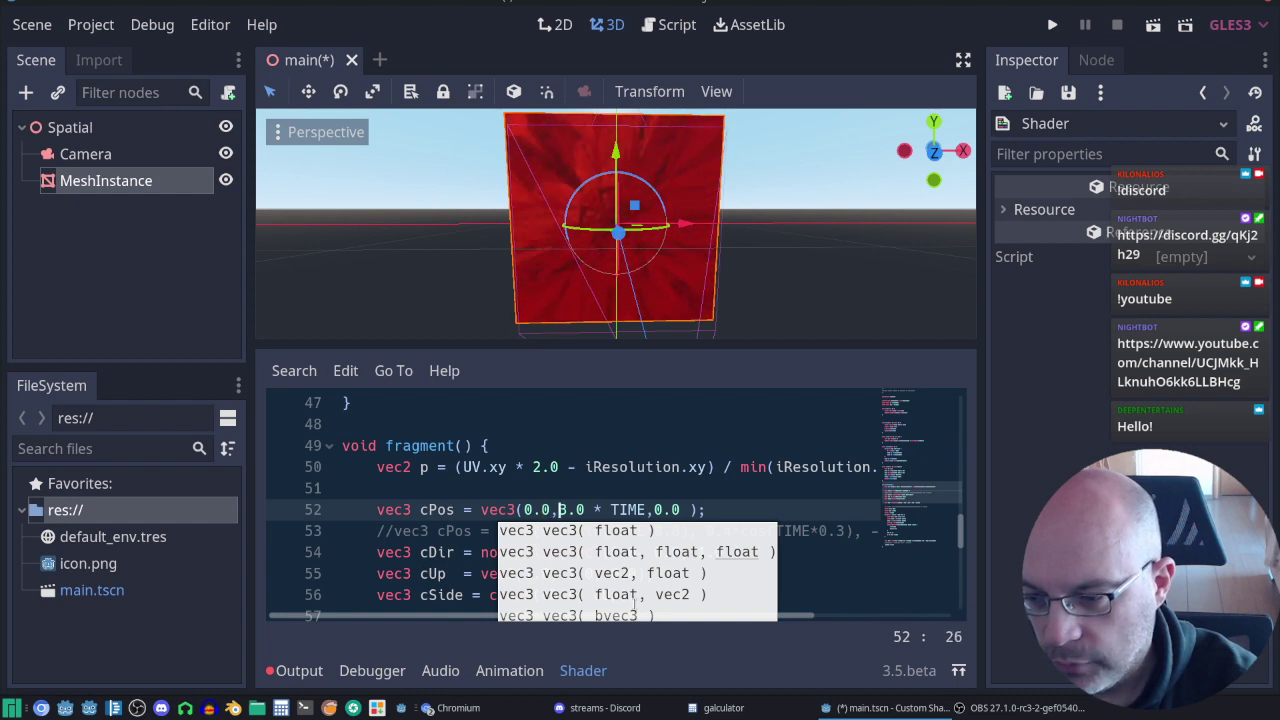
{"action": "key", "text": "Right"}
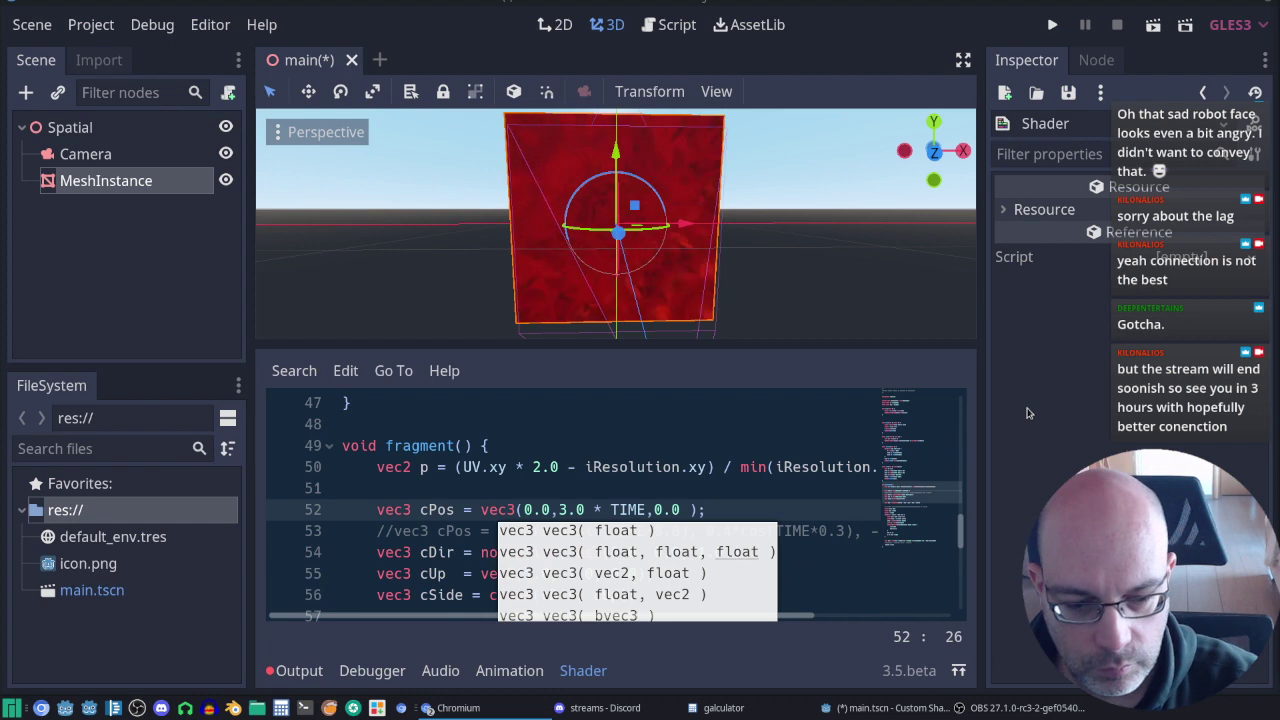
{"action": "left_click", "coordinate": [826, 283]}
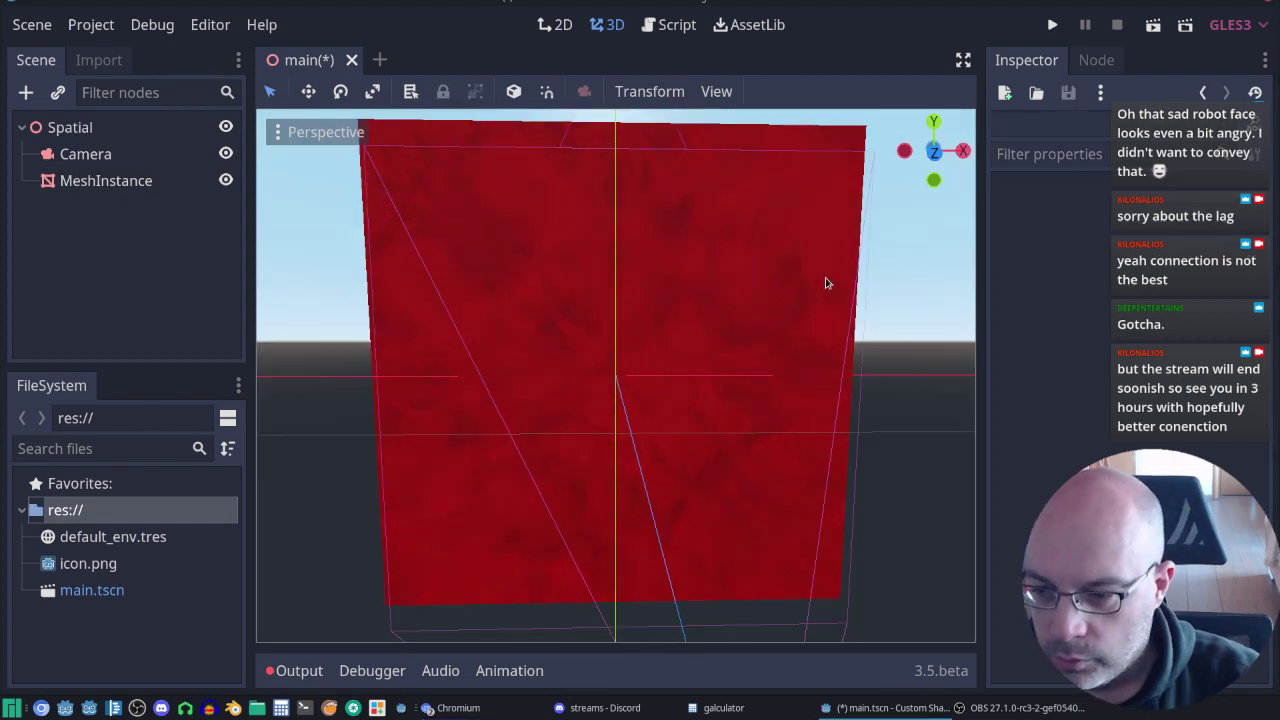
{"action": "scroll", "coordinate": [790, 386], "scroll_direction": "down", "scroll_amount": 2}
{"action": "scroll", "coordinate": [760, 420], "scroll_direction": "up", "scroll_amount": 1}
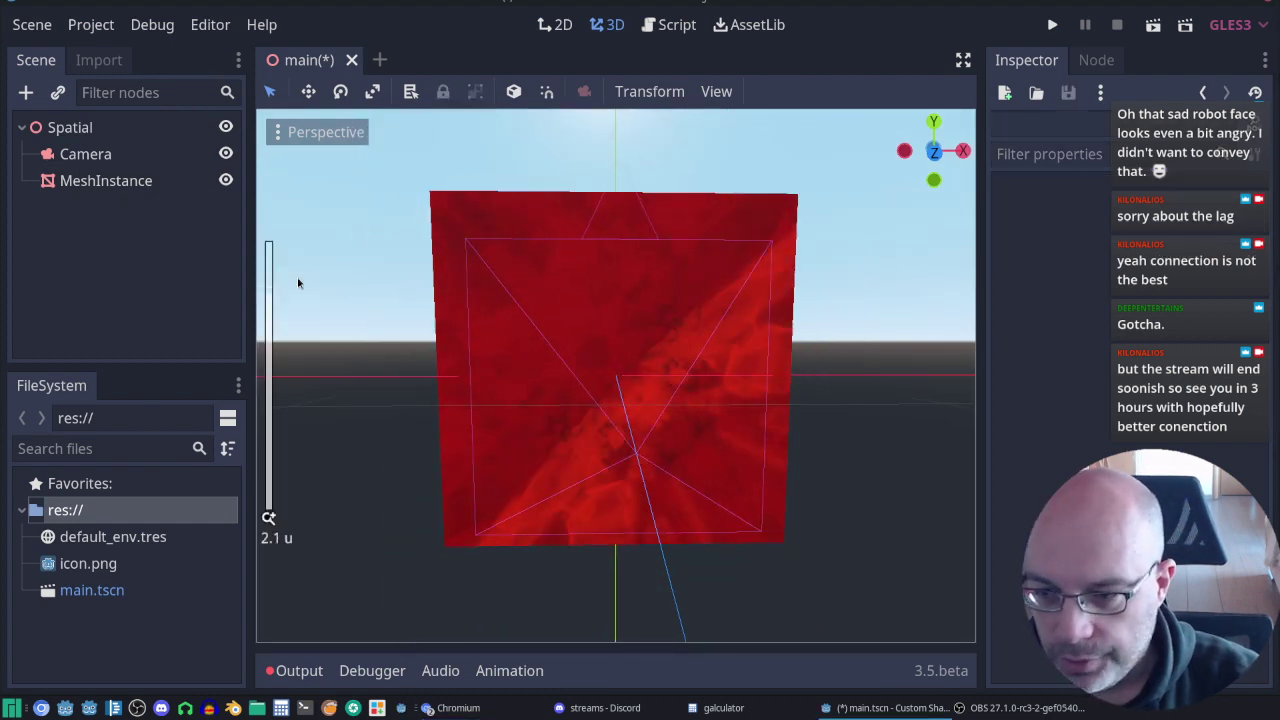
{"action": "left_click", "coordinate": [148, 183]}
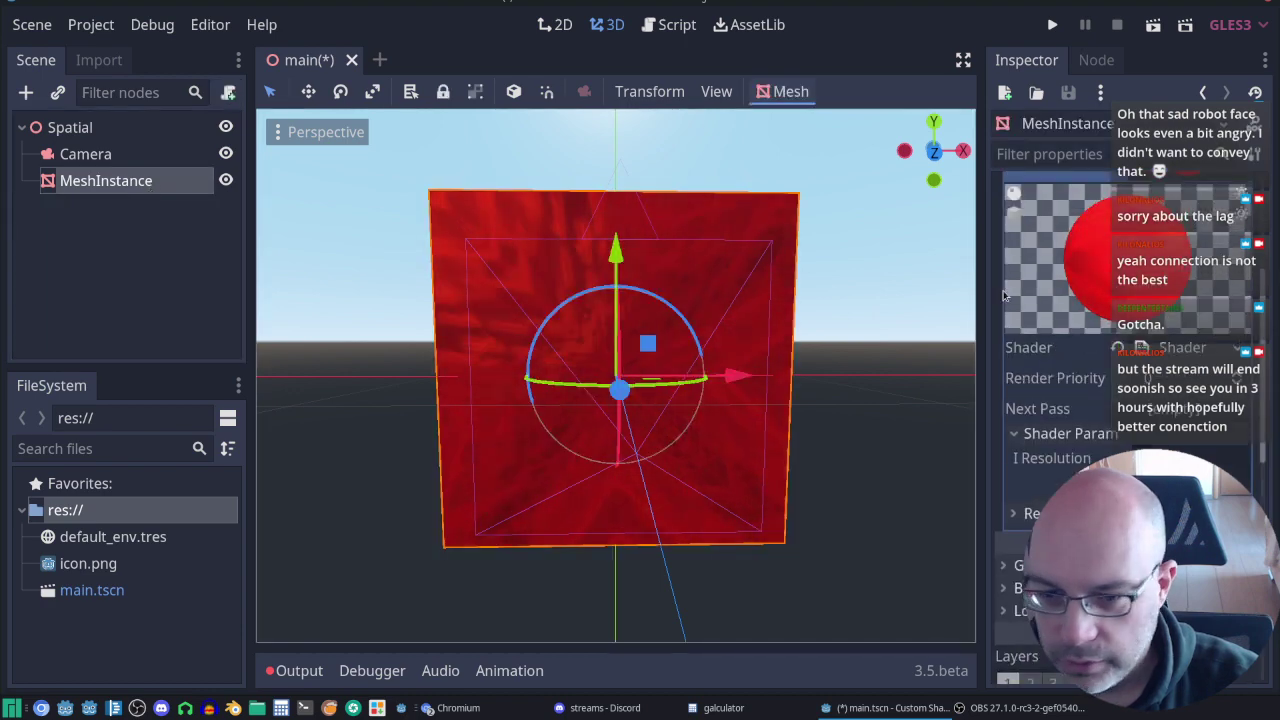
{"action": "left_click", "coordinate": [1180, 310]}
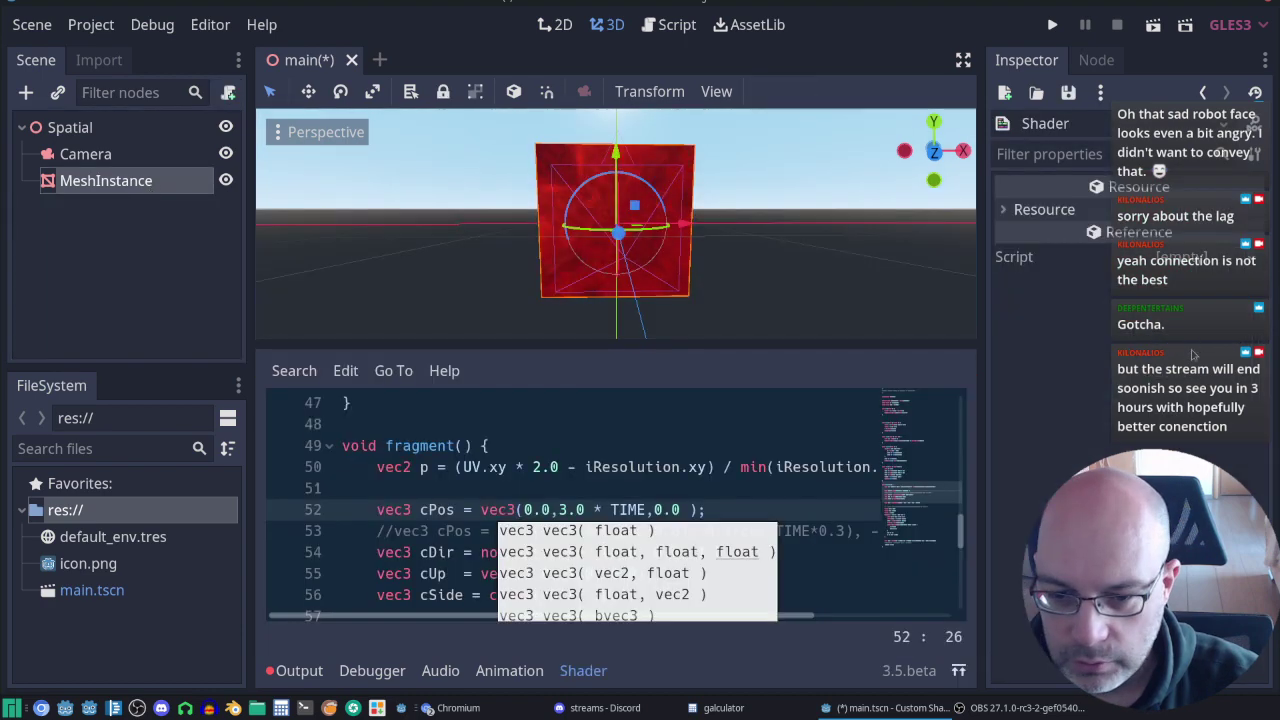
{"action": "left_click", "coordinate": [766, 490]}
{"action": "left_click", "coordinate": [764, 500]}
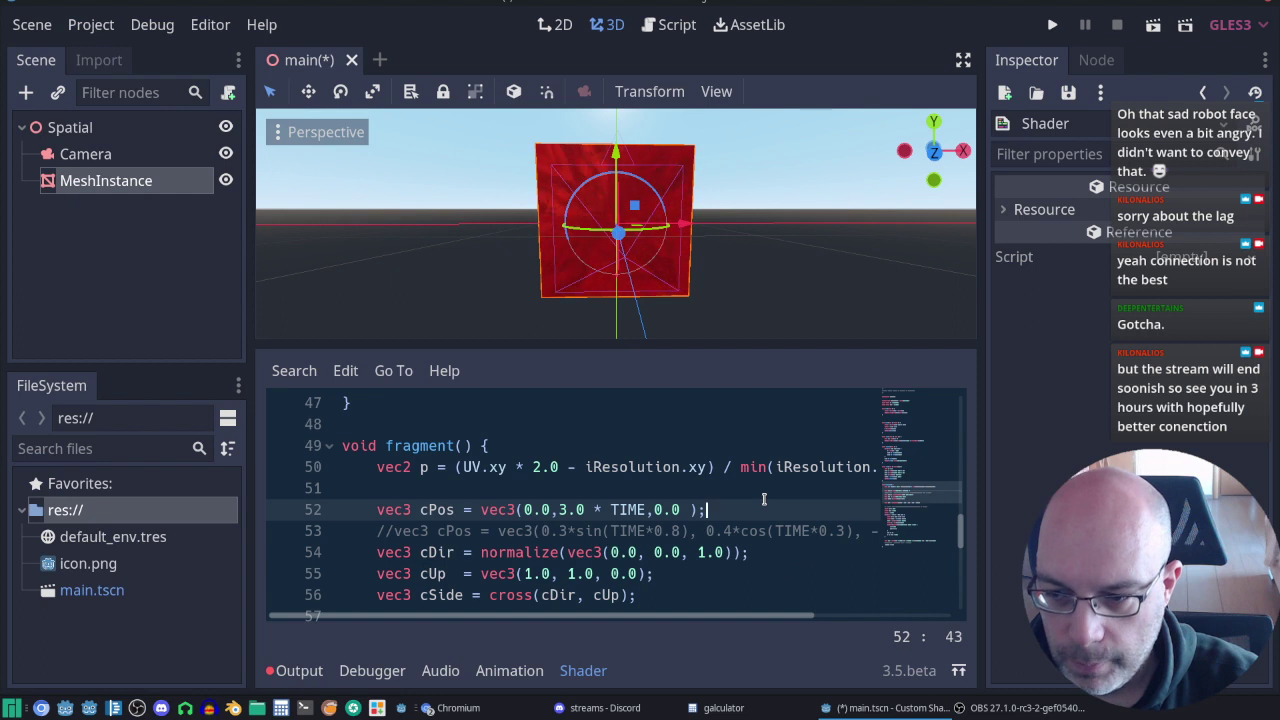
{"action": "scroll", "coordinate": [760, 497], "scroll_direction": "down", "scroll_amount": 1}
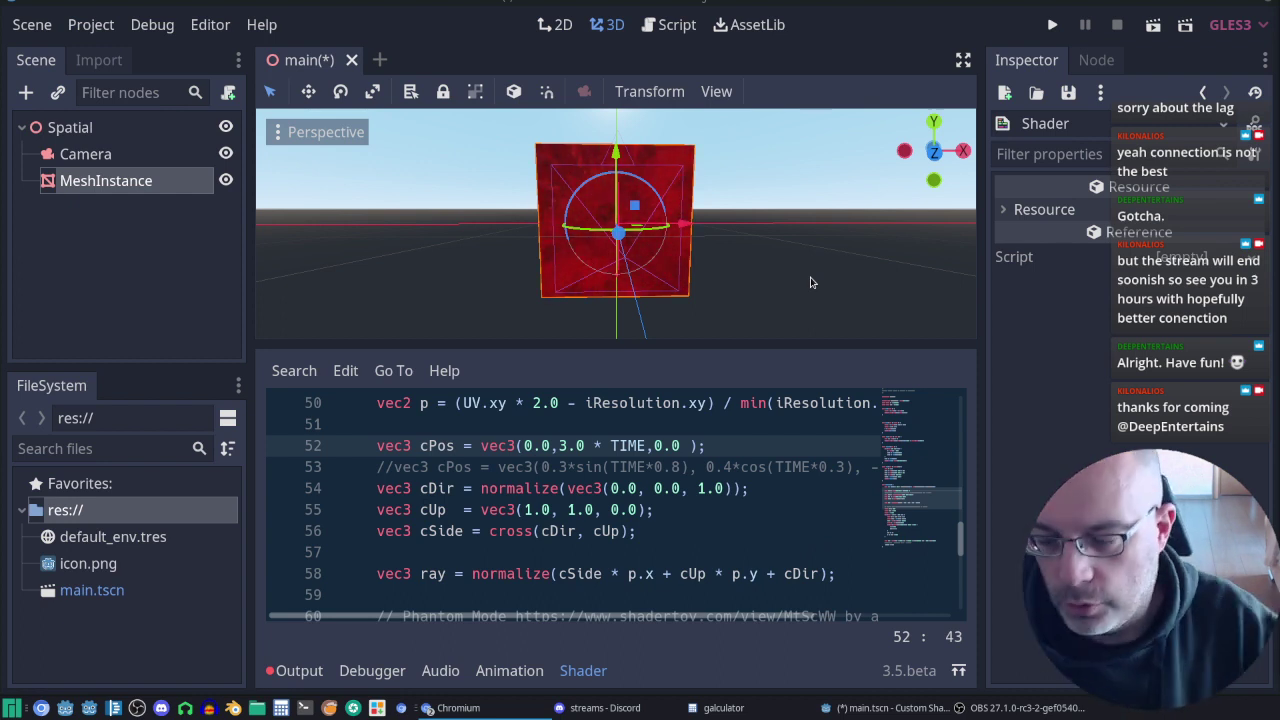
{"action": "scroll", "coordinate": [730, 444], "scroll_direction": "down", "scroll_amount": 3}
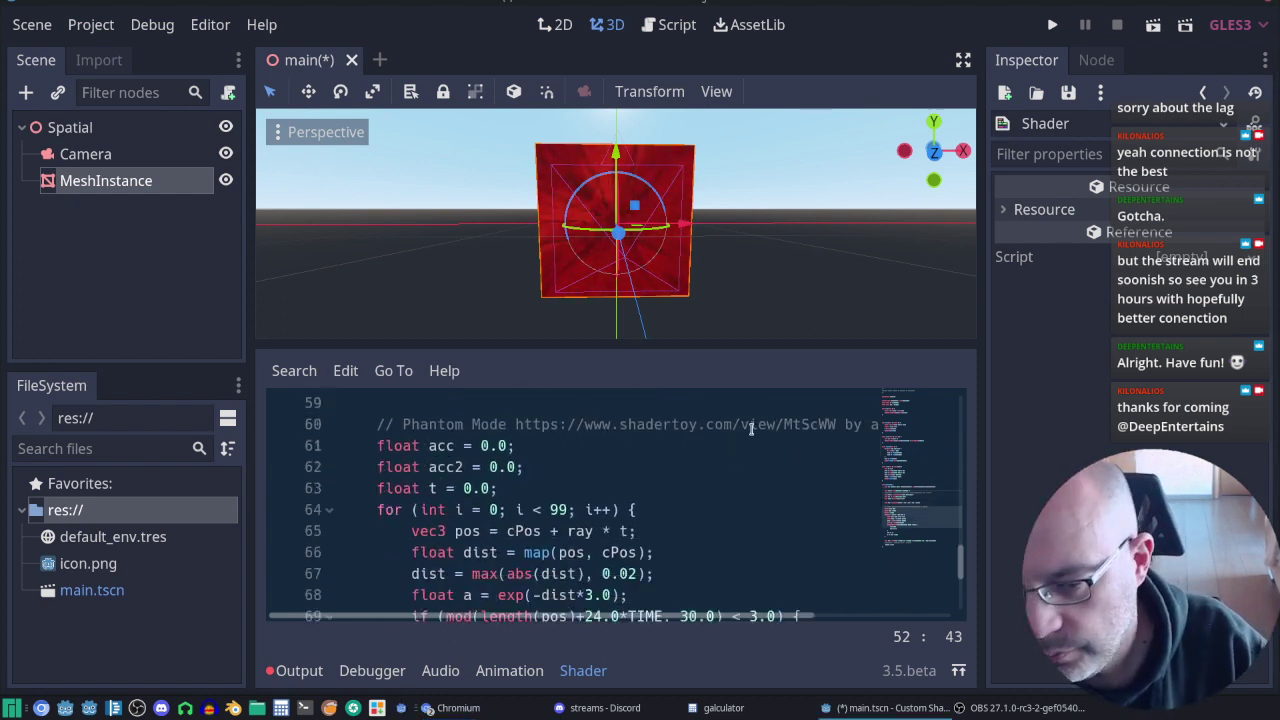
{"action": "scroll", "coordinate": [829, 474], "scroll_direction": "down", "scroll_amount": 1}
{"action": "scroll", "coordinate": [829, 474], "scroll_direction": "down", "scroll_amount": 1}
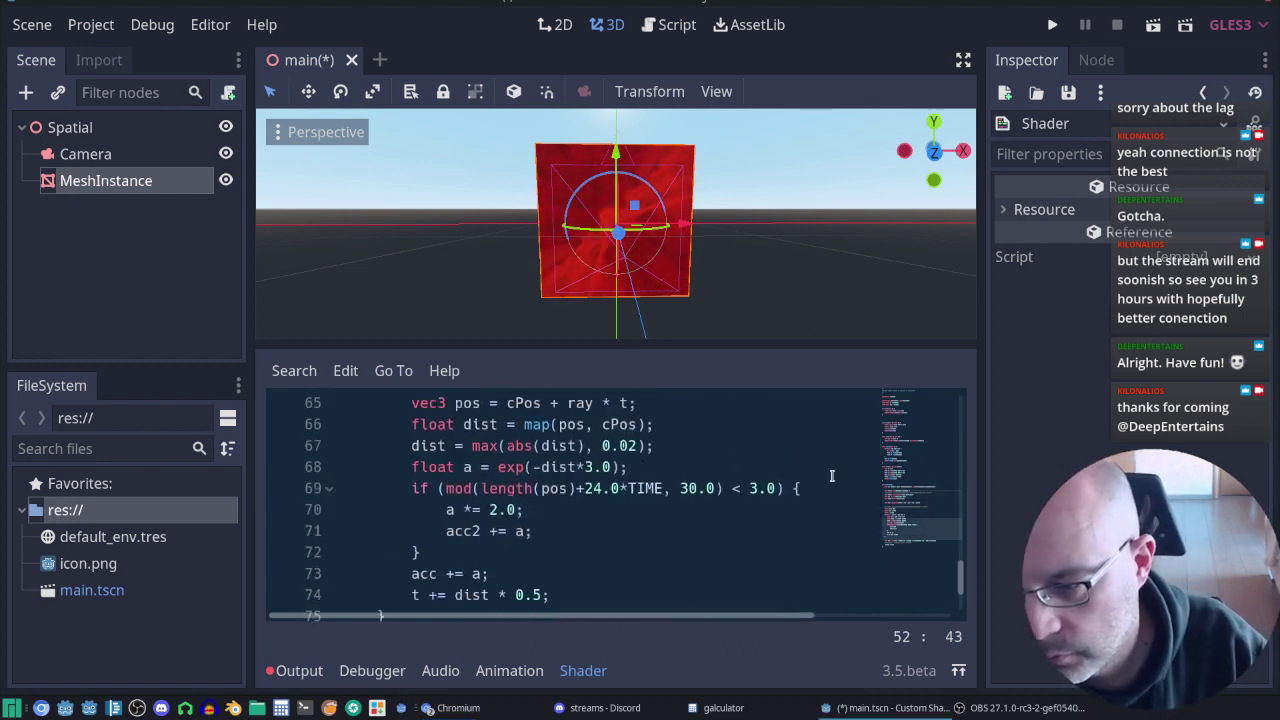
{"action": "scroll", "coordinate": [831, 476], "scroll_direction": "down", "scroll_amount": 2}
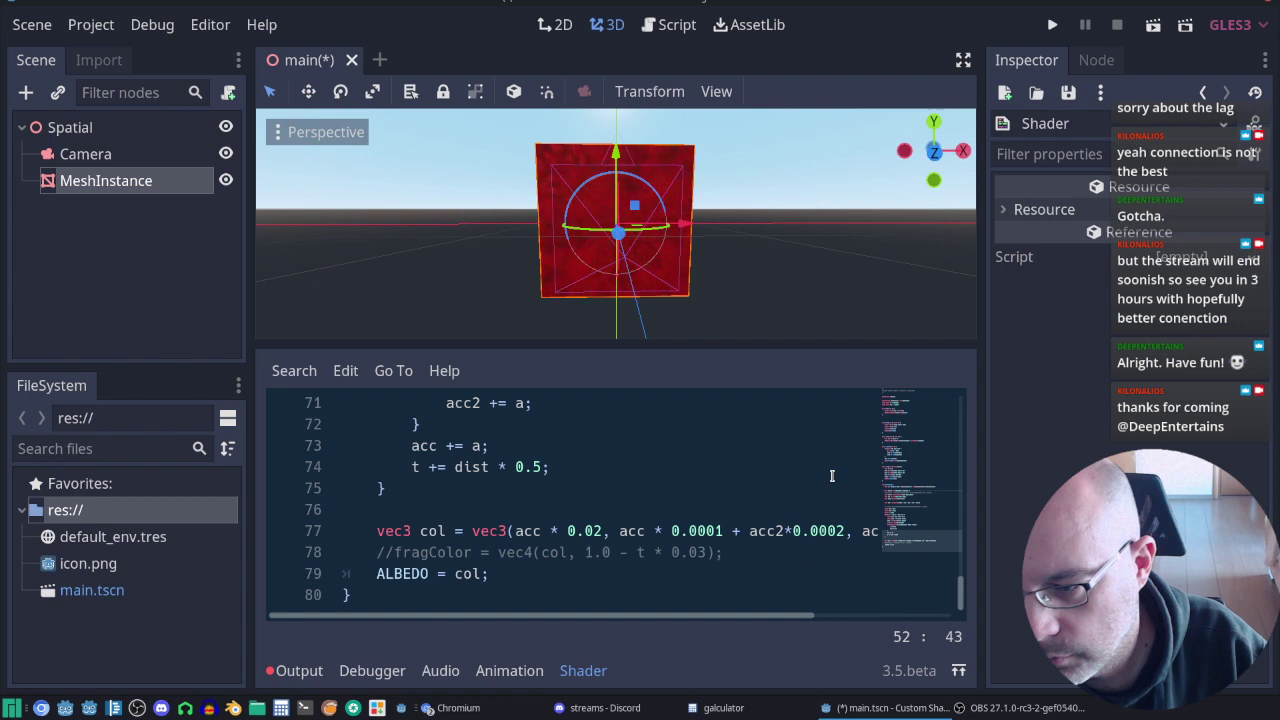
{"action": "scroll", "coordinate": [831, 476], "scroll_direction": "up", "scroll_amount": 3}
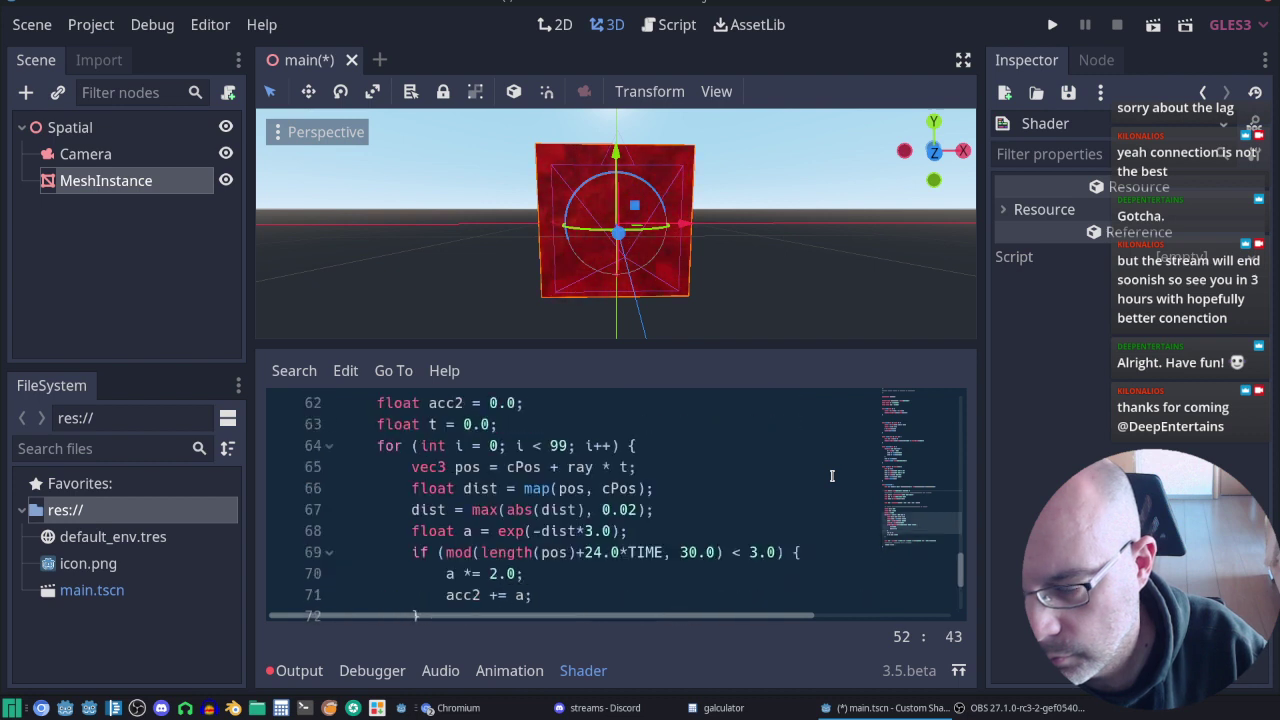
{"action": "scroll", "coordinate": [831, 476], "scroll_direction": "up", "scroll_amount": 2}
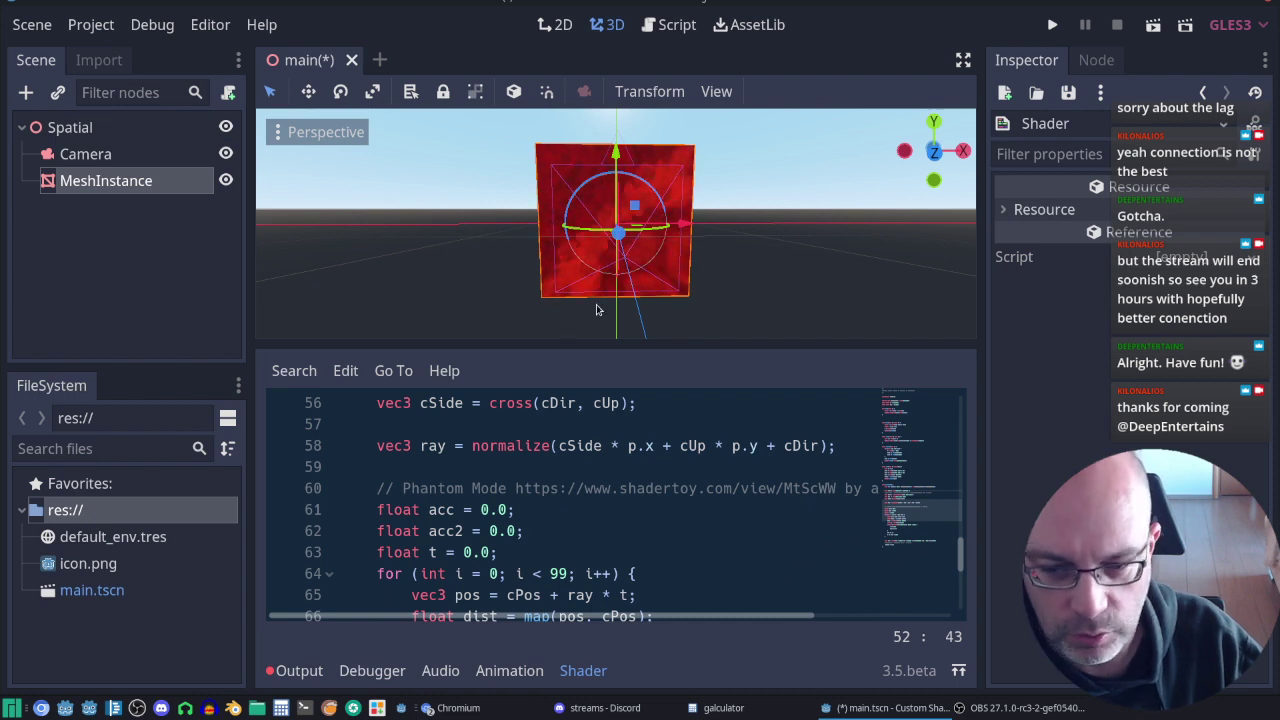
Step: Orbit to a higher angle over the shaded quad, zoom in, and scroll the code back to fragment()
{"action": "mouse_move", "coordinate": [749, 297]}
{"action": "middle_mouse_down"}
{"action": "mouse_move", "coordinate": [501, 272]}
{"action": "mouse_move", "coordinate": [815, 317]}
{"action": "mouse_move", "coordinate": [755, 338]}
{"action": "middle_mouse_up"}
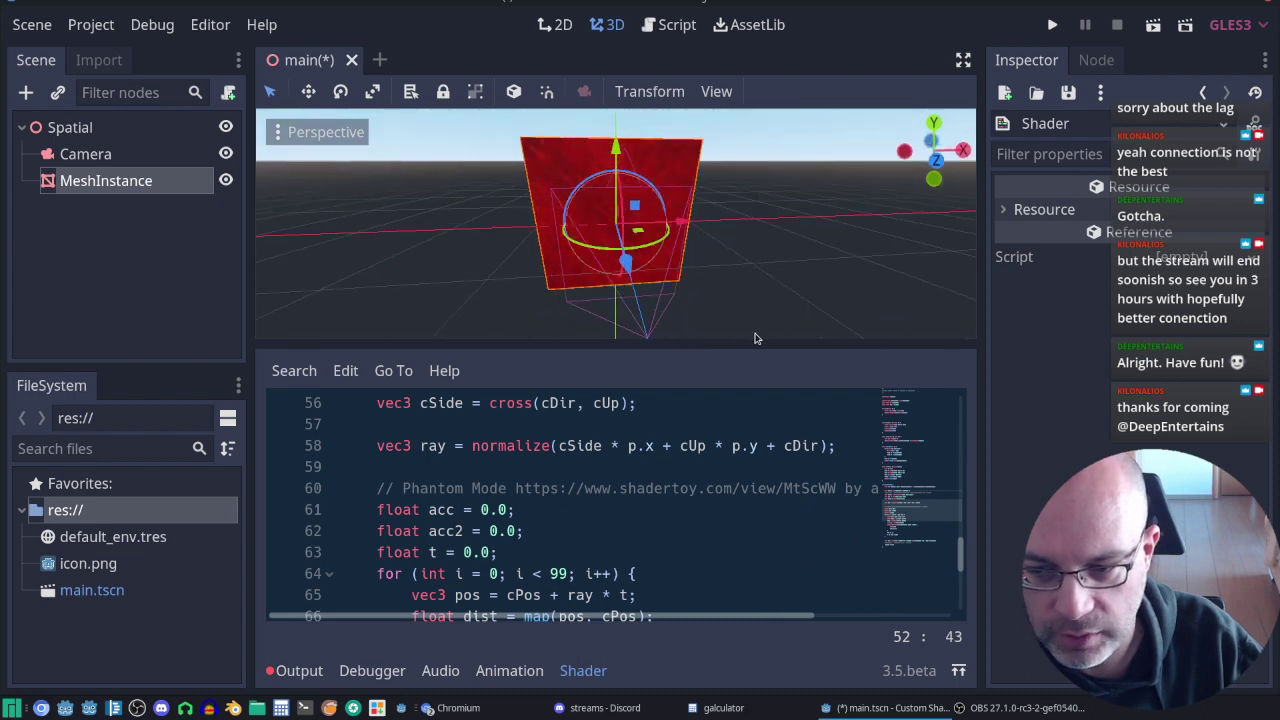
{"action": "scroll", "coordinate": [723, 274], "scroll_direction": "up", "scroll_amount": 2}
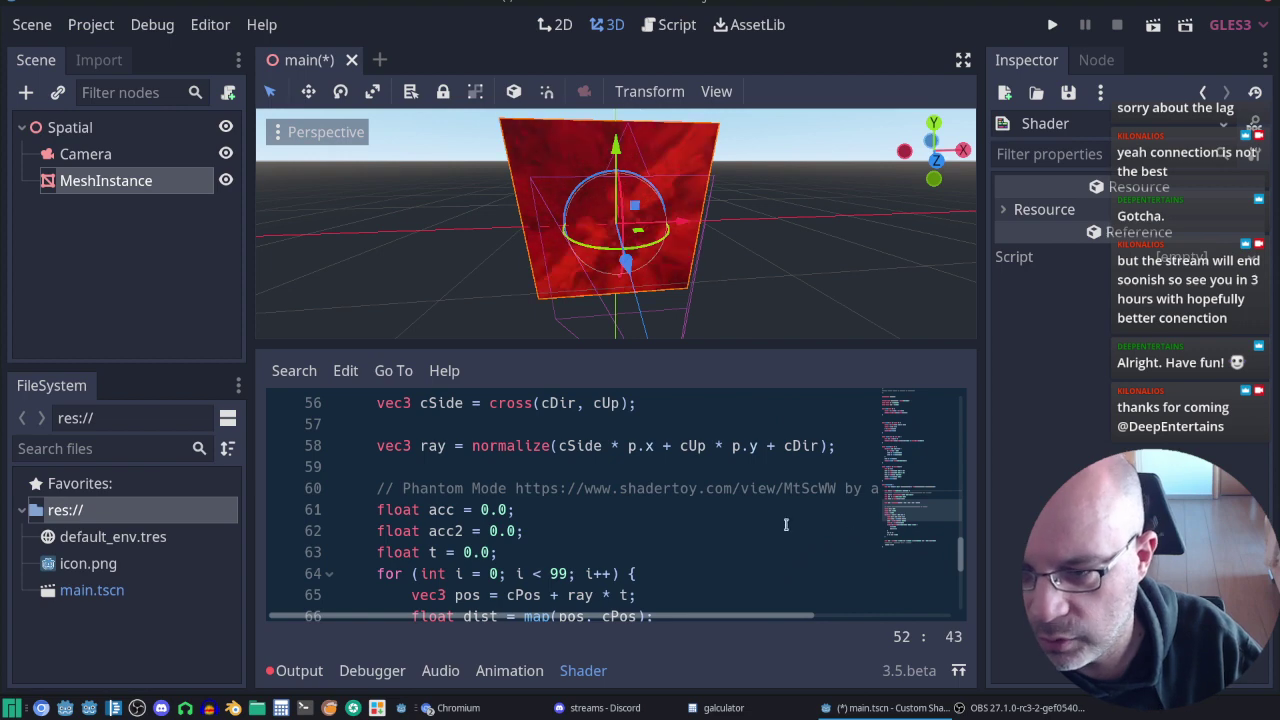
{"action": "scroll", "coordinate": [787, 522], "scroll_direction": "up", "scroll_amount": 5}
{"action": "scroll", "coordinate": [790, 521], "scroll_direction": "up", "scroll_amount": 5}
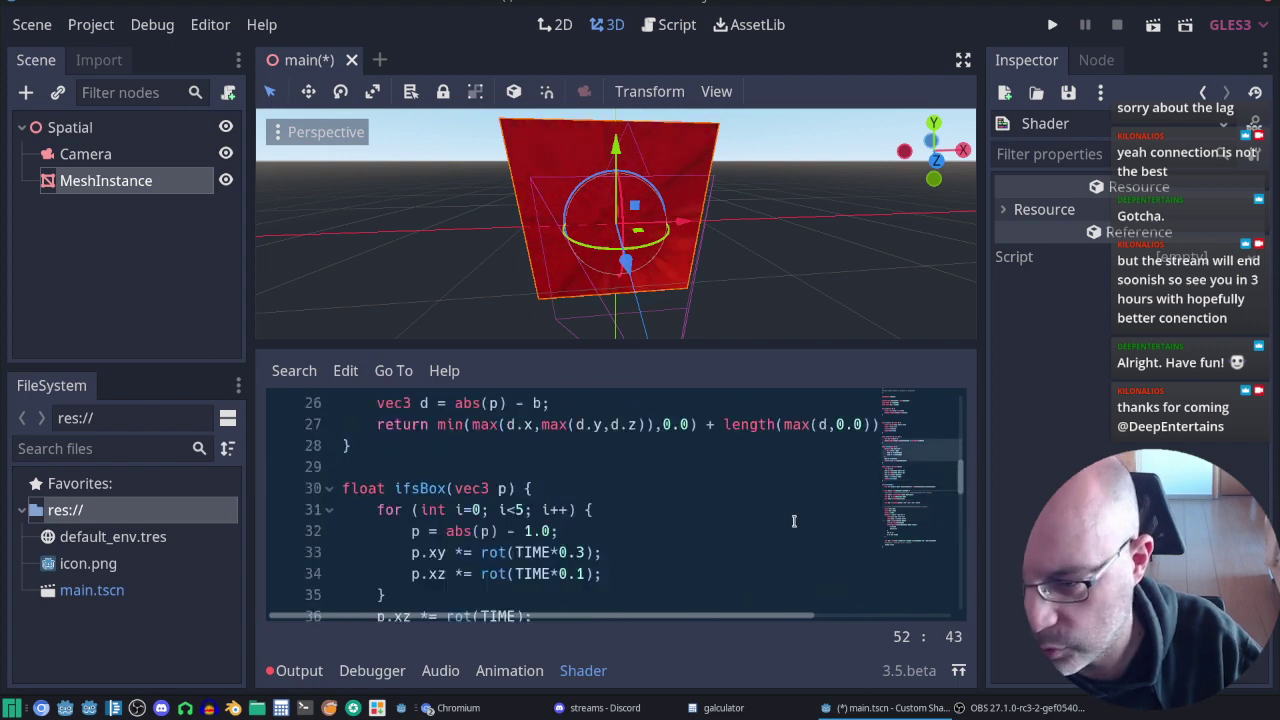
{"action": "scroll", "coordinate": [794, 520], "scroll_direction": "up", "scroll_amount": 4}
{"action": "scroll", "coordinate": [794, 520], "scroll_direction": "down", "scroll_amount": 7}
{"action": "scroll", "coordinate": [797, 510], "scroll_direction": "down", "scroll_amount": 3}
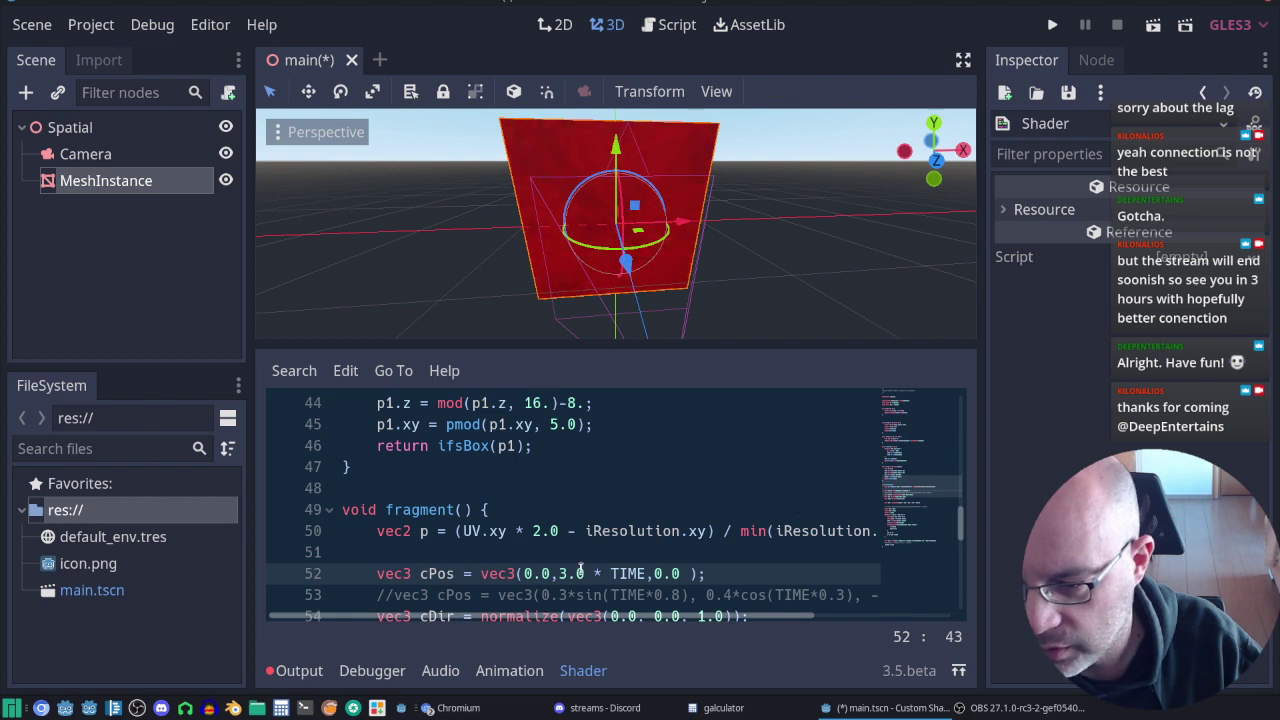
Step: Rewrite cPos as vec3(0.0, 0.0, 3.0 * TIME) so the camera advances along Z
{"action": "left_click_drag", "start_coordinate": [620, 573], "coordinate": [652, 573]}
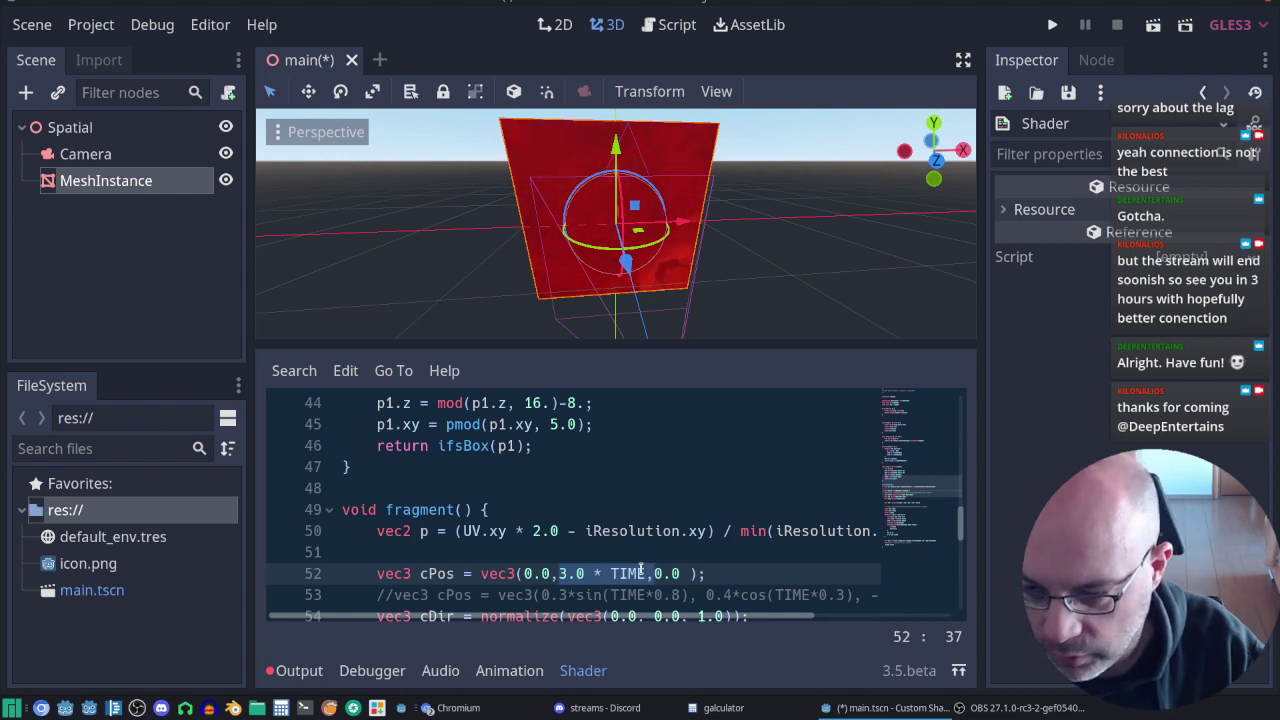
{"action": "type", "text": "0.0"}
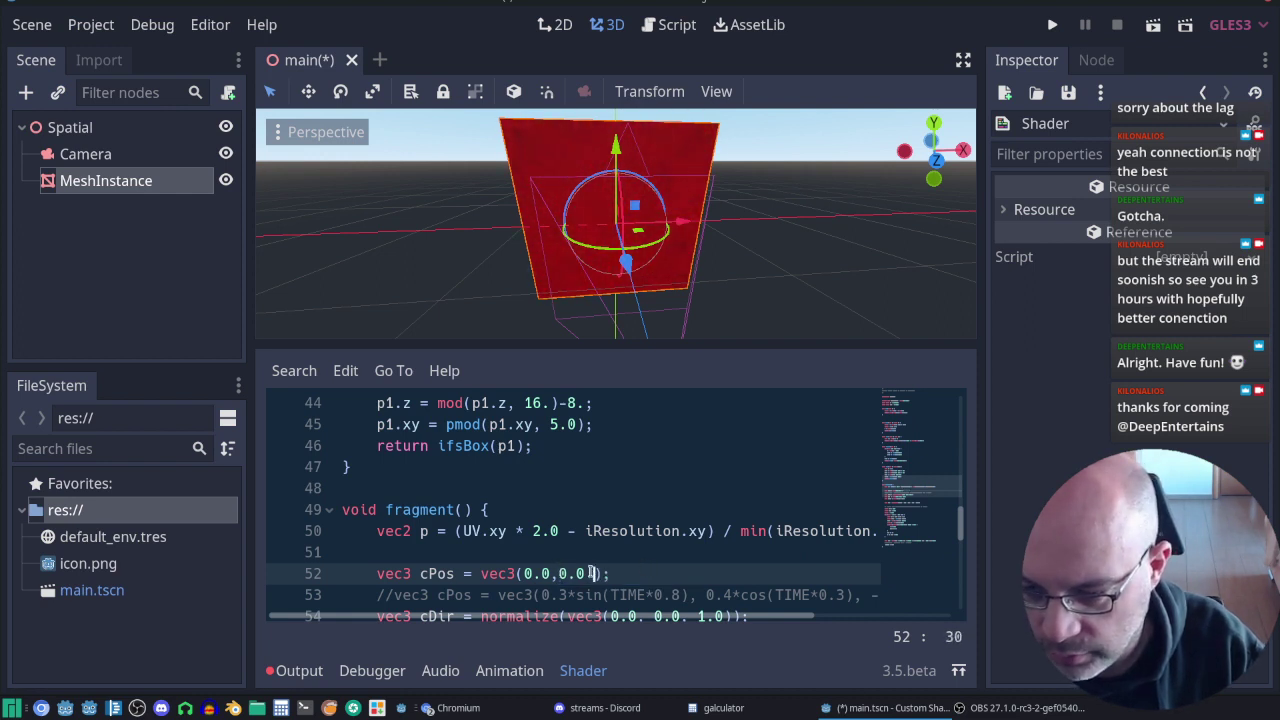
{"action": "type", "text": ", "}
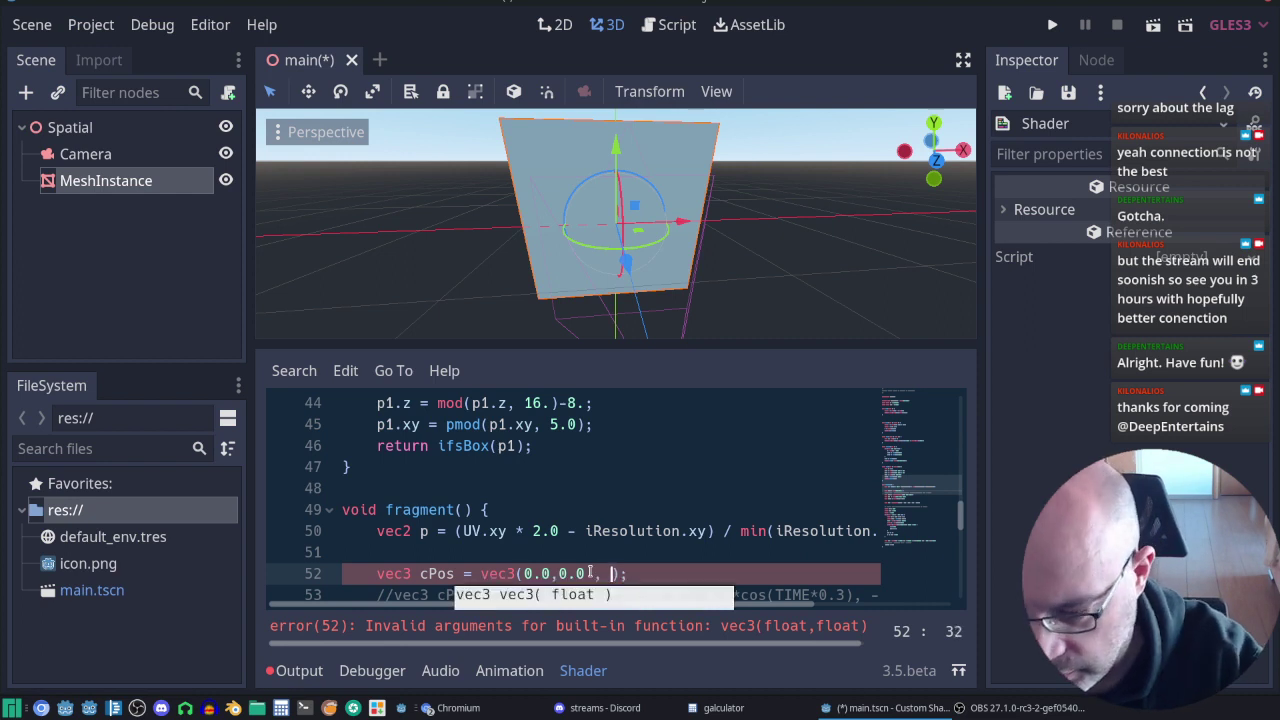
{"action": "type", "text": "3.0 * TIME,"}
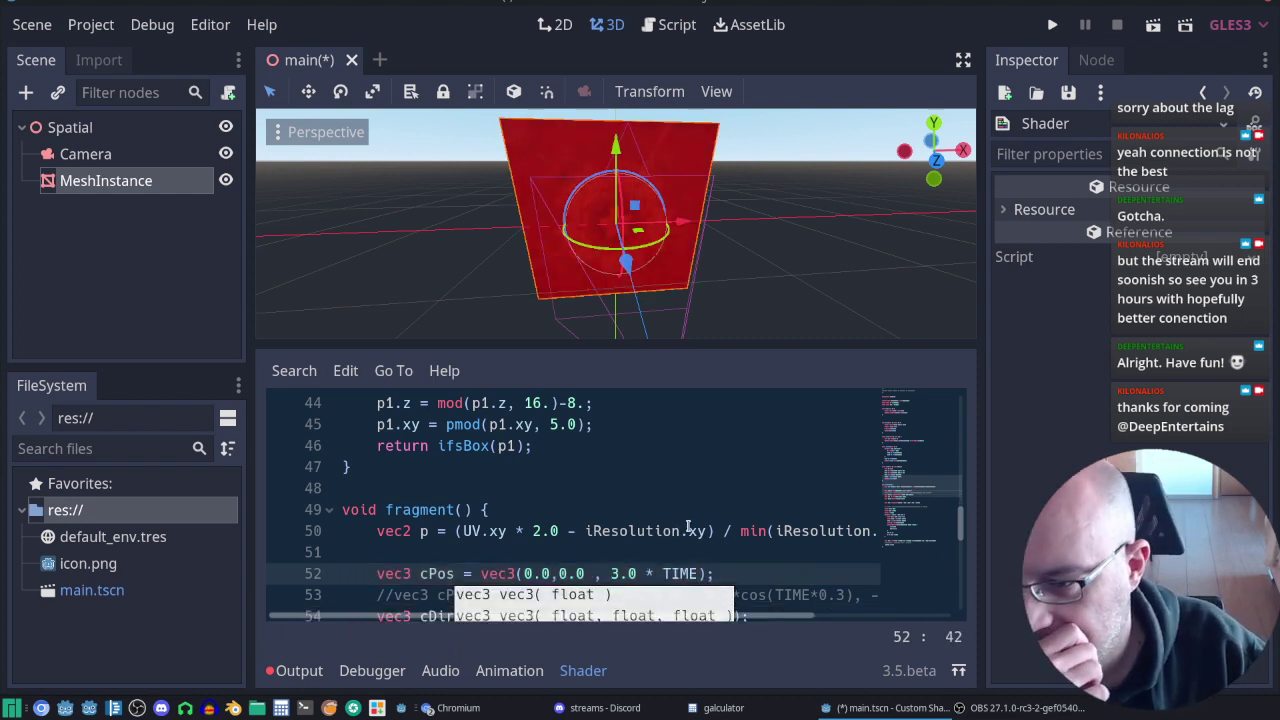
{"action": "middle_click_drag", "start_coordinate": [818, 241], "coordinate": [751, 357]}
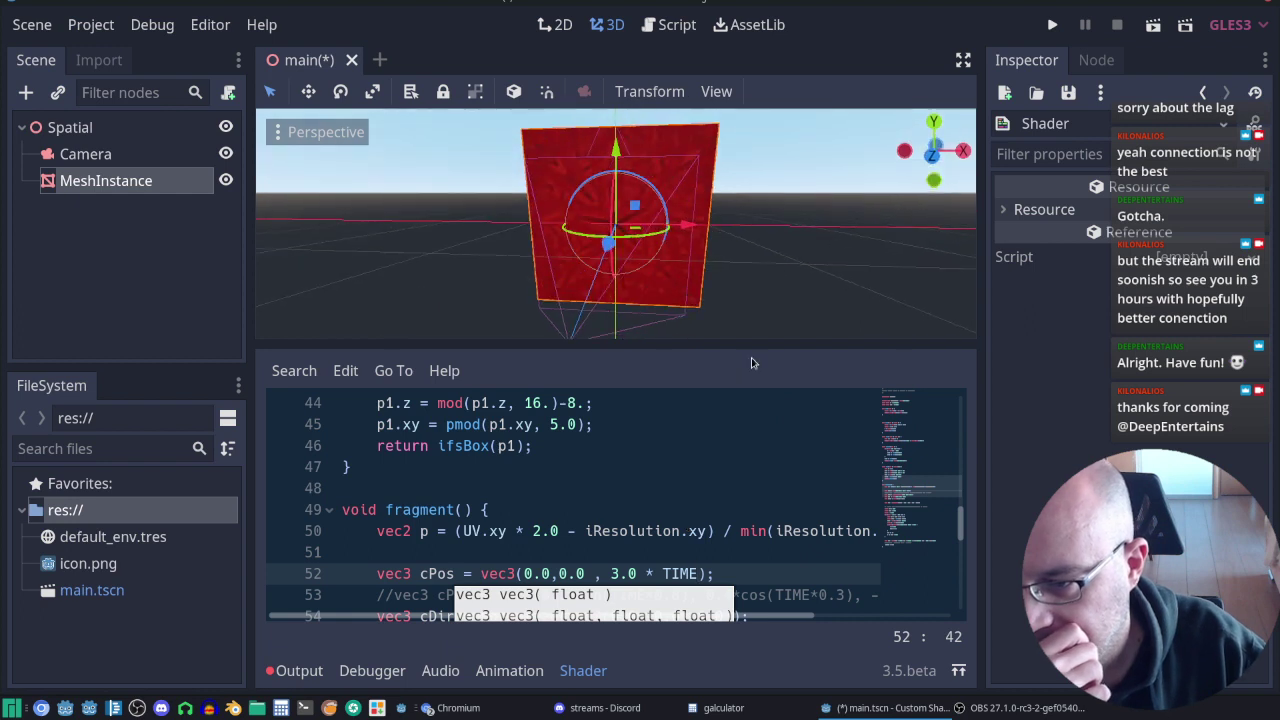
{"action": "left_click", "coordinate": [750, 550]}
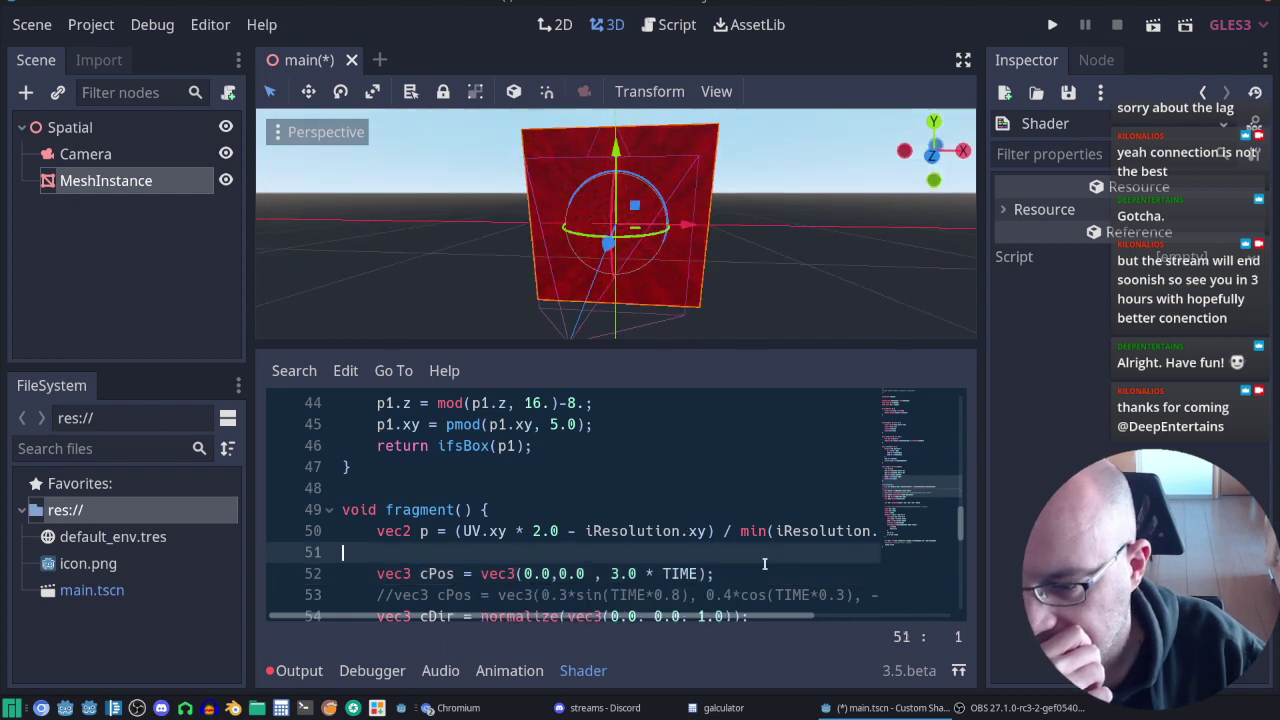
{"action": "left_click", "coordinate": [757, 566]}
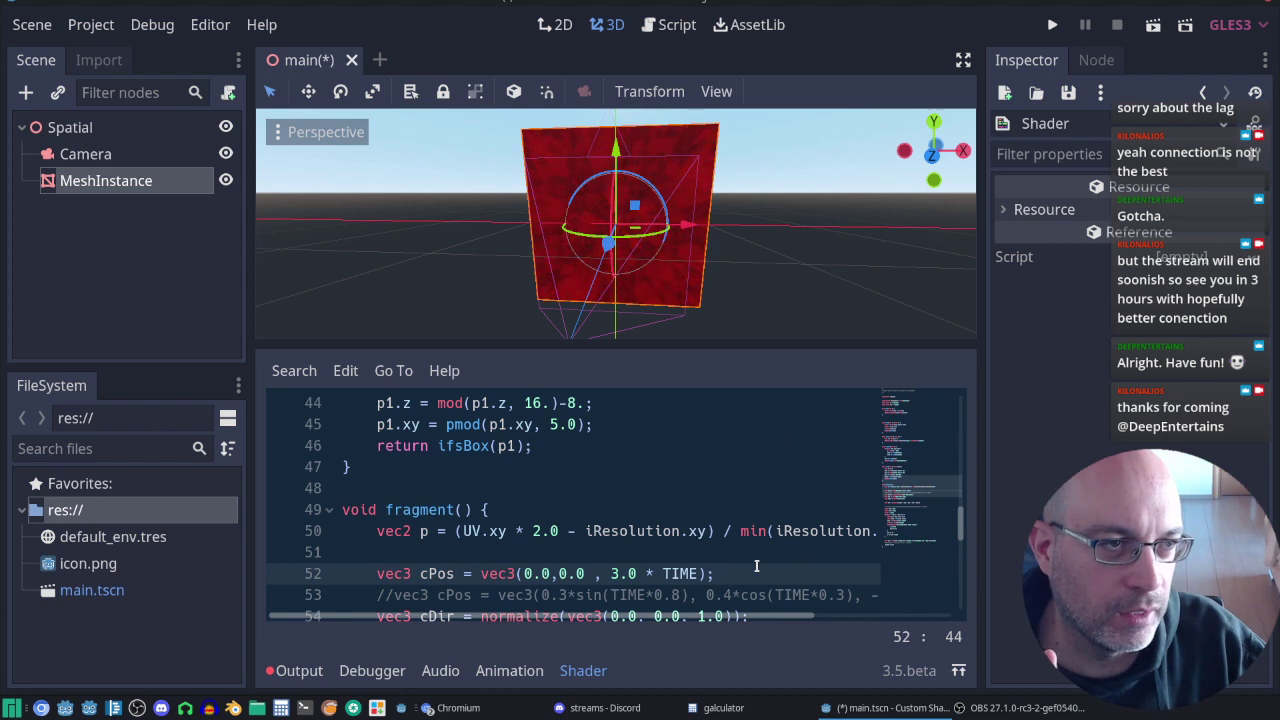